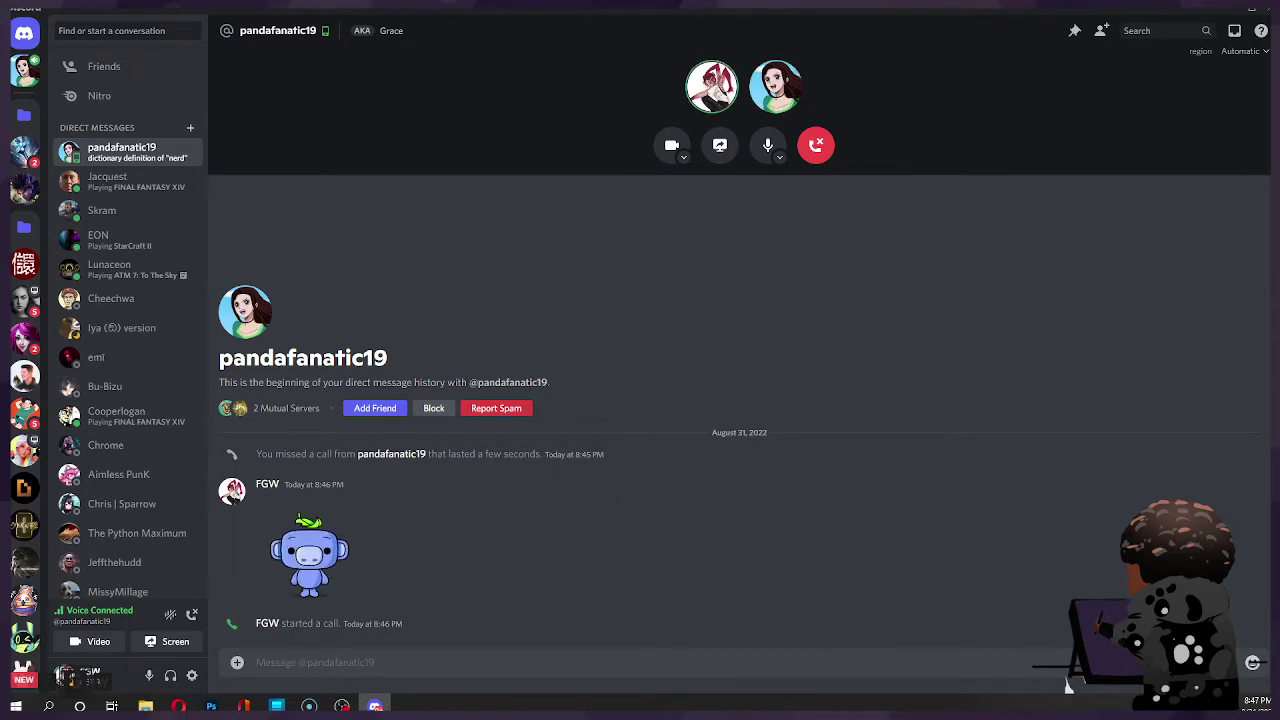
Step: Share the Adobe Photoshop 2022 window as a live stream in the Discord call
key("alt+Tab")
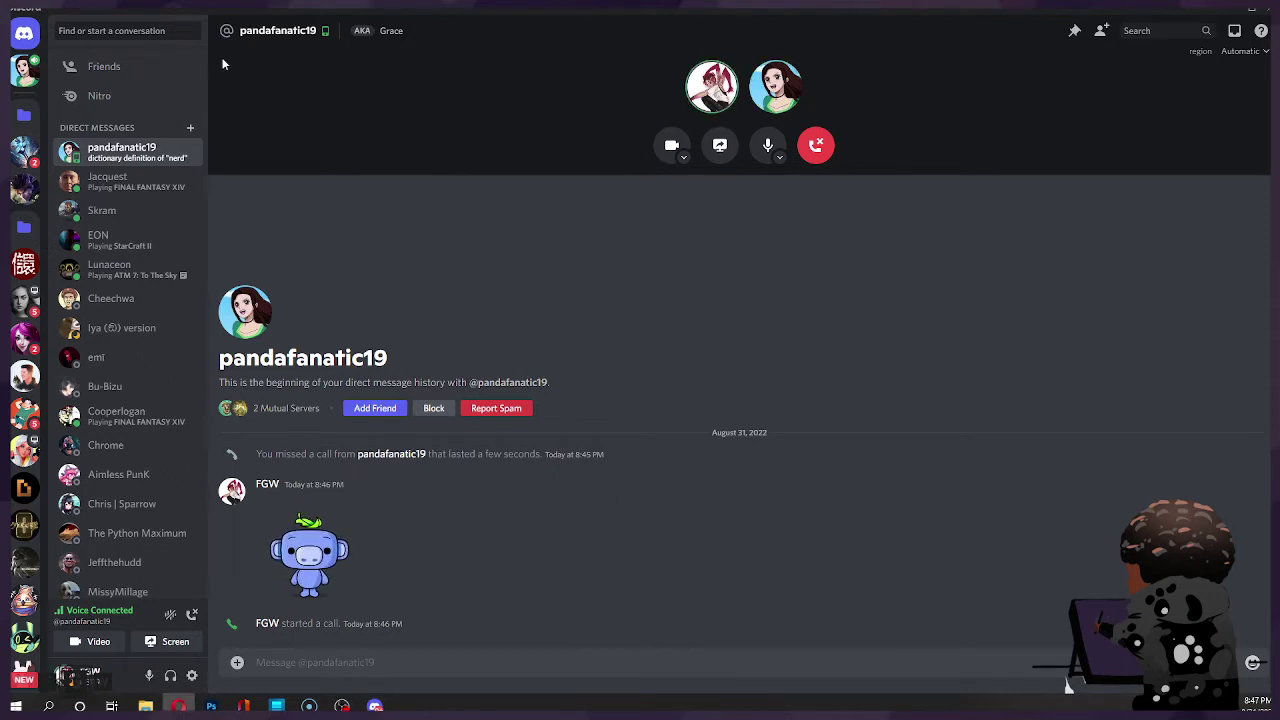
left_click(377, 705)
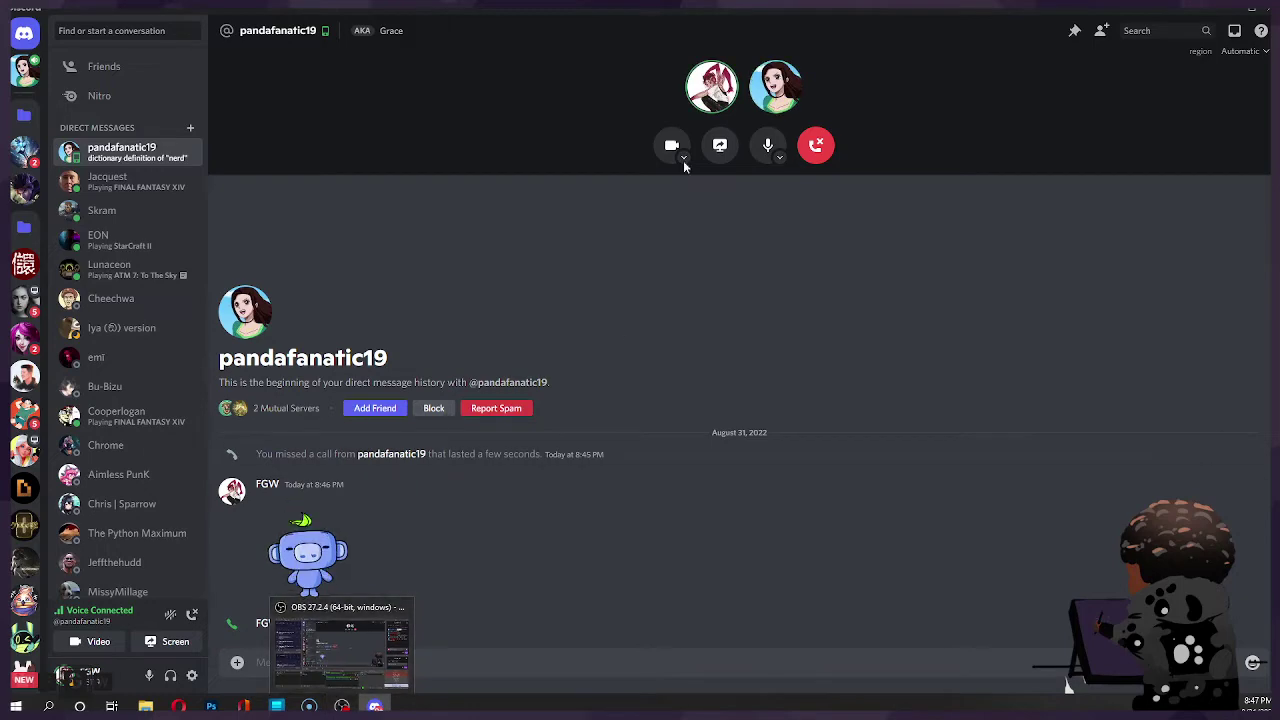
left_click(729, 147)
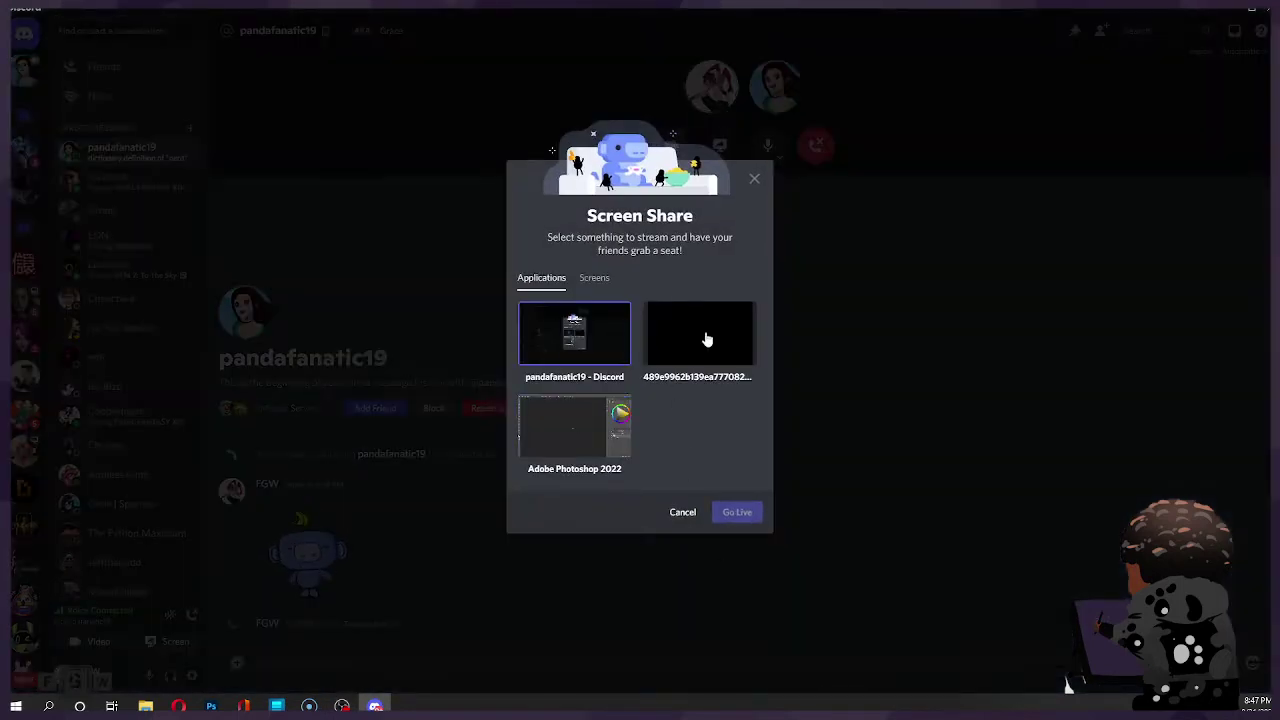
left_click(564, 428)
left_click(731, 516)
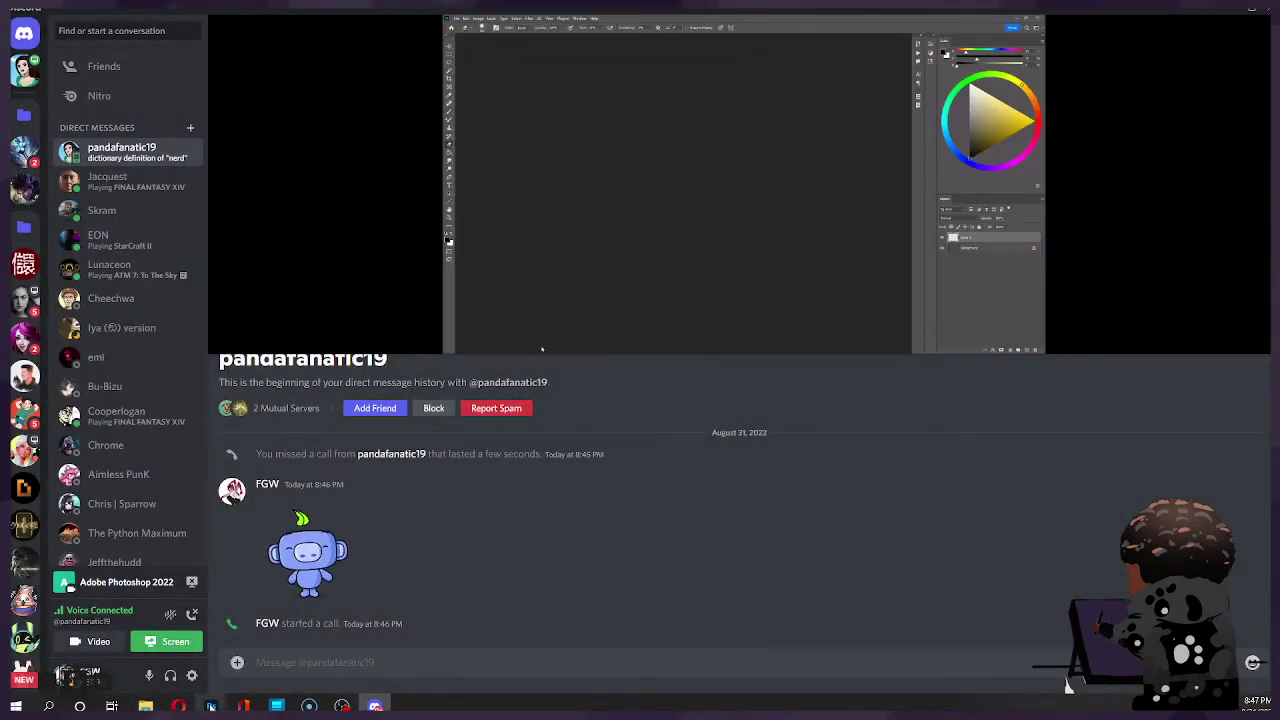
Step: Switch to Photoshop, brush soft shading into the portrait's far eye, and flip the canvas horizontally
left_click(211, 706)
left_click(239, 652)
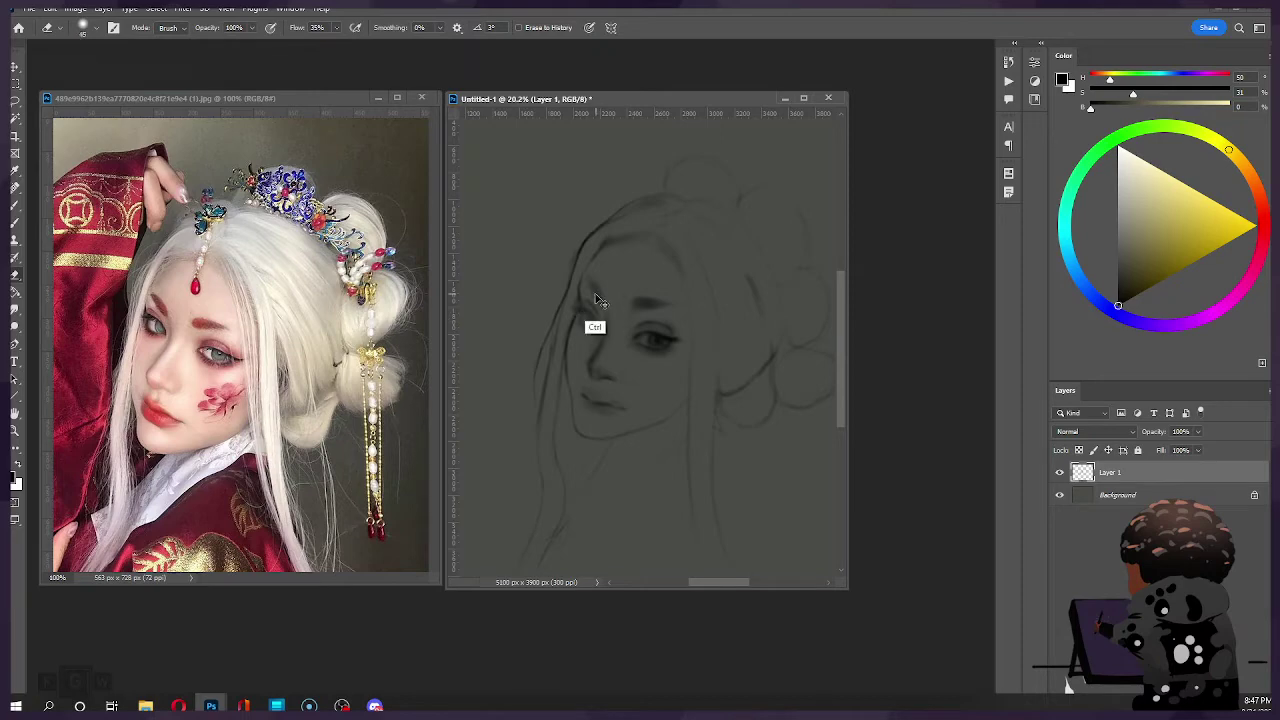
key("b")
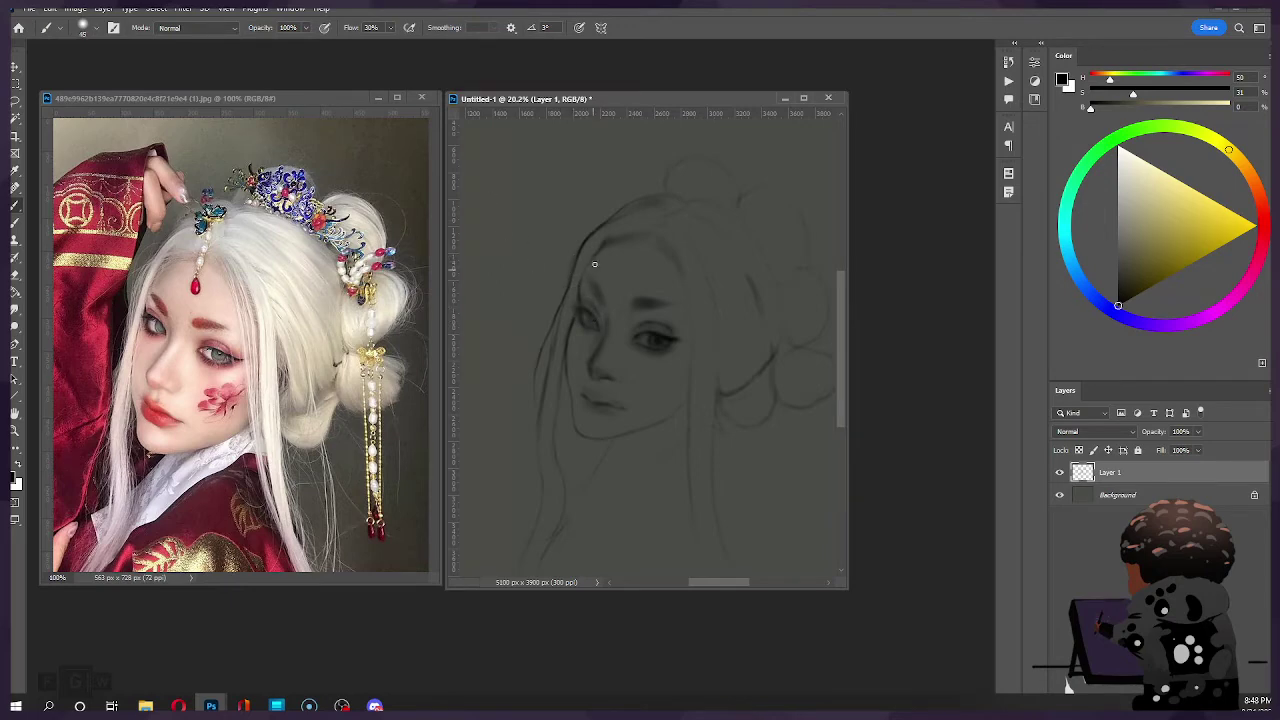
key("ctrl")
key("ctrl+z")
key("ctrl")
key("F2")
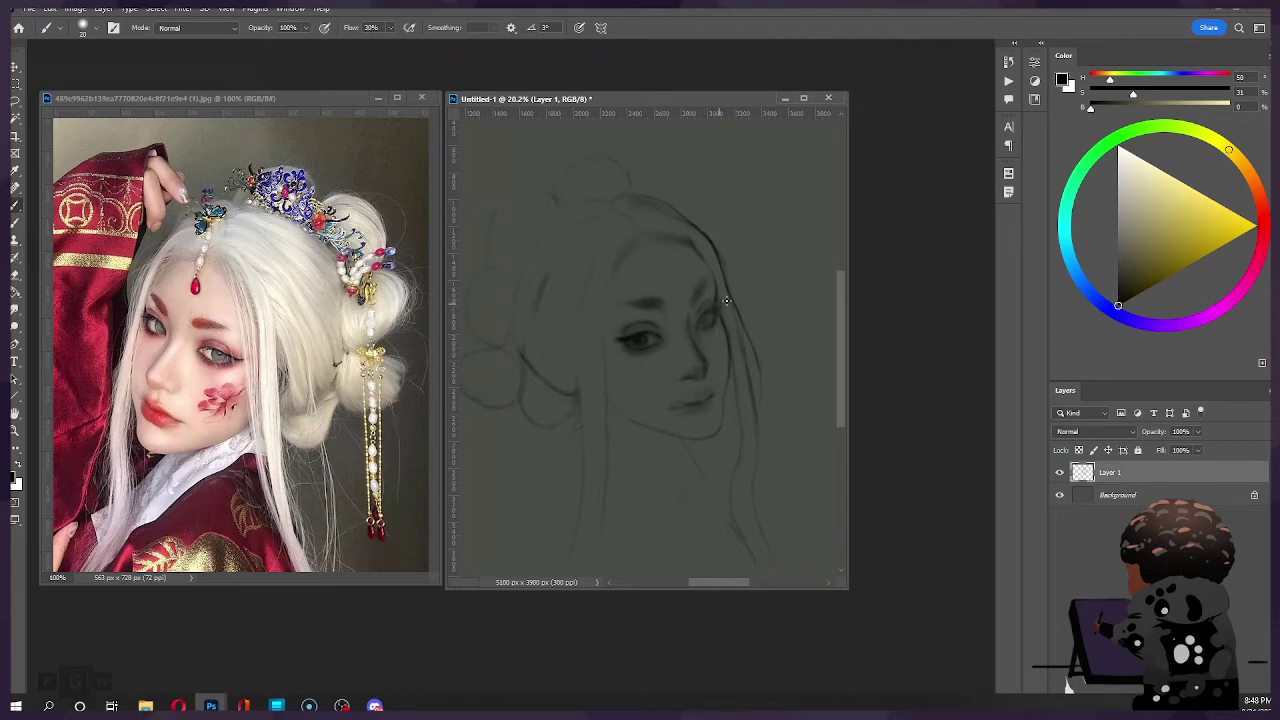
Step: Try a brush stroke along the lips of the sketched face and undo it
key("ctrl")
key("]")
key("]")
left_click_drag(697, 400, 716, 391)
key("ctrl+z")
key("ctrl+z")
Step: Softly shade the mouth corner and nearby facial features on Layer 1, varying the brush size
key("bracketright")
key("bracketright")
key("bracketright")
left_click_drag(718, 404, 714, 411)
key("bracketright")
key("bracketright")
key("ctrl")
key("bracketleft")
key("bracketleft")
key("bracketleft")
key("bracketleft")
key("bracketleft")
key("ctrl")
key("ctrl")
key("bracketleft")
key("bracketleft")
key("bracketleft")
key("bracketleft")
key("bracketleft")
key("bracketleft")
key("bracketleft")
key("bracketright")
key("bracketright")
key("bracketright")
key("bracketright")
key("bracketleft")
key("bracketleft")
key("bracketleft")
key("bracketleft")
key("bracketleft")
key("bracketleft")
key("bracketleft")
key("bracketleft")
key("bracketleft")
key("bracketleft")
key("bracketleft")
key("bracketleft")
Step: Undo the last stroke, deepen the shadow beneath the near eye, and enlarge the brush to 400 px
key("ctrl+z")
key("]")
key("]")
key("]")
left_click_drag(638, 356, 630, 357)
key("bracketleft")
key("bracketleft")
key("bracketright")
key("bracketleft")
key("bracketleft")
key("bracketleft")
key("bracketright")
key("bracketleft")
key("bracketleft")
key("bracketright")
key("bracketright")
key("bracketright")
key("bracketright")
key("bracketright")
key("bracketright")
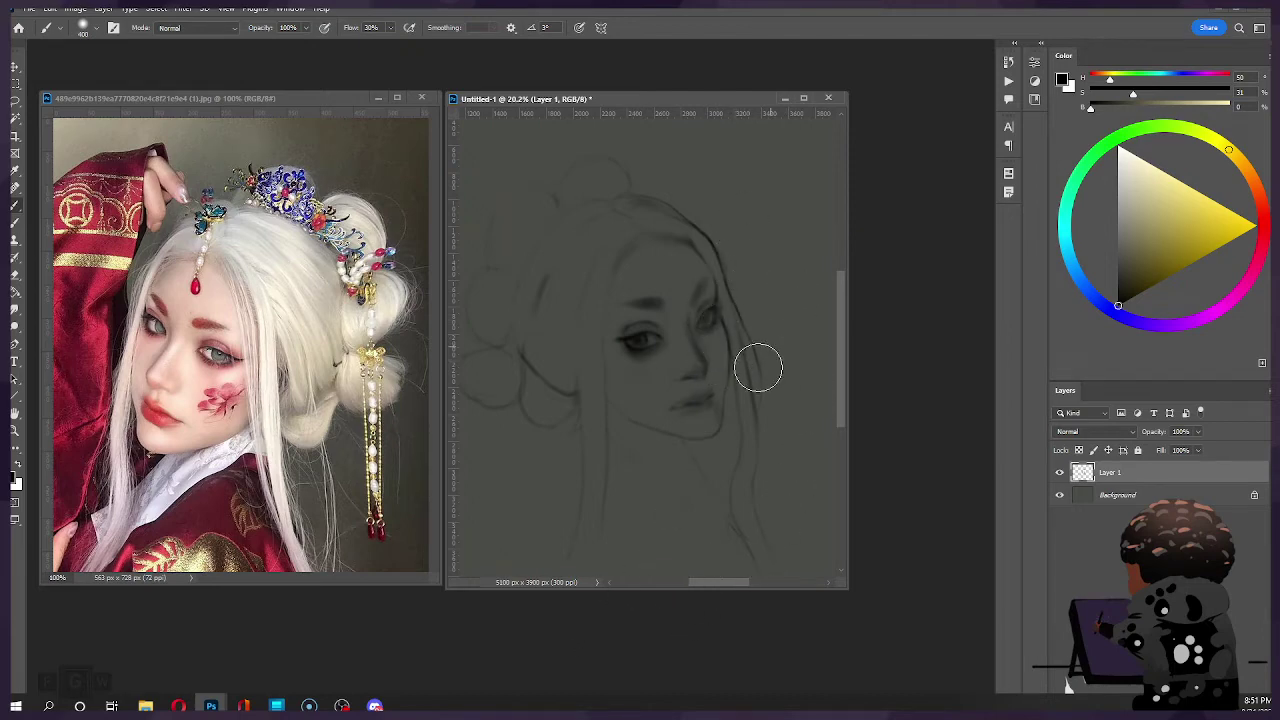
Step: Reduce the brush to 150 px and fill the lips with soft shading
key("bracketleft")
key("bracketleft")
key("bracketleft")
key("bracketleft")
key("bracketleft")
key("bracketleft")
key("bracketleft")
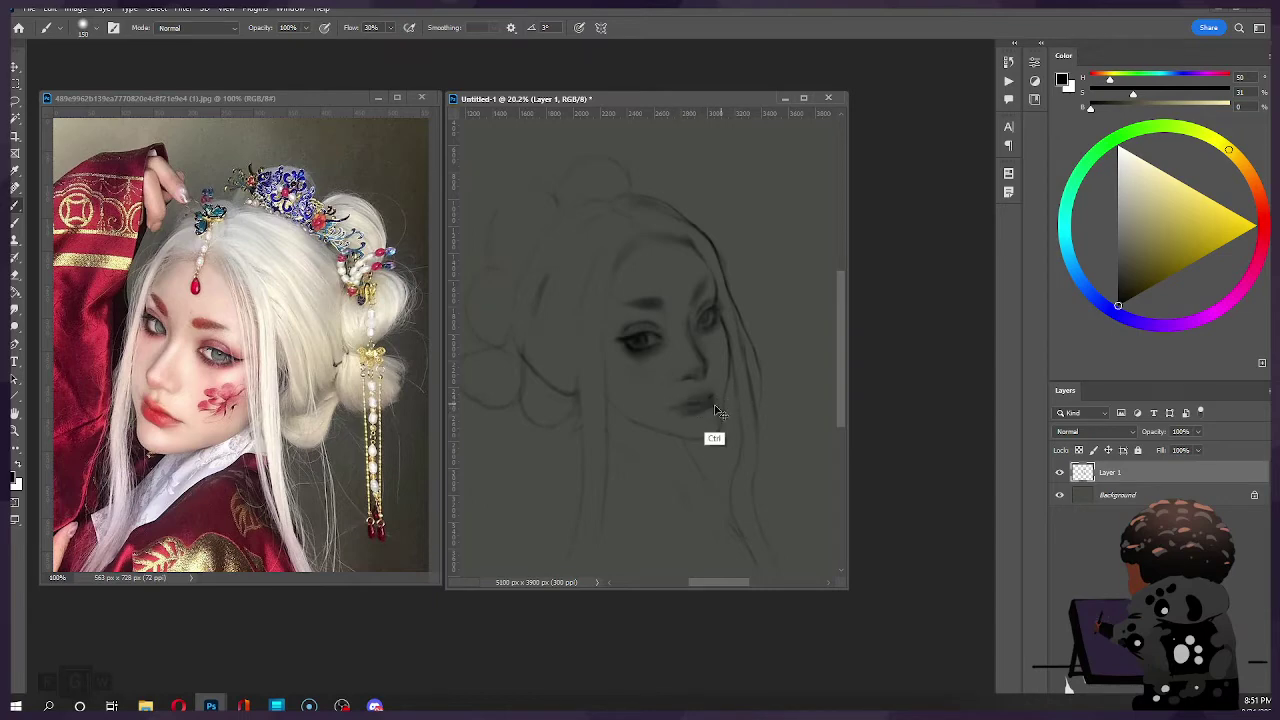
left_click_drag(695, 410, 683, 409)
Step: Clean up the edges of the lips, alternating between the Eraser and a smaller soft brush
key("[")
key("[")
key("e")
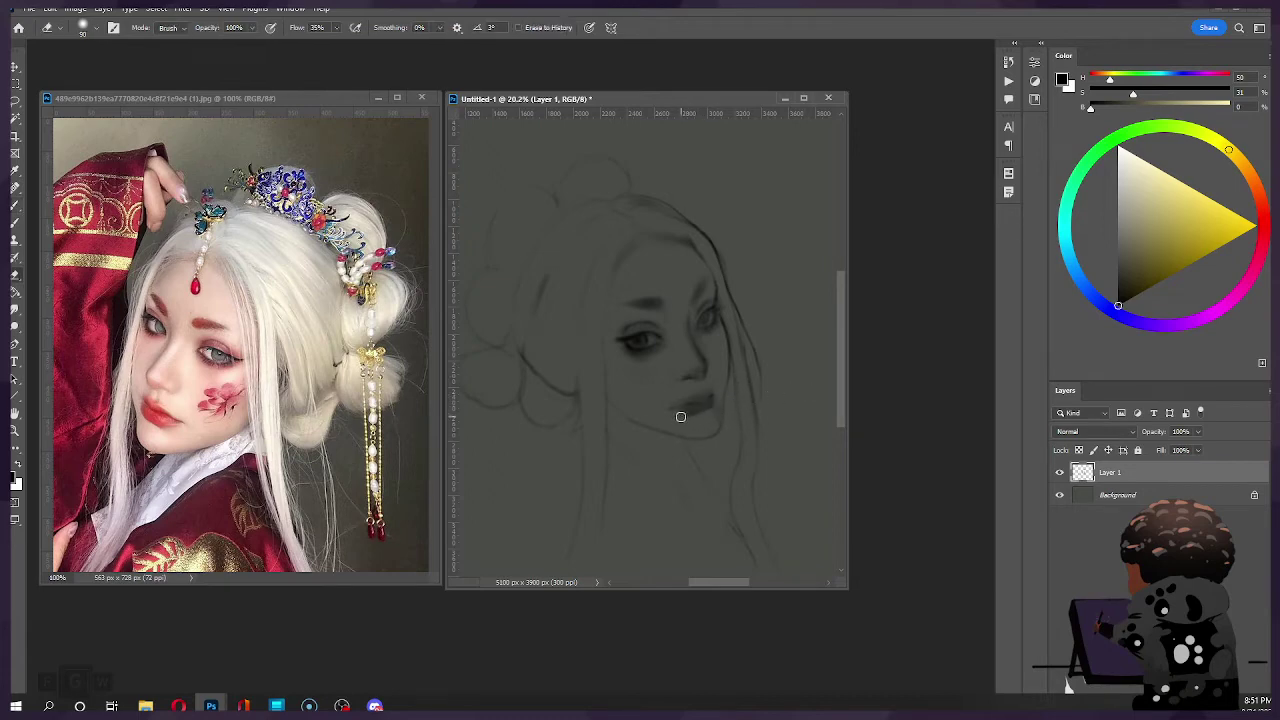
key("bracketright")
key("bracketright")
key("bracketright")
key("b")
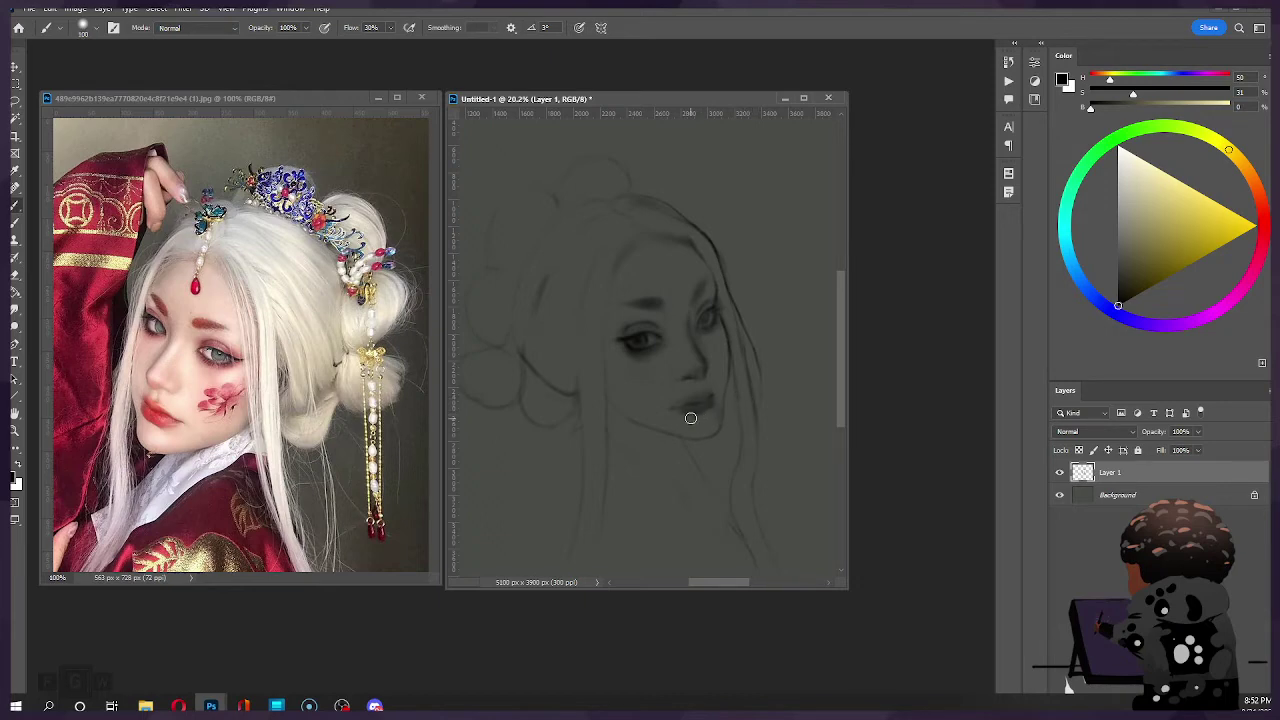
key("e")
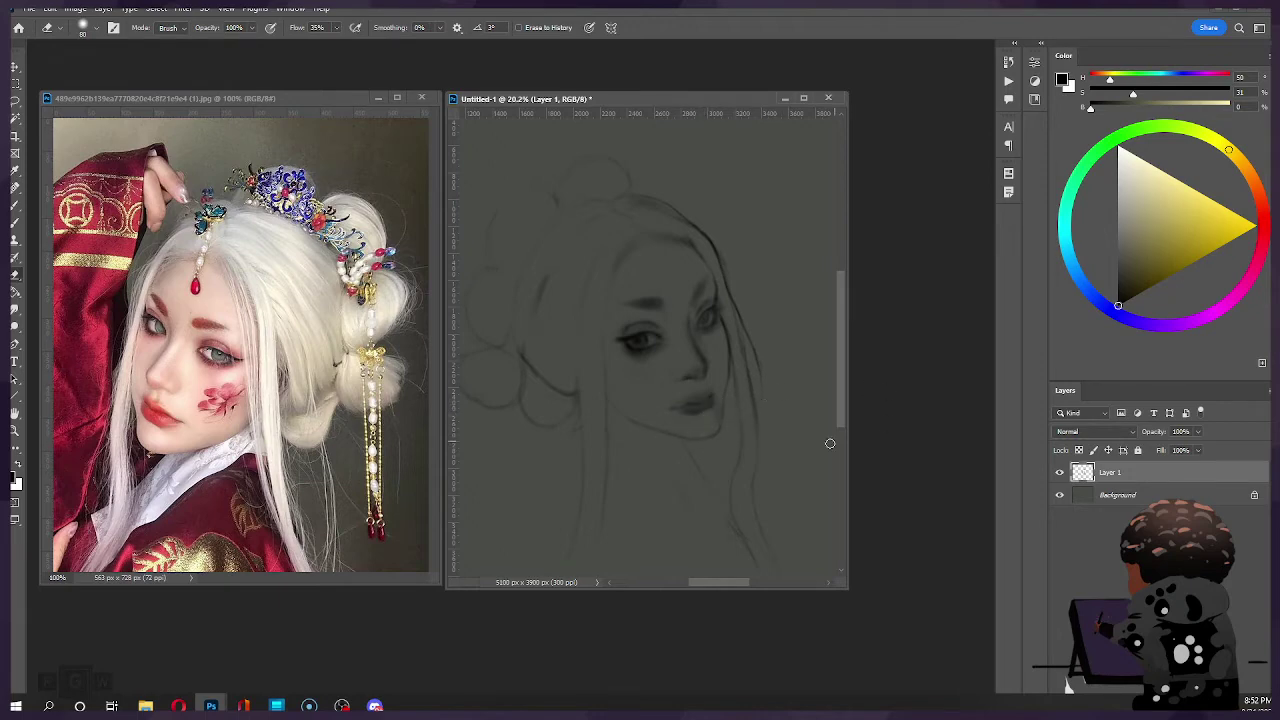
key("b")
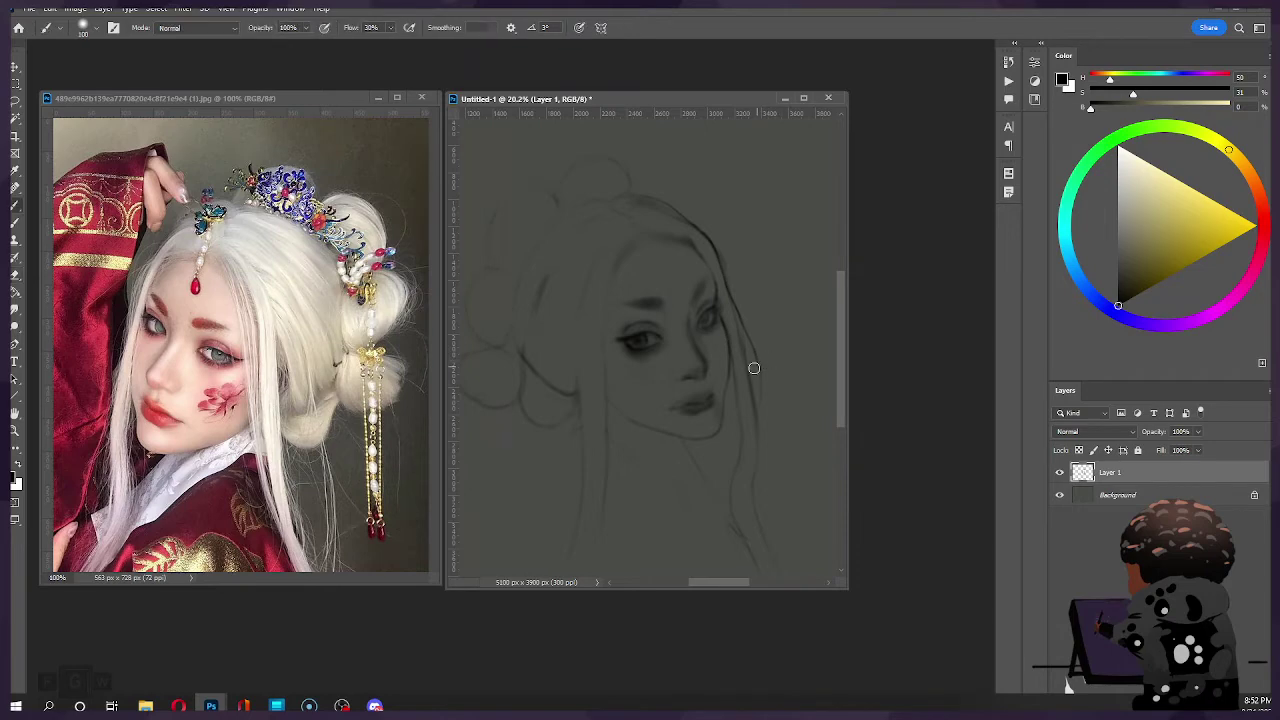
Step: Darken the line between the lips and shade the side of the nose and its nostril
key("bracketleft")
key("bracketleft")
key("]")
left_click_drag(685, 401, 683, 401)
key("ctrl+z")
key("bracketright")
key("bracketright")
key("bracketright")
key("bracketright")
left_click_drag(679, 357, 673, 366)
key("bracketleft")
key("bracketleft")
key("bracketleft")
key("ctrl")
key("bracketright")
key("e")
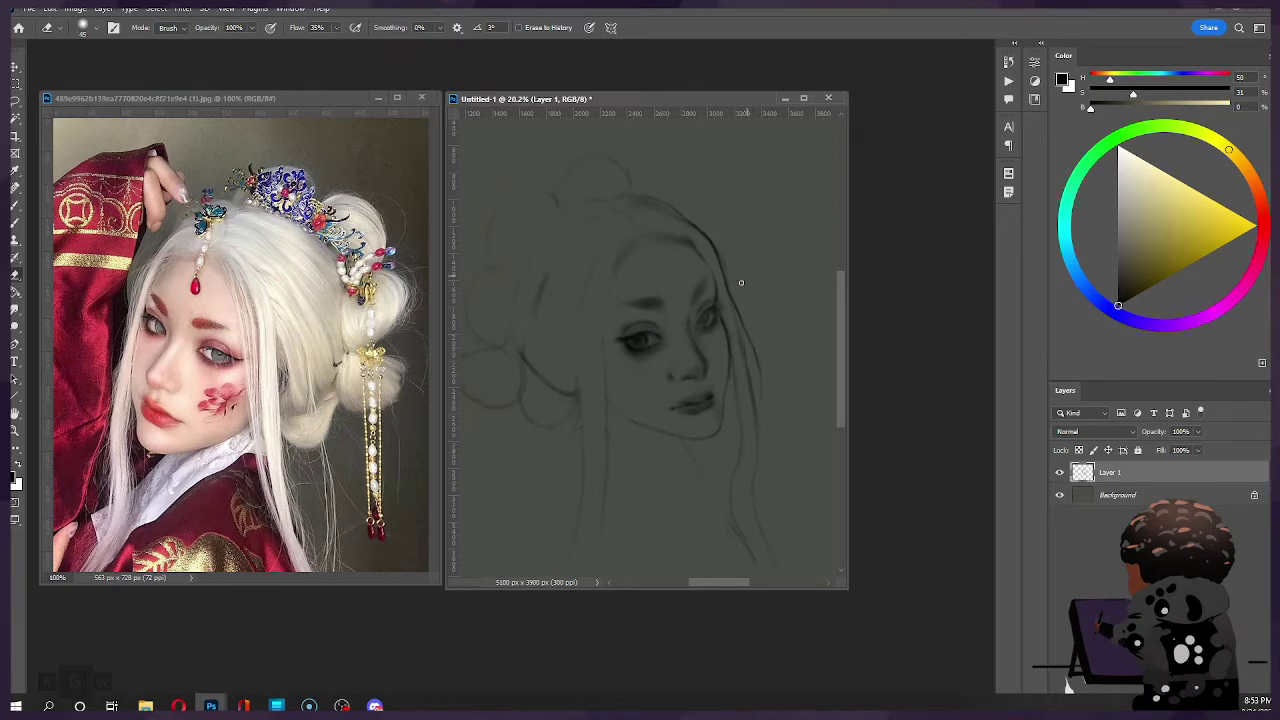
Step: Build up soft shading around the nose and far side of the face, and flip the canvas back horizontally
key("b")
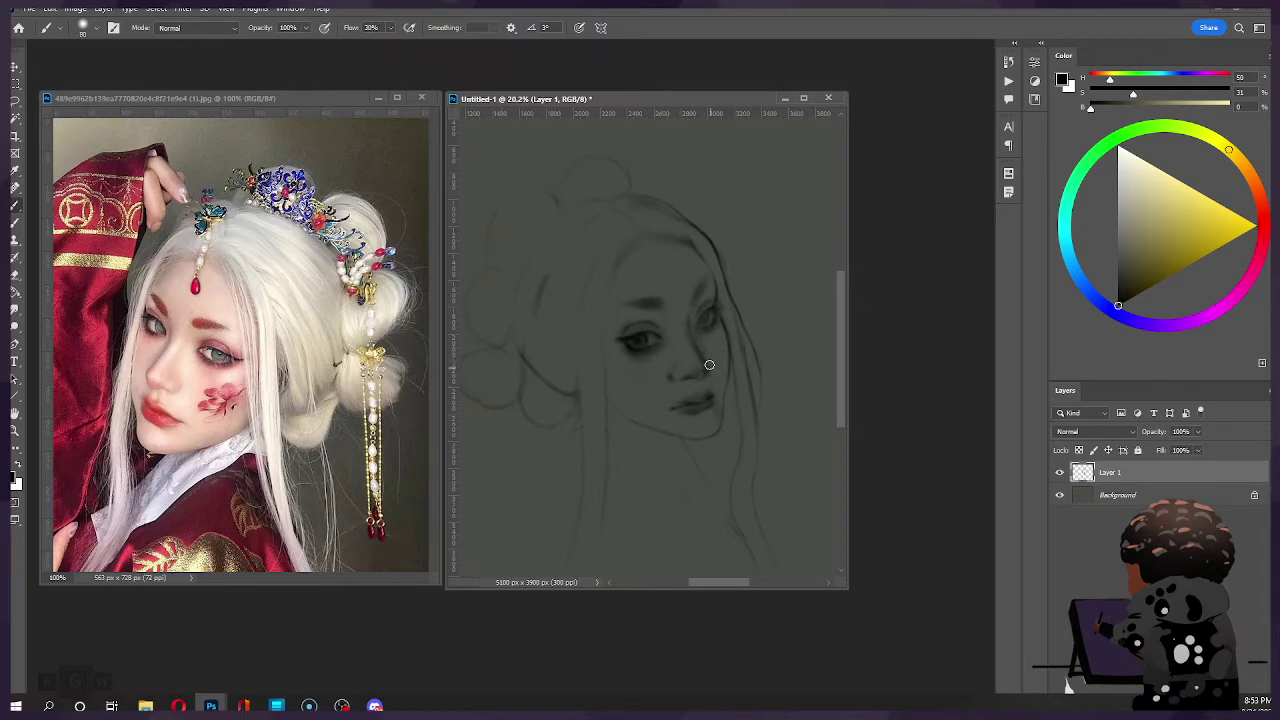
key("bracketright")
key("bracketright")
key("bracketright")
key("bracketright")
key("bracketleft")
key("[")
key("[")
key("[")
key("[")
key("[")
key("]")
key("ctrl+shift+h")
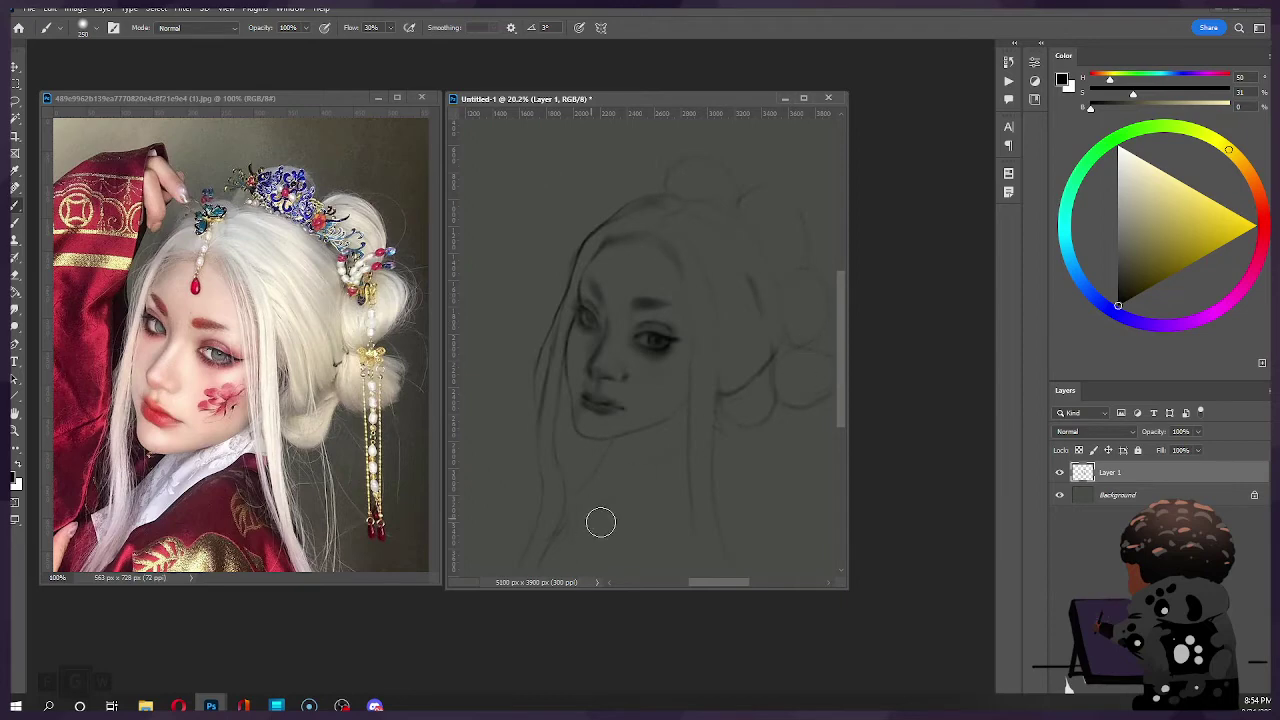
Step: Mirror the canvas back and forth to examine the proportions of the face
key("ctrl+shift+h")
key("ctrl+shift+h")
key("ctrl+shift+h")
key("ctrl+shift+h")
key("ctrl+shift+h")
key("ctrl+shift+h")
key("ctrl+shift+h")
key("ctrl+shift+h")
Step: Nudge the far eye slightly upward with Forward Warp in Liquify, apply it, and check the face mirrored
left_click(183, 8)
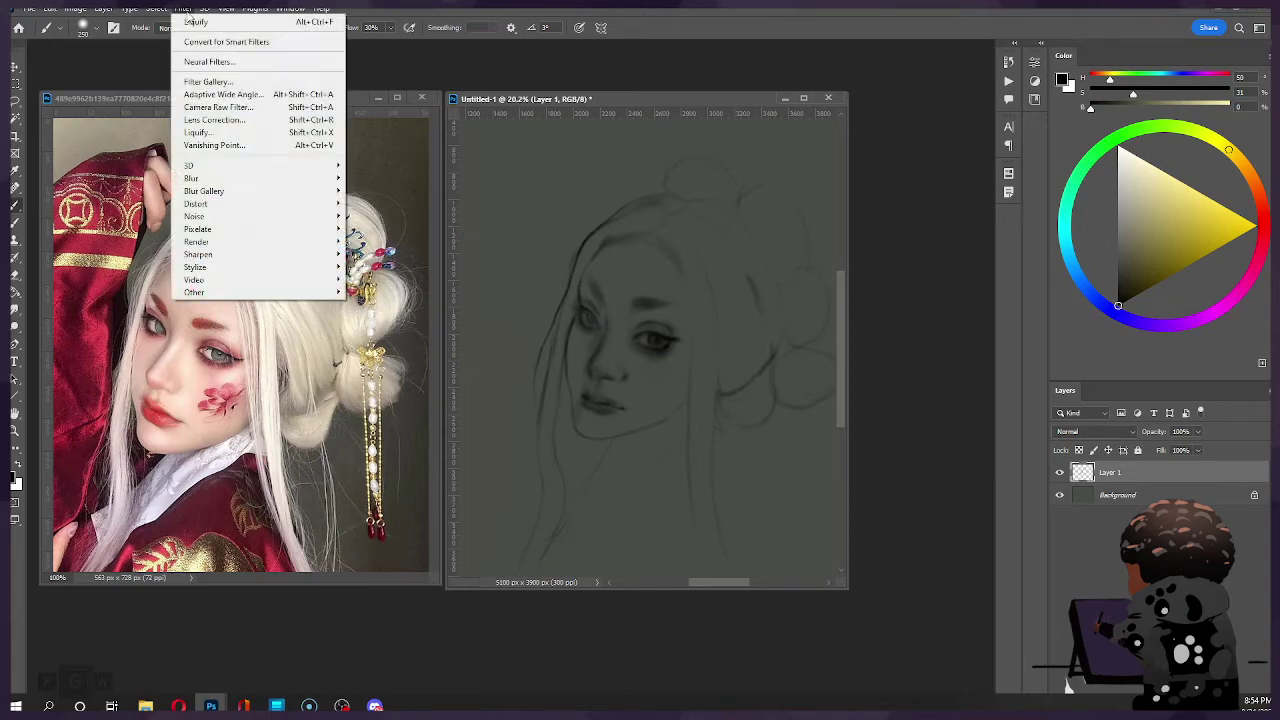
left_click(222, 129)
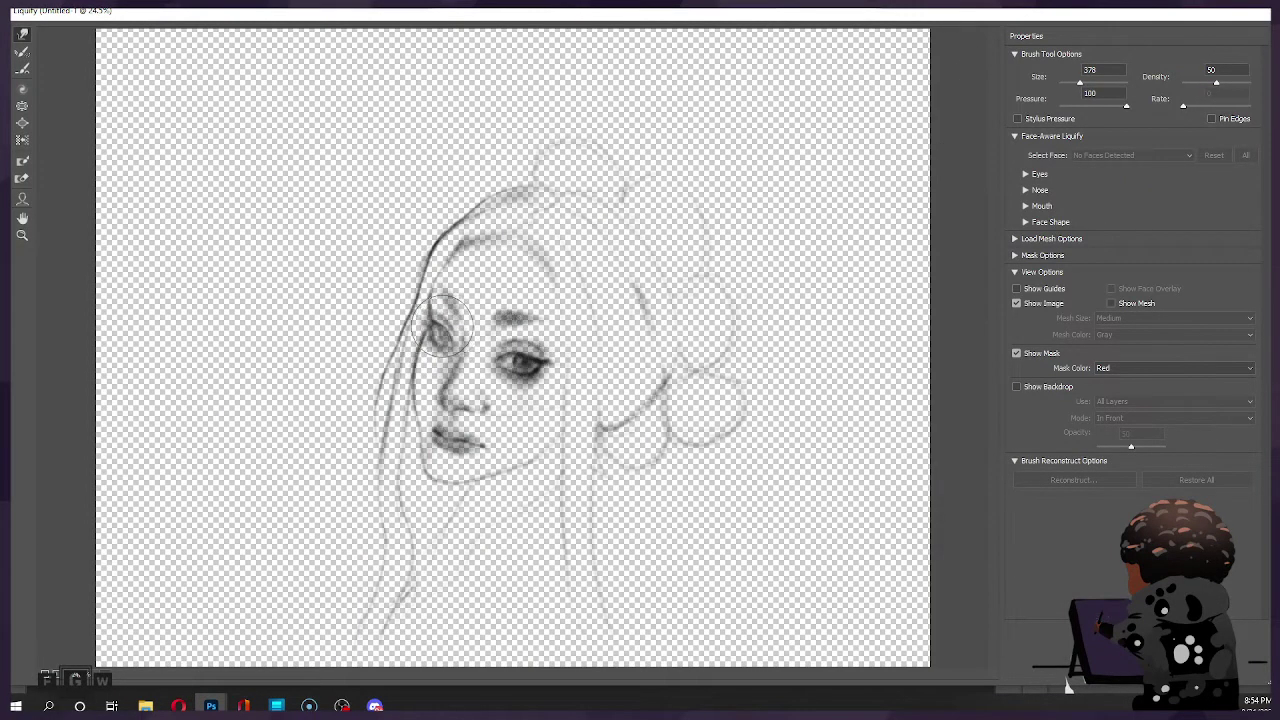
left_click_drag(445, 327, 442, 323)
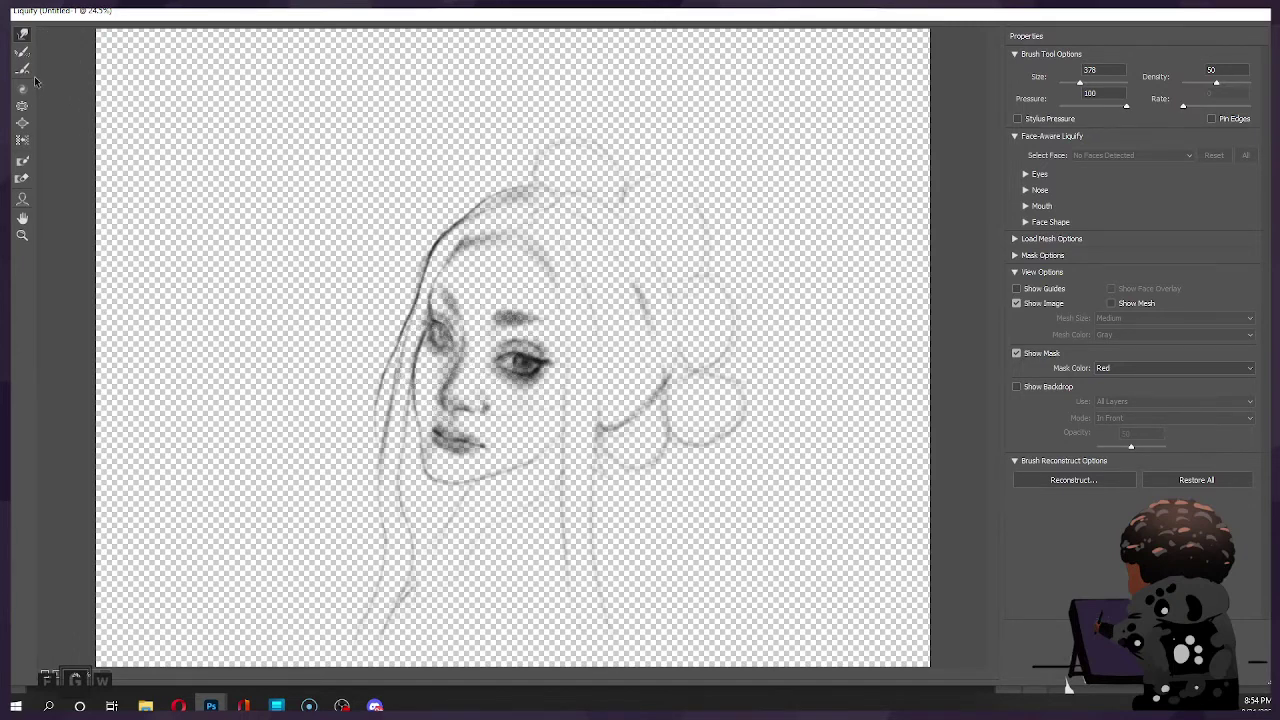
left_click(22, 122)
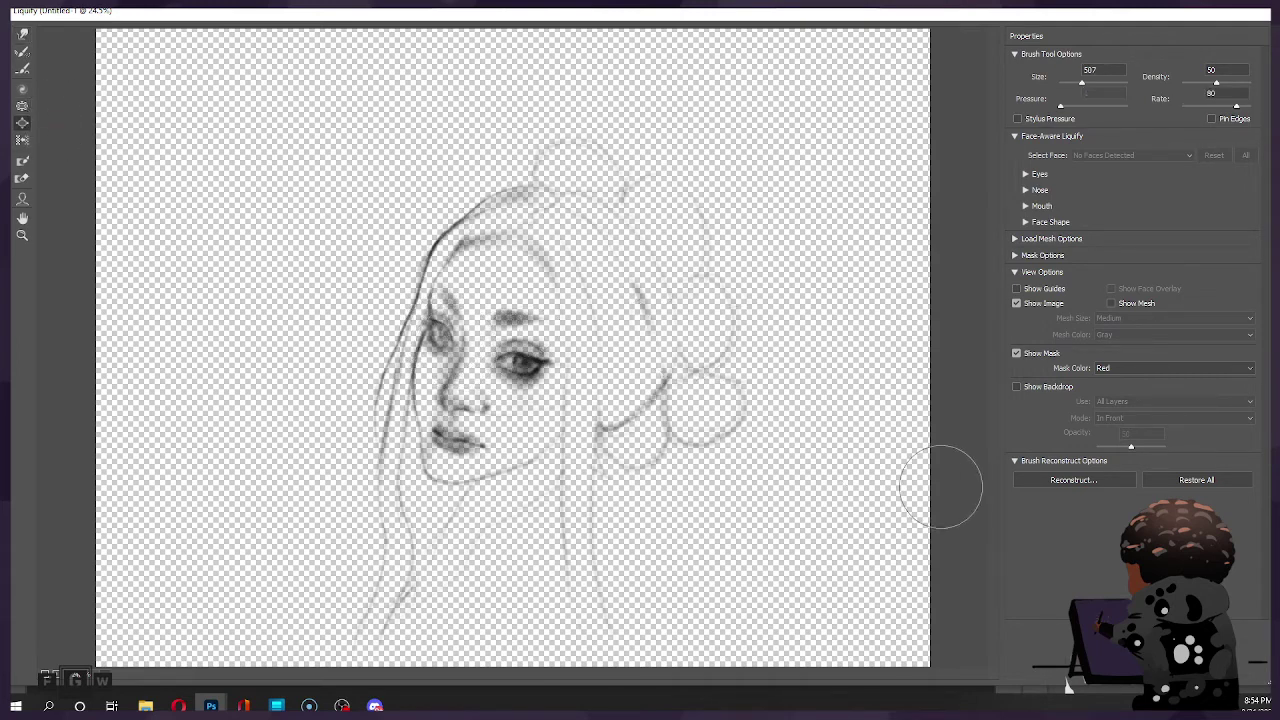
key("Return")
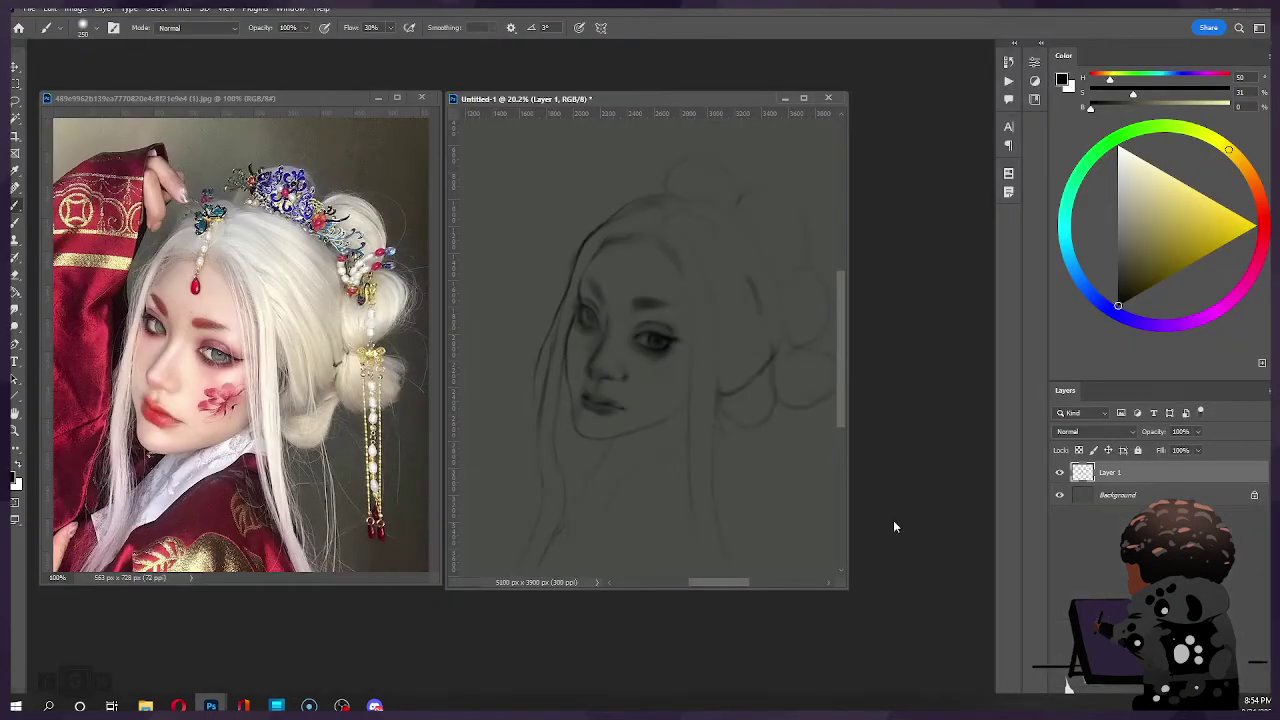
key("ctrl+shift+h")
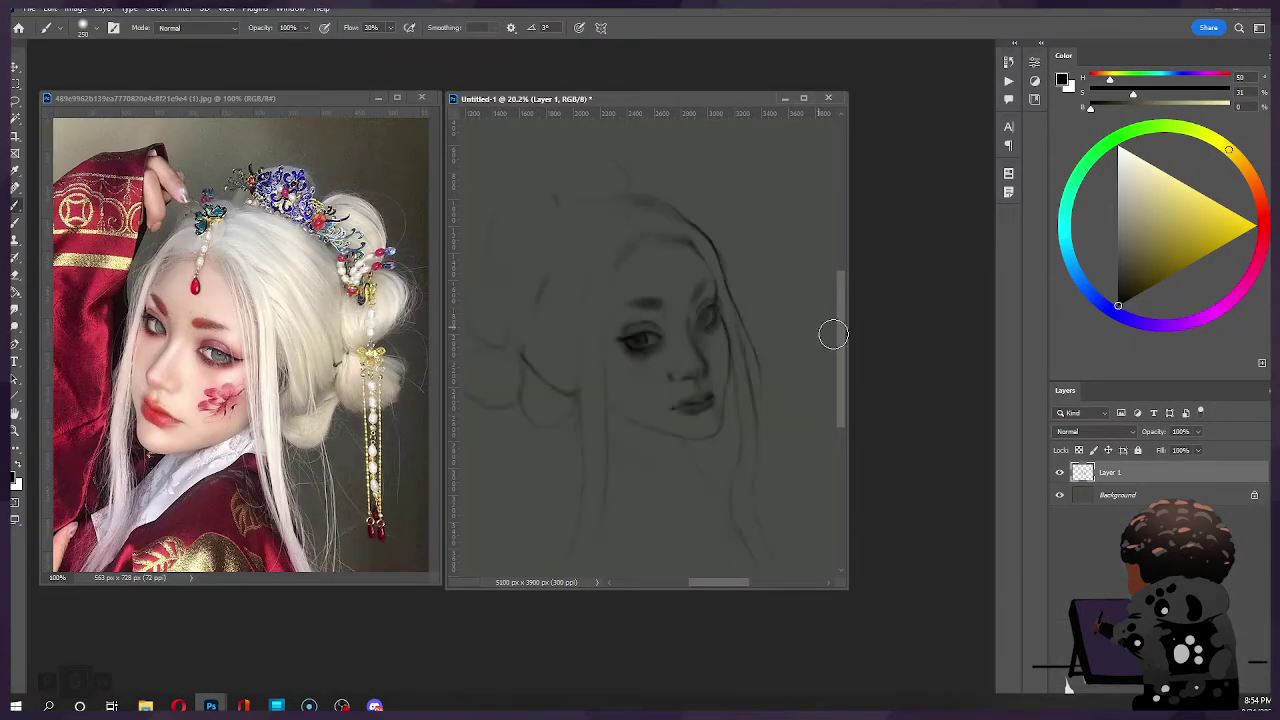
key("ctrl+shift+h")
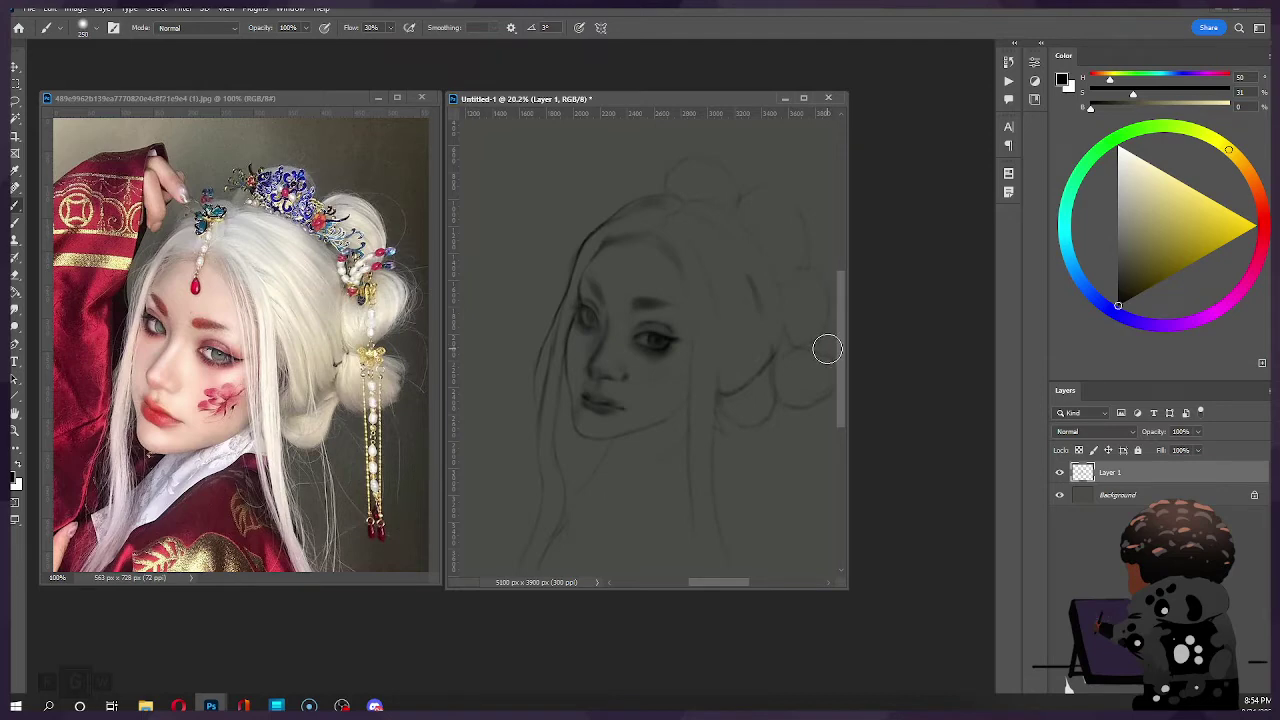
key("ctrl+shift+h")
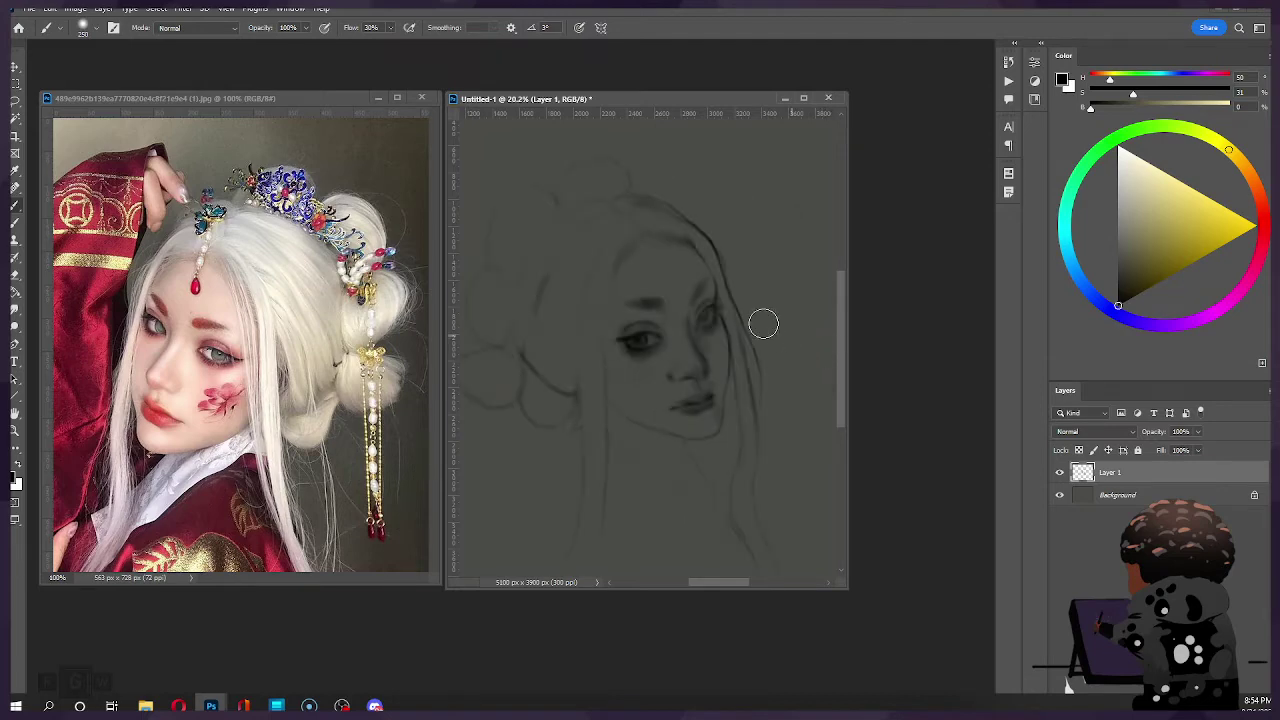
key("ctrl+shift+h")
Step: Try to enlarge the area around the far eye with the Bloat tool in Liquify
left_click(183, 8)
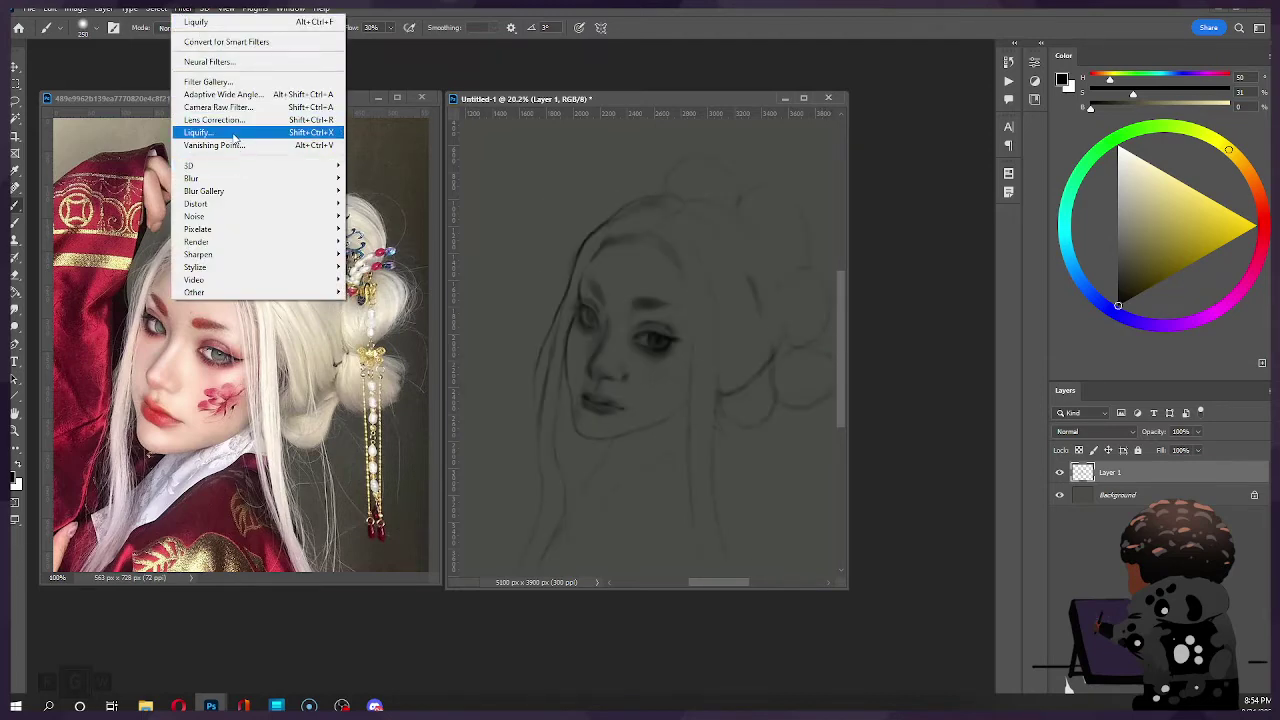
left_click(233, 136)
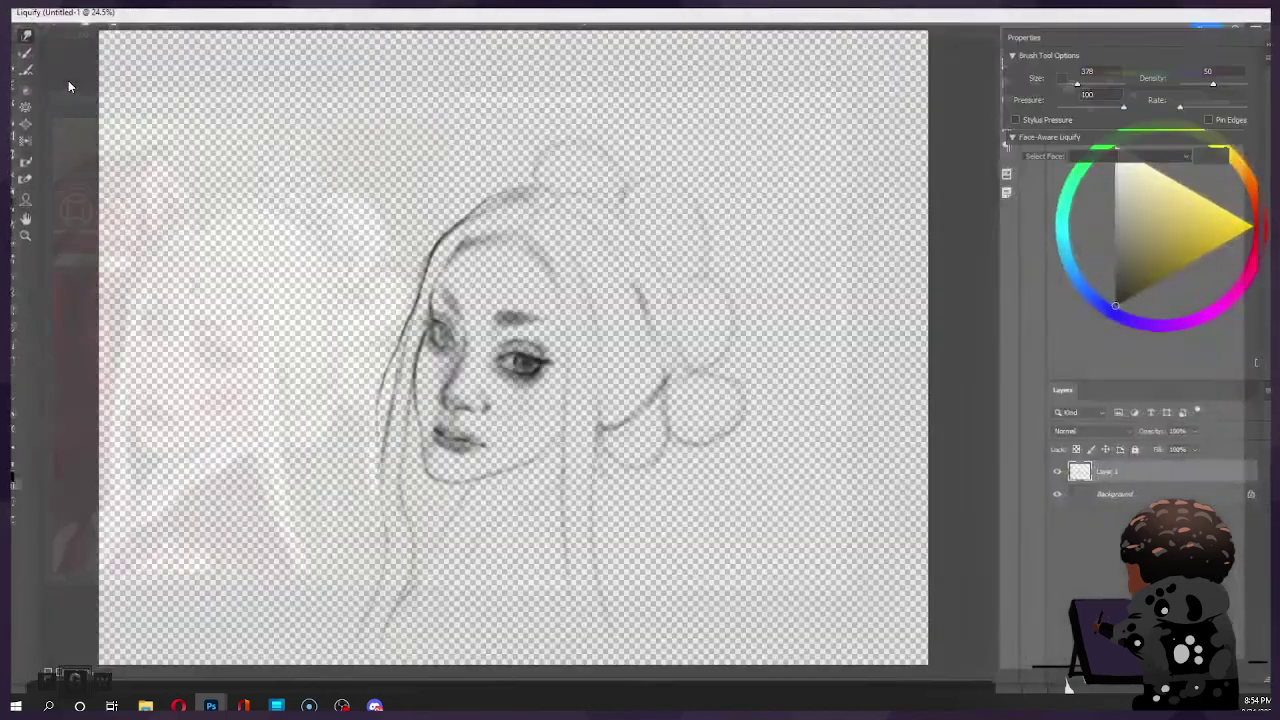
key("b")
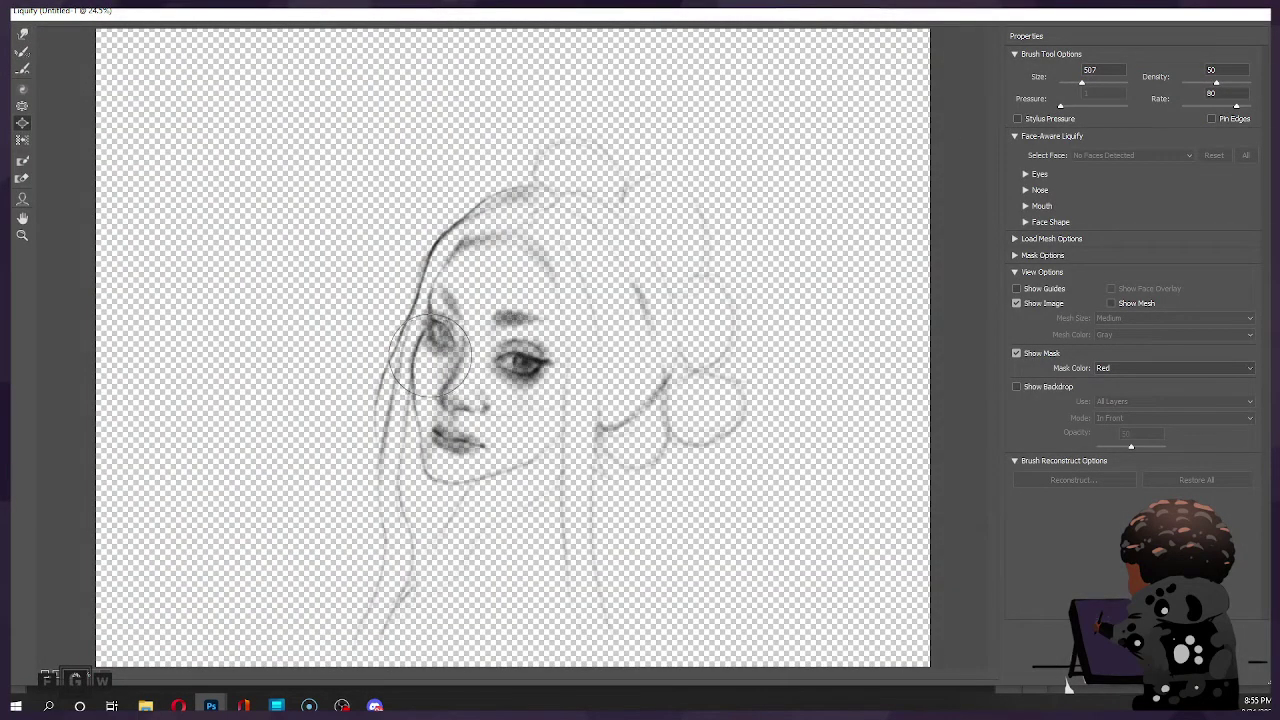
left_click(463, 352)
key("ctrl+z")
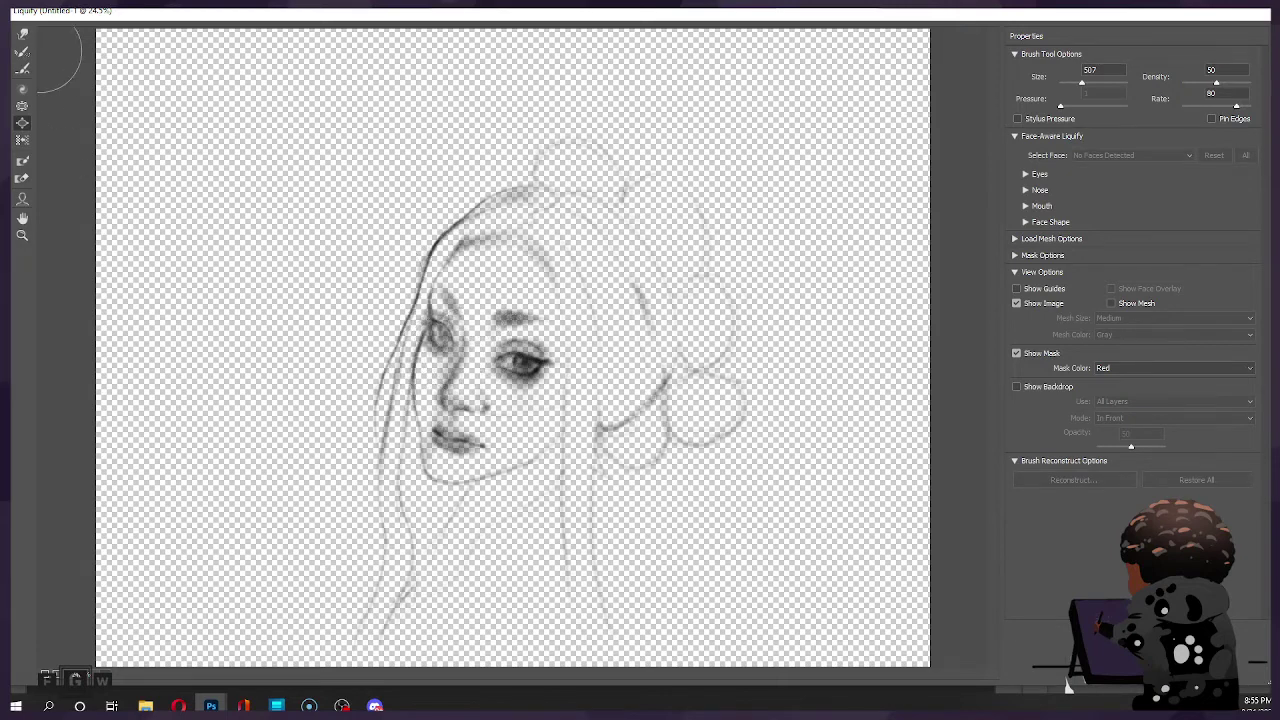
left_click(22, 33)
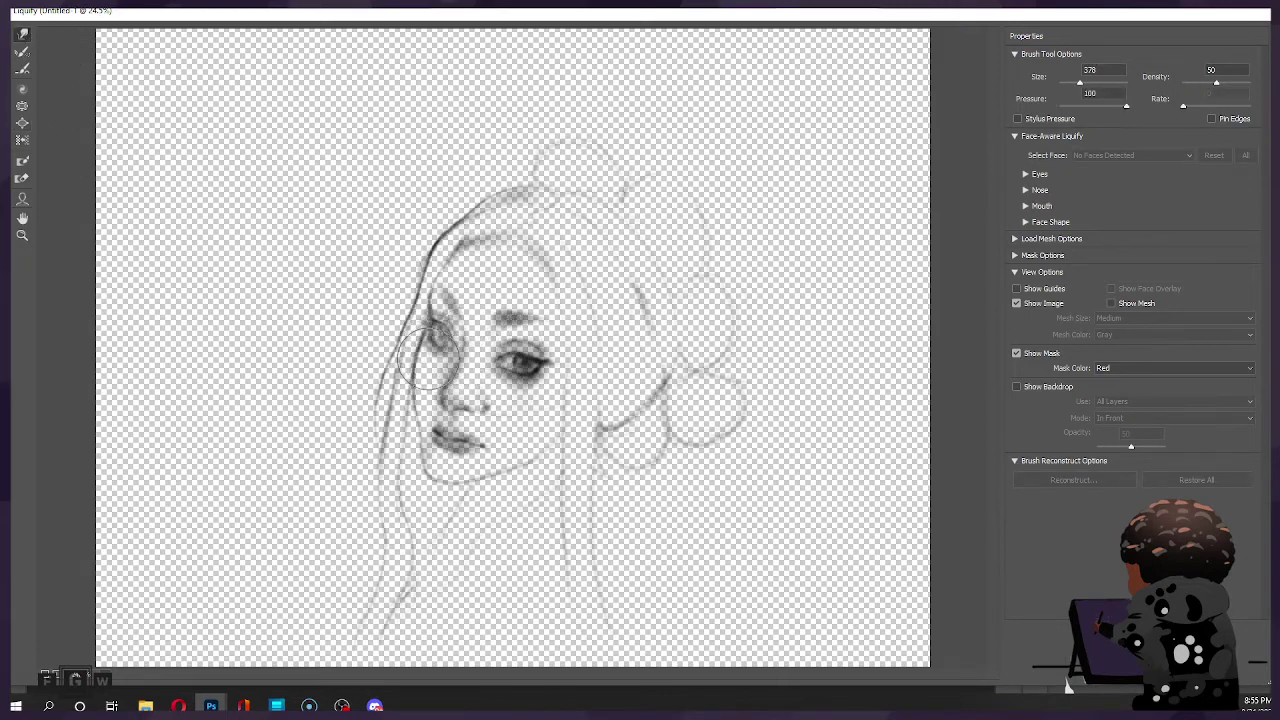
key("Return")
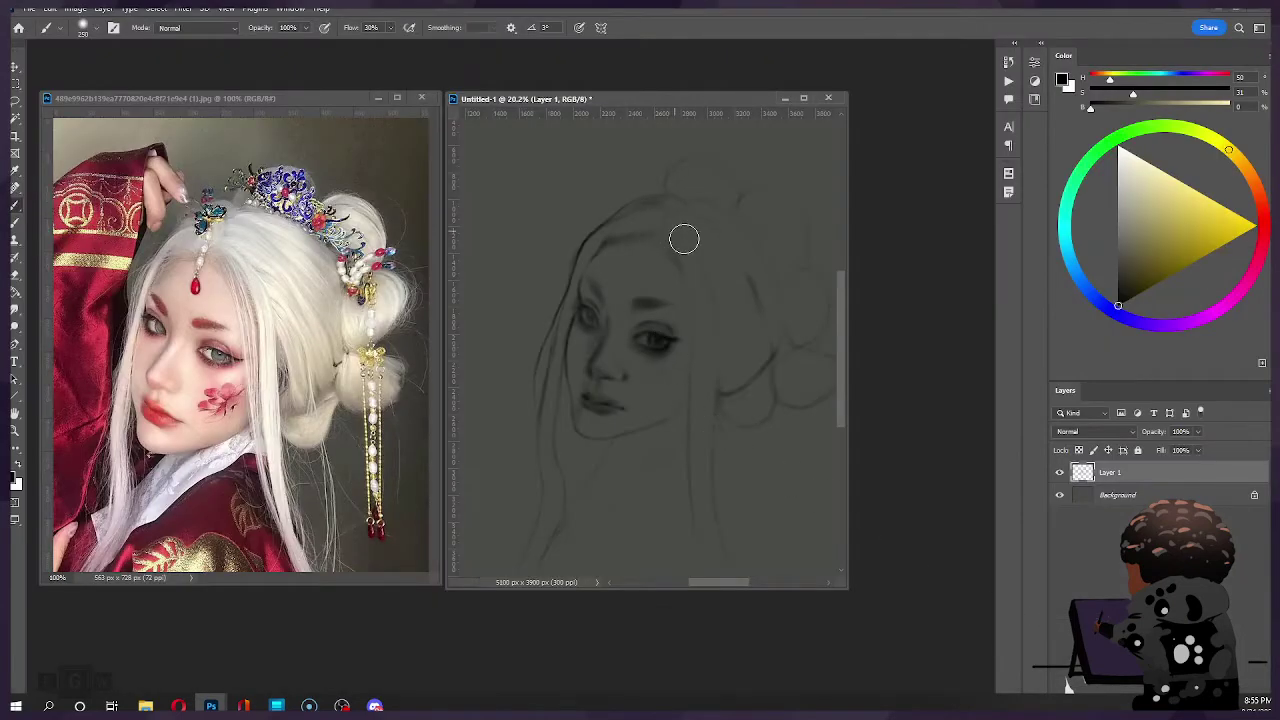
Step: Check the face with the canvas mirrored and softly shade the cheek below the far eye
key("ctrl+shift+h")
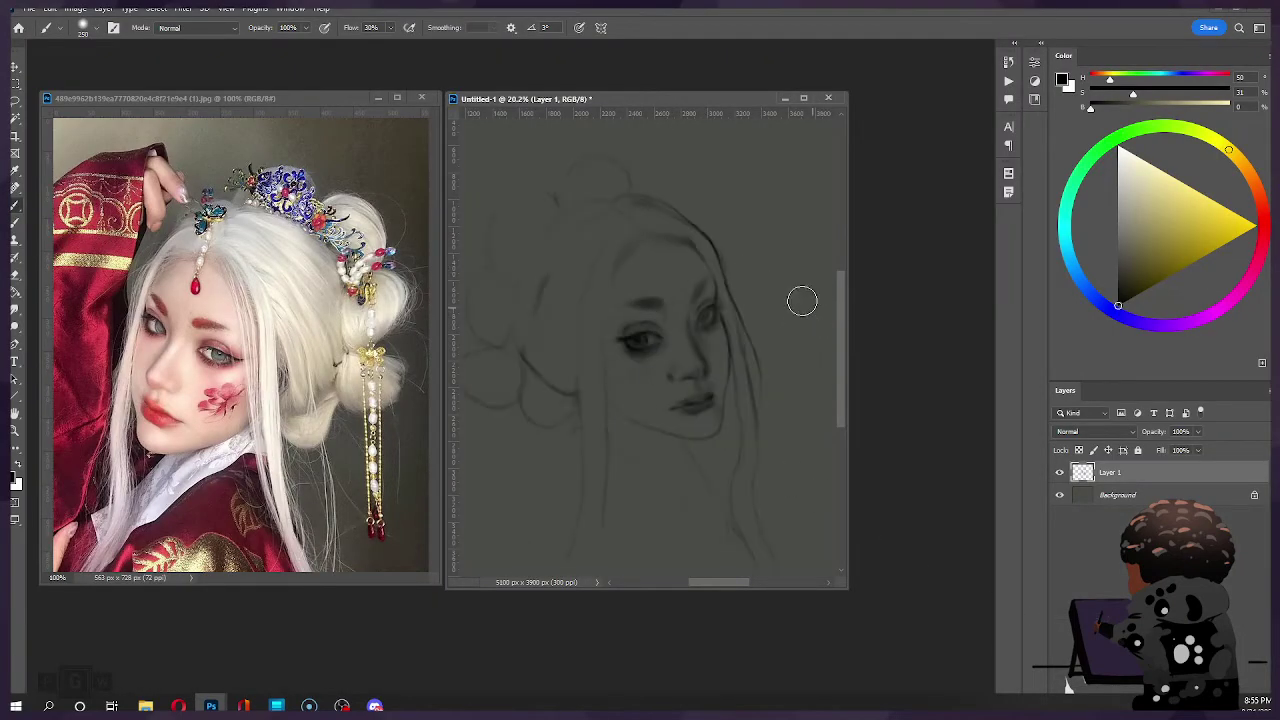
key("ctrl+shift+h")
key("ctrl+shift+h")
key("ctrl+shift+h")
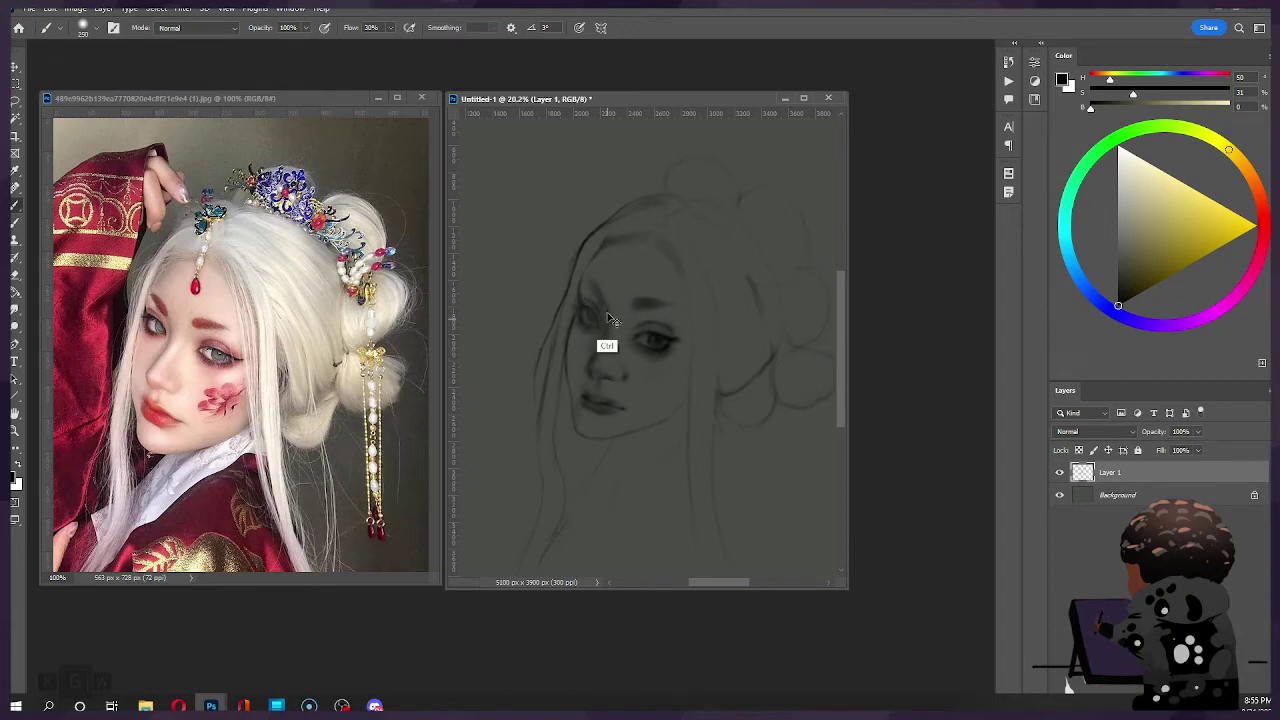
key("bracketright")
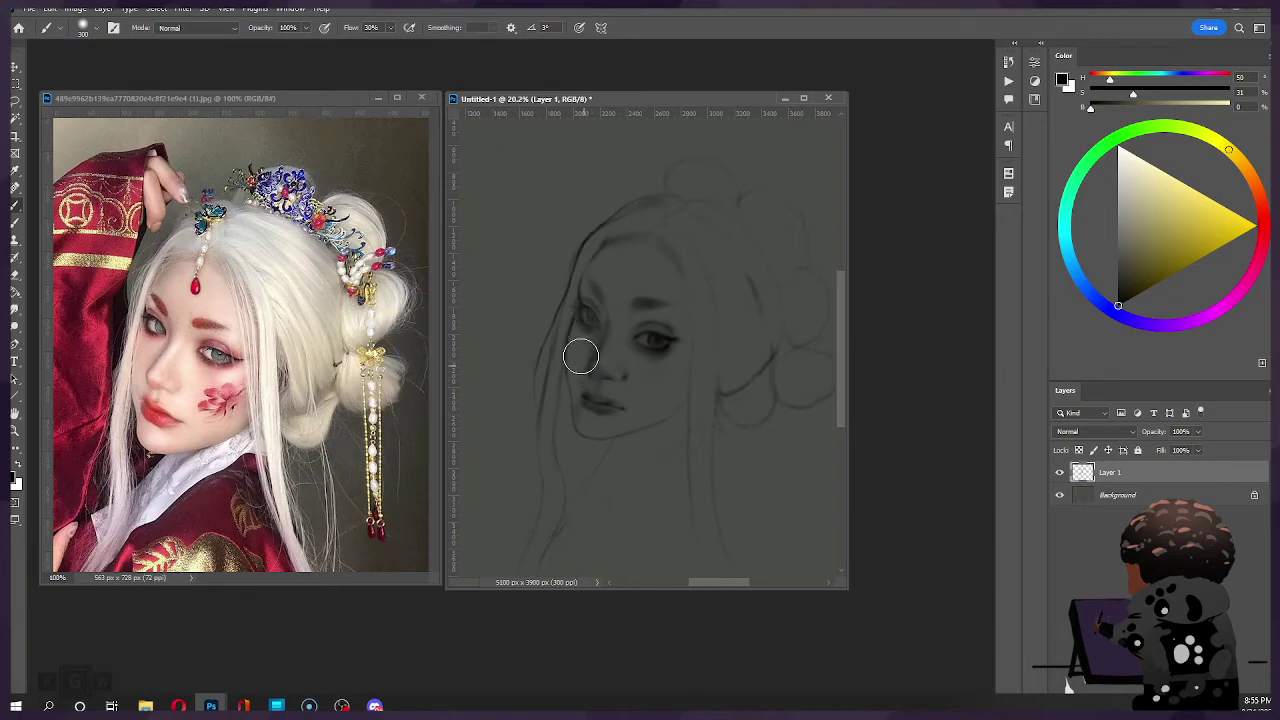
key("bracketleft")
key("bracketleft")
key("bracketleft")
Step: Lower the eraser's hardness slightly, enlarge it to 175 px and lighten the soft shading around the face
key("e")
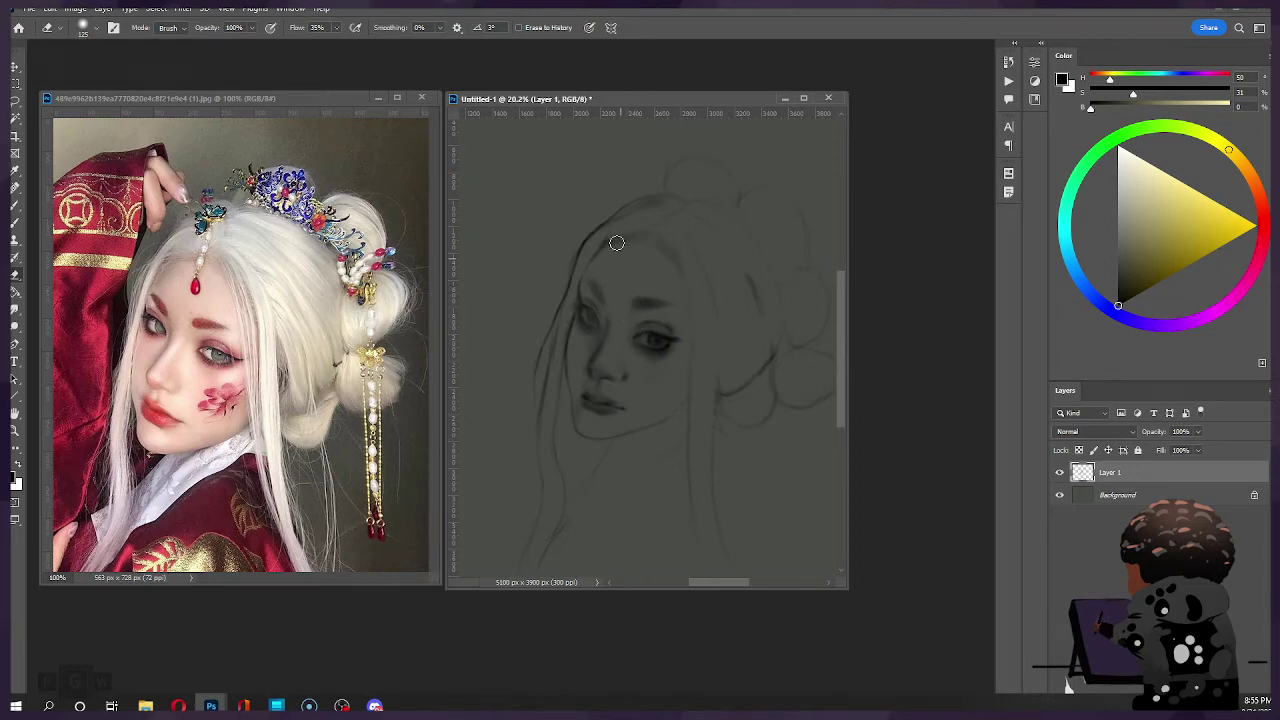
right_click(567, 302)
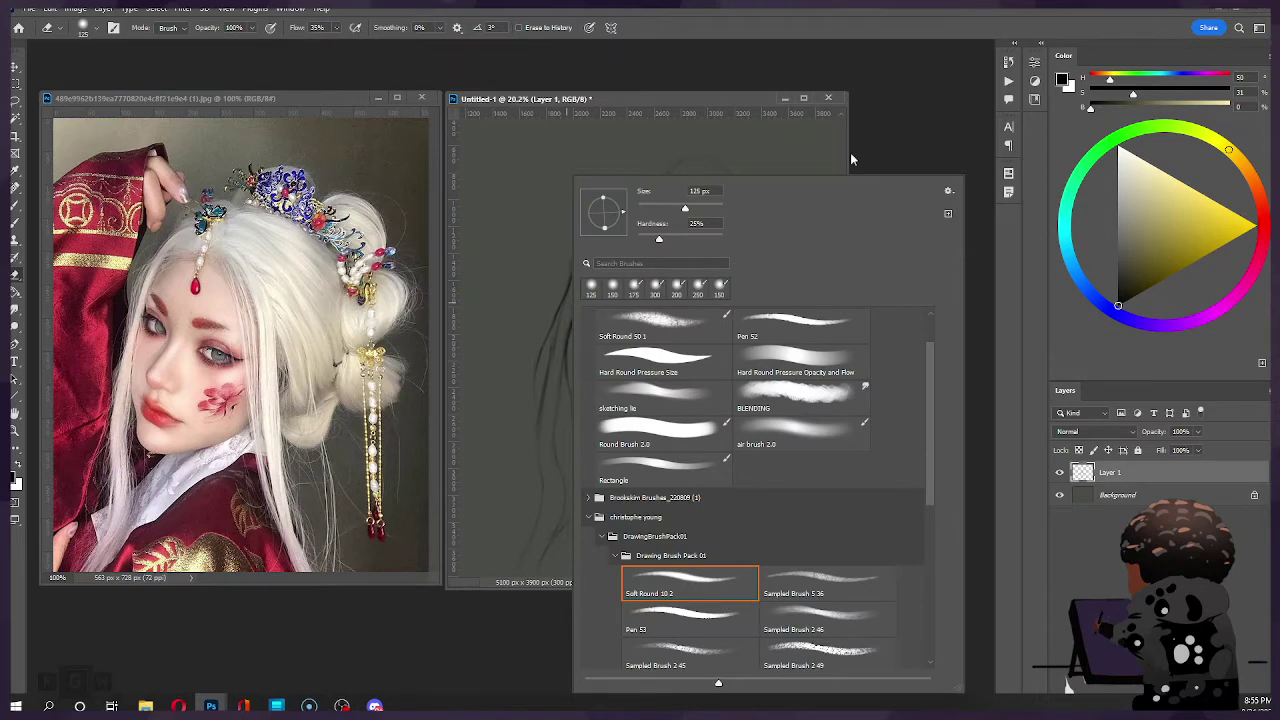
left_click_drag(658, 237, 652, 239)
left_click(902, 86)
key("bracketright")
key("bracketright")
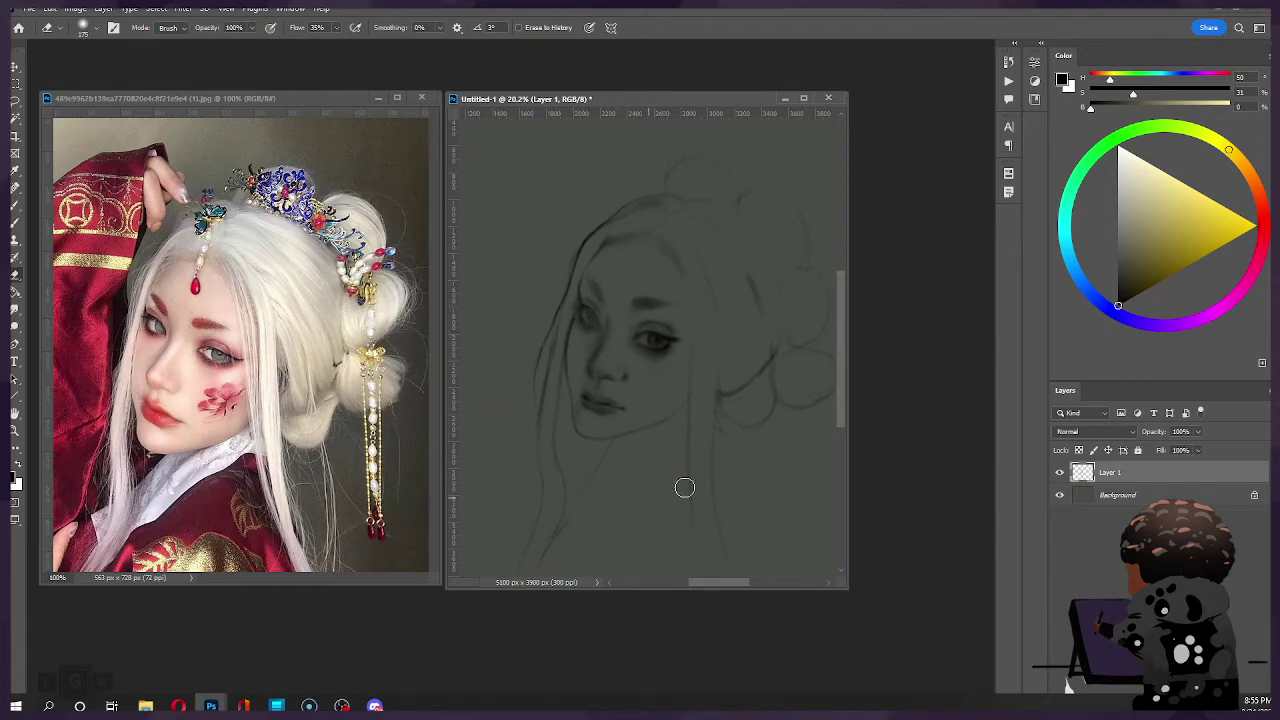
Step: Rework the shading around the far eyebrow, alternating the soft brush with a 40 px eraser
key("ctrl")
key("b")
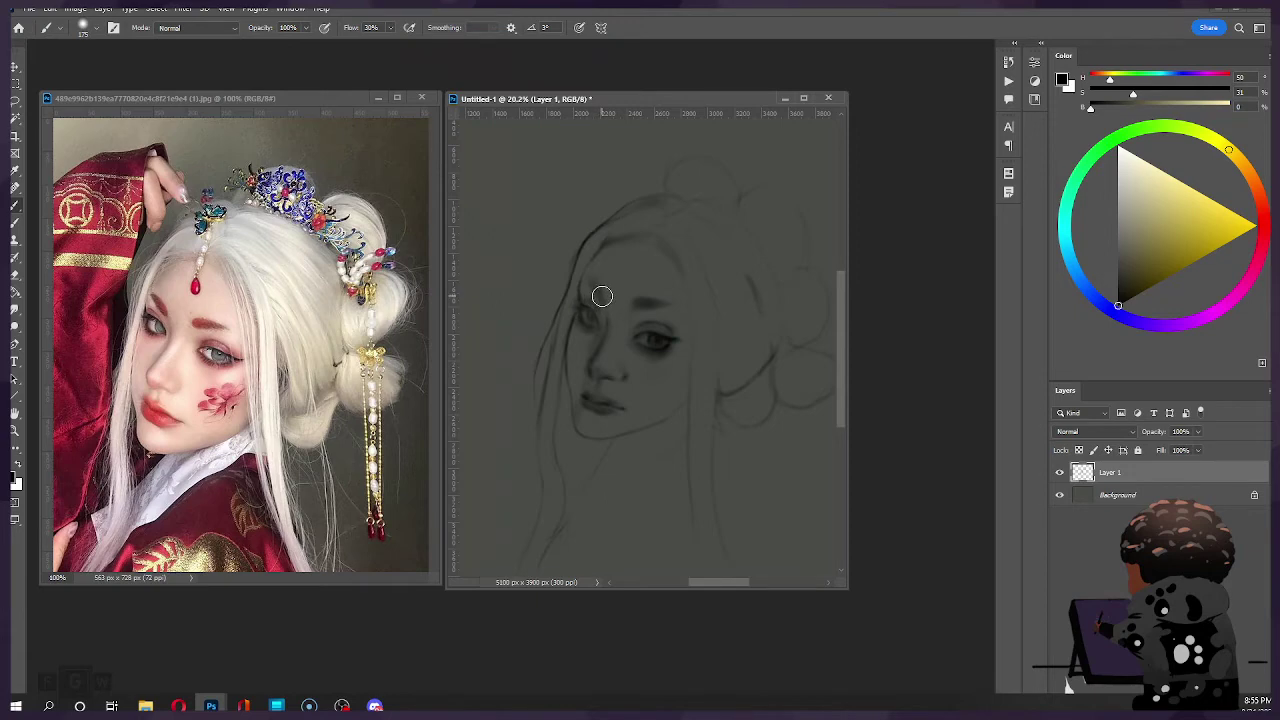
key("e")
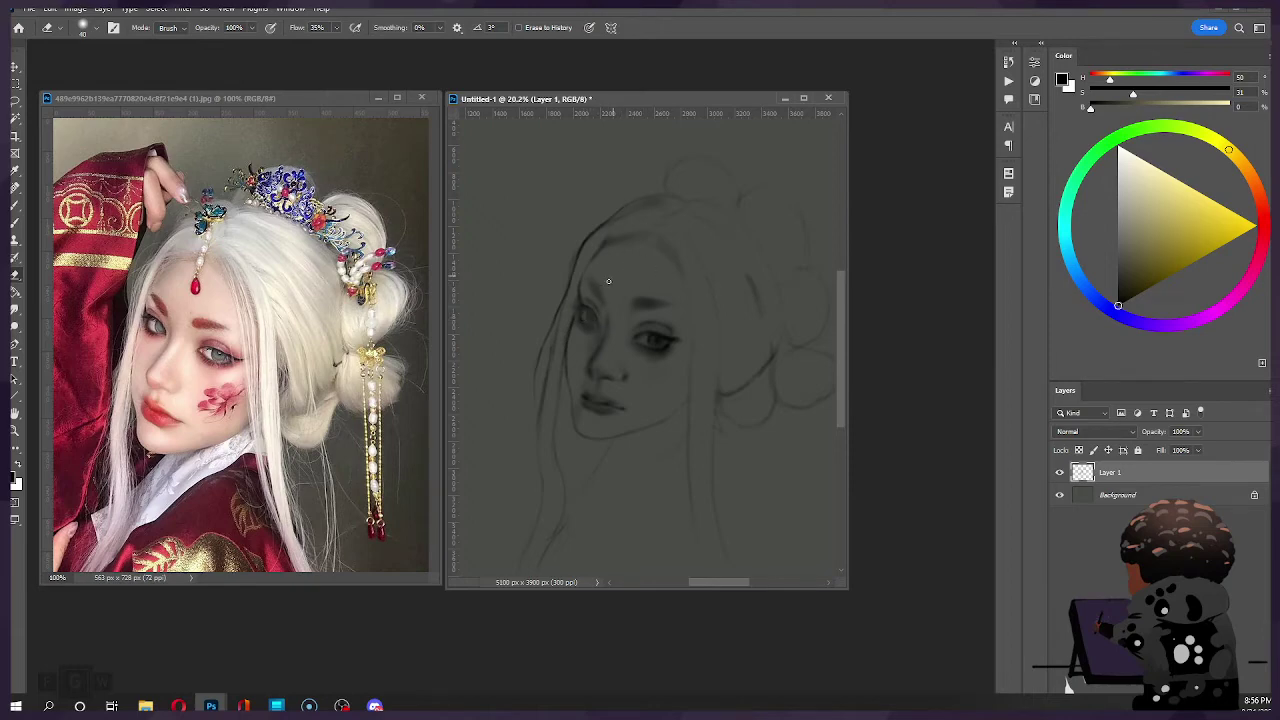
key("b")
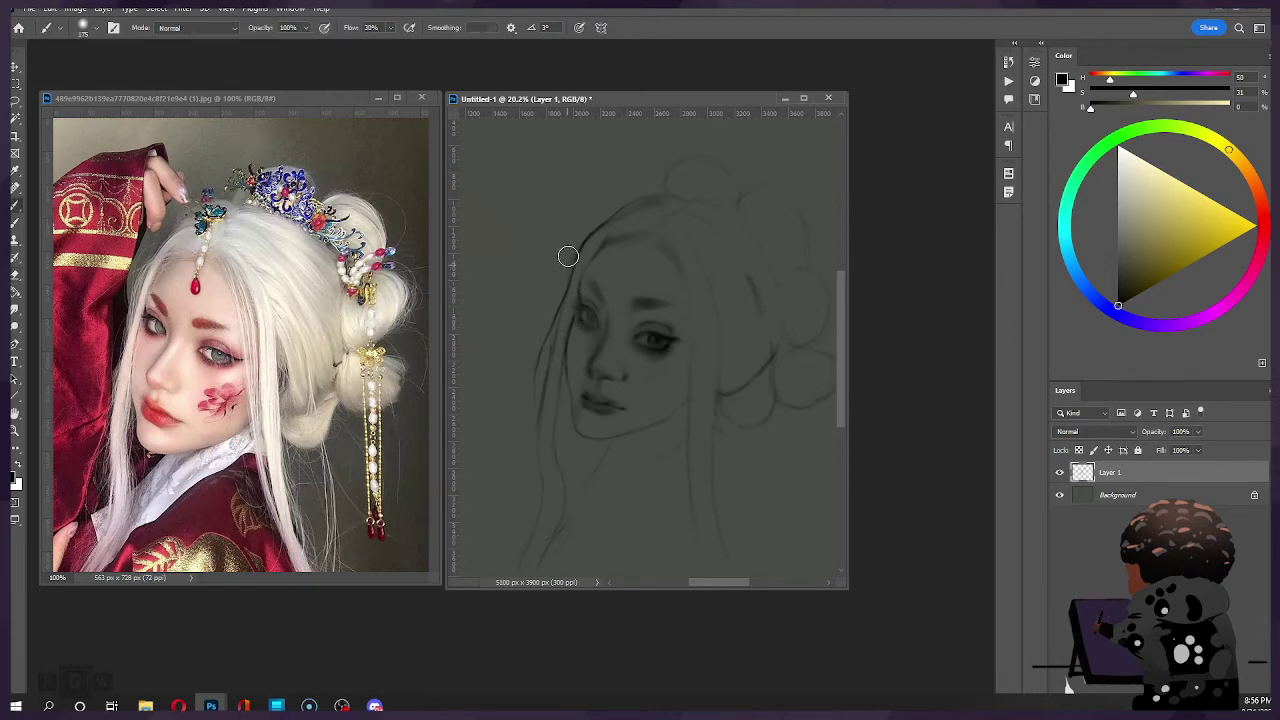
Step: Darken the far eye's upper lid and lash line with a much smaller brush
key("bracketleft")
key("bracketleft")
key("bracketleft")
key("bracketleft")
key("bracketleft")
key("ctrl")
left_click_drag(588, 310, 576, 307)
Step: Softly shade the far cheek from beside the nose up to the eye with a 300 to 500 px brush
key("]")
key("]")
key("]")
key("]")
key("]")
key("]")
key("]")
key("]")
key("]")
key("]")
key("]")
key("]")
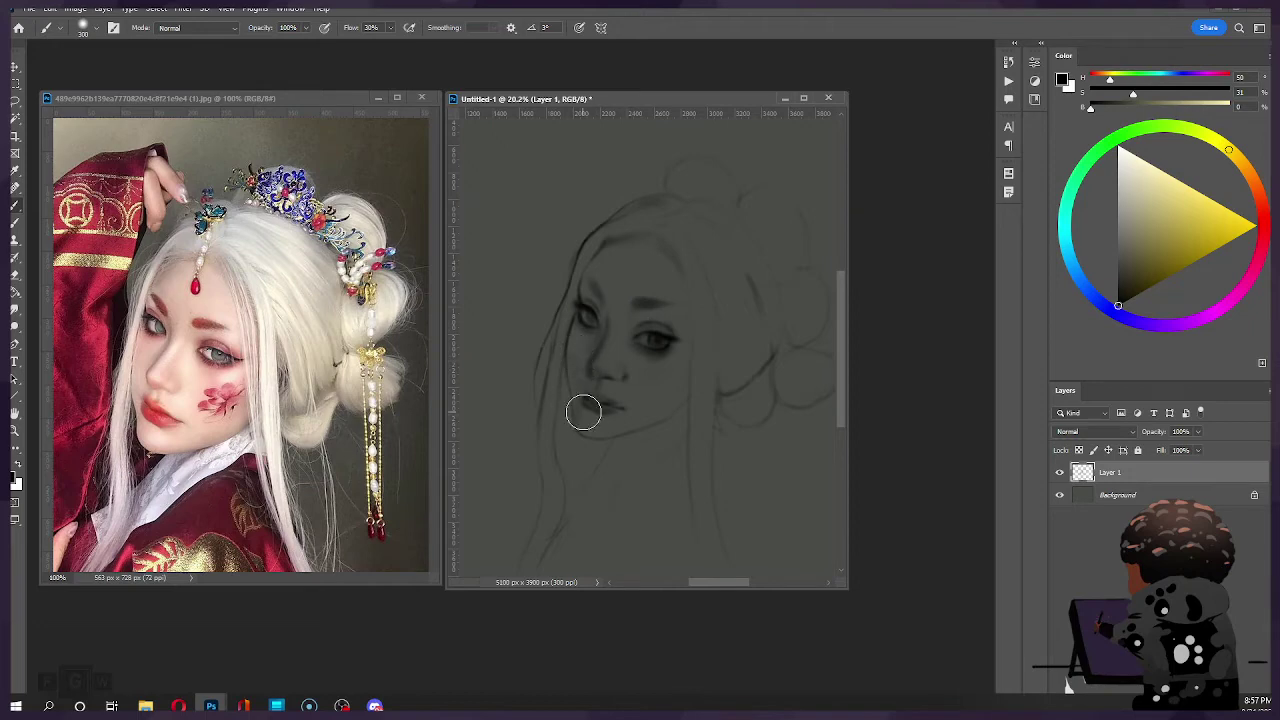
key("]")
key("]")
left_click_drag(590, 384, 573, 346)
key("]")
key("]")
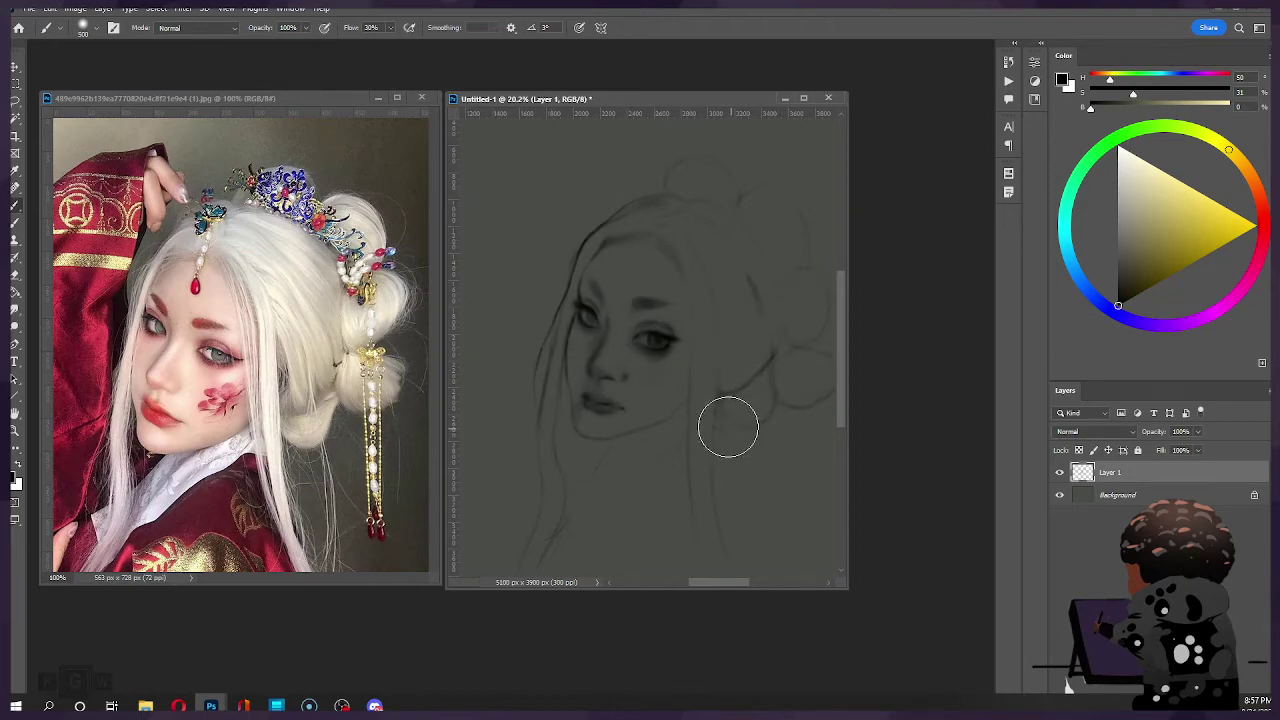
Step: Blend soft shadow below the far eye with a 400 px brush and lighten the near eye's upper lid with the eraser
key("[")
key("[")
key("[")
key("[")
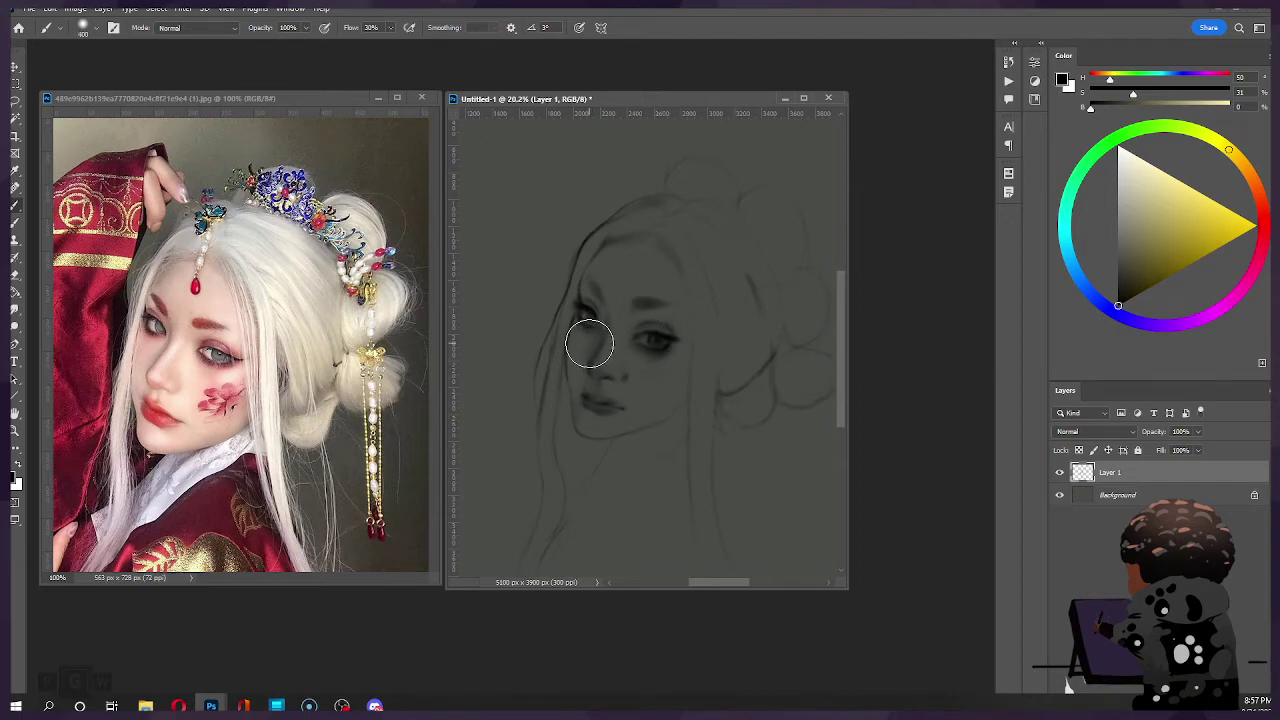
key("ctrl")
key("]")
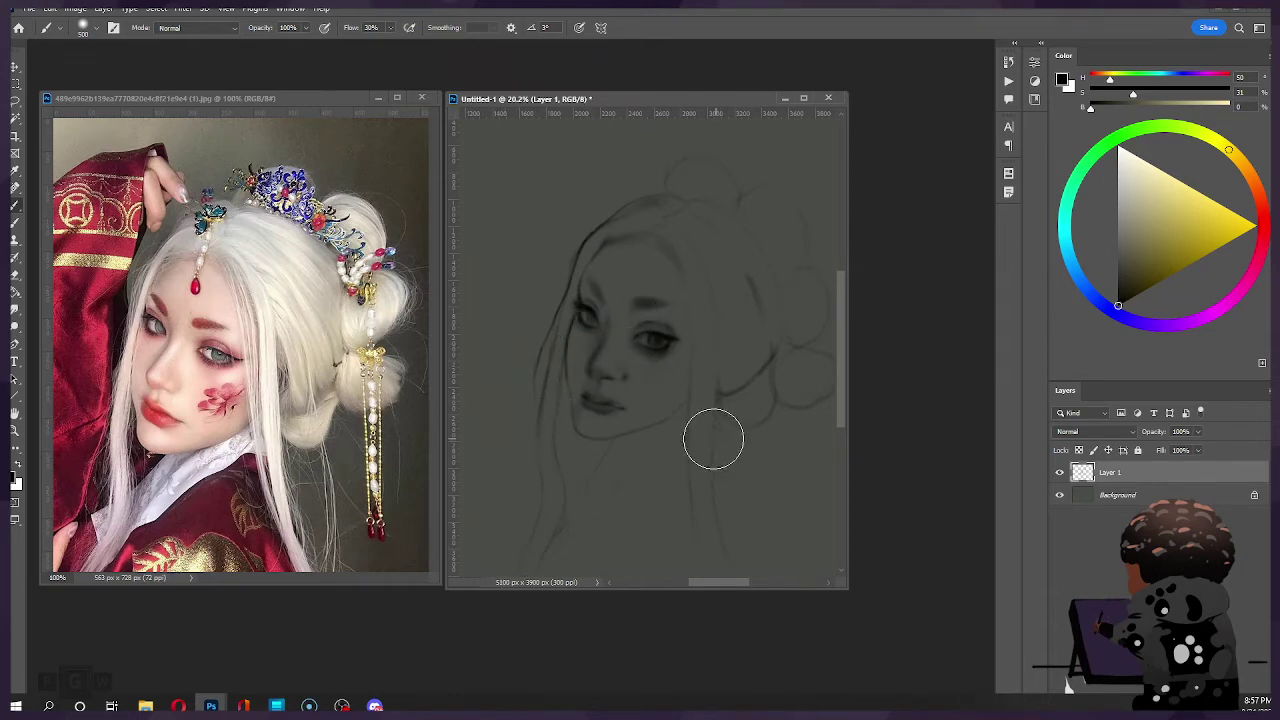
key("e")
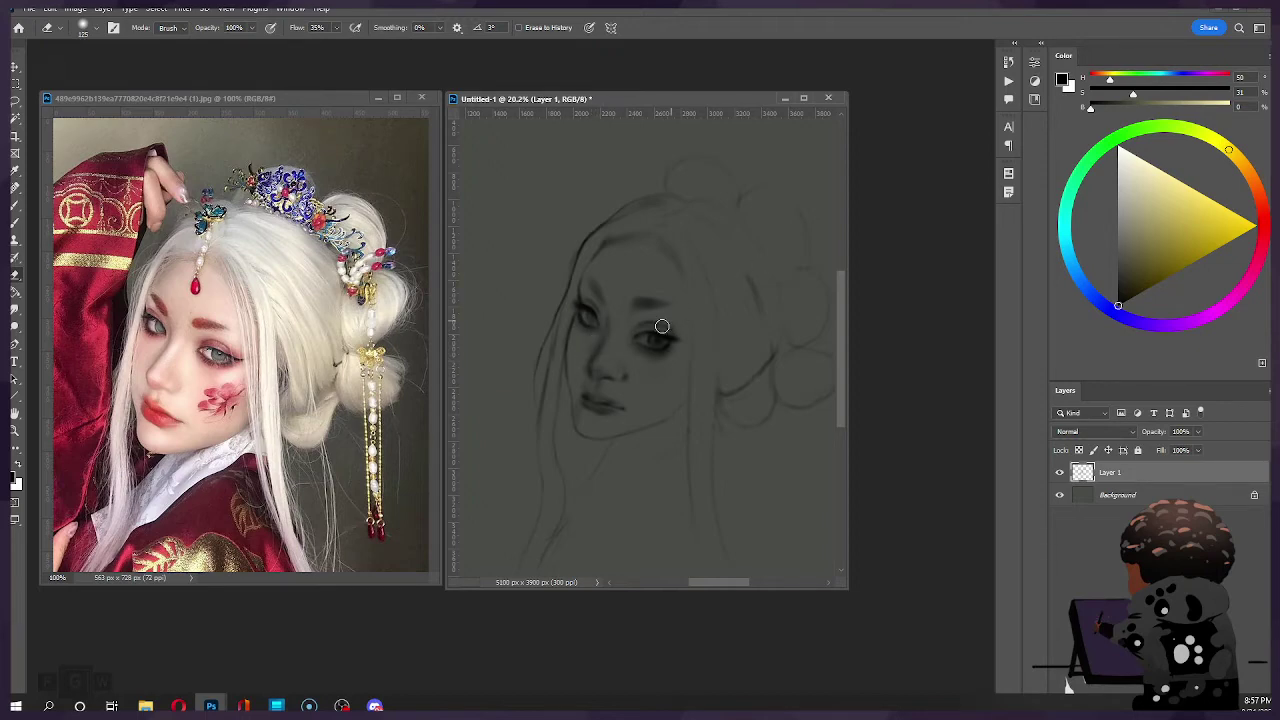
key("b")
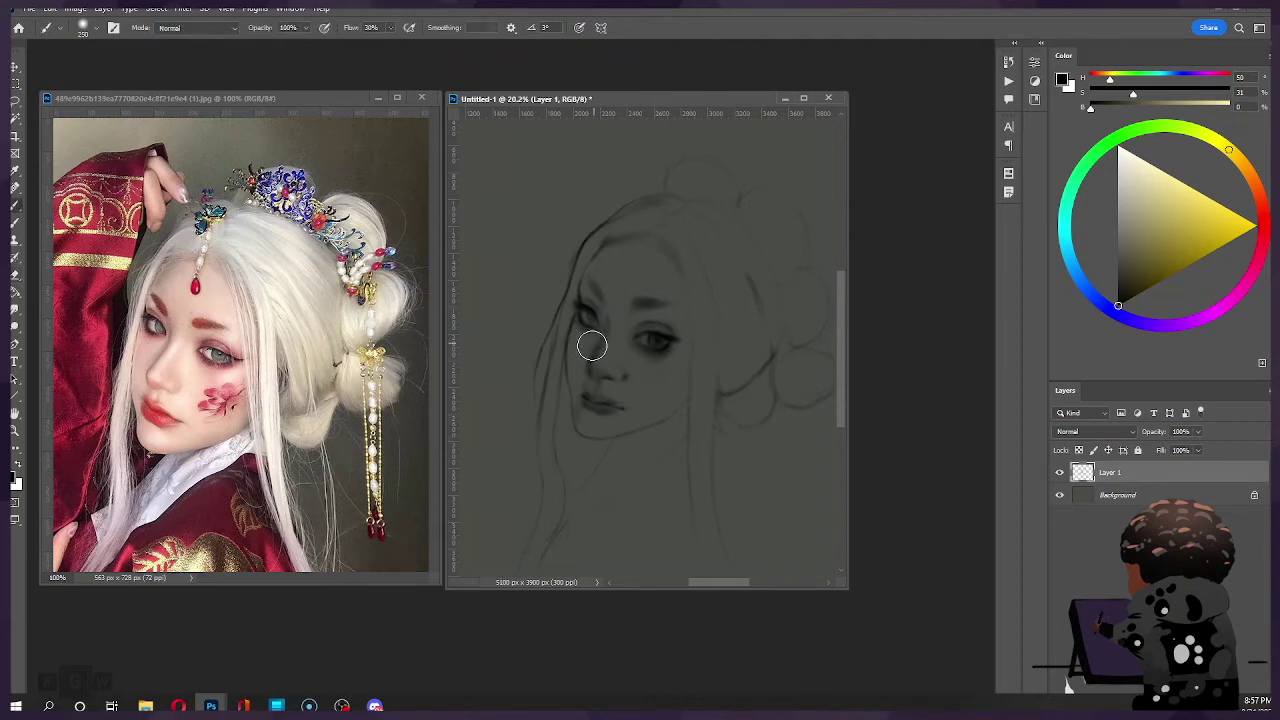
Step: Lay faint shading over the forehead and hairline with a 400 to 500 px brush
key("bracketright")
key("bracketright")
key("bracketright")
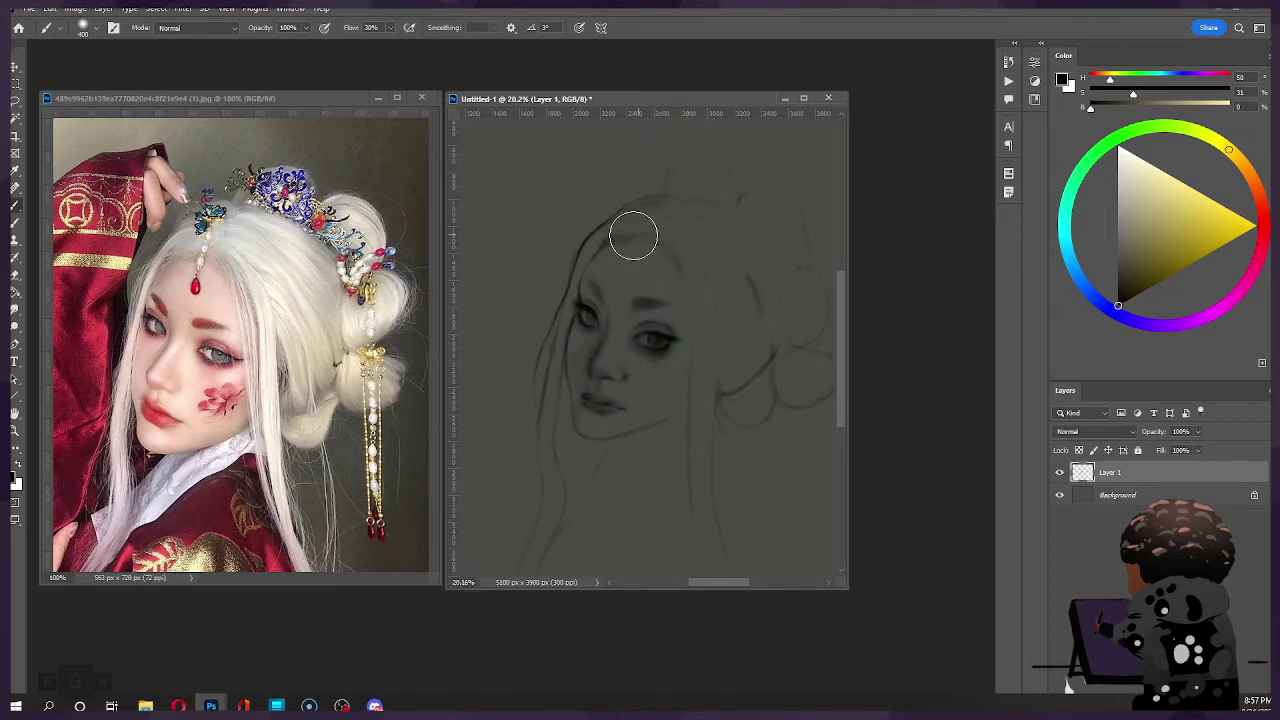
key("bracketleft")
key("bracketright")
key("bracketright")
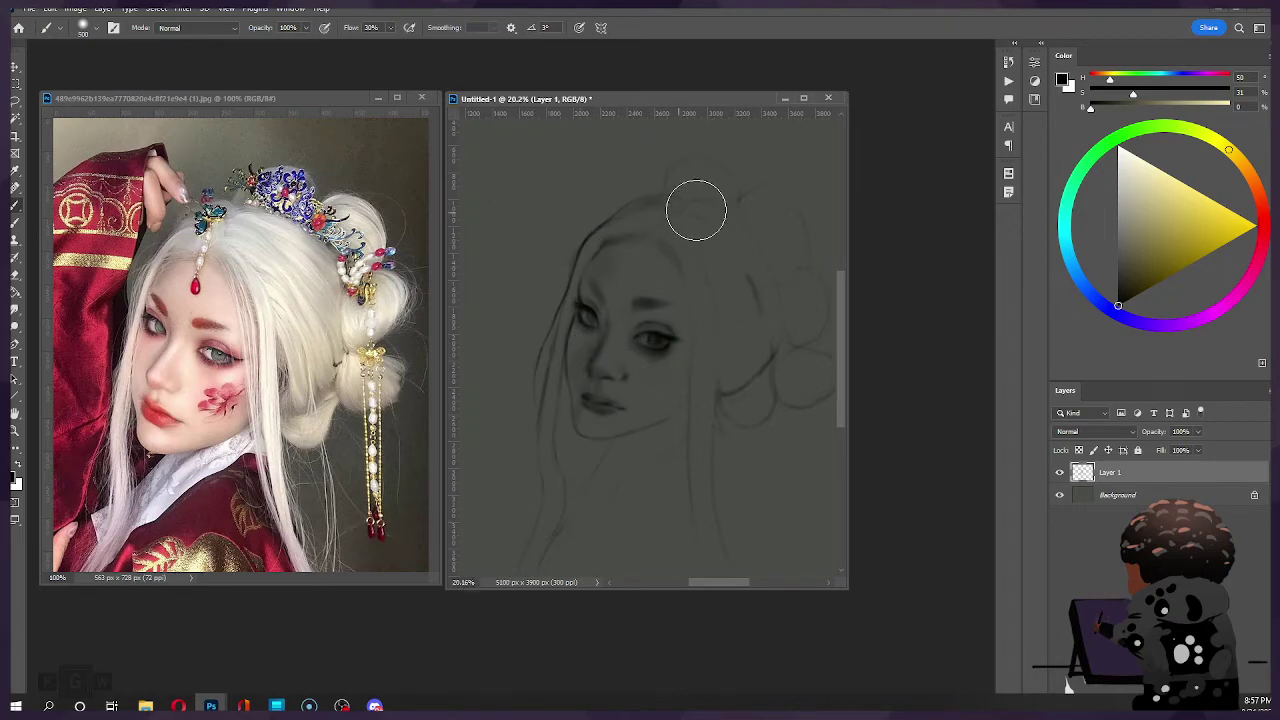
key("bracketleft")
key("bracketleft")
key("bracketleft")
key("bracketleft")
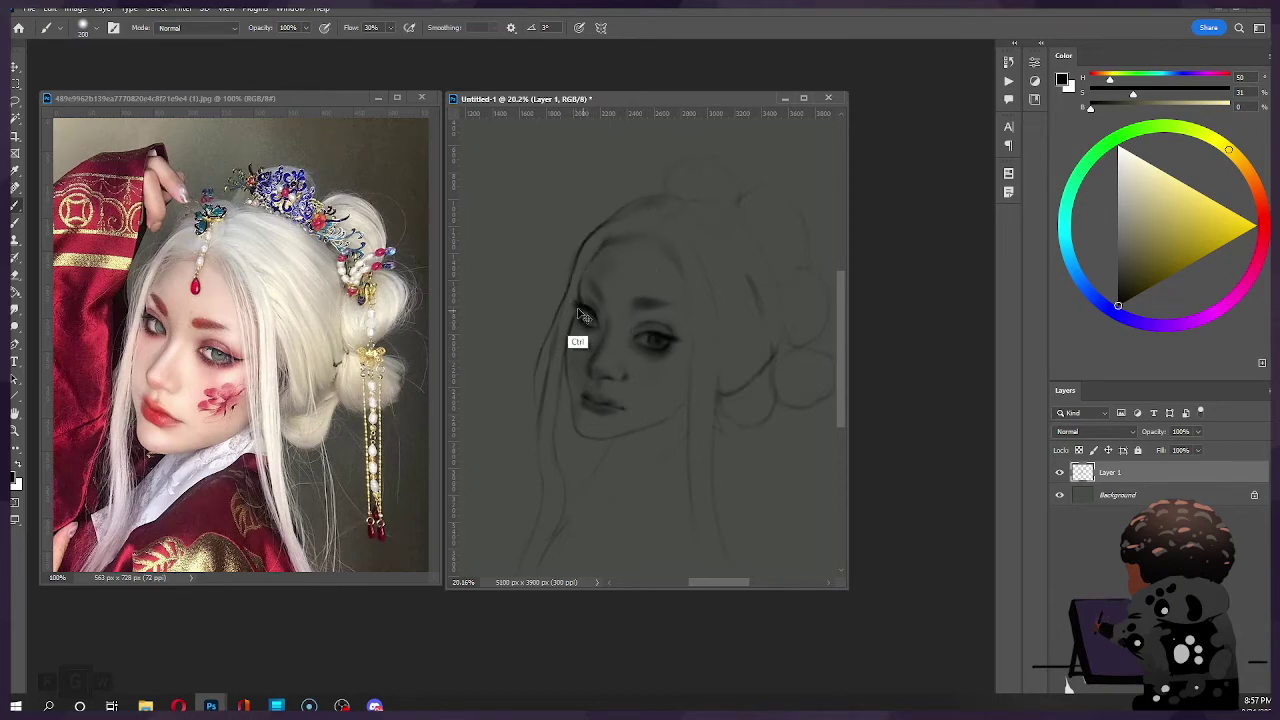
Step: Darken the hair at the far temple and deepen the far side of the lips with smaller brushes
left_click(577, 321)
key("bracketleft")
key("bracketleft")
key("bracketleft")
key("bracketright")
key("bracketright")
key("bracketright")
key("bracketright")
key("bracketright")
key("bracketright")
key("bracketleft")
key("bracketleft")
key("bracketleft")
key("bracketleft")
key("bracketleft")
key("bracketleft")
key("bracketleft")
key("ctrl")
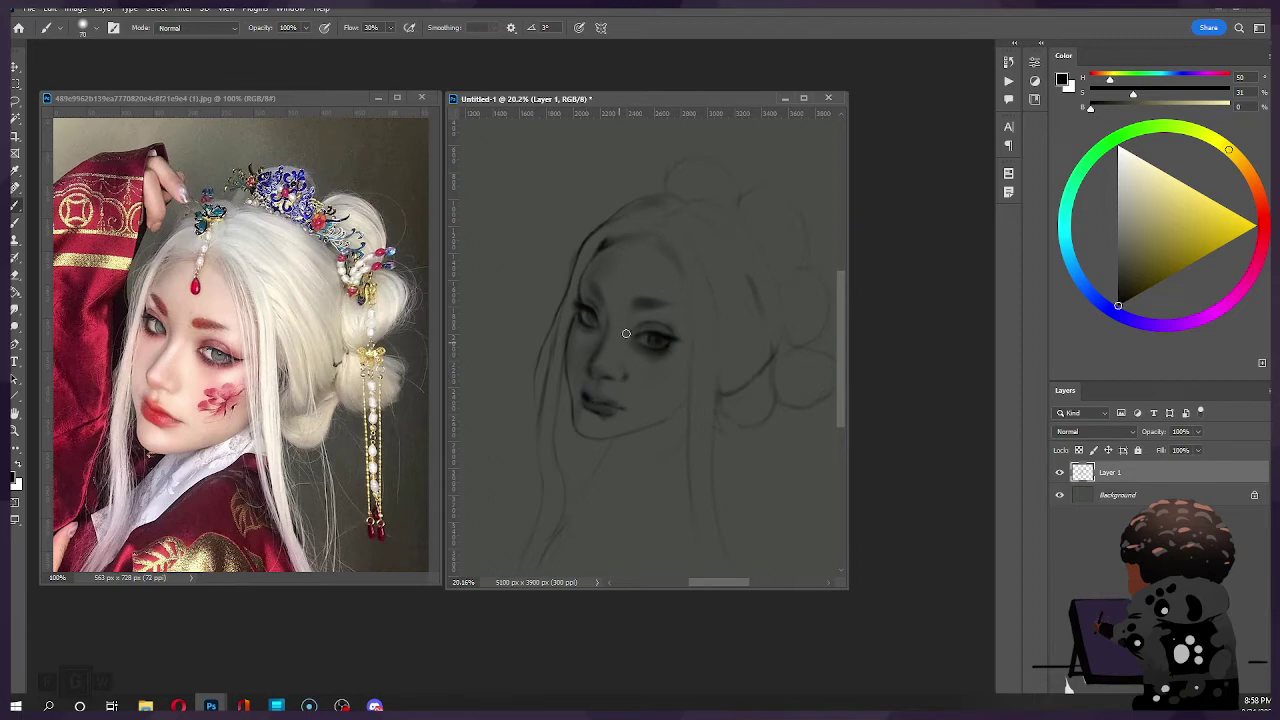
Step: Build up soft shading on the near cheek and jaw with the brush enlarged to 300 px
key("ctrl")
key("]")
key("]")
key("]")
key("ctrl")
key("ctrl")
key("]")
key("]")
key("]")
key("]")
key("]")
key("bracketright")
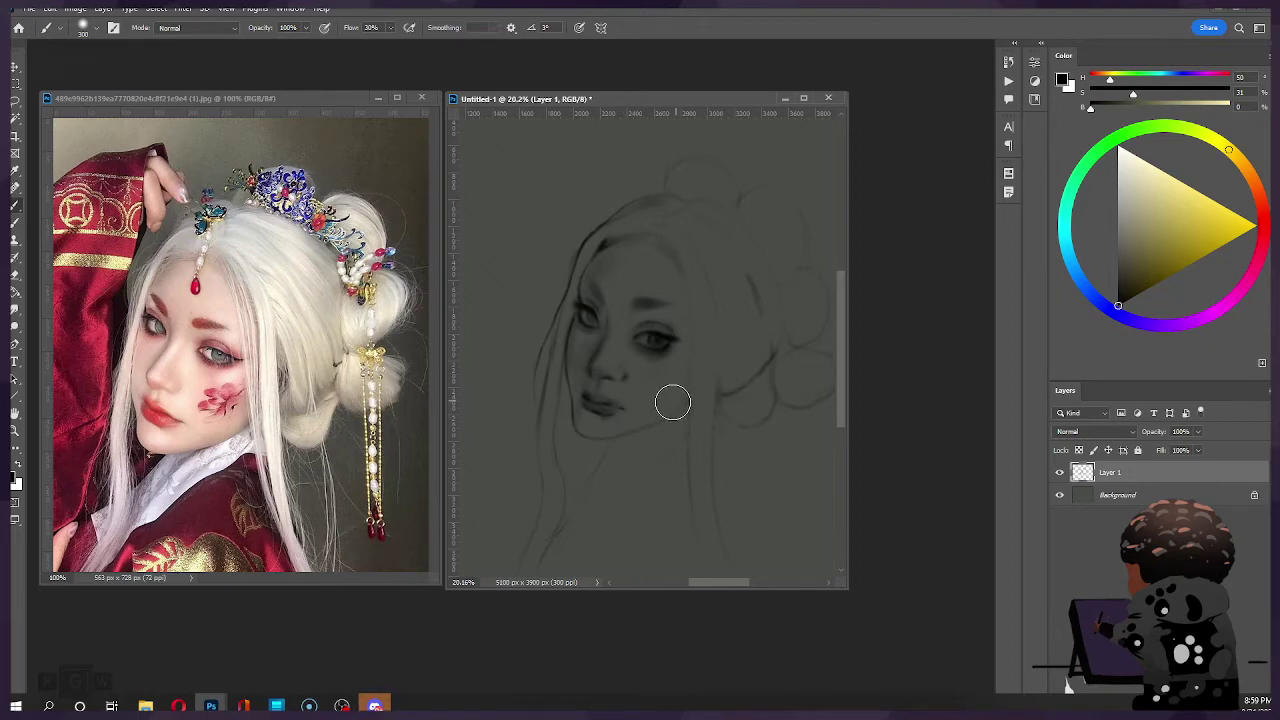
Step: Spread faint shadow over the near temple and the hair beside the face with a 400 to 600 px brush
key("bracketleft")
key("bracketright")
key("bracketright")
key("bracketright")
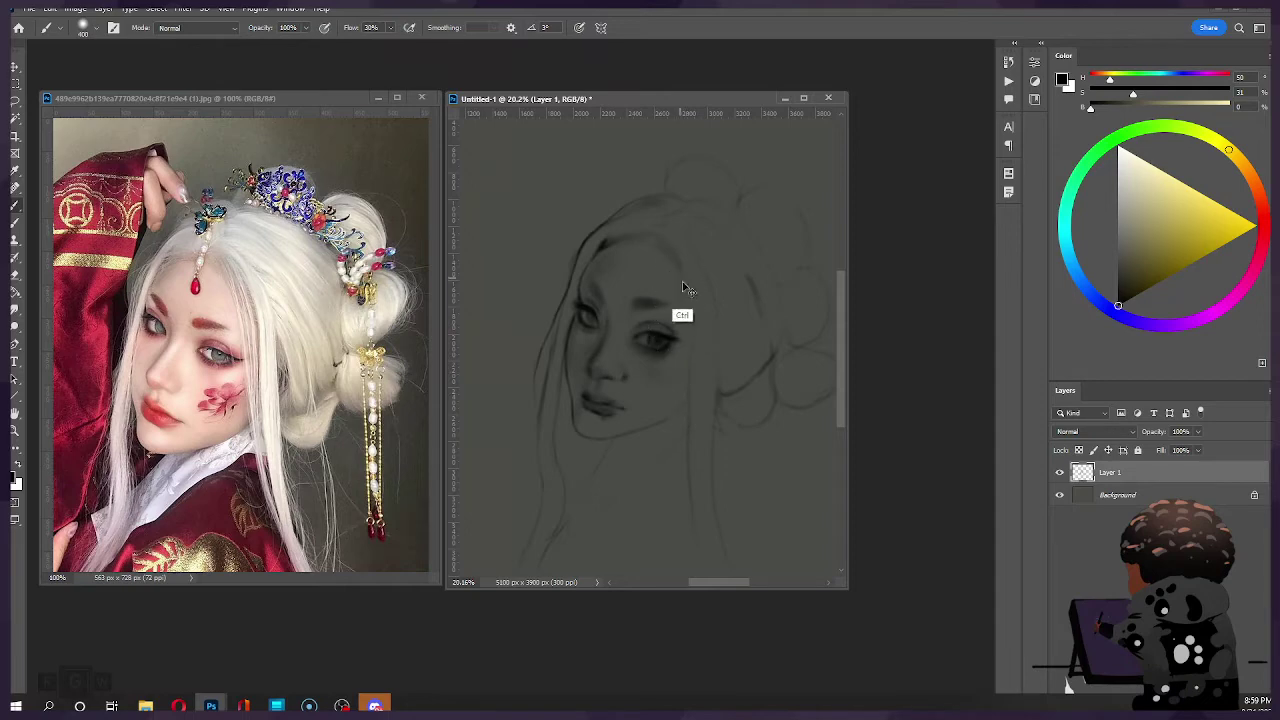
key("bracketright")
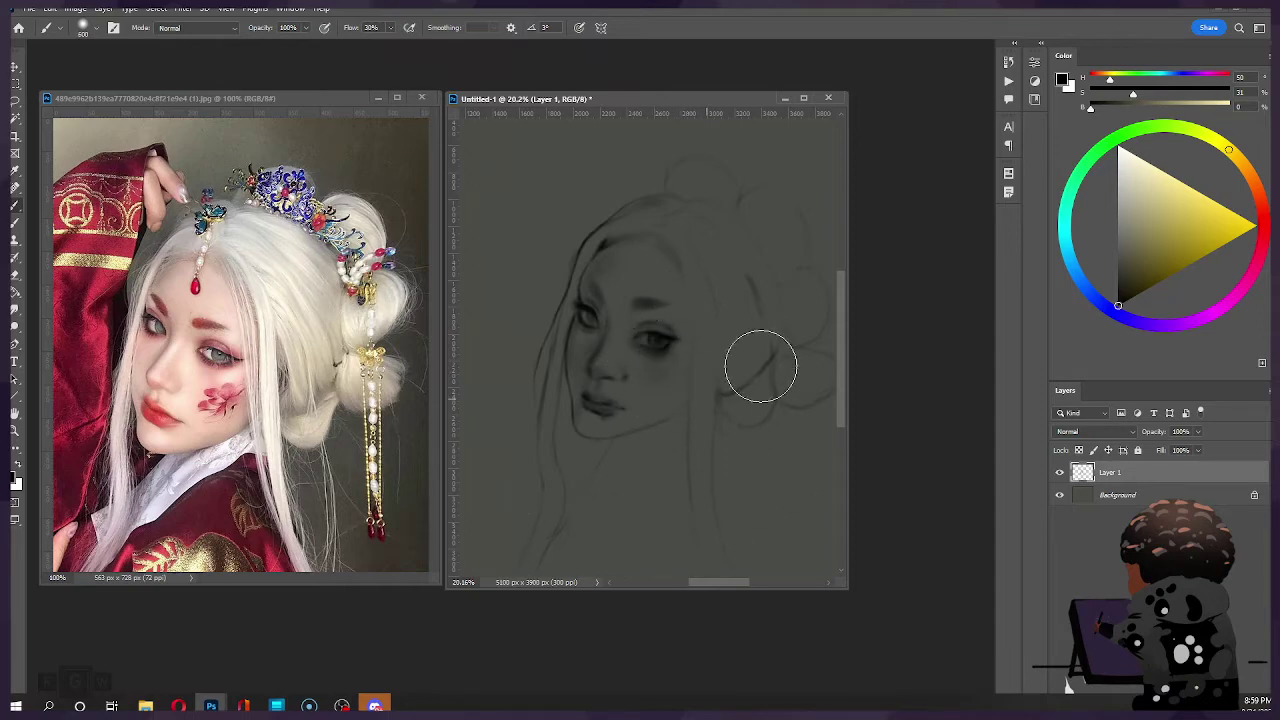
key("bracketleft")
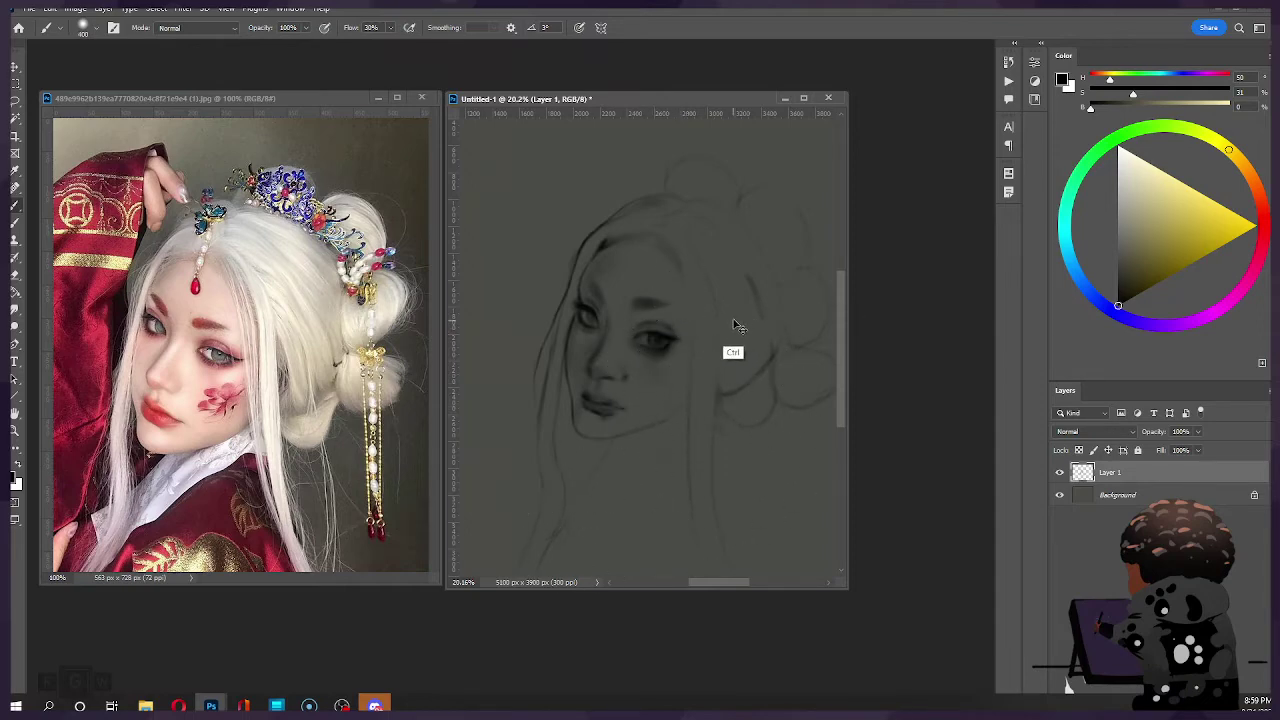
Step: Softly shade the near cheek below the eye with a large brush
key("bracketright")
key("bracketright")
key("bracketright")
key("bracketleft")
key("bracketleft")
key("bracketleft")
key("bracketleft")
key("bracketleft")
left_click_drag(679, 350, 631, 351)
Step: Refine the near eye with a small brush and deepen its eyelid shadow with a 175 px brush
key("bracketleft")
key("bracketleft")
key("bracketleft")
key("bracketleft")
key("bracketleft")
key("bracketleft")
key("bracketleft")
key("bracketleft")
key("bracketleft")
key("bracketleft")
key("]")
key("]")
key("]")
key("]")
key("]")
key("]")
key("]")
key("]")
key("]")
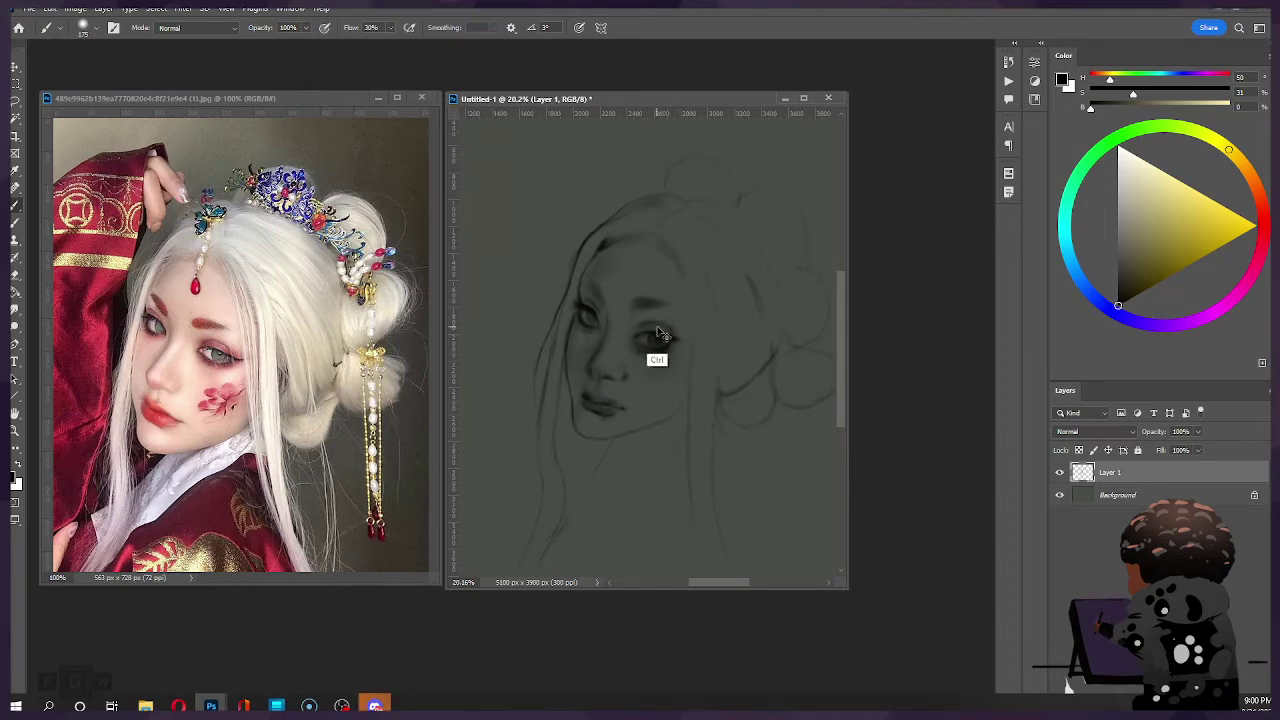
mouse_move(657, 333)
left_mouse_down()
mouse_move(643, 331)
mouse_move(689, 335)
mouse_move(634, 337)
mouse_move(648, 324)
left_mouse_up()
Step: Deepen the shadow around the near eye and sharpen the facial outlines with a brush reduced to 35 px
key("bracketright")
key("bracketright")
key("bracketright")
key("bracketleft")
key("bracketleft")
key("bracketleft")
key("bracketleft")
key("bracketleft")
key("bracketleft")
key("bracketleft")
key("bracketleft")
key("bracketleft")
key("bracketleft")
key("bracketleft")
key("bracketleft")
key("bracketright")
key("bracketleft")
key("ctrl")
key("ctrl")
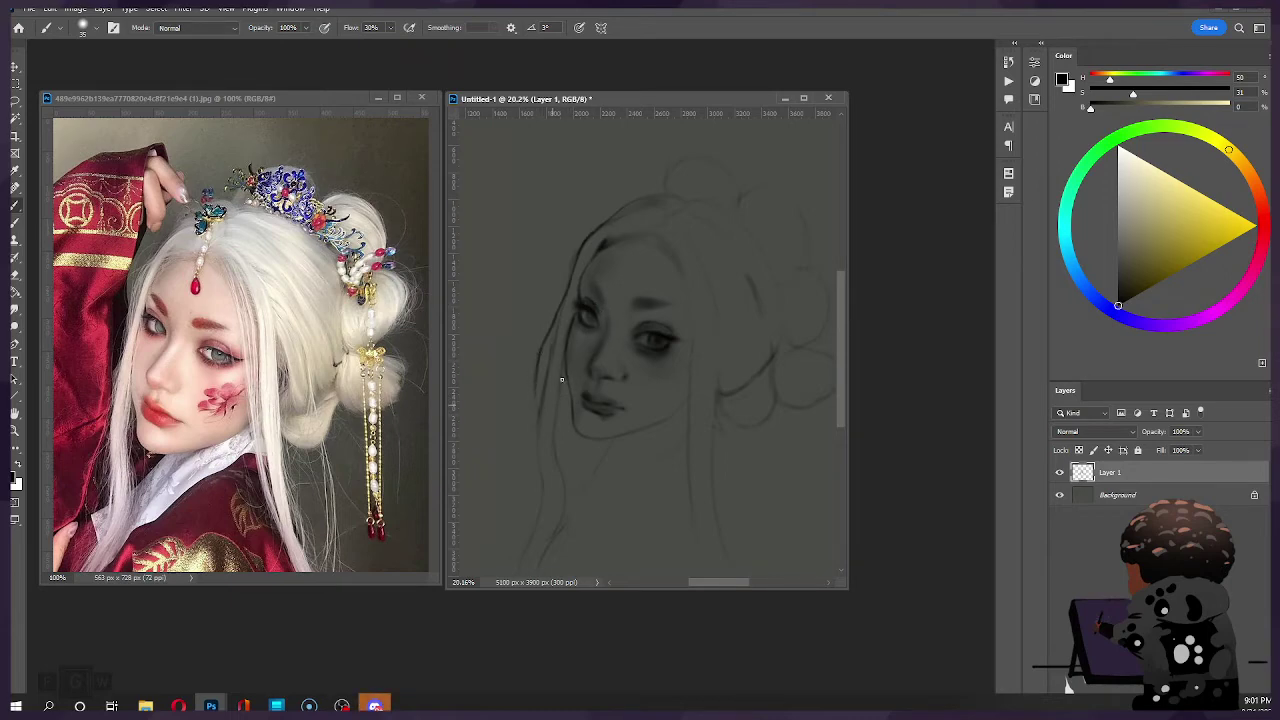
Step: Softly shade the forehead above the brows with a greatly enlarged soft brush
left_click_drag(790, 430, 689, 294)
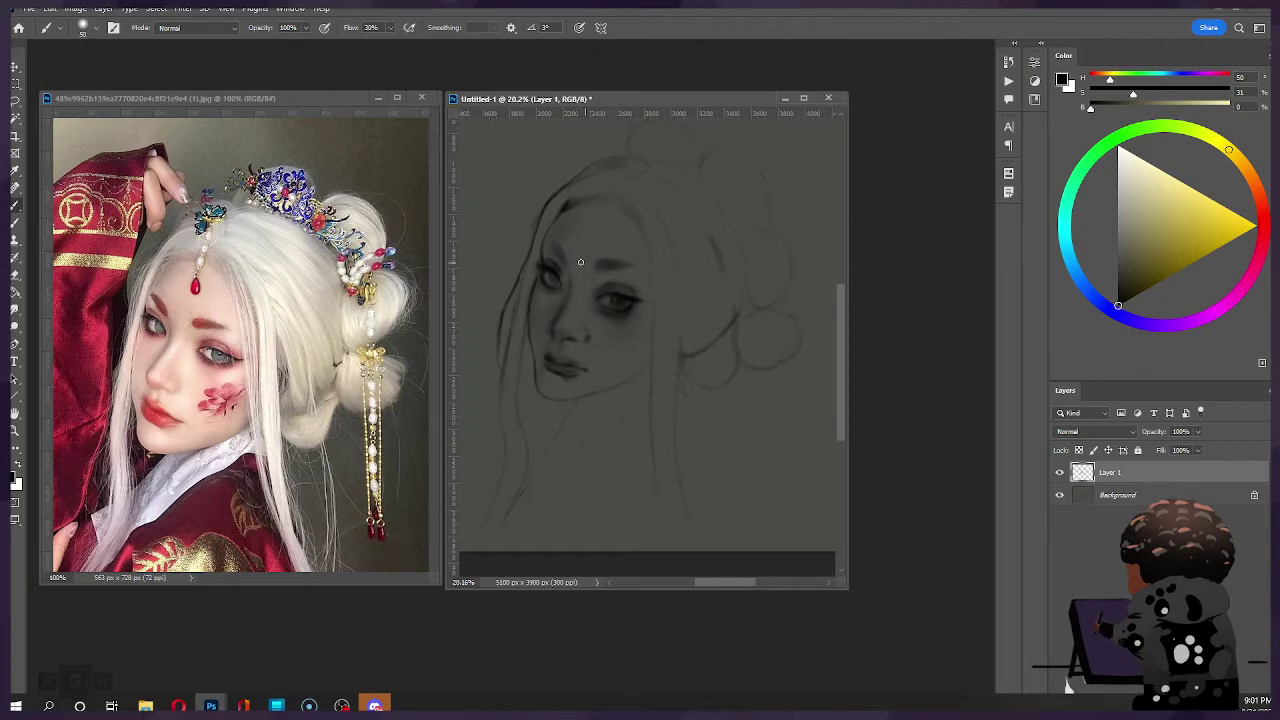
key("bracketright")
key("bracketright")
key("bracketright")
key("bracketright")
key("bracketright")
key("bracketright")
key("bracketright")
key("bracketright")
key("bracketright")
key("bracketright")
key("bracketright")
key("bracketright")
Step: Lighten the shading on the forehead between the brows and hairline with a soft eraser starting at 250 px
key("e")
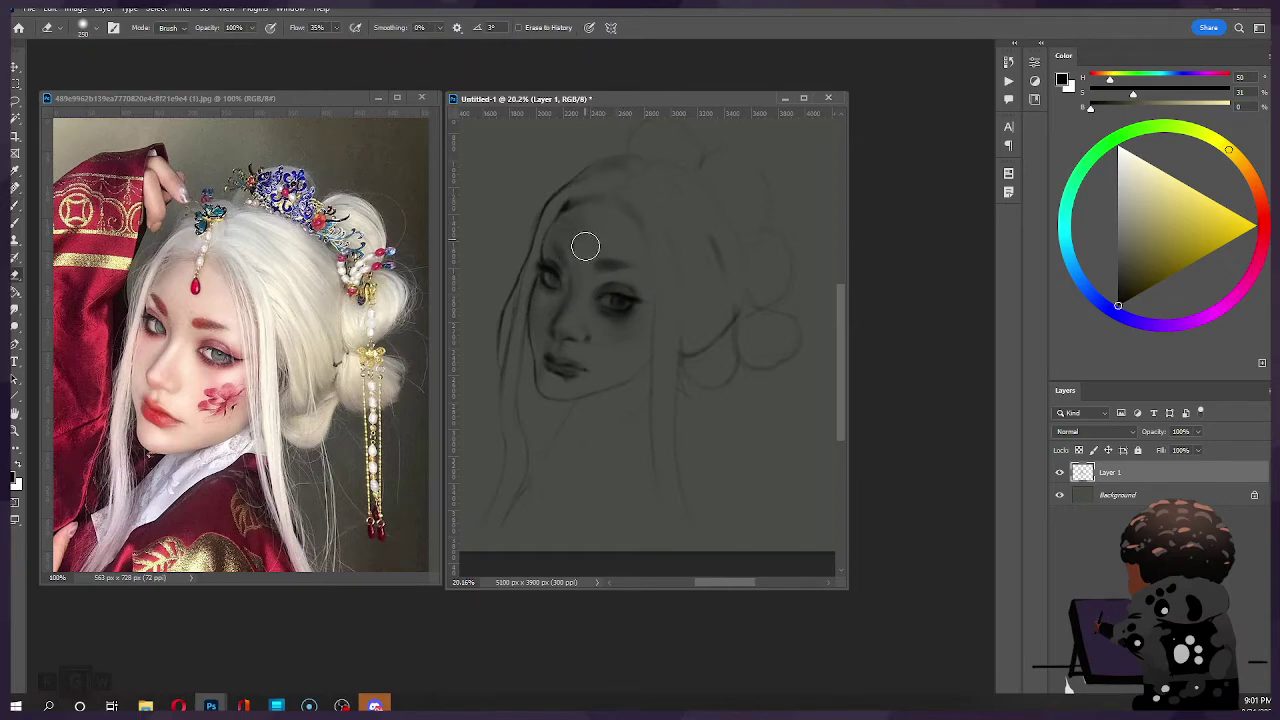
key("bracketleft")
key("bracketleft")
key("bracketleft")
key("bracketleft")
key("bracketright")
key("bracketright")
key("bracketright")
Step: Add soft shadow along the far temple with a 200 px brush and lighten the upper forehead with a 175 px eraser
key("b")
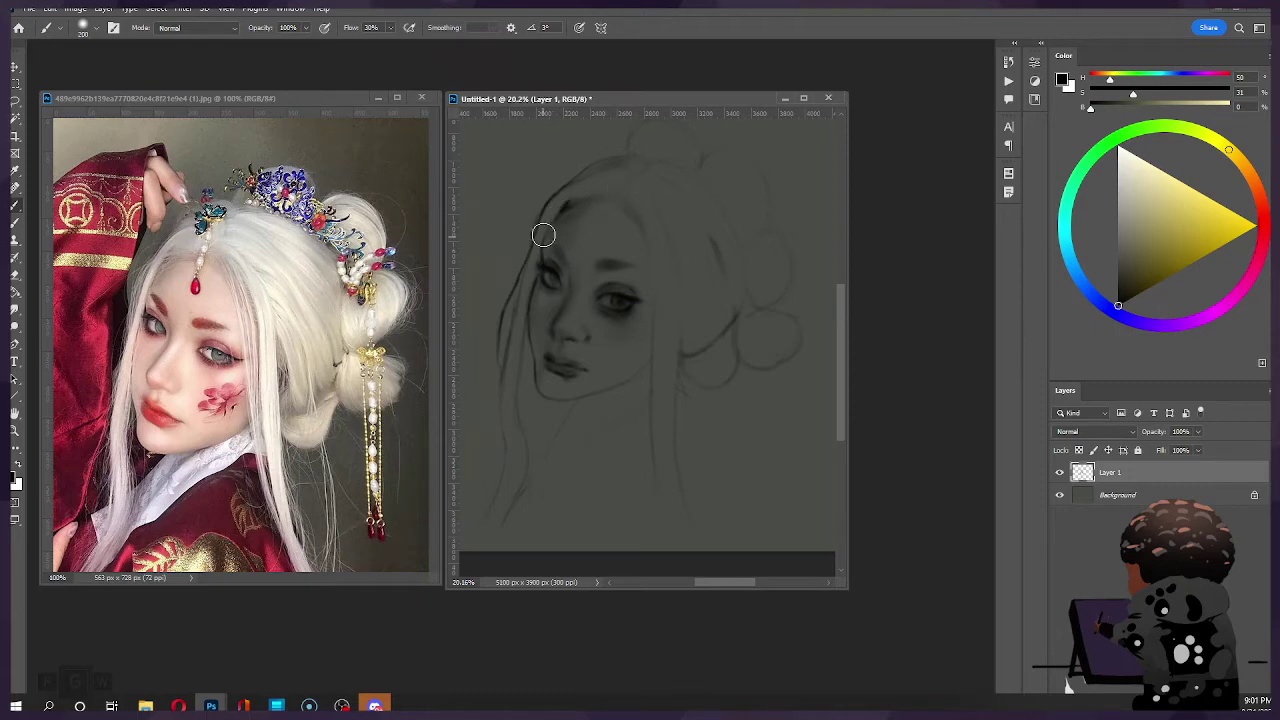
key("[")
key("bracketright")
key("e")
key("bracketleft")
key("bracketleft")
key("bracketleft")
key("bracketleft")
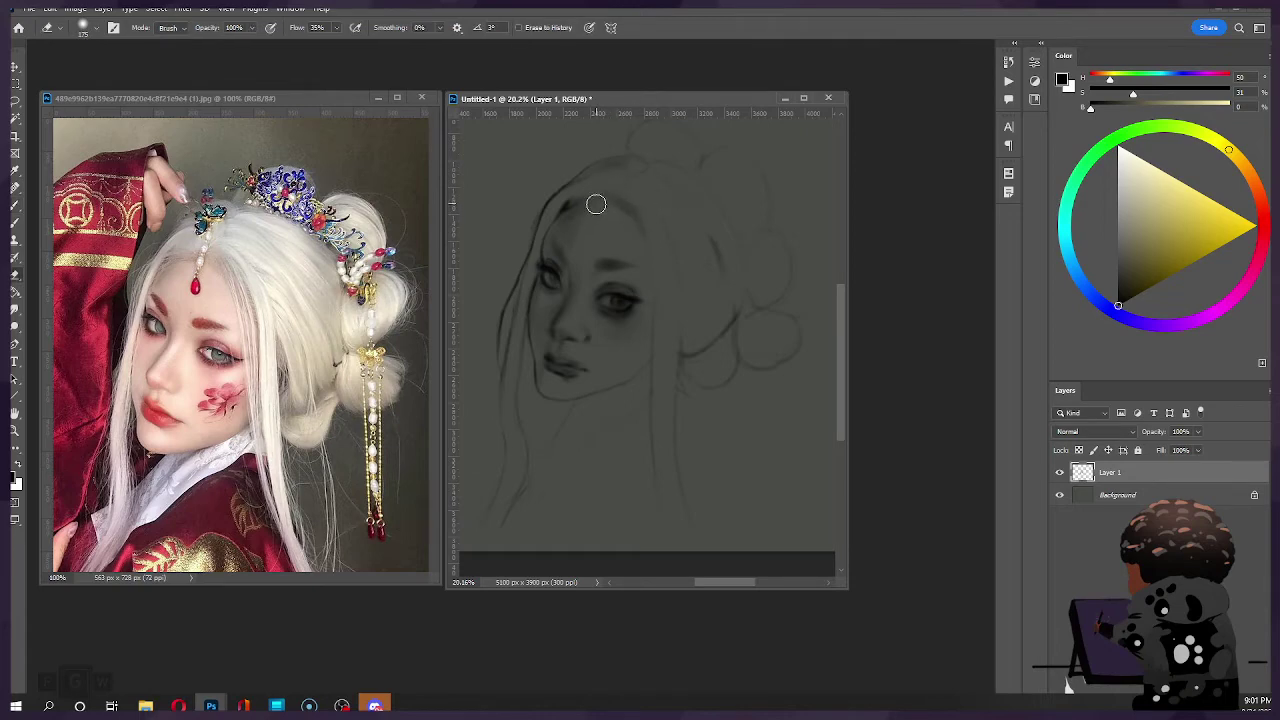
Step: Shade the hairline above the near side of the forehead with a 150 px brush
key("ctrl")
key("b")
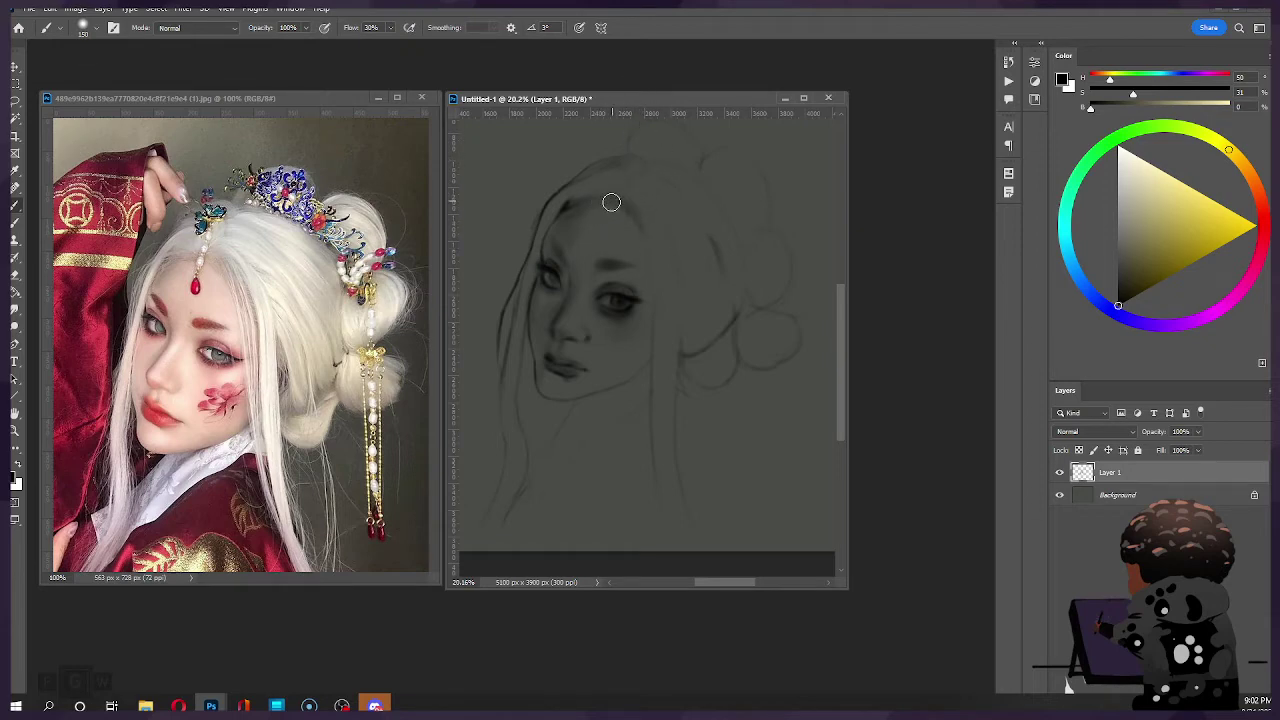
left_click_drag(611, 202, 636, 218)
key("[")
key("bracketleft")
key("bracketright")
key("bracketright")
key("bracketright")
key("bracketright")
Step: Darken the hair section beside the near hairline with a brush reduced to 60 px
key("bracketleft")
key("bracketleft")
key("bracketleft")
key("bracketleft")
key("bracketleft")
key("bracketleft")
key("bracketleft")
key("bracketleft")
key("bracketleft")
key("bracketleft")
key("bracketleft")
left_click_drag(654, 369, 674, 371)
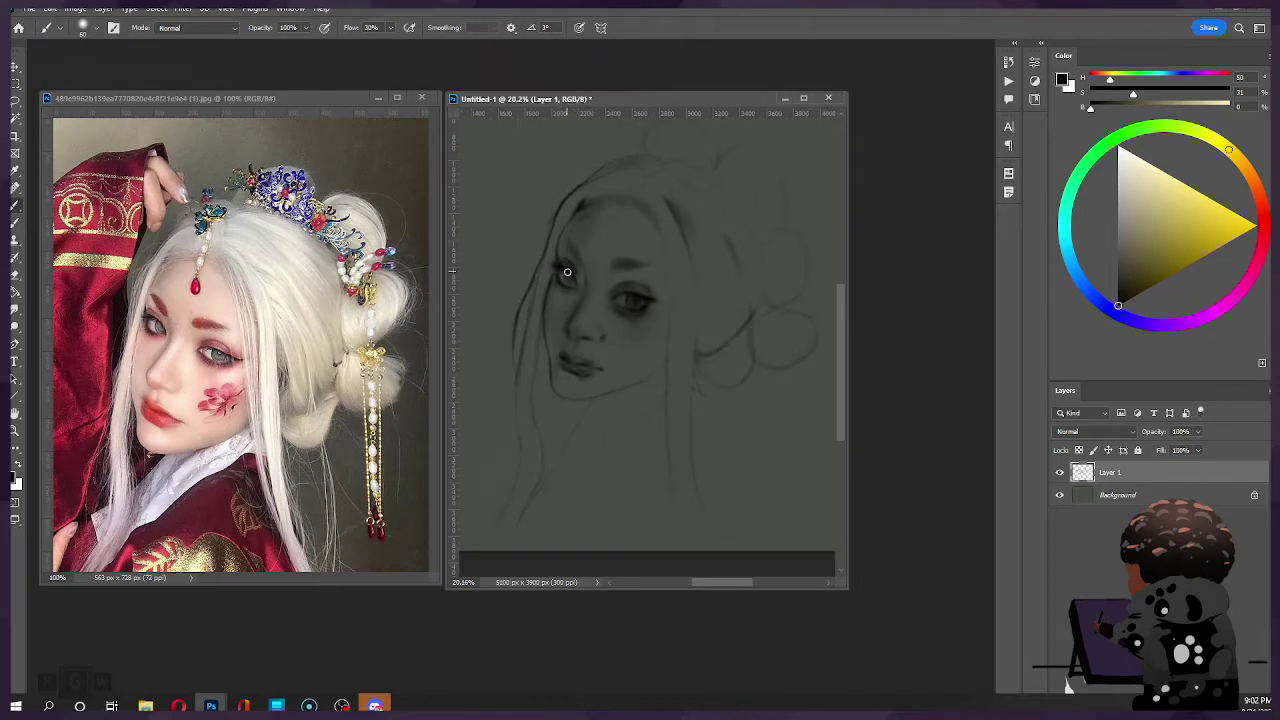
Step: Refine and deepen the far eye with a brush reduced to 40 px
key("bracketright")
key("bracketleft")
key("bracketleft")
Step: Adjust the sketch's shapes with the Liquify filter, using Forward Warp at size 378
left_click(182, 8)
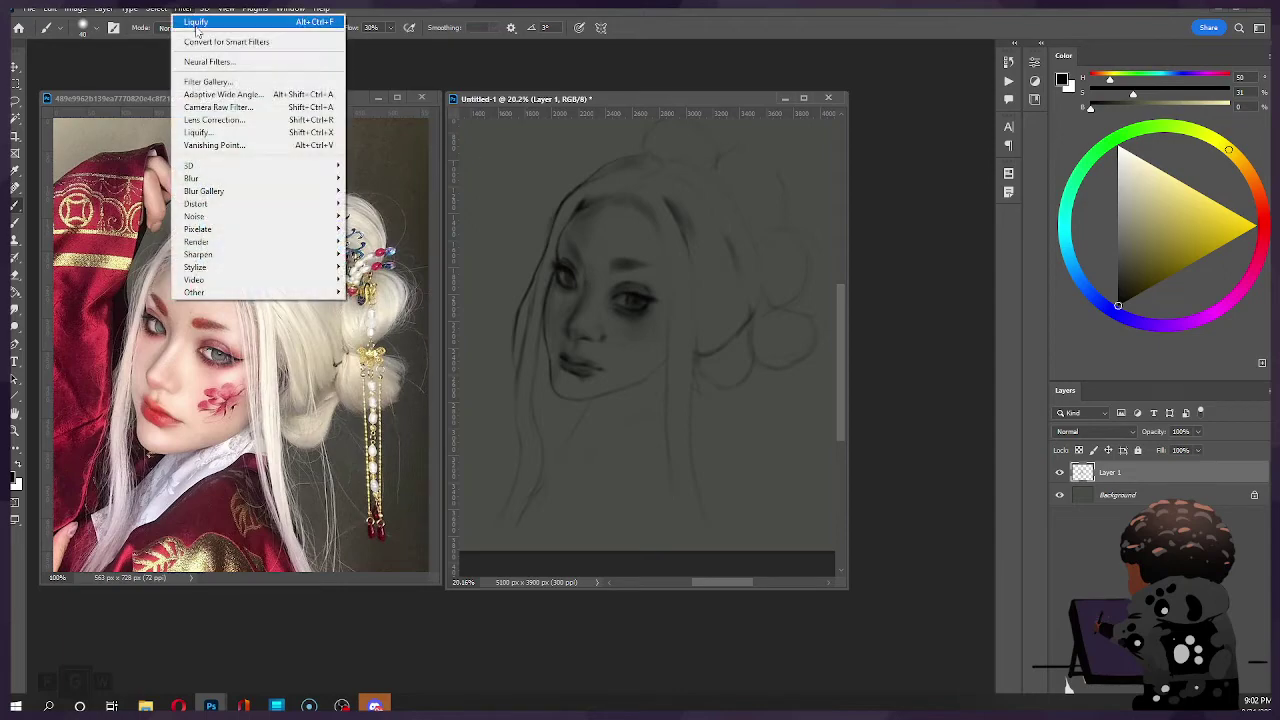
left_click(215, 129)
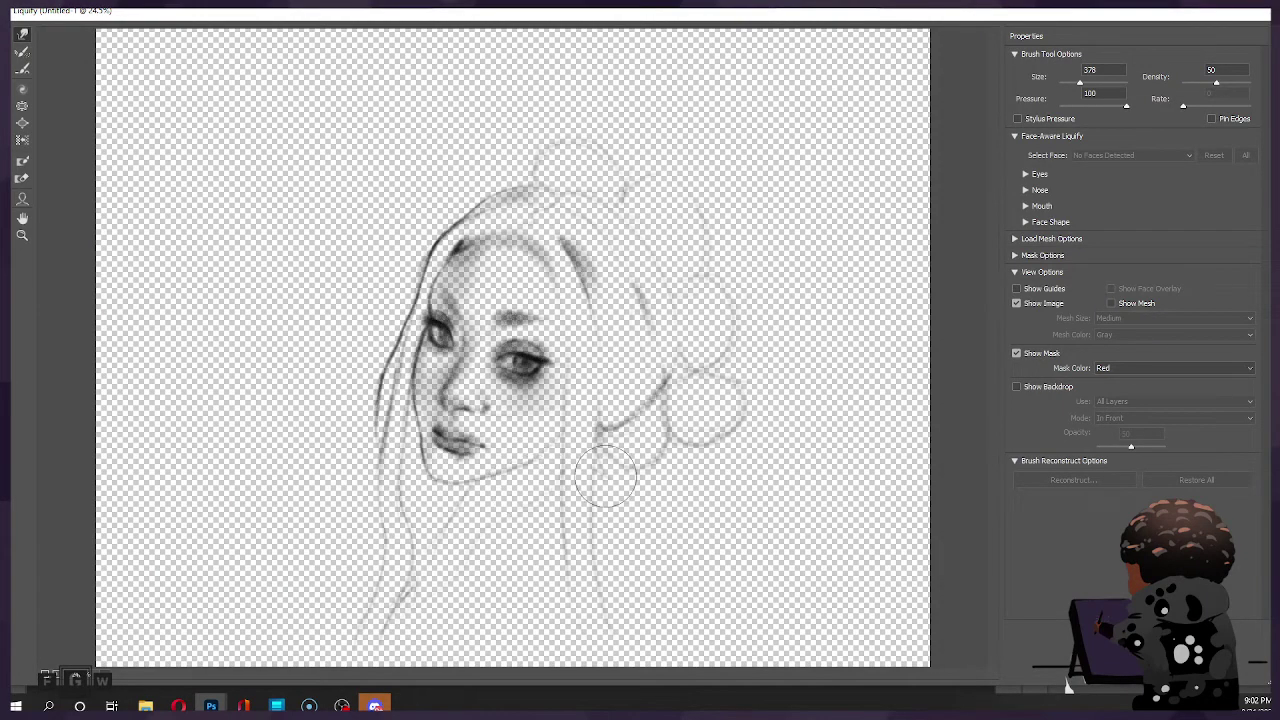
key("Return")
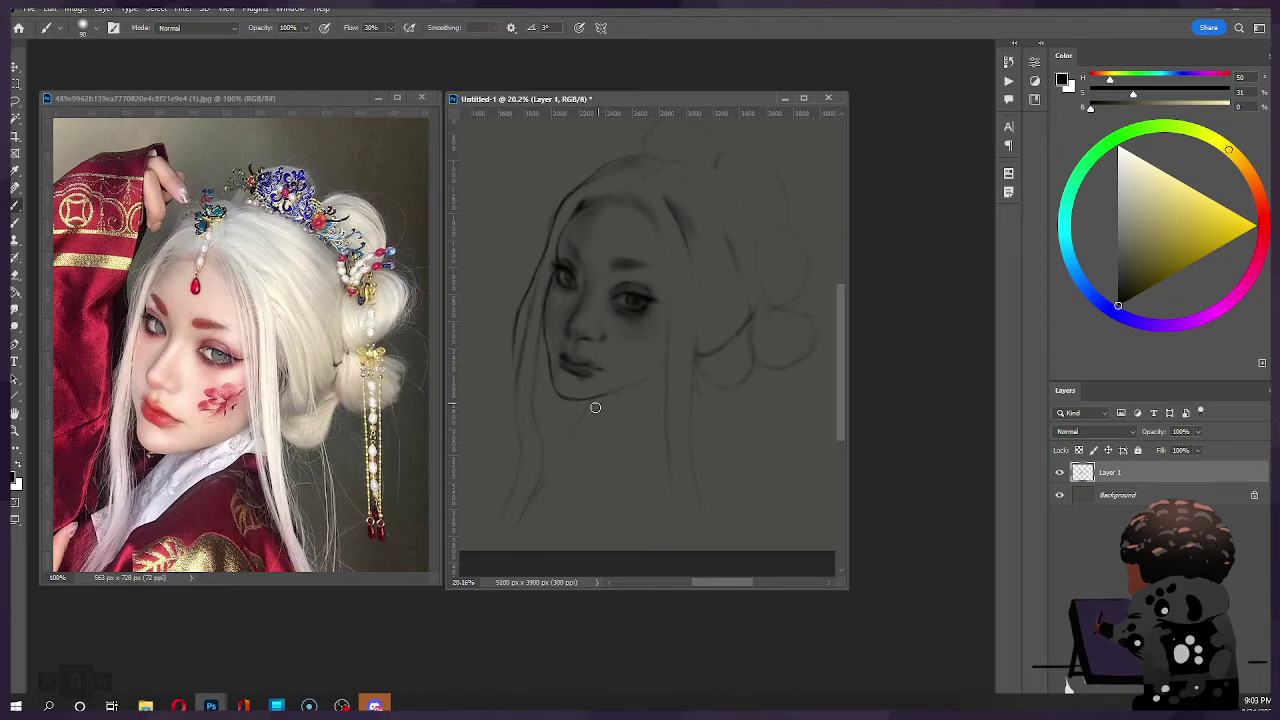
Step: Try to shade the neck just beneath the chin with an enlarged brush
key("bracketright")
key("bracketright")
key("bracketright")
key("bracketright")
key("bracketright")
key("bracketright")
key("bracketright")
mouse_move(594, 403)
left_mouse_down()
mouse_move(629, 394)
mouse_move(598, 428)
left_mouse_up()
key("ctrl+z")
Step: Strengthen the near jawline from the chin toward the hair with a smaller brush
key("bracketleft")
key("bracketleft")
key("bracketleft")
key("bracketleft")
key("bracketleft")
key("bracketleft")
key("bracketleft")
left_click_drag(633, 384, 655, 376)
Step: Lay soft shadow on the neck beneath the jaw with an enlarged brush
key("bracketright")
key("bracketright")
key("bracketright")
key("bracketright")
key("bracketright")
key("bracketright")
key("bracketright")
key("bracketright")
key("bracketright")
key("bracketright")
key("bracketright")
key("bracketright")
key("bracketleft")
key("bracketleft")
key("bracketleft")
key("bracketright")
key("ctrl")
key("bracketright")
key("bracketright")
key("bracketright")
key("bracketleft")
key("bracketleft")
key("bracketright")
key("bracketright")
key("bracketright")
Step: Build up soft shading on the near cheek below the eye, varying the brush size down to 90 px
key("ctrl")
key("bracketright")
key("bracketleft")
key("bracketleft")
key("bracketleft")
key("bracketleft")
key("bracketleft")
key("bracketleft")
key("bracketleft")
key("bracketright")
key("bracketright")
key("bracketright")
key("bracketright")
key("bracketright")
key("bracketright")
key("bracketright")
key("bracketright")
key("bracketright")
key("bracketleft")
key("bracketleft")
key("bracketleft")
left_click_drag(656, 292, 669, 292)
key("bracketleft")
key("bracketleft")
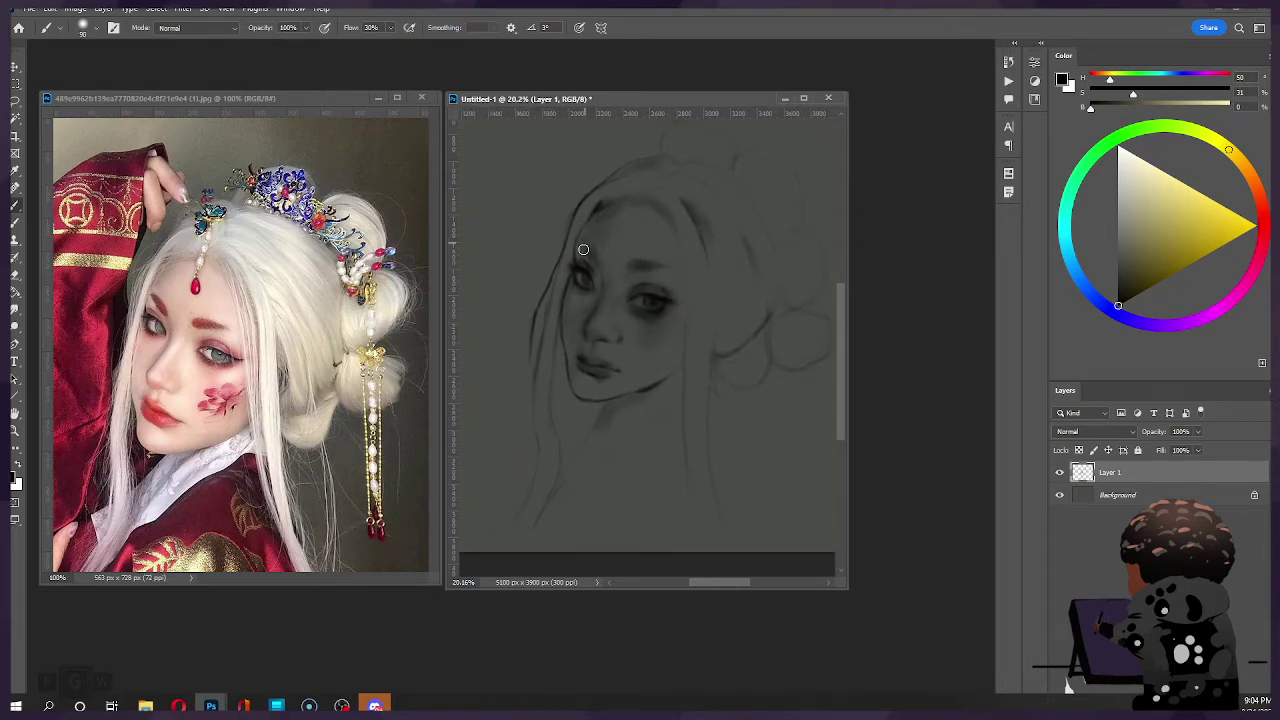
Step: Darken the far brow and the shadow above the far eye with a brush around 90 px
key("bracketright")
key("bracketright")
key("bracketright")
key("bracketleft")
key("bracketleft")
key("bracketleft")
mouse_move(716, 227)
left_mouse_down()
mouse_move(737, 214)
mouse_move(713, 232)
left_mouse_up()
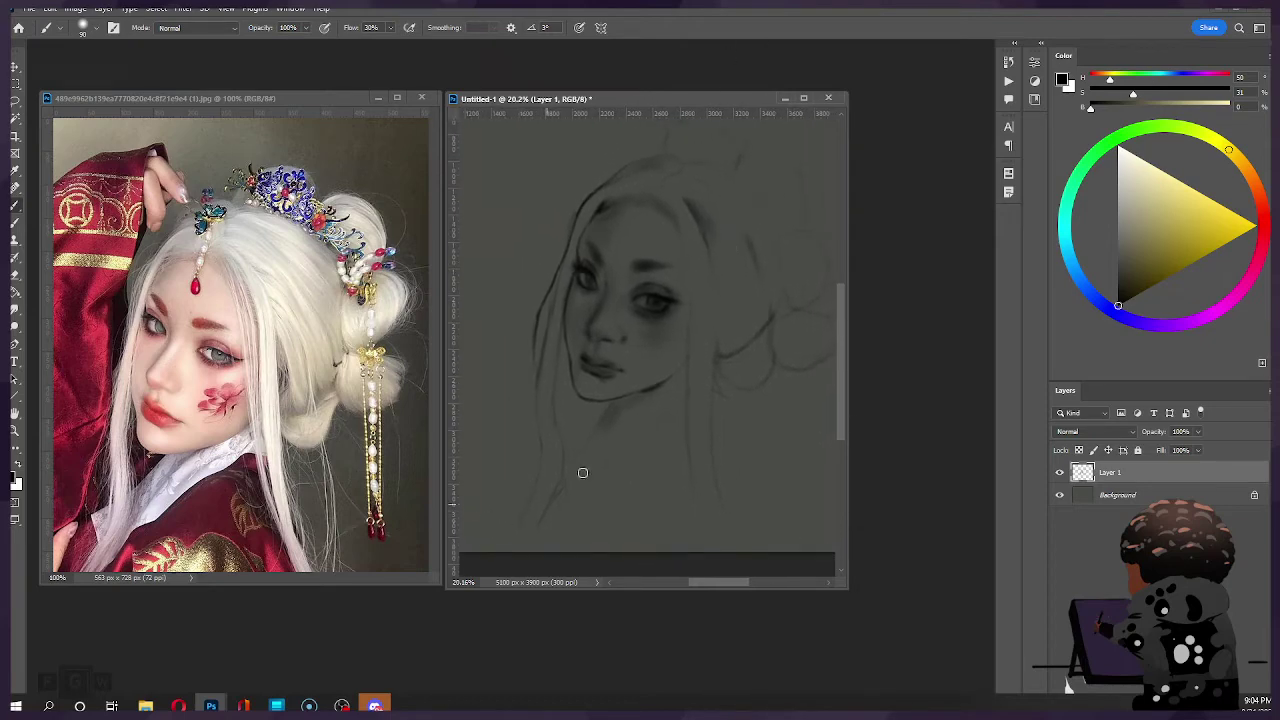
Step: Sharpen the neck contour below the jaw with a brush reduced to 30 px
key("bracketleft")
key("bracketleft")
key("bracketleft")
Step: Undo the last stroke and darken the outer edge of the top hair bun with a 150 px brush
left_click_drag(663, 217, 595, 269)
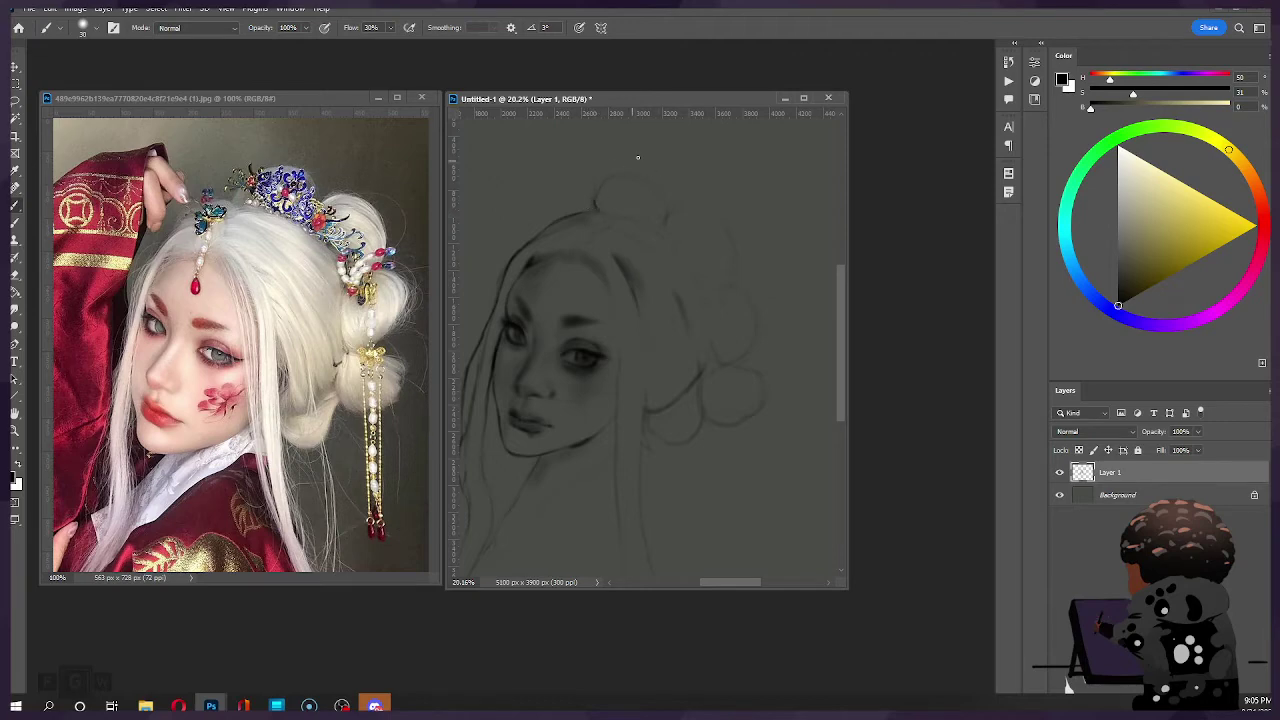
key("ctrl+z")
key("bracketright")
key("bracketright")
key("bracketright")
key("bracketright")
key("bracketright")
key("bracketright")
key("bracketright")
mouse_move(646, 188)
left_mouse_down()
mouse_move(663, 209)
mouse_move(648, 177)
left_mouse_up()
left_click_drag(694, 276, 666, 231)
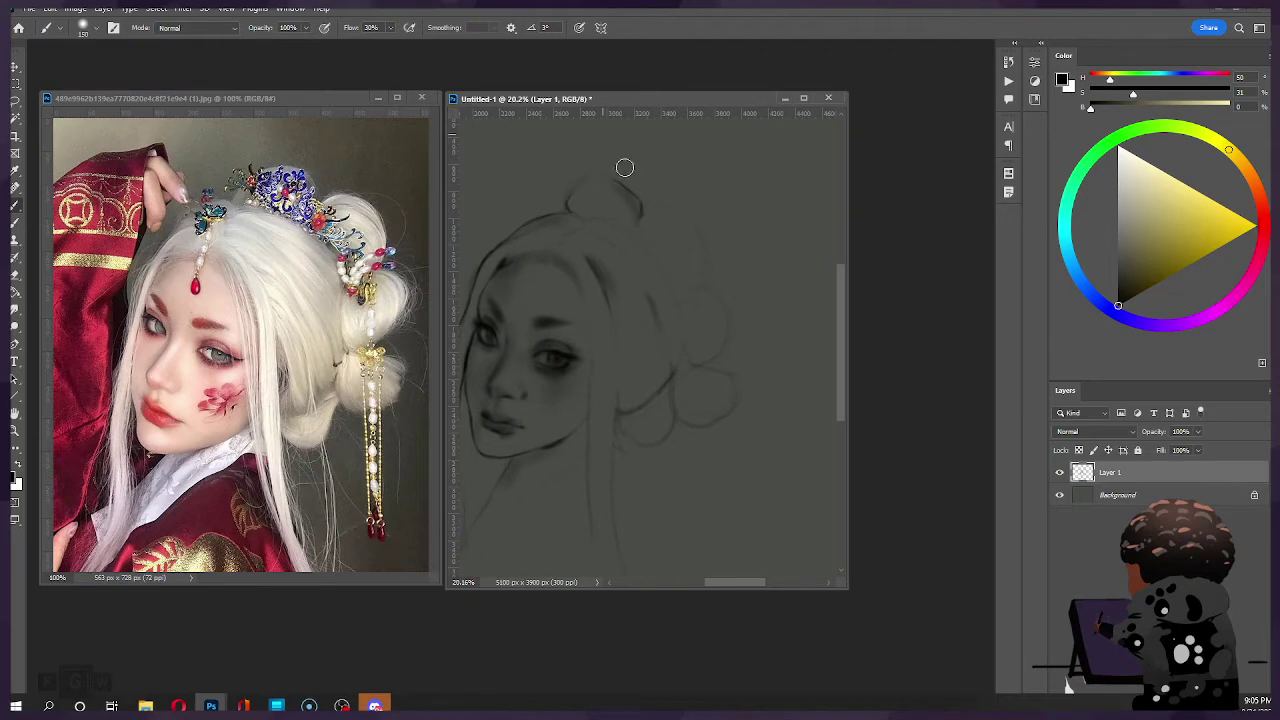
Step: Shade the inside and base of the top hair bun with a soft brush, varying its size
key("bracketright")
key("bracketright")
key("bracketleft")
key("bracketleft")
mouse_move(634, 212)
left_mouse_down()
mouse_move(613, 168)
mouse_move(602, 191)
mouse_move(577, 198)
mouse_move(606, 189)
mouse_move(566, 203)
mouse_move(652, 207)
mouse_move(596, 186)
left_mouse_up()
key("bracketright")
key("bracketright")
key("bracketright")
key("bracketright")
key("bracketleft")
key("bracketleft")
key("bracketleft")
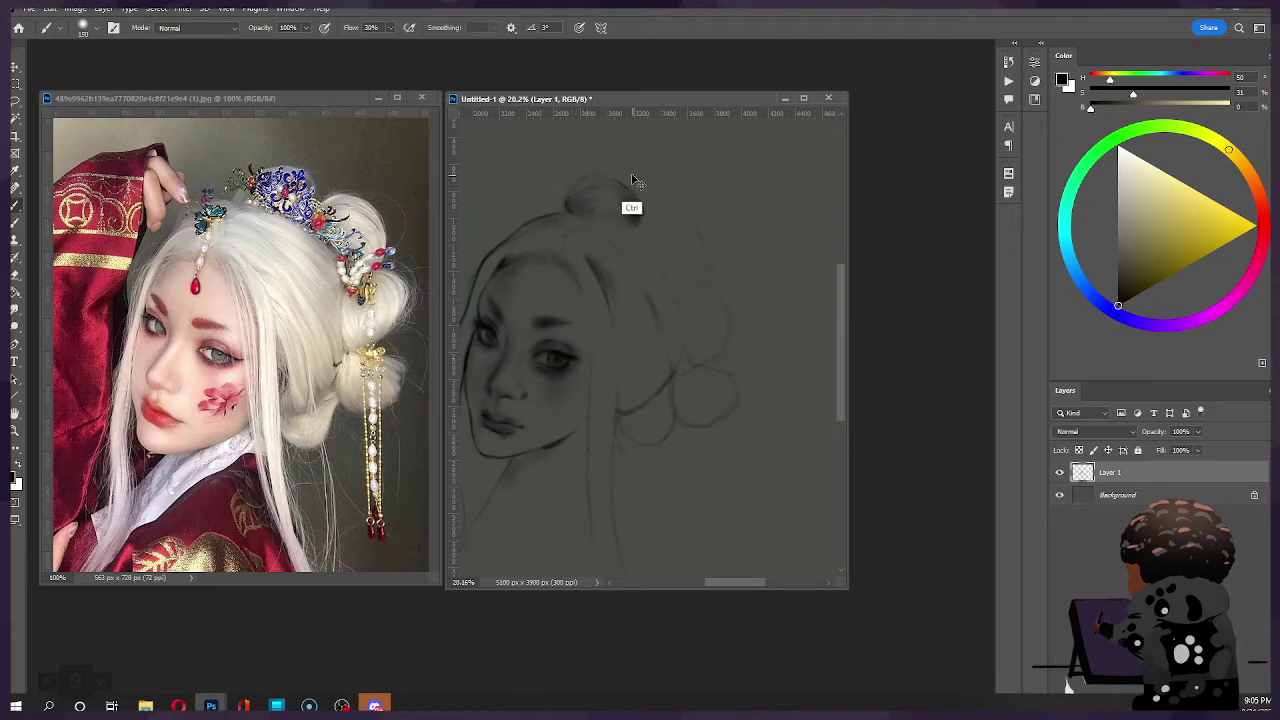
Step: Darken the top hair bun's outer edges and inner shadow, varying the brush size up to 175 px
key("bracketleft")
key("bracketleft")
key("bracketleft")
key("bracketleft")
left_click_drag(571, 198, 591, 185)
key("bracketright")
key("bracketright")
key("bracketright")
key("bracketright")
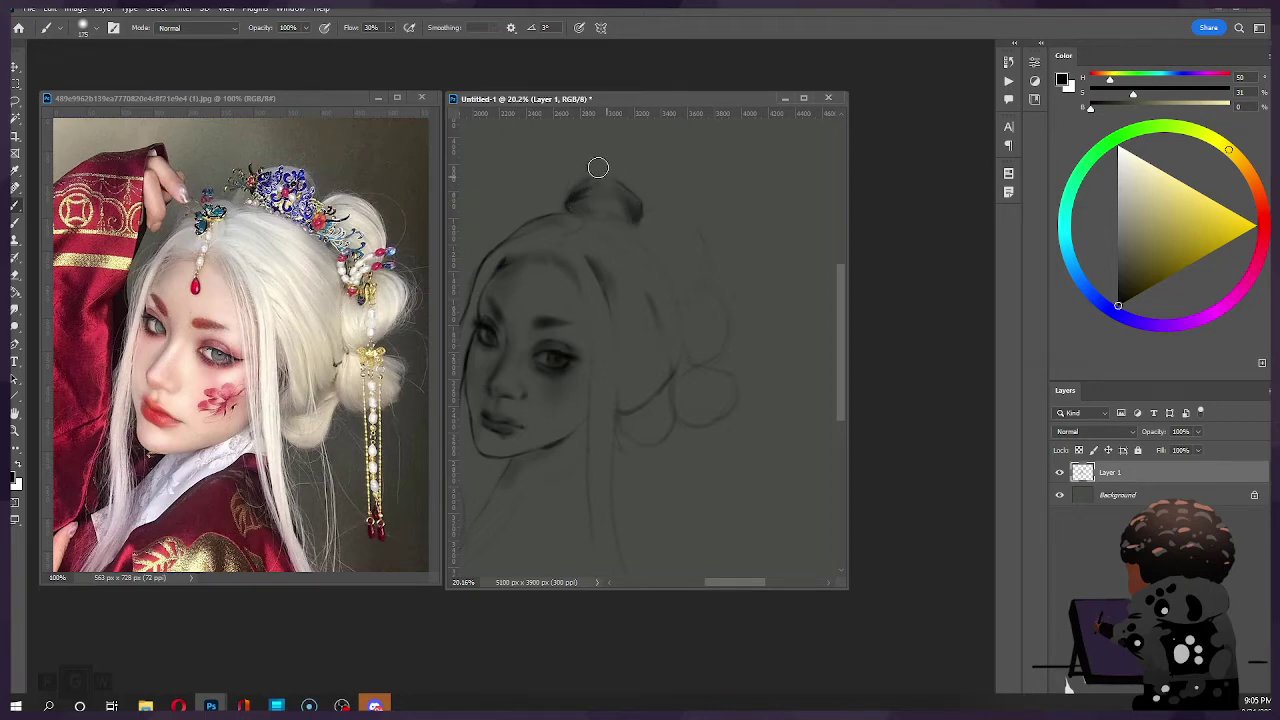
Step: Sketch fine strands beside the base of the top hair bun with a brush reduced to about 35 px
key("bracketleft")
key("bracketleft")
key("bracketleft")
key("bracketleft")
key("bracketleft")
left_click_drag(709, 239, 747, 224)
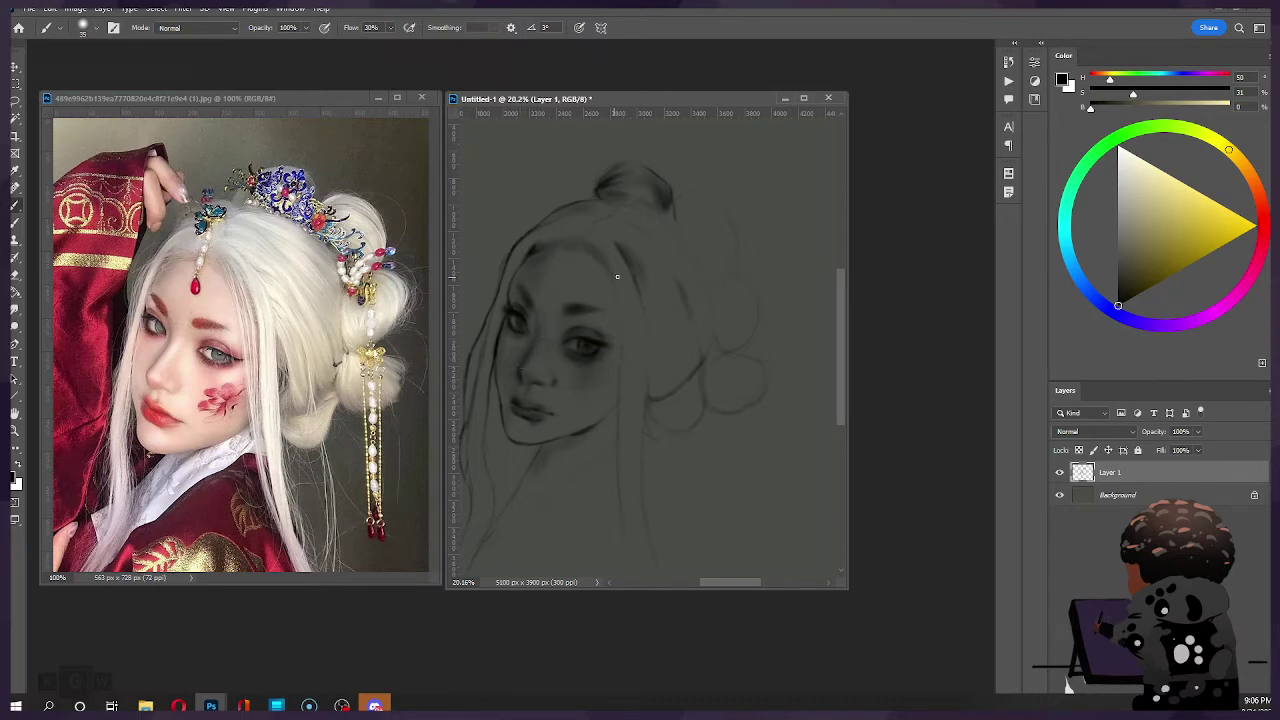
scroll(715, 245, "right", 3)
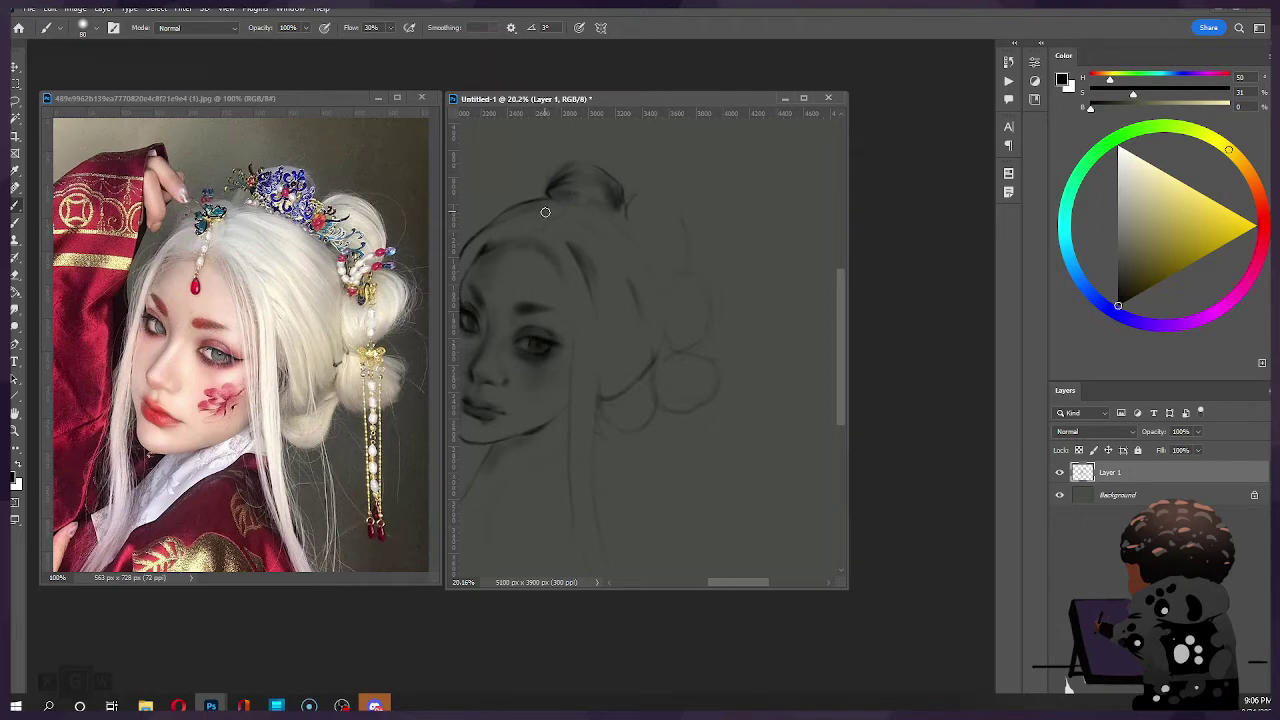
Step: Shade the hair on the crown in front of the top bun with a soft brush, varying its size
key("]")
key("]")
key("]")
left_click_drag(550, 217, 536, 226)
left_click_drag(624, 285, 696, 267)
key("bracketright")
key("bracketright")
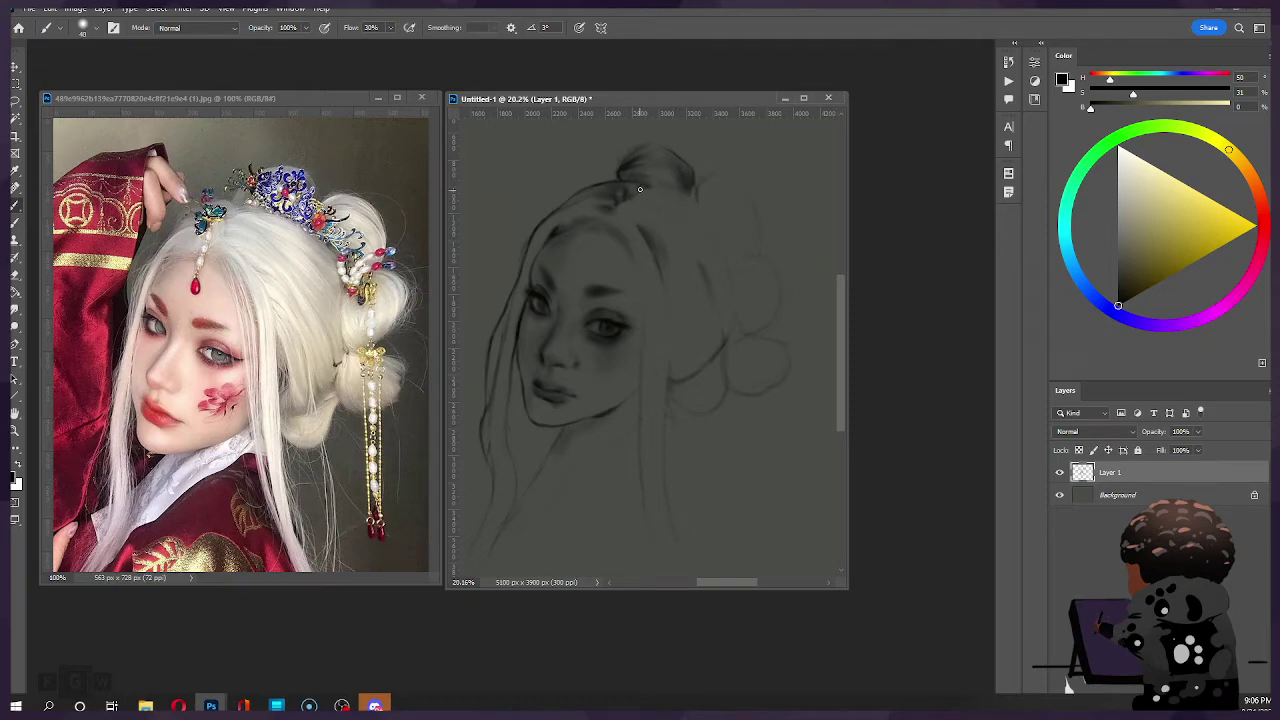
Step: Redraw the contour of the long front hair lock beside the cheek with a 35 px brush, undoing the first stroke
left_click_drag(722, 297, 768, 308)
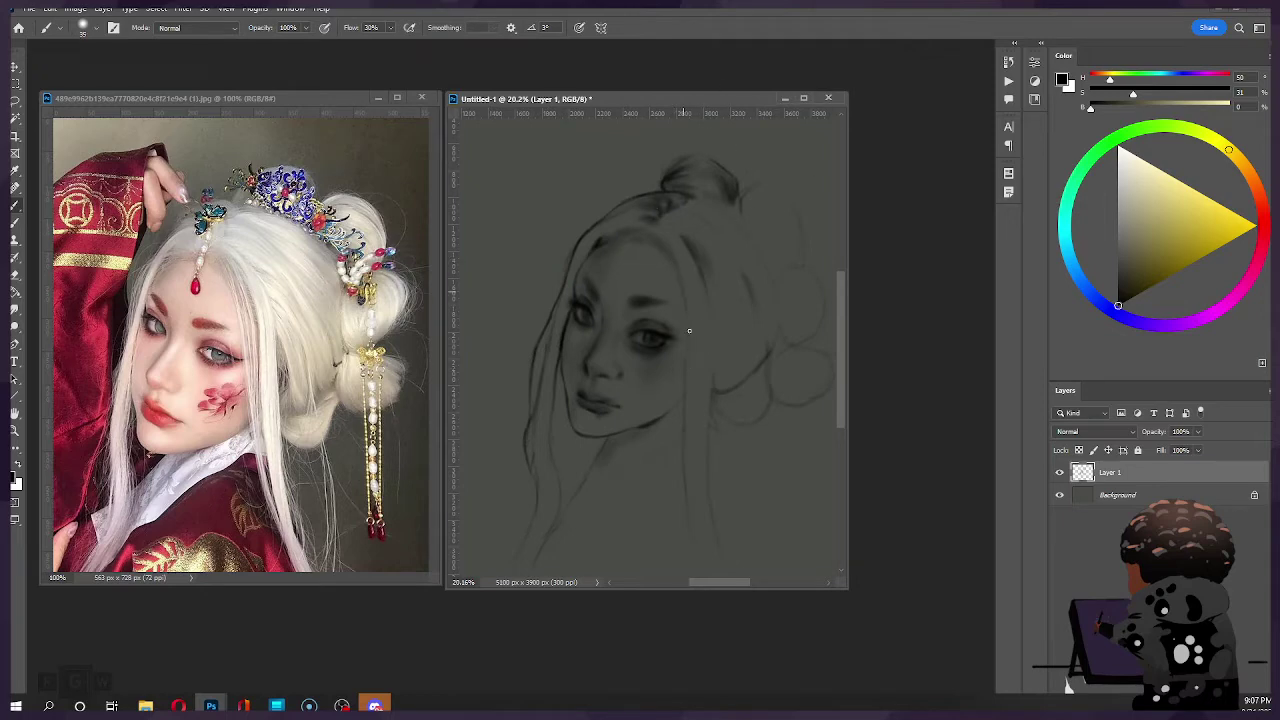
left_click_drag(684, 429, 688, 488)
key("ctrl+z")
left_click_drag(685, 388, 695, 520)
mouse_move(729, 305)
left_mouse_down()
mouse_move(691, 246)
mouse_move(731, 272)
left_mouse_up()
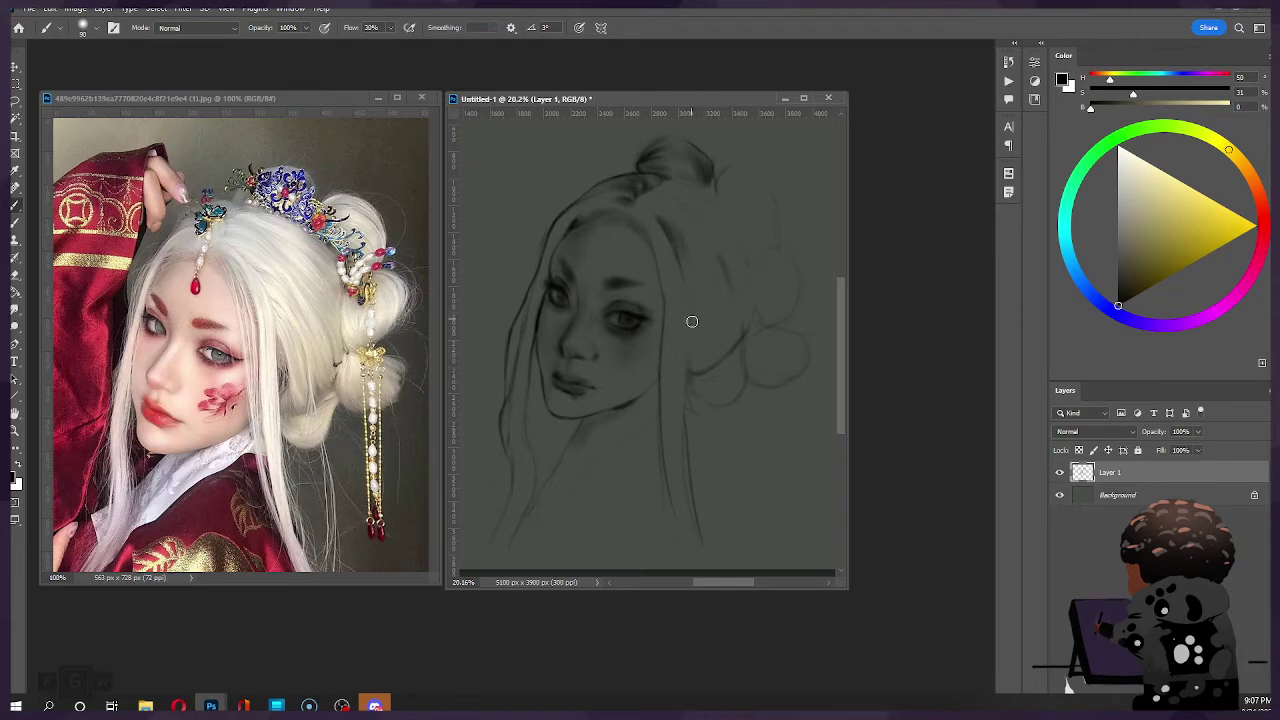
Step: Shade the lower back hair behind the front lock with a soft brush, varying its size up to 200 px
key("bracketright")
key("bracketright")
key("bracketleft")
key("bracketleft")
key("bracketleft")
key("bracketleft")
key("bracketright")
key("bracketright")
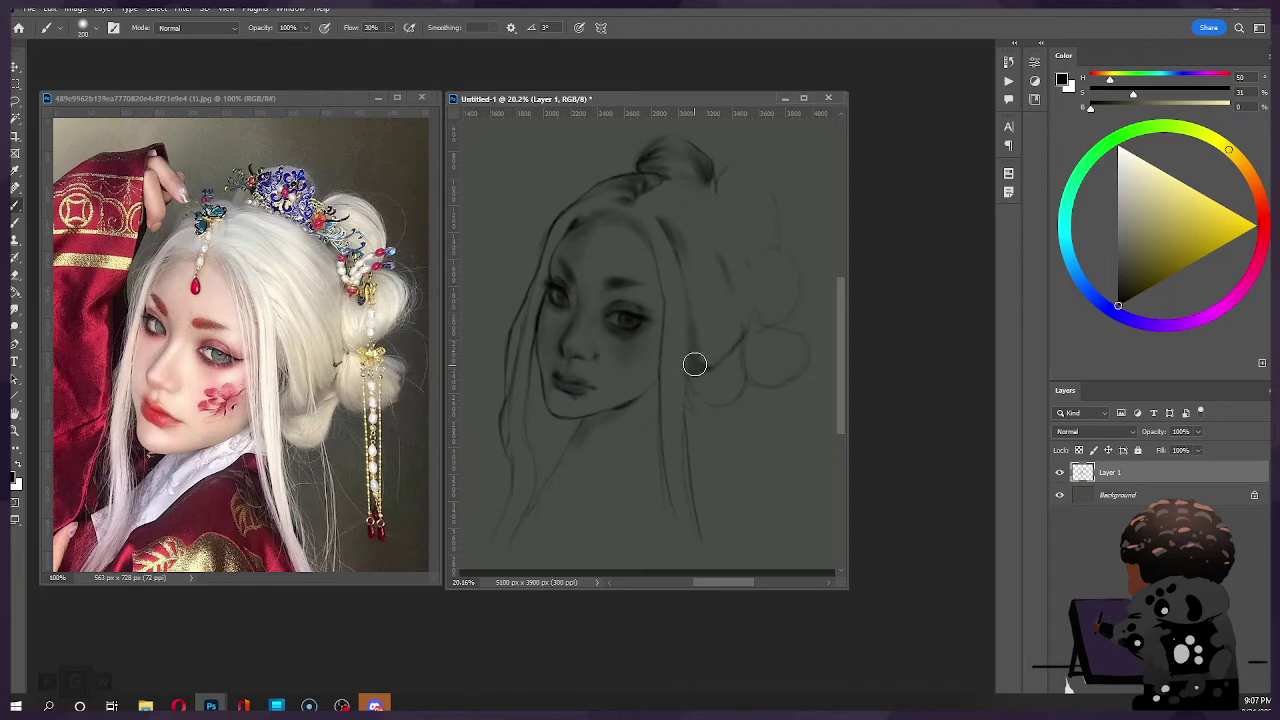
key("bracketleft")
left_click_drag(697, 349, 697, 371)
key("bracketleft")
key("e")
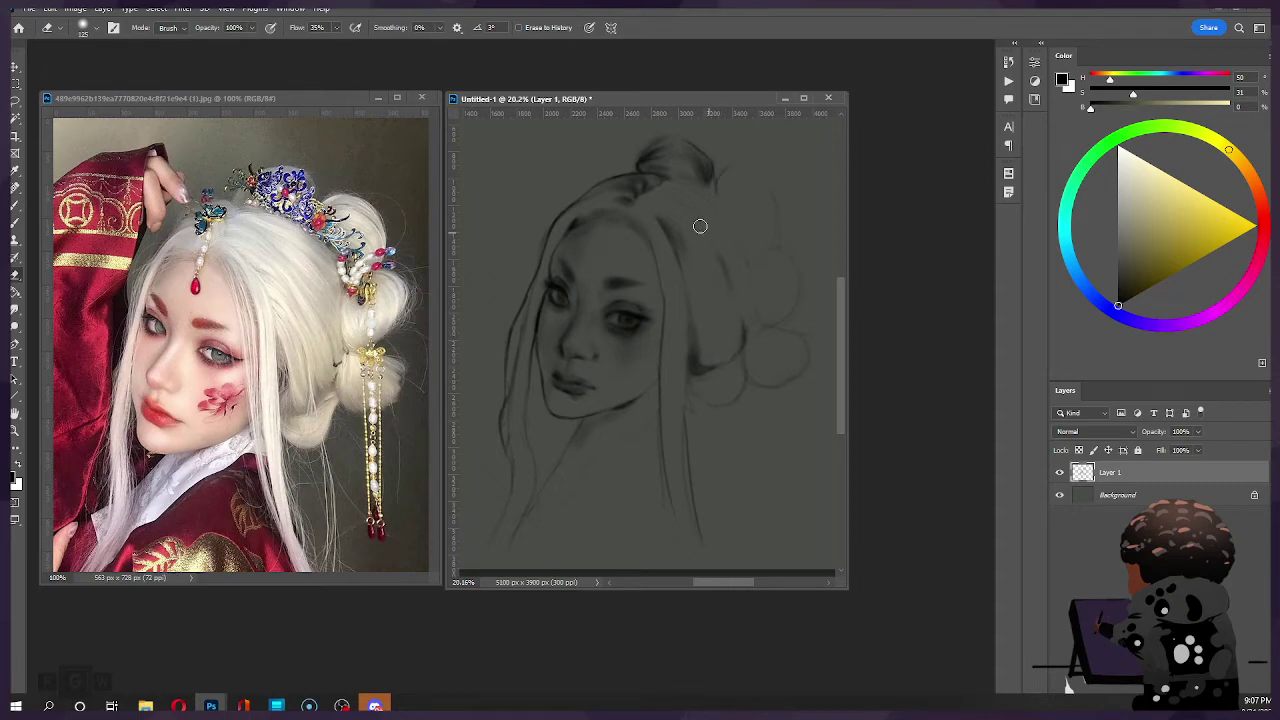
key("b")
Step: Shade the far temple and forehead along the hairline with a soft brush of 175 px and larger, reducing it for the edge
key("bracketright")
key("bracketright")
key("bracketright")
key("bracketright")
key("bracketright")
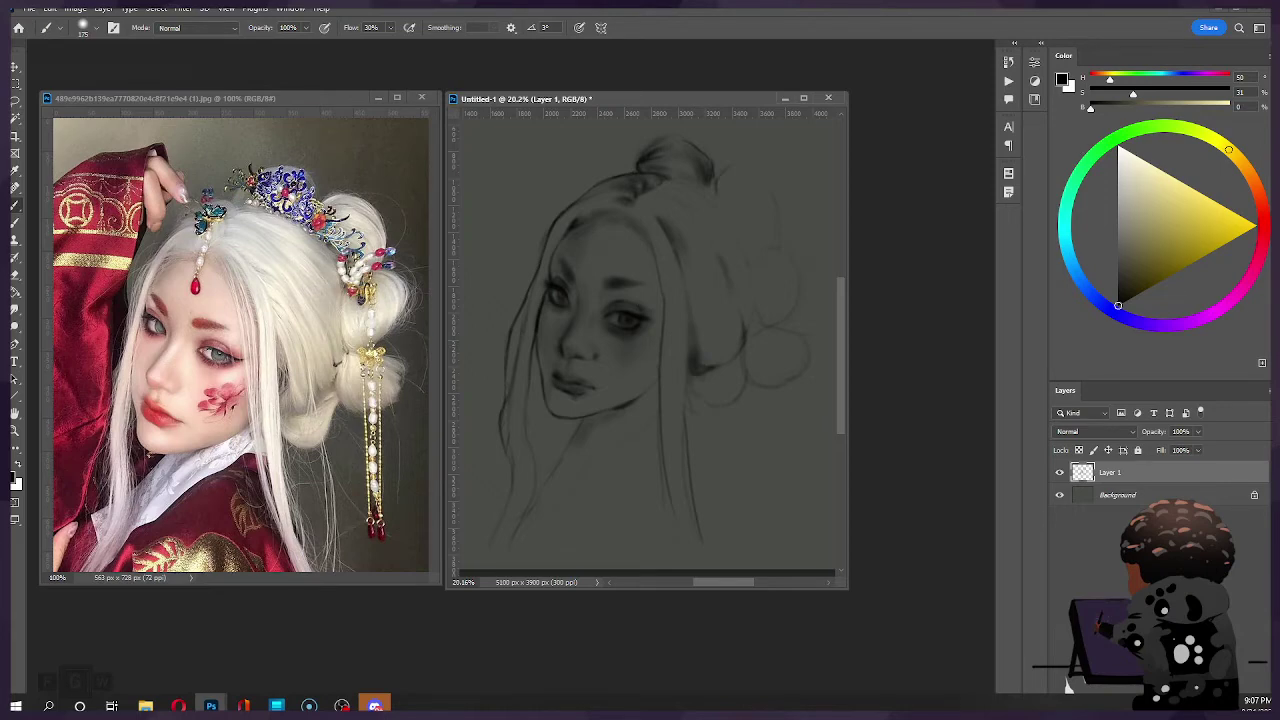
key("alt+Tab")
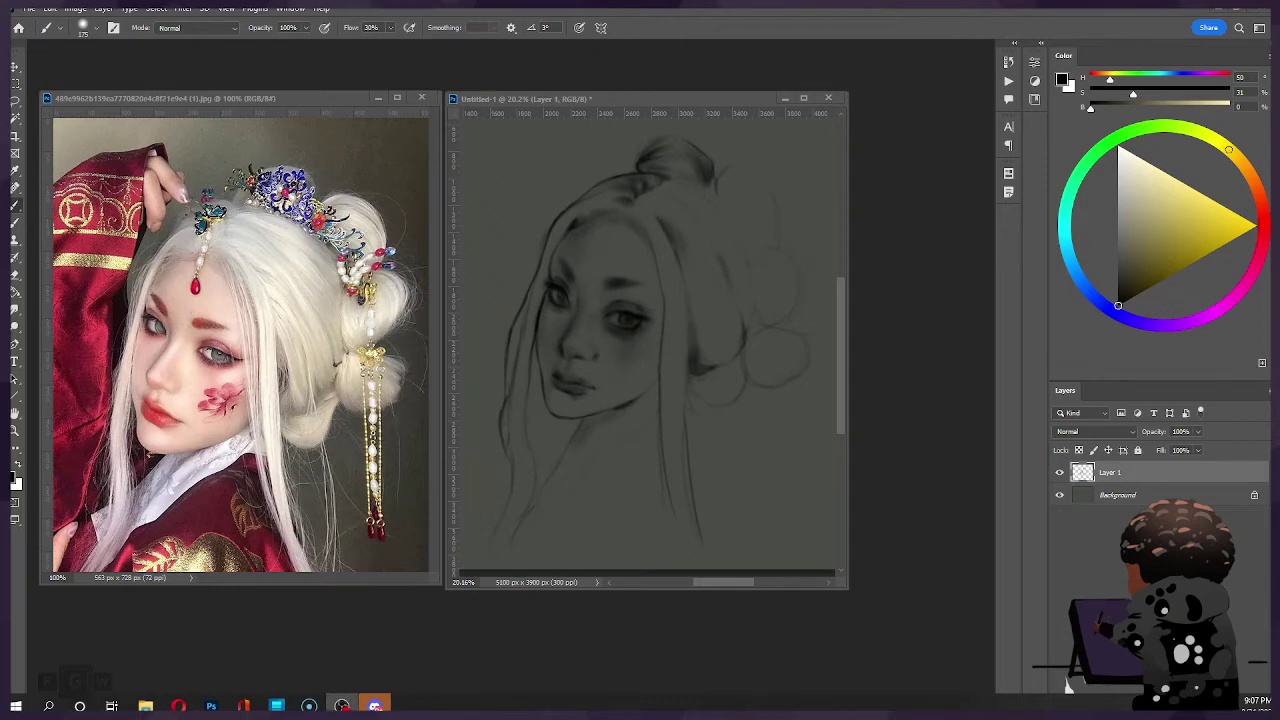
left_click(886, 241)
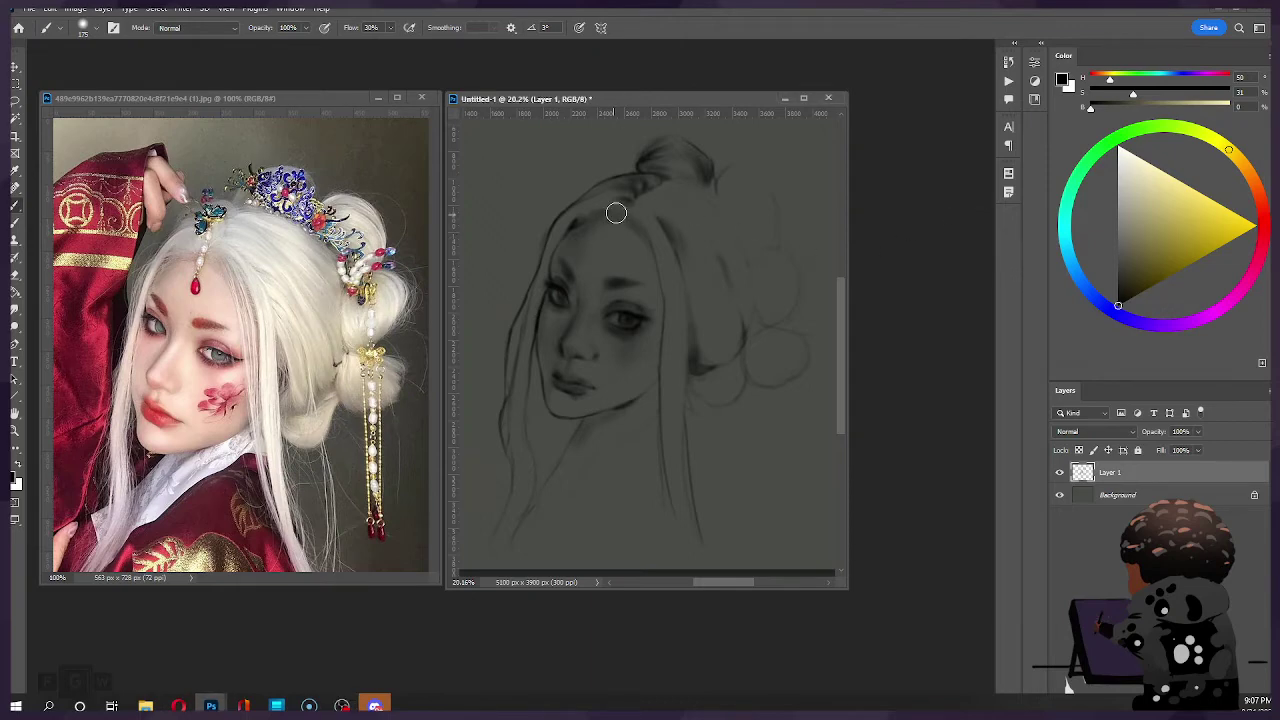
key("]")
key("]")
key("]")
key("]")
left_click(563, 249)
key("[")
key("[")
left_click_drag(560, 287, 554, 269)
key("[")
key("ctrl")
key("]")
Step: Clean up the crown's hair shading with a 50 px eraser and refine its strands with a 35 px brush
key("[")
key("[")
key("e")
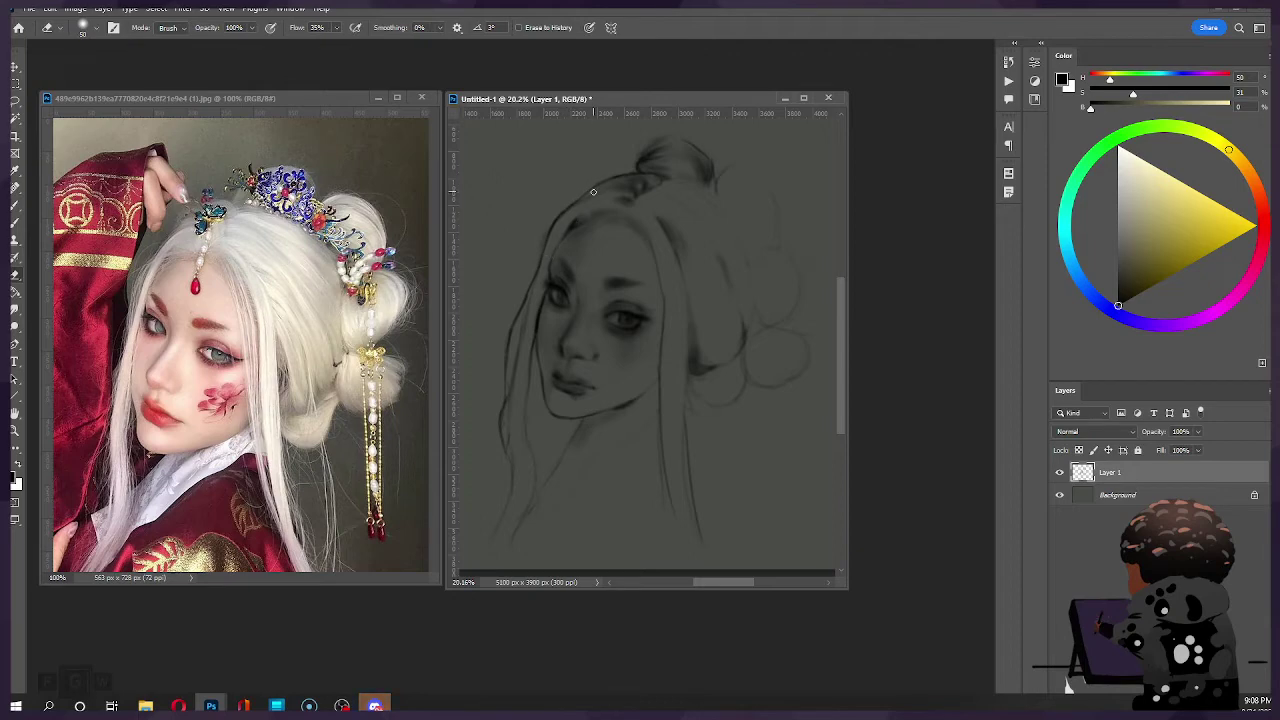
key("b")
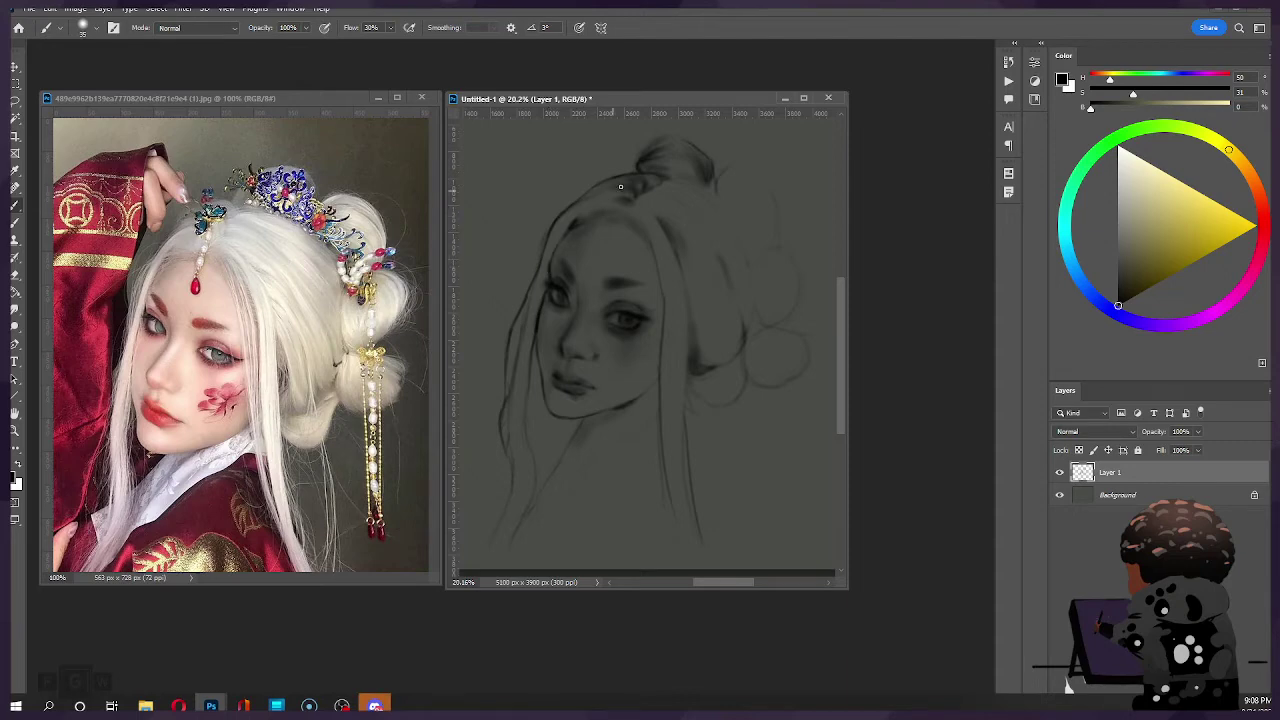
left_click_drag(738, 300, 716, 296)
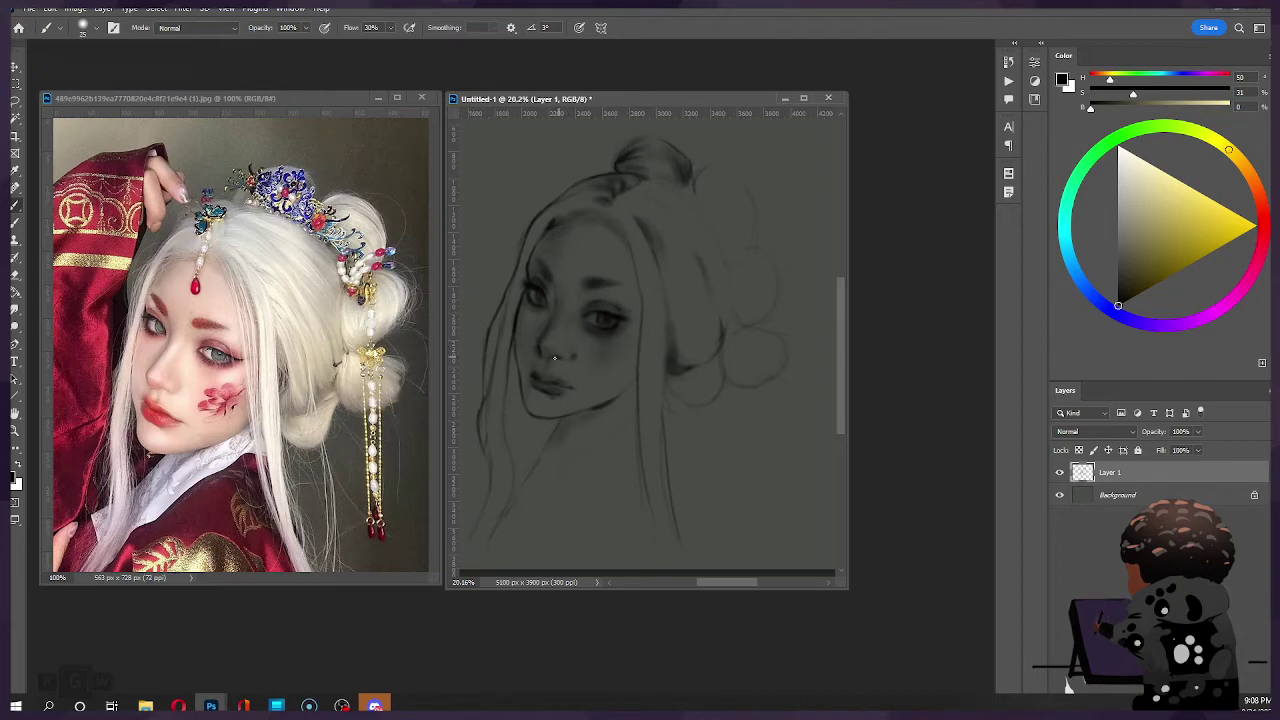
key("ctrl")
left_click_drag(608, 331, 651, 334)
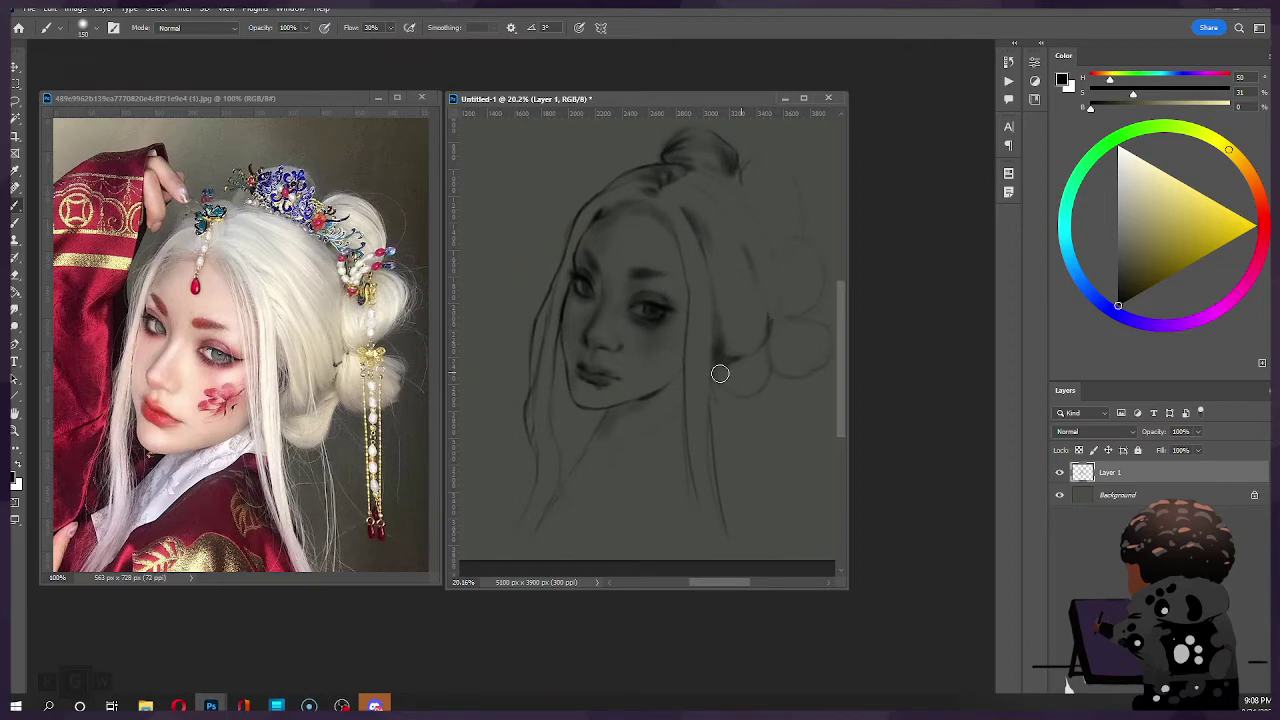
mouse_move(757, 271)
left_mouse_down()
mouse_move(680, 260)
mouse_move(711, 277)
left_mouse_up()
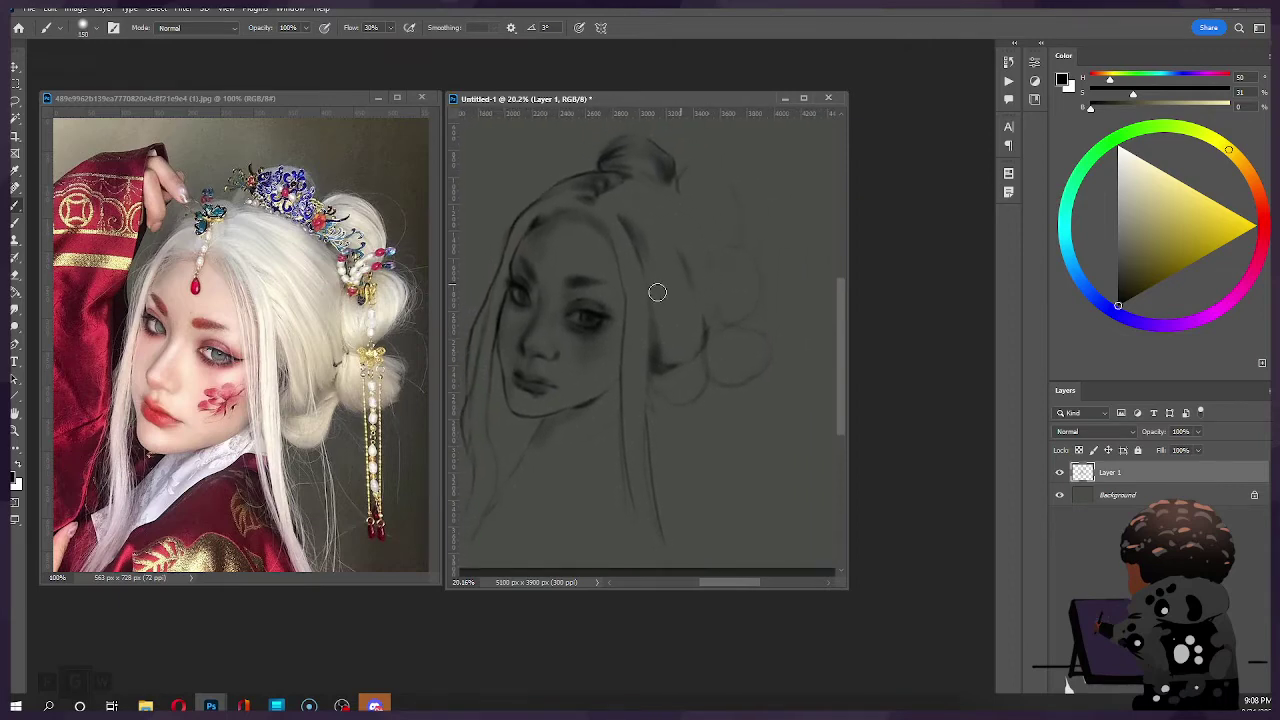
Step: Shade the hair at the back of the head beside the side buns with a brush up to 175 px
key("bracketleft")
key("bracketleft")
key("bracketleft")
key("bracketright")
key("bracketright")
key("bracketright")
left_click_drag(660, 266, 739, 245)
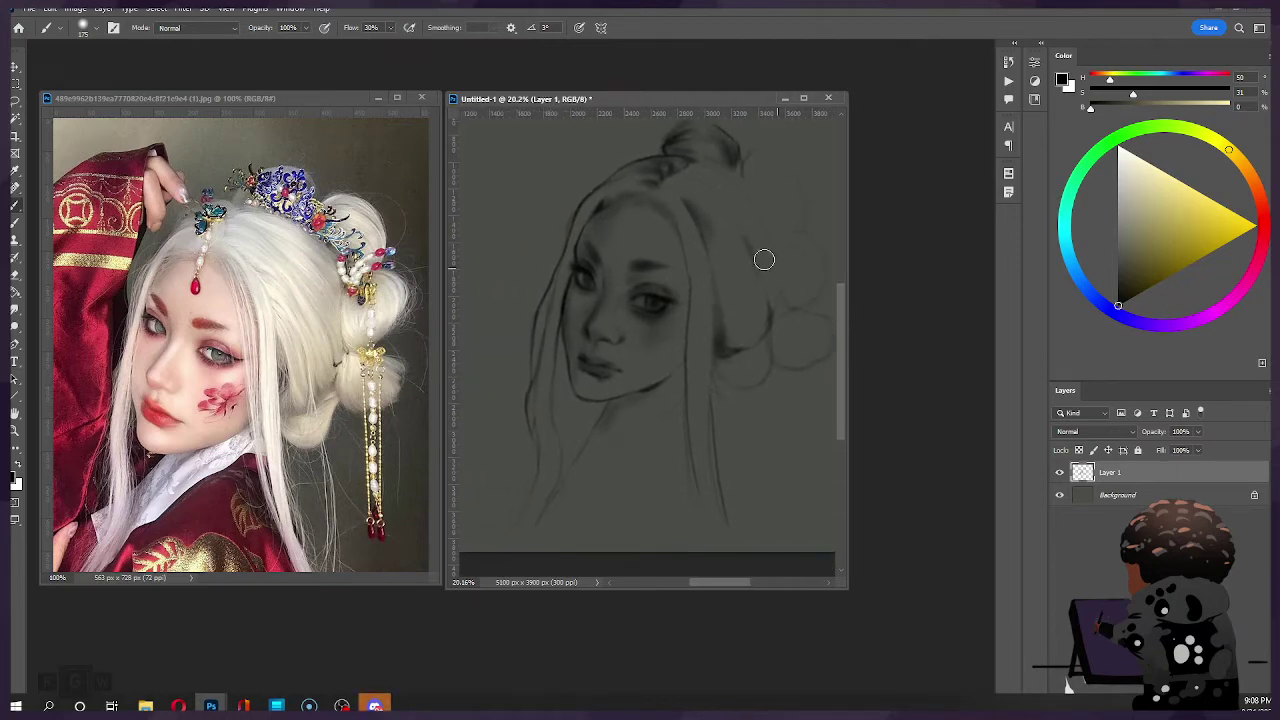
Step: Lighten the forehead and far brow area with a soft eraser enlarged to 700 px
key("e")
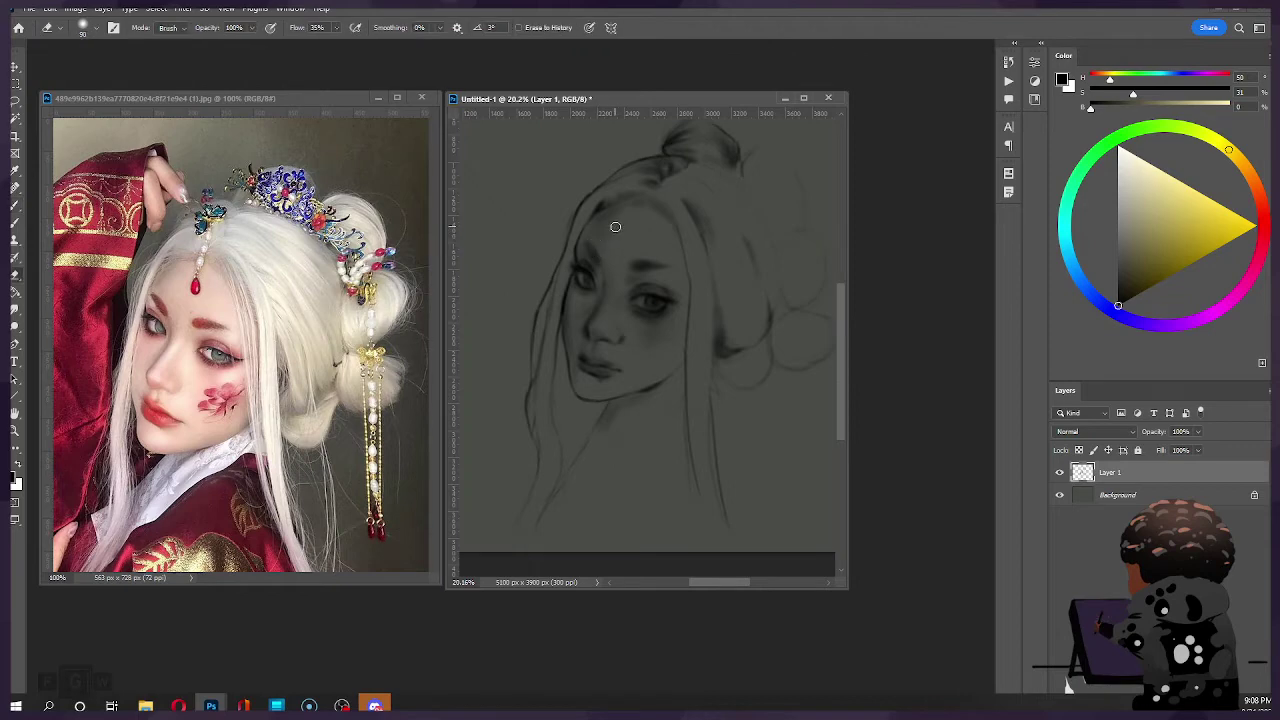
key("bracketright")
key("bracketright")
key("bracketright")
key("bracketright")
key("bracketright")
key("bracketright")
key("bracketright")
key("bracketright")
key("bracketright")
left_click(581, 298)
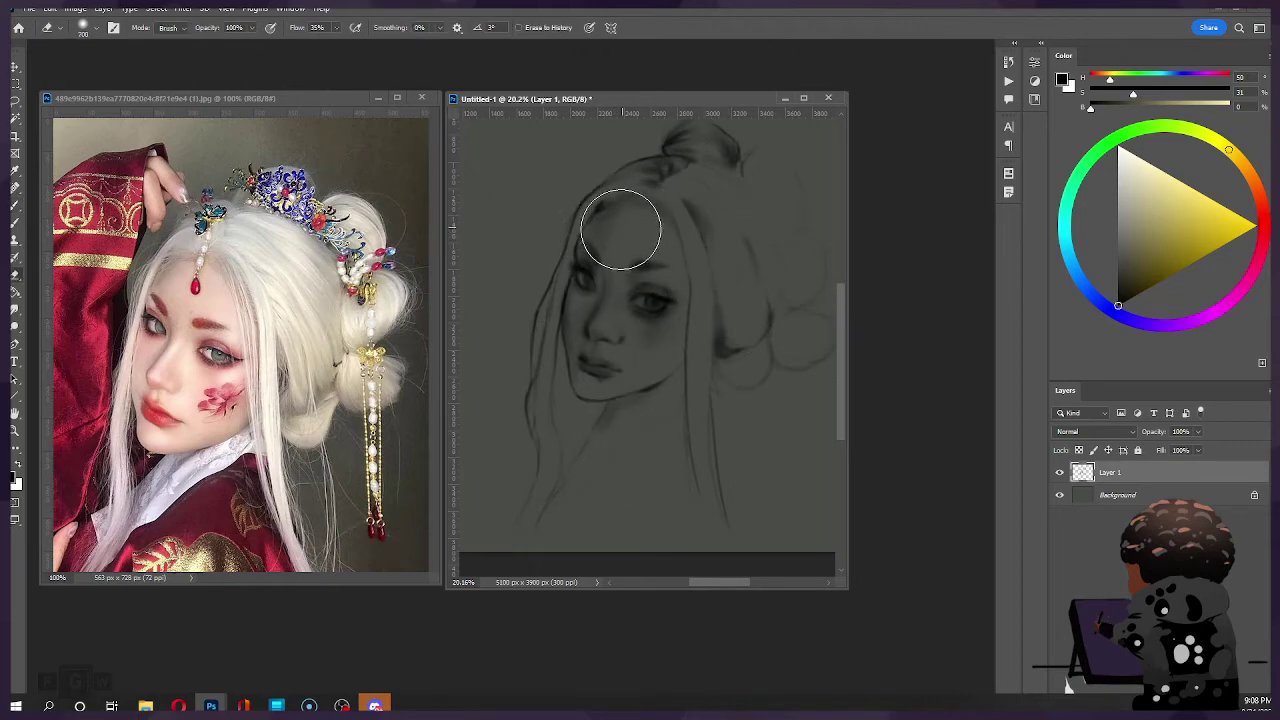
Step: Soften the shading on the upper forehead with an eraser reduced to about 200 px
key("bracketleft")
key("bracketleft")
key("bracketleft")
key("bracketleft")
key("bracketleft")
key("bracketleft")
key("bracketleft")
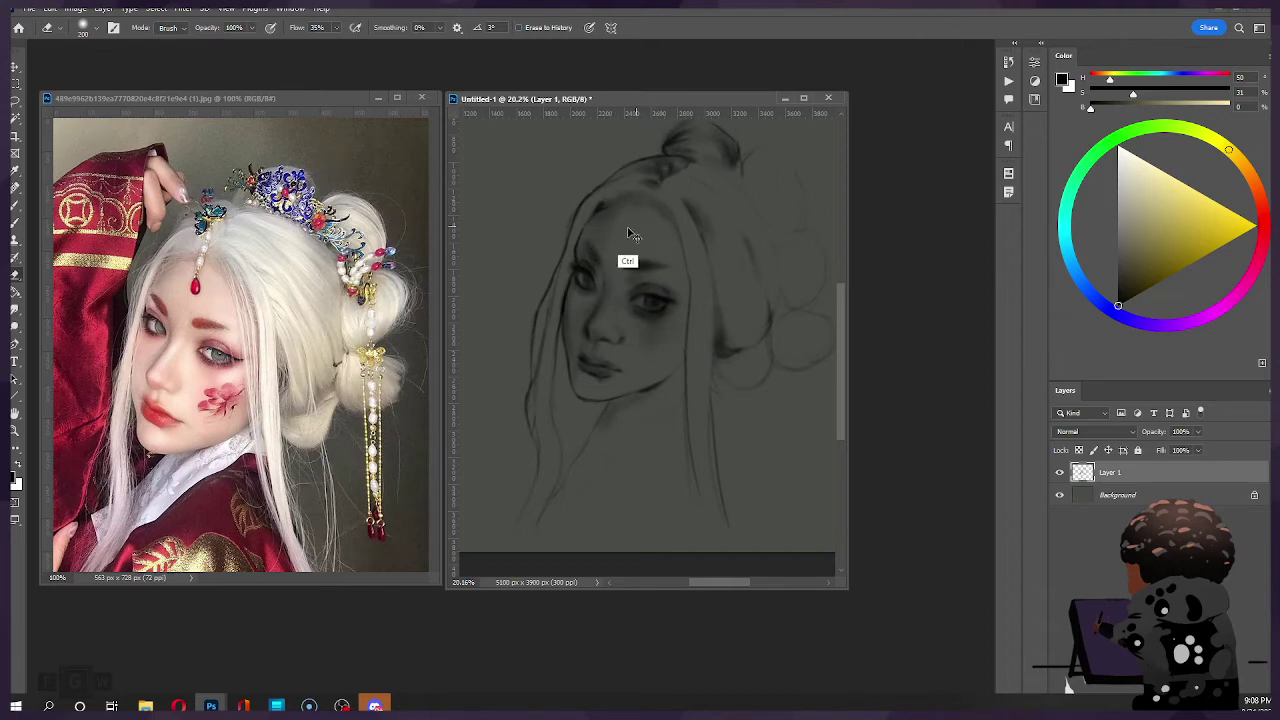
key("bracketright")
key("bracketright")
key("bracketright")
key("b")
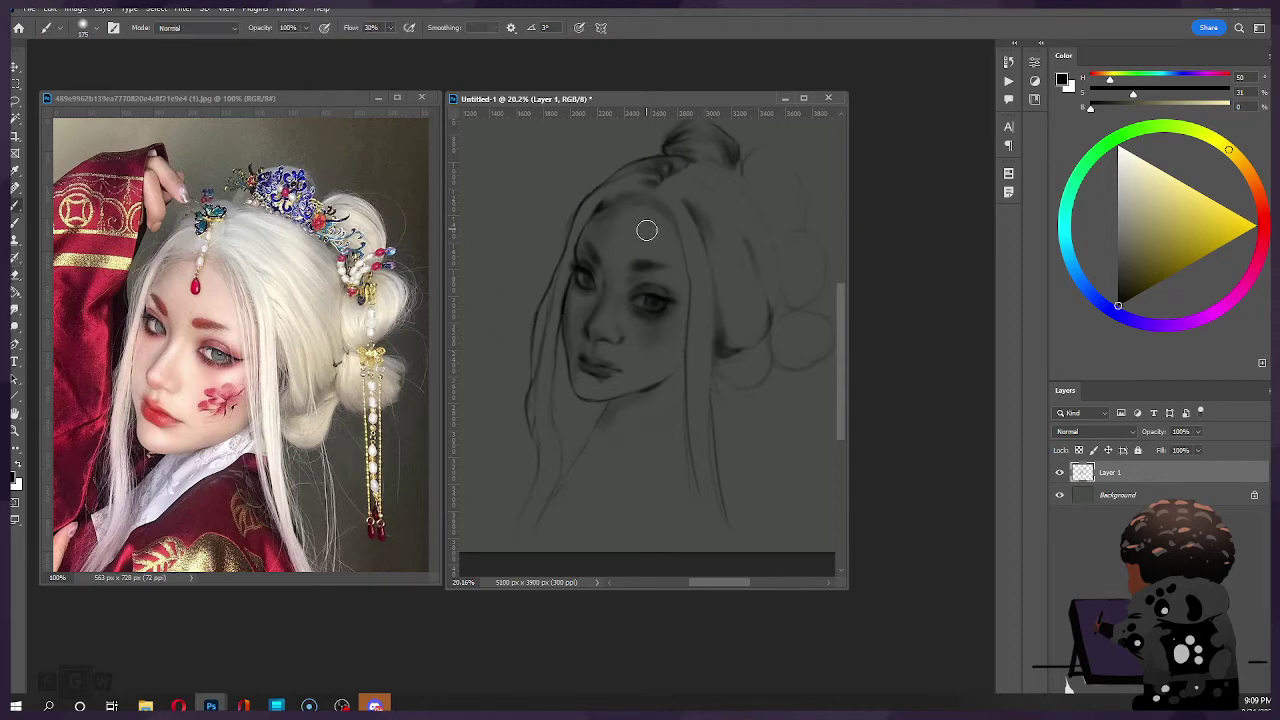
Step: Darken the hairline shadow above the forehead with a soft brush, varying its size
key("ctrl")
key("bracketleft")
key("bracketleft")
key("bracketleft")
key("bracketleft")
key("bracketleft")
key("bracketleft")
key("bracketright")
key("bracketright")
key("bracketright")
key("bracketright")
key("bracketright")
Step: Refine the hair strands behind the front lock with a smaller brush and lighten the area with a 150 px eraser
key("bracketleft")
key("bracketleft")
key("bracketleft")
key("bracketleft")
key("bracketleft")
key("bracketleft")
key("bracketleft")
key("ctrl")
key("ctrl")
key("bracketright")
key("bracketright")
key("bracketright")
key("ctrl")
key("e")
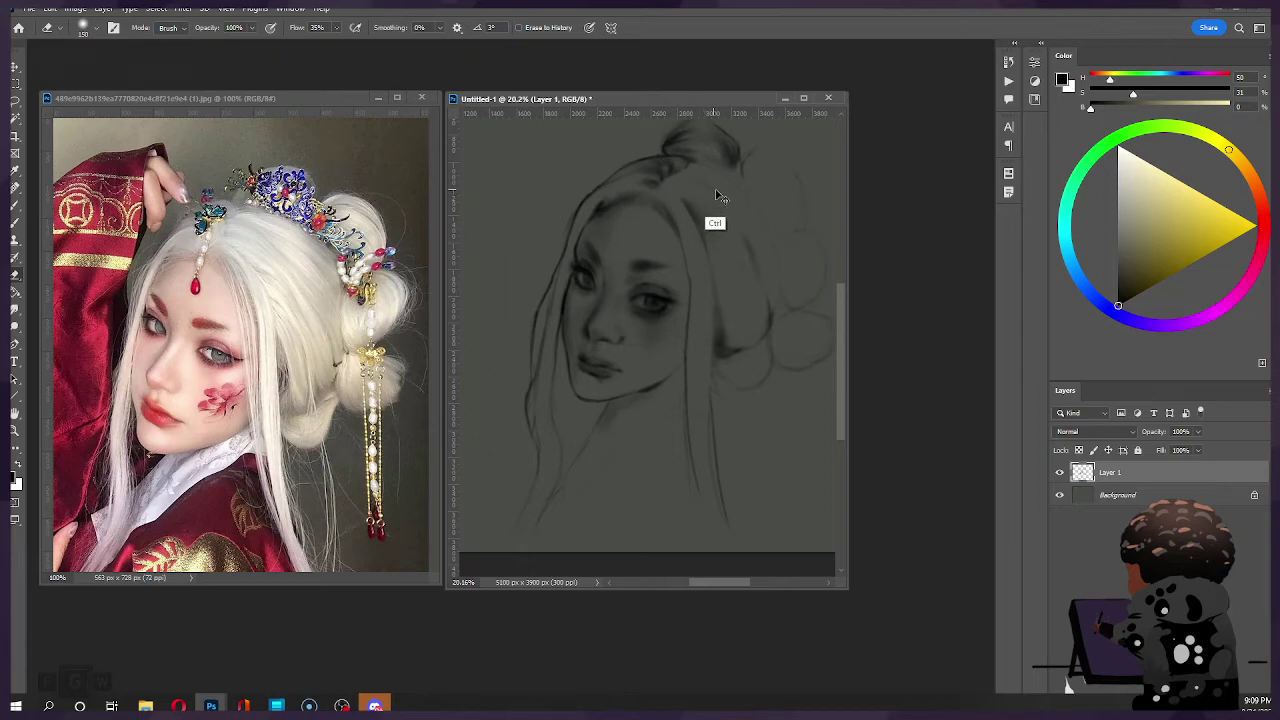
key("b")
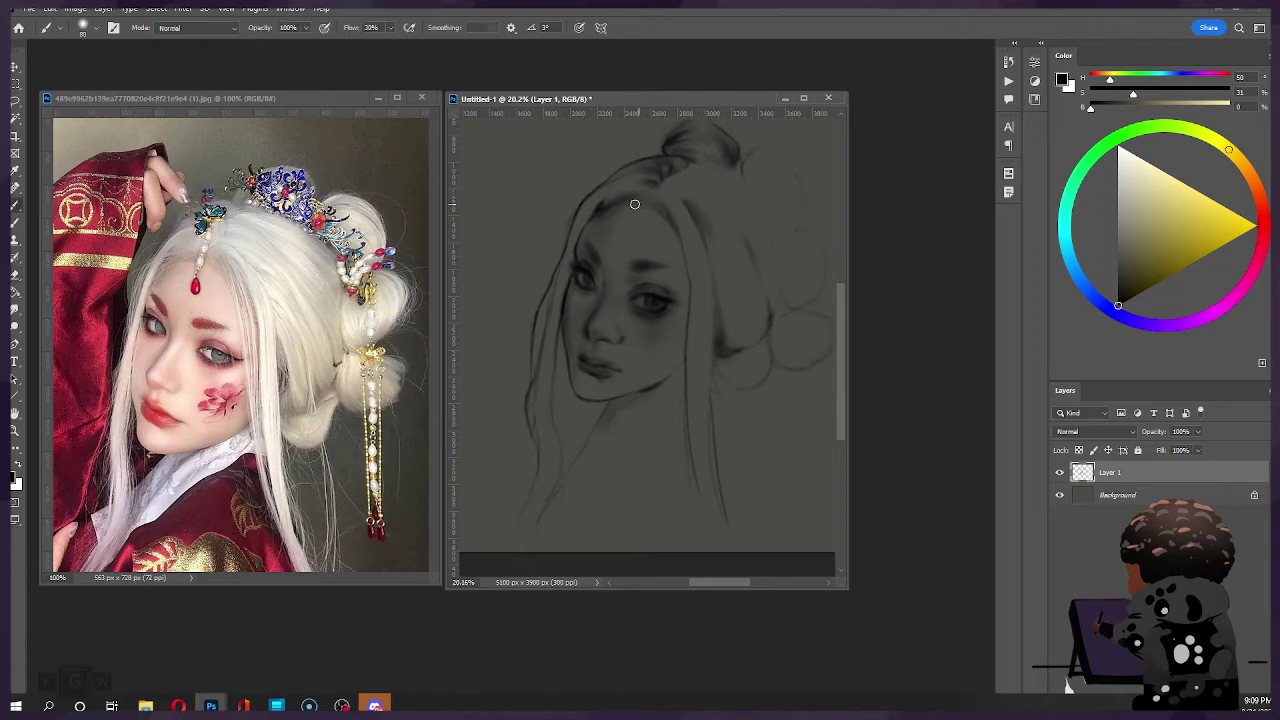
Step: Try a broad shading stroke down the back hair above the lower bun with an enlarged brush
key("bracketright")
key("bracketright")
key("bracketright")
key("bracketright")
key("bracketright")
key("bracketright")
key("bracketright")
left_click_drag(745, 286, 750, 350)
key("ctrl+z")
Step: Darken the strands at the lower back of the head near the buns with a brush reduced to about 90 px
key("bracketright")
key("bracketleft")
key("bracketleft")
key("bracketleft")
key("bracketleft")
key("bracketleft")
key("bracketleft")
key("bracketleft")
key("bracketleft")
key("bracketleft")
key("bracketleft")
key("ctrl")
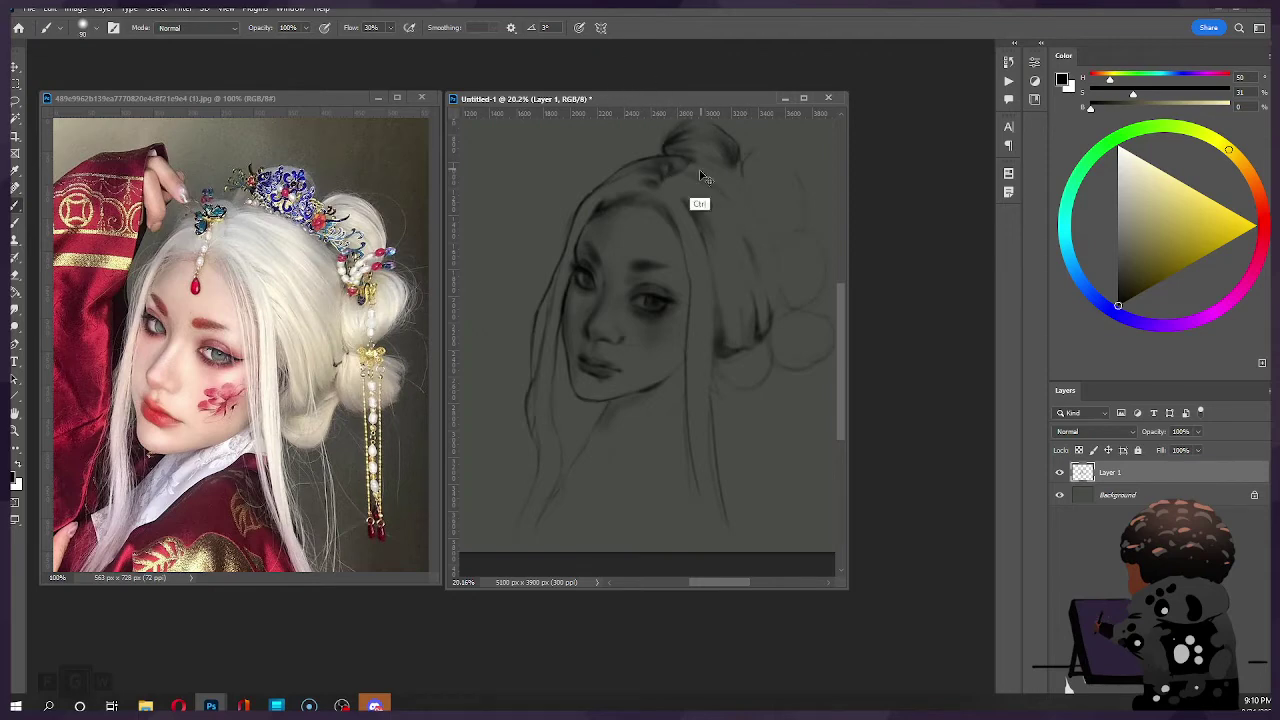
Step: Shade the hair just below the base of the top bun with a soft brush of about 125 px
key("]")
key("]")
key("]")
key("bracketleft")
key("bracketleft")
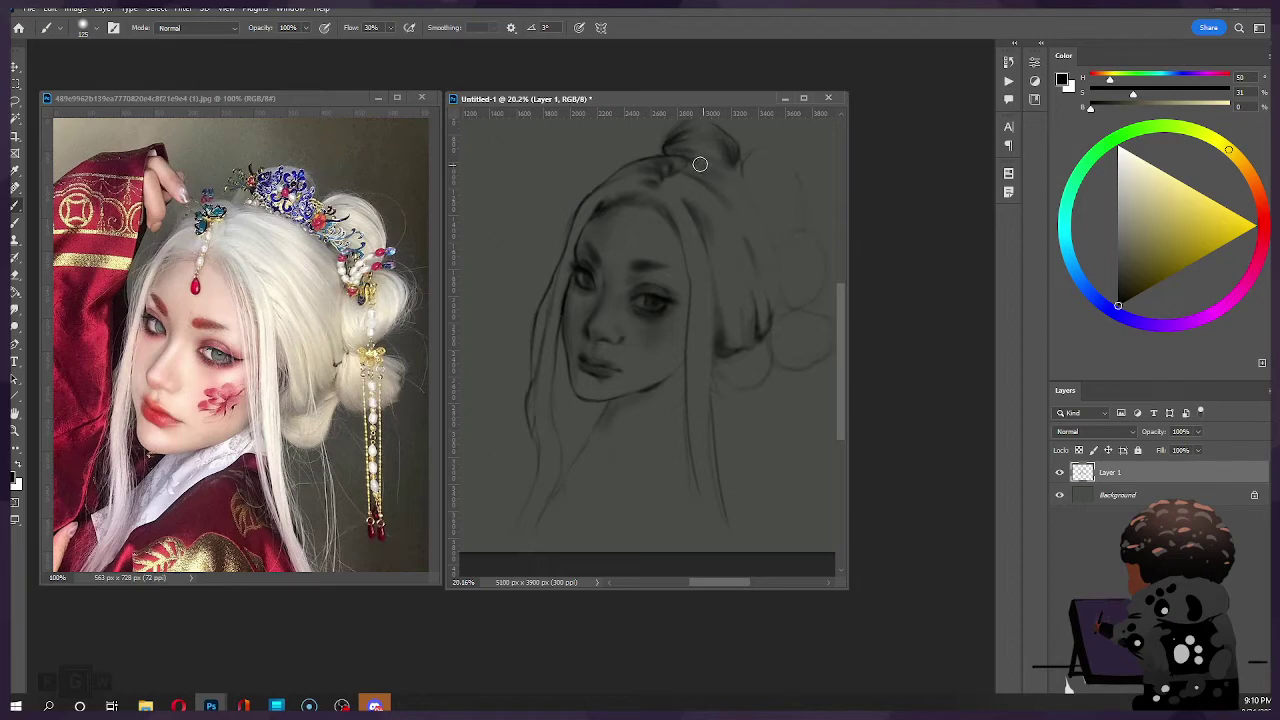
Step: Lay in soft shading on the upper back bun with a brush enlarged to about 300 px
key("ctrl")
key("bracketright")
key("bracketright")
key("bracketright")
key("bracketleft")
key("bracketleft")
key("bracketleft")
key("bracketright")
key("bracketright")
key("bracketright")
key("bracketright")
key("bracketright")
key("bracketright")
key("bracketright")
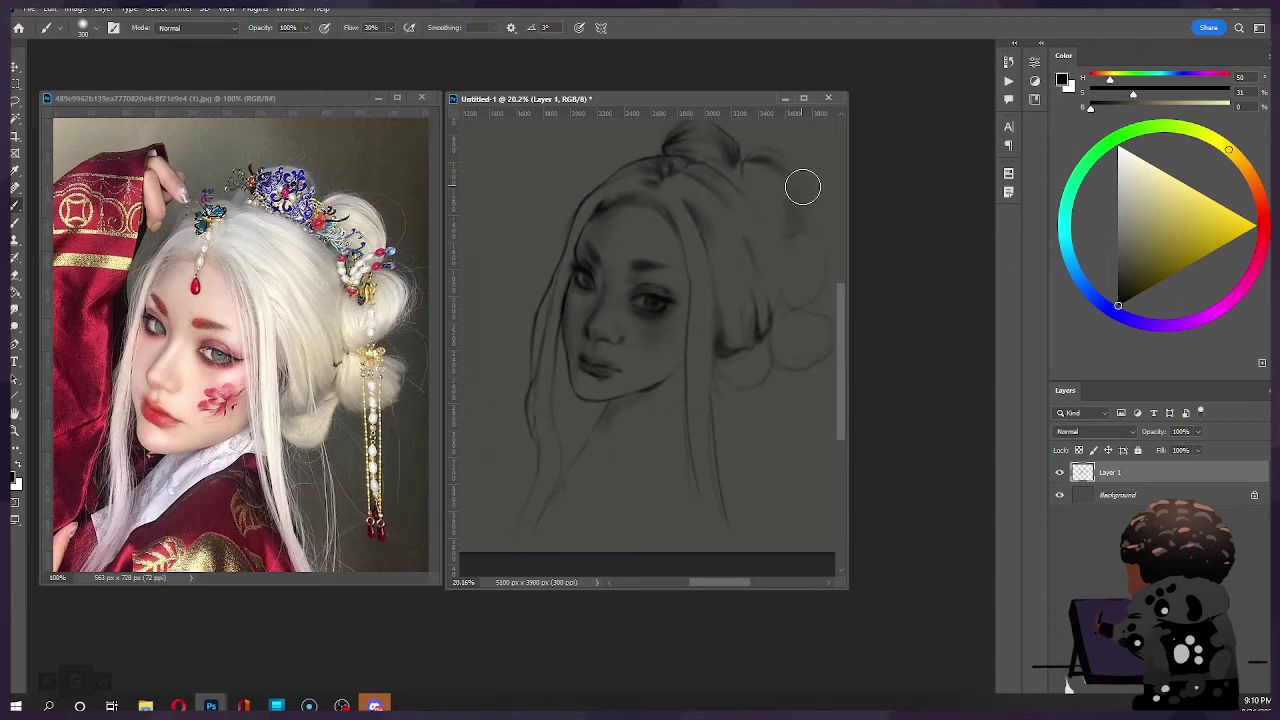
Step: Build up the shading along the outer curve of the upper back bun with a brush of about 250 px
key("bracketleft")
key("bracketleft")
key("bracketleft")
key("bracketleft")
key("bracketright")
key("bracketright")
key("bracketright")
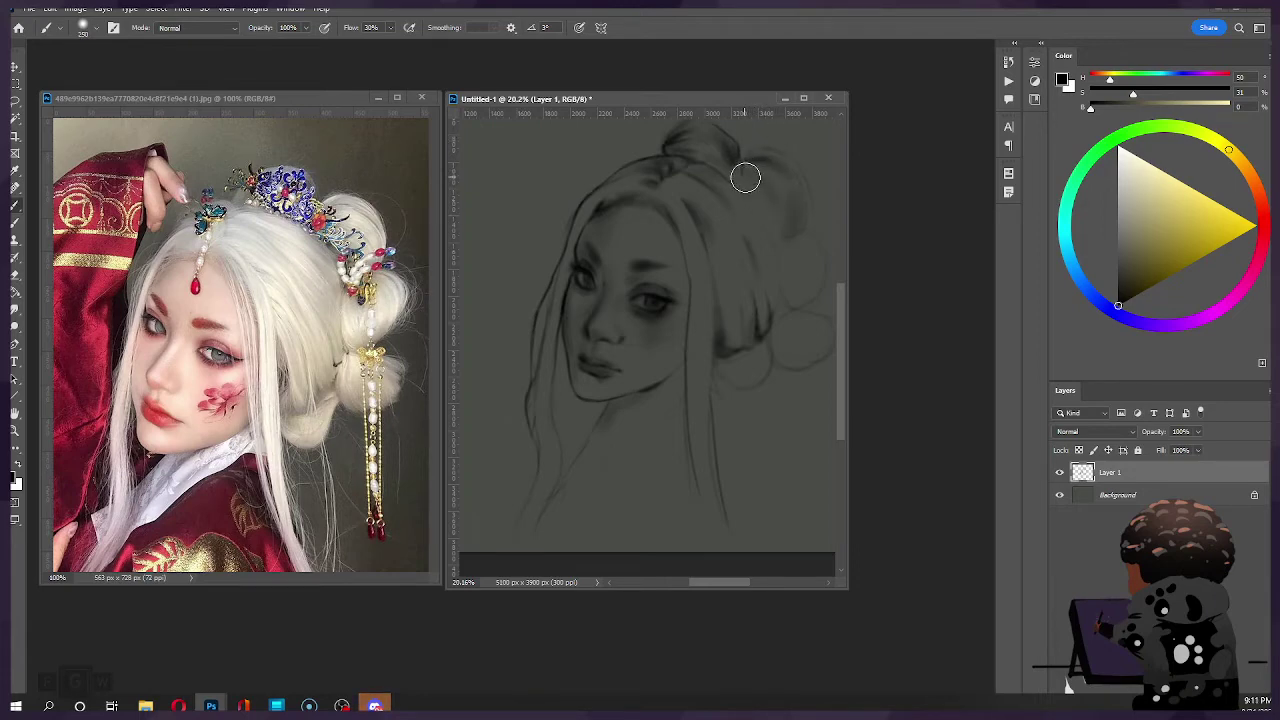
Step: Darken the base and strands of the upper back bun and define its outline with a smaller brush
key("bracketleft")
key("bracketleft")
key("bracketleft")
key("[")
key("[")
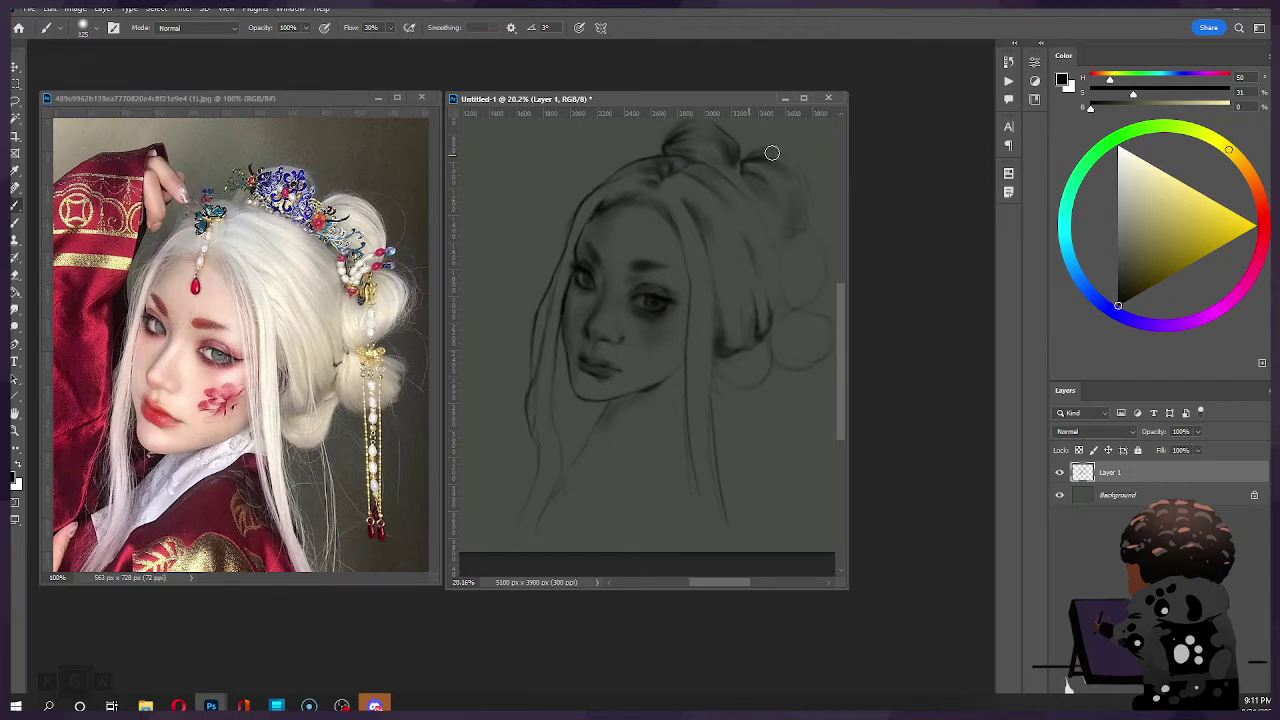
key("bracketright")
key("bracketright")
mouse_move(751, 164)
left_mouse_down()
mouse_move(769, 171)
mouse_move(756, 164)
left_mouse_up()
key("bracketleft")
key("bracketleft")
key("bracketright")
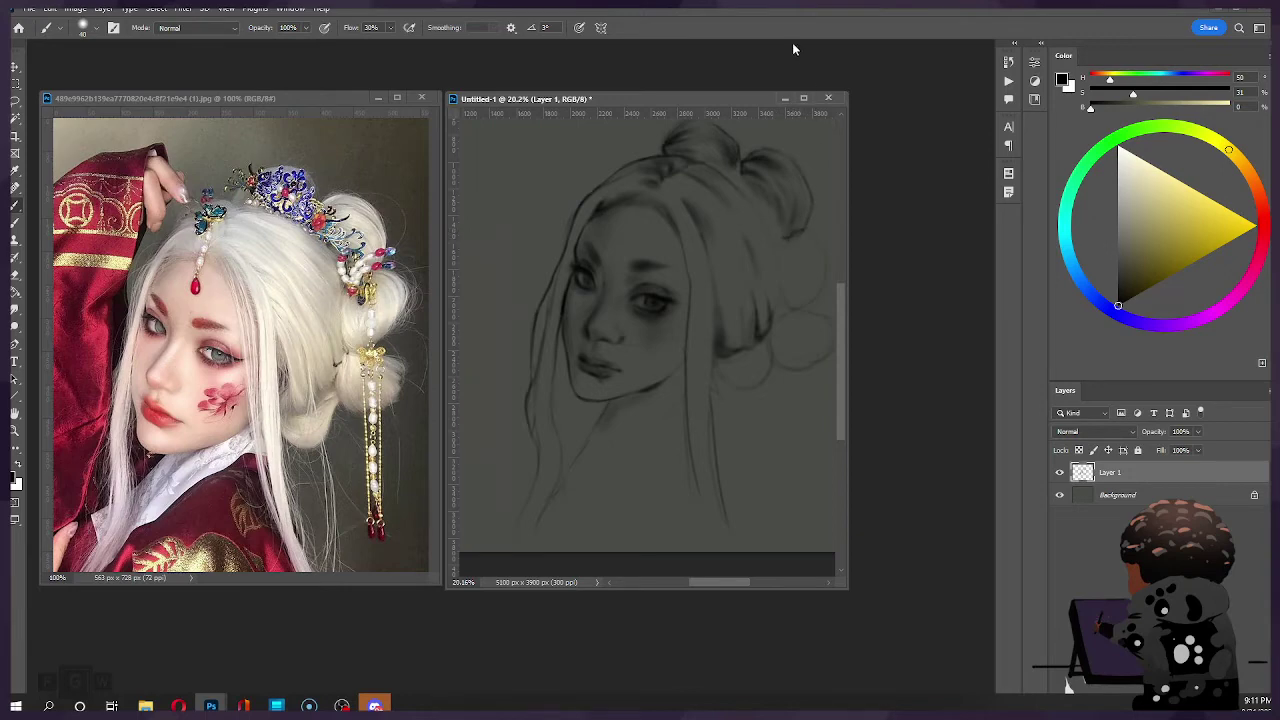
Step: Shade the lower edge of the upper back bun and extend dark strands from the crown toward it
left_click_drag(803, 201, 792, 231)
left_click_drag(705, 163, 772, 212)
left_click_drag(706, 166, 742, 183)
key("ctrl+z")
Step: Block in the first shading strokes on the middle back bun, enlarging the brush to about 175 px
key("bracketleft")
key("bracketleft")
key("bracketleft")
key("bracketleft")
key("bracketleft")
left_click_drag(741, 333, 700, 245)
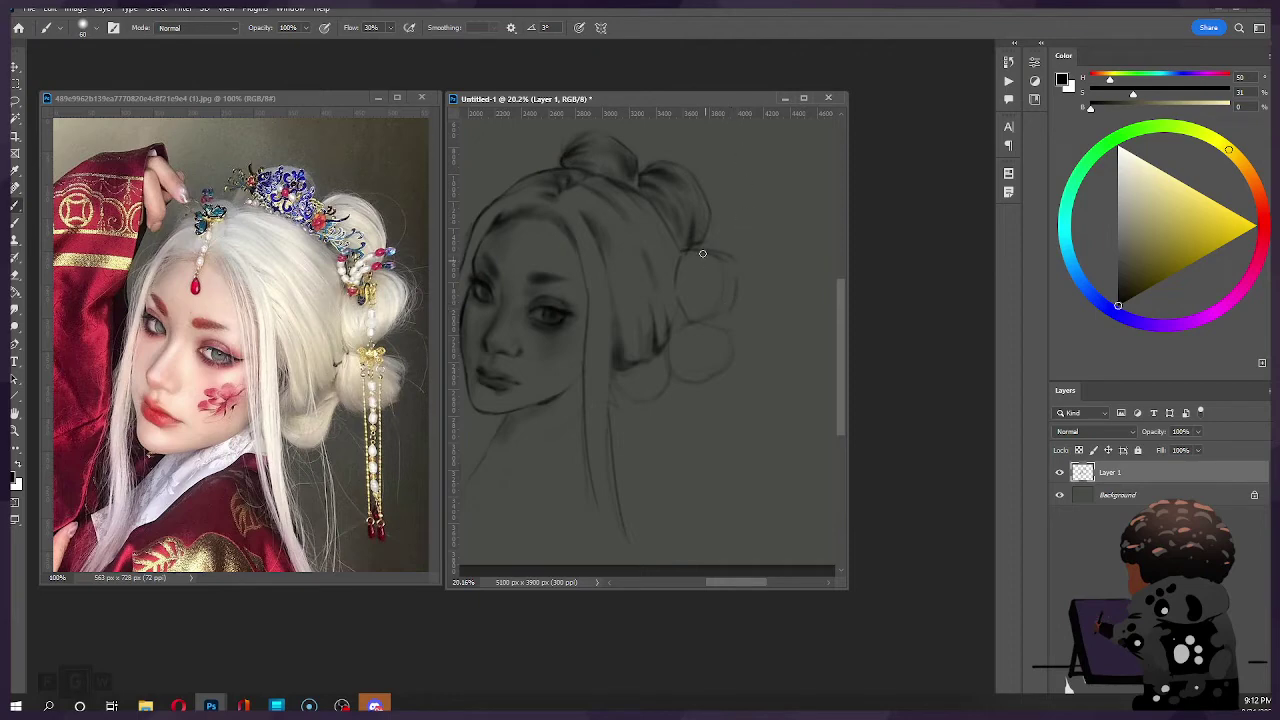
mouse_move(697, 252)
left_mouse_down()
mouse_move(731, 266)
mouse_move(695, 320)
mouse_move(721, 293)
mouse_move(704, 318)
mouse_move(729, 311)
mouse_move(708, 298)
mouse_move(690, 252)
mouse_move(692, 315)
mouse_move(681, 283)
mouse_move(694, 311)
mouse_move(691, 262)
mouse_move(697, 306)
left_mouse_up()
key("ctrl+z")
key("bracketright")
key("bracketright")
key("ctrl+z")
key("bracketright")
key("ctrl+z")
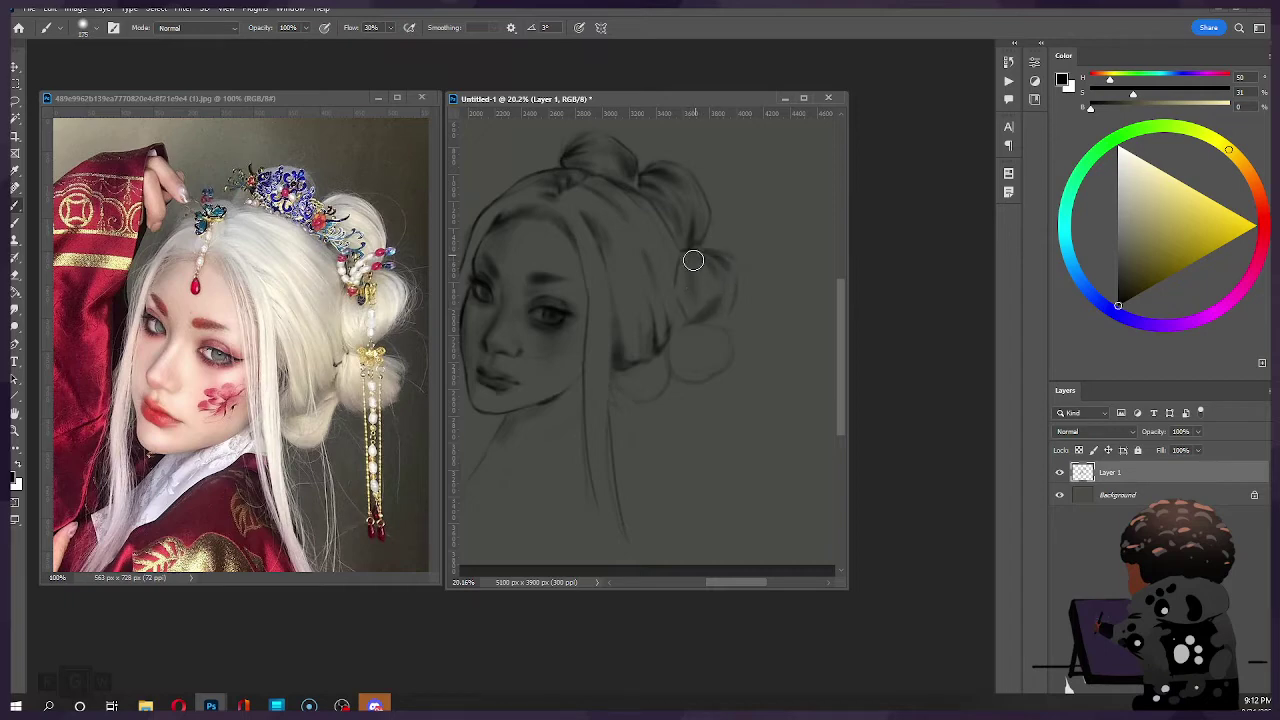
Step: Darken the middle bun where it meets the head with a brush of about 150 px
key("bracketleft")
key("bracketleft")
key("bracketleft")
key("bracketleft")
key("bracketleft")
key("bracketright")
key("bracketright")
key("bracketright")
key("bracketright")
key("bracketright")
key("bracketright")
key("bracketright")
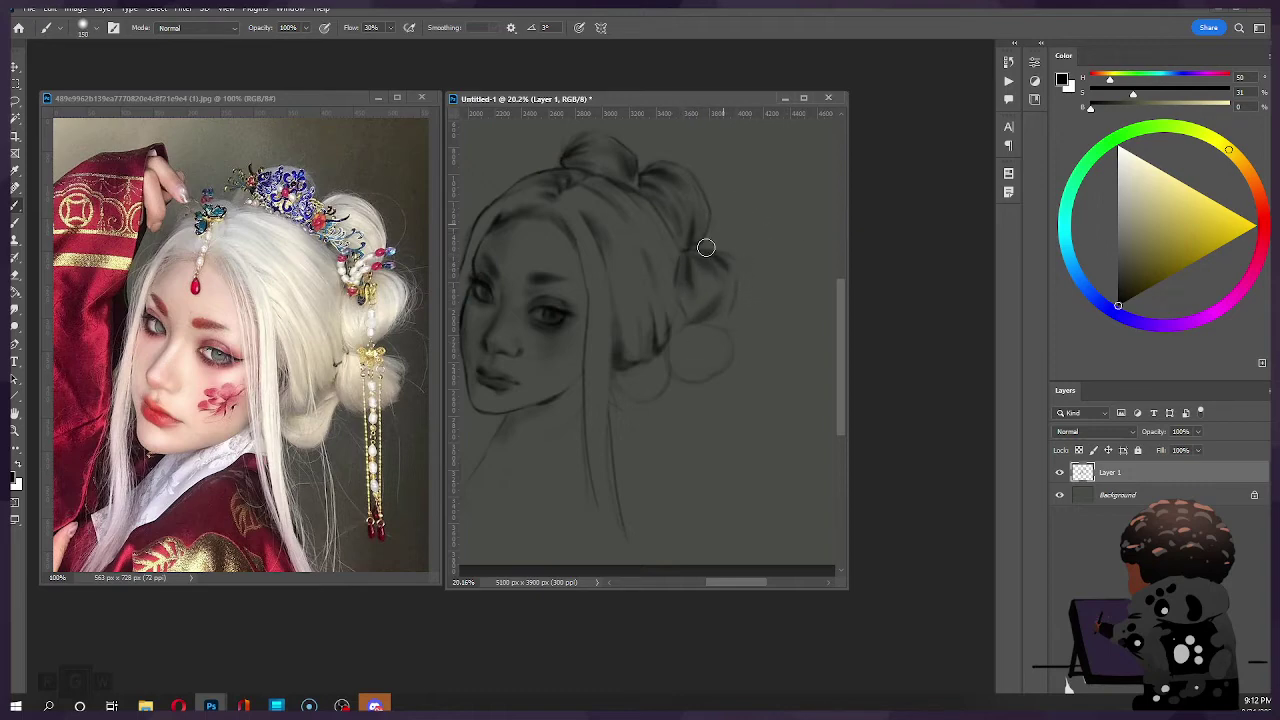
Step: Deepen the shadow along the lower outer curve of the middle bun with a reduced brush
key("bracketleft")
key("bracketleft")
key("bracketleft")
key("bracketleft")
key("bracketleft")
key("ctrl+z")
key("bracketleft")
left_click_drag(706, 318, 732, 292)
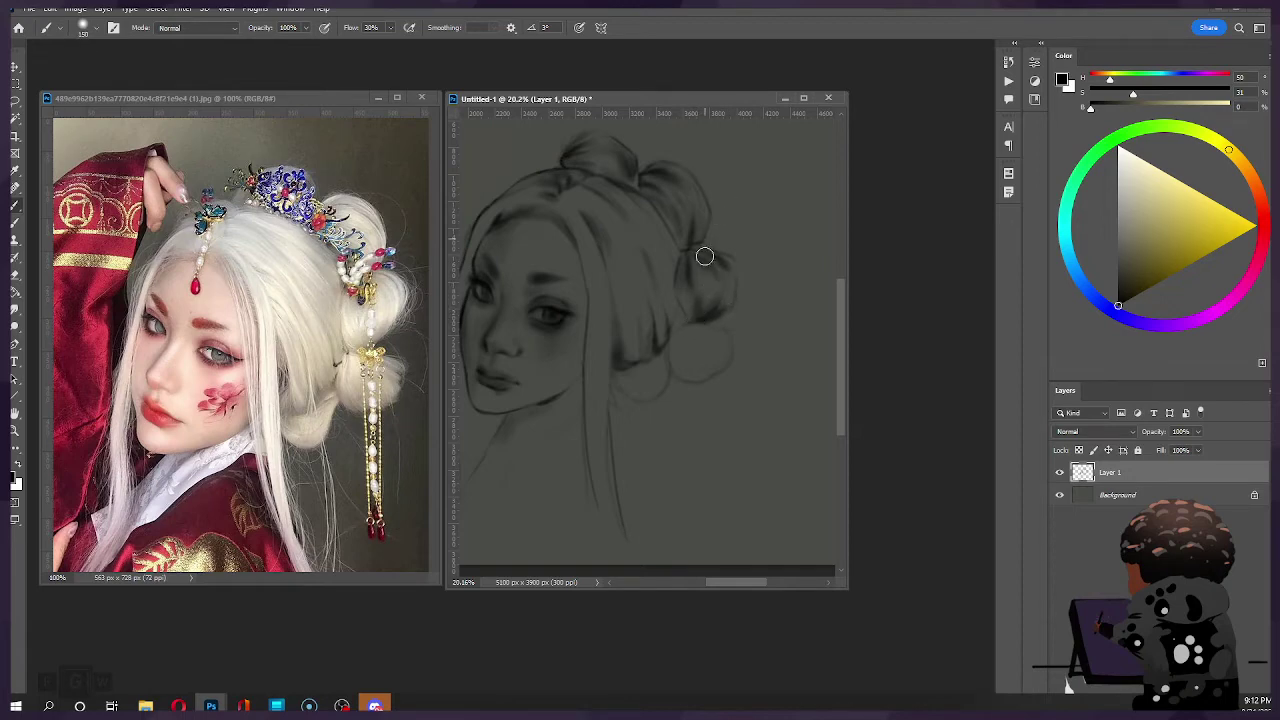
Step: Refine the strands fanning out from the middle bun's base with a brush of about 175 px
key("ctrl+z")
key("bracketright")
key("bracketright")
key("bracketright")
key("bracketright")
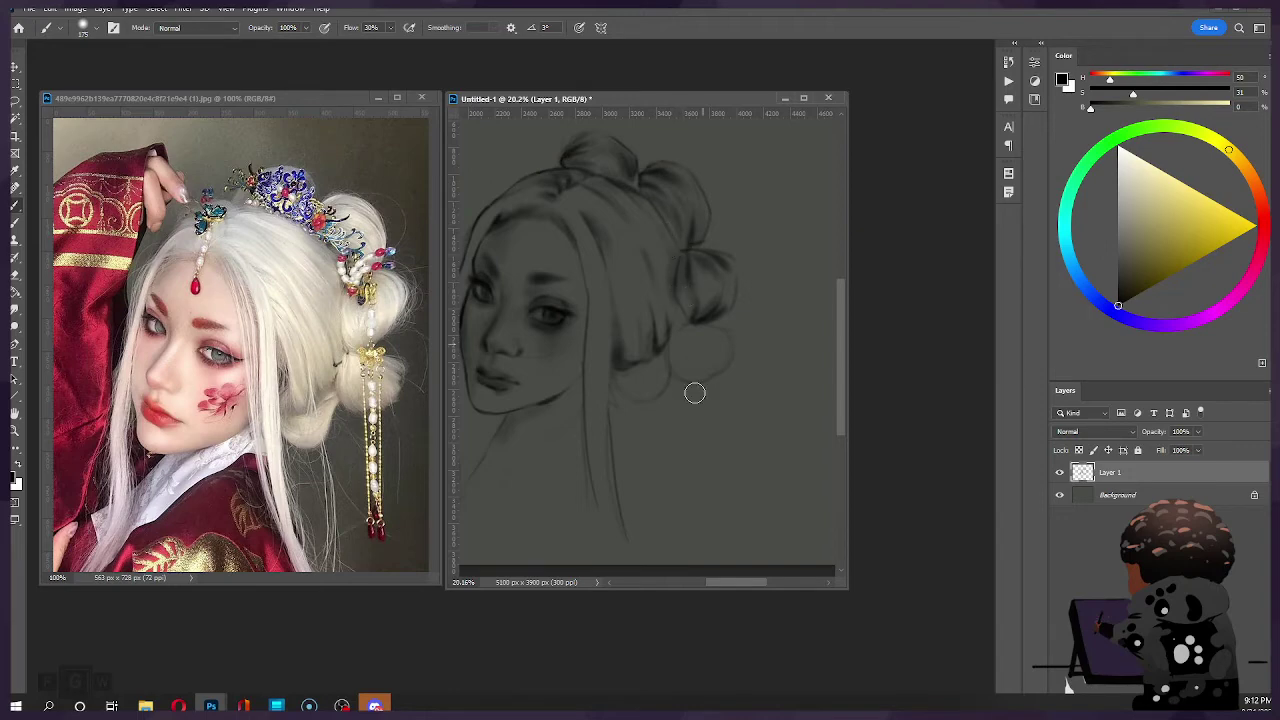
Step: Try a broad soft shading stroke on the back hair beside the middle bun with a brush of about 400 px
key("bracketright")
key("bracketright")
key("bracketright")
key("bracketright")
key("bracketright")
key("bracketright")
key("bracketright")
key("bracketright")
key("bracketright")
key("bracketright")
key("bracketright")
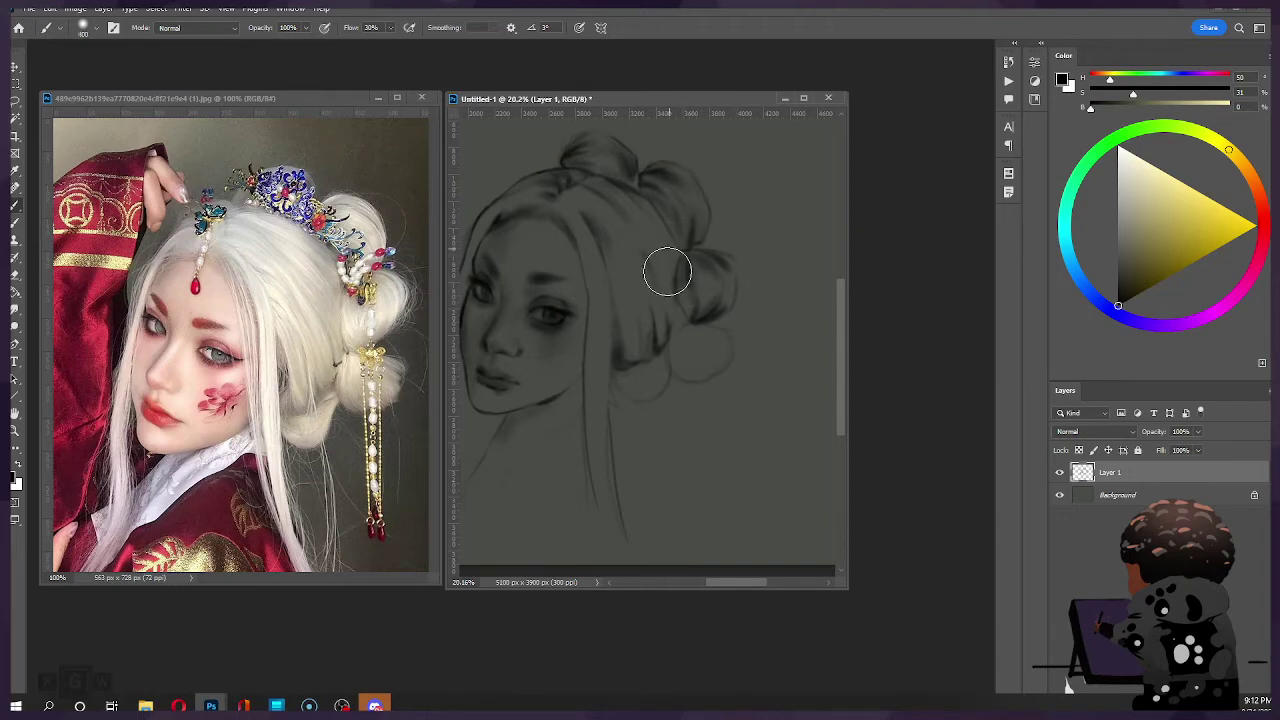
mouse_move(672, 272)
left_mouse_down()
mouse_move(645, 353)
mouse_move(712, 331)
mouse_move(628, 345)
mouse_move(666, 265)
mouse_move(612, 364)
mouse_move(682, 273)
mouse_move(699, 222)
mouse_move(673, 236)
mouse_move(649, 311)
mouse_move(610, 338)
mouse_move(667, 203)
mouse_move(671, 300)
left_mouse_up()
key("ctrl+z")
Step: Shade the back hair beside the middle bun with a 700 px brush and darken its strands with a brush of about 90 px
key("bracketright")
key("bracketright")
key("bracketright")
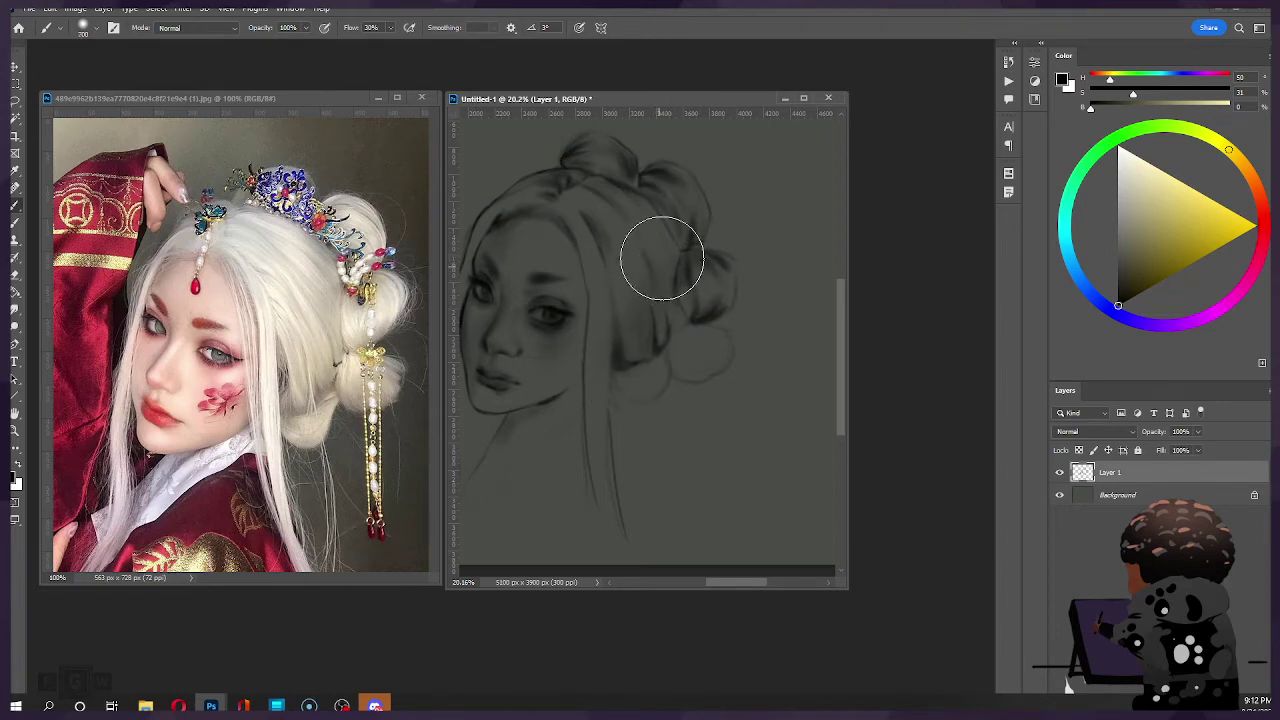
key("bracketleft")
key("bracketleft")
key("bracketleft")
key("bracketleft")
key("bracketleft")
key("bracketleft")
key("bracketleft")
key("bracketleft")
key("bracketleft")
key("bracketleft")
key("bracketleft")
key("bracketleft")
key("bracketleft")
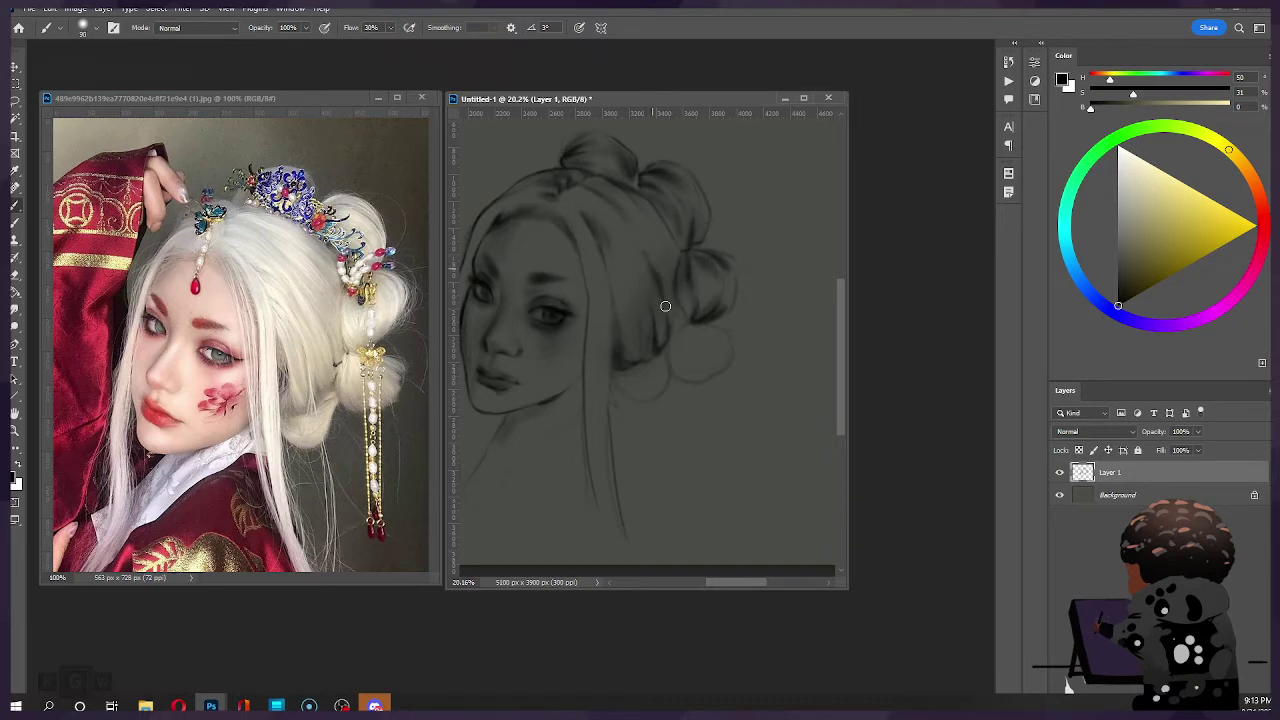
Step: Deepen the shading through the lower back hair in front of the middle bun with a larger brush
key("bracketright")
key("bracketright")
key("bracketright")
key("bracketright")
key("bracketleft")
key("bracketright")
key("bracketright")
key("bracketright")
Step: Shade the crown around the hair parting below the top bun with soft strokes
left_click_drag(569, 192, 563, 198)
key("bracketleft")
key("bracketleft")
key("bracketright")
key("bracketright")
key("bracketright")
key("bracketright")
left_click_drag(585, 200, 573, 203)
Step: Refine the hair at the parting with a reduced brush and lighten it with a 60 px eraser
key("bracketleft")
key("bracketleft")
key("bracketleft")
key("bracketleft")
key("bracketleft")
key("bracketleft")
key("bracketleft")
key("e")
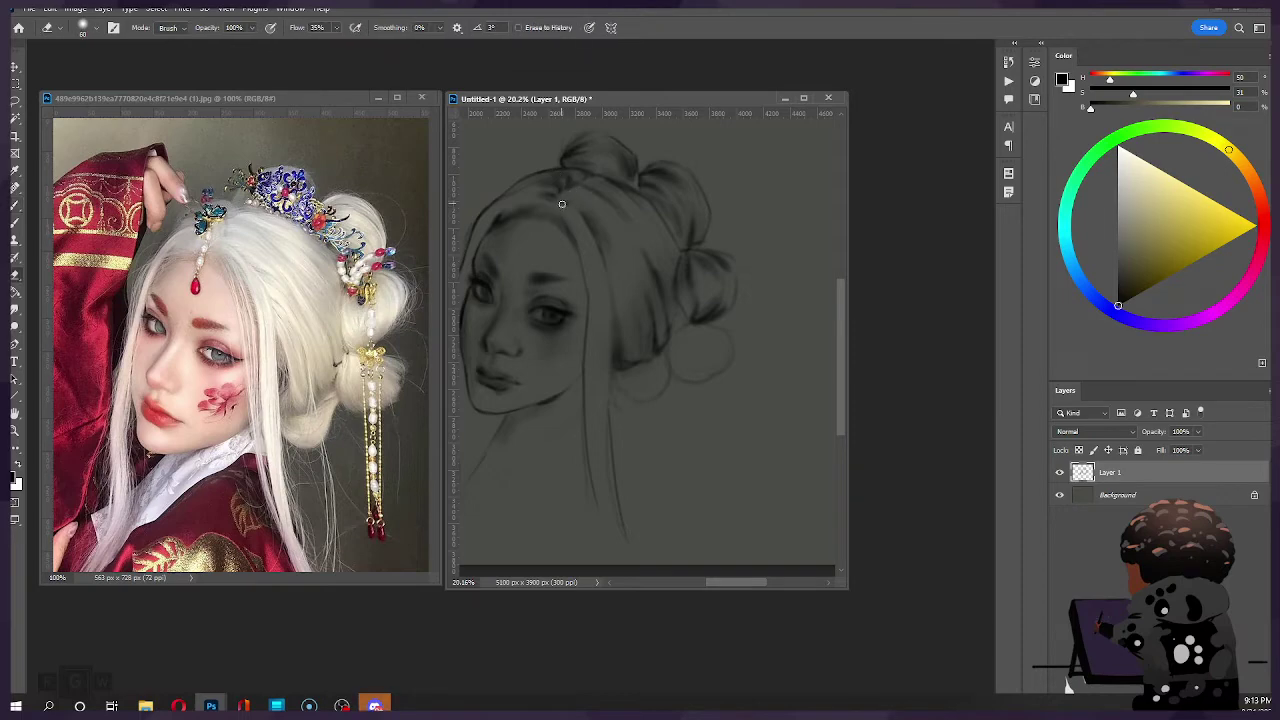
Step: Sharpen the strand line behind the front lock with a 60 px brush and clean its edge with the eraser
key("b")
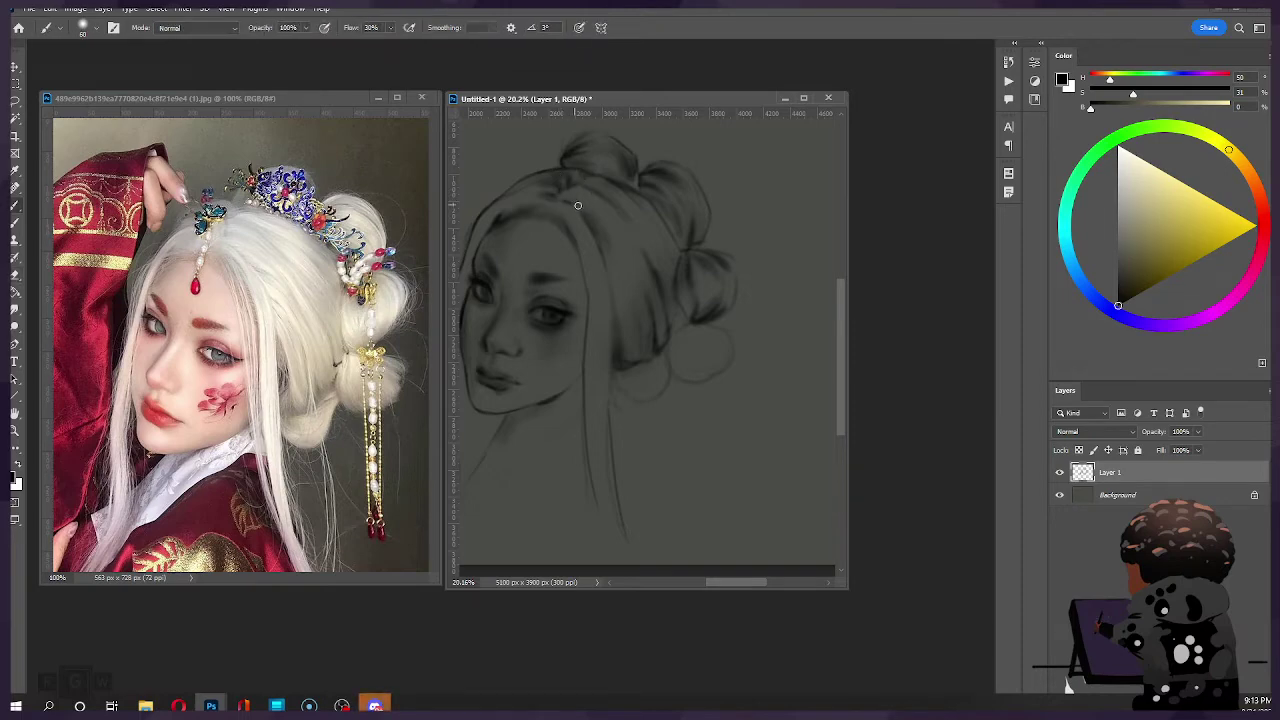
key("ctrl")
key("shift")
key("e")
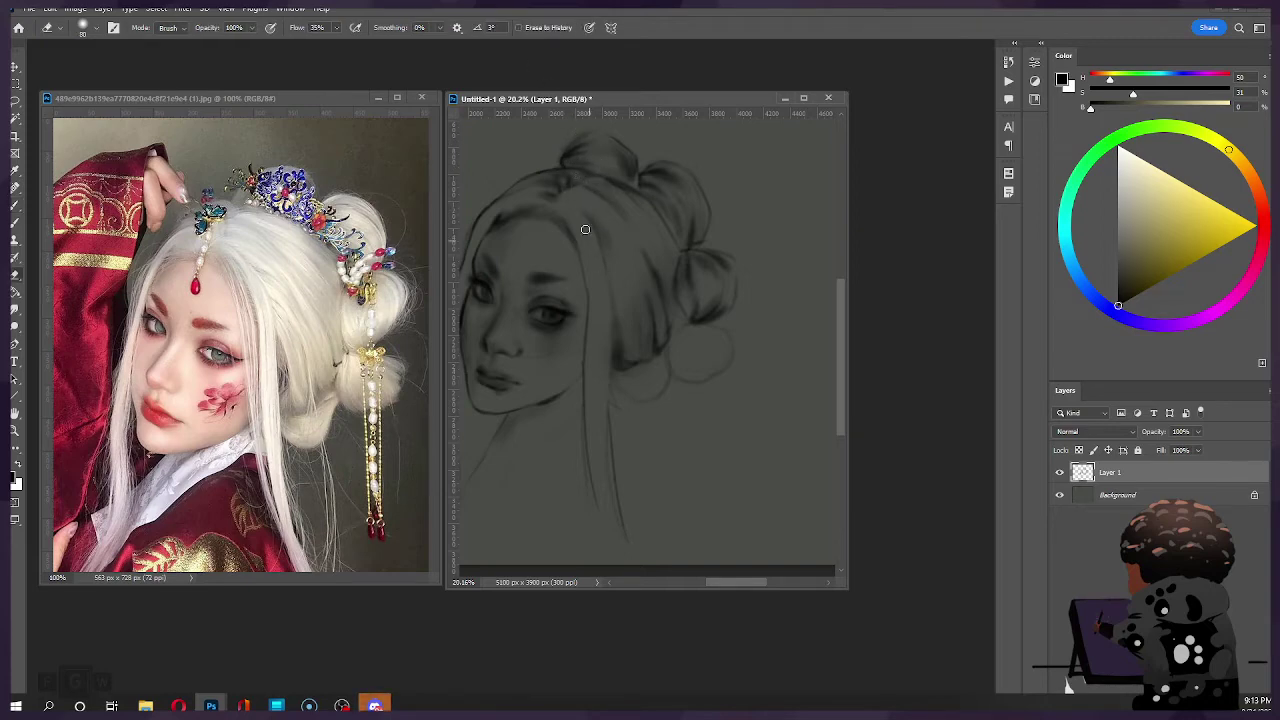
key("b")
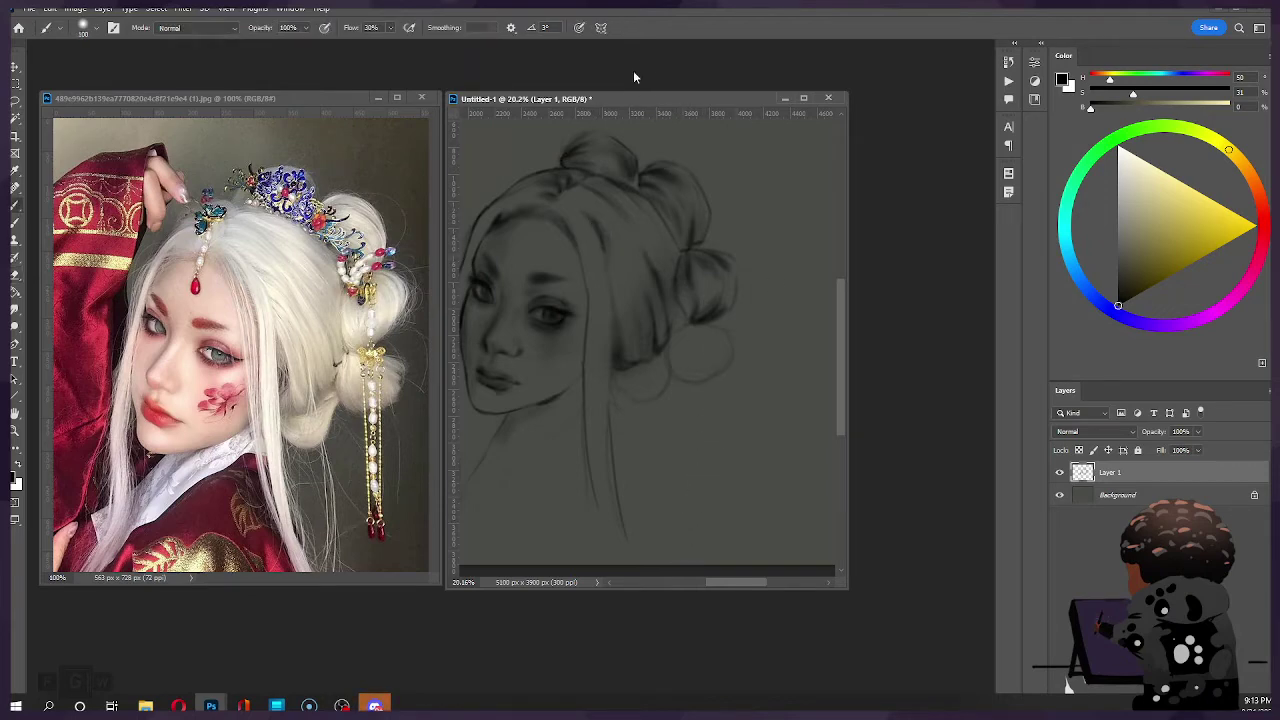
Step: Try wider shading strokes down the hair just behind the front lock
key("bracketright")
key("bracketright")
key("bracketright")
left_click_drag(594, 231, 620, 275)
key("ctrl+z")
key("bracketleft")
left_click_drag(596, 222, 610, 255)
key("bracketleft")
key("ctrl+z")
key("bracketleft")
Step: Blend soft shading across the crown and back hair with a brush of about 300 to 500 px
left_click_drag(645, 333, 720, 337)
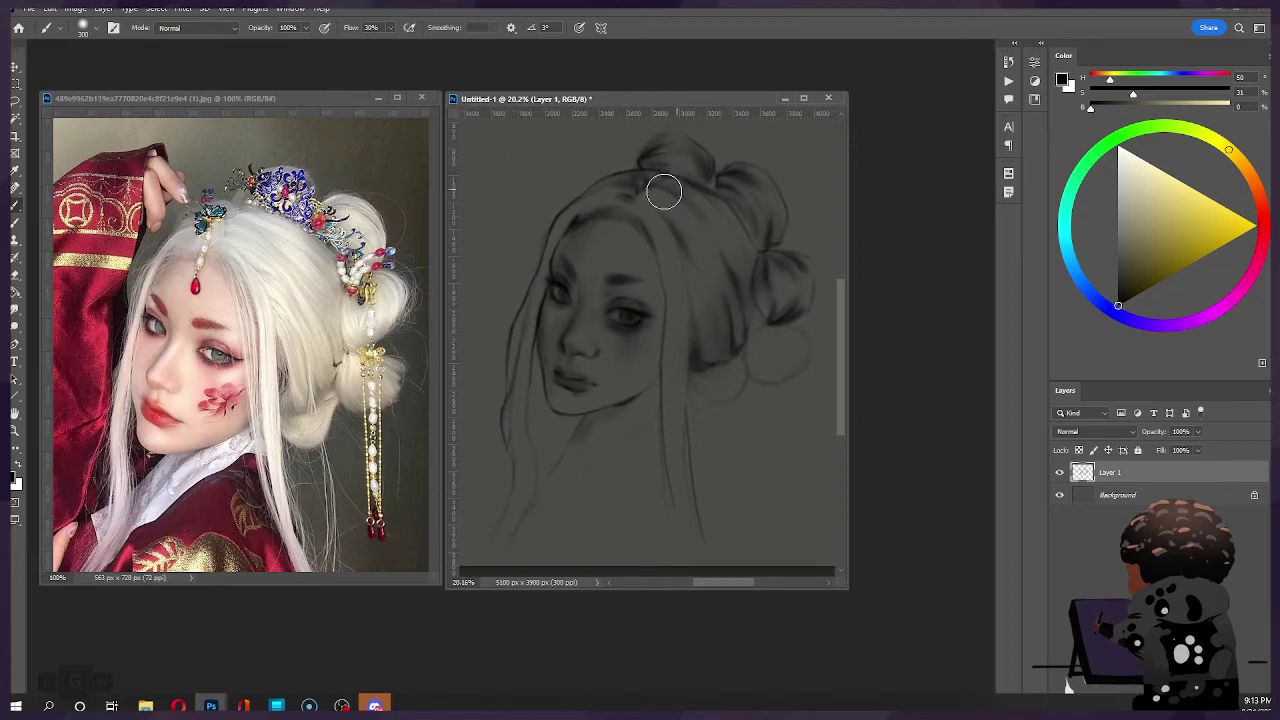
left_click_drag(691, 191, 720, 205)
left_click_drag(703, 274, 714, 259)
key("bracketright")
key("bracketright")
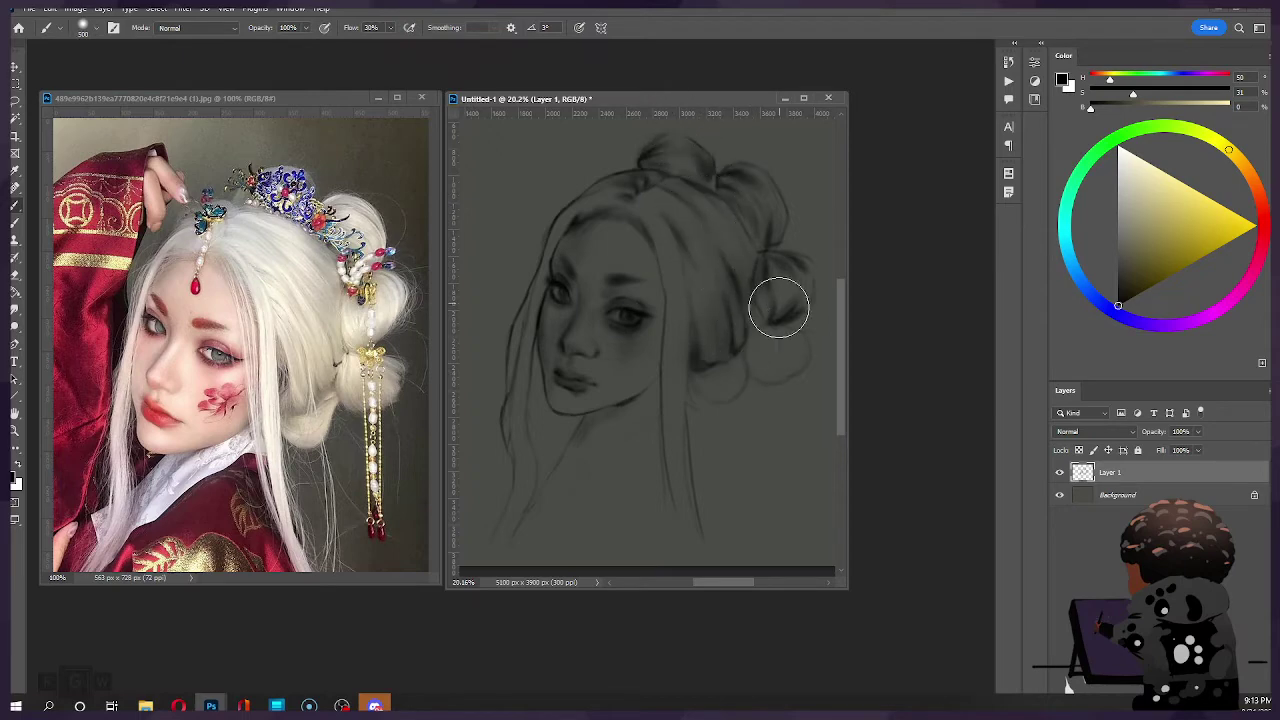
left_click_drag(684, 204, 668, 194)
Step: Add soft shading to the hair near the parting above the front lock with a brush of about 400 px
key("bracketleft")
key("bracketleft")
key("bracketleft")
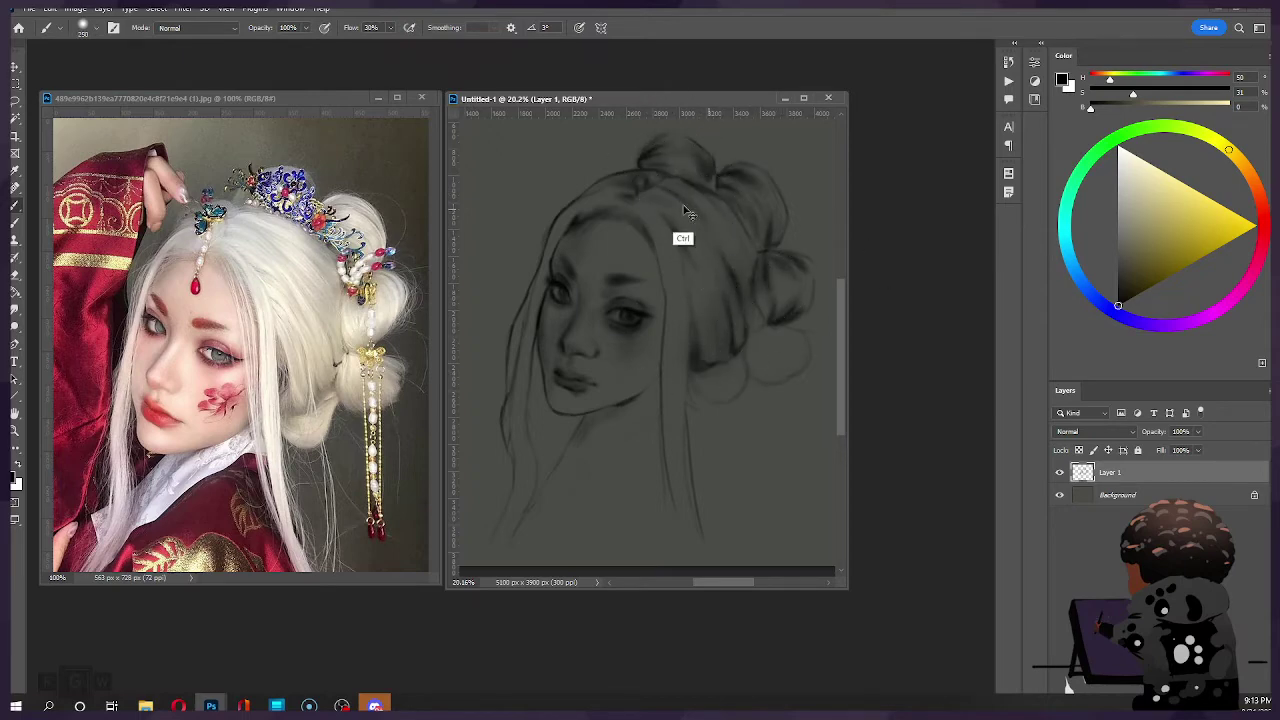
key("bracketright")
key("bracketright")
left_click(646, 200)
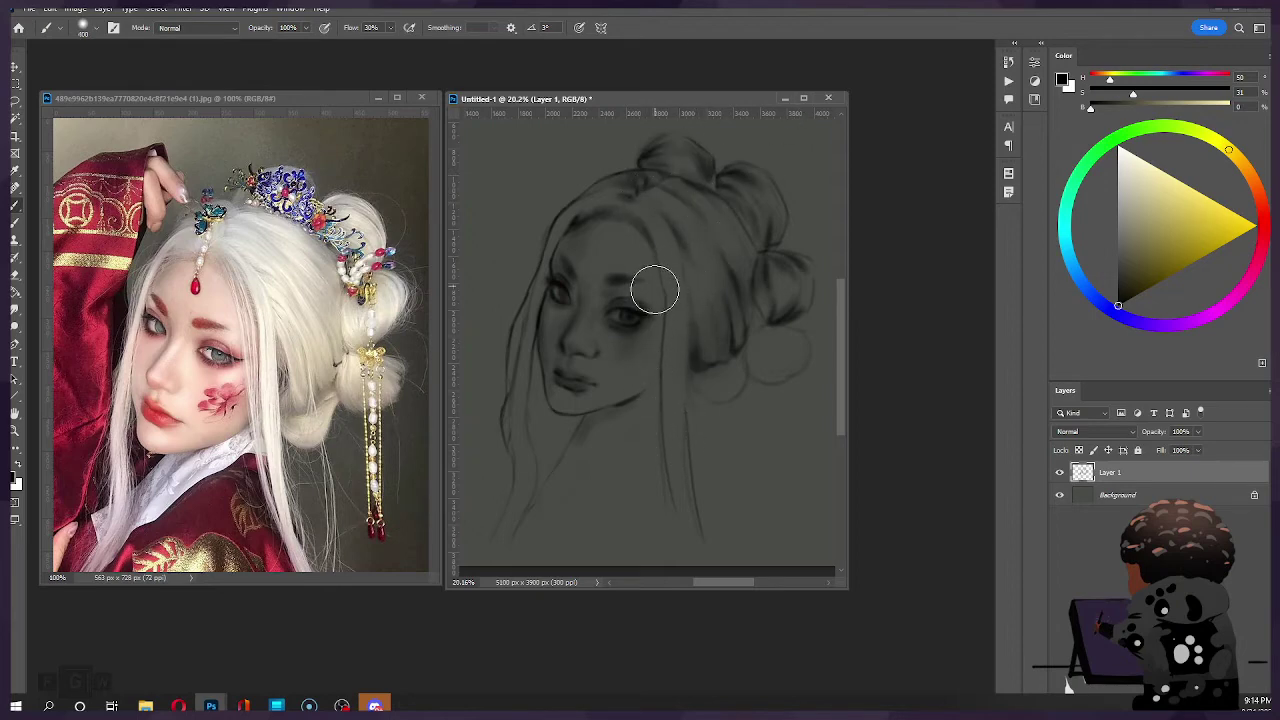
Step: Redraw the face-side edge of the front lock with a small brush and clean up the line with the eraser
key("bracketleft")
key("bracketleft")
key("bracketleft")
key("bracketleft")
key("bracketleft")
key("bracketleft")
key("bracketleft")
key("bracketleft")
left_click_drag(649, 230, 665, 410)
key("ctrl+z")
key("e")
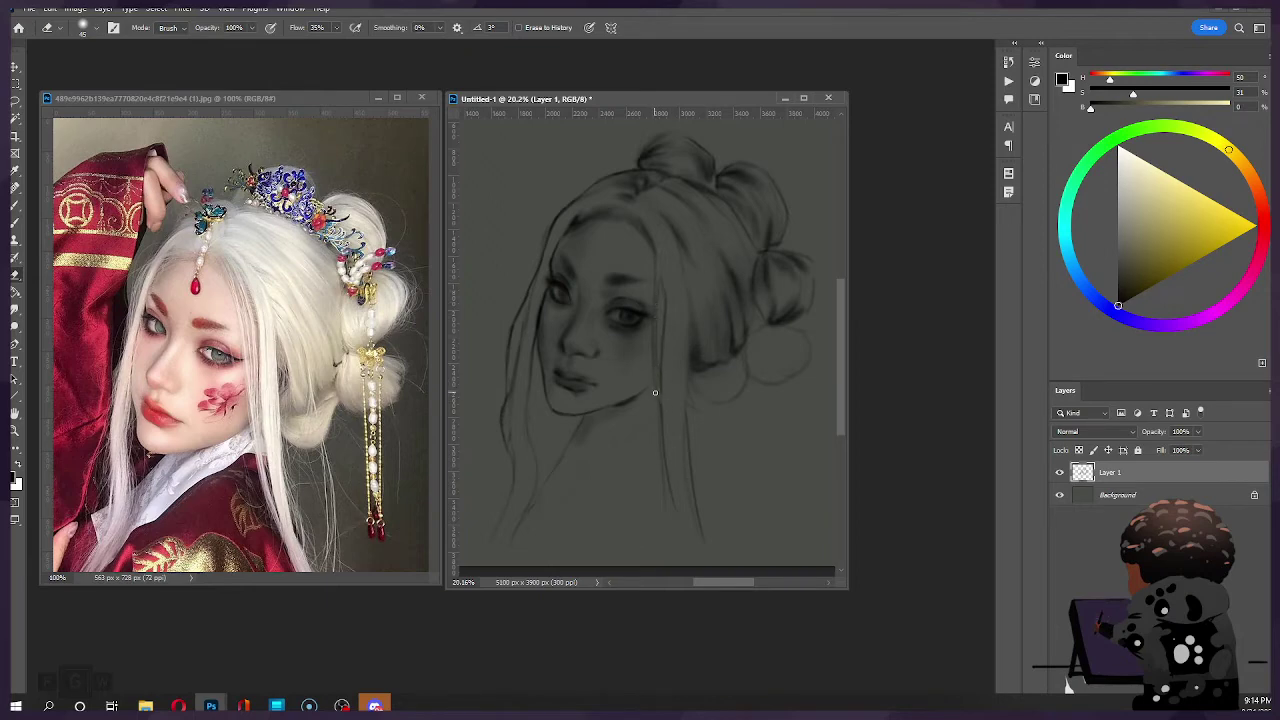
key("b")
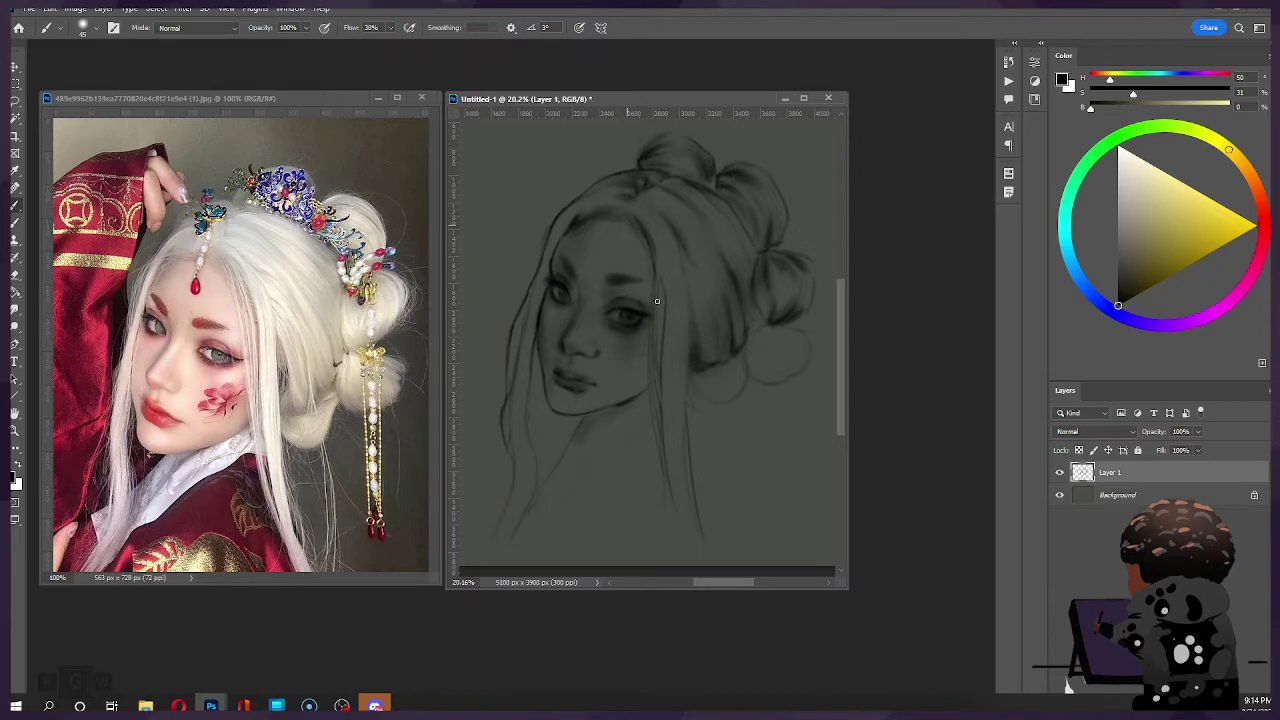
Step: Try shading the lowest bun with brush strokes of varied width
mouse_move(726, 358)
left_mouse_down()
mouse_move(798, 337)
mouse_move(746, 354)
mouse_move(777, 335)
mouse_move(723, 383)
mouse_move(764, 377)
mouse_move(763, 346)
mouse_move(761, 375)
mouse_move(764, 357)
mouse_move(711, 350)
left_mouse_up()
key("bracketleft")
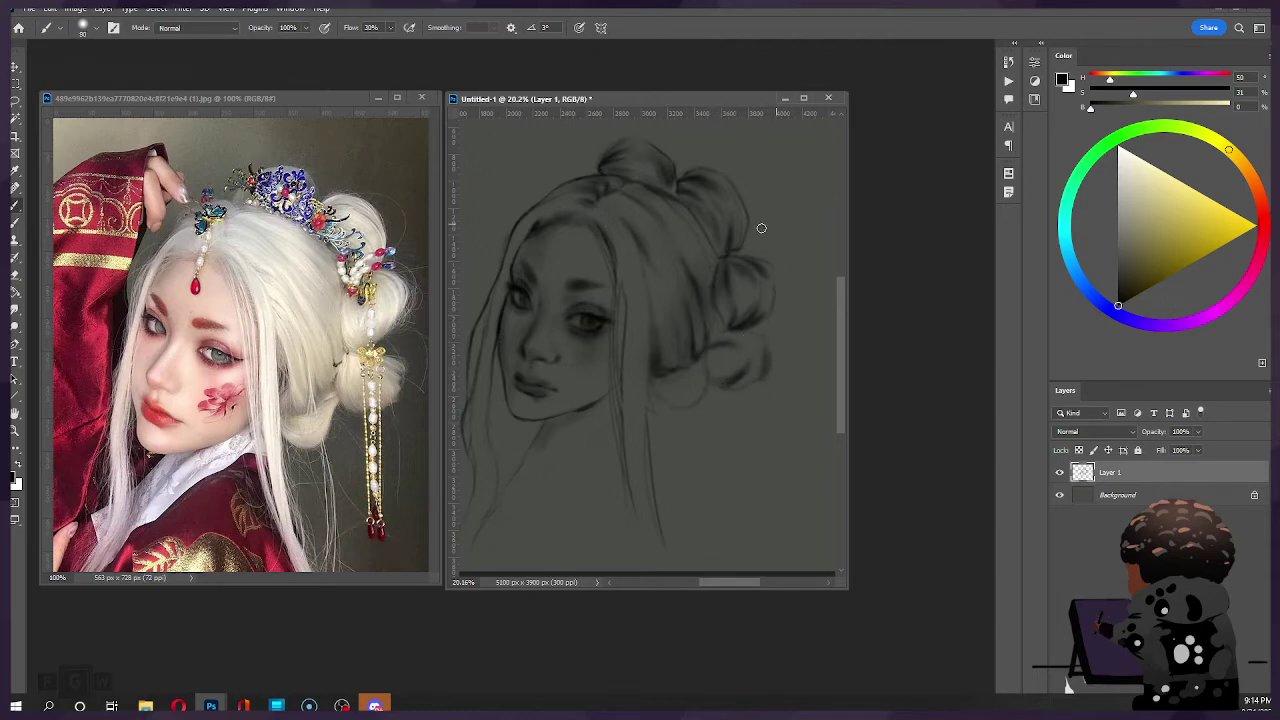
key("bracketright")
key("bracketright")
key("bracketright")
key("bracketright")
key("bracketright")
key("bracketright")
key("bracketright")
key("bracketright")
key("bracketright")
key("bracketright")
mouse_move(722, 337)
left_mouse_down()
mouse_move(737, 378)
mouse_move(790, 301)
mouse_move(765, 351)
mouse_move(727, 344)
mouse_move(703, 357)
mouse_move(760, 362)
mouse_move(715, 364)
mouse_move(785, 343)
mouse_move(736, 369)
mouse_move(721, 354)
mouse_move(771, 358)
mouse_move(705, 358)
mouse_move(737, 347)
left_mouse_up()
key("ctrl+z")
key("ctrl+z")
key("ctrl+z")
key("ctrl+z")
key("ctrl+z")
key("ctrl+z")
key("ctrl+z")
key("ctrl+z")
Step: Add soft, wide shading over the lowest bun
key("]")
key("]")
key("]")
key("]")
left_click_drag(717, 360, 756, 382)
key("[")
key("[")
key("]")
key("]")
key("]")
key("]")
left_click_drag(746, 350, 724, 386)
Step: Darken the fold beside the lowest bun and shade the hair roll beneath the back hair
key("bracketleft")
key("bracketleft")
key("bracketleft")
key("bracketleft")
key("bracketleft")
key("bracketleft")
key("bracketleft")
key("bracketleft")
key("bracketright")
key("bracketright")
key("bracketright")
key("bracketright")
left_click_drag(719, 330, 714, 340)
key("bracketleft")
key("bracketleft")
key("bracketright")
key("bracketright")
key("bracketright")
key("bracketleft")
key("bracketleft")
key("bracketleft")
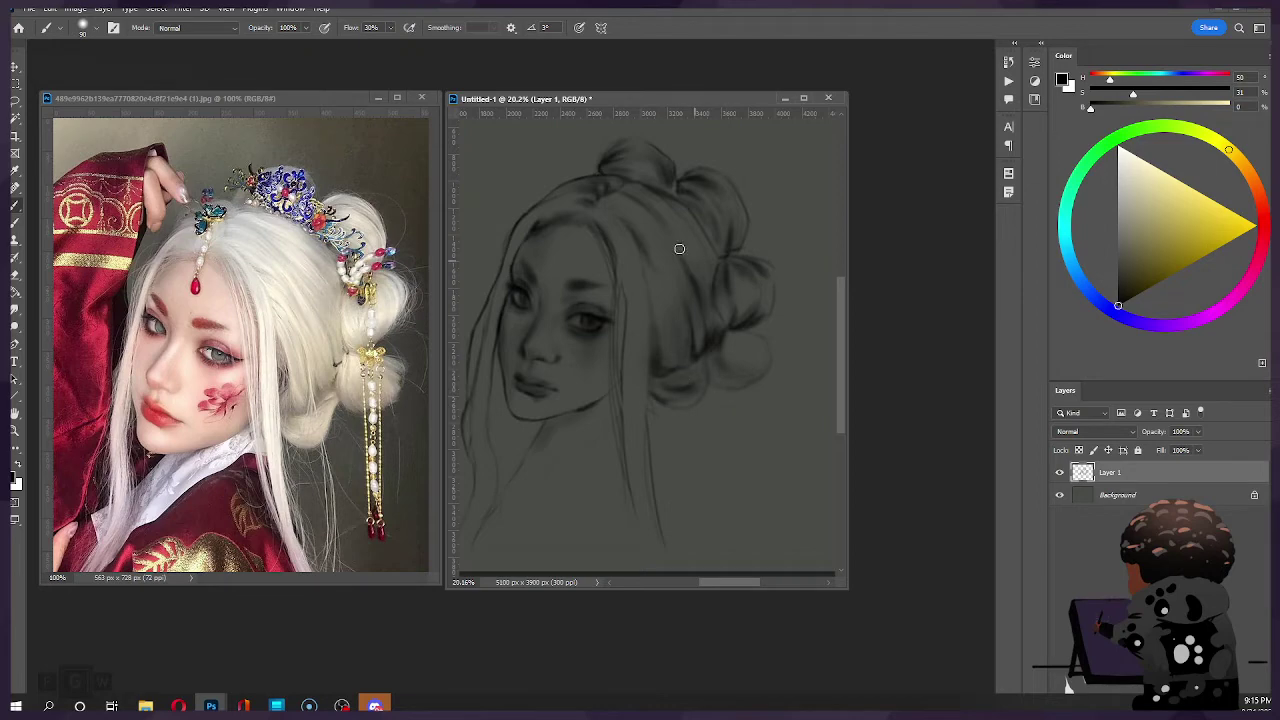
Step: Strengthen the long lock's rear edge below the hair roll and clean it with a 100 px eraser
key("bracketright")
key("bracketright")
key("bracketright")
key("bracketright")
mouse_move(654, 383)
left_mouse_down()
mouse_move(709, 360)
mouse_move(672, 334)
mouse_move(643, 379)
mouse_move(646, 348)
mouse_move(643, 425)
left_mouse_up()
key("e")
key("bracketright")
key("bracketright")
left_click_drag(647, 351, 655, 475)
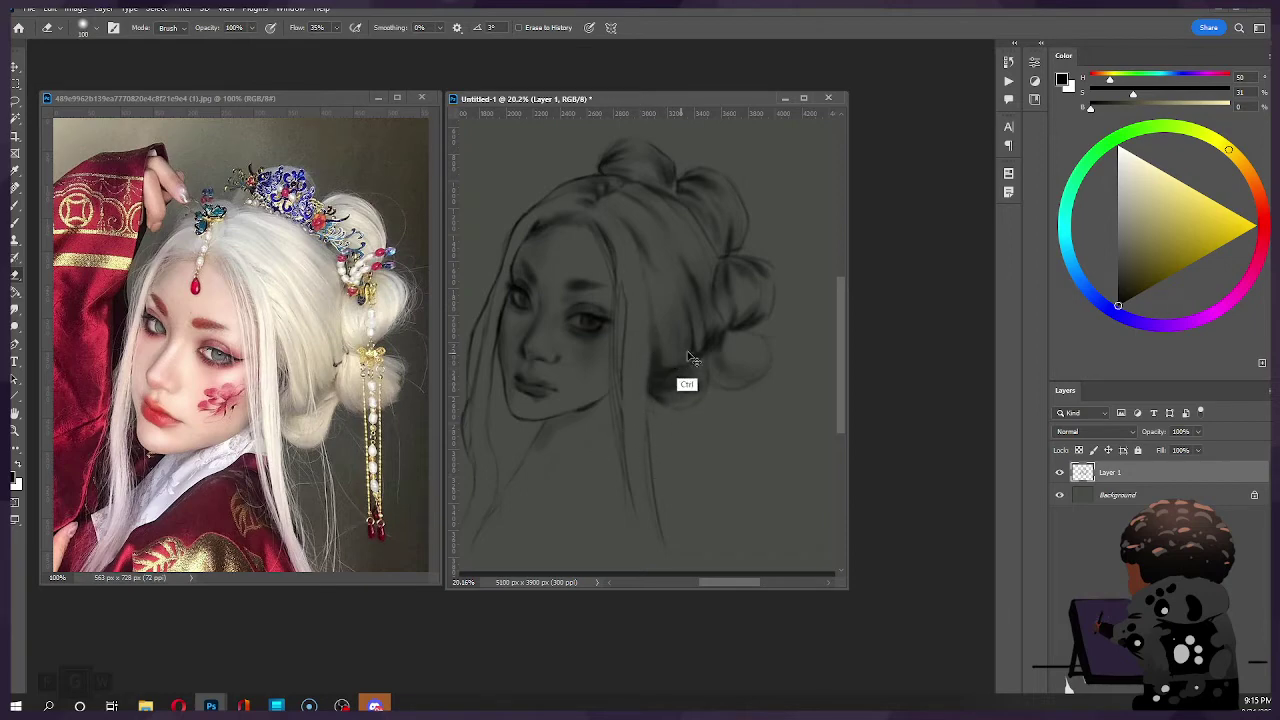
key("b")
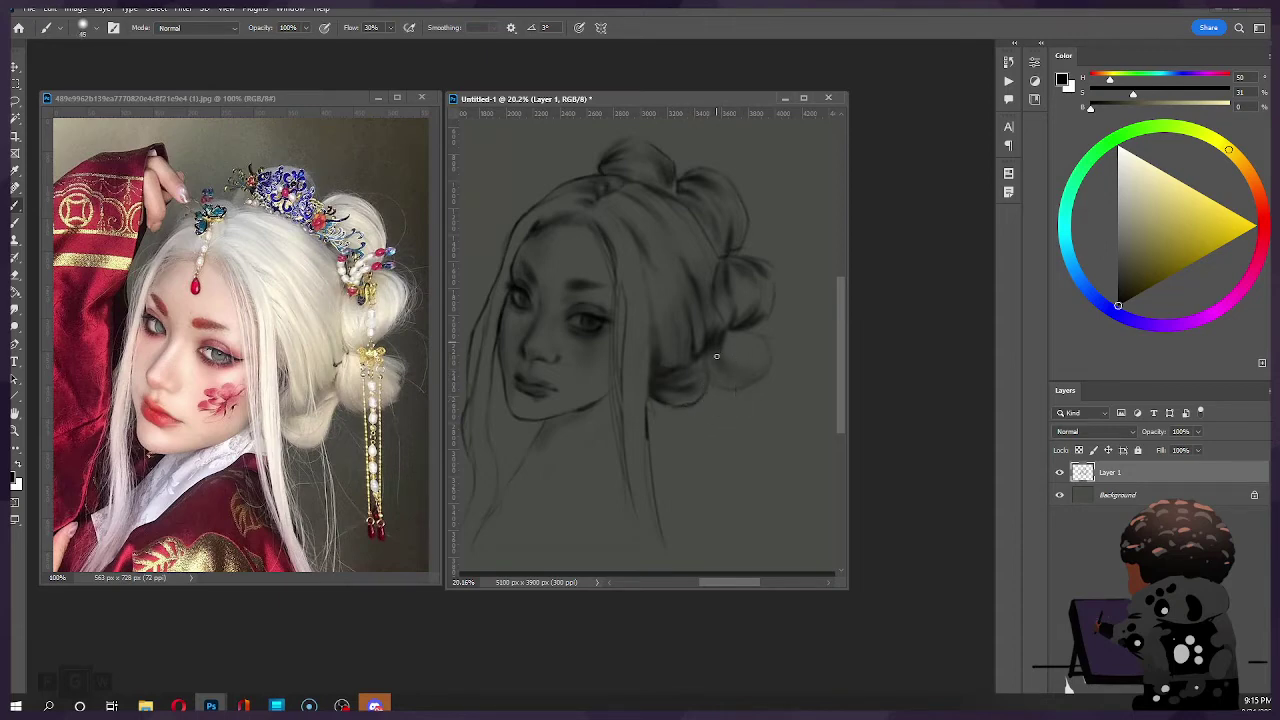
Step: Deepen the shading across the upper part of the lowest bun
key("bracketright")
key("bracketright")
key("bracketright")
key("bracketright")
key("bracketleft")
key("bracketleft")
key("bracketleft")
mouse_move(717, 347)
left_mouse_down()
mouse_move(720, 388)
mouse_move(754, 382)
mouse_move(731, 374)
mouse_move(766, 371)
mouse_move(768, 349)
mouse_move(762, 372)
mouse_move(746, 363)
mouse_move(771, 353)
mouse_move(717, 372)
mouse_move(775, 348)
left_mouse_up()
Step: Darken the crease between the lowest bun and the adjoining hair roll, undoing the last stroke
key("bracketleft")
key("bracketleft")
key("bracketright")
key("bracketright")
key("bracketright")
left_click_drag(709, 346, 702, 393)
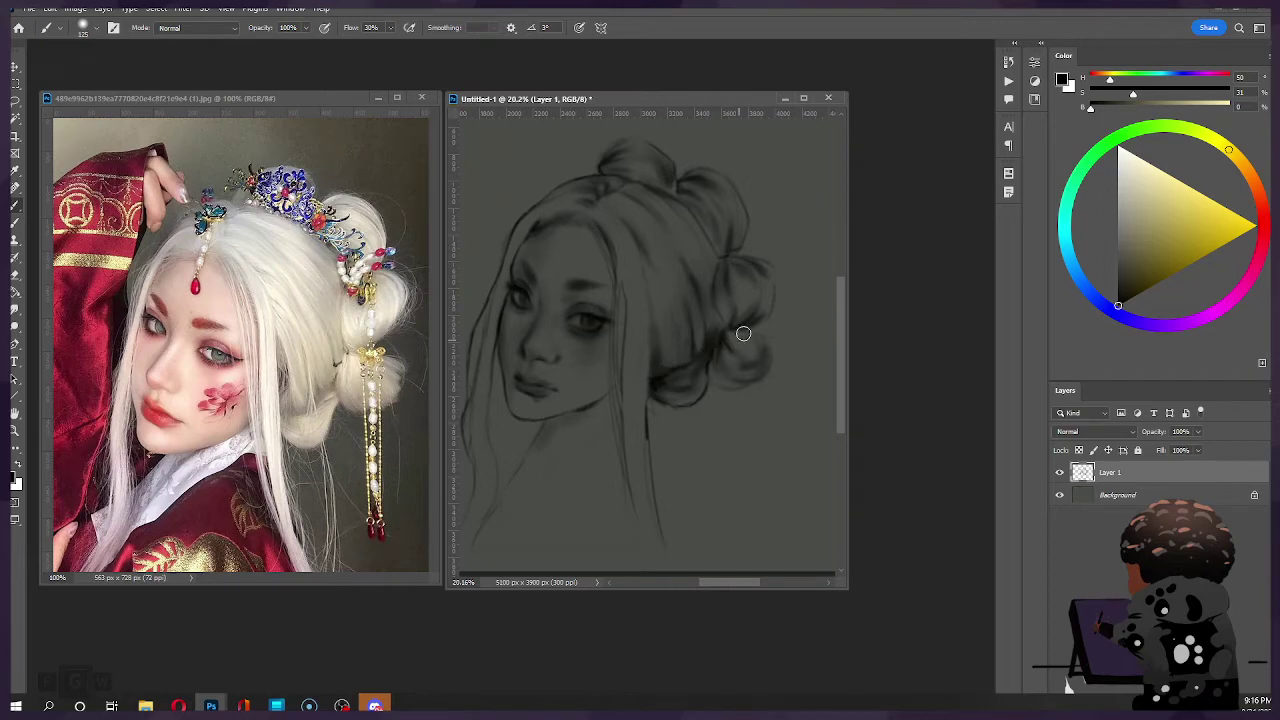
key("ctrl+z")
Step: Outline the back hair buns with crisp lines using a 30 px brush
key("bracketright")
key("bracketright")
key("bracketleft")
key("bracketleft")
key("bracketleft")
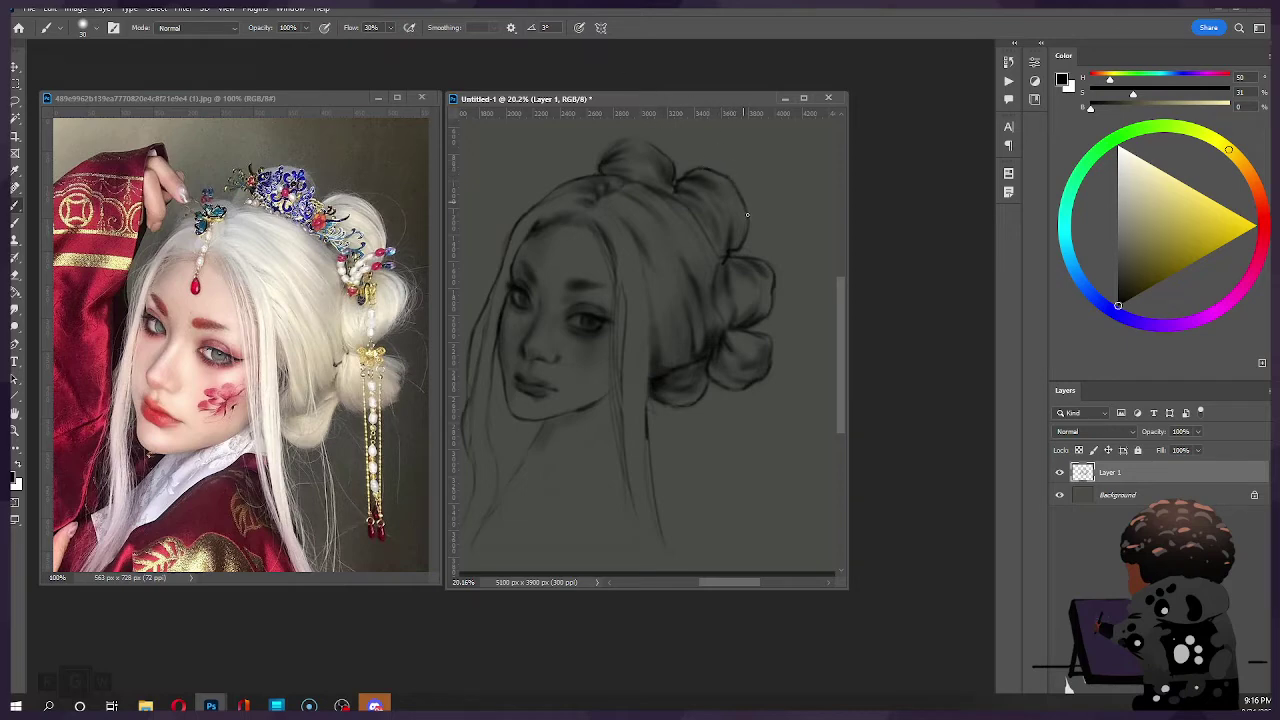
Step: Redraw the edges of the long locks on both sides of the face with a brush of 30 to 35 px
left_click_drag(658, 343, 706, 346)
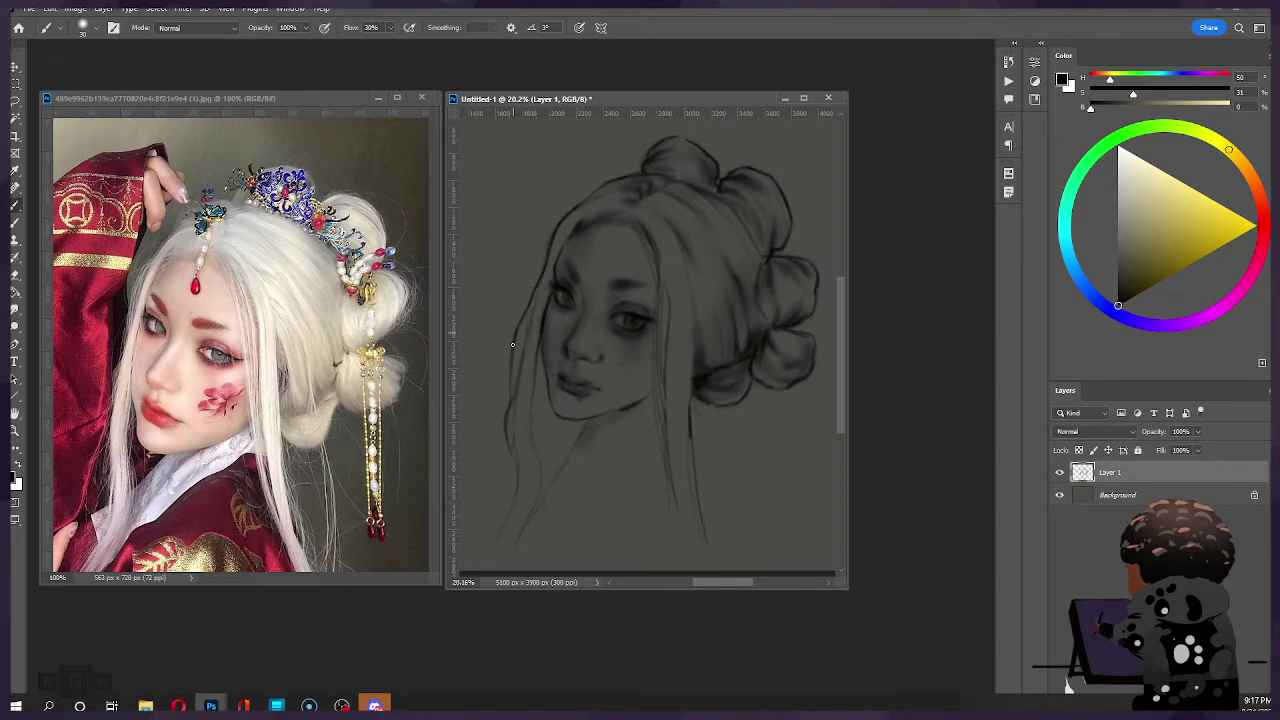
key("e")
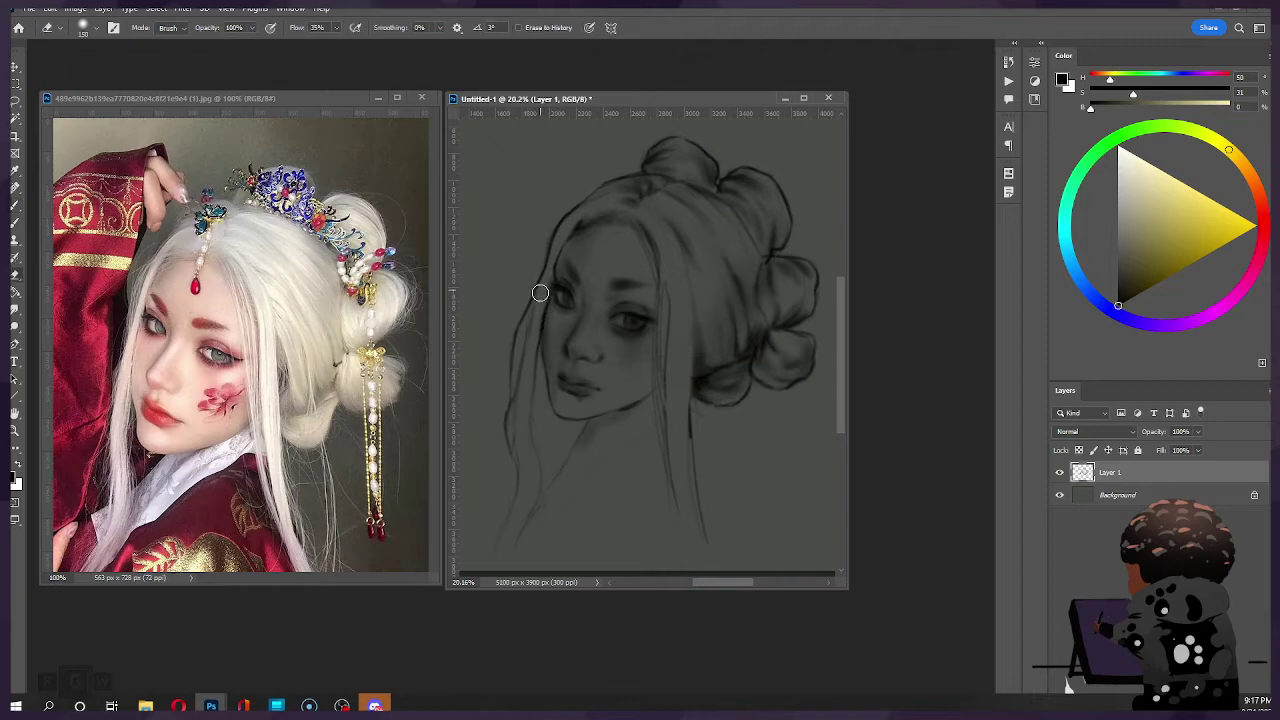
key("b")
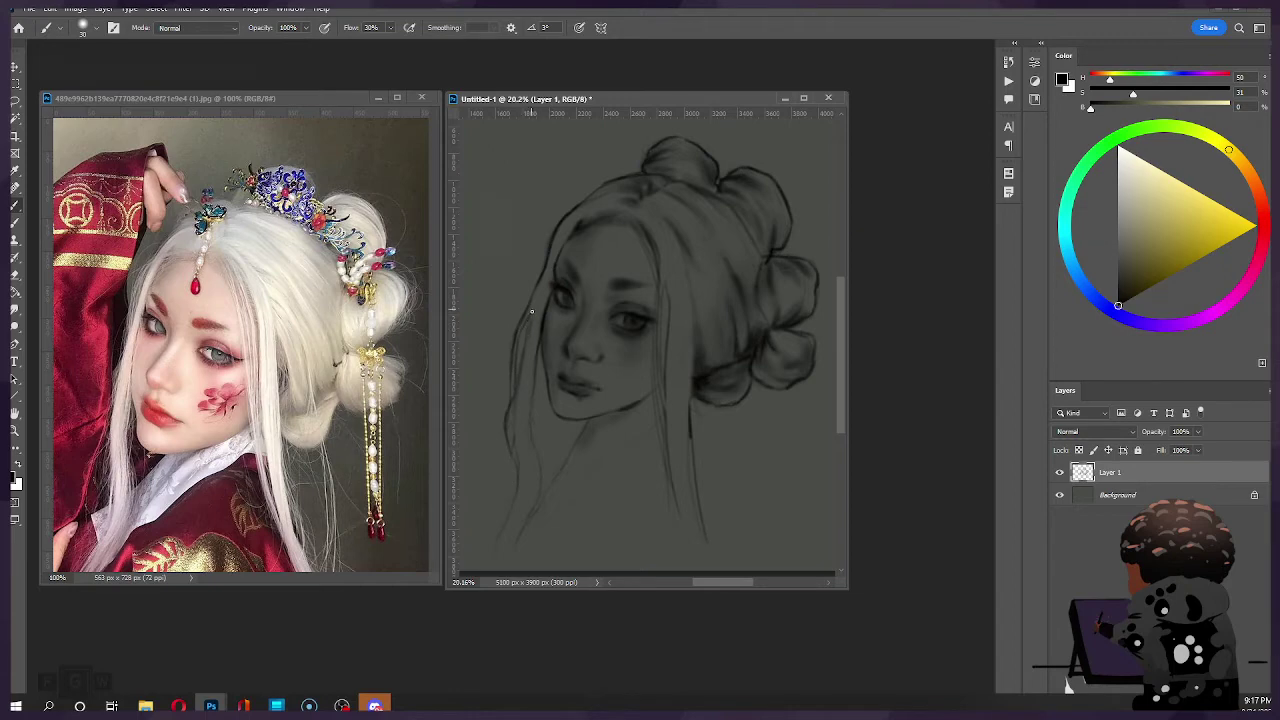
key("ctrl")
left_click_drag(511, 502, 503, 566)
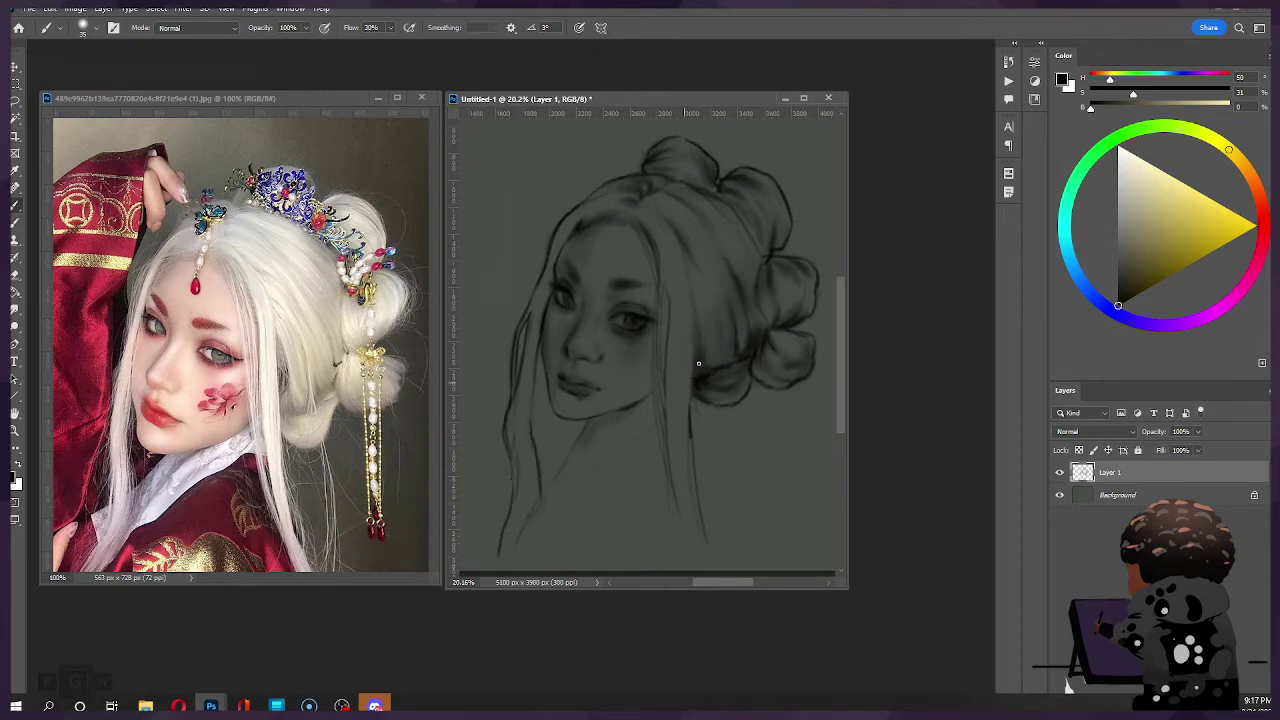
left_click_drag(660, 440, 682, 524)
Step: Try shading the lower length of the lock behind the face with a brush of 400 to 500 px
key("]")
key("]")
key("]")
key("]")
key("]")
key("]")
key("]")
key("]")
key("]")
key("]")
key("]")
key("]")
key("]")
key("]")
left_click_drag(680, 436, 714, 568)
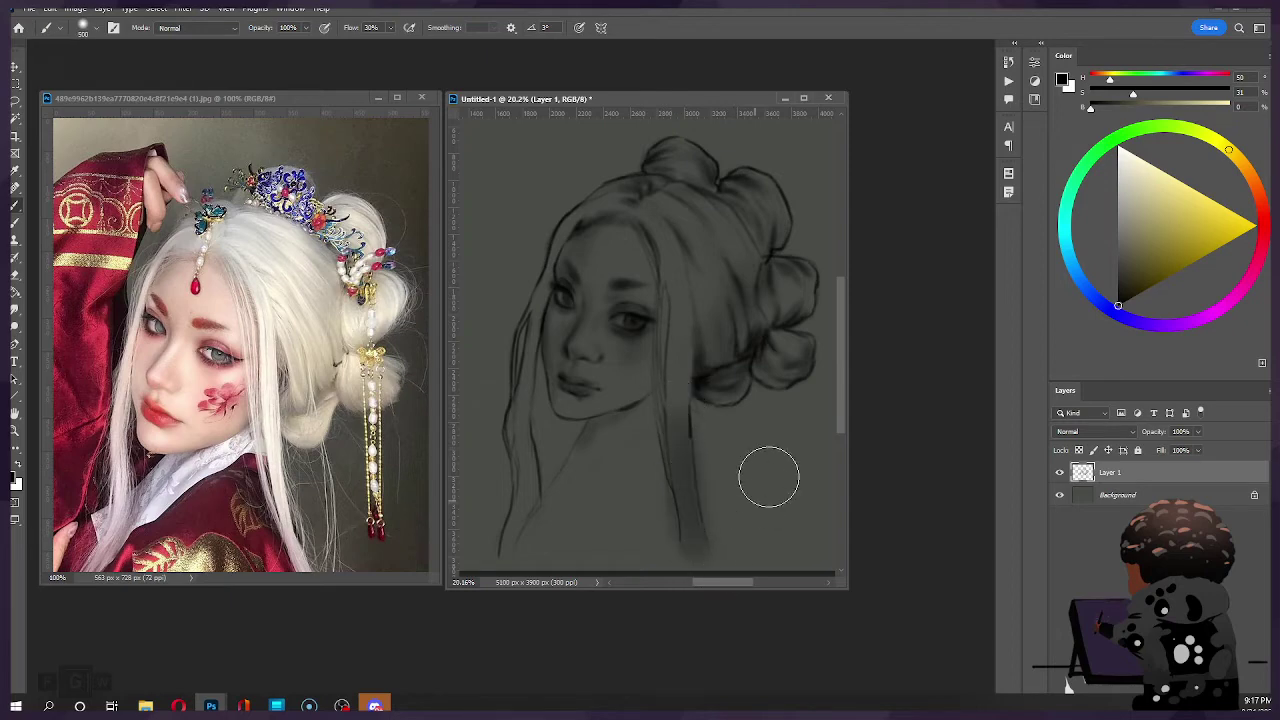
key("ctrl+z")
left_click_drag(694, 497, 698, 539)
key("]")
key("]")
key("ctrl+z")
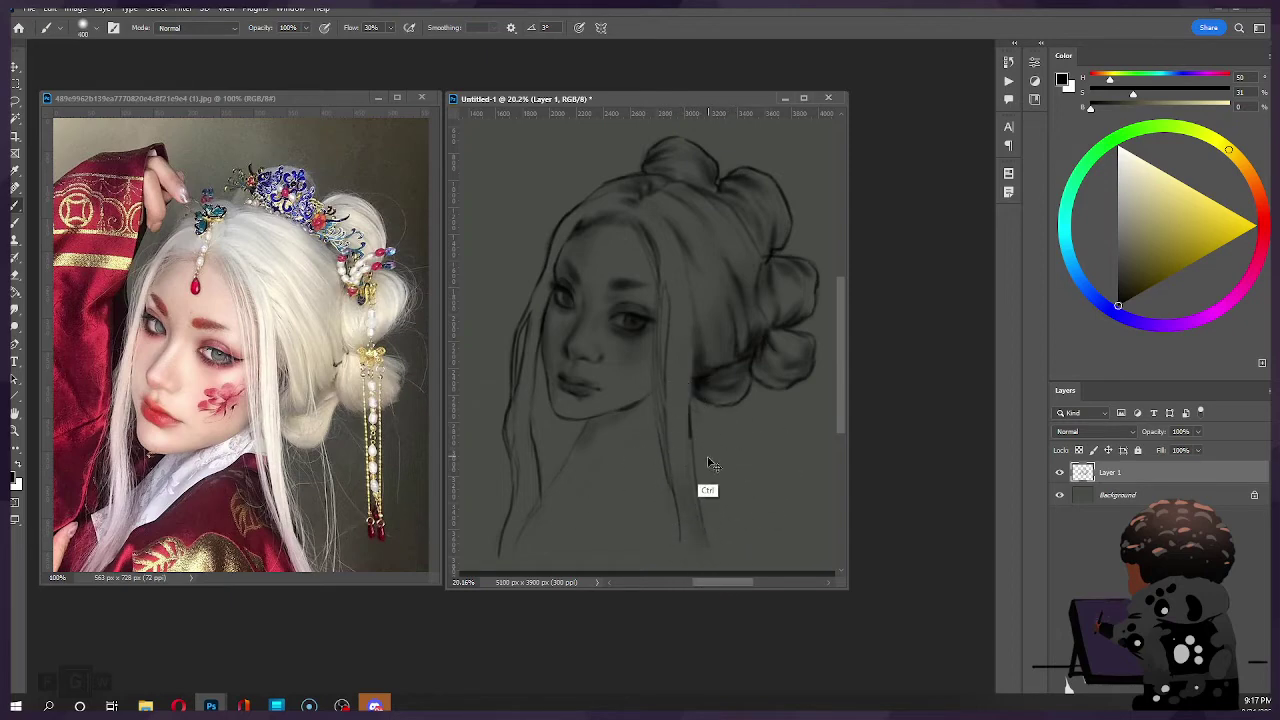
Step: Softly shade the lower ends of the long locks on both sides with brushes of 500 and 300 px
left_click_drag(680, 468, 698, 559)
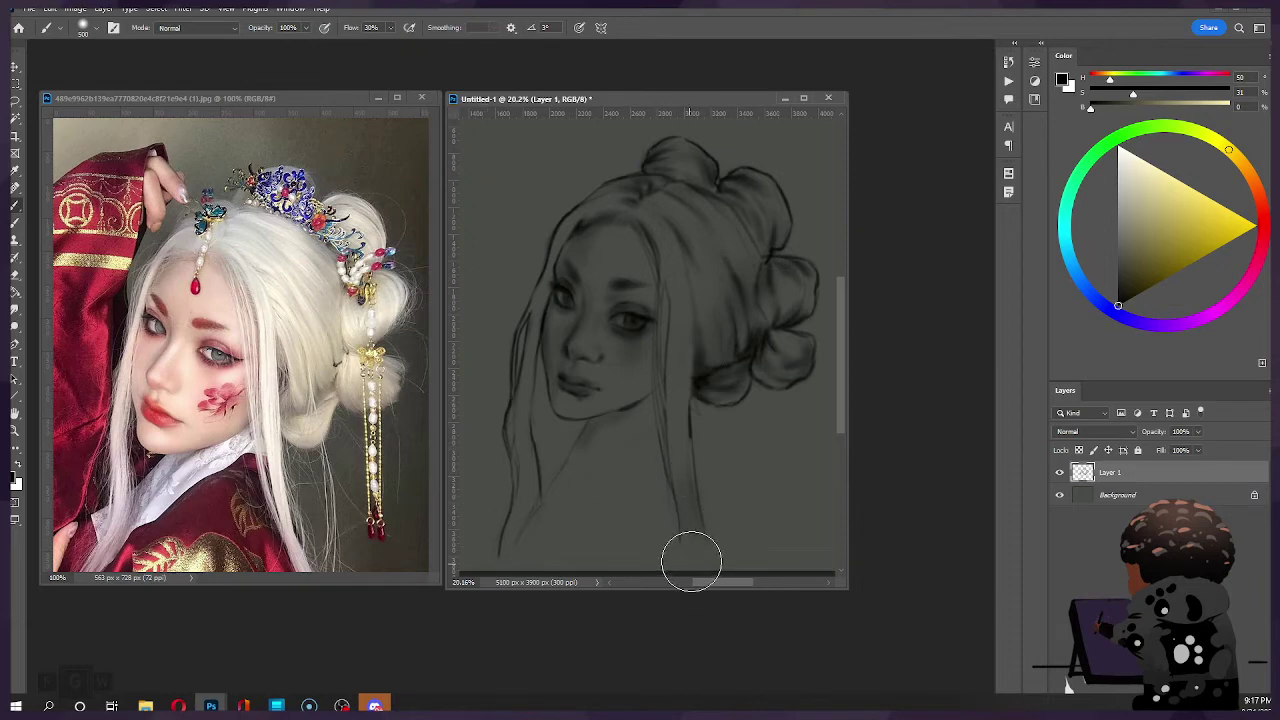
key("bracketleft")
key("bracketleft")
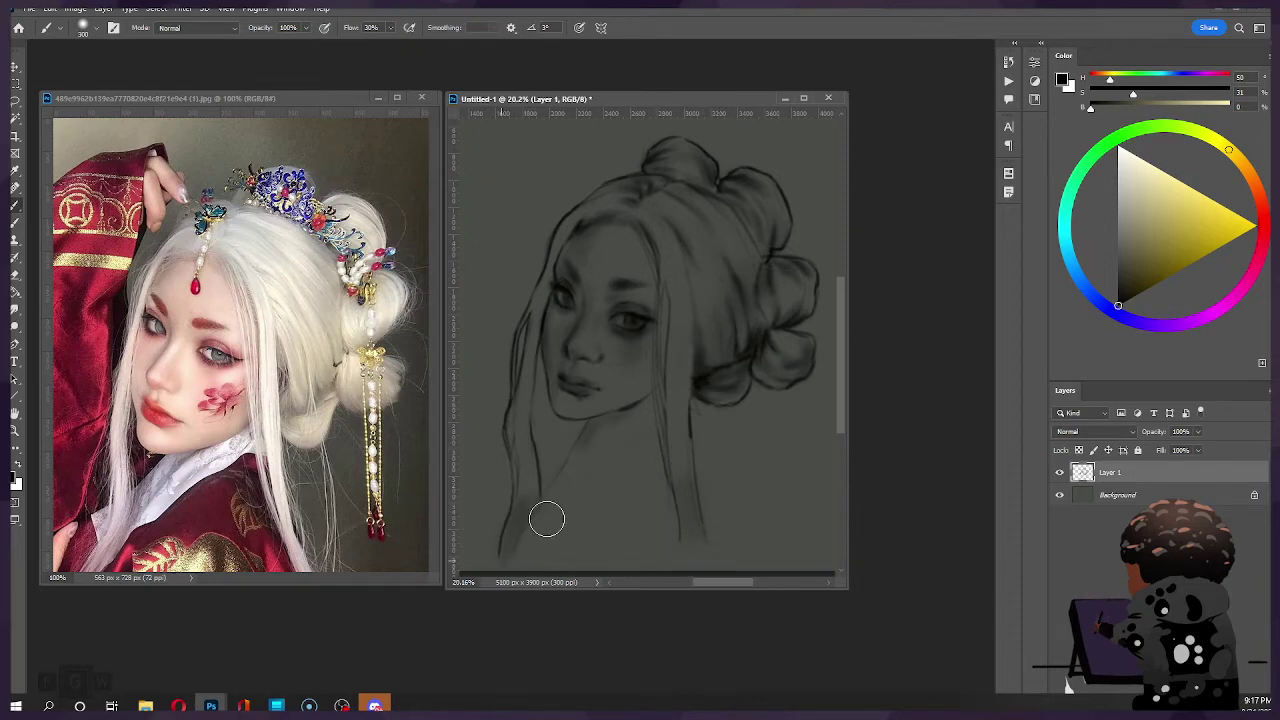
Step: Draw the curved neckline from the front lock down toward the far lock with a 30 px brush
key("bracketleft")
key("bracketleft")
key("bracketleft")
key("bracketleft")
key("bracketleft")
key("bracketleft")
key("bracketleft")
key("bracketleft")
key("bracketleft")
key("bracketleft")
key("bracketleft")
left_click_drag(653, 428, 571, 511)
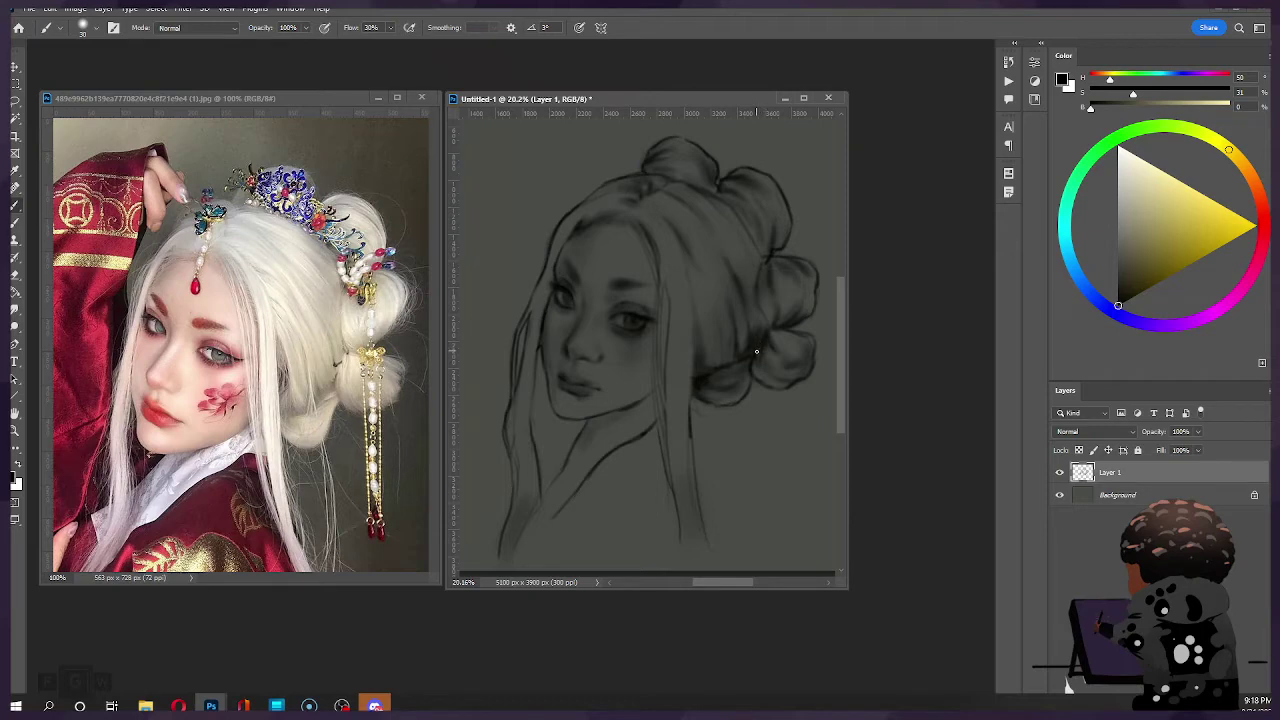
Step: Flip the canvas horizontally back and forth to check the portrait's proportions, leaving it mirrored
key("z")
left_click(705, 340, "alt")
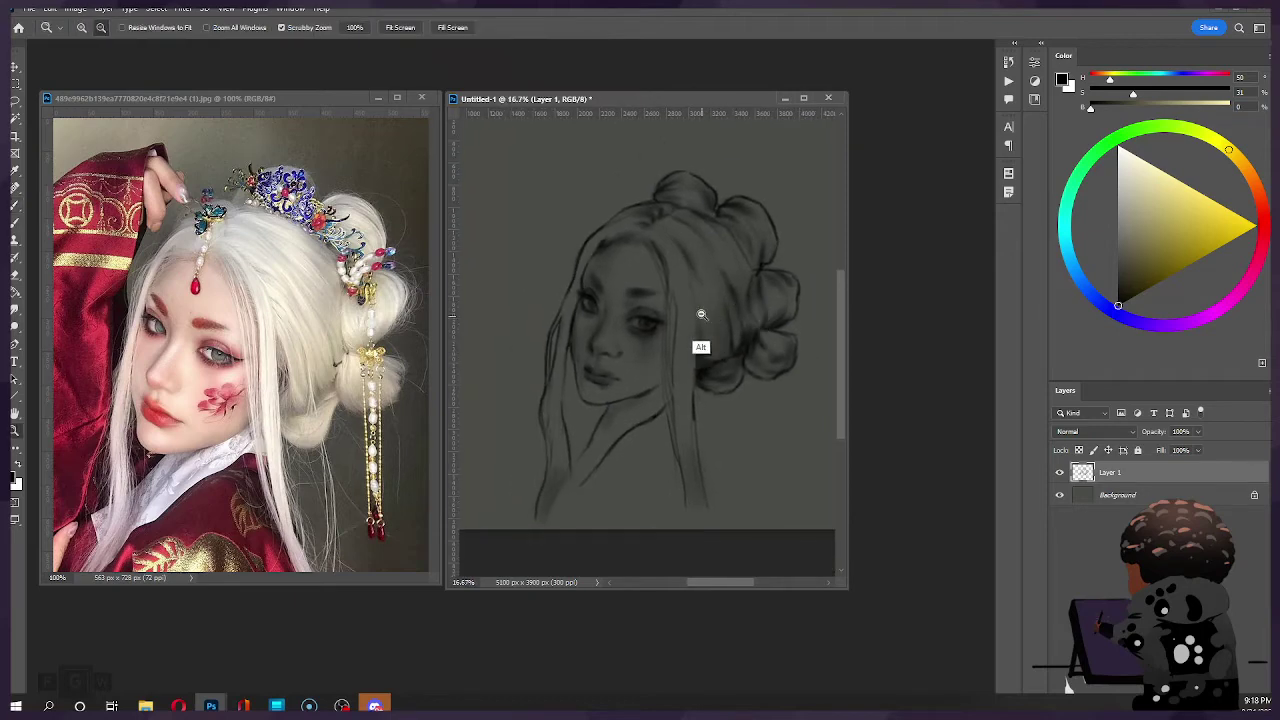
left_click(701, 314, "alt")
key("ctrl+shift+h")
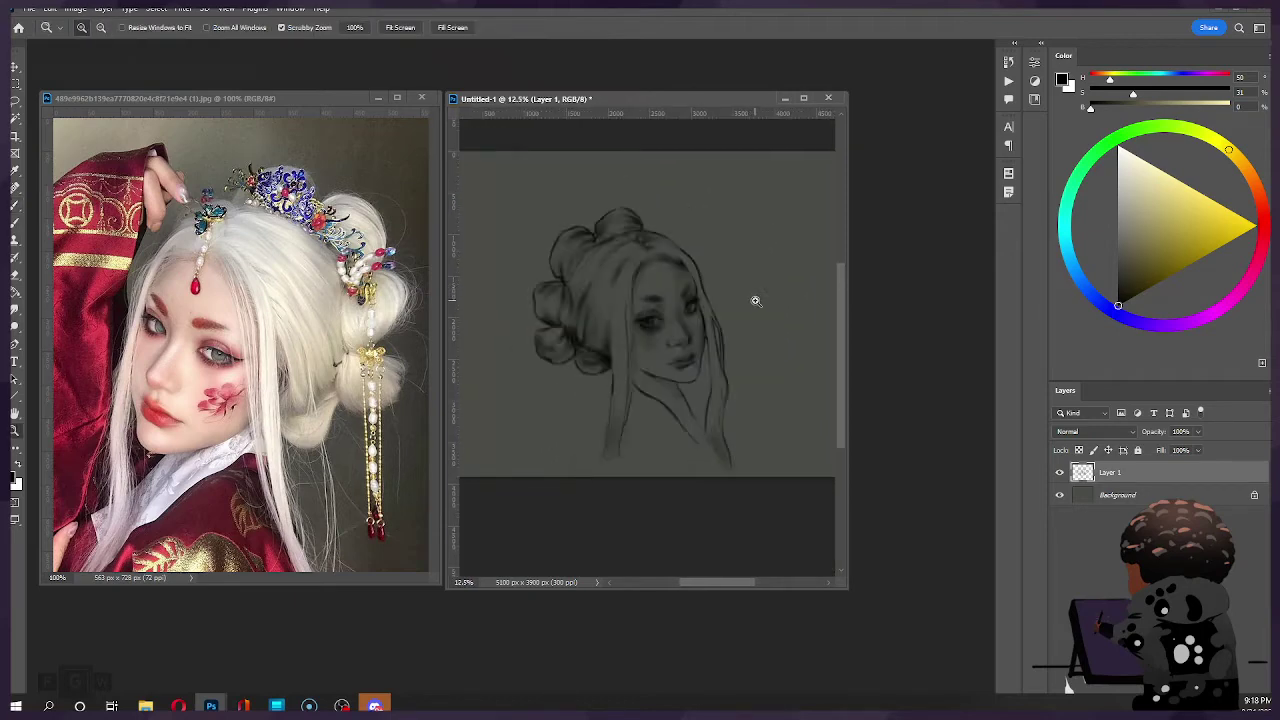
key("ctrl+shift+h")
key("ctrl+shift+h")
key("ctrl+shift+h")
key("ctrl+shift+h")
left_click(691, 305)
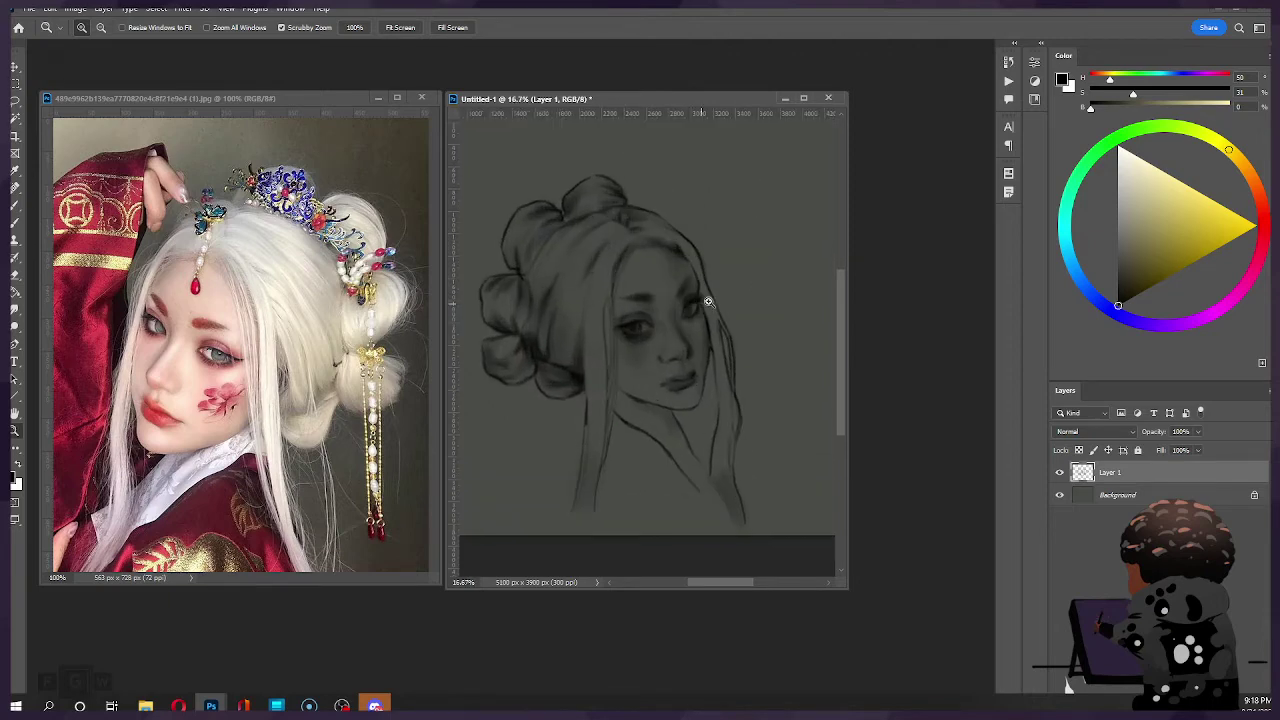
left_click(708, 302)
Step: Enlarge the far eye slightly in Liquify using the Bloat tool with a brush size of about 305
left_click(183, 8)
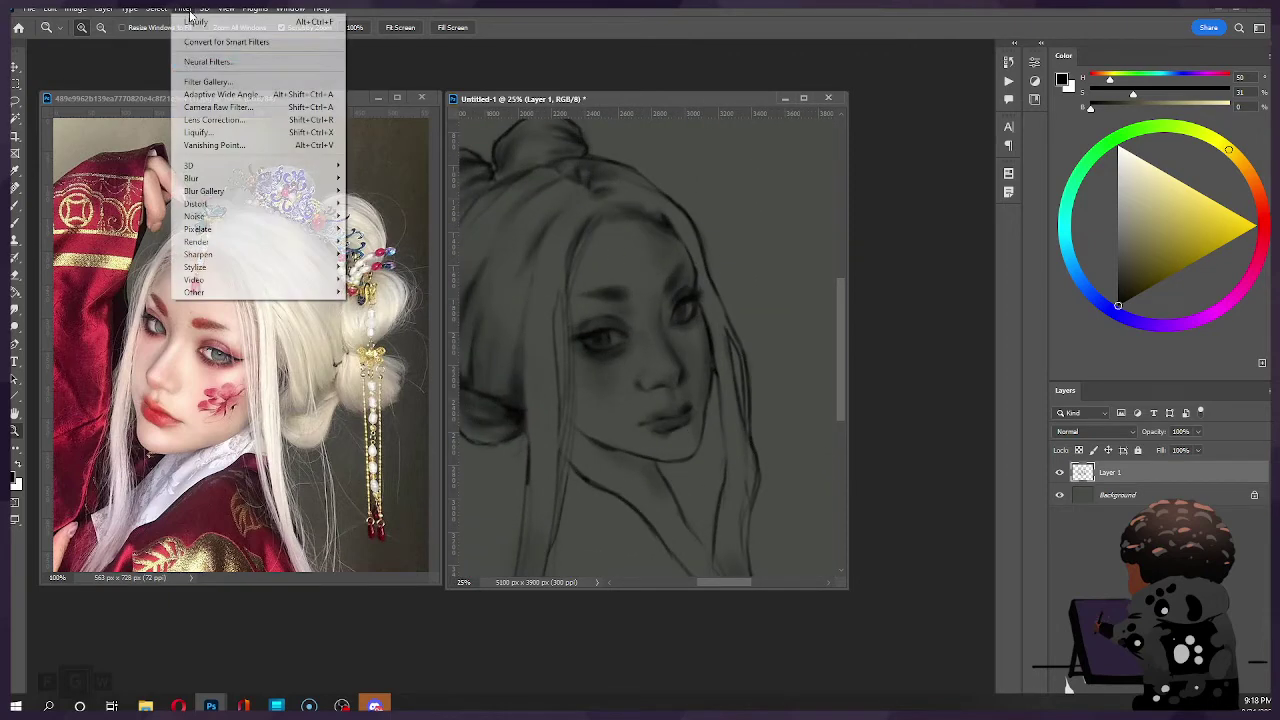
left_click(198, 132)
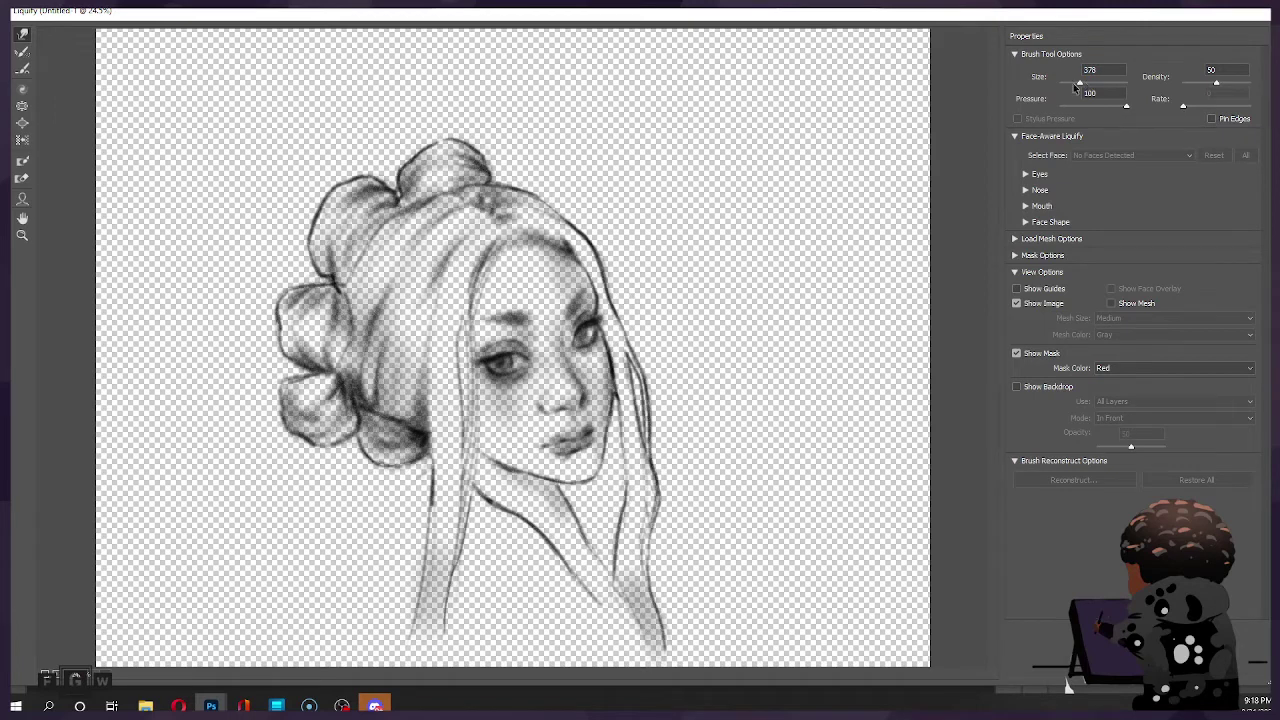
left_click(23, 121)
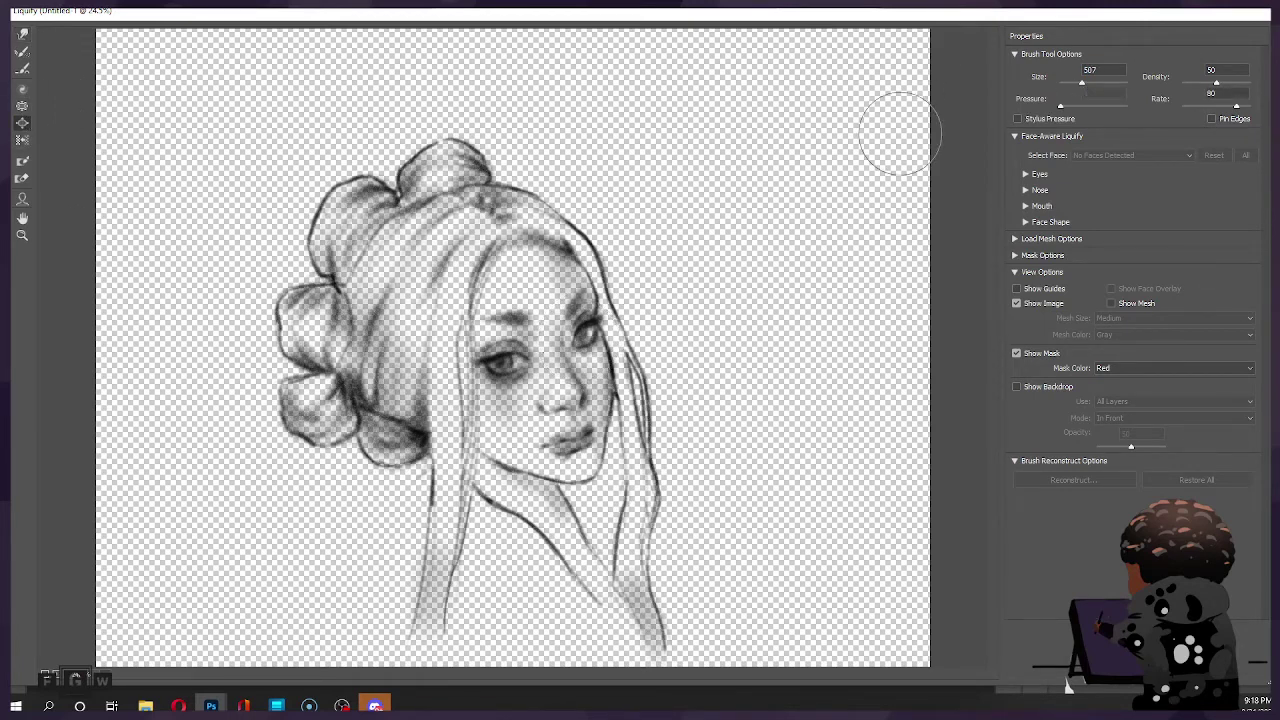
key("bracketleft")
key("bracketleft")
key("bracketleft")
key("bracketleft")
key("bracketleft")
key("bracketleft")
key("bracketleft")
key("bracketleft")
left_click(578, 342)
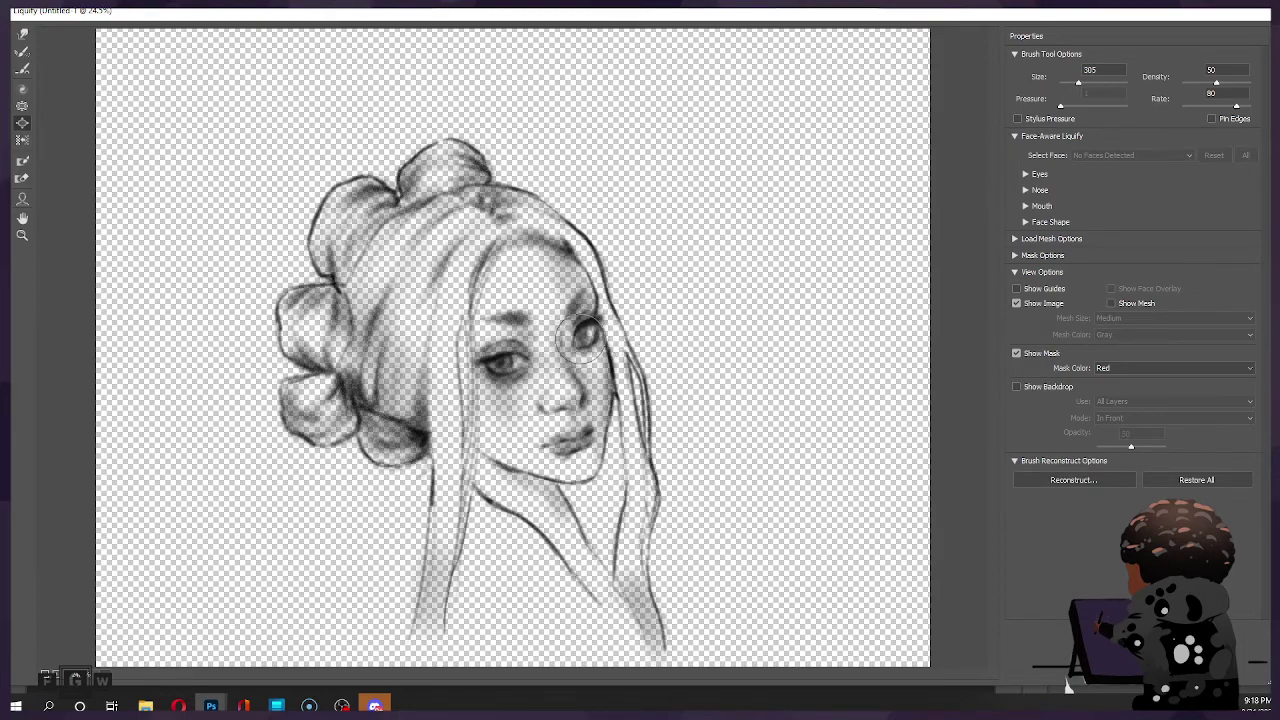
Step: Refine the sketch with Liquify's Forward Warp tool at brush size 166 and apply the changes
left_click(22, 34)
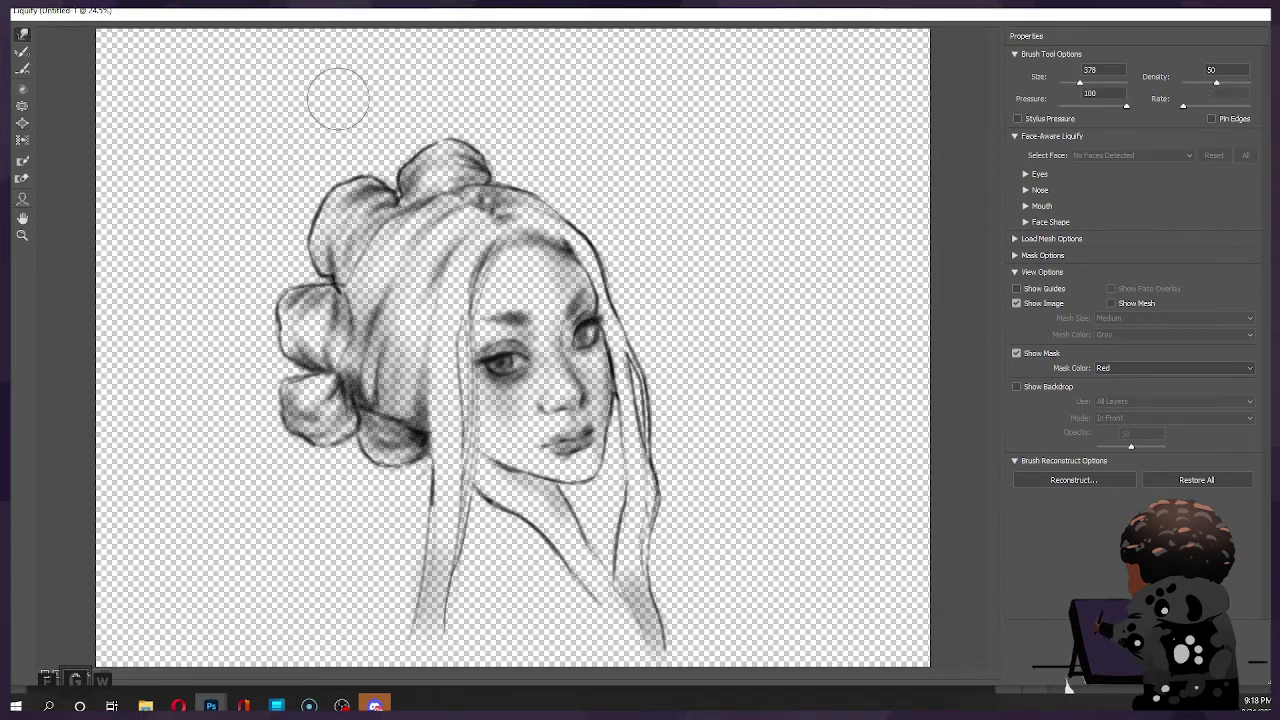
left_click(1075, 82)
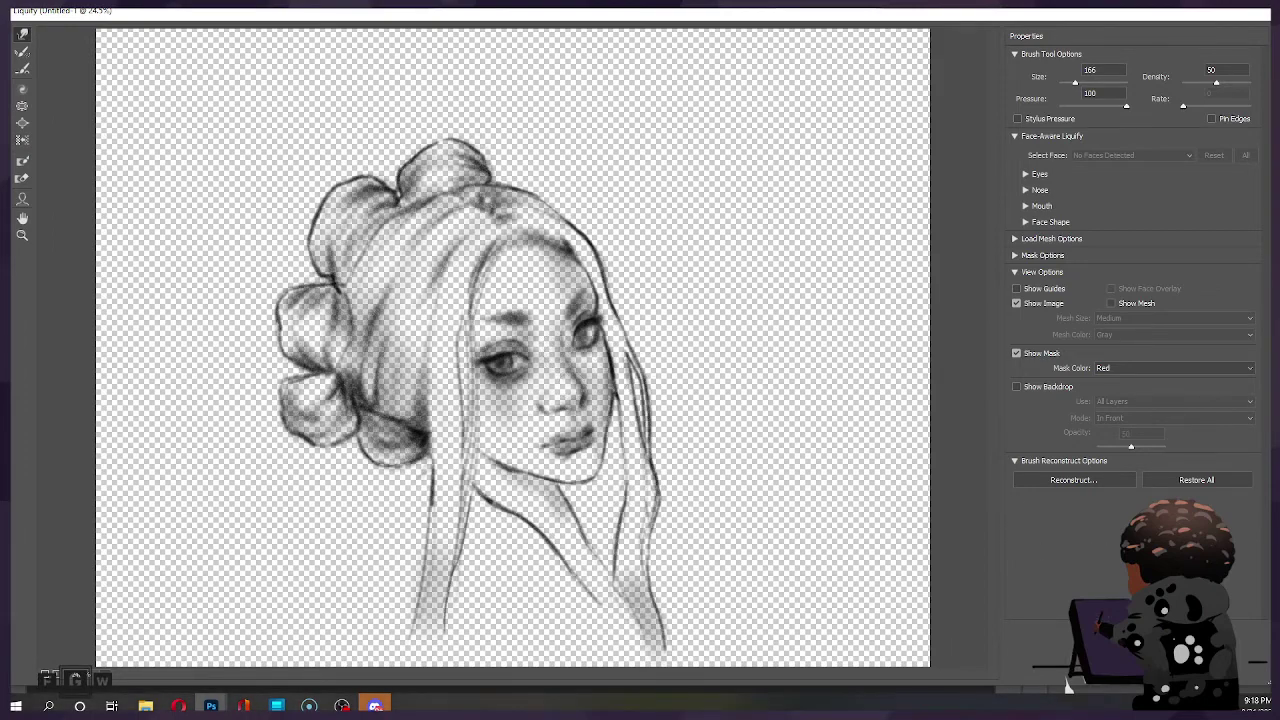
key("Return")
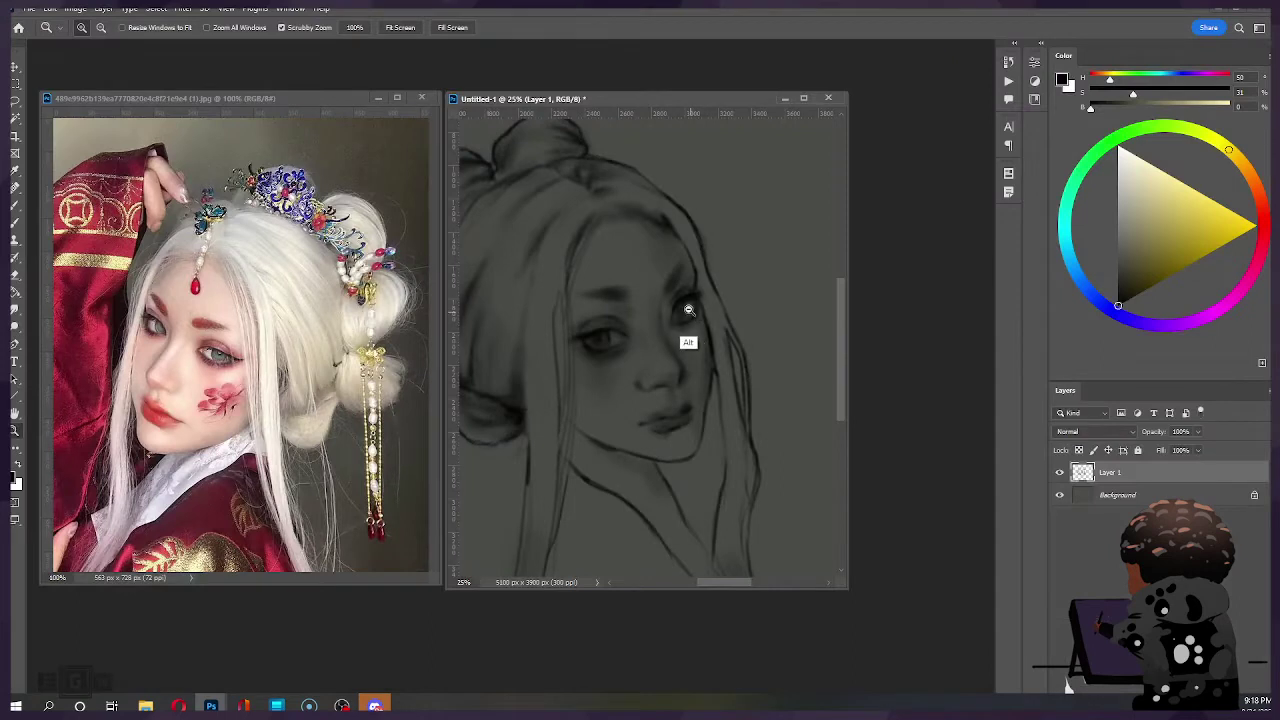
Step: Flip the canvas horizontally back and forth to check the warped face, leaving it facing the same way as the reference
left_click(688, 310, "alt")
left_click(724, 312, "alt")
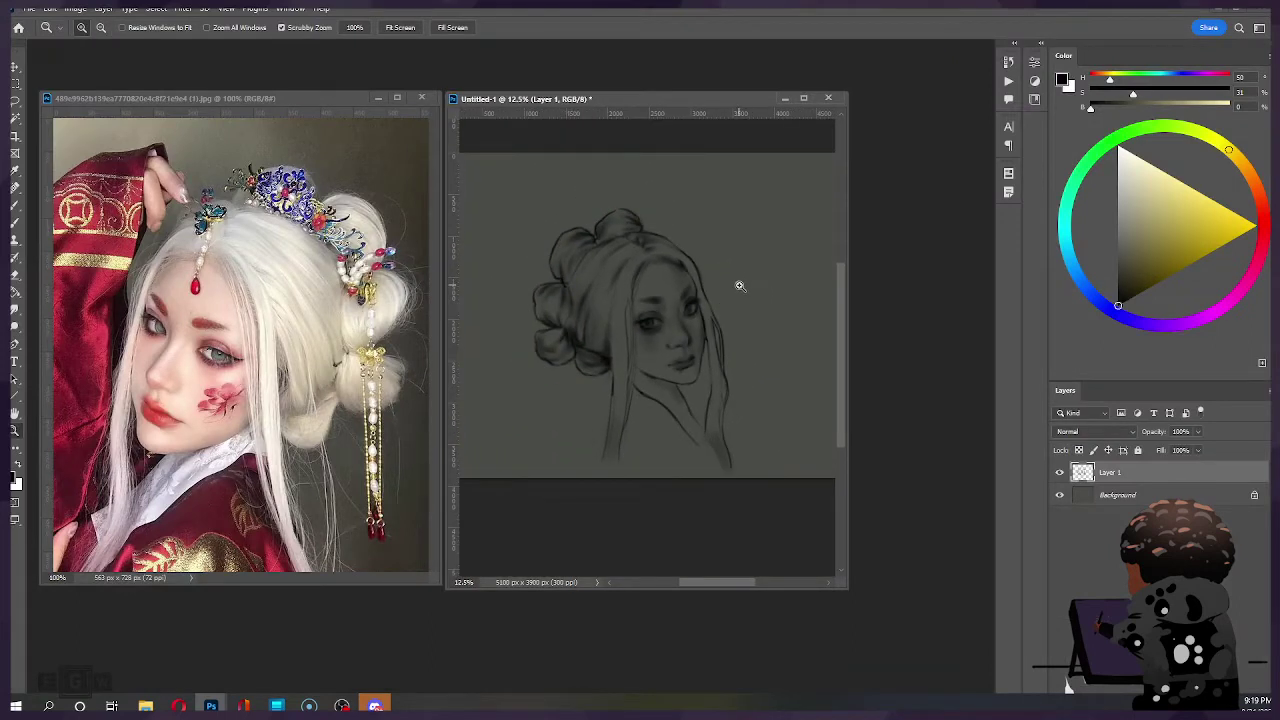
key("ctrl+shift+h")
key("ctrl+shift+h")
key("ctrl+shift+h")
key("ctrl+shift+h")
key("ctrl+shift+h")
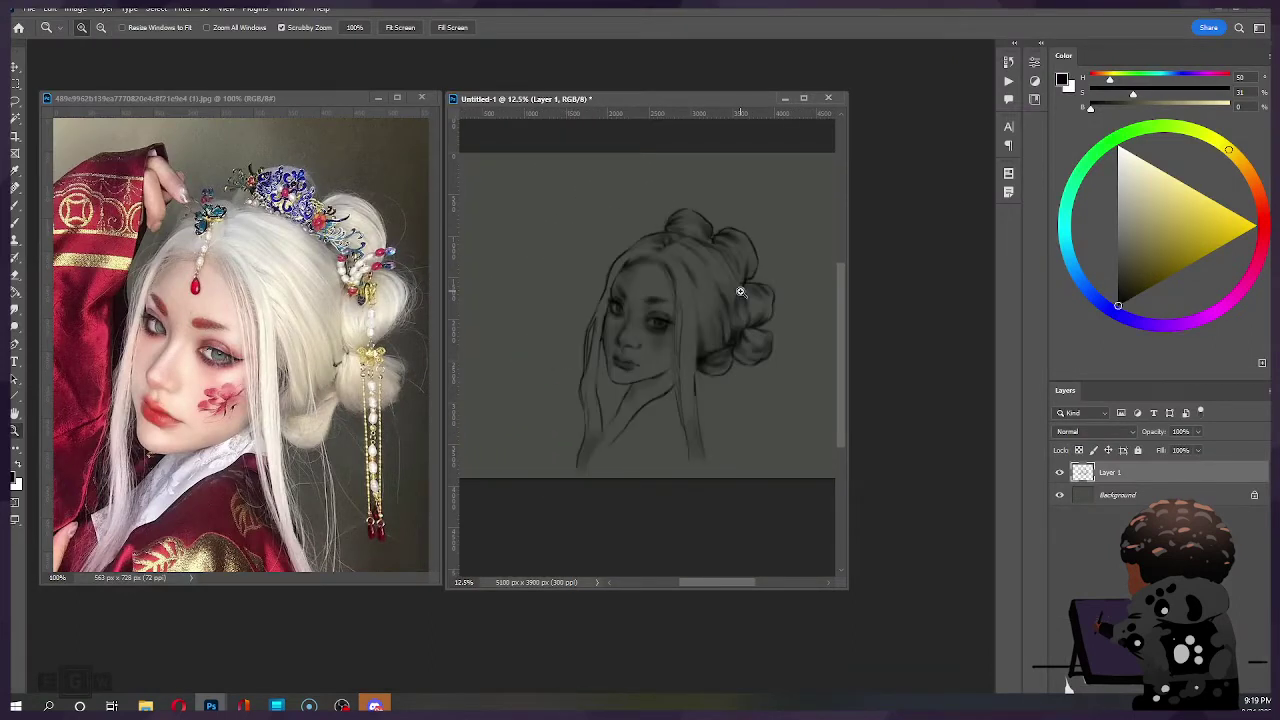
key("h")
key("h")
Step: Reshape the near eye and surrounding face with Liquify's Forward Warp at brush sizes 664 and 784, and apply the changes
left_click(184, 9)
left_click(220, 133)
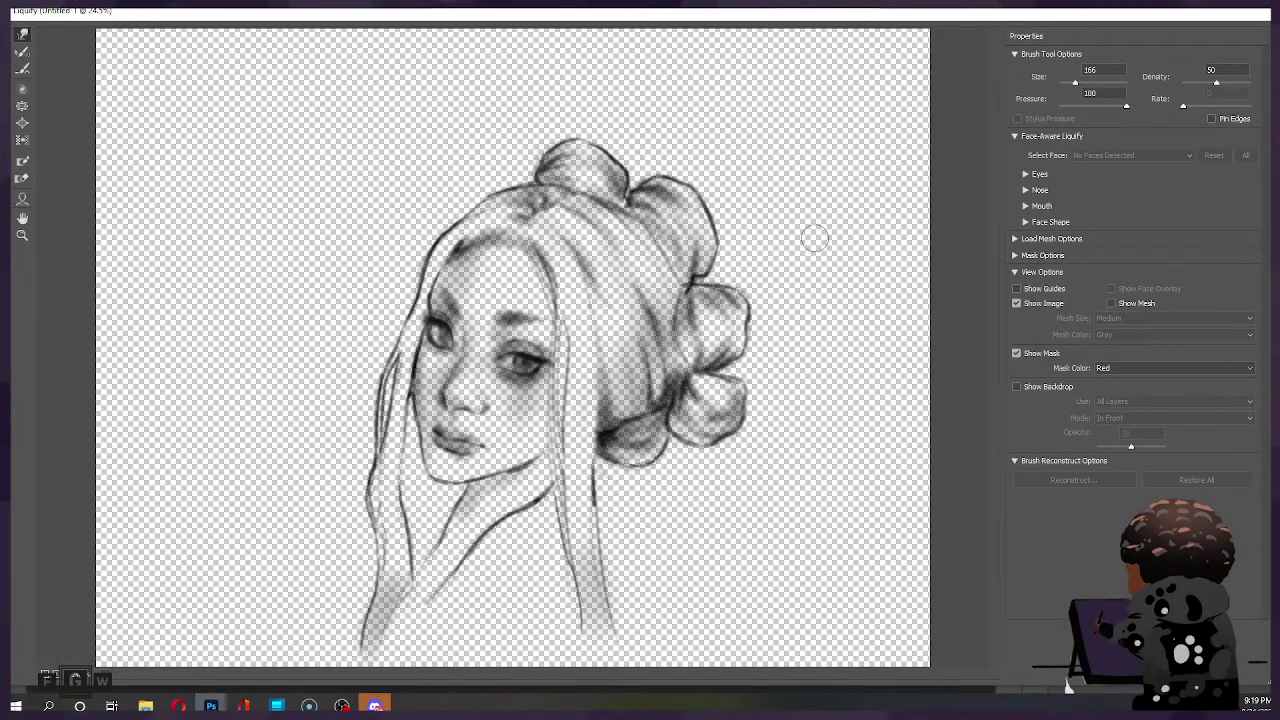
left_click(1091, 82)
left_click_drag(1084, 82, 1080, 83)
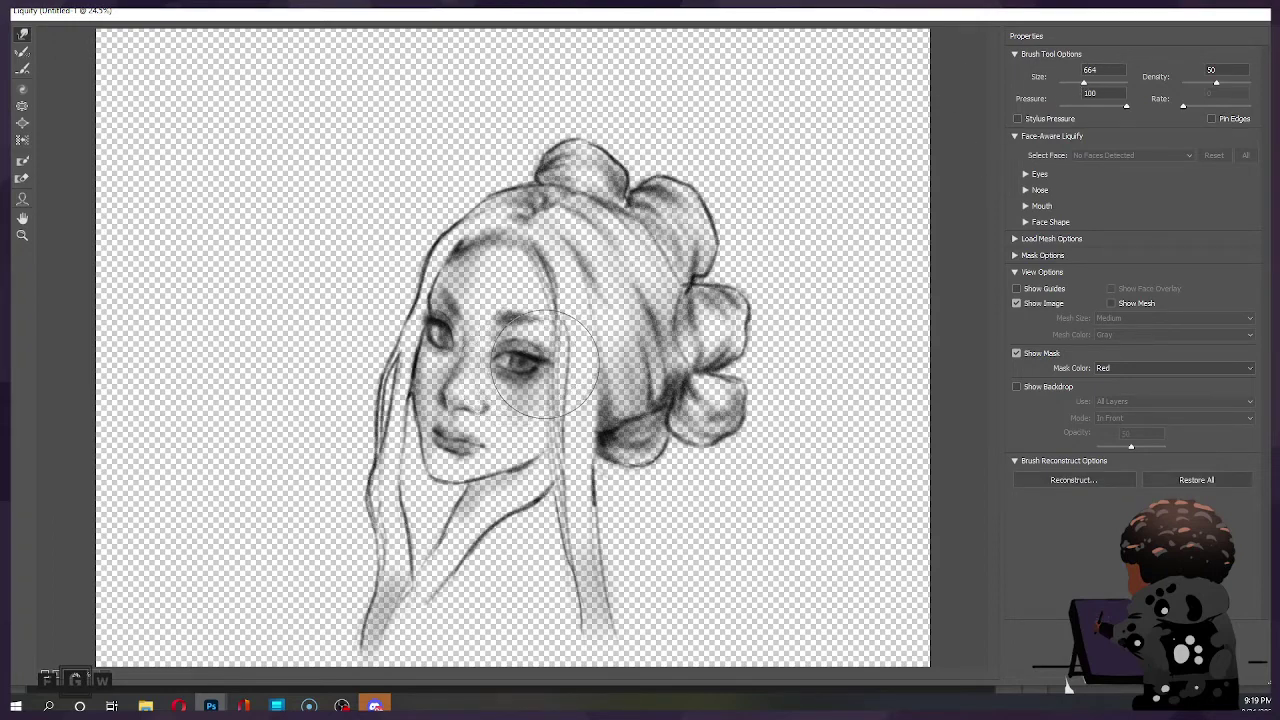
mouse_move(546, 360)
left_mouse_down()
mouse_move(491, 352)
mouse_move(512, 363)
mouse_move(576, 352)
mouse_move(610, 379)
mouse_move(648, 358)
mouse_move(679, 366)
left_mouse_up()
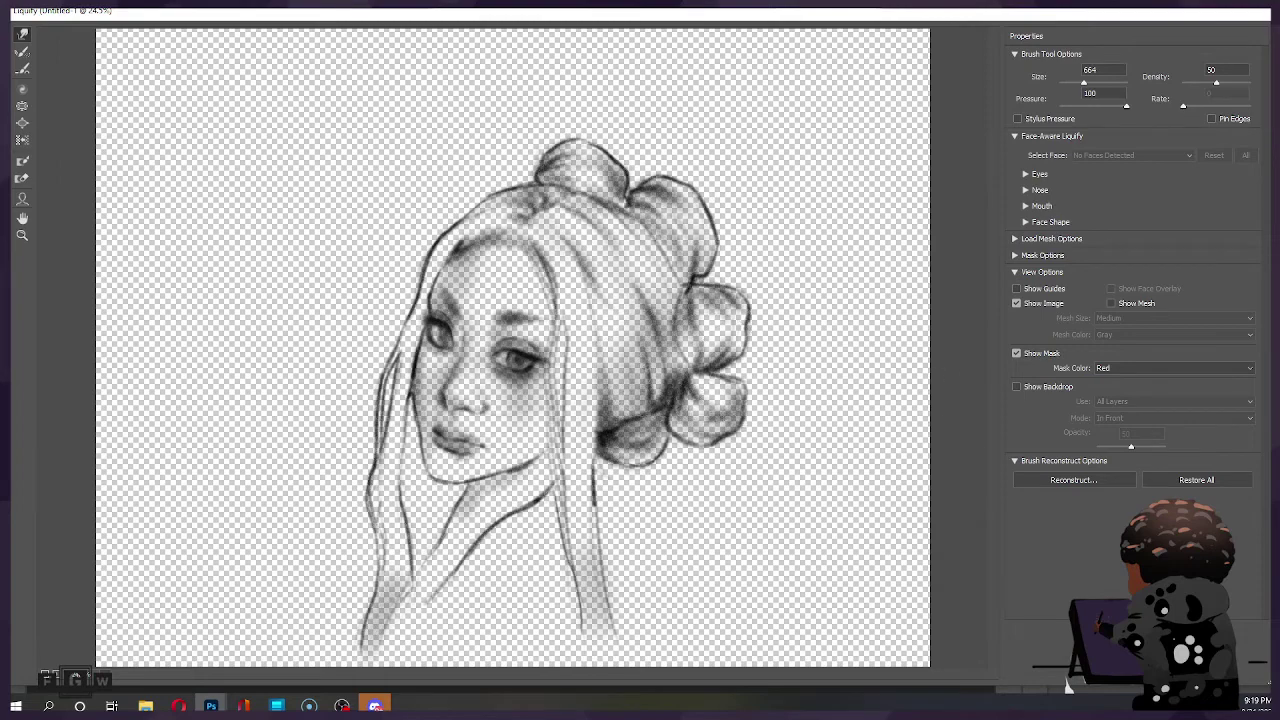
left_click_drag(1086, 84, 1080, 84)
left_click_drag(1086, 86, 1089, 86)
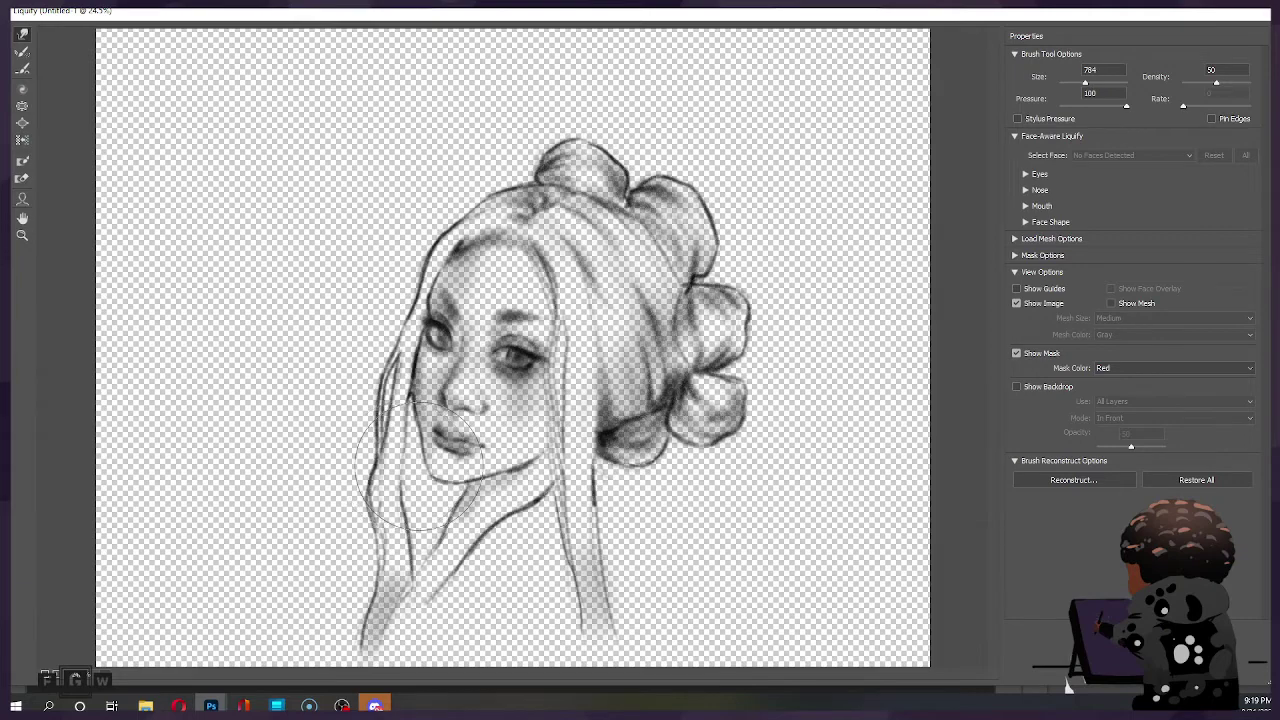
key("Return")
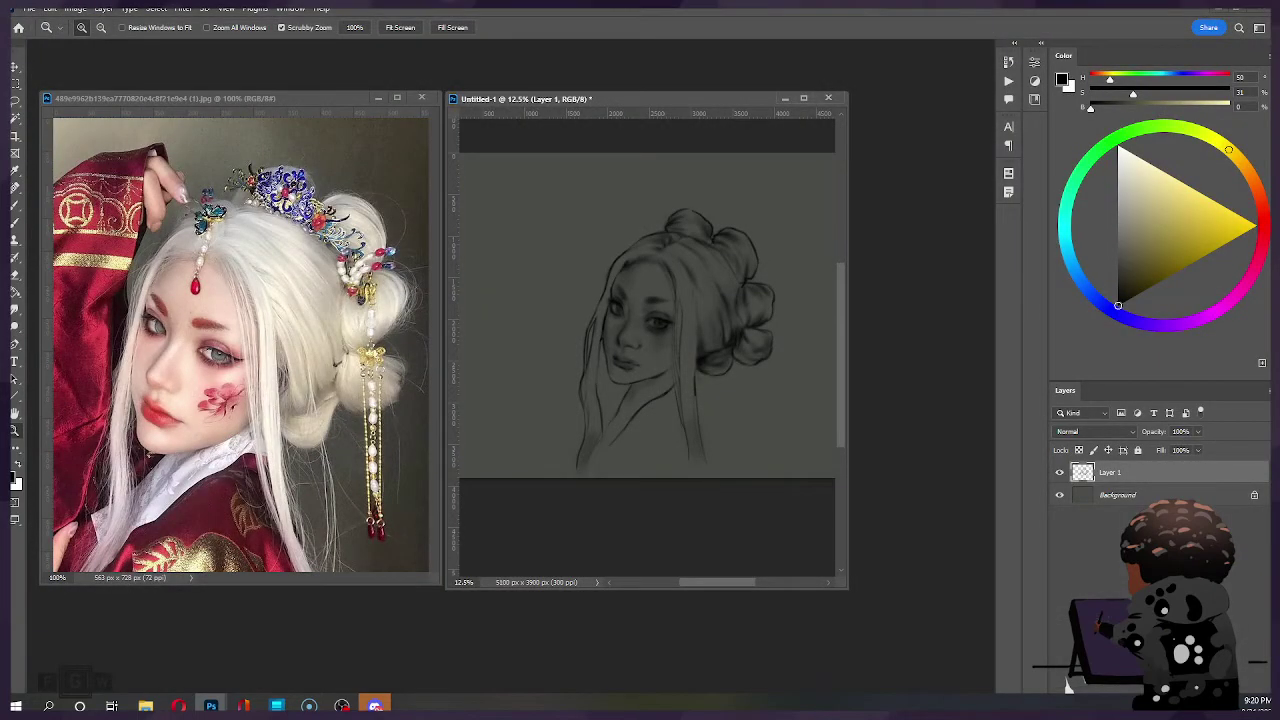
Step: Compare the portrait before and after the latest adjustments by mirroring the canvas and stepping through undo and redo
key("ctrl+shift+h")
key("ctrl+shift+h")
key("ctrl+shift+h")
key("ctrl+shift+h")
key("ctrl+z")
key("ctrl+z")
key("ctrl+z")
key("ctrl+z")
key("ctrl+z")
key("ctrl+shift+z")
key("ctrl+z")
Step: Mirror the canvas repeatedly to check the face's balance, ending with the portrait facing the reference's direction
key("ctrl+shift+h")
key("ctrl+shift+h")
key("ctrl+shift+h")
key("ctrl+shift+h")
key("ctrl+shift+h")
key("ctrl+shift+h")
key("ctrl+shift+h")
key("ctrl+shift+h")
key("ctrl+shift+h")
key("ctrl+shift+h")
key("ctrl+shift+h")
key("ctrl+shift+h")
key("ctrl+z")
key("h")
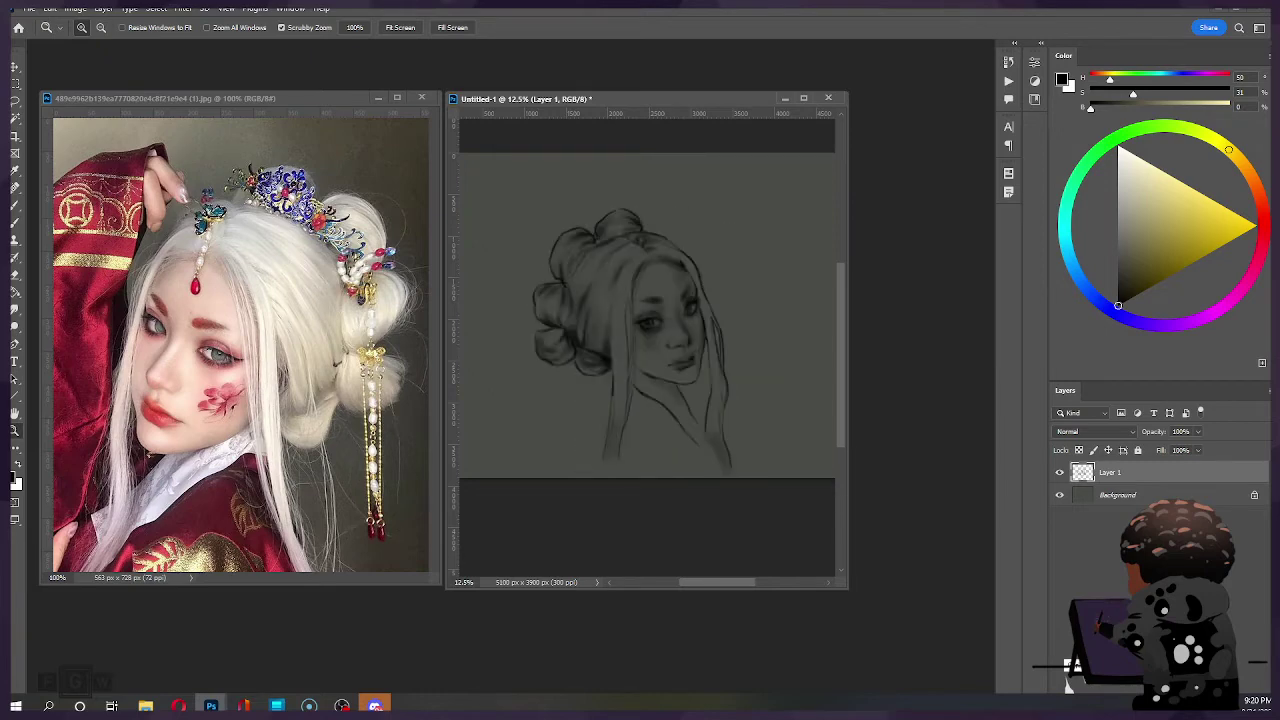
key("h")
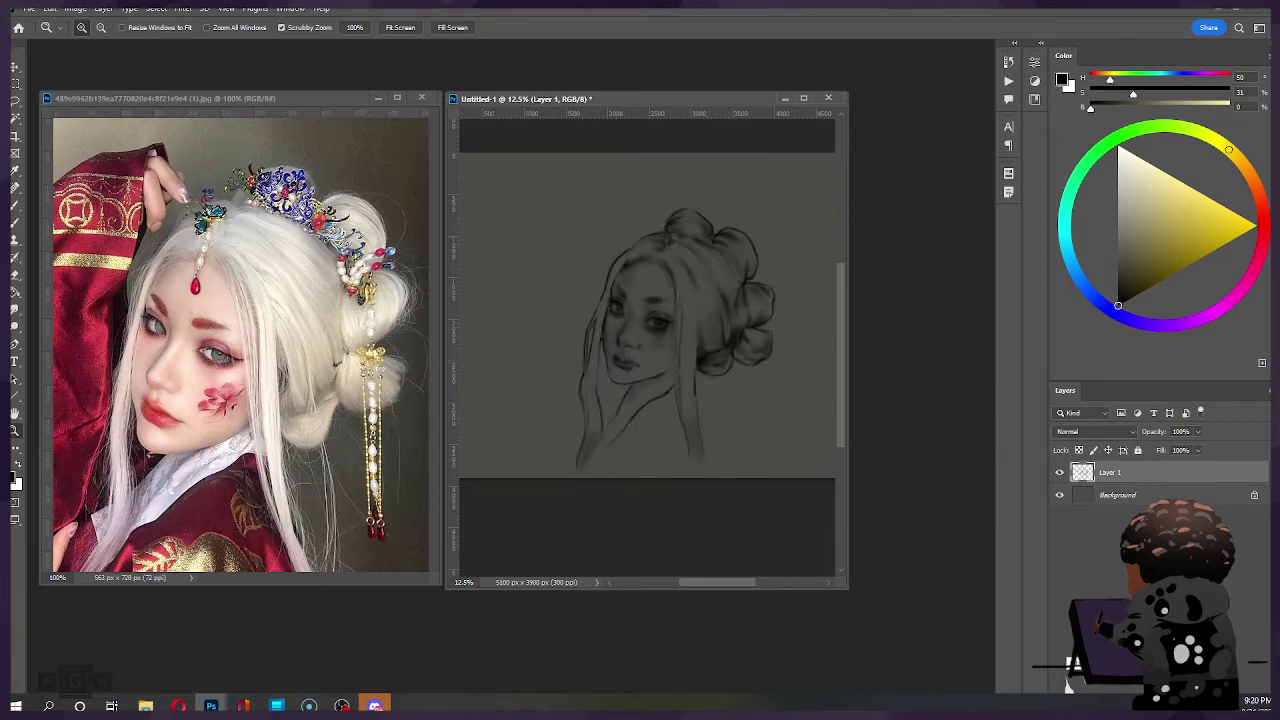
Step: Try scaling down and repositioning the whole portrait sketch on the canvas with Free Transform
left_click(700, 321, "alt")
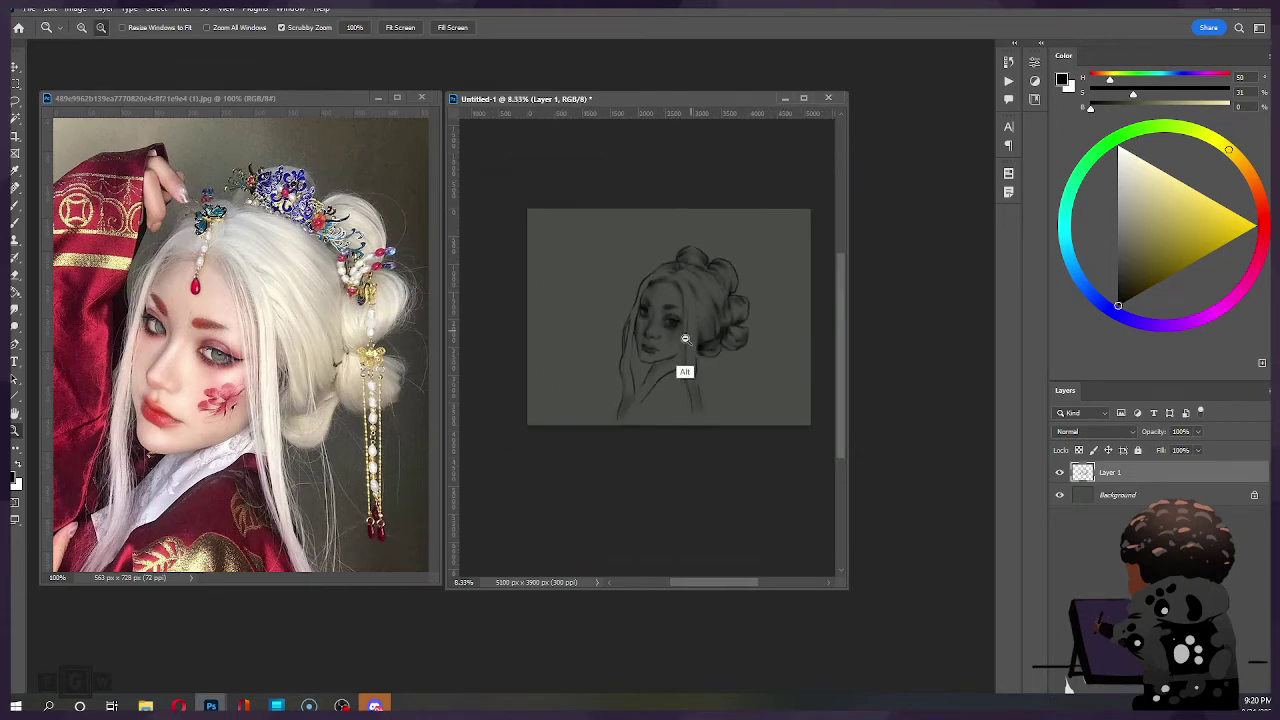
key("ctrl+t")
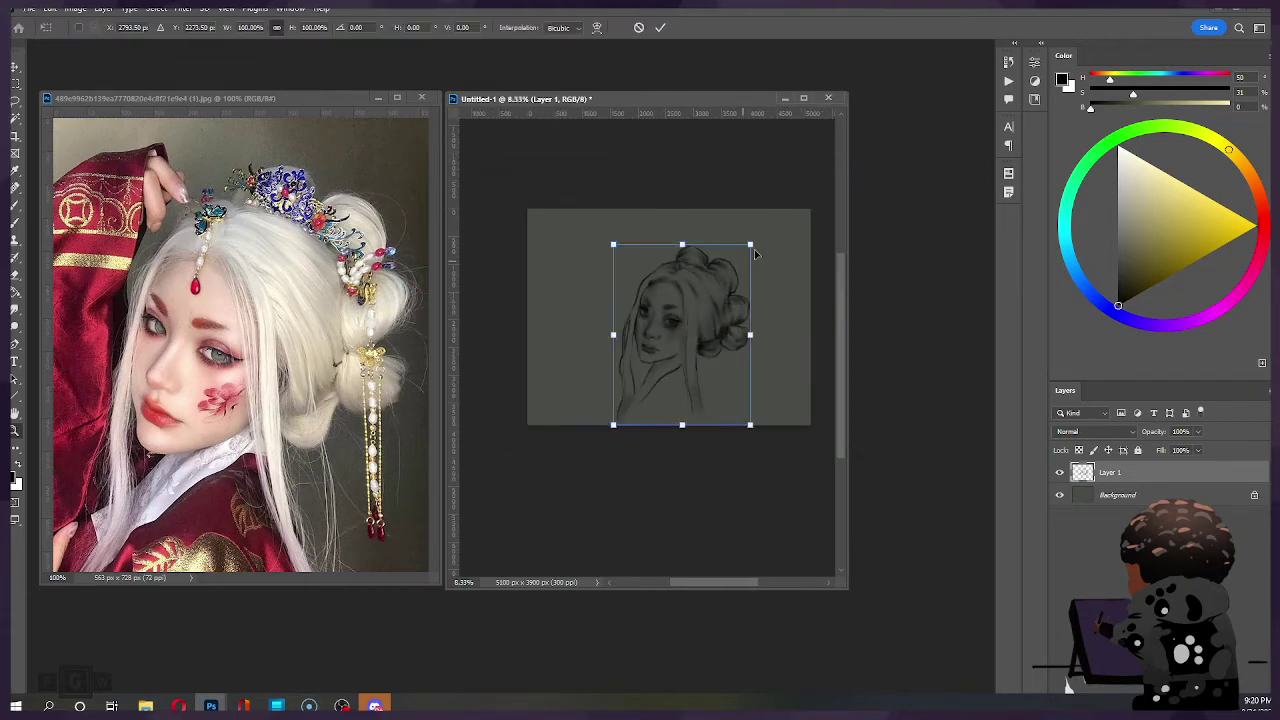
mouse_move(754, 243)
left_mouse_down()
mouse_move(721, 281)
mouse_move(751, 249)
mouse_move(743, 257)
left_mouse_up()
left_click_drag(672, 332, 616, 285)
left_click_drag(685, 208, 648, 259)
mouse_move(617, 289)
left_mouse_down()
mouse_move(608, 282)
mouse_move(675, 198)
left_mouse_up()
left_click(660, 27)
key("ctrl+z")
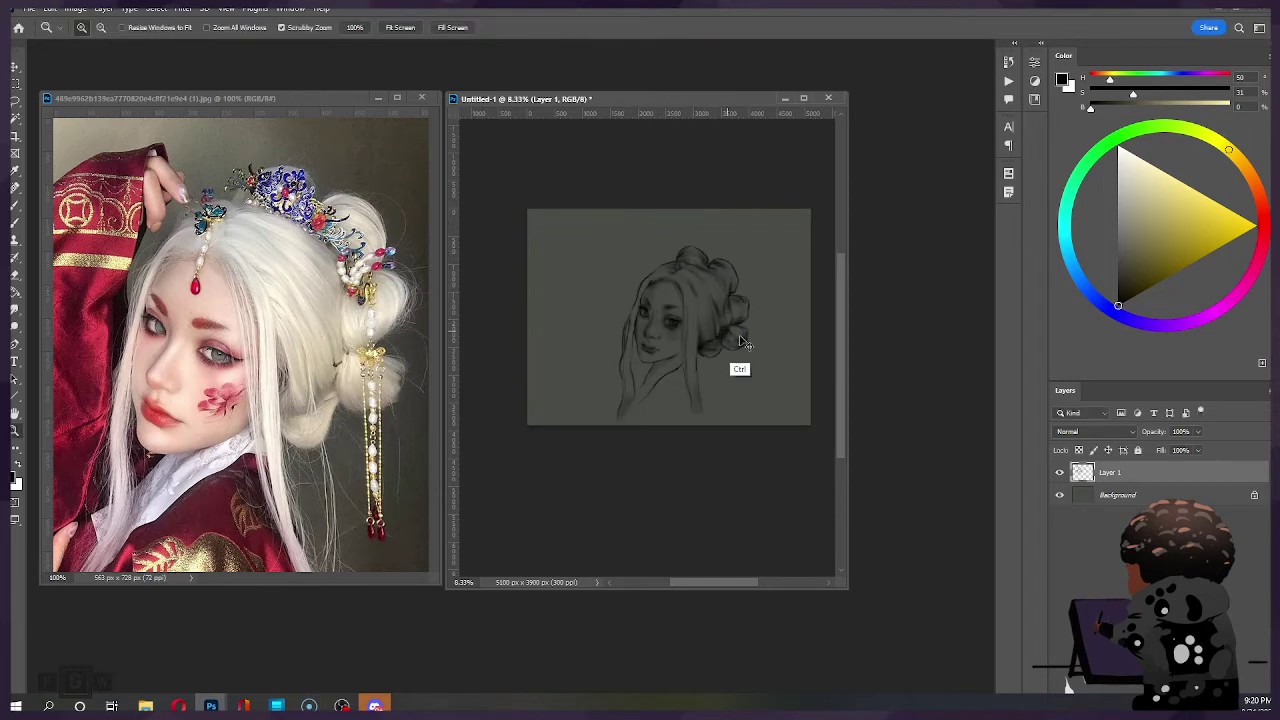
Step: Hide the portrait sketch on Layer 1 and close its reference photo
left_click(1060, 476)
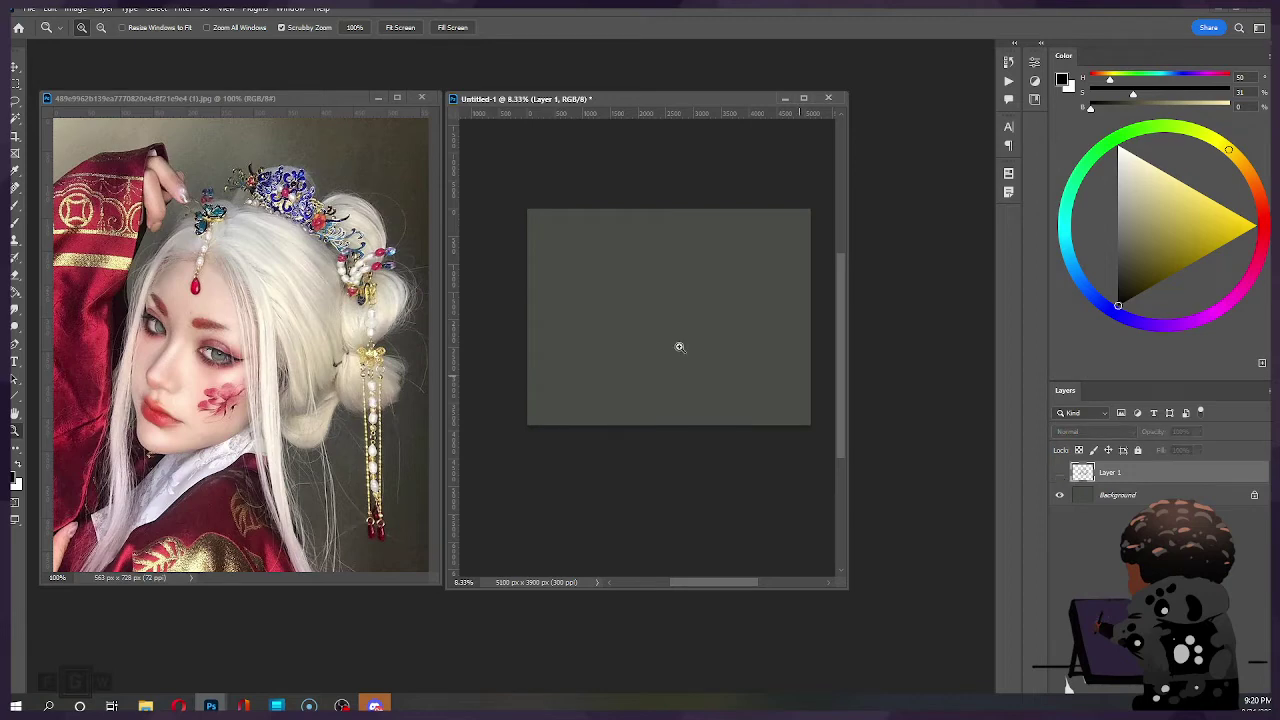
left_click(421, 98)
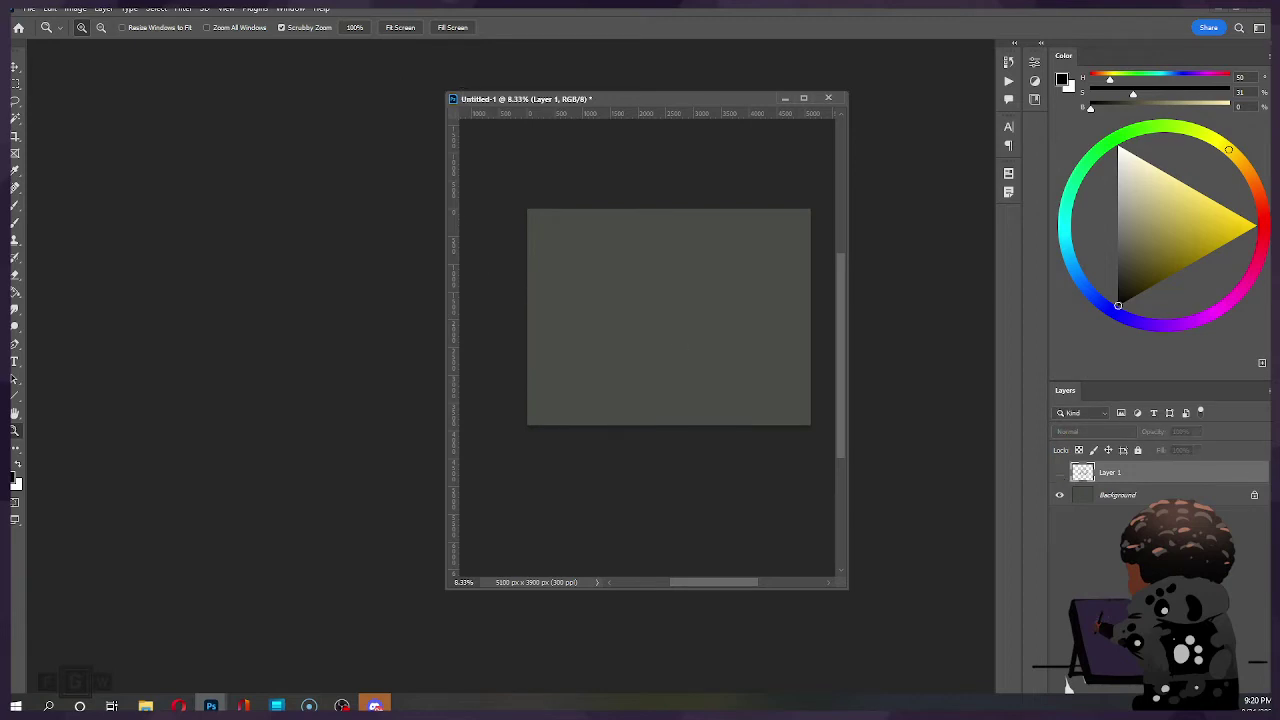
left_click(33, 10)
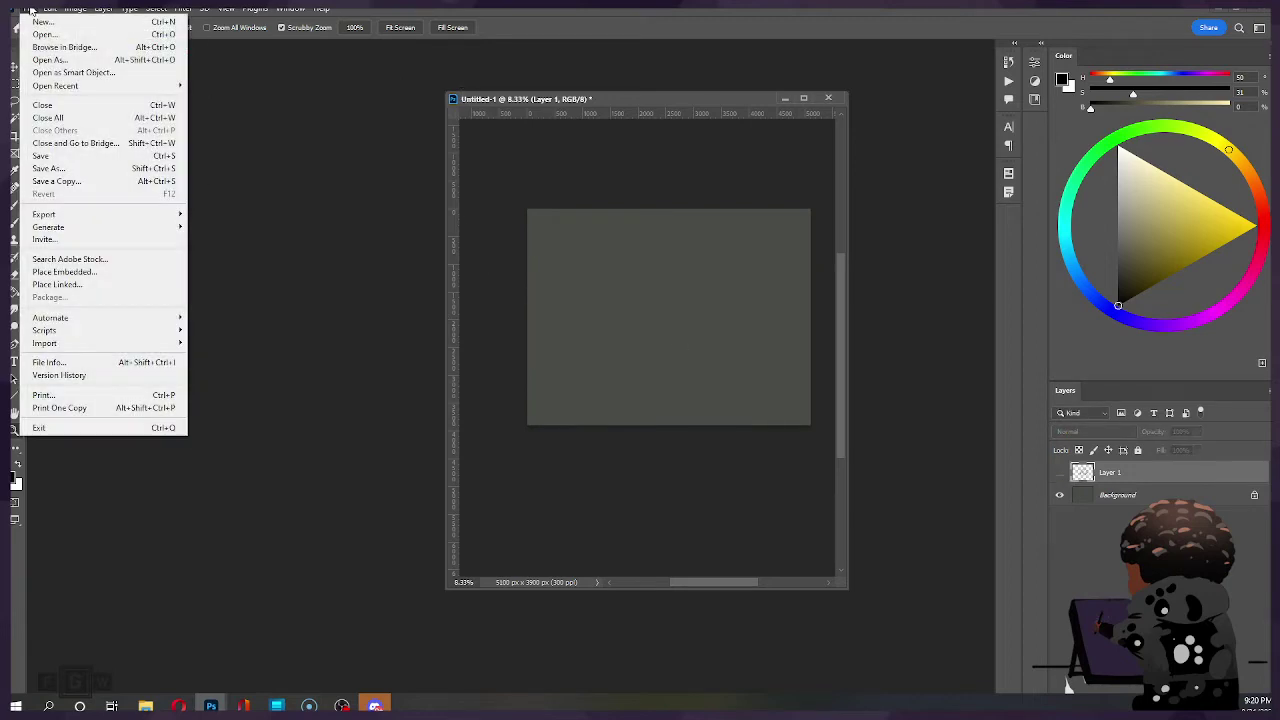
left_click(68, 38)
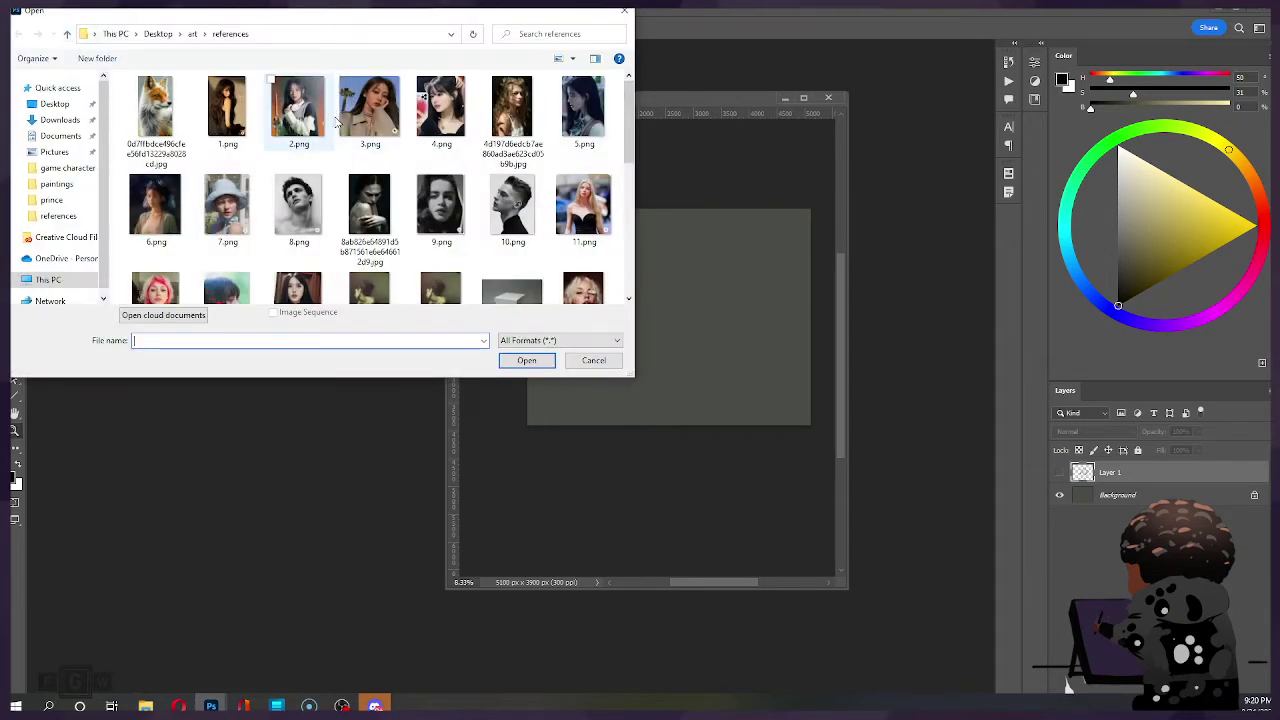
scroll(344, 138, "down", 5)
scroll(360, 214, "up", 3)
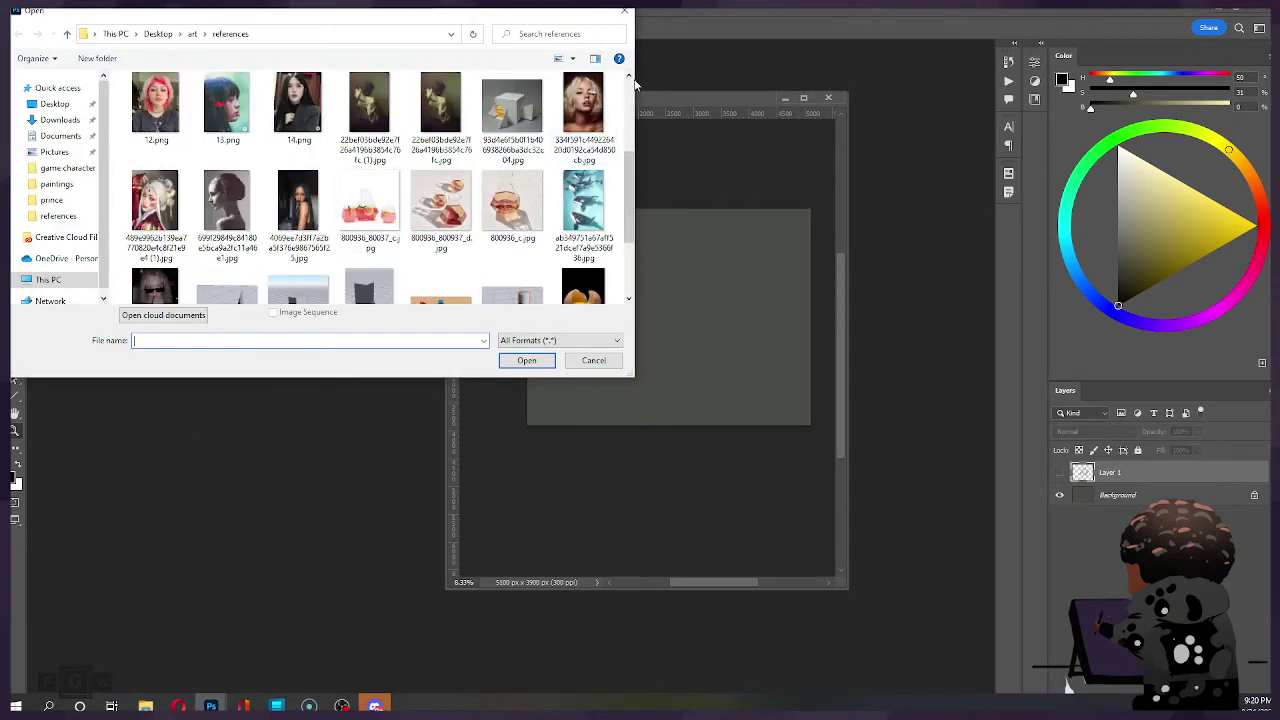
left_click(624, 14)
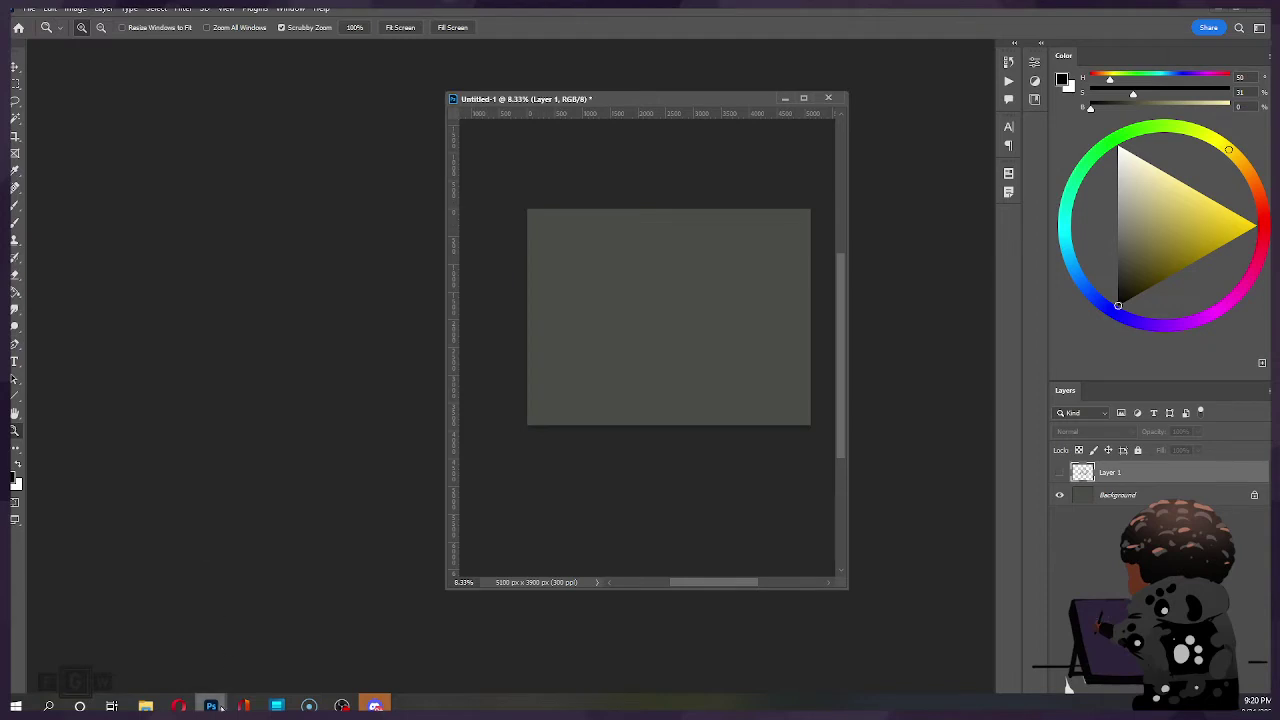
Step: Open the fox-mask portrait photo from the references folder as the new drawing reference
left_click(178, 706)
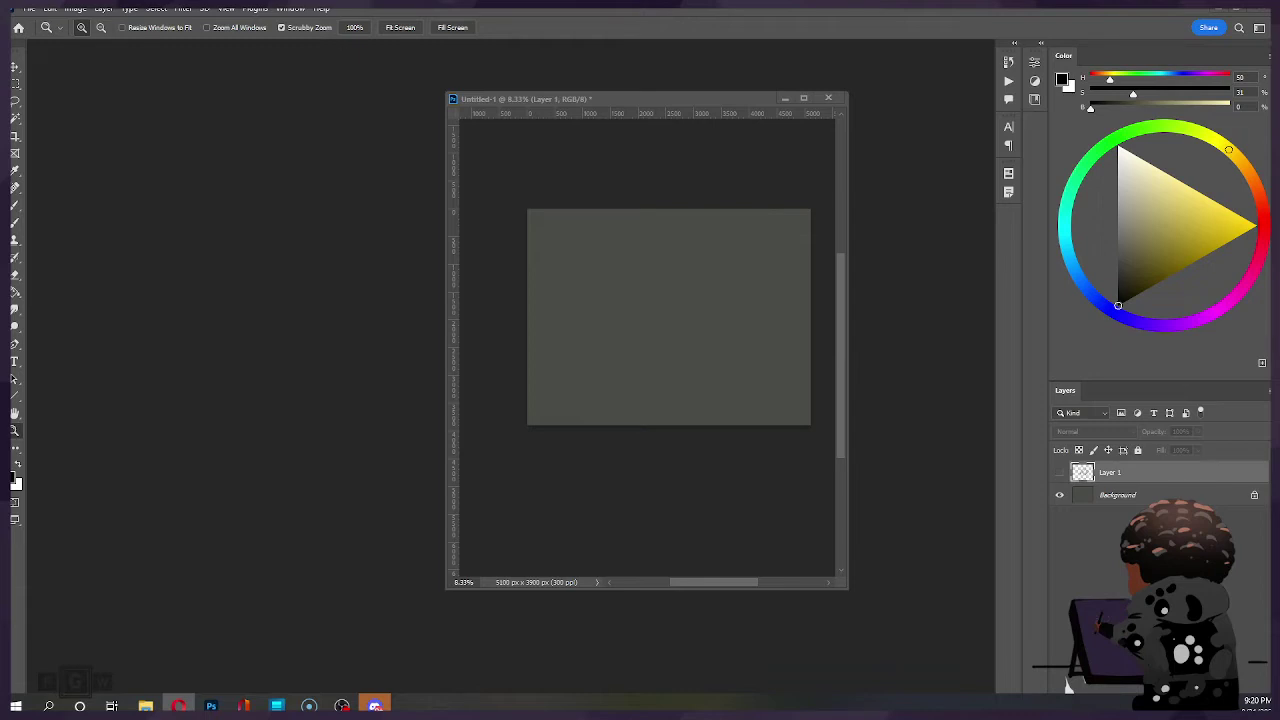
left_click(29, 8)
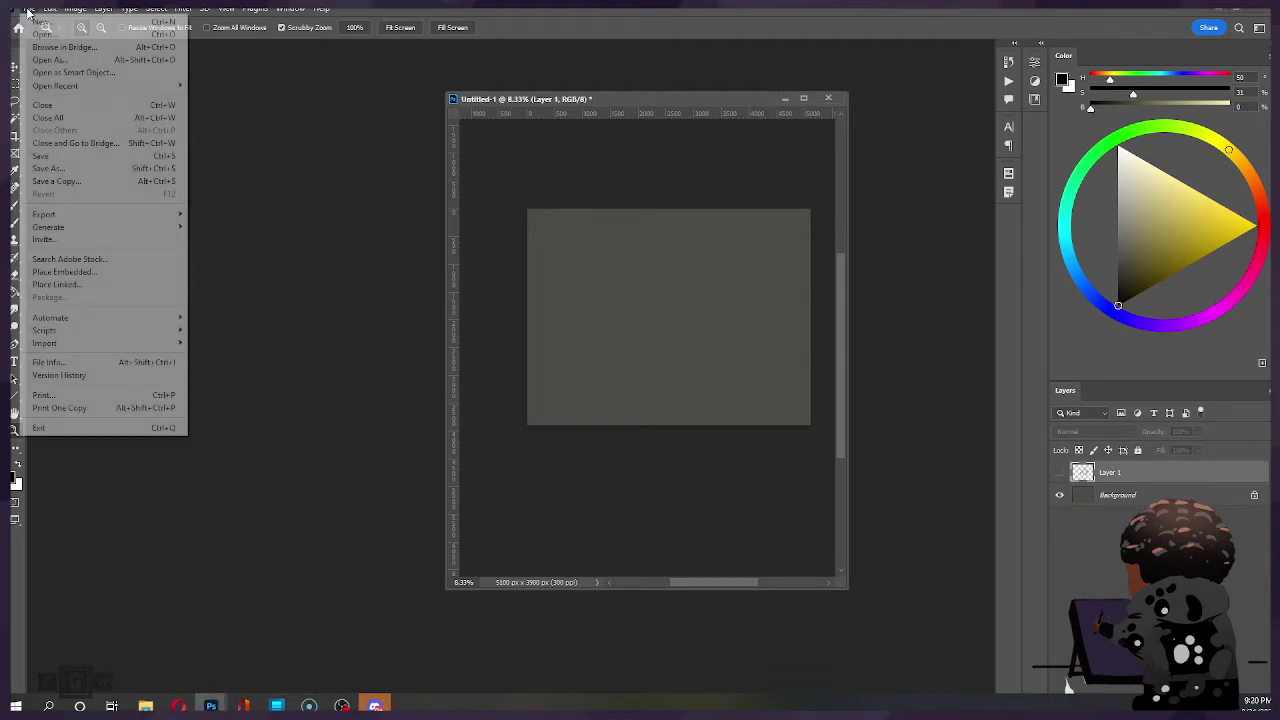
left_click(47, 38)
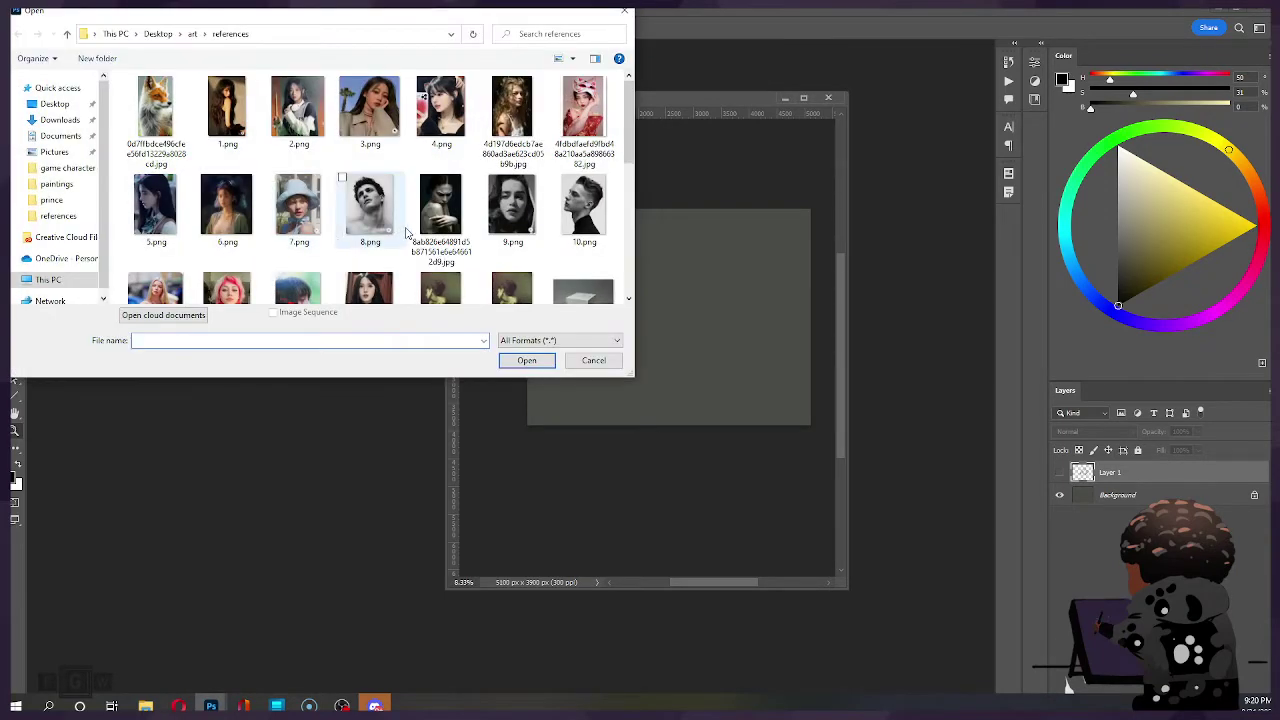
double_click(597, 127)
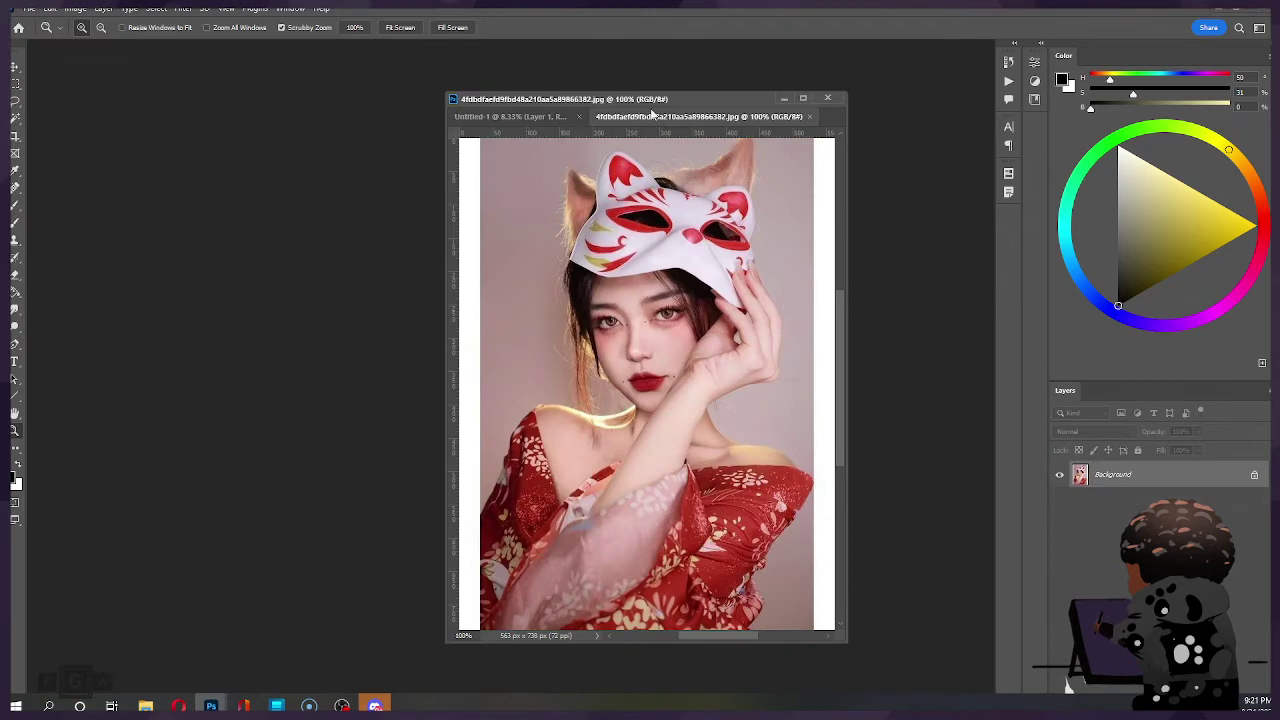
Step: Float the fox-mask photo in its own window and place the drawing window beside it at a matching height
left_click_drag(656, 116, 294, 52)
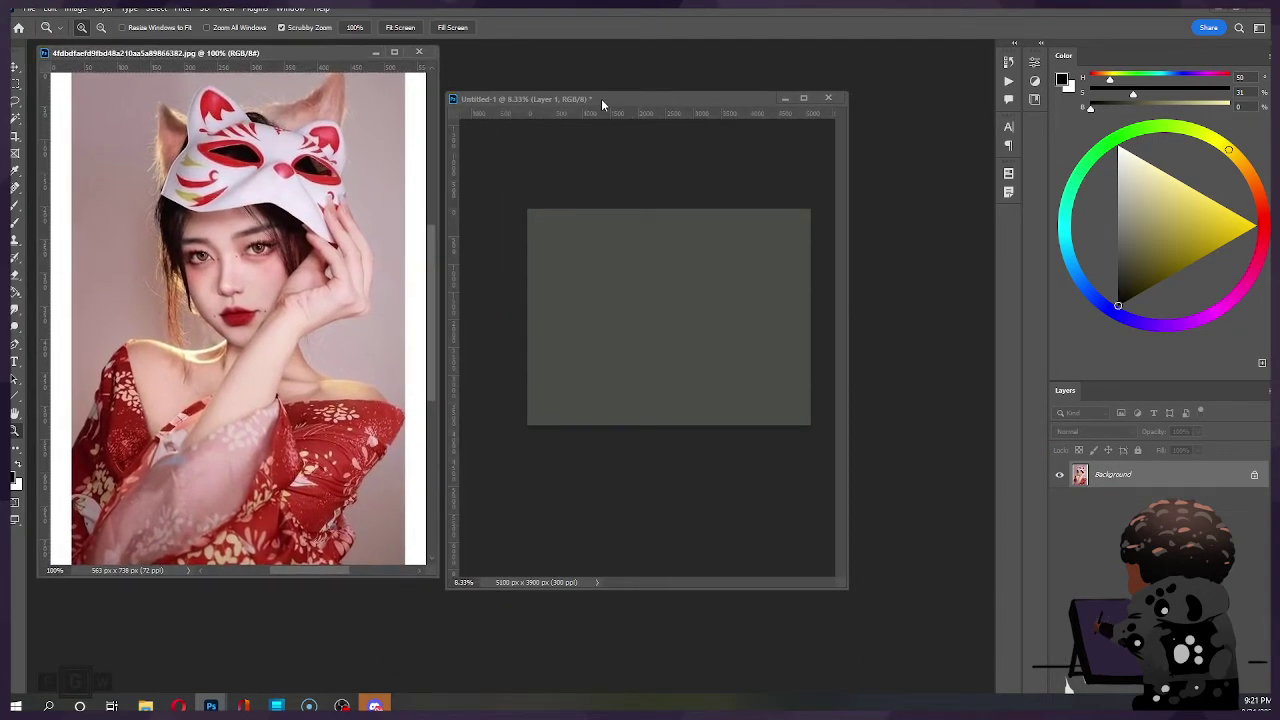
left_click_drag(601, 98, 203, 54)
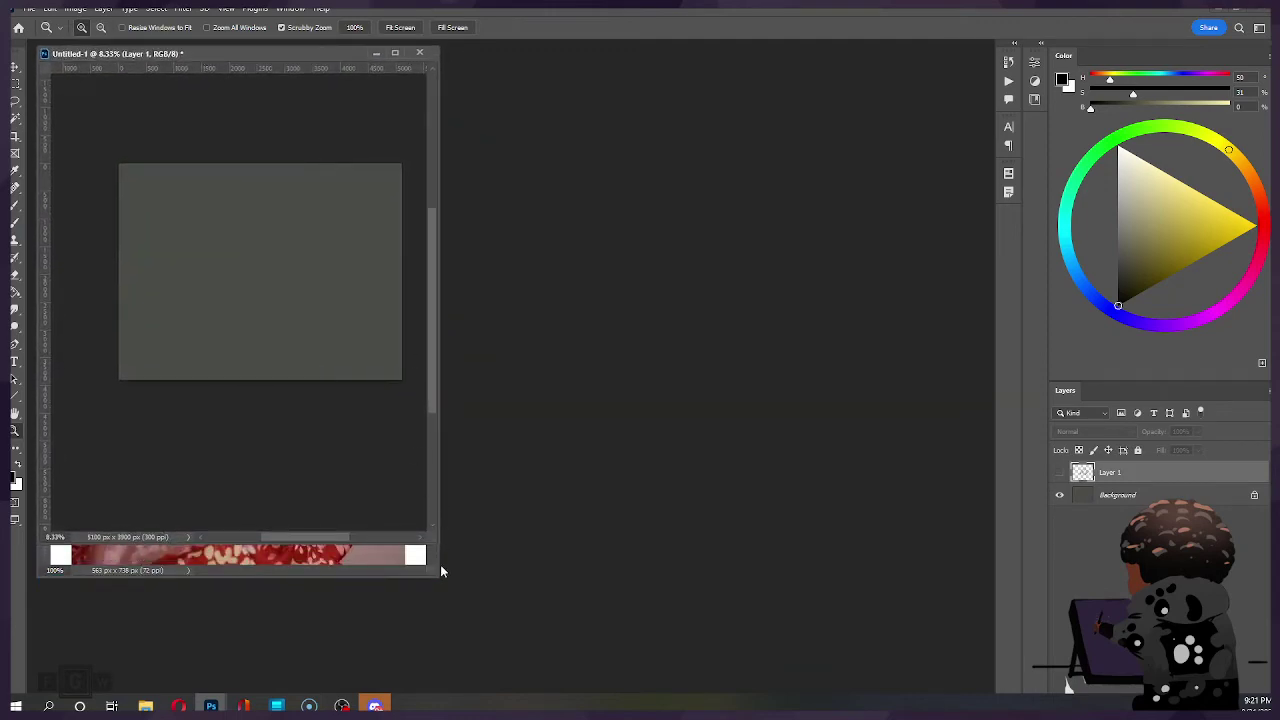
left_click_drag(352, 541, 355, 574)
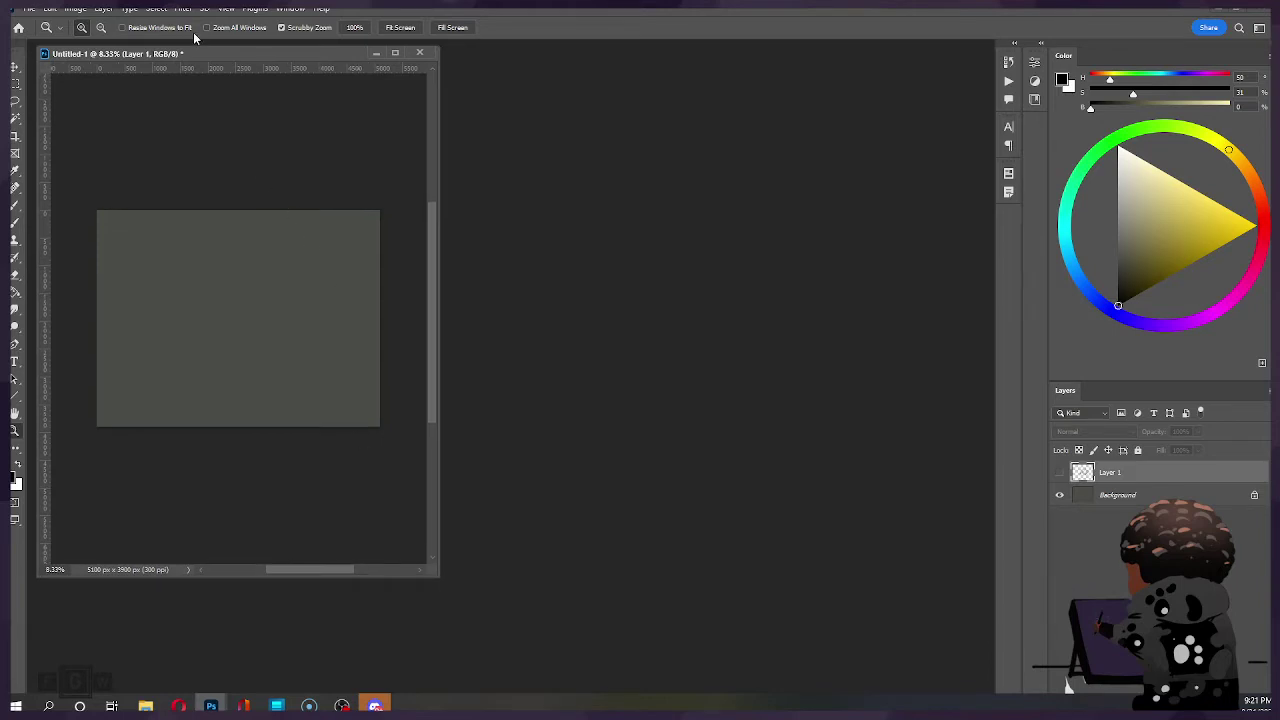
left_click_drag(208, 60, 613, 56)
Step: Magnify the empty canvas of Untitled-1 to 25% and activate the Brush tool
left_click(668, 311)
left_click(666, 310)
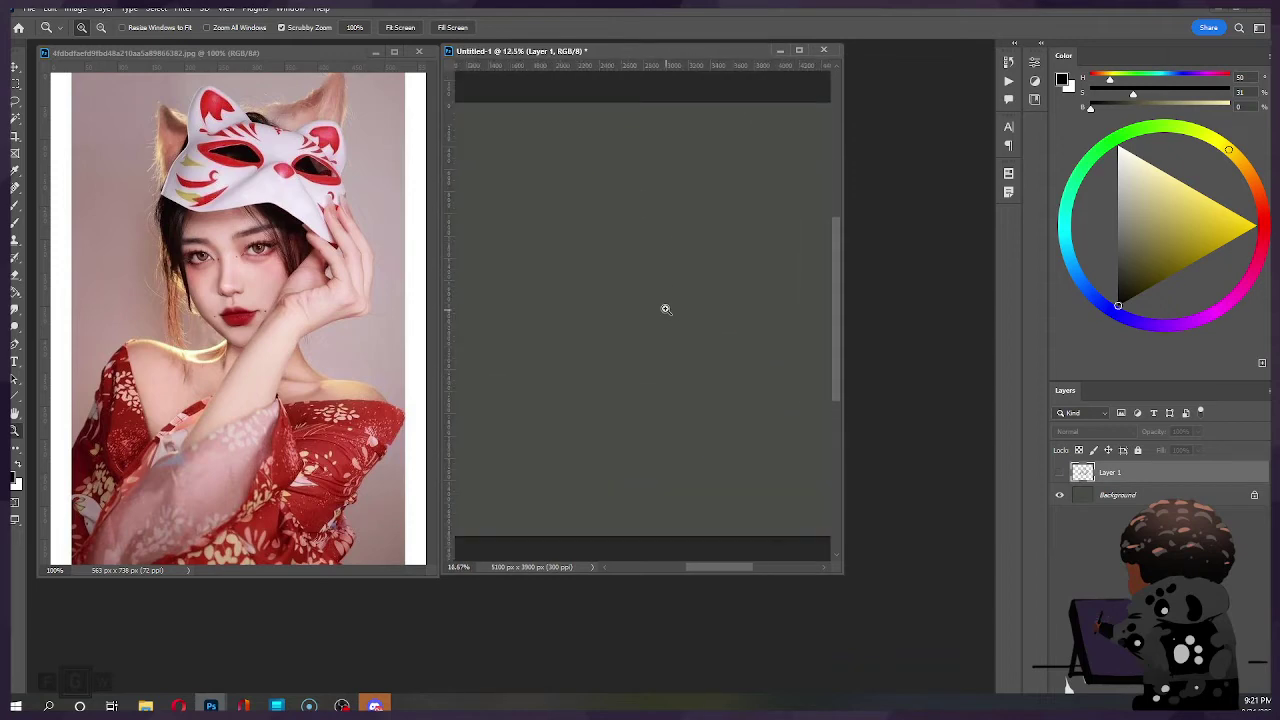
left_click(665, 310)
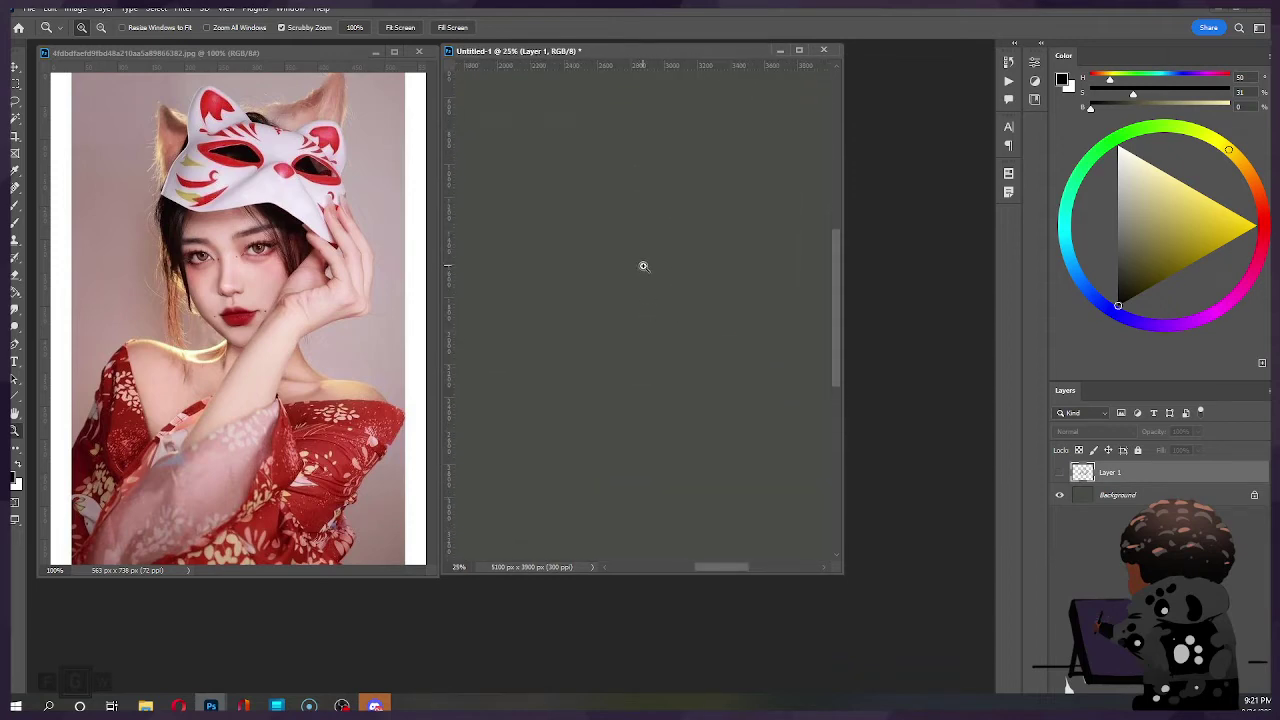
key("b")
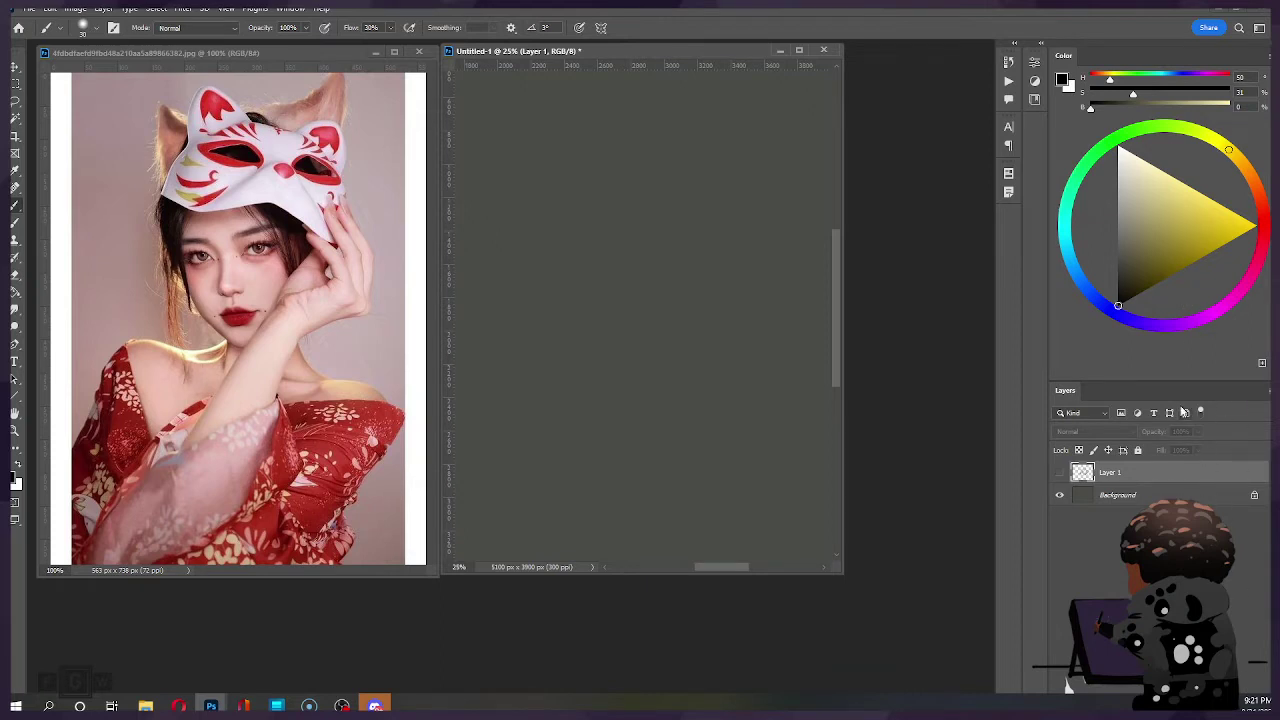
Step: Raise the upper edge of the Layers panel and detach it as a floating panel over the drawing window
left_click_drag(1178, 398, 1166, 371)
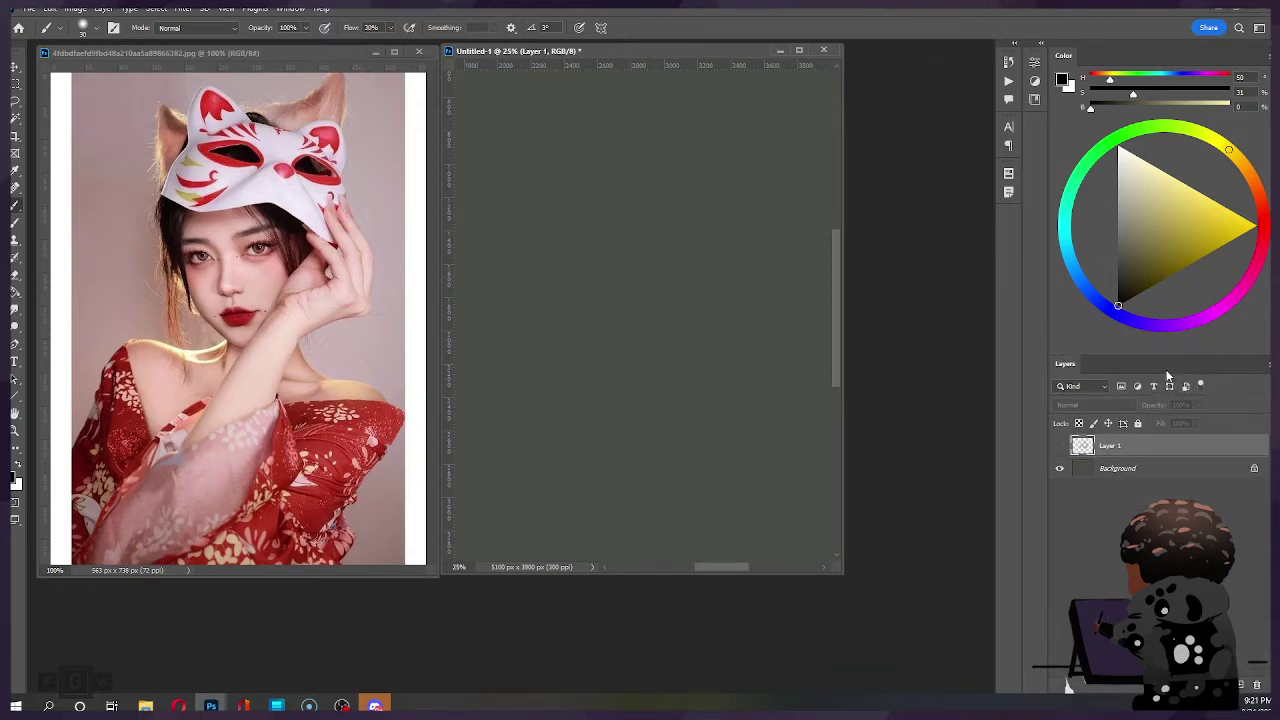
left_click_drag(1220, 560, 1239, 694)
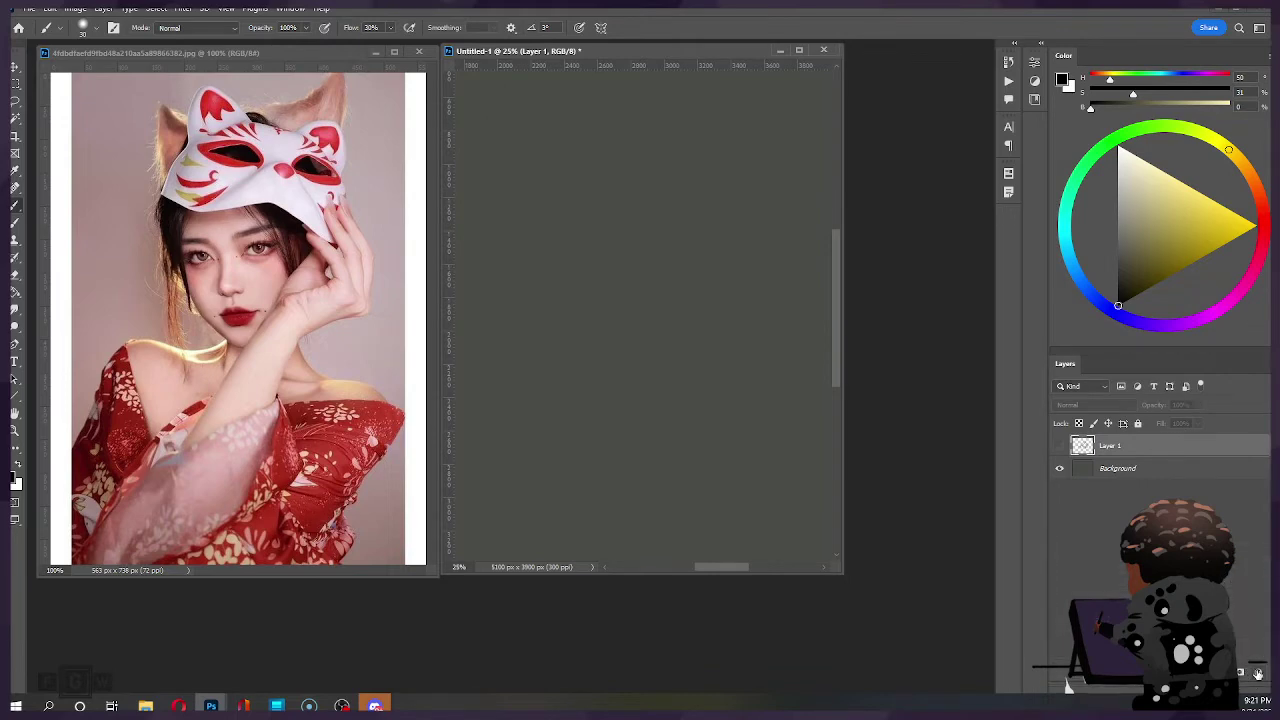
left_click_drag(1165, 364, 671, 234)
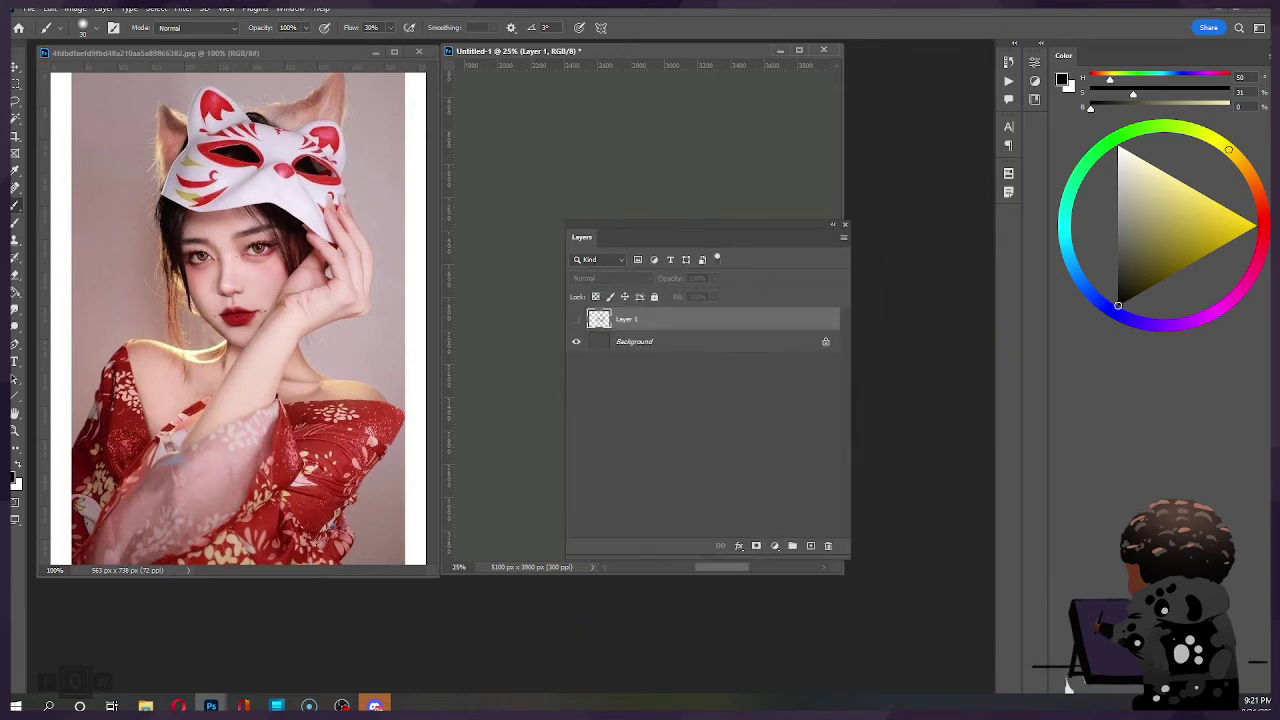
Step: Move and shorten the program window, and dock the floating Layers panel beneath the Color panel
mouse_move(1025, 10)
left_mouse_down()
mouse_move(976, 2)
mouse_move(1000, 9)
left_mouse_up()
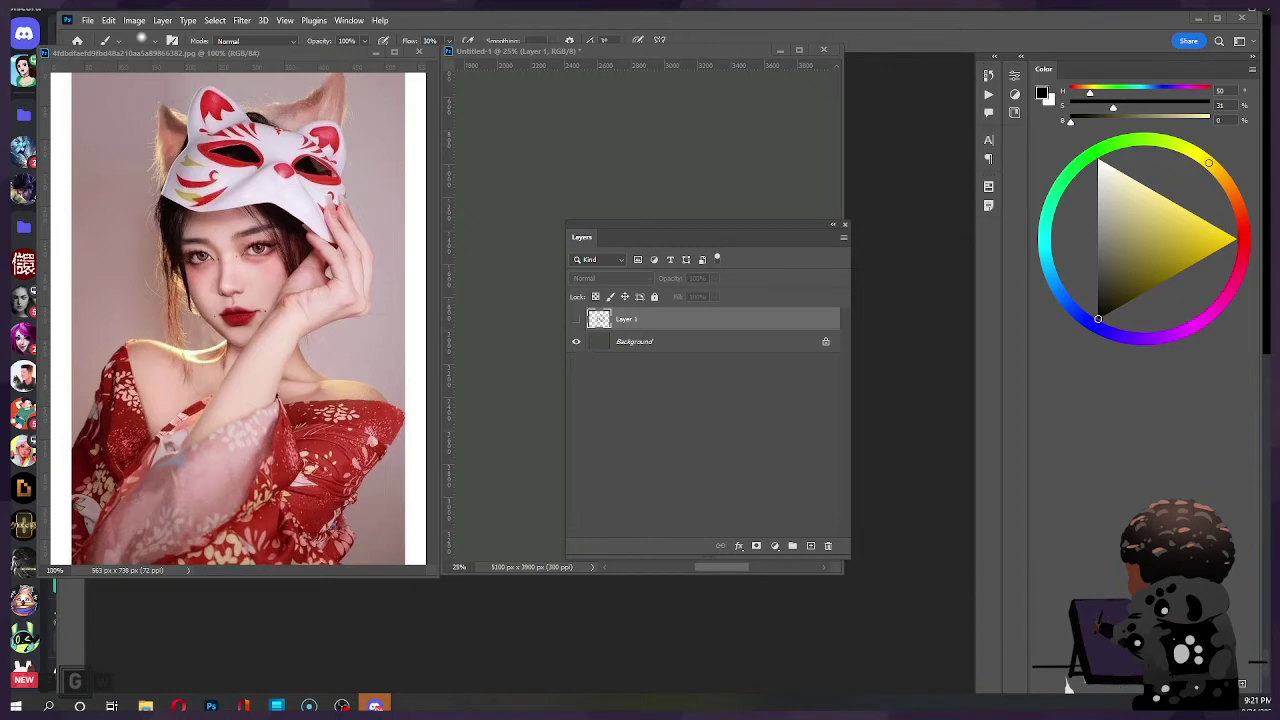
left_click(924, 59)
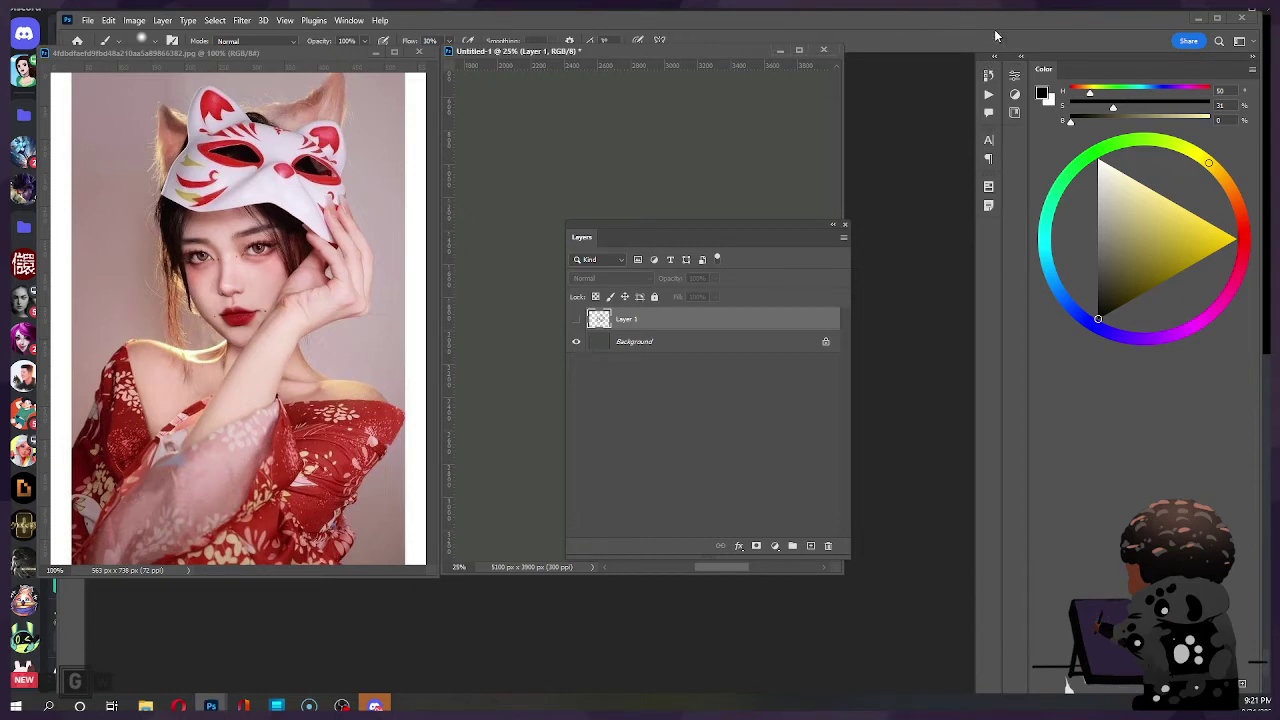
mouse_move(996, 21)
left_mouse_down()
mouse_move(954, 11)
mouse_move(947, 54)
mouse_move(934, 10)
mouse_move(906, 10)
mouse_move(980, 25)
left_mouse_up()
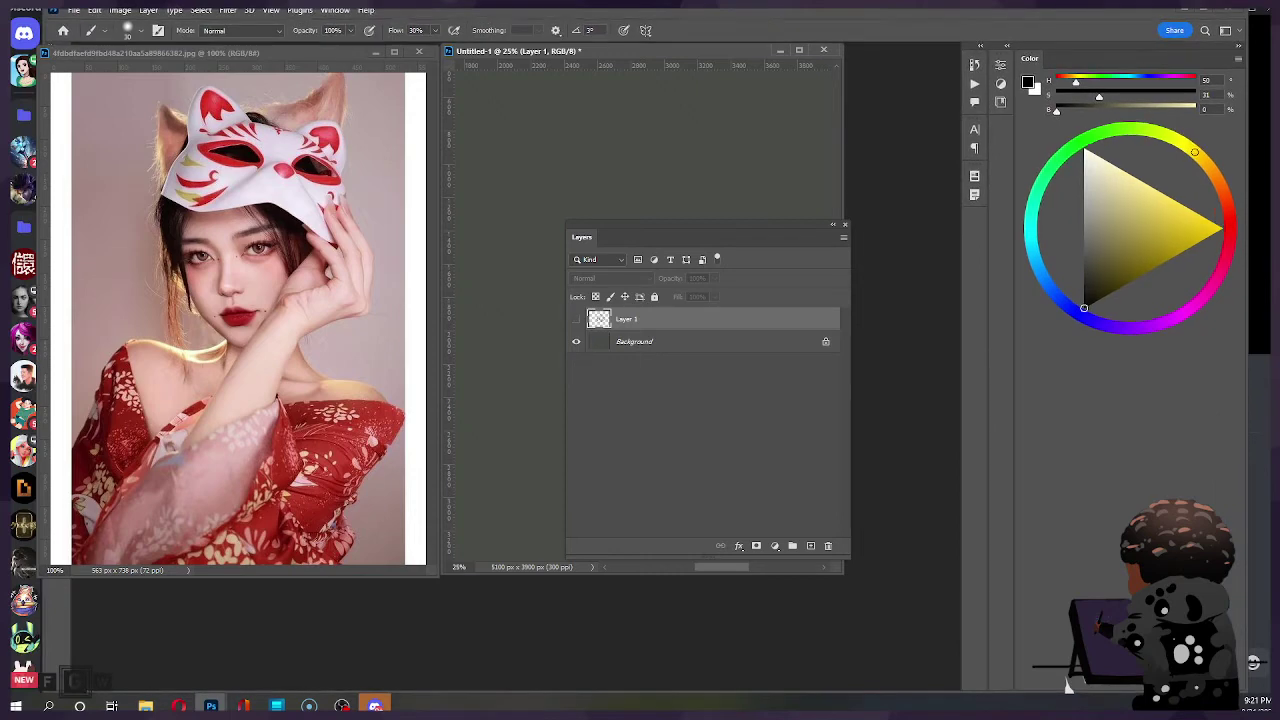
left_click_drag(1076, 12, 983, 0)
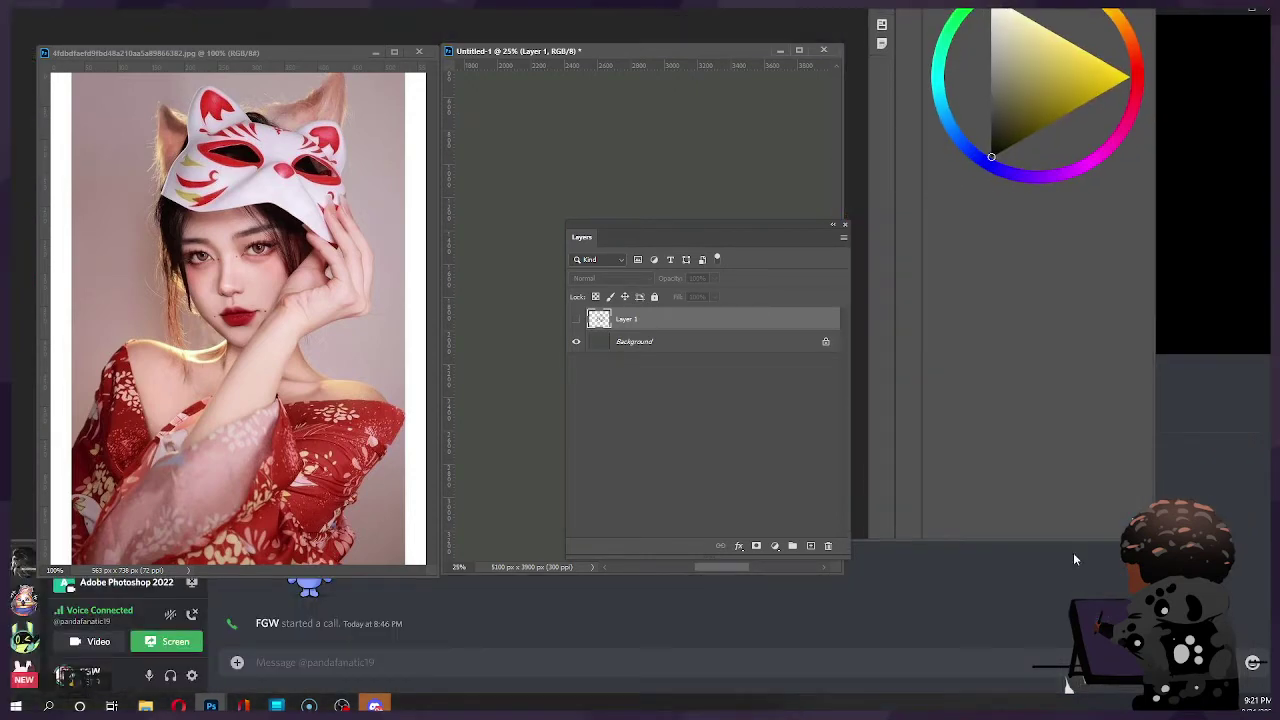
left_click_drag(1083, 542, 1054, 364)
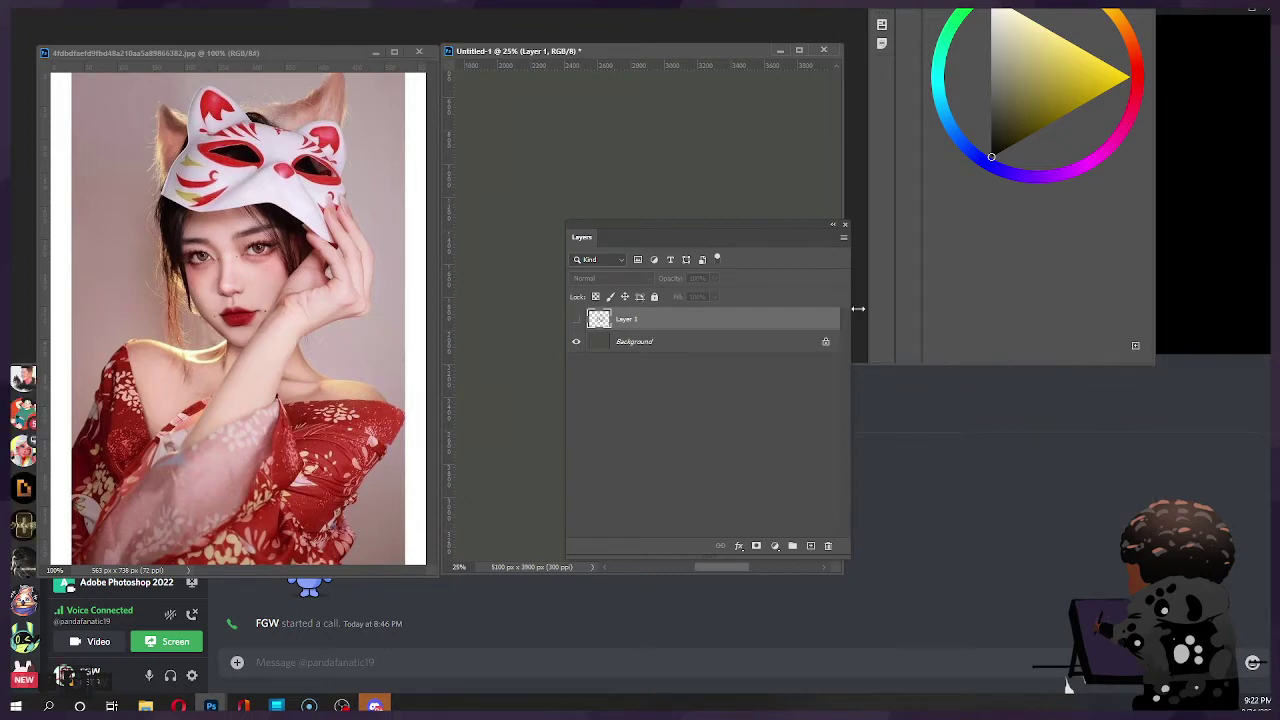
left_click_drag(690, 231, 1010, 369)
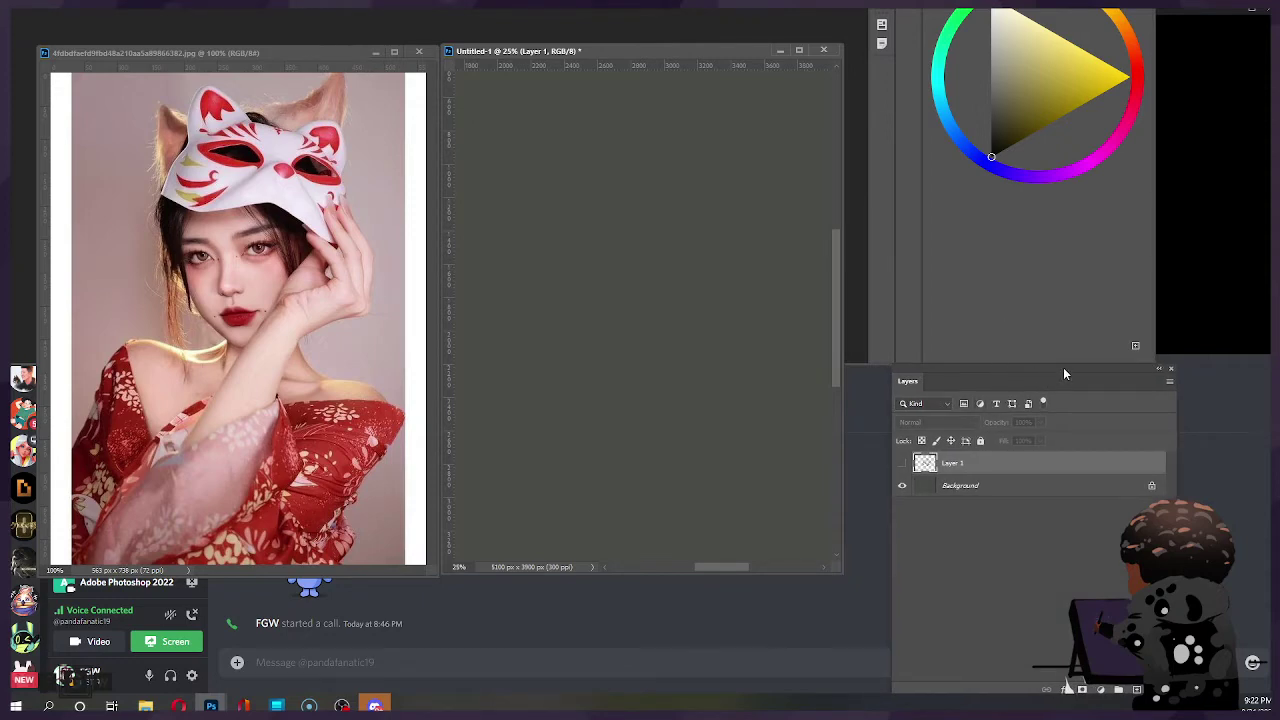
mouse_move(1064, 374)
left_mouse_down()
mouse_move(954, 448)
mouse_move(1017, 356)
mouse_move(1076, 359)
left_mouse_up()
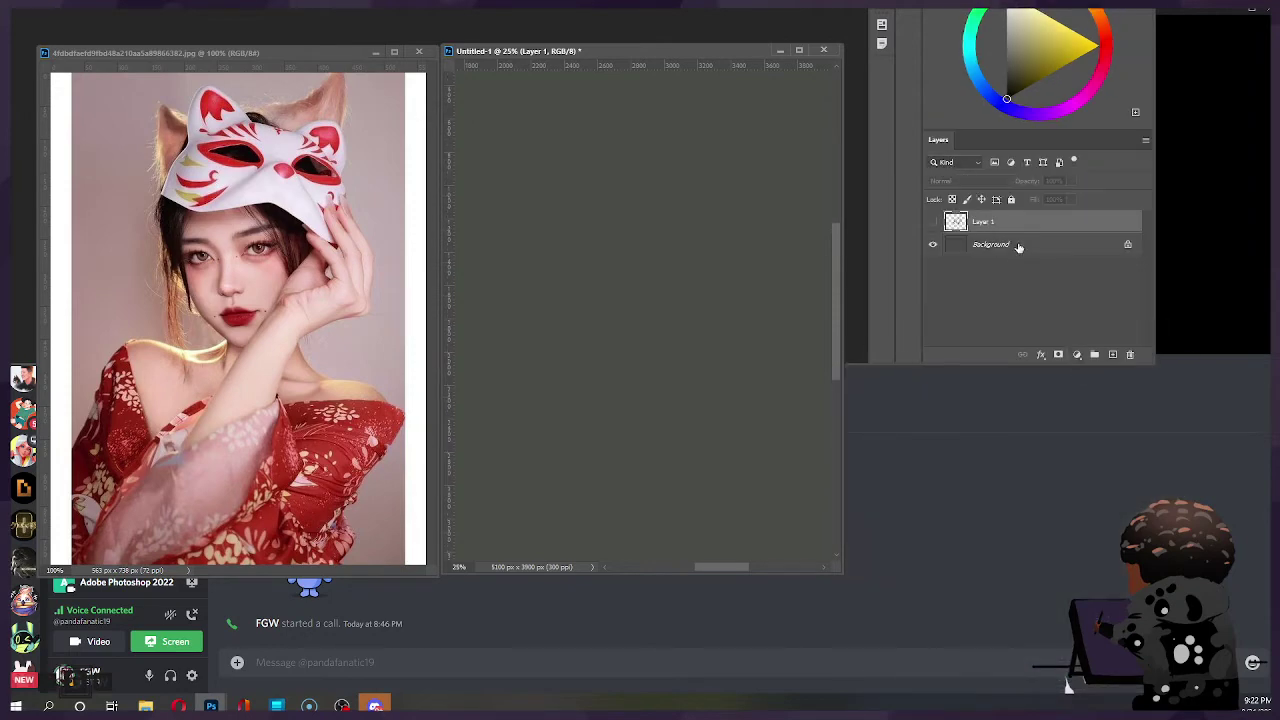
Step: Return the program window to full size and add a new empty layer above Layer 1
left_click_drag(766, 0, 767, 137)
left_click(1114, 135)
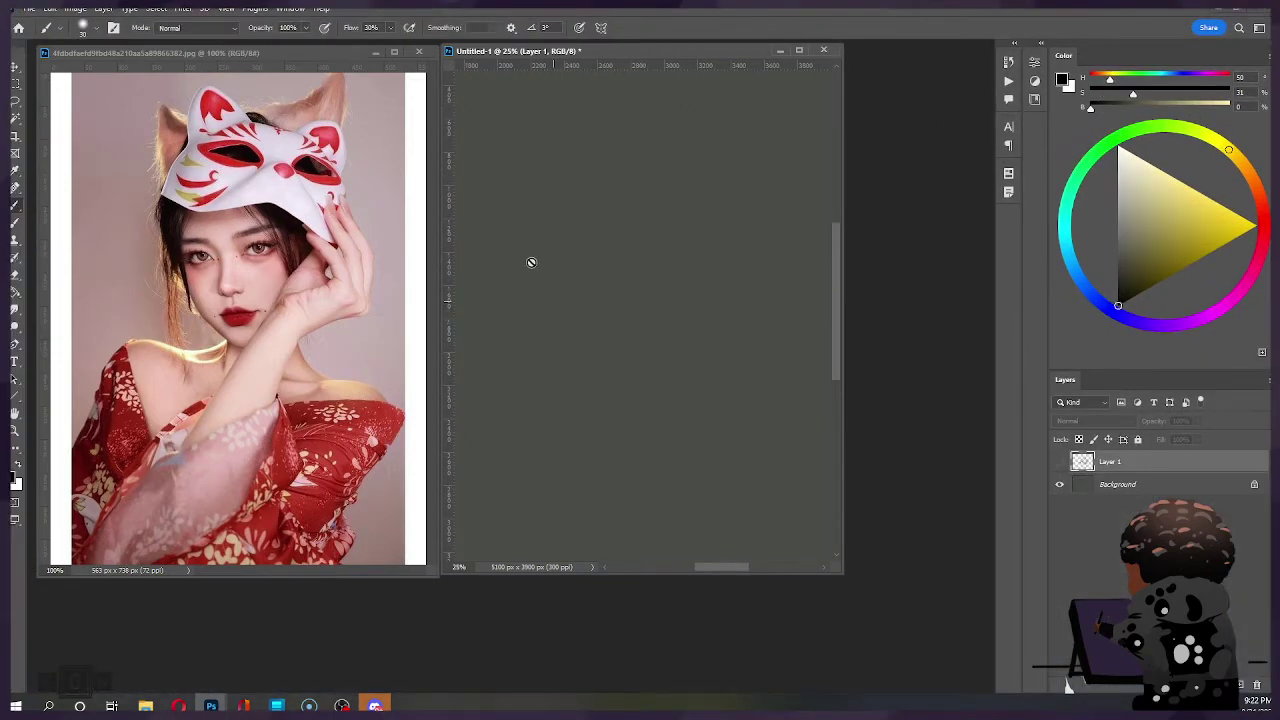
left_click(1241, 686)
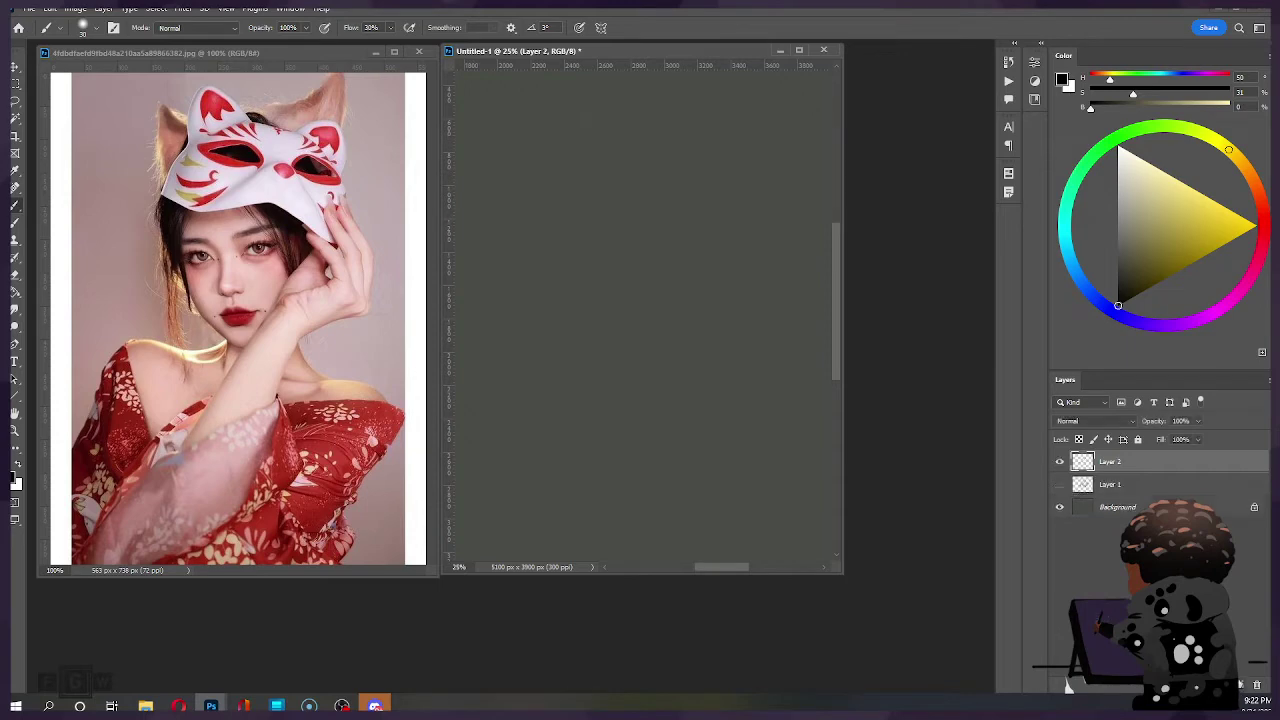
left_click(290, 9)
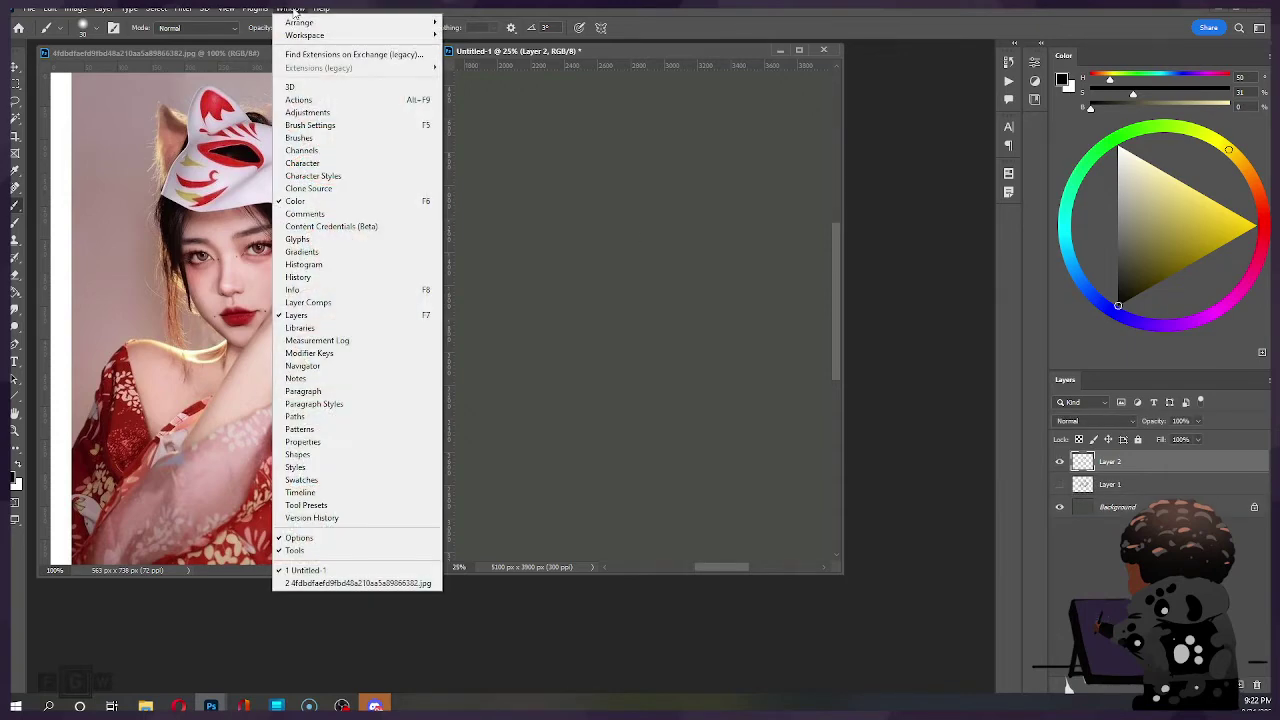
mouse_move(385, 34)
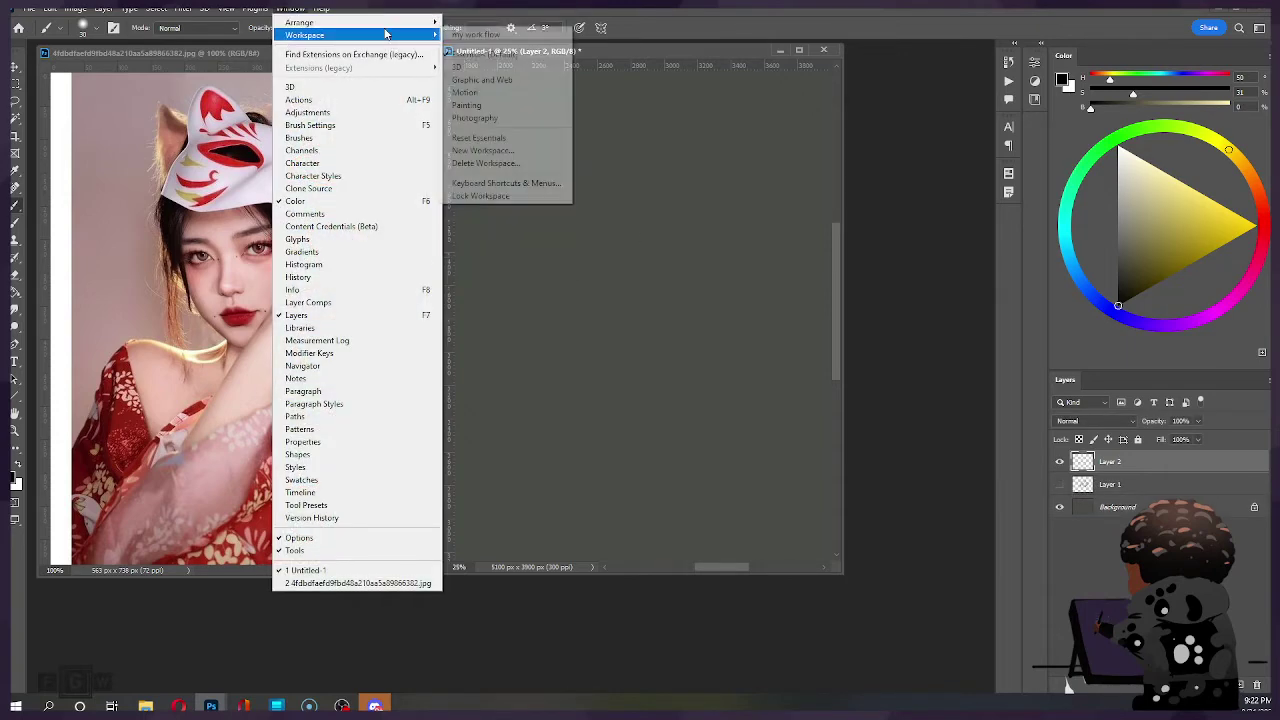
left_click(486, 152)
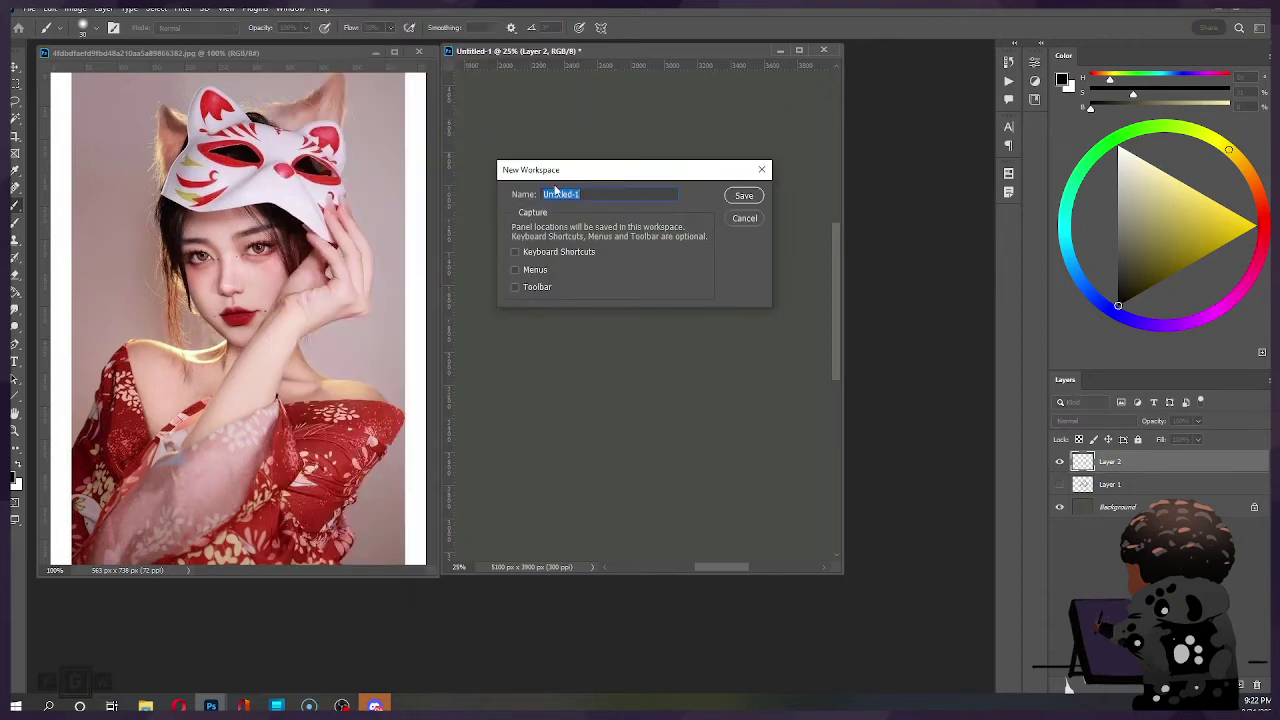
key("BackSpace")
key("Escape")
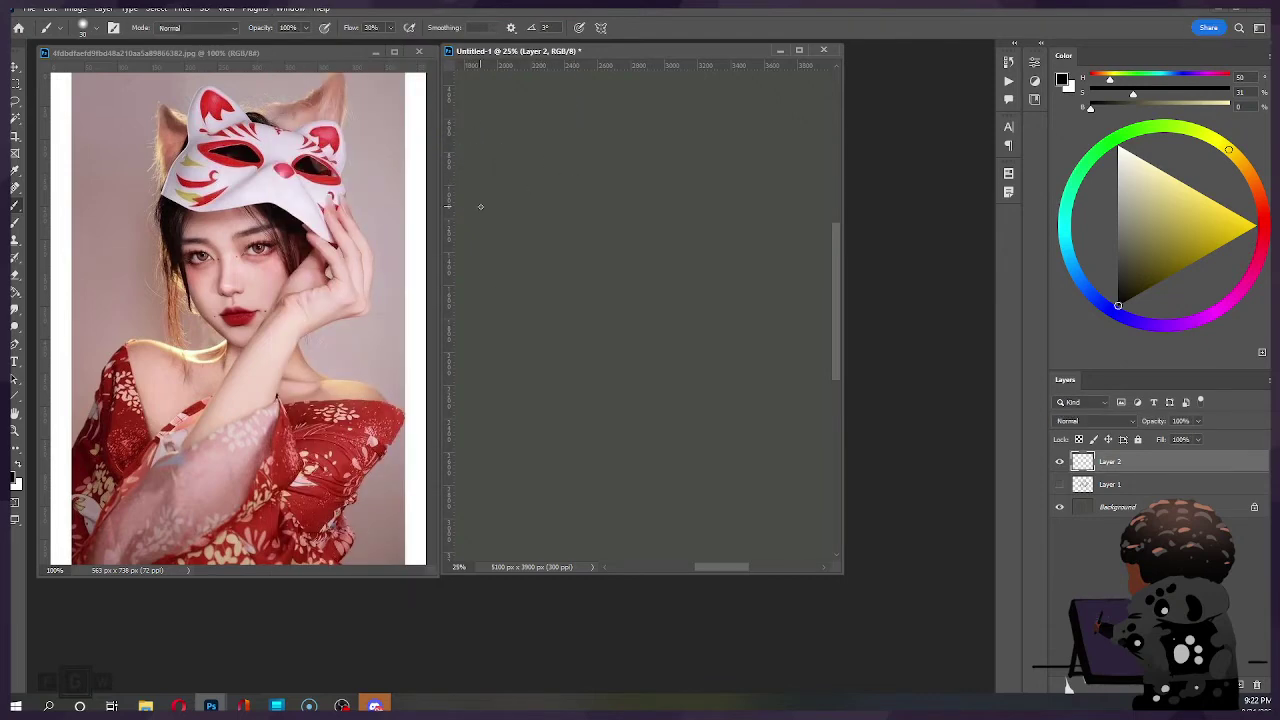
Step: Rough in faint guide lines for the head, jaw, neck and the left shoulder on Layer 2 with an adjusted brush size
key("bracketright")
key("bracketright")
key("bracketleft")
key("bracketleft")
key("bracketleft")
Step: Clean up the neck lines and sketch the other side of the neck with the right shoulder and upper arm
key("e")
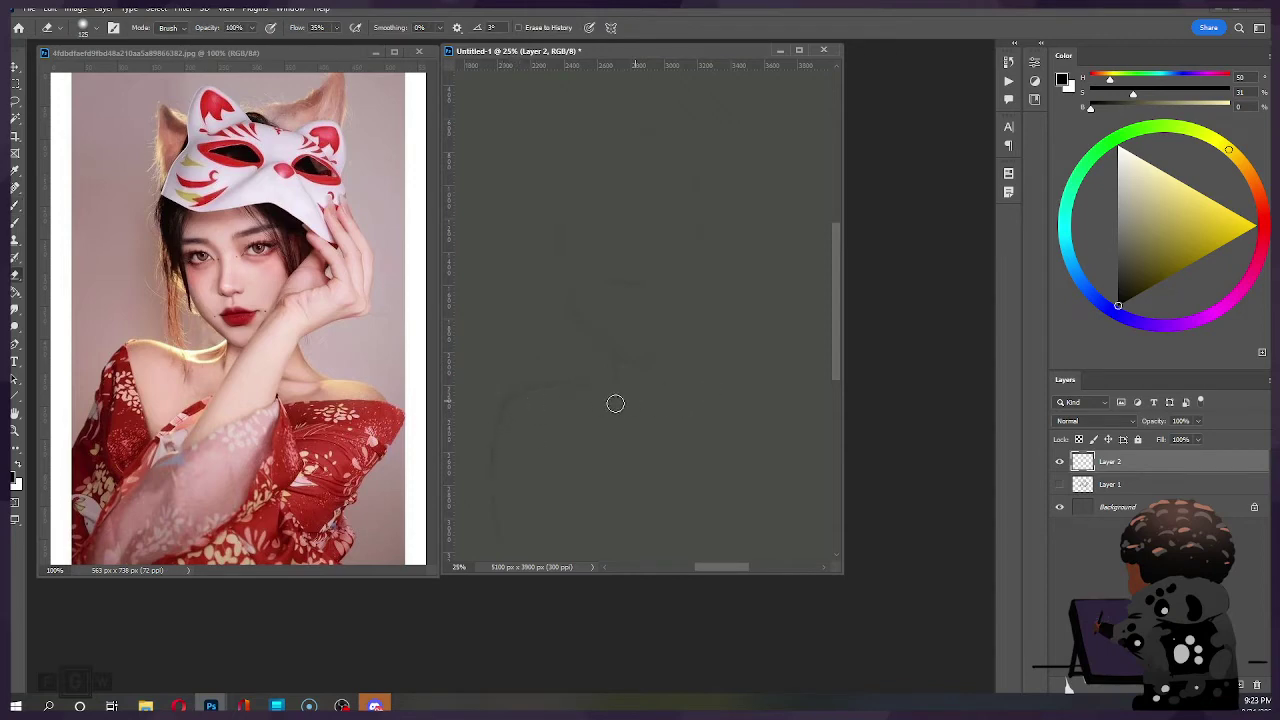
key("b")
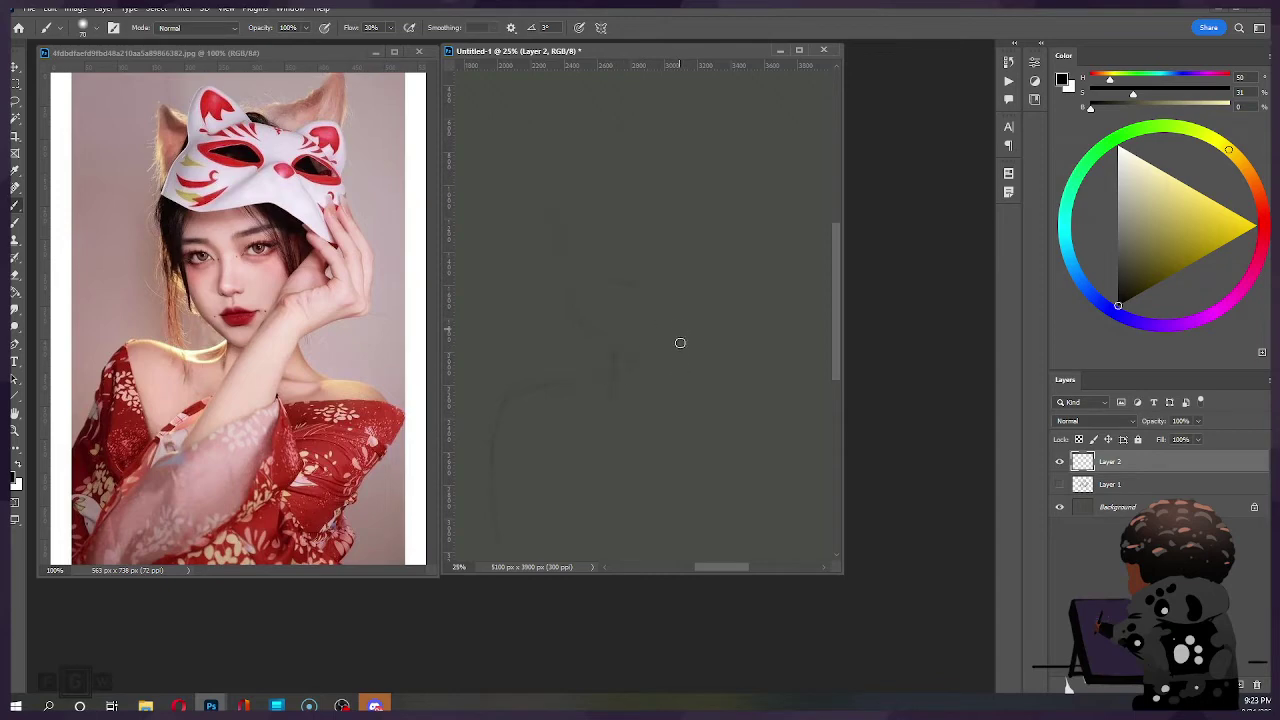
left_click_drag(682, 326, 692, 376)
left_click_drag(806, 431, 797, 496)
Step: Lighten the face guides with a smaller eraser and redraw the jaw and chin contour, undoing the unwanted strokes
key("e")
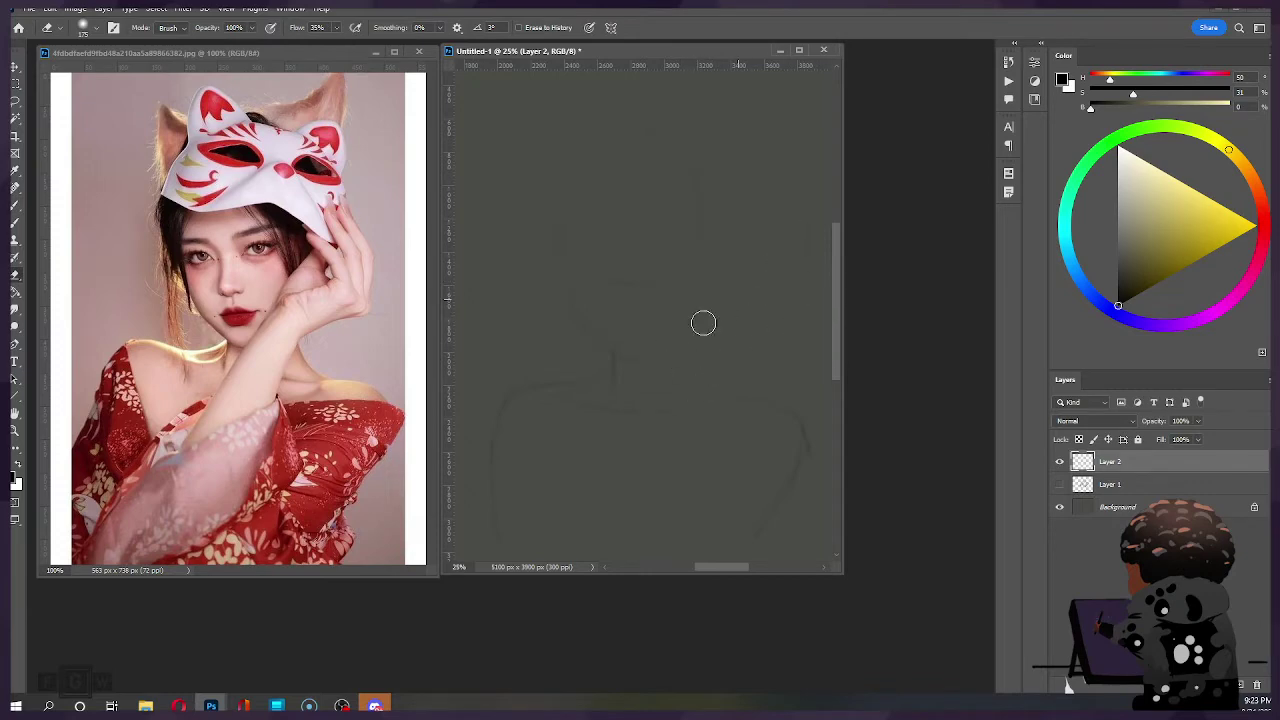
key("bracketleft")
key("bracketleft")
key("bracketleft")
key("bracketleft")
key("b")
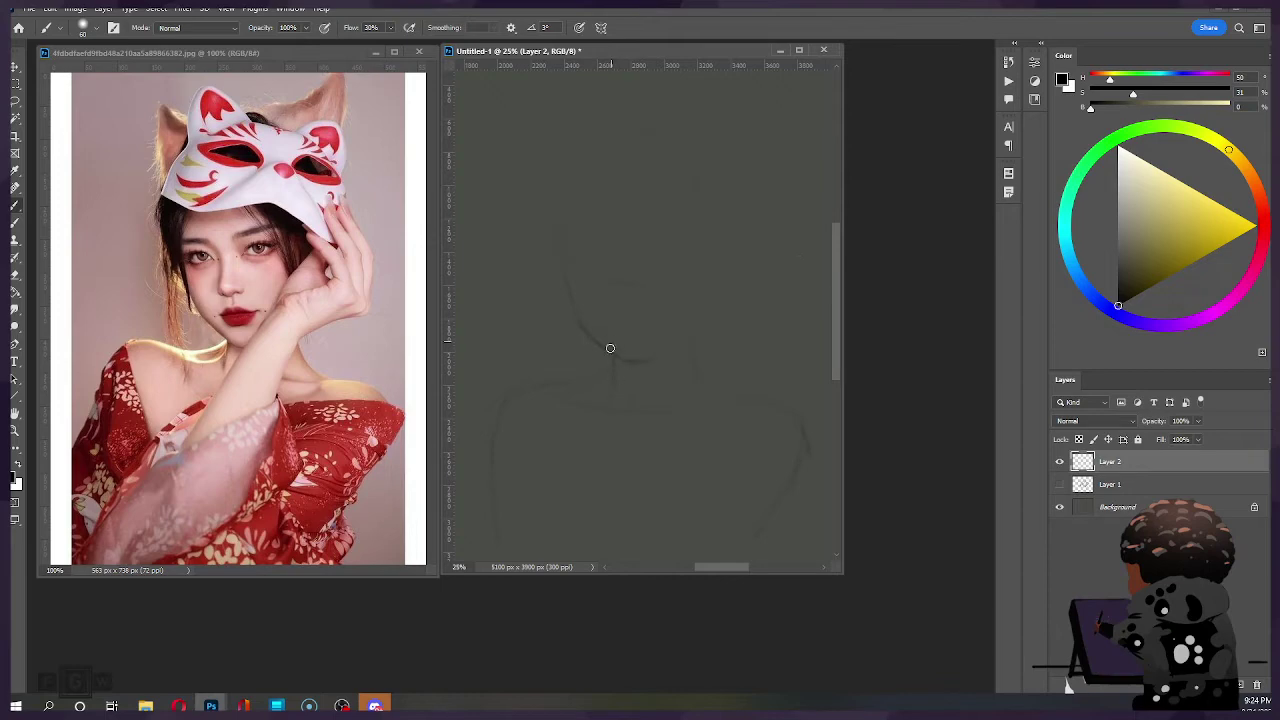
key("ctrl+z")
key("ctrl+z")
Step: Fade the shoulder lines and the lower outer arm lines on both sides with an enlarged eraser
key("e")
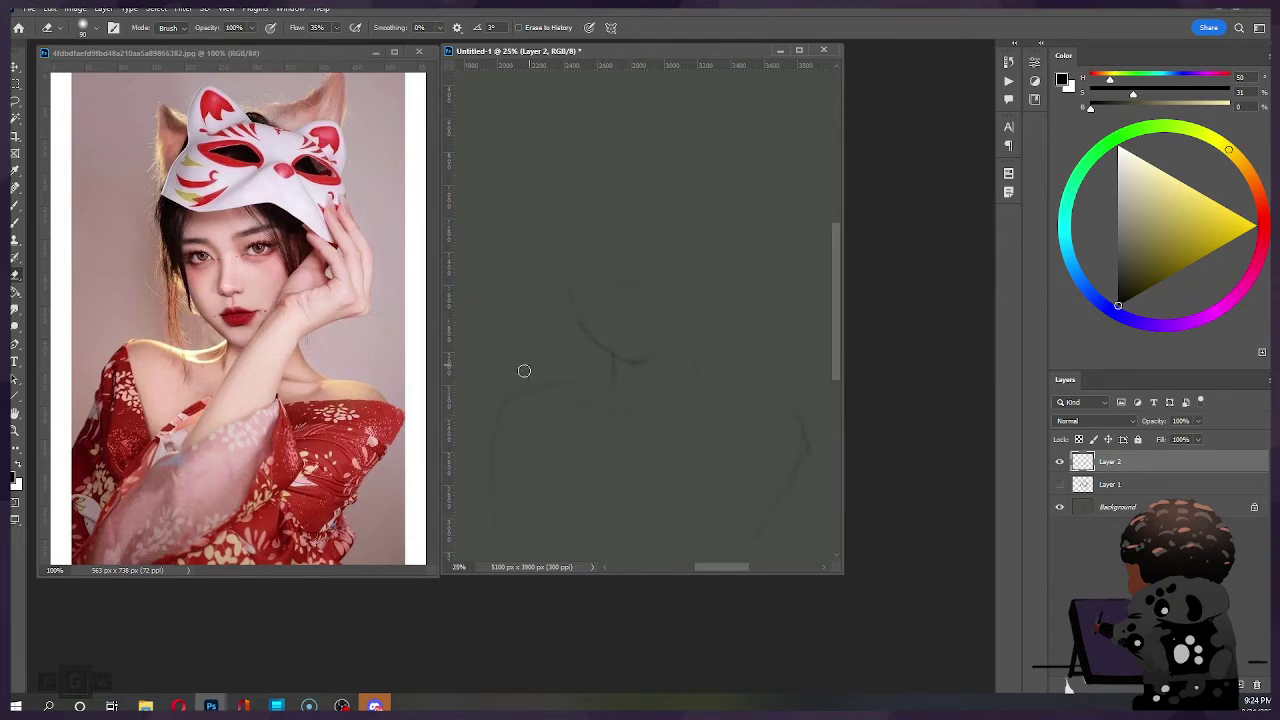
key("bracketright")
key("bracketright")
key("bracketright")
key("bracketright")
key("bracketright")
left_click_drag(503, 497, 503, 534)
mouse_move(749, 543)
left_mouse_down()
mouse_move(800, 486)
mouse_move(801, 407)
left_mouse_up()
key("bracketleft")
Step: Redraw the softened shoulder line and sketch the raised forearm and bent hand beside the face
key("b")
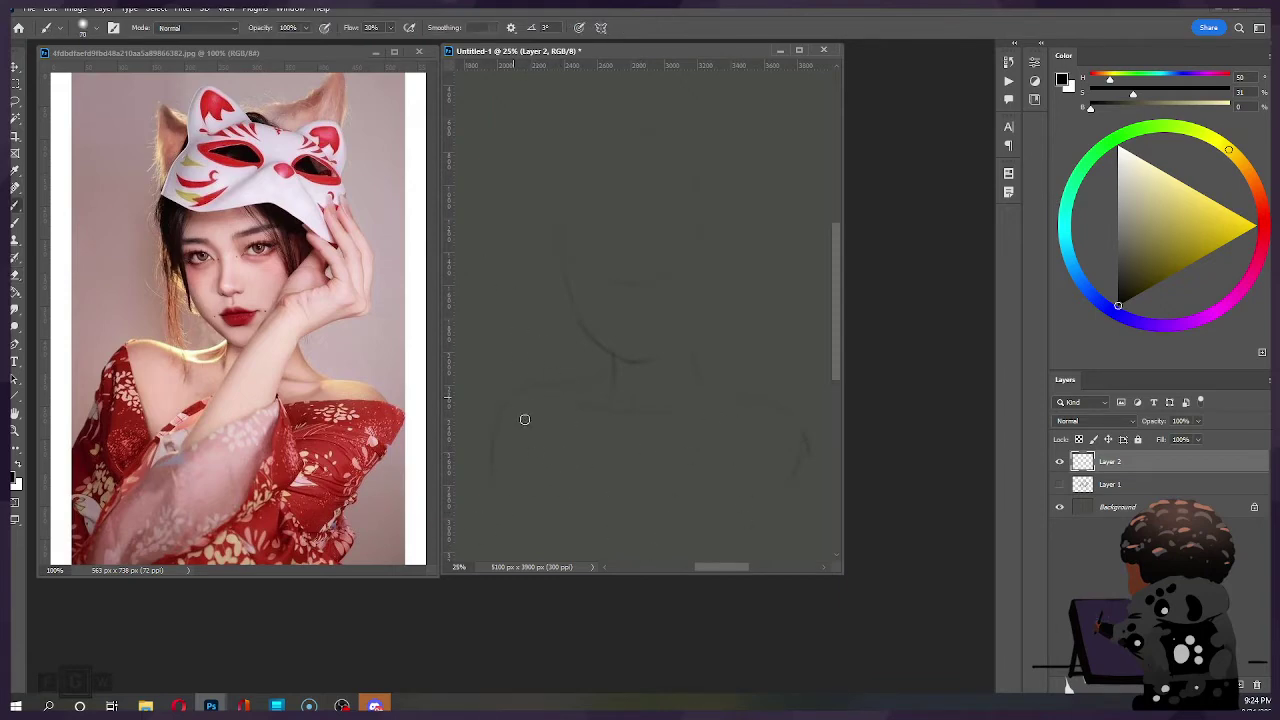
key("e")
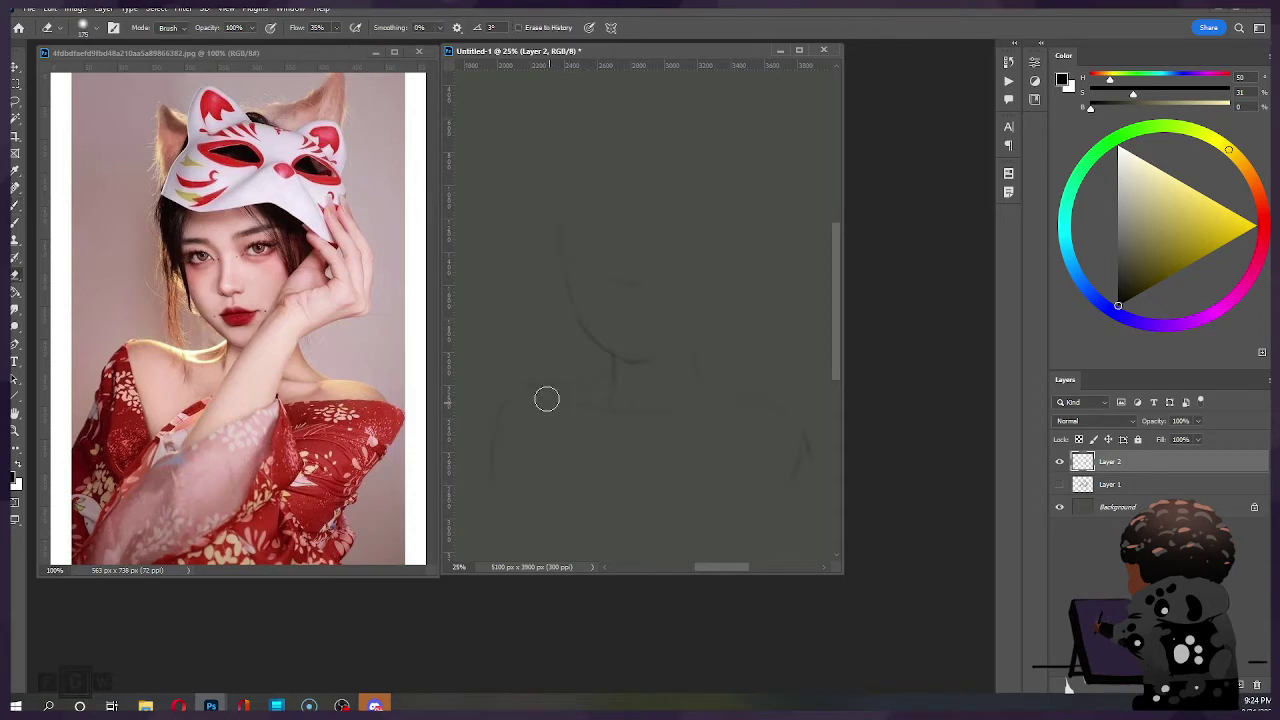
key("b")
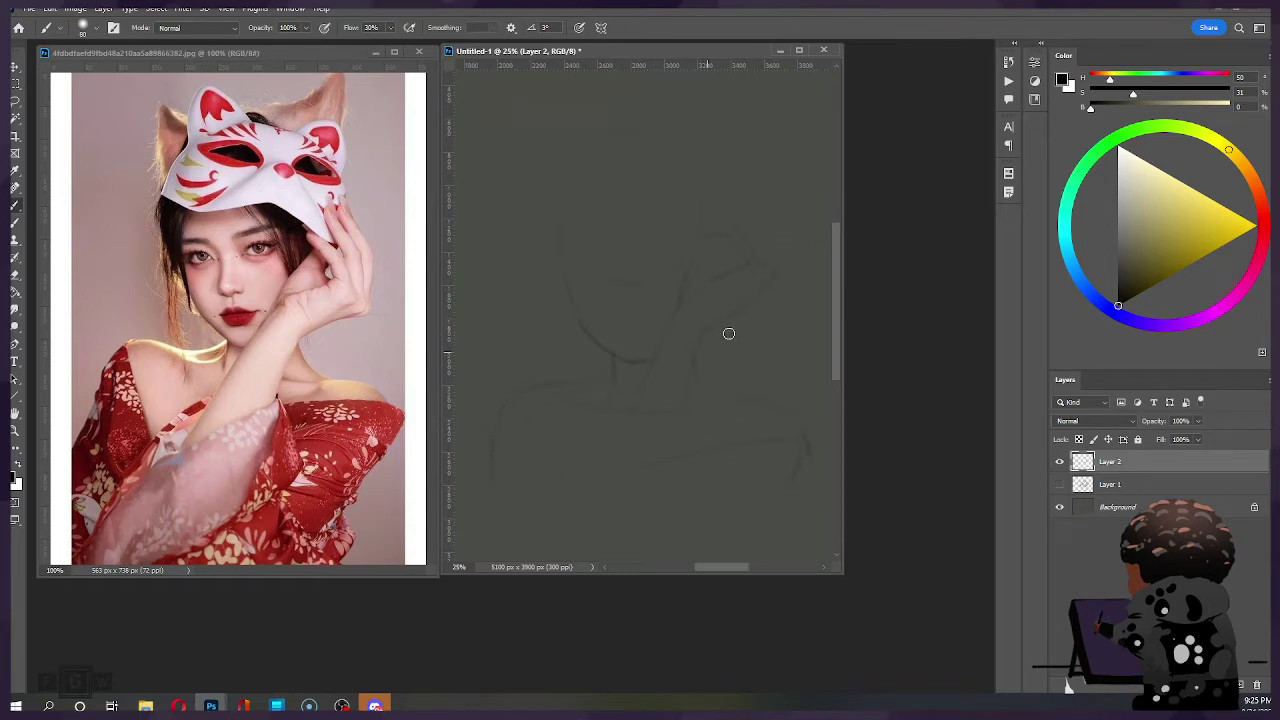
key("ctrl")
Step: Erase the cheek and jaw line with a smaller eraser and redraw it as a straighter slope toward the chin
key("e")
key("bracketleft")
key("bracketleft")
key("bracketleft")
key("bracketleft")
key("bracketleft")
left_click_drag(590, 344, 606, 354)
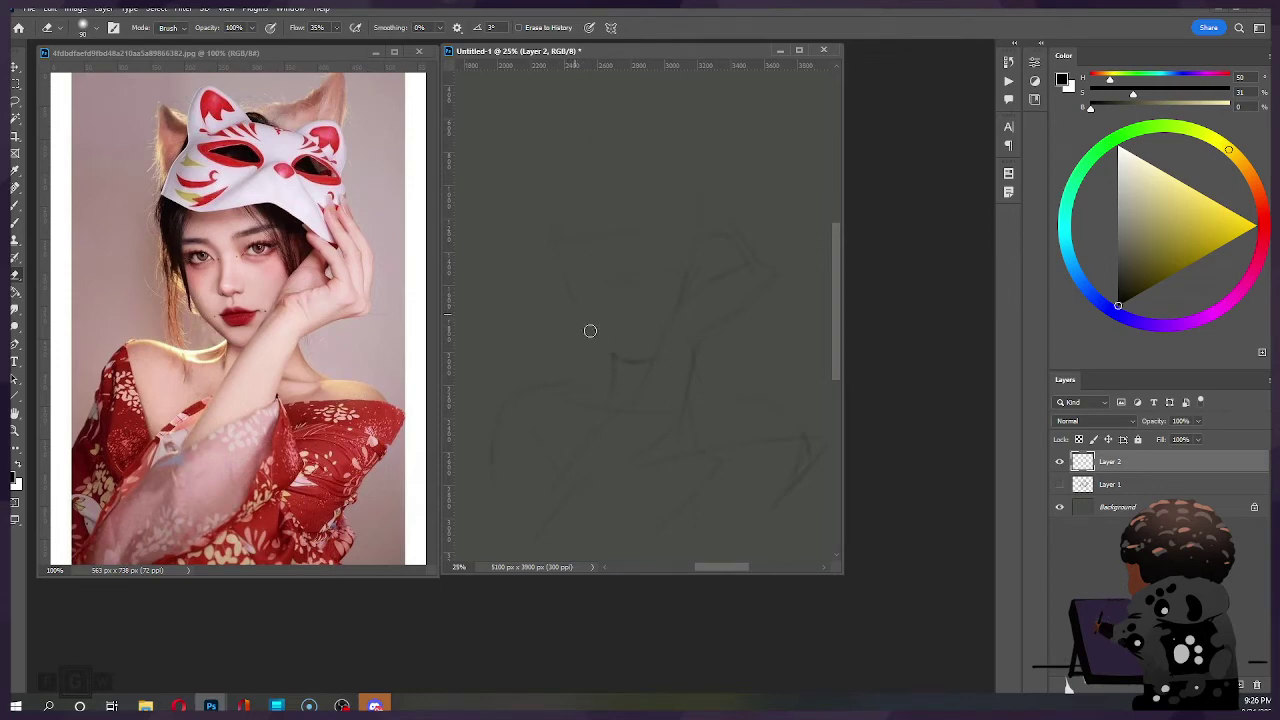
key("b")
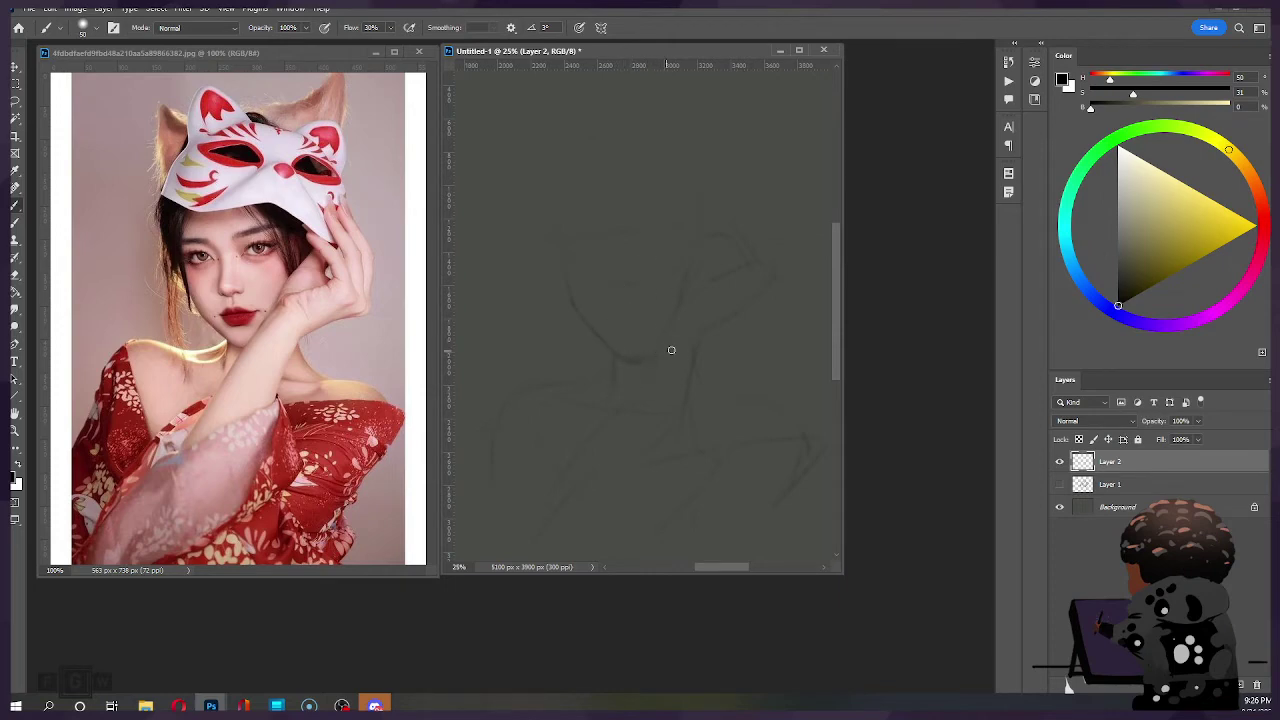
Step: Fade the cheek and chin lines again and redraw the jaw contour from the temple down to the chin
key("e")
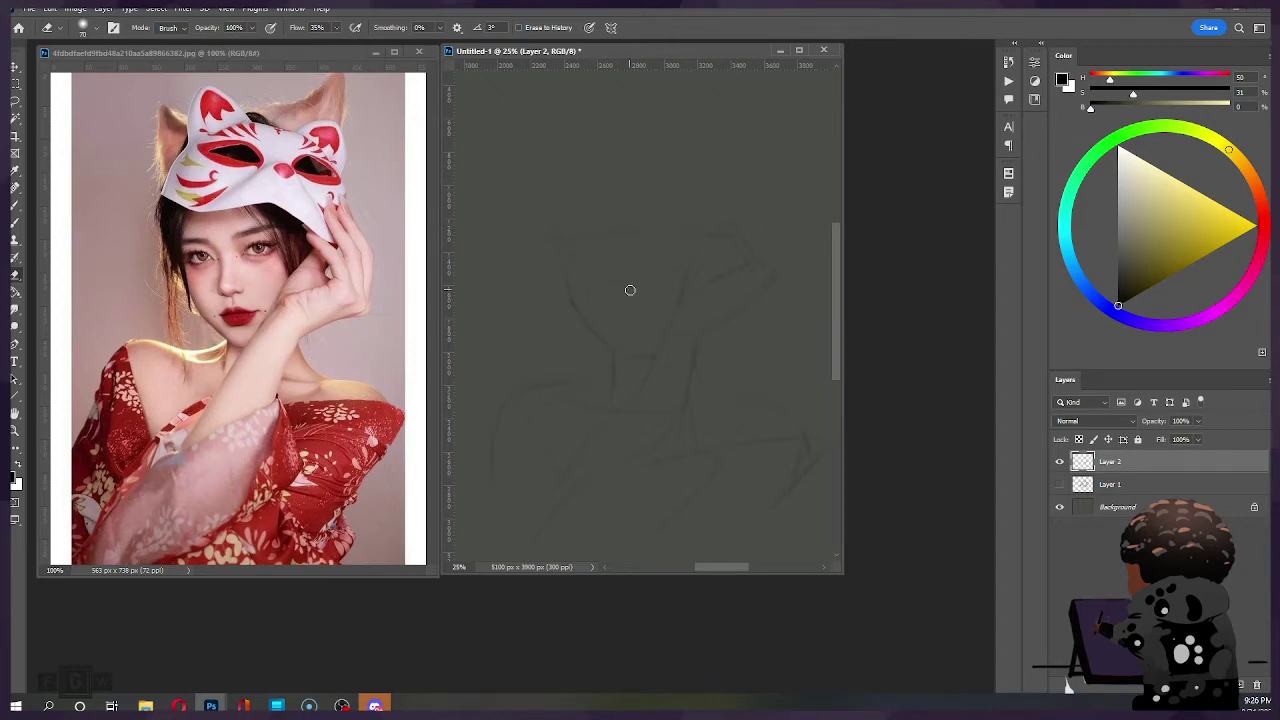
key("b")
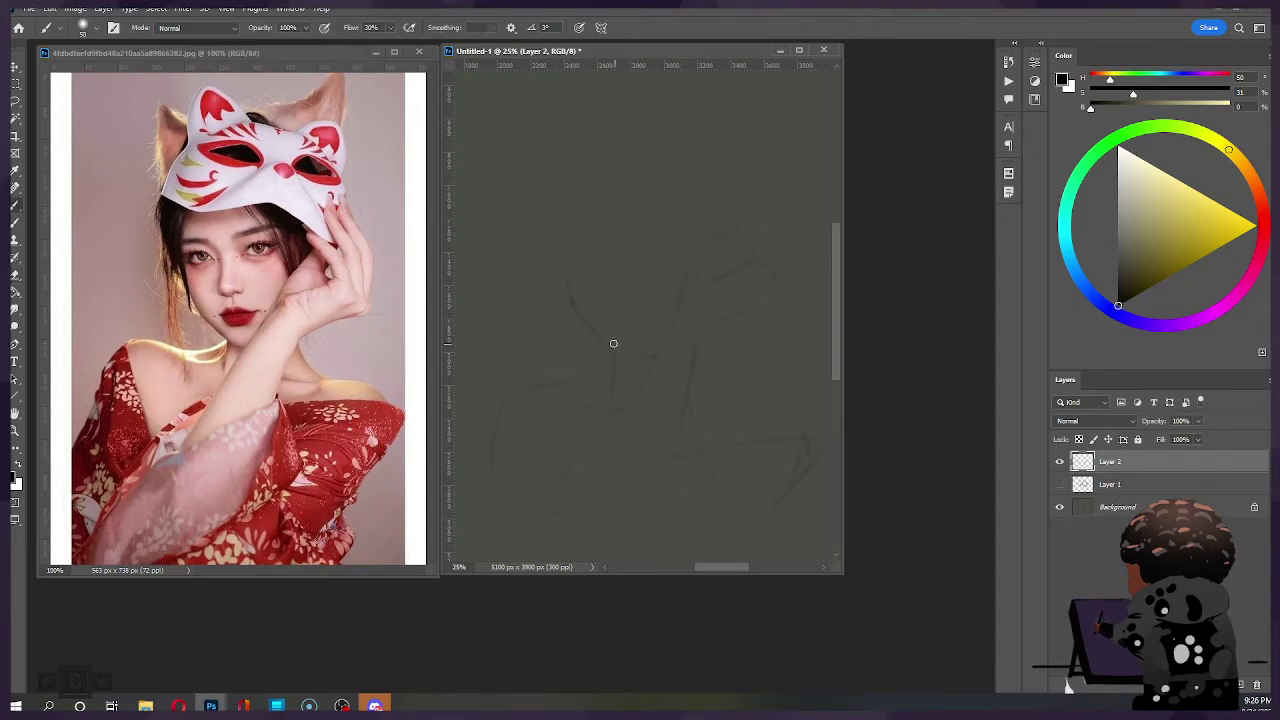
key("ctrl")
key("e")
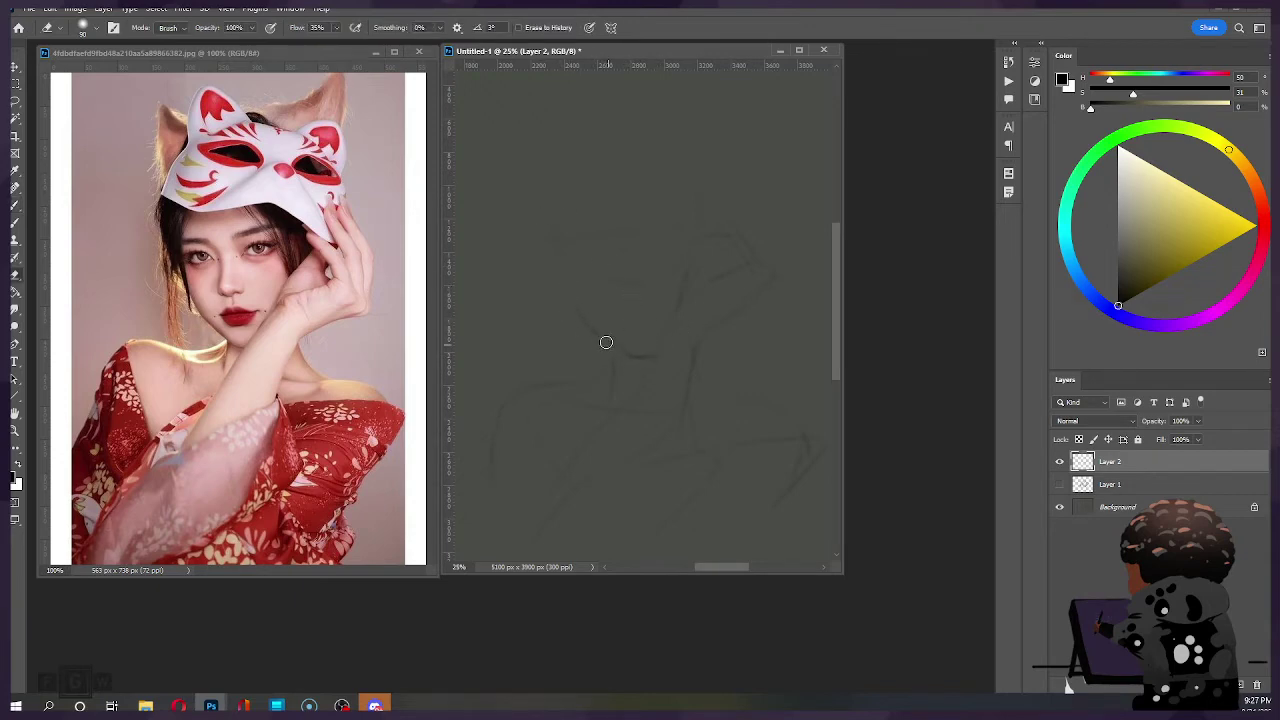
key("b")
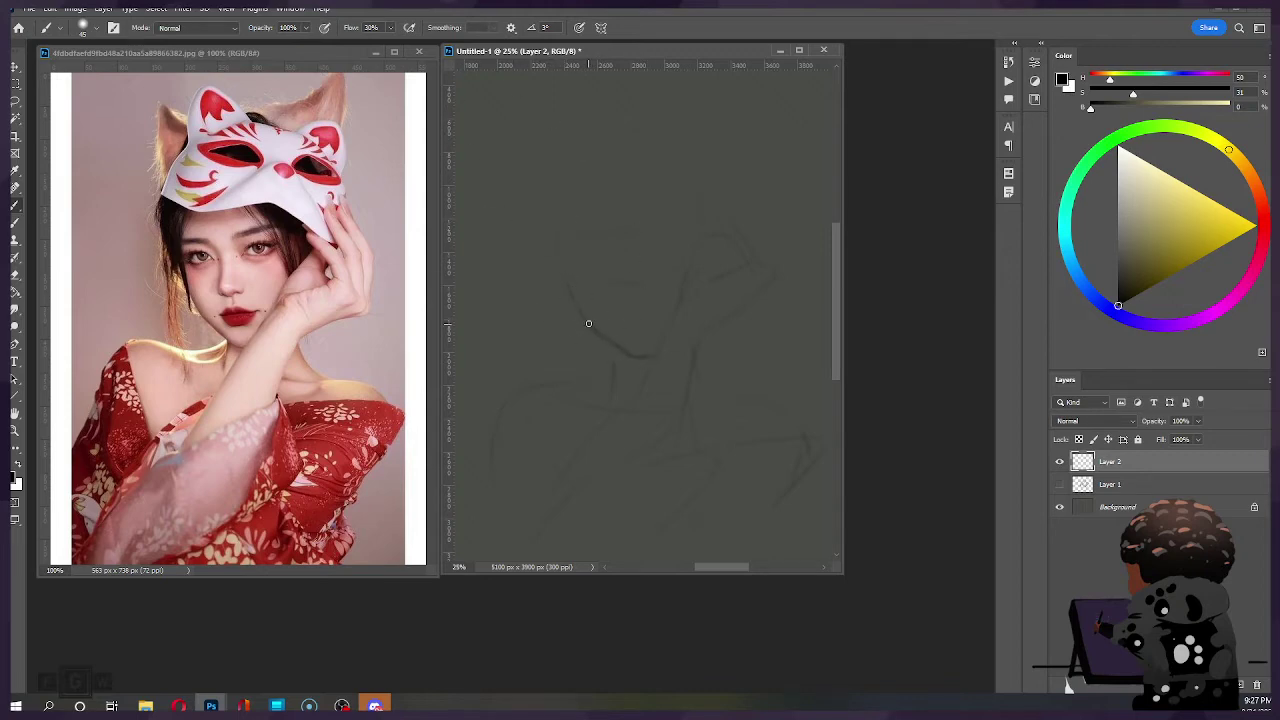
left_click_drag(557, 259, 581, 319)
Step: Soften the cheek and jaw contour with the eraser and compare it with the previous state
key("e")
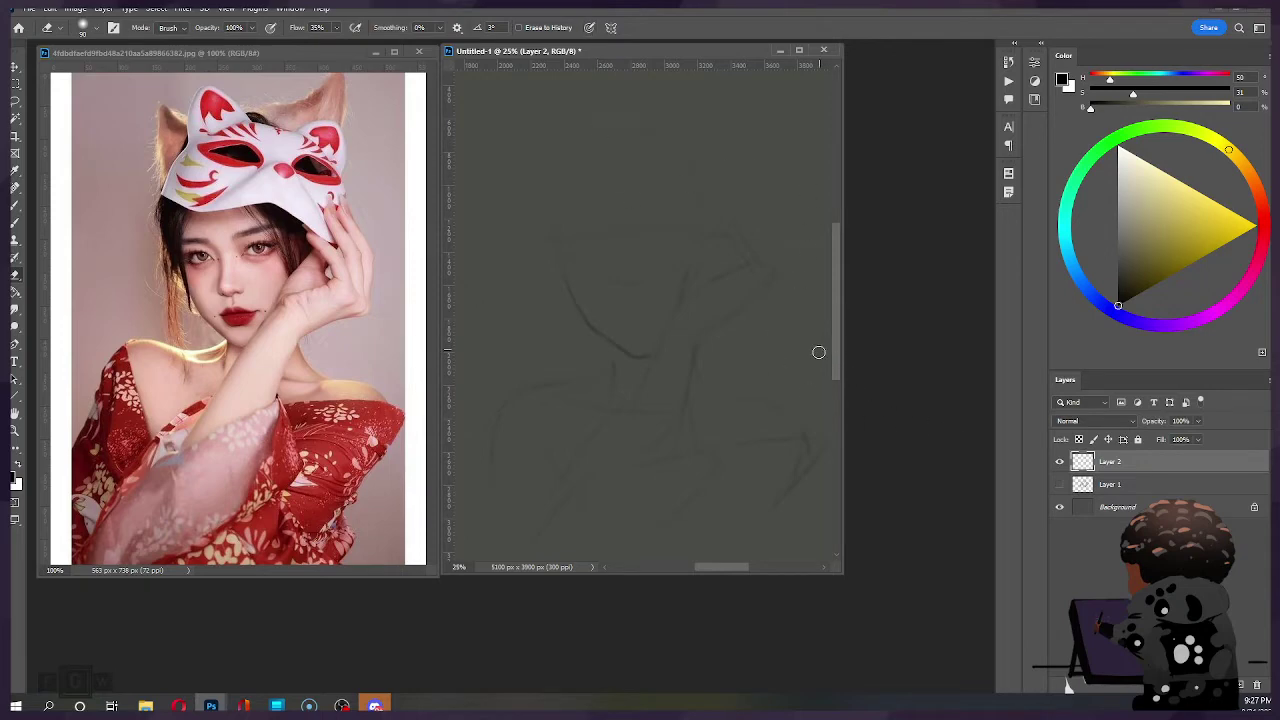
key("ctrl+z")
key("ctrl+shift+z")
Step: Try shifting the portrait sketch 402 px horizontally and compare it with the mirrored view
key("ctrl+t")
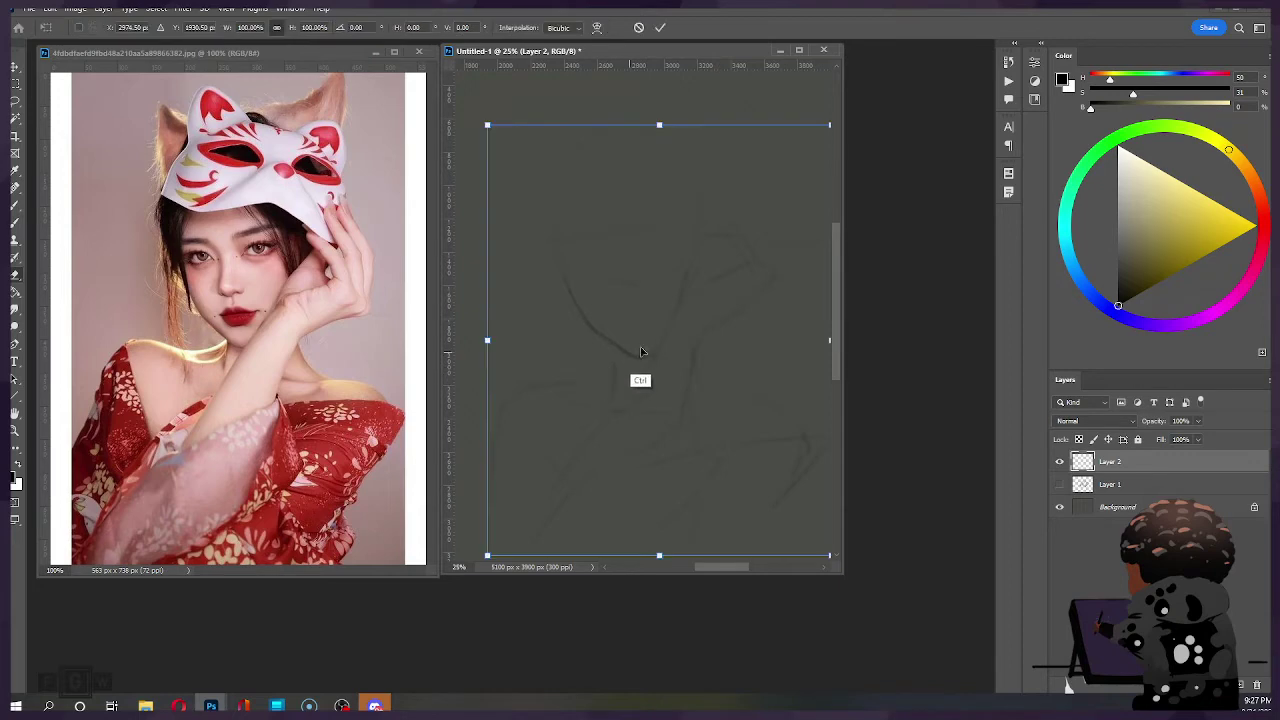
left_click_drag(614, 326, 681, 327)
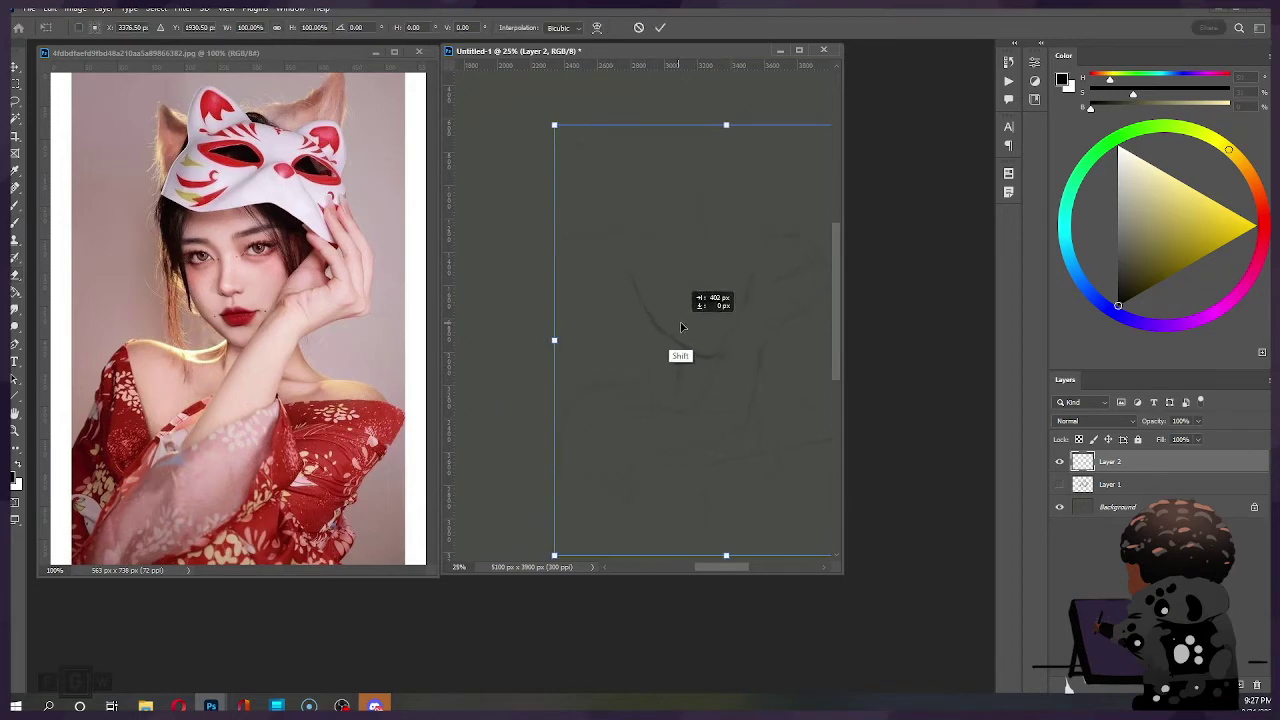
left_click(660, 27)
key("e")
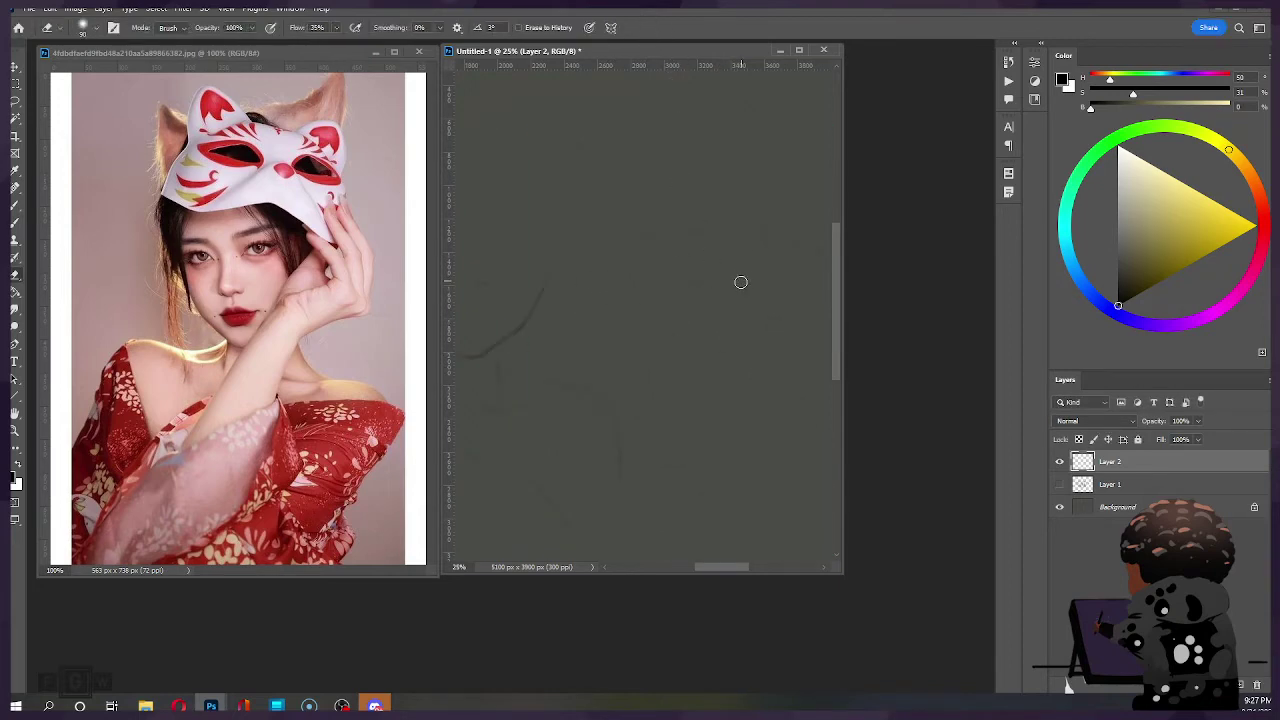
key("ctrl")
key("ctrl+z")
key("ctrl+shift+z")
key("ctrl+z")
key("ctrl+z")
key("ctrl+shift+z")
key("ctrl+z")
Step: Move the Layer 2 sketch slightly to the left with Free Transform and check it mirrored
key("ctrl+t")
left_click_drag(686, 306, 634, 313)
left_click(660, 27)
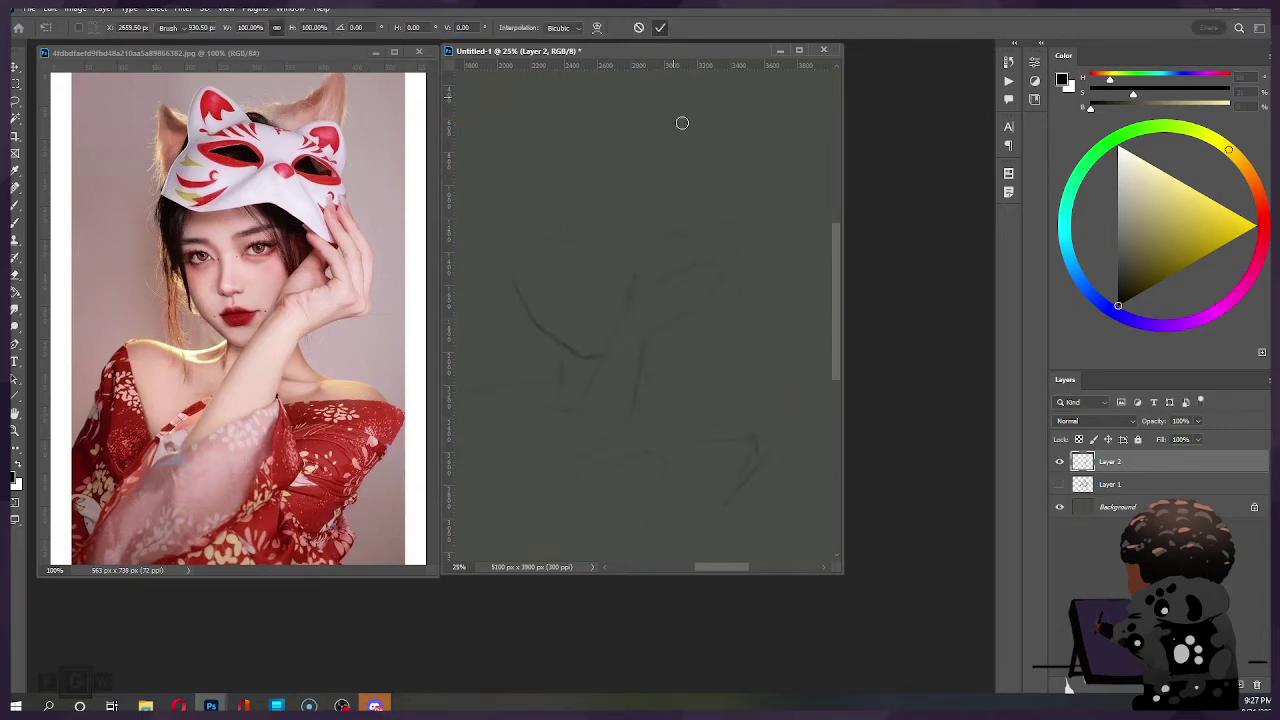
key("f")
key("f")
key("f")
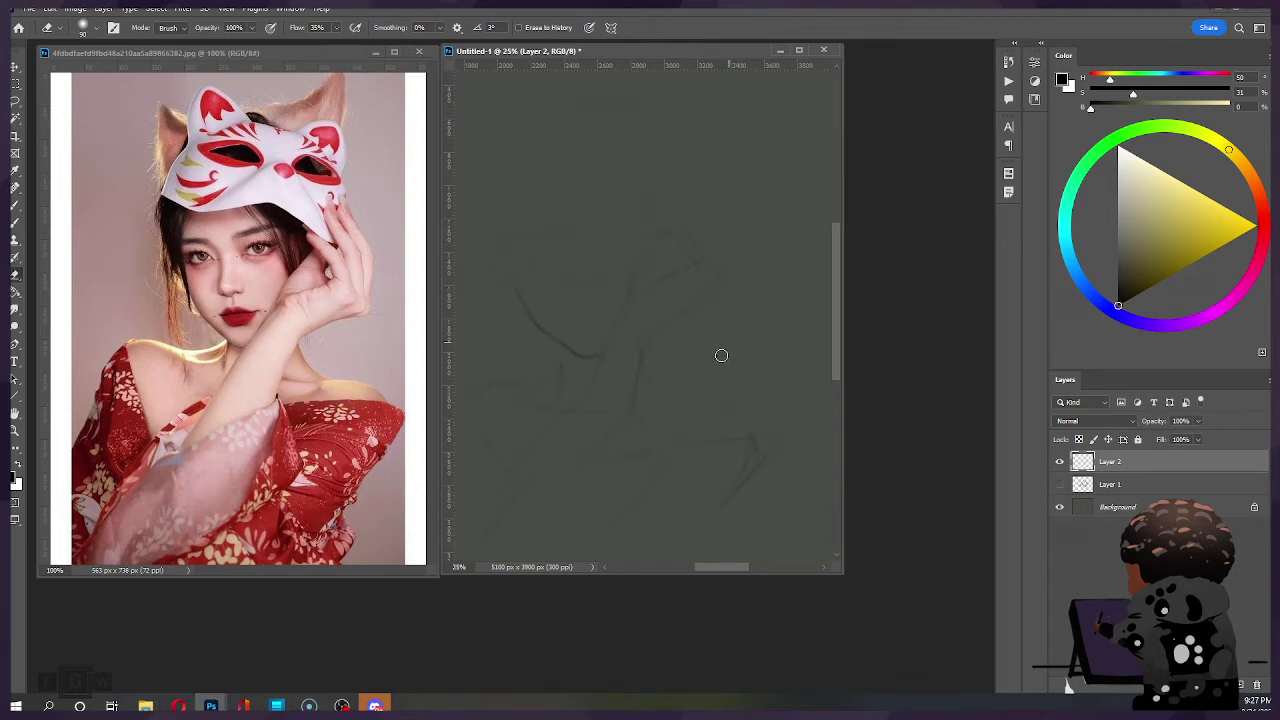
key("space")
left_click_drag(660, 357, 697, 357)
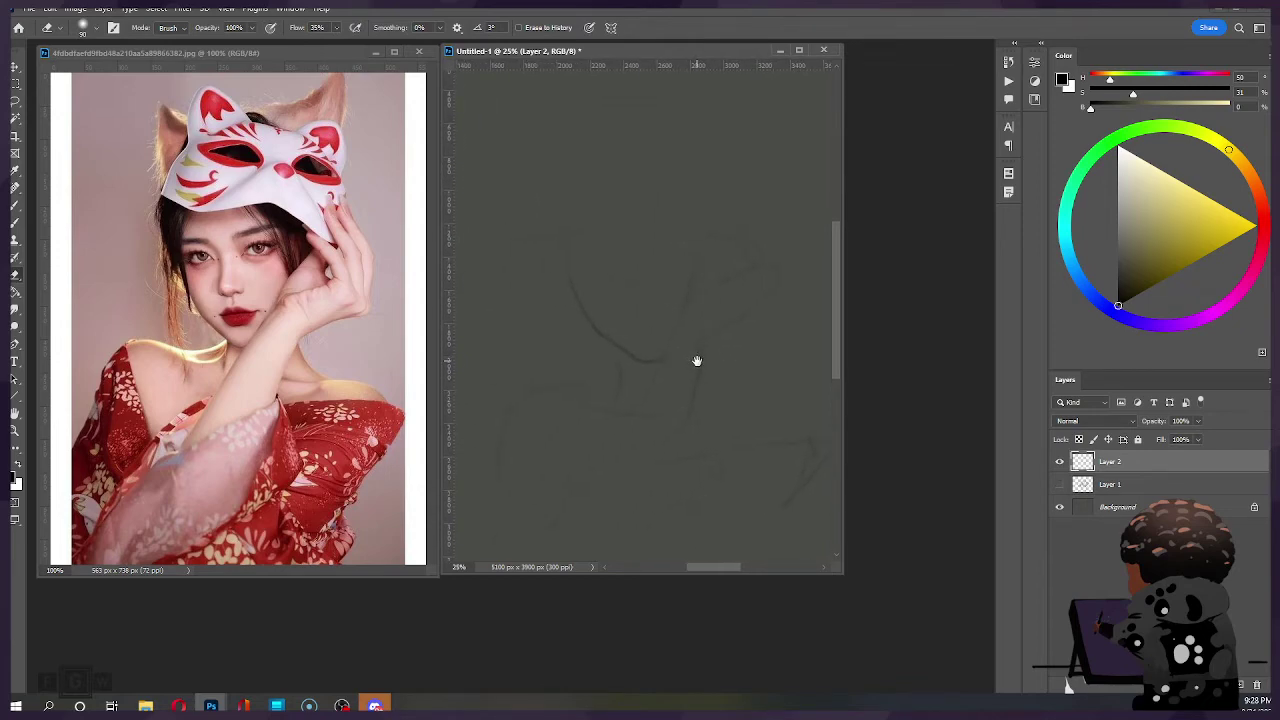
Step: Sketch the fox mask's lower point and small nose, and try a broader stroke sloping down beside the nose
key("b")
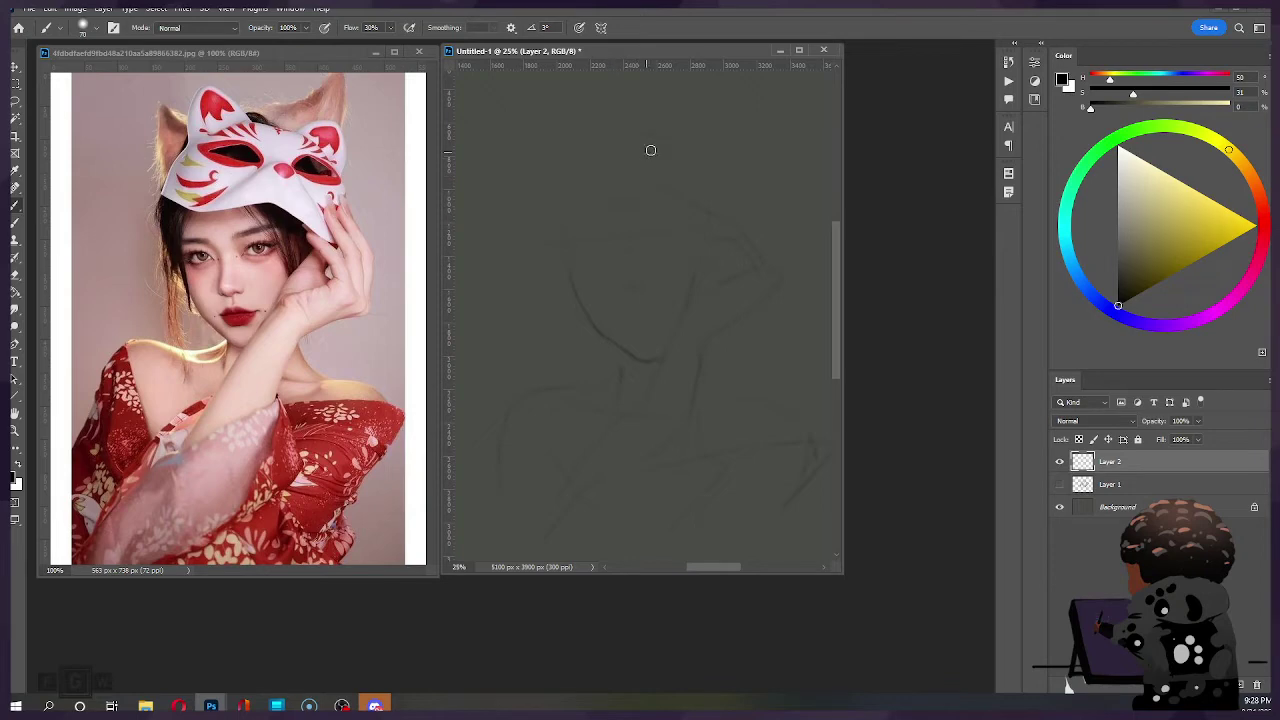
mouse_move(662, 143)
left_mouse_down()
mouse_move(666, 153)
mouse_move(647, 151)
left_mouse_up()
key("]")
key("]")
key("]")
key("]")
key("]")
left_click_drag(633, 153, 608, 190)
key("bracketright")
key("bracketright")
key("bracketright")
key("bracketright")
key("bracketright")
key("ctrl+z")
Step: Redraw the sloping stroke beside the mask's nose and reinforce the diamond-shaped nose with a smaller brush
left_click_drag(622, 172, 602, 196)
key("]")
key("bracketright")
key("bracketleft")
key("bracketleft")
key("bracketleft")
left_click(654, 145)
Step: Clean up the mask lines and sketch its outer contour, top edge and eye opening
key("e")
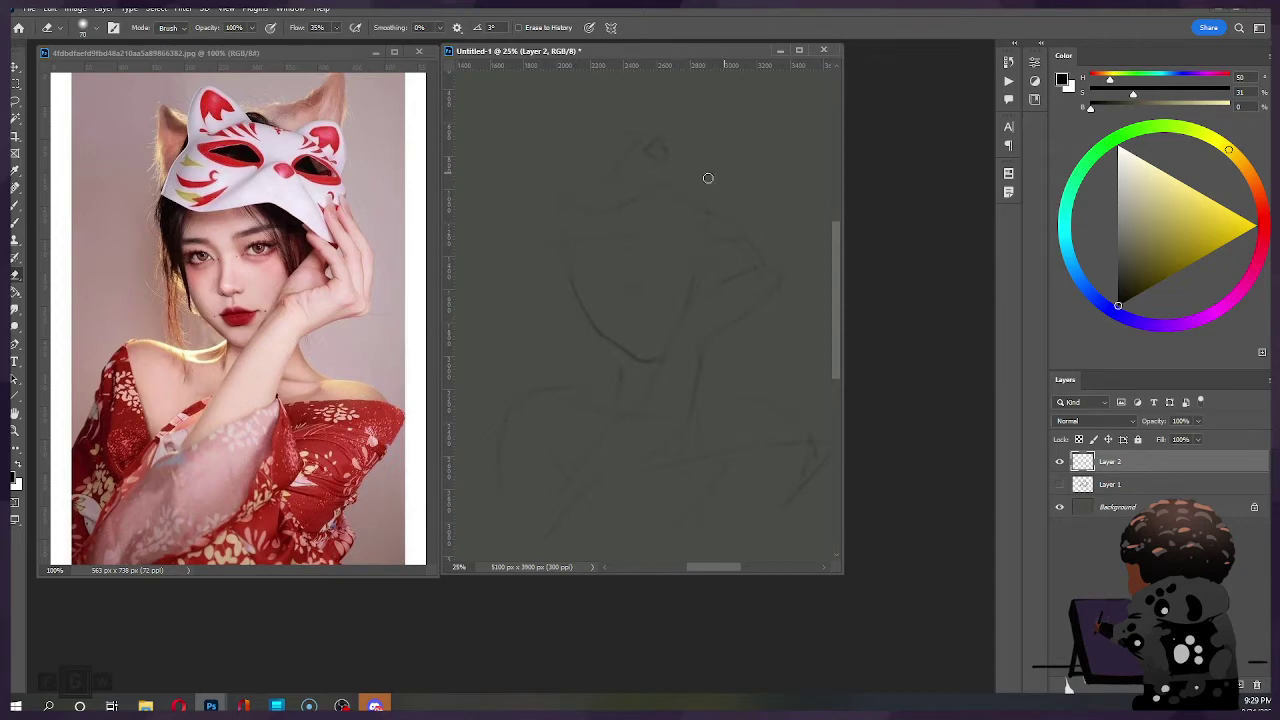
key("b")
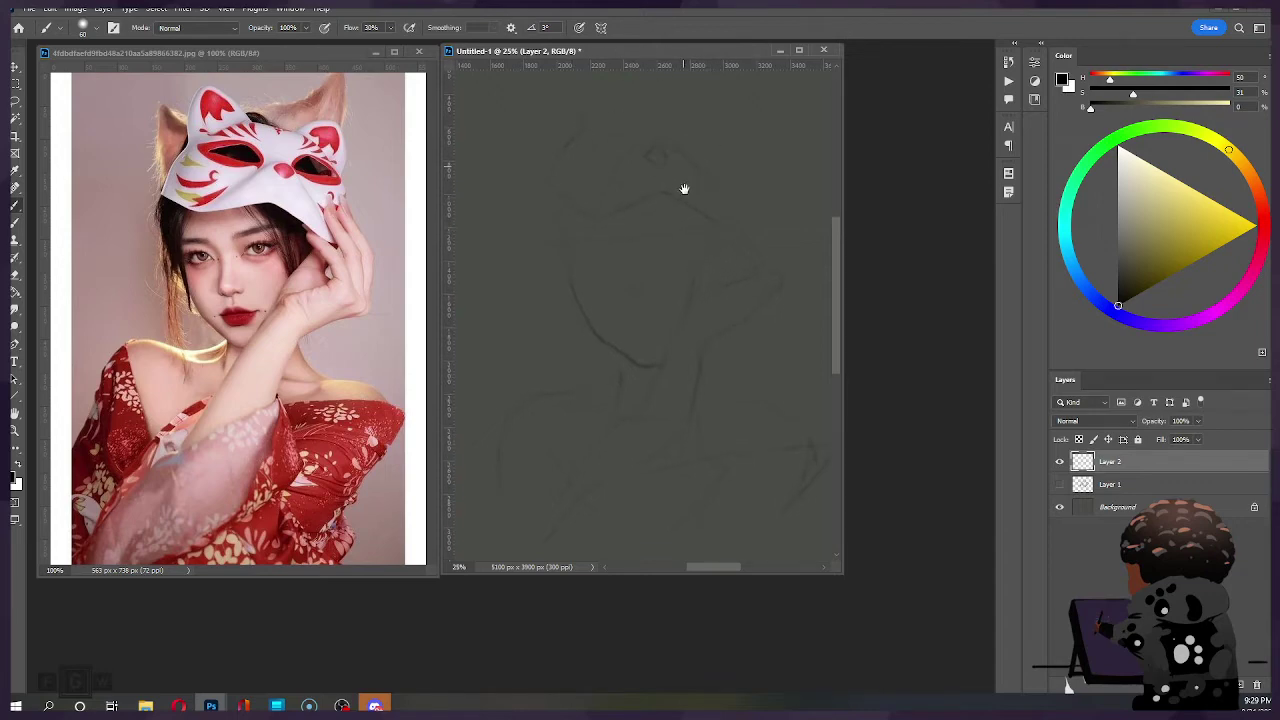
left_click_drag(683, 189, 681, 230)
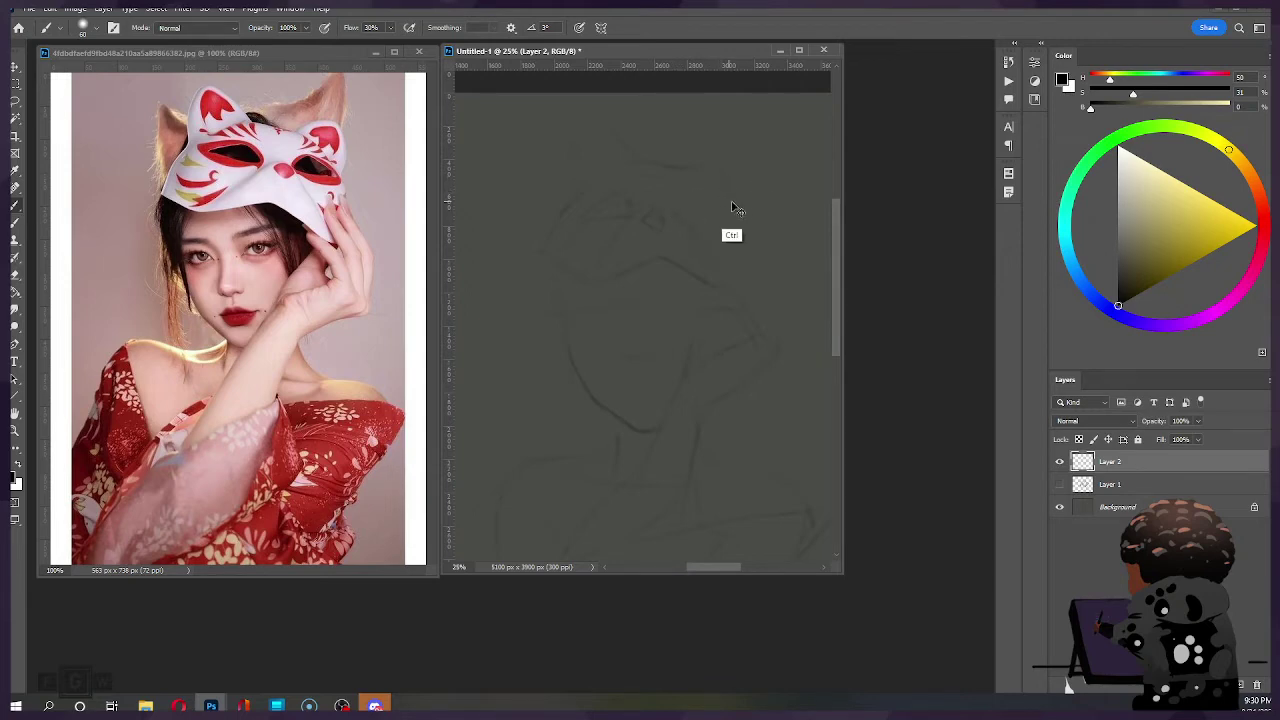
Step: Erase the mask's nose and rework its placement farther right, along with the far ear line
key("e")
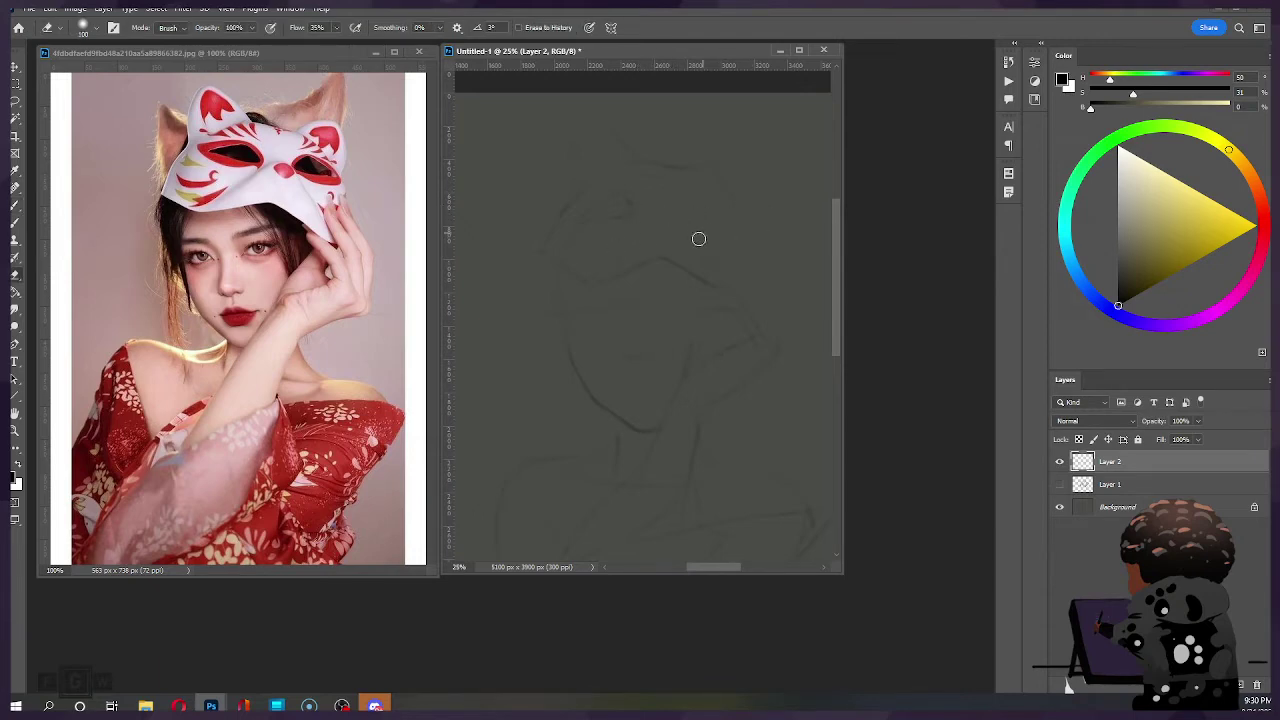
key("b")
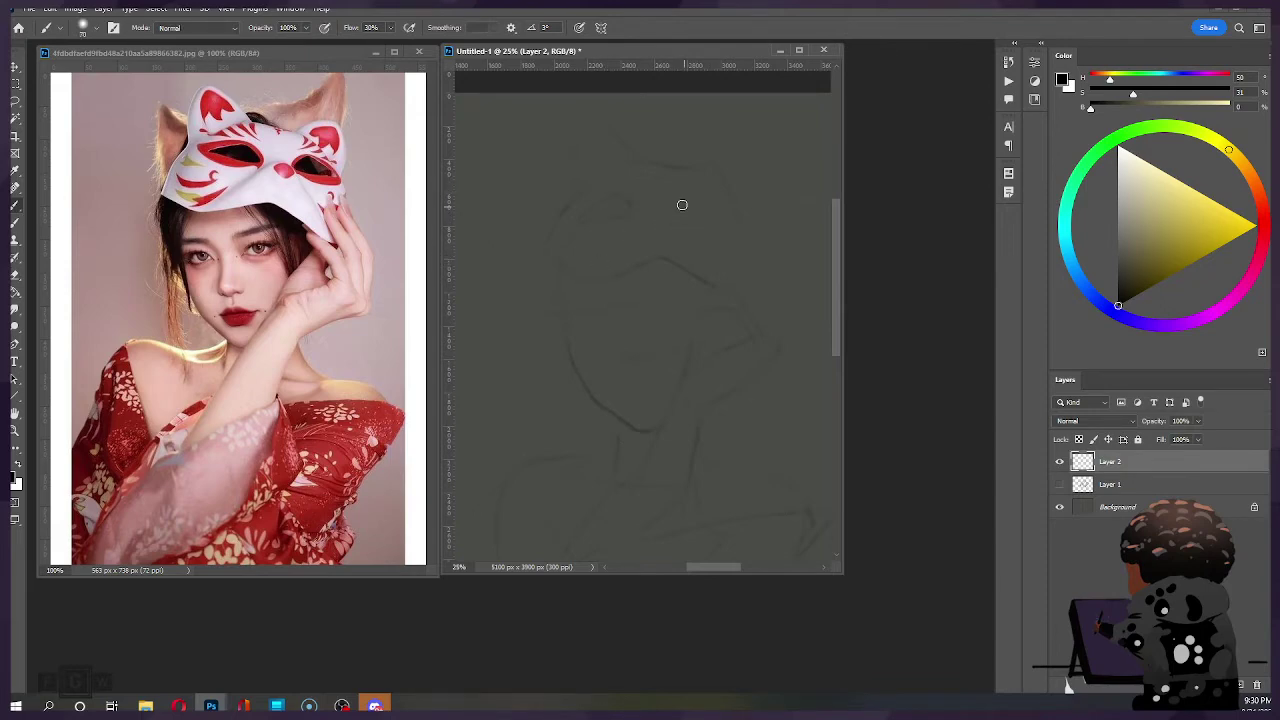
left_click_drag(679, 204, 672, 216)
key("ctrl+z")
Step: Sketch the raised hand's long fingers against the mask's side and clean up their edges
left_click_drag(751, 249, 768, 291)
key("e")
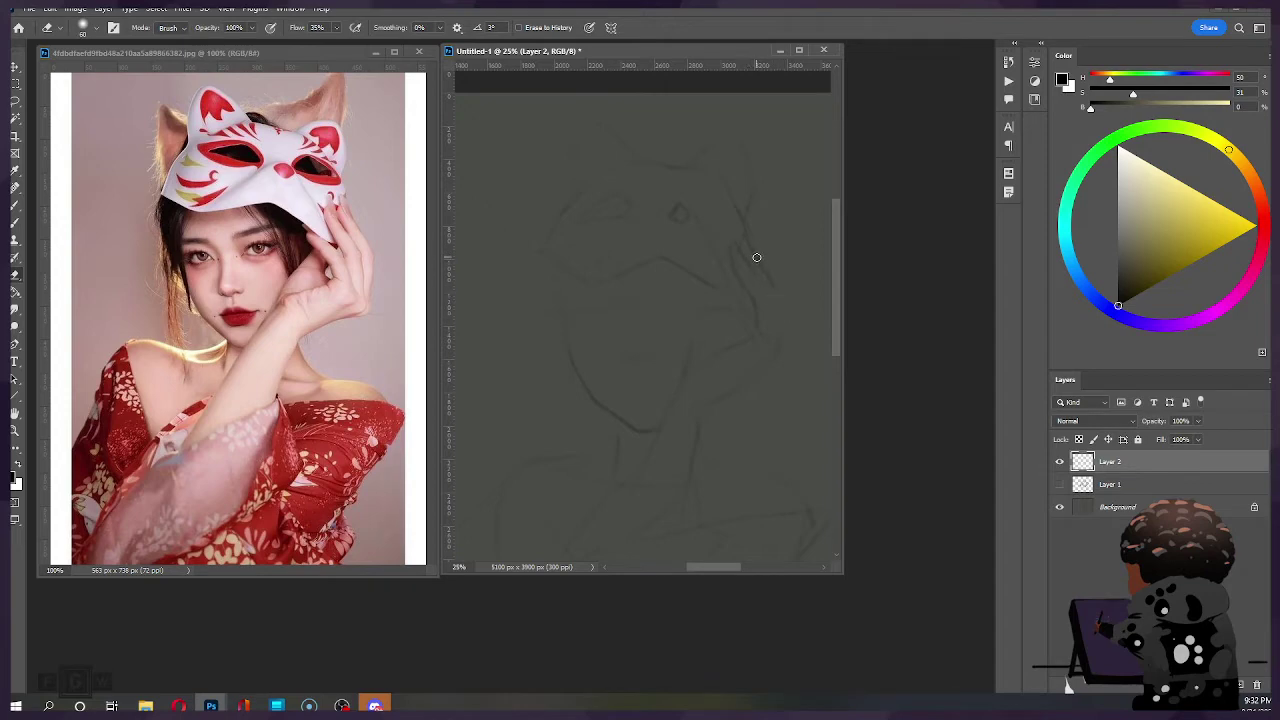
key("b")
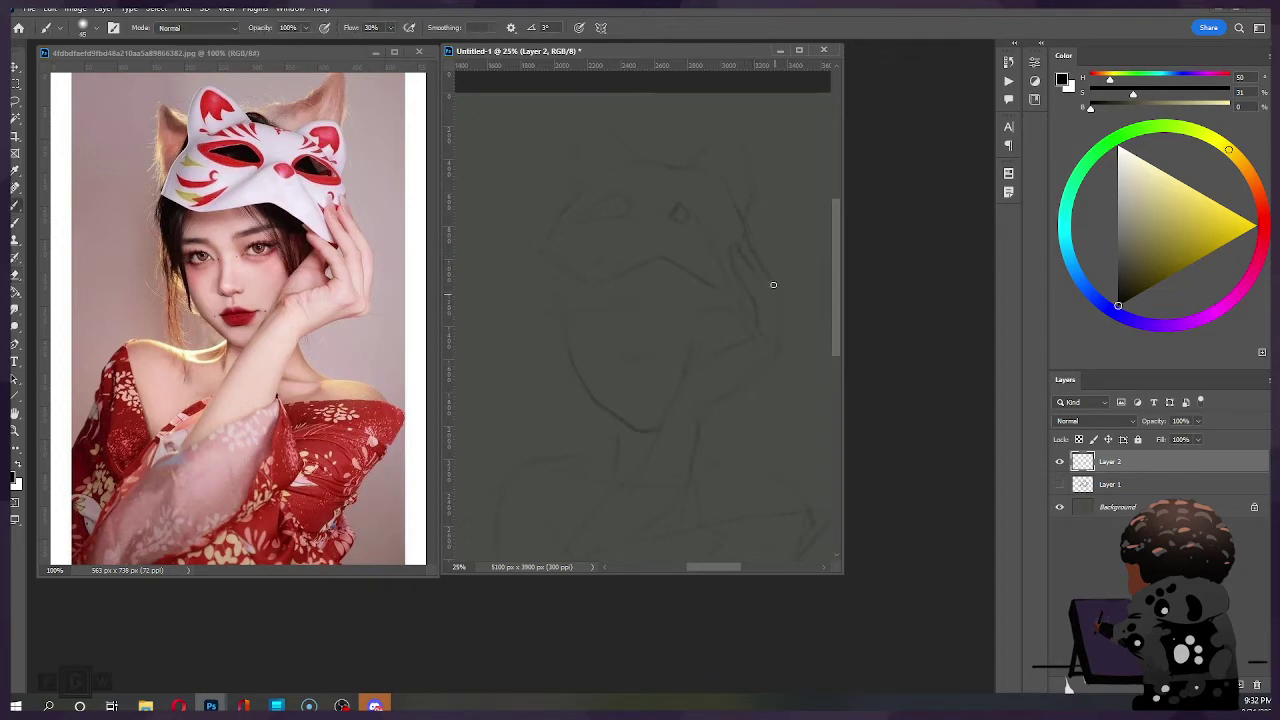
Step: Block in a soft dark shadow for the base of the nose with an enlarged brush
mouse_move(723, 391)
left_mouse_down()
mouse_move(723, 289)
mouse_move(719, 301)
left_mouse_up()
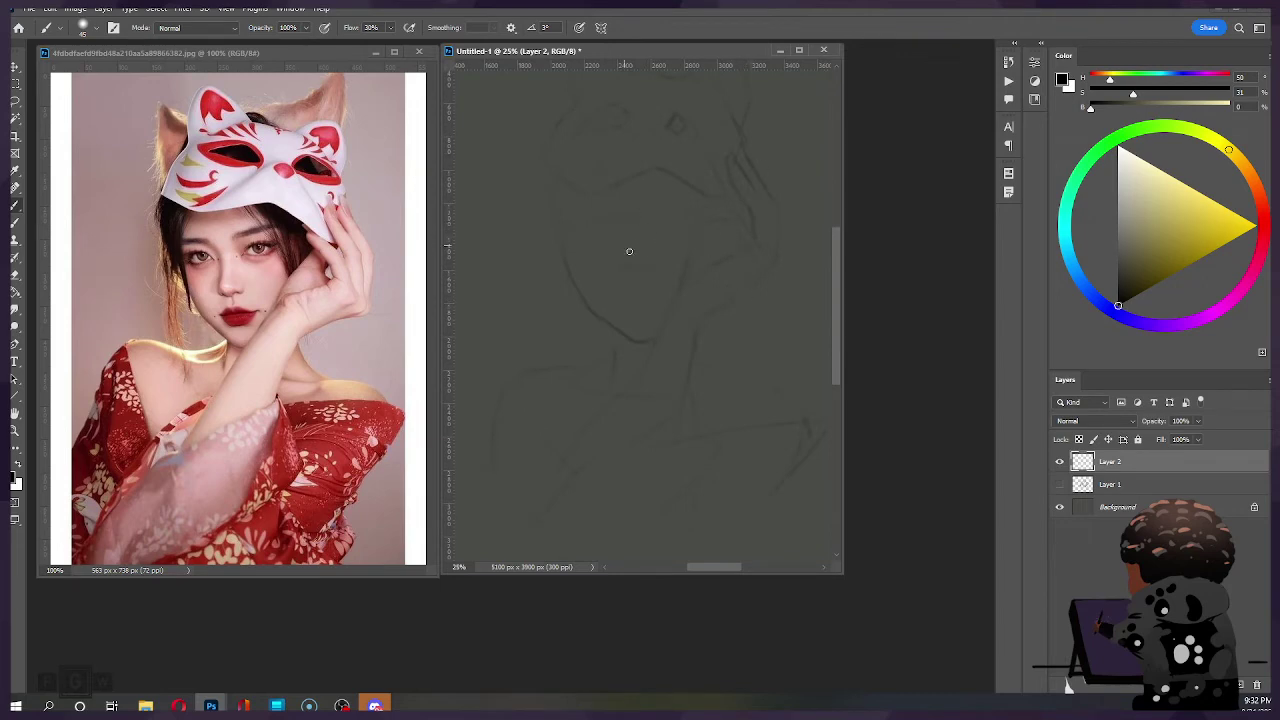
key("bracketright")
key("bracketright")
key("bracketright")
key("bracketright")
key("bracketright")
left_click_drag(623, 267, 638, 273)
left_click_drag(622, 270, 642, 267)
key("ctrl+z")
Step: Paint both eyebrows as soft dark strokes just below the mask's lower edge
key("bracketright")
key("bracketright")
key("bracketleft")
key("bracketleft")
key("bracketleft")
left_click_drag(572, 208, 688, 194)
mouse_move(565, 204)
left_mouse_down()
mouse_move(554, 206)
mouse_move(606, 209)
mouse_move(557, 206)
left_mouse_up()
Step: Try shading both eye sockets with a soft brush
key("]")
key("]")
key("]")
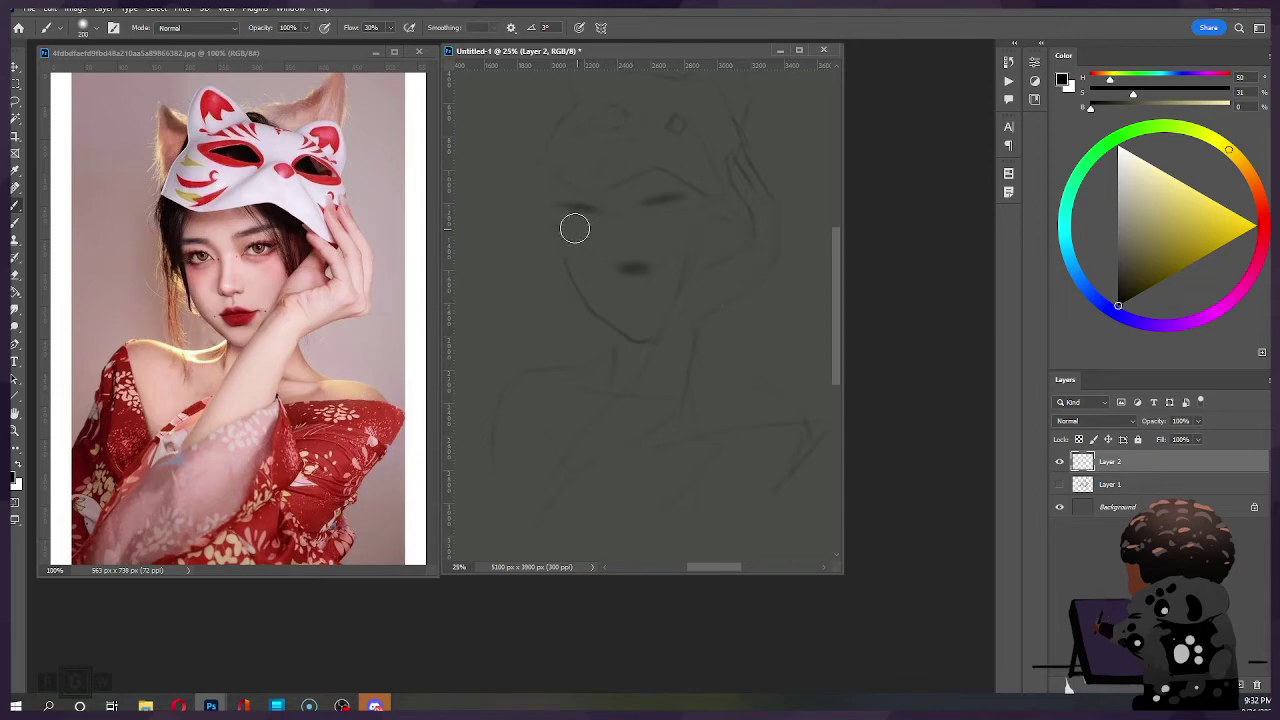
left_click_drag(572, 232, 700, 222)
key("]")
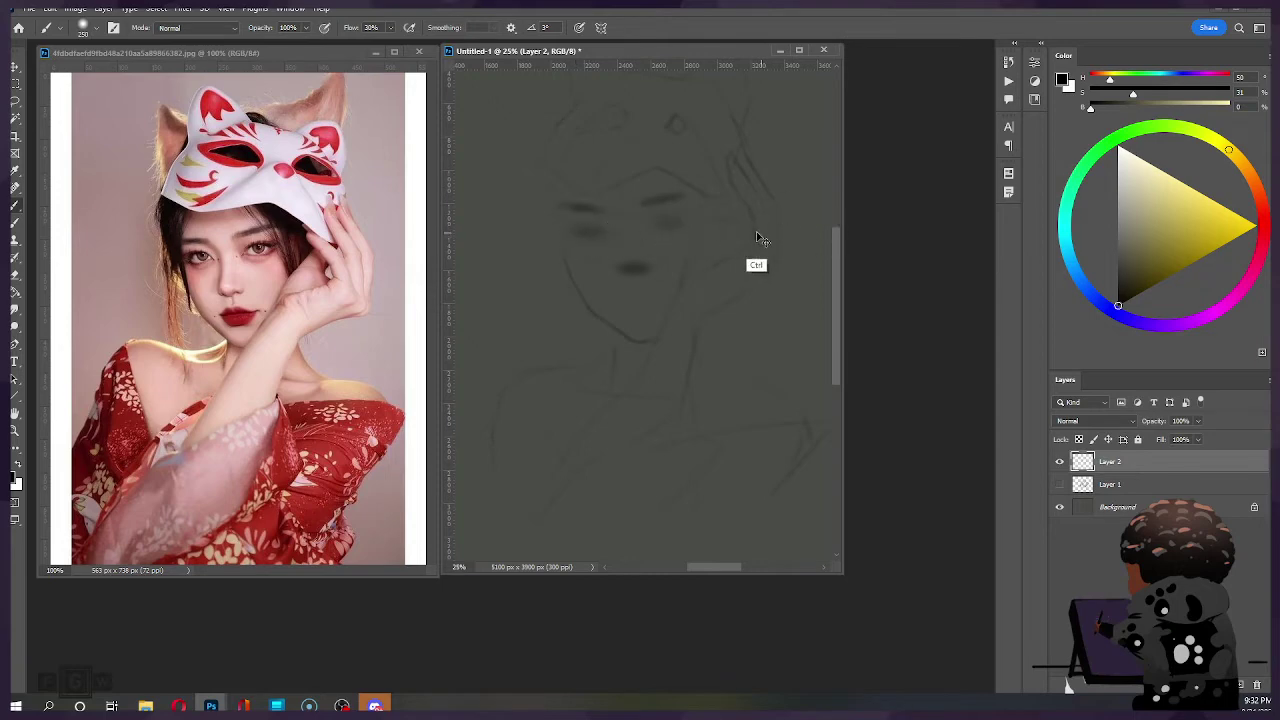
key("ctrl+z")
key("ctrl+z")
Step: Shade both eye sockets softly beneath the eyebrows with a 400 px brush
key("]")
key("]")
key("]")
mouse_move(577, 233)
left_mouse_down()
mouse_move(608, 233)
mouse_move(577, 231)
left_mouse_up()
mouse_move(699, 219)
left_mouse_down()
mouse_move(650, 222)
mouse_move(769, 223)
mouse_move(630, 226)
mouse_move(735, 221)
mouse_move(645, 220)
left_mouse_up()
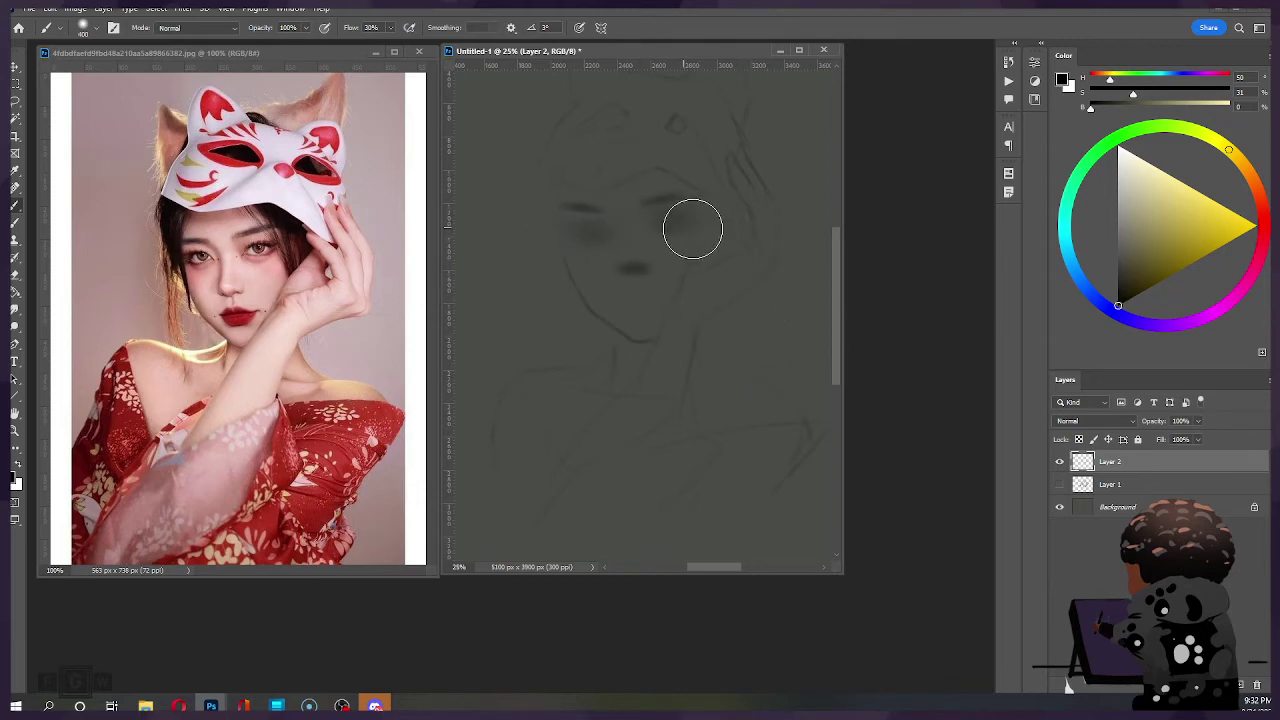
Step: Deepen the eye socket shadows with a smaller soft brush
key("[")
key("[")
key("[")
key("[")
key("[")
key("[")
key("bracketright")
key("bracketright")
key("bracketright")
key("bracketright")
key("bracketright")
key("bracketright")
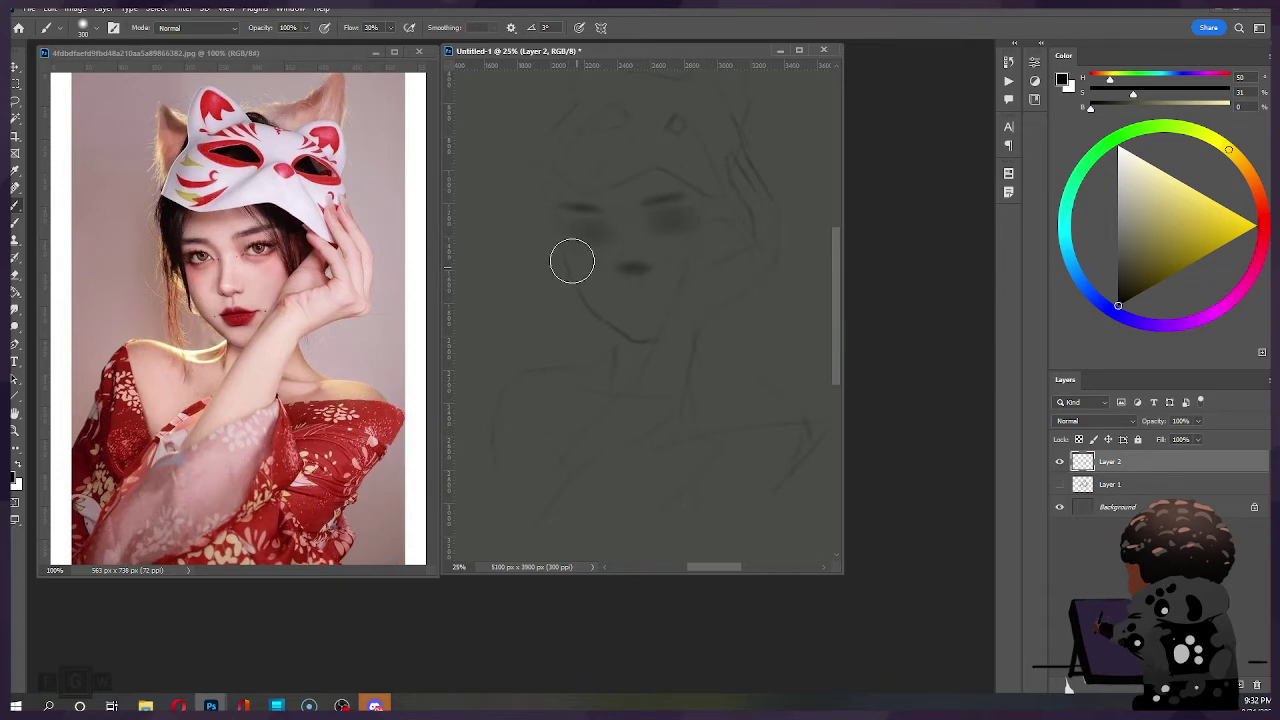
Step: Try soft shading along the cheek and jaw with different brush sizes
key("bracketright")
key("bracketright")
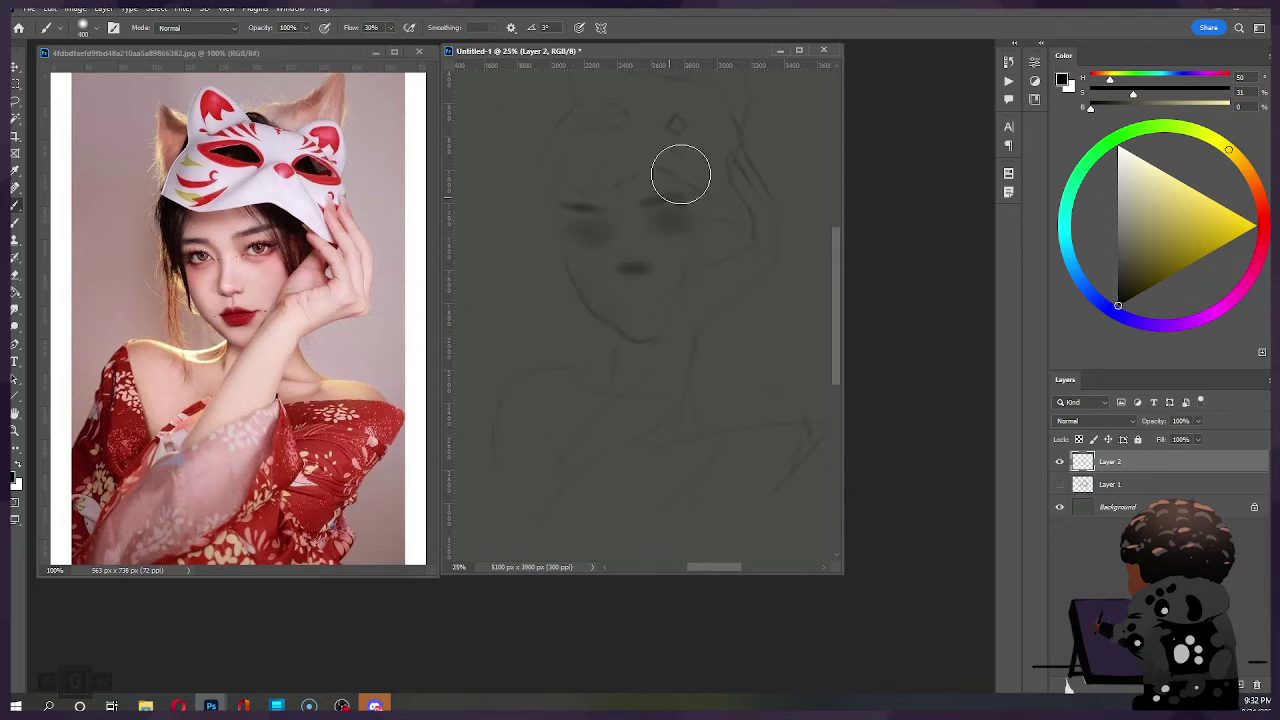
mouse_move(585, 268)
left_mouse_down()
mouse_move(571, 257)
mouse_move(623, 323)
left_mouse_up()
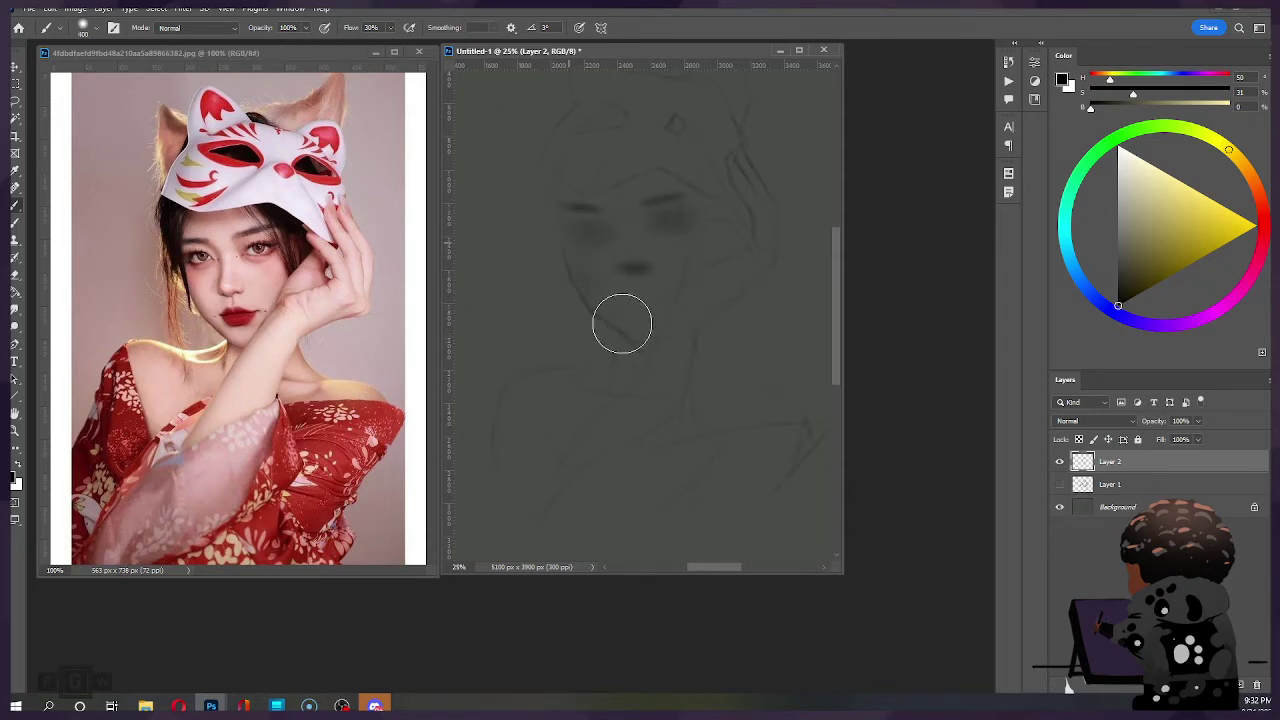
key("ctrl+z")
key("bracketleft")
key("bracketleft")
key("bracketleft")
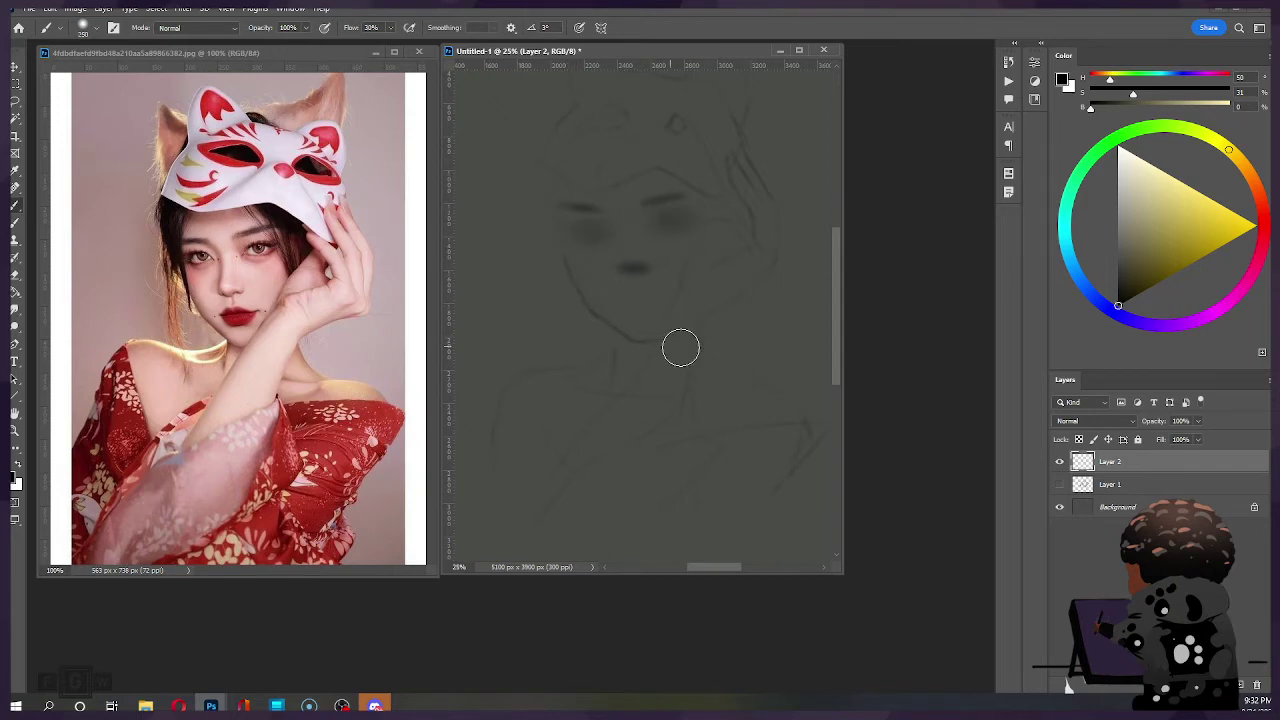
key("bracketright")
key("bracketright")
key("bracketright")
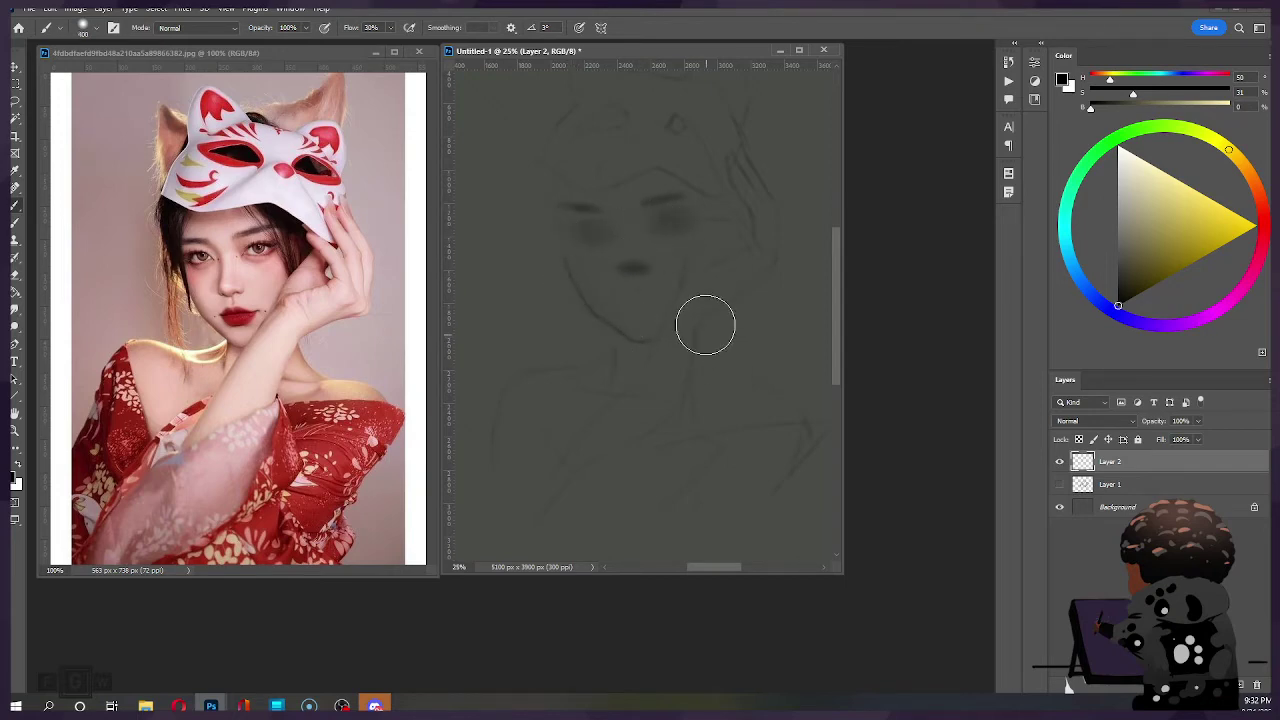
key("bracketleft")
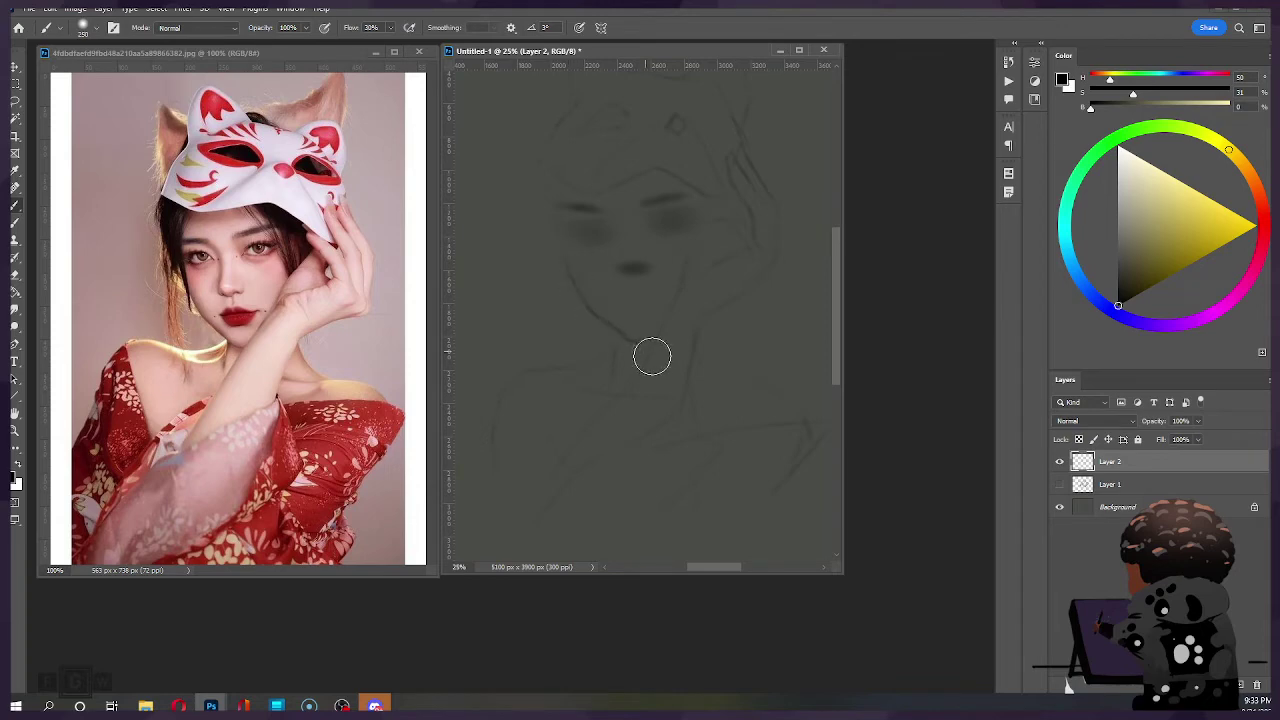
Step: Erase and redraw the jaw line toward the chin, and touch up the shadow under the nose
key("e")
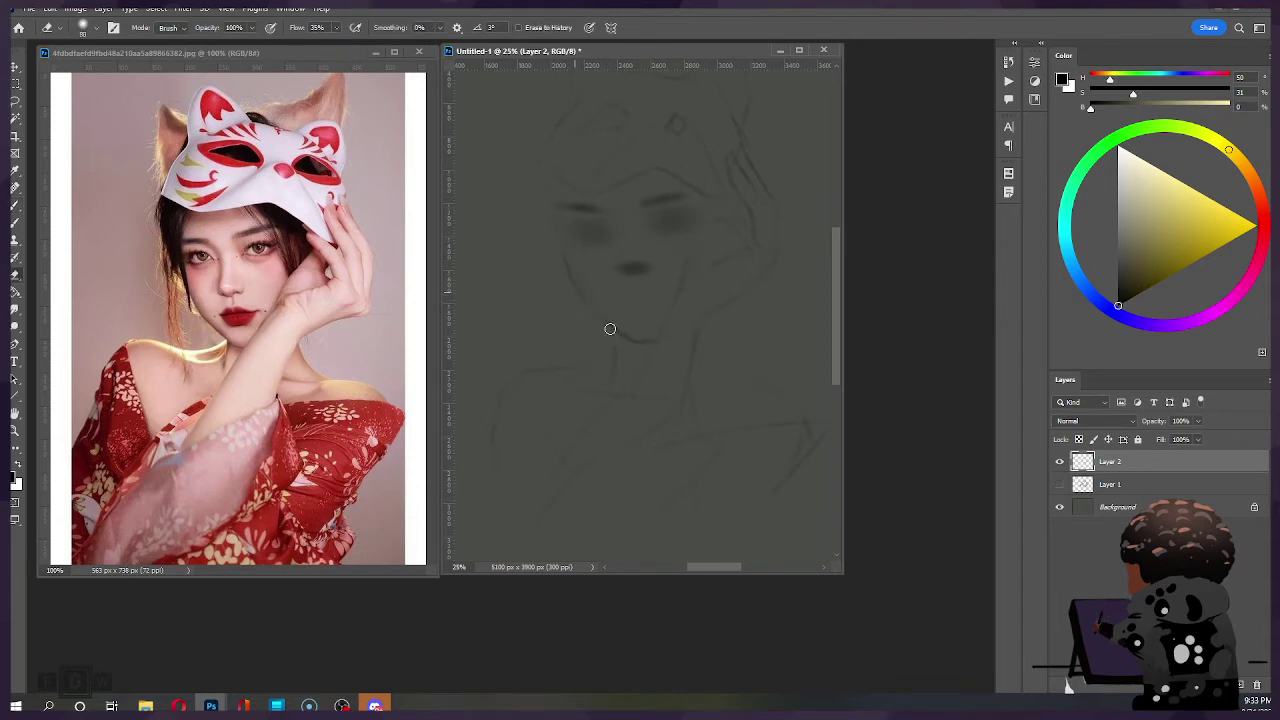
key("b")
key("b")
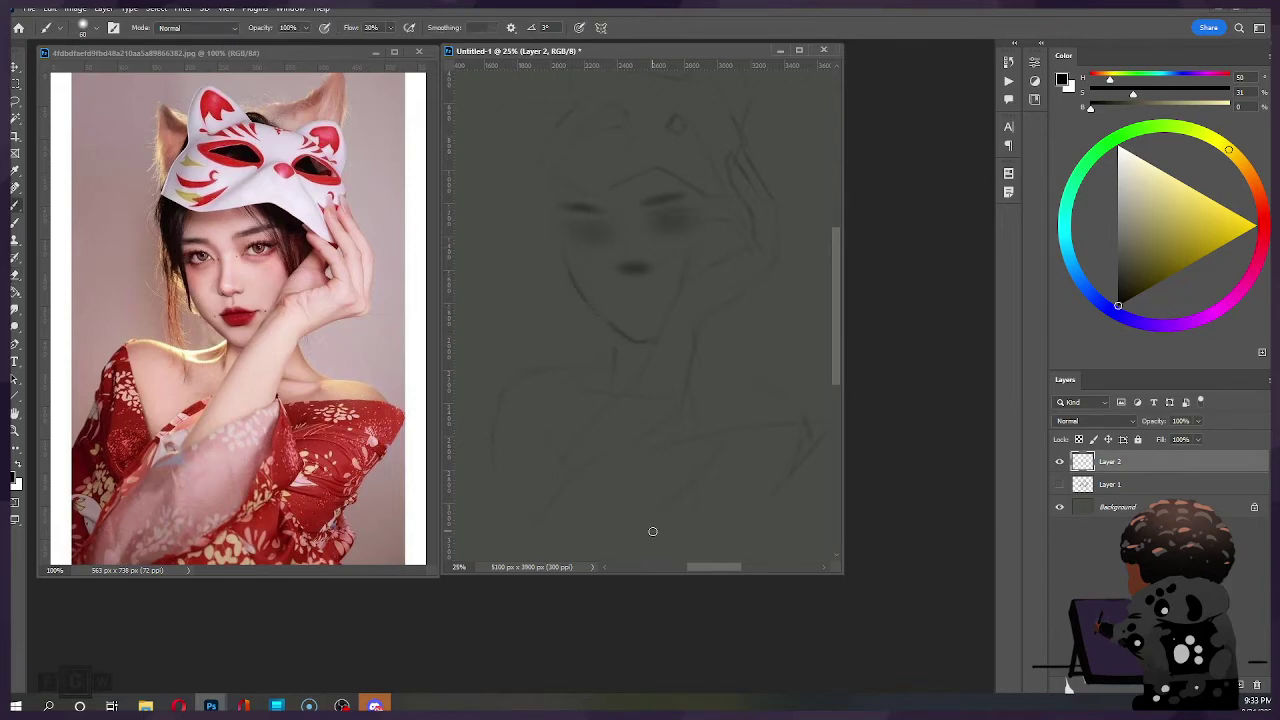
left_click_drag(698, 282, 700, 304)
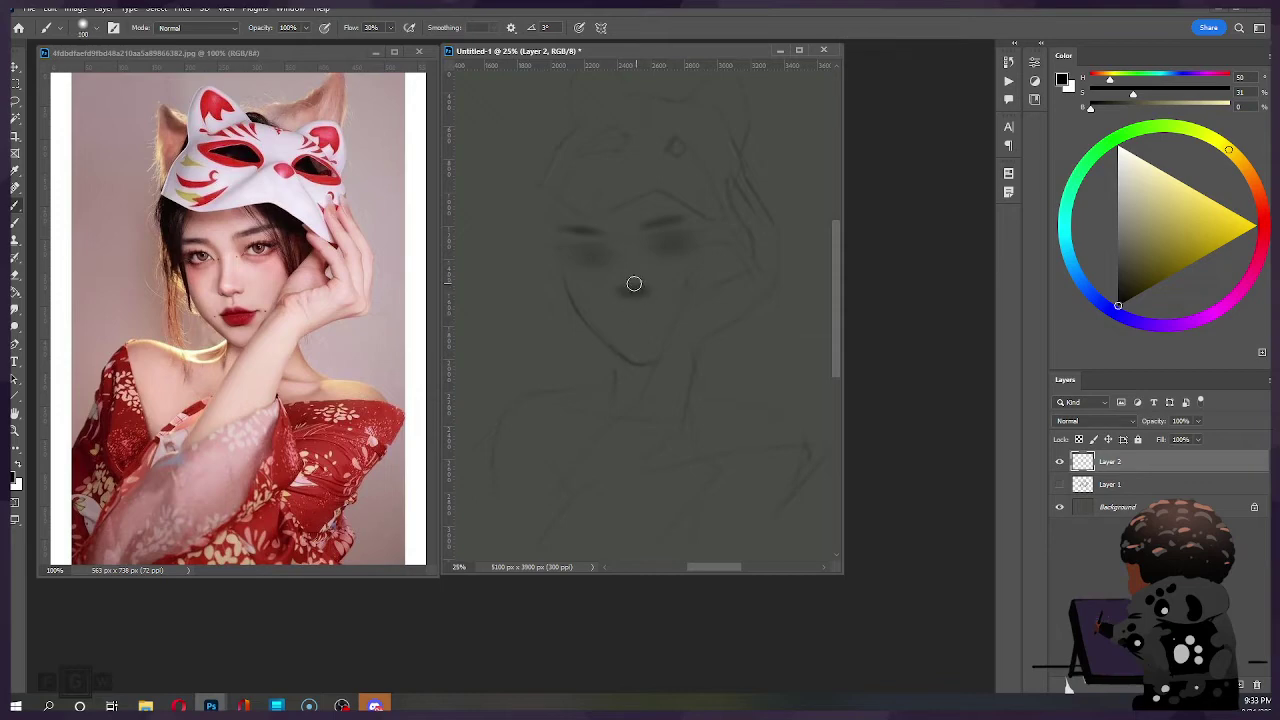
mouse_move(637, 295)
left_mouse_down()
mouse_move(637, 309)
mouse_move(651, 281)
mouse_move(634, 297)
mouse_move(665, 290)
left_mouse_up()
Step: Redraw the mask's lower edge above the brows and sketch loose hair strands hanging beside the cheek
scroll(703, 320, "down", 2)
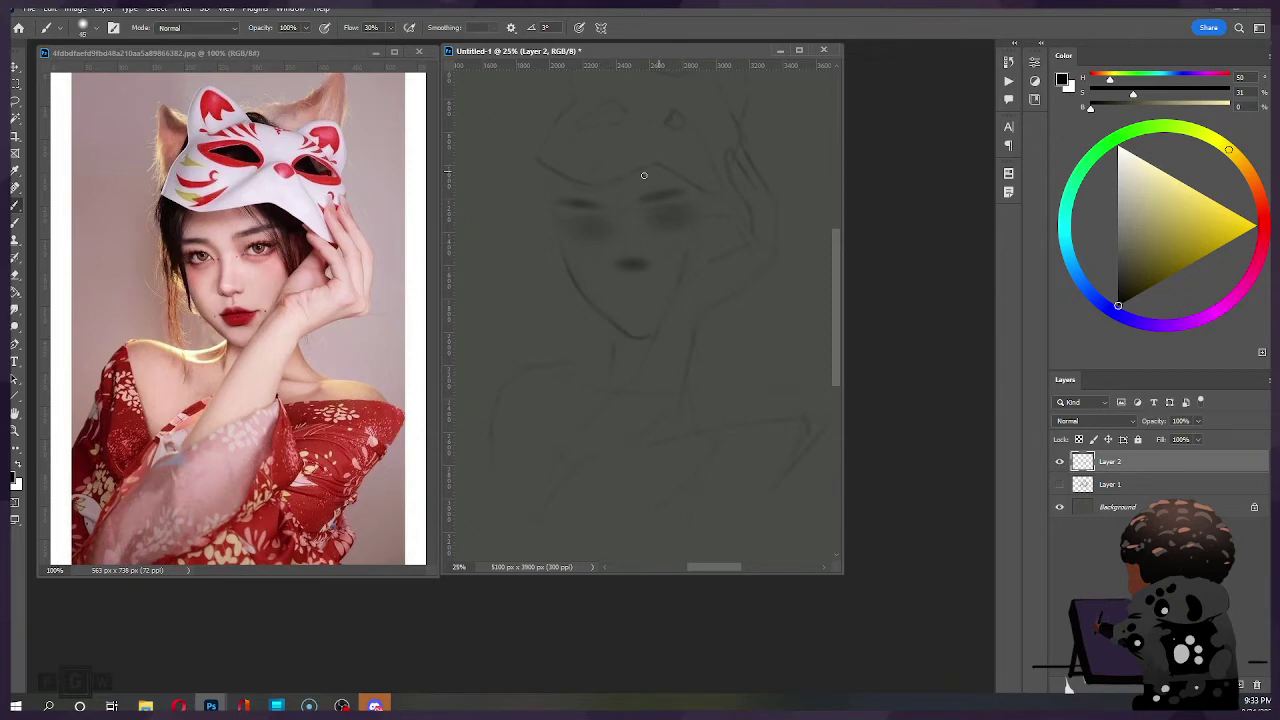
key("e")
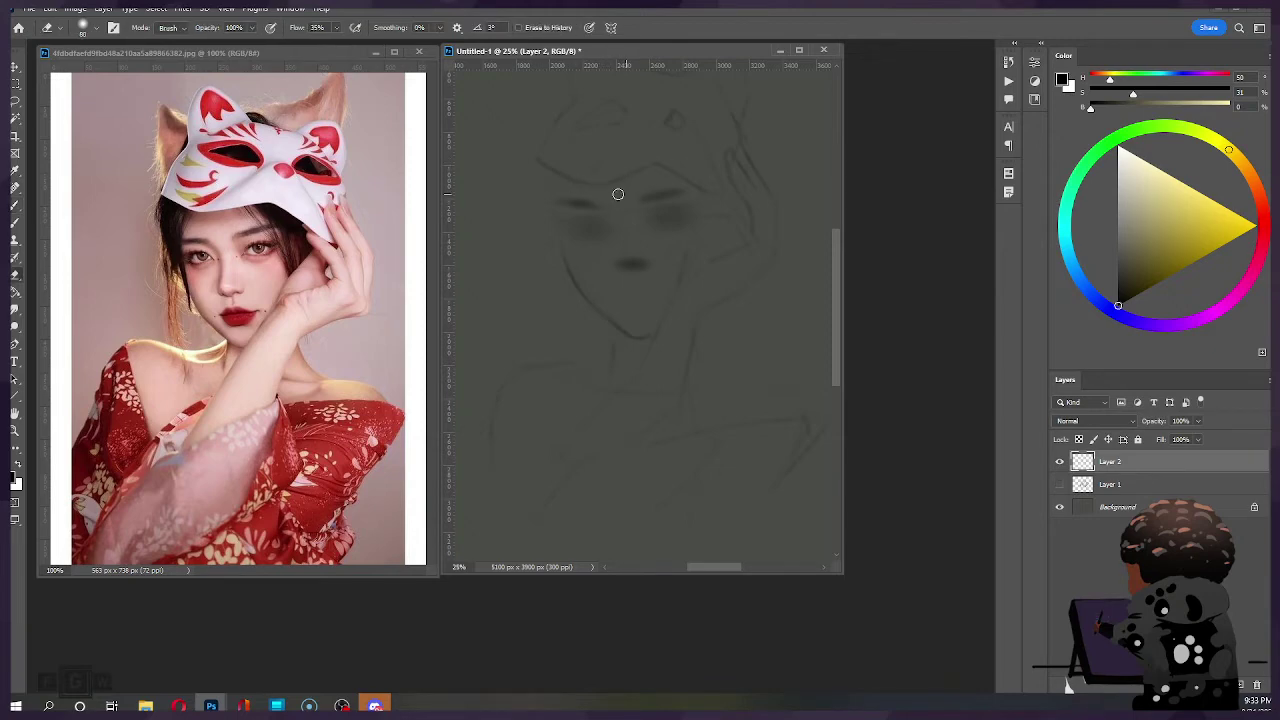
key("b")
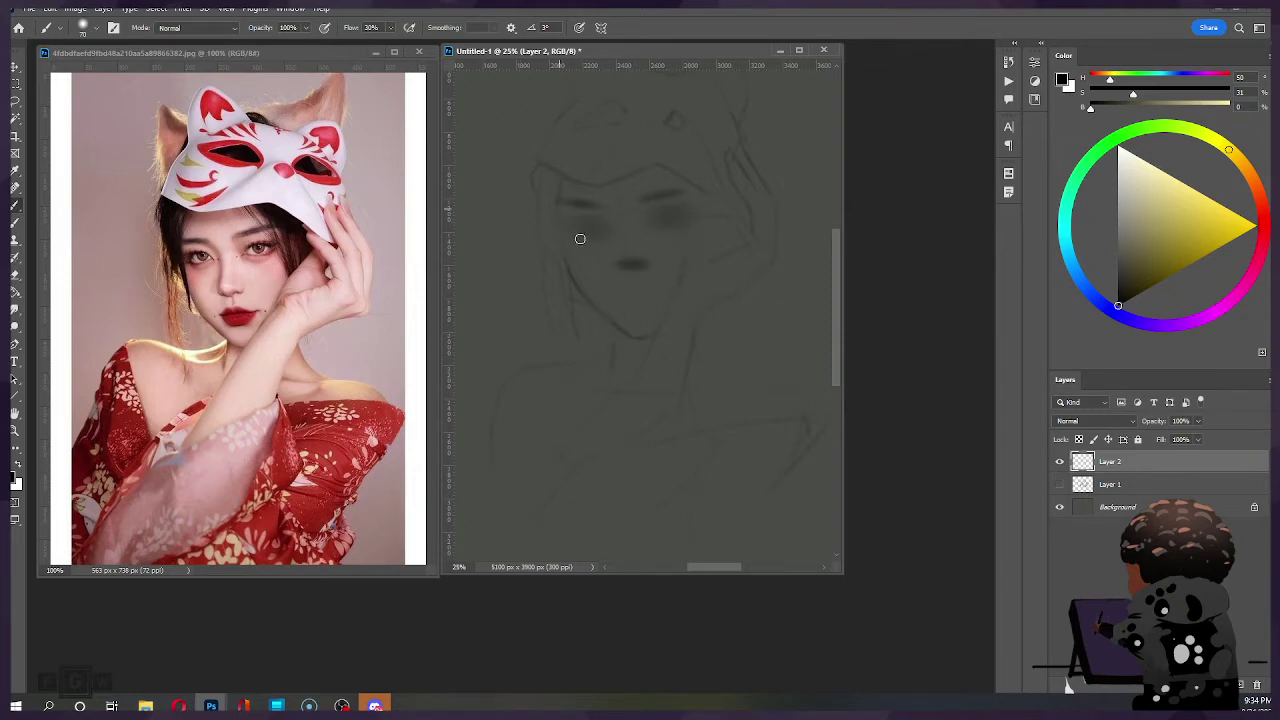
Step: Soften and redraw the chin contour, and darken the neck line beneath the jaw
key("e")
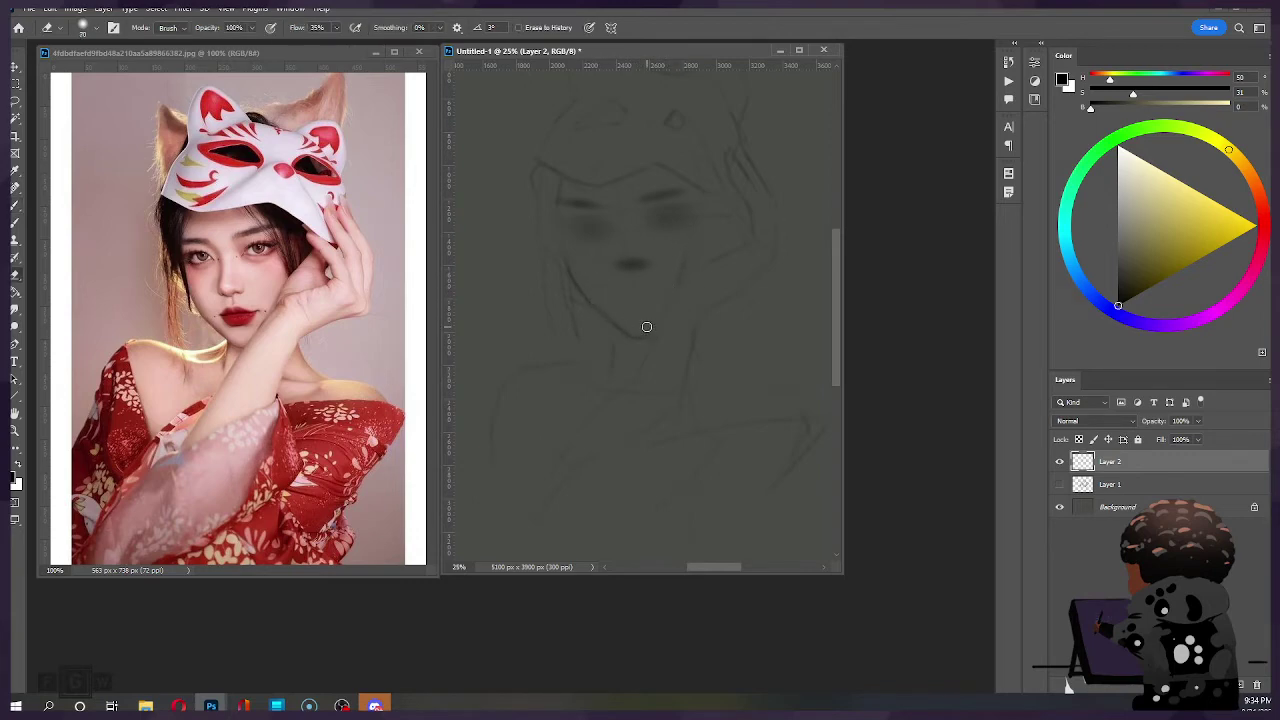
key("b")
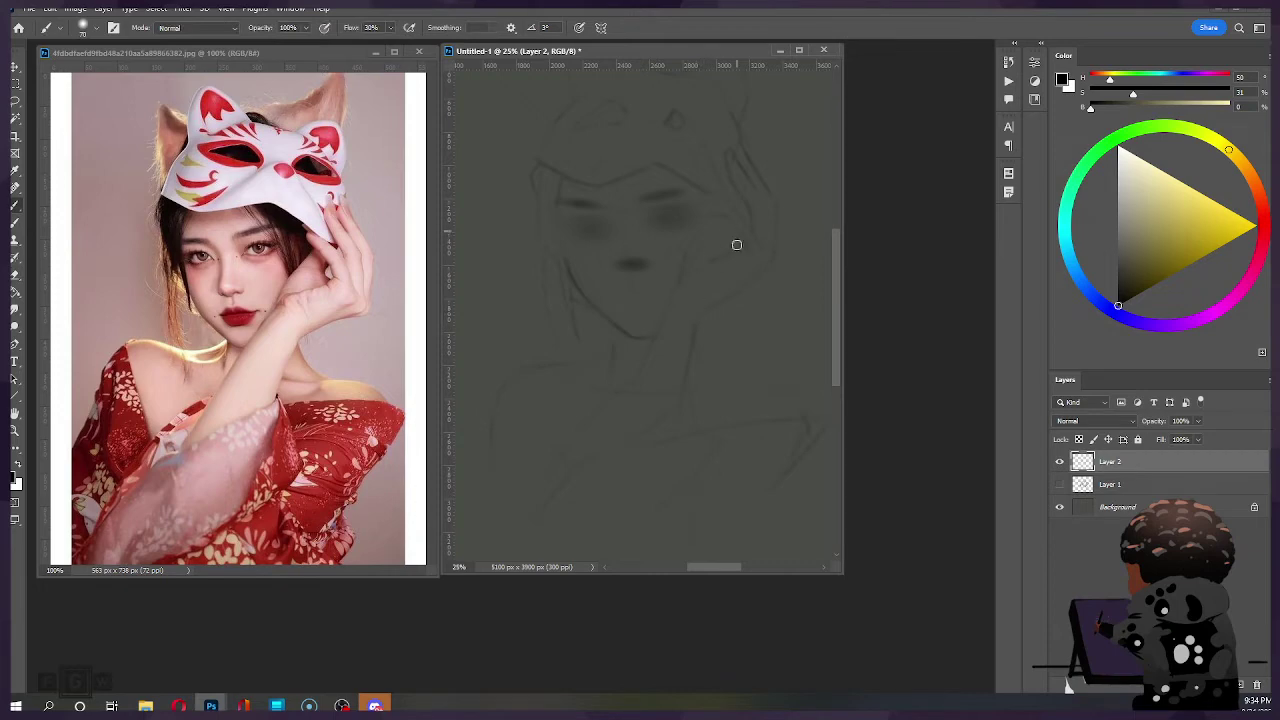
key("e")
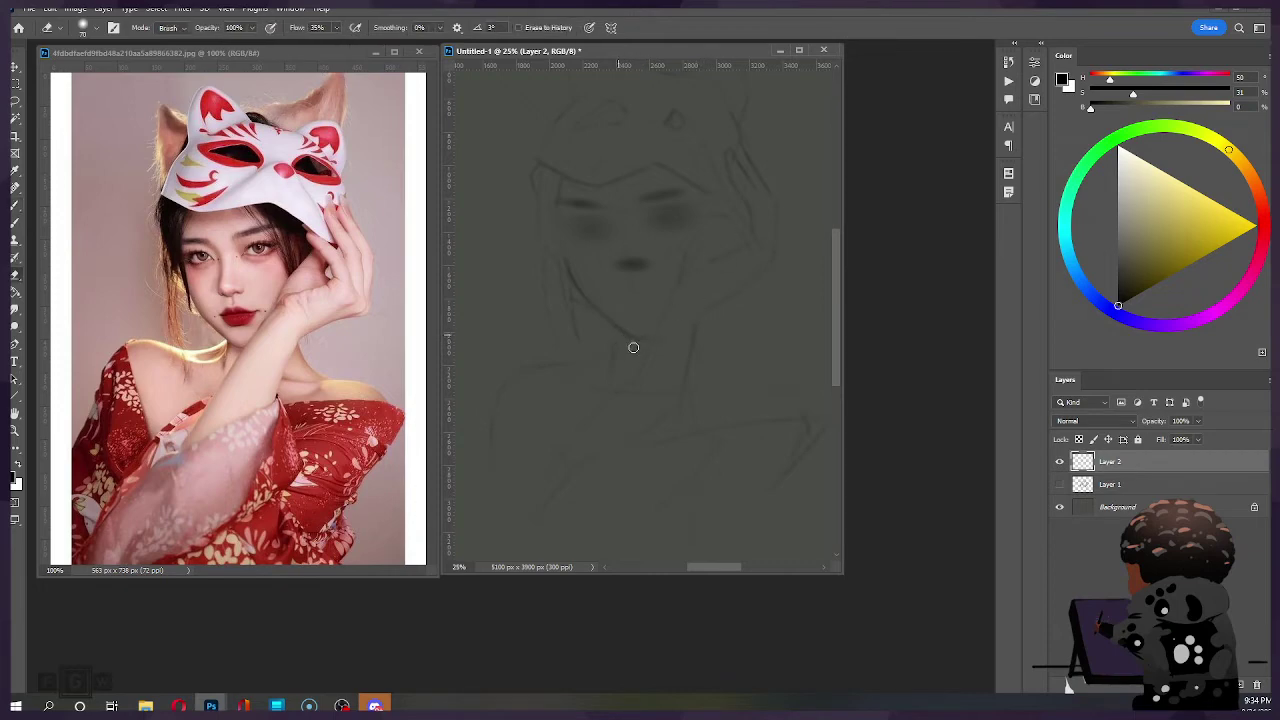
key("b")
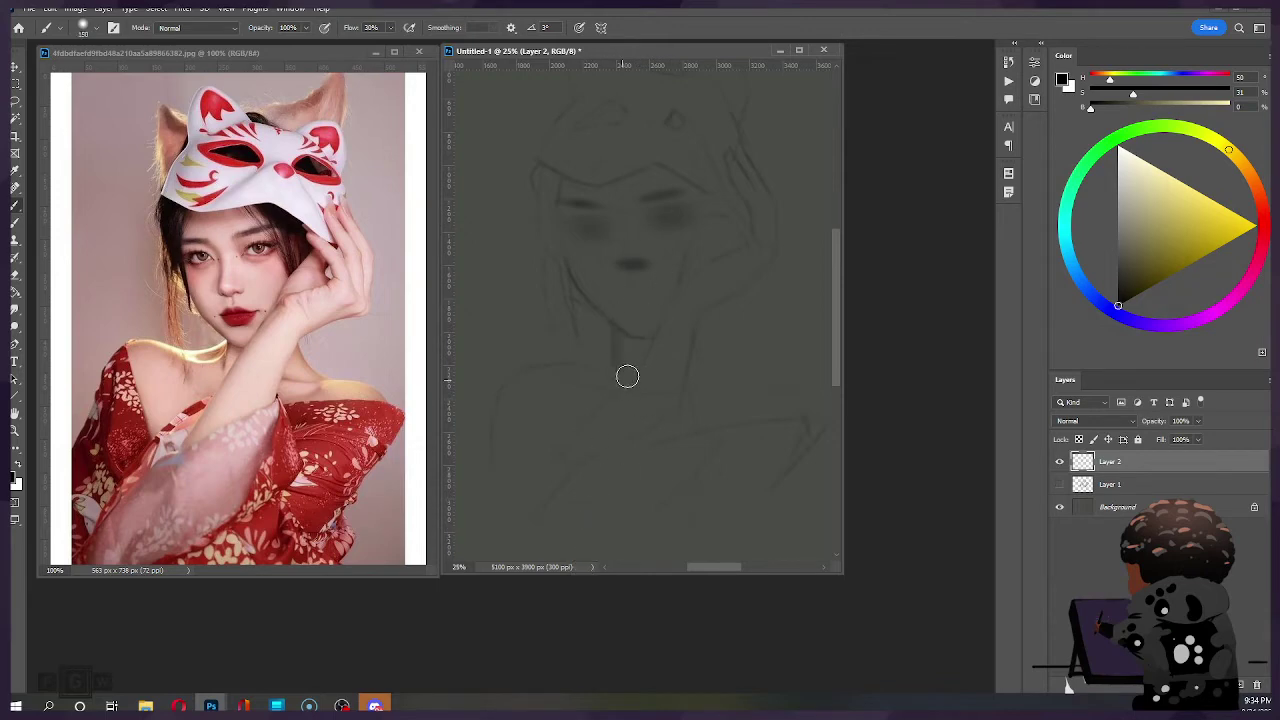
Step: Brush soft shading beneath the chin with a larger brush
key("ctrl")
key("]")
key("]")
left_click_drag(617, 332, 666, 342)
key("e")
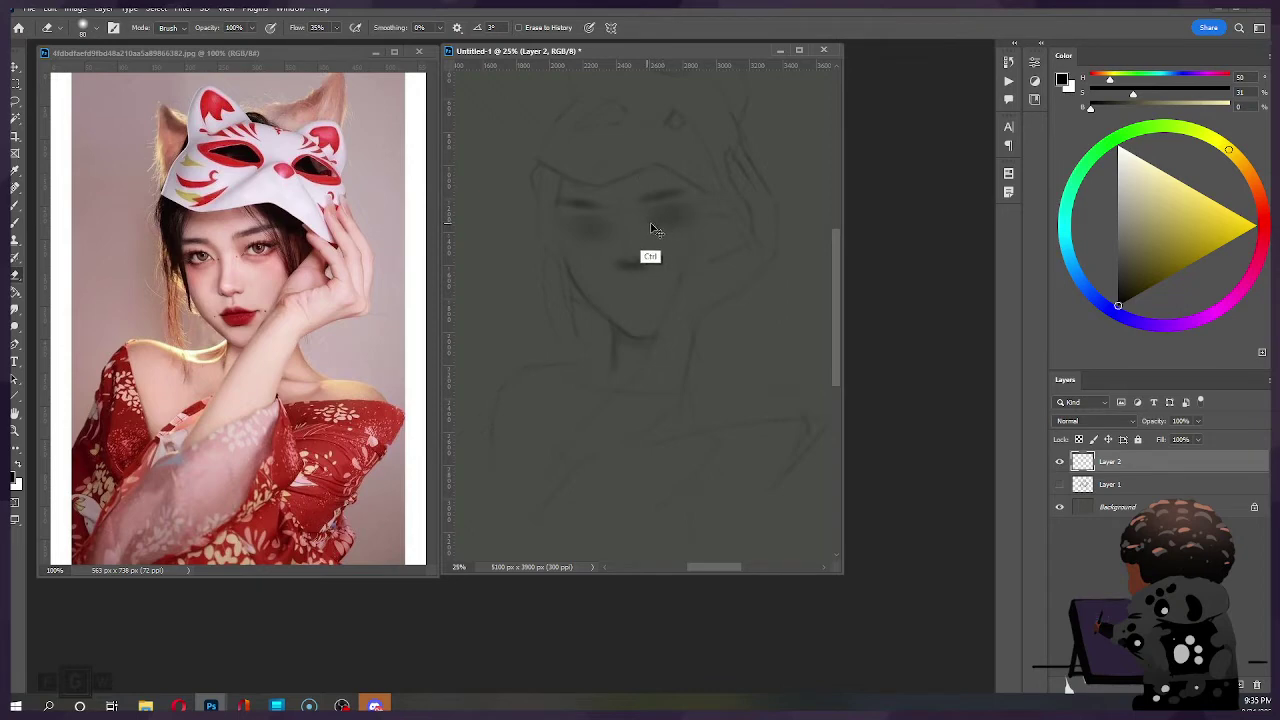
Step: Reshape and darken the shadow under the nose, and deepen the shading between the brow and the nose bridge
key("]")
key("]")
key("]")
key("b")
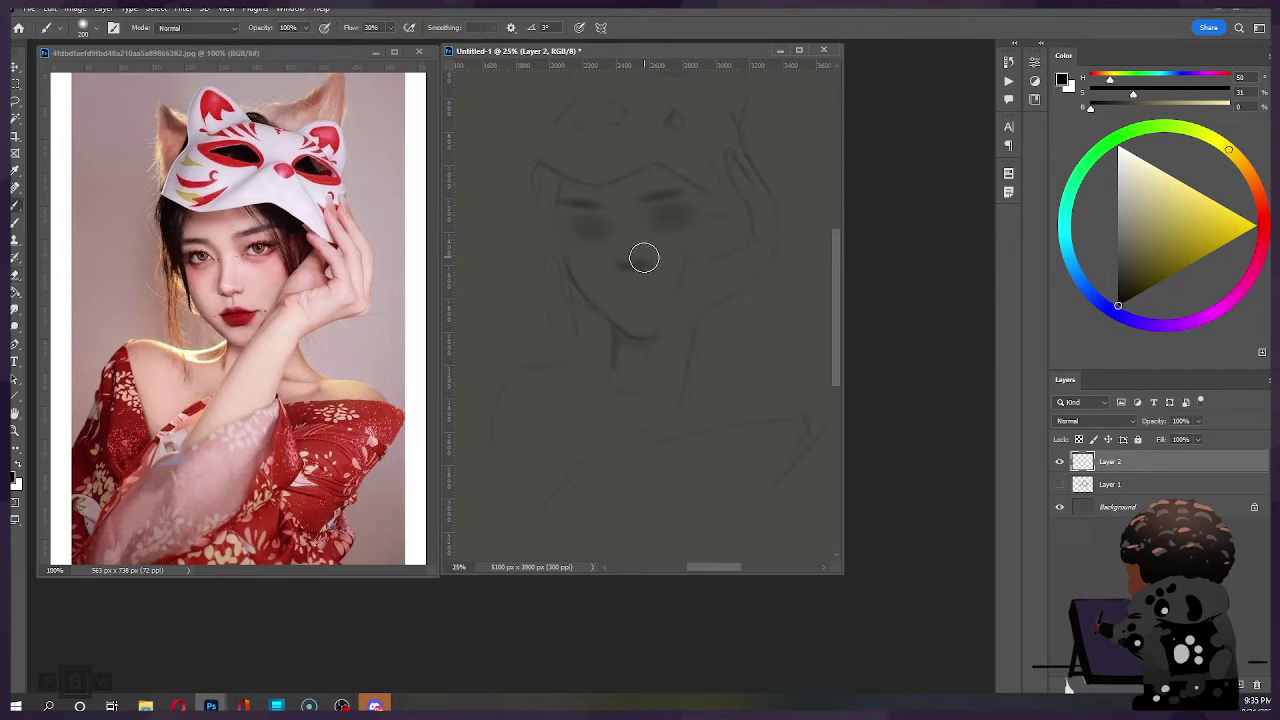
key("bracketleft")
key("]")
key("]")
key("]")
key("]")
key("]")
left_click_drag(646, 273, 616, 268)
key("bracketright")
key("bracketleft")
key("e")
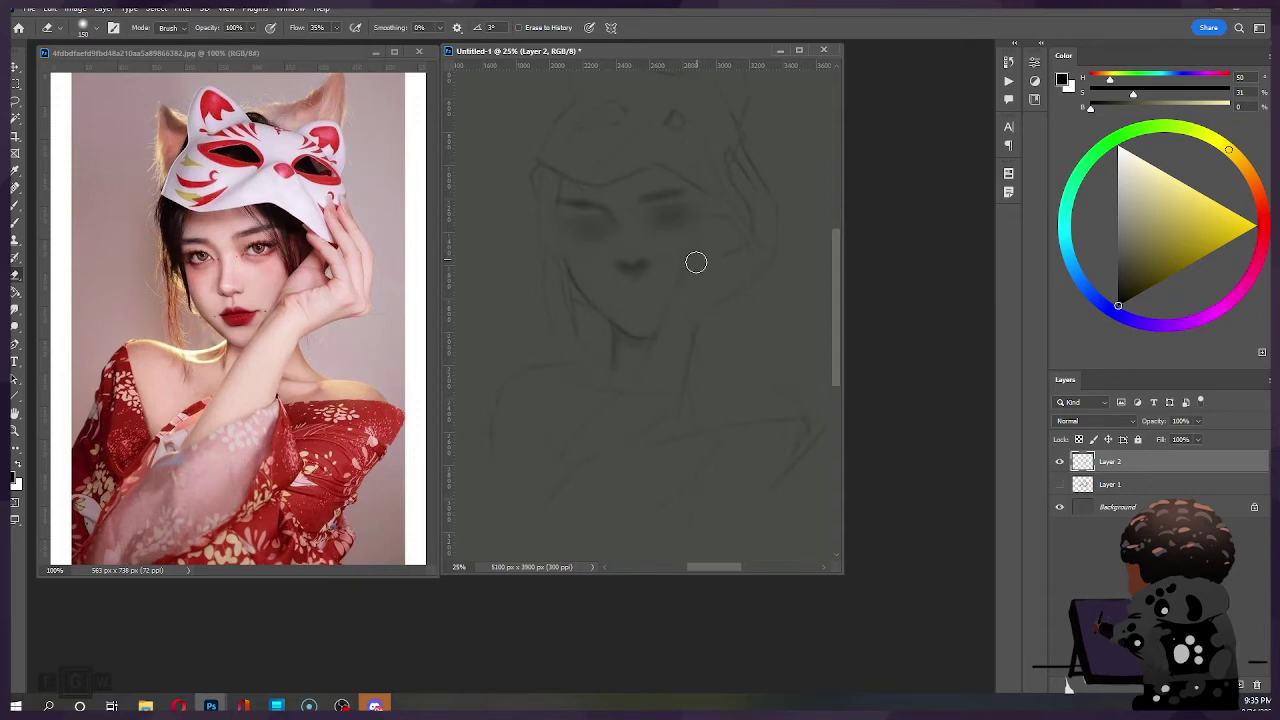
Step: Flip the canvas horizontally, and darken and clean up the outer temple, cheek and jaw contour with a small brush
key("ctrl+shift+h")
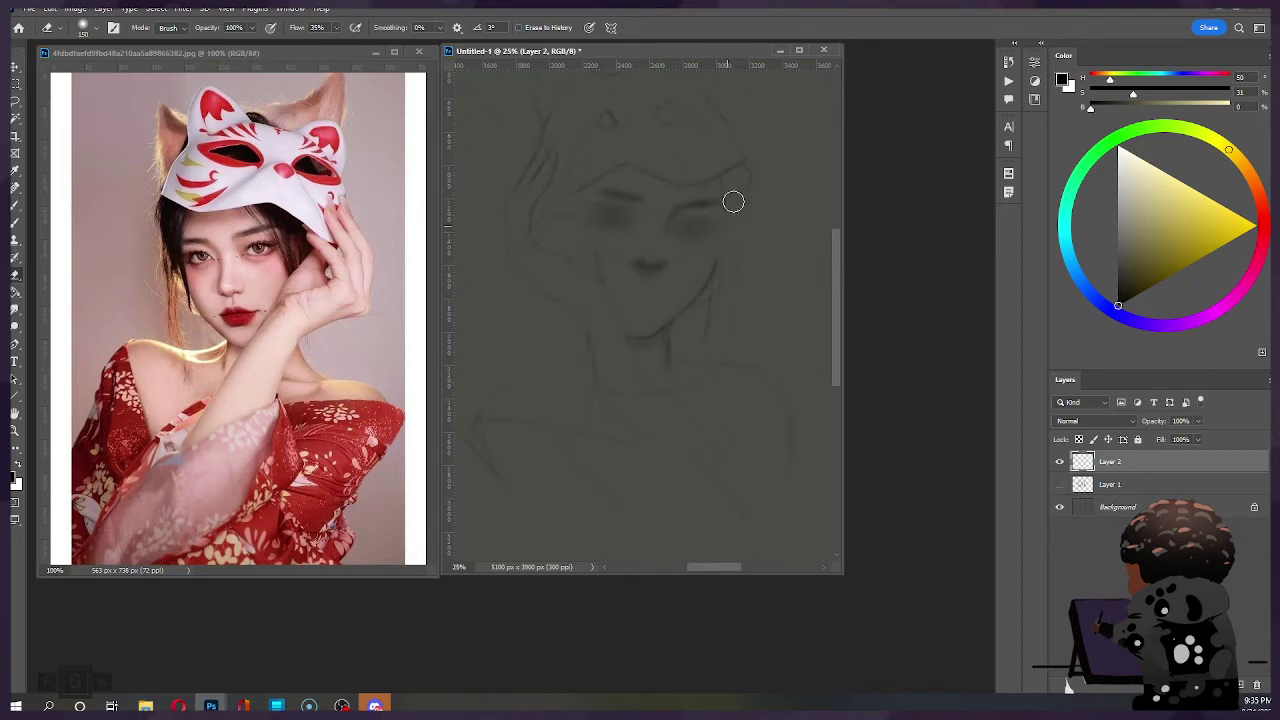
key("b")
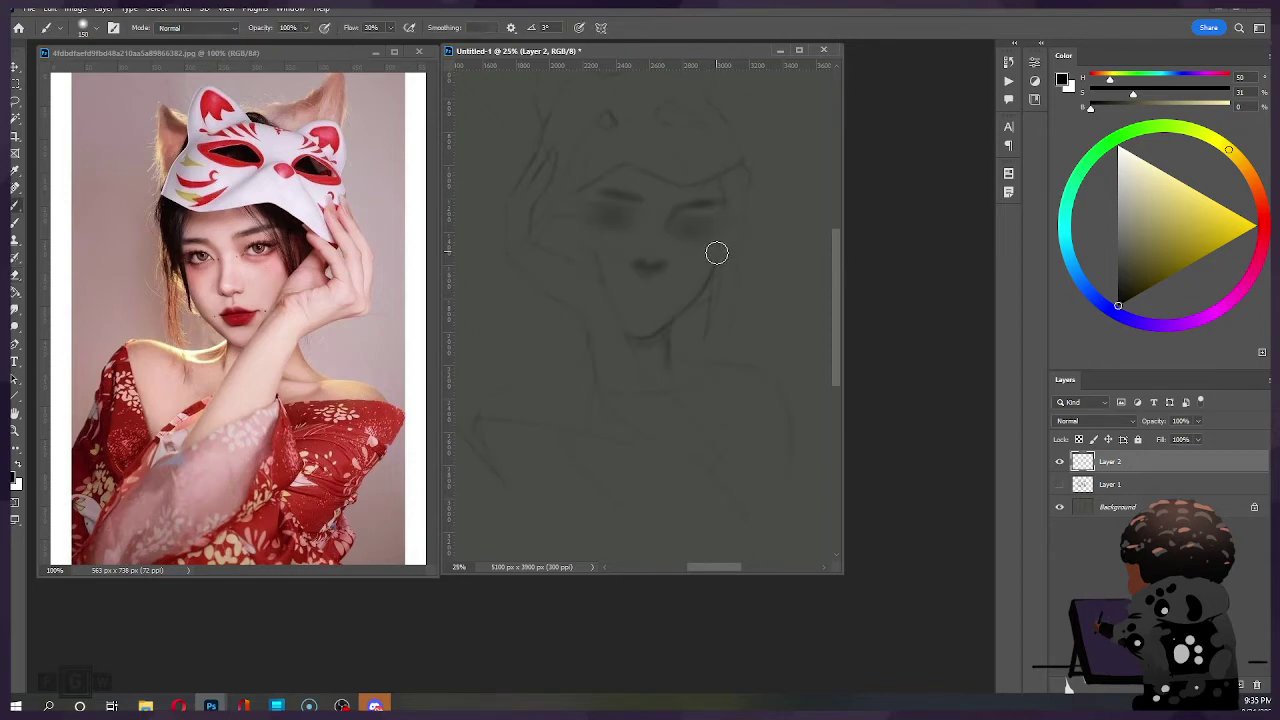
key("bracketleft")
key("bracketleft")
key("bracketleft")
key("bracketleft")
key("bracketleft")
key("bracketleft")
key("bracketleft")
key("ctrl")
key("e")
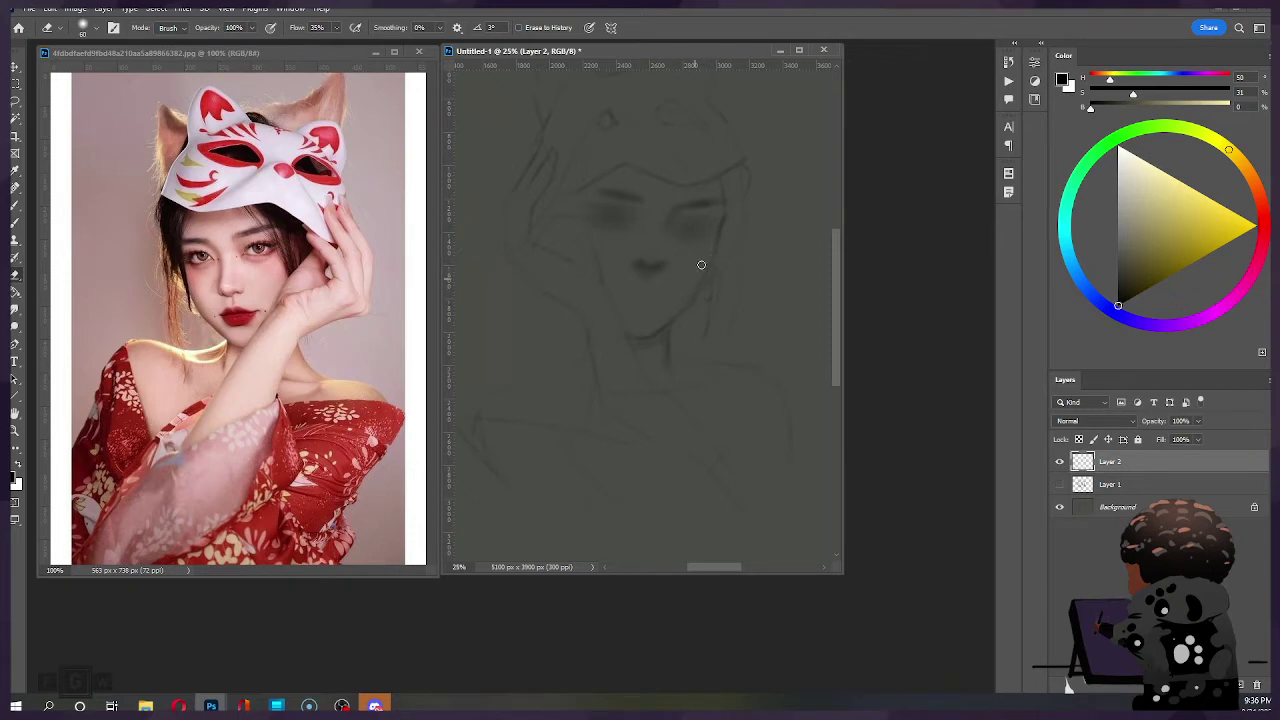
key("b")
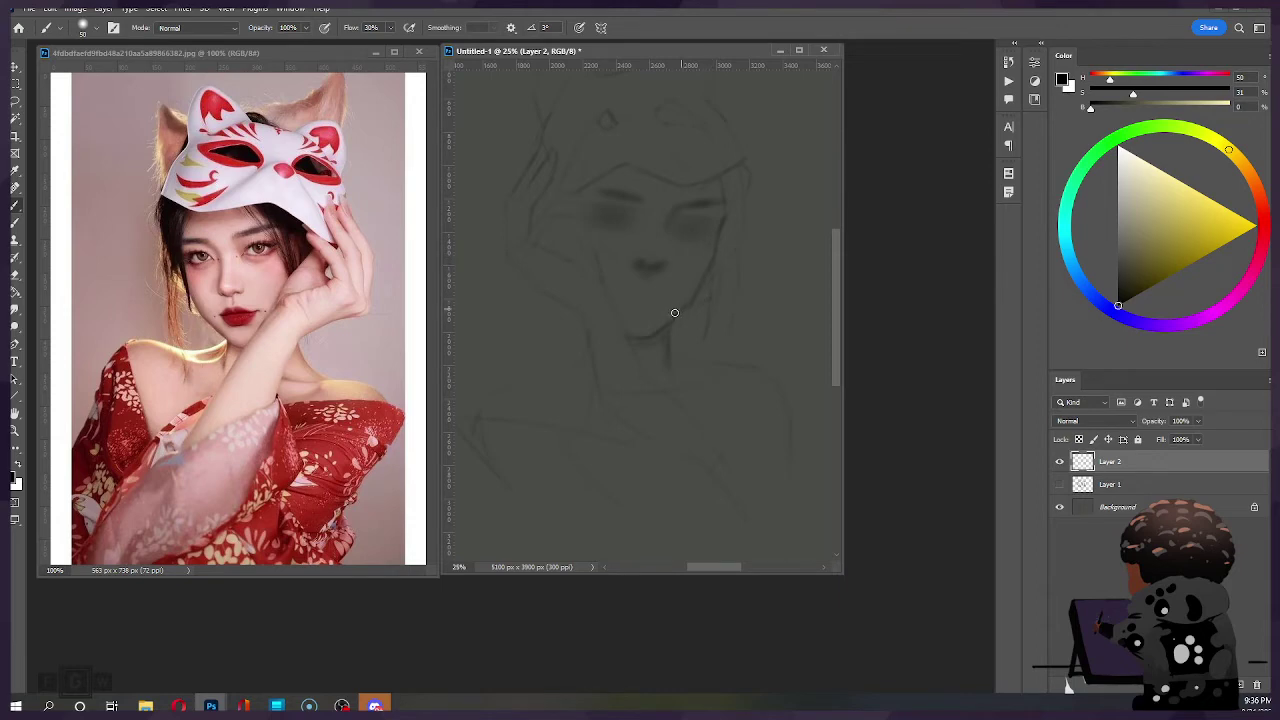
key("e")
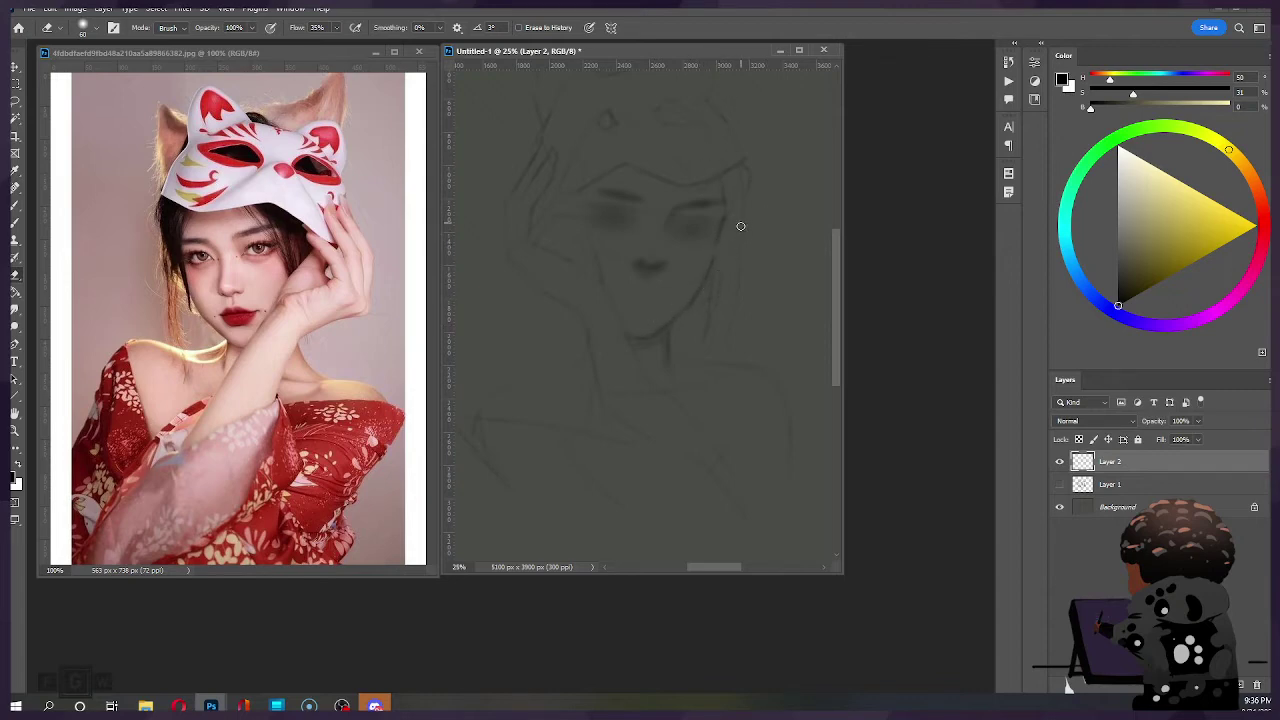
key("b")
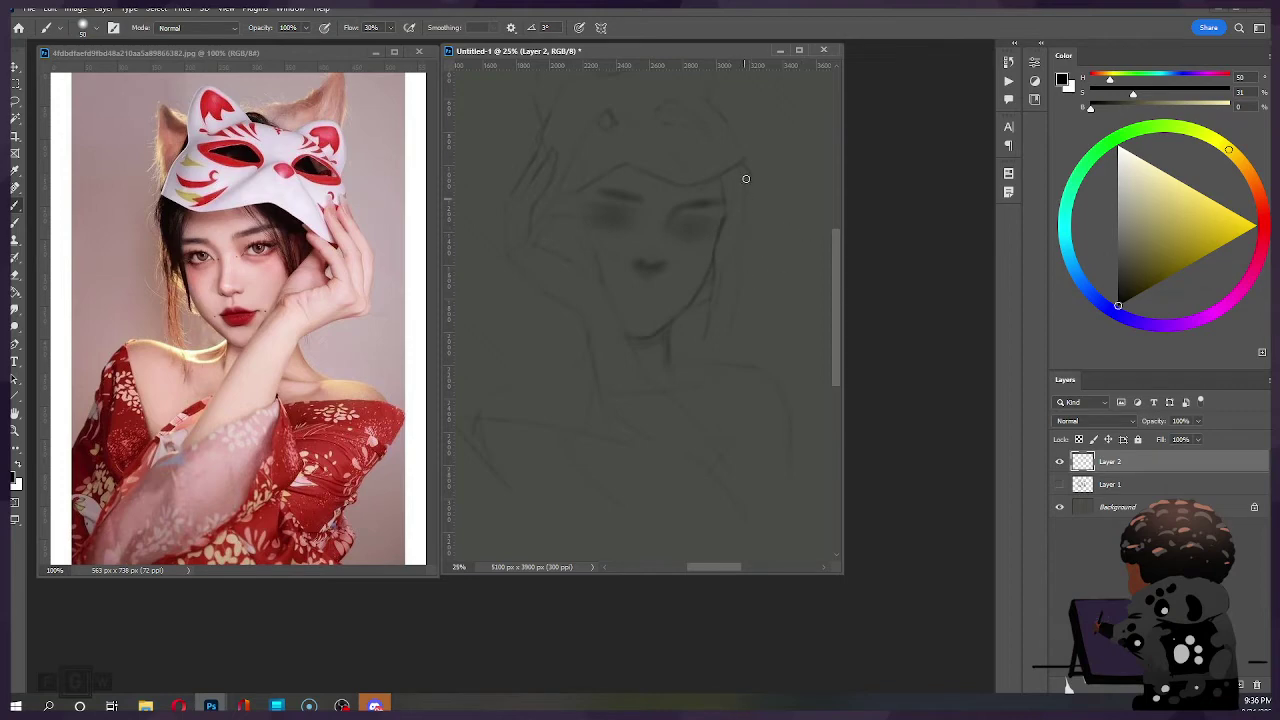
key("bracketright")
key("bracketright")
key("bracketright")
key("bracketright")
key("bracketright")
key("bracketright")
key("bracketright")
key("bracketright")
key("bracketright")
key("bracketright")
key("bracketright")
key("bracketright")
key("bracketright")
key("bracketright")
key("bracketleft")
key("bracketleft")
key("bracketleft")
key("bracketright")
key("bracketleft")
key("bracketright")
key("bracketright")
key("bracketright")
key("bracketleft")
key("bracketleft")
key("bracketright")
key("bracketleft")
key("bracketright")
key("bracketleft")
key("bracketleft")
key("bracketright")
key("bracketleft")
key("e")
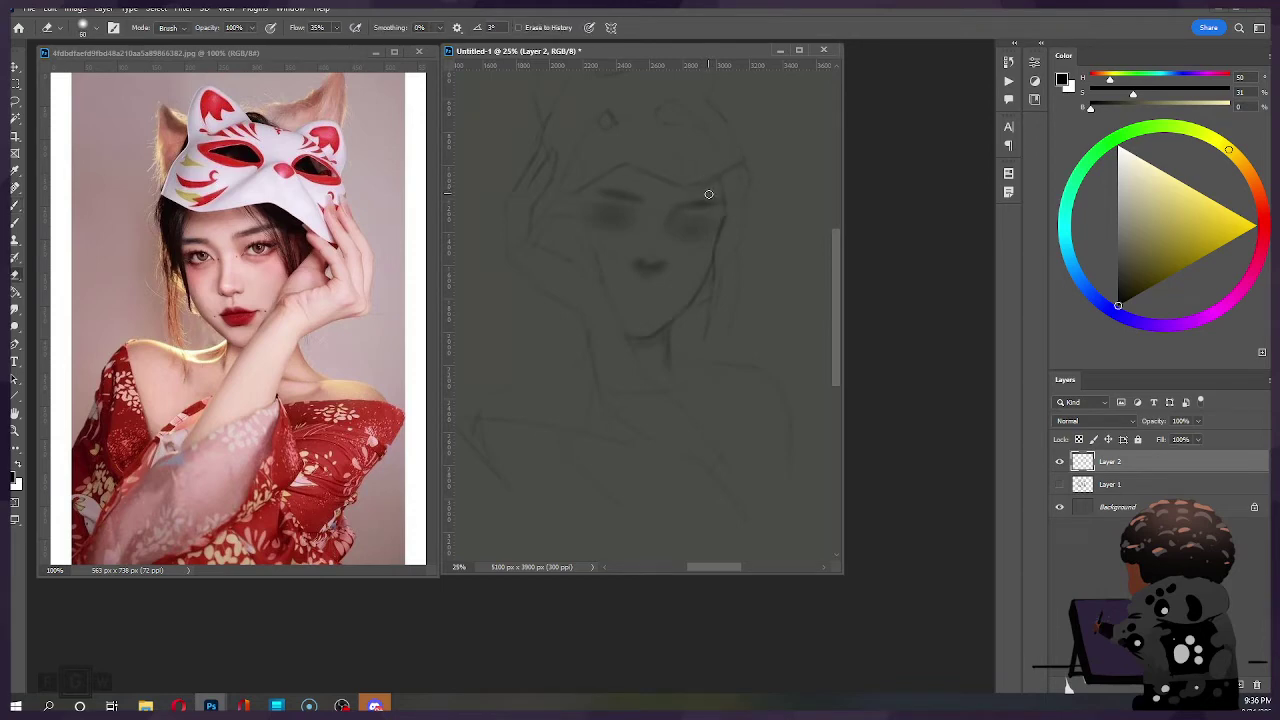
key("b")
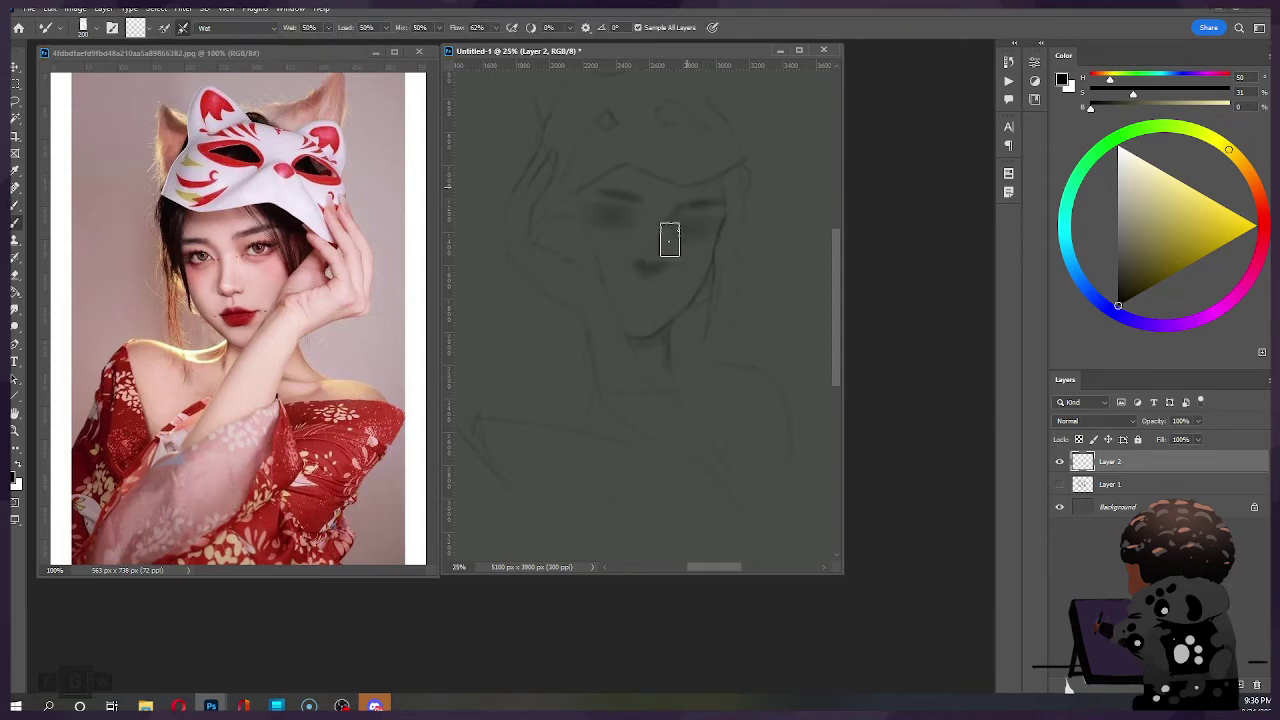
key("r")
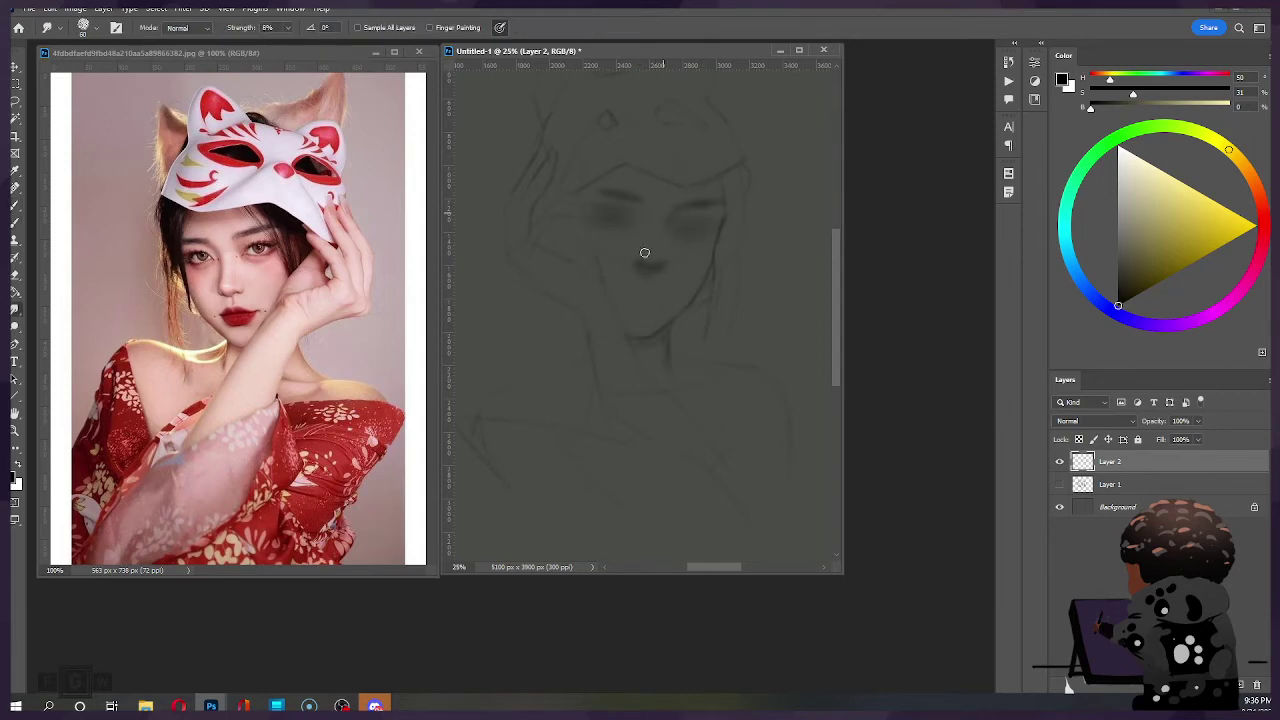
key("b")
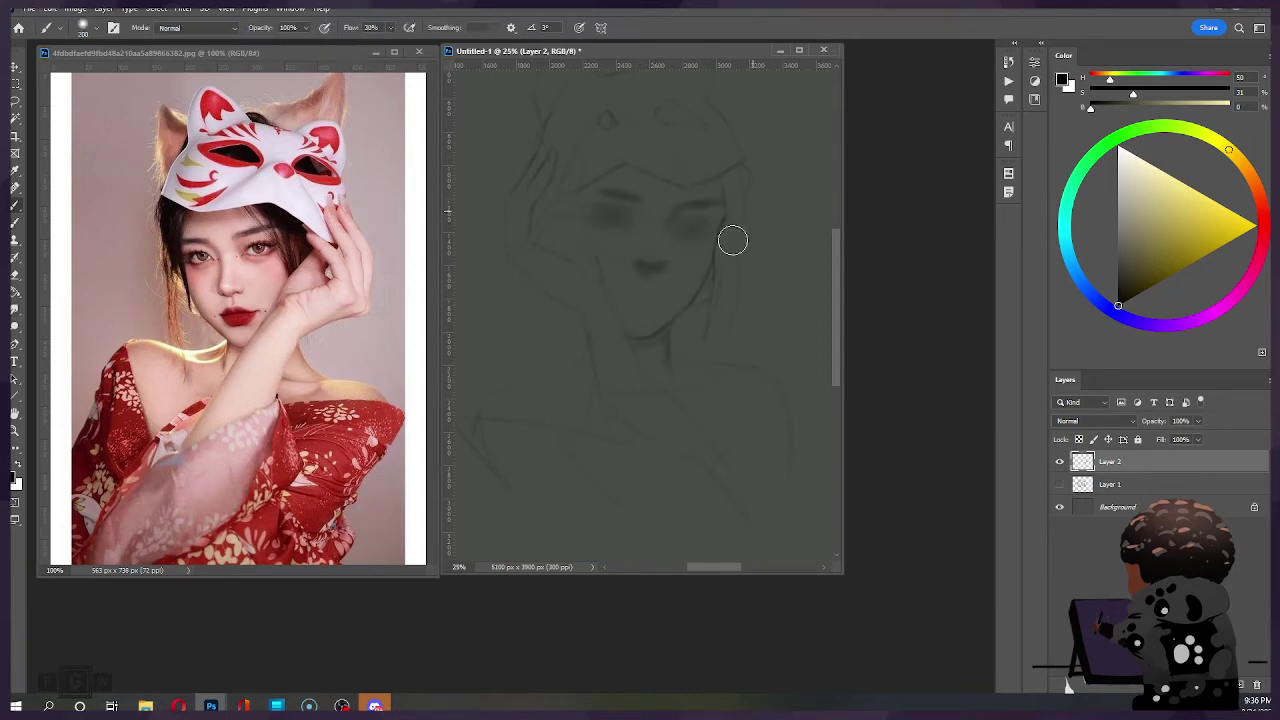
key("e")
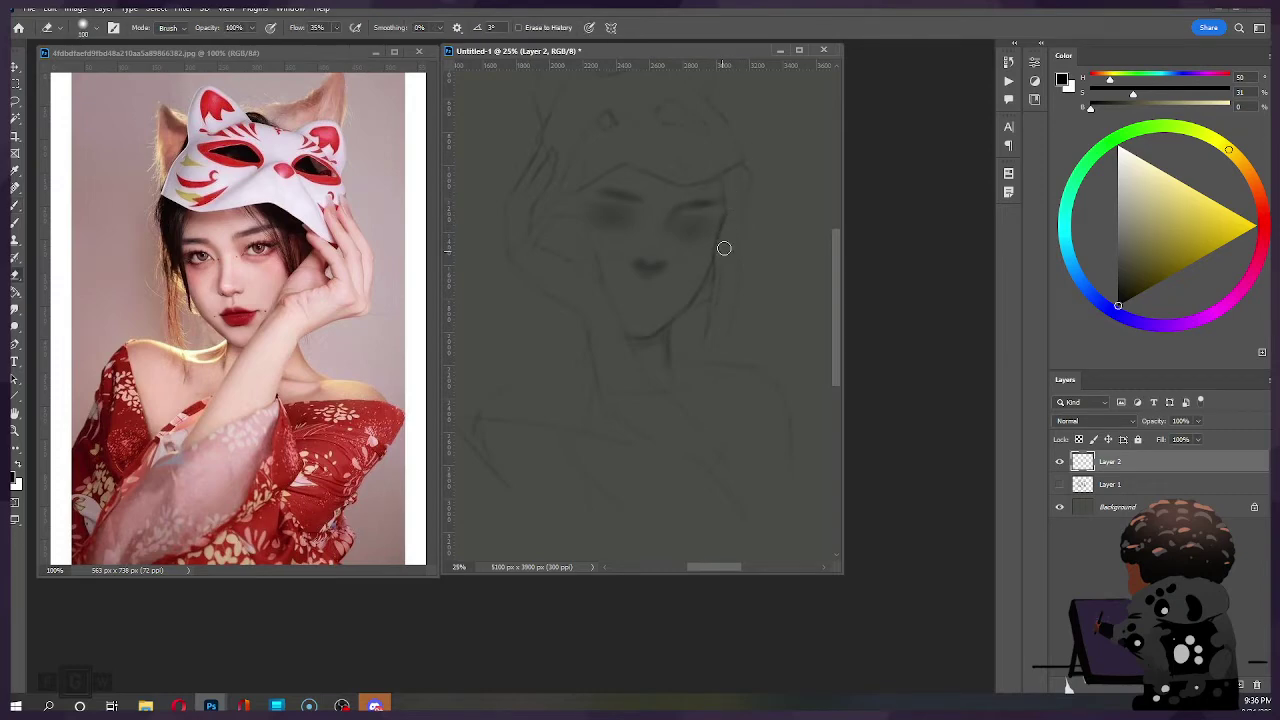
Step: Flip the canvas back horizontally, then soften and redraw the chin's contour
key("ctrl+shift+h")
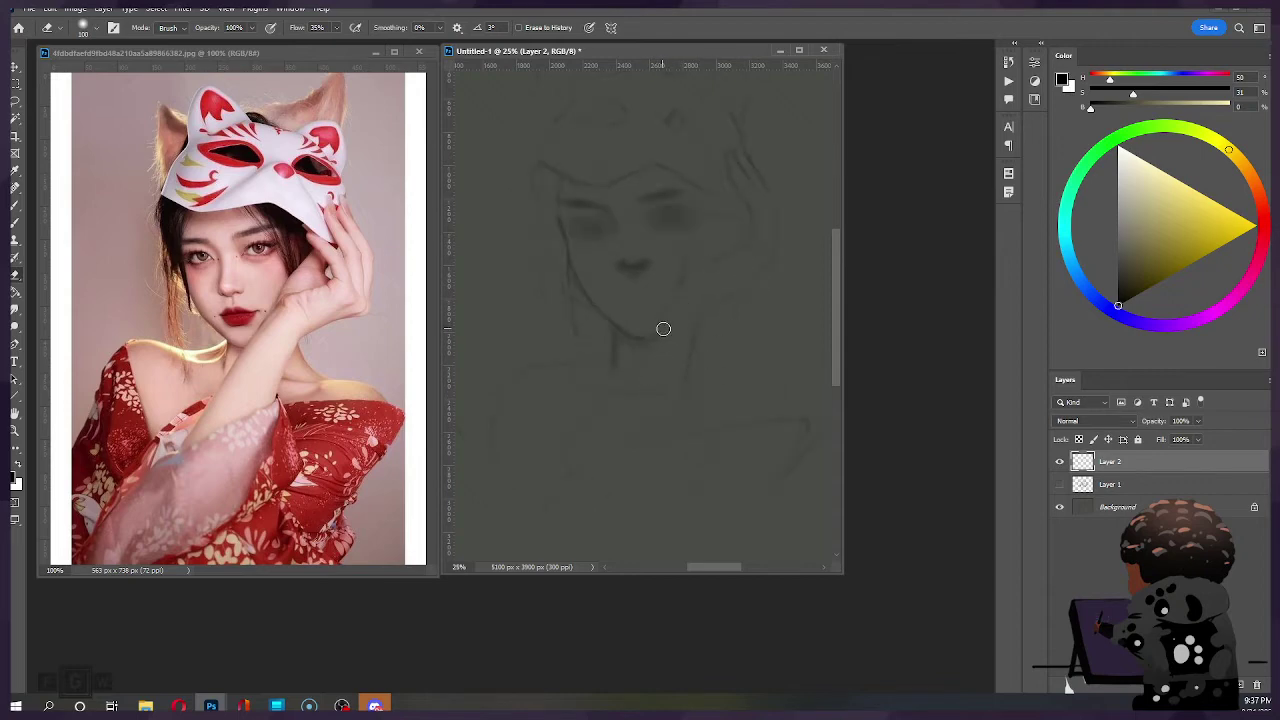
key("b")
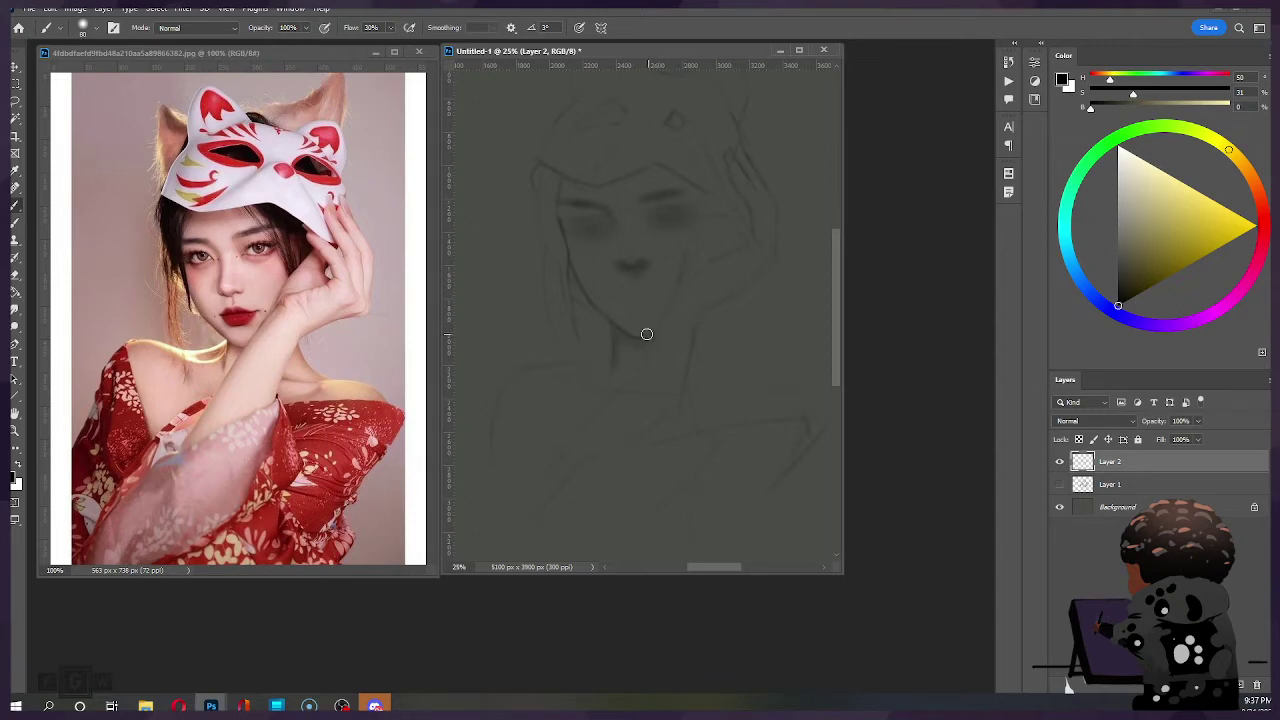
key("e")
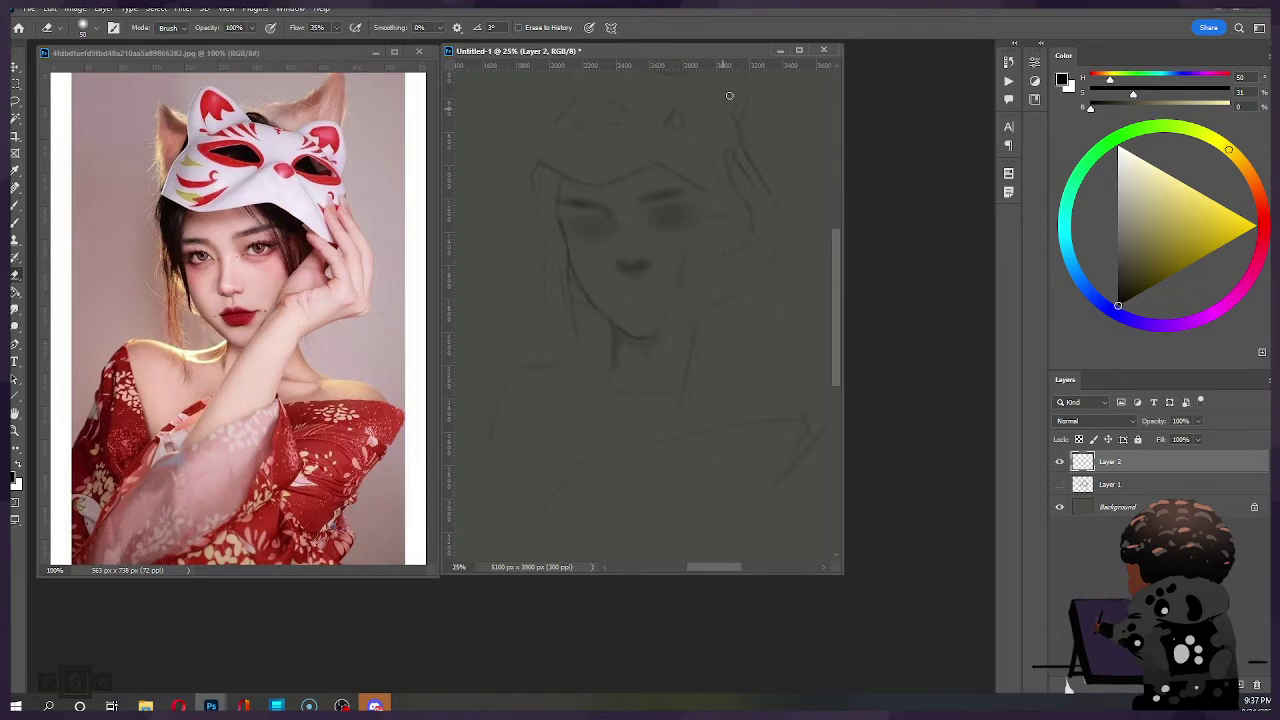
Step: Try shading the fox mask's large eye opening with progressively larger soft brushes
key("b")
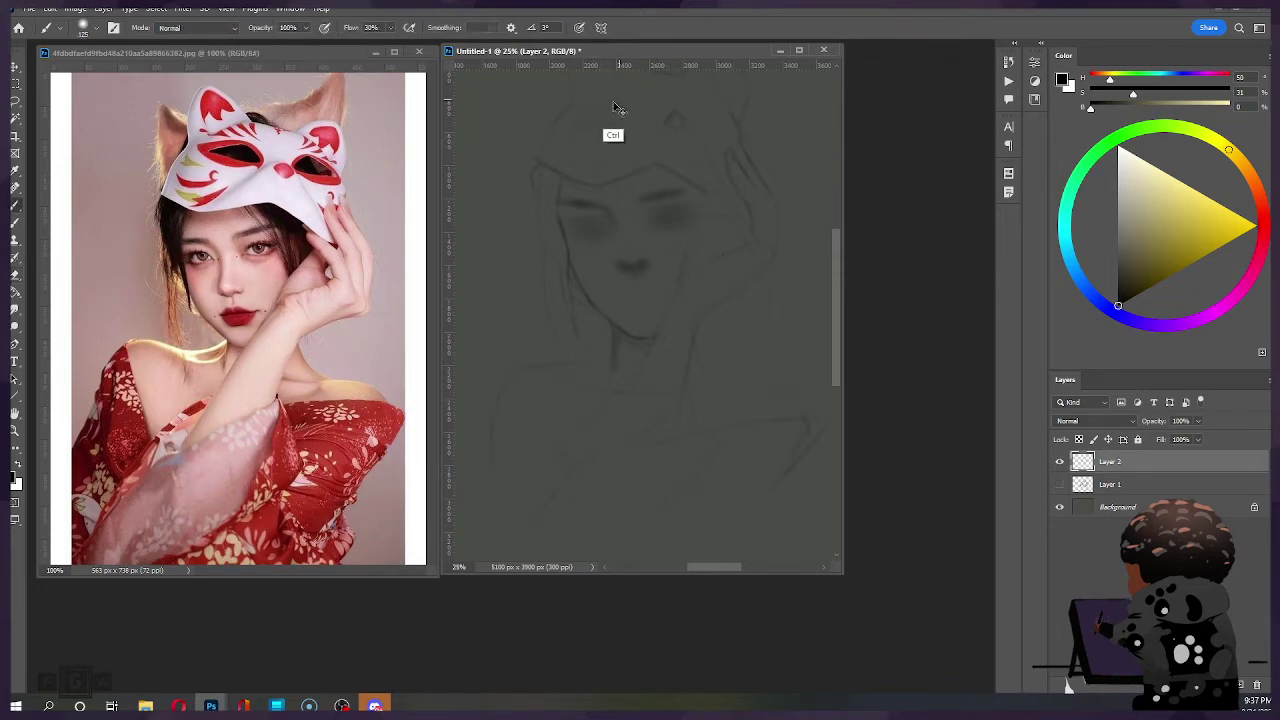
mouse_move(604, 102)
left_mouse_down()
mouse_move(564, 135)
mouse_move(569, 126)
left_mouse_up()
key("ctrl+z")
key("bracketright")
key("bracketright")
key("bracketright")
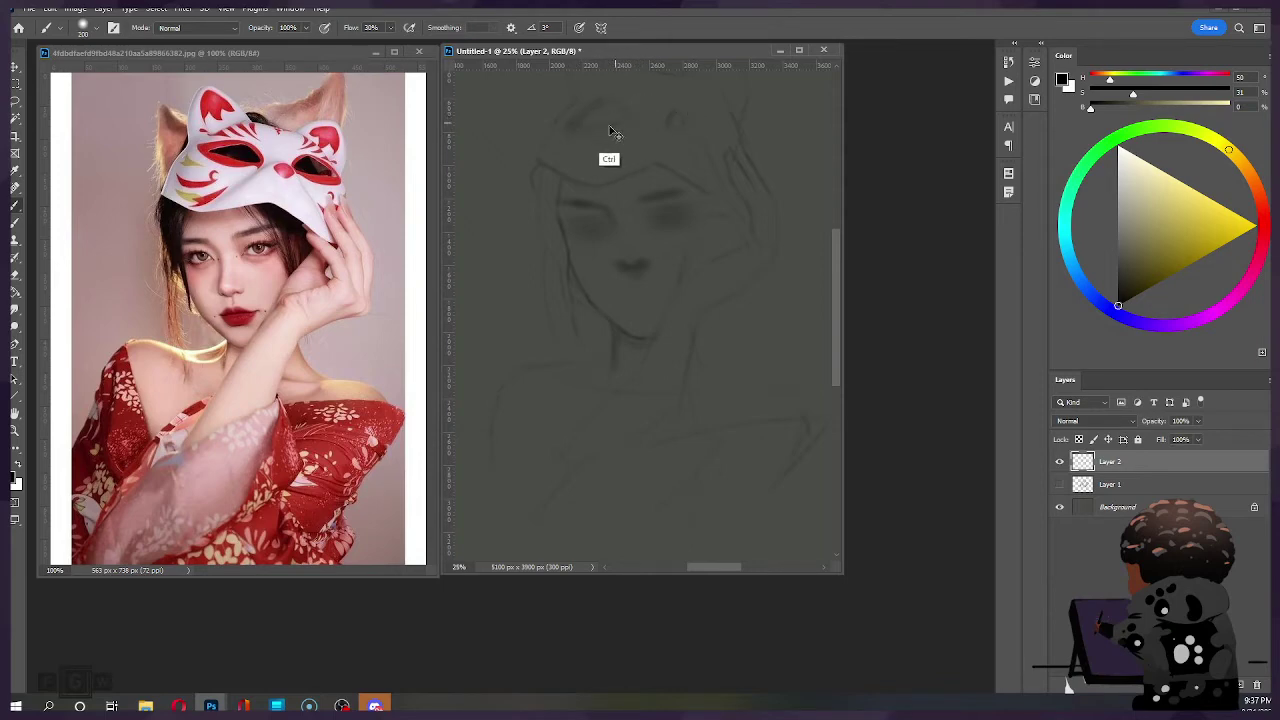
key("bracketright")
key("bracketright")
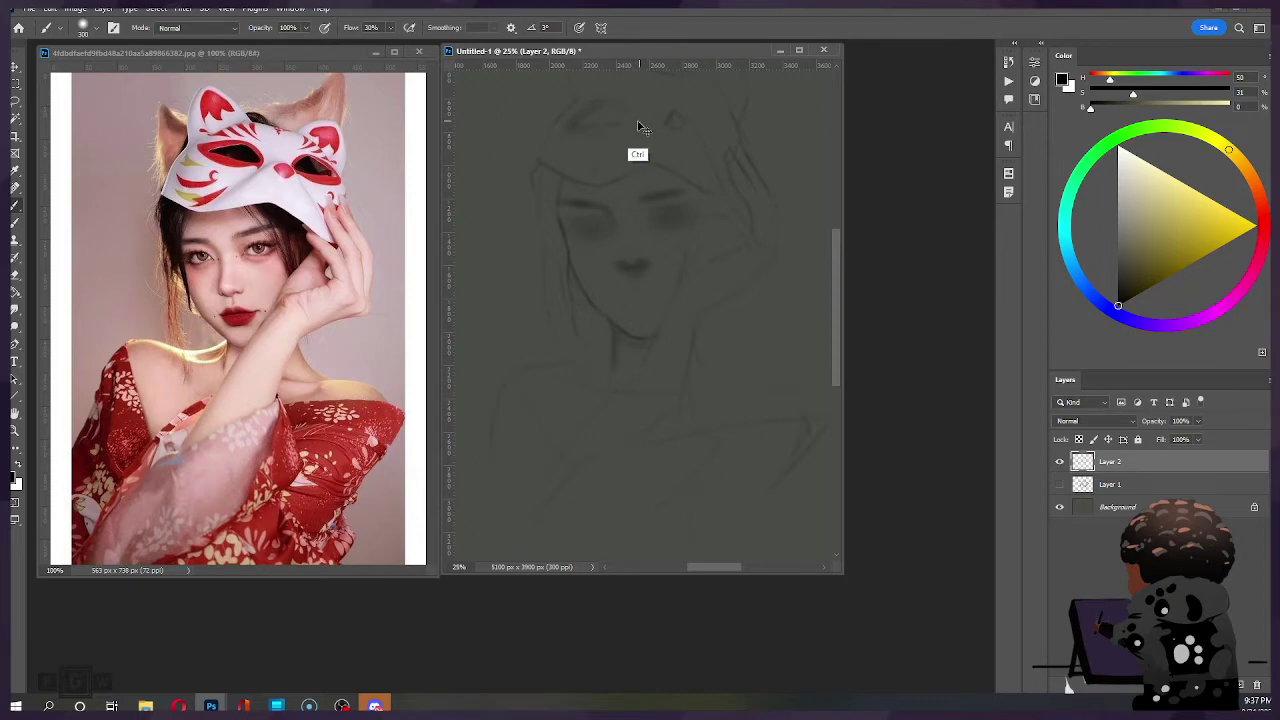
key("ctrl")
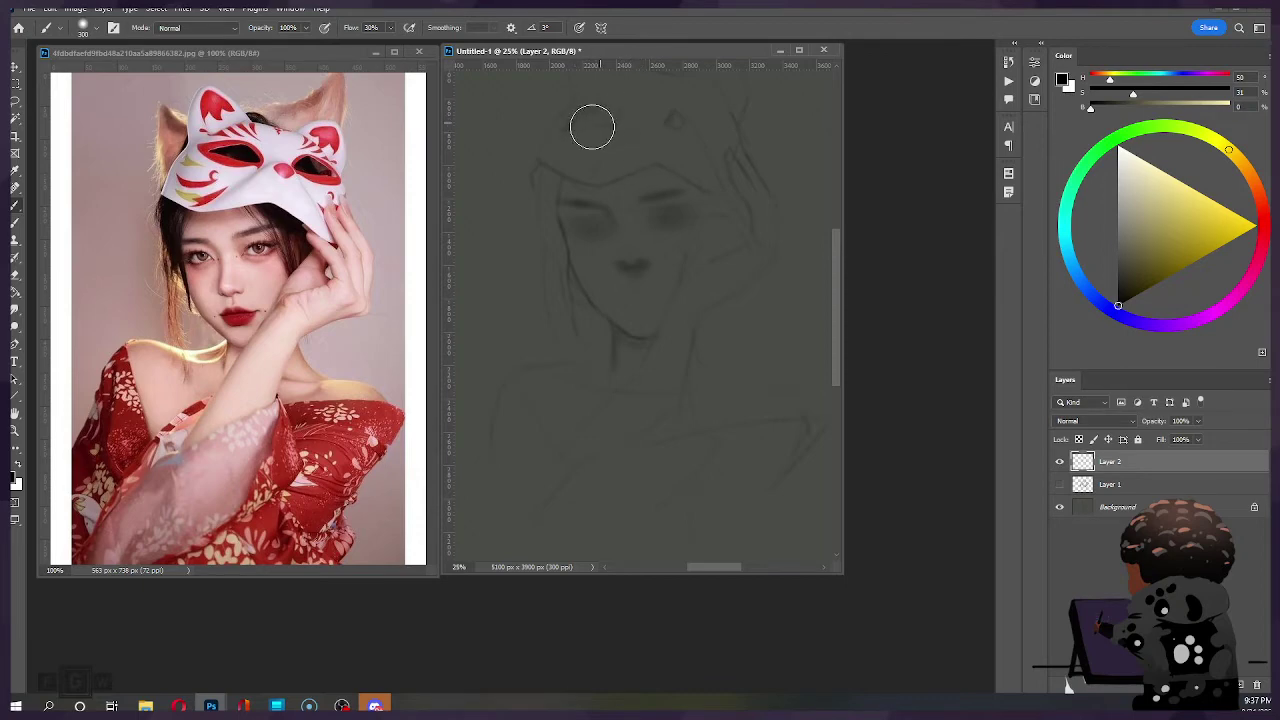
mouse_move(579, 127)
left_mouse_down()
mouse_move(691, 112)
mouse_move(609, 117)
left_mouse_up()
key("ctrl+z")
key("ctrl+z")
Step: Shade the rim of the fox mask's eye opening and fill in the mask's nose with smaller soft brushes
key("bracketleft")
key("bracketleft")
key("bracketleft")
key("bracketleft")
mouse_move(569, 134)
left_mouse_down()
mouse_move(634, 132)
mouse_move(587, 133)
mouse_move(656, 115)
mouse_move(600, 130)
left_mouse_up()
key("bracketleft")
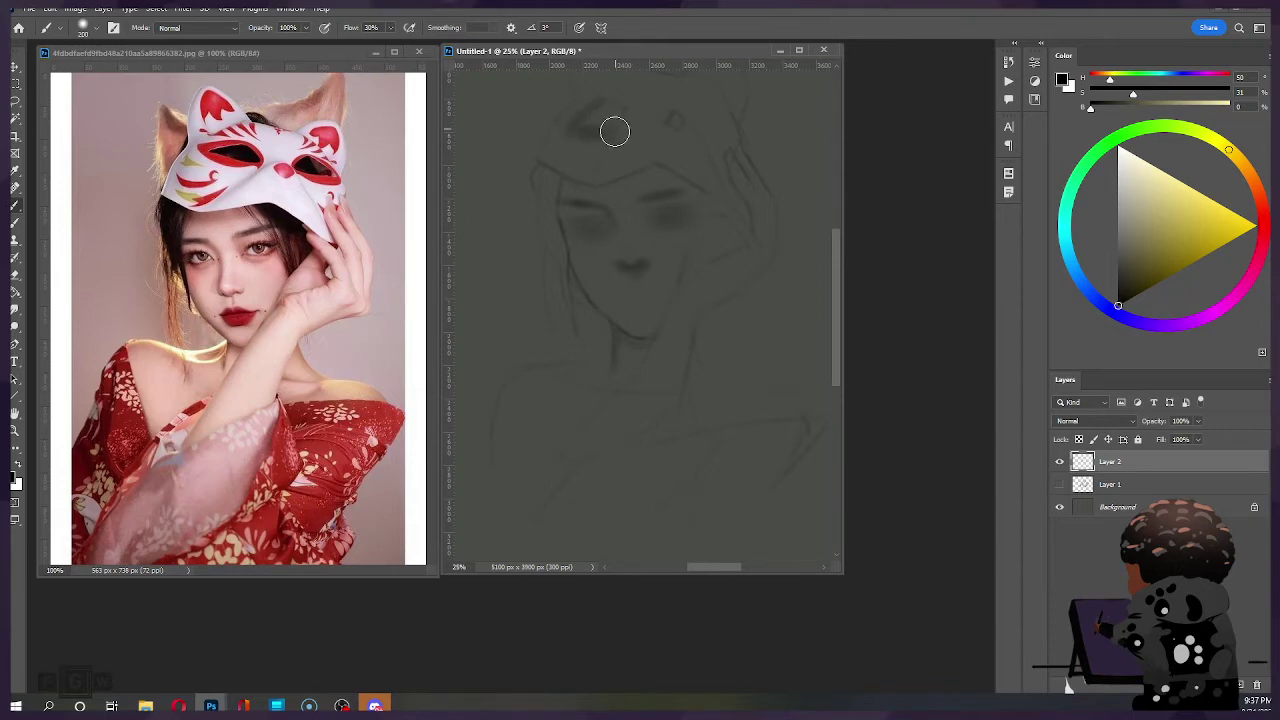
key("bracketleft")
left_click(677, 120)
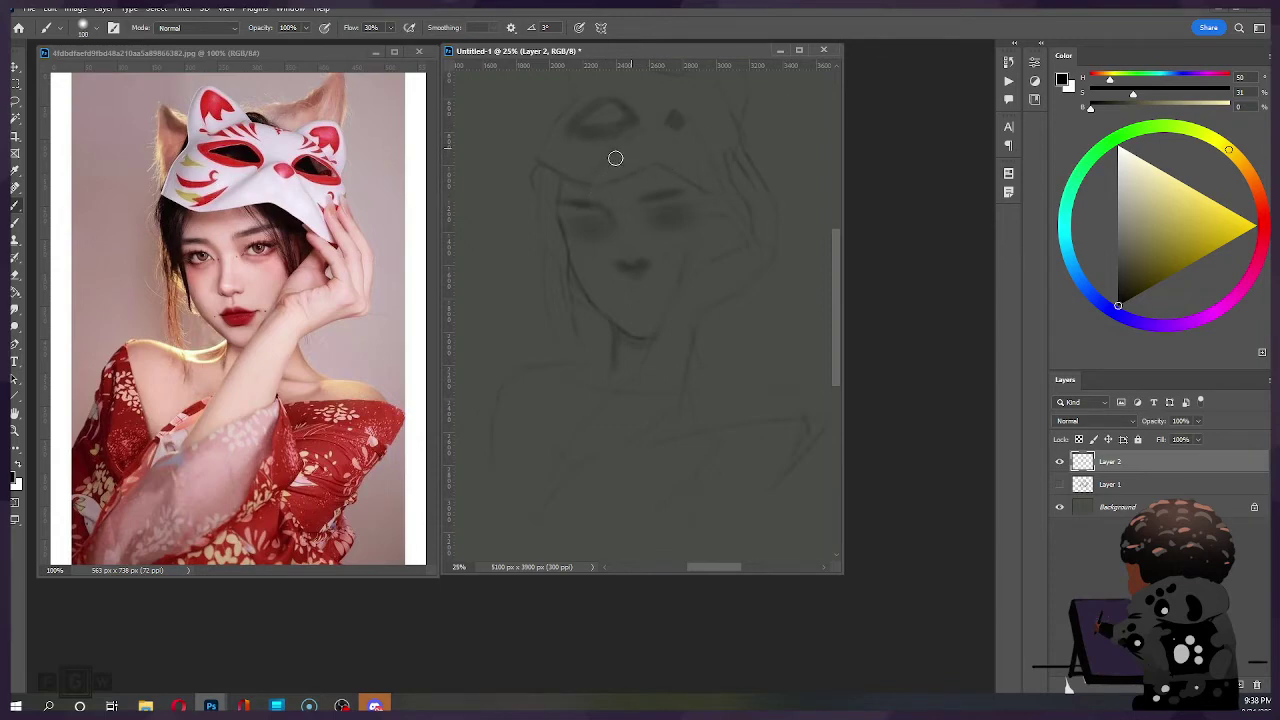
Step: Add a soft diagonal shadow stroke between the mask's eye opening and its lower edge
key("bracketright")
key("bracketright")
key("bracketleft")
key("bracketleft")
key("bracketleft")
key("bracketright")
key("e")
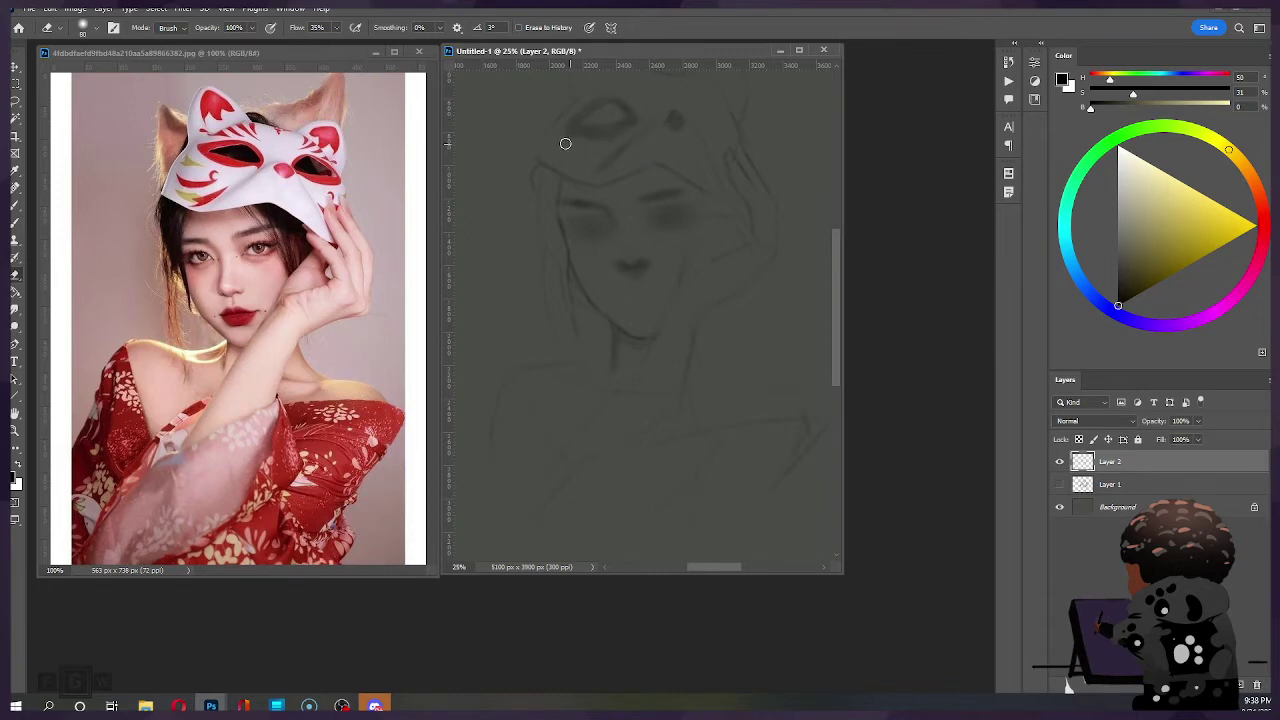
Step: Extend and darken the outer corner of the mask's eye opening, and touch up the mask's nose
key("b")
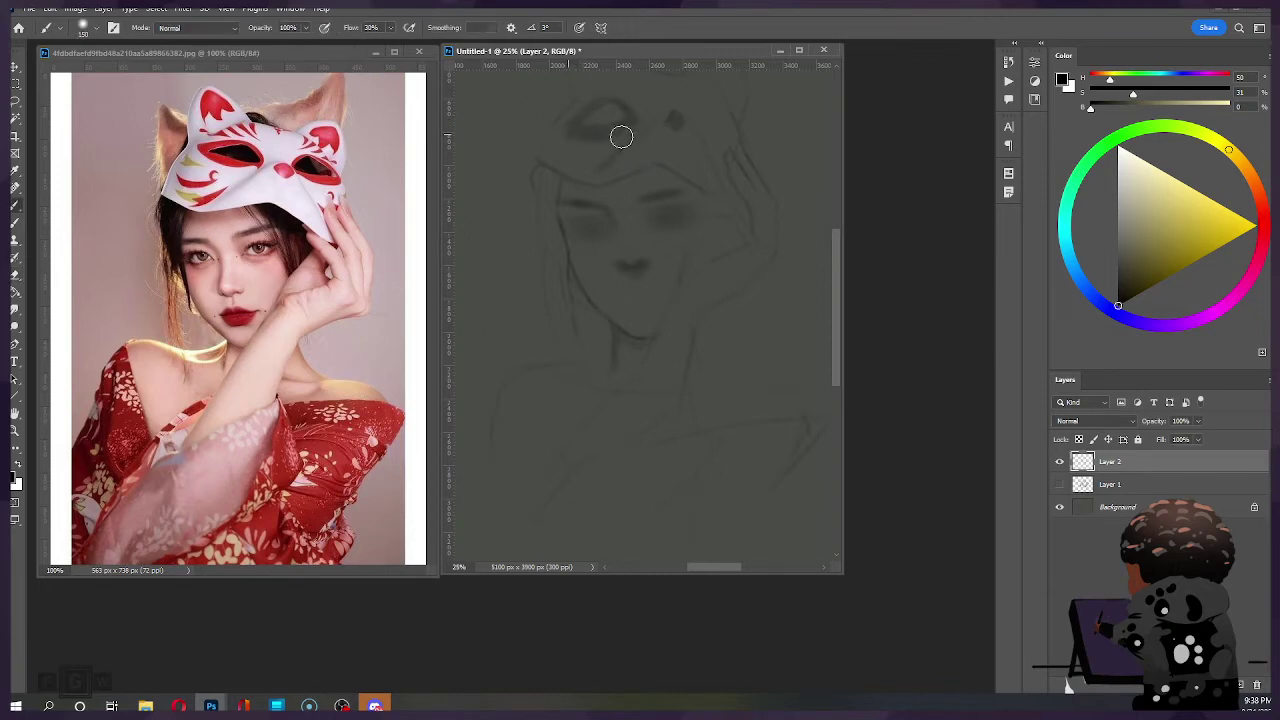
left_click(675, 121)
key("e")
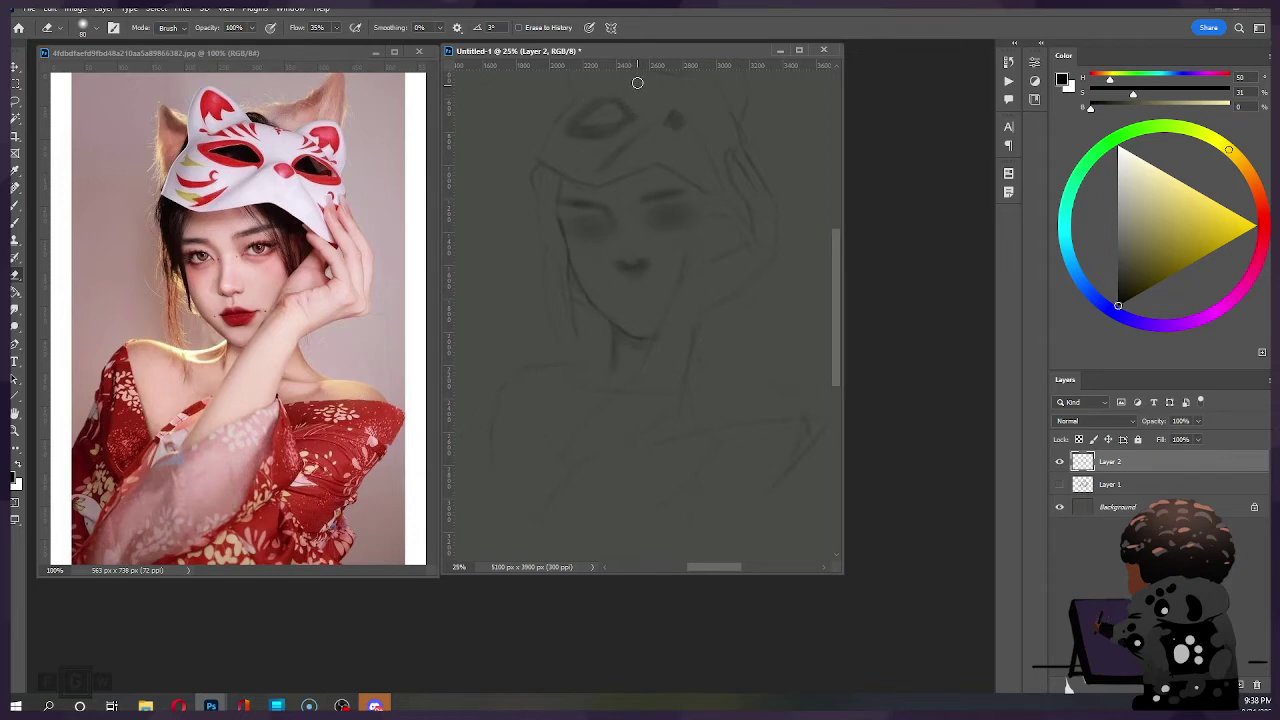
key("b")
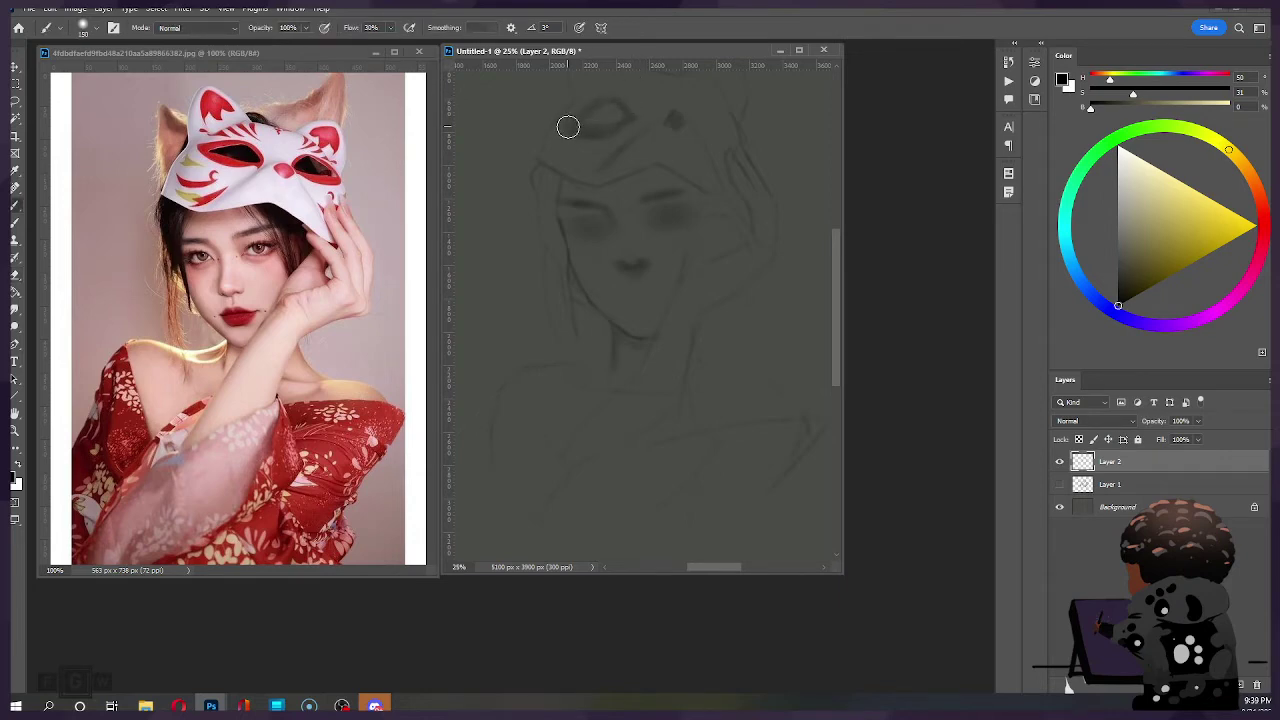
key("]")
mouse_move(562, 127)
left_mouse_down()
mouse_move(663, 117)
mouse_move(629, 125)
left_mouse_up()
key("[")
key("[")
Step: Erase the loose hair strands beside the cheek and redraw a darker strand hanging past the jaw
key("e")
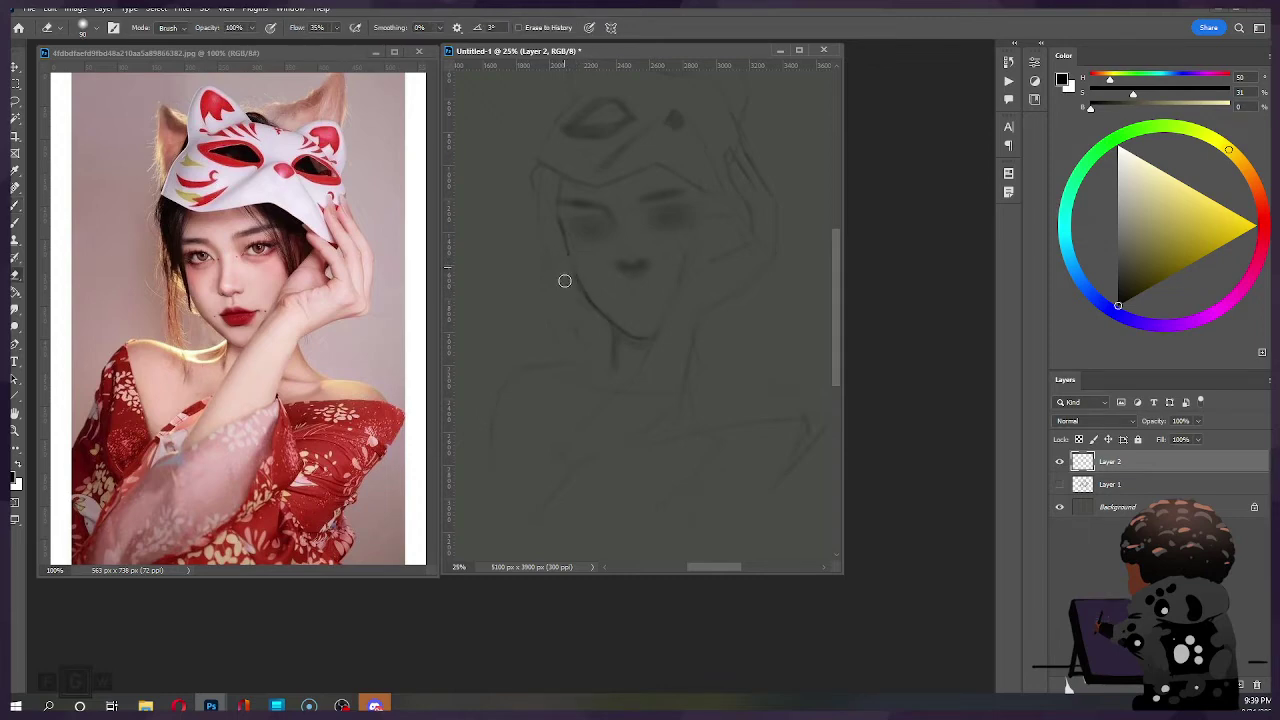
key("b")
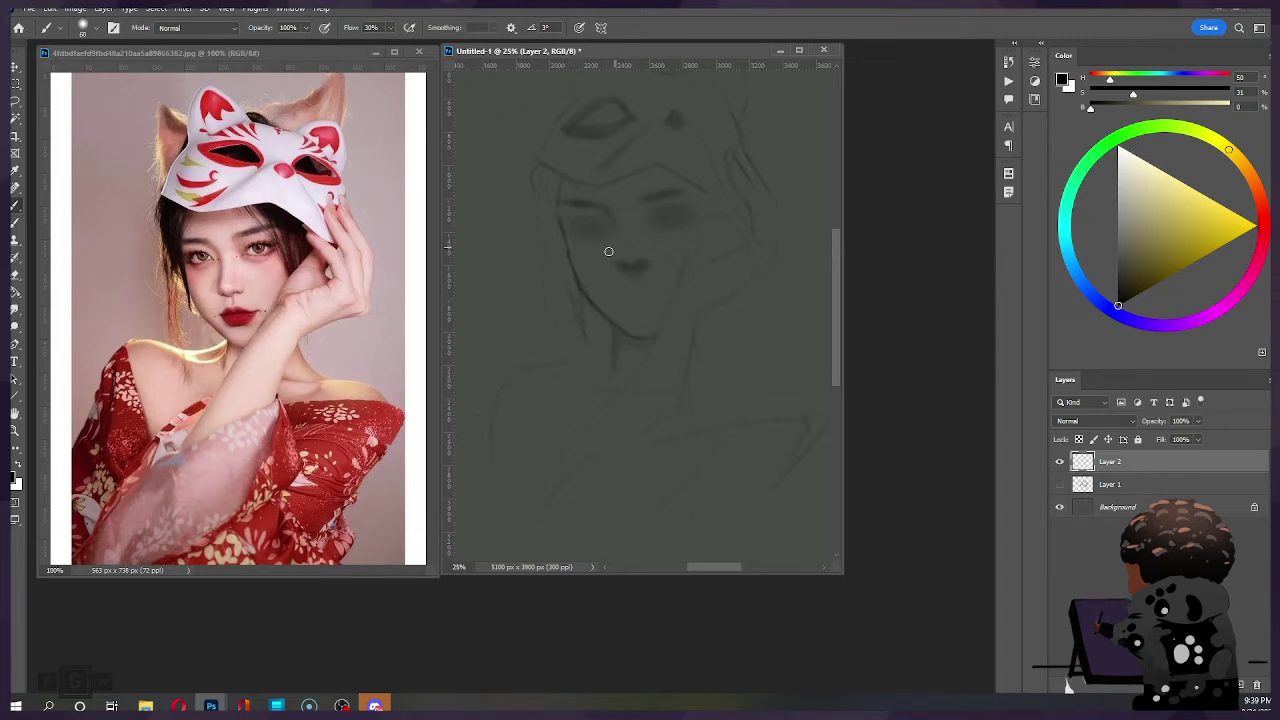
key("e")
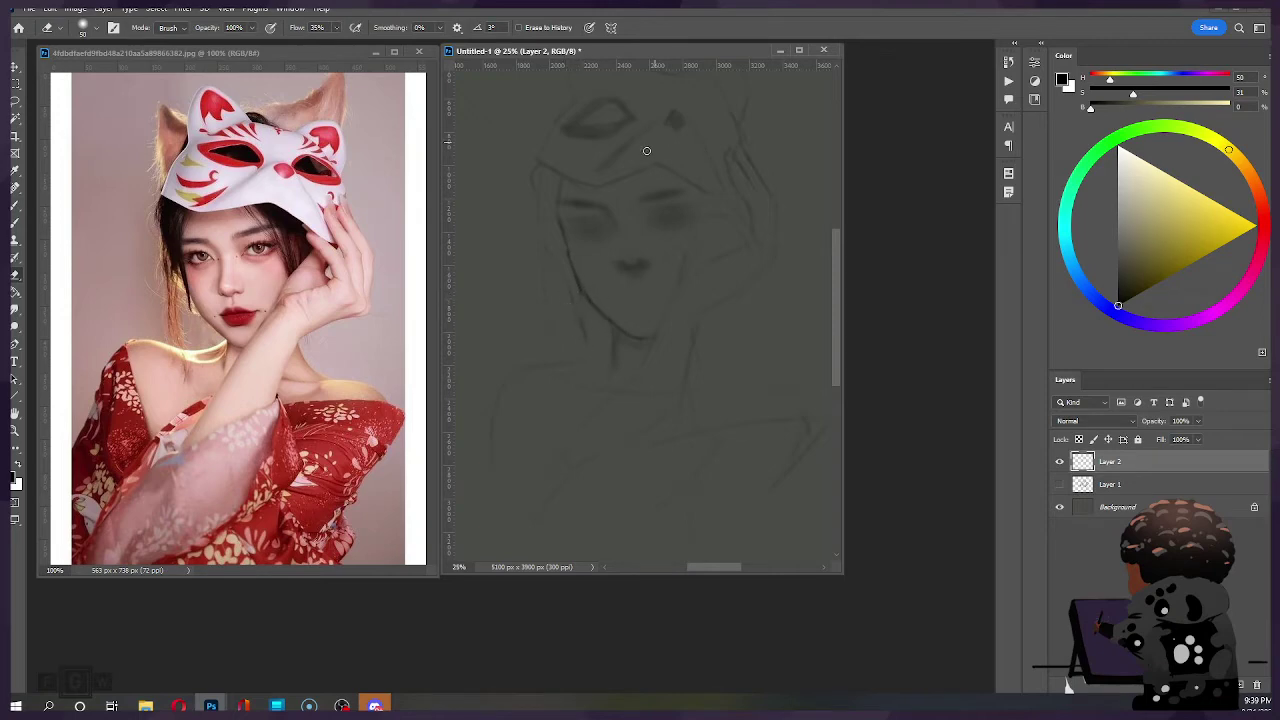
key("b")
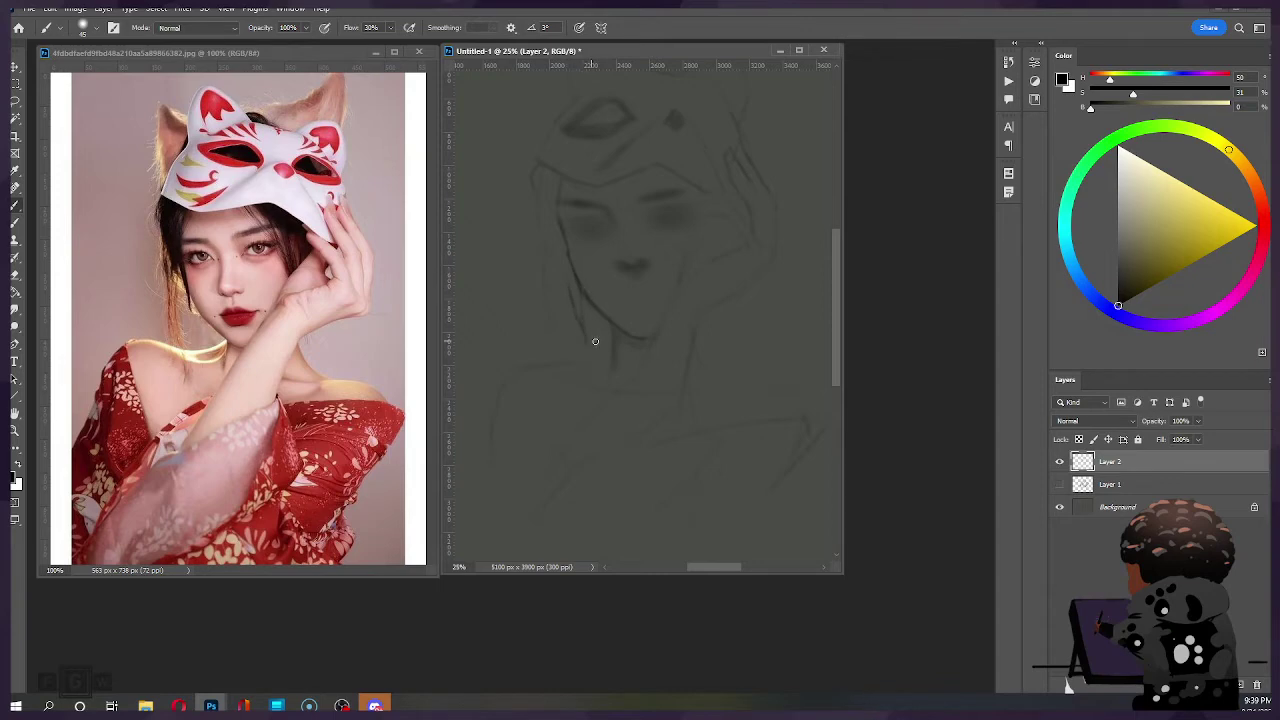
key("e")
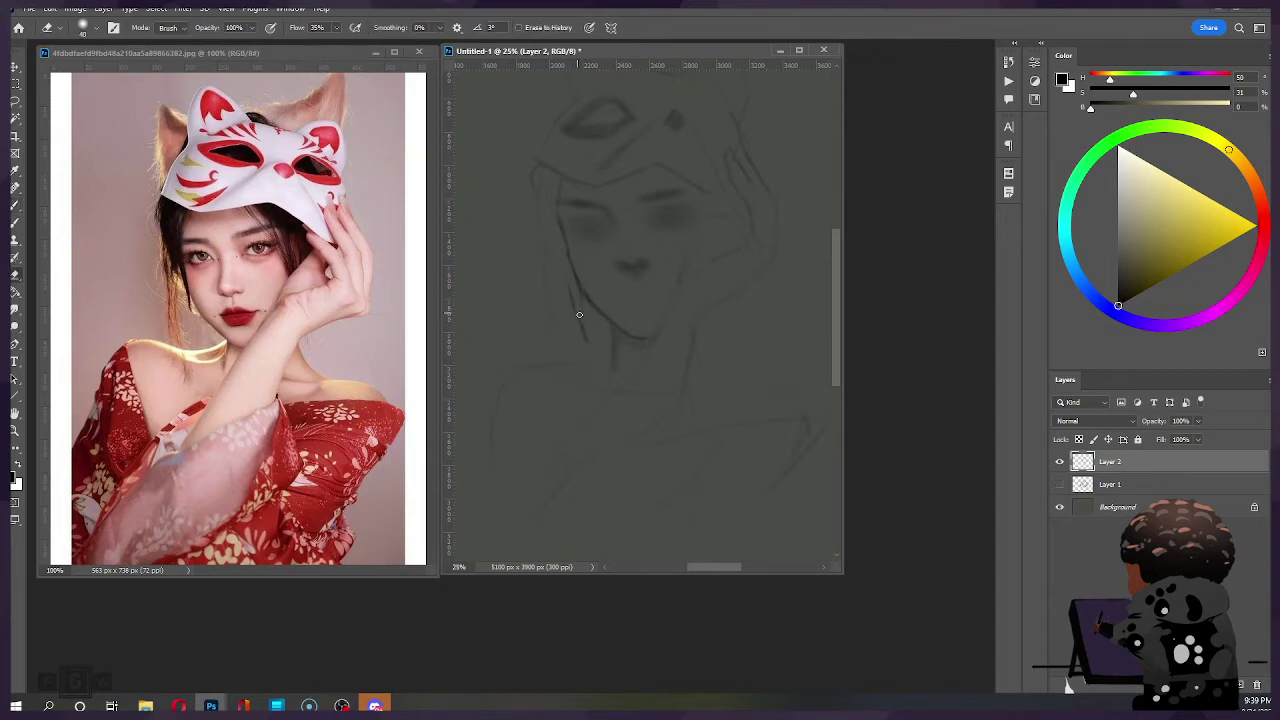
Step: Erase and redraw the edge of the hand where it meets the cheek
key("b")
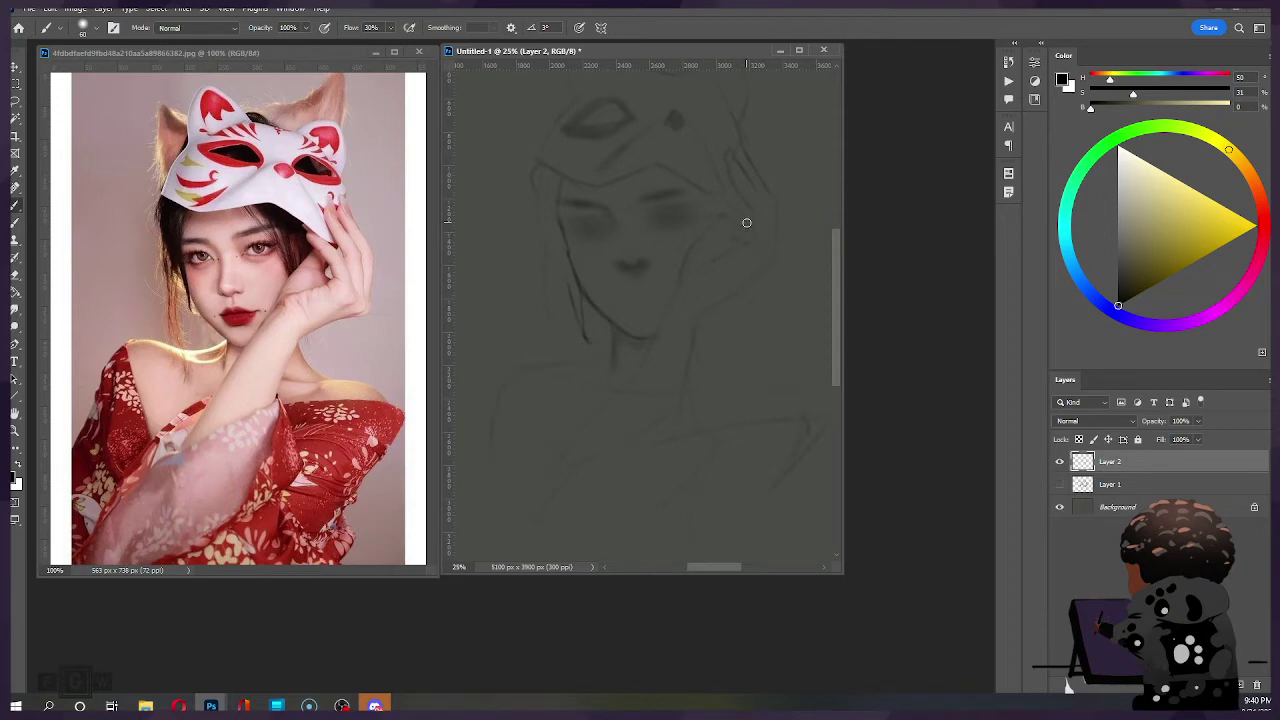
key("e")
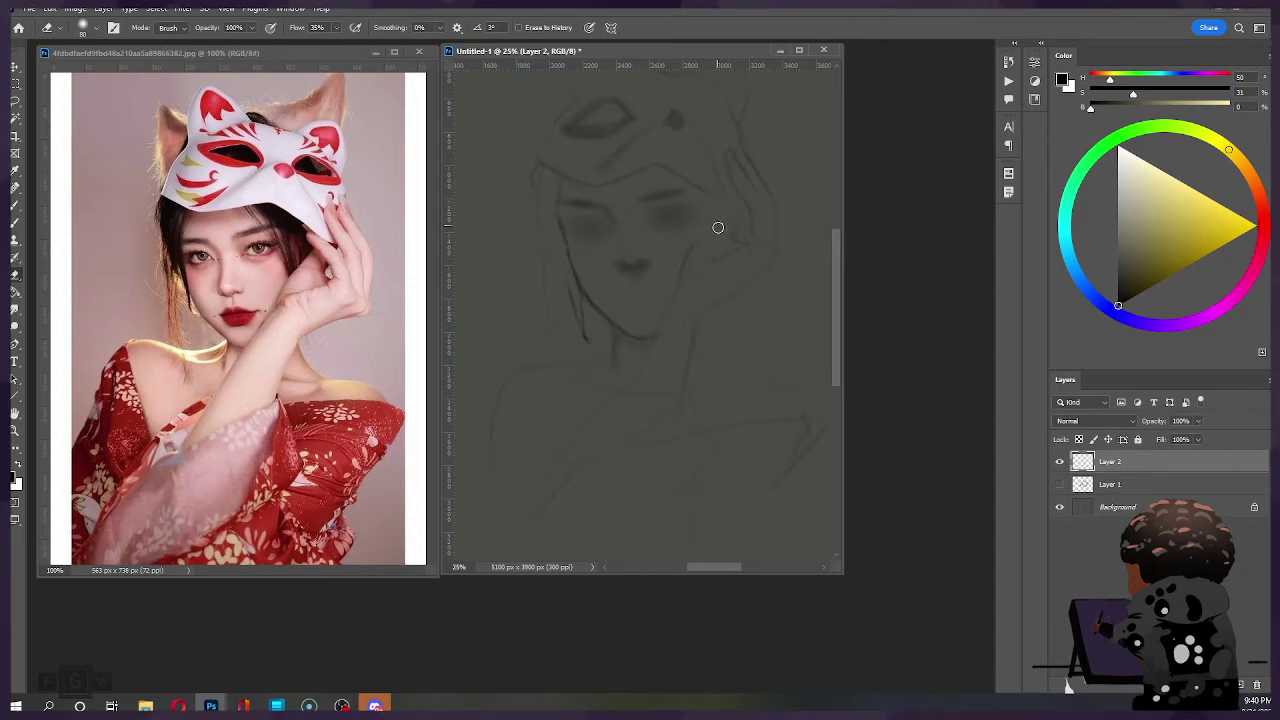
key("b")
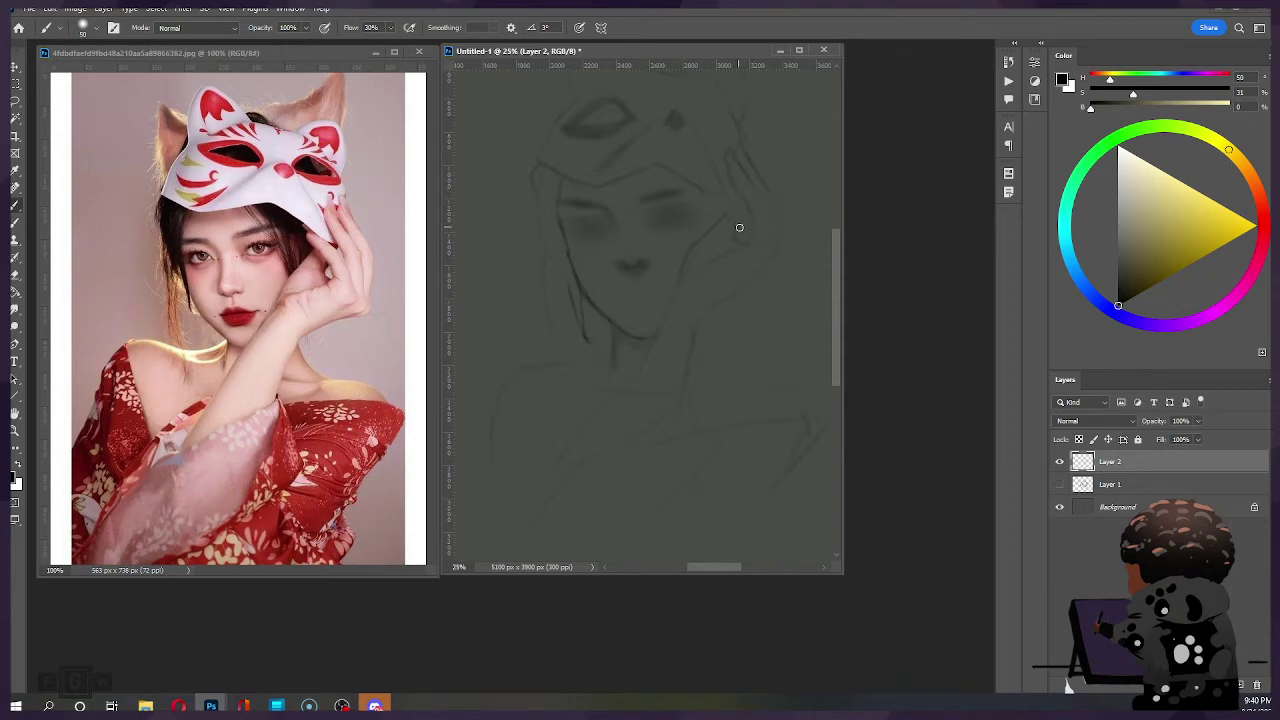
Step: Clean up the sketched lines of the fingers and palm beside the cheek
key("e")
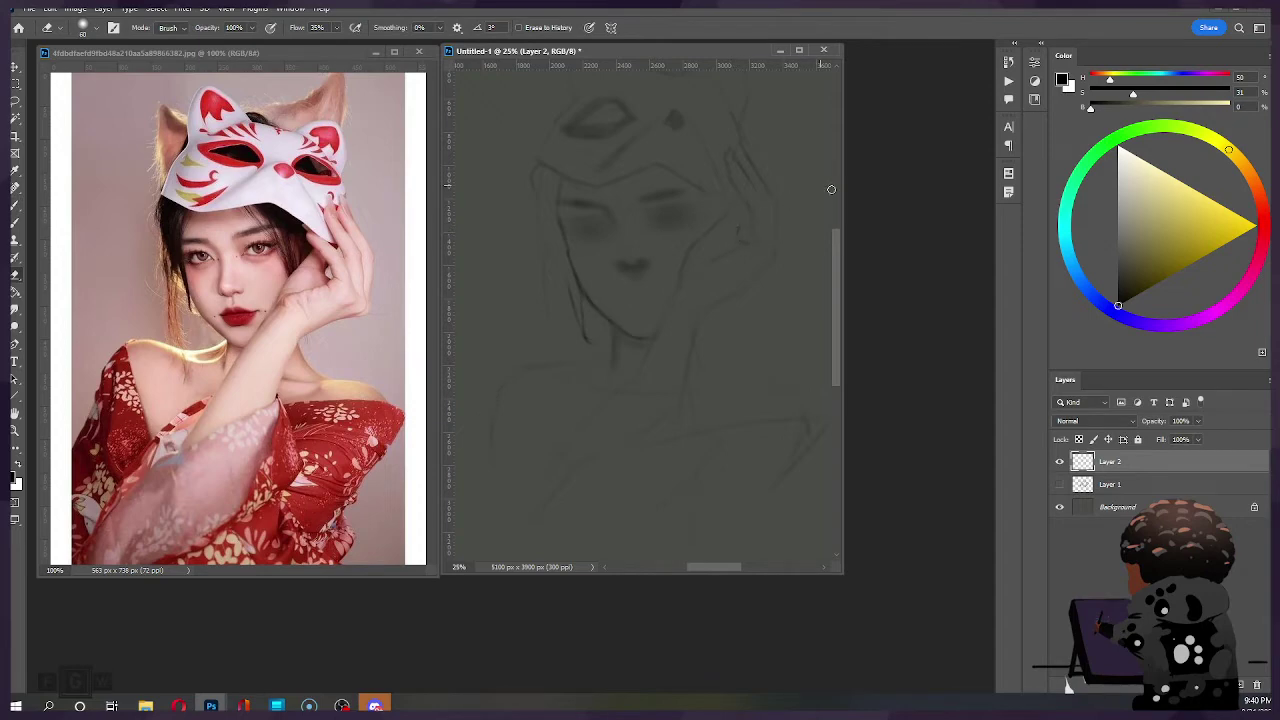
left_click_drag(724, 247, 731, 266)
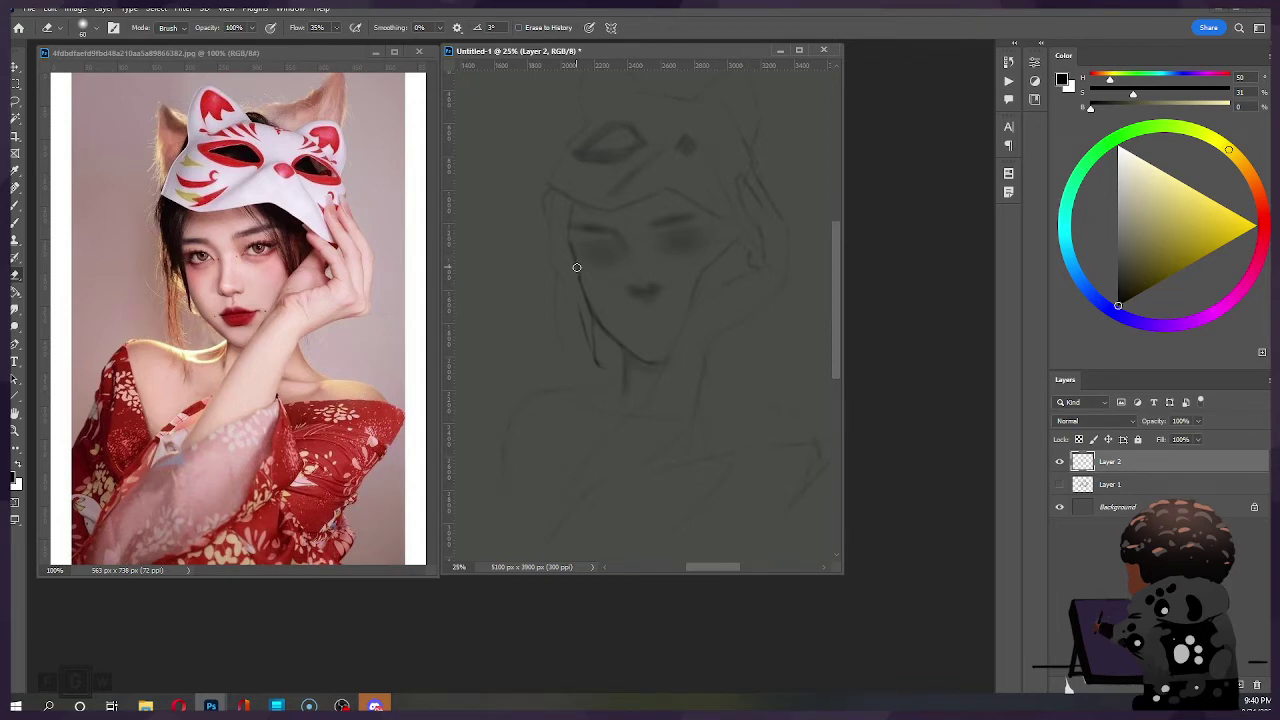
Step: Paint the dark upper lid and iris over the soft shadow of the eye nearest the raised hand
key("b")
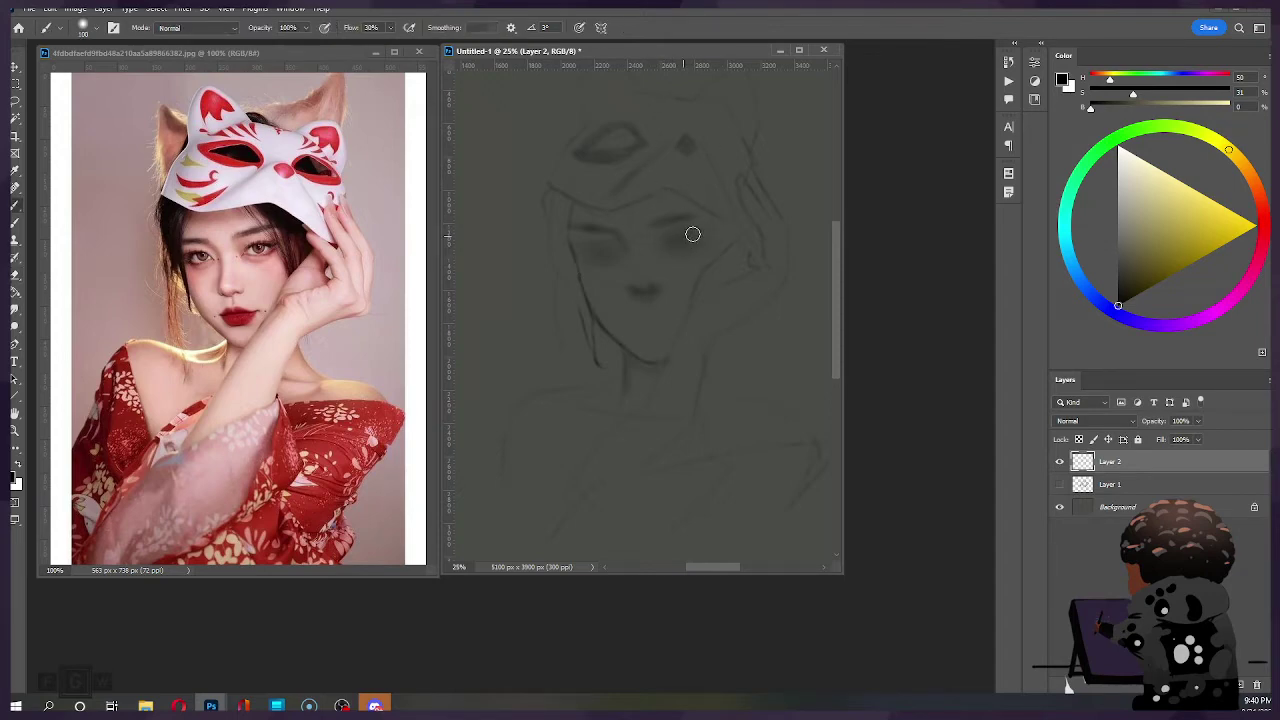
mouse_move(678, 241)
left_mouse_down()
mouse_move(663, 246)
mouse_move(703, 239)
left_mouse_up()
key("bracketright")
key("bracketright")
key("bracketright")
left_click_drag(676, 243, 699, 240)
key("bracketleft")
key("bracketleft")
key("bracketleft")
key("ctrl+z")
key("[")
key("ctrl+z")
Step: Refine that eye's iris, lids and outer corner by alternately erasing and repainting its dark shapes
key("e")
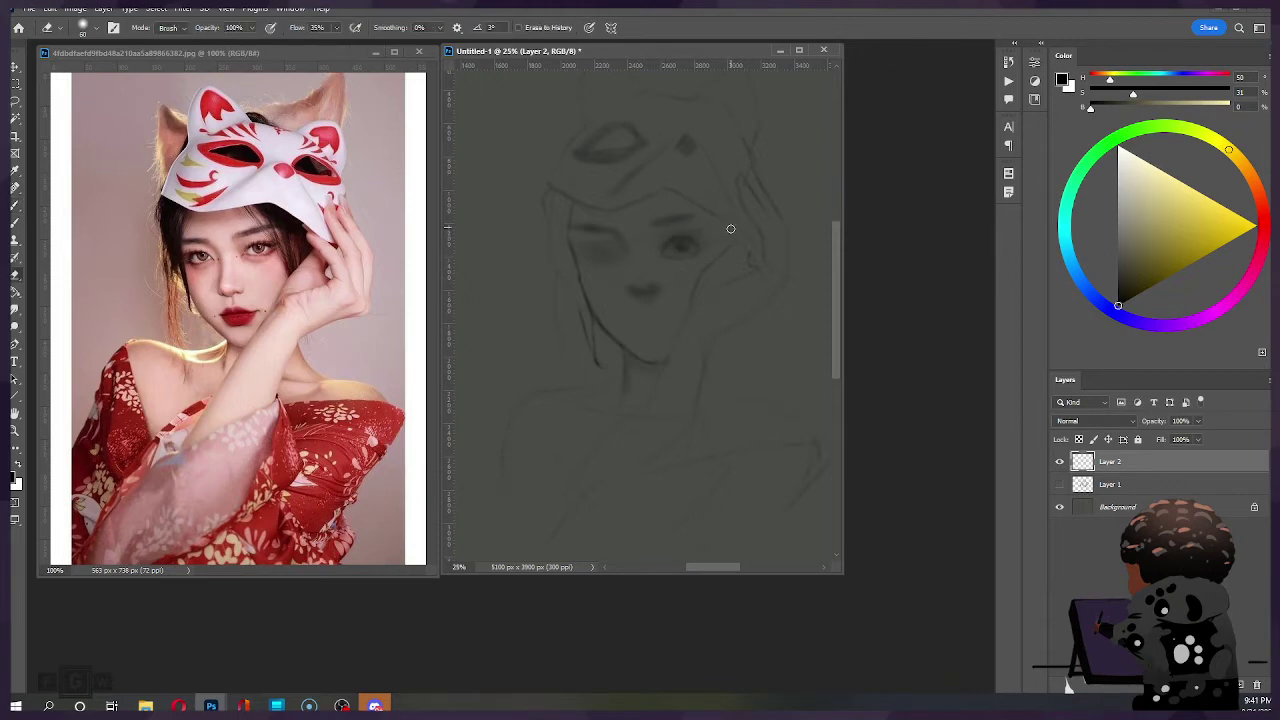
key("b")
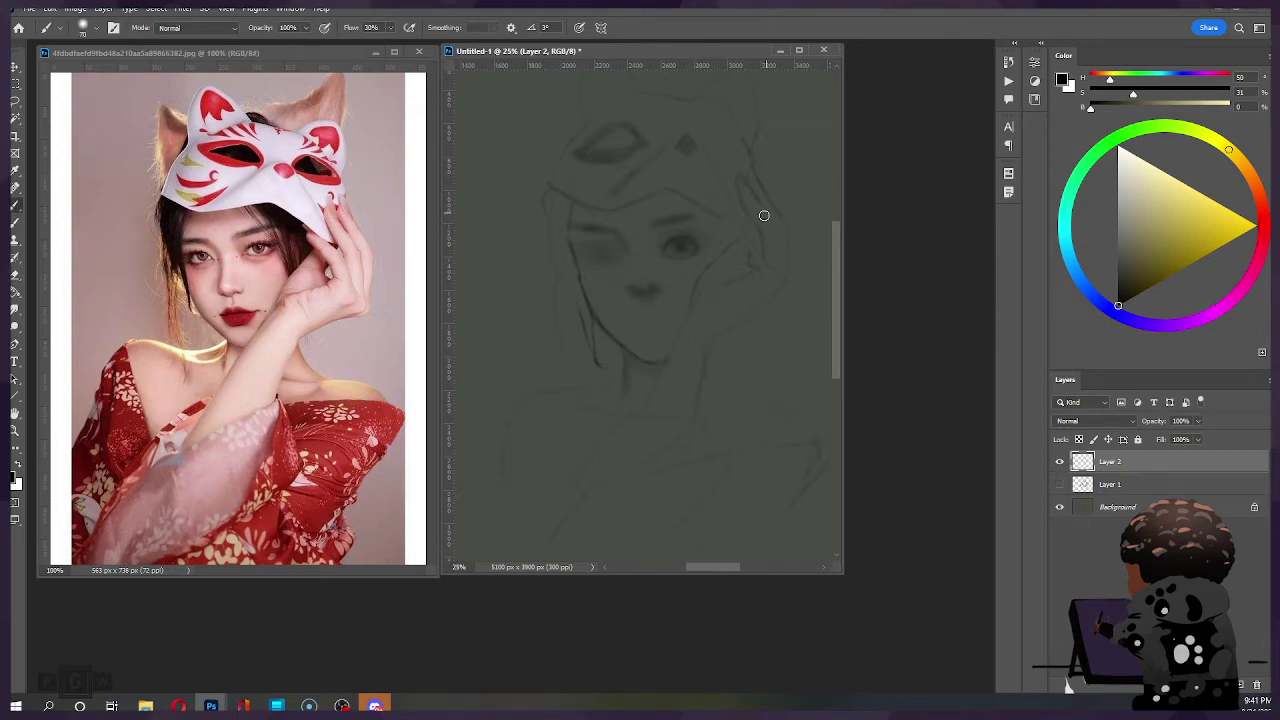
key("e")
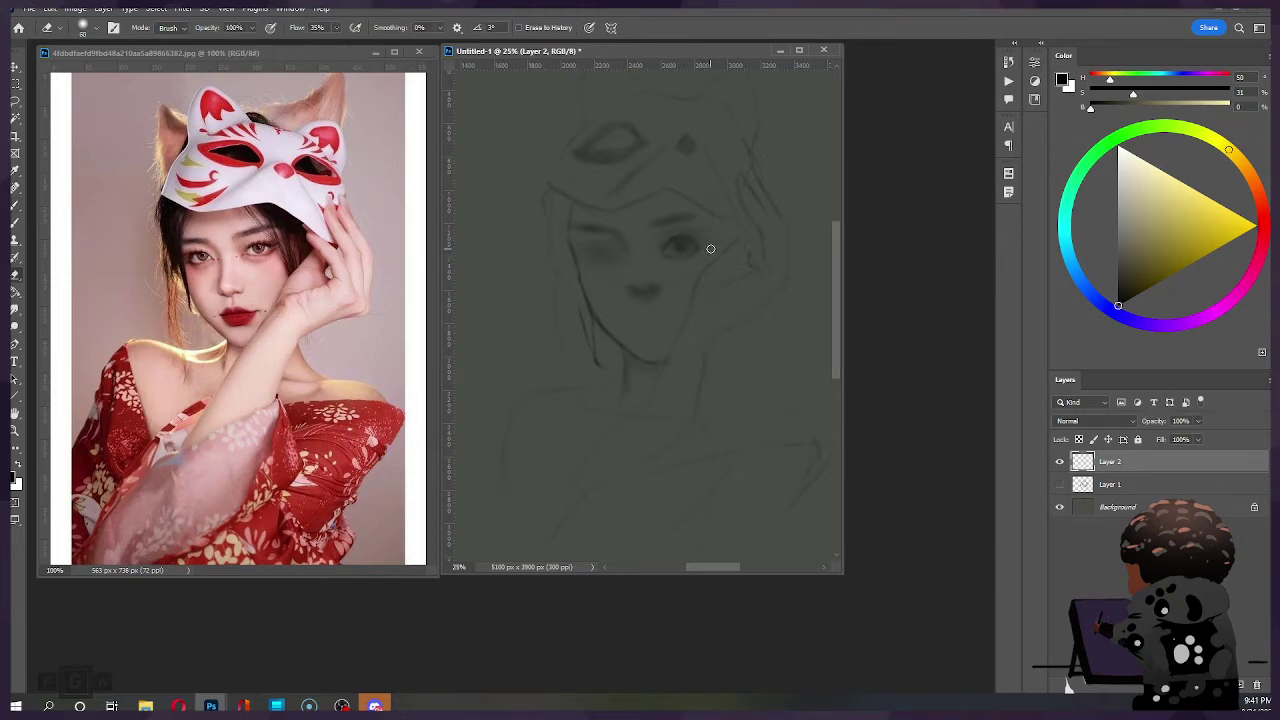
key("b")
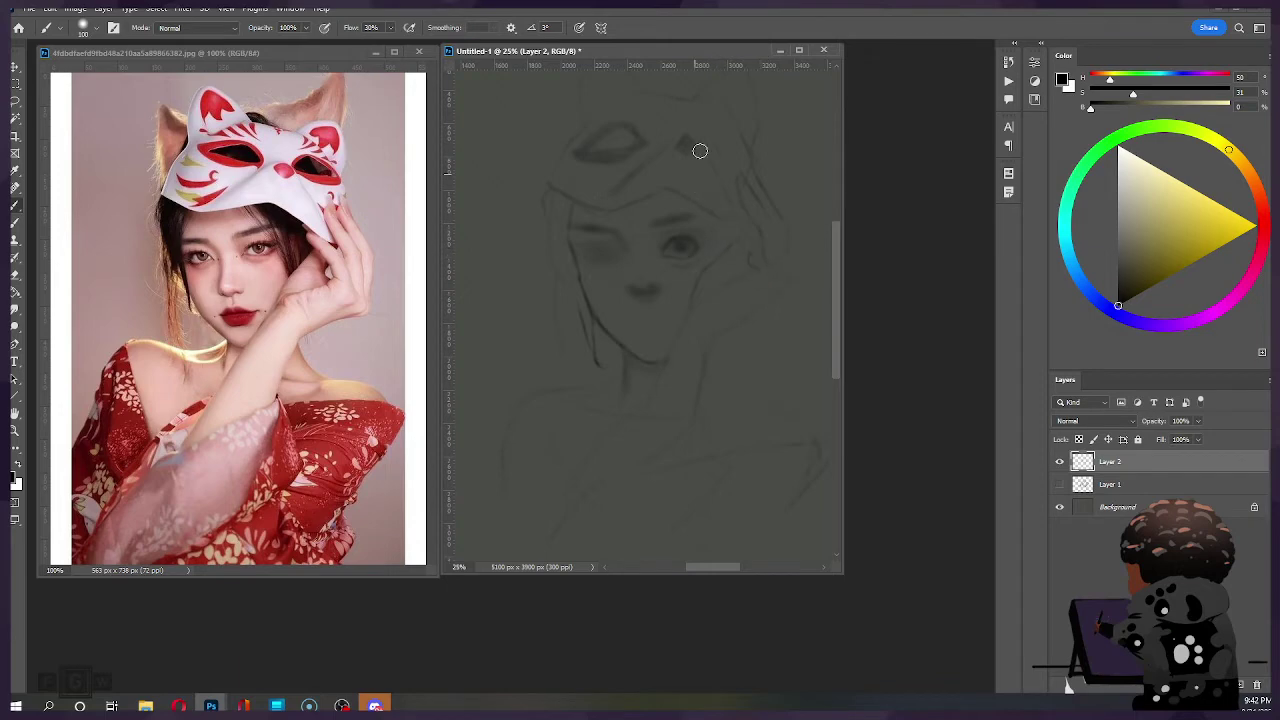
key("e")
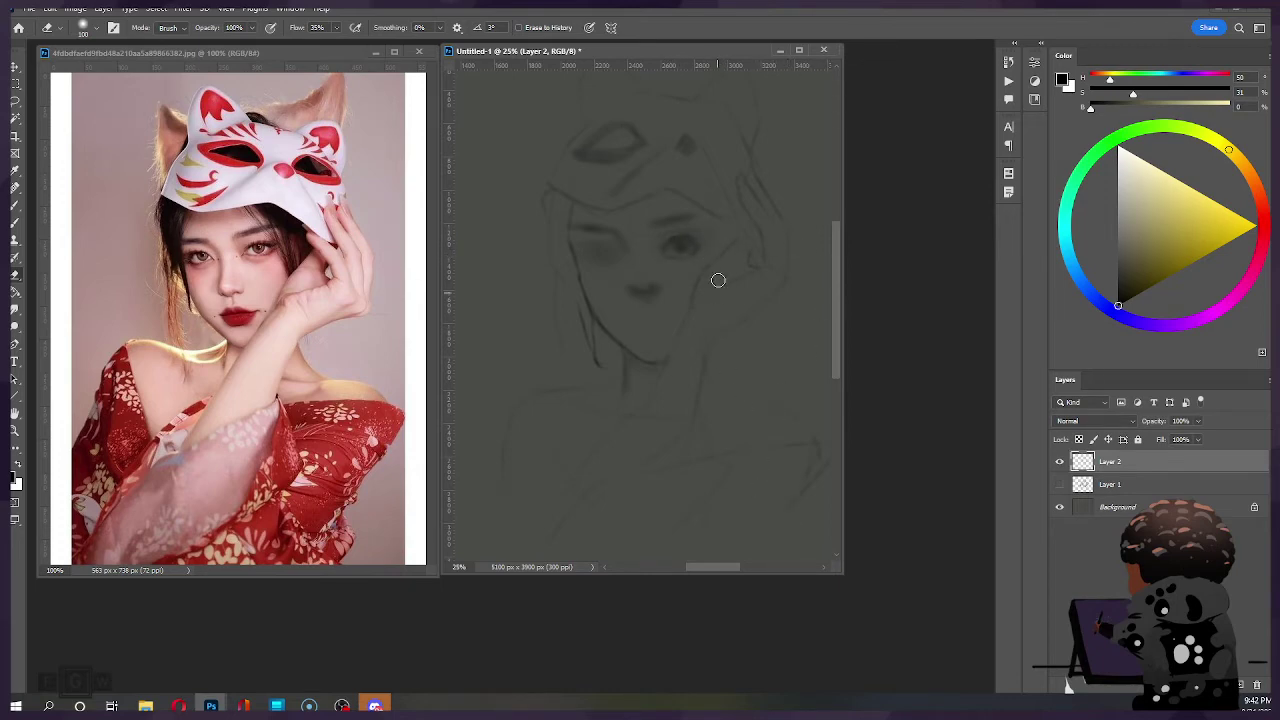
key("b")
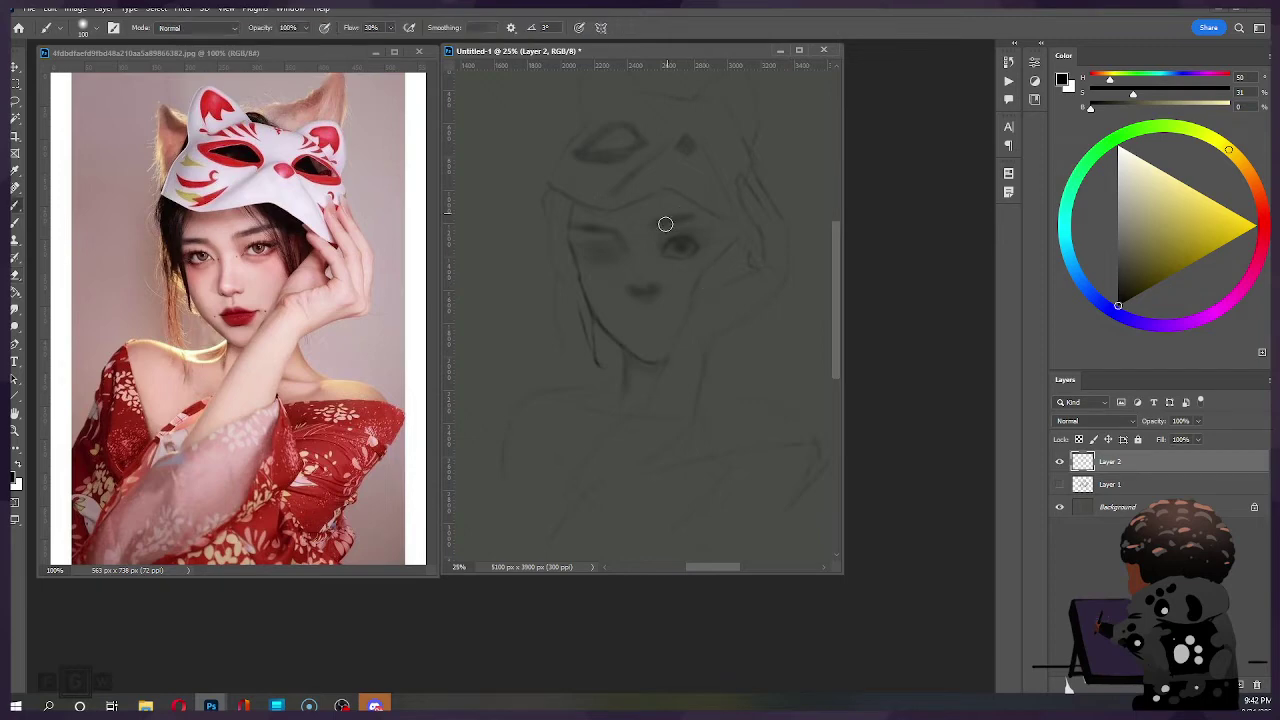
Step: Darken the inner part of the eyebrow above the refined eye with a larger soft brush
key("bracketright")
key("bracketright")
left_click_drag(686, 218, 662, 226)
Step: Block in the mouth as a soft dark shape between the nose and chin, using a 300 px brush
key("bracketright")
key("bracketright")
key("bracketleft")
key("bracketright")
mouse_move(683, 323)
left_mouse_down()
mouse_move(637, 326)
mouse_move(661, 330)
left_mouse_up()
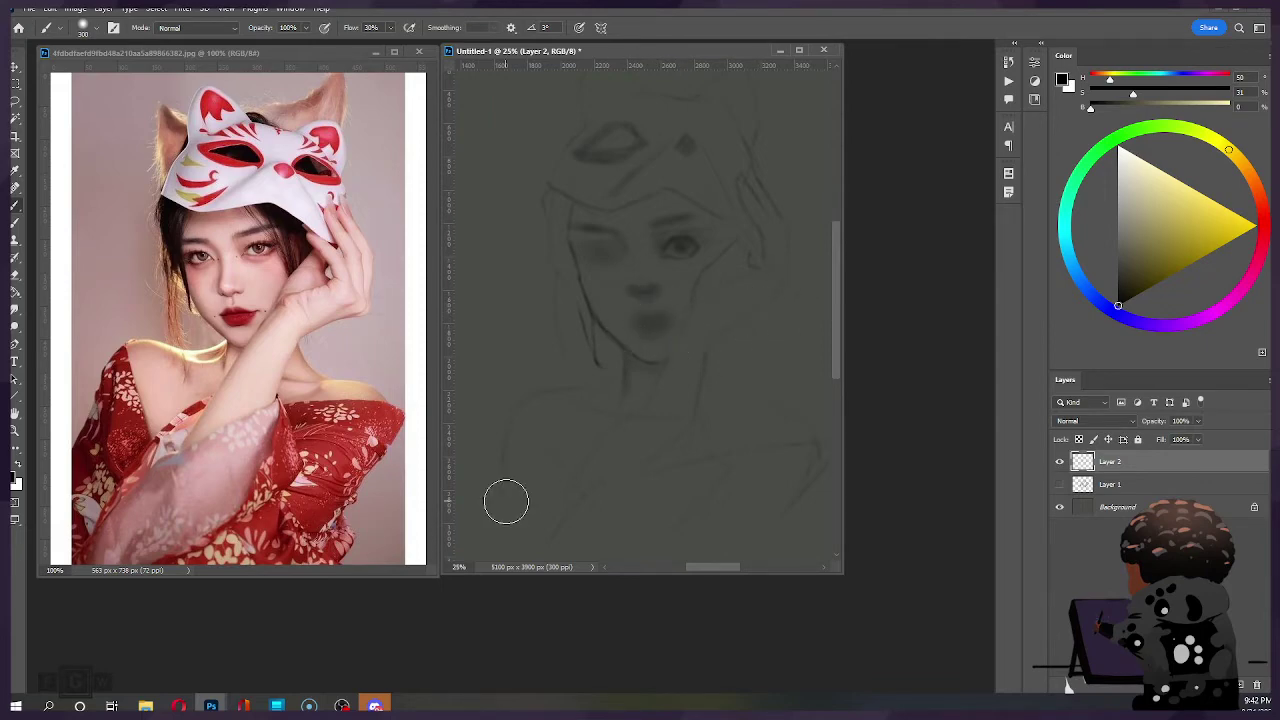
Step: Undo the last mouth stroke and lay in a soft dark patch for the mouth with a 400 px brush
key("ctrl+z")
key("]")
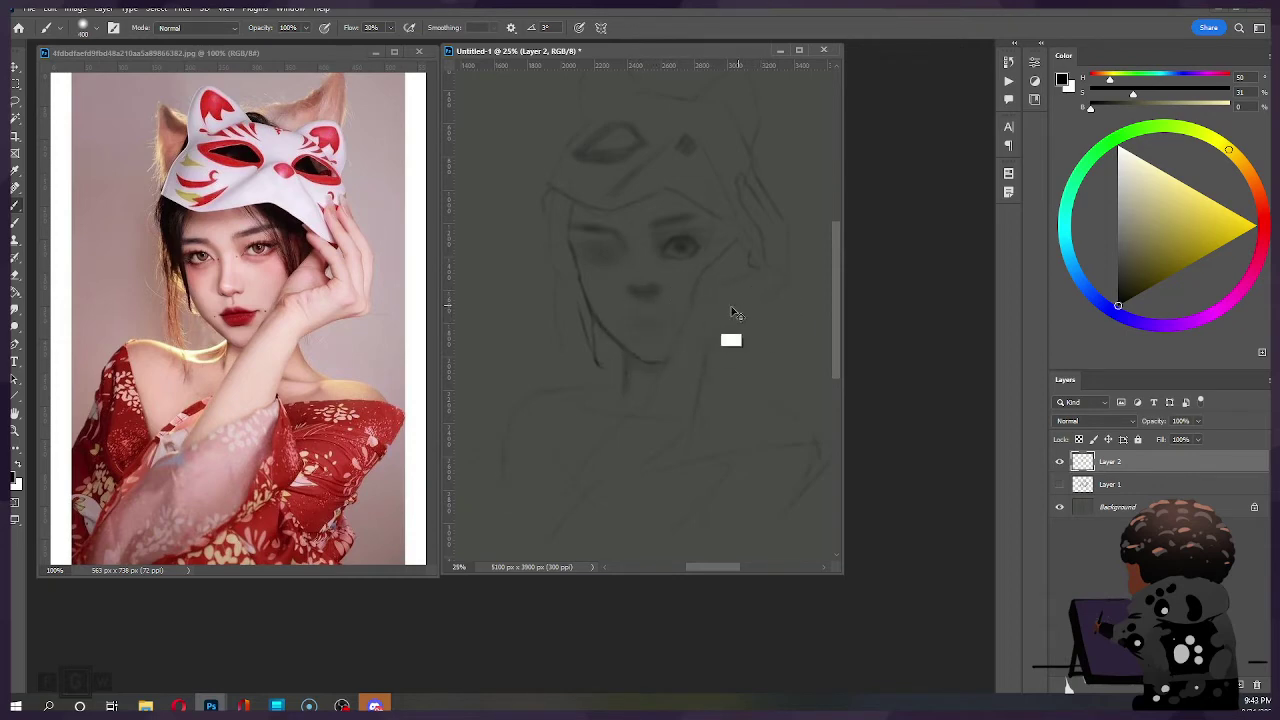
mouse_move(666, 314)
left_mouse_down()
mouse_move(643, 323)
mouse_move(674, 322)
mouse_move(652, 327)
left_mouse_up()
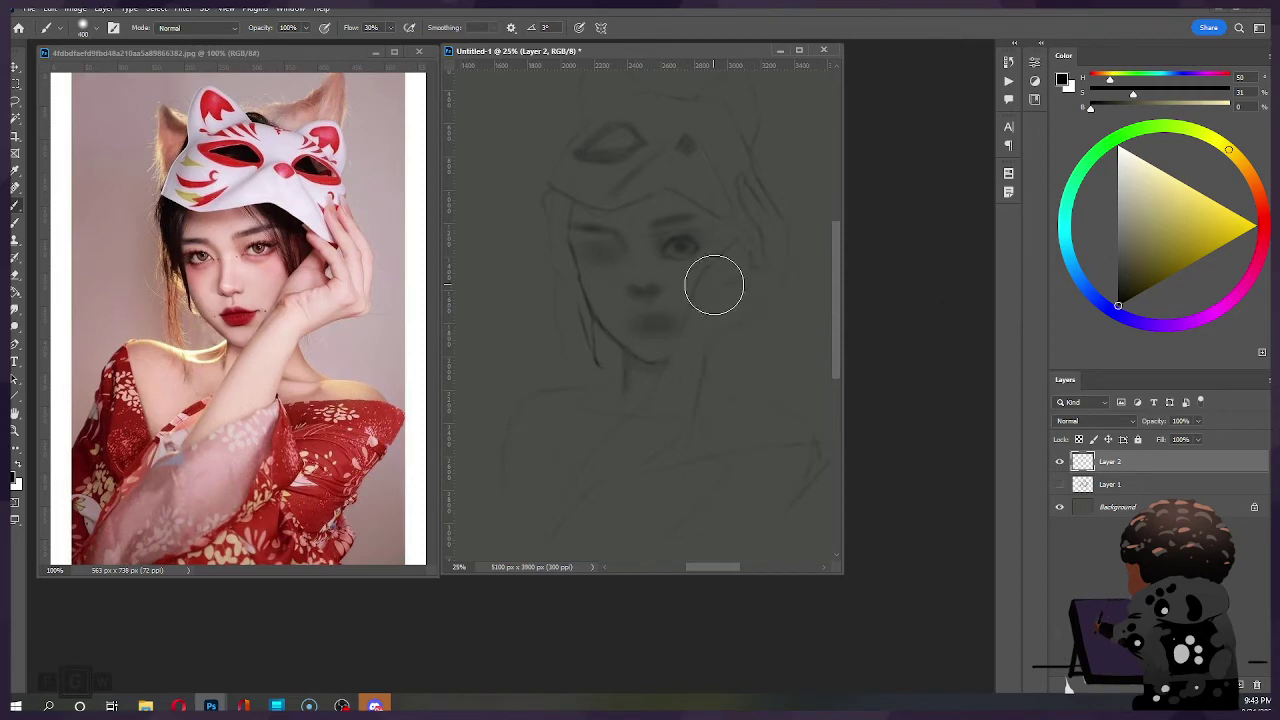
key("[")
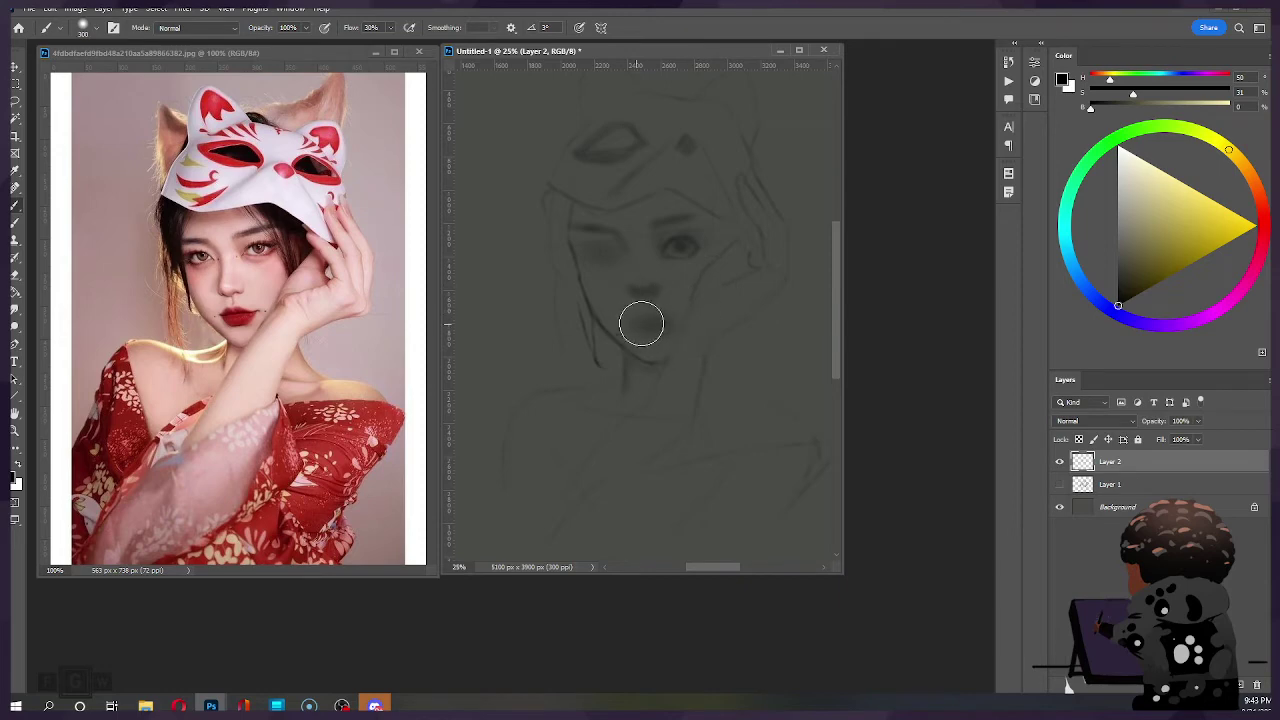
Step: Define the lips with a smaller brush and touch up the eye nearest the raised hand, lightening it with the Eraser
key("bracketleft")
key("bracketleft")
key("bracketleft")
key("bracketleft")
key("bracketleft")
left_click_drag(671, 256, 674, 258)
key("e")
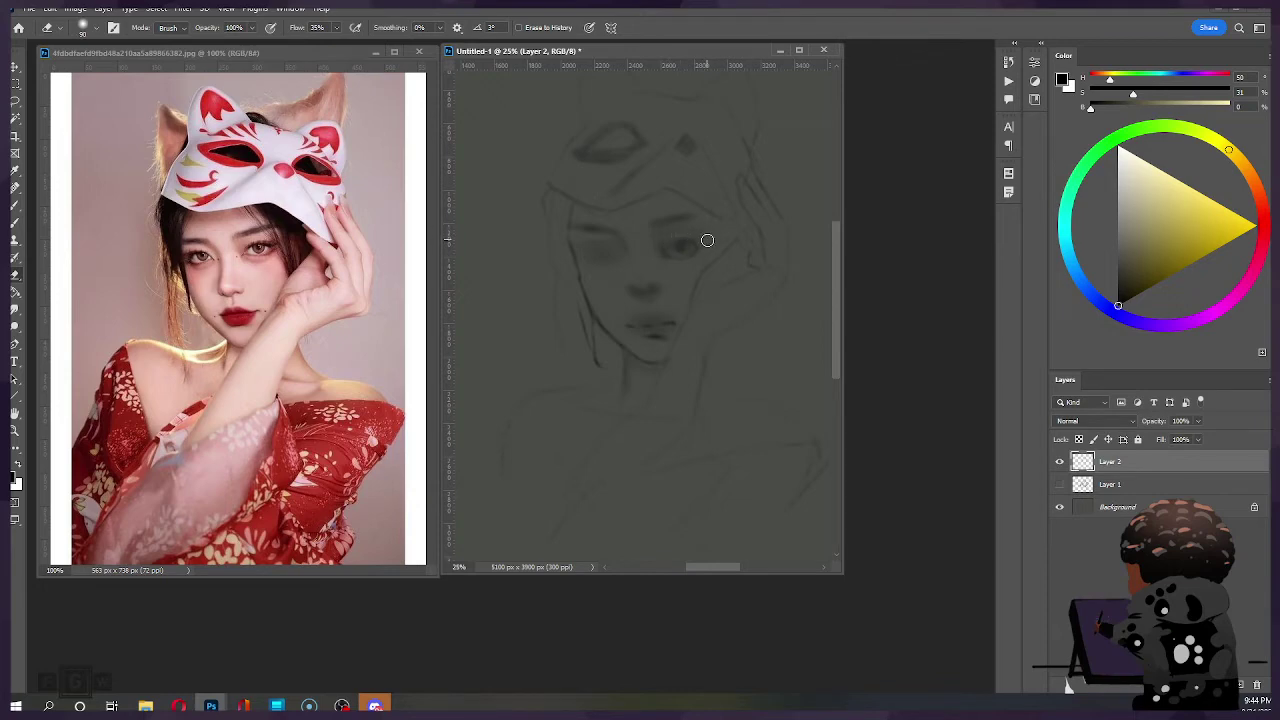
key("b")
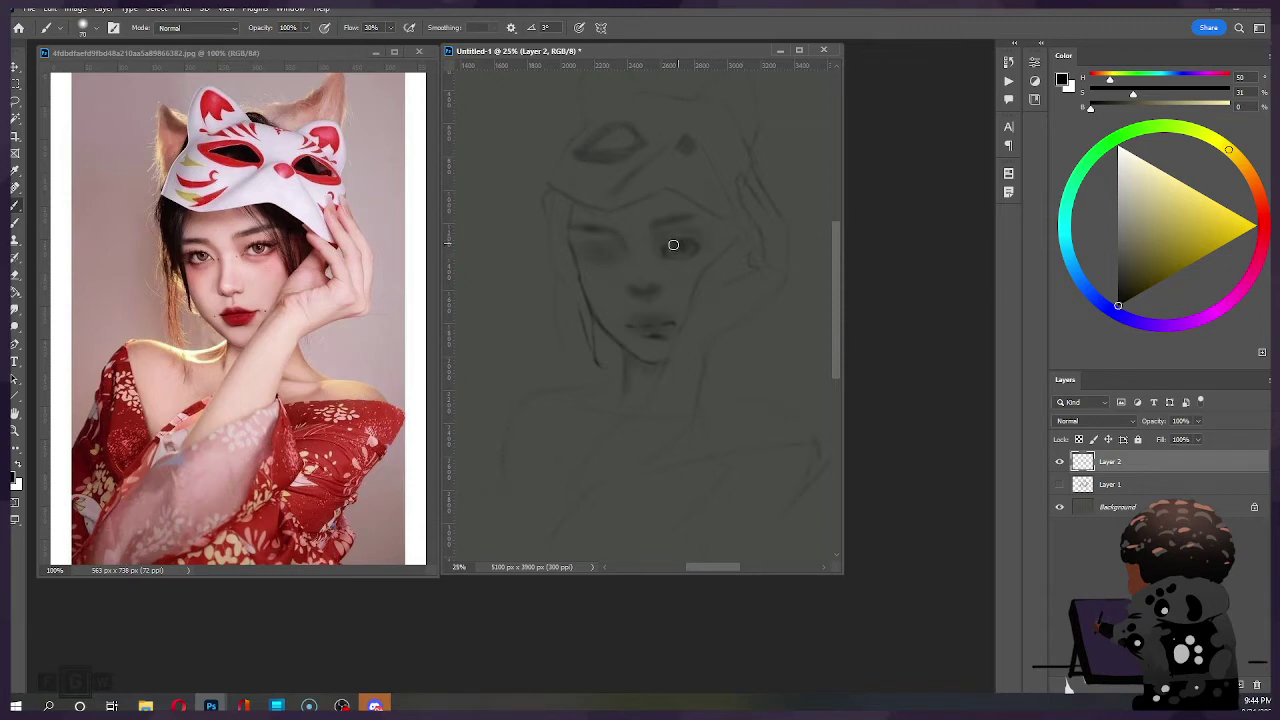
key("]")
key("]")
mouse_move(674, 244)
left_mouse_down()
mouse_move(711, 237)
mouse_move(692, 245)
left_mouse_up()
key("ctrl+z")
key("ctrl+z")
key("ctrl+z")
key("ctrl+z")
key("ctrl+z")
key("ctrl+z")
Step: Darken the upper lash line of the eye nearest the hand and clean up around its outer corner
mouse_move(697, 245)
left_mouse_down()
mouse_move(680, 240)
mouse_move(694, 240)
mouse_move(666, 260)
mouse_move(726, 217)
mouse_move(674, 251)
mouse_move(703, 241)
left_mouse_up()
key("ctrl")
key("e")
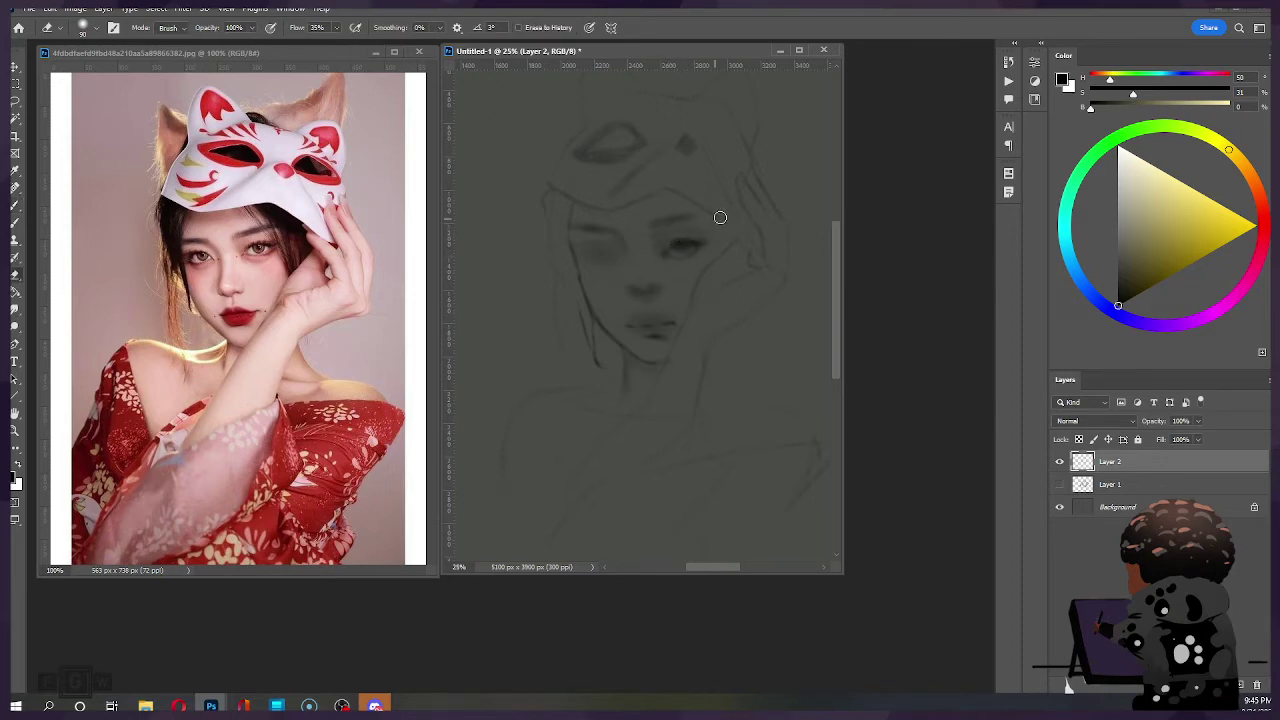
key("ctrl+z")
key("bracketright")
key("bracketright")
key("b")
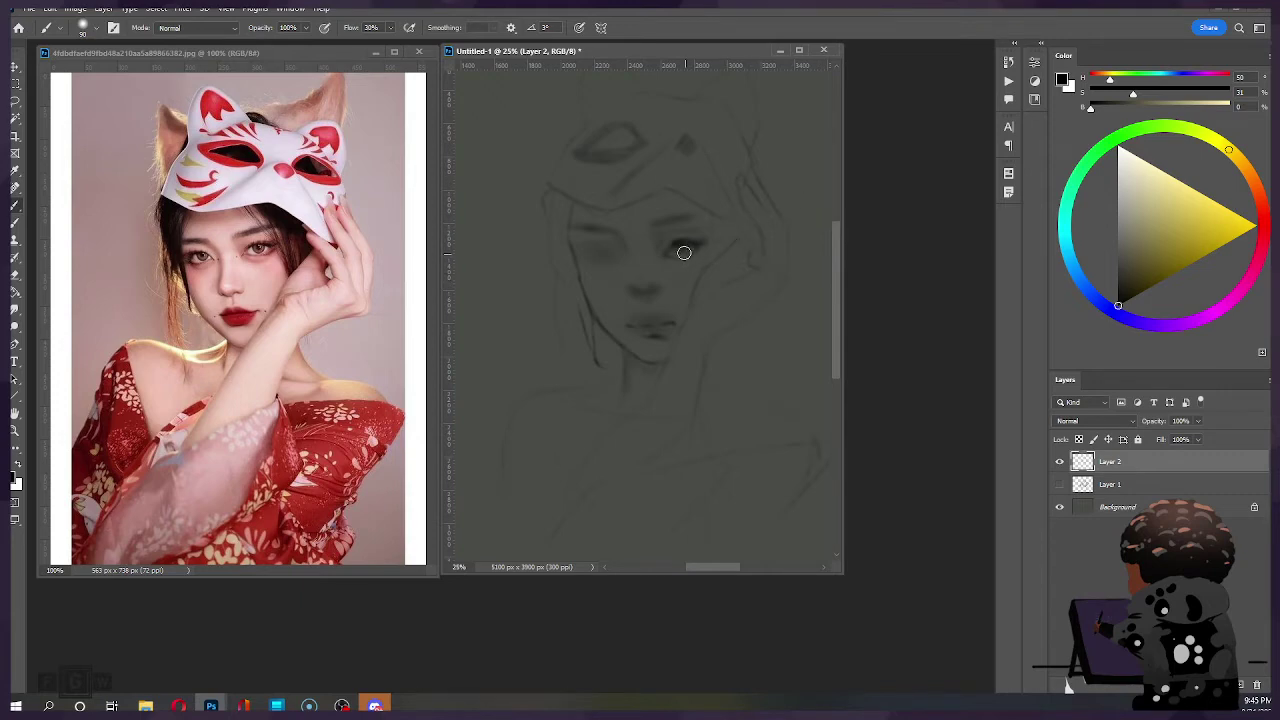
Step: Flip the canvas view horizontally and refine the hair strand beside the jaw with brush and Eraser
key("ctrl+shift+h")
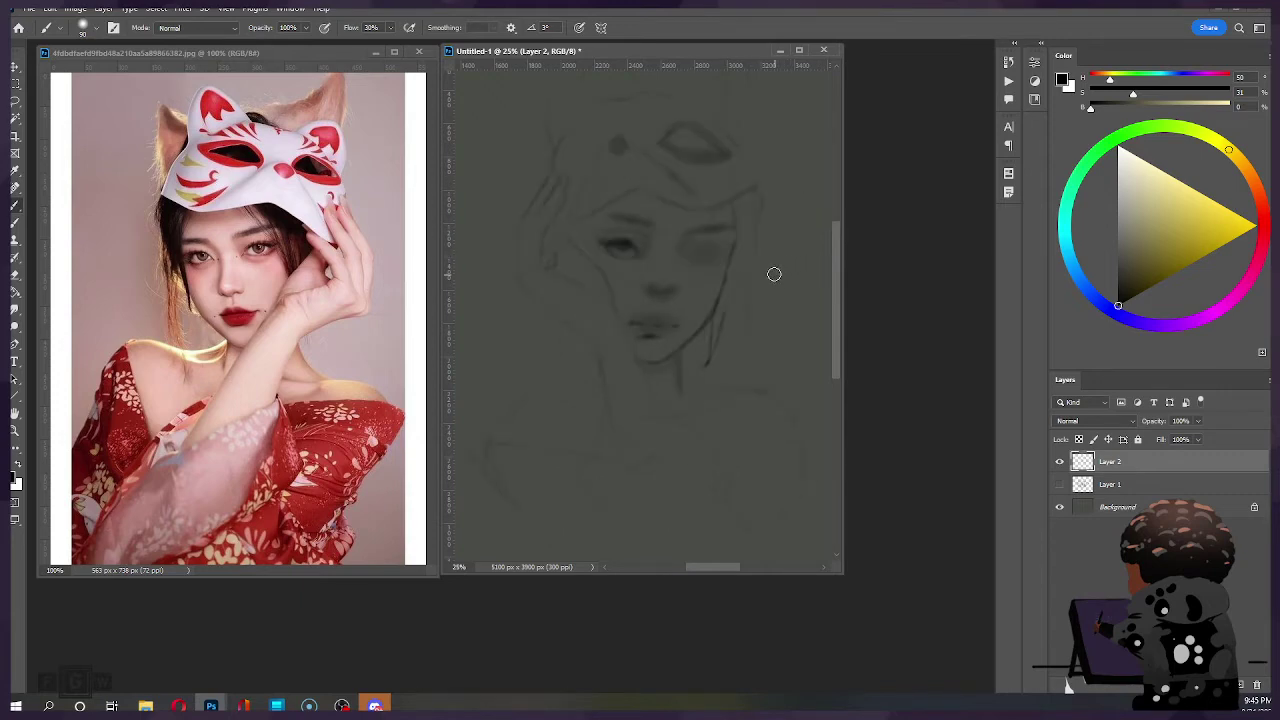
key("ctrl+shift+h")
key("ctrl+shift+h")
left_click_drag(711, 330, 704, 365)
key("e")
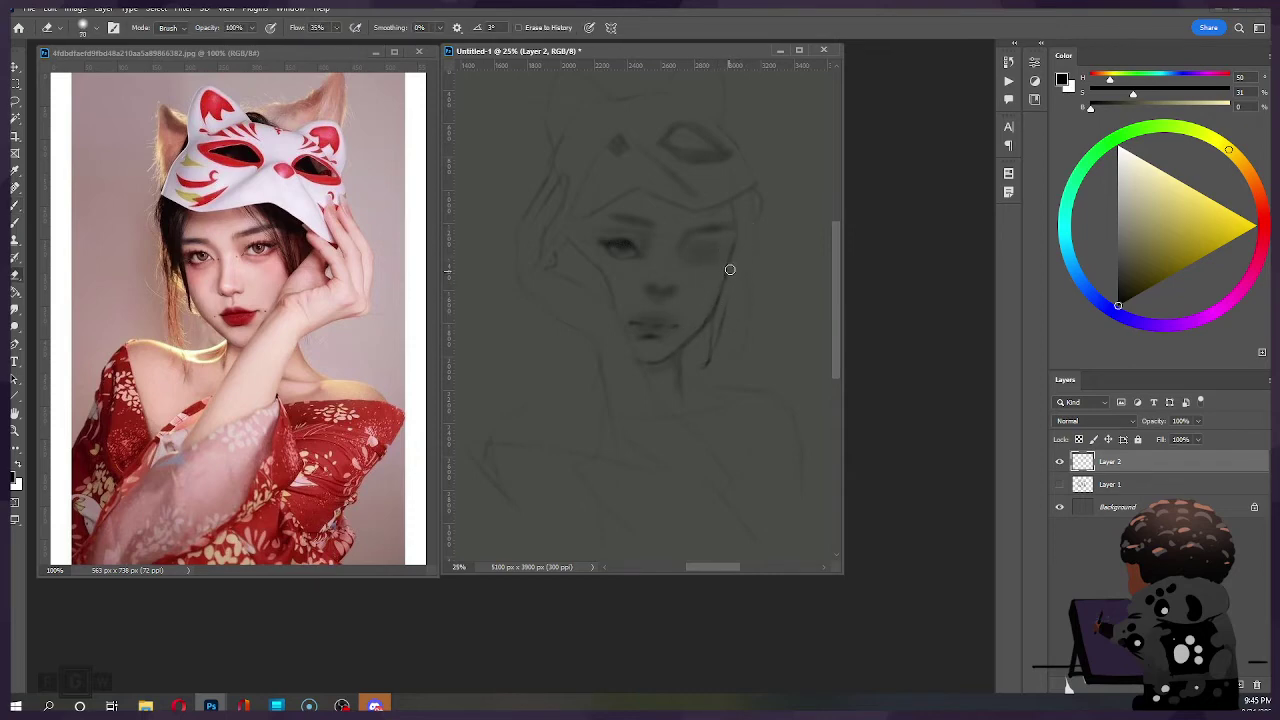
key("b")
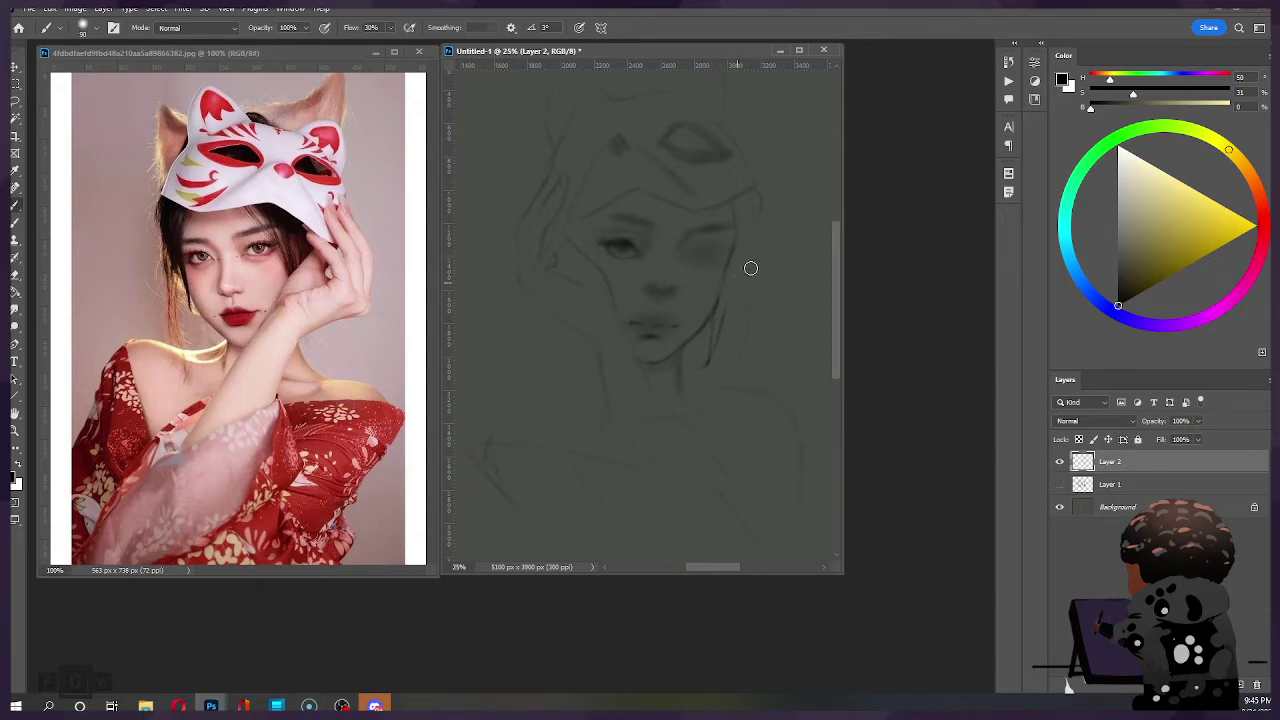
Step: Shade the cheek and jaw on the hair-strand side of the face with a broad 300 px soft brush
key("]")
key("]")
key("]")
key("]")
key("bracketright")
key("bracketright")
key("bracketright")
mouse_move(714, 271)
left_mouse_down()
mouse_move(739, 248)
mouse_move(691, 345)
left_mouse_up()
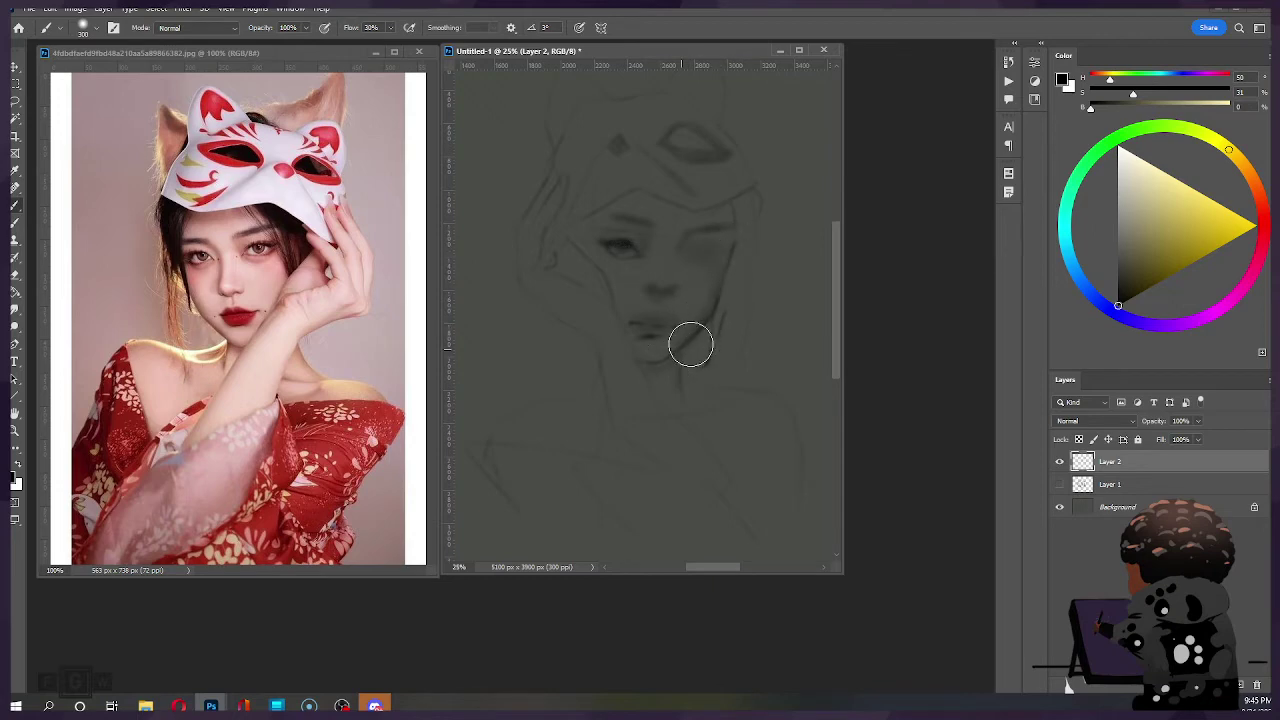
Step: Darken the jawline from the cheek down to the chin with progressively smaller soft brush strokes
key("bracketleft")
key("bracketleft")
left_click_drag(694, 323, 673, 359)
key("ctrl+z")
mouse_move(714, 323)
left_mouse_down()
mouse_move(683, 343)
mouse_move(682, 377)
left_mouse_up()
key("[")
mouse_move(711, 308)
left_mouse_down()
mouse_move(688, 337)
mouse_move(706, 317)
left_mouse_up()
key("[")
key("[")
mouse_move(732, 275)
left_mouse_down()
mouse_move(700, 327)
mouse_move(652, 371)
mouse_move(643, 357)
mouse_move(669, 351)
mouse_move(643, 360)
mouse_move(661, 357)
left_mouse_up()
Step: Shade the outer cheek just below the shadowed eye with a 150 px soft brush
key("]")
key("]")
key("]")
key("]")
key("]")
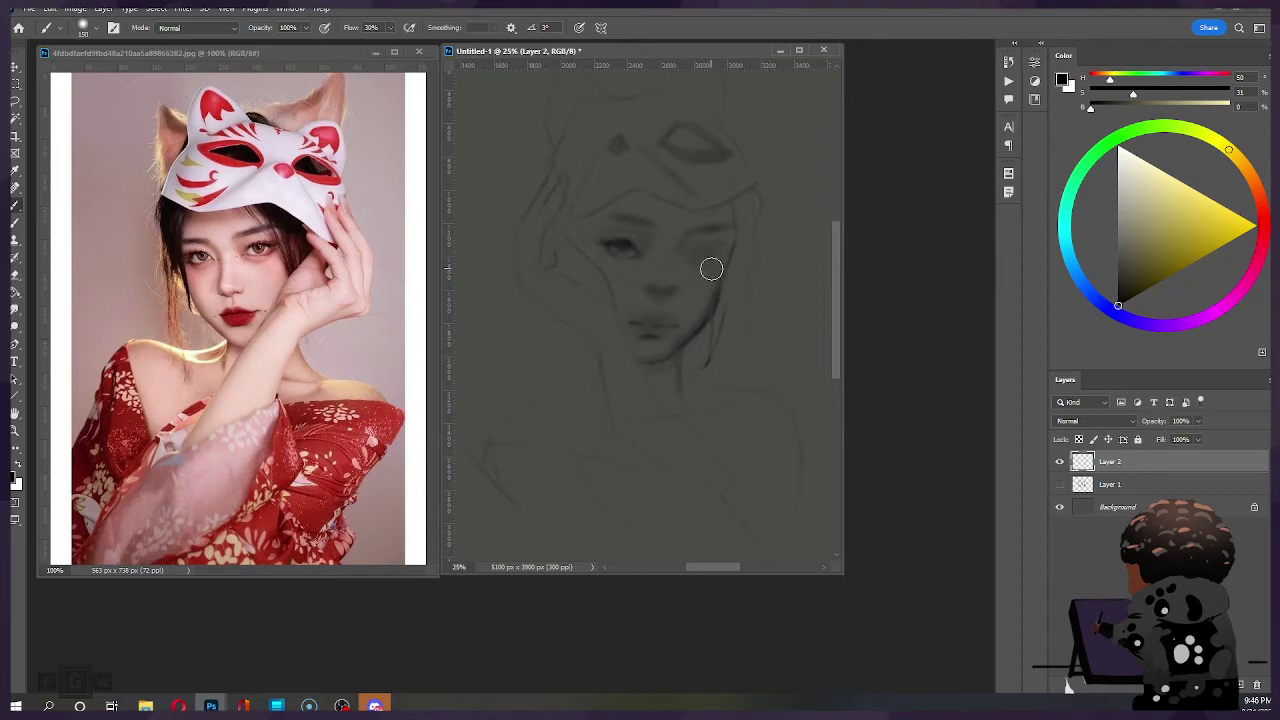
left_click_drag(711, 268, 714, 277)
Step: Clean up the jaw shadow beside the hair strand with the Eraser at a 100 px size
key("[")
key("[")
key("e")
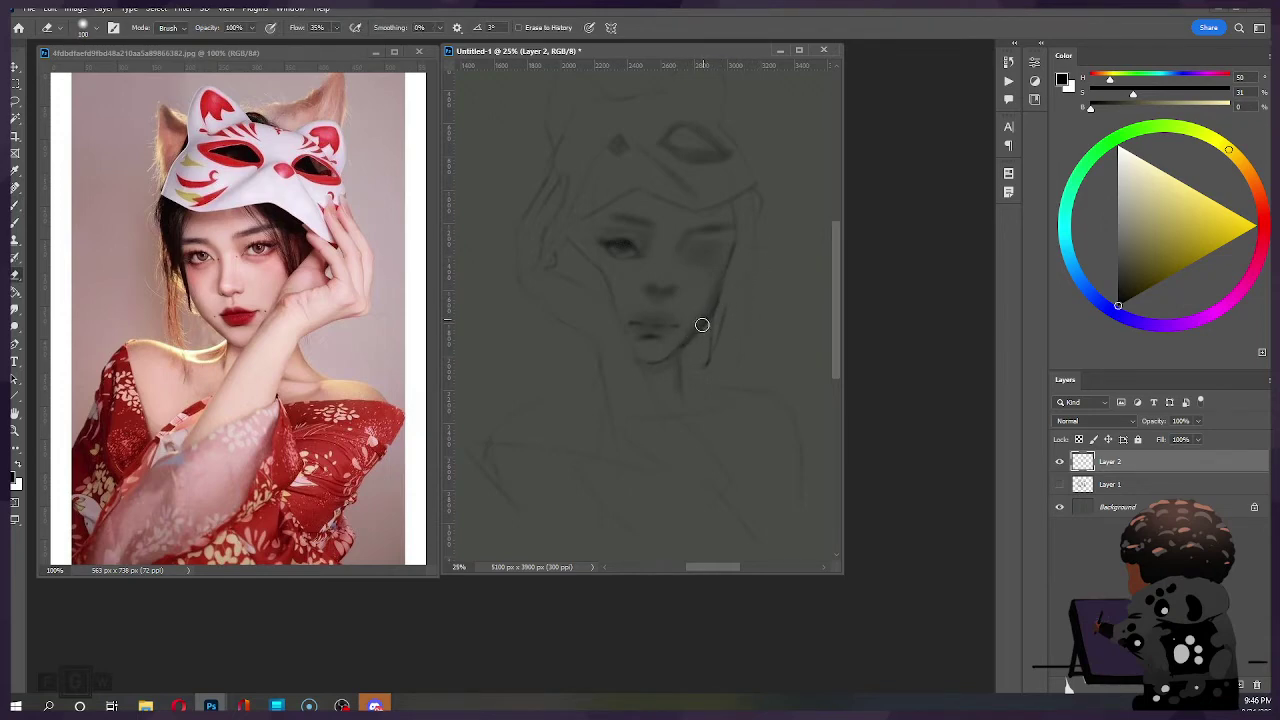
key("b")
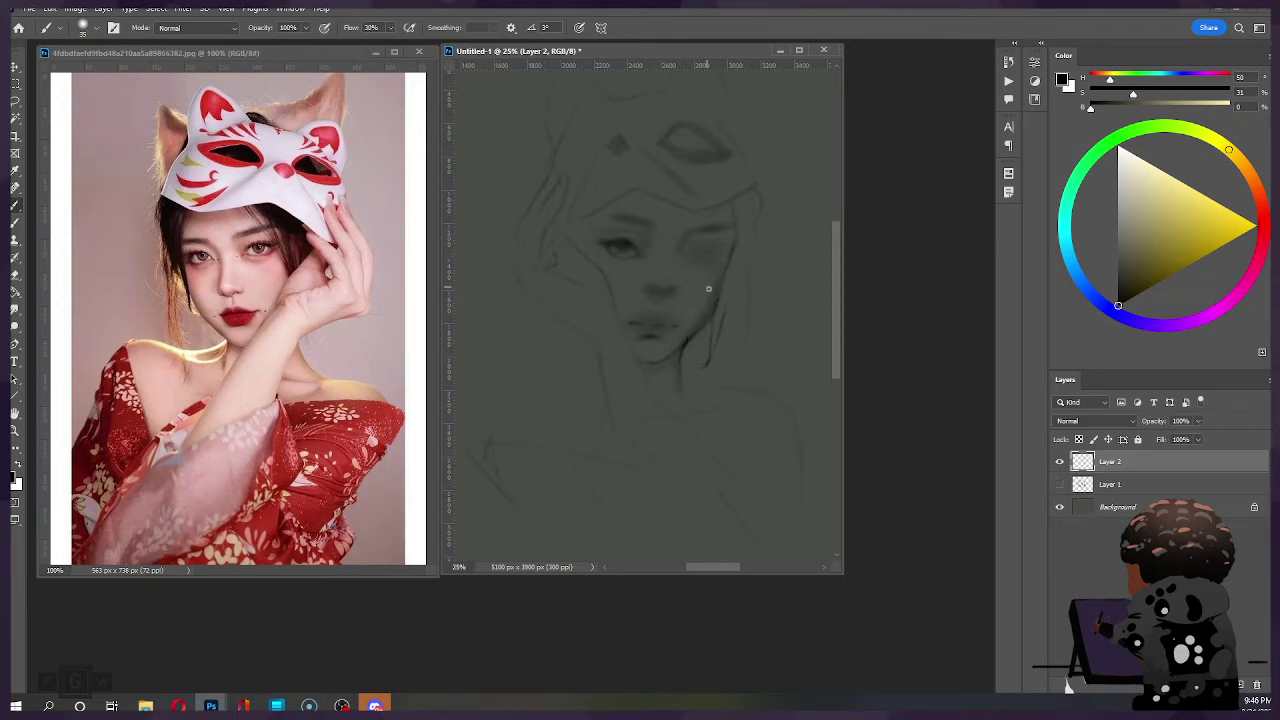
Step: Flip the view back to its normal orientation and darken the lips and the line between them
key("ctrl+shift+h")
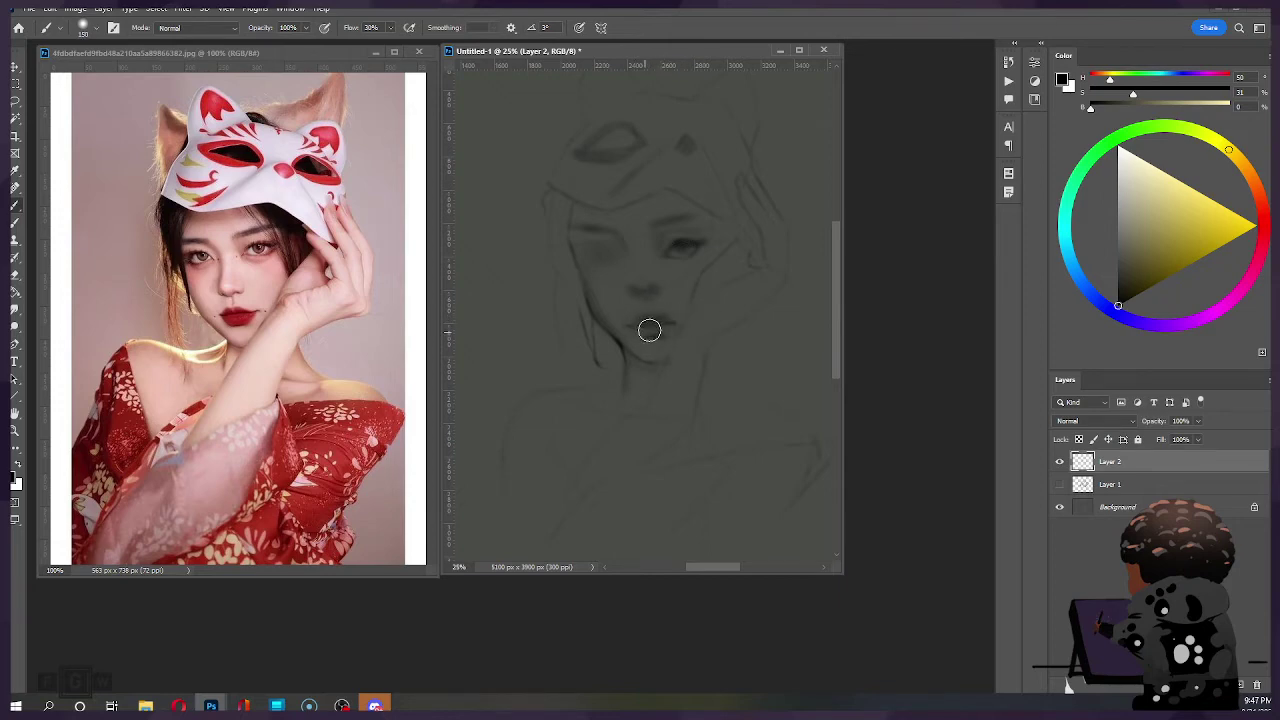
mouse_move(650, 332)
left_mouse_down()
mouse_move(709, 318)
mouse_move(628, 326)
left_mouse_up()
key("bracketleft")
key("bracketleft")
key("bracketleft")
key("bracketleft")
Step: Trim the upper edge of the lips with a small Eraser
key("e")
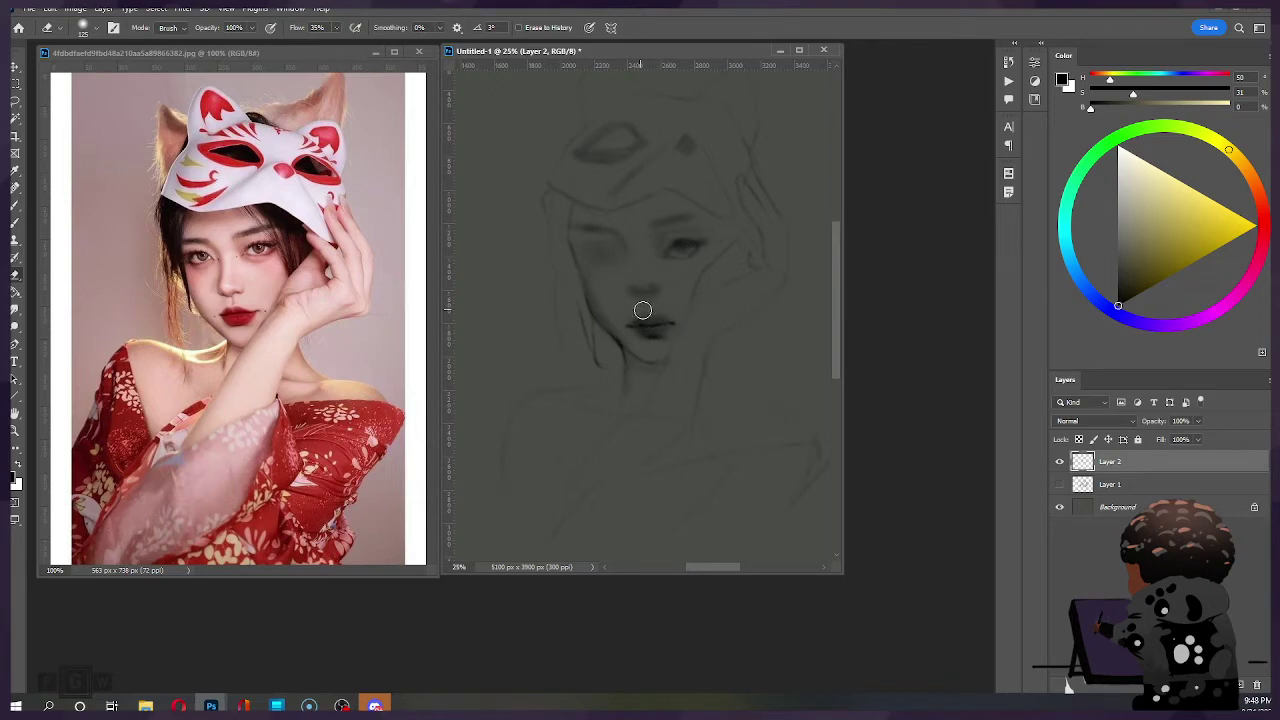
key("bracketleft")
key("bracketleft")
key("b")
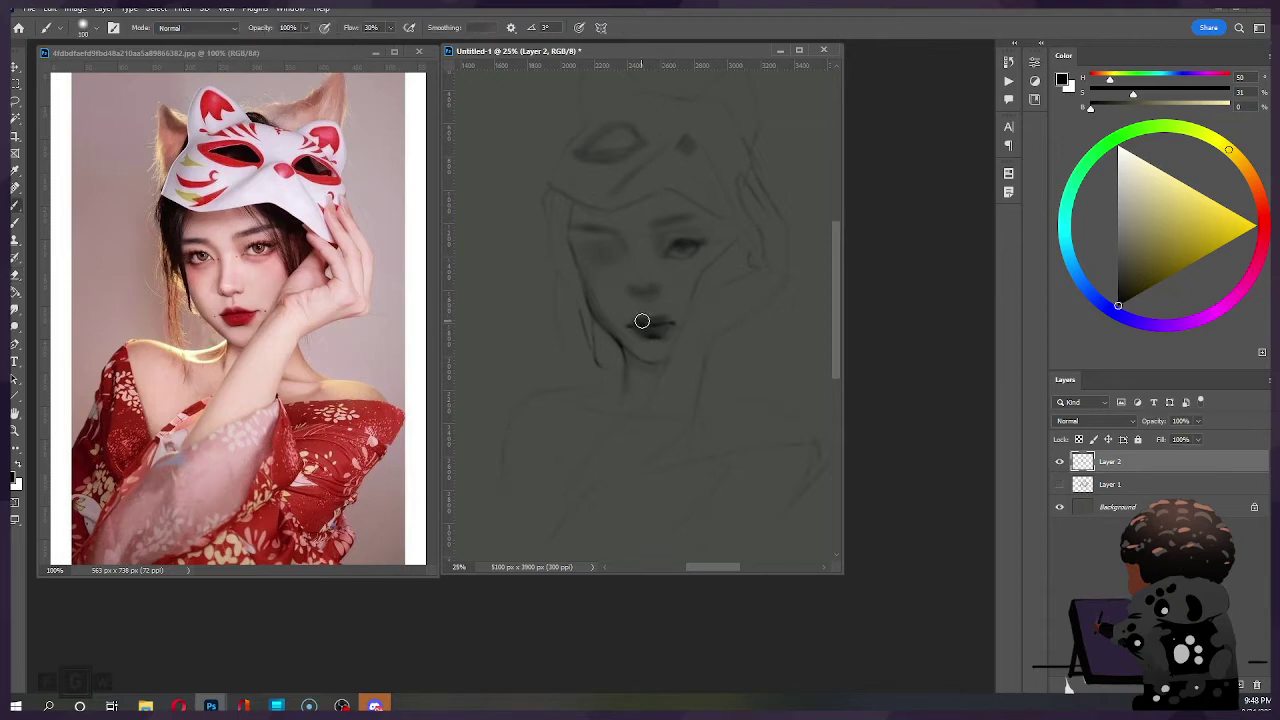
Step: Fill in the upper lip with a 150 px brush and blend the lips with the Smudge tool
key("]")
key("]")
key("r")
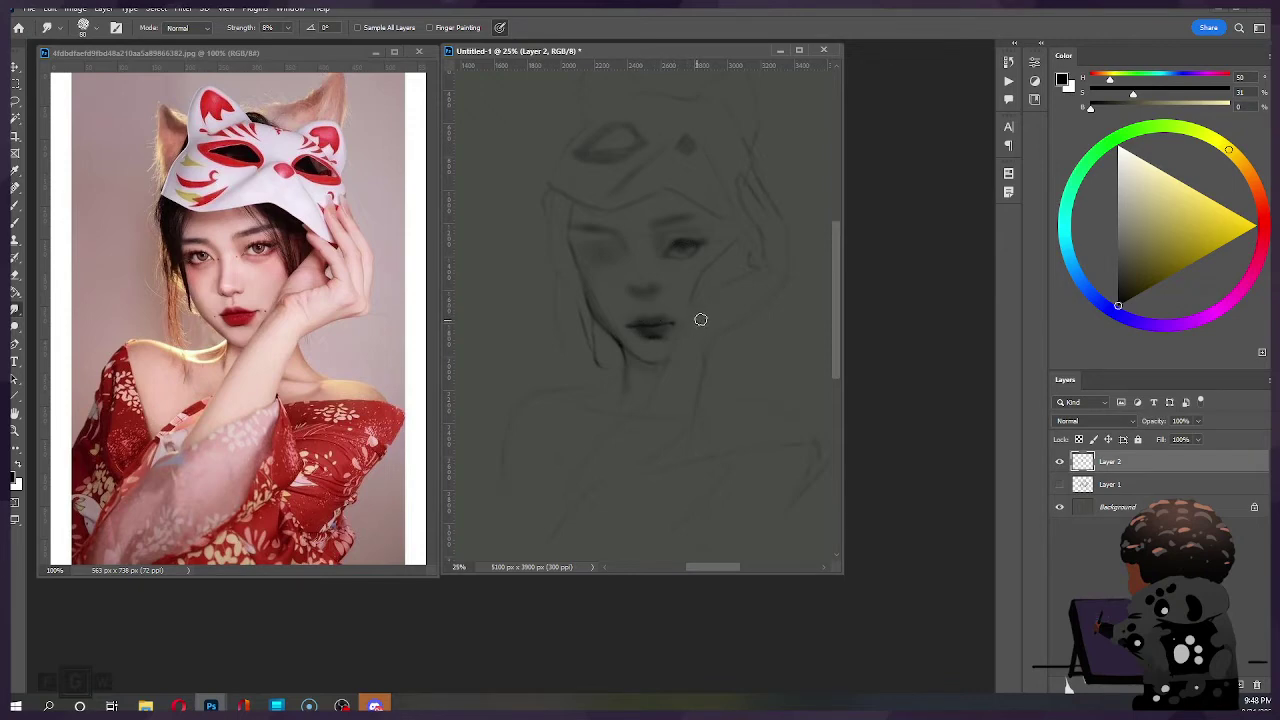
key("b")
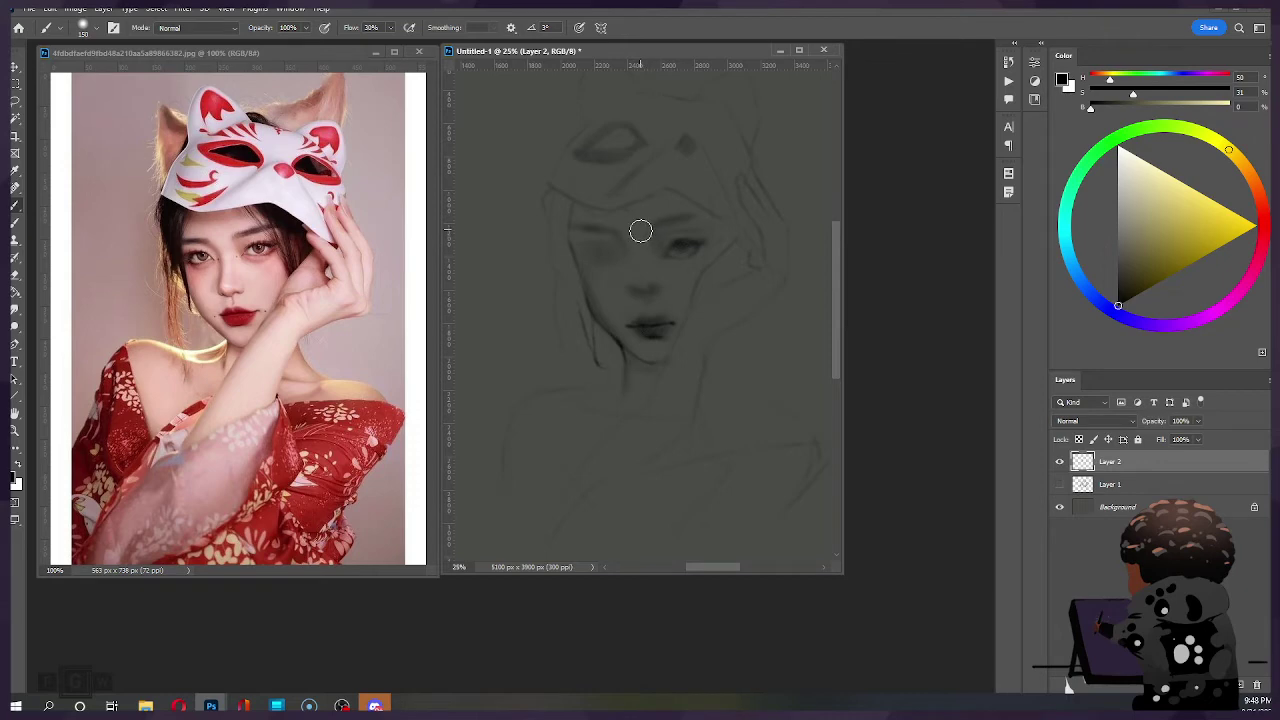
Step: Refine the lid and lashes of the eye nearest the hand with a smaller brush, erasing softly beneath it
key("bracketleft")
key("bracketleft")
key("bracketleft")
key("bracketleft")
key("e")
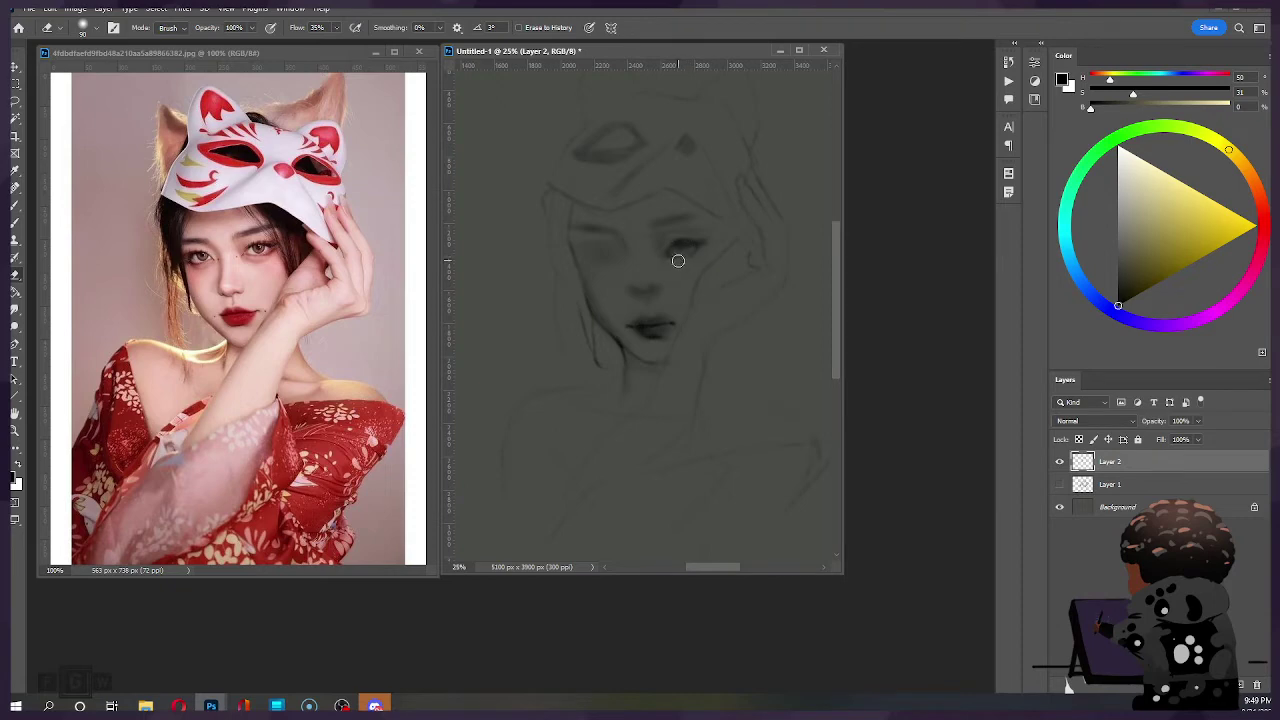
left_click_drag(717, 260, 683, 263, "alt")
key("b")
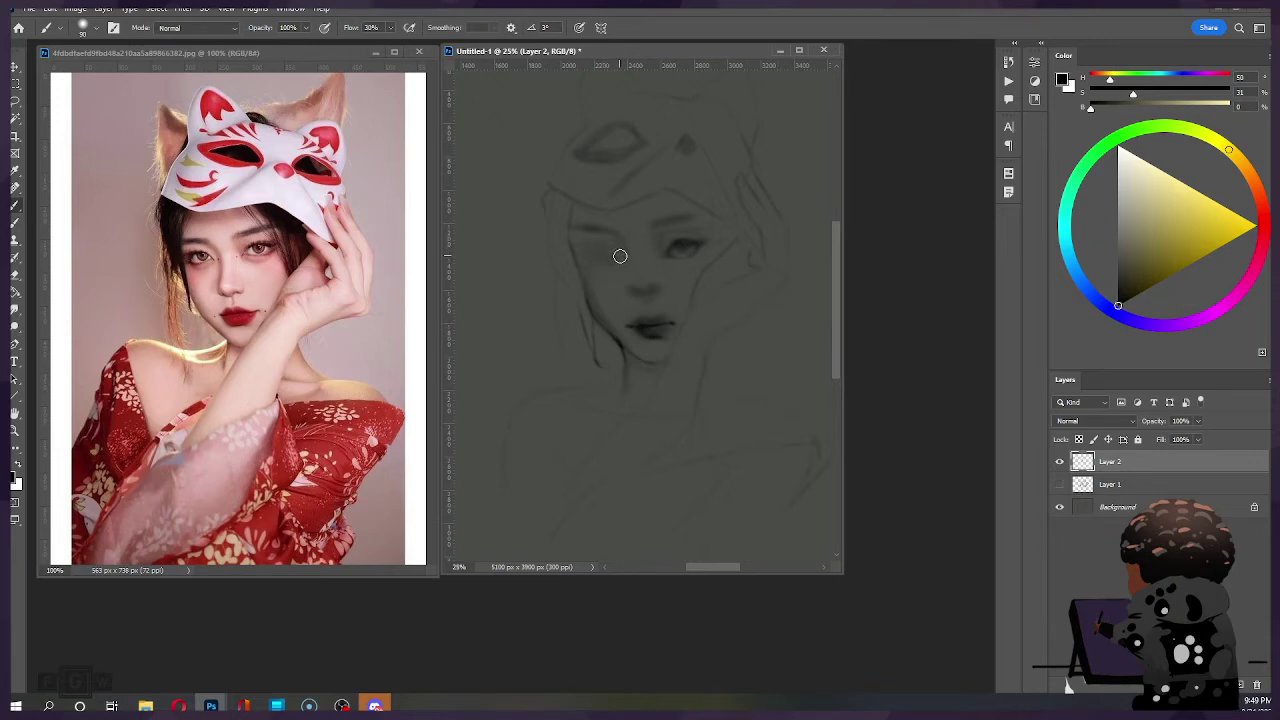
Step: Flip the view horizontally, lasso the nose and mouth, and shift them slightly with Free Transform
key("ctrl+shift+h")
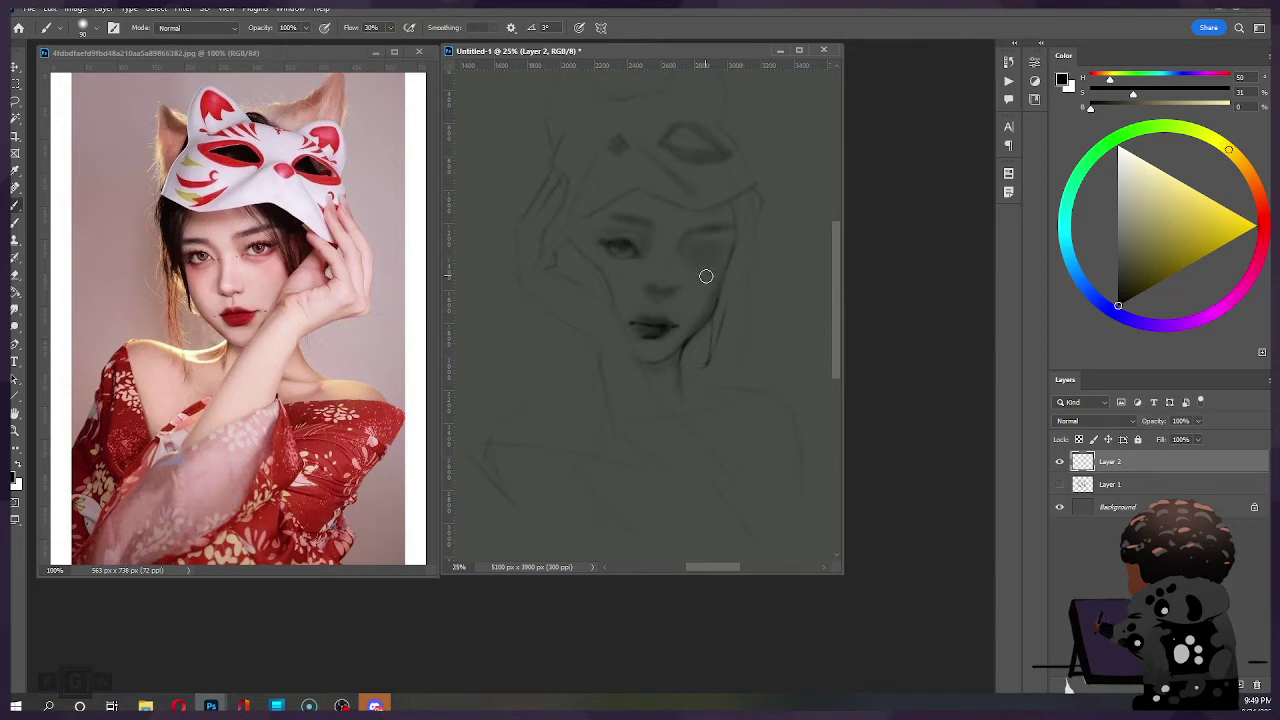
key("l")
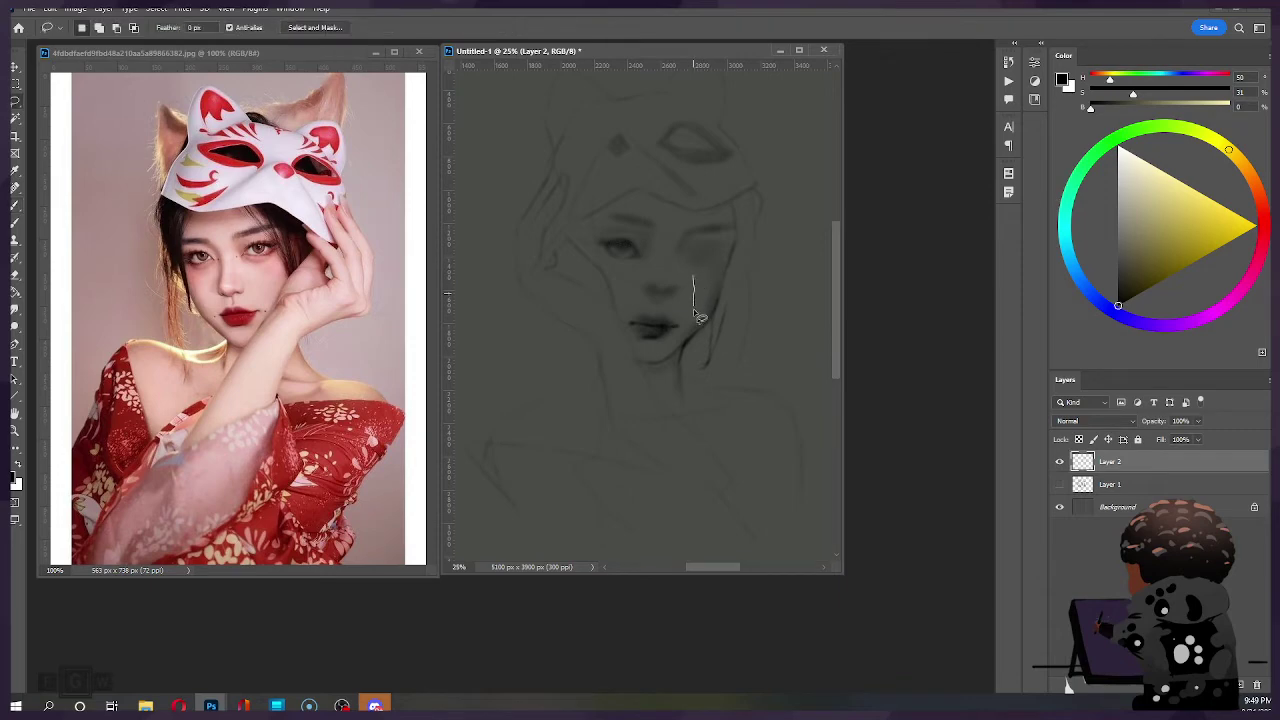
mouse_move(697, 316)
left_mouse_down()
mouse_move(655, 355)
mouse_move(624, 324)
mouse_move(645, 267)
mouse_move(693, 276)
left_mouse_up()
key("ctrl+t")
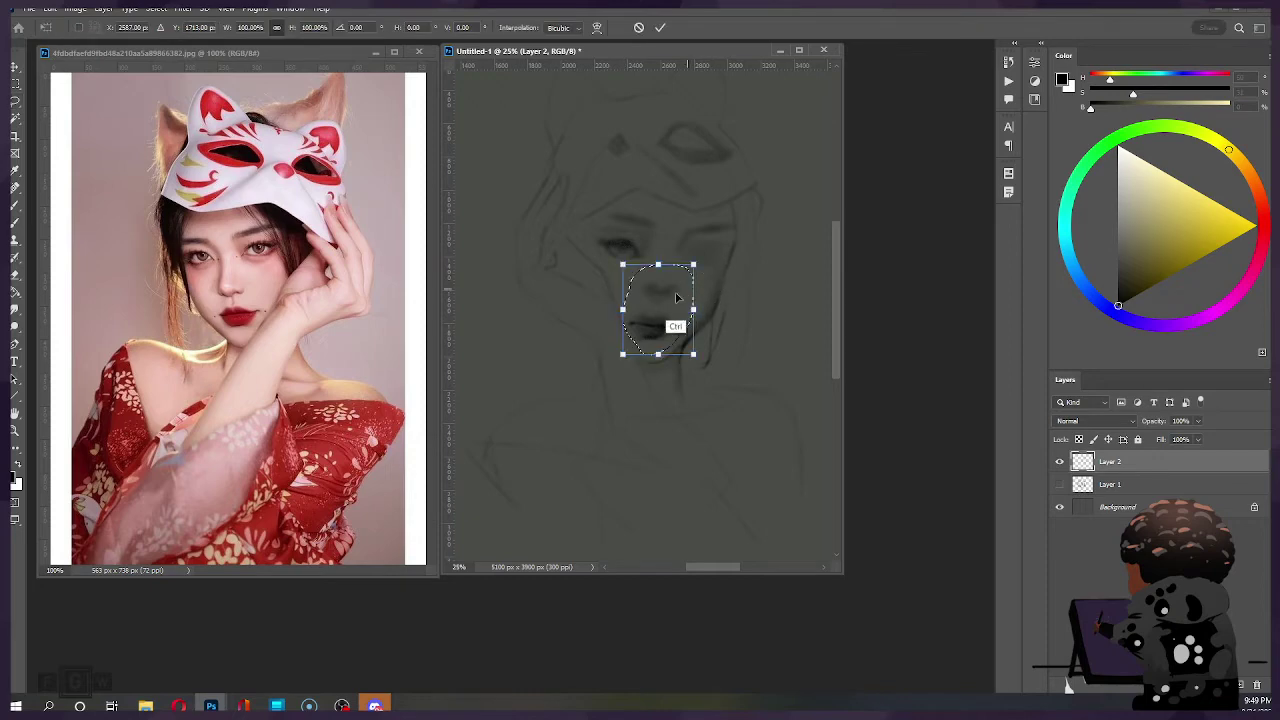
left_click_drag(666, 295, 670, 298)
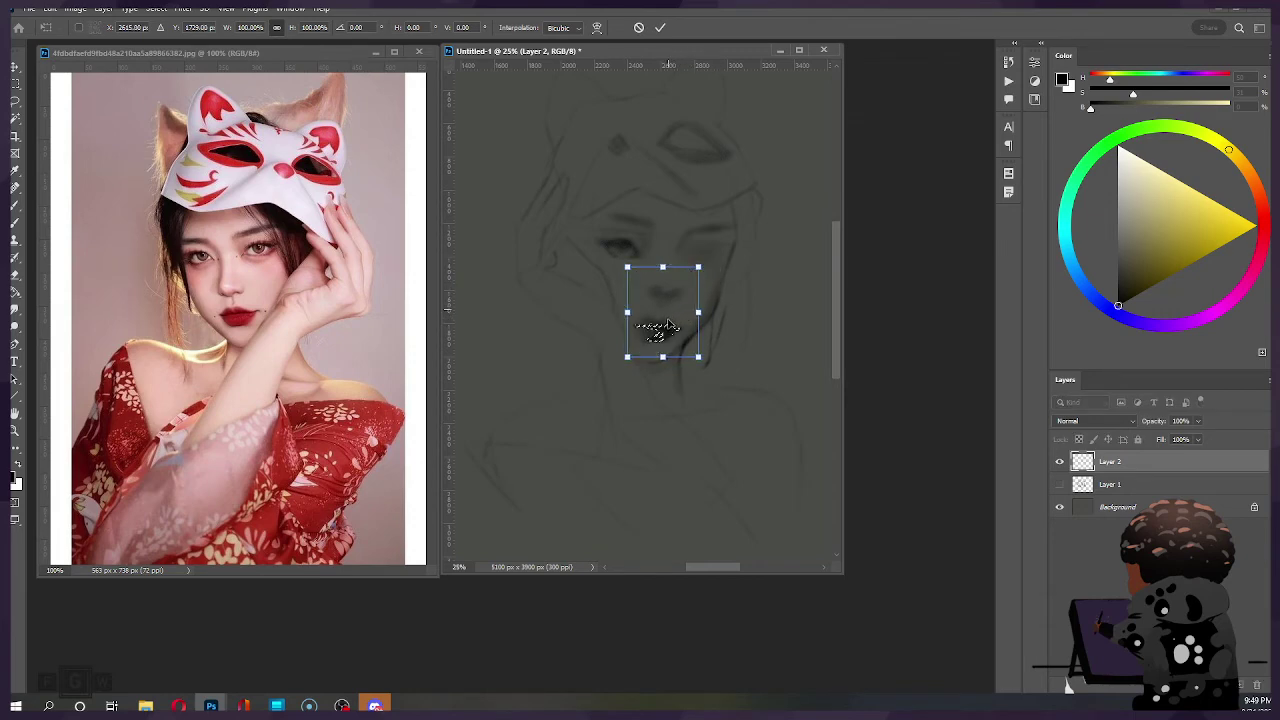
mouse_move(670, 325)
left_mouse_down()
mouse_move(666, 315)
mouse_move(689, 322)
mouse_move(662, 352)
mouse_move(636, 350)
mouse_move(624, 320)
mouse_move(689, 312)
mouse_move(659, 326)
left_mouse_up()
left_click(661, 28)
key("ctrl+t")
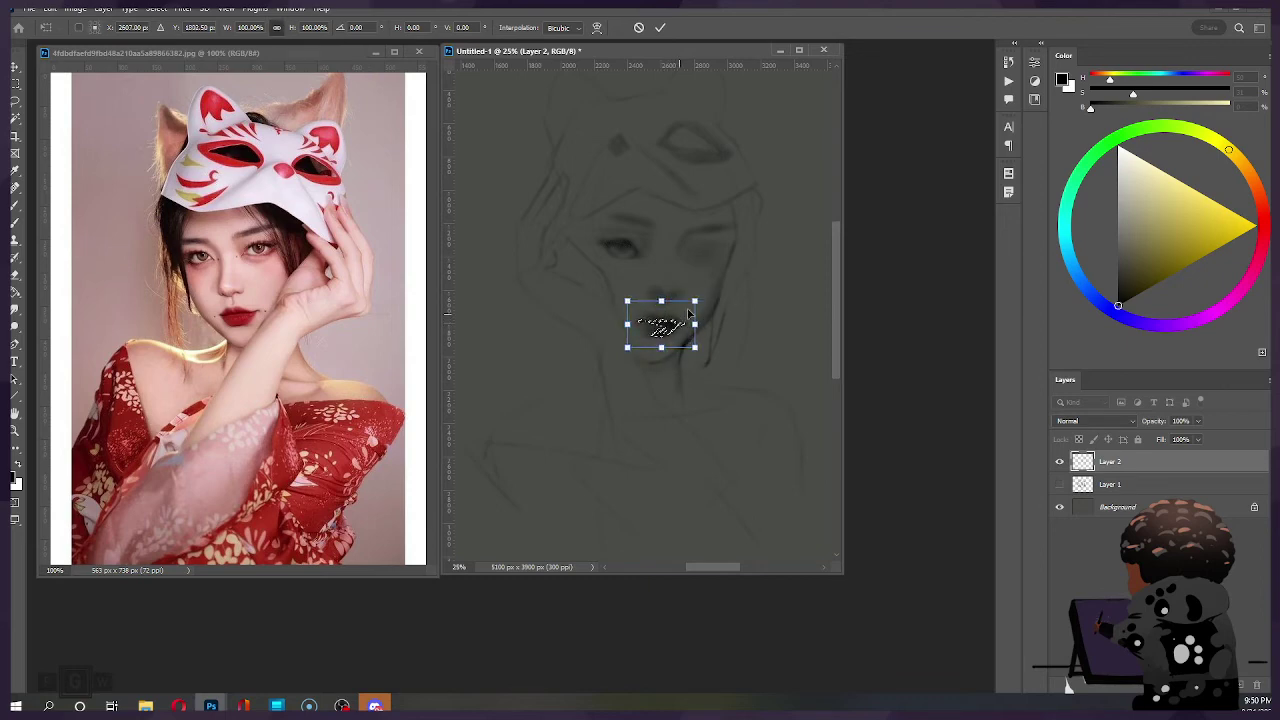
left_click(659, 28)
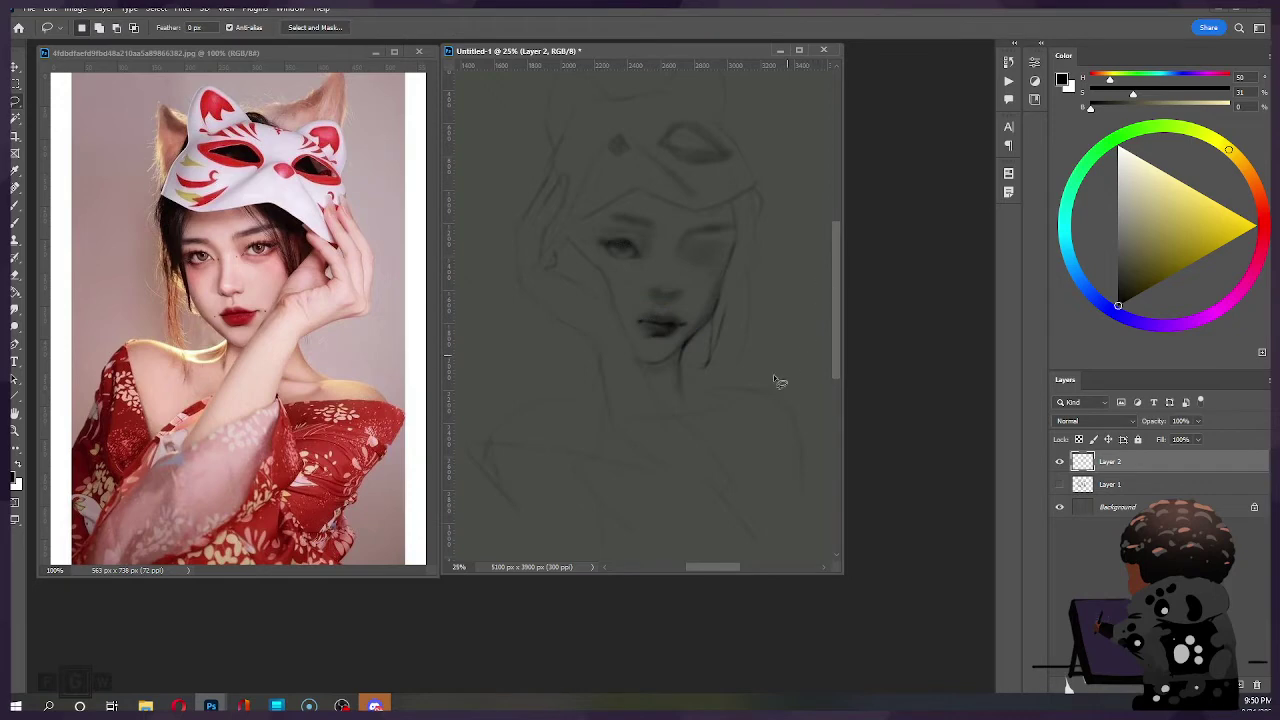
key("ctrl+z")
key("ctrl+z")
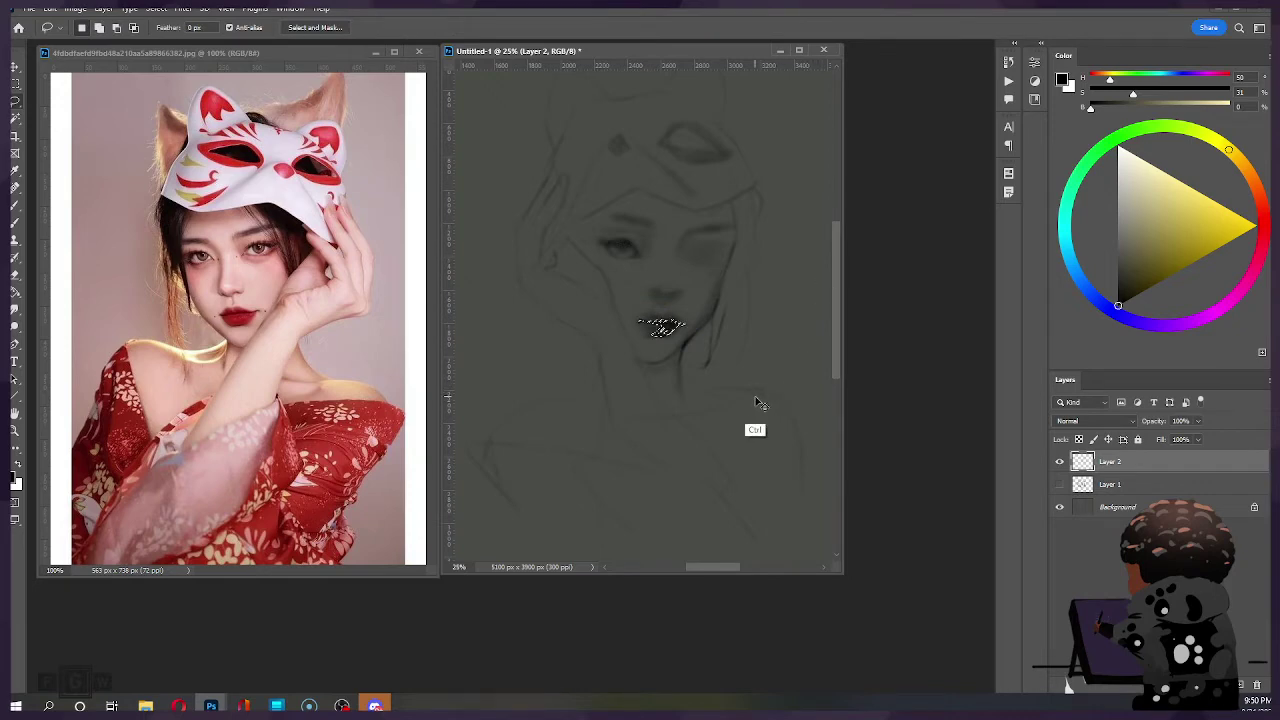
Step: Move the selected mouth slightly up toward the nose with Free Transform and deselect it
key("ctrl+t")
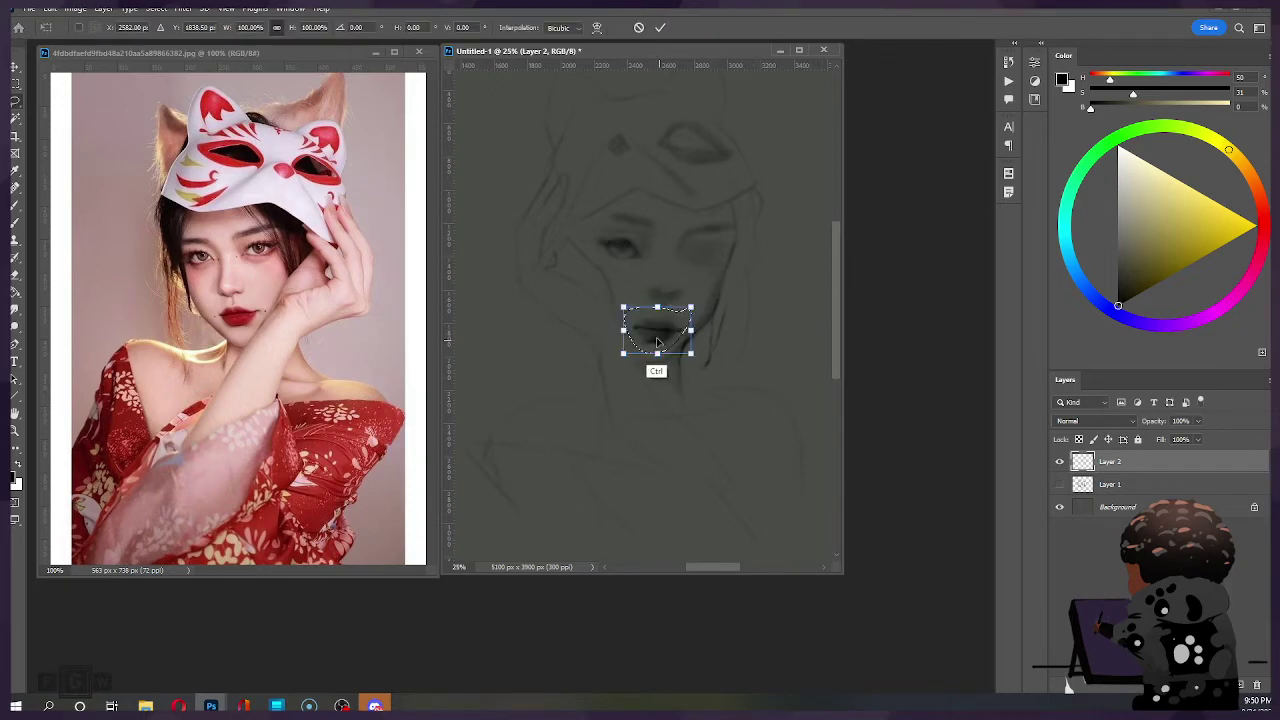
left_click_drag(656, 333, 651, 326)
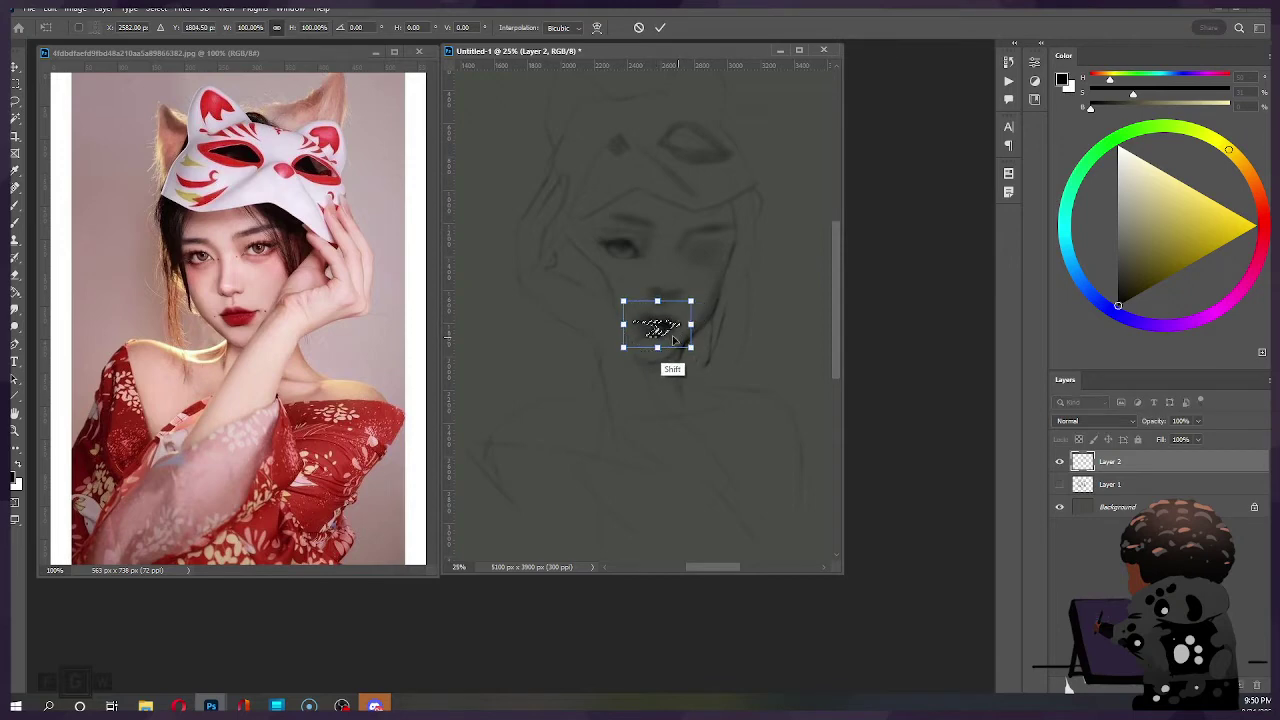
key("ctrl+d")
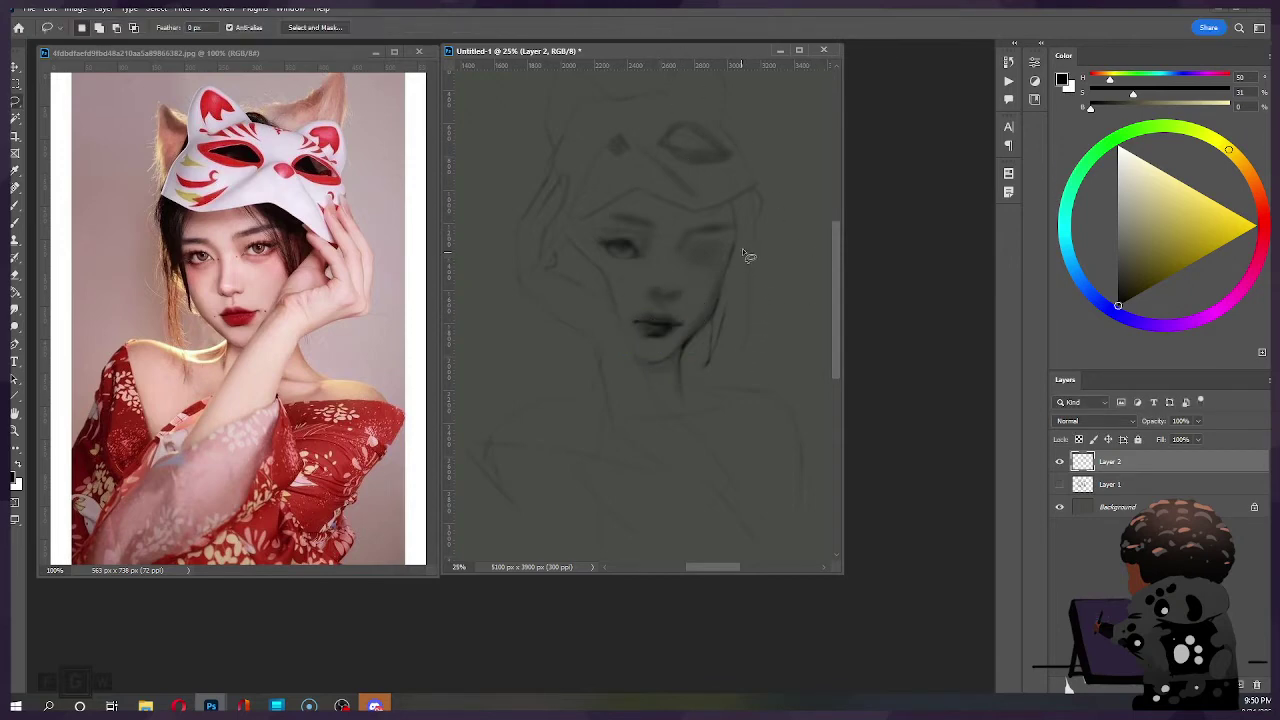
Step: Flip the view back, lasso the nose, and rotate it about 11 degrees clockwise
key("ctrl+shift+h")
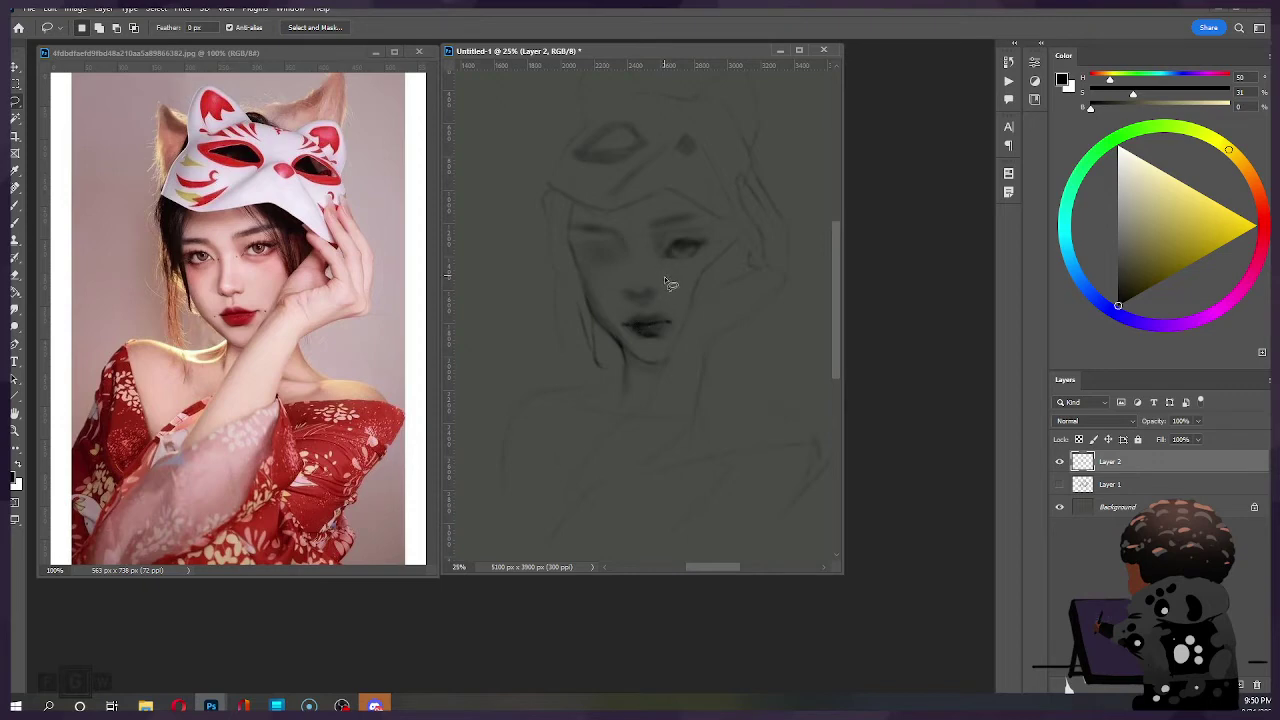
mouse_move(665, 303)
left_mouse_down()
mouse_move(630, 273)
mouse_move(653, 288)
mouse_move(696, 266)
mouse_move(650, 292)
left_mouse_up()
key("ctrl+t")
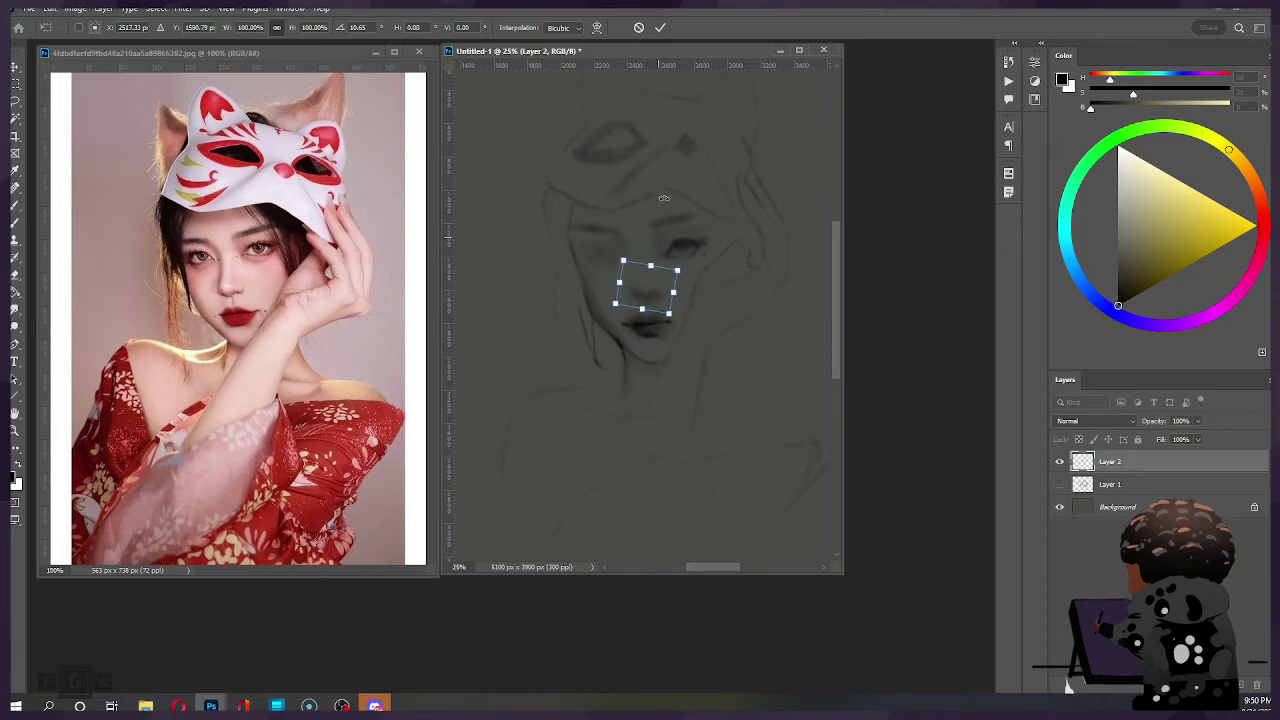
key("Return")
Step: Shade the side of the nose bridge from the inner brow downward with the soft brush
key("b")
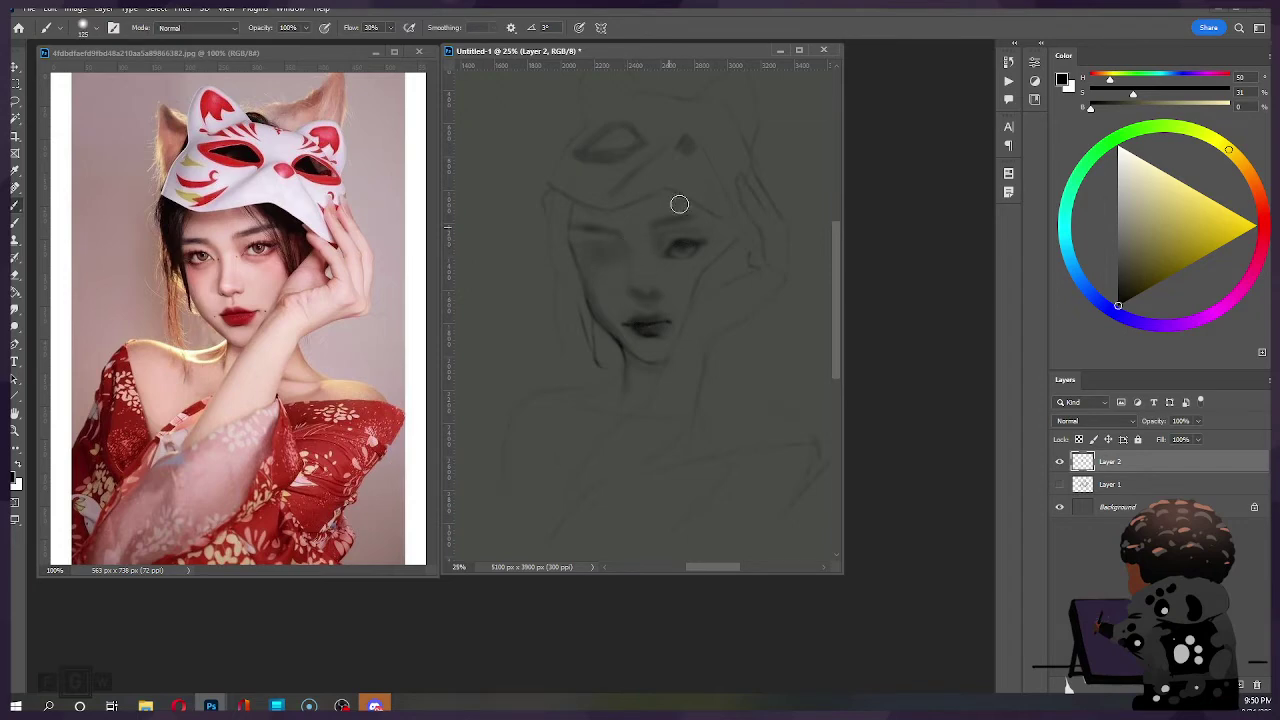
key("ctrl")
left_click_drag(625, 244, 626, 308)
left_click_drag(627, 251, 625, 290)
Step: Soften the shading beside the nose with the eraser at varying sizes
key("e")
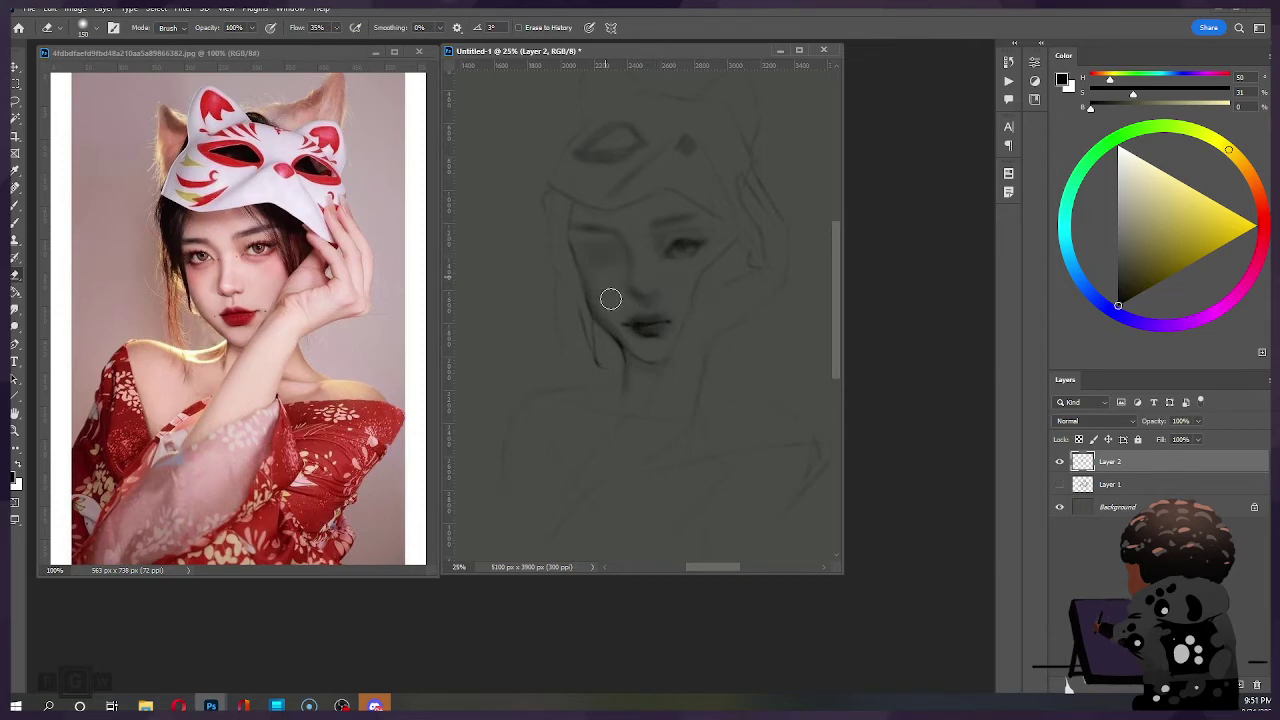
key("bracketleft")
key("bracketright")
key("bracketright")
key("bracketright")
Step: Darken the underside of the nose and the nostrils with a smaller soft brush
key("b")
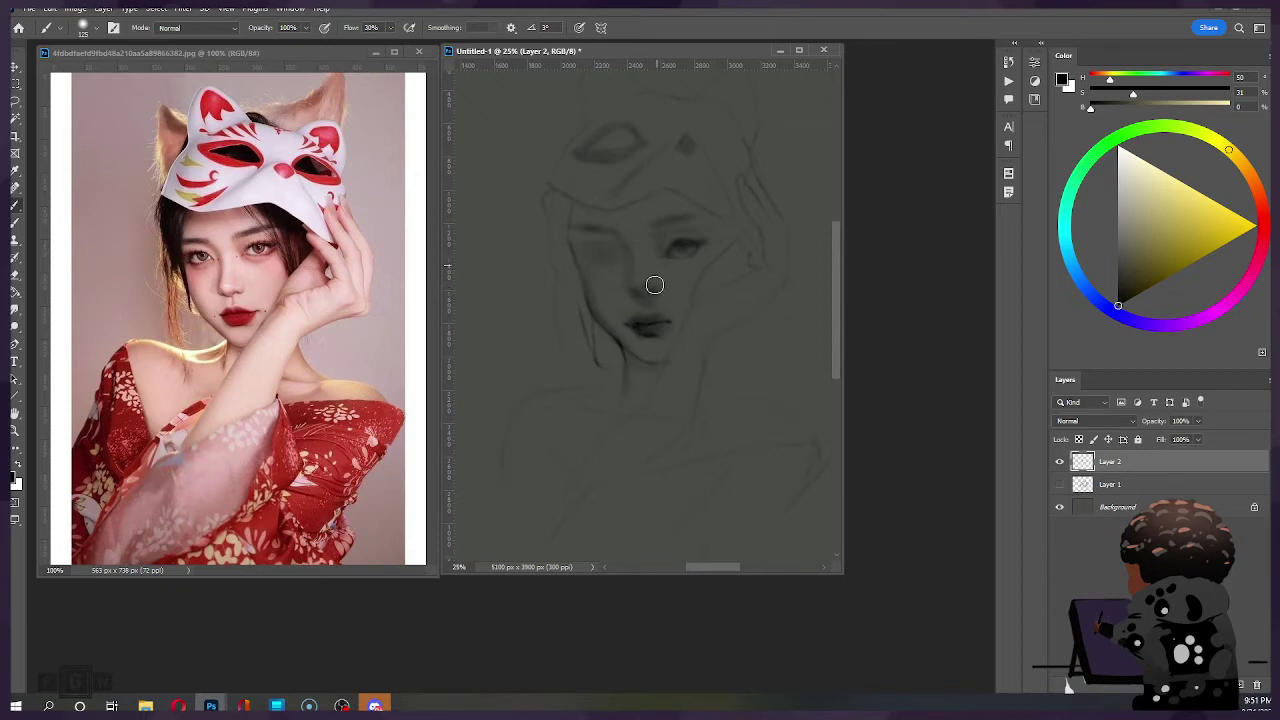
key("bracketleft")
key("bracketleft")
key("bracketright")
Step: Erase softly beneath the eye nearest the hand and darken the inner end of the far eyebrow
key("e")
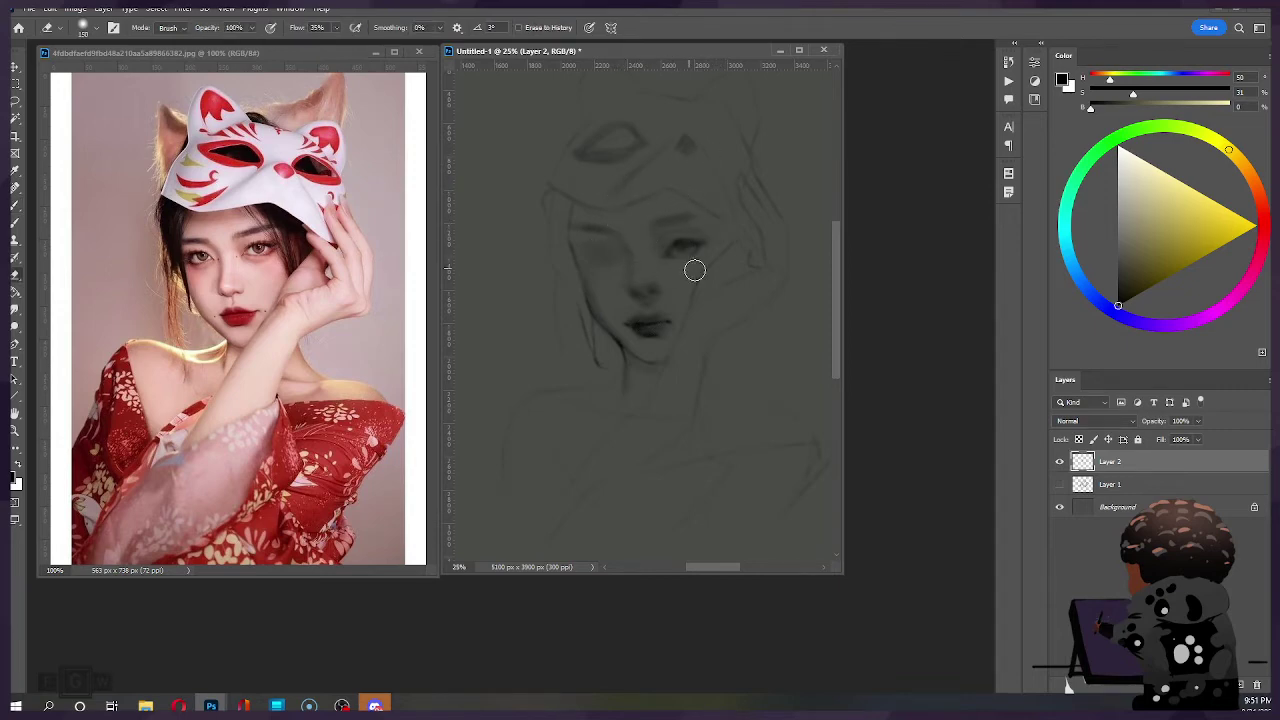
key("b")
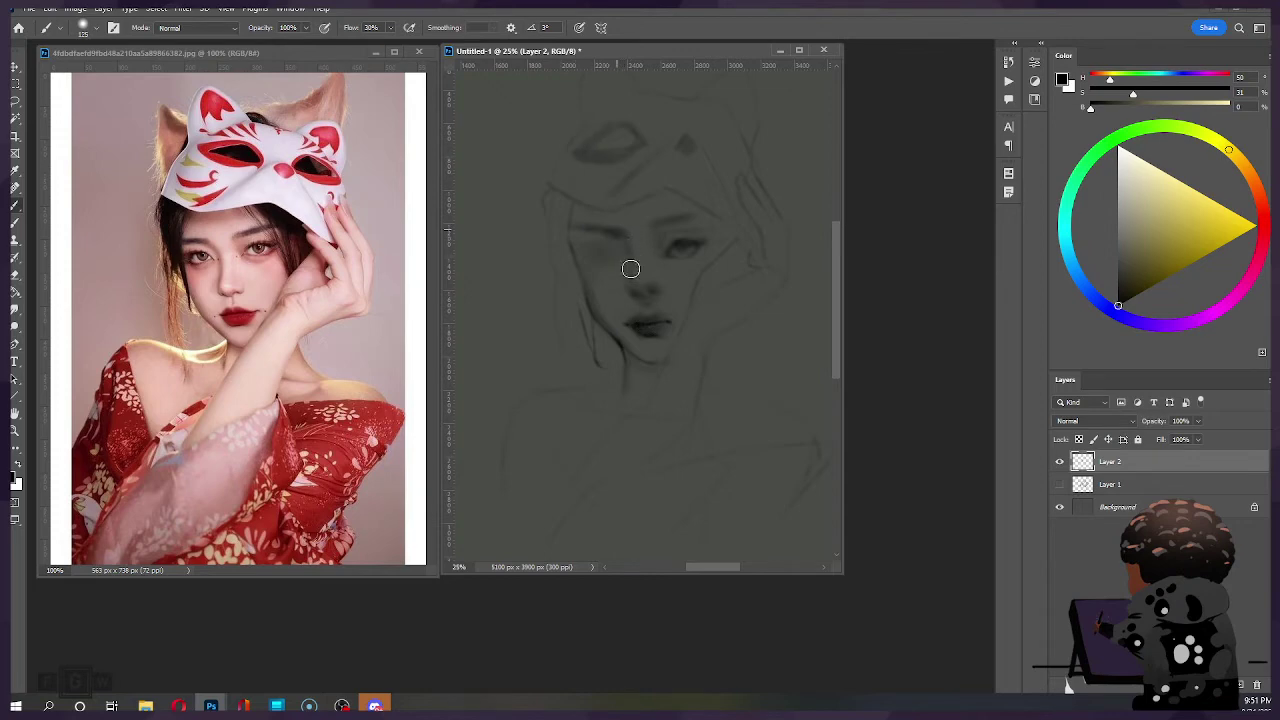
key("ctrl")
Step: Trim the outer end of the far eyebrow and refine the face contour beside it with brush and eraser
key("e")
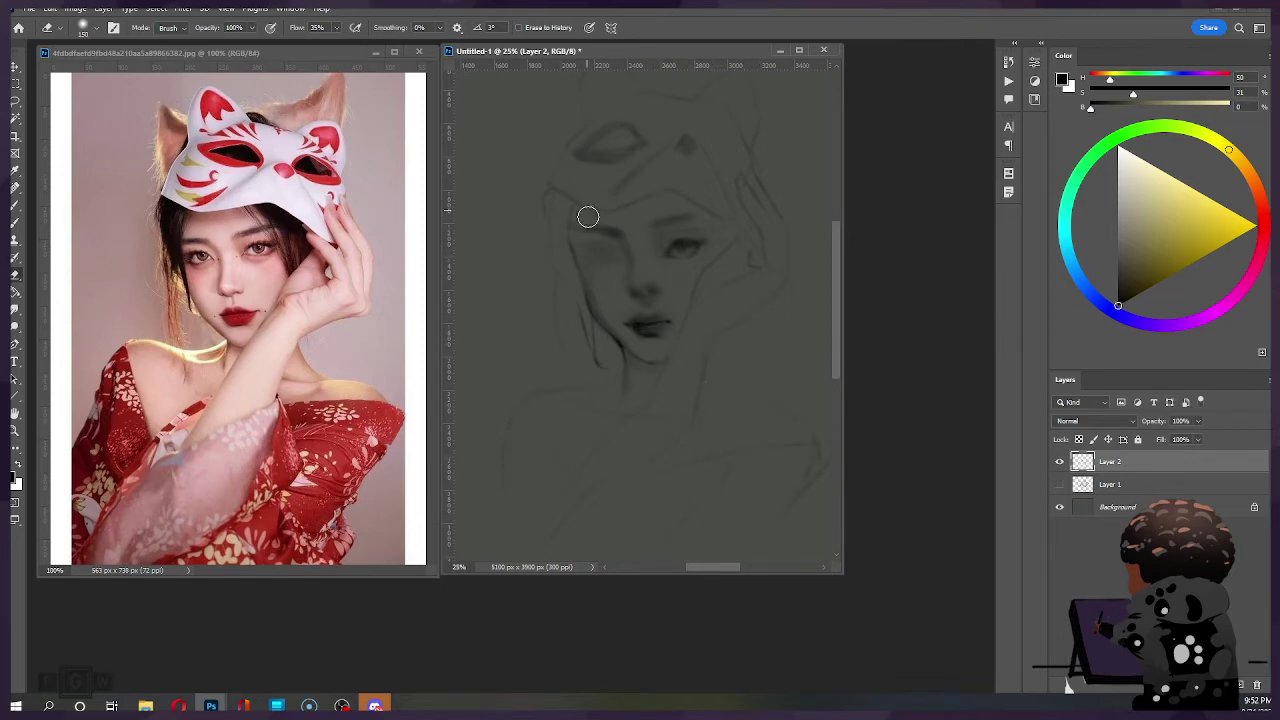
key("b")
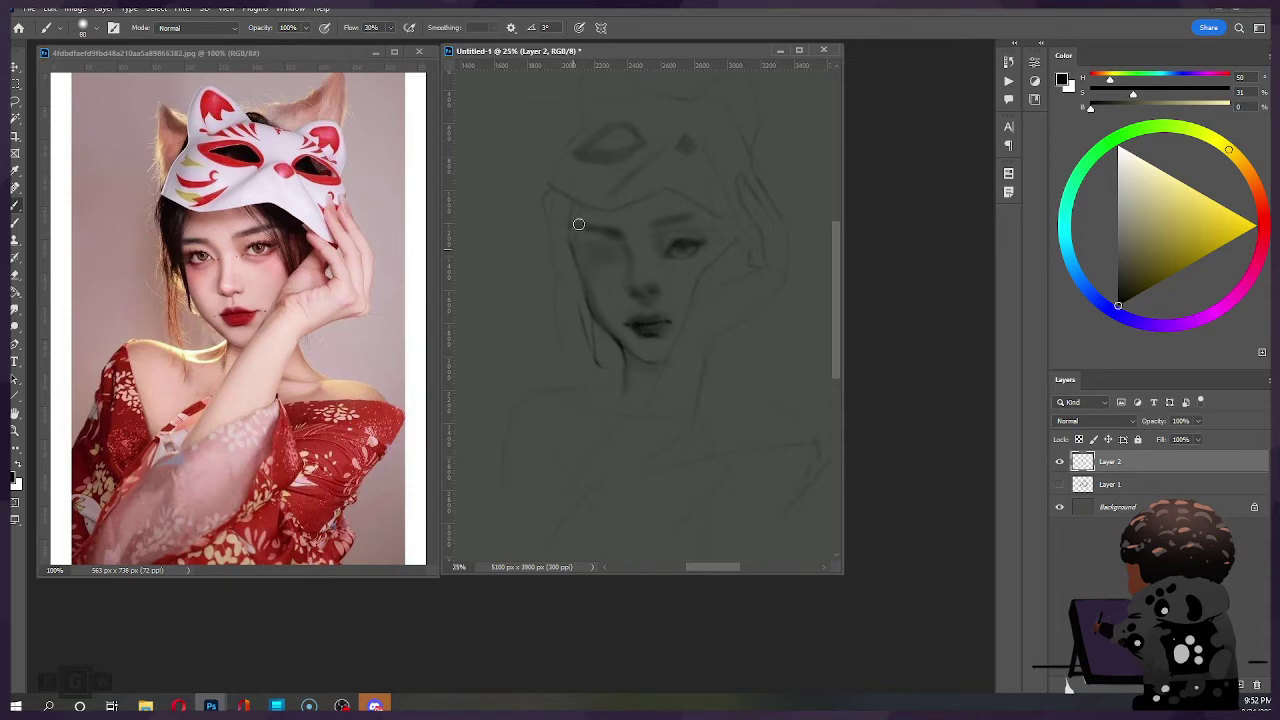
key("e")
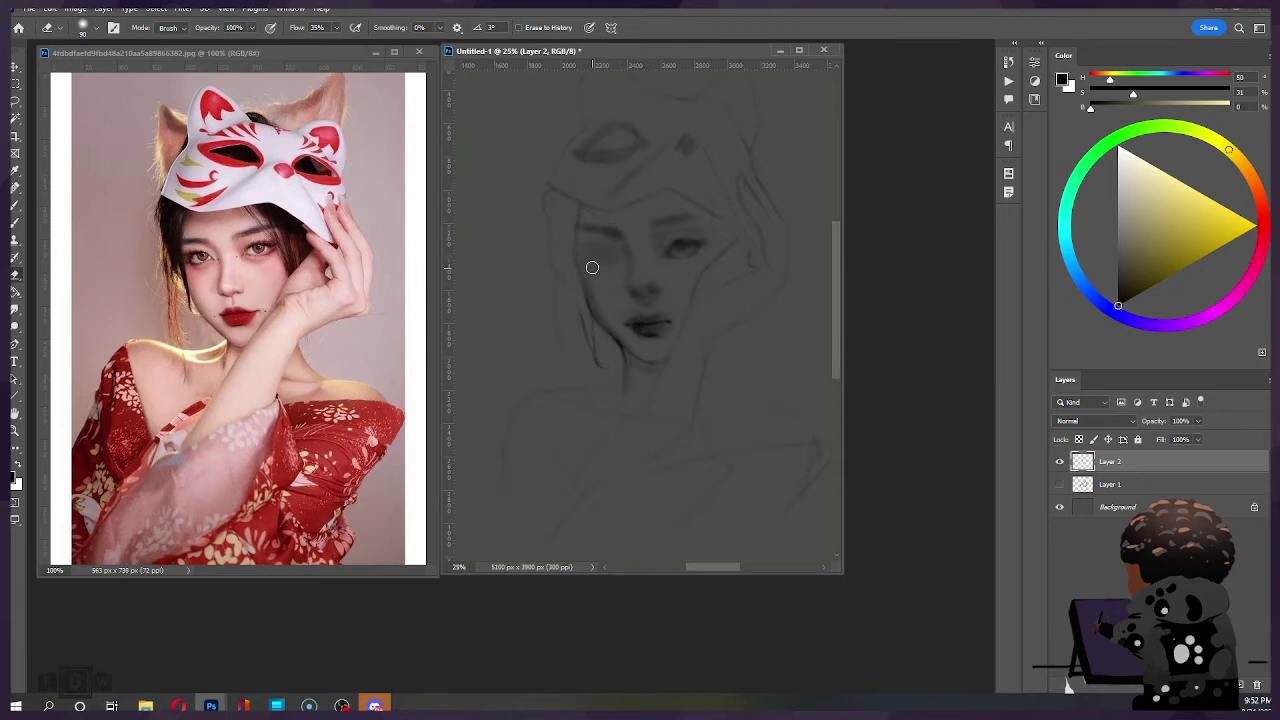
Step: Shade the forehead and hair under the mask's lower edge, above the eyebrow nearest the hand, with a larger brush
key("b")
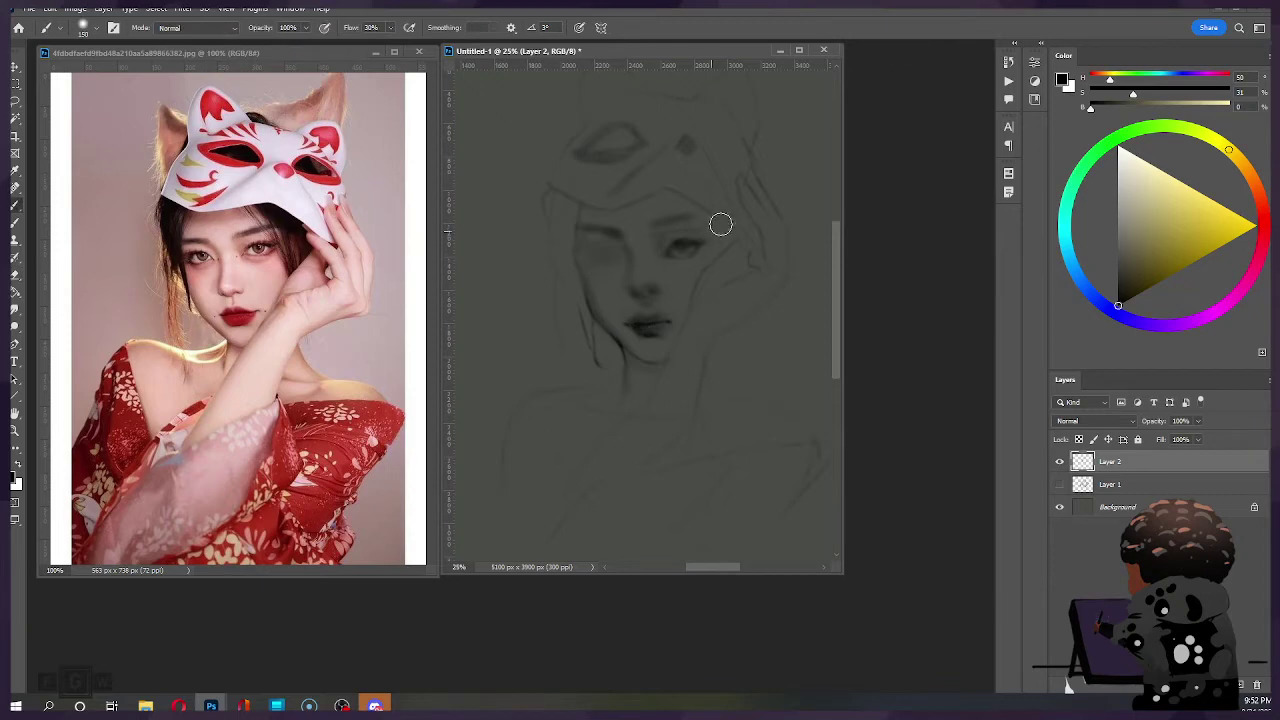
key("]")
key("]")
mouse_move(584, 228)
left_mouse_down()
mouse_move(582, 262)
mouse_move(580, 246)
left_mouse_up()
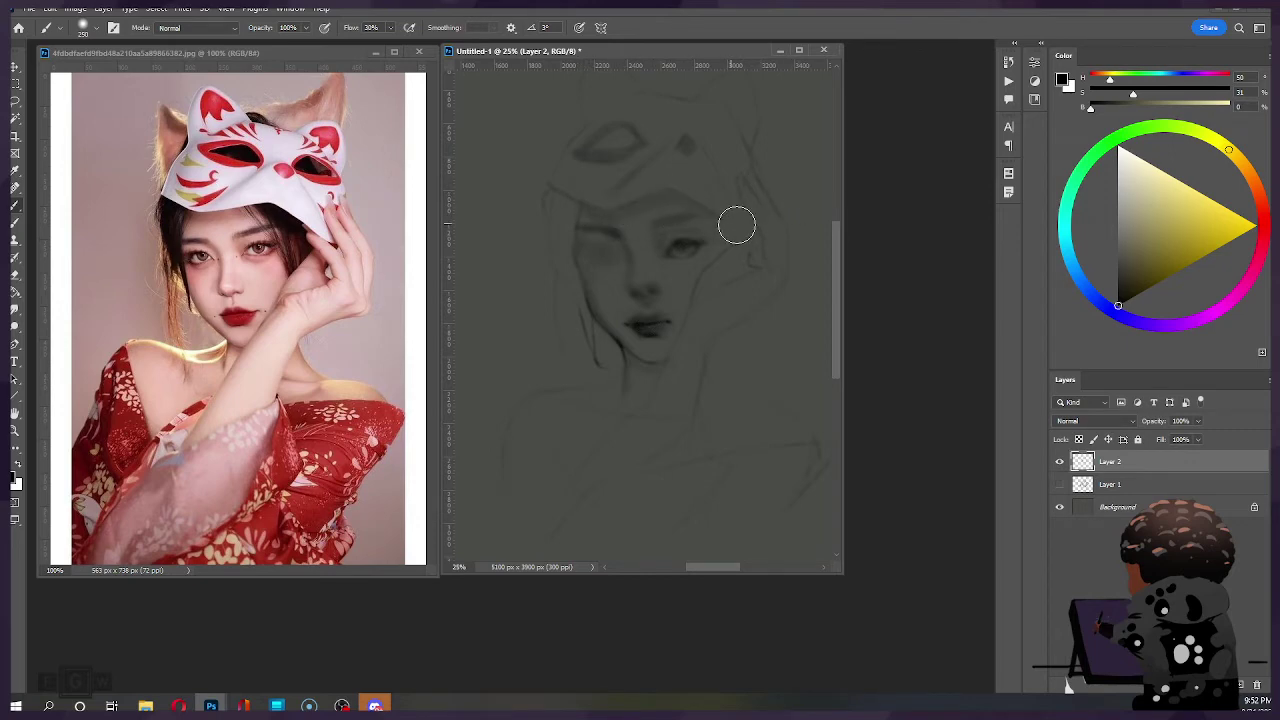
key("ctrl+z")
left_click_drag(681, 204, 708, 217)
key("]")
Step: Refine the eyebrow nearest the hand with a smaller brush and erase softly around its outer end
key("bracketleft")
key("bracketleft")
key("bracketleft")
key("bracketleft")
key("bracketleft")
key("e")
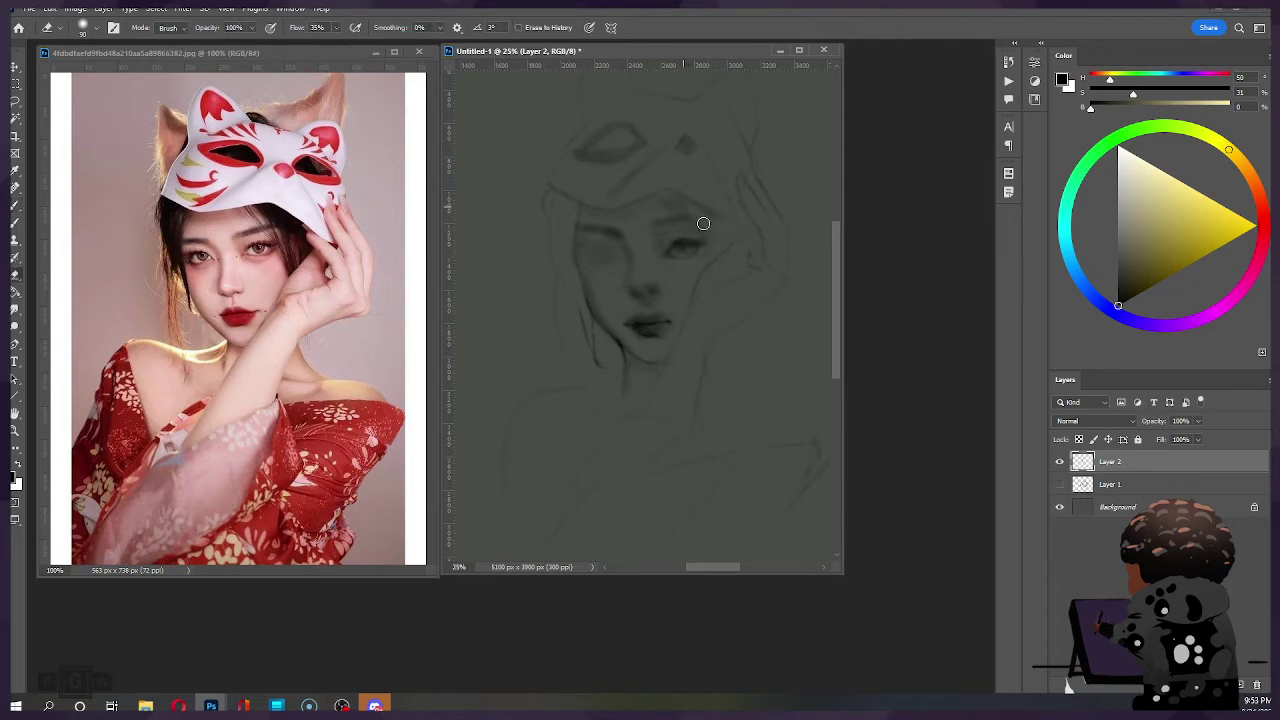
Step: Darken the upper lid and outer corner of the eye nearest the hand with a smaller brush
key("b")
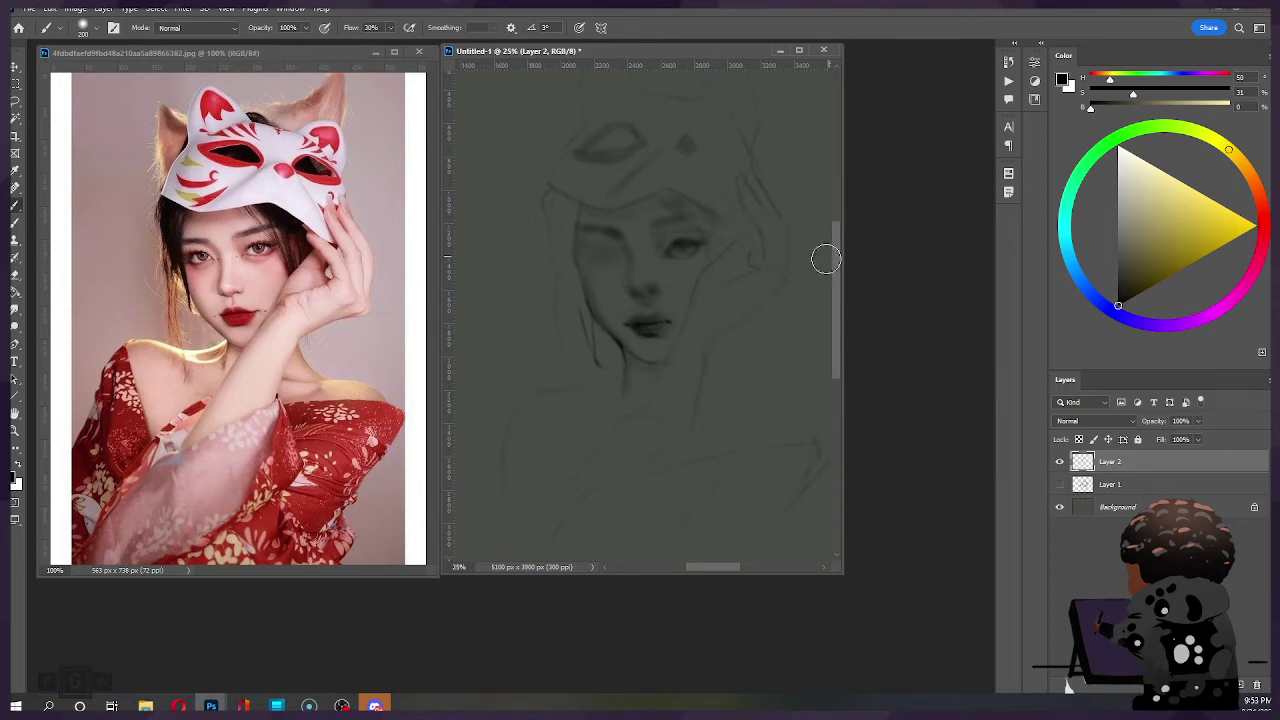
key("bracketleft")
key("bracketleft")
key("bracketleft")
key("bracketleft")
key("bracketleft")
Step: Lighten the far eye socket below the brow with progressively smaller eraser tips
key("e")
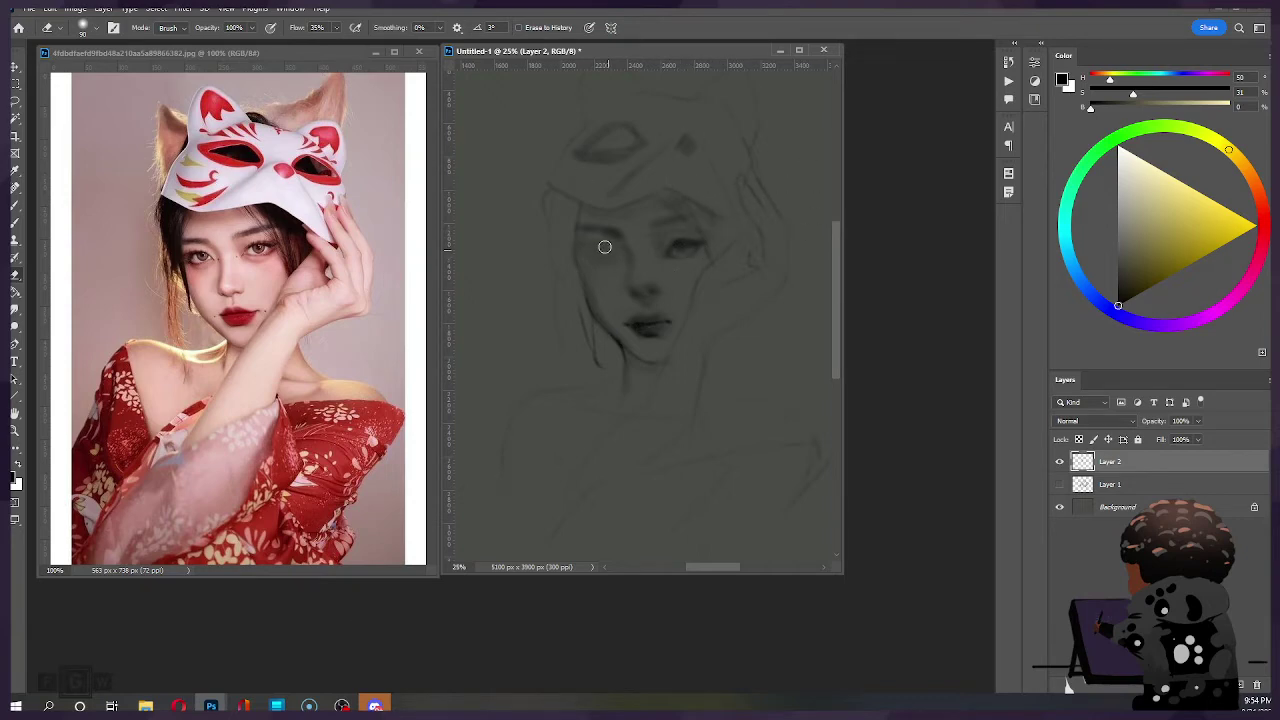
key("bracketleft")
key("bracketleft")
key("bracketleft")
key("bracketleft")
Step: Shade the nose bridge and the inner corner of the far eye socket with a larger soft brush
key("b")
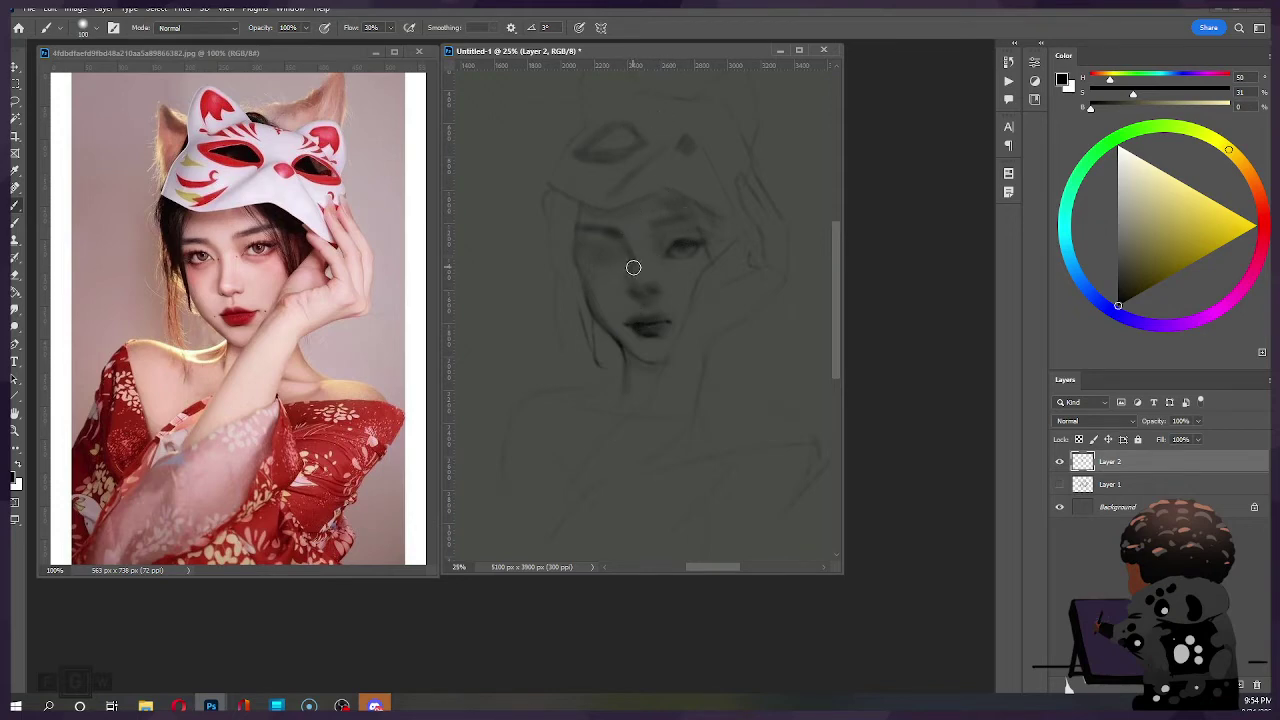
key("]")
key("]")
key("]")
key("]")
key("]")
key("bracketright")
key("bracketright")
Step: Block in the far eye with a soft horizontal stroke beneath its eyebrow
key("[")
key("bracketleft")
key("bracketleft")
key("bracketleft")
key("bracketleft")
key("bracketleft")
key("bracketleft")
key("bracketleft")
key("bracketleft")
key("bracketright")
key("bracketright")
key("bracketright")
key("bracketright")
left_click_drag(592, 251, 618, 254)
Step: Refine the far eye's lid and eyebrow with a smaller brush
key("ctrl")
key("[")
key("[")
key("[")
key("[")
key("[")
key("ctrl")
key("ctrl+shift")
Step: Lighten the lower iris of the eye nearest the hand with a small soft eraser
key("e")
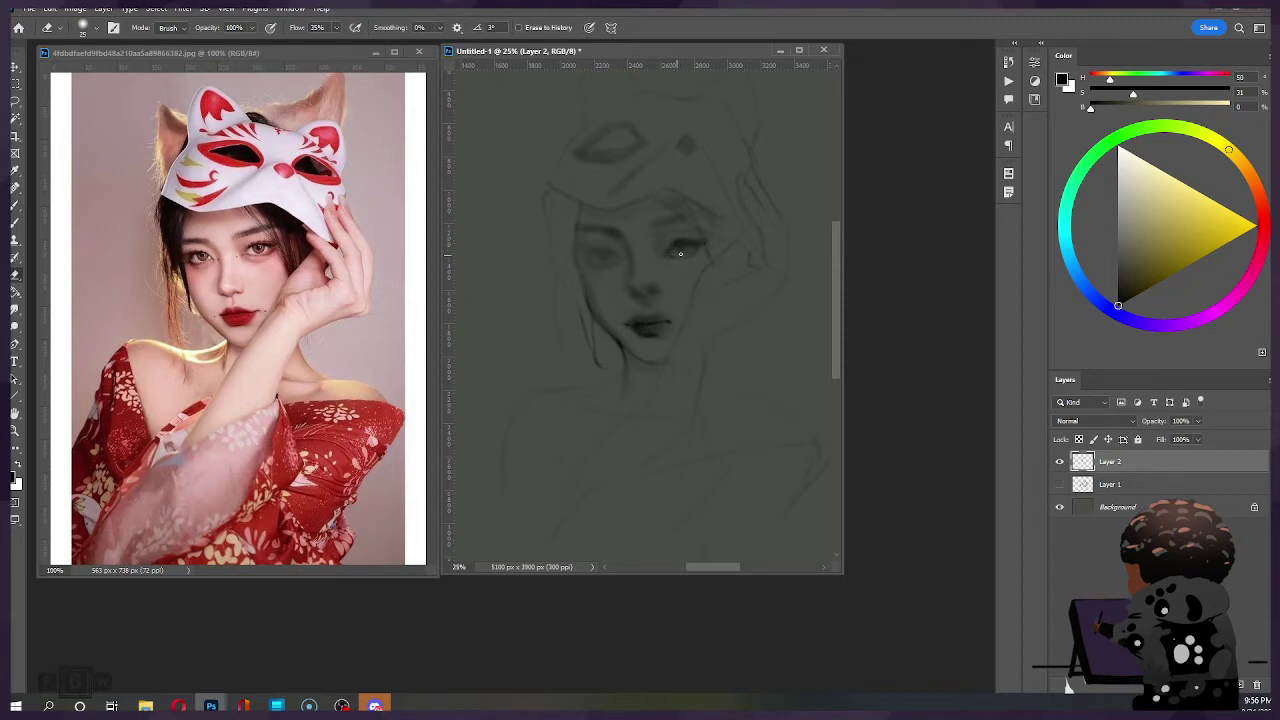
key("bracketright")
key("bracketright")
Step: Darken the inner corner and lid of the eye nearest the hand with a small brush, undoing unwanted strokes
key("b")
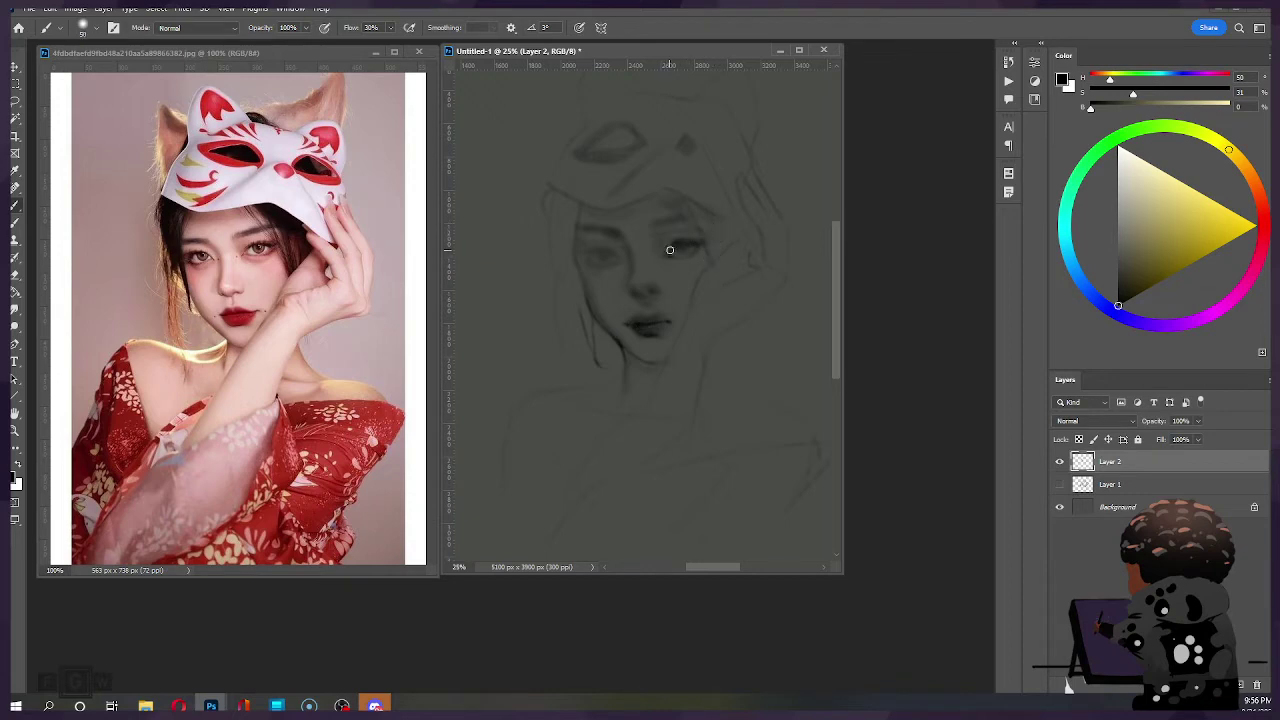
key("bracketright")
key("bracketright")
key("ctrl")
key("ctrl+z")
left_click_drag(698, 248, 674, 267)
key("ctrl+z")
key("]")
key("h")
key("h")
key("h")
key("h")
key("h")
key("h")
key("h")
key("h")
left_click_drag(596, 267, 591, 266)
key("]")
key("ctrl+z")
key("ctrl+z")
key("ctrl")
Step: Deepen the lashes and lower lid of the eye nearest the hand with curved strokes at adjusted brush sizes
key("bracketright")
key("bracketright")
key("bracketleft")
key("bracketright")
left_click_drag(711, 246, 670, 262)
key("bracketleft")
key("bracketleft")
key("bracketright")
Step: Try strokes on the hand beside the cheek and along the hair under the mask, and undo them
mouse_move(710, 260)
left_mouse_down()
mouse_move(666, 263)
mouse_move(726, 257)
mouse_move(696, 264)
mouse_move(703, 251)
mouse_move(675, 264)
mouse_move(717, 266)
mouse_move(669, 263)
mouse_move(723, 271)
left_mouse_up()
mouse_move(700, 209)
left_mouse_down()
mouse_move(680, 197)
mouse_move(734, 231)
left_mouse_up()
key("ctrl+z")
key("]")
key("]")
key("]")
key("ctrl")
key("ctrl")
key("ctrl+z")
key("ctrl+z")
Step: Erase softly over the mask and the shading beneath it with varying eraser sizes
key("f")
key("f")
key("f")
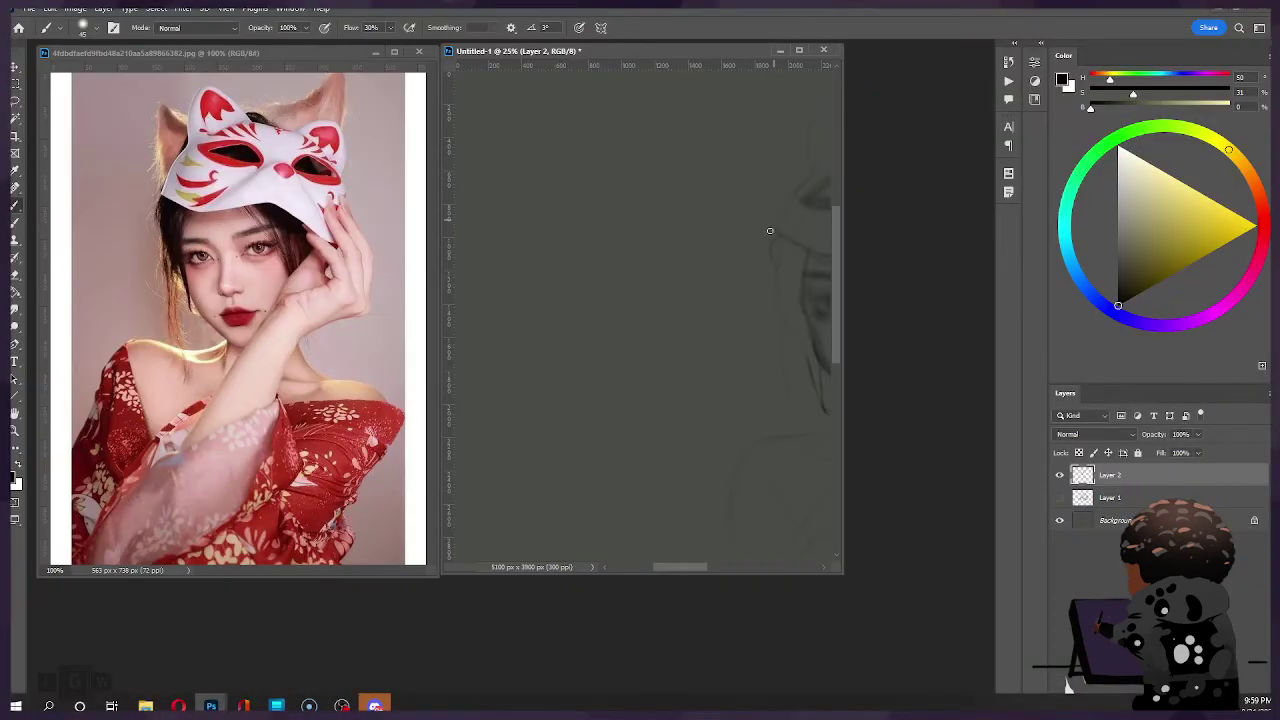
mouse_move(770, 231)
left_mouse_down()
mouse_move(683, 329)
mouse_move(531, 294)
mouse_move(540, 289)
left_mouse_up()
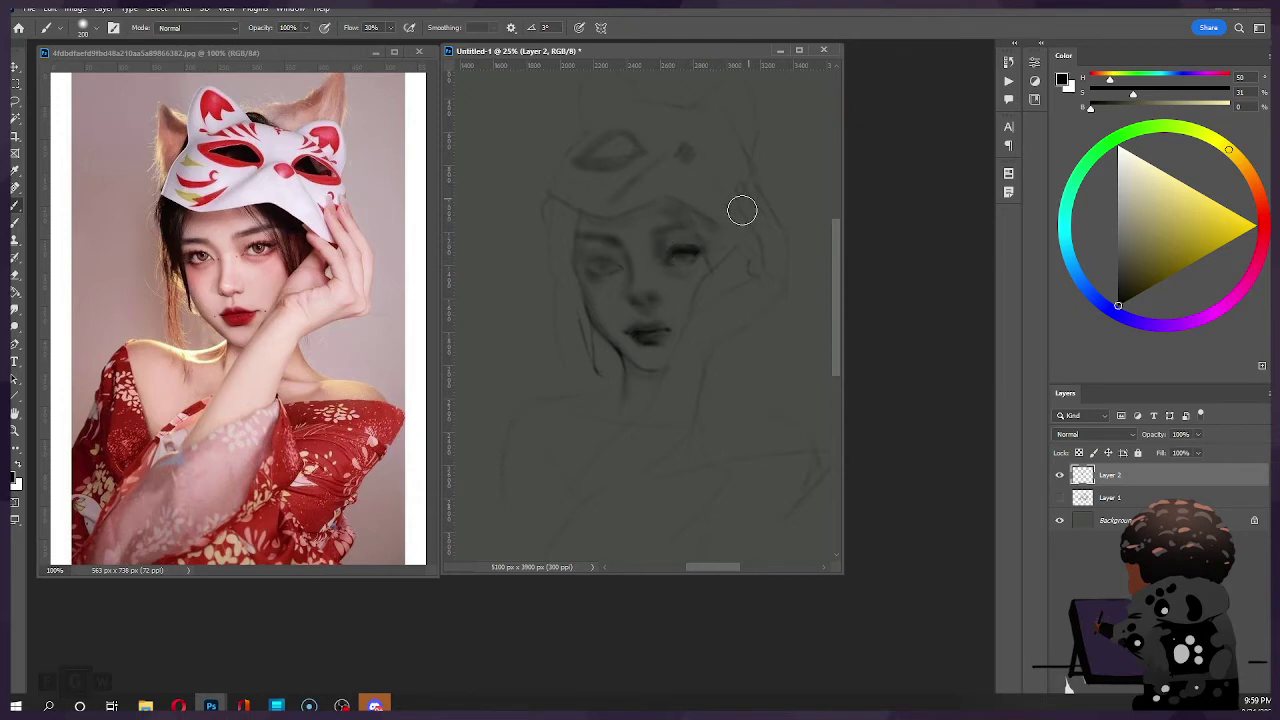
key("e")
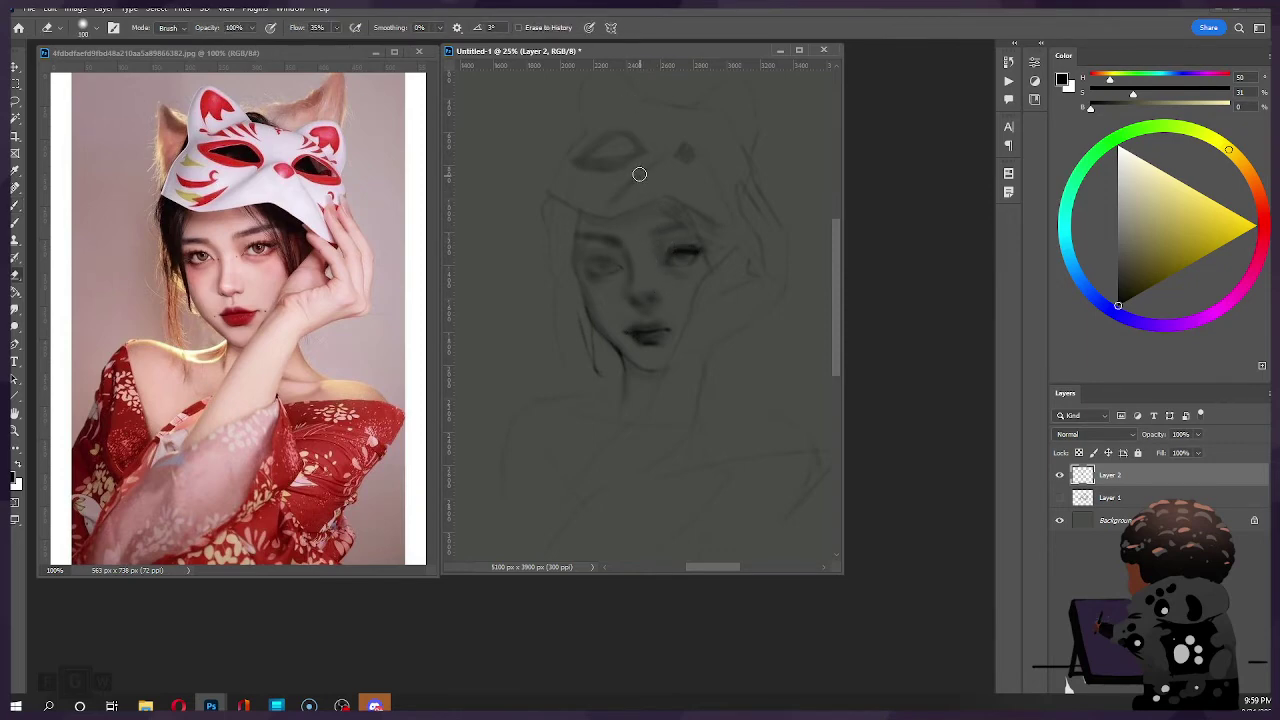
key("bracketright")
key("bracketleft")
key("bracketleft")
key("ctrl")
key("ctrl")
key("bracketright")
key("bracketright")
key("bracketright")
Step: Shade softly beneath the eye nearest the hand with a larger brush and undo the extra stroke across its eyebrow
key("b")
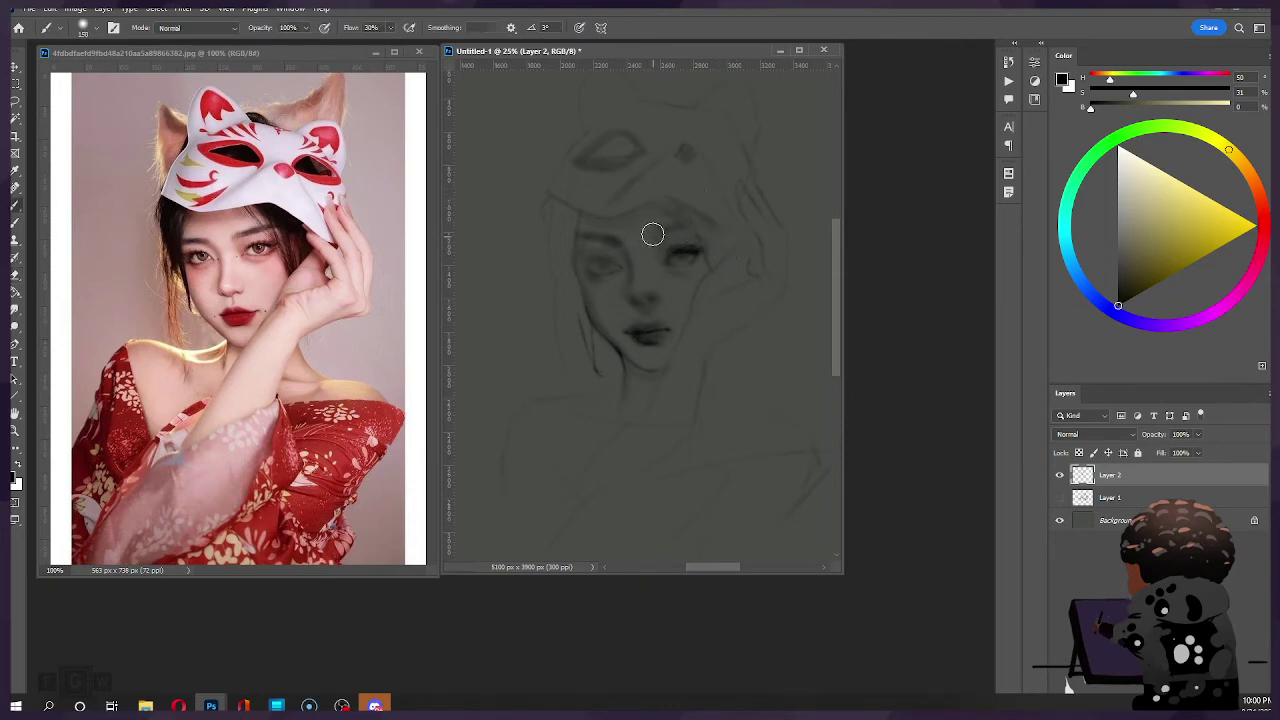
key("bracketright")
key("bracketright")
key("bracketright")
key("bracketleft")
key("bracketleft")
left_click_drag(657, 264, 685, 267)
left_click_drag(692, 216, 656, 236)
key("ctrl+z")
Step: Refine the nose tip and nostrils, lightening with a smaller eraser and repainting the shadows with the brush
key("e")
key("bracketleft")
key("bracketleft")
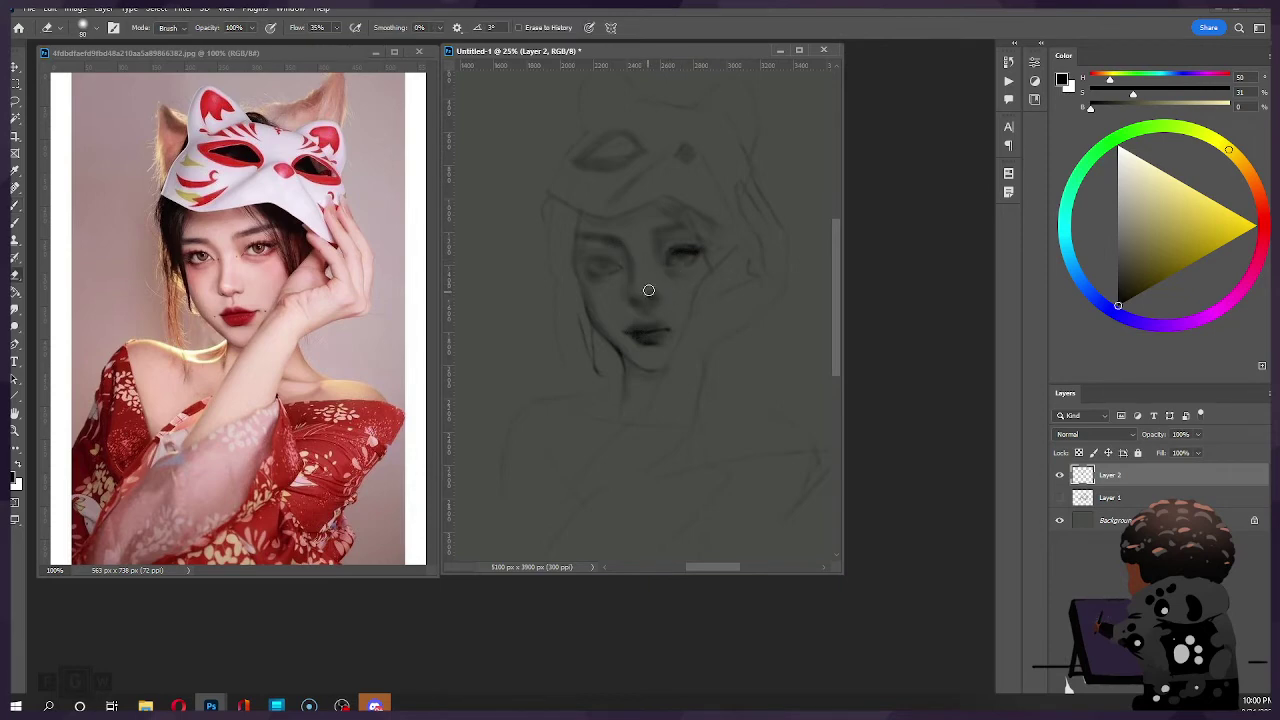
key("b")
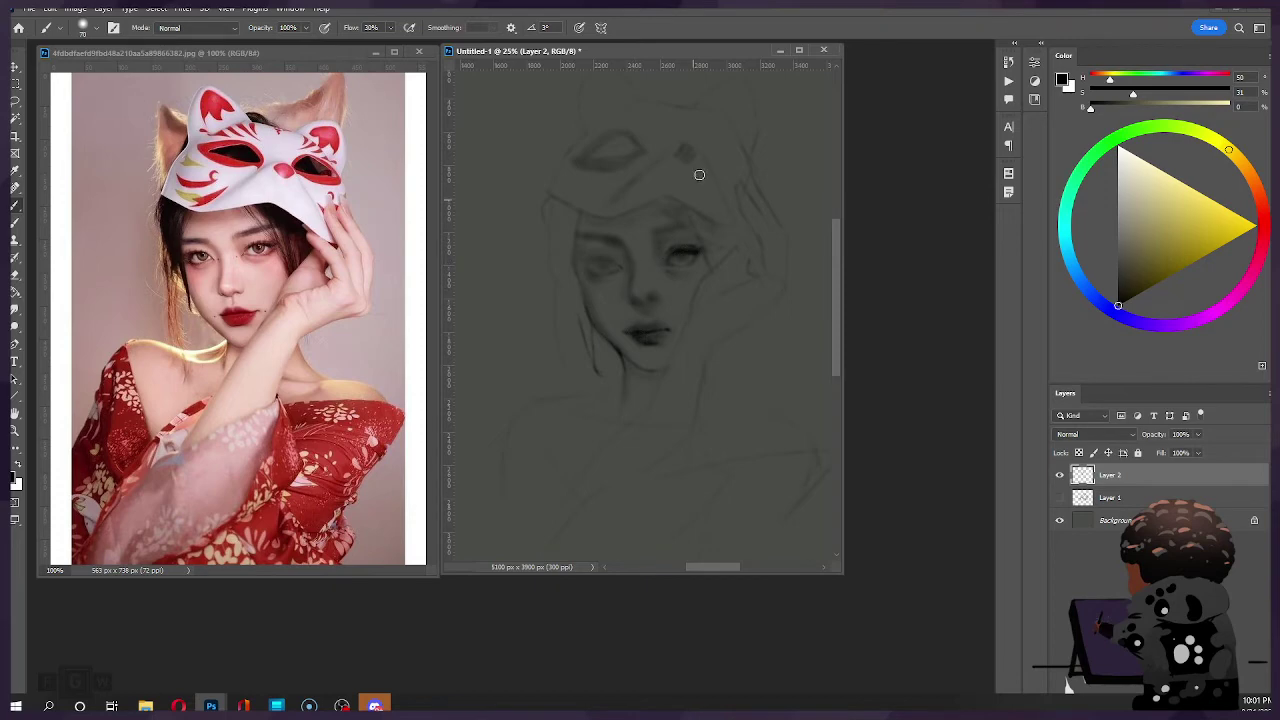
key("]")
key("]")
key("]")
key("]")
key("]")
Step: Soften the shading around the nose and mouth and the hand contour near the cheek with a larger eraser
key("e")
key("bracketright")
key("bracketright")
key("bracketright")
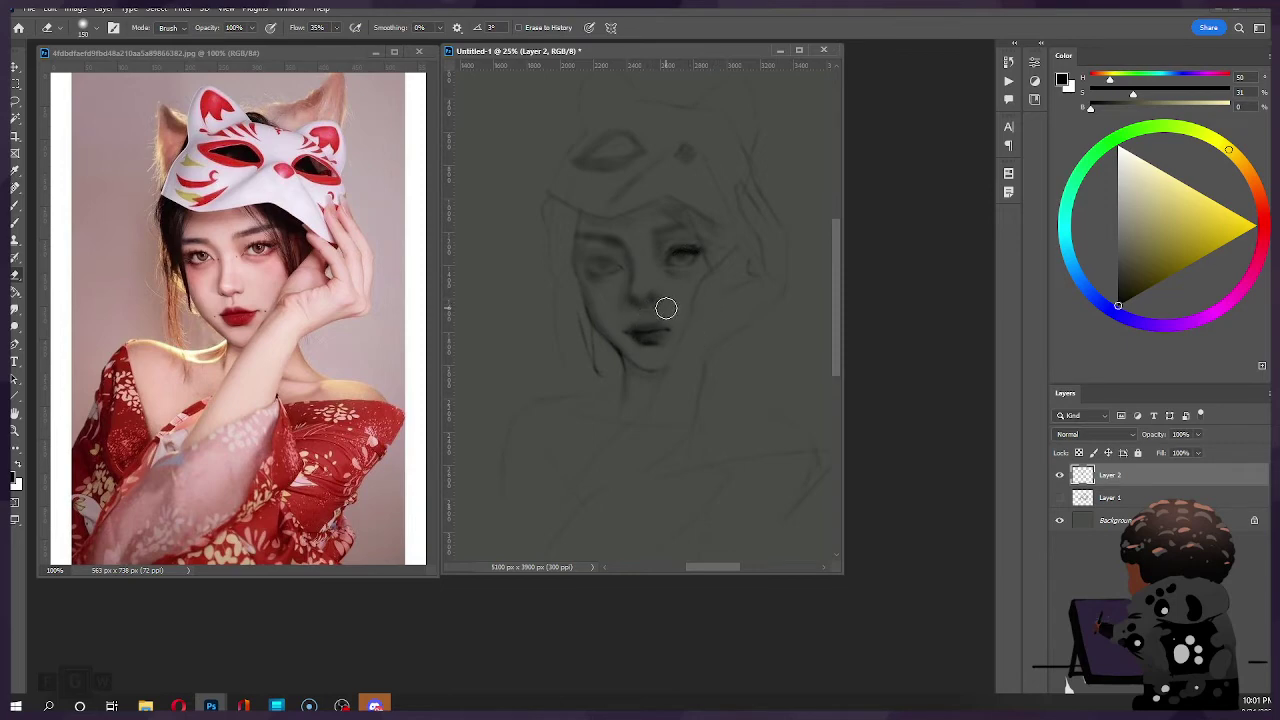
key("ctrl")
key("bracketleft")
key("ctrl")
key("ctrl")
key("bracketright")
key("b")
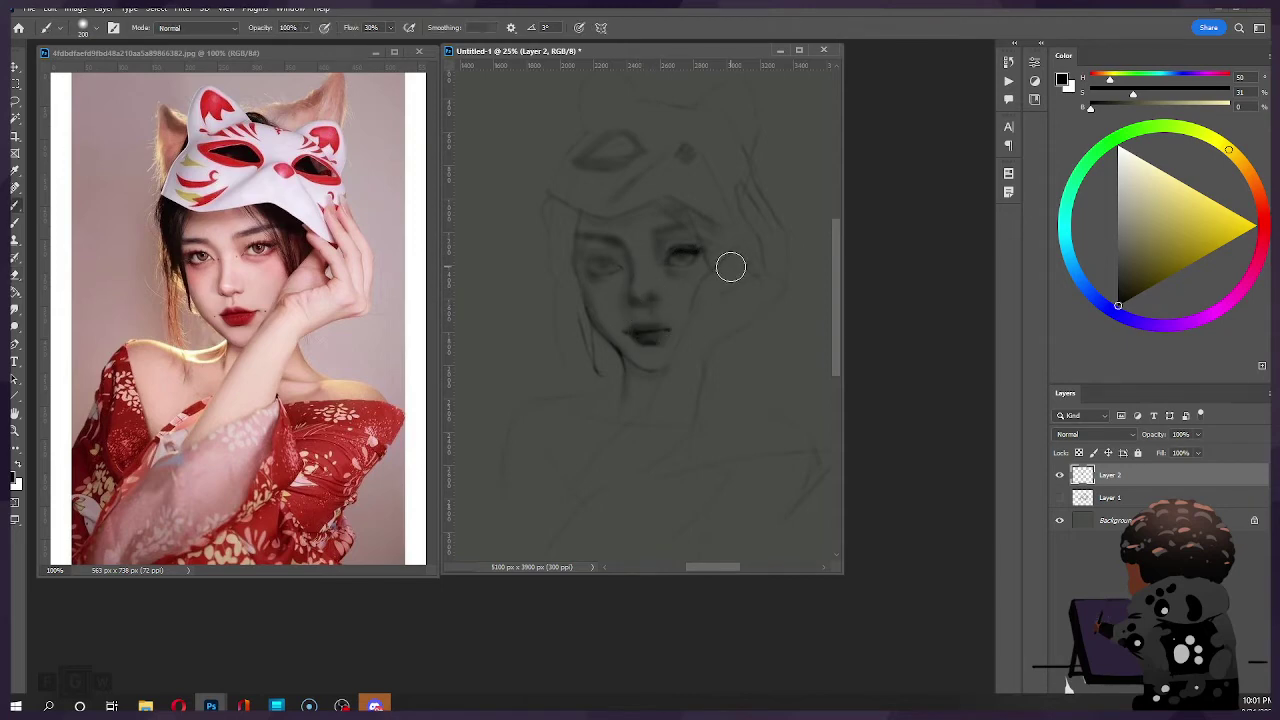
Step: Refine the hand contour beside the cheek with a larger brush and soften the cheek edge with the eraser
key("ctrl")
key("ctrl")
key("bracketright")
key("bracketright")
key("e")
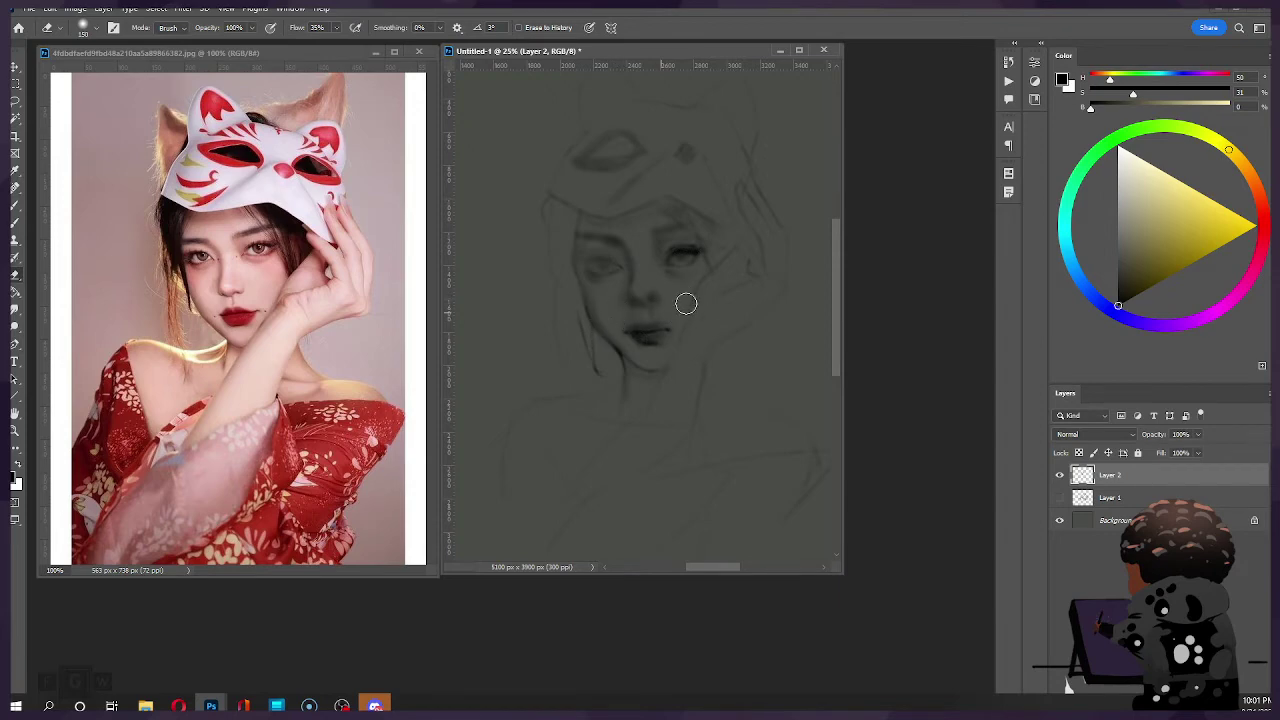
key("b")
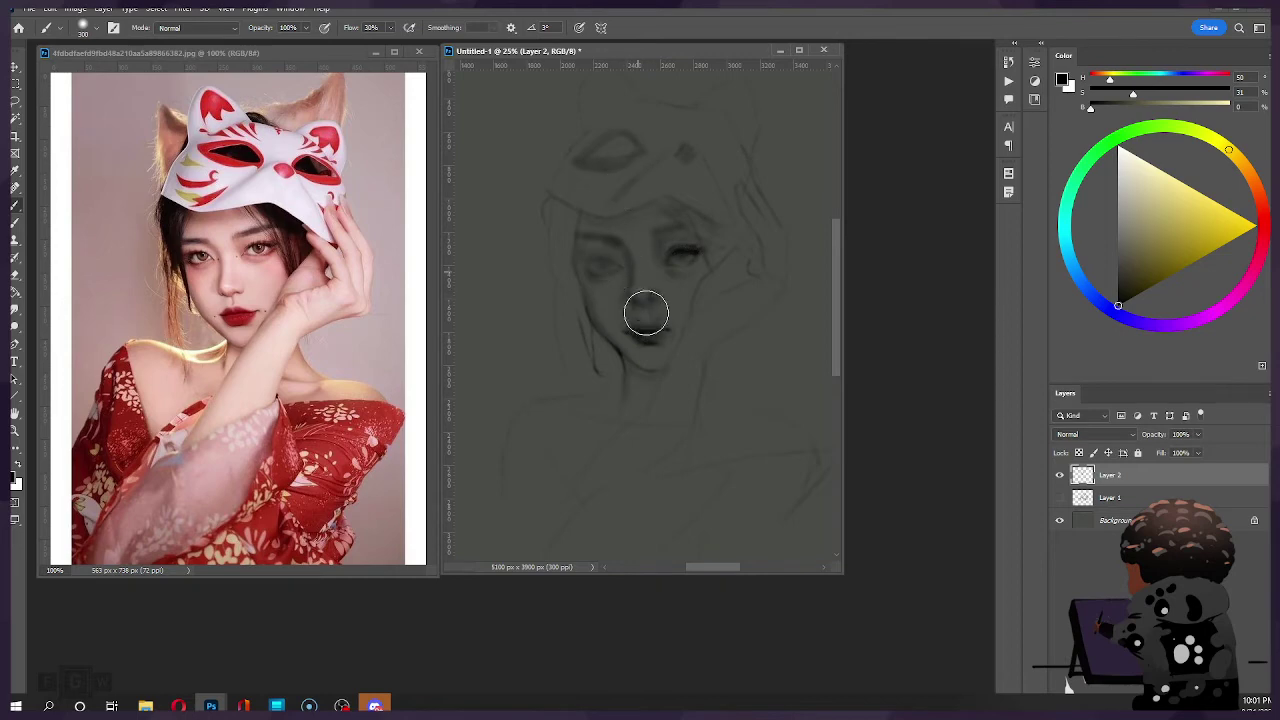
Step: Darken the nostrils and the shadow beneath the nose with a much smaller brush, undoing the stray stroke
key("[")
key("[")
key("[")
key("[")
key("[")
key("[")
key("[")
key("[")
key("]")
key("]")
key("ctrl+z")
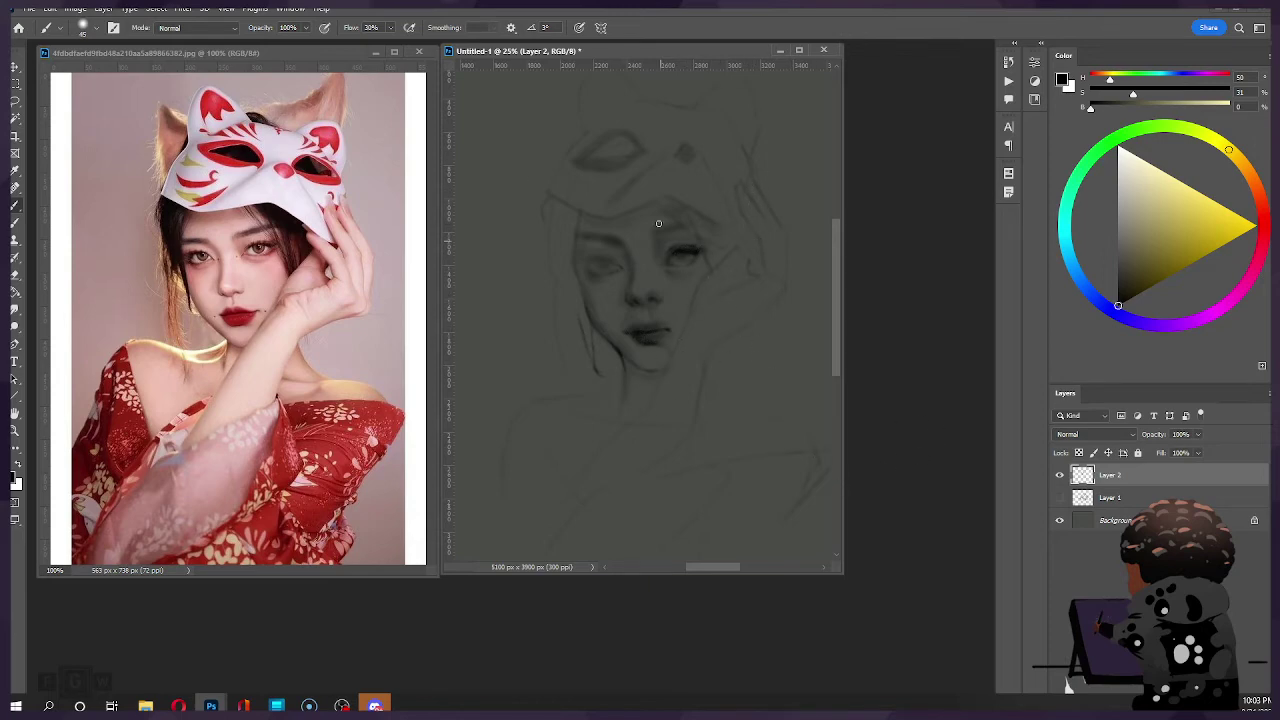
Step: Shade the dark hairline shadow across the forehead beneath the mask's lower edge, varying the brush size and undoing the unwanted stroke
key("bracketright")
key("bracketright")
key("bracketright")
key("bracketright")
key("bracketright")
key("bracketright")
key("bracketright")
key("bracketright")
key("bracketright")
left_click_drag(631, 224, 631, 215)
key("bracketleft")
key("bracketleft")
key("bracketleft")
key("bracketright")
key("bracketright")
key("bracketright")
key("bracketleft")
key("bracketleft")
key("bracketleft")
key("bracketleft")
key("bracketleft")
key("bracketright")
key("bracketright")
key("bracketright")
key("ctrl+z")
key("bracketleft")
key("bracketright")
key("bracketright")
key("bracketright")
key("bracketright")
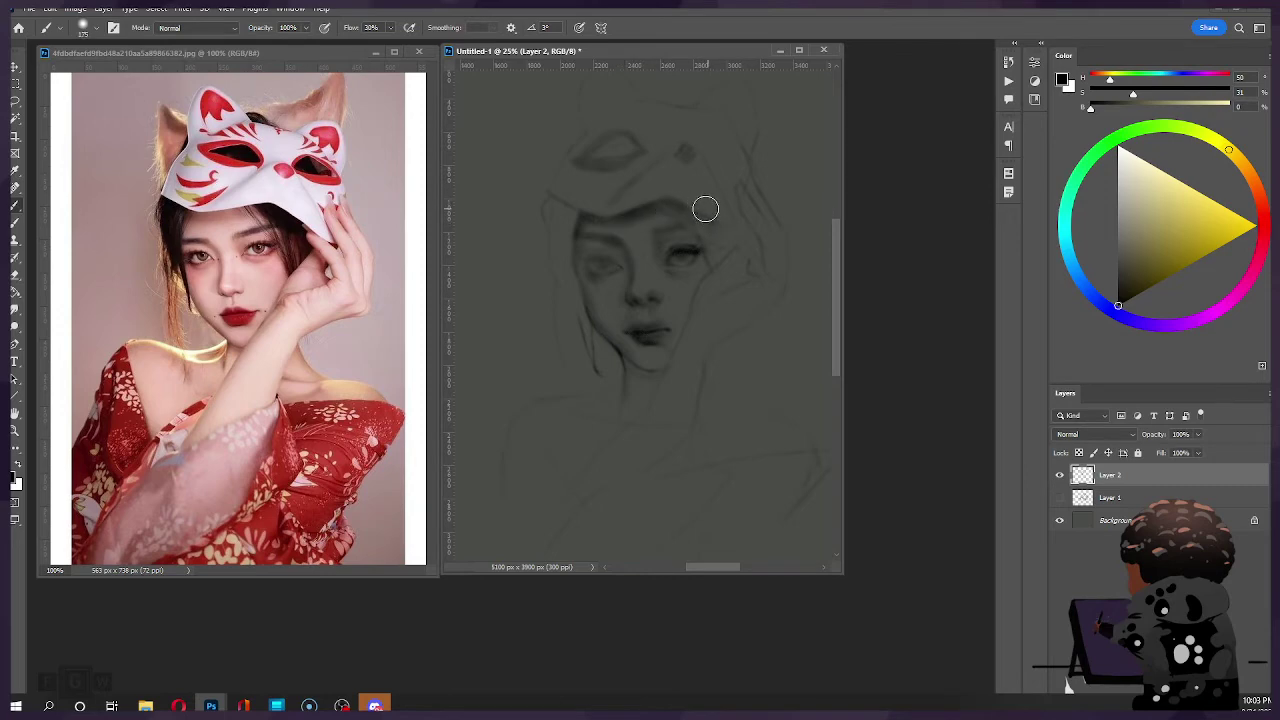
key("ctrl")
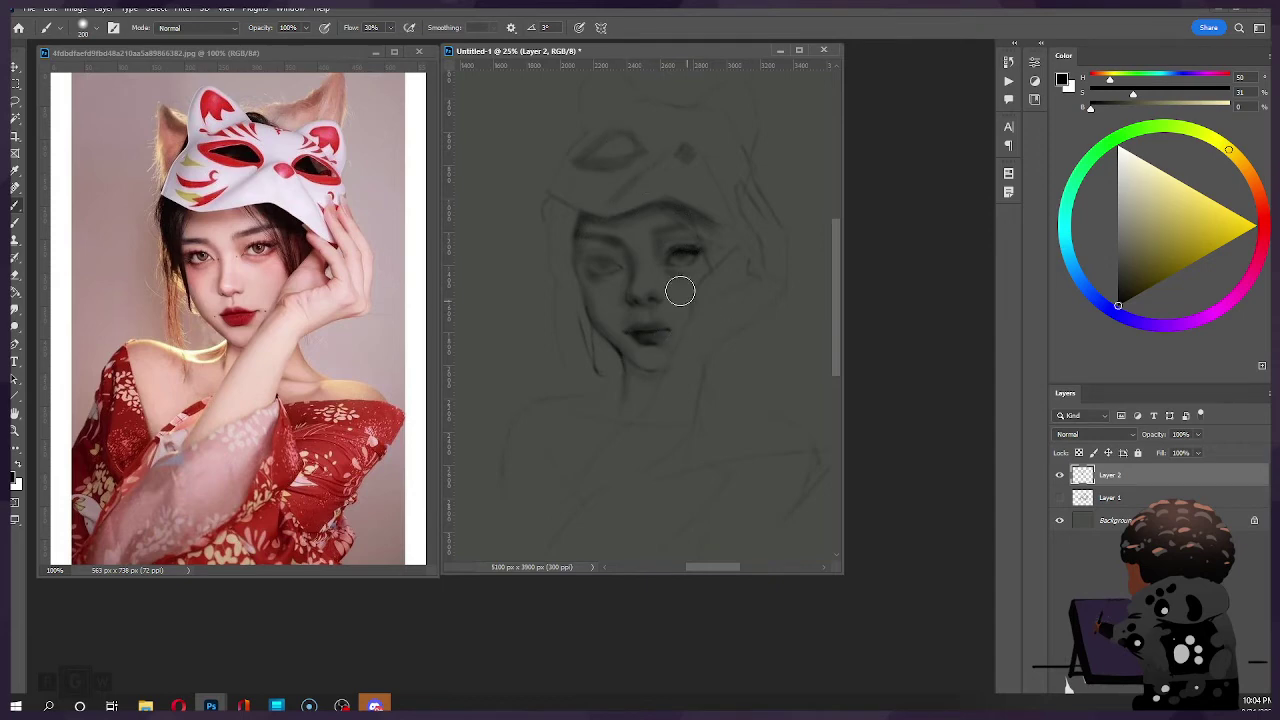
Step: Extend the hairline shadow toward the temple nearest the hand and lighten the forehead around the eyebrows with a smaller eraser
key("]")
key("bracketleft")
key("bracketleft")
key("bracketleft")
key("bracketleft")
key("bracketleft")
key("bracketleft")
key("bracketleft")
key("ctrl")
key("e")
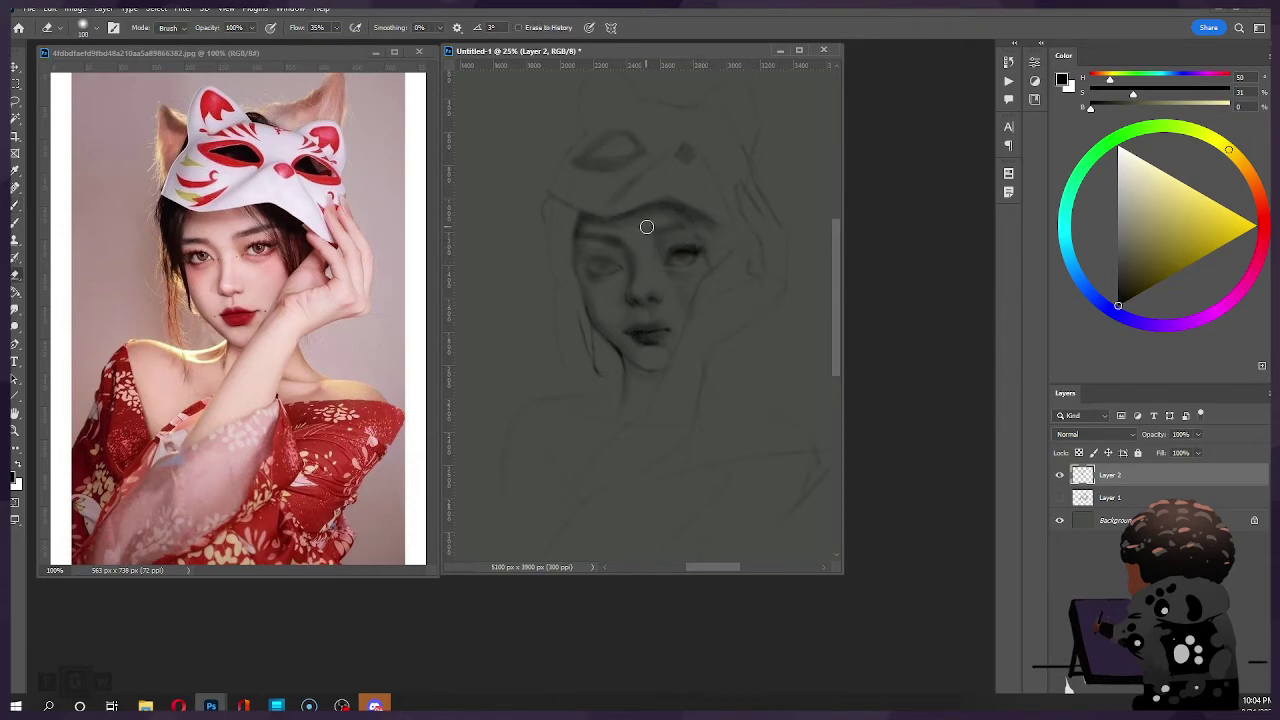
key("ctrl")
key("bracketleft")
key("bracketleft")
key("bracketleft")
key("bracketleft")
key("b")
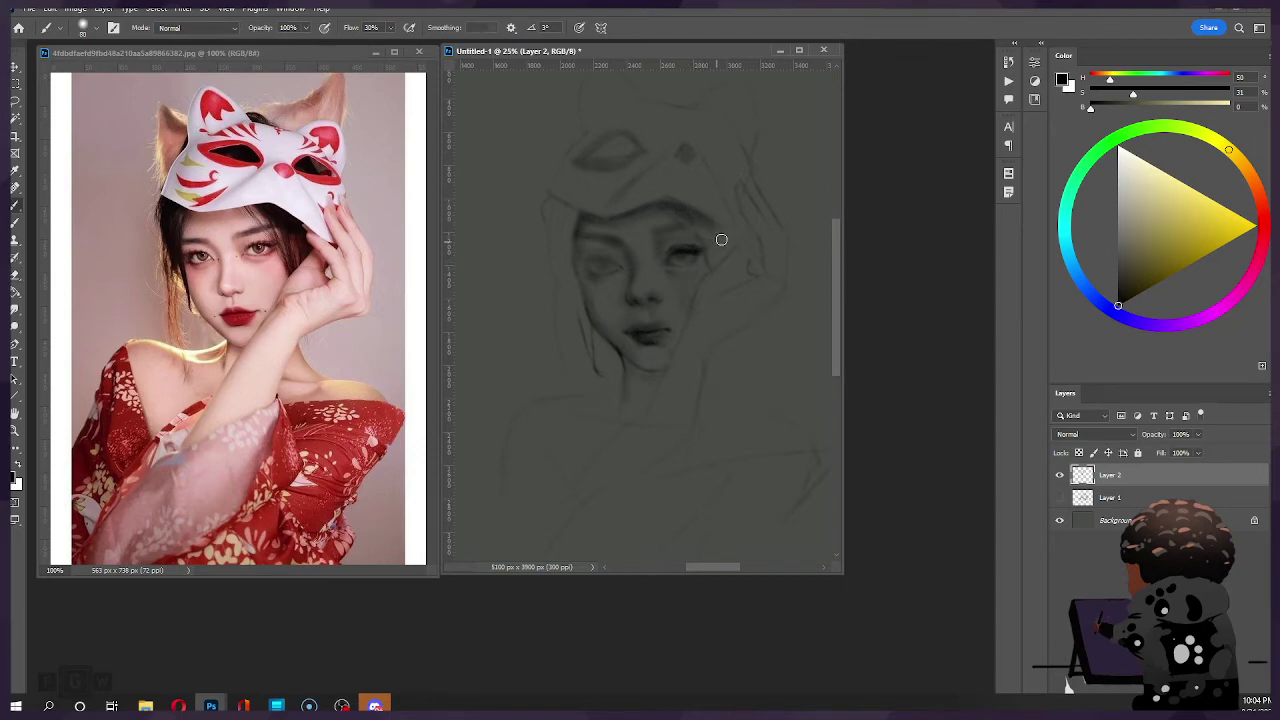
Step: Touch up the shading around the eye nearest the hand, undoing the stroke beneath it
left_click_drag(706, 254, 689, 269)
key("ctrl+z")
key("bracketright")
key("bracketright")
Step: Reshape the lips by erasing at their corner and repainting them darker with a smaller brush, undoing the stray stroke
key("e")
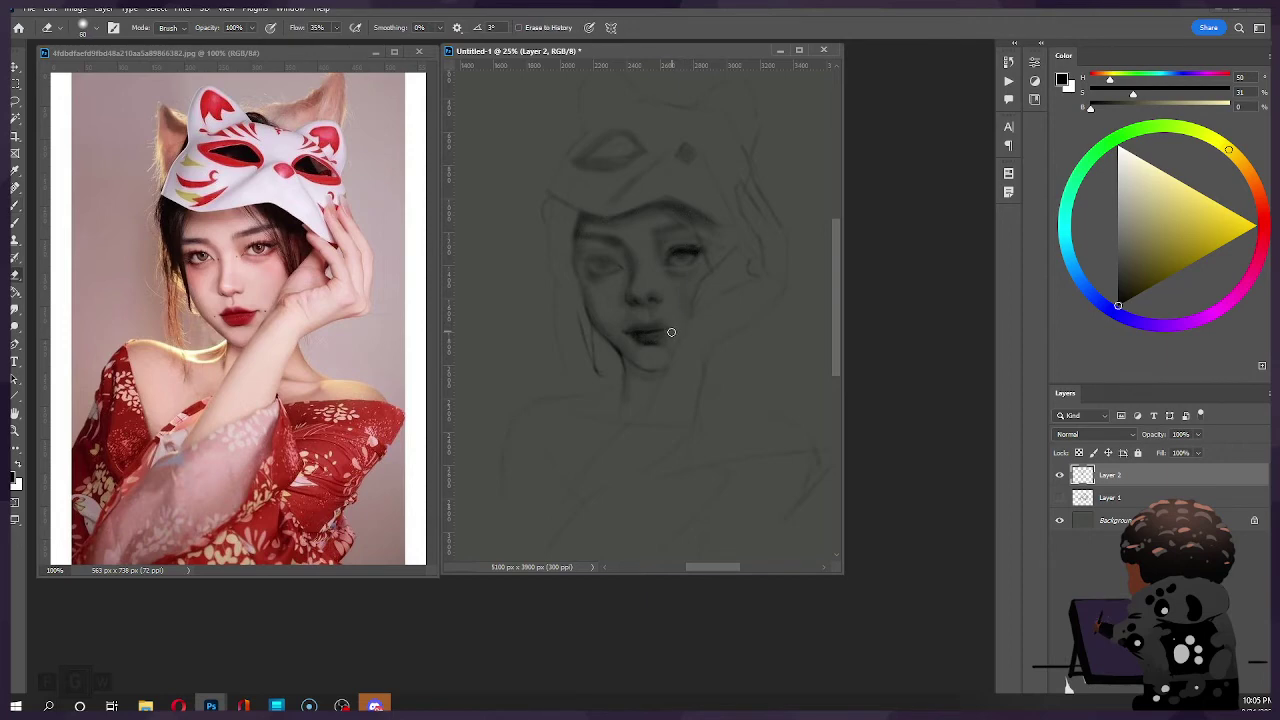
key("b")
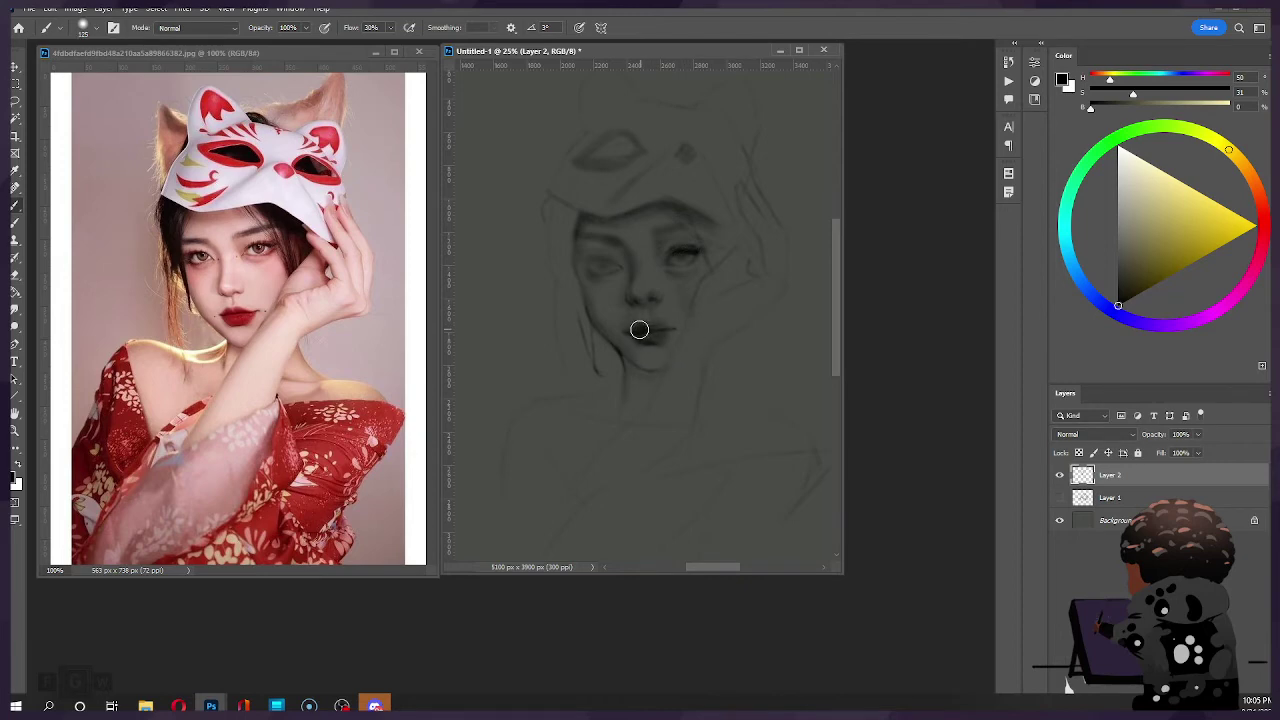
mouse_move(651, 329)
left_mouse_down()
mouse_move(701, 341)
mouse_move(638, 333)
mouse_move(672, 333)
left_mouse_up()
key("bracketleft")
key("bracketleft")
key("bracketleft")
left_click_drag(662, 327, 672, 327)
key("ctrl")
key("ctrl+z")
key("e")
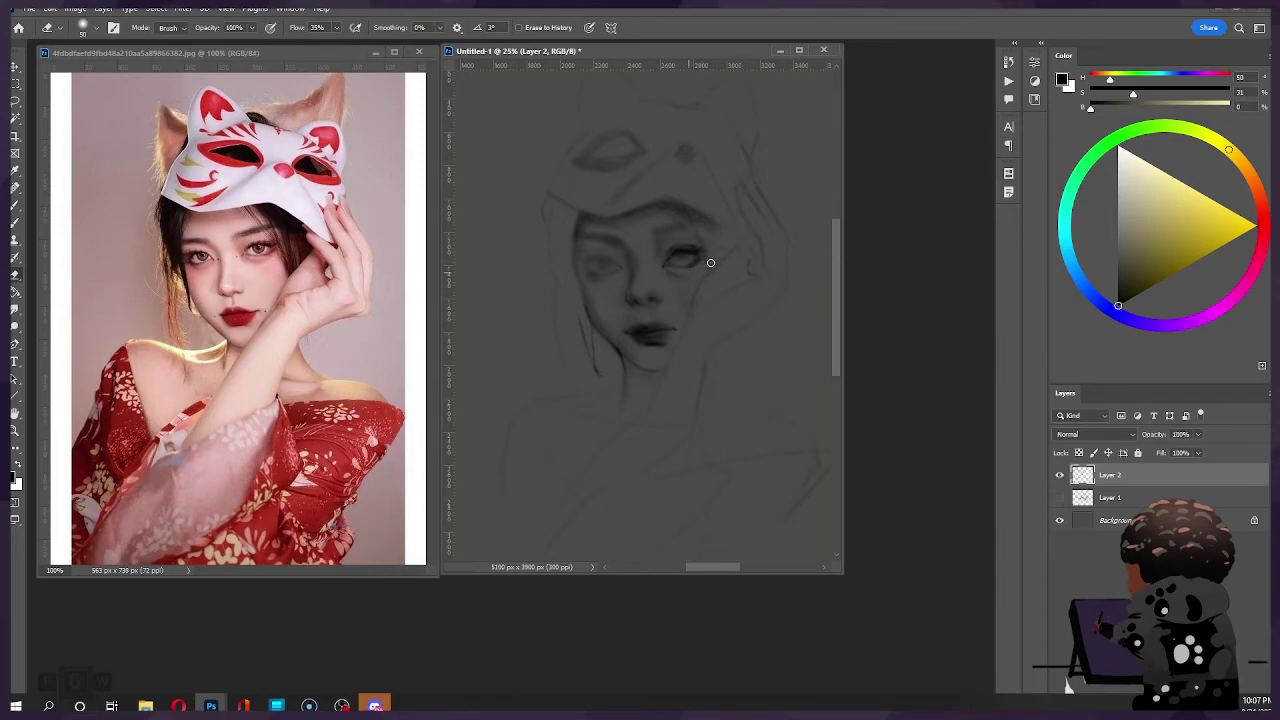
Step: Lighten the area around the eye nearest the hand and fade the hand lines at the cheek with a larger eraser
key("ctrl")
key("bracketright")
key("bracketright")
key("bracketright")
key("bracketright")
key("bracketright")
key("bracketright")
key("b")
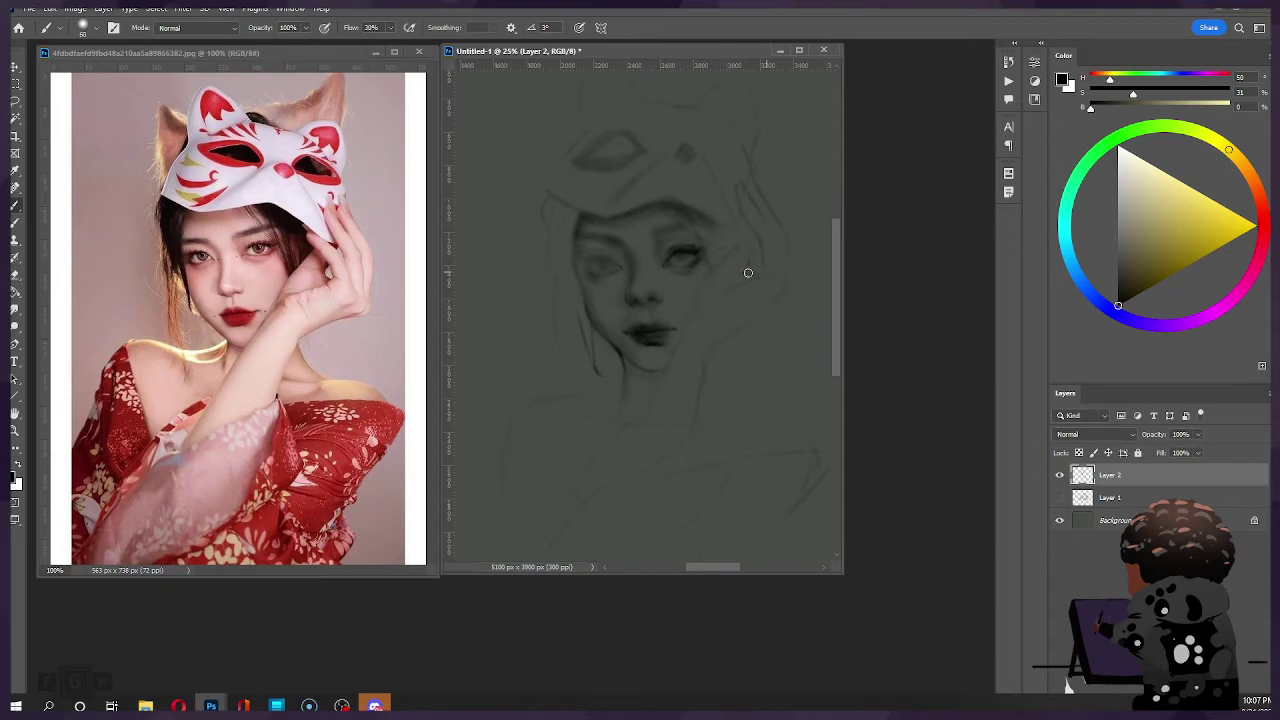
Step: Flip the canvas horizontally several times to check the face's proportions, ending on the mirrored view
key("ctrl")
key("ctrl+shift+h")
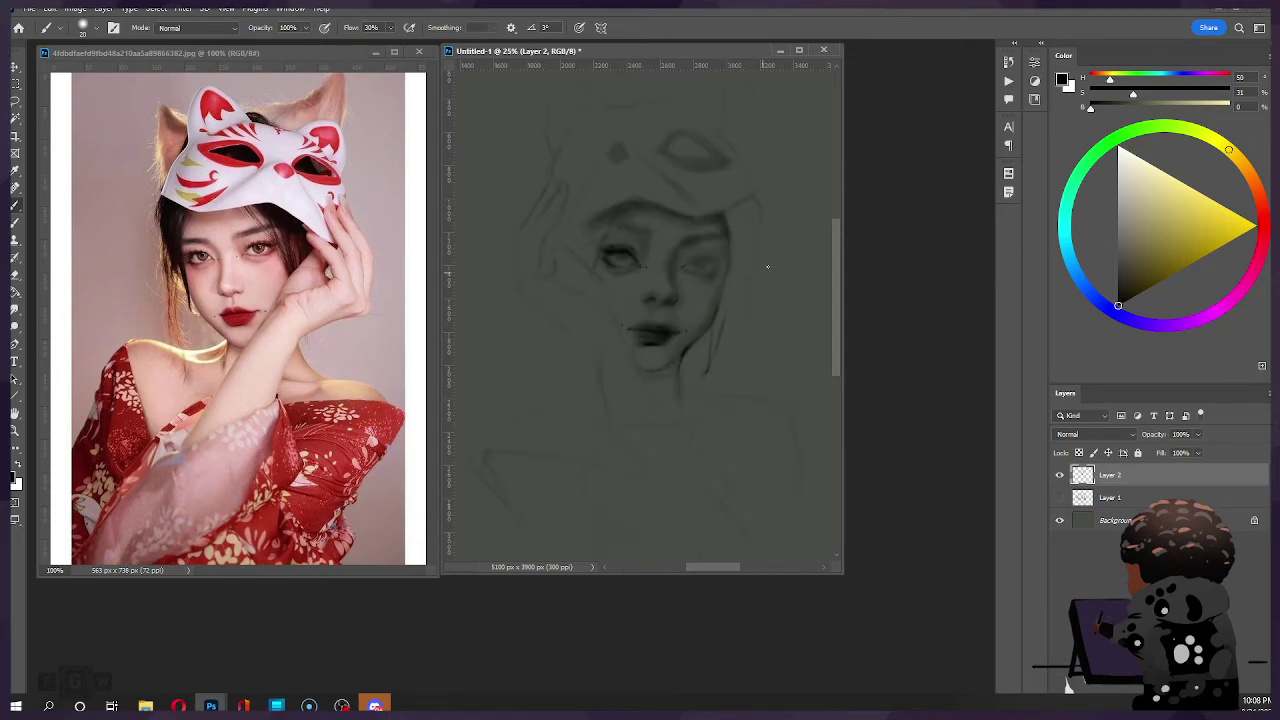
key("ctrl+shift+h")
key("ctrl+shift+h")
key("ctrl+shift+h")
key("ctrl+shift+h")
key("ctrl+shift+h")
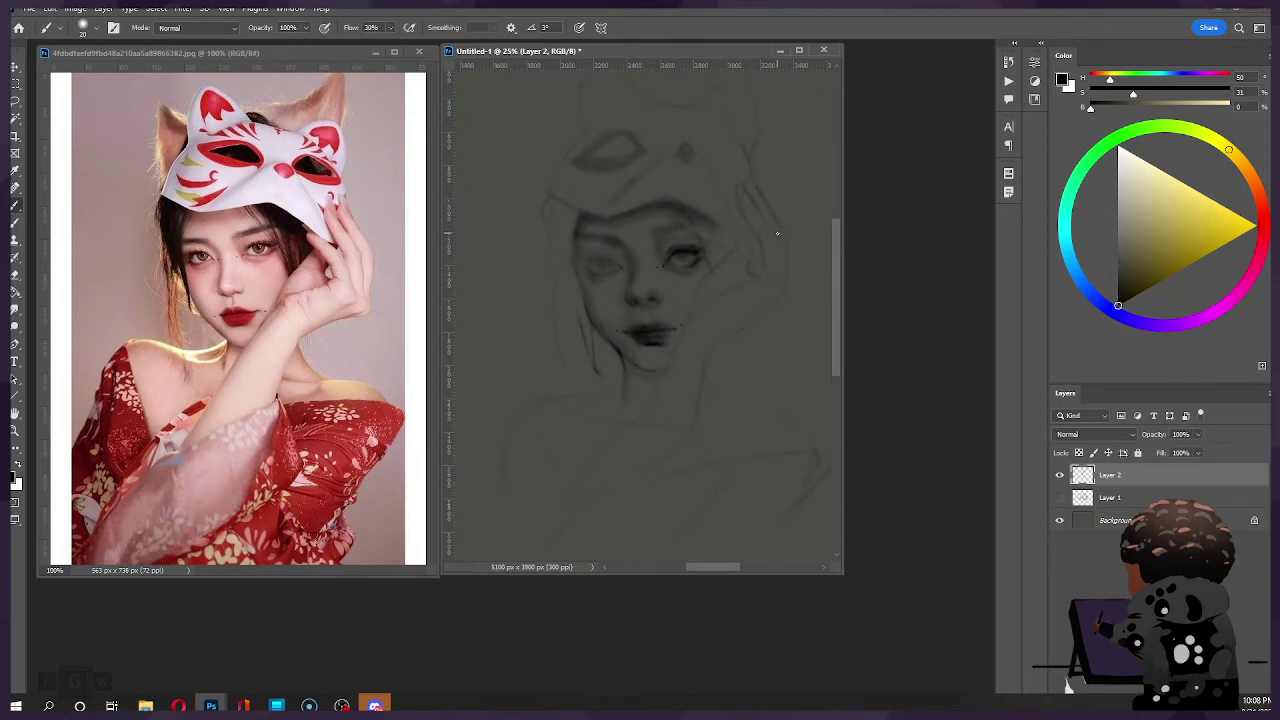
key("h")
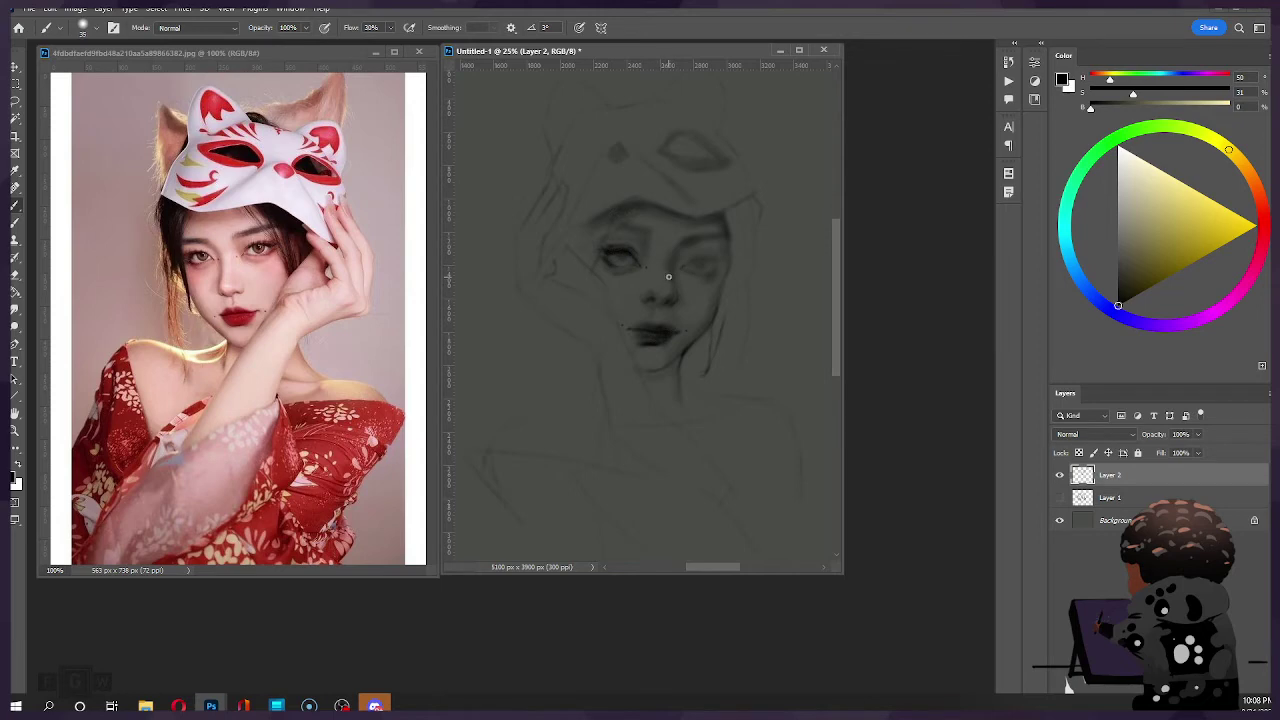
Step: Refine the brow, eyelid and inner corner of the eye farthest from the hand with varied brush sizes, undoing unwanted strokes
key("bracketright")
key("bracketright")
key("bracketright")
key("bracketright")
key("ctrl+z")
key("[")
key("[")
key("[")
key("[")
key("]")
key("]")
key("]")
left_click_drag(685, 265, 686, 264)
key("ctrl+z")
key("[")
key("e")
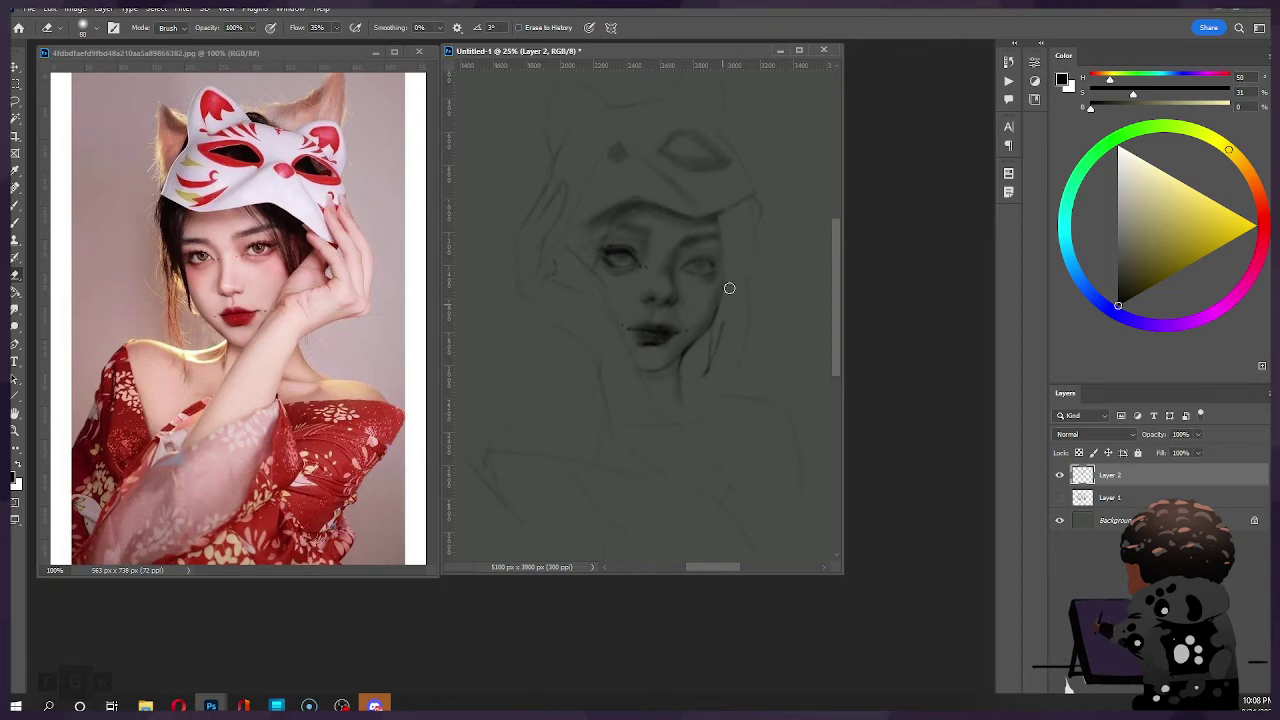
Step: Sharpen the face's outer contour beside the eye farthest from the hand, alternating dark brush strokes with erasing
key("b")
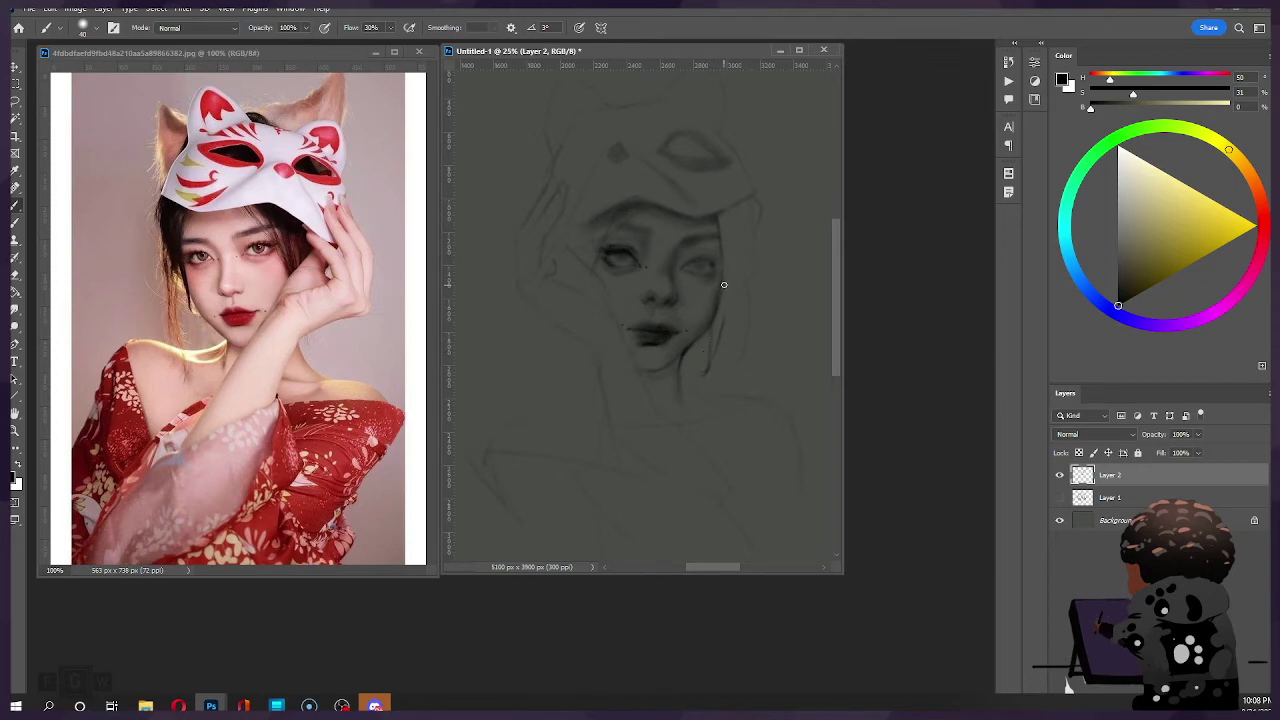
key("e")
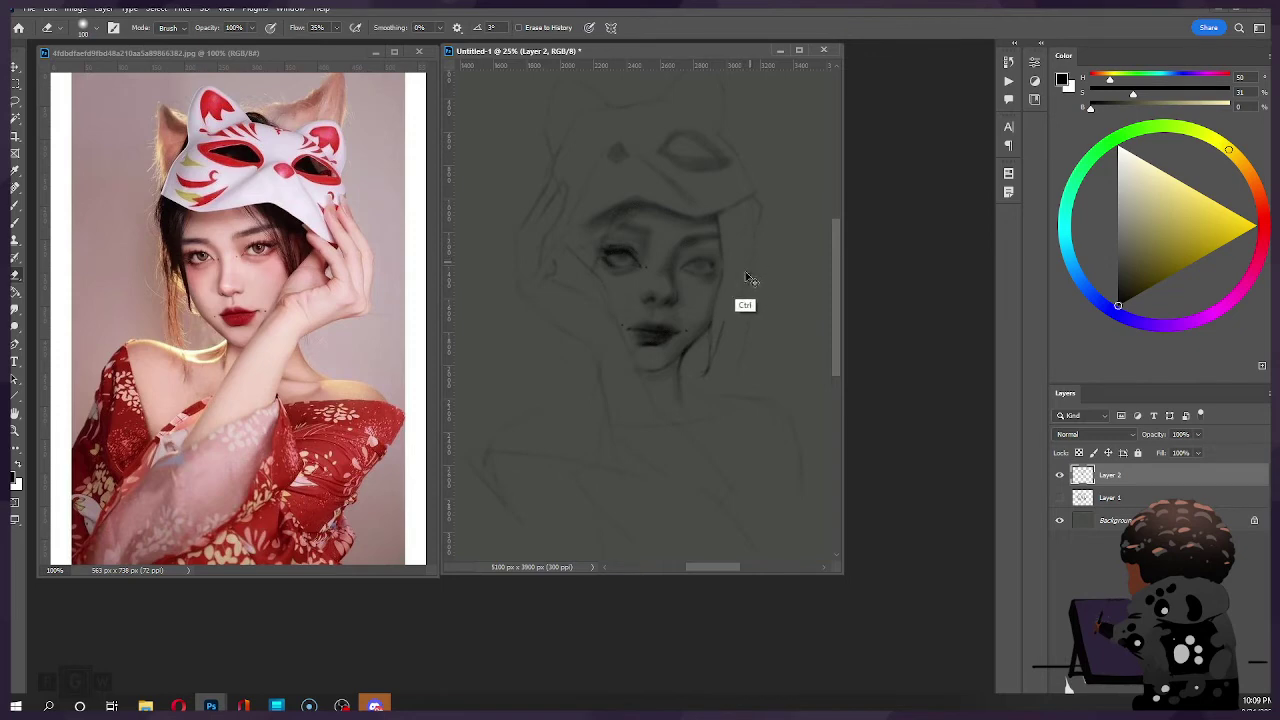
key("[")
key("[")
key("b")
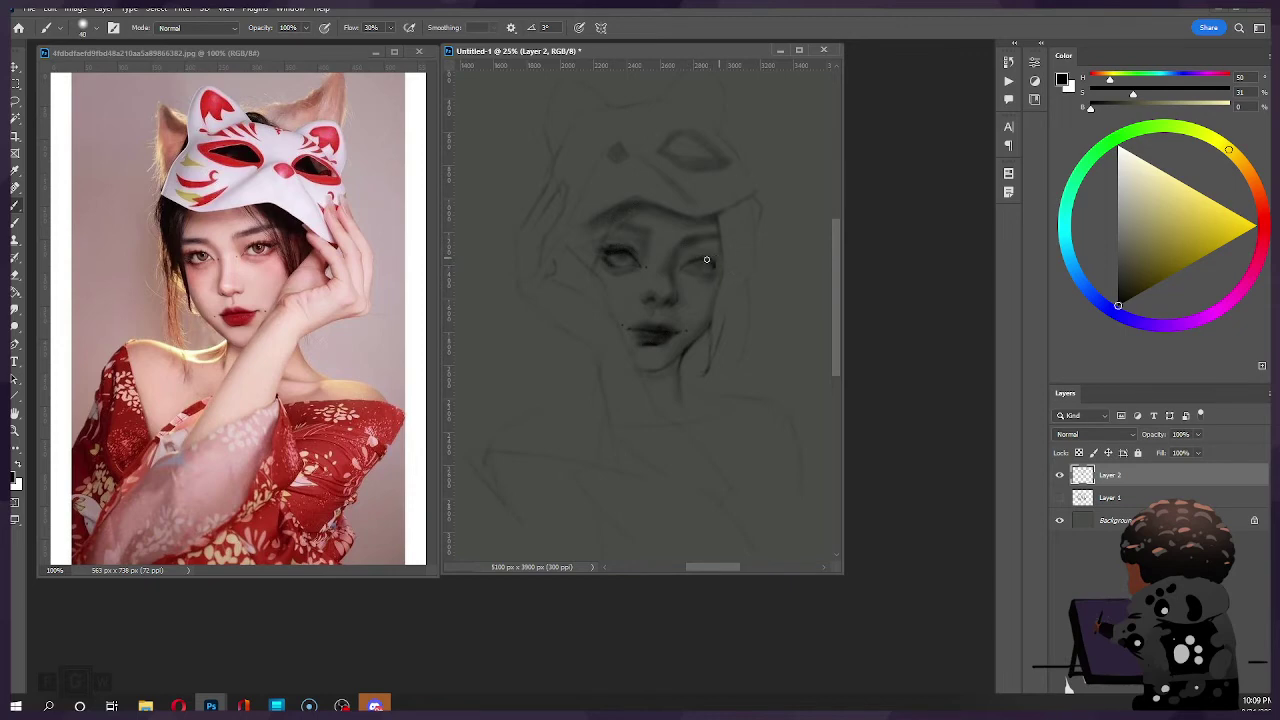
Step: Darken the upper lash line and iris of the eye farthest from the hand with varied brush sizes
key("]")
key("ctrl+z")
key("]")
left_click_drag(699, 260, 720, 259)
left_click_drag(701, 261, 718, 266)
key("bracketright")
key("bracketright")
key("bracketright")
key("bracketleft")
key("bracketleft")
key("bracketleft")
Step: Shade the iris, lower lid and inner corner of the same eye, and lighten its outer corner with the eraser
left_click_drag(701, 264, 700, 269)
key("bracketleft")
key("bracketright")
key("bracketleft")
left_click(677, 270)
key("bracketleft")
key("bracketright")
key("bracketright")
key("ctrl")
key("e")
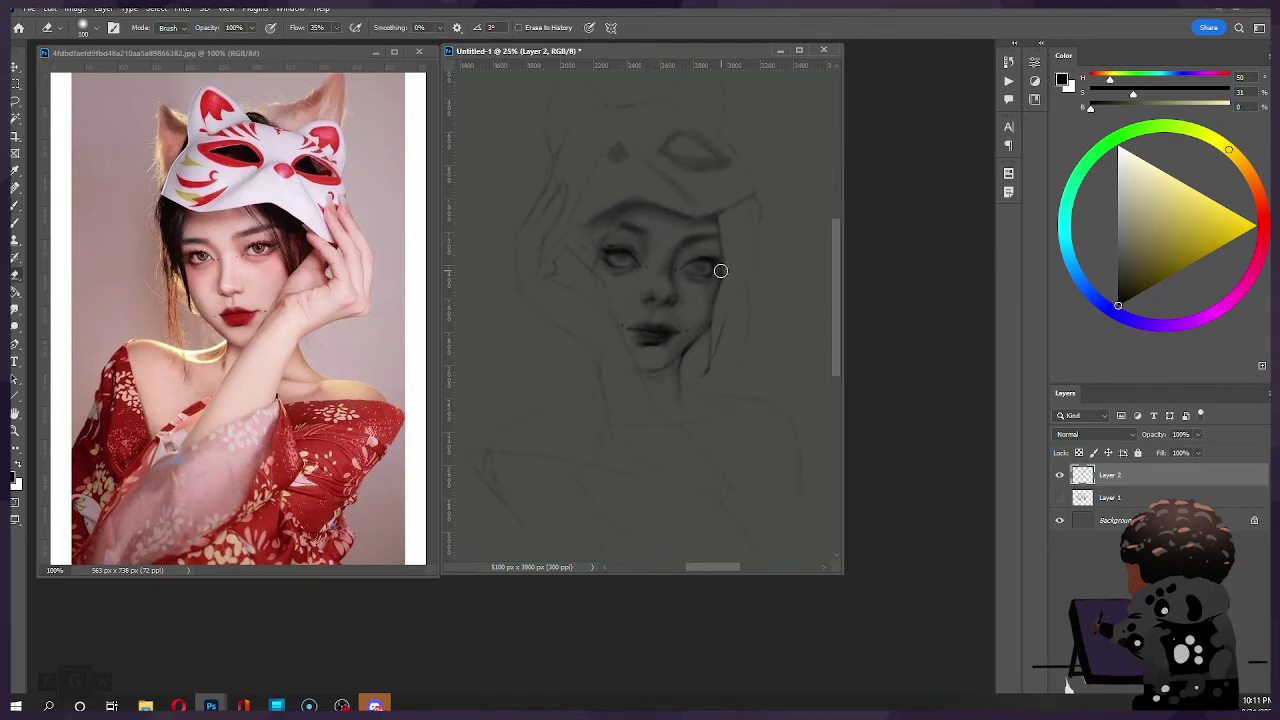
key("b")
key("bracketleft")
key("bracketleft")
key("bracketleft")
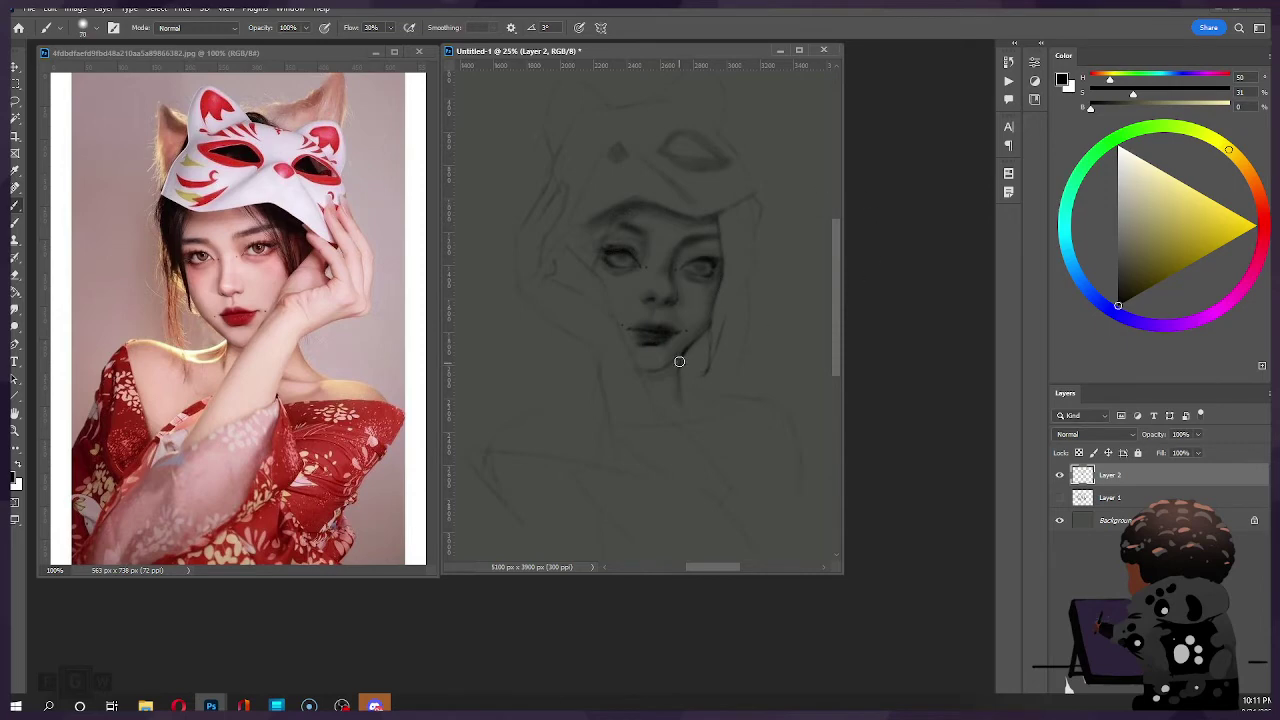
Step: Shade the shadow beneath the jaw and down the neck with a larger brush, undoing the first stroke
key("bracketright")
key("bracketright")
key("bracketleft")
key("bracketleft")
key("bracketright")
key("bracketright")
key("bracketright")
left_click_drag(680, 357, 672, 367)
key("ctrl+z")
key("bracketright")
key("bracketright")
mouse_move(677, 355)
left_mouse_down()
mouse_move(679, 393)
mouse_move(683, 349)
mouse_move(676, 378)
left_mouse_up()
Step: Define the jaw edge and the neck shadow beneath it with a smaller brush, cleaning the edges with the eraser
key("[")
key("[")
key("[")
key("[")
key("[")
key("[")
key("[")
key("e")
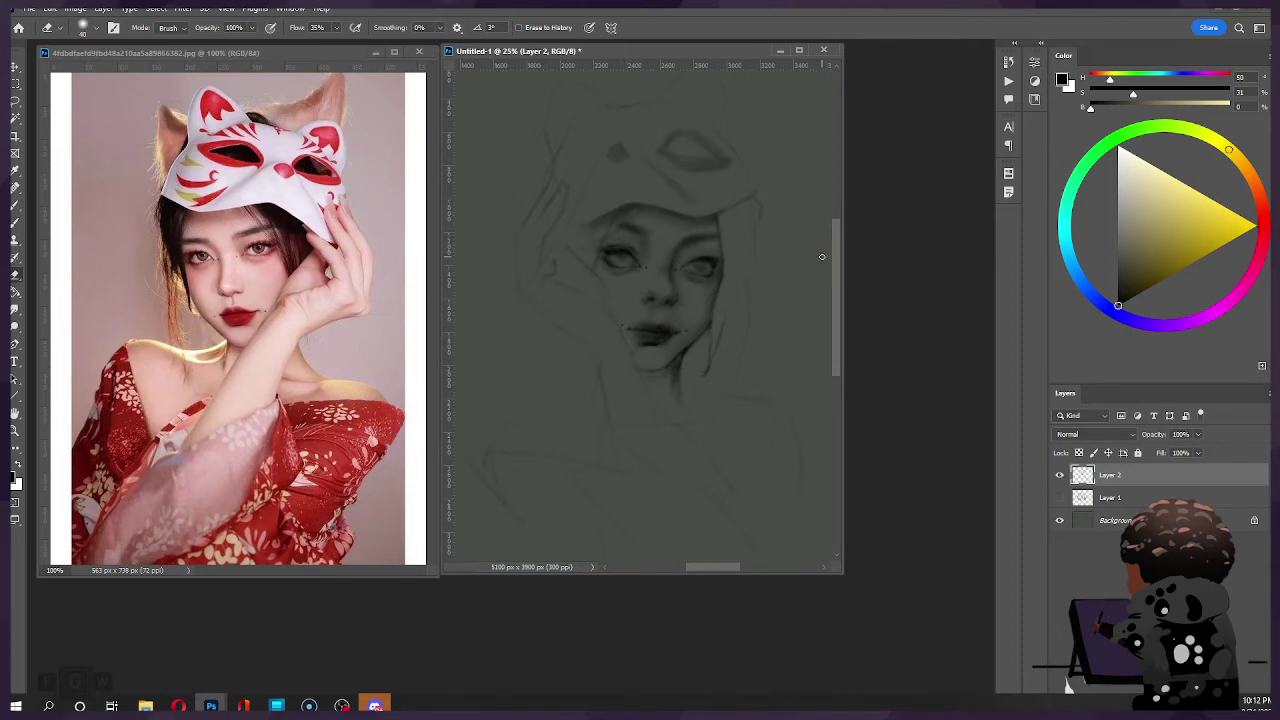
Step: Draw a crisp dark line along the mask's lower edge above the forehead and trim it with the eraser
key("b")
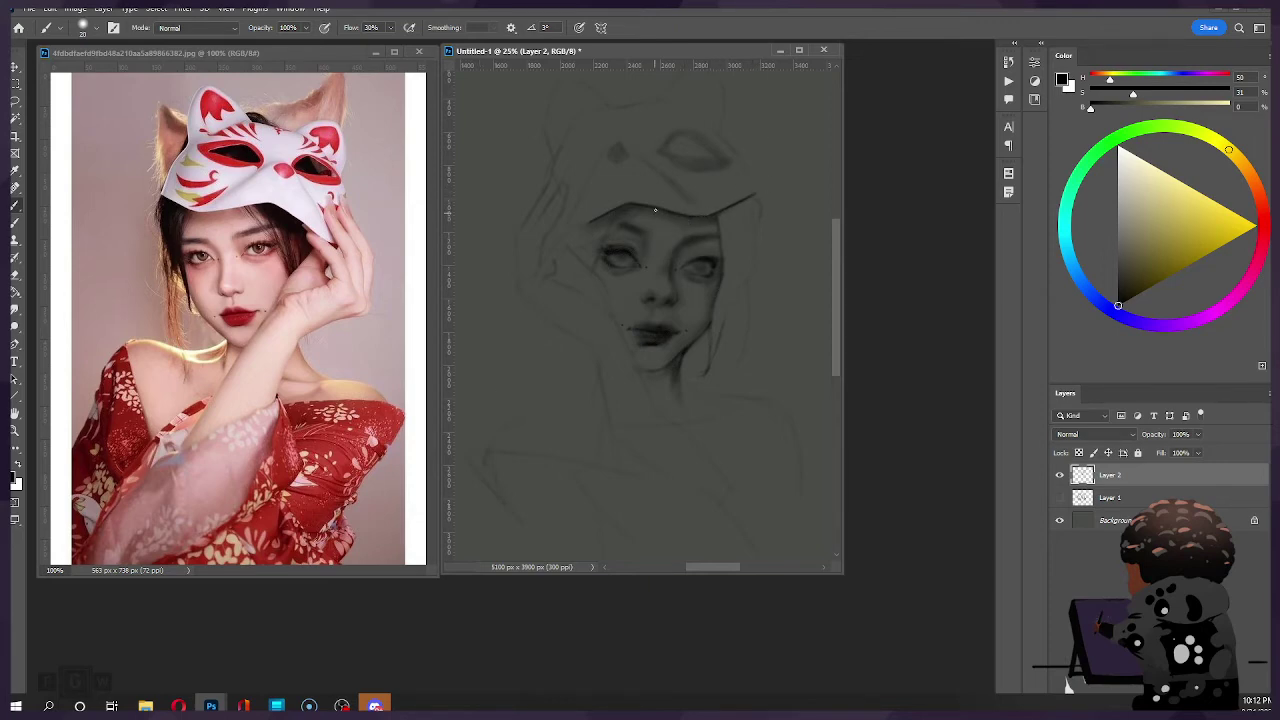
key("e")
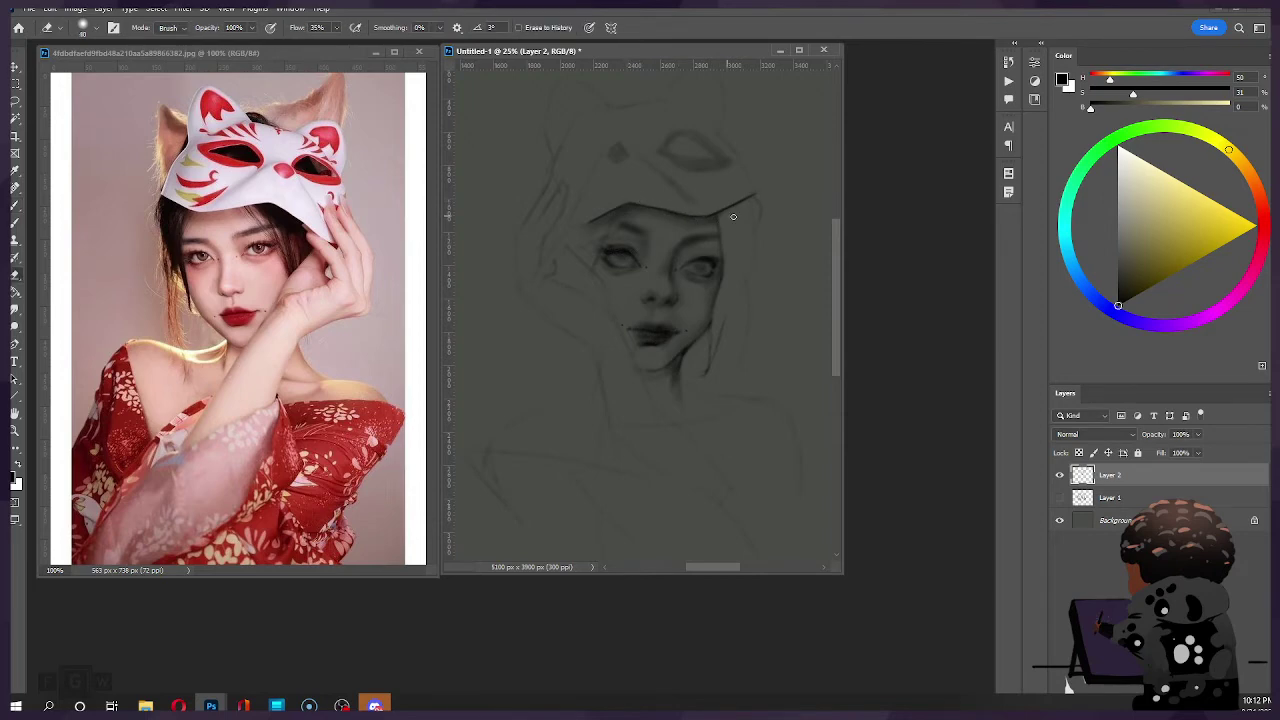
key("b")
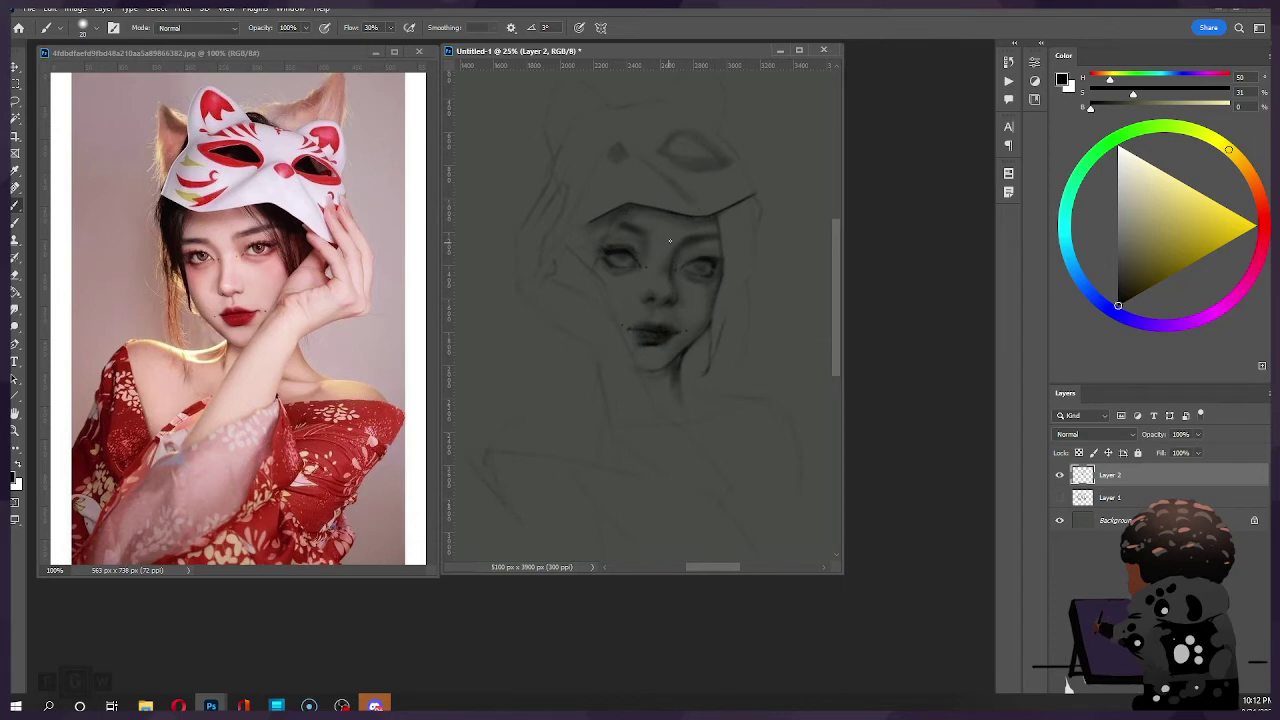
Step: Shade the dark hair beneath the mask at the temple nearest the hand with a large soft brush
key("bracketright")
key("bracketright")
key("bracketright")
key("bracketright")
key("bracketright")
key("bracketright")
key("bracketright")
key("bracketright")
mouse_move(606, 222)
left_mouse_down()
mouse_move(604, 241)
mouse_move(597, 223)
mouse_move(580, 234)
mouse_move(605, 262)
left_mouse_up()
key("[")
key("[")
key("[")
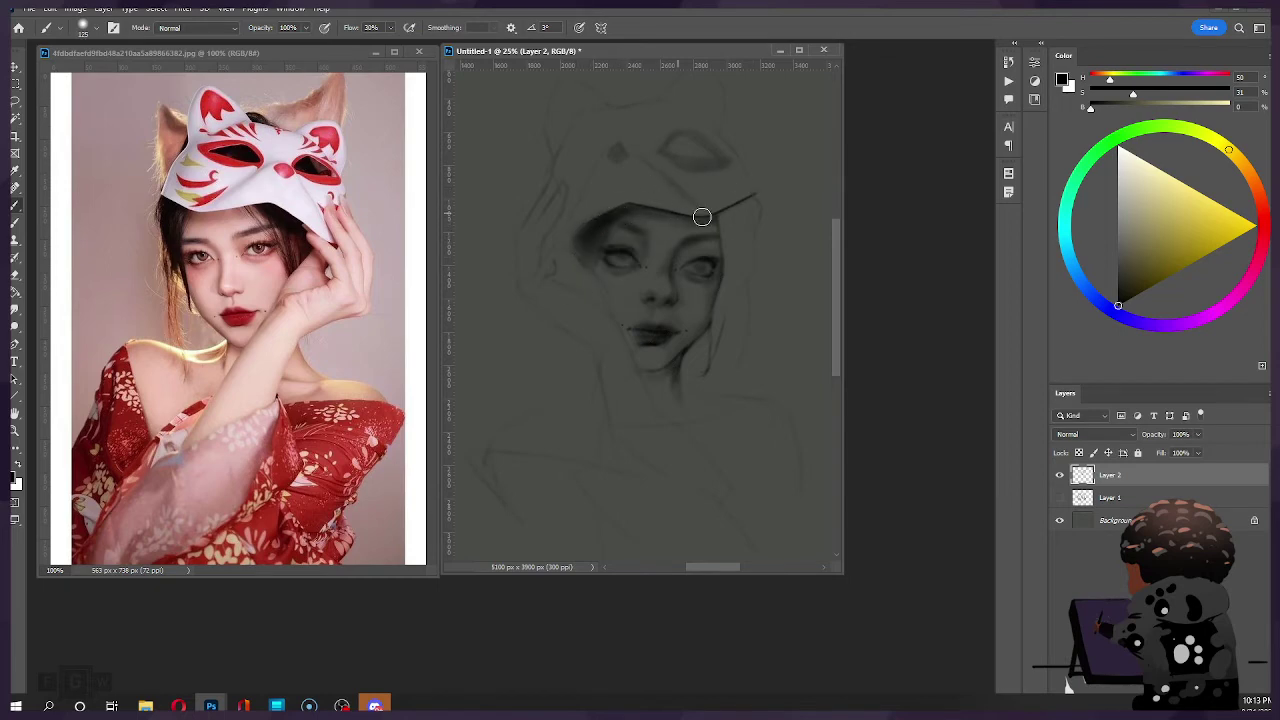
Step: Add hair strands over the brow nearest the hand and deepen the surrounding hair, flipping the canvas to check it
key("]")
key("]")
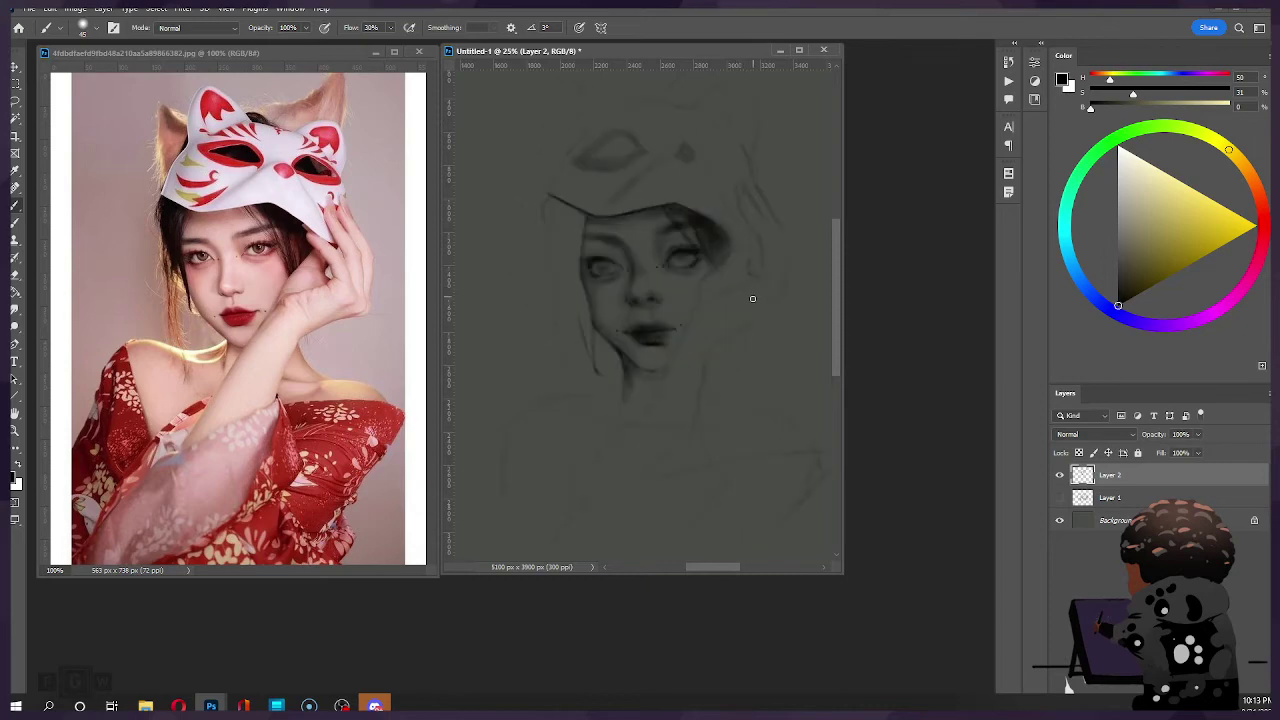
key("ctrl+shift+h")
key("bracketright")
key("bracketright")
key("bracketright")
key("bracketright")
key("bracketright")
key("bracketright")
key("bracketright")
key("bracketright")
key("ctrl+shift+h")
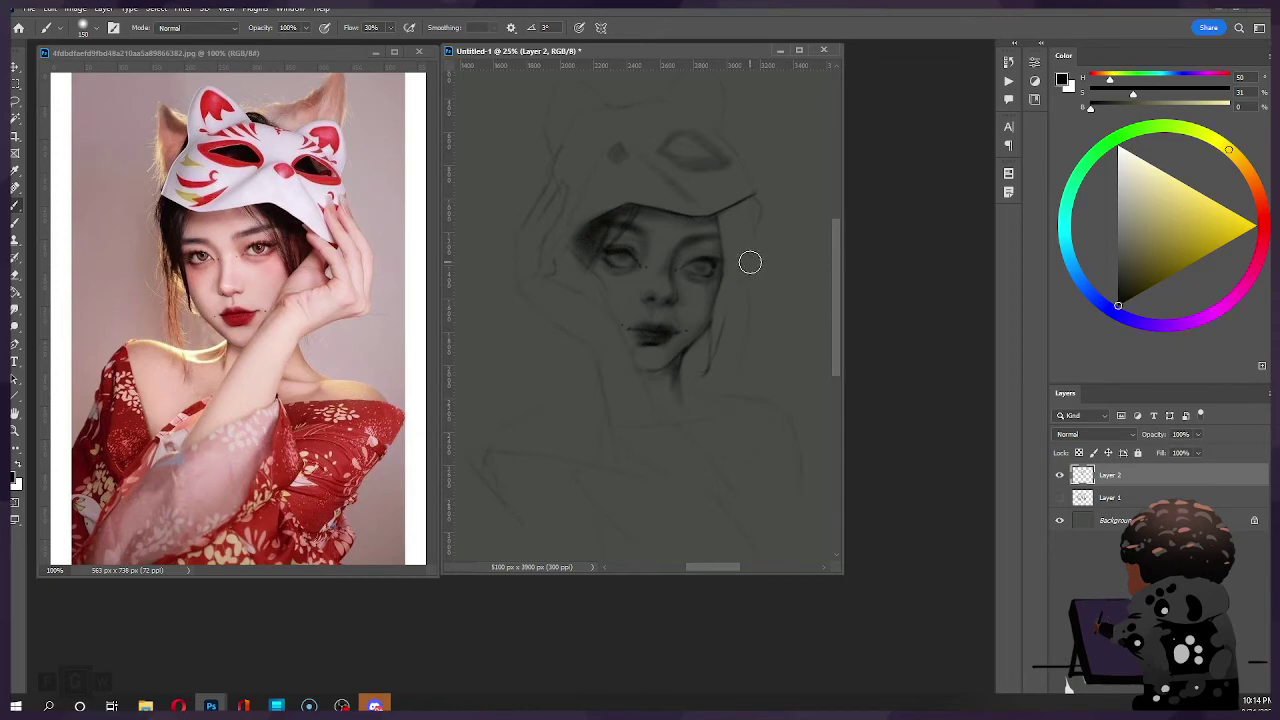
Step: Flip the canvas and subtly reshape the sketch around the eyes in Liquify with a size 378 brush
key("ctrl+shift+h")
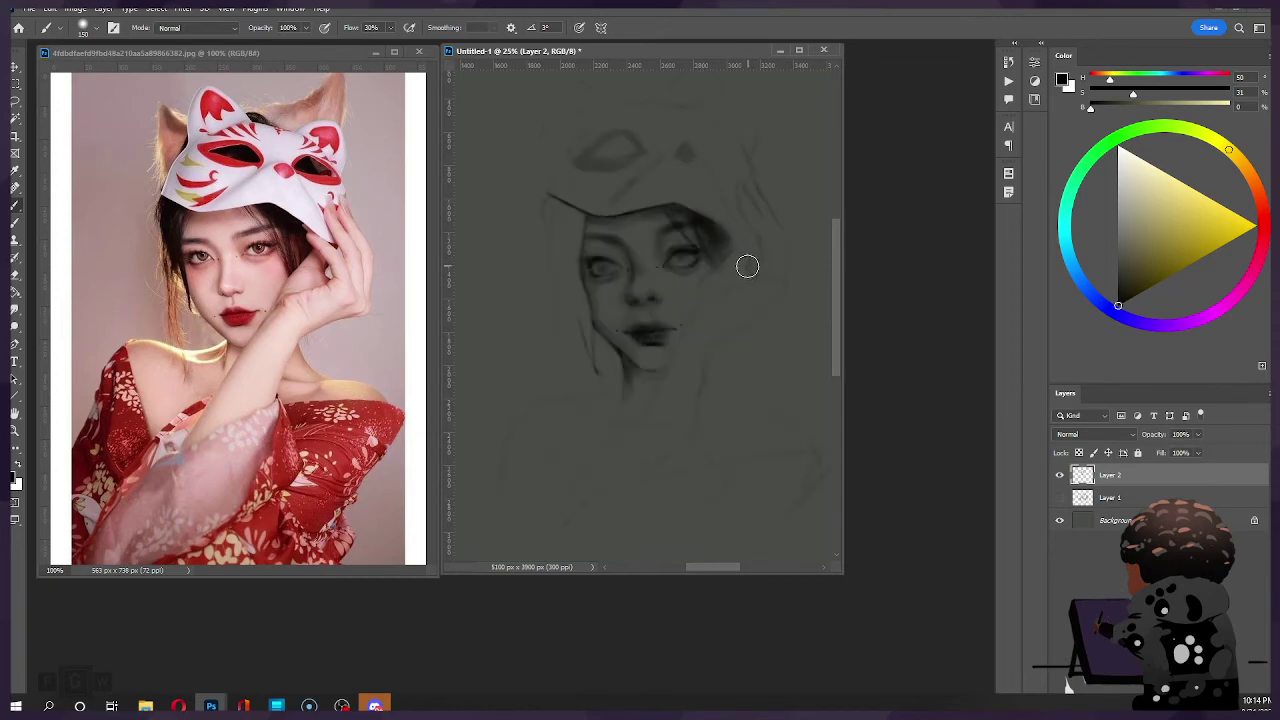
left_click(183, 9)
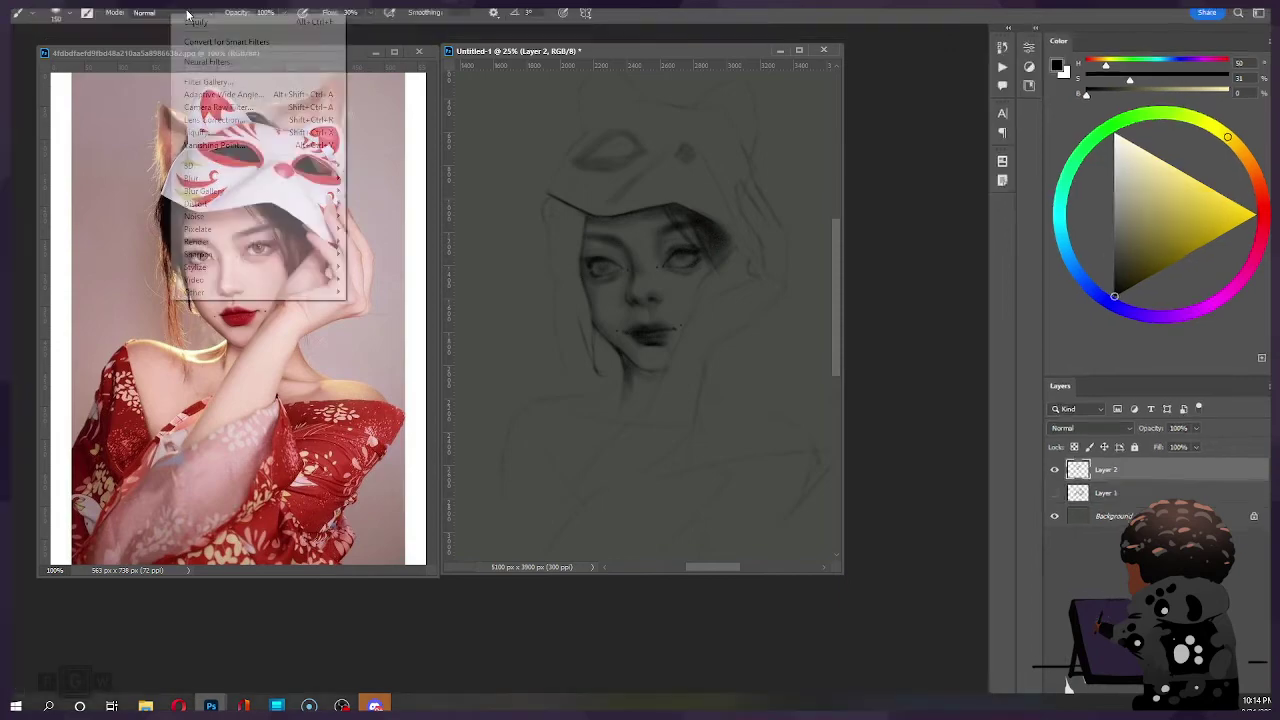
left_click(215, 132)
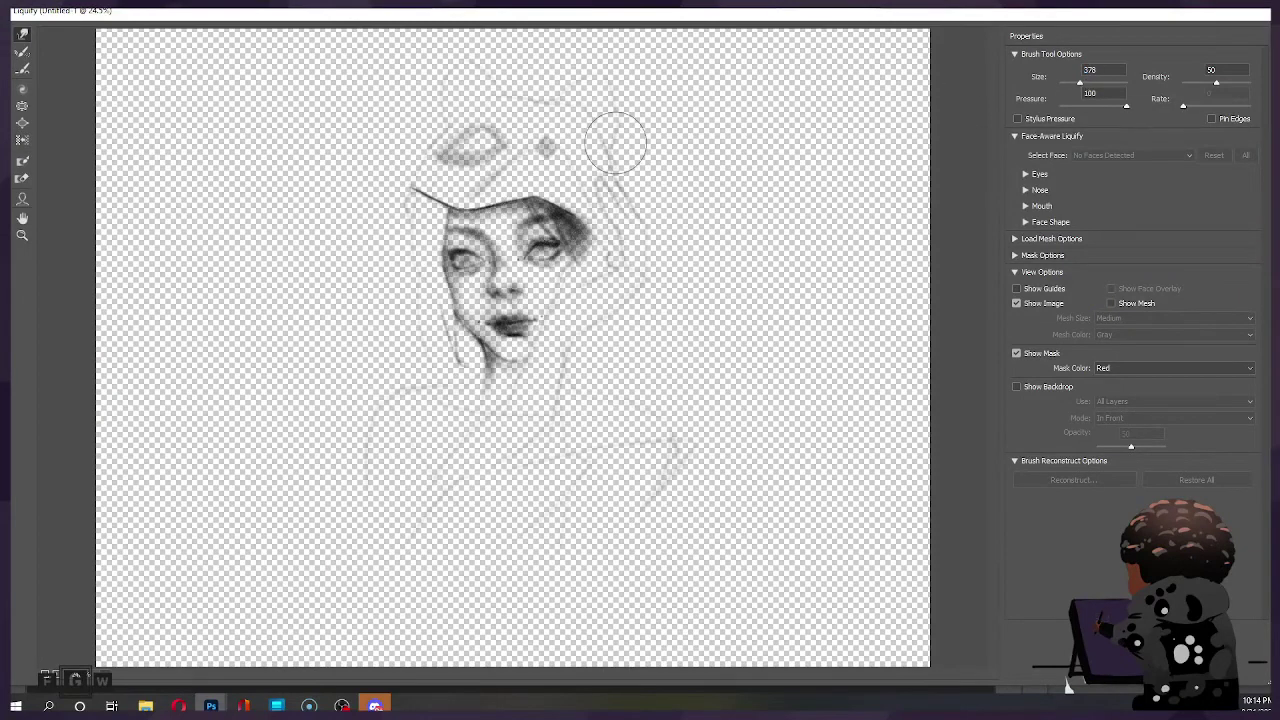
mouse_move(467, 263)
left_mouse_down()
mouse_move(540, 258)
mouse_move(520, 270)
mouse_move(460, 272)
mouse_move(555, 250)
mouse_move(543, 250)
left_mouse_up()
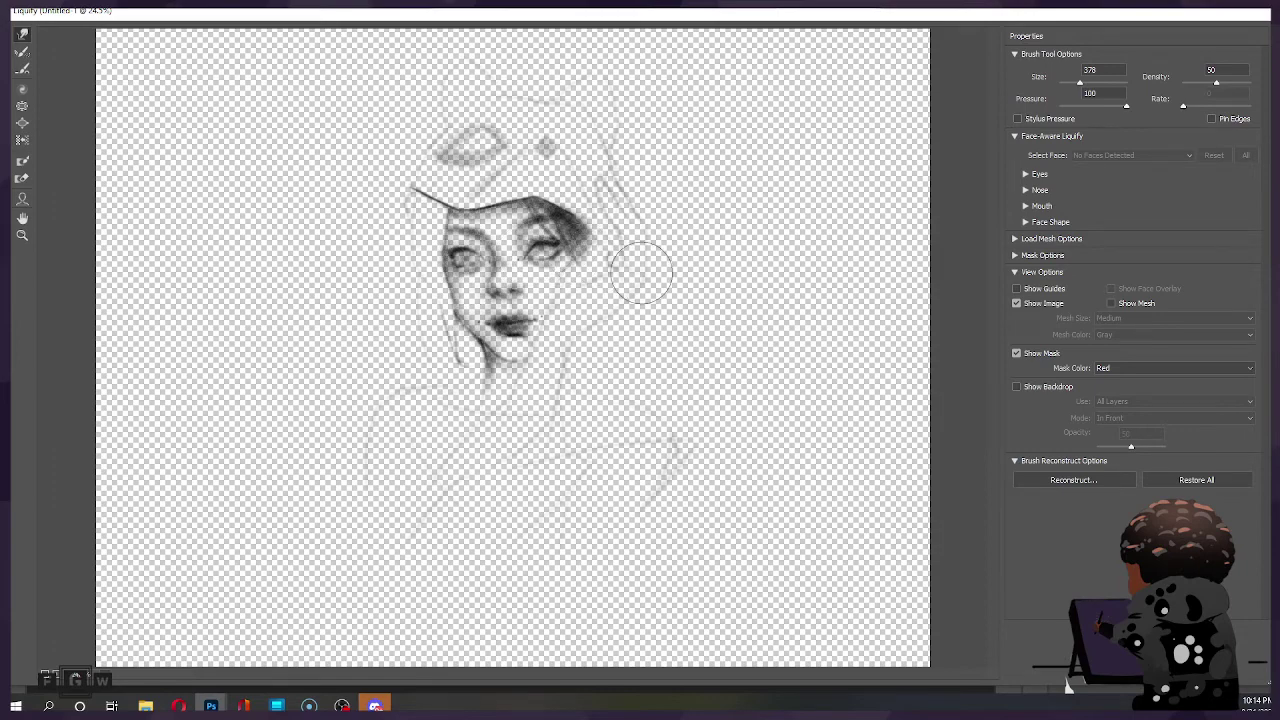
key("Return")
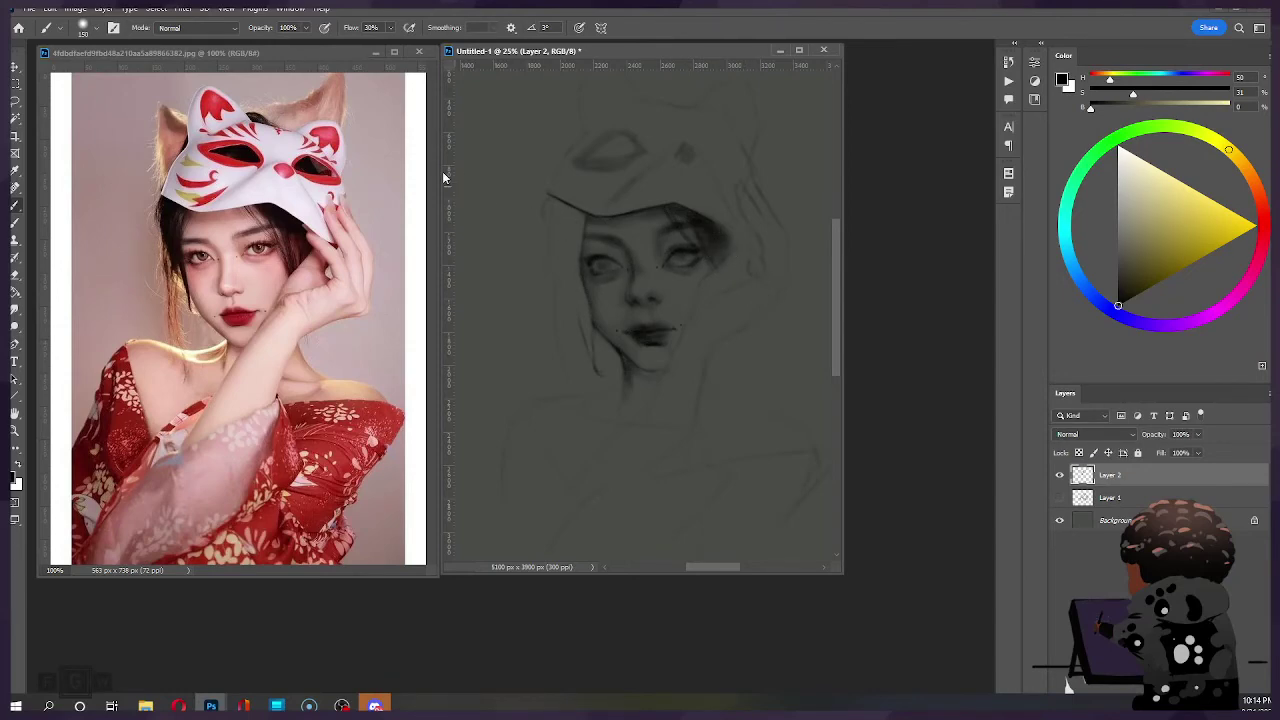
Step: Try nudging the eye nearest the hand in Liquify with a smaller brush, and undo the push
left_click(185, 12)
left_click(201, 322)
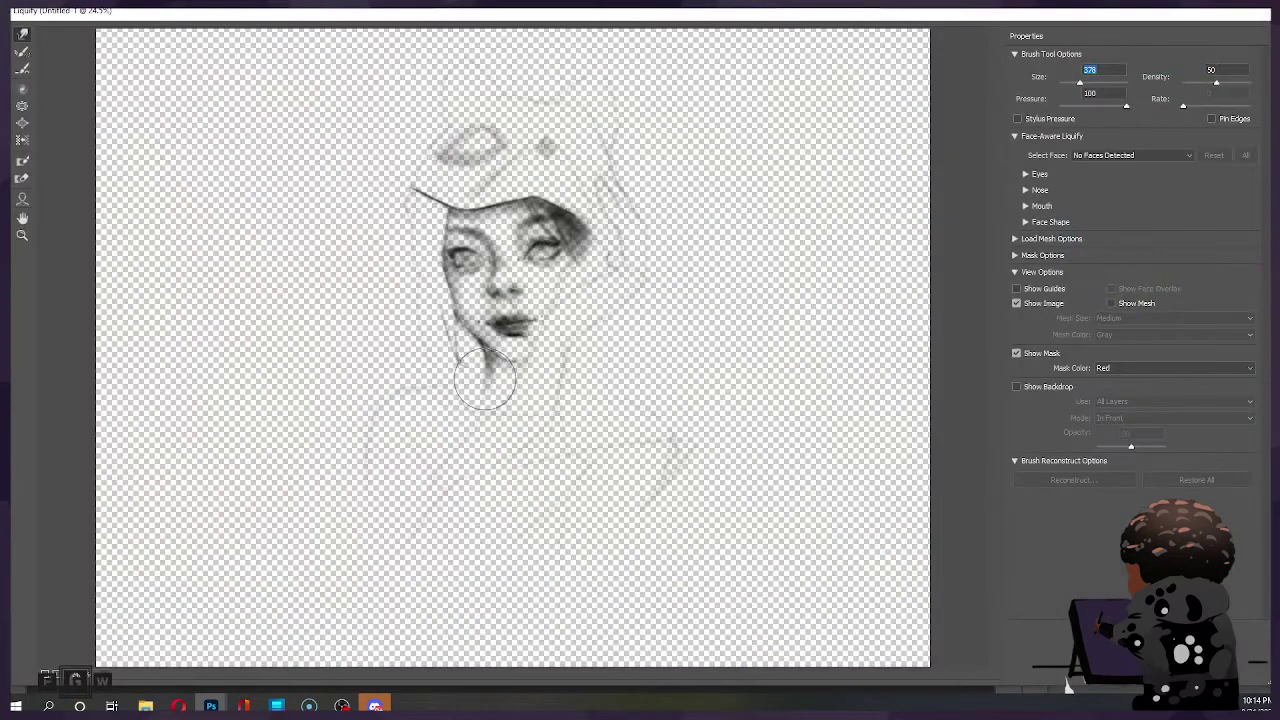
left_click_drag(1079, 85, 1075, 85)
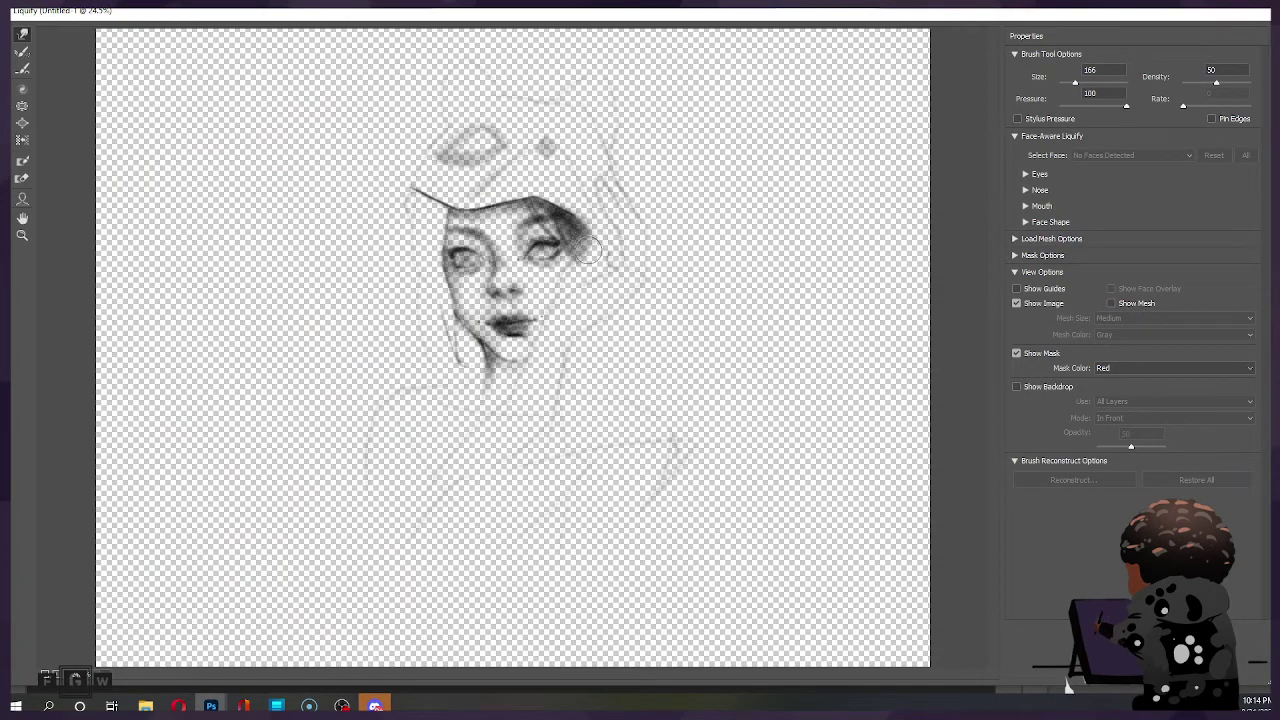
left_click_drag(550, 257, 545, 255)
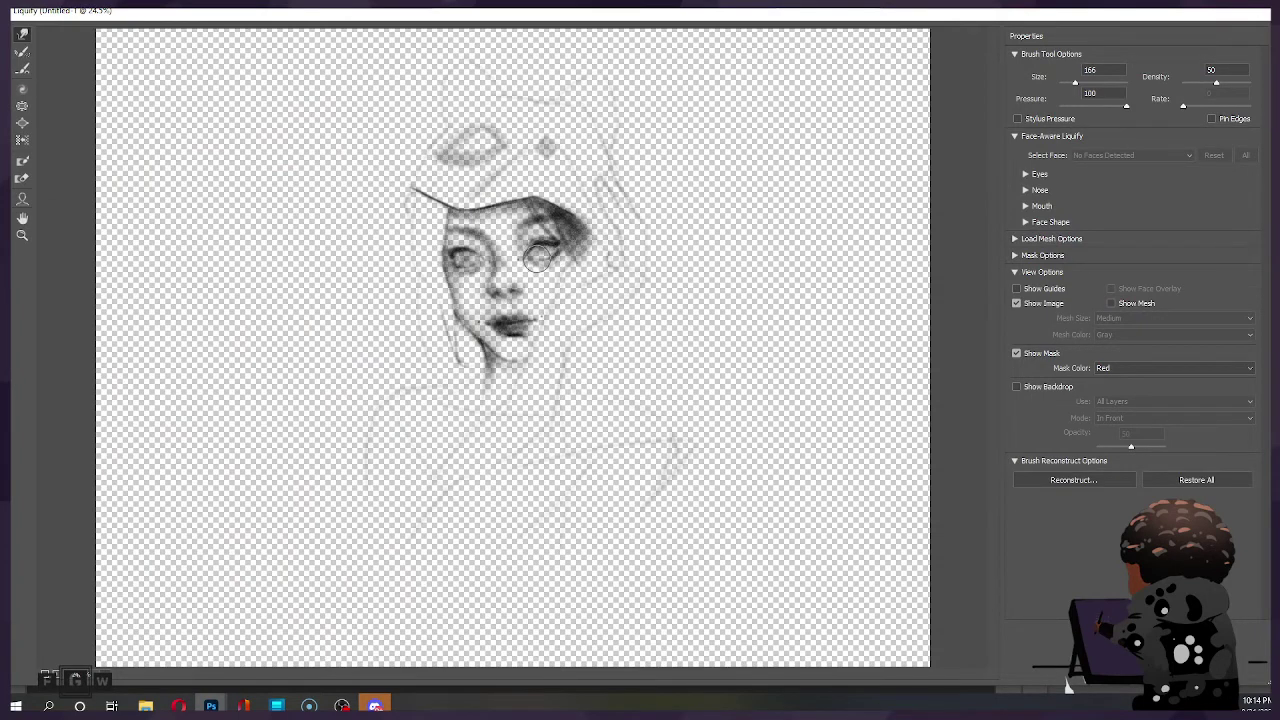
key("ctrl+z")
key("Return")
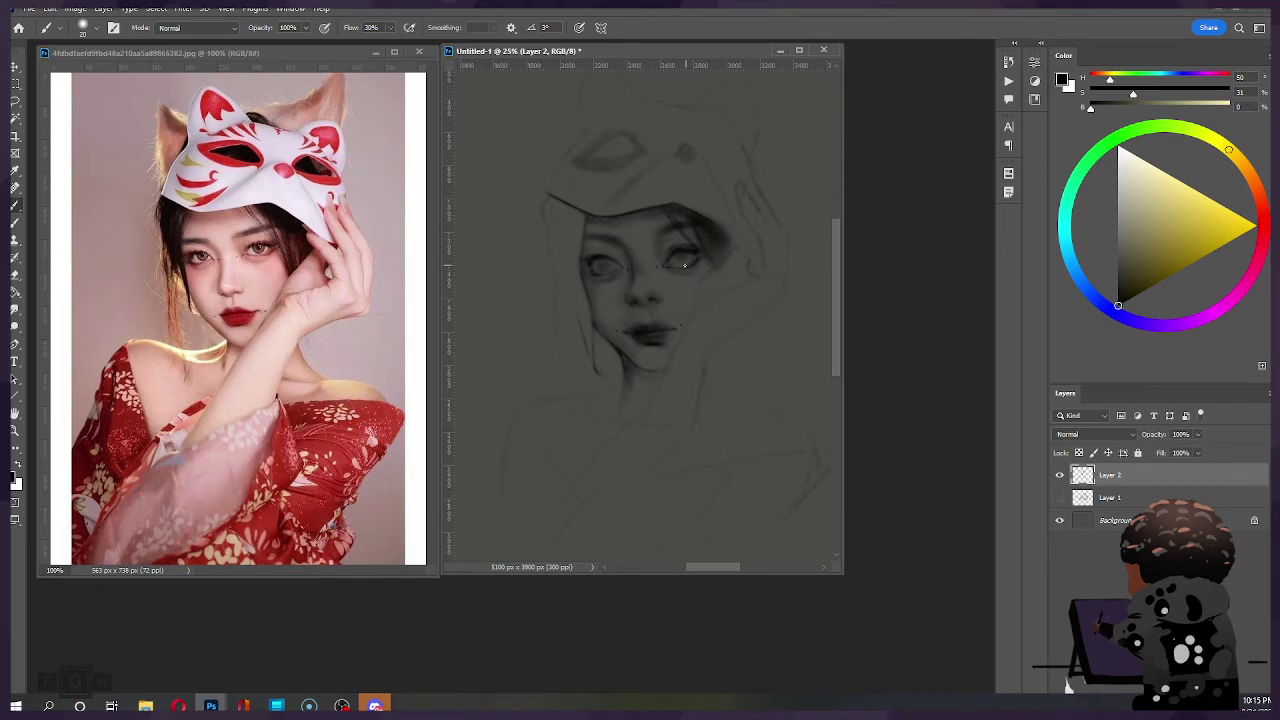
Step: Darken the pupils, irises and lash lines of both eyes with a small brush, lightening small areas with the eraser
key("bracketleft")
key("bracketleft")
key("bracketright")
key("ctrl")
key("e")
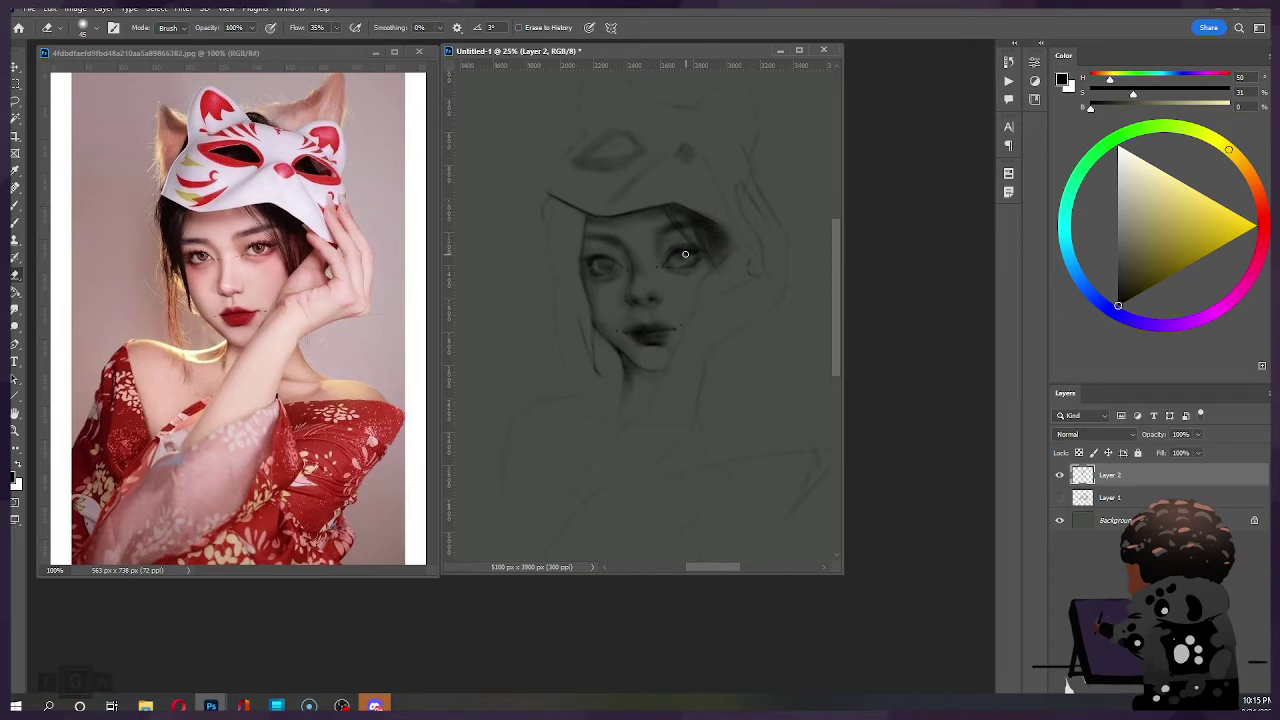
key("b")
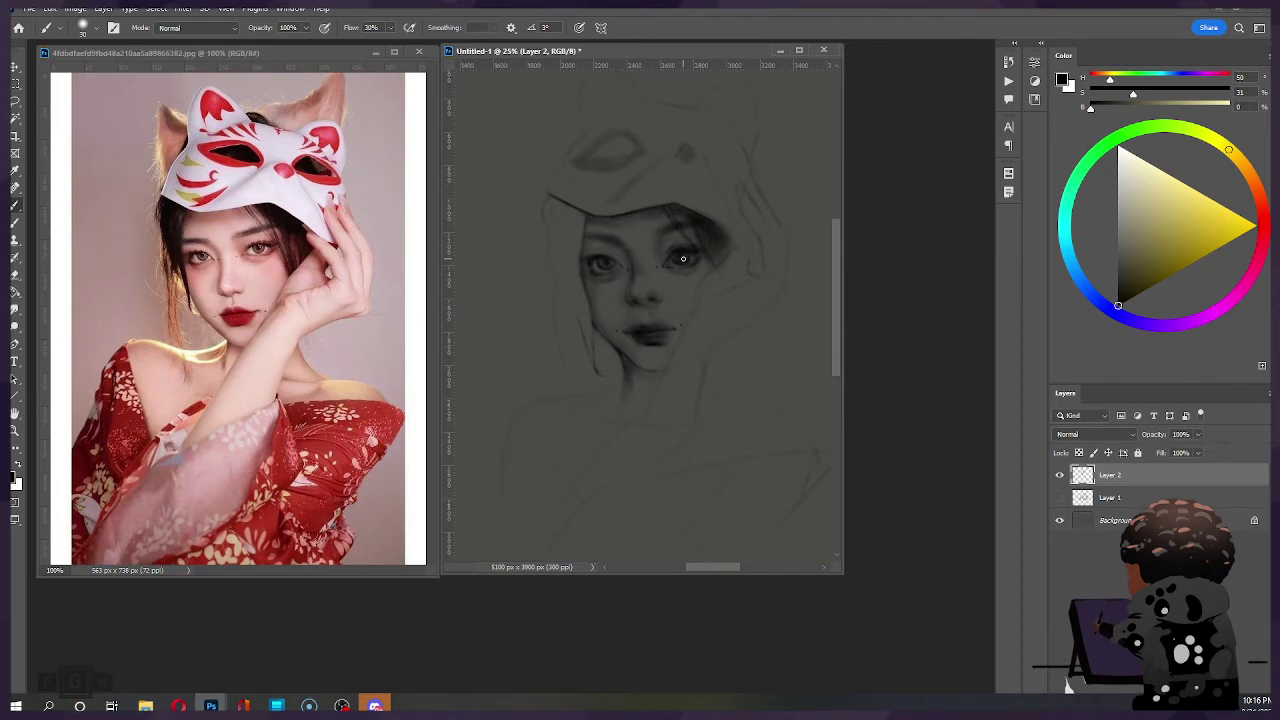
key("e")
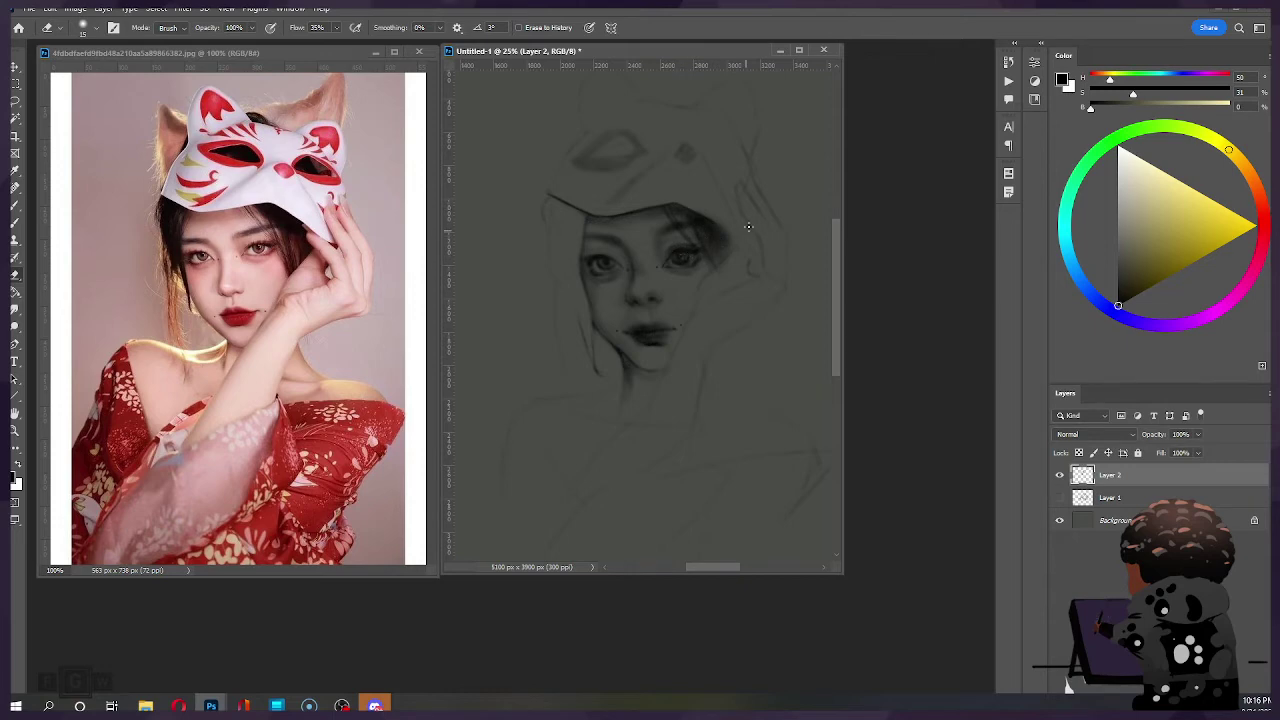
Step: Undo the last eraser stroke, flip the canvas, and refine the lashes and iris of the eye farthest from the hand
key("ctrl+z")
key("bracketright")
key("h")
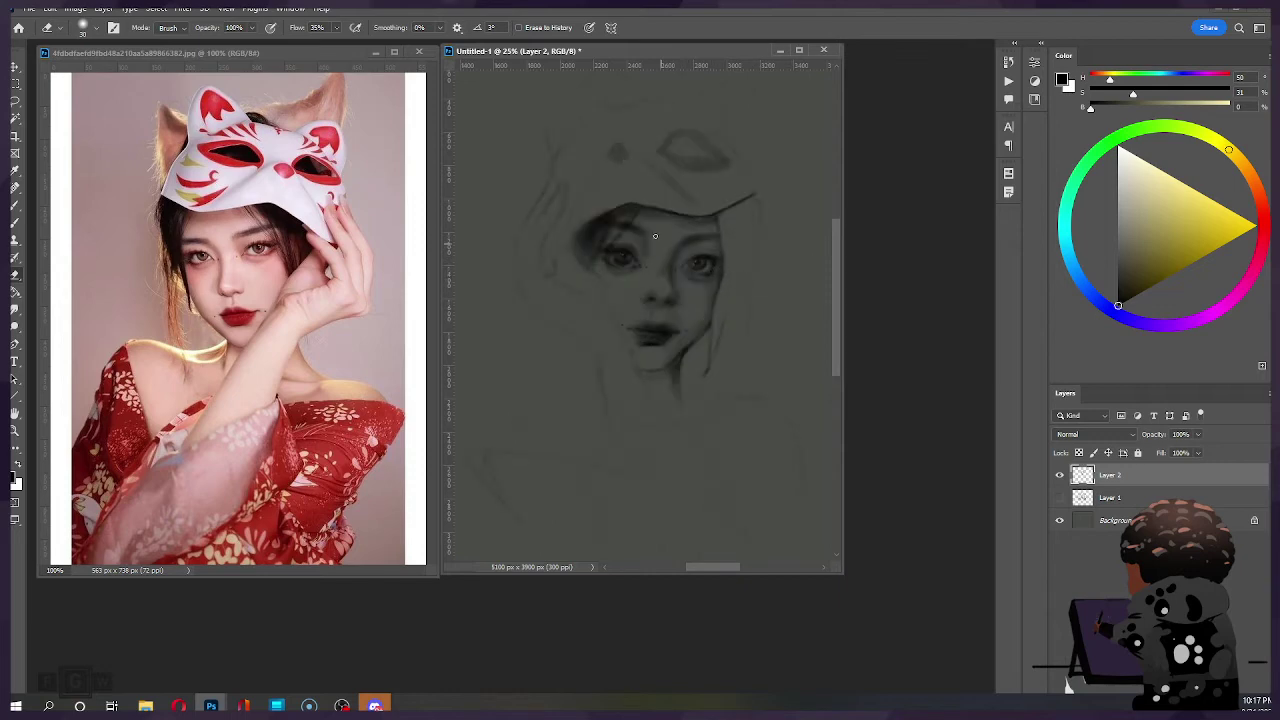
key("b")
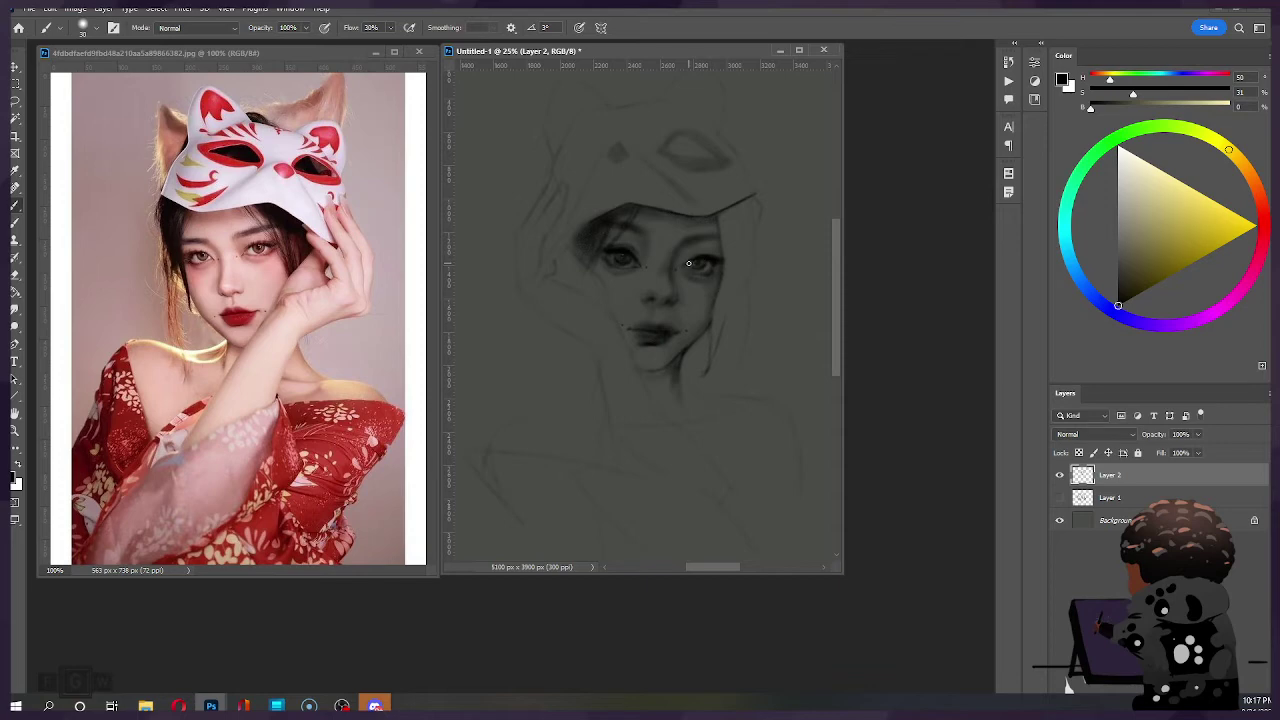
key("e")
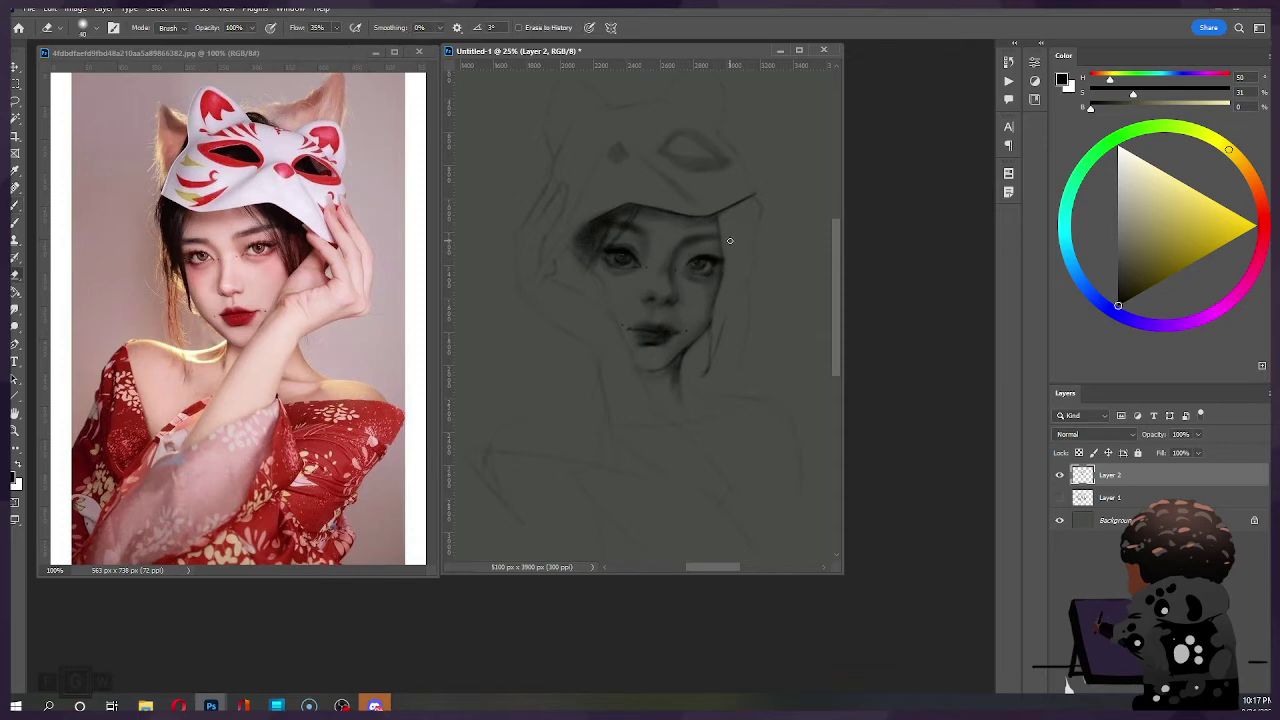
key("b")
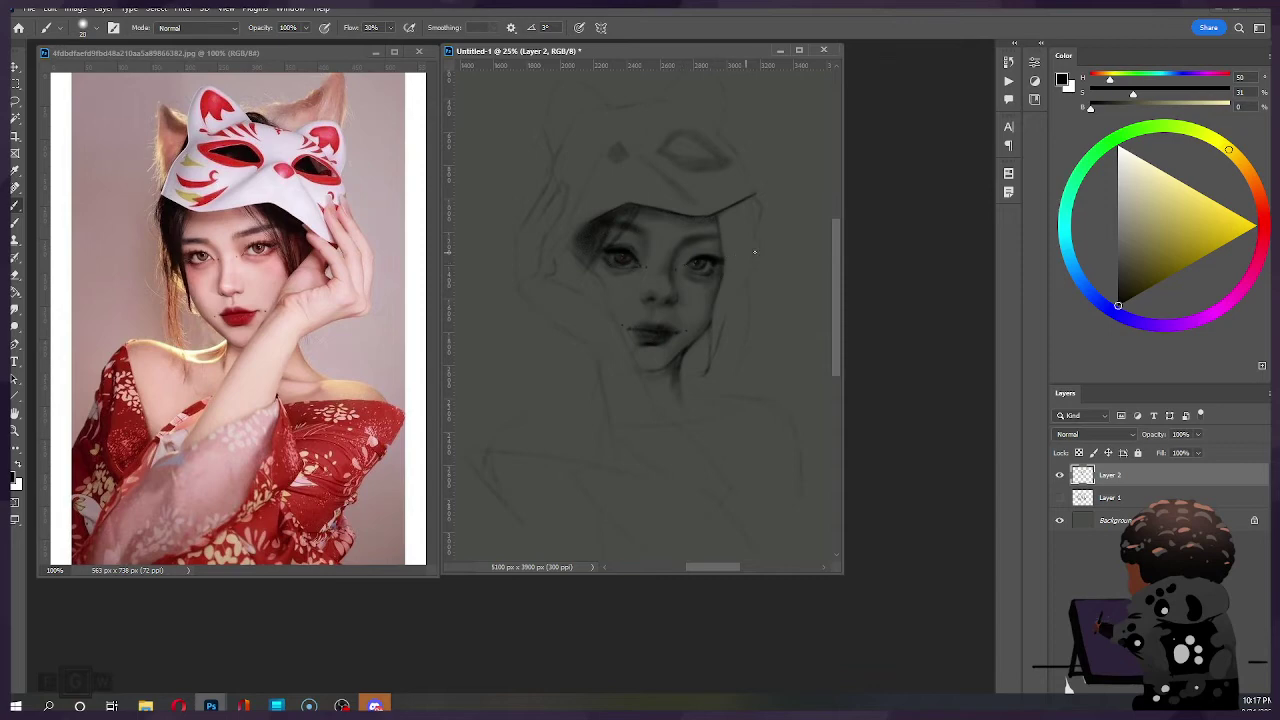
Step: Try loose strokes outside the head and mask on the side away from the hand, and undo them
key("ctrl")
key("bracketright")
key("bracketright")
key("bracketright")
key("bracketleft")
key("bracketleft")
key("bracketleft")
key("bracketleft")
key("bracketleft")
mouse_move(786, 206)
left_mouse_down()
mouse_move(789, 190)
mouse_move(775, 296)
left_mouse_up()
key("ctrl+z")
key("ctrl+z")
mouse_move(787, 112)
left_mouse_down()
mouse_move(810, 178)
mouse_move(793, 238)
left_mouse_up()
key("ctrl+z")
left_click_drag(813, 131, 803, 306)
mouse_move(755, 133)
left_mouse_down()
mouse_move(788, 200)
mouse_move(802, 140)
left_mouse_up()
key("ctrl+z")
key("ctrl+z")
left_click_drag(727, 167, 698, 156)
Step: Shade the hair beneath the mask's corner on the side away from the hand with a large soft brush
key("bracketright")
key("bracketright")
key("bracketright")
key("bracketright")
key("bracketleft")
key("bracketleft")
key("bracketright")
key("bracketright")
key("bracketright")
key("bracketright")
key("bracketright")
mouse_move(723, 218)
left_mouse_down()
mouse_move(738, 304)
mouse_move(736, 223)
mouse_move(733, 238)
mouse_move(727, 212)
mouse_move(736, 245)
mouse_move(722, 213)
mouse_move(741, 304)
mouse_move(766, 214)
left_mouse_up()
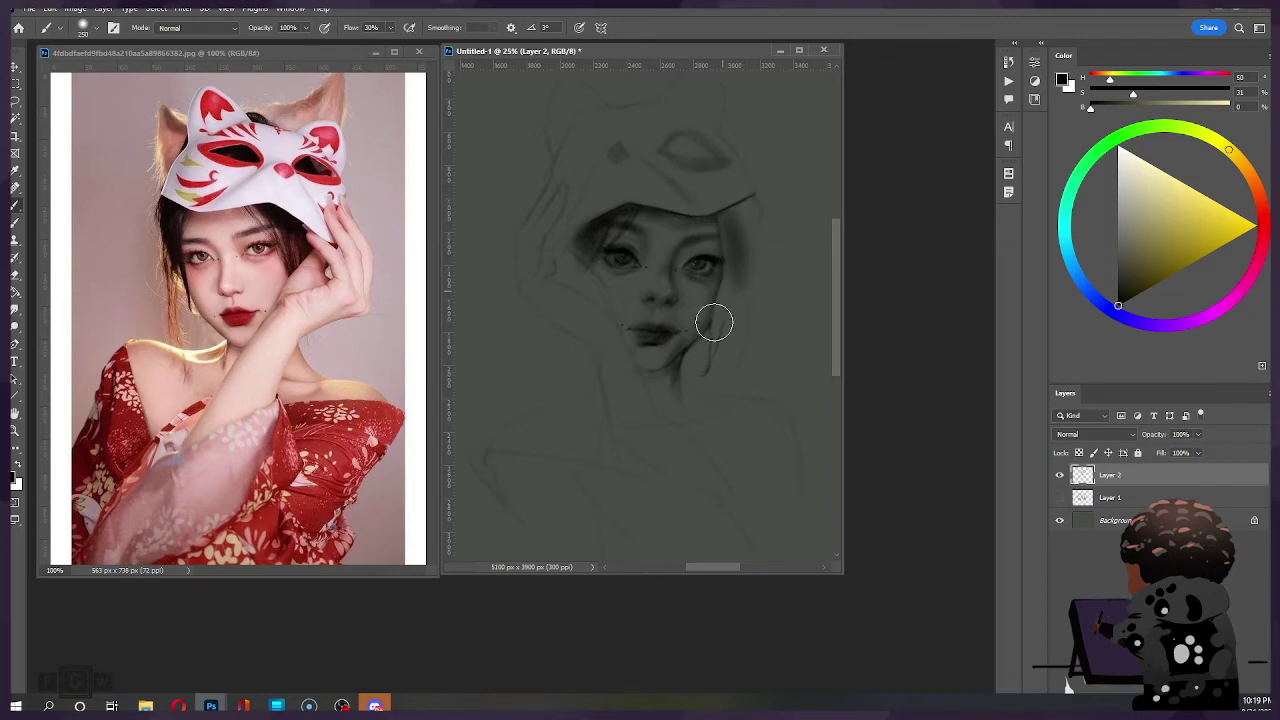
Step: Extend the soft hair shading down beside the cheek and build up its tone beneath the mask with larger brushes
key("bracketleft")
key("bracketleft")
key("bracketleft")
key("bracketleft")
key("bracketleft")
key("bracketleft")
key("bracketright")
key("bracketright")
key("bracketright")
key("bracketright")
left_click_drag(736, 292, 726, 346)
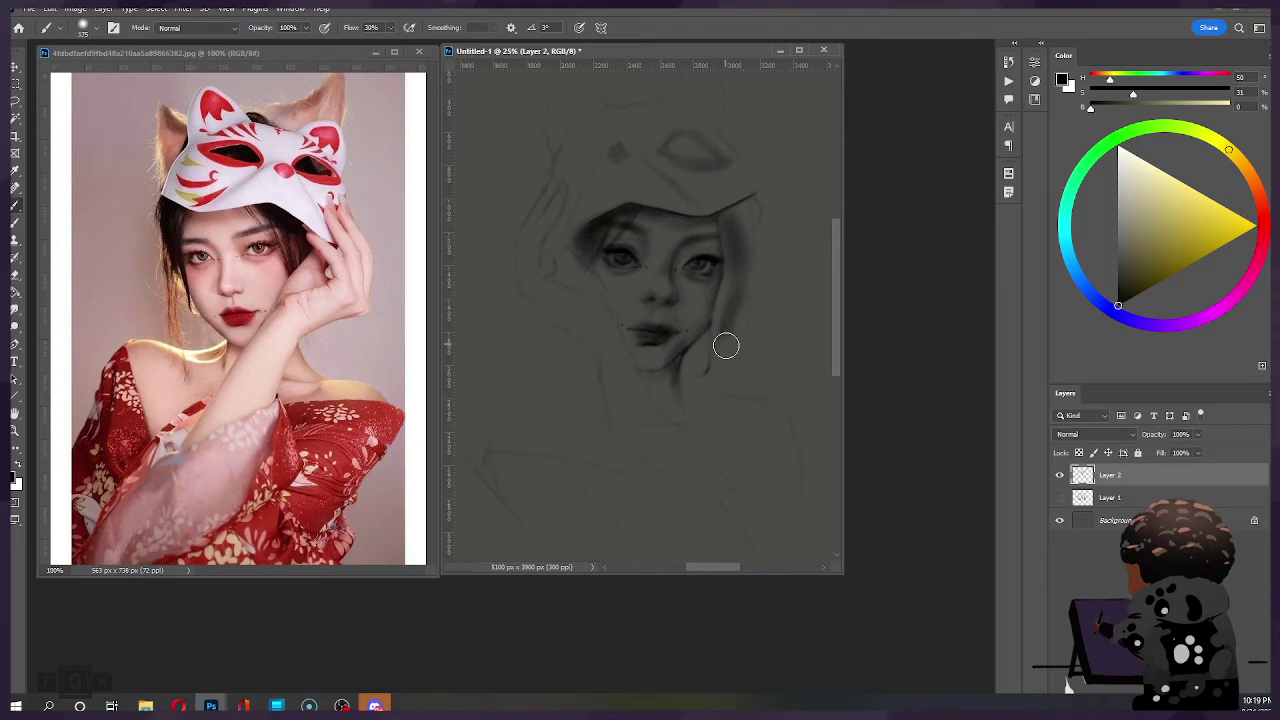
key("bracketright")
key("bracketright")
mouse_move(749, 205)
left_mouse_down()
mouse_move(723, 229)
mouse_move(752, 215)
mouse_move(746, 245)
mouse_move(751, 207)
mouse_move(734, 284)
left_mouse_up()
Step: Darken the same hair below the mask's corner with a smaller brush and flip the canvas horizontally
key("bracketleft")
key("bracketleft")
key("bracketleft")
key("bracketleft")
key("bracketleft")
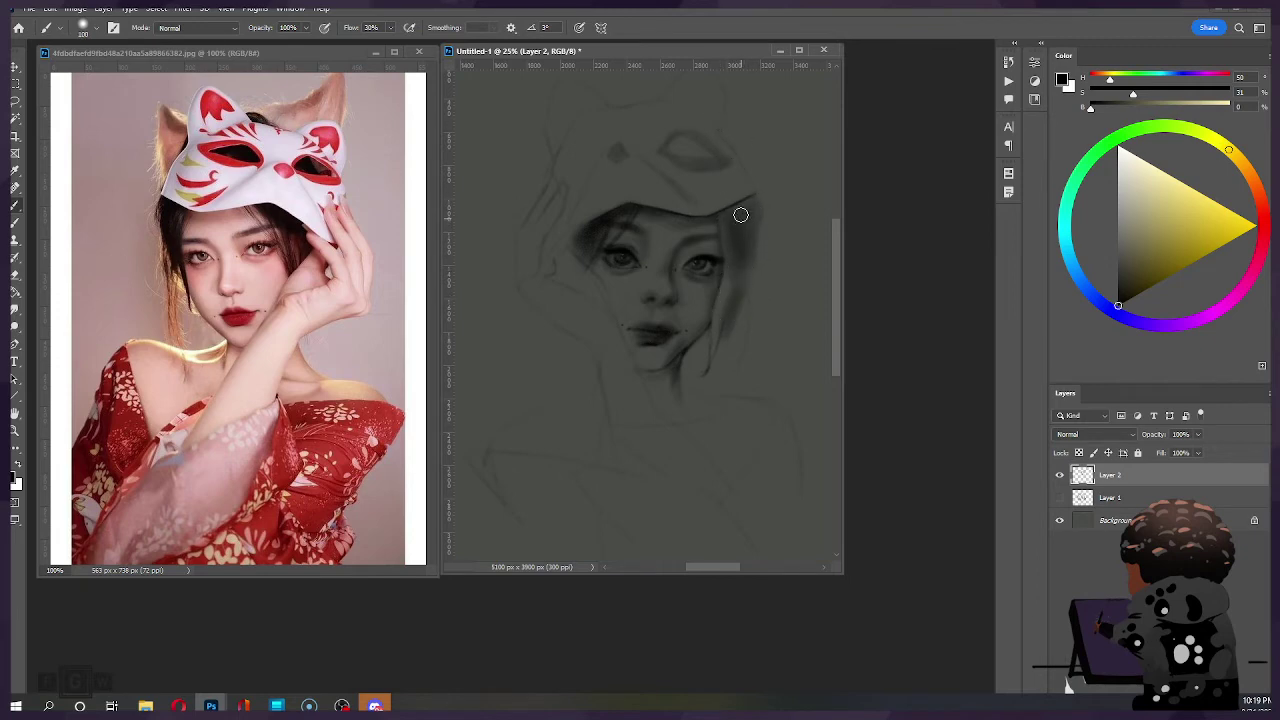
left_click_drag(740, 218, 746, 278)
key("bracketright")
key("bracketright")
key("ctrl+shift+h")
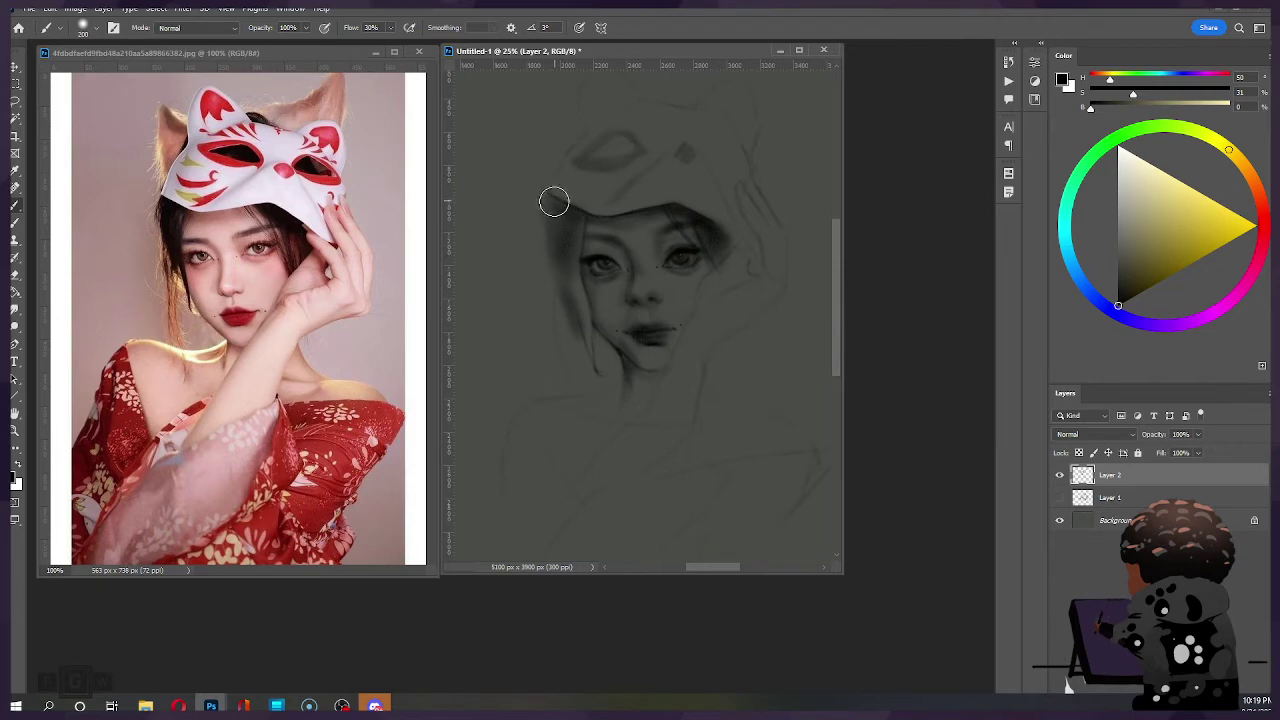
Step: Try darkening the outer hair edge below the mask's corner with progressively smaller brushes, undoing each stroke
left_click_drag(547, 212, 559, 257)
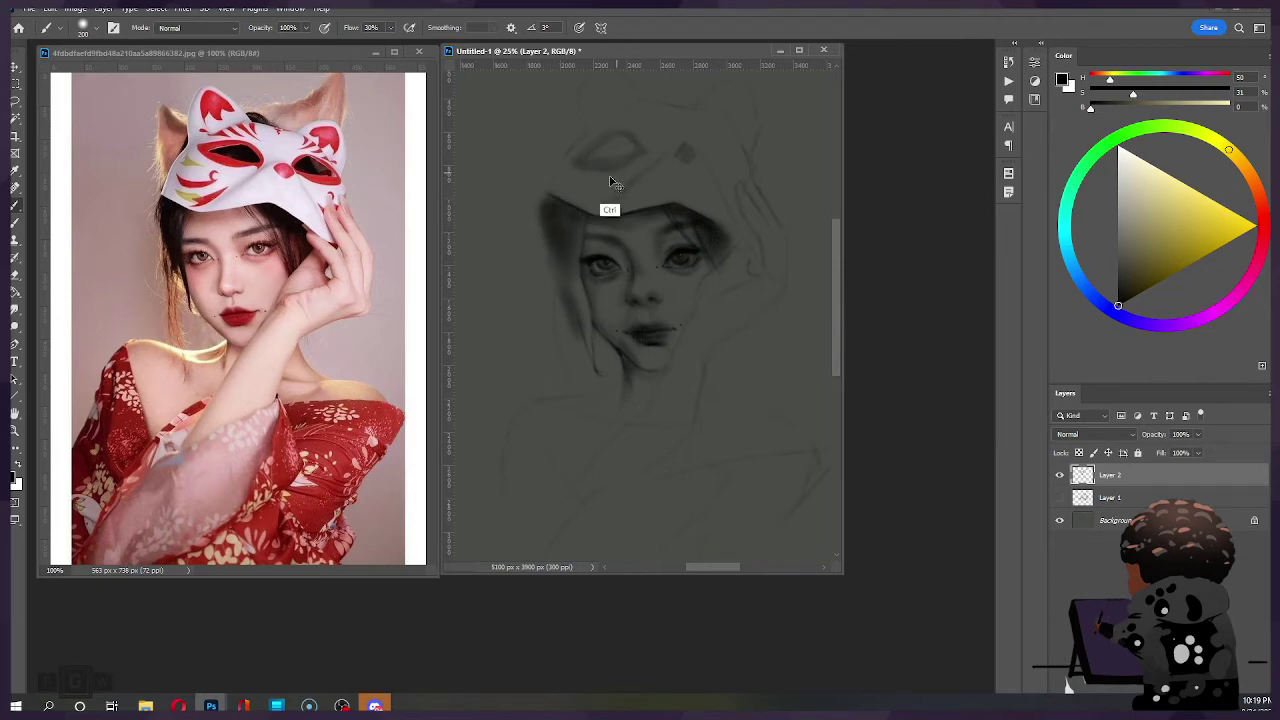
key("ctrl+z")
key("[")
key("[")
mouse_move(554, 200)
left_mouse_down()
mouse_move(550, 234)
mouse_move(612, 162)
mouse_move(553, 204)
mouse_move(553, 250)
left_mouse_up()
key("ctrl+z")
key("[")
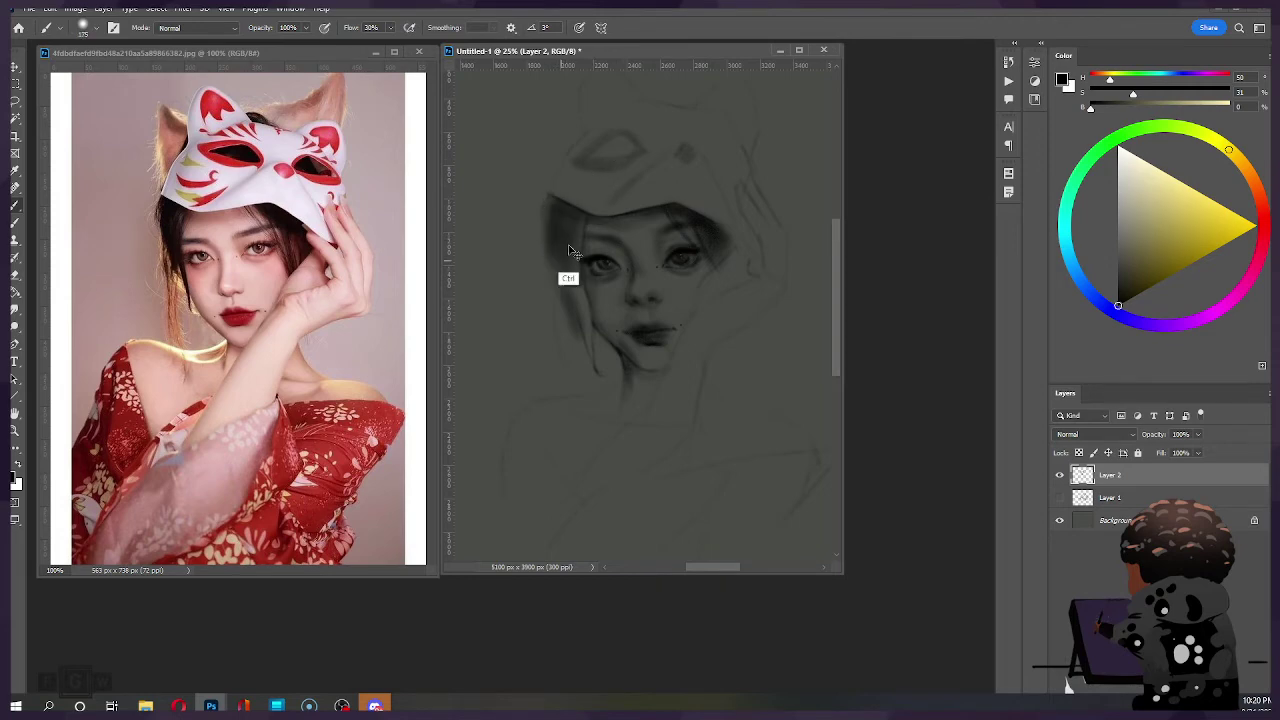
key("ctrl+z")
key("[")
left_click_drag(559, 205, 557, 268)
key("ctrl+z")
key("[")
key("[")
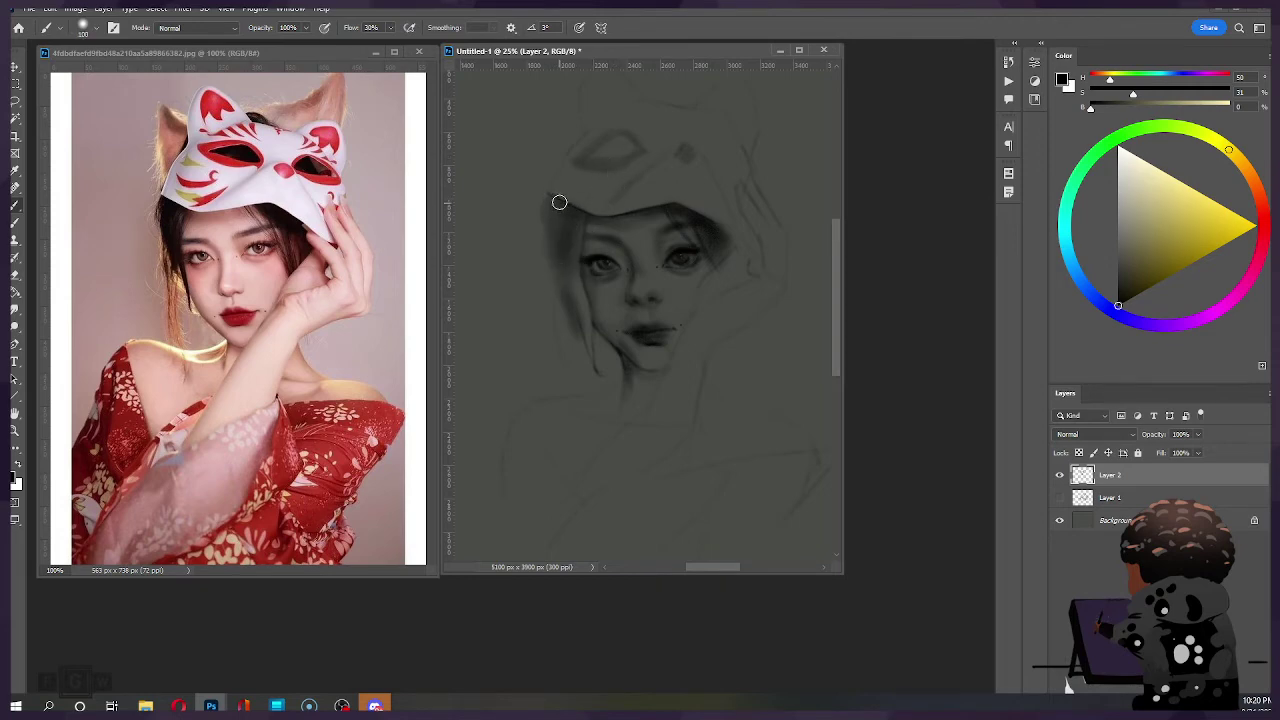
left_click_drag(557, 204, 555, 252)
key("ctrl+z")
Step: Darken the outer hair edge below the mask's corner with a small brush and fill the hair inward with a larger one
key("[")
key("[")
left_click_drag(554, 204, 557, 261)
key("bracketright")
key("bracketright")
key("bracketright")
mouse_move(577, 201)
left_mouse_down()
mouse_move(564, 274)
mouse_move(578, 210)
mouse_move(569, 331)
left_mouse_up()
Step: Deepen the hair along the face contour from the eye farthest from the hand down to the jaw
key("bracketleft")
key("bracketleft")
key("bracketleft")
key("bracketright")
key("bracketright")
key("bracketright")
key("bracketright")
key("bracketright")
left_click_drag(580, 232, 582, 318)
left_click_drag(580, 262, 586, 368)
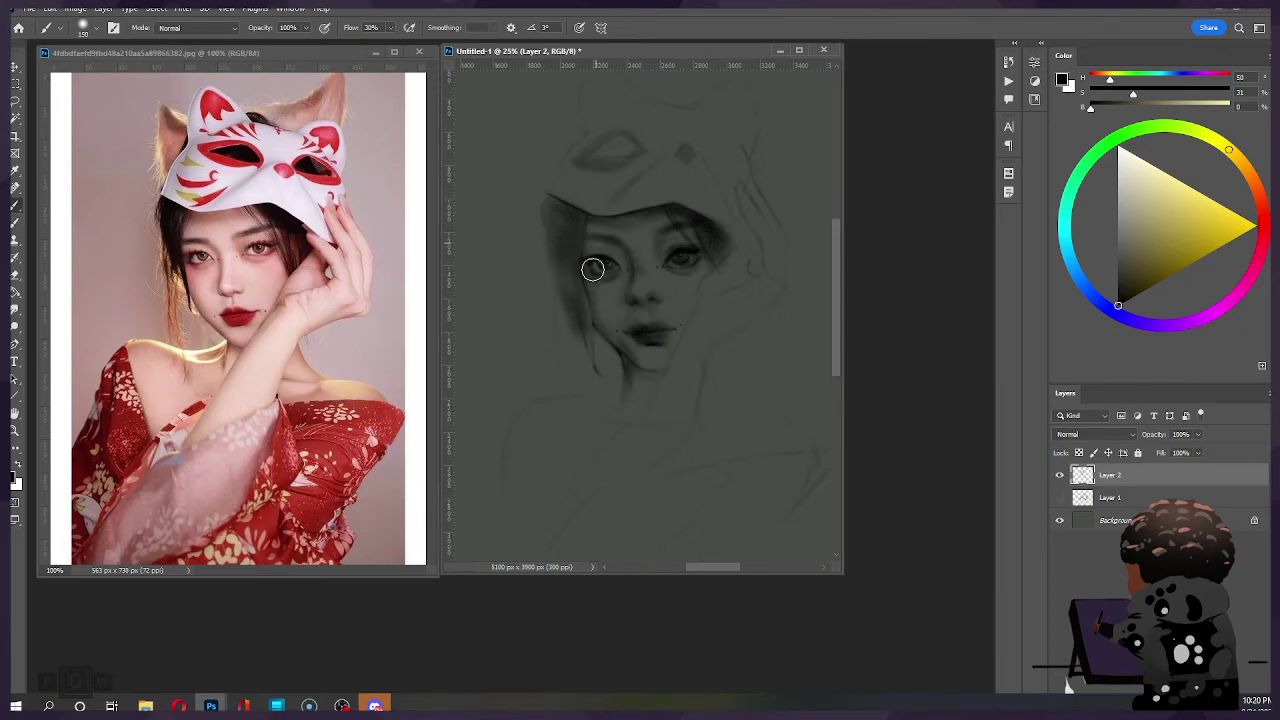
Step: Darken the hair beside the cheek farthest from the hand with a smaller brush
key("bracketleft")
key("bracketleft")
key("bracketleft")
left_click_drag(583, 292, 587, 340)
key("bracketleft")
key("bracketleft")
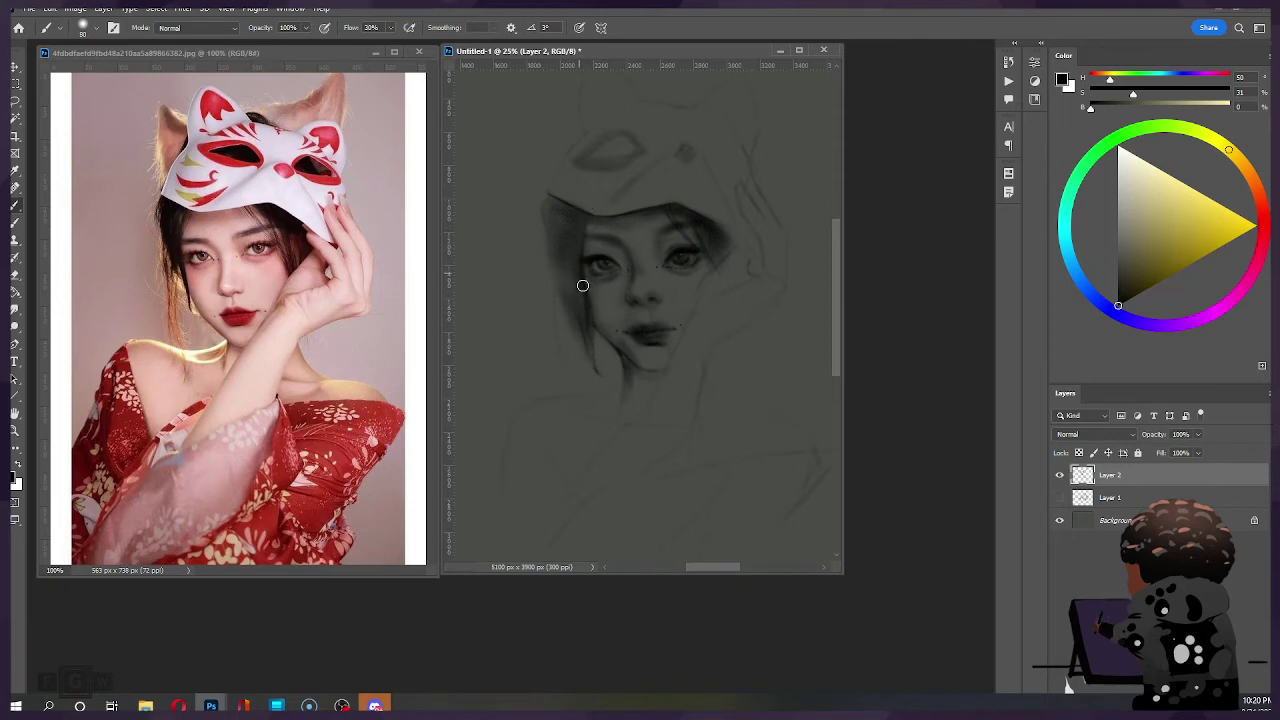
Step: Outline the outer edge of the hair below the mask's corner and darken the hair just inside it
key("ctrl")
left_click_drag(546, 194, 536, 212)
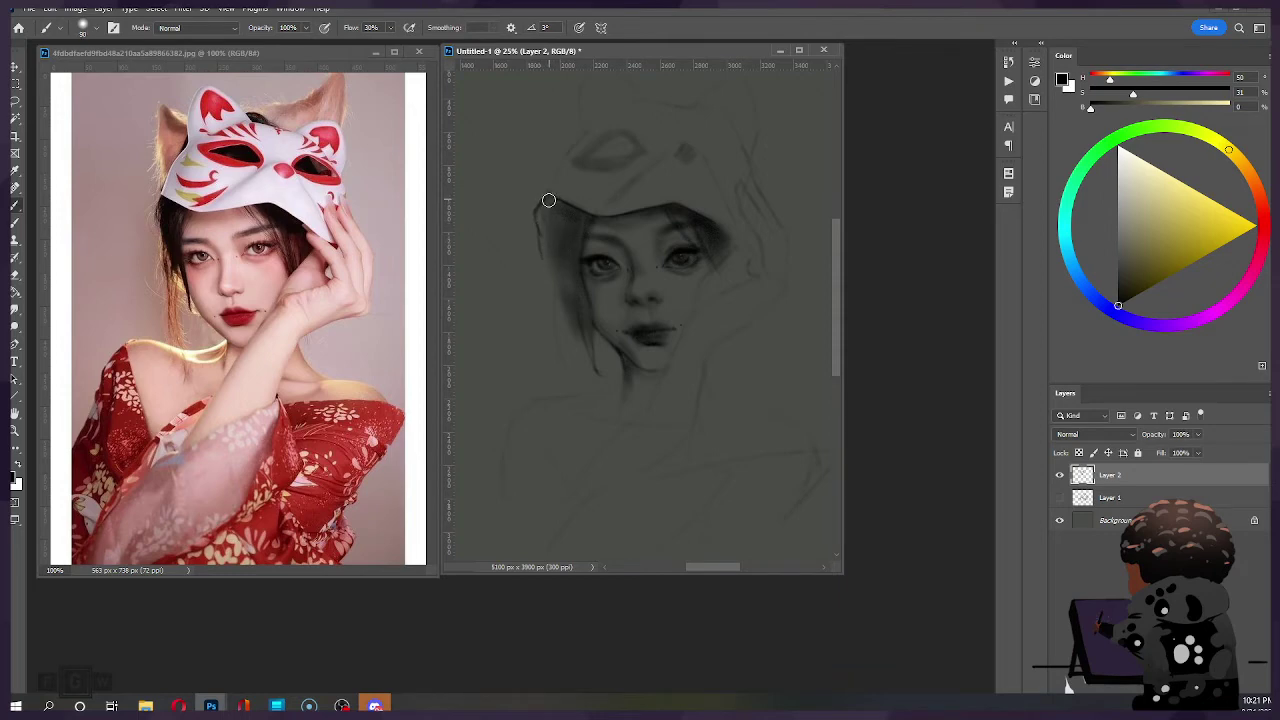
key("]")
left_click_drag(541, 232, 544, 262)
key("ctrl+z")
mouse_move(545, 193)
left_mouse_down()
mouse_move(550, 240)
mouse_move(545, 229)
mouse_move(550, 270)
left_mouse_up()
key("[")
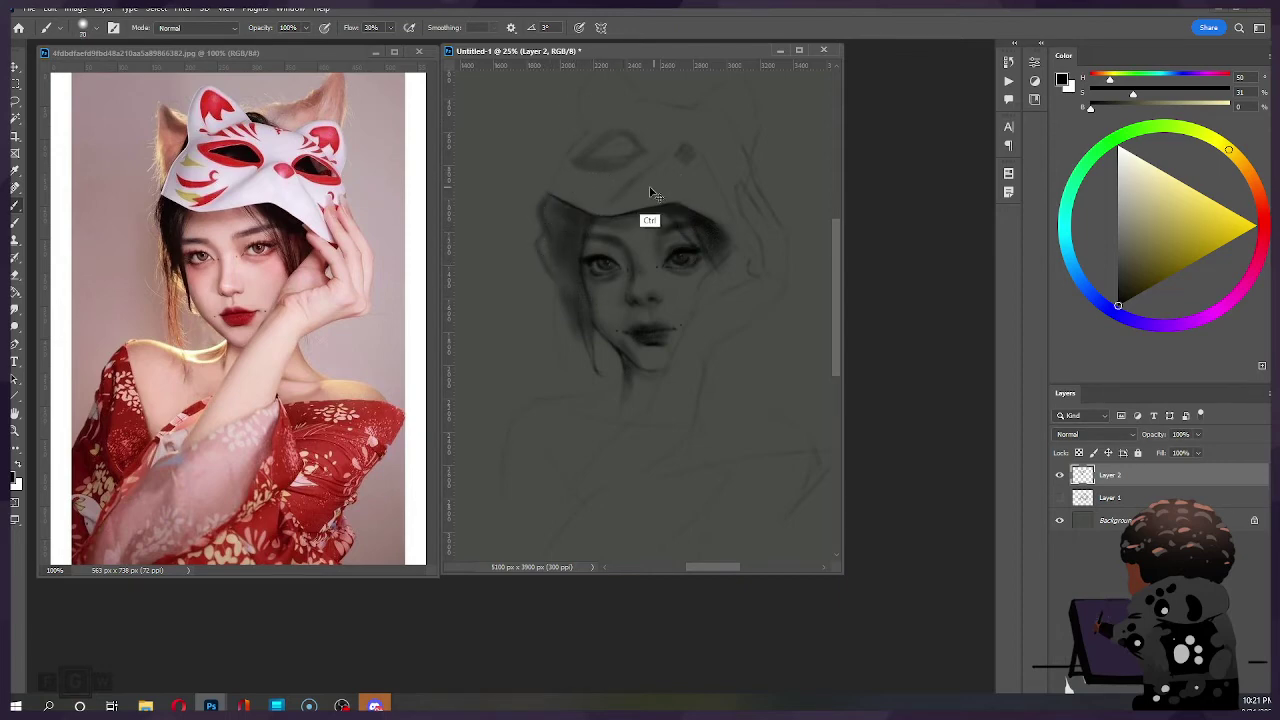
Step: Undo the last hair stroke and redraw darker strands running down from the mask's corner, reducing the brush size
key("ctrl+z")
left_click_drag(550, 196, 565, 235)
left_click_drag(554, 212, 556, 284)
key("ctrl+z")
key("ctrl")
key("bracketleft")
key("bracketleft")
key("bracketleft")
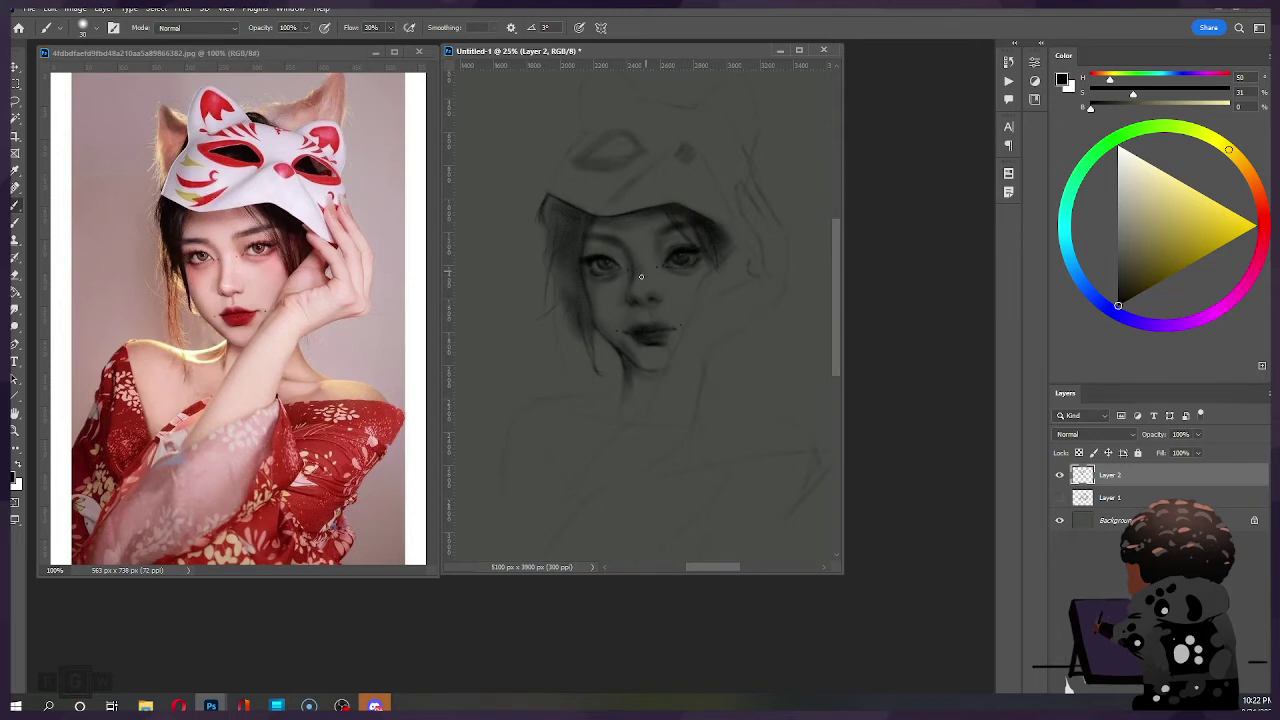
left_click(182, 9)
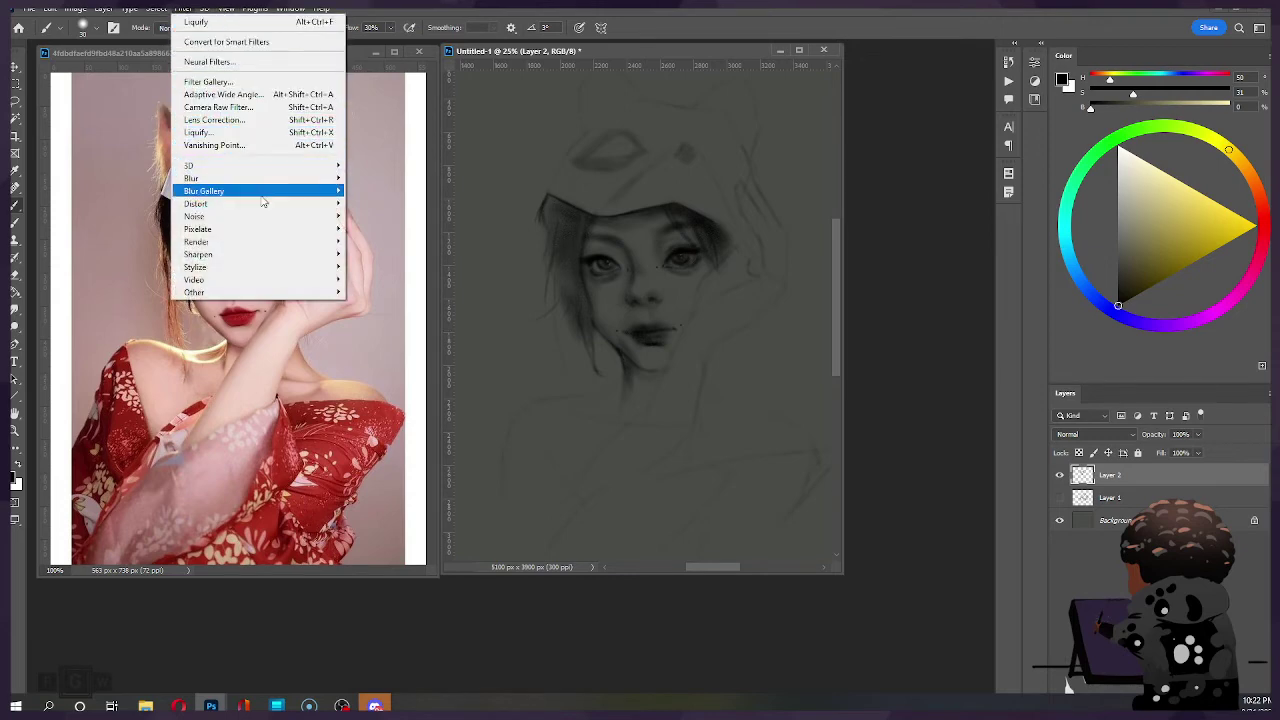
left_click(300, 637)
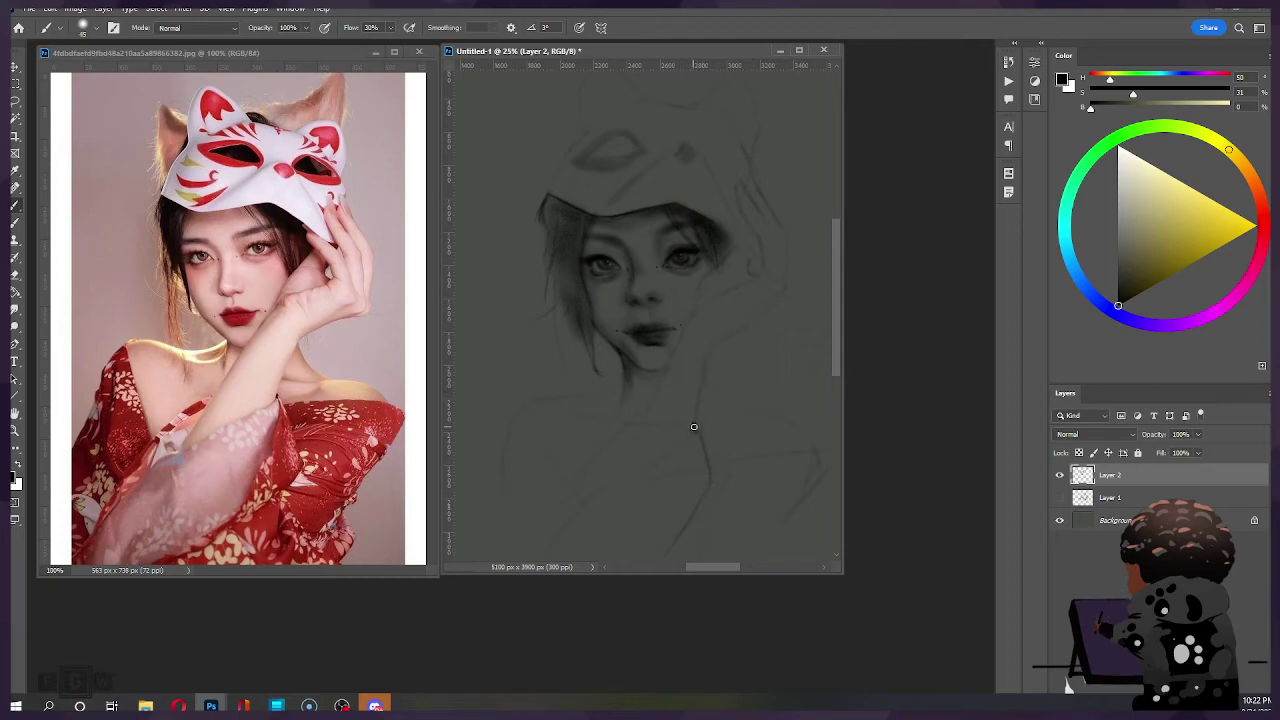
Step: Darken the sleeve and kimono edges around the forearm, and shade the forearm's inner edge and the sleeve fold below it
left_click_drag(698, 431, 706, 461)
left_click_drag(642, 414, 563, 502)
key("ctrl+z")
key("bracketleft")
key("bracketleft")
left_click_drag(652, 404, 594, 454)
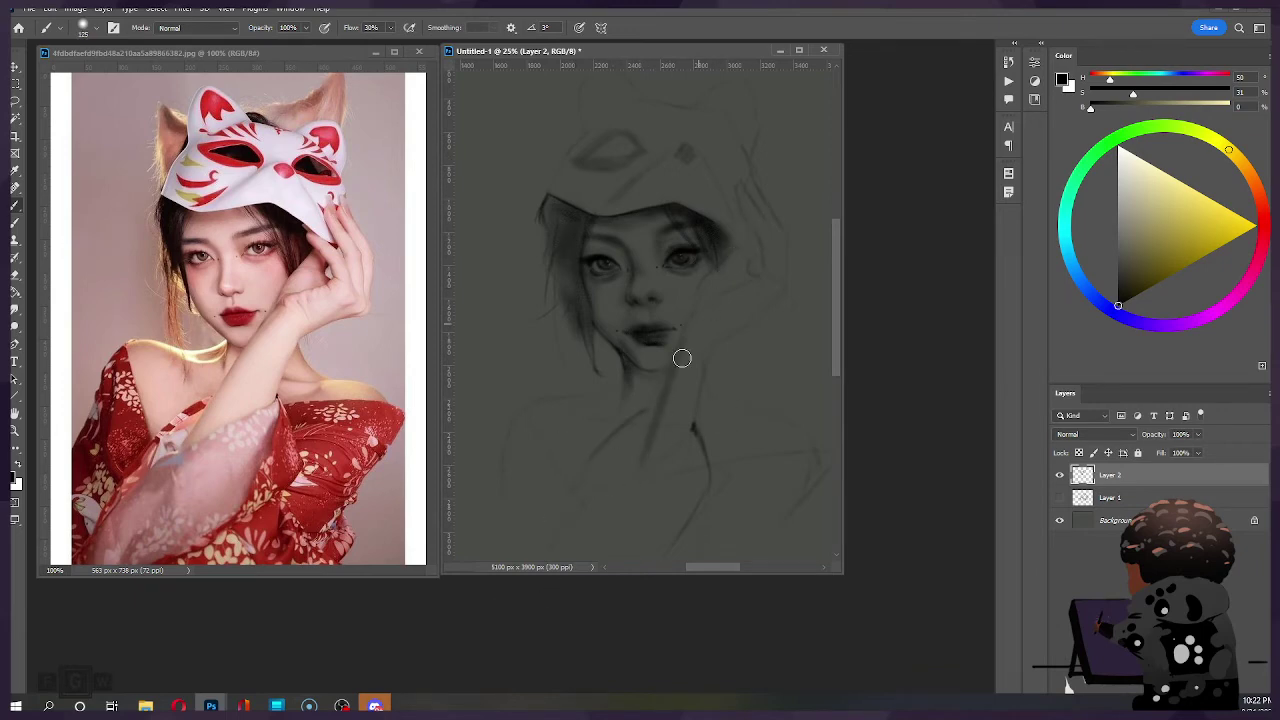
left_click_drag(680, 360, 648, 457)
mouse_move(634, 489)
left_mouse_down()
mouse_move(597, 497)
mouse_move(626, 491)
mouse_move(594, 520)
left_mouse_up()
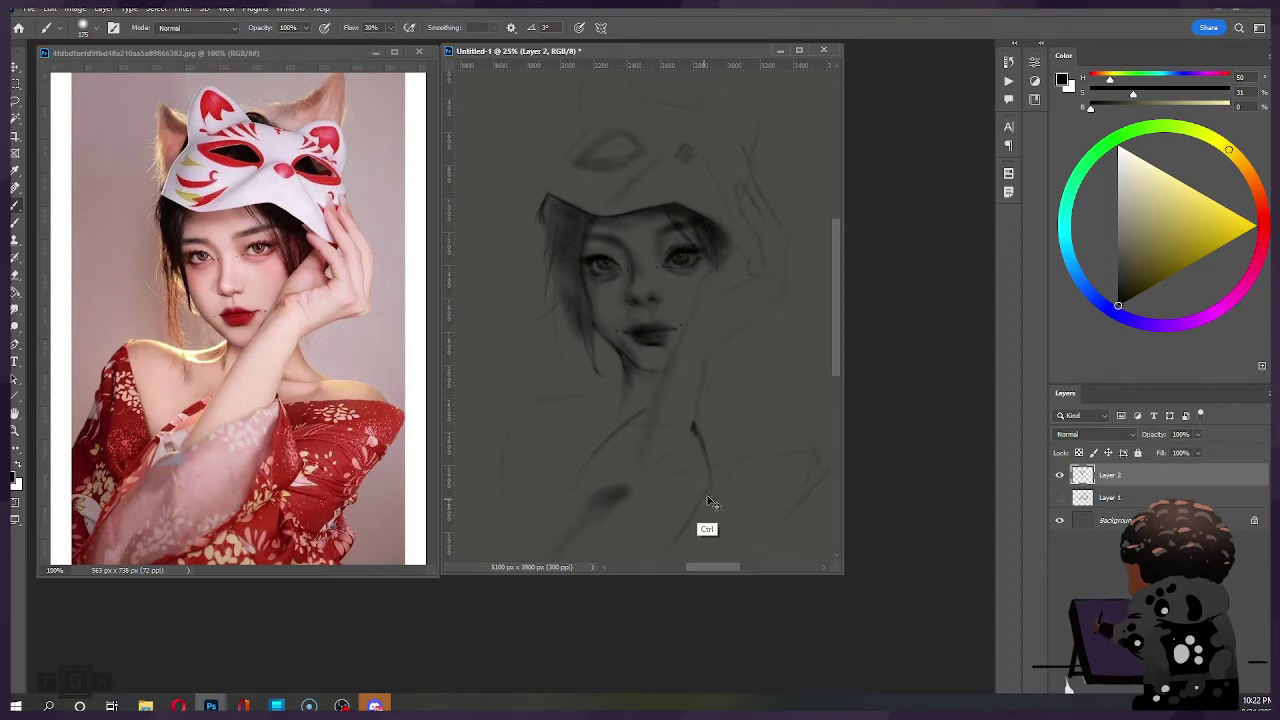
Step: Shade a dark band across the kimono between the forearm's sleeve and the shoulder on the hand's side, adjusting the brush size
left_click_drag(726, 369, 717, 343)
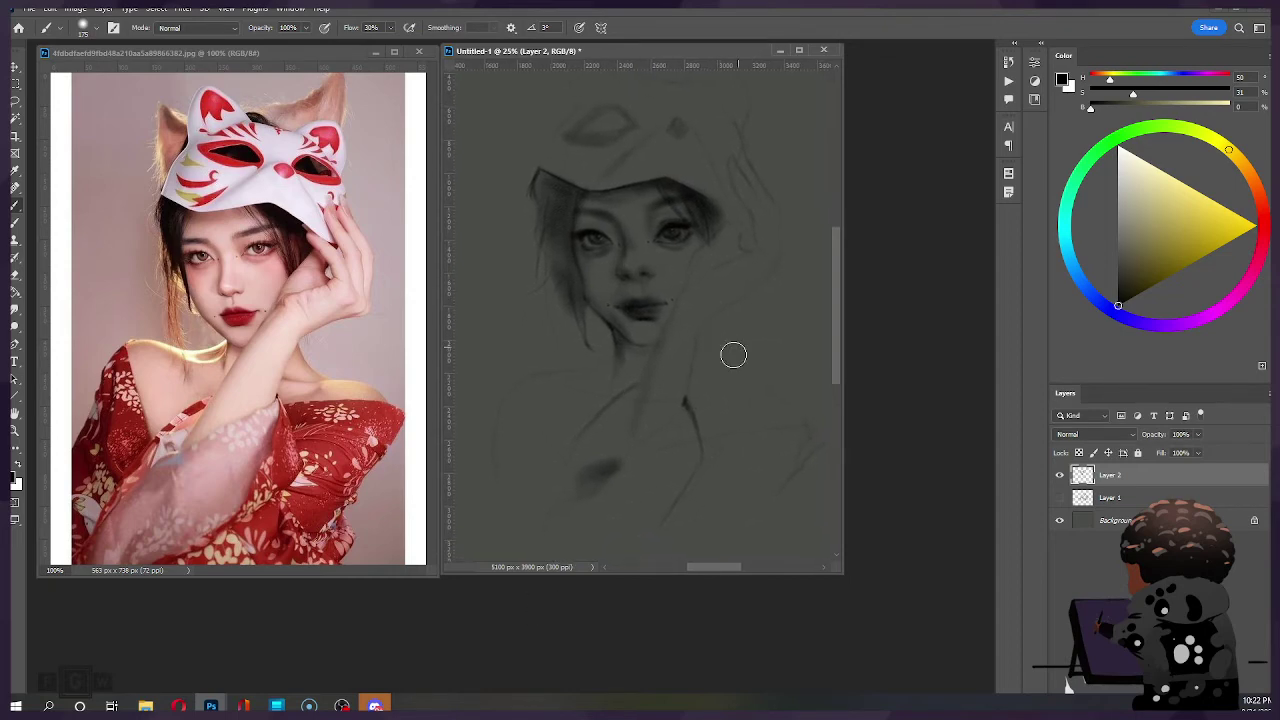
key("bracketleft")
key("bracketleft")
key("bracketleft")
key("bracketleft")
key("bracketright")
key("bracketright")
key("bracketright")
key("bracketright")
key("bracketright")
key("bracketright")
key("bracketright")
left_click_drag(711, 449, 800, 445)
key("ctrl+z")
key("bracketleft")
key("bracketleft")
key("bracketleft")
mouse_move(714, 445)
left_mouse_down()
mouse_move(801, 449)
mouse_move(724, 449)
mouse_move(808, 466)
mouse_move(781, 442)
mouse_move(714, 444)
mouse_move(811, 451)
left_mouse_up()
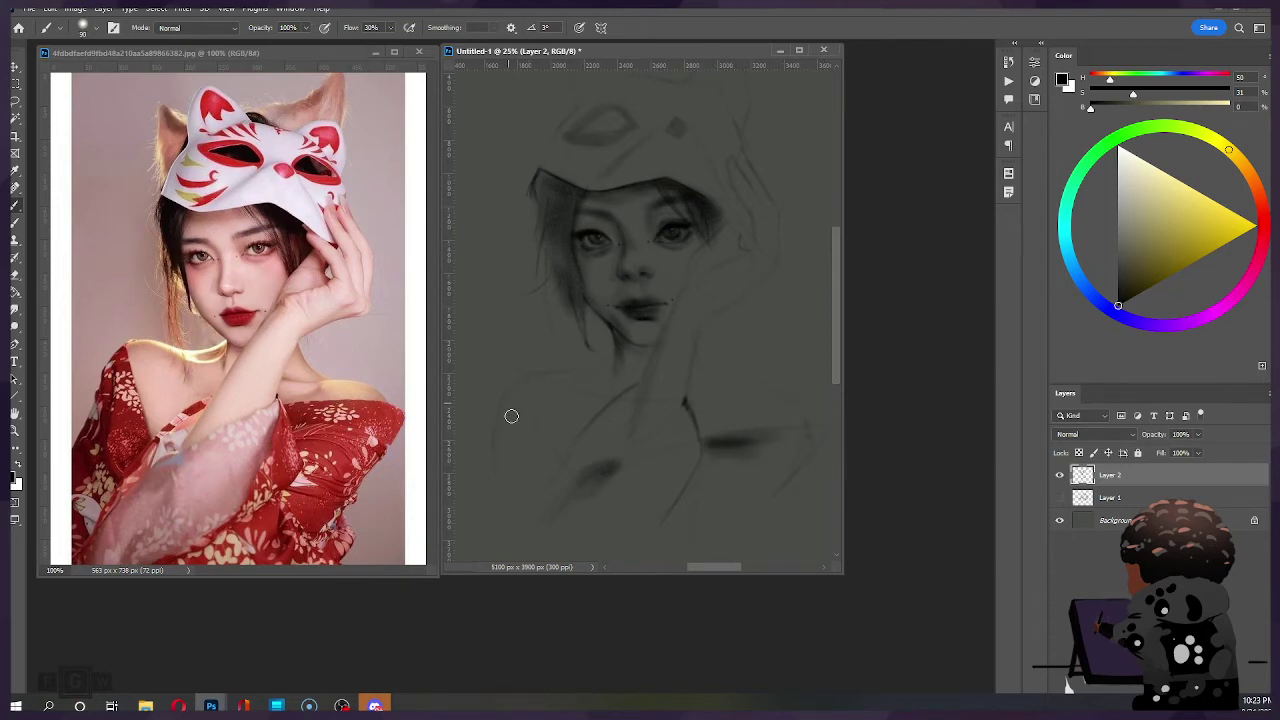
Step: Shade the kimono fold on the upper arm below the loose hair, undoing and redrawing strokes with a smaller brush
left_click_drag(521, 428, 539, 472)
left_click_drag(498, 432, 529, 480)
mouse_move(520, 434)
left_mouse_down()
mouse_move(549, 497)
mouse_move(518, 422)
mouse_move(537, 485)
mouse_move(519, 429)
mouse_move(524, 474)
left_mouse_up()
key("bracketleft")
key("bracketleft")
key("bracketleft")
key("bracketleft")
key("bracketleft")
key("ctrl+z")
key("]")
key("ctrl+z")
left_click_drag(515, 415, 531, 463)
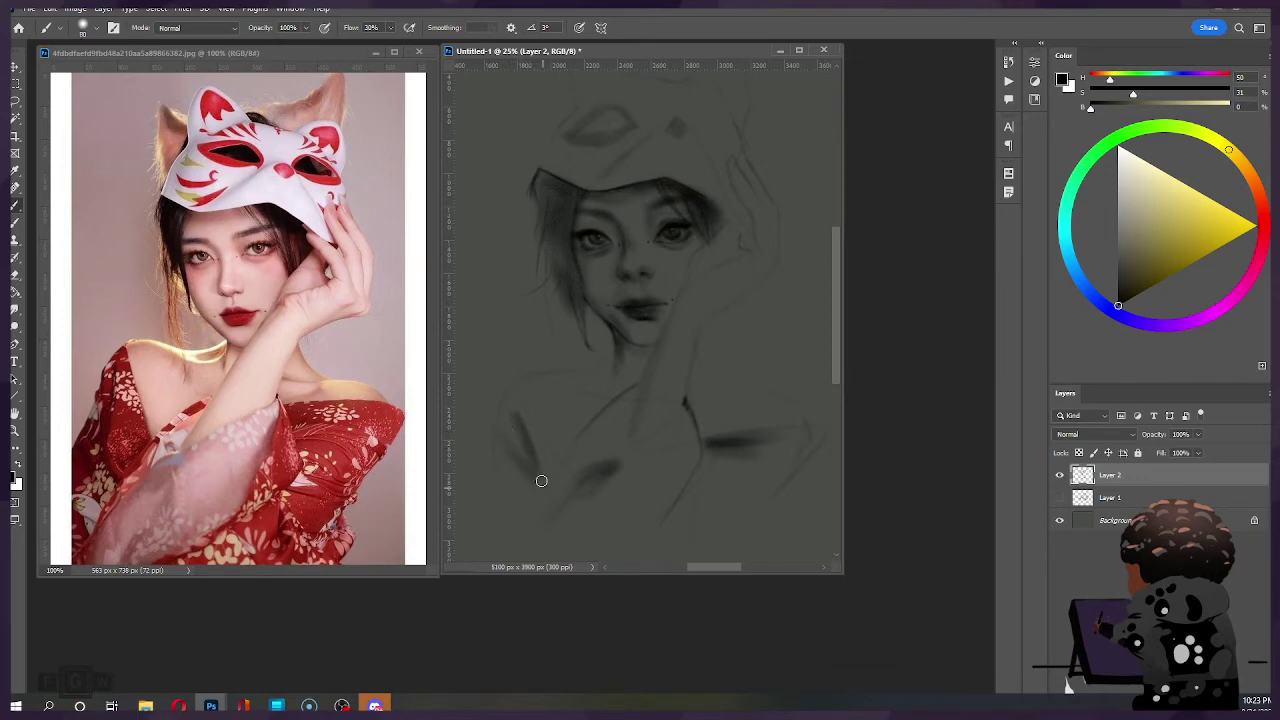
Step: Extend the upper-arm fold shading down toward the elbow with a smaller brush
key("ctrl+z")
key("]")
key("]")
key("[")
key("[")
key("[")
key("[")
key("[")
left_click_drag(503, 443, 546, 499)
Step: Outline the kimono's outer shoulder edge on the loose-hair side and tidy it with the Eraser
key("bracketleft")
left_click_drag(499, 393, 502, 411)
key("ctrl")
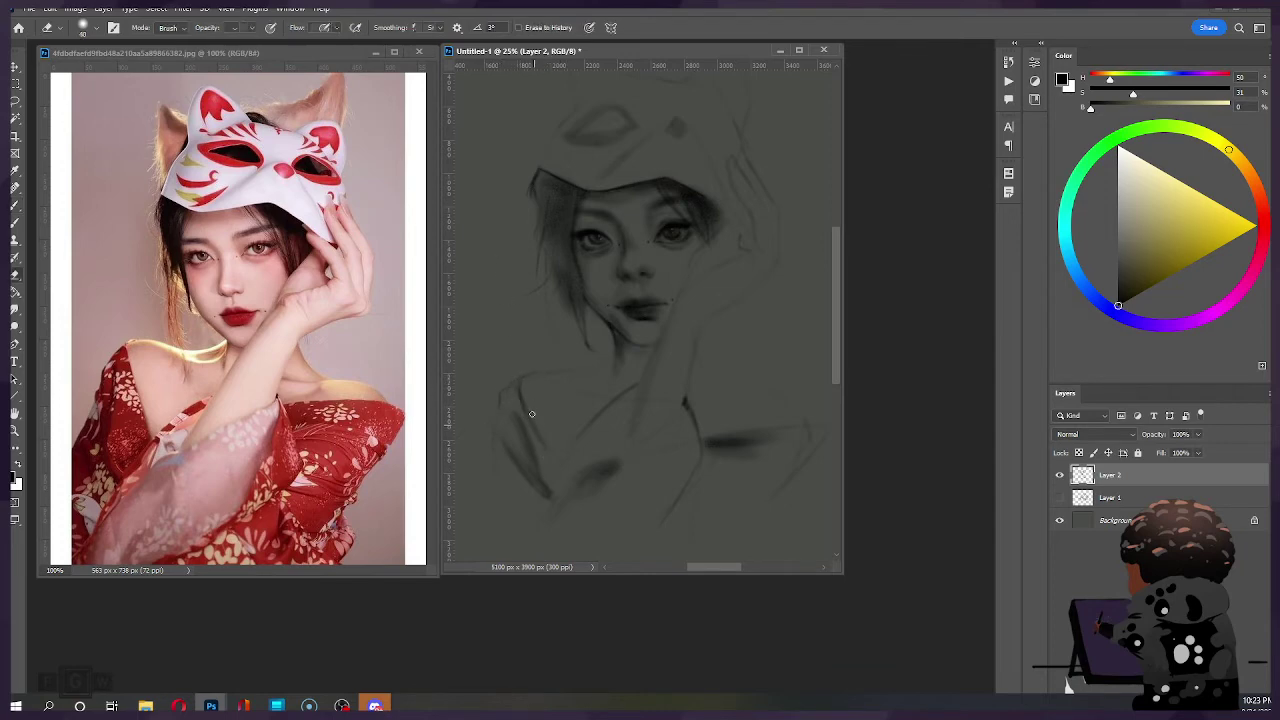
key("e")
key("b")
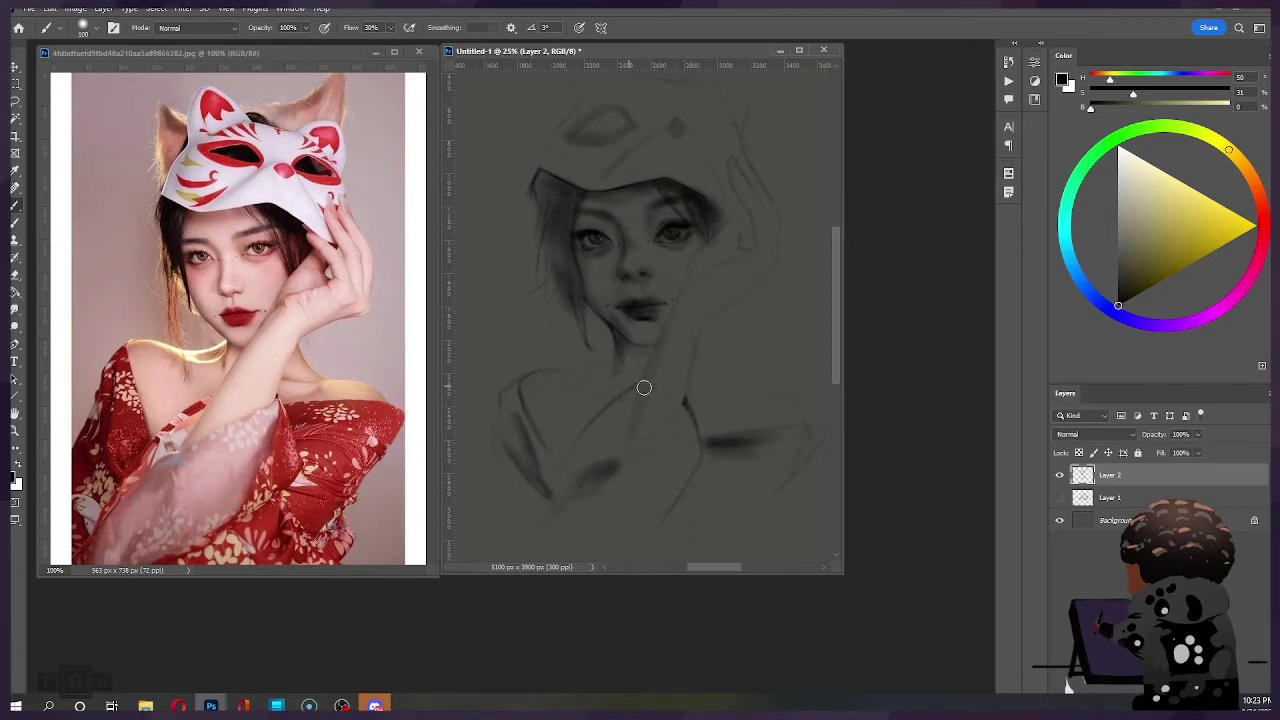
Step: Shade the area where the shoulder meets the base of the neck with a large soft brush and tidy it with the Eraser
key("bracketright")
key("bracketright")
key("bracketright")
key("bracketright")
key("bracketright")
key("bracketright")
key("bracketright")
key("bracketright")
key("bracketleft")
key("bracketleft")
key("]")
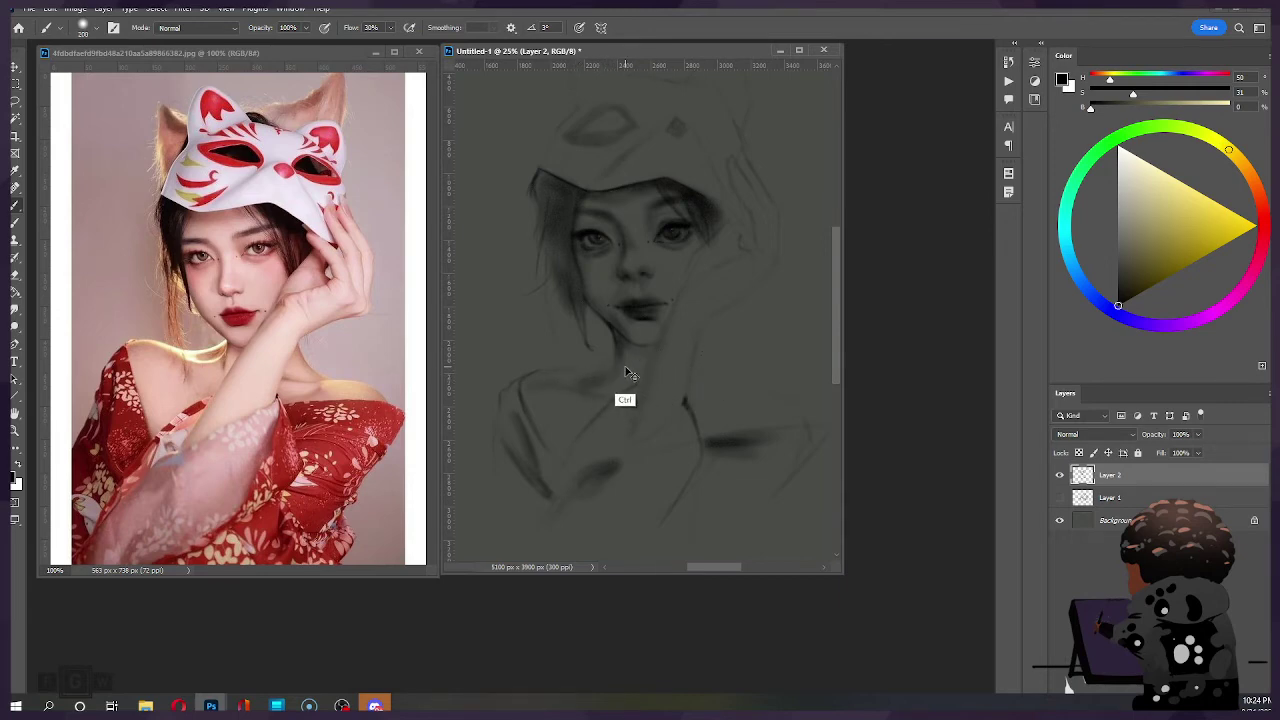
key("[")
key("[")
left_click_drag(583, 382, 608, 369)
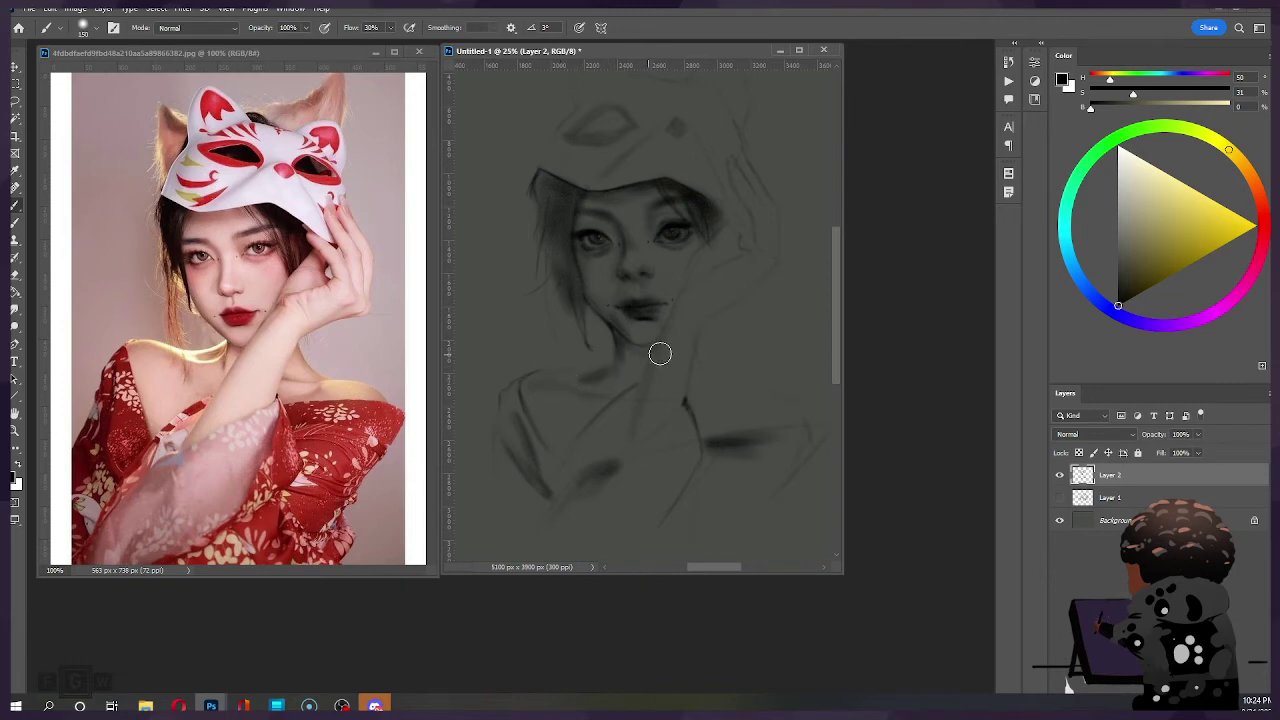
key("e")
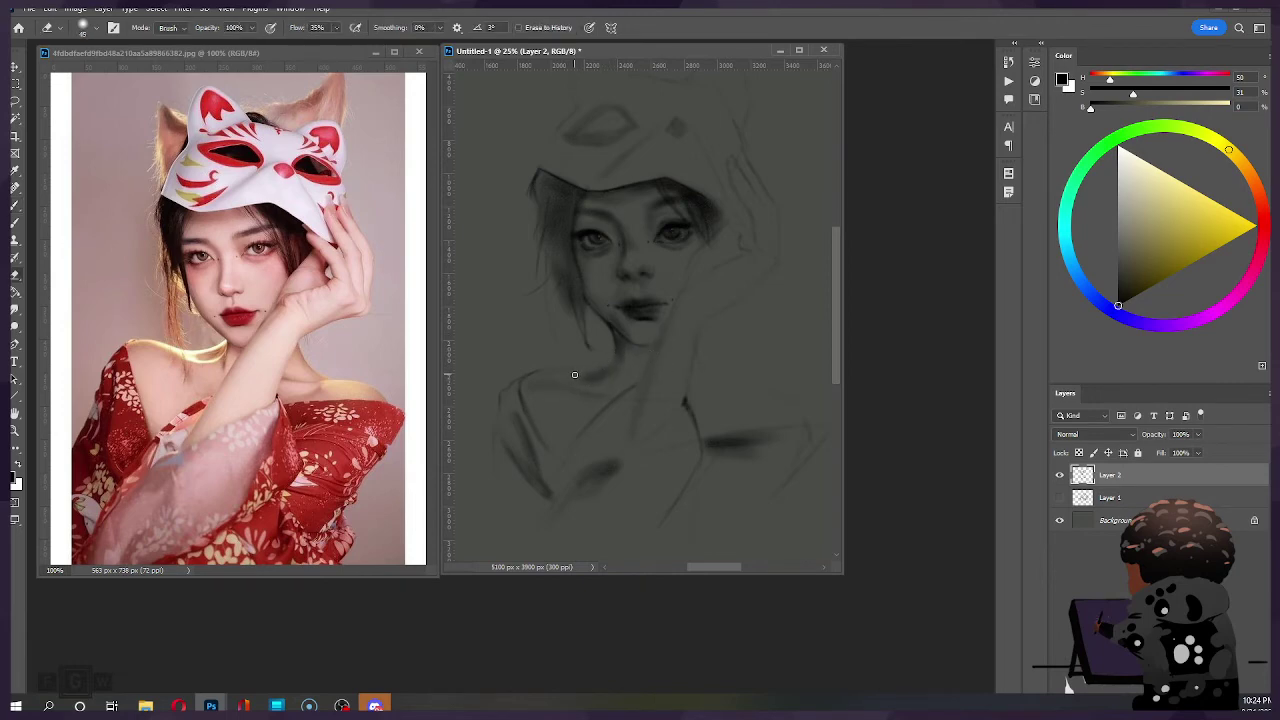
key("b")
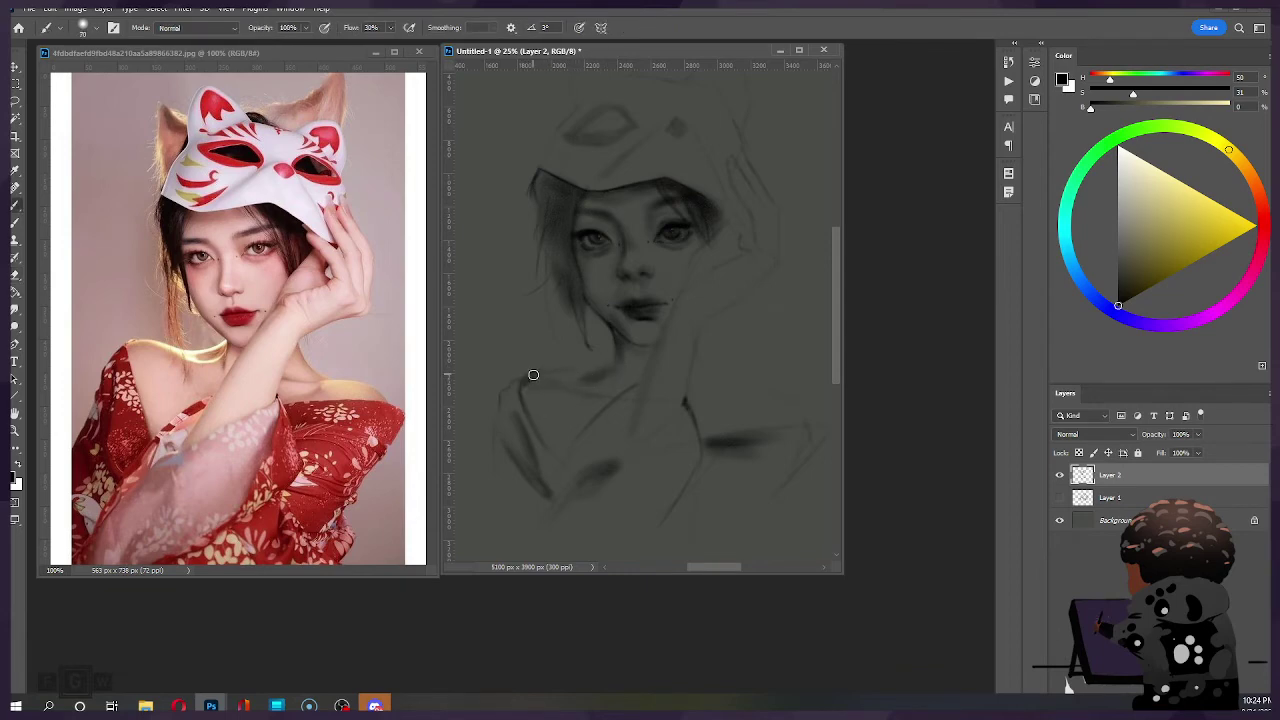
Step: Darken the shoulder line up to the neck and the neck's edge on the loose-hair side
key("ctrl")
key("]")
key("]")
key("]")
key("]")
mouse_move(527, 390)
left_mouse_down()
mouse_move(586, 363)
mouse_move(534, 371)
mouse_move(622, 365)
left_mouse_up()
key("bracketleft")
left_click_drag(615, 345, 614, 375)
Step: Draw the neck-to-shoulder curve beyond the forearm and mark the kimono's upper edge beneath it
key("]")
key("]")
key("]")
key("]")
key("]")
key("]")
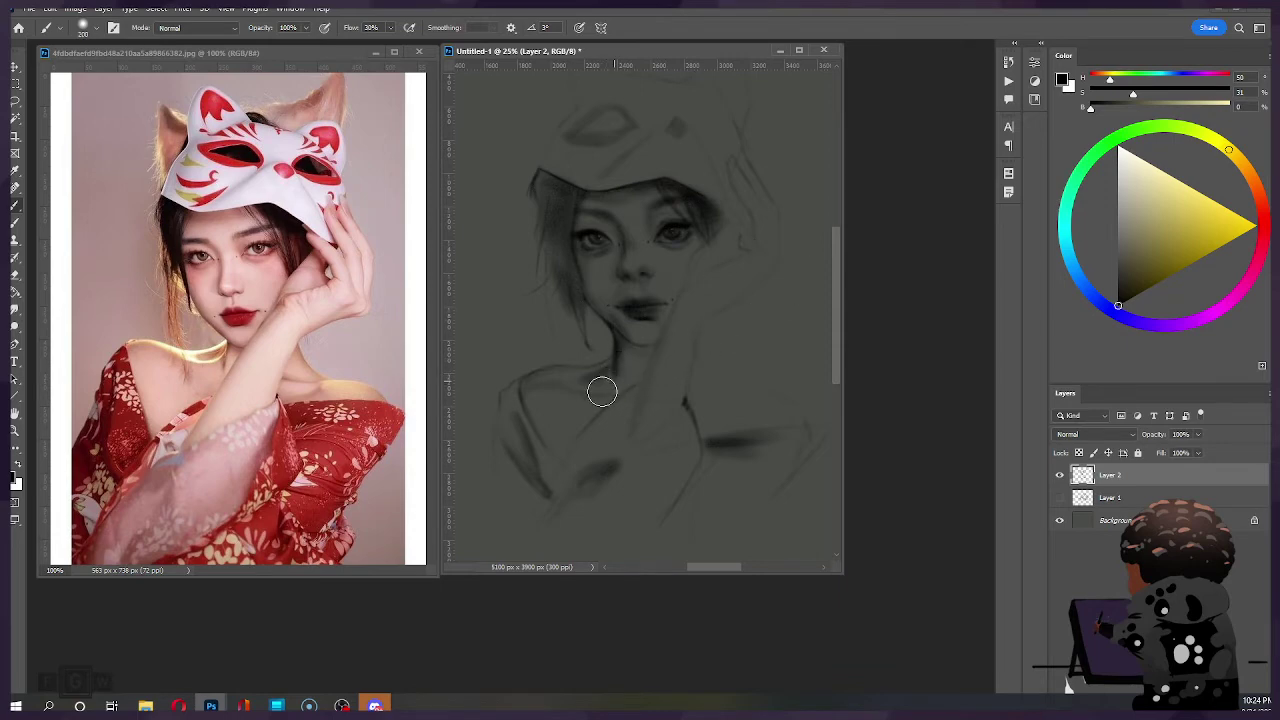
key("bracketleft")
key("bracketleft")
key("bracketleft")
key("bracketleft")
key("bracketleft")
left_click_drag(697, 354, 714, 383)
left_click_drag(693, 396, 722, 396)
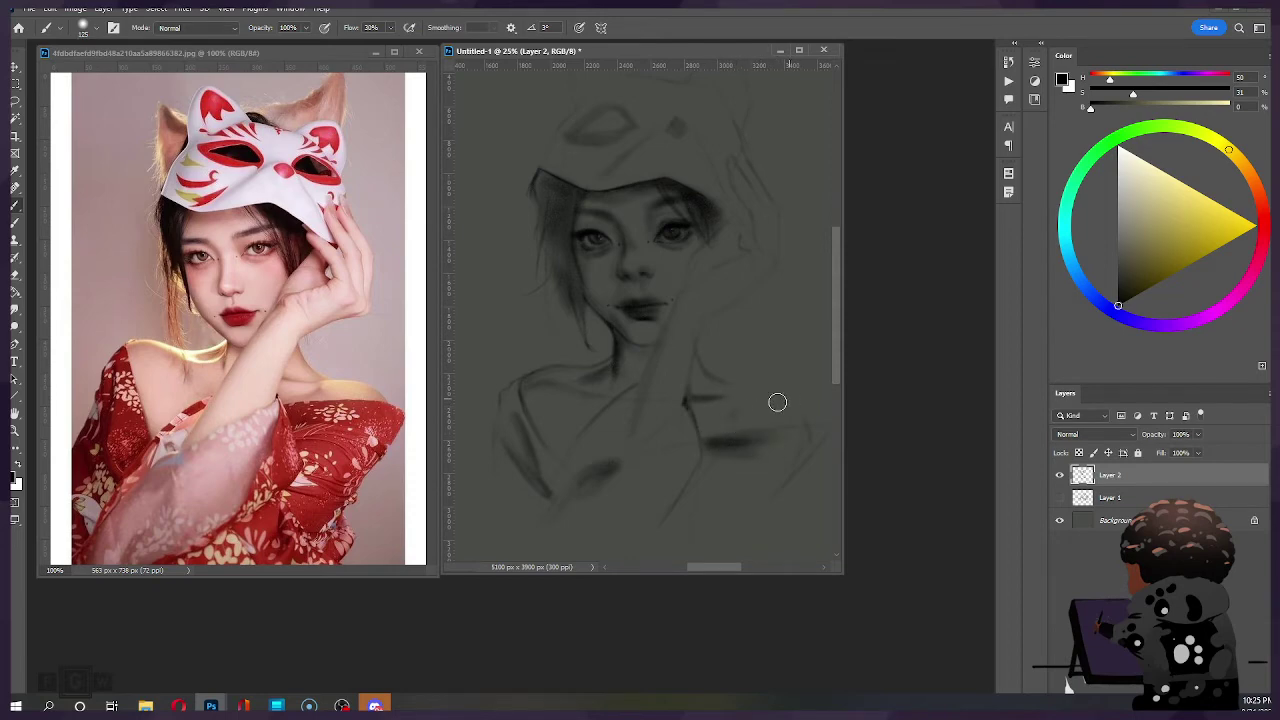
key("ctrl")
key("]")
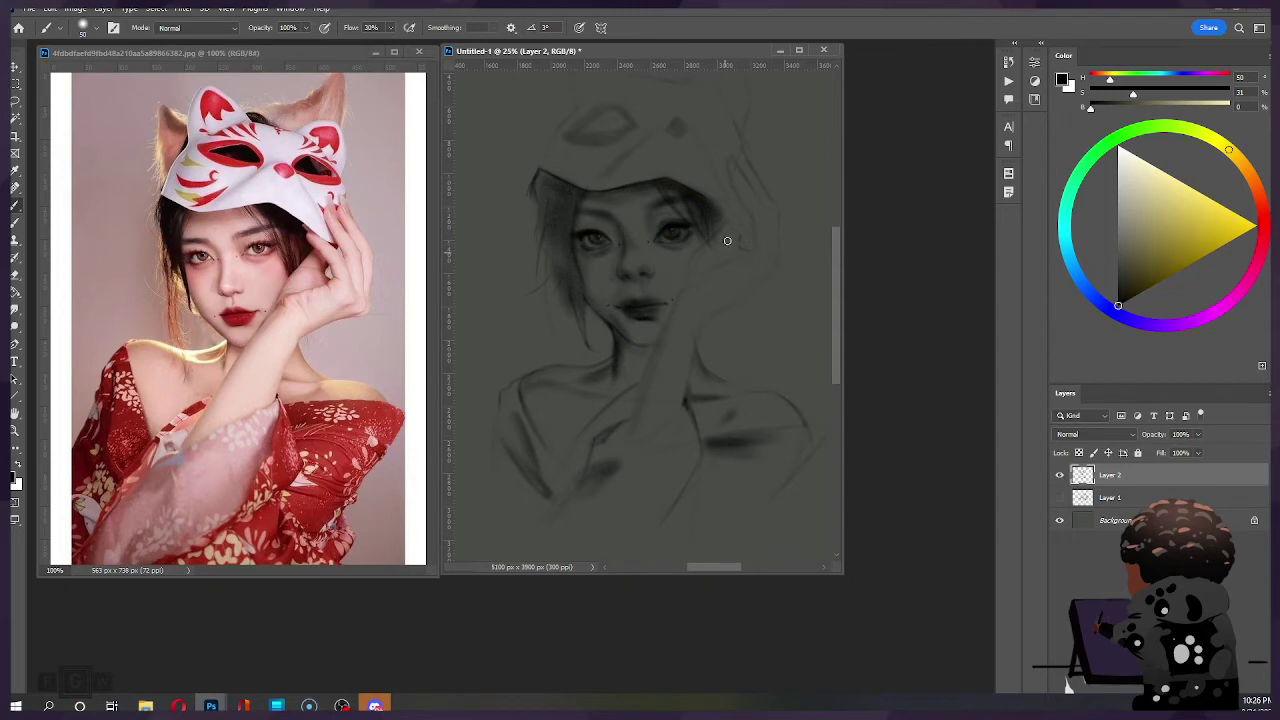
Step: Undo the latest strokes on the mask and fill its larger eye opening with black using a bigger brush
left_click_drag(721, 164, 690, 222)
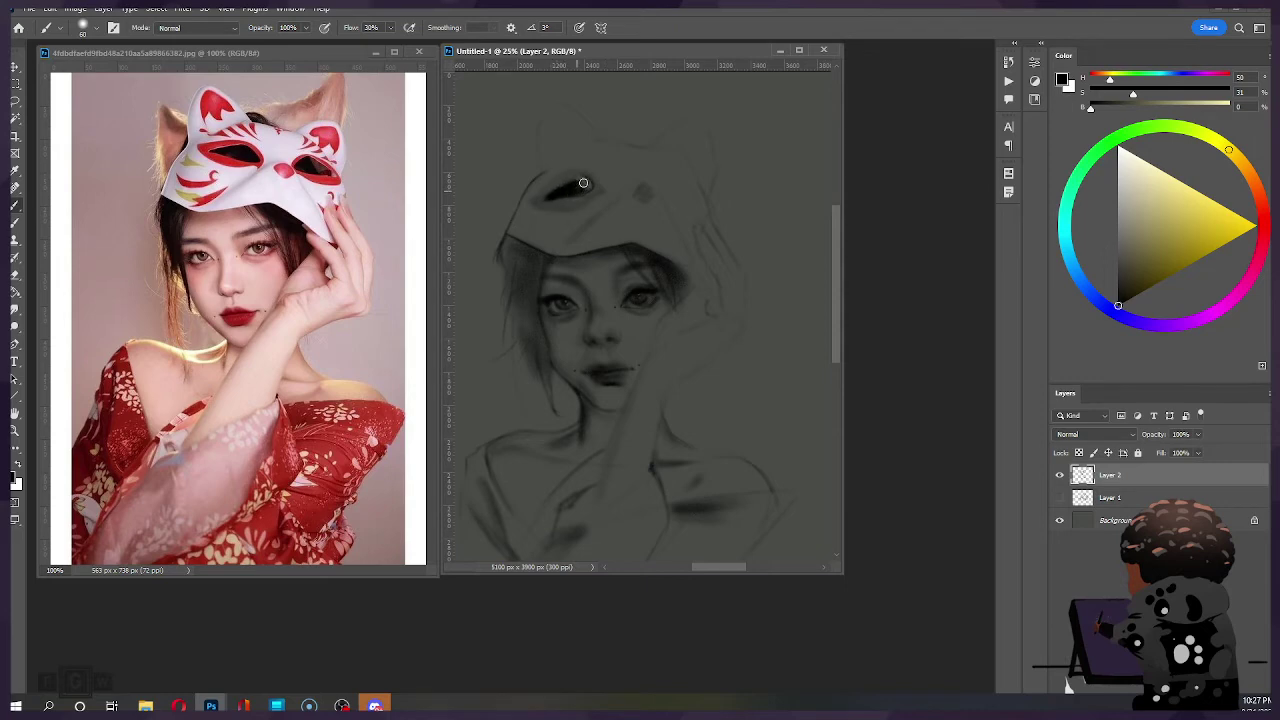
key("ctrl+z")
key("ctrl+z")
key("ctrl+z")
key("ctrl+z")
key("ctrl+z")
key("]")
key("]")
left_click_drag(546, 197, 580, 190)
left_click_drag(556, 192, 581, 179)
left_click_drag(590, 188, 549, 199)
left_click_drag(597, 176, 547, 197)
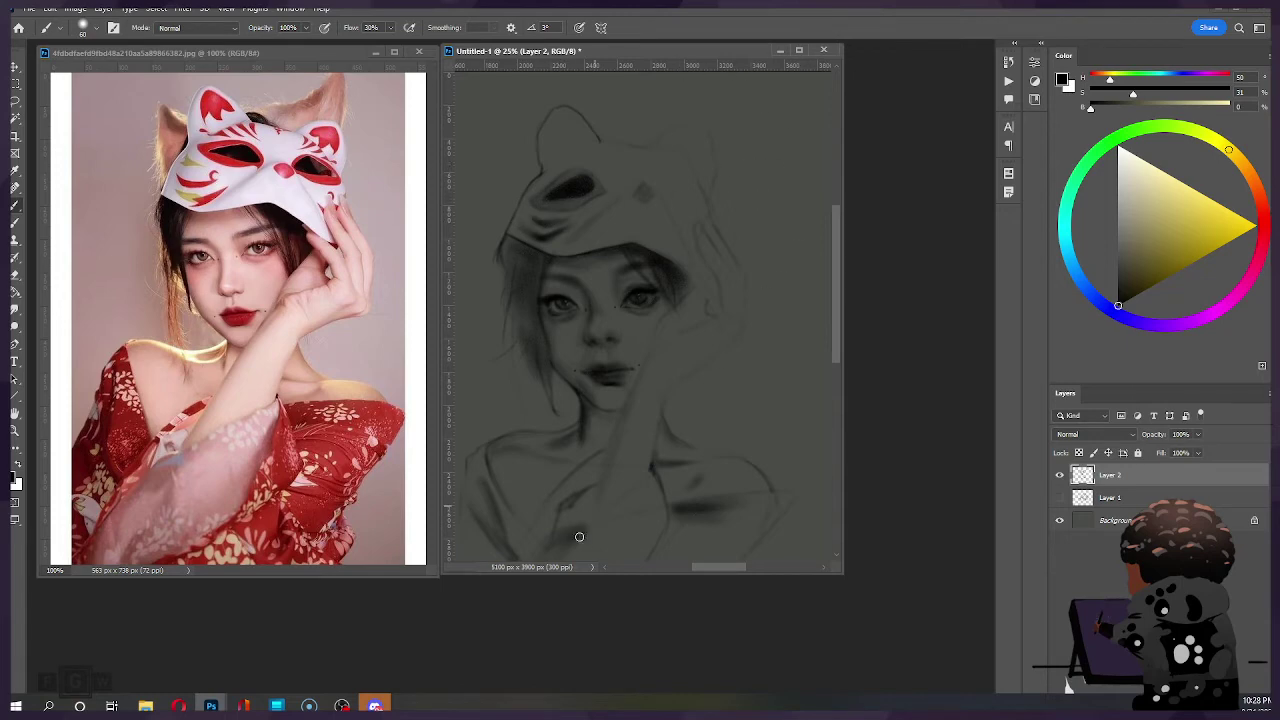
Step: Paint the dark inner marking of the mask's ear above the filled eye opening
left_click_drag(687, 222, 706, 214)
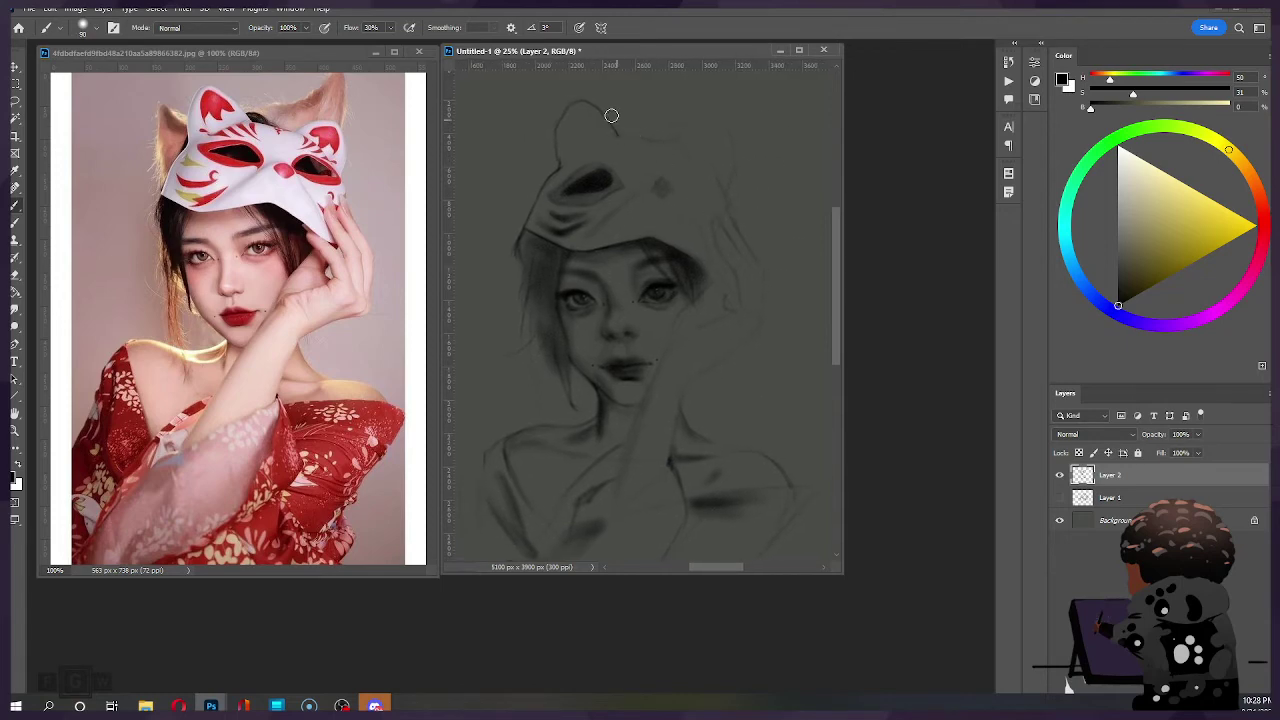
mouse_move(585, 117)
left_mouse_down()
mouse_move(608, 134)
mouse_move(575, 132)
left_mouse_up()
key("bracketleft")
key("bracketleft")
key("bracketleft")
key("bracketleft")
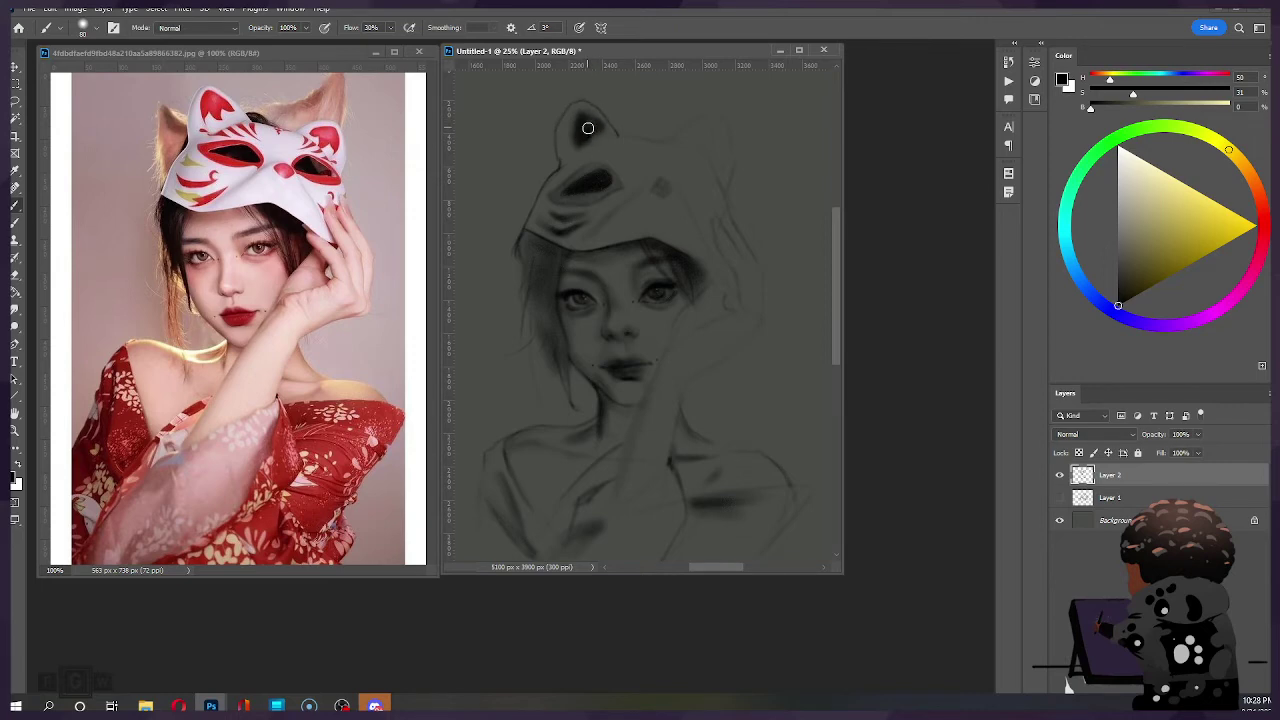
Step: Carve notches into the mask ear's inner marking with the Eraser and deepen its dark shape with the Brush
key("e")
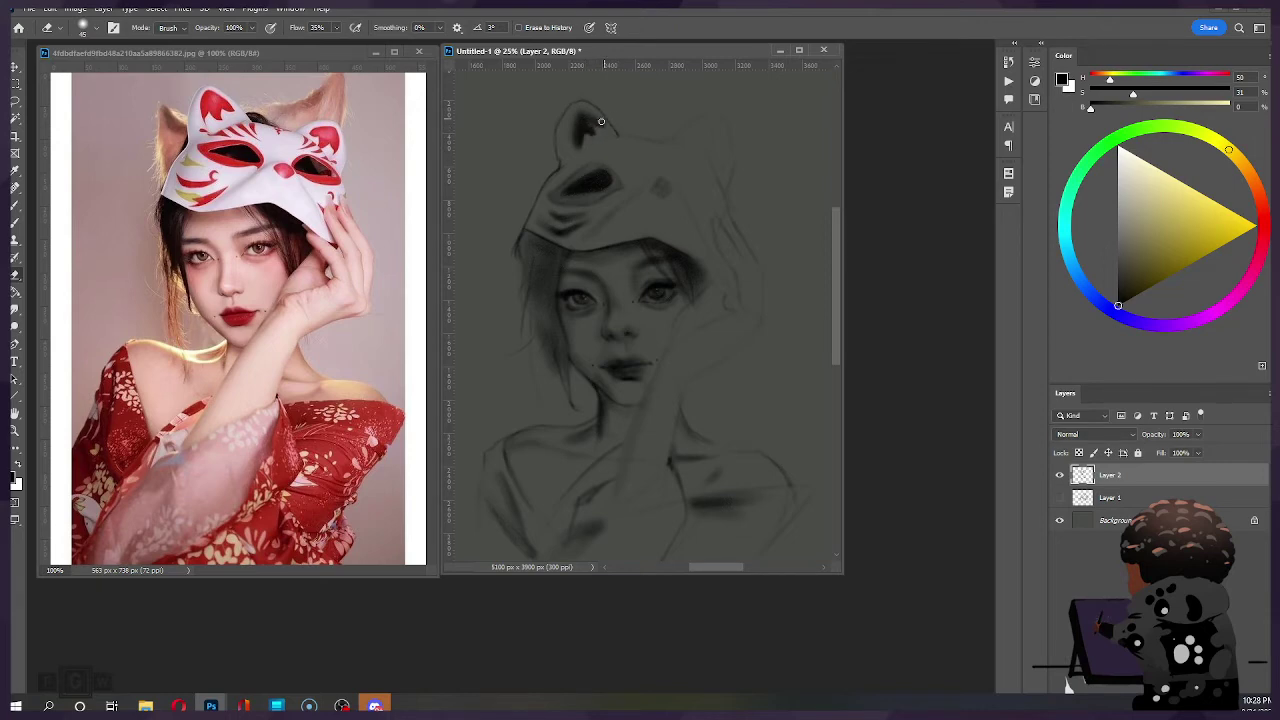
key("b")
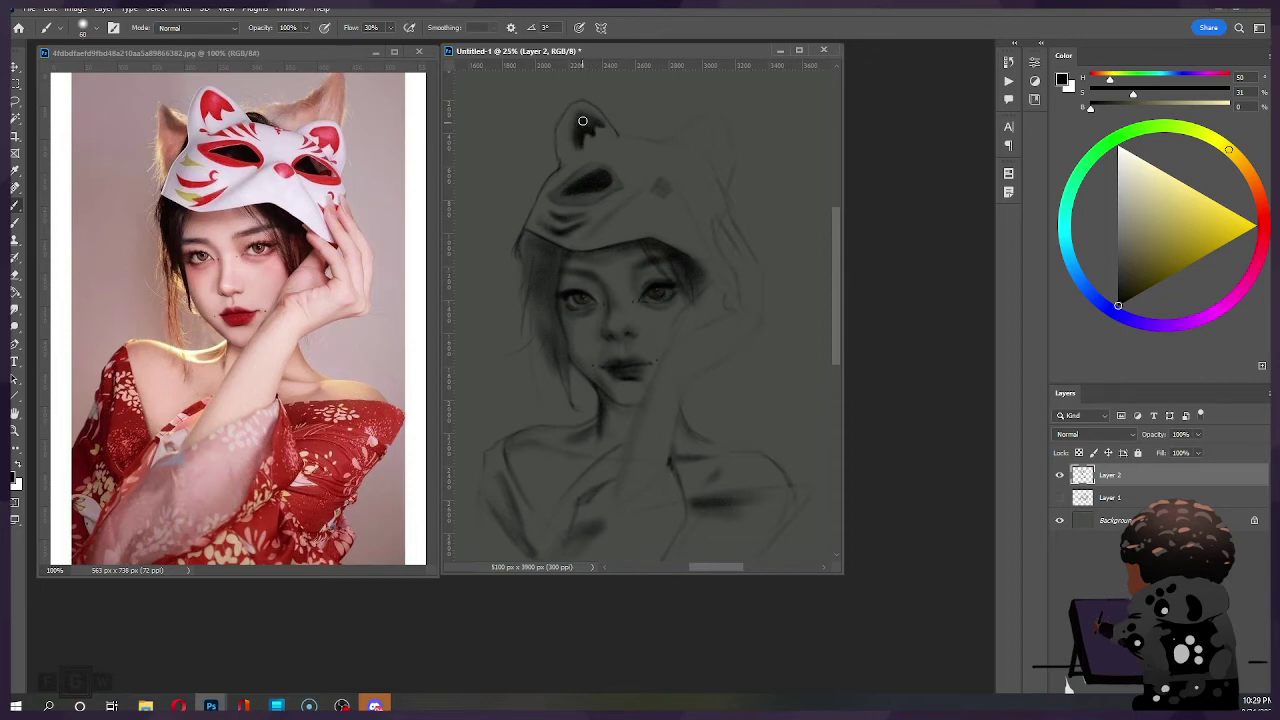
mouse_move(580, 120)
left_mouse_down()
mouse_move(576, 147)
mouse_move(586, 114)
mouse_move(591, 129)
left_mouse_up()
key("[")
key("[")
Step: Erase along the outer side of the mask ear's inner marking with a larger Eraser and switch back to the Brush
key("e")
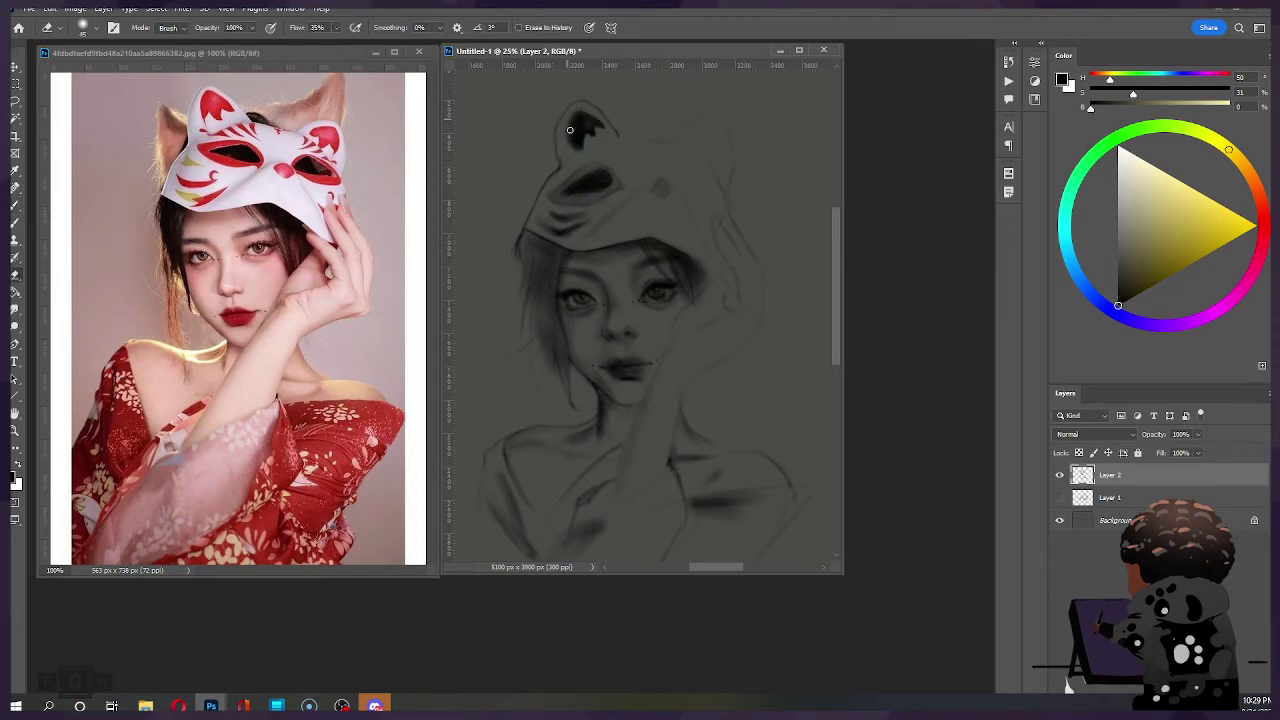
key("]")
key("]")
mouse_move(576, 109)
left_mouse_down()
mouse_move(563, 171)
mouse_move(562, 118)
mouse_move(565, 165)
left_mouse_up()
key("b")
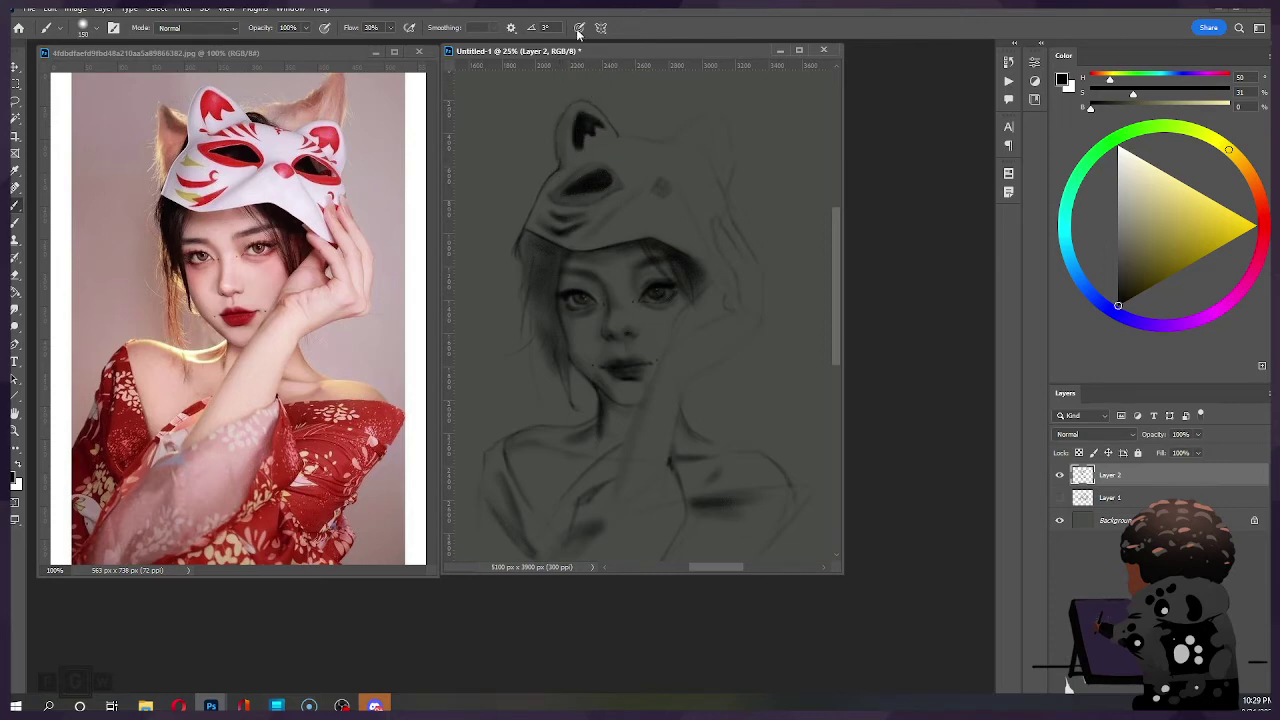
Step: Darken the inner marking of the mask's finished ear with short strokes, using a smaller brush for the details
mouse_move(572, 100)
left_mouse_down()
mouse_move(574, 134)
mouse_move(560, 135)
mouse_move(561, 121)
mouse_move(569, 172)
left_mouse_up()
key("bracketleft")
key("bracketleft")
left_click_drag(564, 119, 567, 166)
Step: Strengthen the outline running from the mask's finished ear down toward its eye opening with a larger brush
key("bracketright")
key("bracketright")
key("bracketright")
key("bracketright")
key("bracketright")
mouse_move(590, 100)
left_mouse_down()
mouse_move(571, 108)
mouse_move(559, 153)
mouse_move(572, 187)
mouse_move(554, 174)
mouse_move(544, 197)
left_mouse_up()
key("bracketright")
key("bracketright")
key("bracketright")
key("bracketleft")
key("bracketleft")
key("bracketleft")
key("bracketright")
key("bracketright")
key("bracketright")
key("bracketright")
key("bracketright")
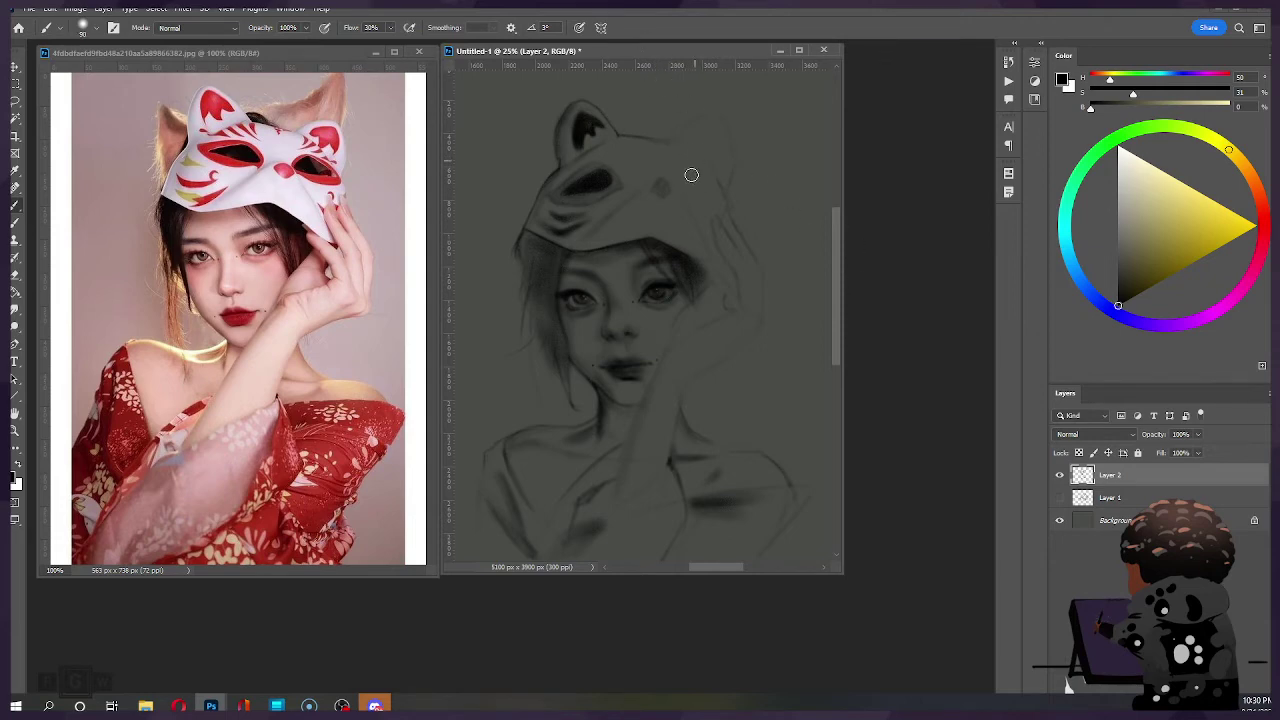
Step: Undo the large-brush strokes and mark the position of the mask's second eye with an X using a smaller brush
left_click_drag(690, 171, 711, 204)
key("ctrl+z")
key("ctrl+z")
key("bracketleft")
key("bracketleft")
key("bracketleft")
key("e")
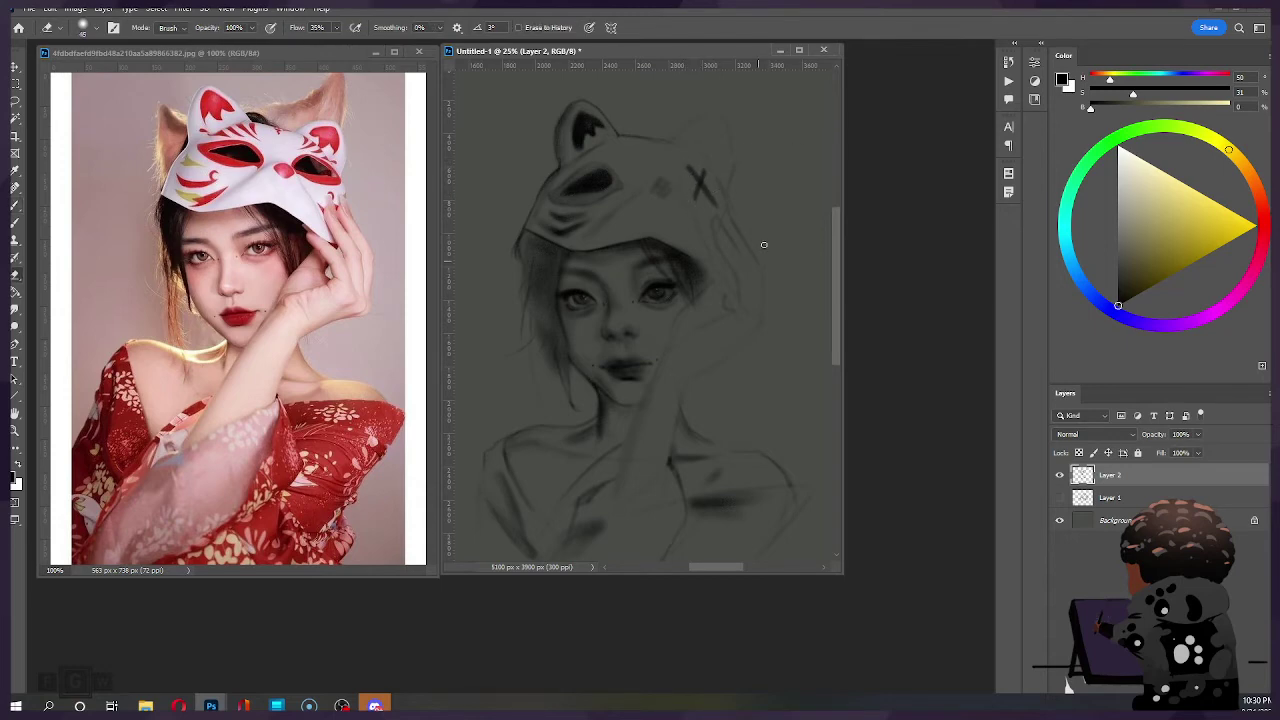
key("b")
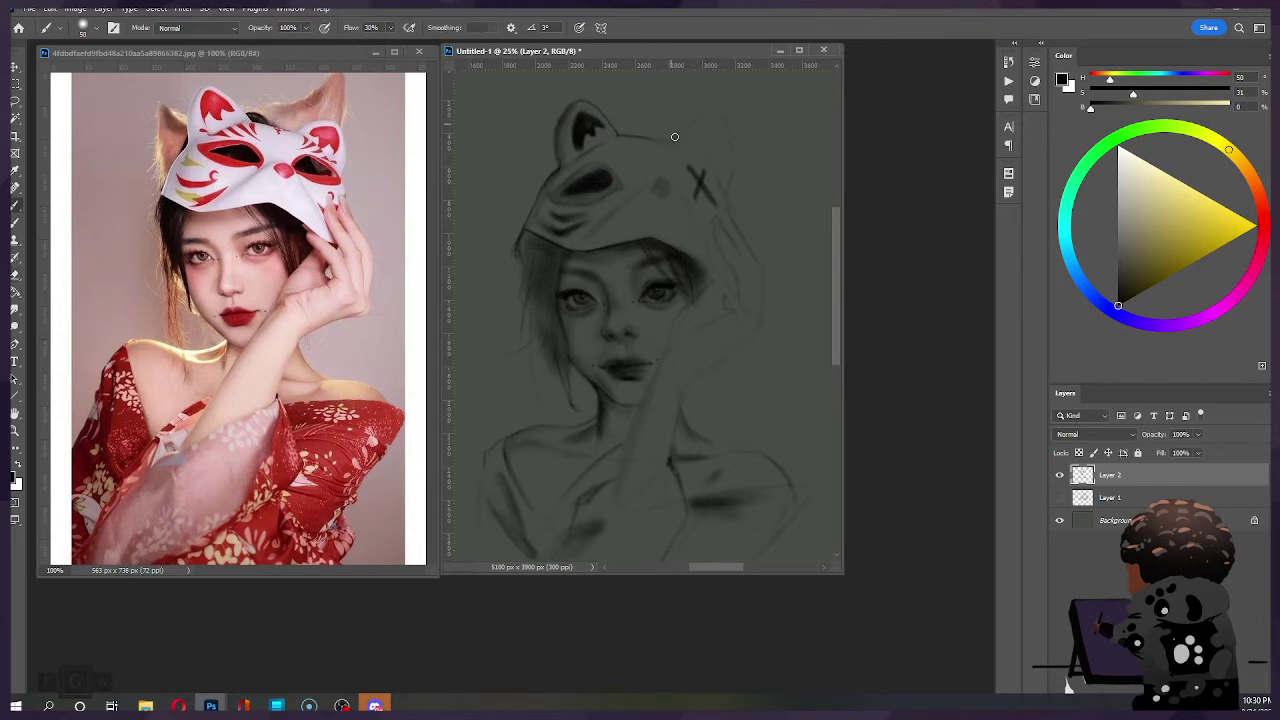
Step: Outline the mask's second ear and erase the rough line at the outer corner of the kimono shoulder
left_click_drag(700, 200, 710, 210)
key("e")
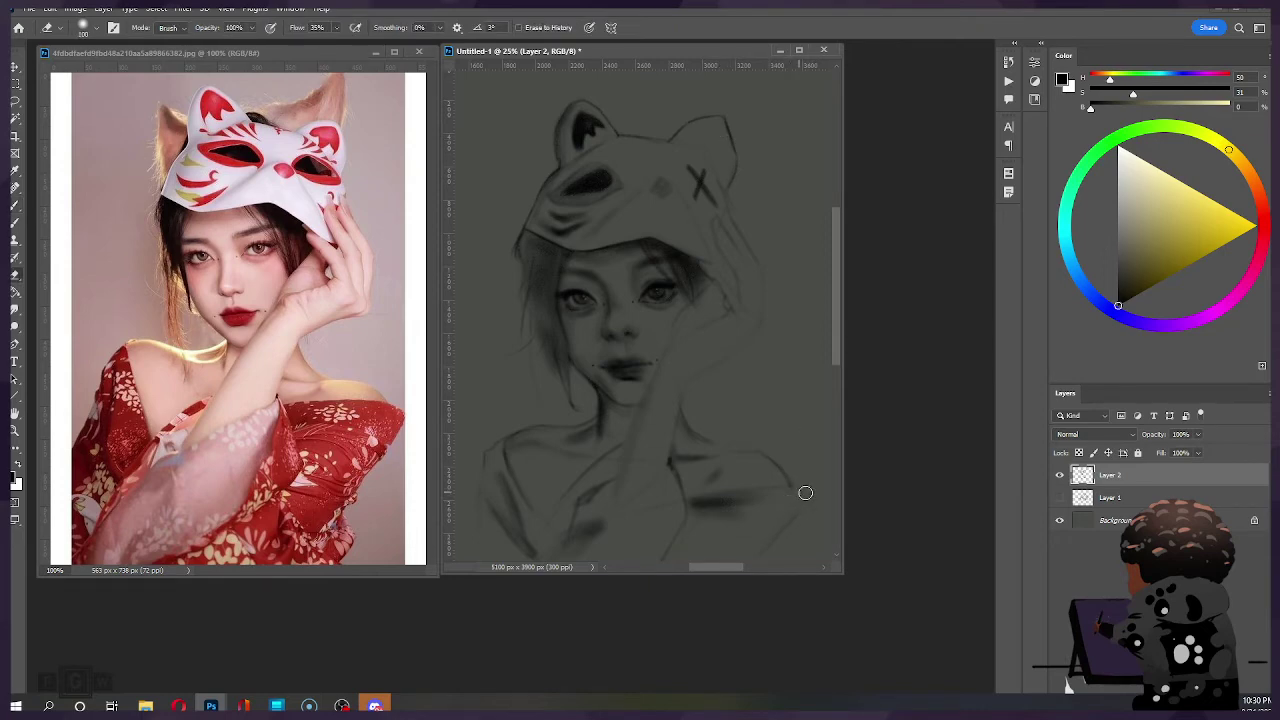
key("b")
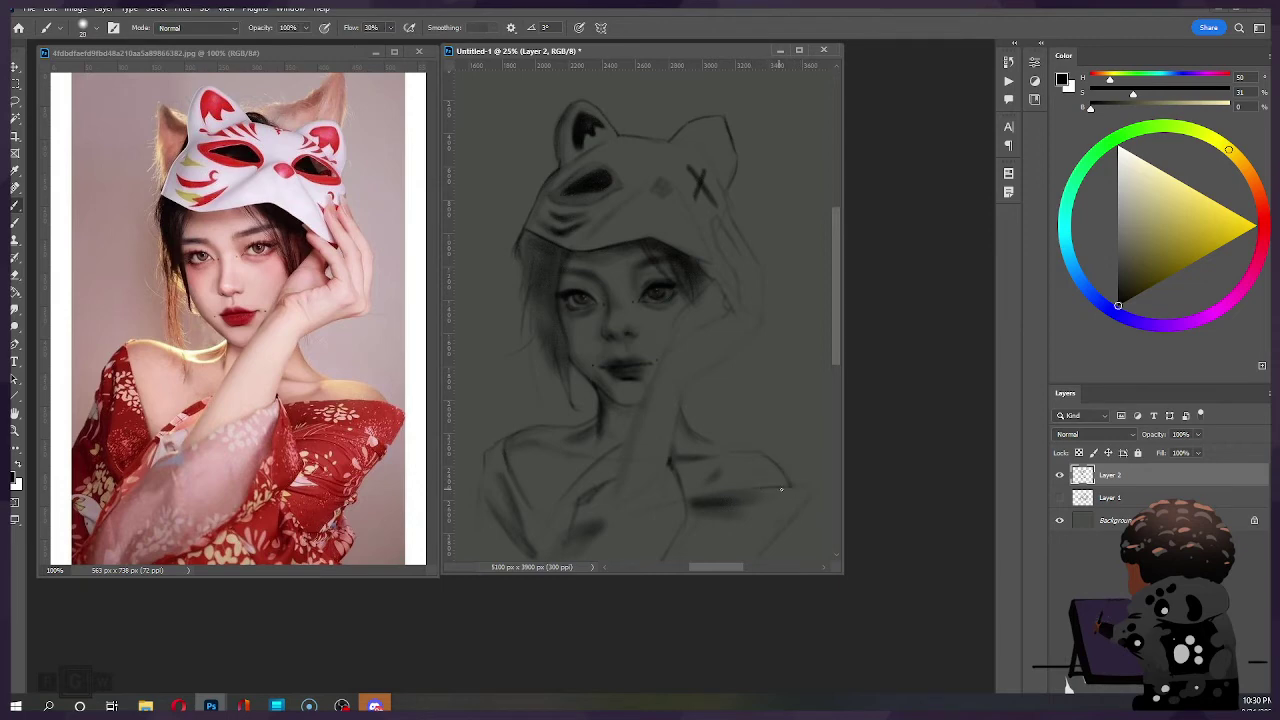
Step: Undo the first thick stroke and redraw the kimono's neckline edge across the far shoulder with a smaller brush
key("bracketright")
key("bracketright")
key("bracketright")
left_click_drag(760, 489, 798, 488)
key("ctrl+z")
key("bracketleft")
key("bracketleft")
left_click_drag(772, 488, 732, 490)
Step: Define the outer corner of the kimono beside the far shoulder and shade beneath its edge with varied brush sizes
key("]")
key("]")
key("]")
key("]")
key("bracketright")
key("bracketleft")
key("bracketleft")
key("bracketleft")
key("bracketleft")
Step: Clean up the sketch lines around the hand and the mask's lower corner with a smaller Eraser
key("e")
key("bracketright")
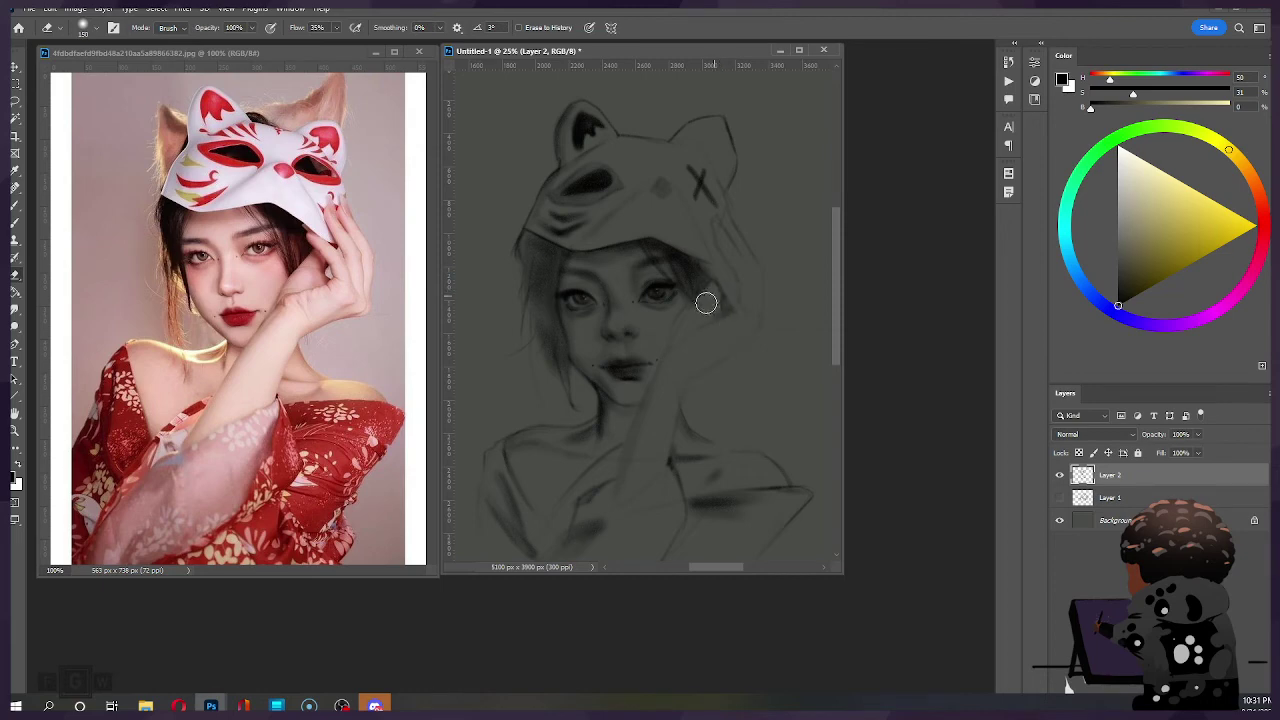
key("bracketleft")
key("bracketleft")
key("bracketleft")
key("bracketleft")
key("bracketleft")
key("bracketleft")
mouse_move(709, 242)
left_mouse_down()
mouse_move(729, 212)
mouse_move(714, 234)
left_mouse_up()
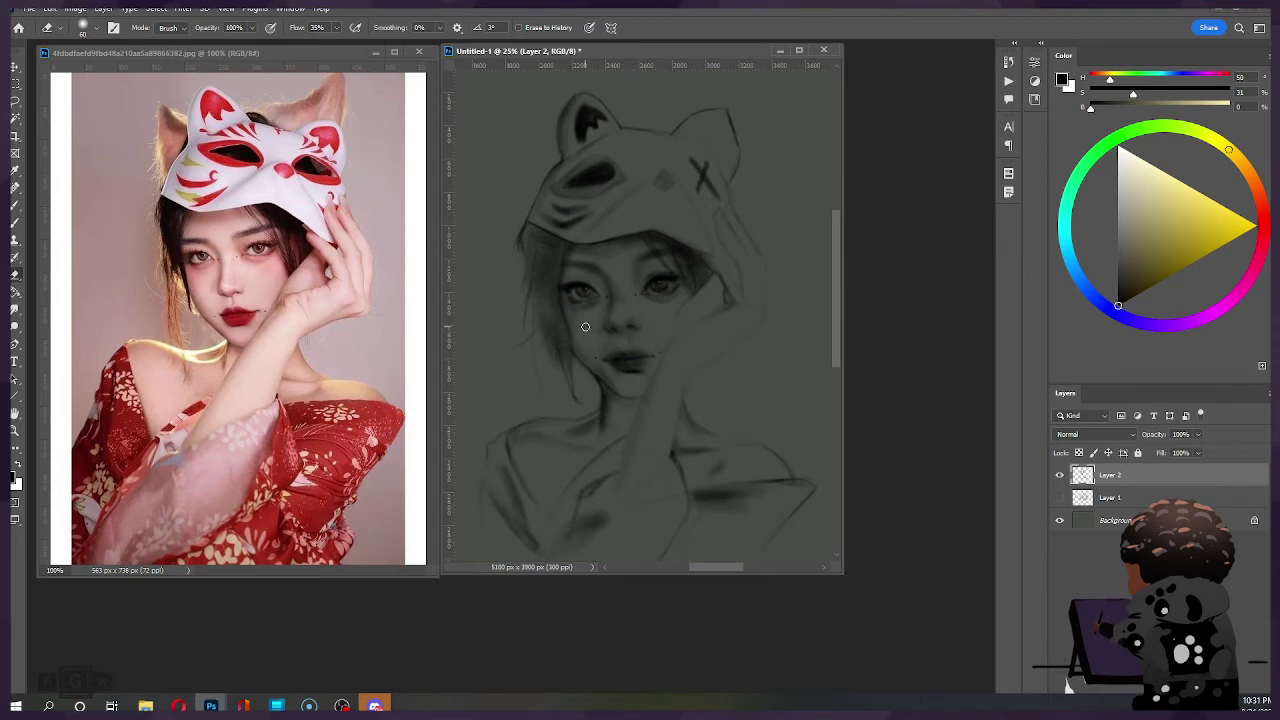
Step: Darken the hair shadow between the mask's lower corner and the raised hand with a larger Brush
key("b")
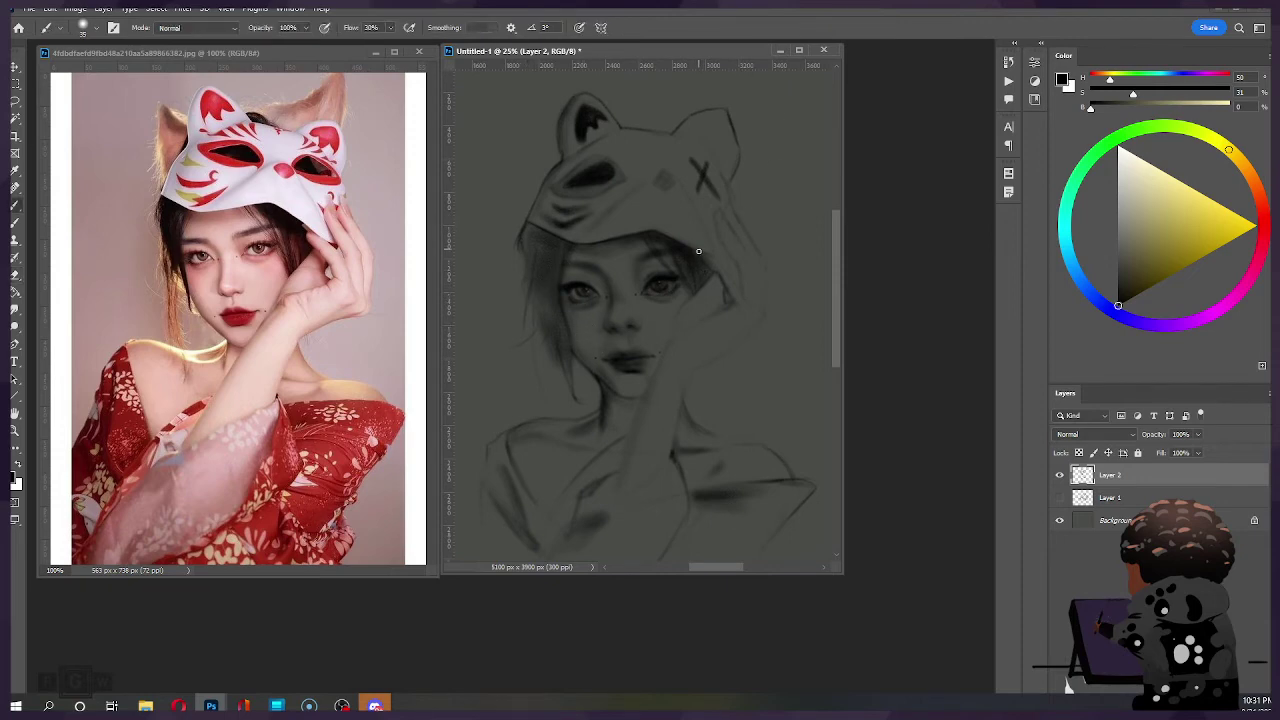
key("]")
key("]")
key("]")
key("]")
key("]")
left_click_drag(712, 287, 717, 278)
key("]")
key("]")
key("]")
key("]")
Step: Define the palm's edge against the cheek with the Brush and erase the stray lines around the wrist
key("[")
key("[")
key("[")
key("[")
key("[")
key("]")
key("]")
key("[")
key("[")
key("[")
key("[")
key("ctrl")
key("e")
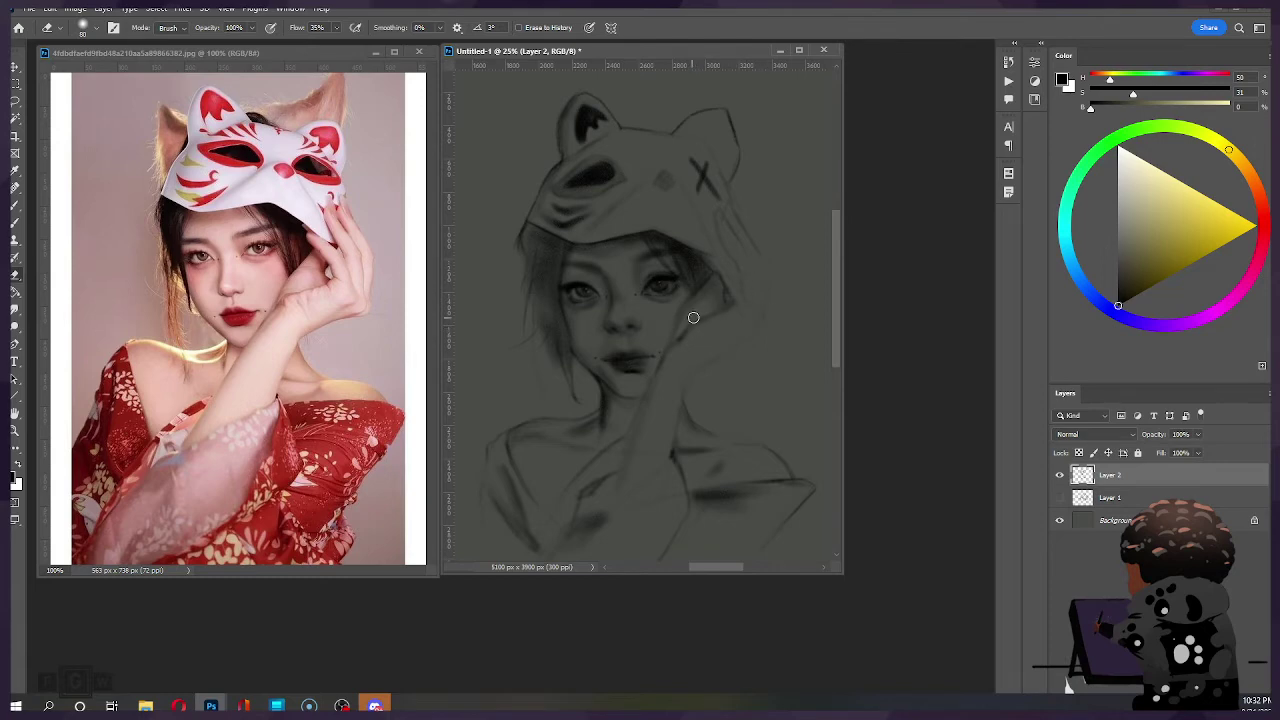
key("b")
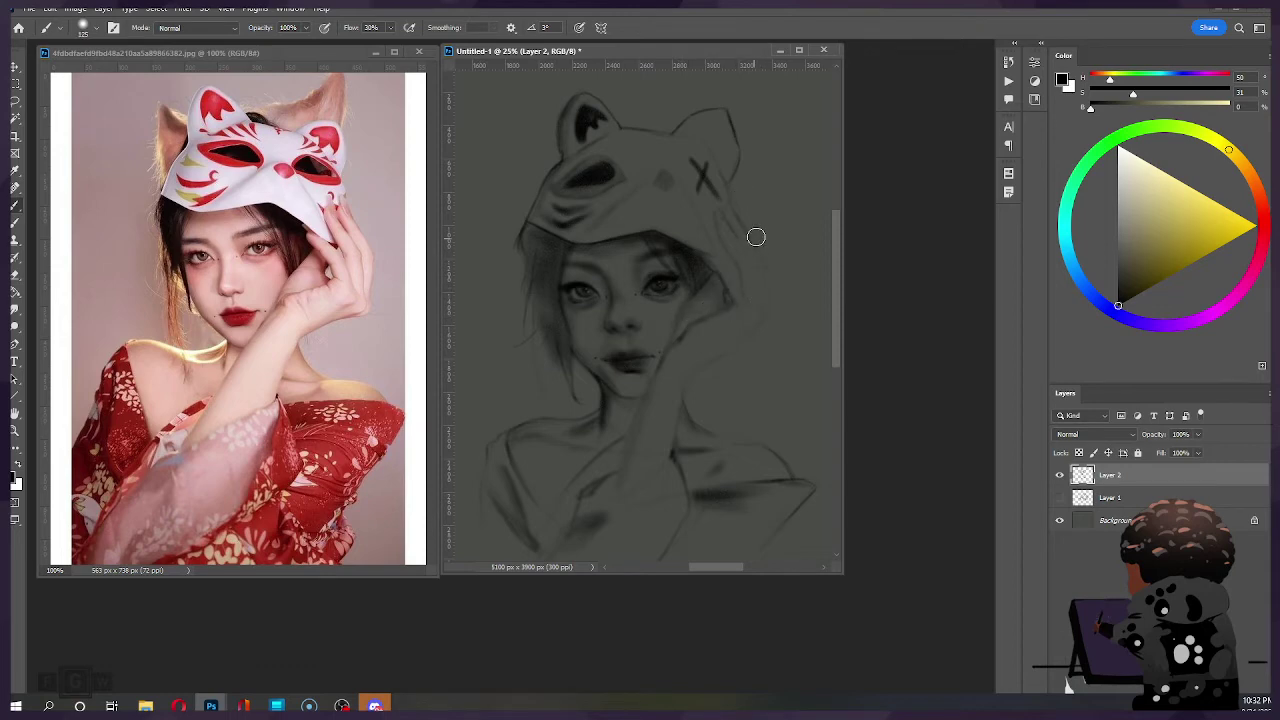
Step: Darken the mask's lower edge beside the fingers with the Brush and clean around the hand with the Eraser
key("ctrl")
mouse_move(710, 256)
left_mouse_down()
mouse_move(700, 283)
mouse_move(714, 270)
mouse_move(690, 257)
mouse_move(709, 283)
mouse_move(683, 263)
mouse_move(711, 285)
mouse_move(675, 245)
left_mouse_up()
key("bracketright")
key("bracketright")
key("bracketright")
key("bracketright")
key("bracketright")
key("e")
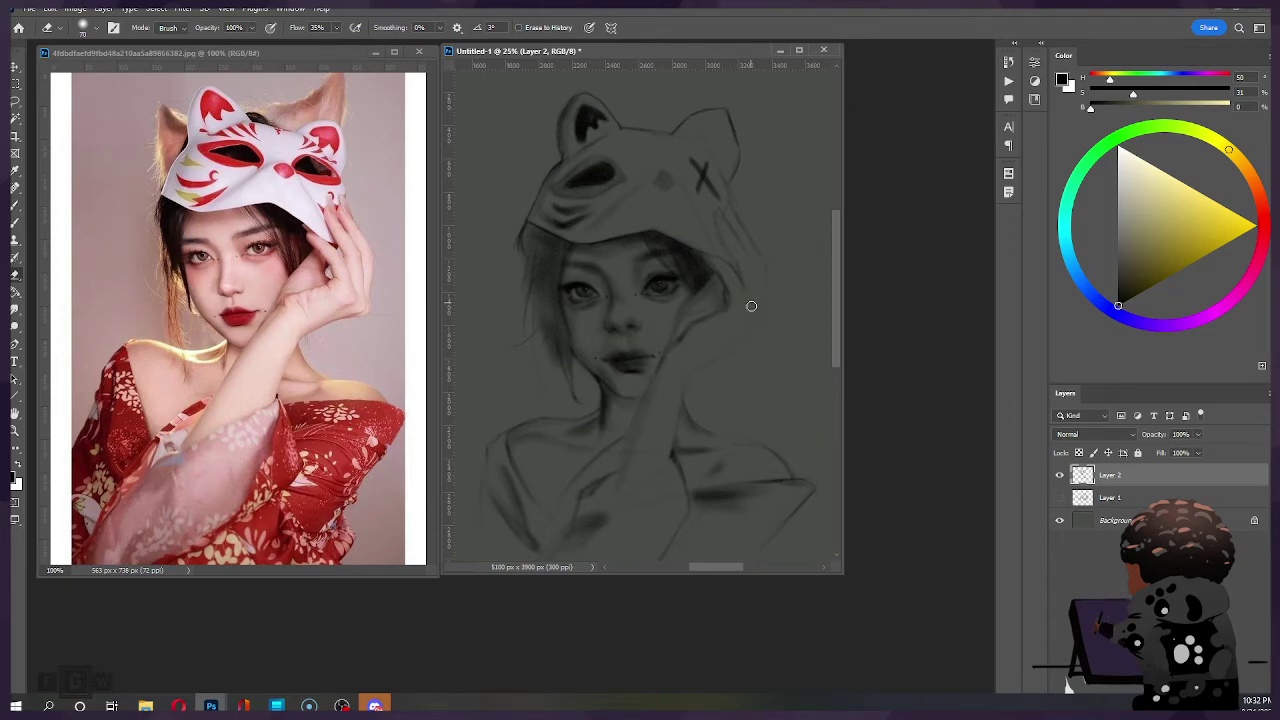
Step: Outline the back of the hand, the wrist and the forearm down to the kimono, trimming the contour with the Eraser
key("b")
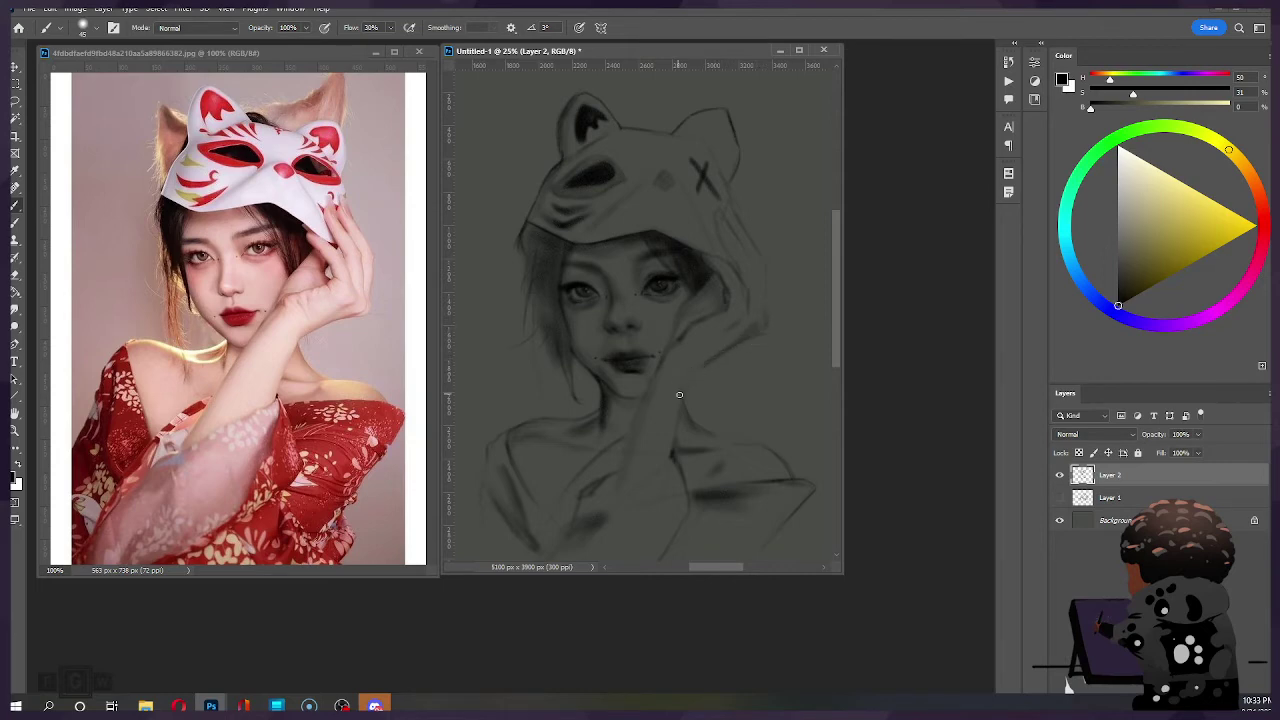
key("]")
key("]")
left_click_drag(689, 381, 673, 467)
key("e")
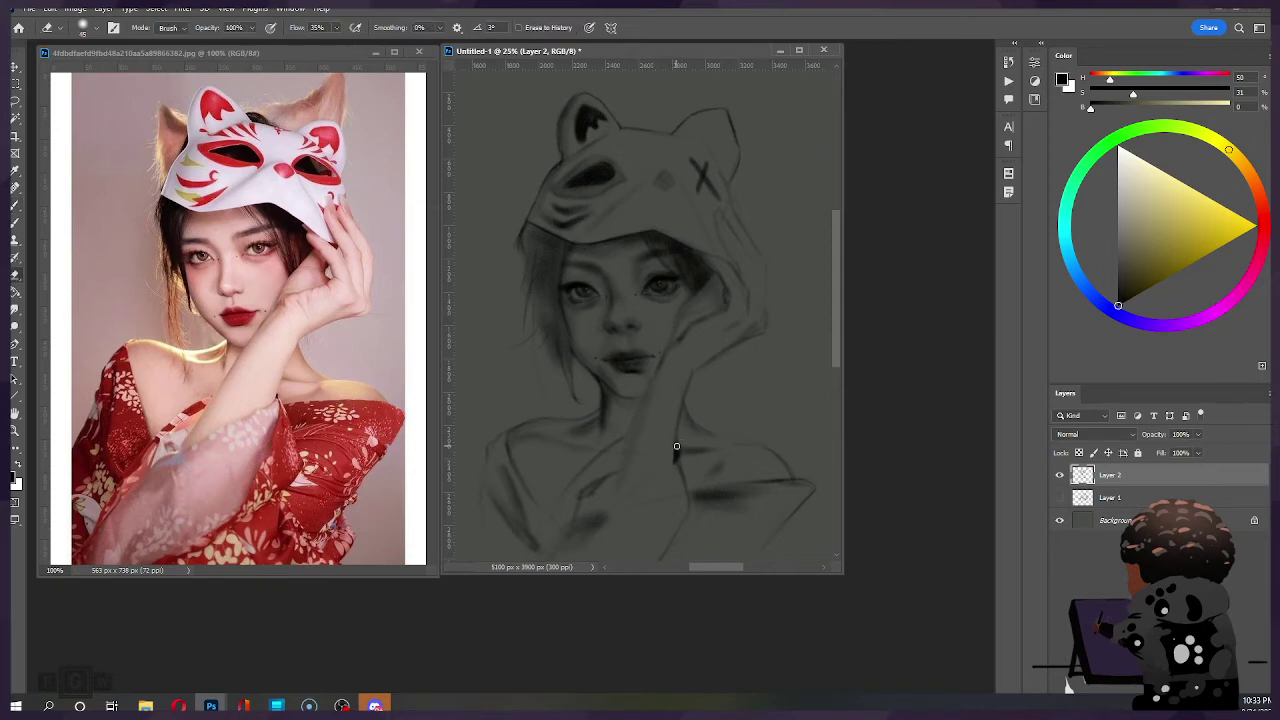
key("b")
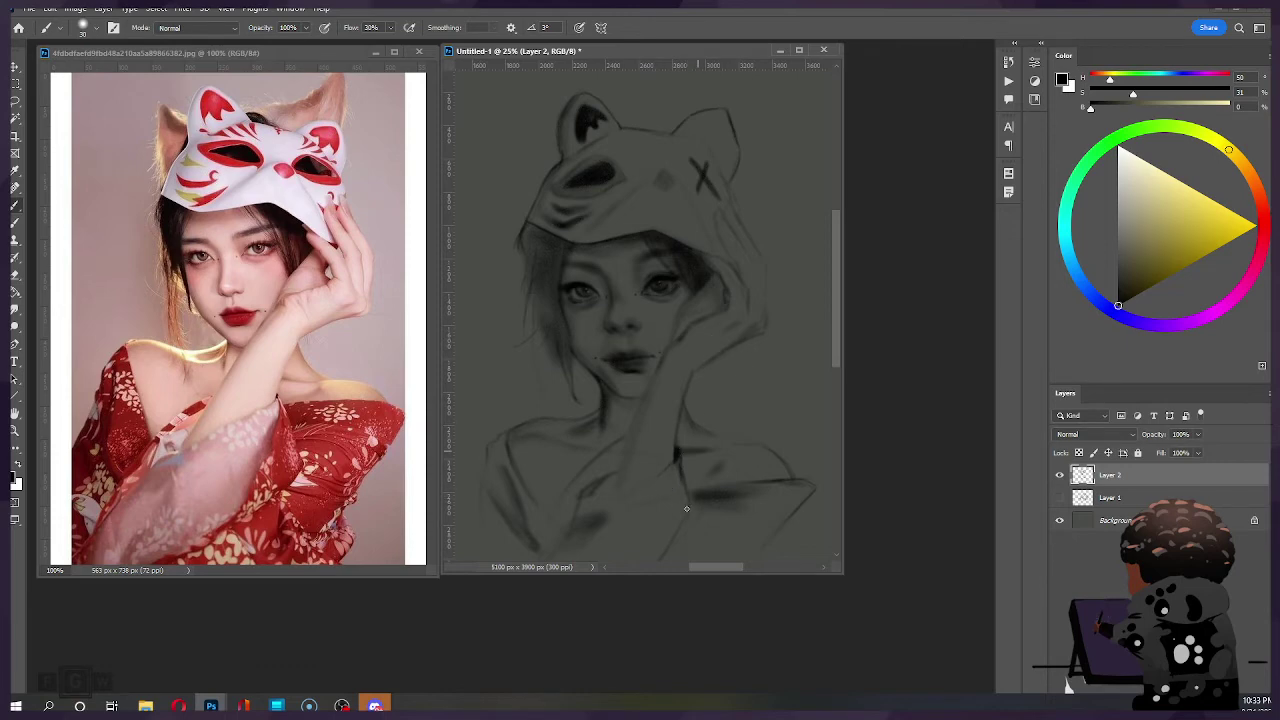
Step: Redraw the kimono fold below the forearm and the sleeve edge across it, blending the area with the Smudge tool
left_click_drag(679, 457, 671, 522)
key("ctrl+z")
key("[")
left_click_drag(678, 462, 672, 505)
left_click_drag(675, 461, 618, 502)
key("g")
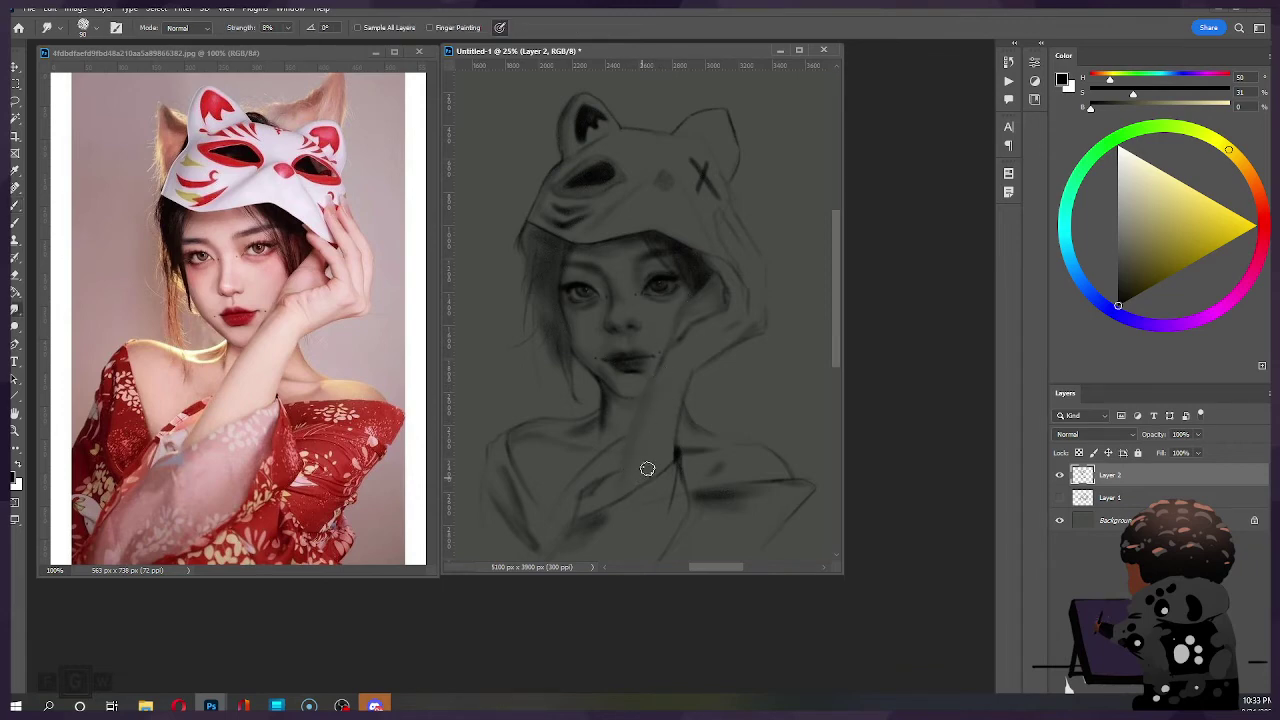
key("b")
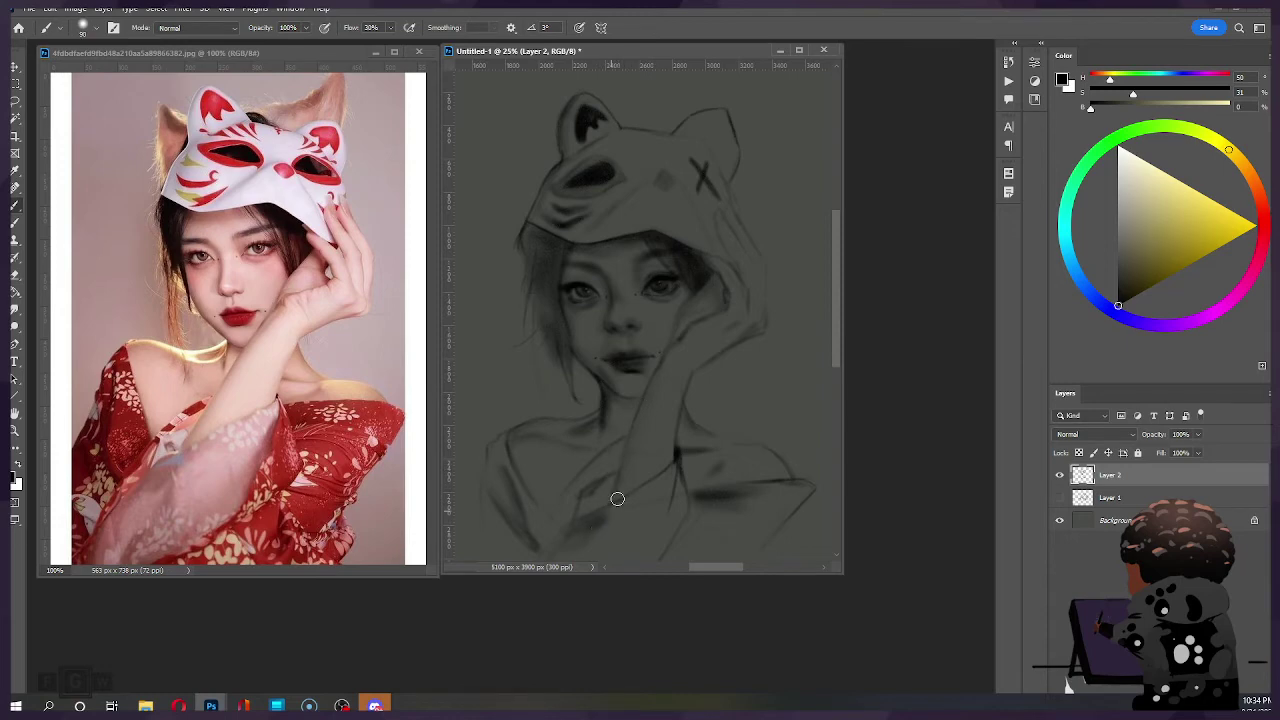
Step: Strengthen the forearm's inner contour and the kimono folds around the sleeve opening with varied brush sizes
key("bracketright")
key("bracketright")
key("bracketright")
key("bracketleft")
key("bracketleft")
key("bracketleft")
key("bracketleft")
key("ctrl")
key("bracketright")
key("bracketright")
Step: Outline the fingers holding the mask's edge with a smaller brush
key("bracketleft")
key("bracketleft")
key("bracketleft")
key("bracketleft")
key("bracketleft")
key("bracketleft")
left_click_drag(719, 237, 731, 255)
Step: Darken the finger contours with a smaller brush and erase the excess lines near the fingertips
key("bracketright")
key("bracketright")
key("bracketleft")
key("bracketleft")
key("bracketleft")
key("bracketleft")
key("bracketleft")
key("e")
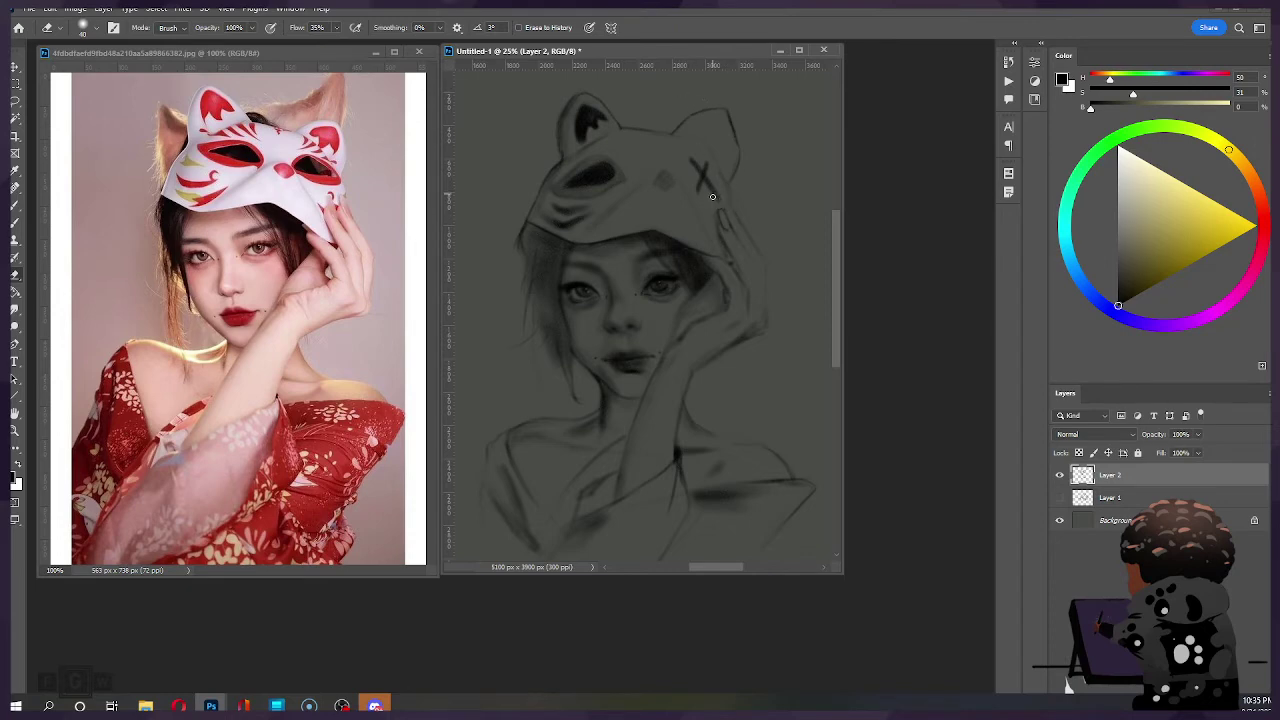
Step: Redraw the shortened, rounded fingertips at the mask's edge with the Brush
key("b")
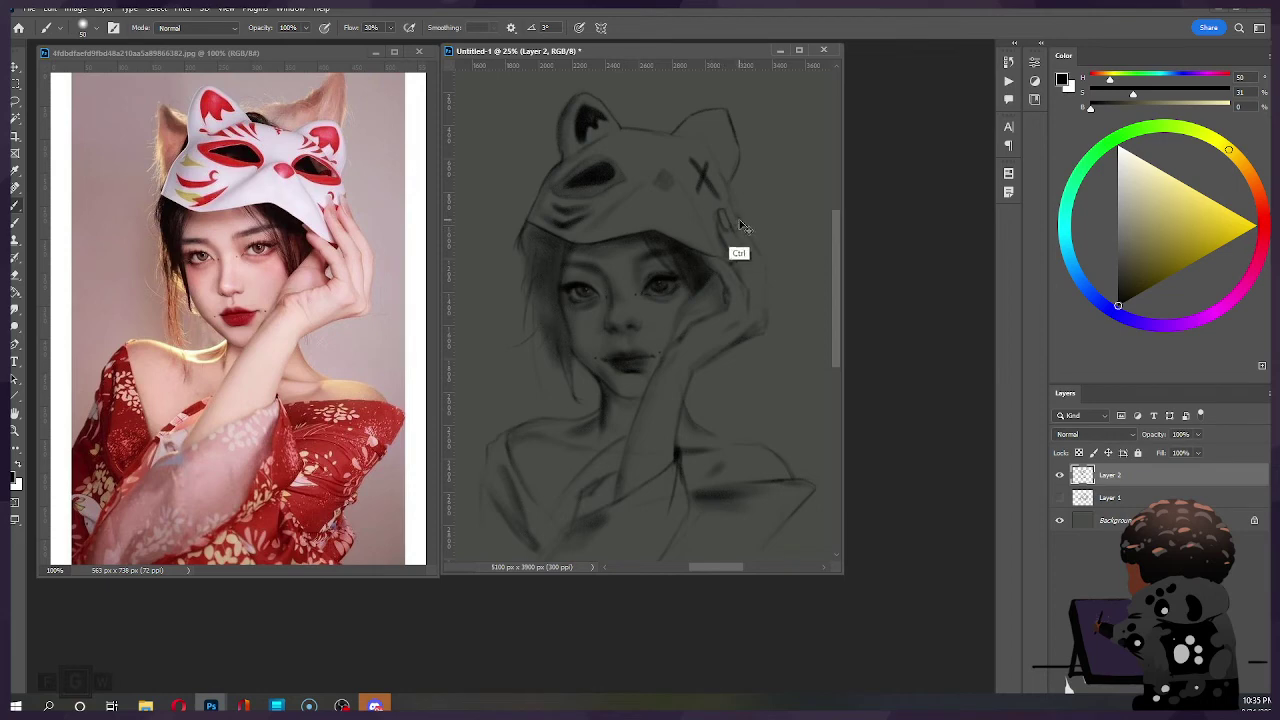
key("]")
left_click_drag(726, 228, 735, 229)
key("[")
Step: Select the fingertips with the Lasso, shift them lower with Free Transform, deselect and clean up around them with the Eraser
key("l")
mouse_move(751, 222)
left_mouse_down()
mouse_move(738, 259)
mouse_move(714, 240)
mouse_move(733, 197)
mouse_move(752, 222)
mouse_move(737, 235)
left_mouse_up()
key("ctrl+t")
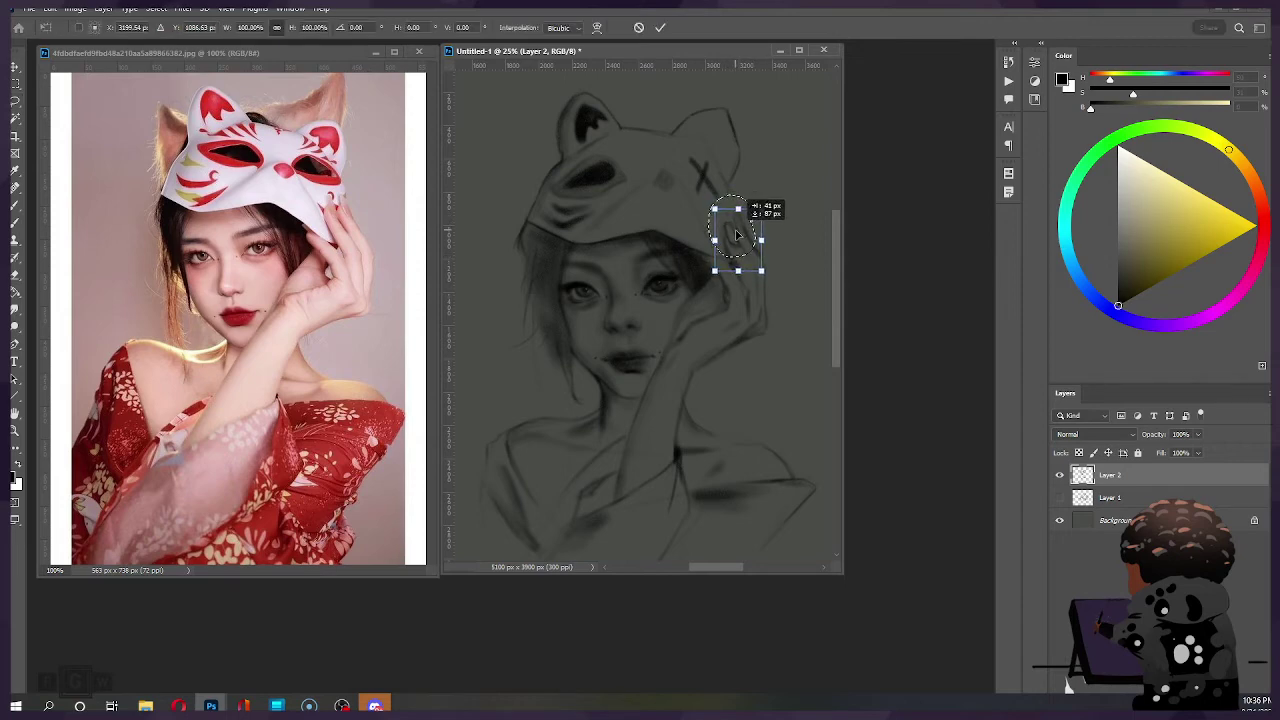
left_click(661, 28)
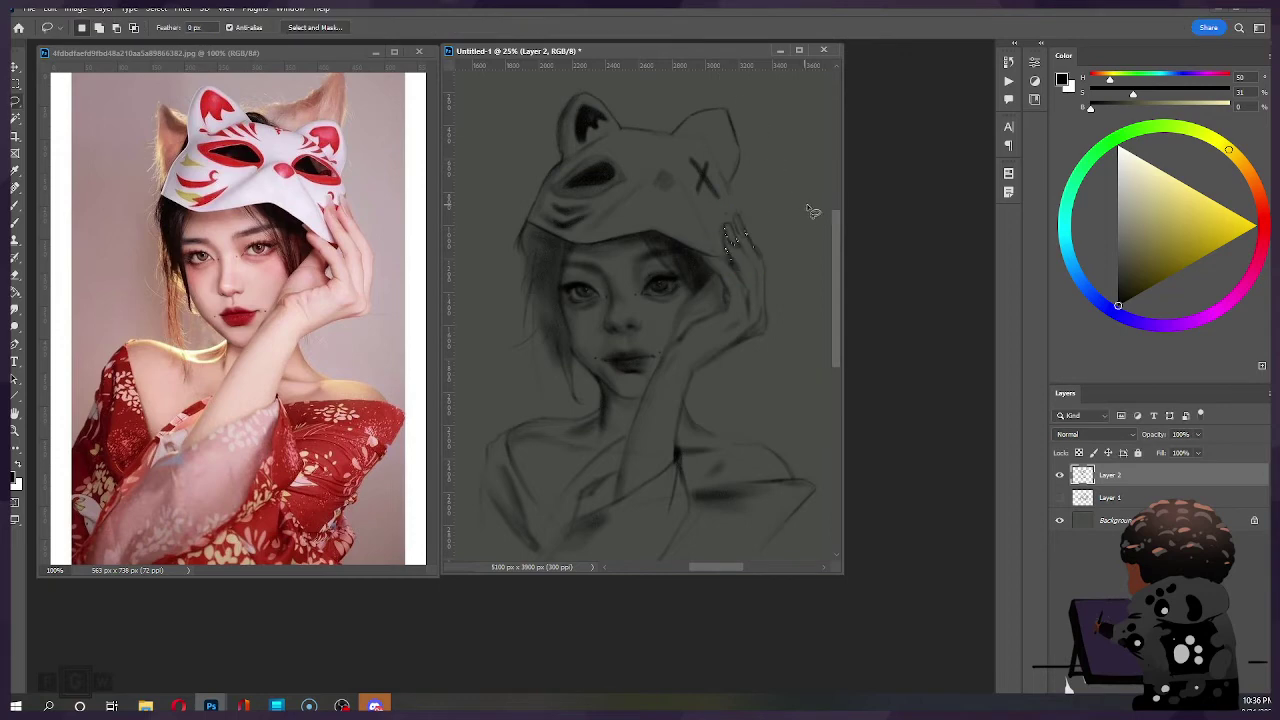
key("ctrl+d")
key("b")
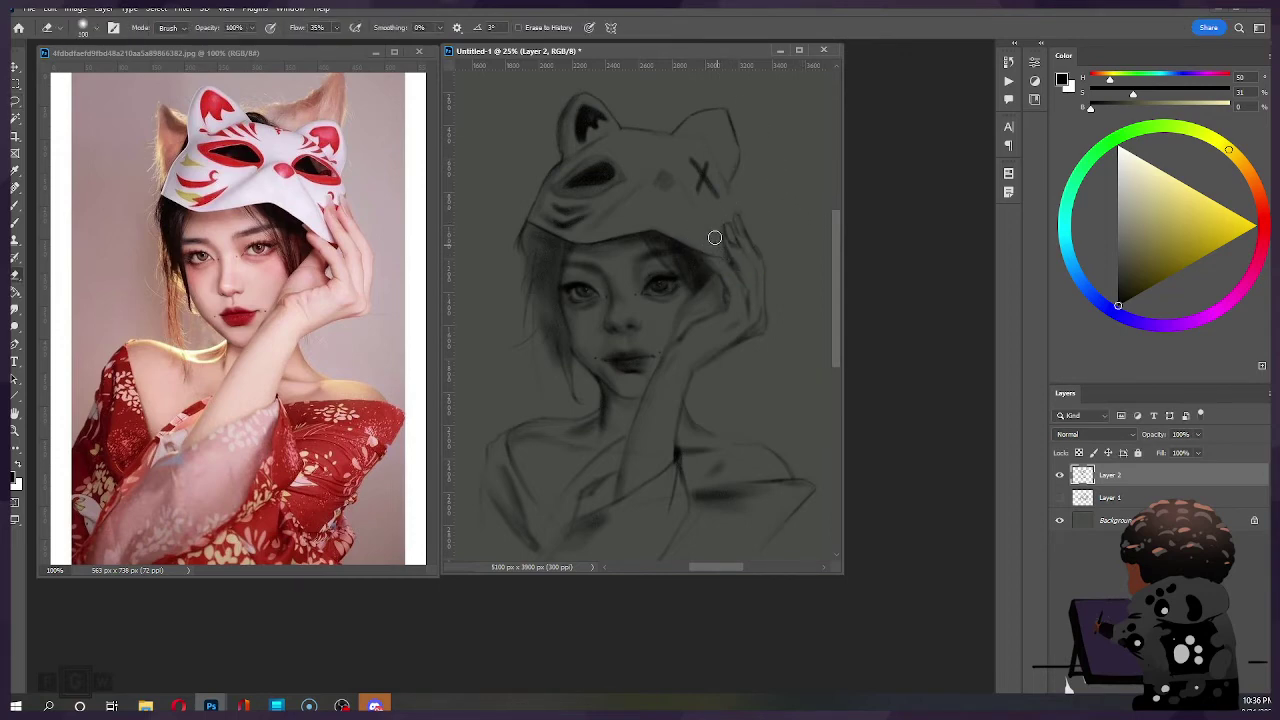
key("b")
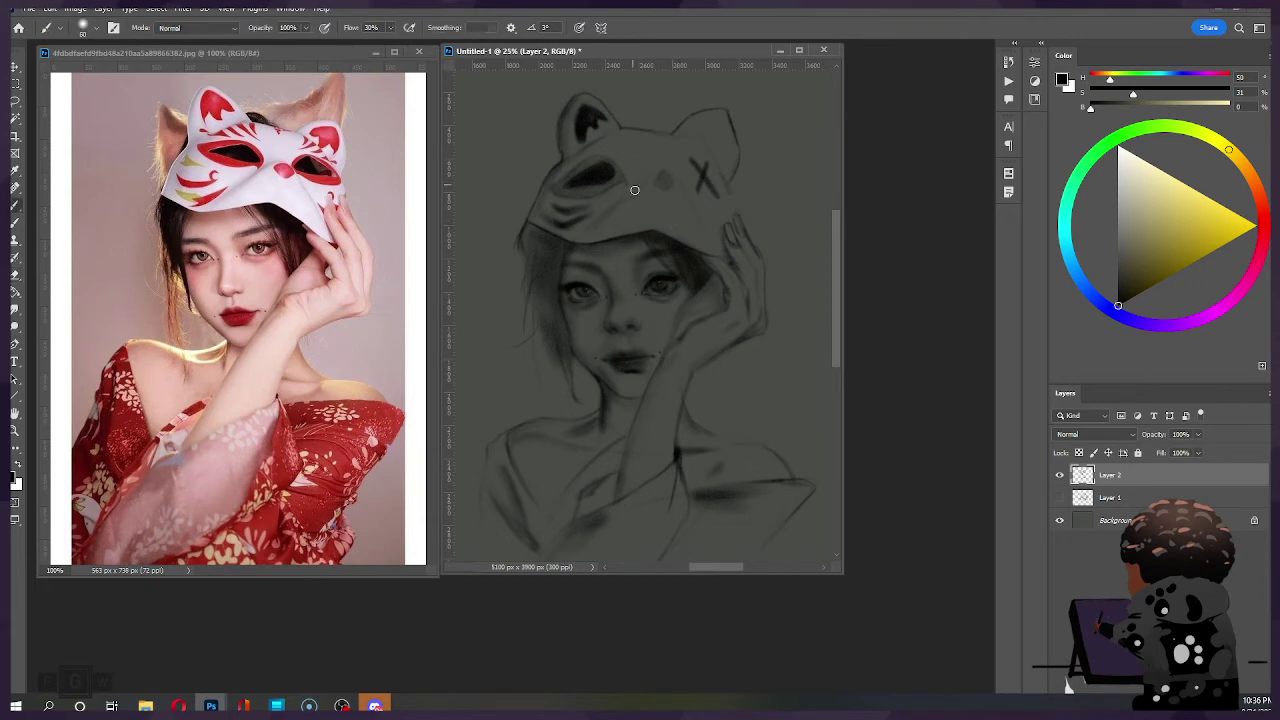
Step: Shade the inside of the mask's second ear and outline the mask's side from that ear to the fingertips
key("bracketright")
key("bracketright")
key("bracketright")
key("bracketright")
key("bracketleft")
key("bracketleft")
key("bracketleft")
key("bracketleft")
left_click_drag(728, 186, 744, 228)
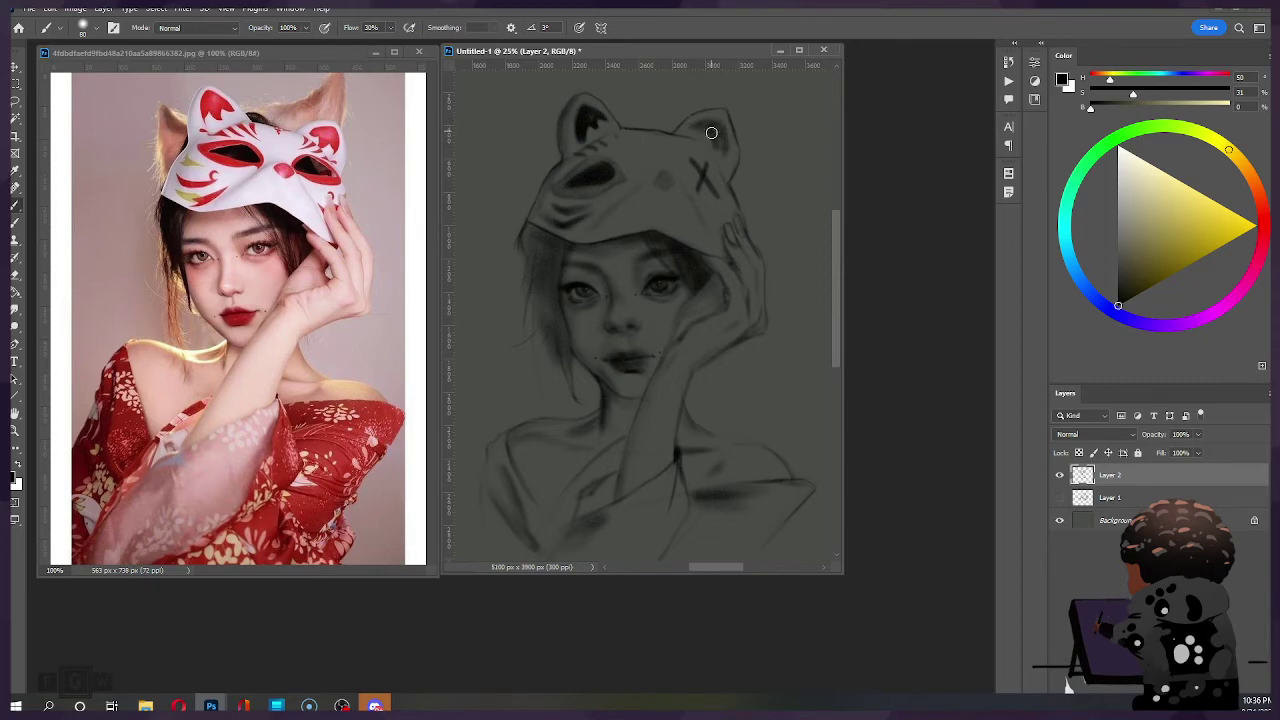
Step: Carve notches into the second ear's dark inner marking with a smaller Eraser and return to the Brush
key("e")
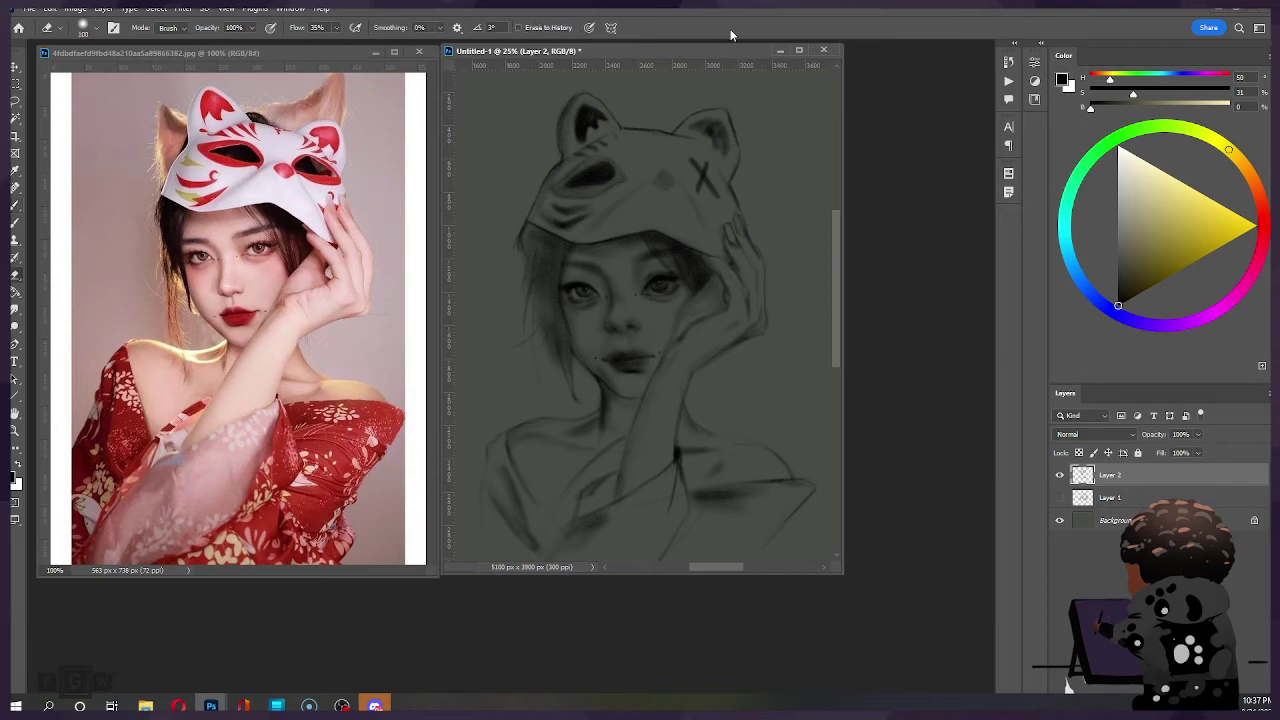
key("[")
key("[")
key("[")
key("[")
key("b")
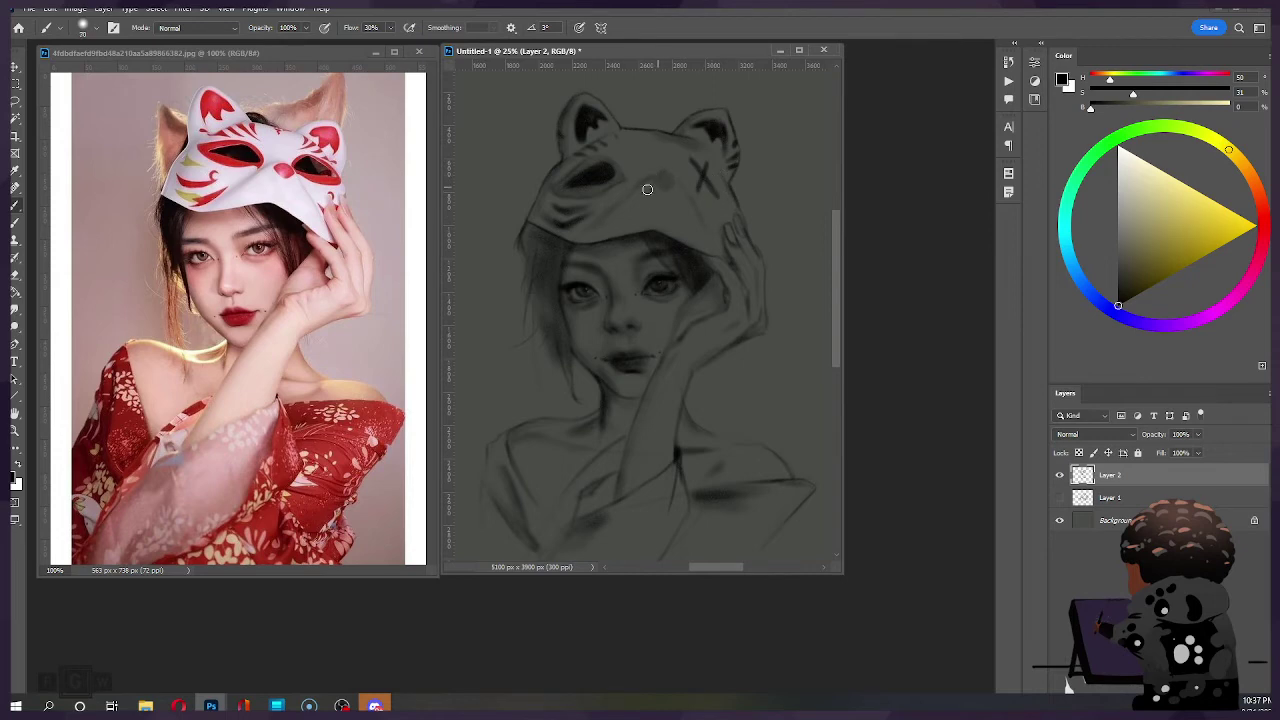
Step: Refine the mask's eye opening, nose and cheek marking and draw fine loose hair strands beside the face, varying the Brush size
key("[")
key("]")
key("[")
key("[")
key("[")
key("bracketright")
key("bracketright")
key("bracketright")
key("bracketright")
key("bracketright")
key("bracketright")
key("bracketright")
key("bracketright")
key("bracketleft")
key("bracketleft")
key("bracketleft")
key("bracketleft")
key("bracketleft")
key("bracketleft")
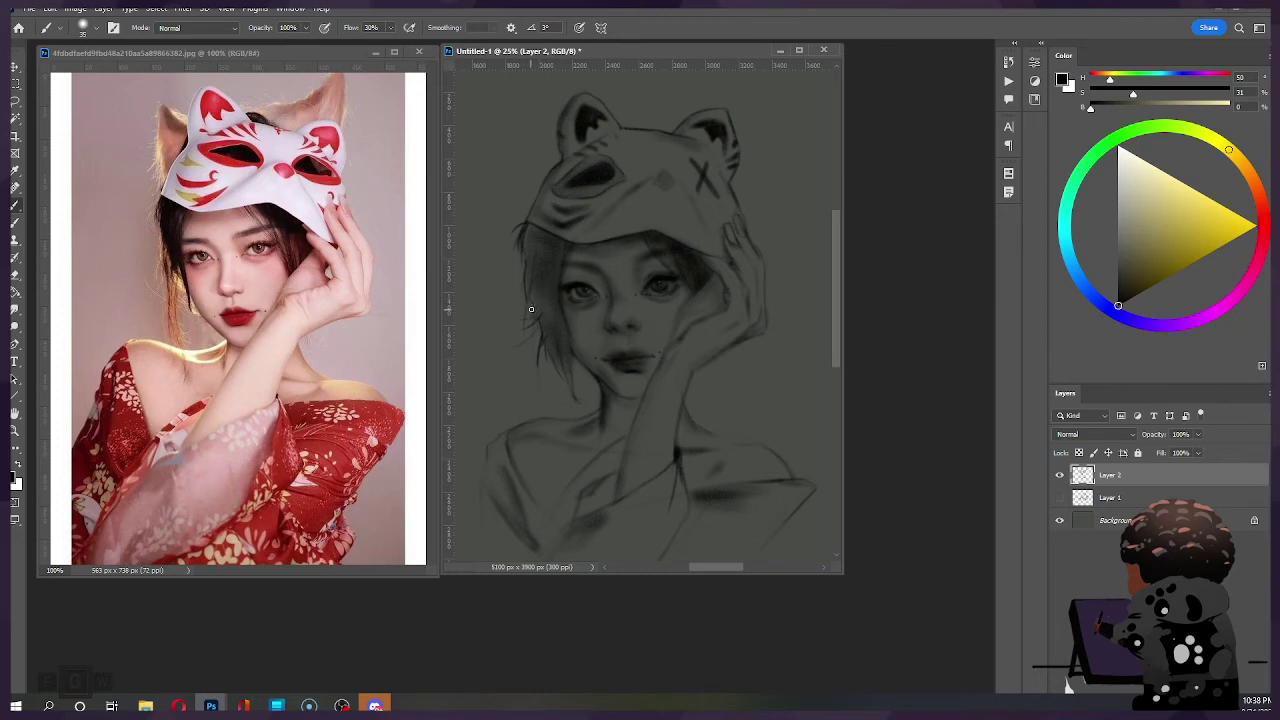
Step: Thicken the loose side hair between the mask's corner and the jaw with broader Brush strokes
left_click_drag(541, 307, 531, 308)
key("bracketright")
key("bracketright")
key("bracketright")
key("bracketright")
key("bracketright")
left_click_drag(535, 300, 532, 335)
left_click_drag(535, 276, 535, 319)
key("bracketleft")
key("bracketleft")
key("bracketleft")
key("bracketleft")
key("bracketleft")
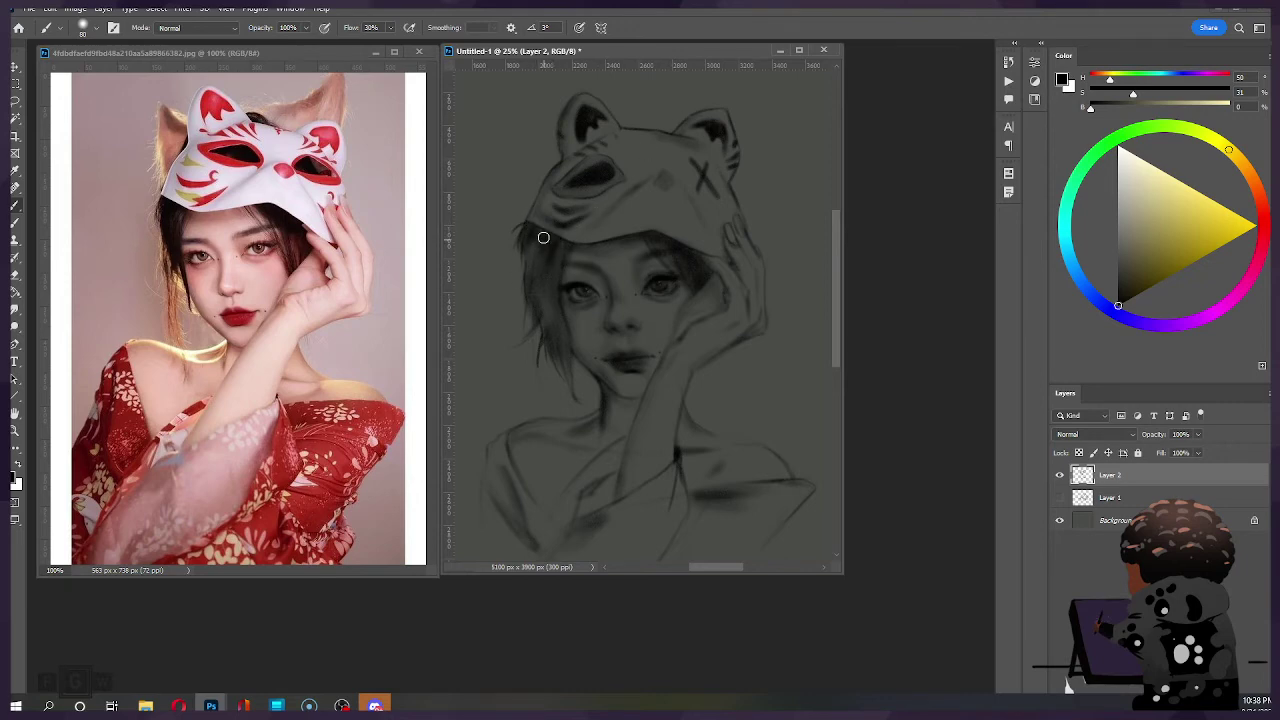
Step: Deepen the inner side hair along the cheek and darken the hair directly beneath the mask's corner
key("ctrl")
key("bracketright")
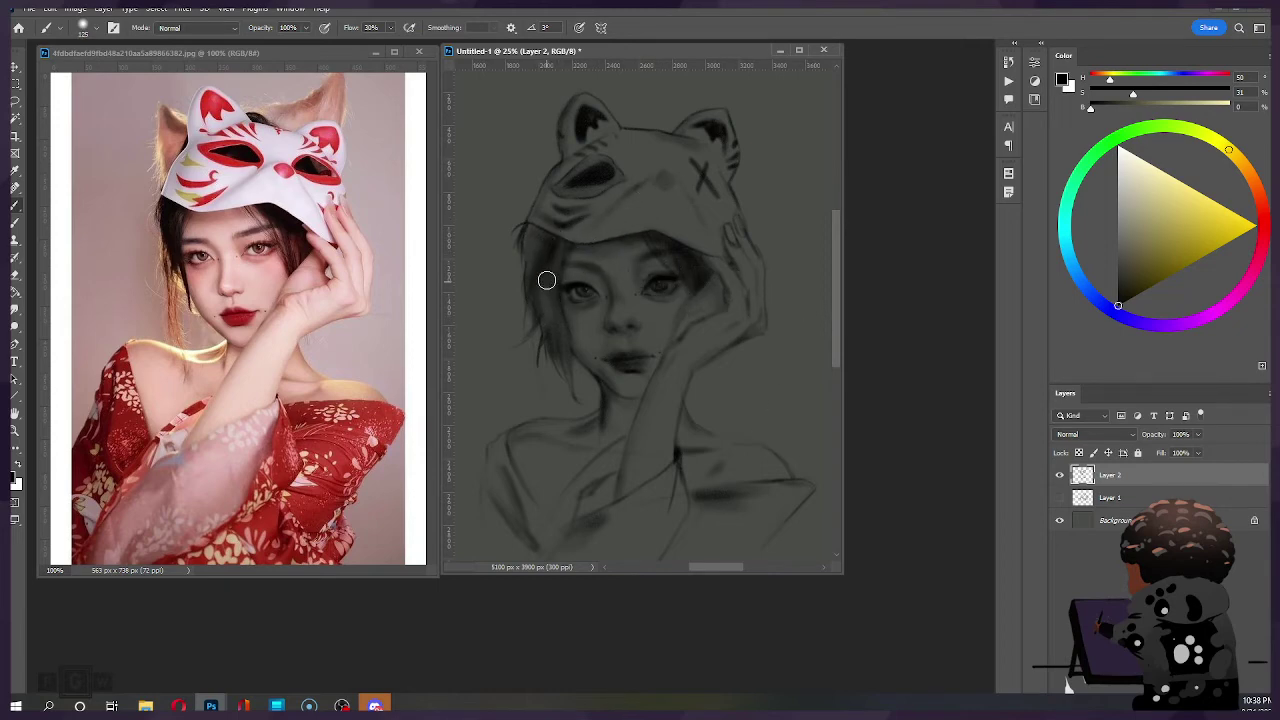
left_click_drag(546, 278, 550, 314)
key("bracketleft")
left_click_drag(530, 224, 572, 242)
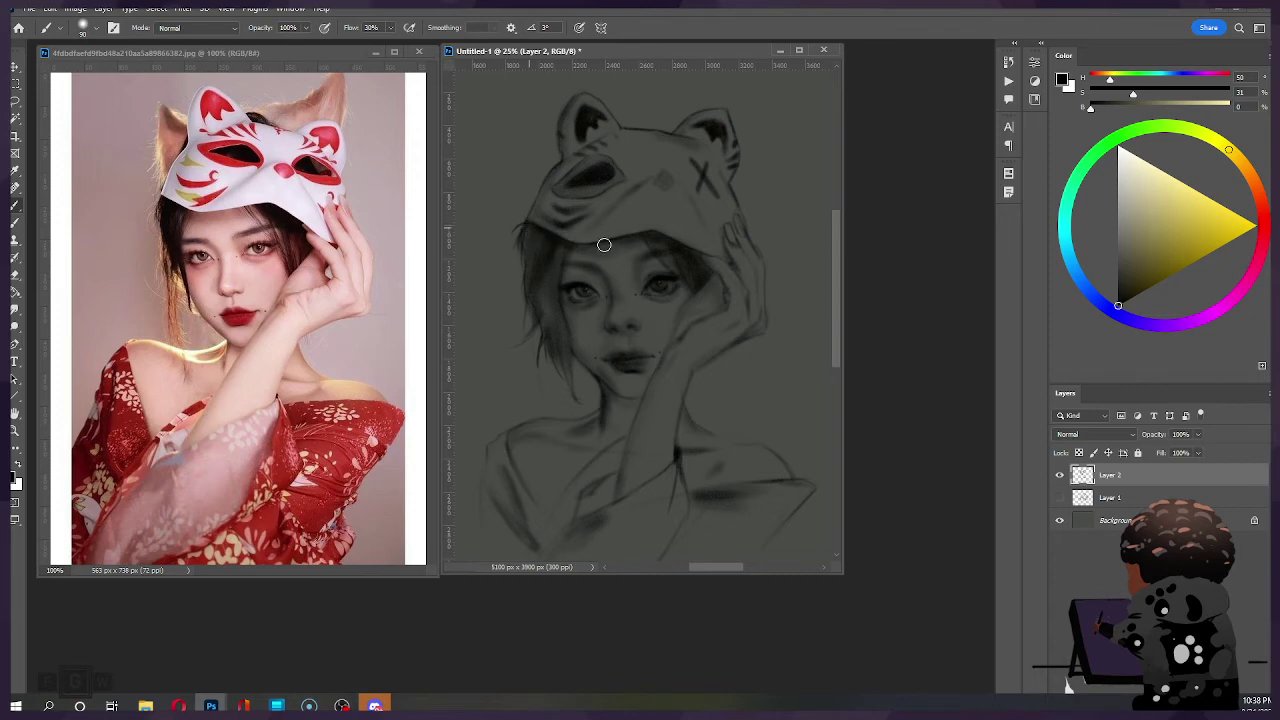
Step: Shade the hair and forehead shadow beneath the mask's lower edge, enlarging the Brush to 200 px
key("bracketright")
key("bracketright")
key("bracketright")
key("bracketright")
key("bracketright")
key("bracketright")
key("bracketright")
key("ctrl")
key("bracketleft")
key("bracketleft")
key("bracketleft")
key("bracketleft")
key("bracketleft")
key("bracketleft")
key("bracketleft")
key("bracketright")
key("bracketright")
key("bracketright")
key("bracketright")
left_click_drag(587, 250, 614, 244)
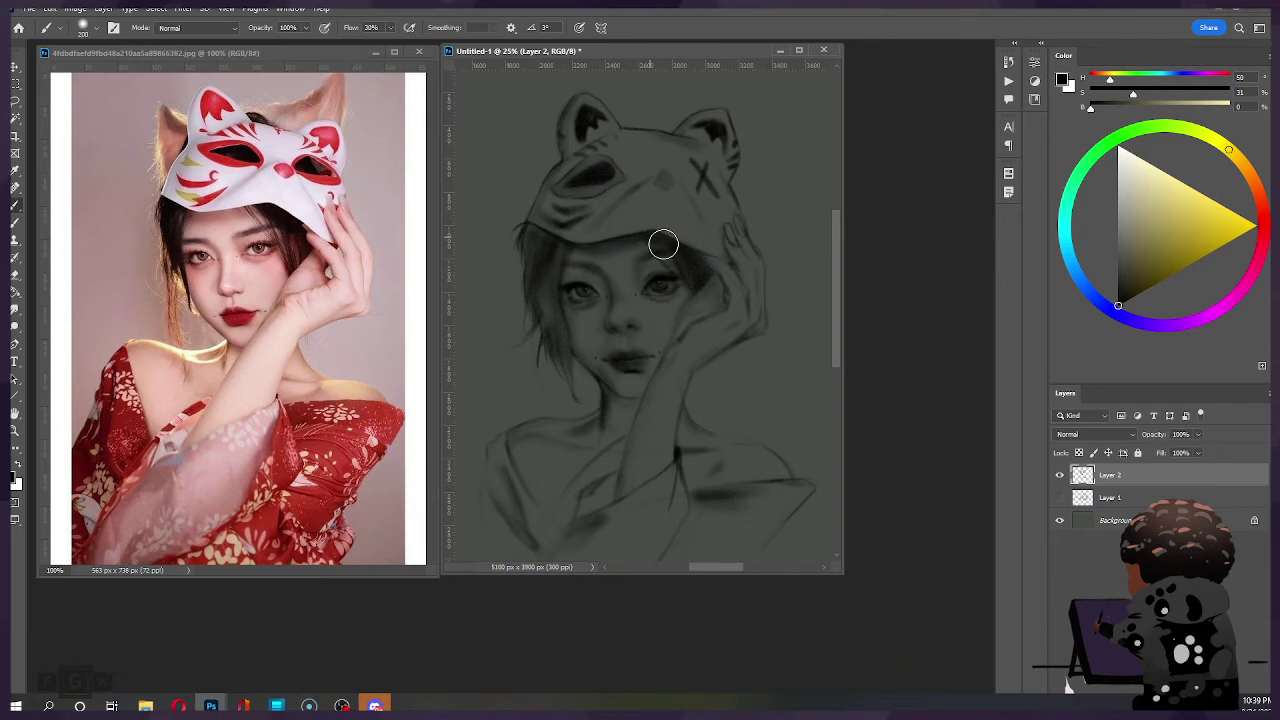
Step: Add small dark stripes to the mask's cheek beside the fingertips with the Brush reduced to 50 px
key("bracketleft")
key("bracketleft")
key("bracketleft")
key("bracketleft")
key("bracketleft")
key("bracketright")
key("bracketright")
key("bracketleft")
Step: Flip the canvas horizontally back and forth to check the portrait's proportions
key("ctrl+shift+h")
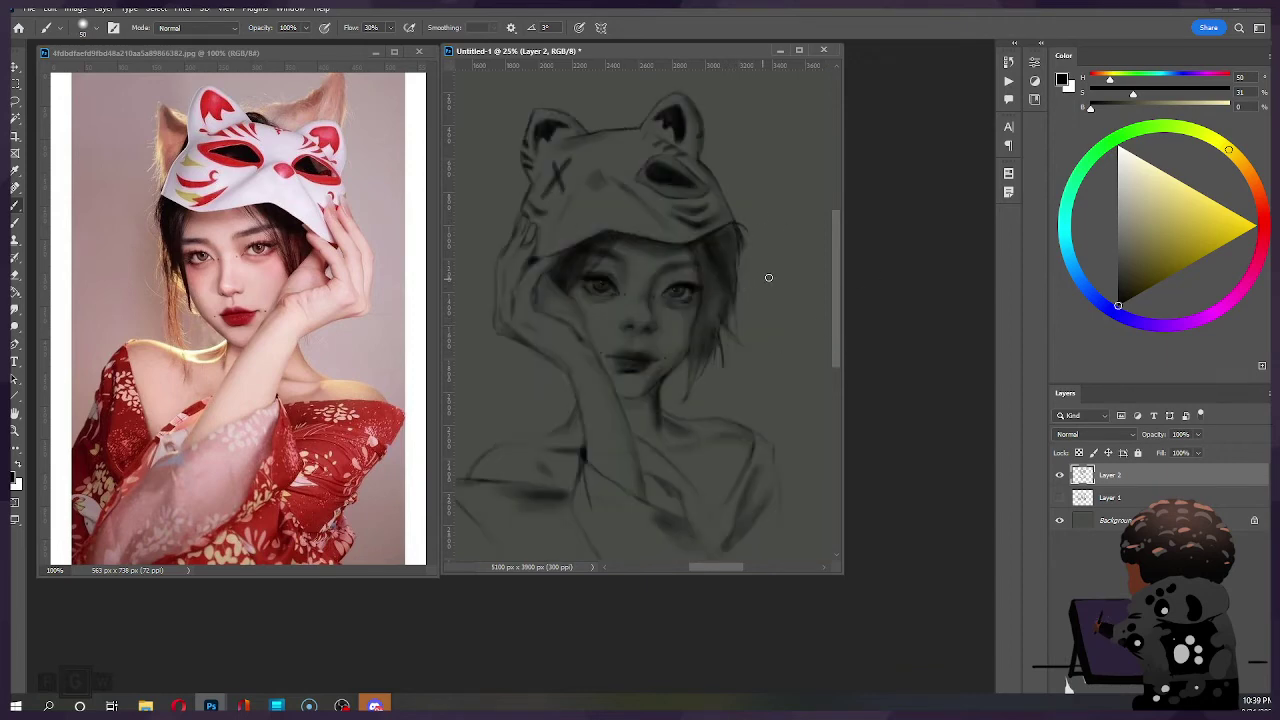
key("ctrl+shift+h")
key("ctrl+shift+h")
key("ctrl+shift+h")
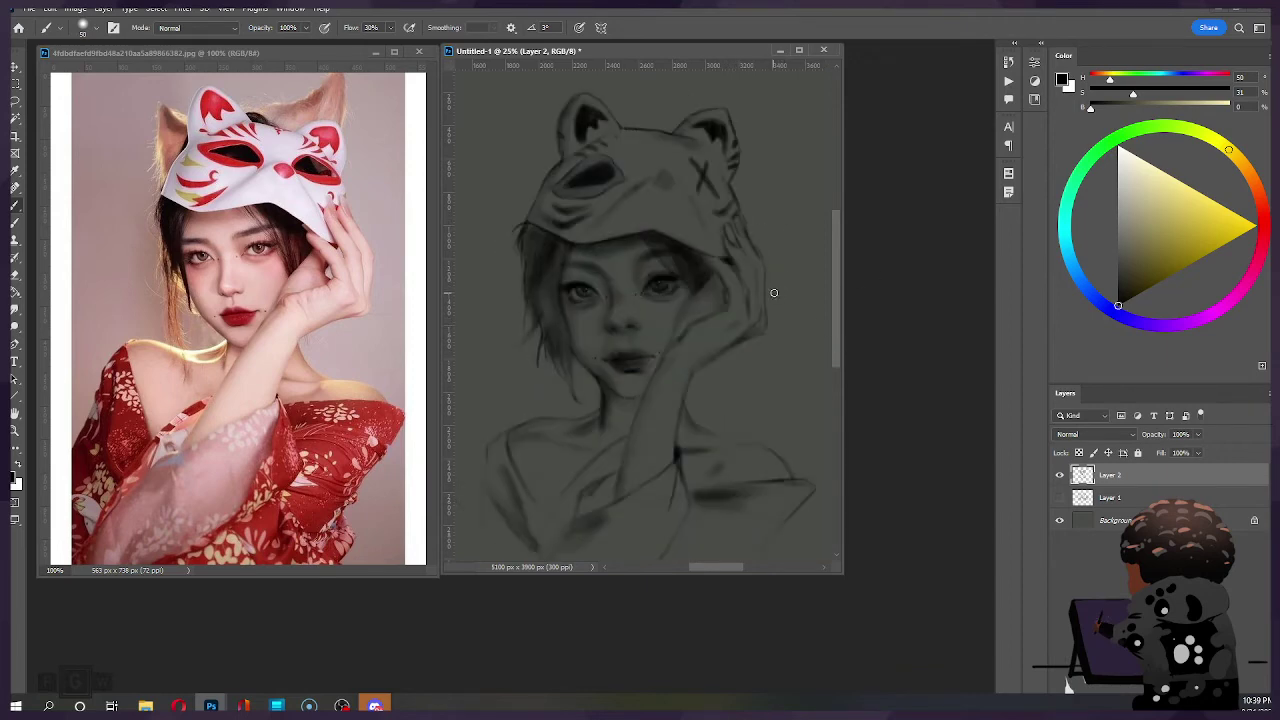
key("ctrl+shift+h")
key("ctrl+shift+h")
Step: Hide Layer 2 and add a new empty layer above it for another sketch
left_click(1061, 476)
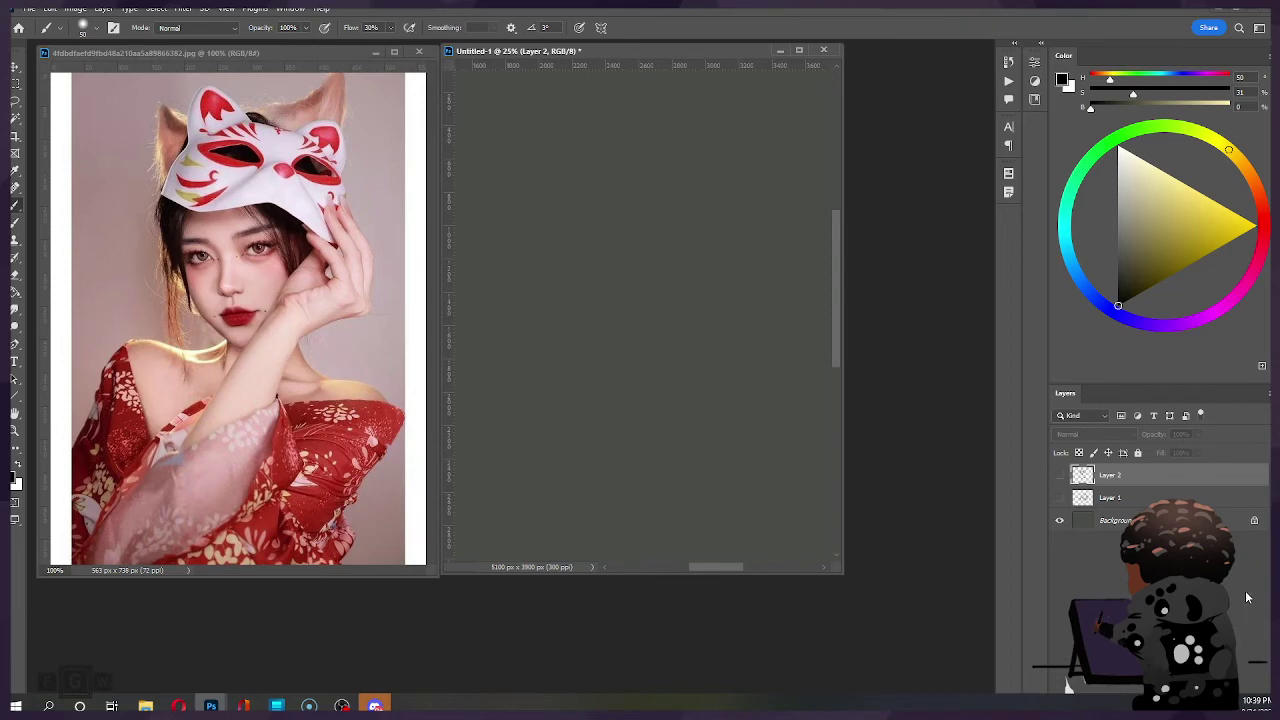
scroll(643, 315, "down", 2)
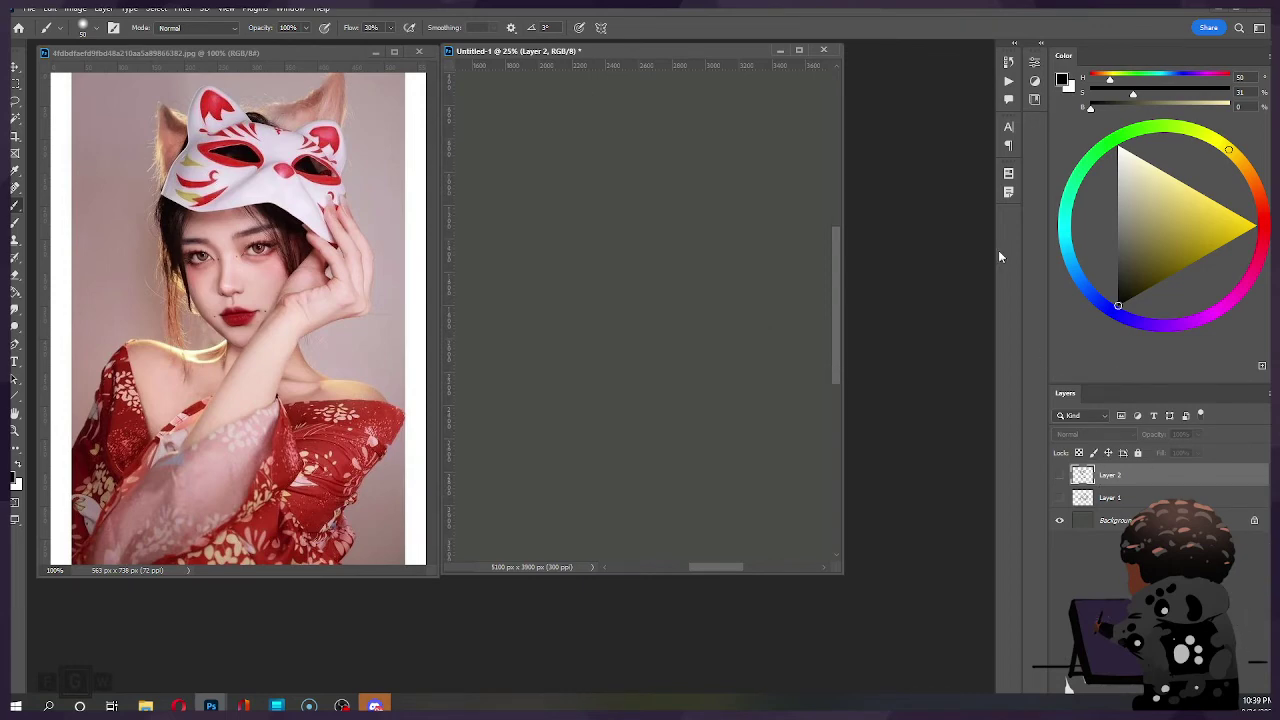
left_click_drag(958, 8, 830, 0)
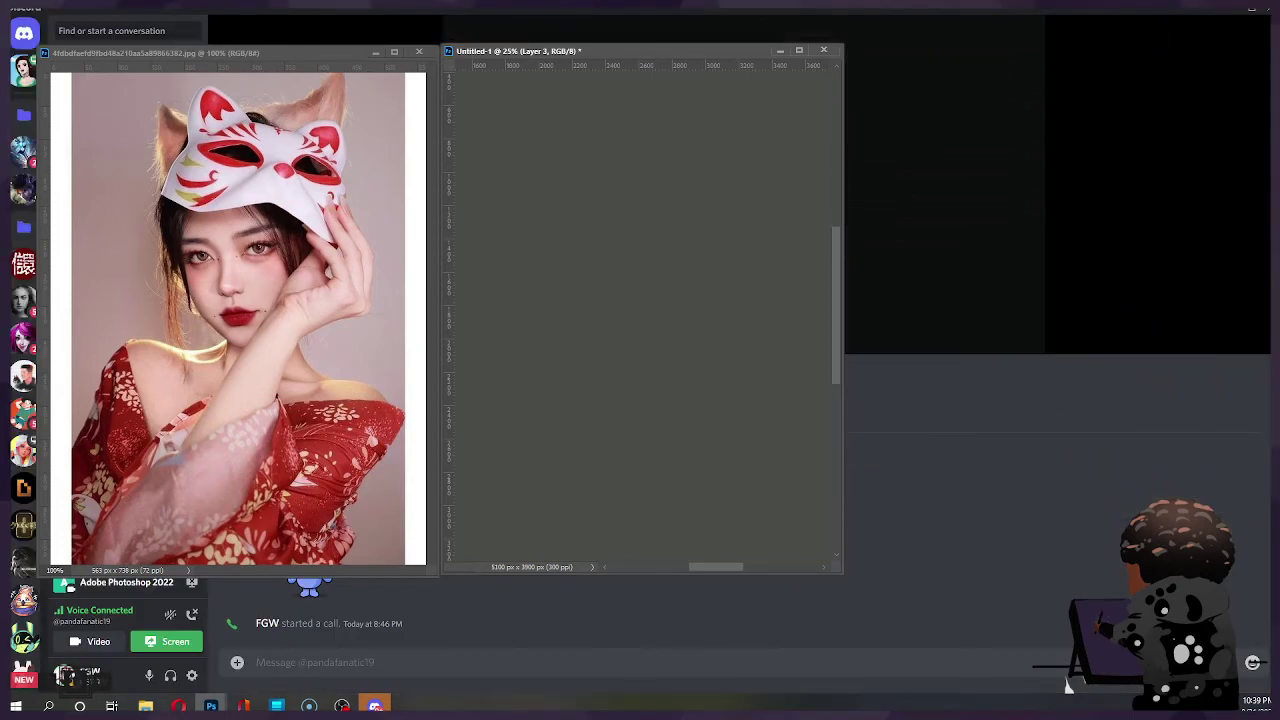
key("alt+Tab")
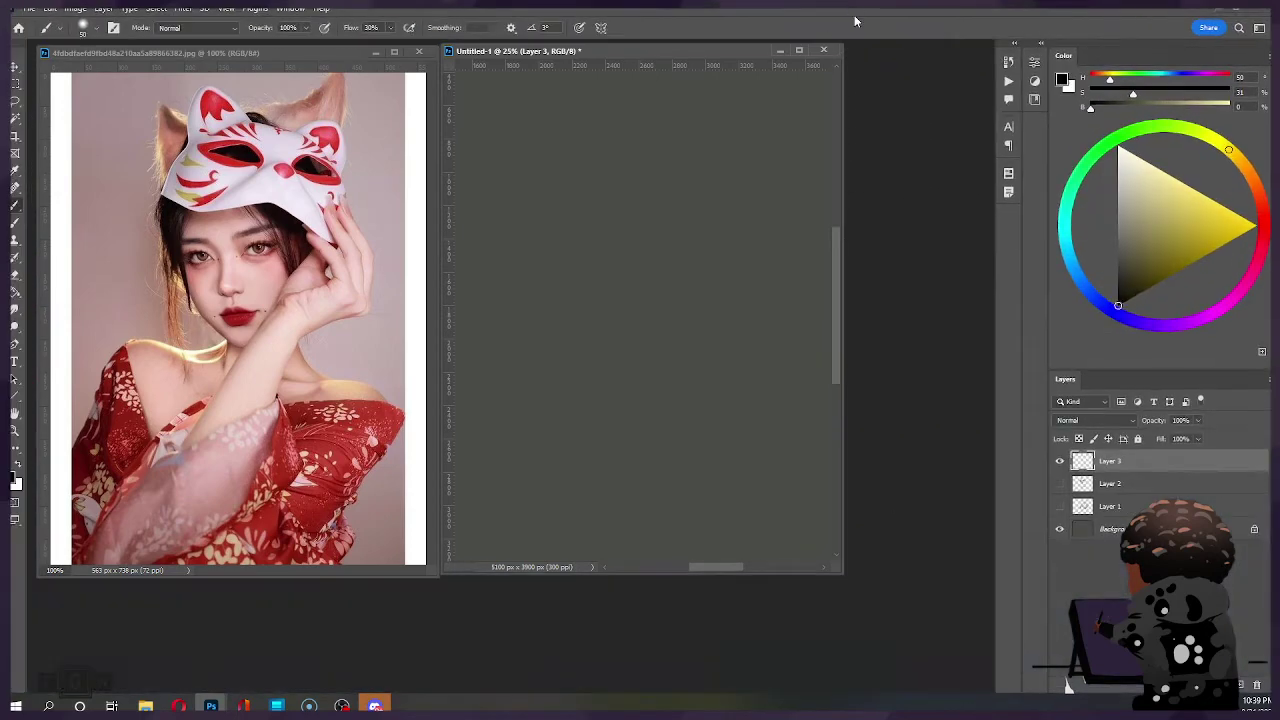
Step: Close the cat-mask reference and open 0ae7aec45cdcda7bdd5652e3c3f76efa.jpg, the photo of the winking woman in a knitted bonnet
left_click(418, 51)
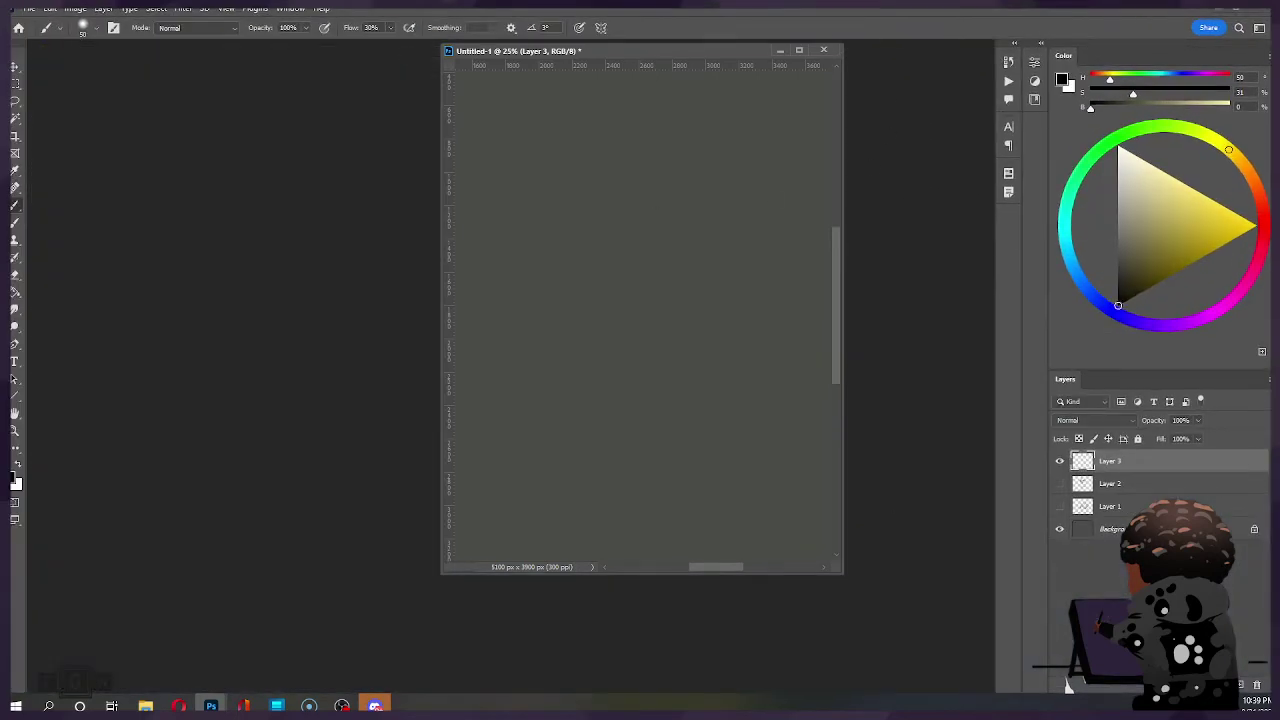
key("alt+Tab")
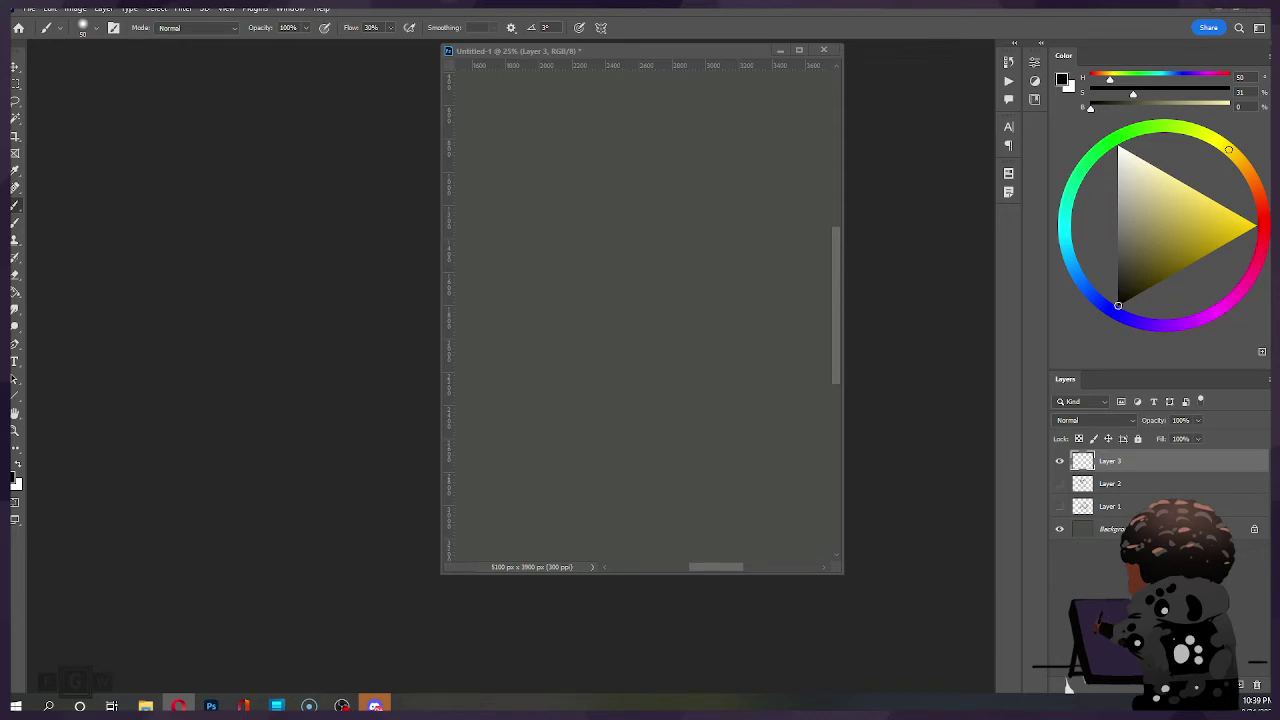
left_click(31, 12)
left_click(29, 8)
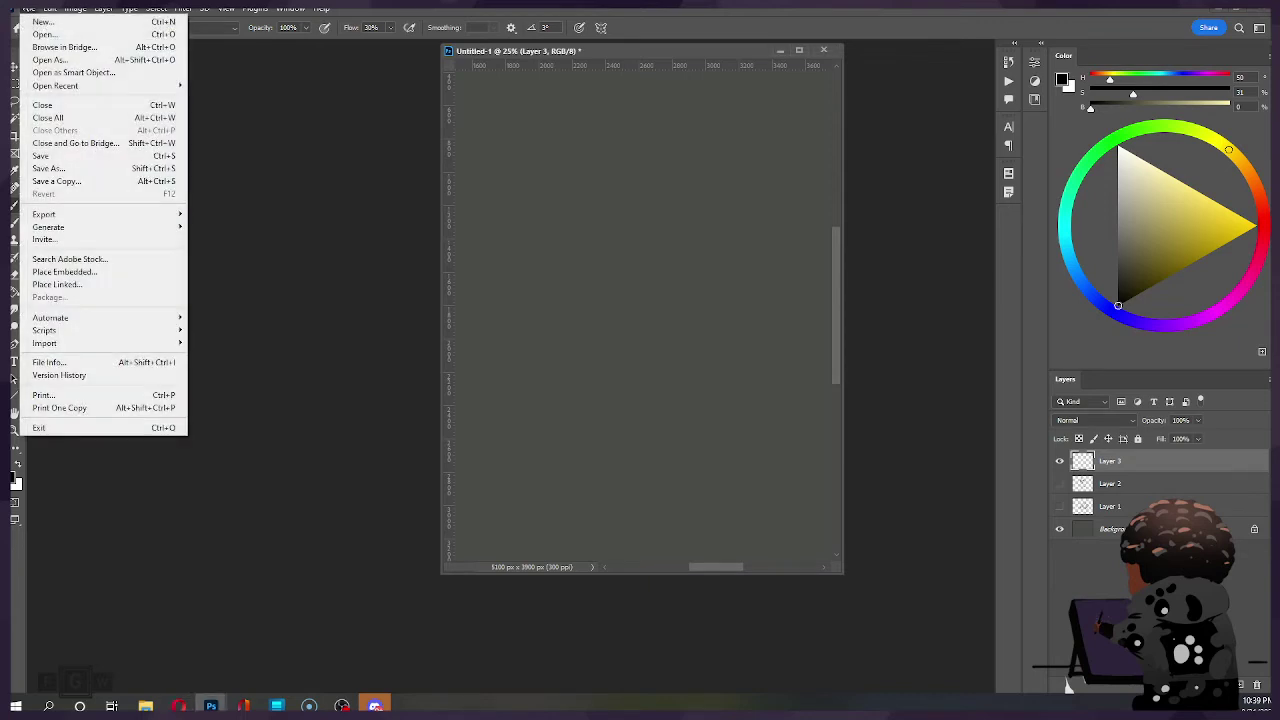
left_click(55, 38)
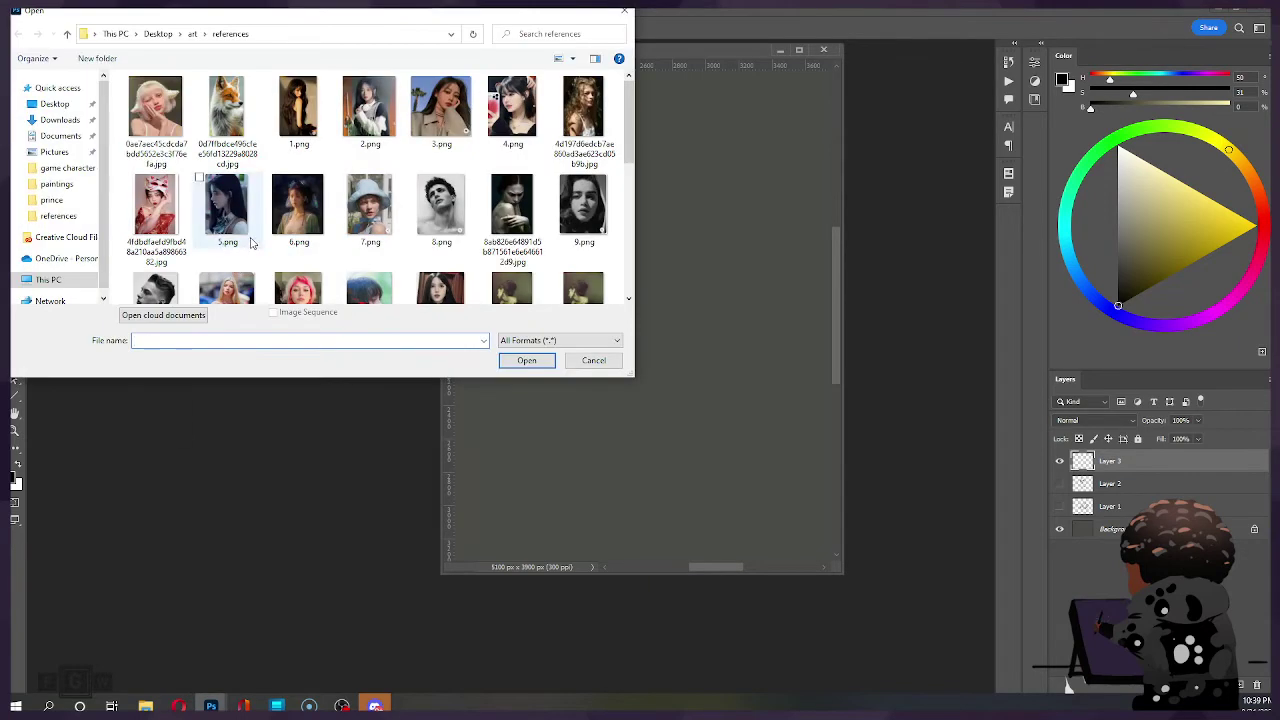
double_click(157, 128)
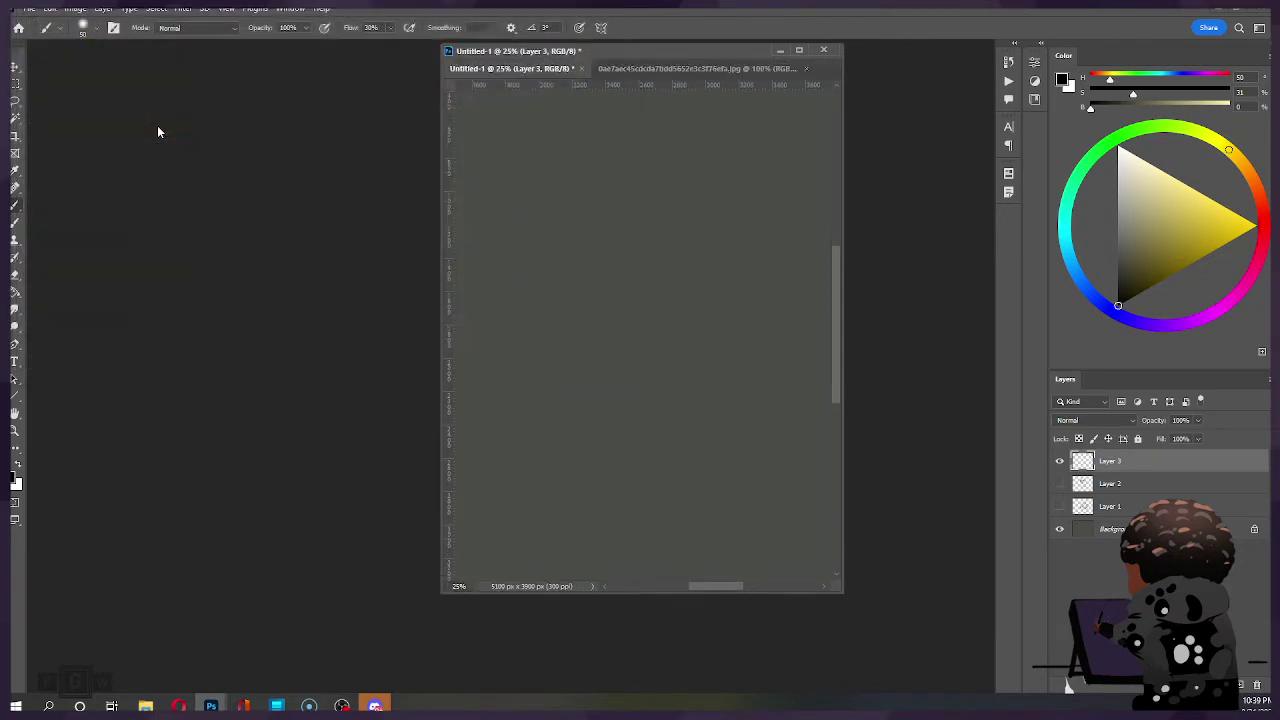
Step: Arrange the photo and the drawing as separate side-by-side windows and shorten the drawing window to the photo's height
left_click_drag(638, 74, 286, 53)
left_click_drag(519, 57, 117, 53)
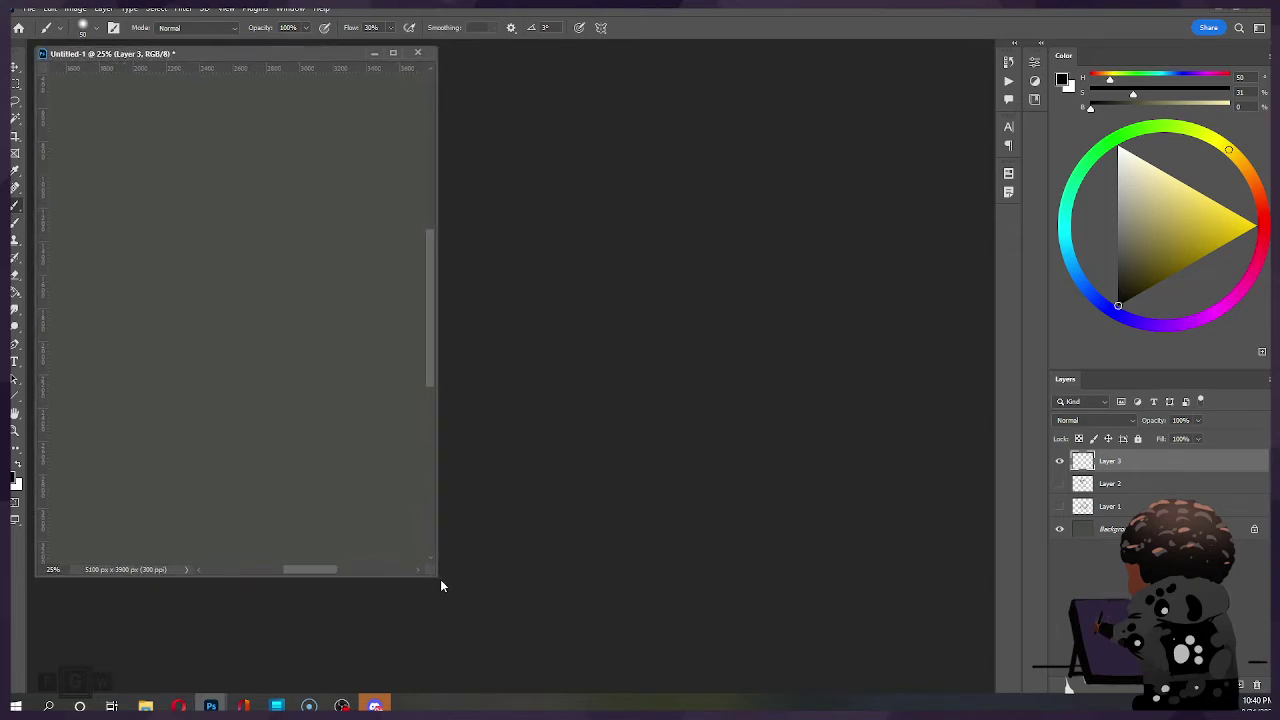
left_click_drag(440, 573, 434, 507)
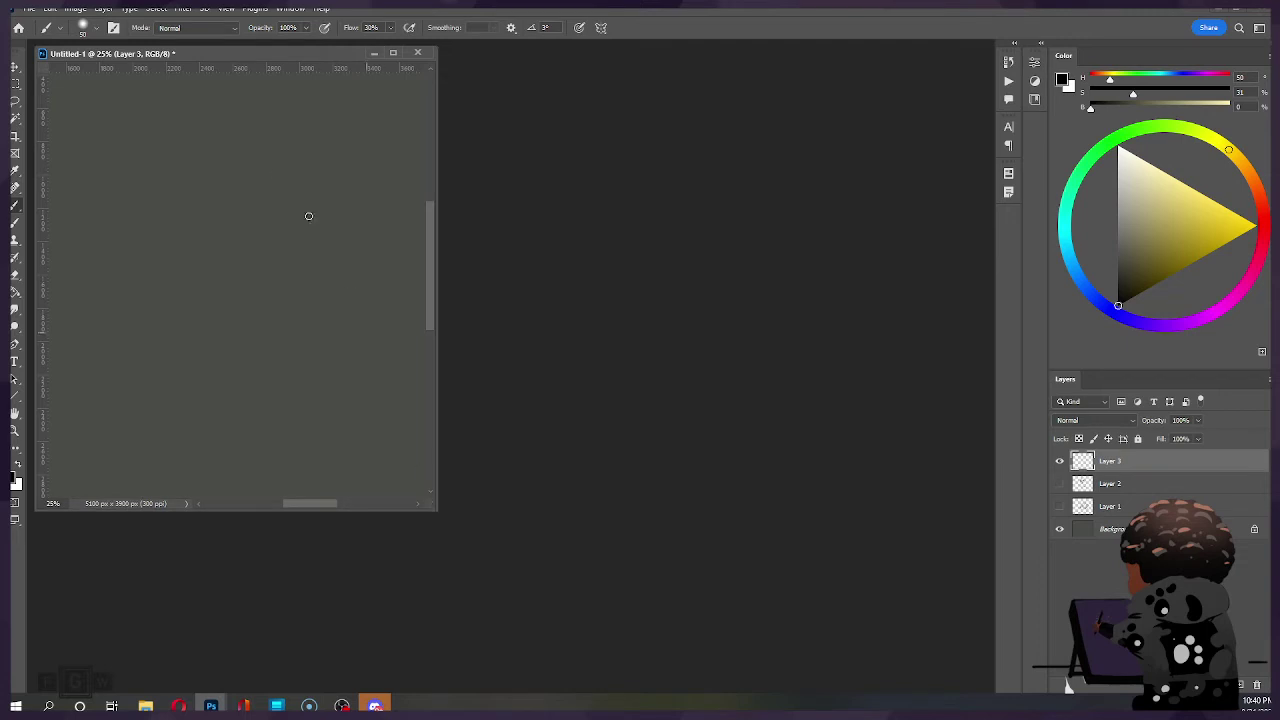
left_click_drag(197, 53, 603, 57)
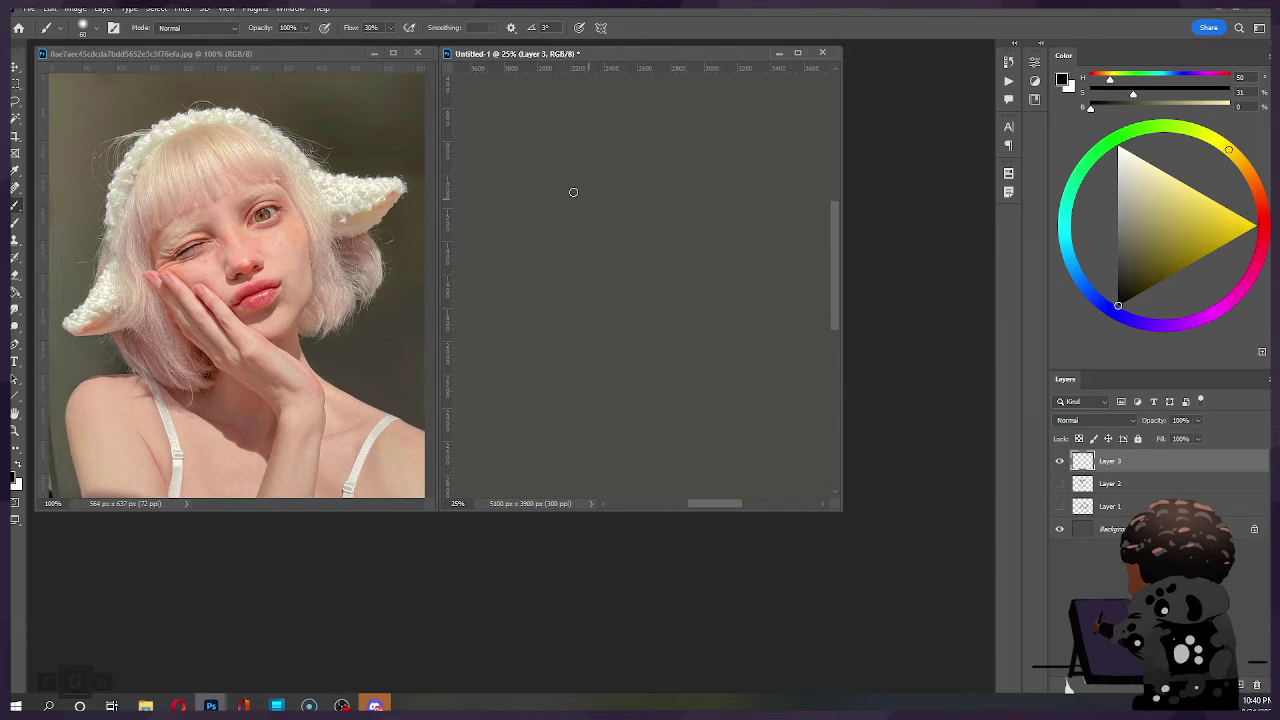
Step: Sketch light outlines of the face, raised hand, forearm and shoulder on Layer 3, undoing stray strokes
key("ctrl")
key("ctrl")
key("ctrl")
key("ctrl+z")
key("bracketleft")
key("e")
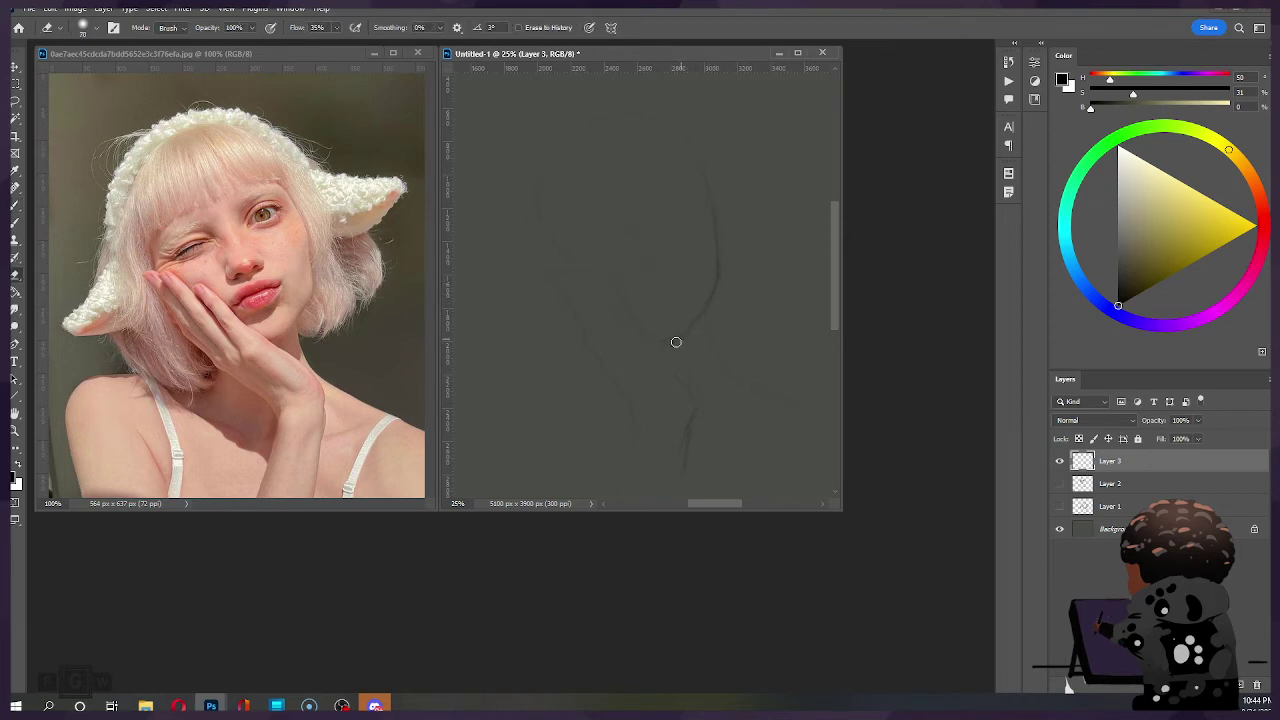
Step: Clean up and redraw the chin curve between the jaw and the hand, alternating the Eraser and Brush
key("b")
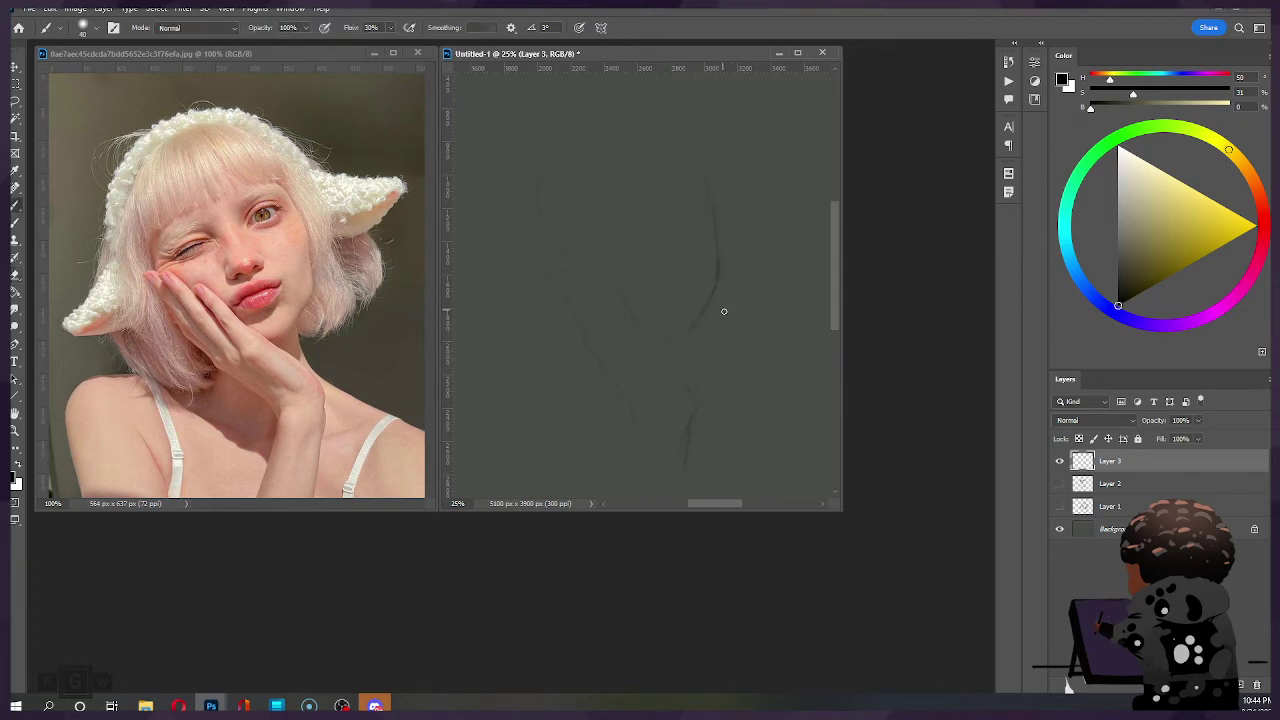
key("e")
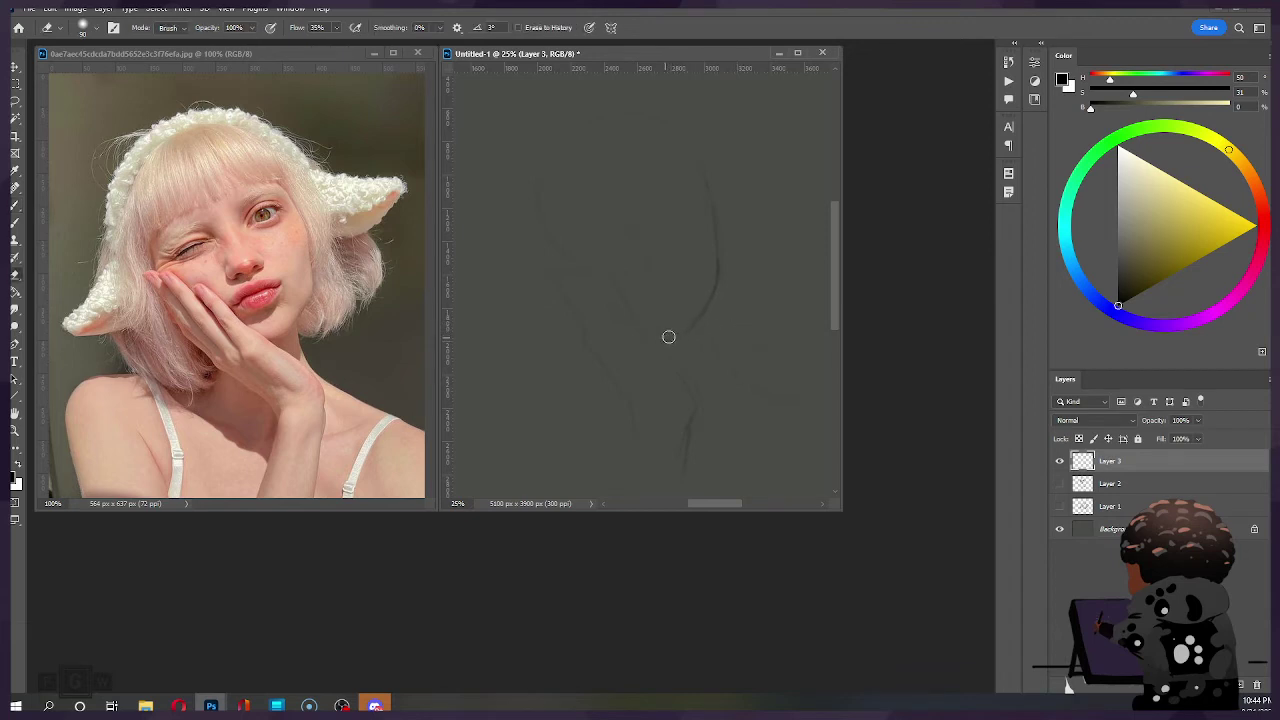
key("b")
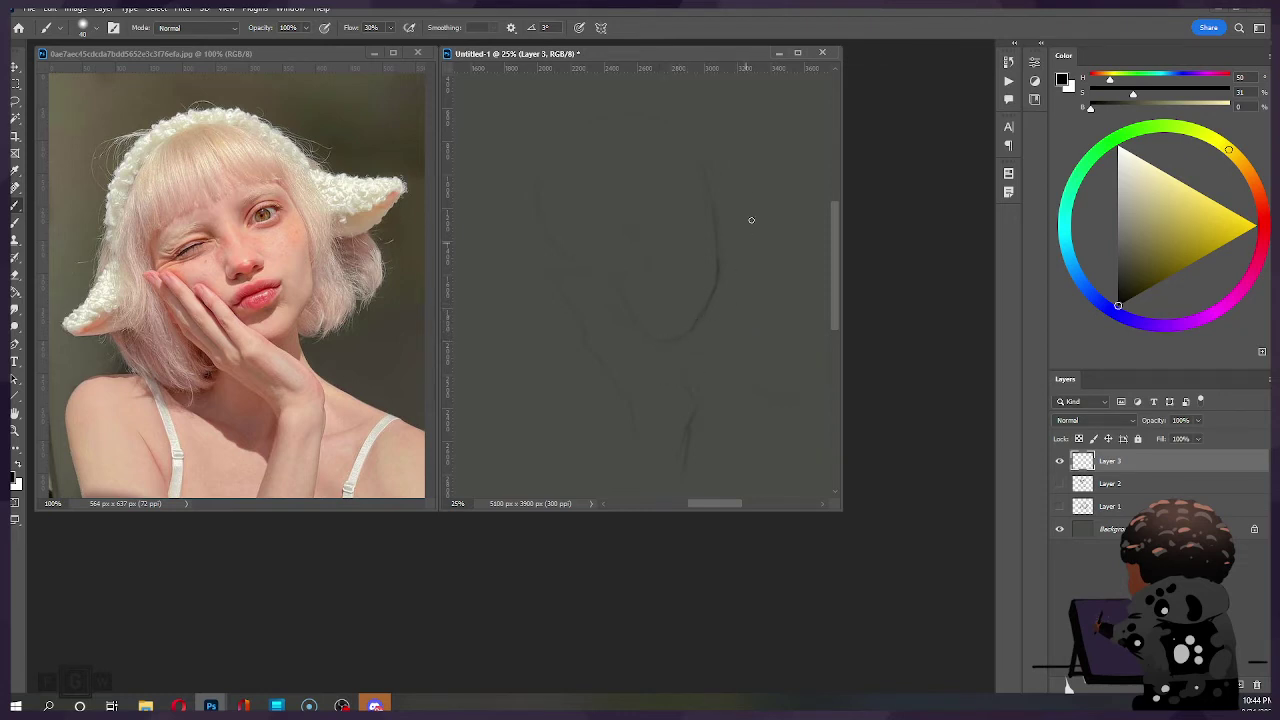
key("e")
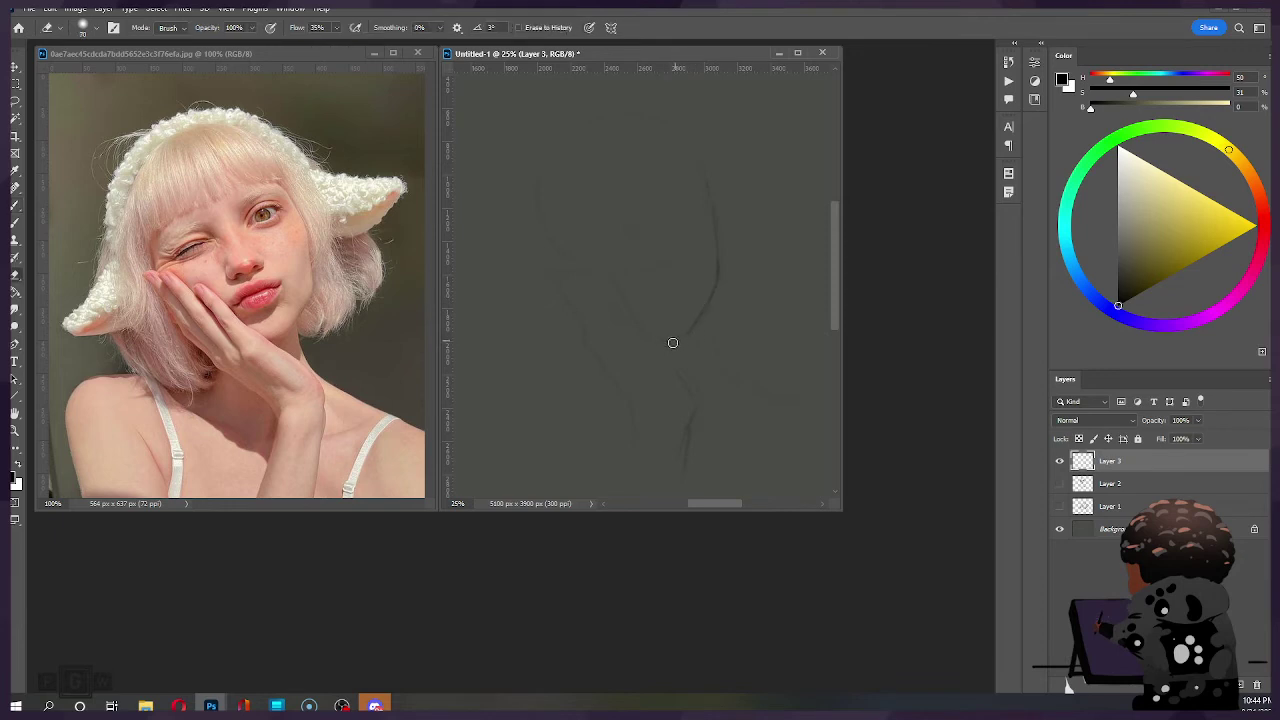
key("b")
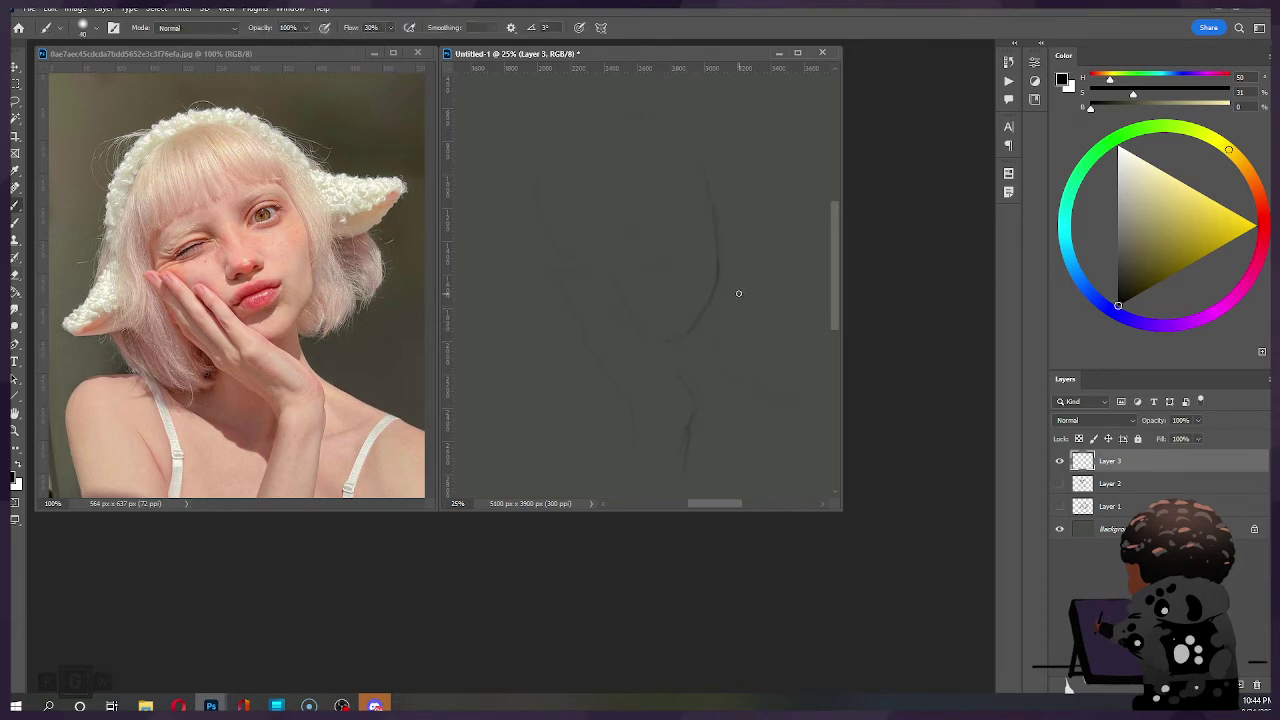
Step: Sketch the neck line below the jaw and clean up the chin and hand lines with the Eraser
key("e")
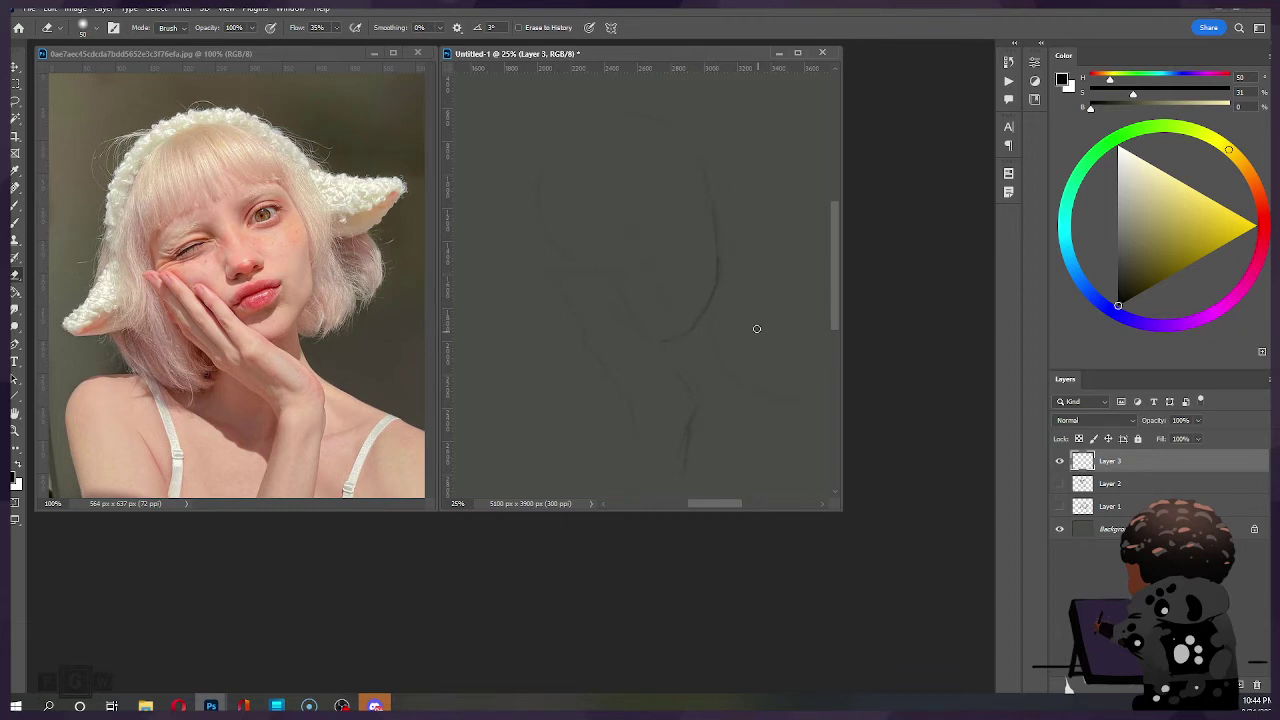
key("b")
key("e")
key("b")
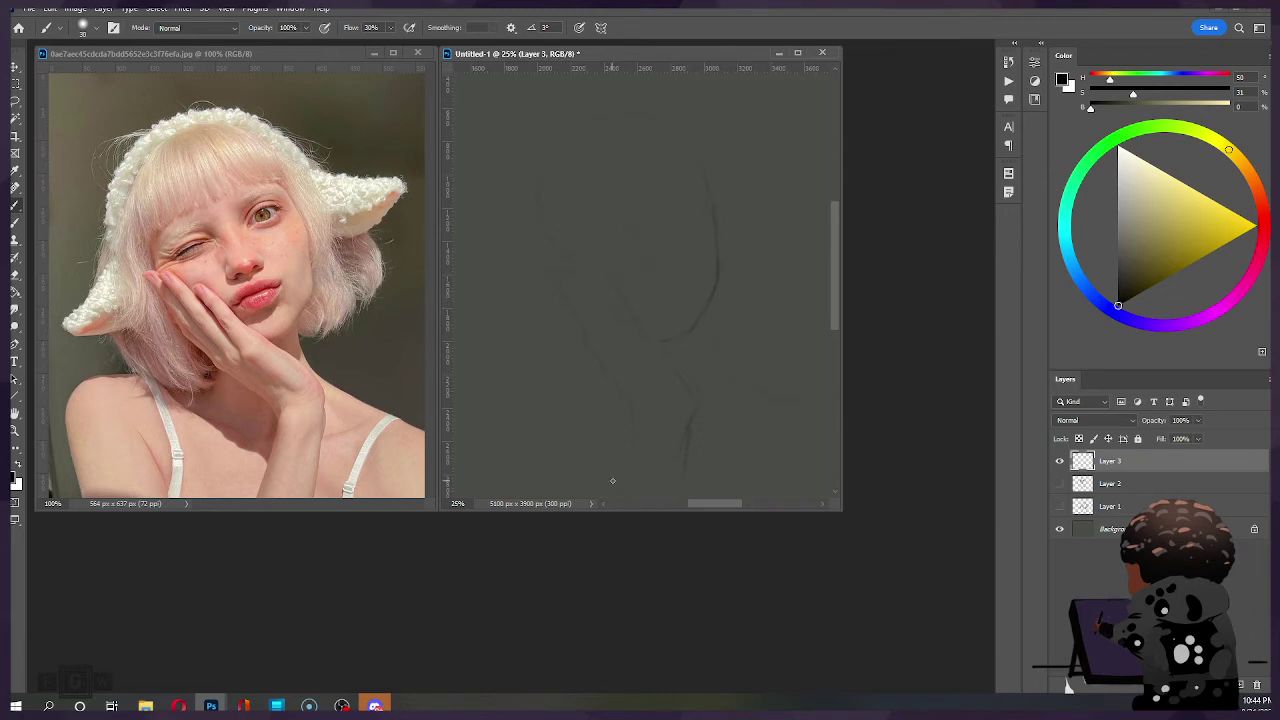
key("e")
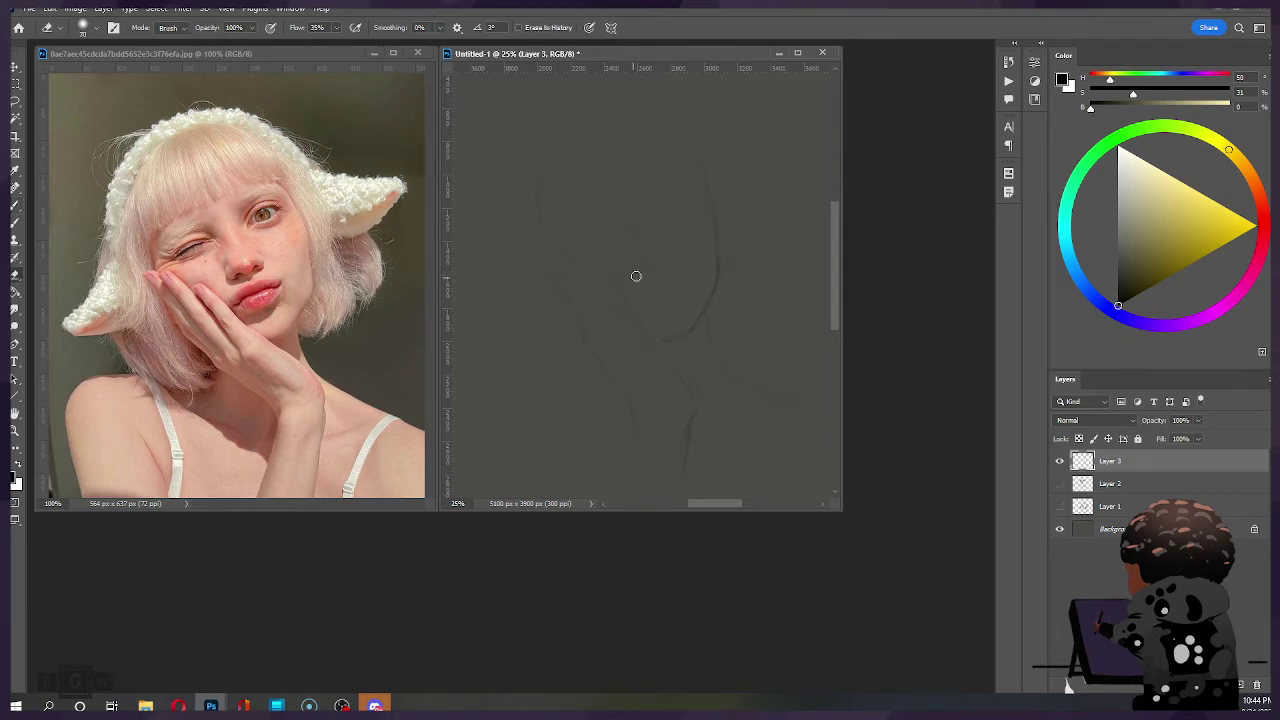
key("b")
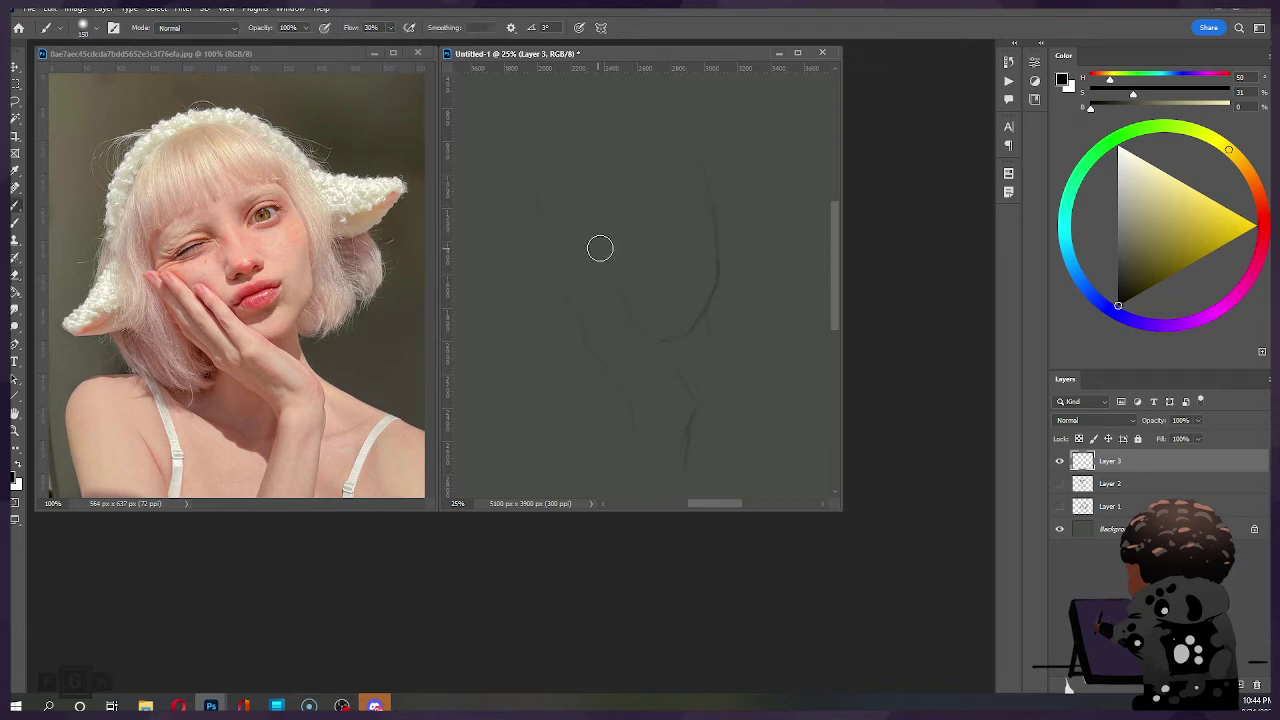
Step: Block in soft shadows for both eye sockets with the Brush enlarged to 400 px
key("ctrl")
key("bracketleft")
key("bracketleft")
key("bracketleft")
key("bracketleft")
key("bracketleft")
key("bracketright")
key("bracketright")
key("bracketright")
key("bracketright")
key("bracketright")
key("bracketright")
key("bracketright")
key("bracketright")
left_click_drag(603, 261, 594, 269)
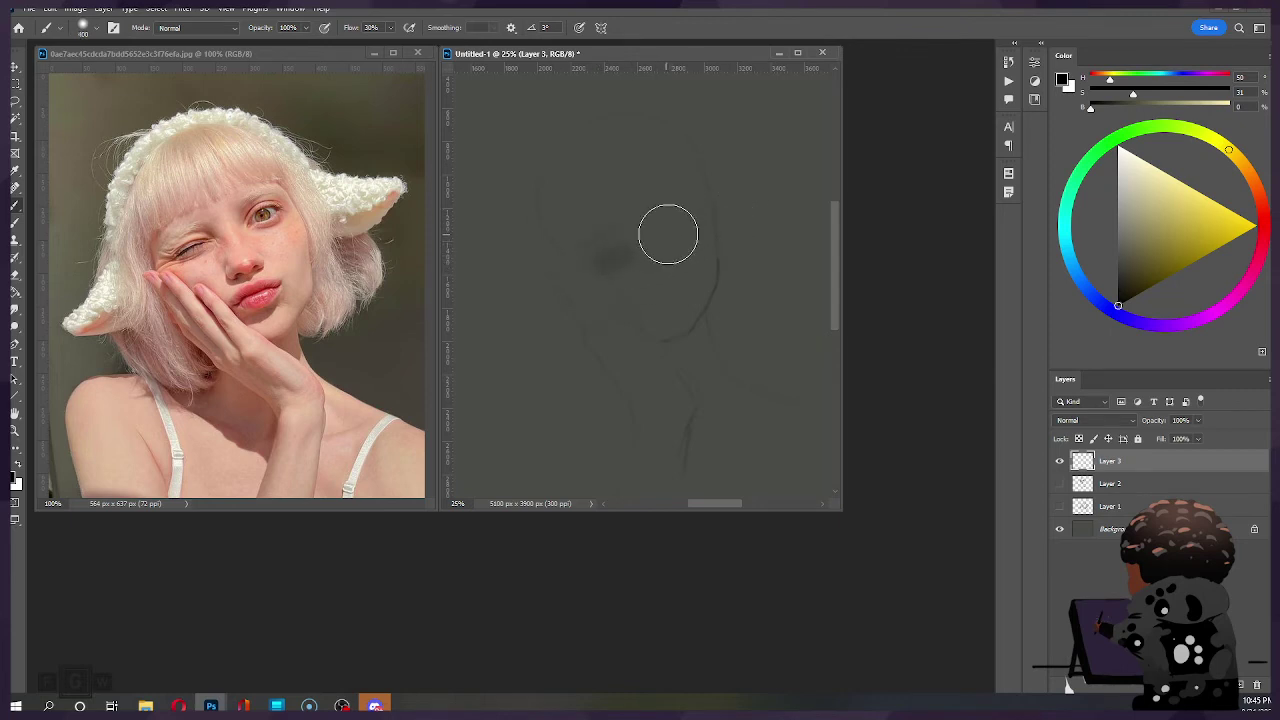
mouse_move(668, 232)
left_mouse_down()
mouse_move(709, 211)
mouse_move(689, 223)
left_mouse_up()
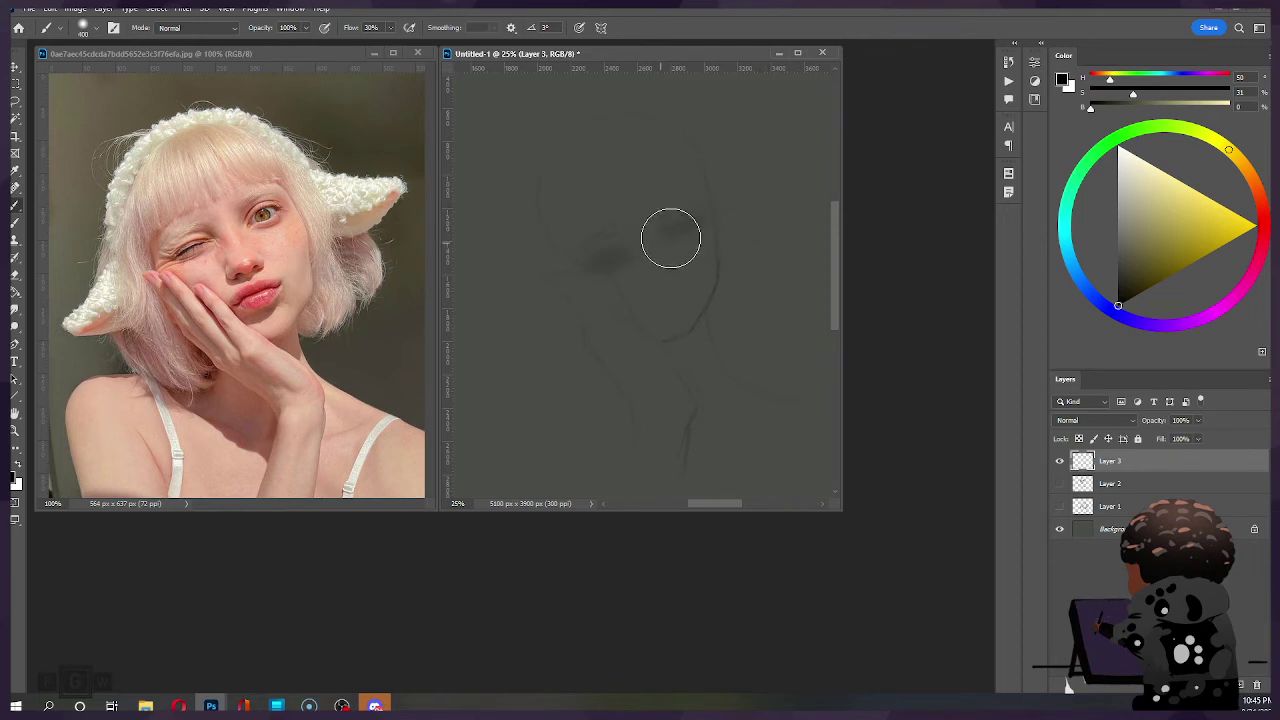
Step: Sketch the nose line with a smaller Brush and soften the shading around the winking eye with the Eraser
key("bracketleft")
key("bracketleft")
key("bracketleft")
key("bracketleft")
key("bracketleft")
key("ctrl")
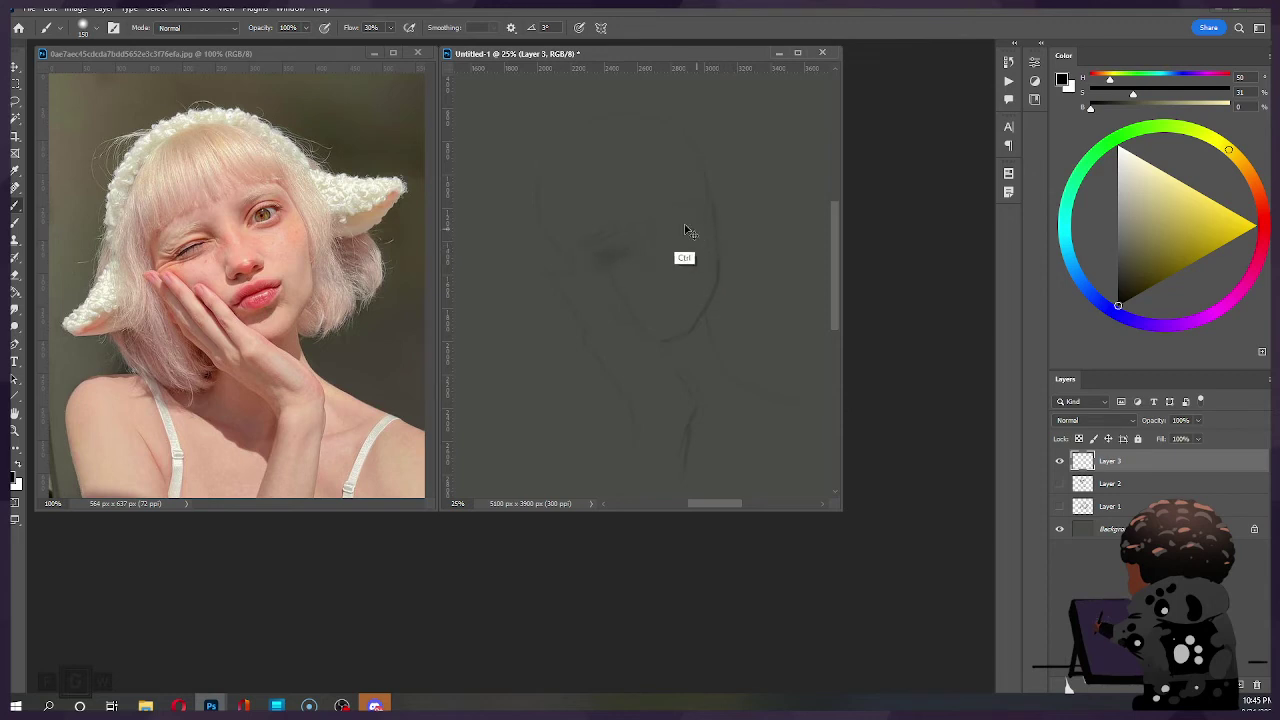
key("e")
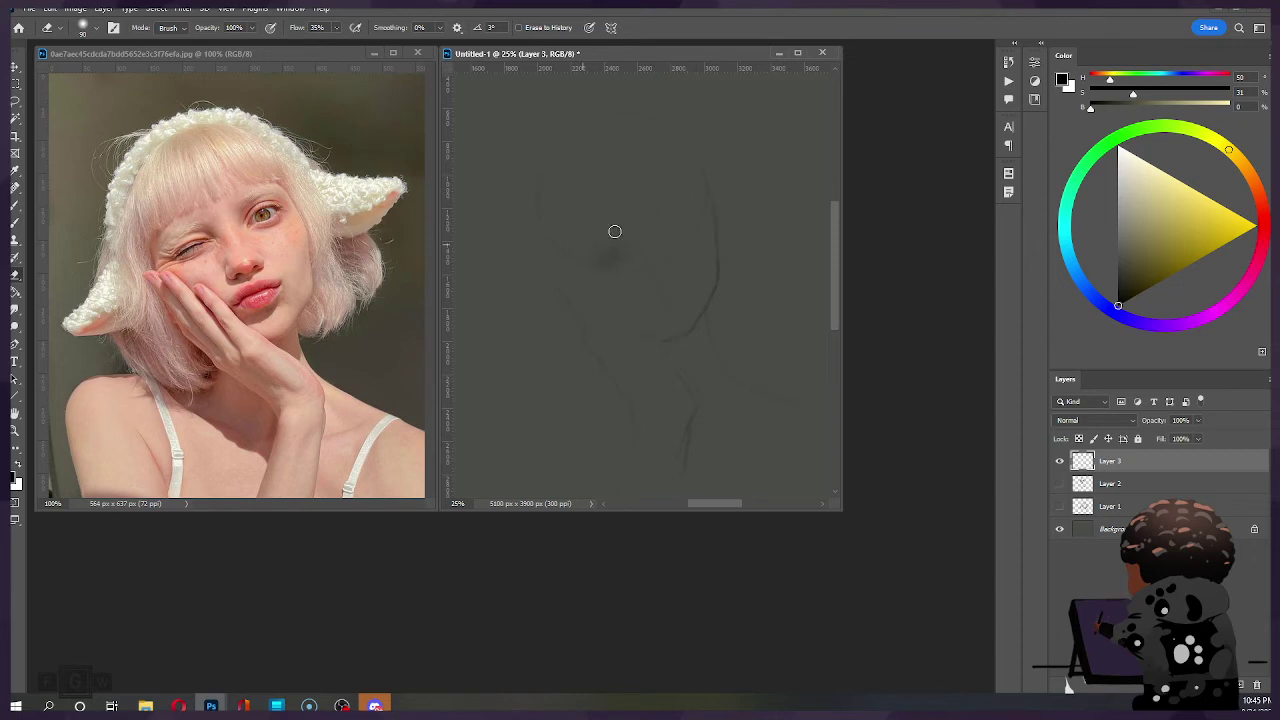
key("b")
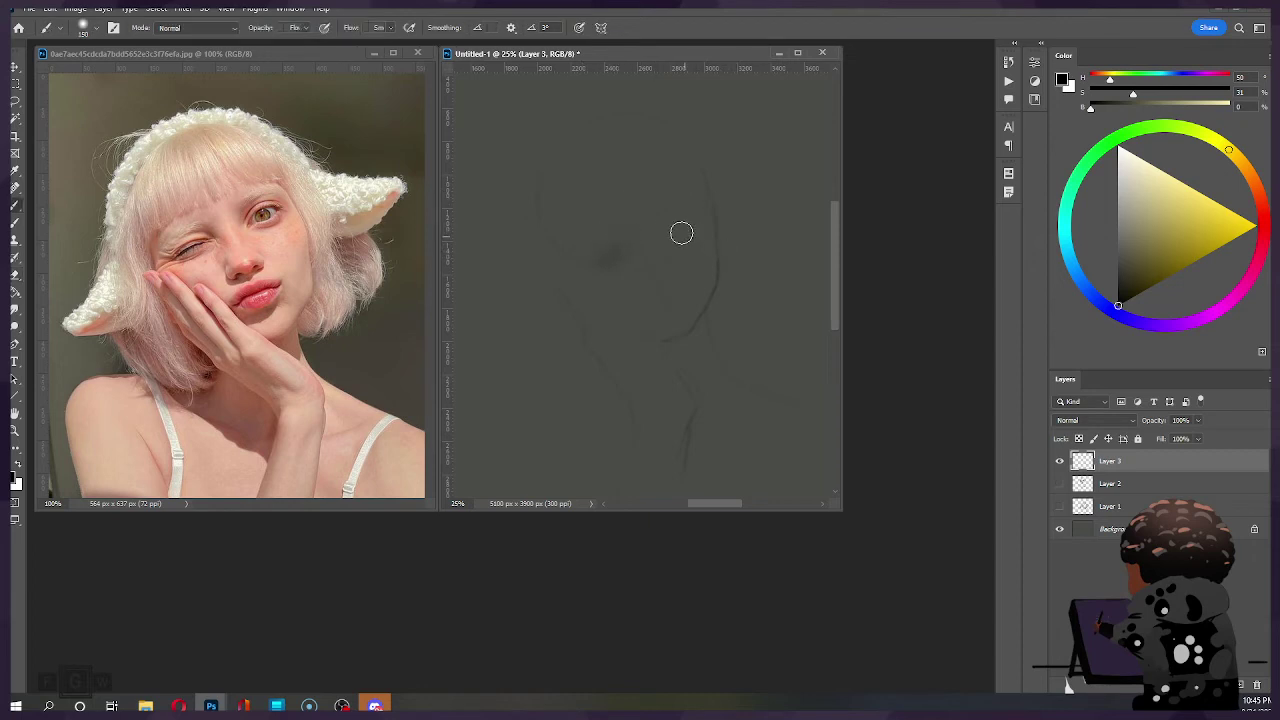
Step: Shade the open eye's socket with the Brush enlarged to 300 px and switch to the Eraser to tidy it
key("bracketright")
key("bracketright")
key("bracketright")
mouse_move(665, 230)
left_mouse_down()
mouse_move(681, 228)
mouse_move(671, 235)
left_mouse_up()
key("ctrl+z")
key("bracketright")
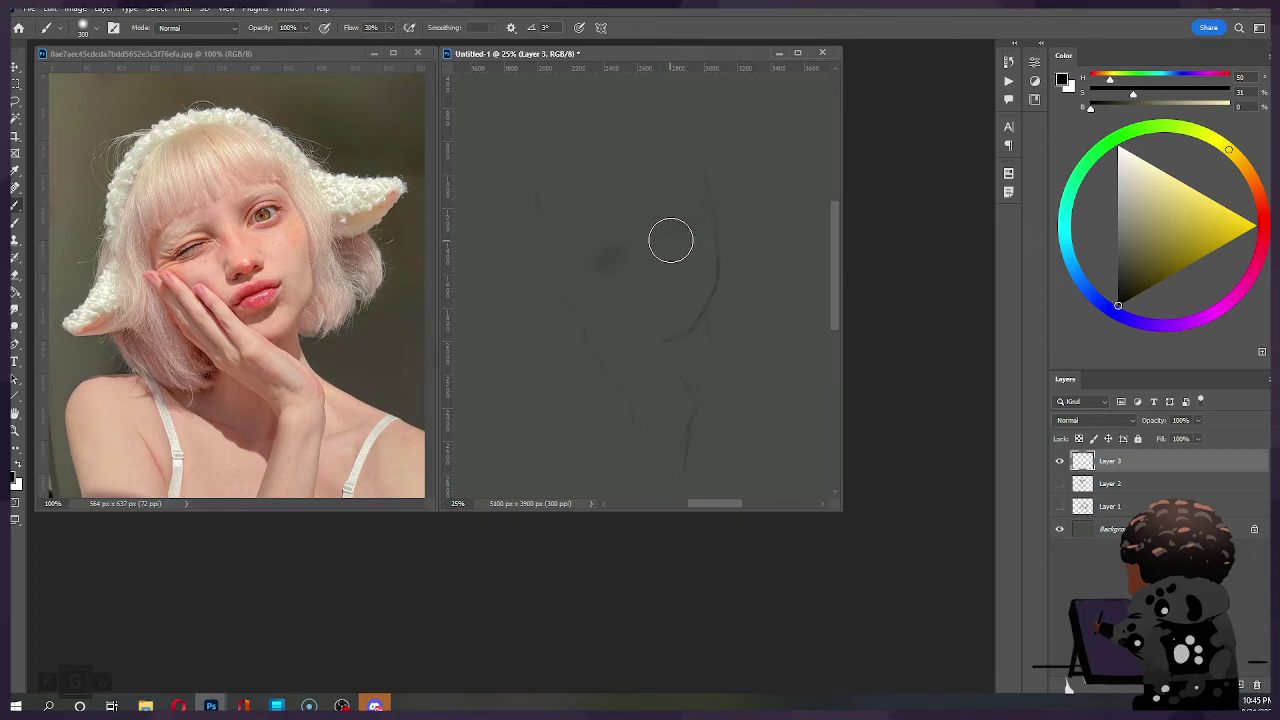
key("ctrl+shift+z")
key("e")
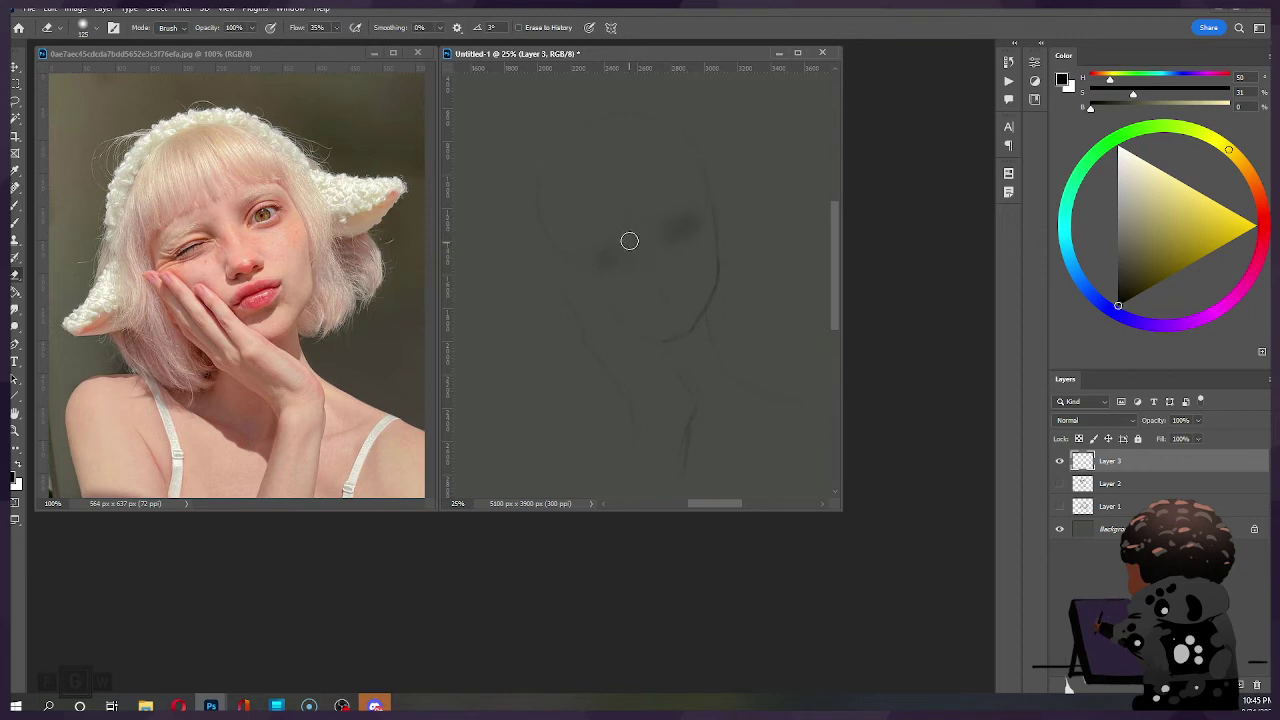
Step: Shade the underside of the nose with a smaller Brush and soften its edges with the Eraser
key("b")
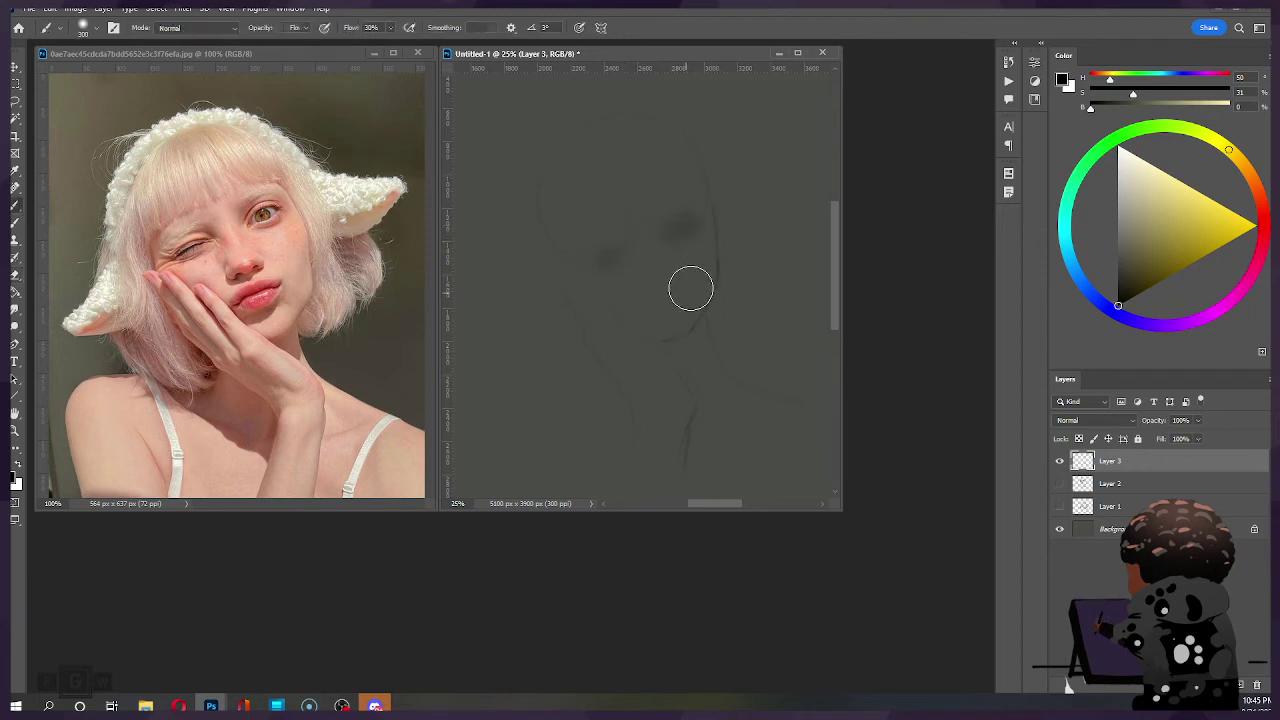
key("bracketleft")
key("bracketleft")
key("bracketleft")
left_click_drag(663, 263, 649, 272)
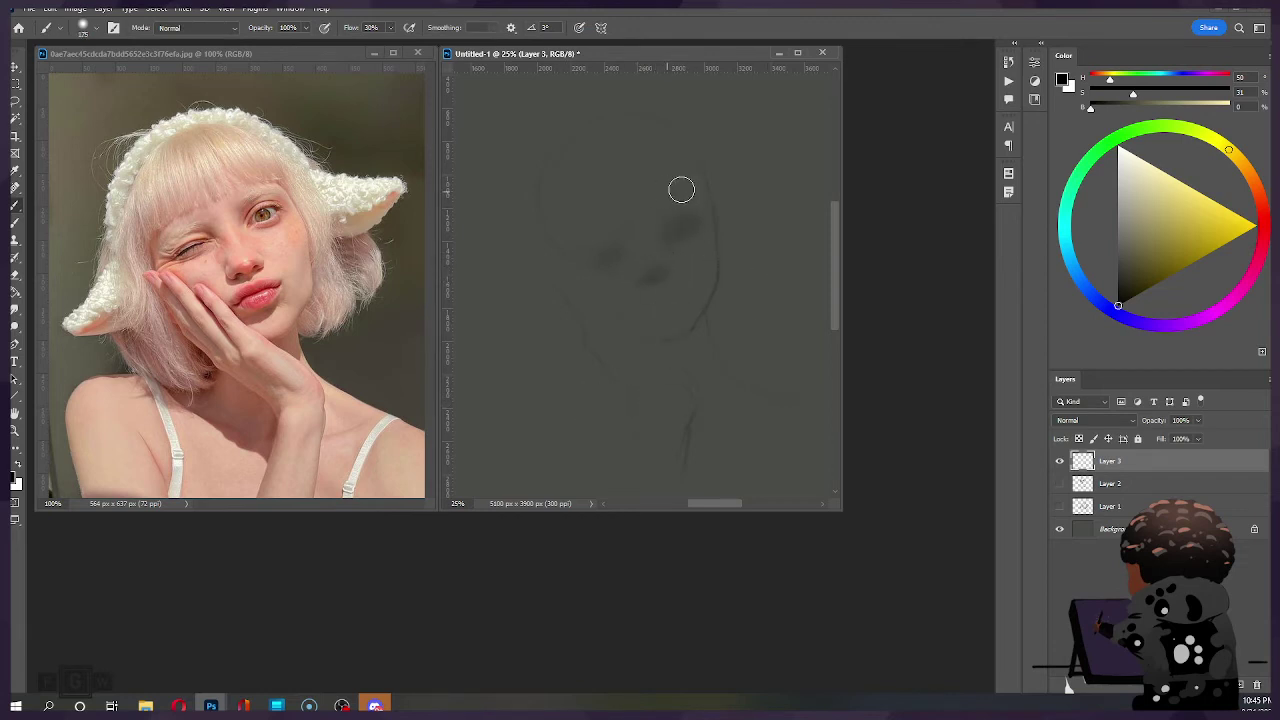
key("bracketleft")
key("e")
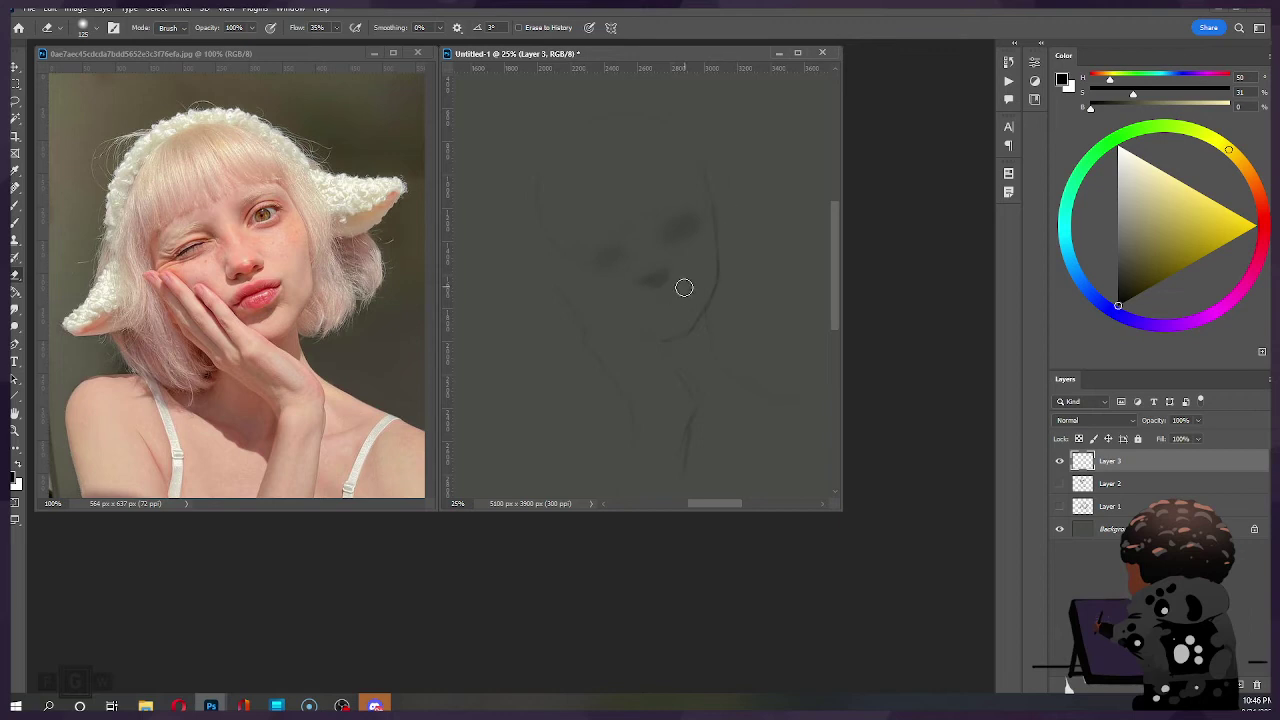
Step: Fill in a dark shadow on the neck beneath the chin with the Brush and clean up its edges with the Eraser
key("b")
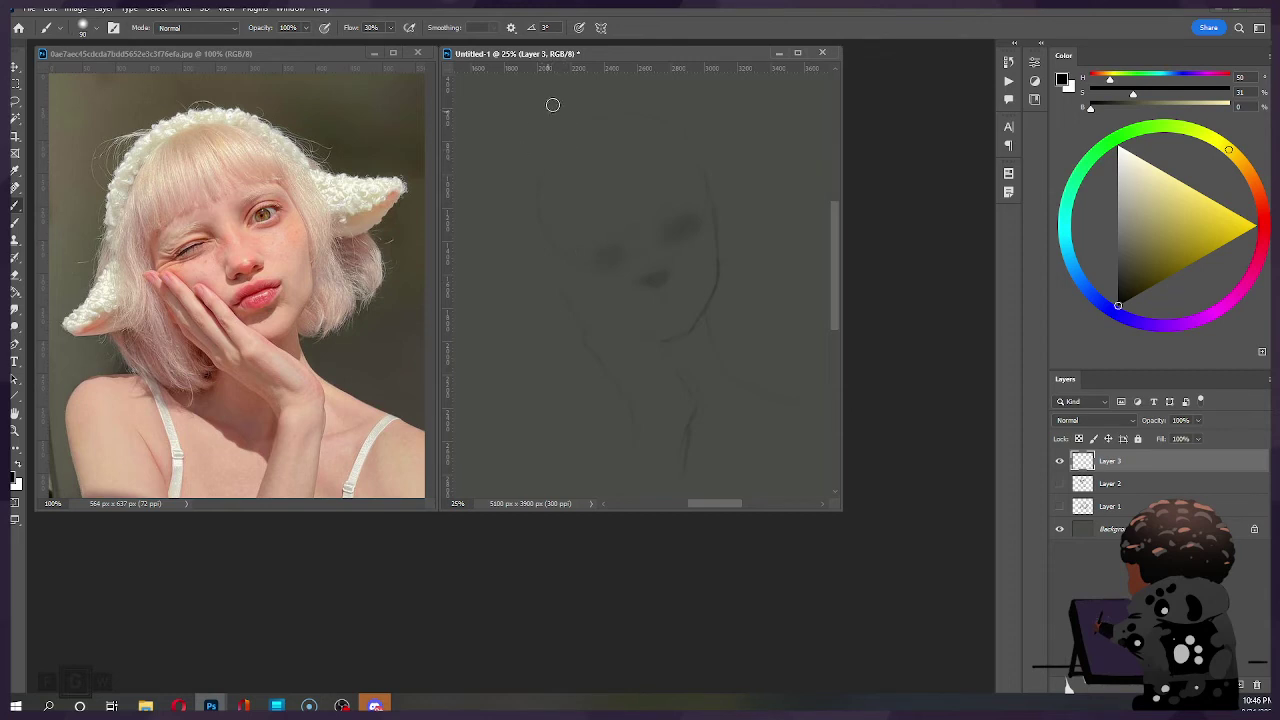
mouse_move(694, 314)
left_mouse_down()
mouse_move(669, 354)
mouse_move(703, 302)
mouse_move(706, 341)
mouse_move(669, 349)
mouse_move(683, 354)
mouse_move(706, 329)
mouse_move(691, 343)
mouse_move(723, 340)
mouse_move(677, 344)
mouse_move(699, 327)
mouse_move(691, 346)
left_mouse_up()
key("]")
key("]")
key("ctrl")
key("]")
key("]")
key("]")
key("]")
key("[")
key("[")
key("[")
key("bracketleft")
key("bracketleft")
key("bracketleft")
key("ctrl+shift+z")
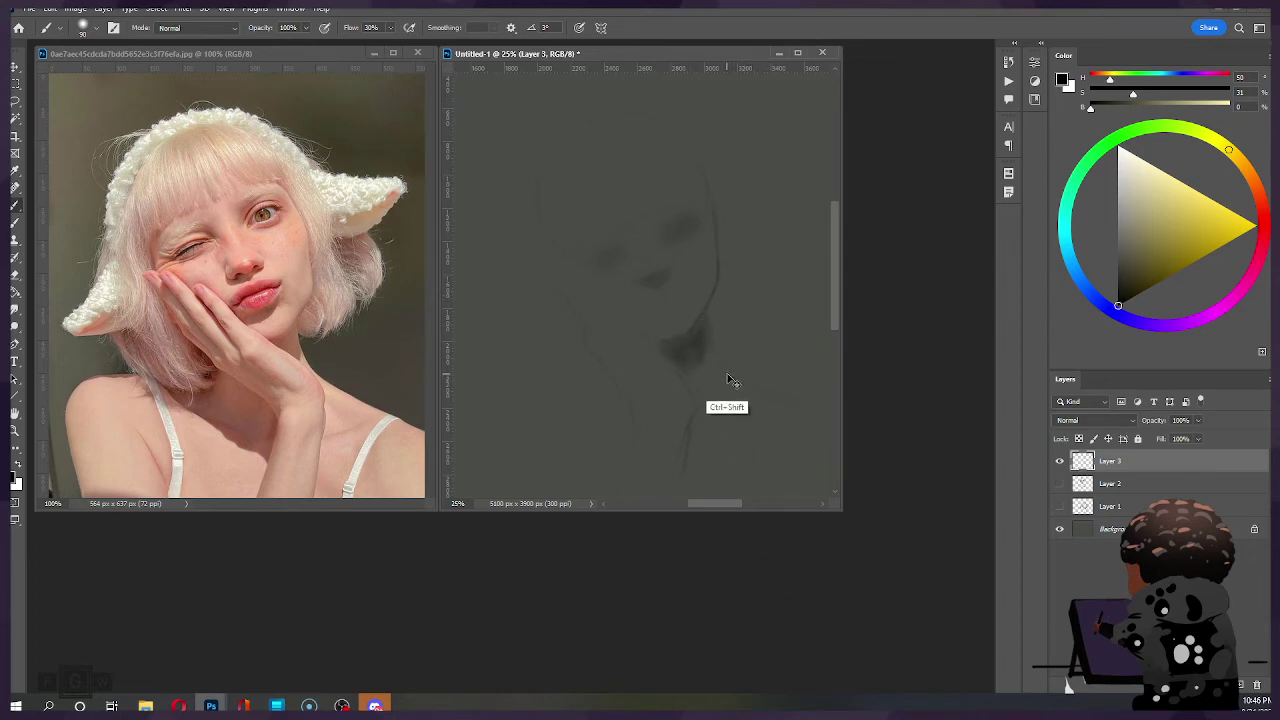
key("e")
key("e")
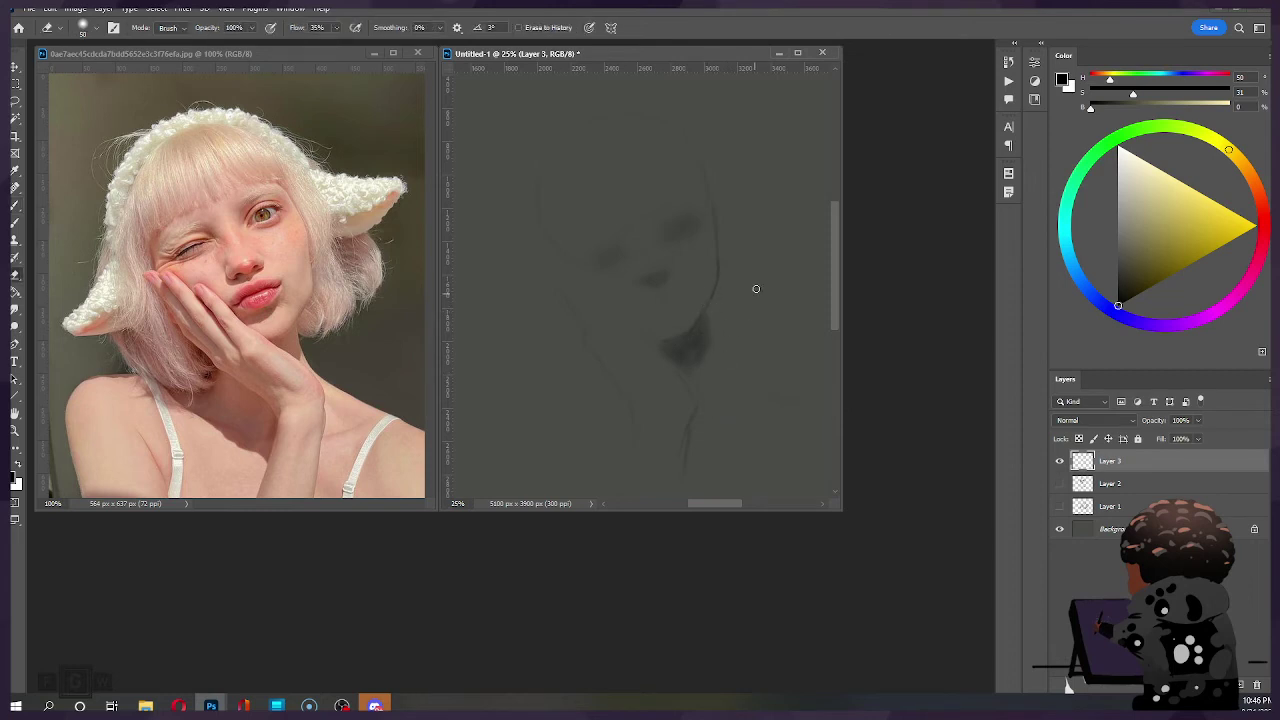
Step: Rework the neck shadow along the jaw with different Brush sizes and trim the chin edge with the Eraser
key("b")
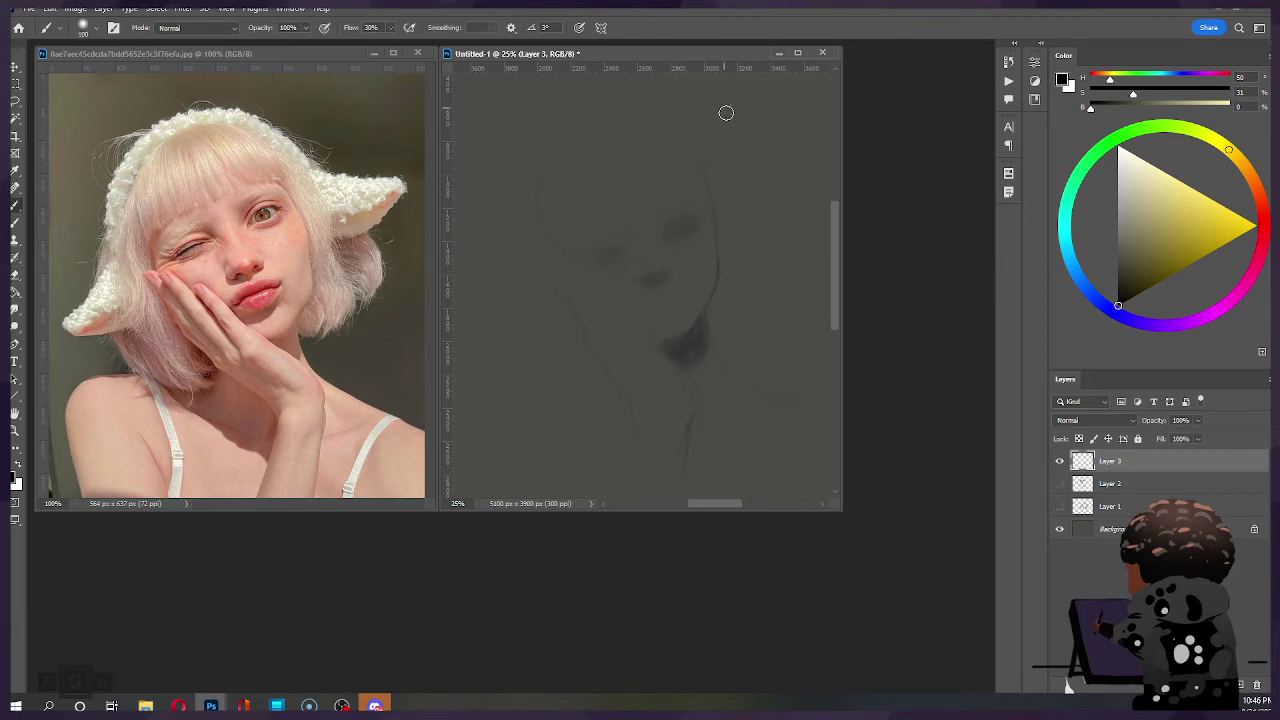
key("]")
key("]")
key("]")
key("]")
key("]")
key("[")
key("[")
key("bracketleft")
key("bracketleft")
key("bracketleft")
key("bracketleft")
key("e")
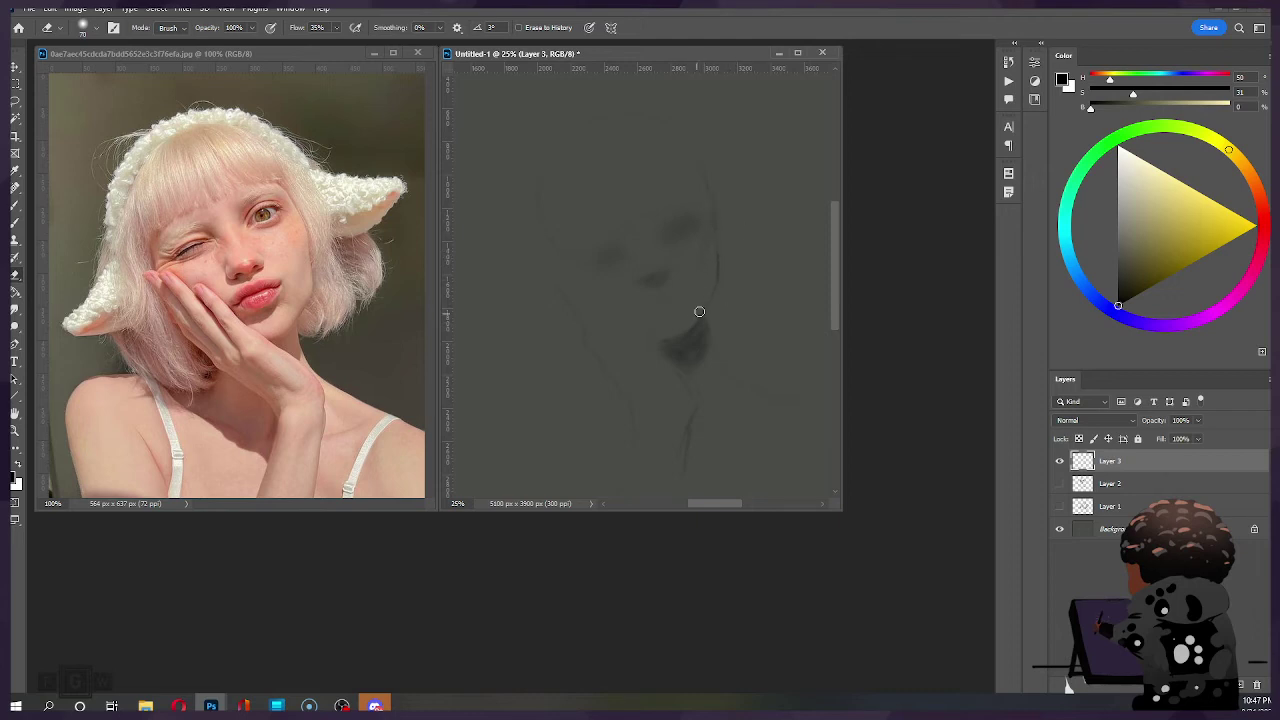
Step: Darken the neck shadow right under the chin line with the Brush and refine the jaw and nose shading
key("b")
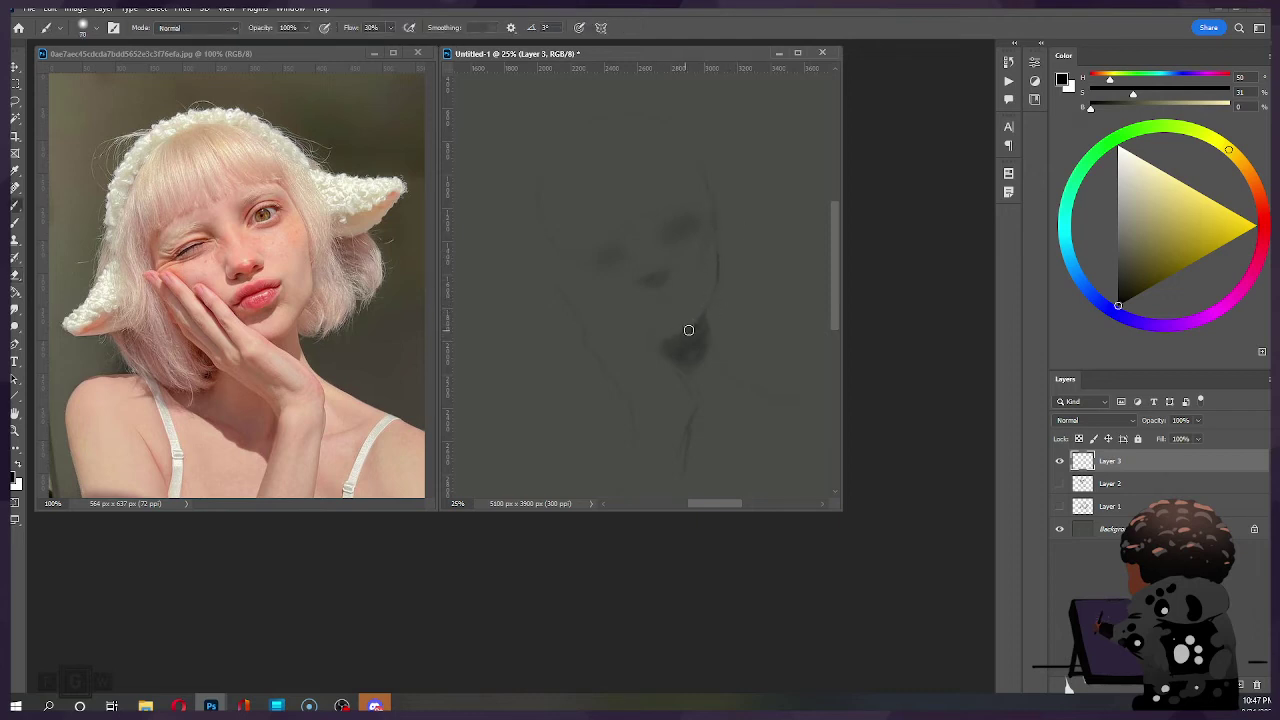
left_click_drag(688, 330, 719, 309)
key("bracketright")
key("bracketright")
key("bracketright")
mouse_move(692, 331)
left_mouse_down()
mouse_move(659, 347)
mouse_move(694, 331)
left_mouse_up()
key("bracketleft")
key("e")
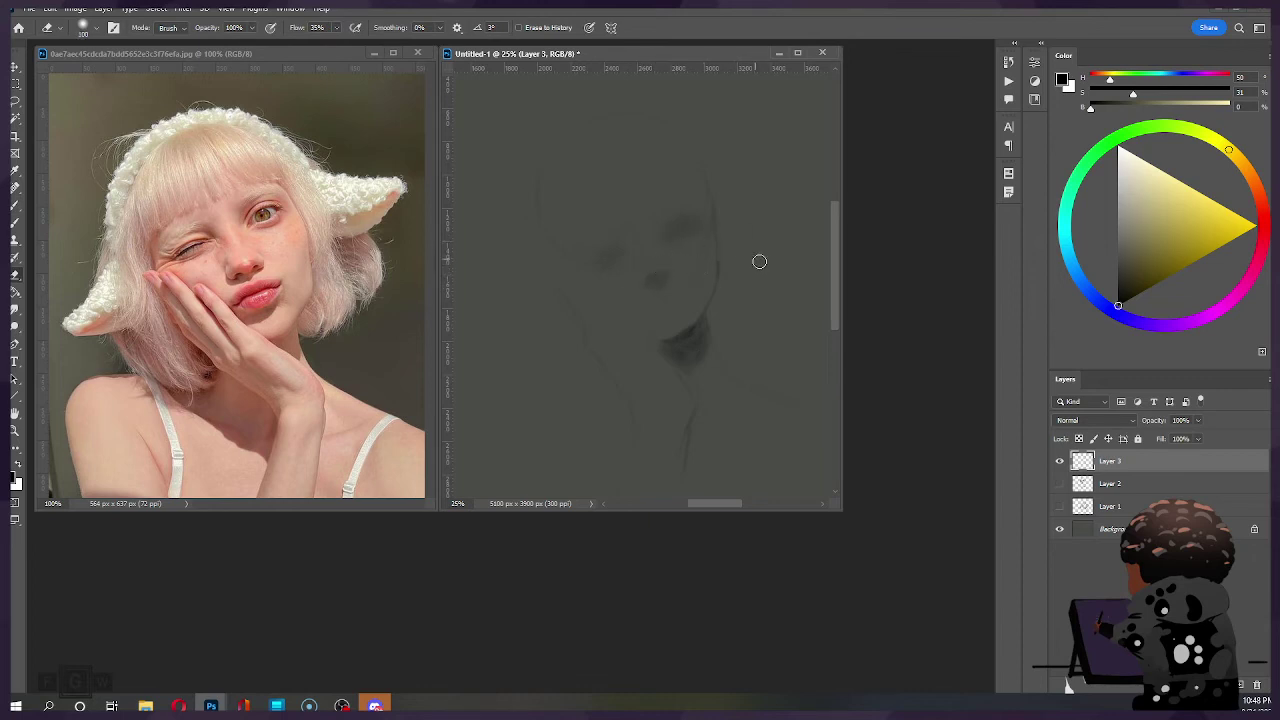
Step: Sketch the short dark arch above the winking eye with a smaller Brush and clean it with the Eraser
key("b")
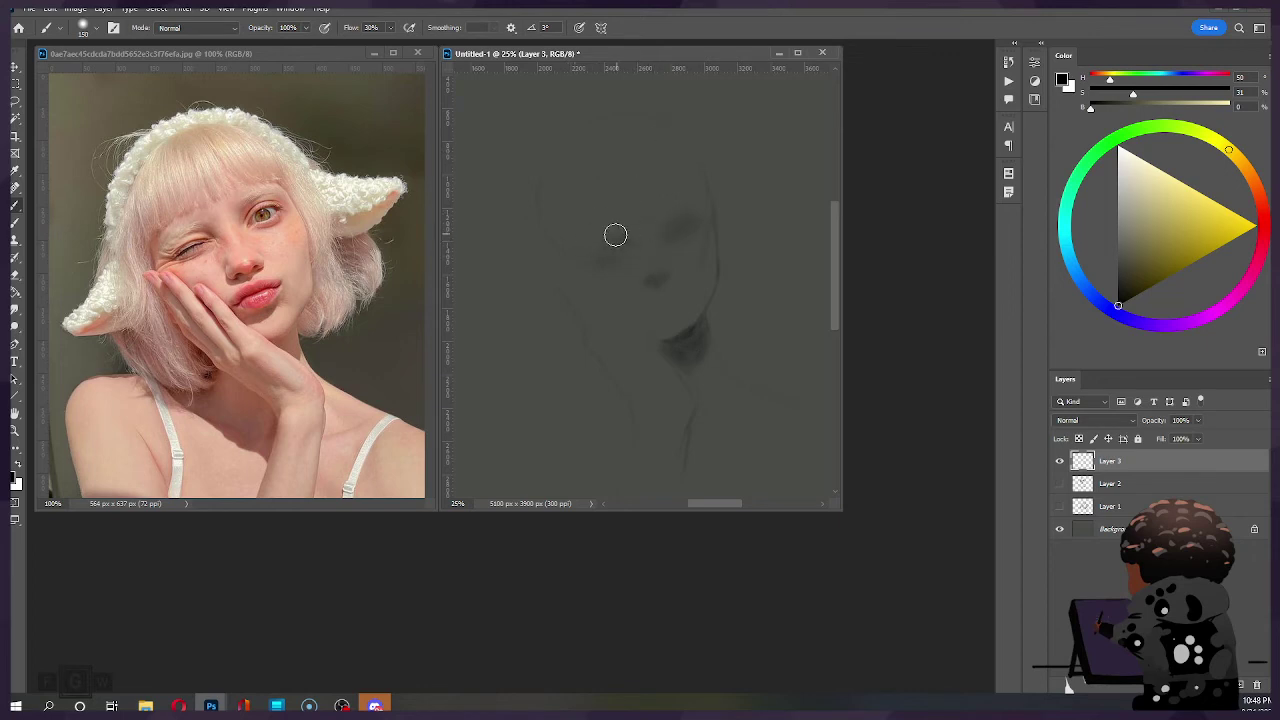
key("[")
key("[")
left_click_drag(607, 234, 581, 247)
key("e")
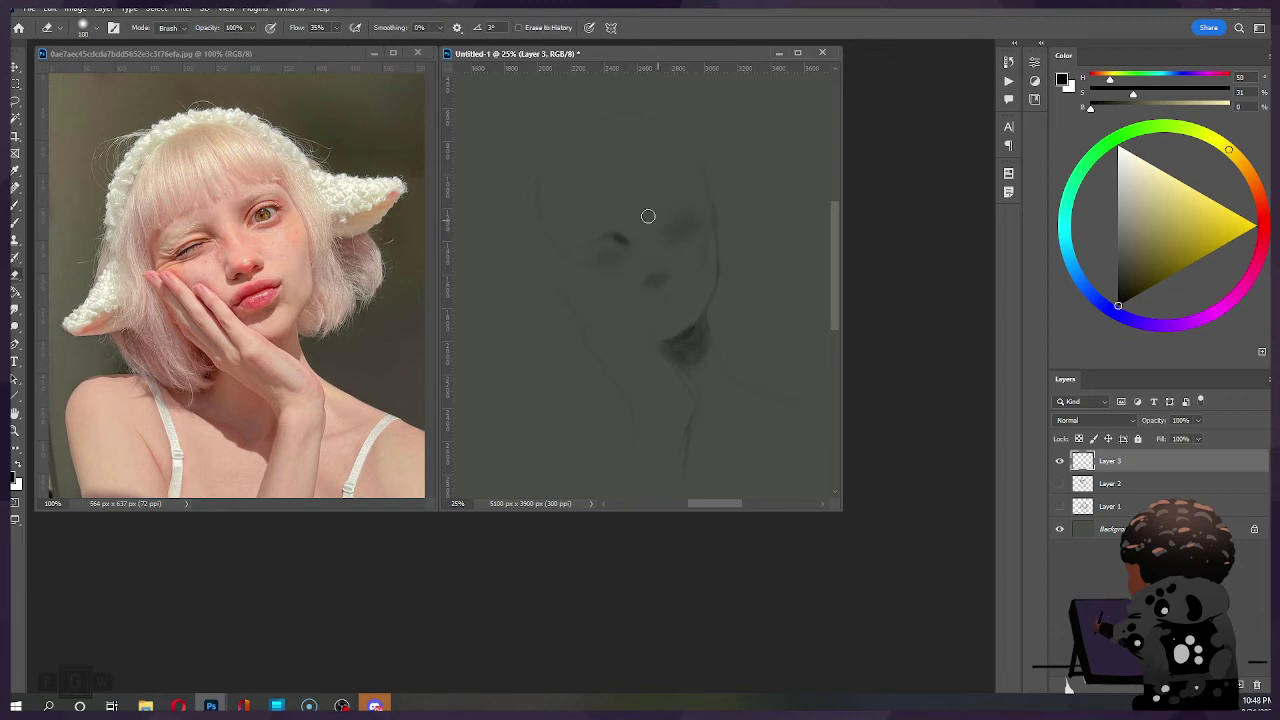
key("b")
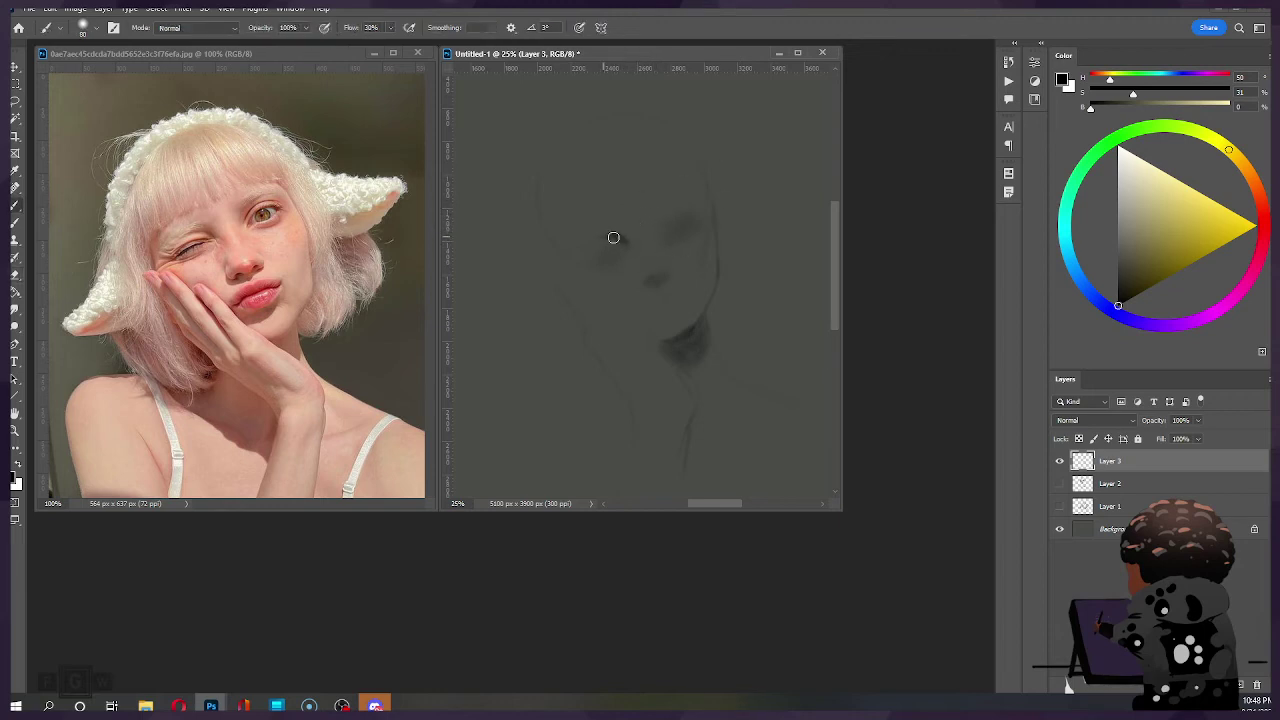
left_click_drag(624, 240, 598, 238)
key("e")
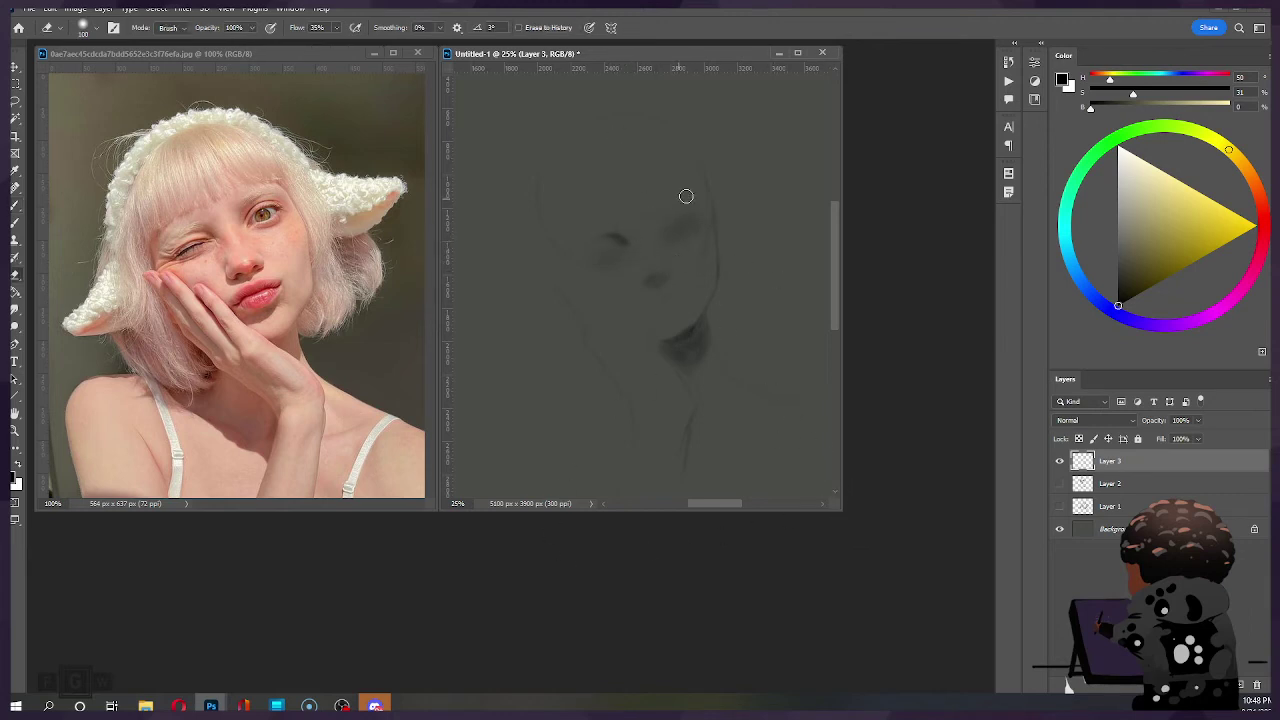
Step: Darken and shape the shadow under the nose with a small Brush, trimming the surrounding shading with the Eraser
key("b")
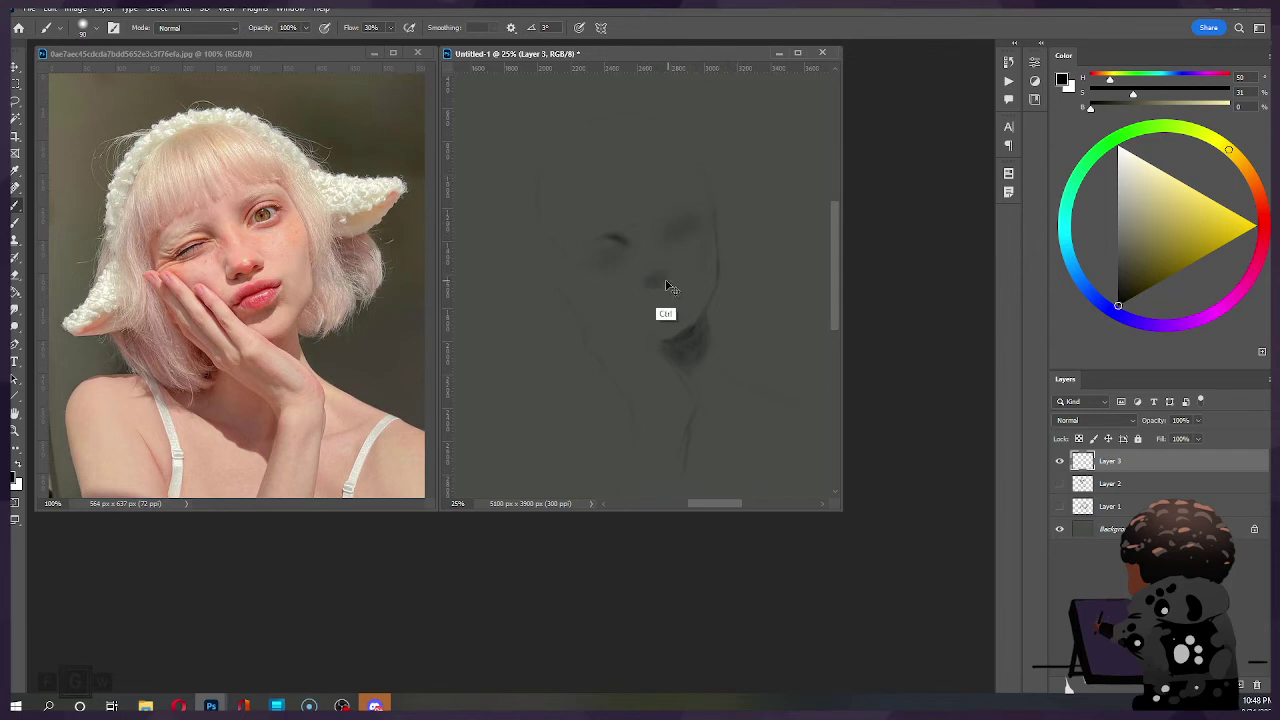
key("bracketright")
key("bracketright")
key("bracketright")
key("bracketleft")
key("bracketleft")
key("bracketleft")
key("bracketleft")
key("ctrl")
mouse_move(649, 286)
left_mouse_down()
mouse_move(686, 272)
mouse_move(656, 281)
left_mouse_up()
key("ctrl")
key("ctrl")
mouse_move(649, 284)
left_mouse_down()
mouse_move(667, 277)
mouse_move(661, 289)
left_mouse_up()
key("[")
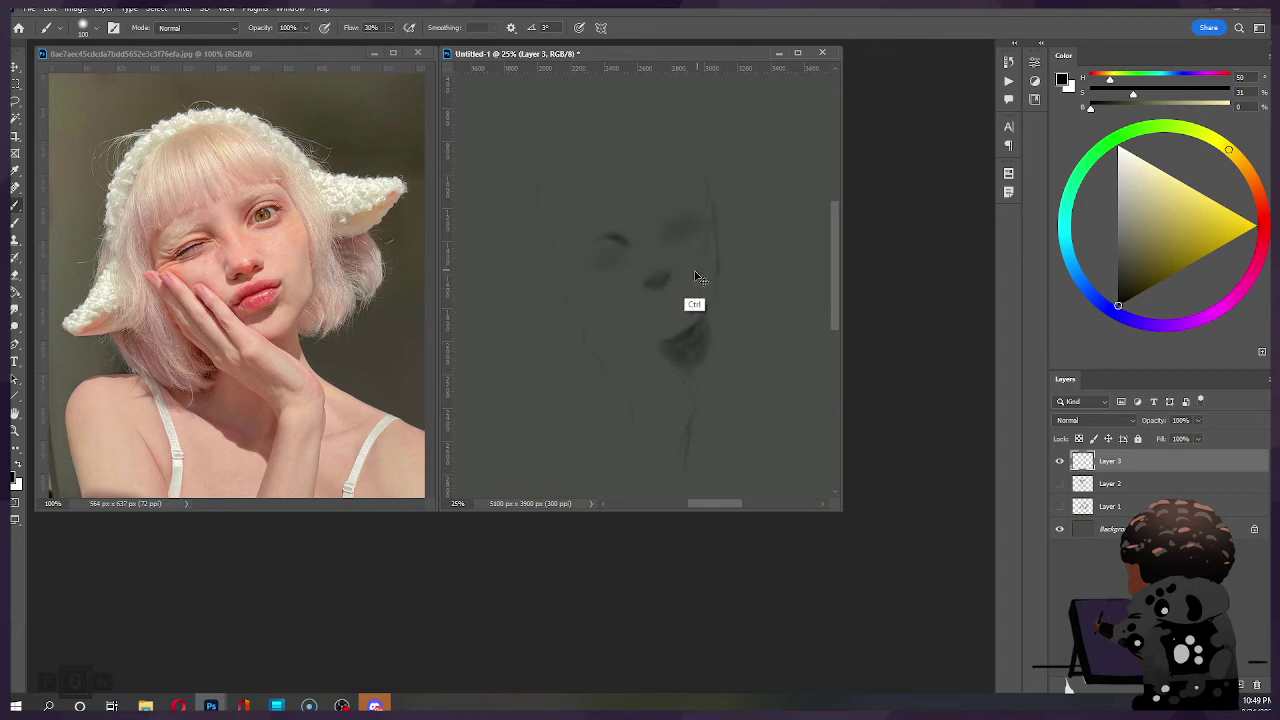
key("[")
key("e")
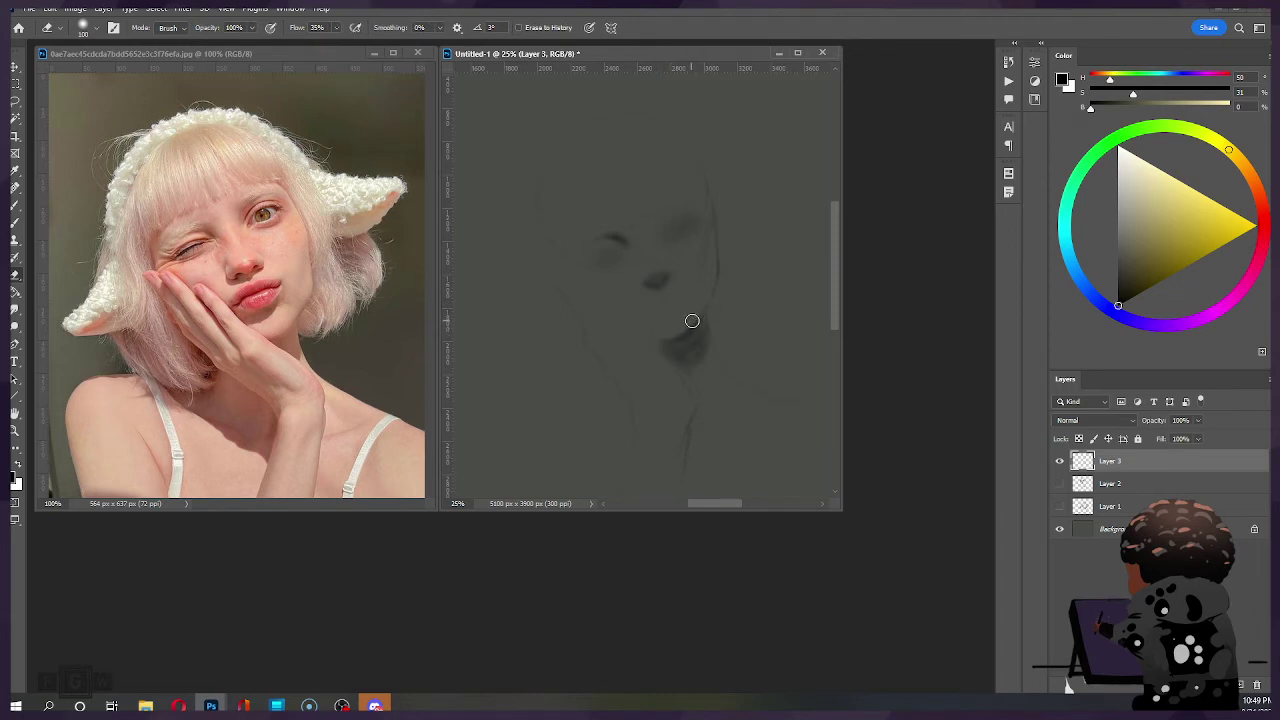
Step: Block in a soft shadow for the mouth between the nose and chin with a larger Brush
key("b")
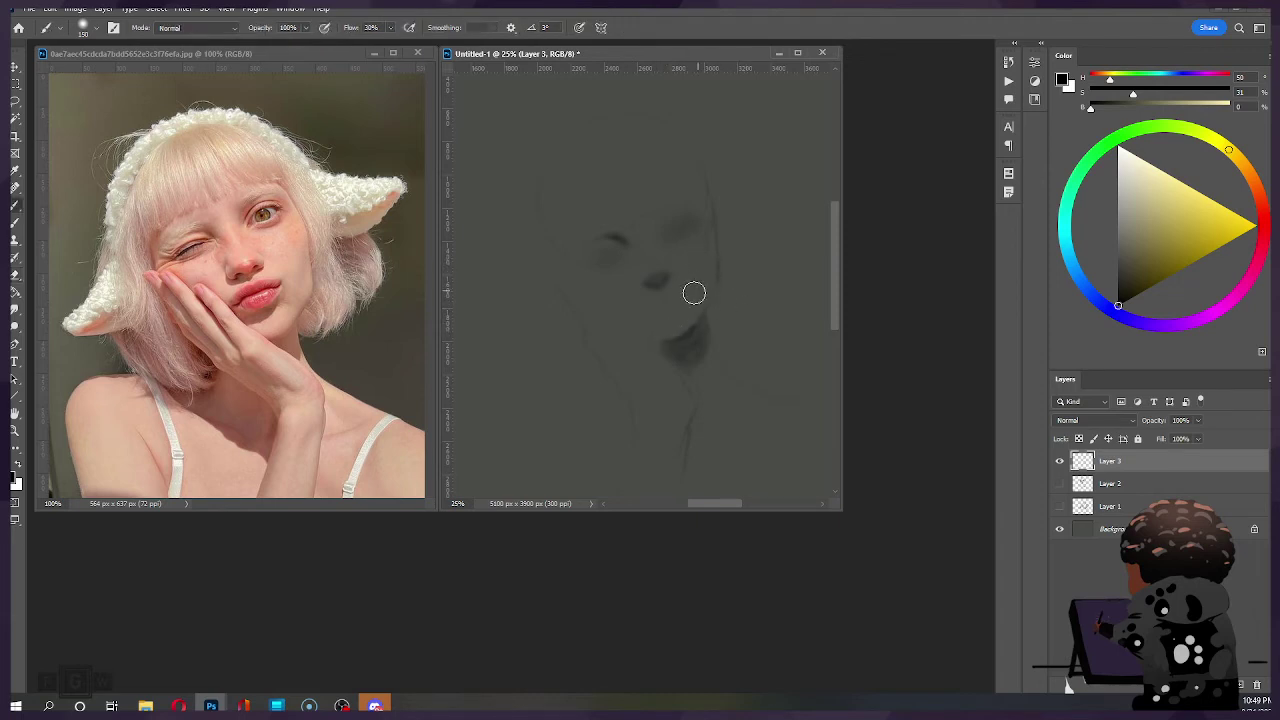
key("]")
mouse_move(663, 304)
left_mouse_down()
mouse_move(654, 309)
mouse_move(666, 305)
left_mouse_up()
key("ctrl+z")
Step: Select the facial features with the Lasso and shift them slightly up and to the left with Free Transform
key("l")
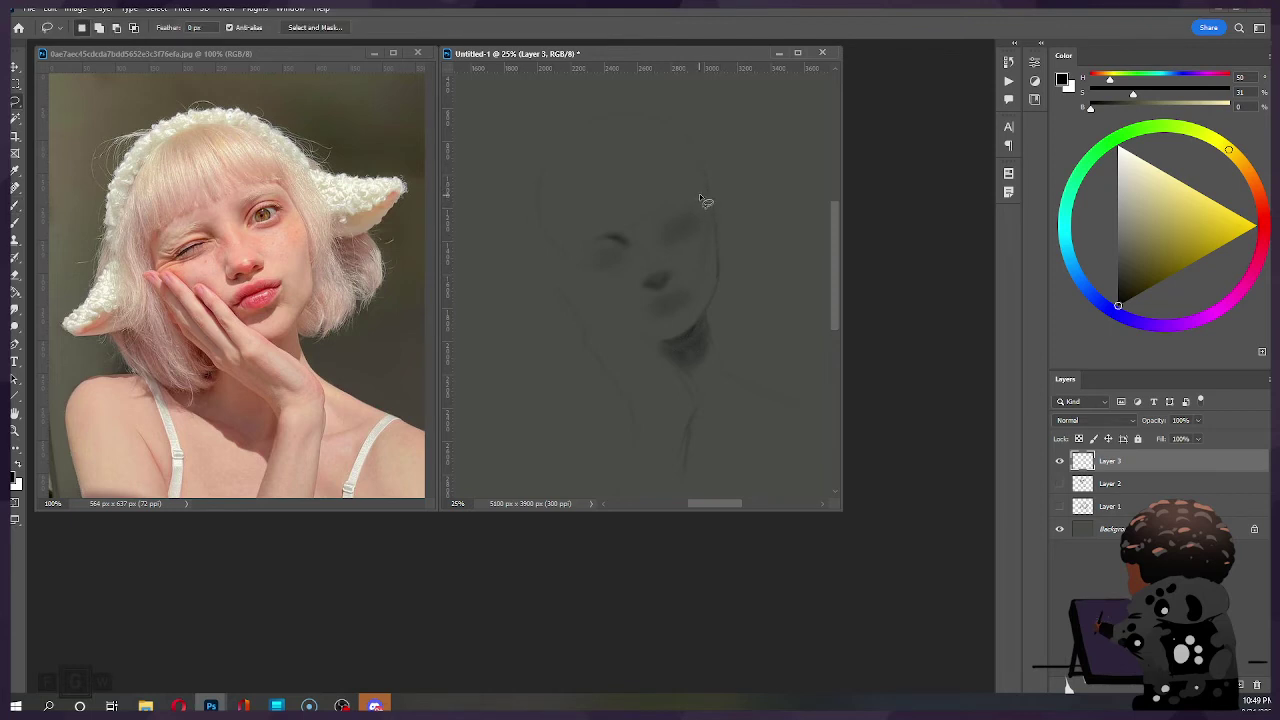
mouse_move(703, 197)
left_mouse_down()
mouse_move(707, 294)
mouse_move(662, 329)
mouse_move(607, 290)
mouse_move(573, 240)
mouse_move(712, 188)
left_mouse_up()
key("ctrl+t")
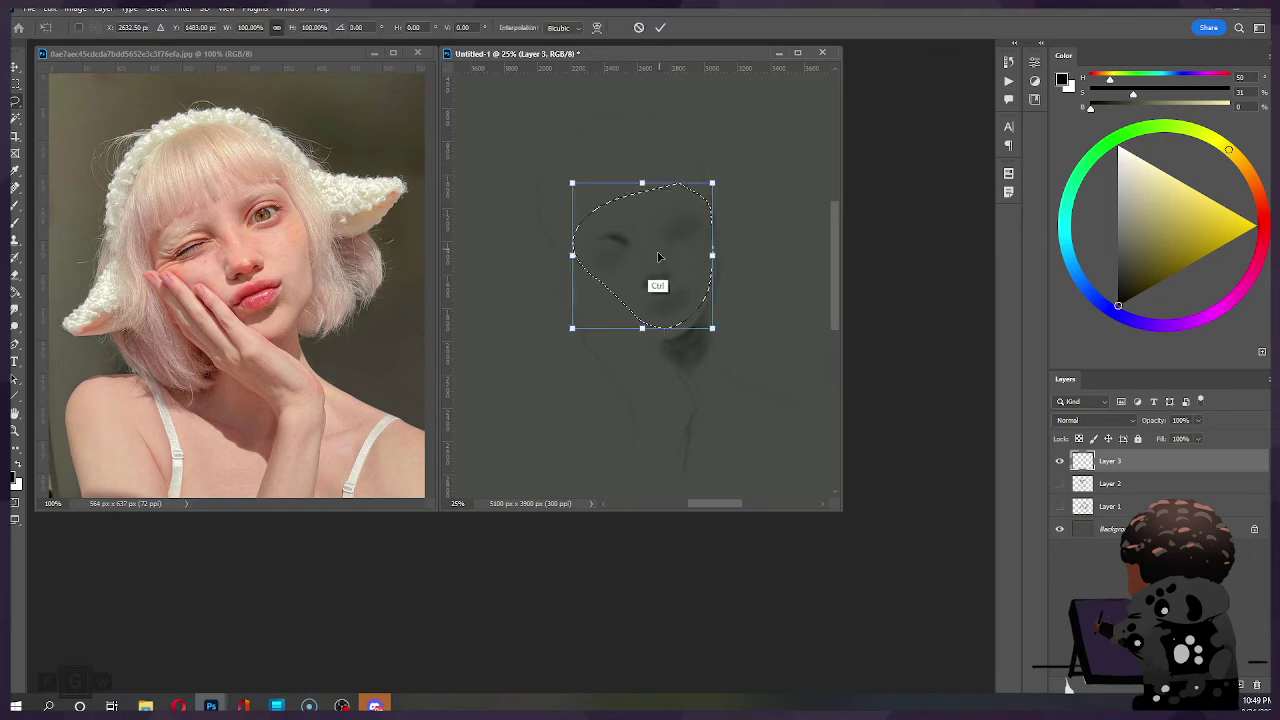
mouse_move(658, 257)
left_mouse_down()
mouse_move(654, 240)
mouse_move(673, 237)
mouse_move(659, 250)
left_mouse_up()
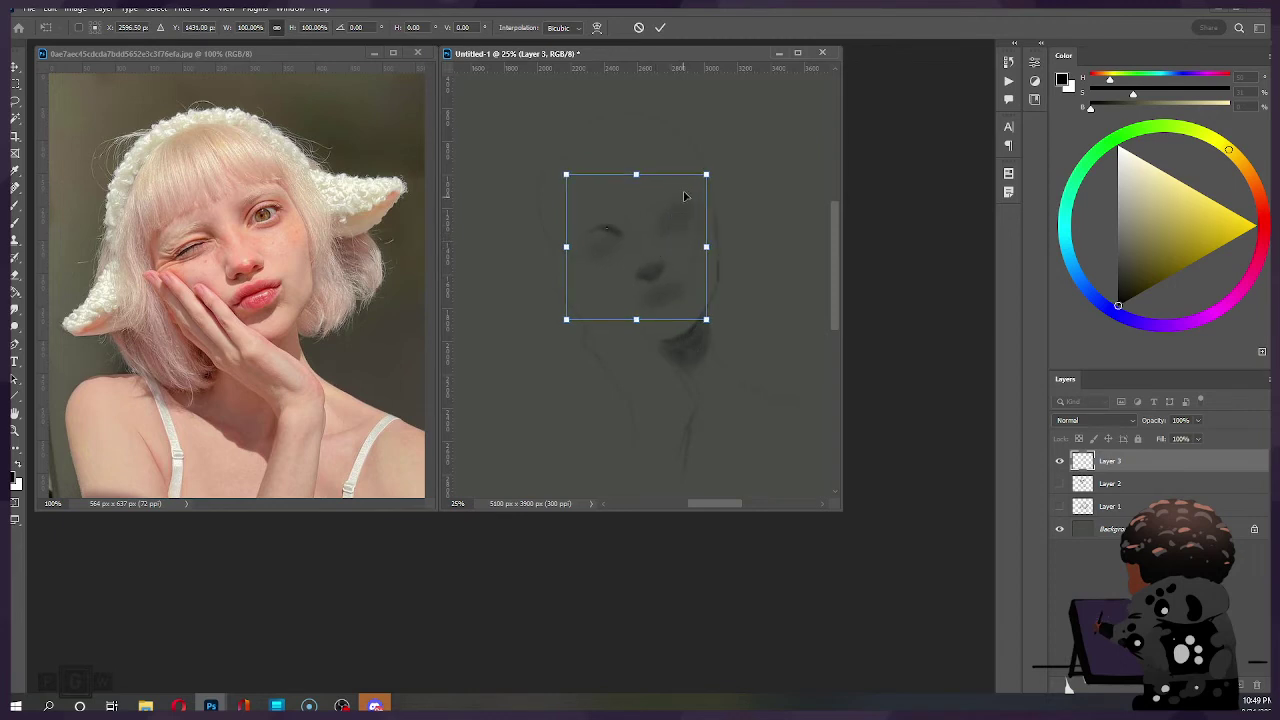
left_click(660, 27)
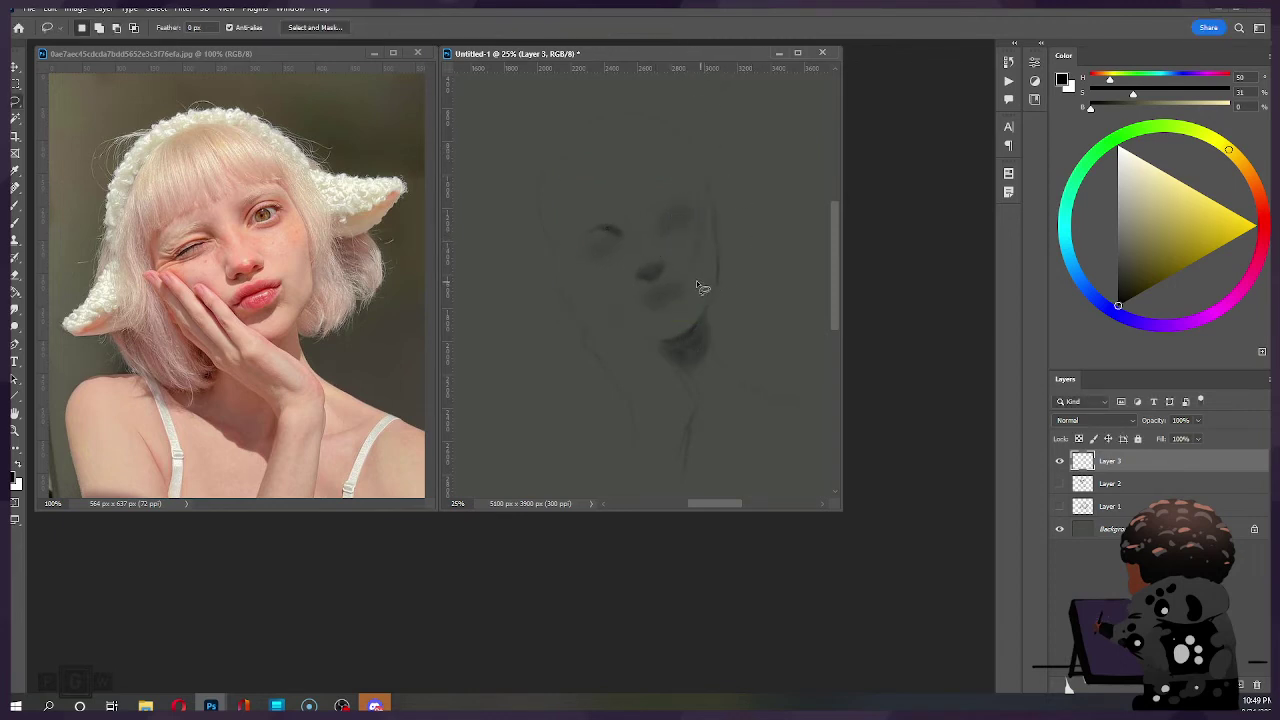
Step: Build up the soft mouth shadow below the nose with the Brush at 300 px
key("b")
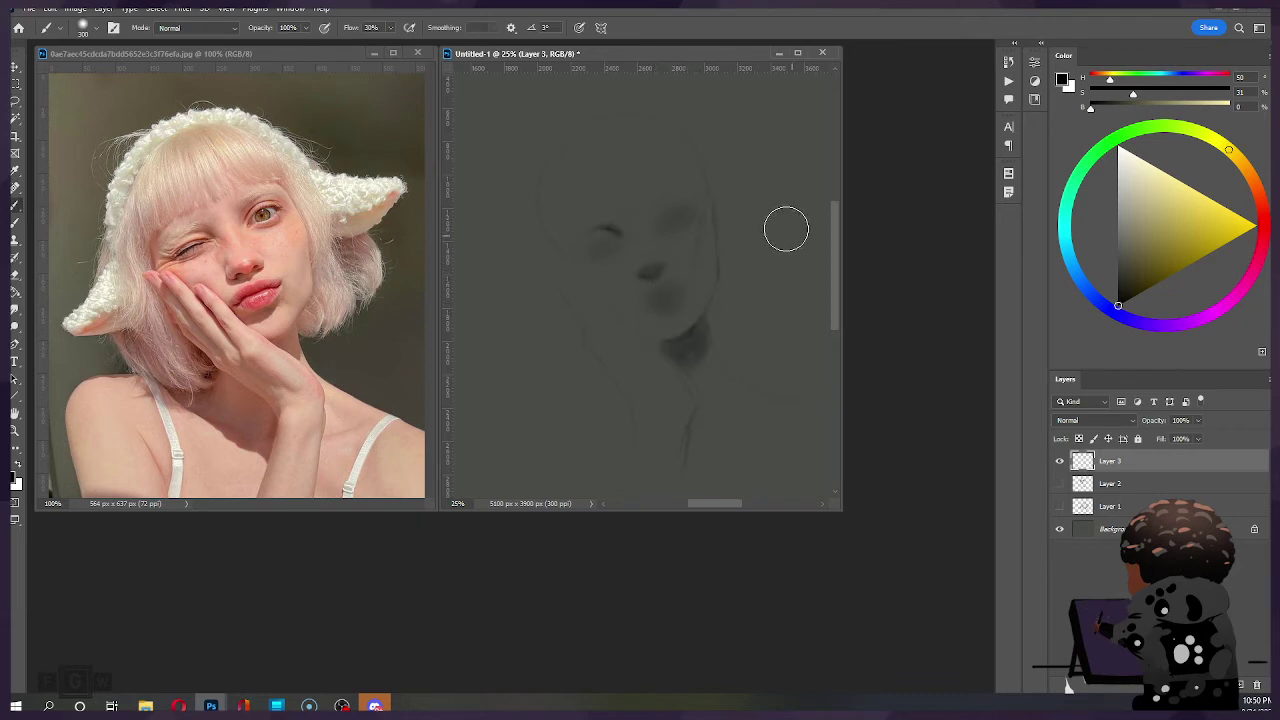
key("bracketleft")
key("bracketleft")
key("bracketleft")
key("bracketleft")
key("bracketleft")
key("bracketright")
key("bracketright")
Step: Sketch the line between the lips with a small Brush and trim the surrounding mouth shading with the Eraser
key("bracketleft")
key("bracketleft")
key("bracketleft")
key("bracketleft")
key("bracketleft")
key("bracketleft")
key("ctrl")
key("ctrl")
key("F2")
key("ctrl+shift+h")
key("ctrl+shift+h")
key("ctrl+shift+h")
key("e")
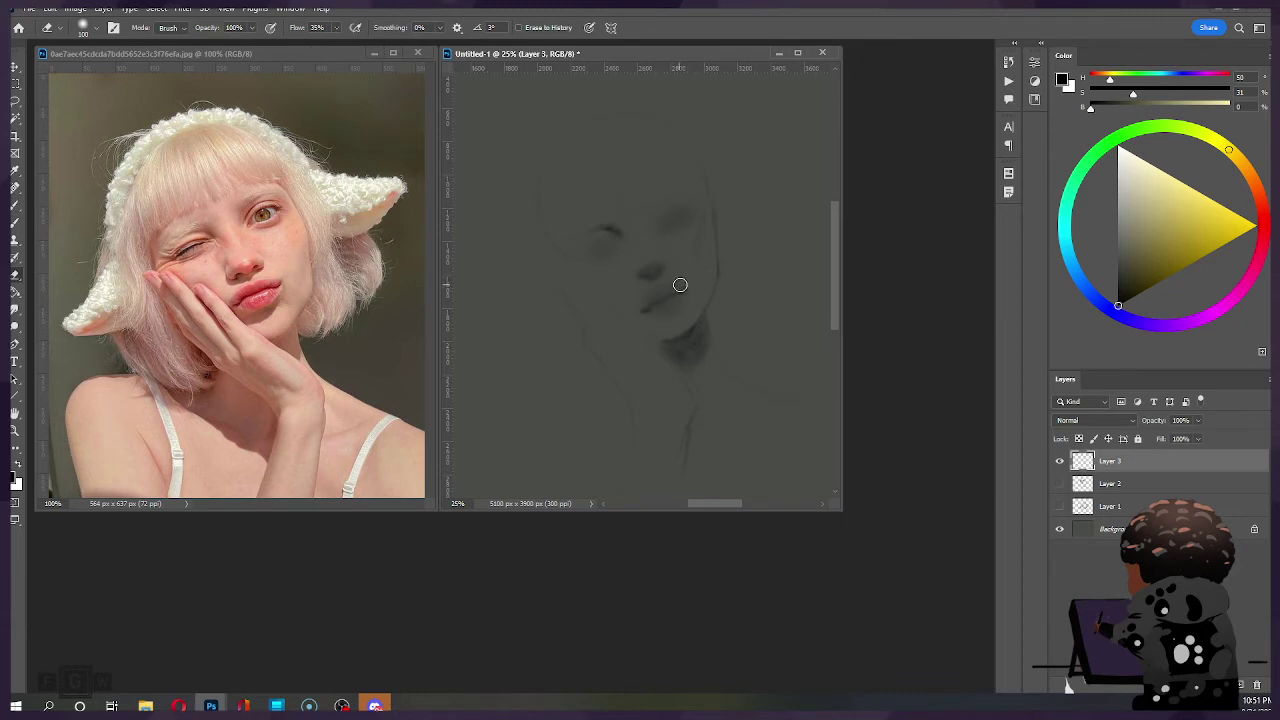
Step: Sample the dark grey near the mouth and paint it over the upper lip with the Brush
key("b")
left_click(672, 286, "alt")
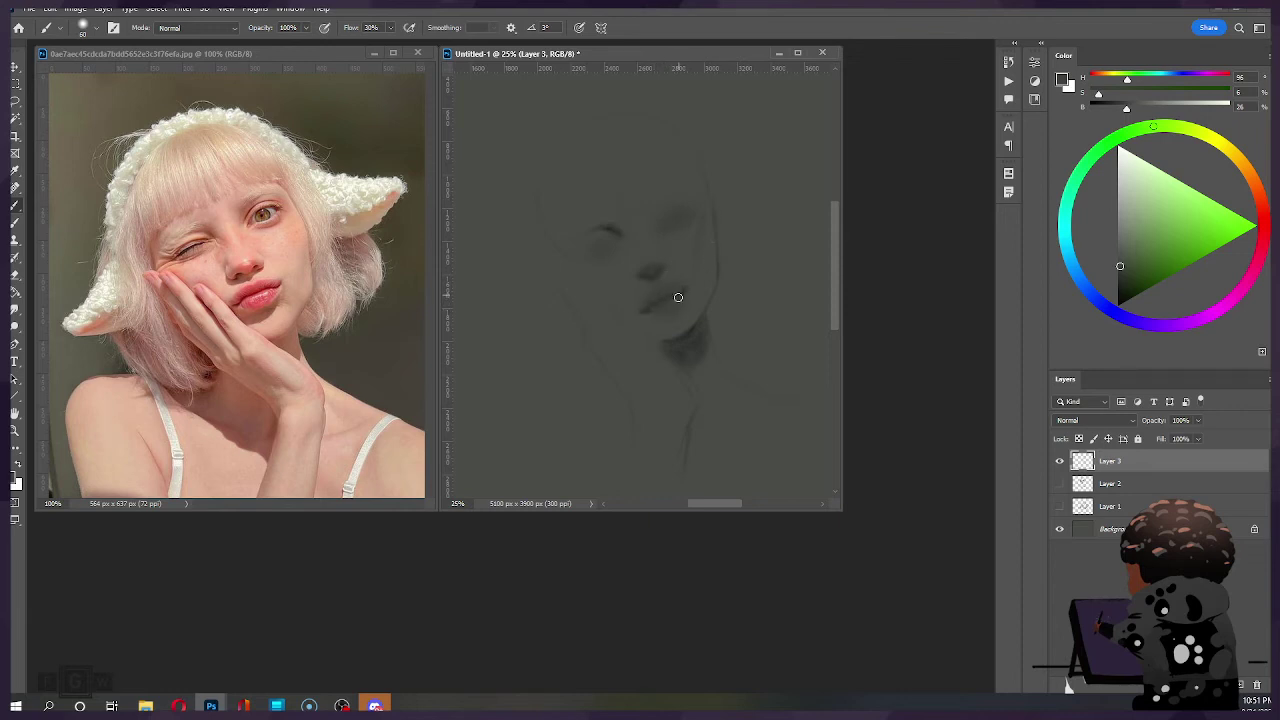
mouse_move(686, 289)
left_mouse_down()
mouse_move(663, 297)
mouse_move(671, 290)
left_mouse_up()
Step: Set the brush colour back to black and shade the lower lip, adjusting the Brush size and tidying with the Eraser
left_click_drag(1124, 272, 1106, 302)
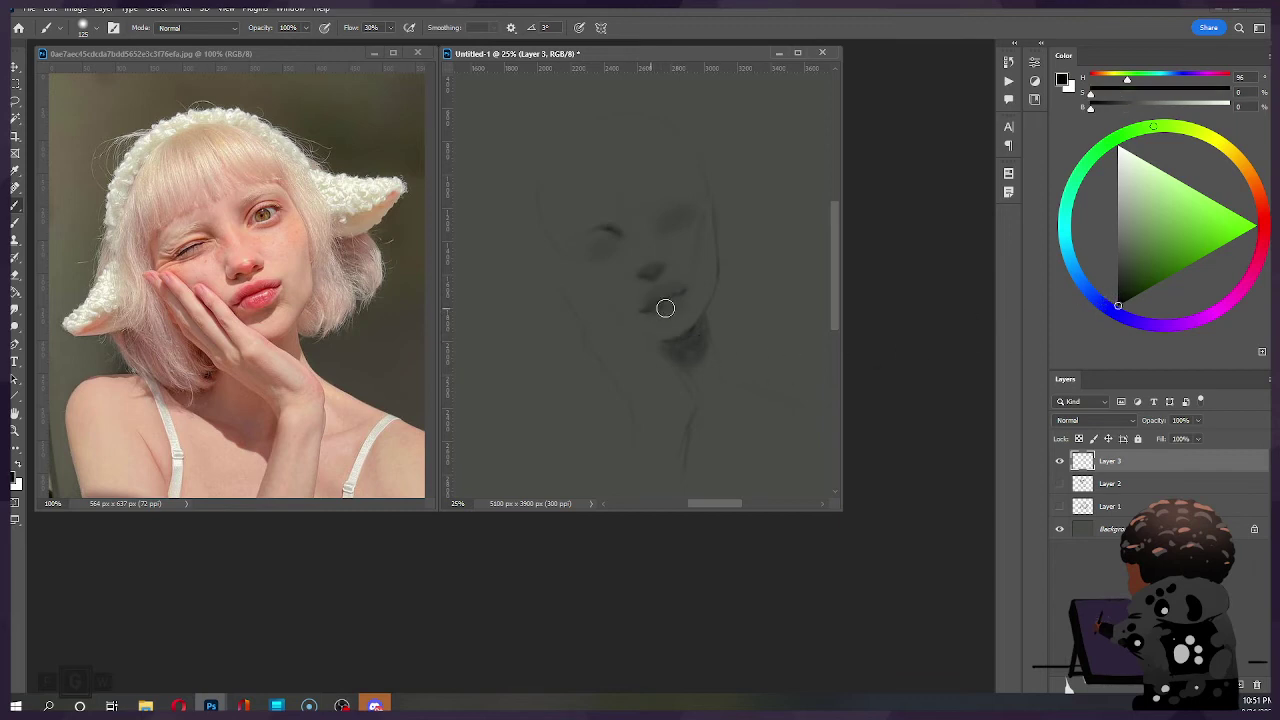
key("bracketright")
left_click_drag(645, 309, 672, 306)
key("bracketleft")
key("bracketleft")
key("ctrl+z")
key("e")
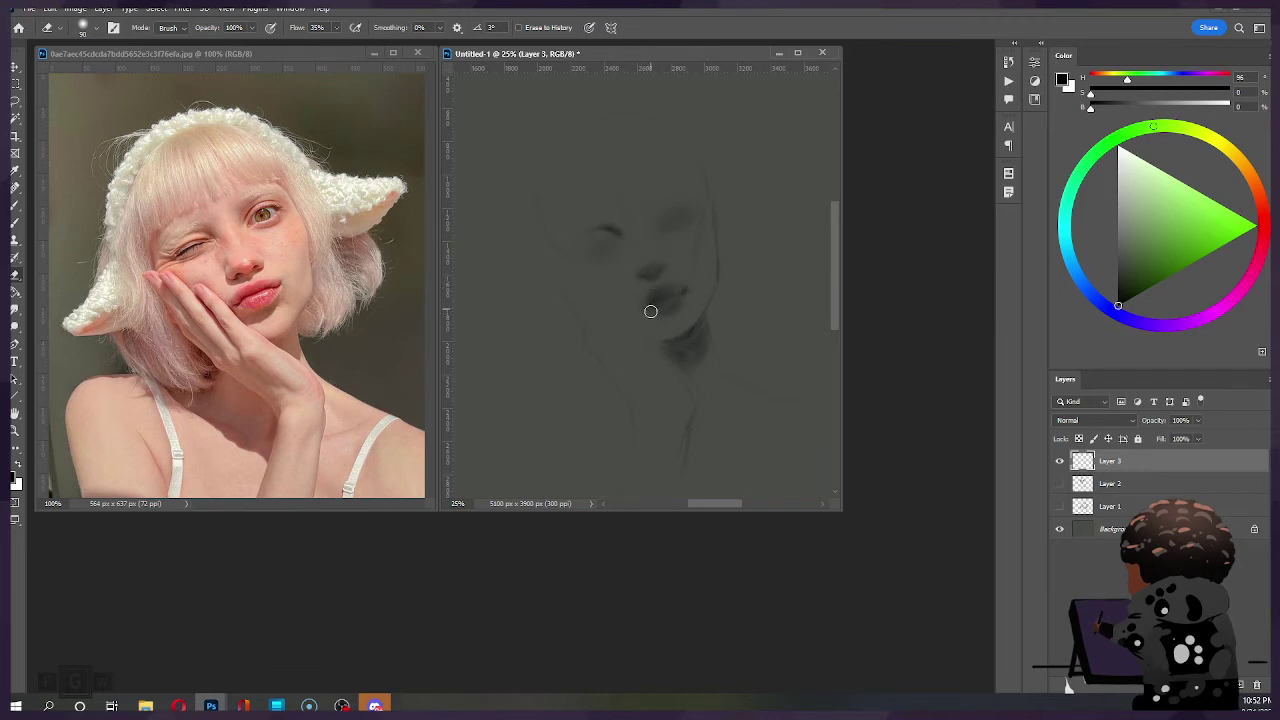
Step: Redraw the line between the lips from corner to corner, undoing the unsatisfactory strokes
key("b")
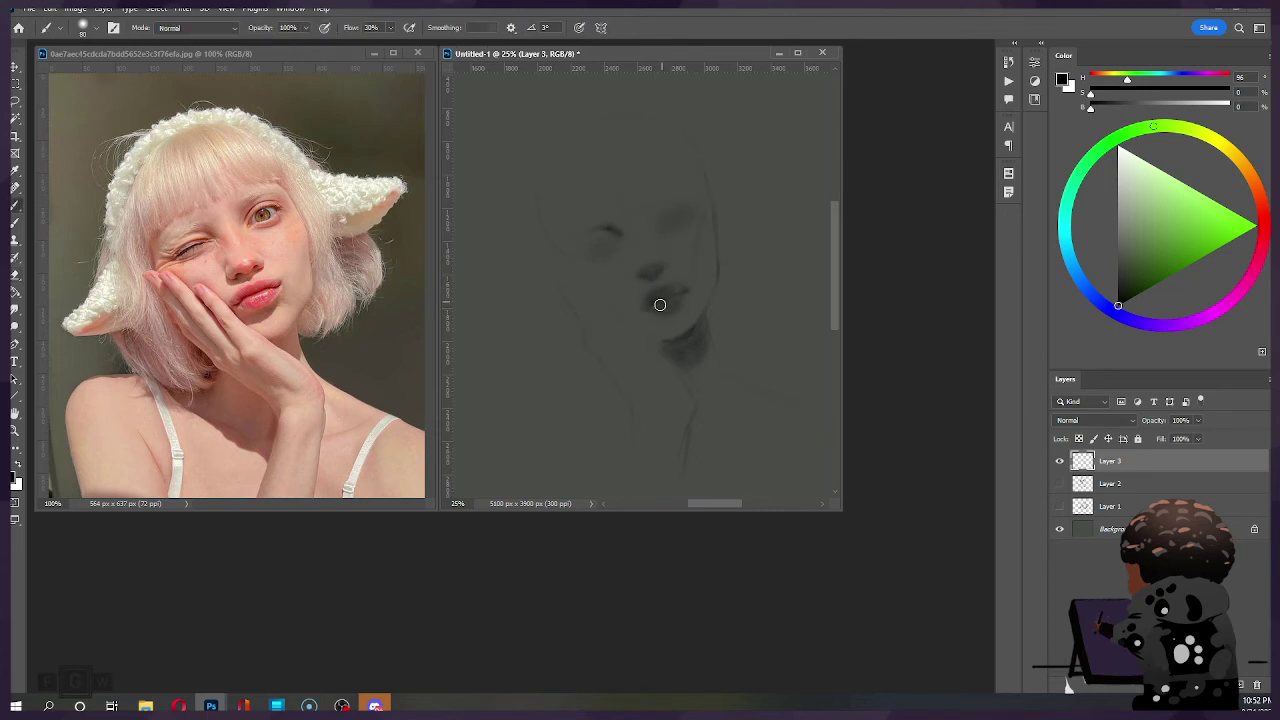
key("ctrl+z")
left_click_drag(640, 311, 690, 292)
key("ctrl+z")
key("ctrl+z")
Step: Refine the lip shading towards the mouth corner with several Brush sizes
key("bracketright")
key("bracketright")
key("bracketright")
key("bracketright")
key("bracketright")
left_click(692, 296)
key("bracketleft")
key("bracketleft")
key("bracketleft")
key("ctrl+z")
Step: Darken the open eye's shading with the Brush, enlarging it to 150 px
key("]")
key("bracketright")
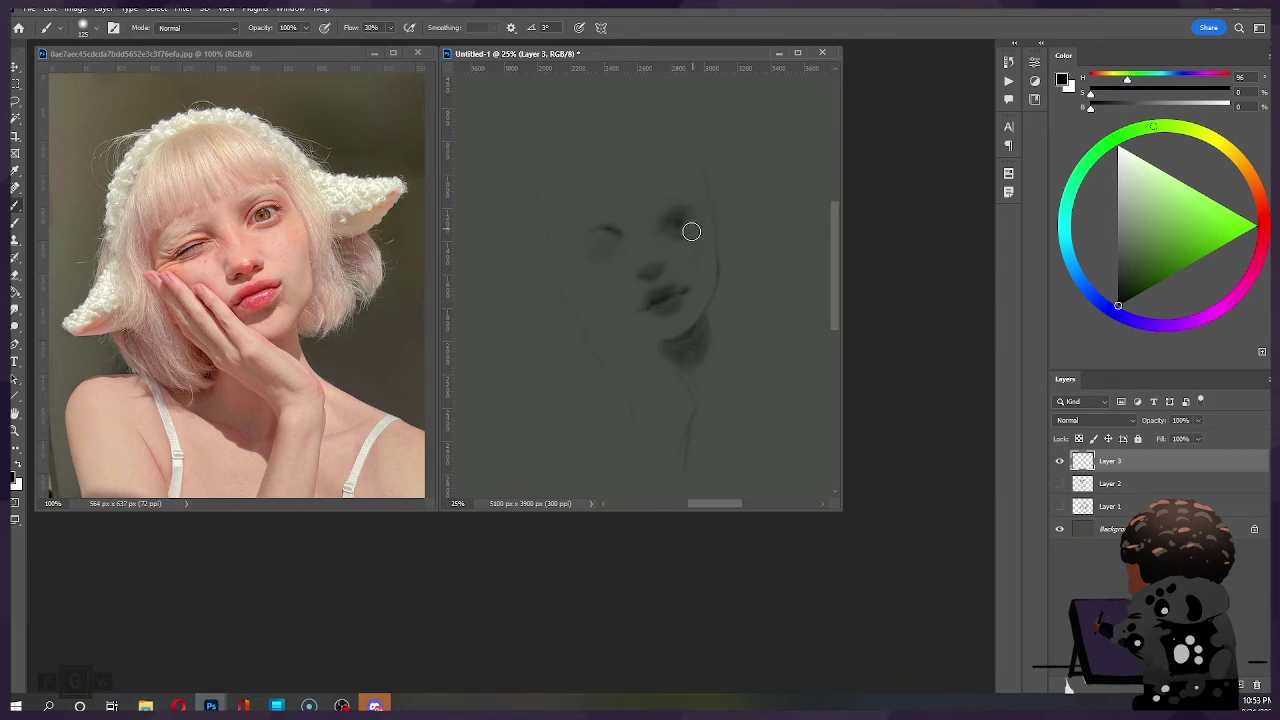
key("bracketright")
Step: Overlay the Layer 2 and Layer 1 sketches on Layer 3 to compare them, hiding both again
left_click(1059, 483)
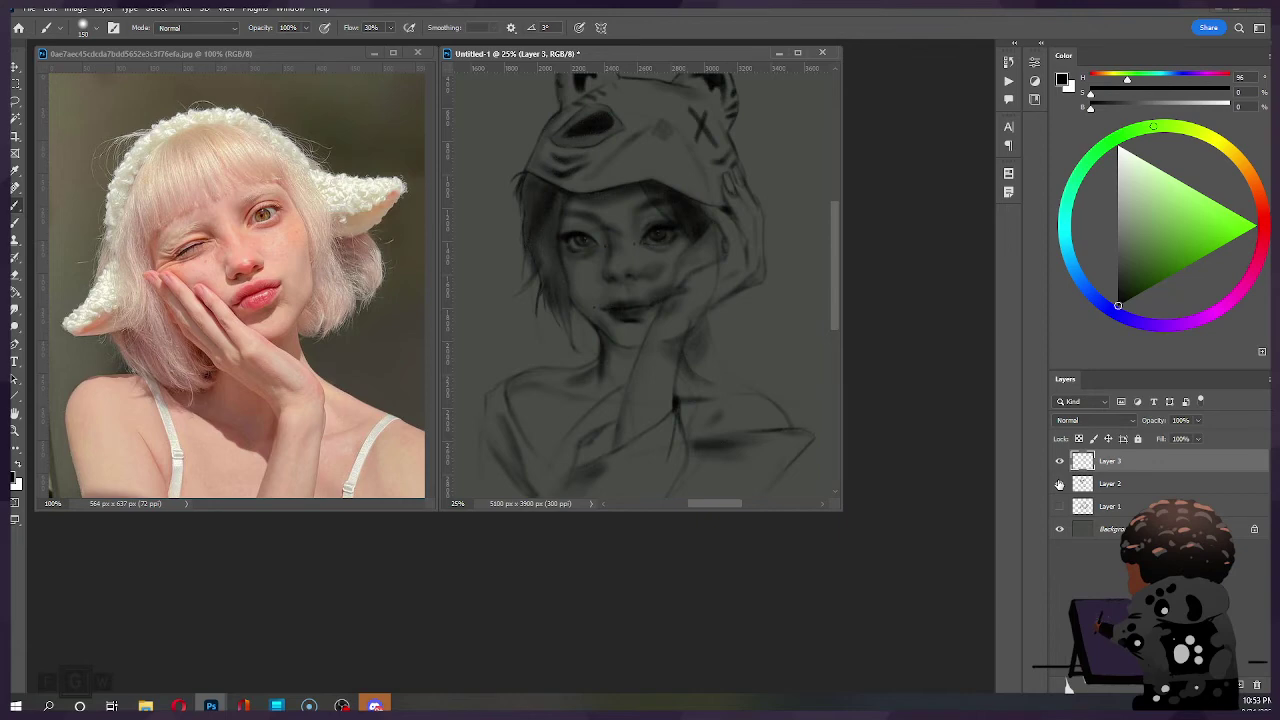
left_click(1059, 483)
left_click(1059, 483)
left_click(1059, 506)
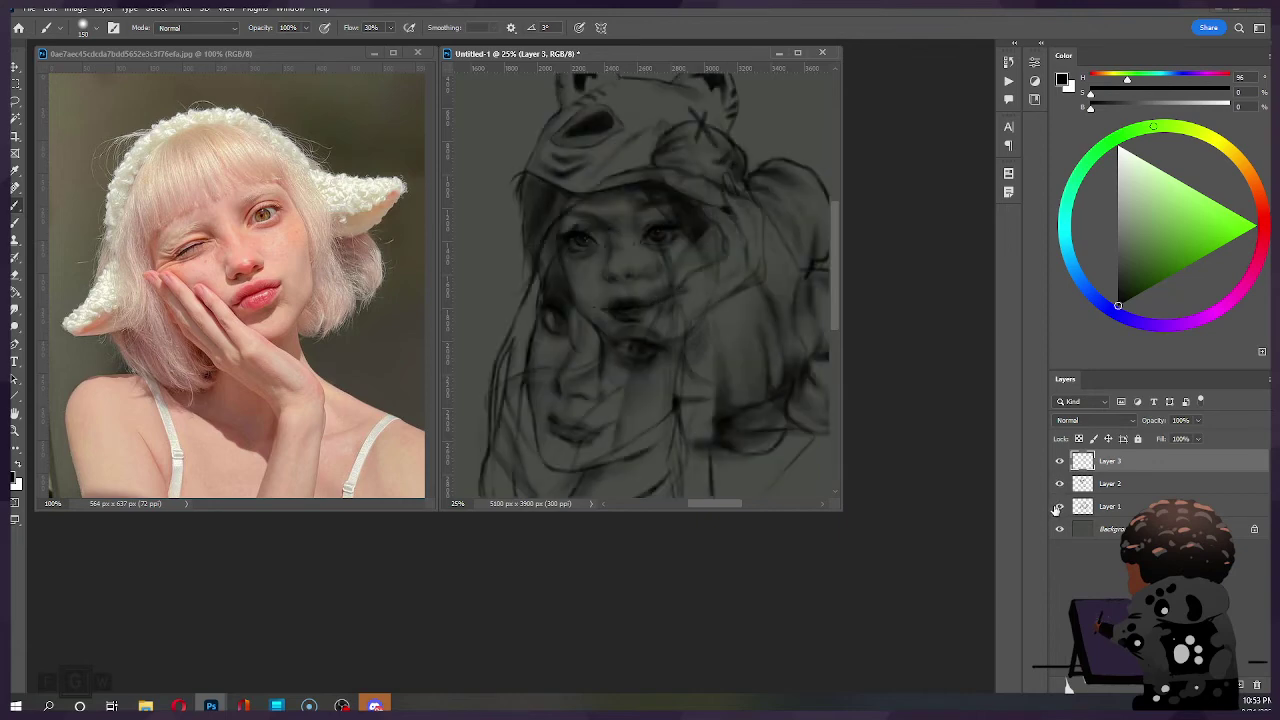
left_click(1058, 506)
left_click(1059, 483)
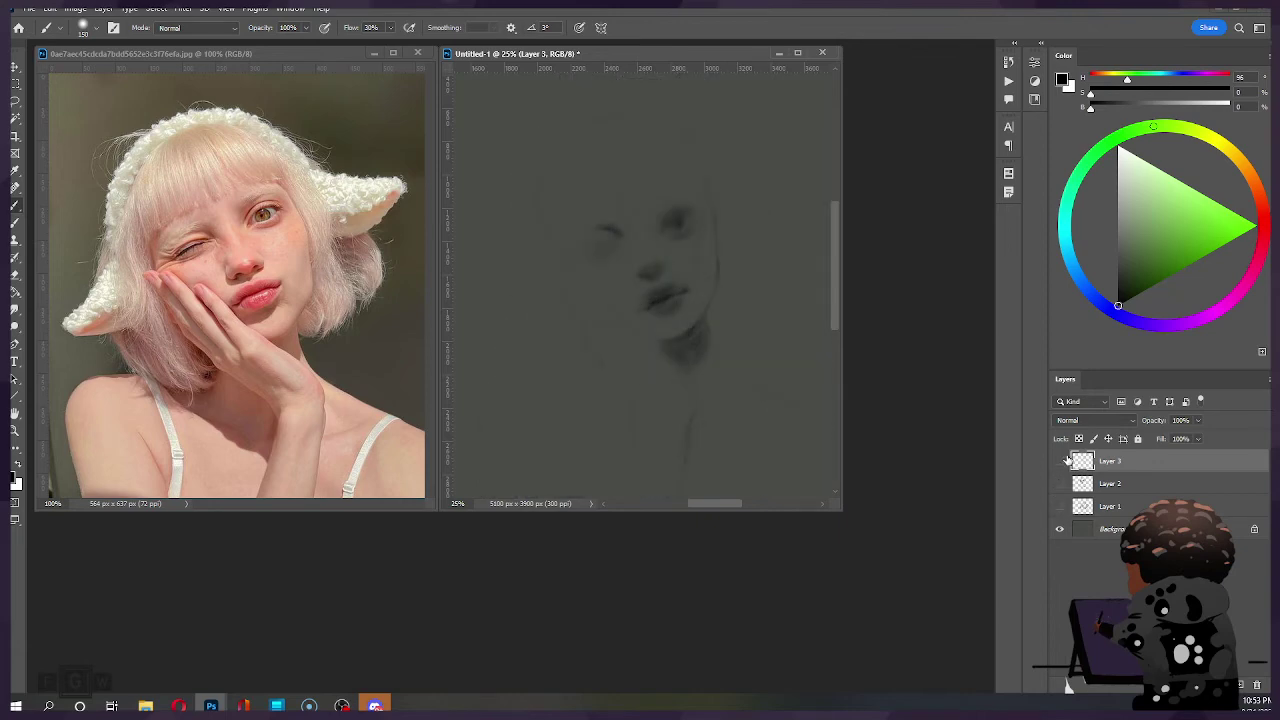
Step: Compare the Layer 1 and Layer 2 sketches with Layer 3 hidden and shown, leaving only Layer 3 visible above the background
left_click(1059, 461)
left_click(1060, 507)
left_click(1060, 507)
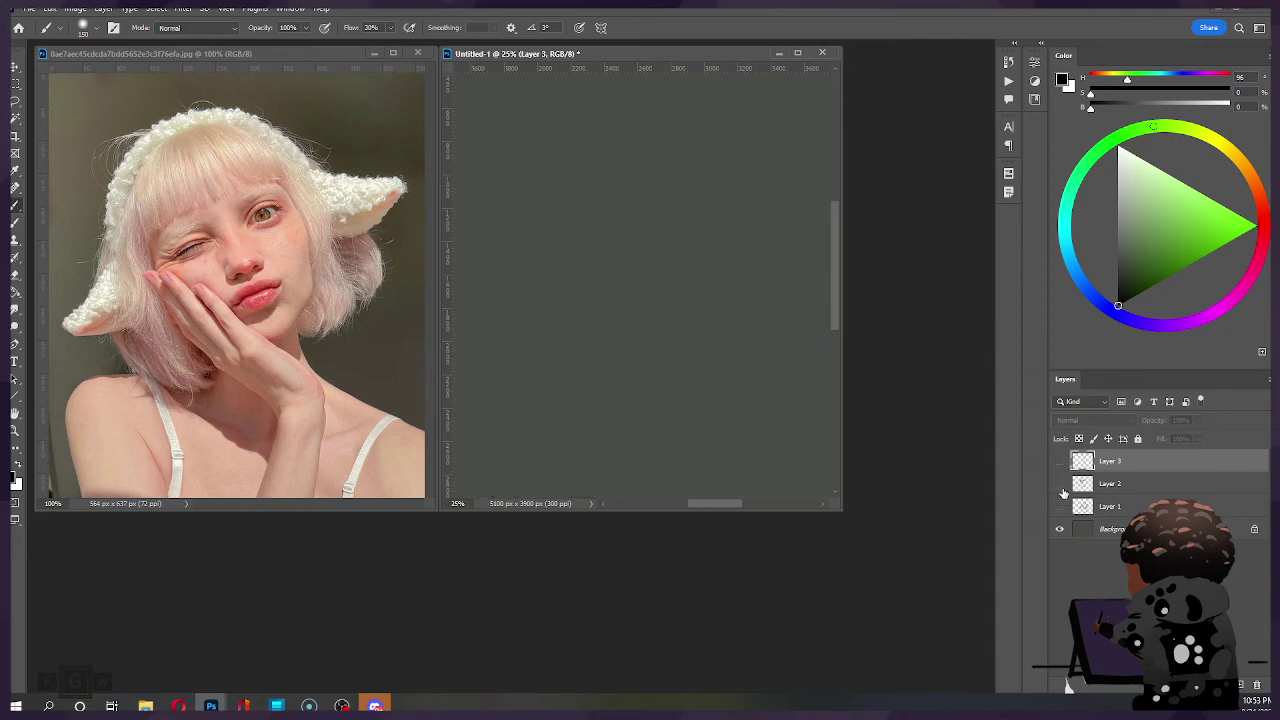
left_click(1059, 506)
left_click(1058, 506)
left_click(1060, 483)
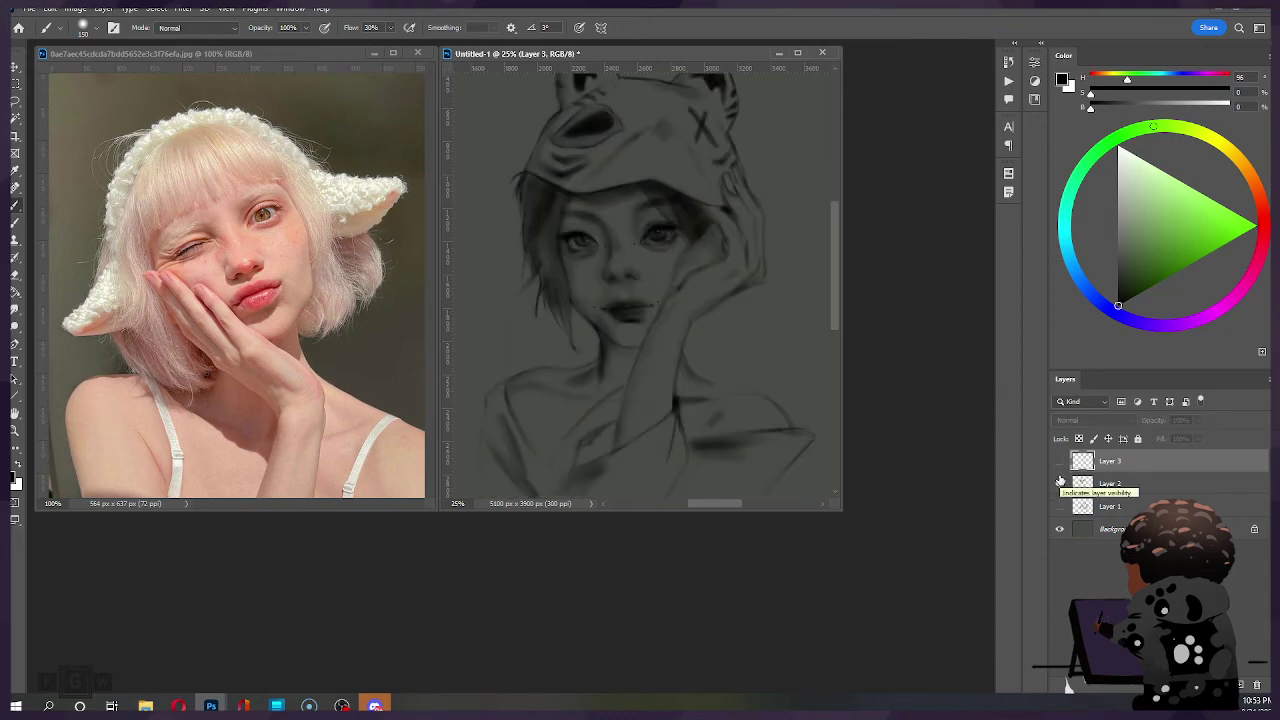
left_click(1060, 483)
left_click(1060, 482)
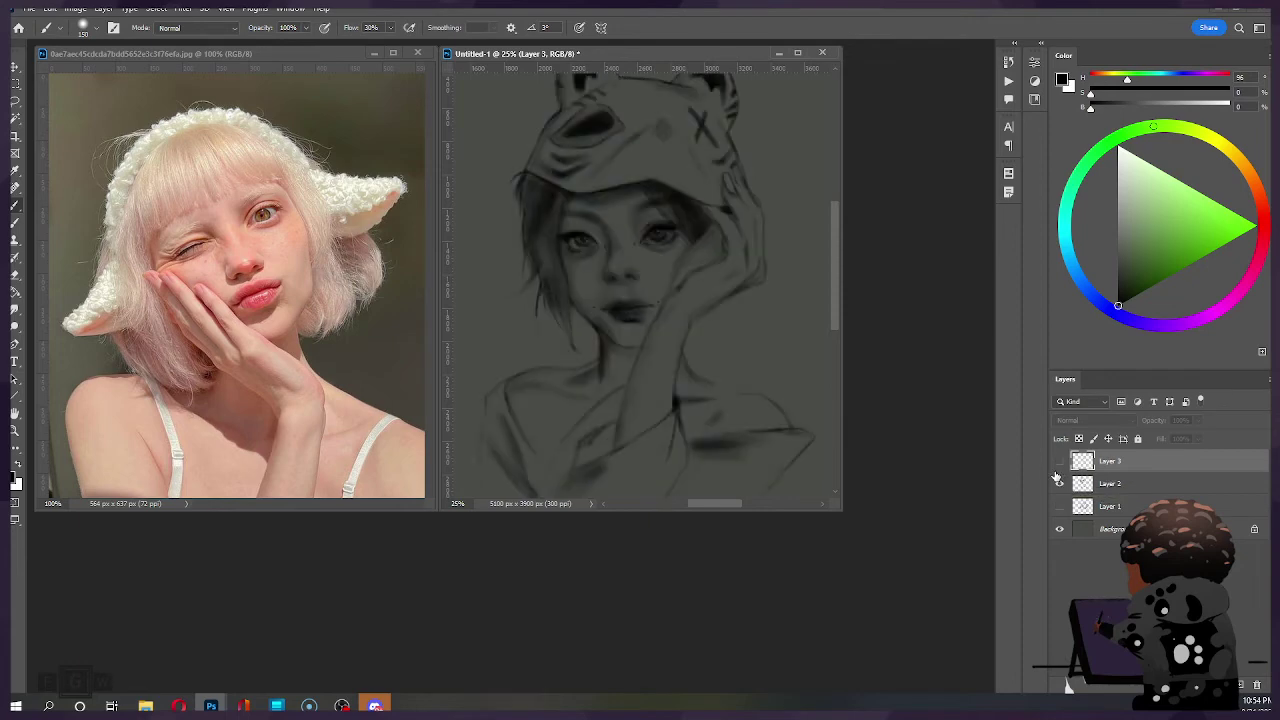
left_click(1059, 460)
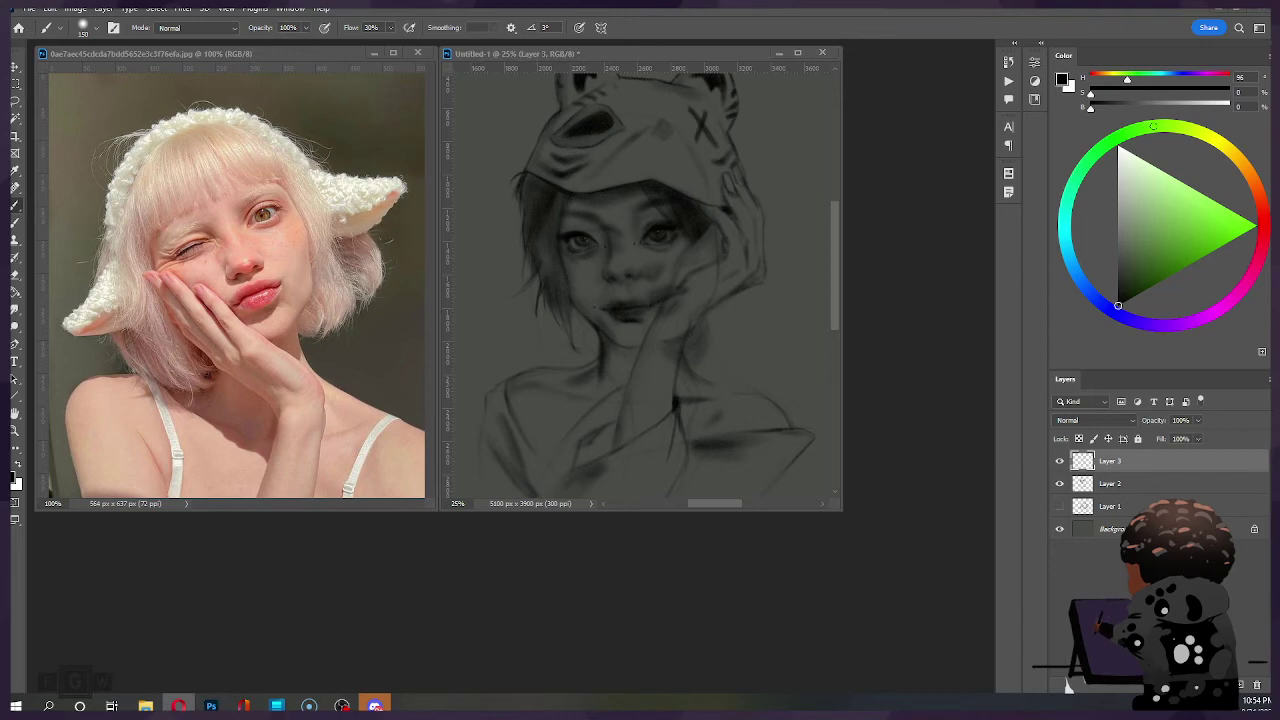
left_click(1063, 482)
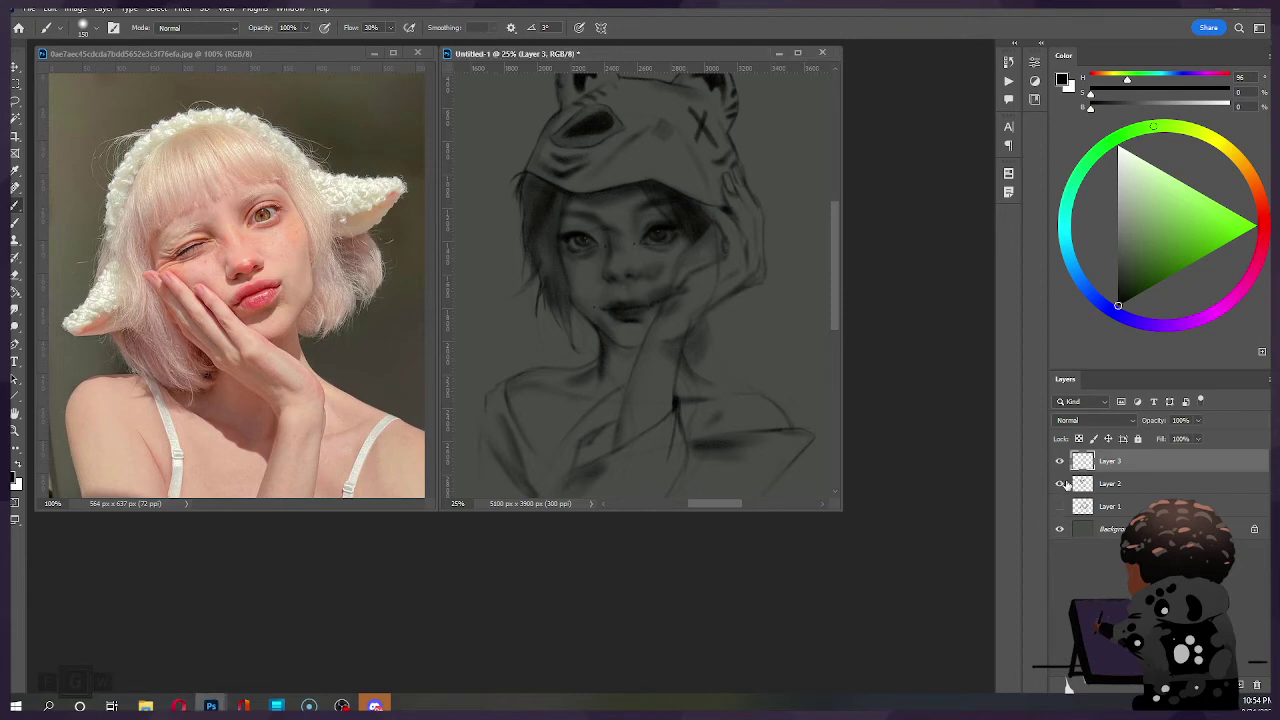
left_click(1060, 483)
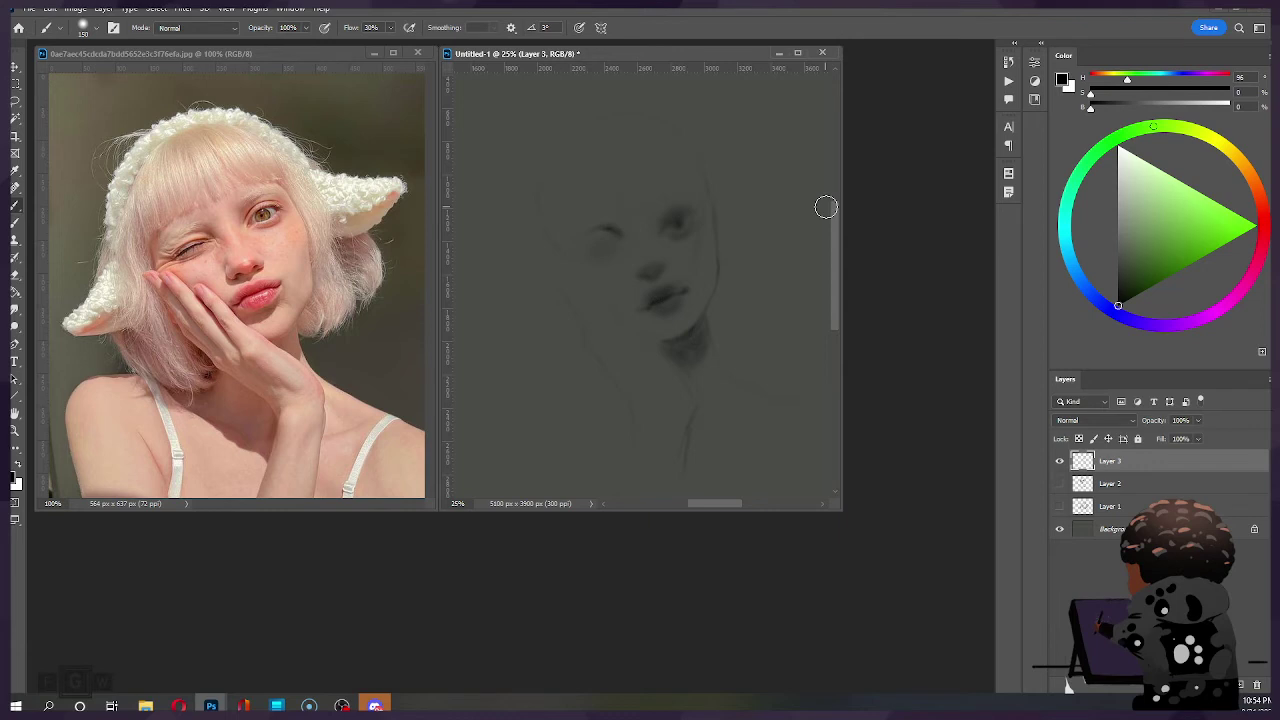
Step: Hide Layer 3 to view the Layer 1 and Layer 2 sketches separately, and restore Layer 3 as the only visible sketch
left_click(1059, 461)
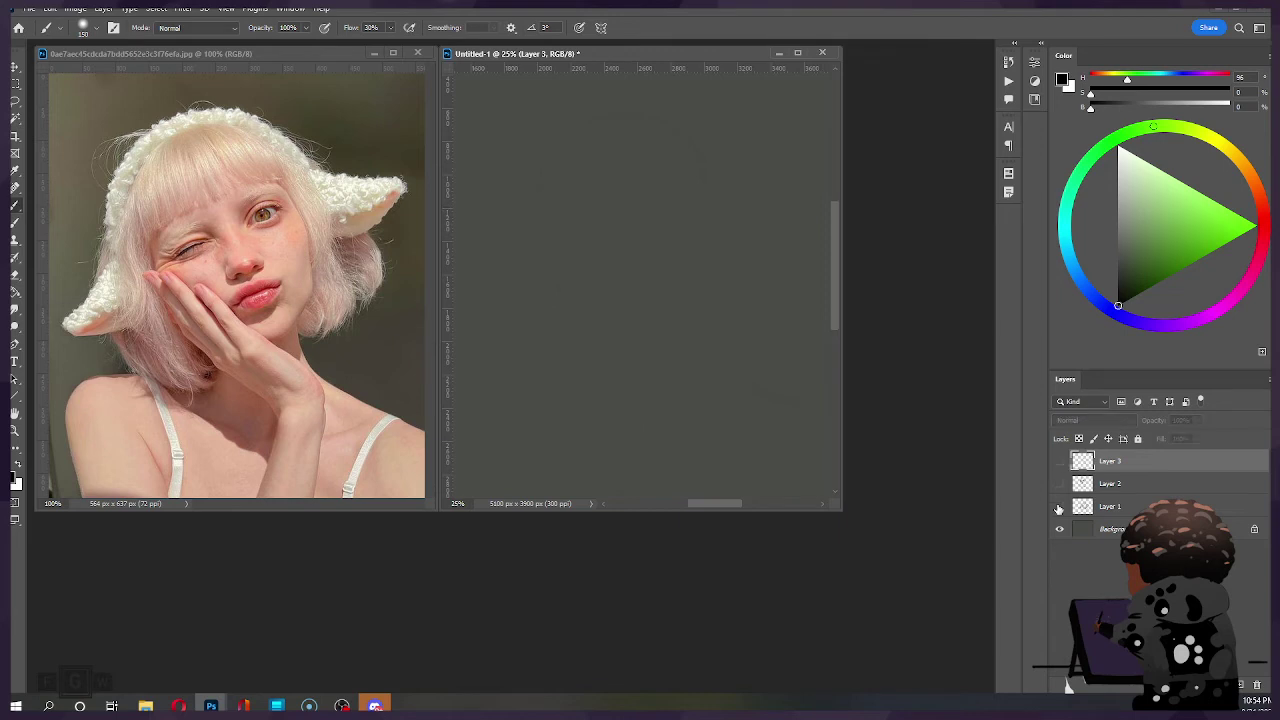
left_click(1059, 506)
left_click(1059, 507)
left_click(1060, 484)
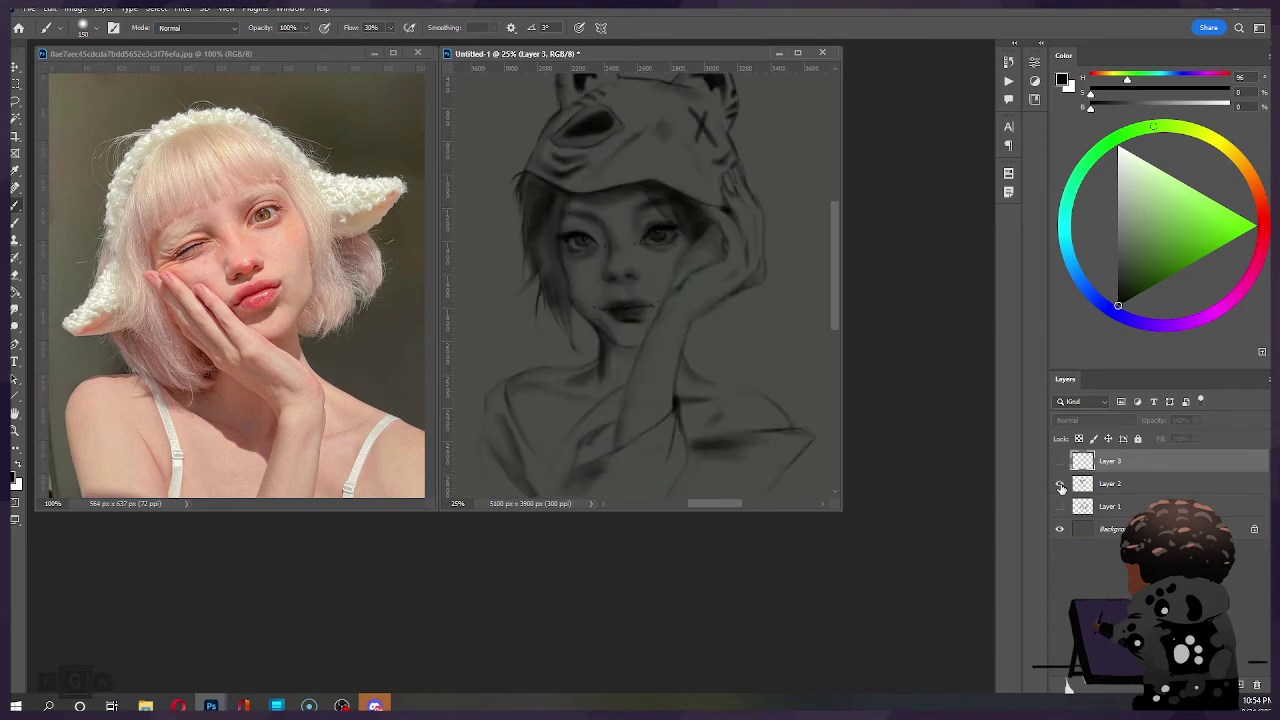
left_click(1060, 485)
left_click(1060, 485)
left_click(1060, 485)
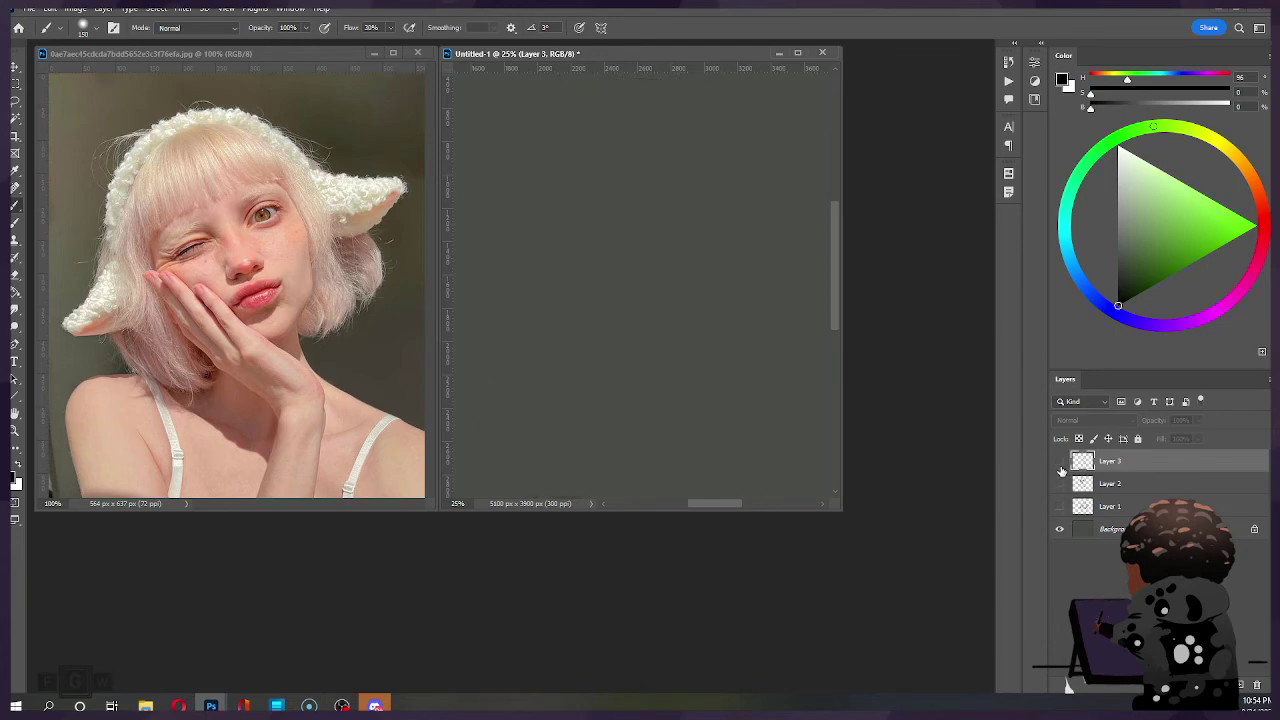
left_click(1059, 461)
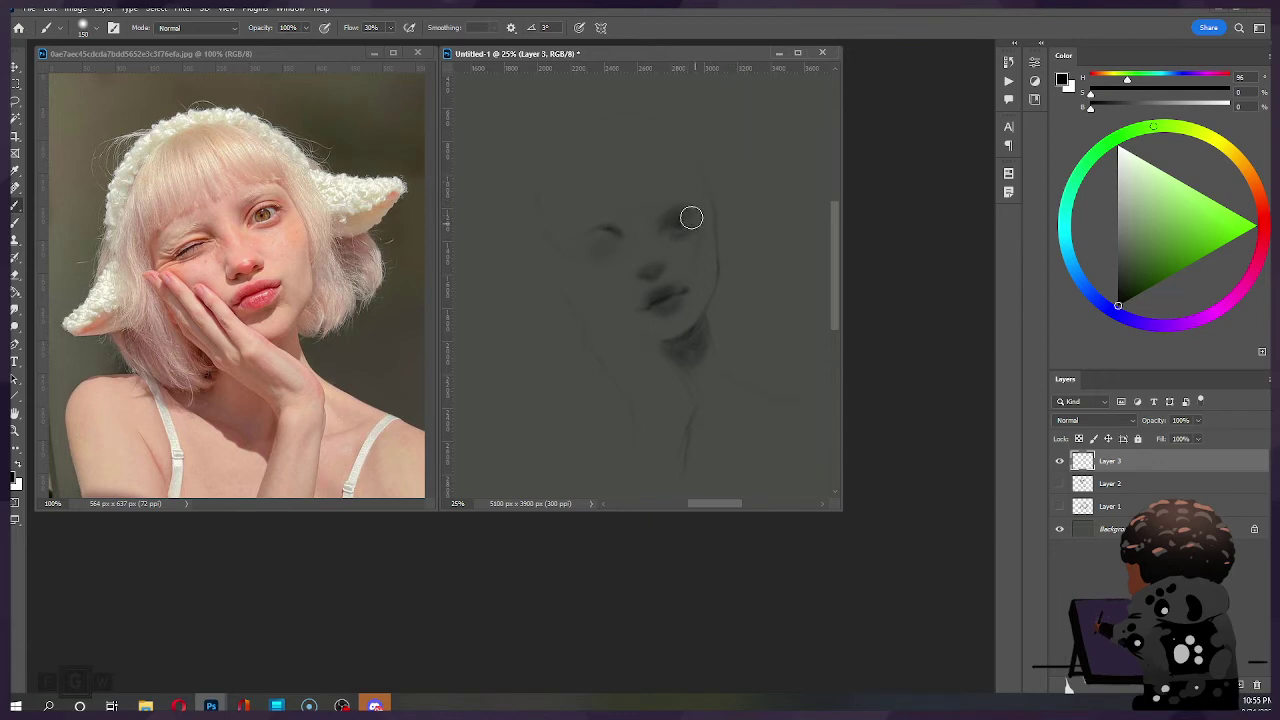
Step: Draw the winking eye's closed lid line with a small Brush around 30 px, tidying with the Eraser and softening its outer corner
key("bracketright")
key("bracketright")
key("bracketright")
key("bracketleft")
key("bracketleft")
key("bracketleft")
key("bracketleft")
key("bracketleft")
key("bracketleft")
key("bracketleft")
key("bracketleft")
key("bracketright")
left_click_drag(590, 257, 604, 255)
key("ctrl")
key("e")
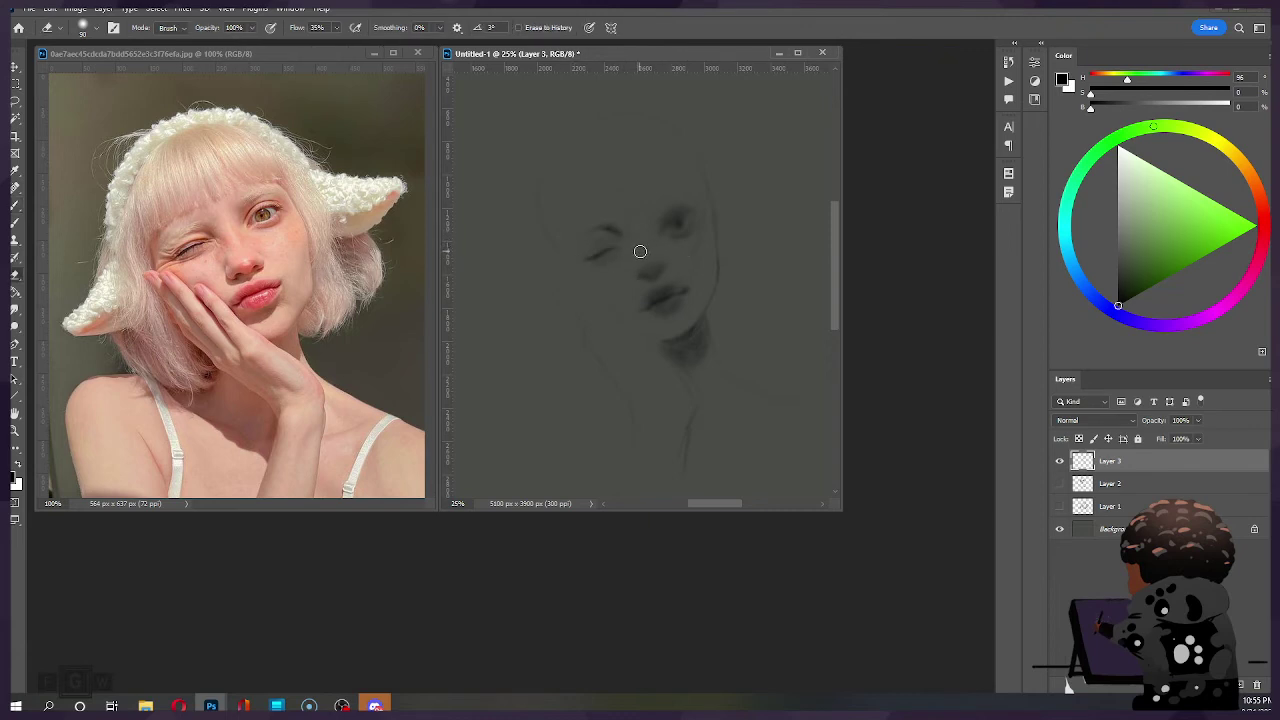
key("b")
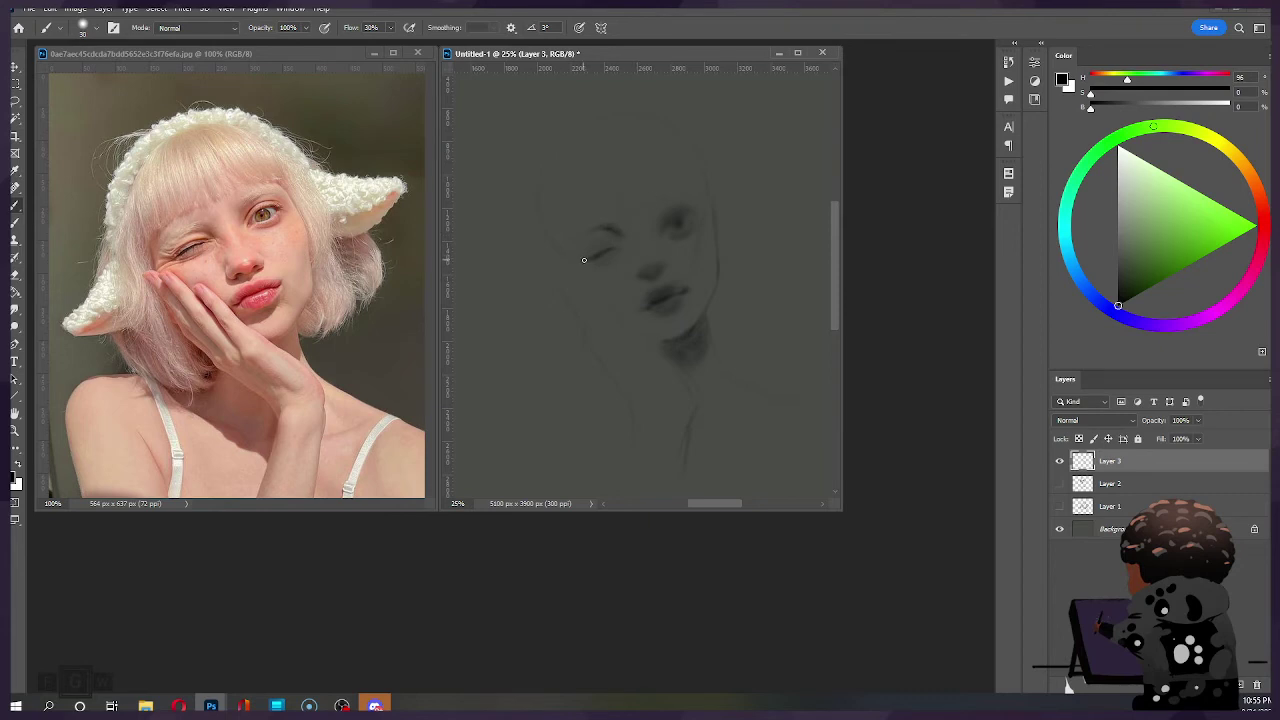
key("bracketright")
key("bracketright")
key("bracketright")
Step: Flip the canvas horizontally to check the face's proportions, and return it to its original orientation
key("ctrl+shift+h")
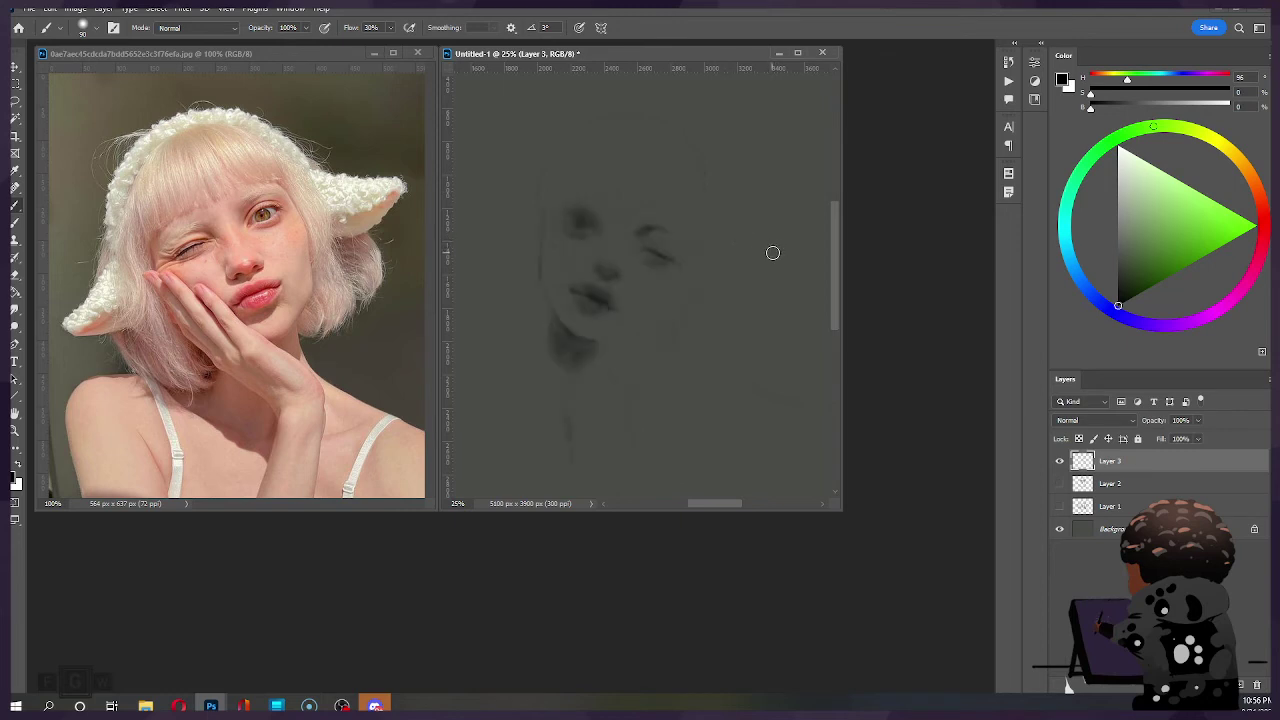
key("ctrl+shift+h")
key("ctrl+shift+h")
key("h")
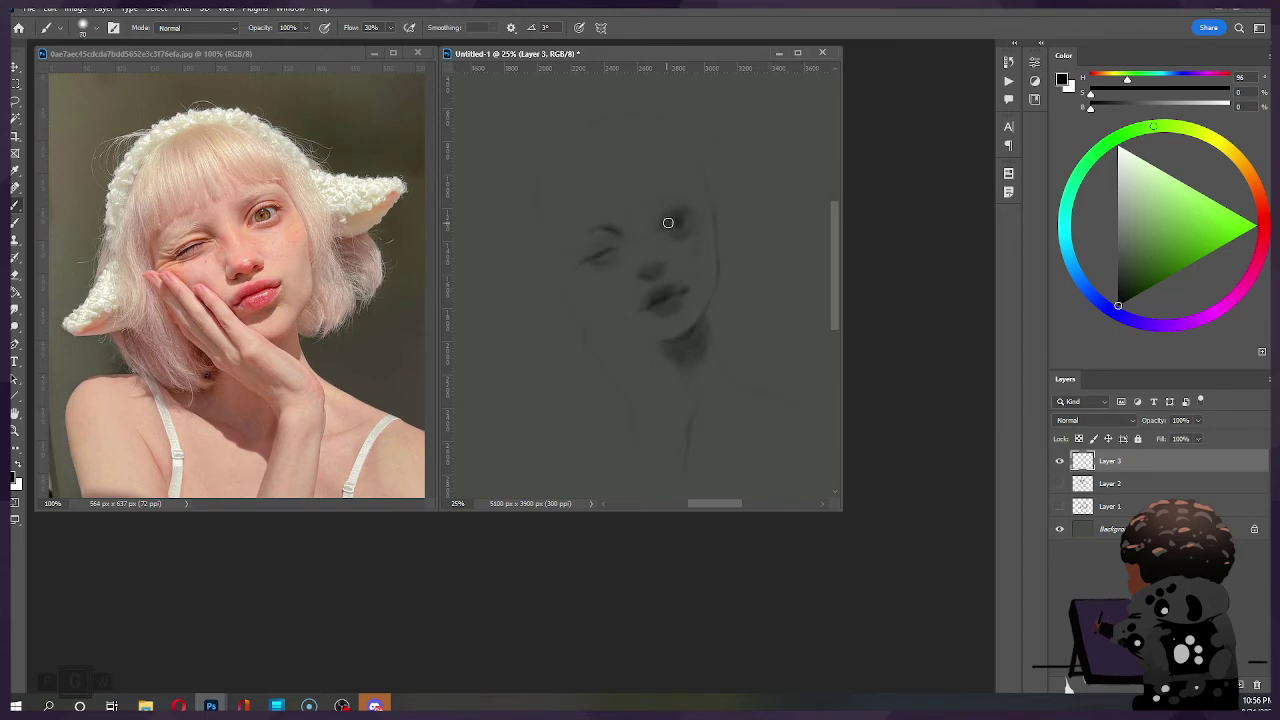
Step: Shade the socket and inner corner of the open eye, varying the Brush size between strokes
key("]")
key("]")
key("bracketleft")
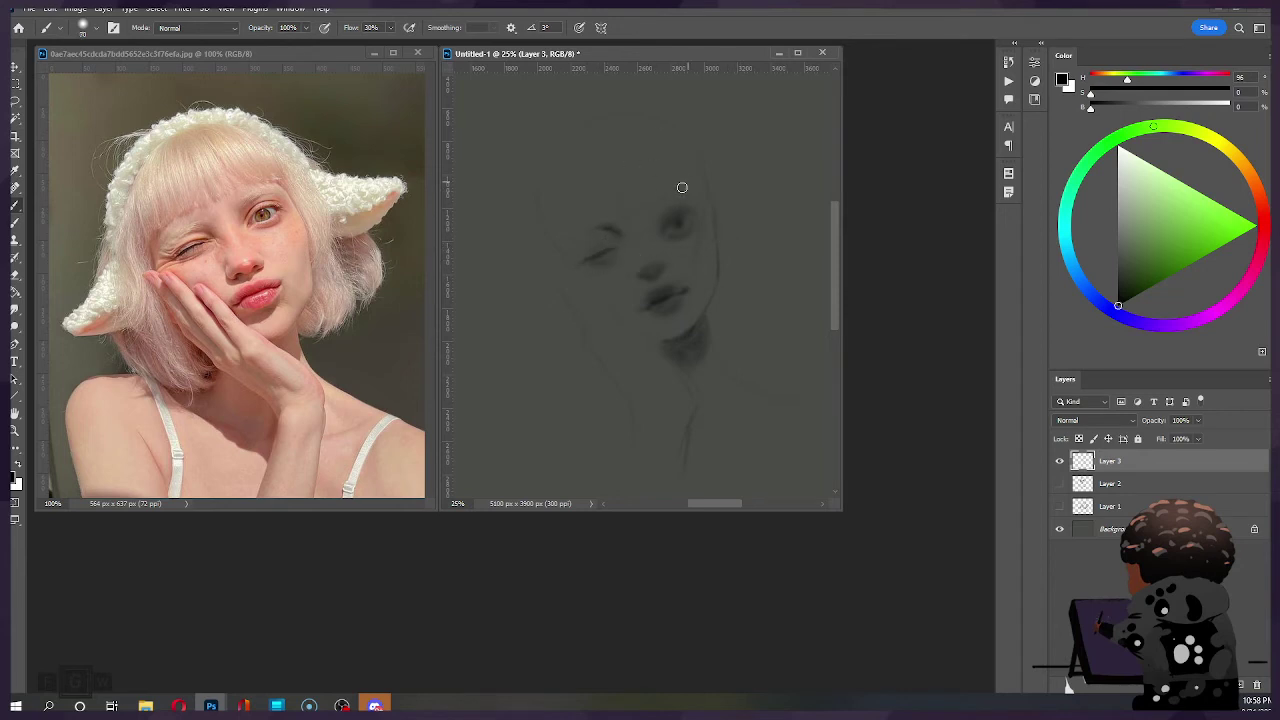
key("bracketright")
key("bracketright")
key("bracketright")
mouse_move(656, 223)
left_mouse_down()
mouse_move(717, 193)
mouse_move(669, 208)
mouse_move(709, 208)
mouse_move(663, 216)
left_mouse_up()
key("bracketleft")
key("bracketleft")
key("ctrl")
key("bracketleft")
key("bracketleft")
key("bracketleft")
key("bracketleft")
Step: Define the open eye's iris and upper lid with fine strokes, undoing the unsatisfactory ones
key("ctrl+z")
left_click_drag(668, 222, 674, 228)
key("ctrl+z")
key("ctrl")
key("ctrl")
key("bracketright")
left_click_drag(697, 213, 678, 215)
key("ctrl")
key("ctrl")
key("ctrl")
key("[")
key("ctrl")
key("ctrl+z")
left_click_drag(678, 222, 687, 219)
key("ctrl+z")
key("]")
key("]")
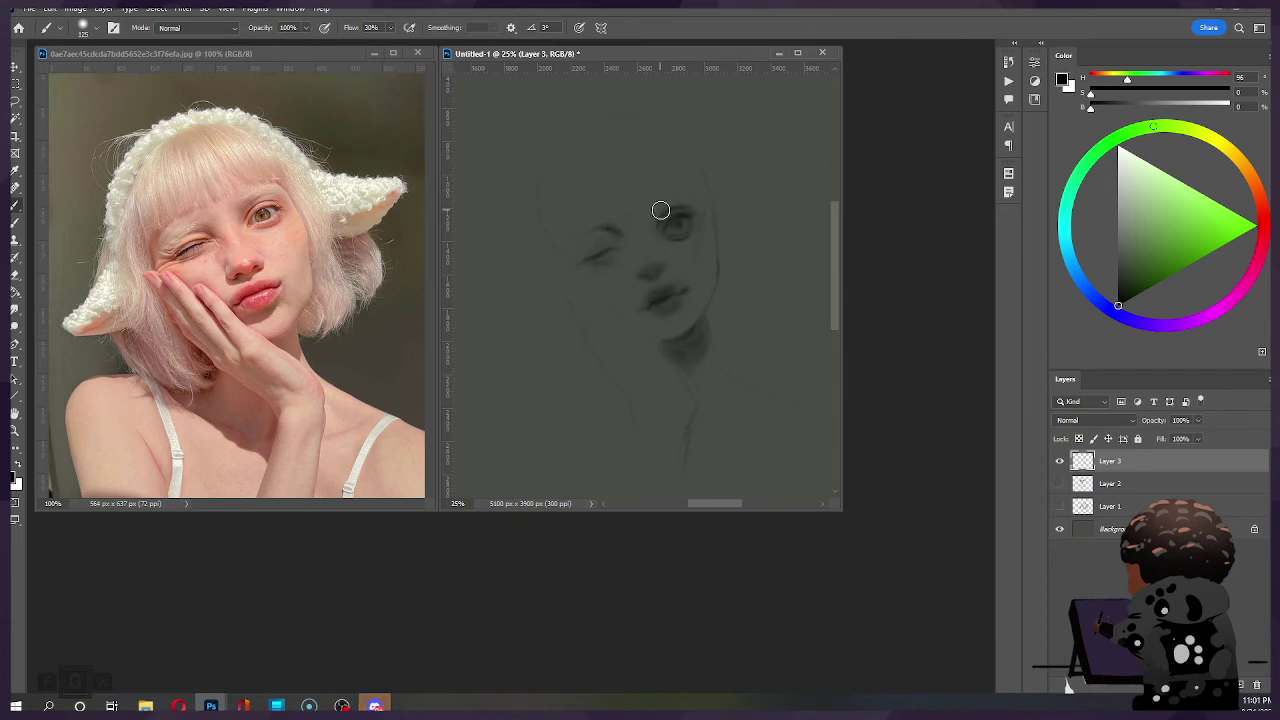
Step: Shade the inner corner and lower edge of the open eye beside the nose bridge with a larger Brush
left_click_drag(661, 208, 660, 226)
key("bracketleft")
key("bracketleft")
key("bracketright")
key("bracketright")
key("bracketright")
key("bracketright")
key("bracketright")
mouse_move(663, 214)
left_mouse_down()
mouse_move(671, 245)
mouse_move(691, 199)
mouse_move(673, 224)
mouse_move(675, 201)
mouse_move(683, 234)
left_mouse_up()
Step: Darken the shadow under the nose and soften the area around the open eye with a Brush up to 175 px
key("bracketleft")
key("bracketleft")
key("bracketleft")
key("bracketleft")
key("bracketleft")
key("bracketright")
key("bracketright")
key("bracketright")
key("bracketright")
key("bracketright")
key("bracketright")
left_click_drag(655, 275, 637, 284)
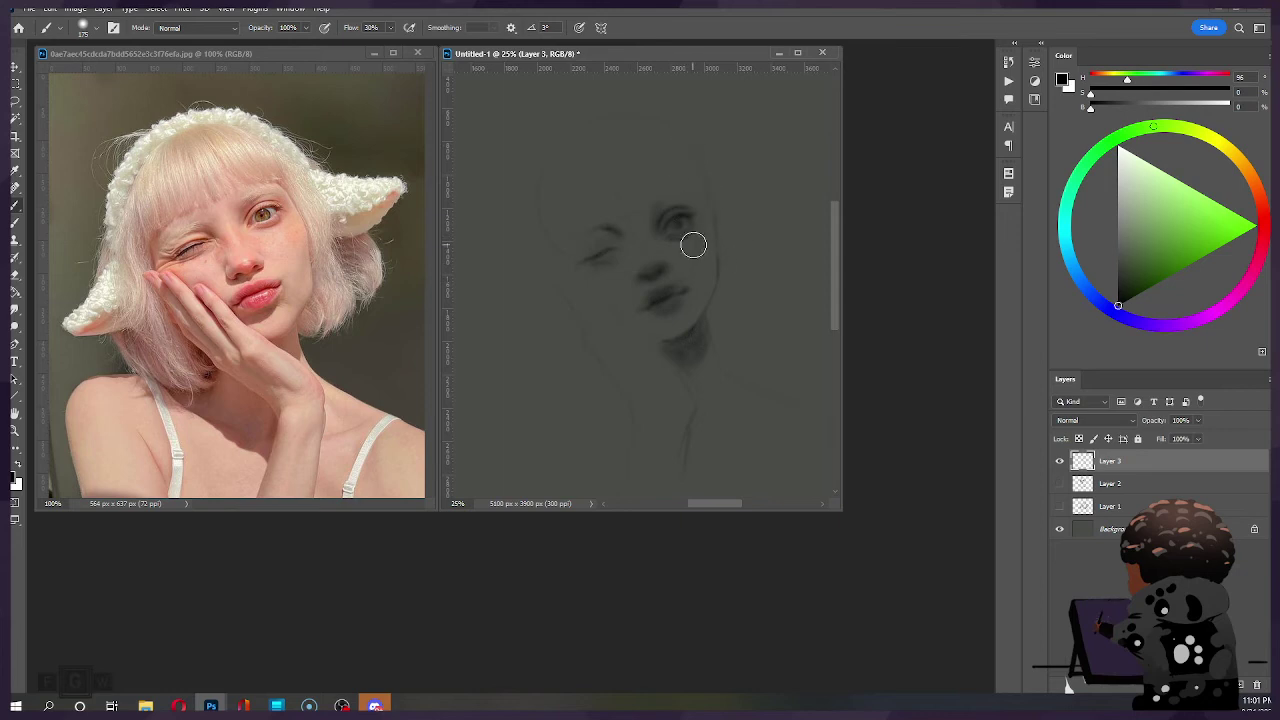
left_click_drag(681, 246, 666, 220)
Step: Rework the lip shading, alternating the Eraser at 70 px with the Brush and undoing the unsatisfactory strokes
key("e")
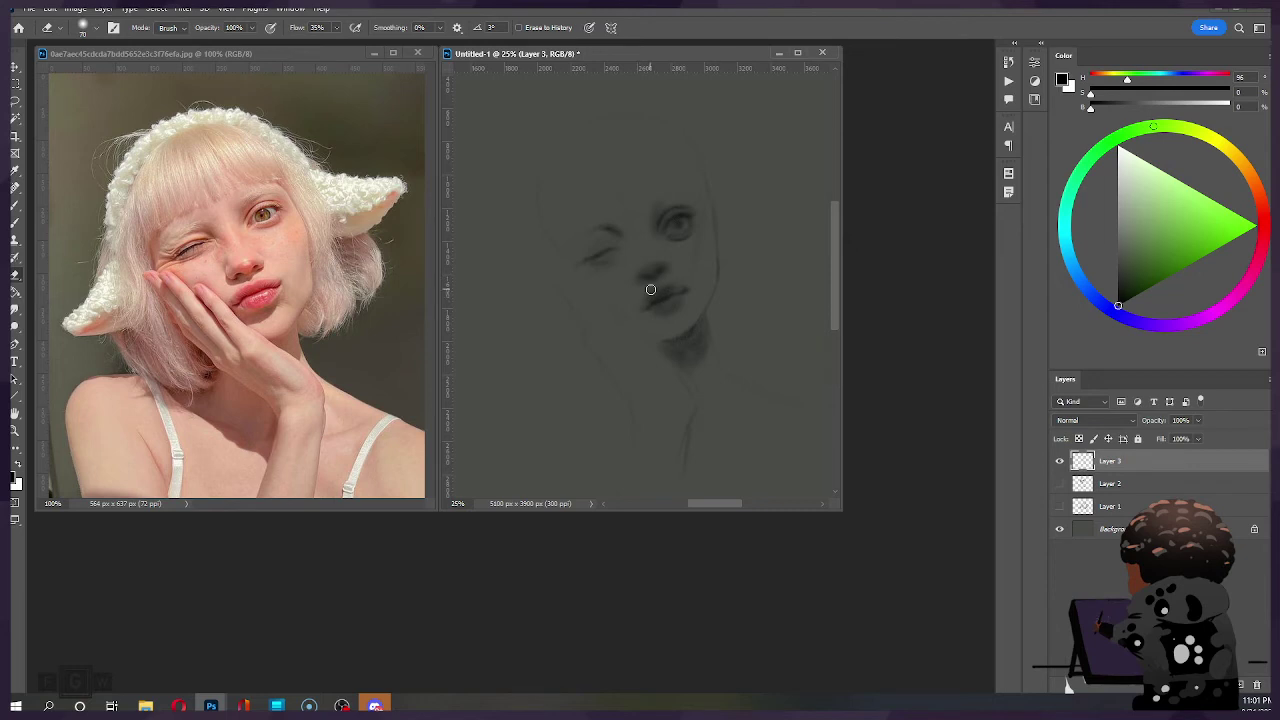
key("b")
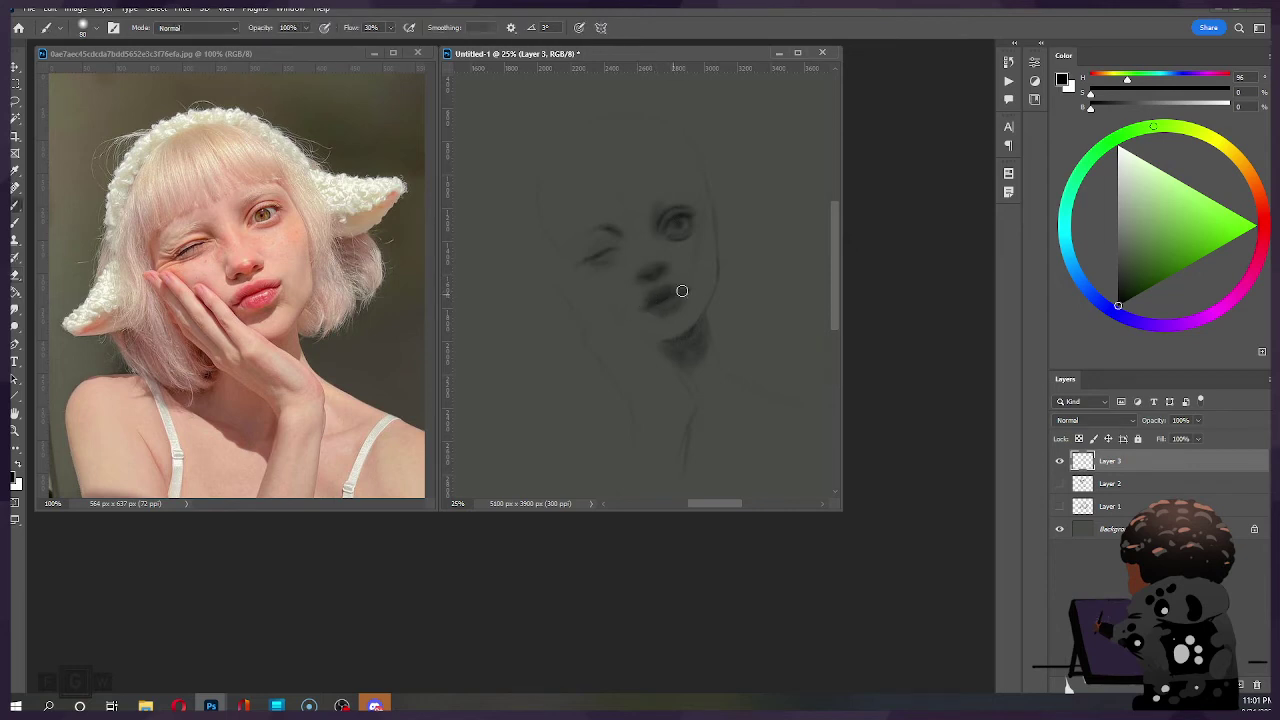
key("ctrl+z")
key("]")
key("]")
key("bracketright")
key("bracketright")
key("bracketright")
key("ctrl+z")
key("e")
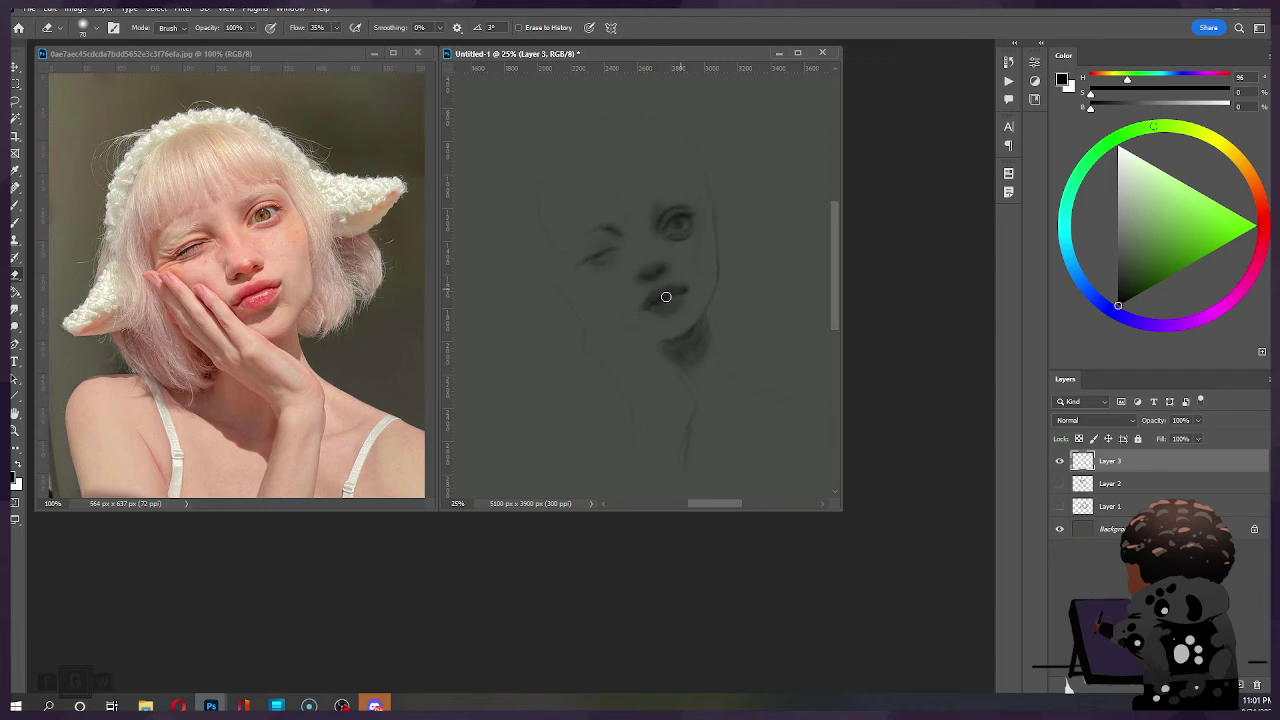
key("b")
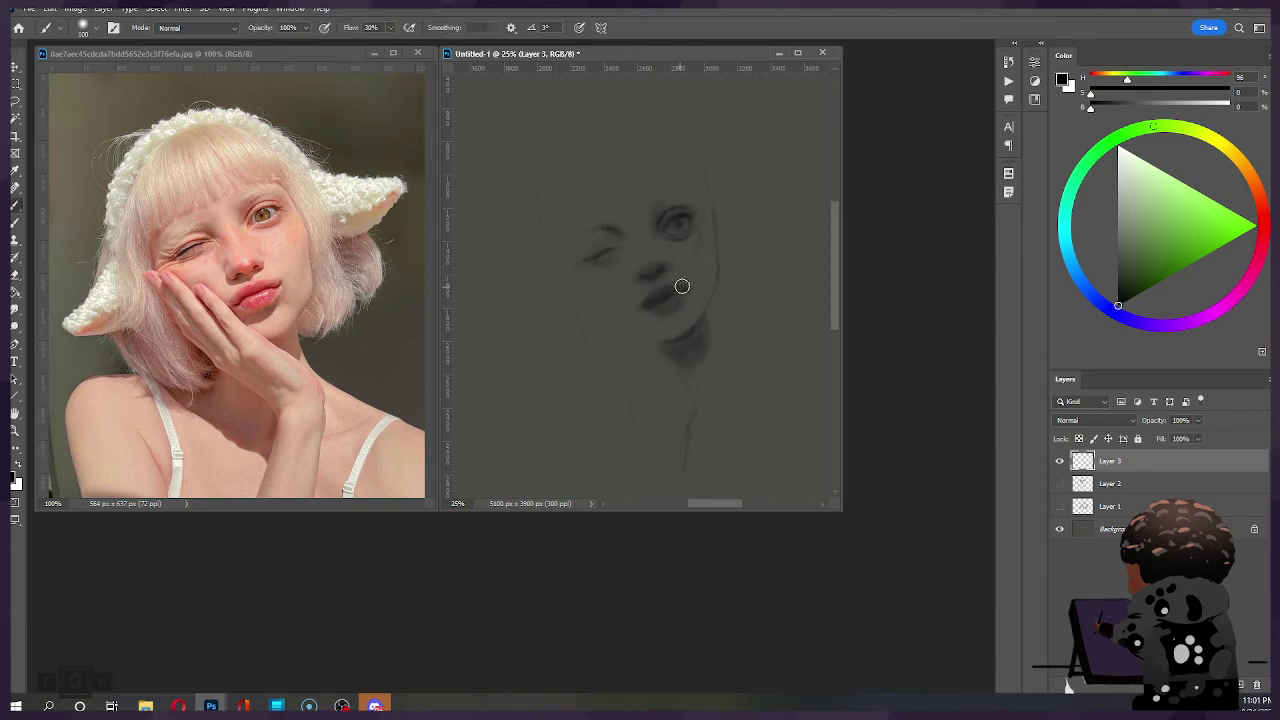
Step: Darken the upper lip from the mouth corner towards its centre after undoing the last stroke
key("]")
key("]")
key("ctrl+z")
left_click_drag(688, 288, 671, 295)
key("[")
Step: Deepen the shadow at the inner brow above the open eye, and tidy the edges with the Eraser at 100 px
key("bracketright")
key("bracketright")
key("bracketright")
key("bracketright")
key("ctrl")
key("bracketleft")
key("bracketleft")
key("bracketleft")
key("bracketleft")
key("bracketleft")
key("e")
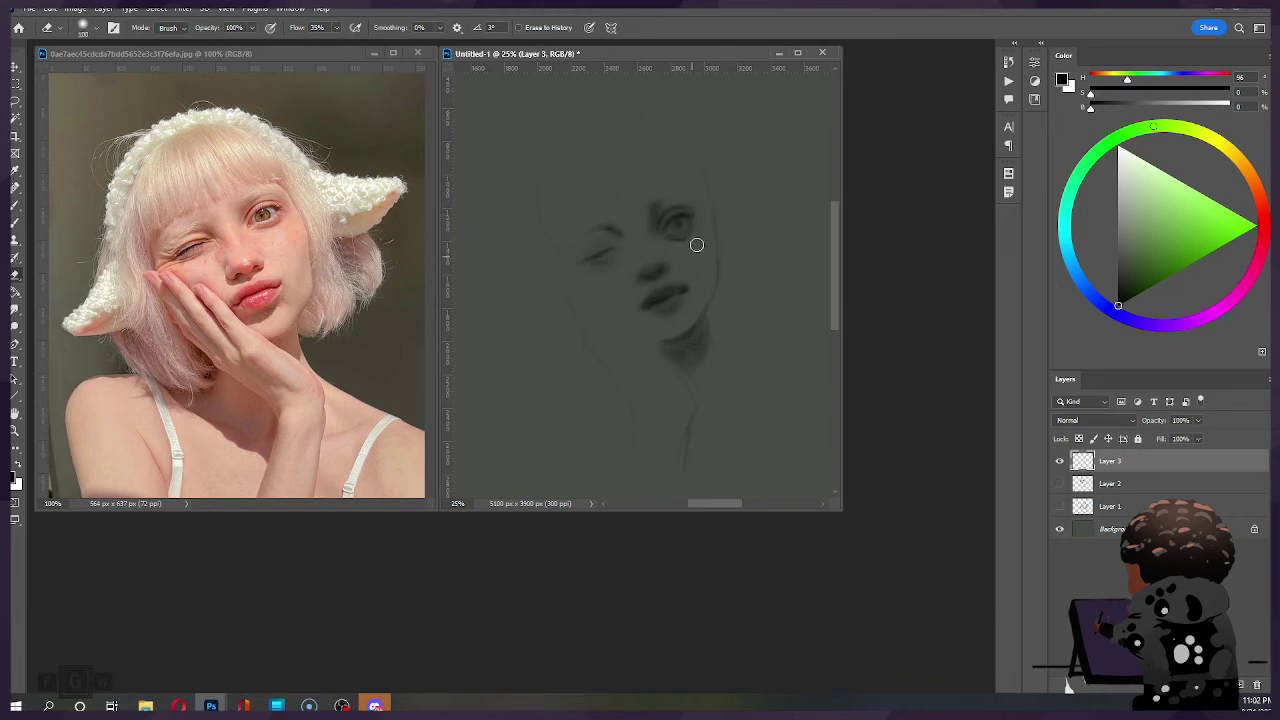
Step: Shade the side of the cheek and jaw beneath the open eye with a 250 px Brush, undoing the unsatisfactory strokes
key("b")
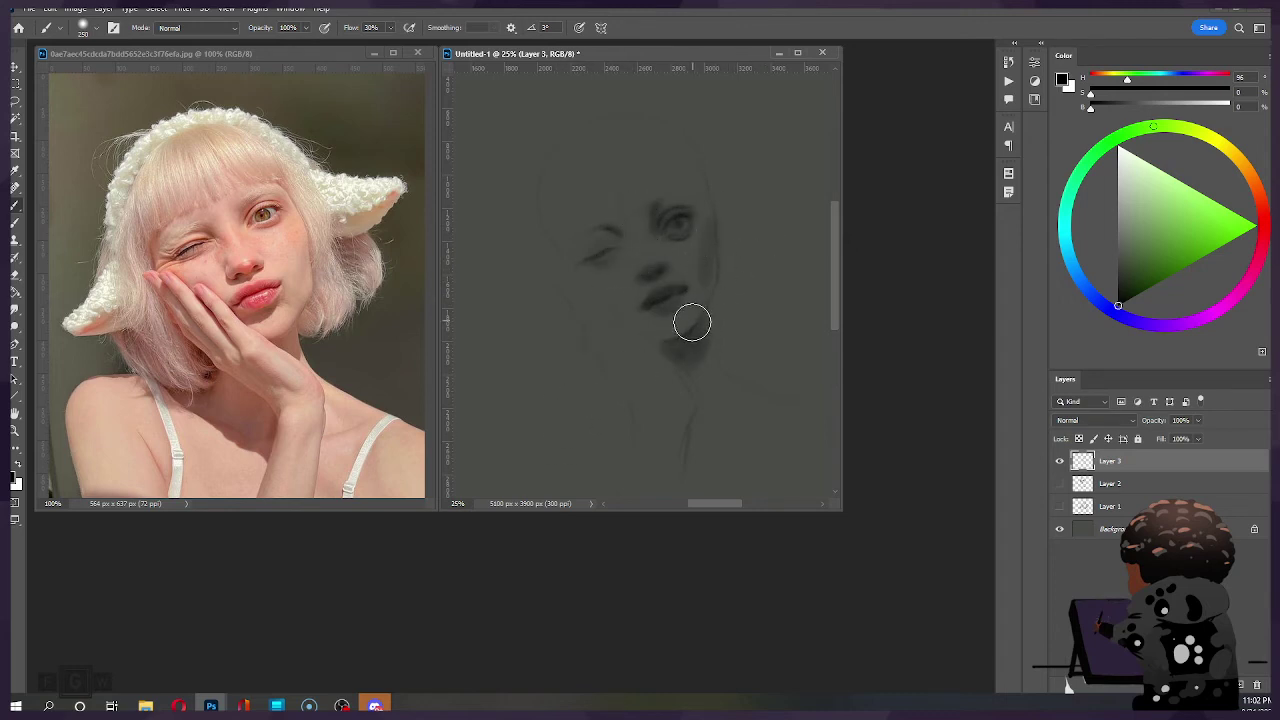
key("bracketleft")
key("bracketleft")
key("[")
key("[")
key("[")
key("[")
key("[")
key("ctrl")
key("ctrl")
key("ctrl+z")
key("ctrl+z")
key("ctrl+z")
Step: Refine the cheek and jaw shadow with several Brush sizes, and clean the face's outer edge with the Eraser at 125 px
key("bracketright")
key("bracketright")
key("bracketright")
key("bracketright")
key("bracketright")
key("bracketright")
key("bracketright")
key("bracketright")
key("bracketleft")
key("bracketleft")
key("bracketleft")
key("e")
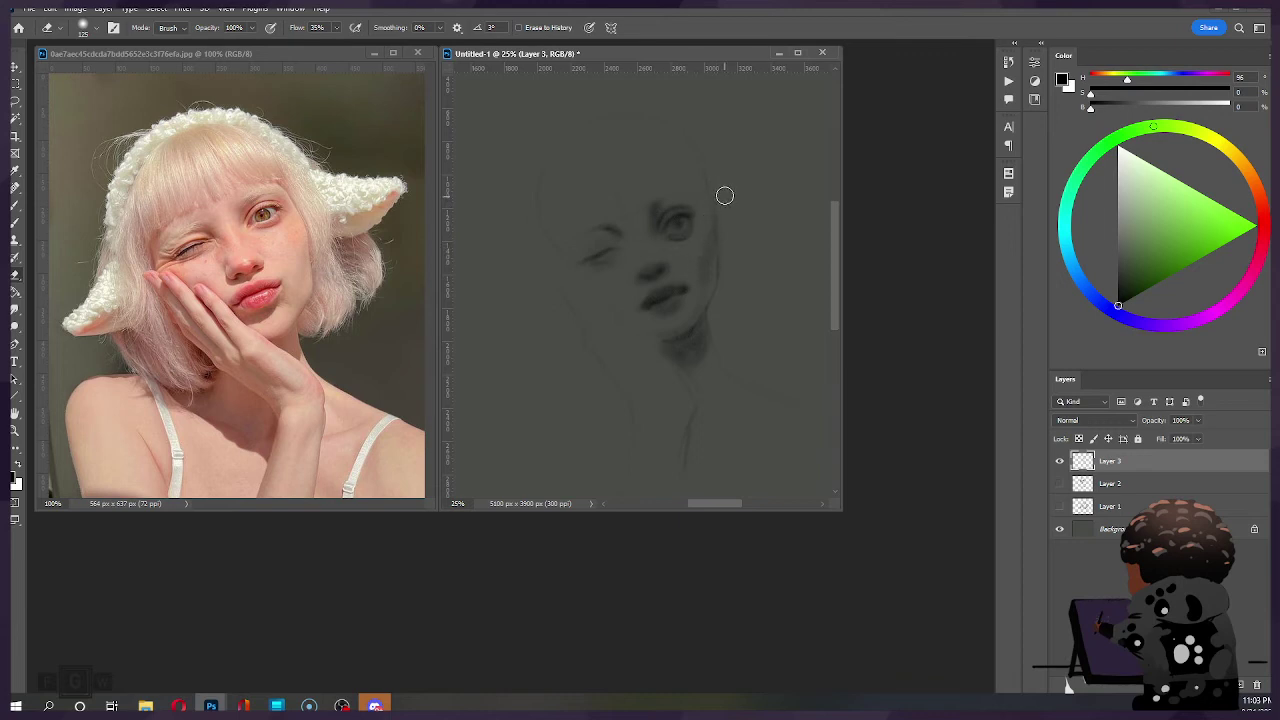
Step: Shade the outer corner of the open eye with the Brush, and tidy the nearby face edge with the Eraser at 80 px
key("b")
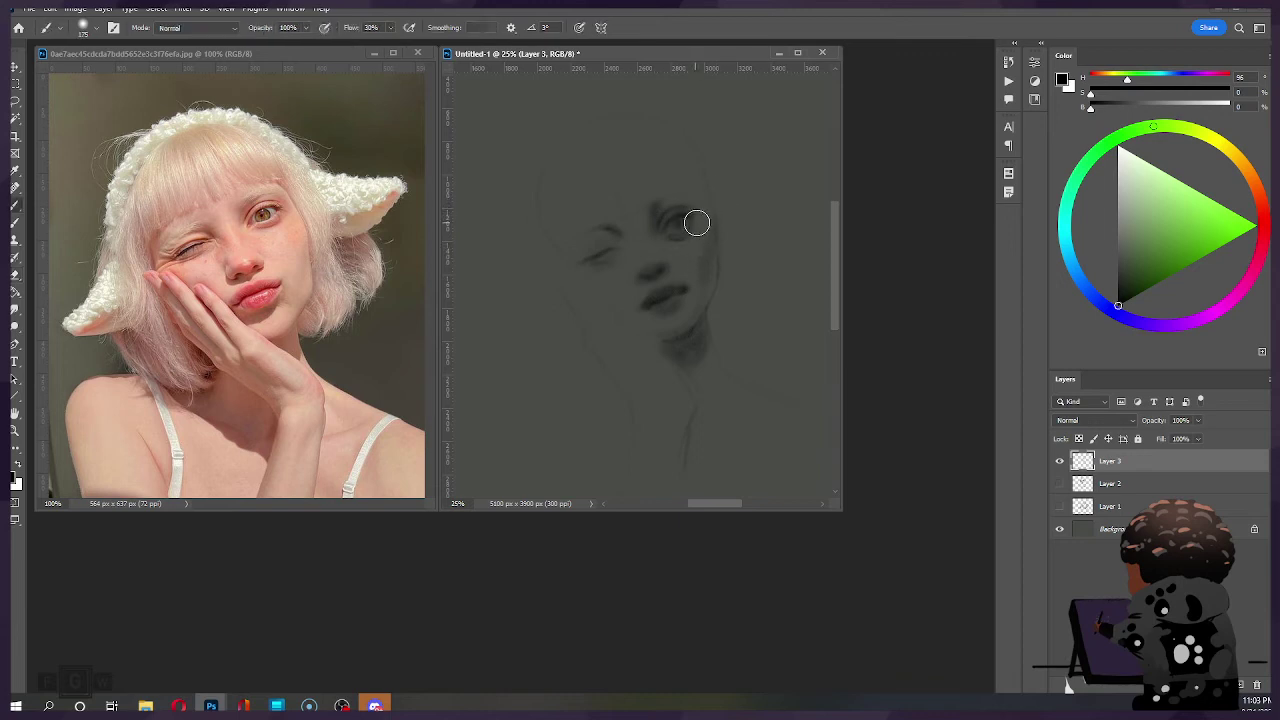
key("ctrl")
key("ctrl")
left_click_drag(700, 218, 693, 230)
key("e")
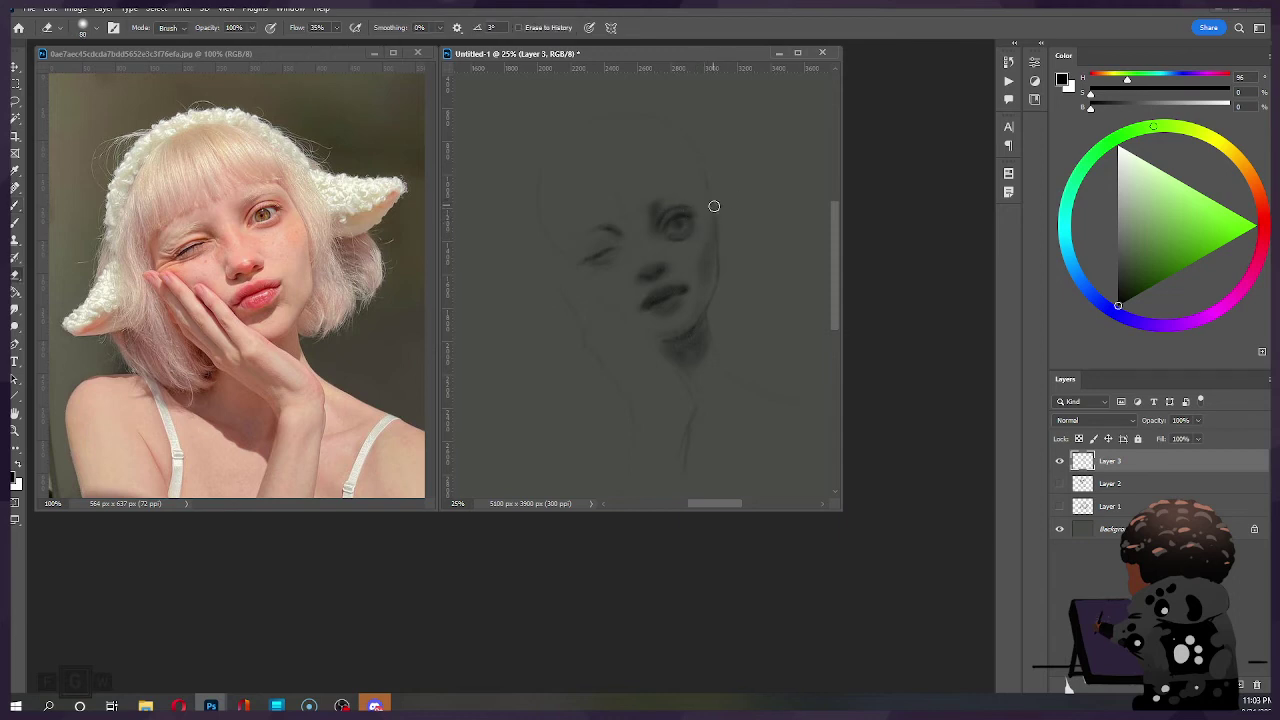
key("b")
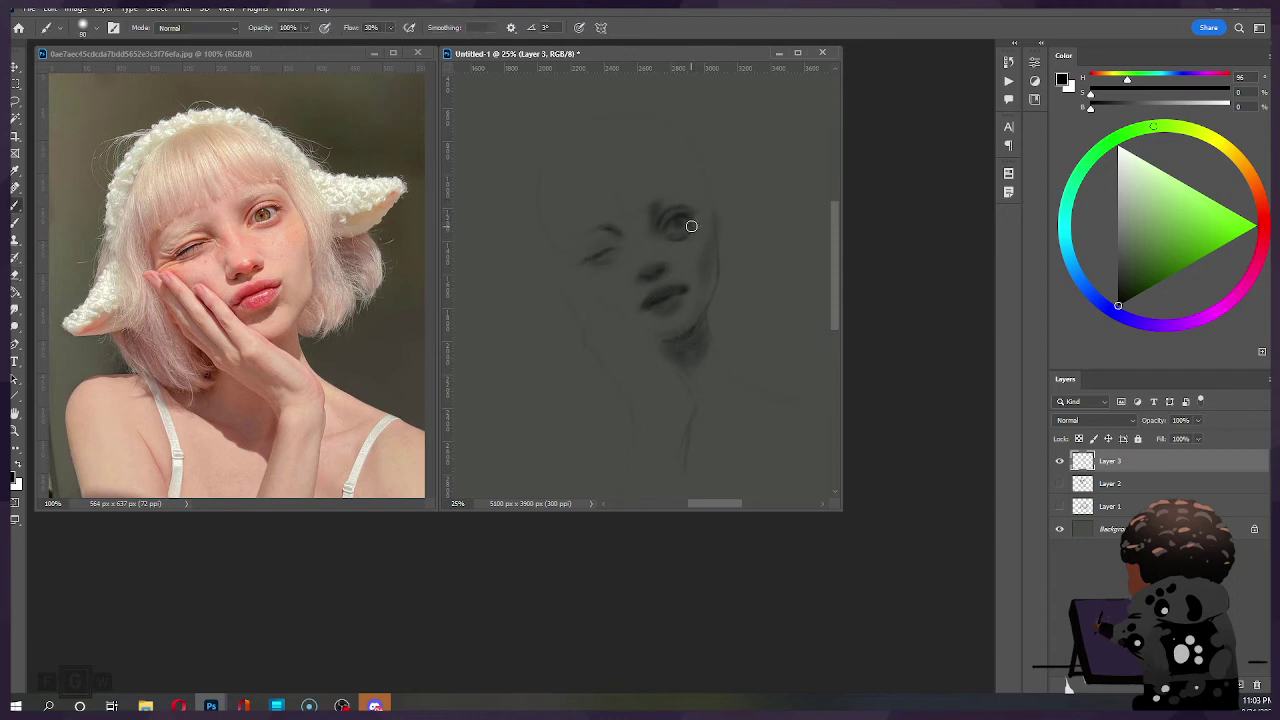
Step: Darken the lash line of the winking eye with a smaller Brush
key("bracketright")
key("[")
key("[")
key("[")
key("[")
key("[")
key("[")
key("[")
left_click_drag(590, 265, 610, 261)
left_click_drag(590, 266, 614, 257)
key("ctrl")
left_click_drag(578, 266, 612, 249)
Step: Extend the inner corner of the winking eye with the Brush, undo the stray brow stroke, and tidy the area with the Eraser
left_click_drag(609, 235, 620, 235)
key("ctrl+z")
key("[")
mouse_move(609, 249)
left_mouse_down()
mouse_move(580, 264)
mouse_move(620, 248)
left_mouse_up()
key("e")
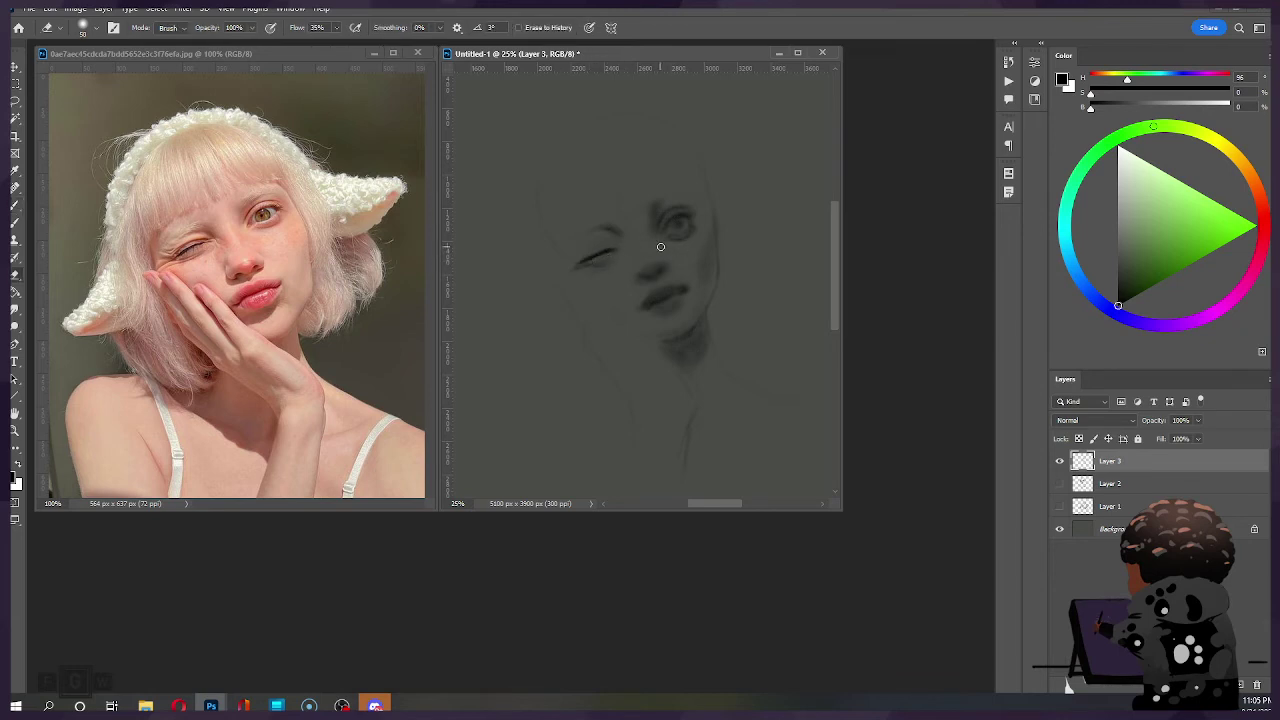
key("b")
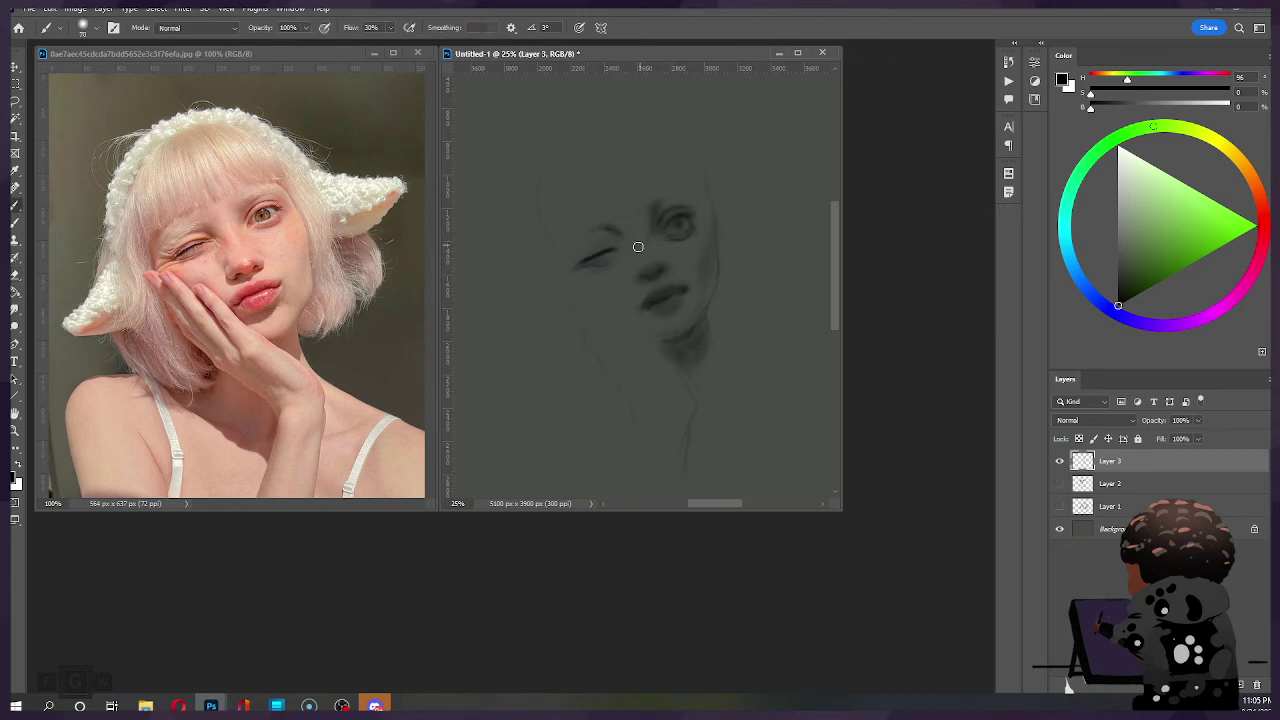
key("e")
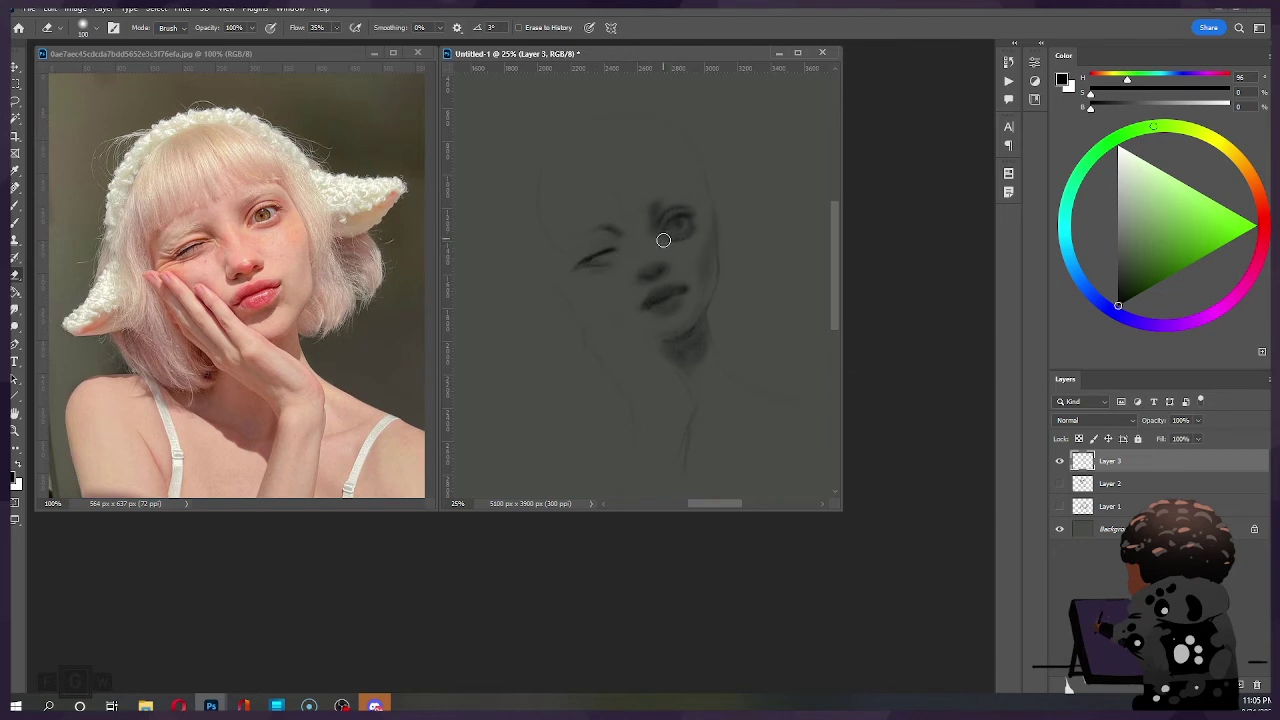
key("b")
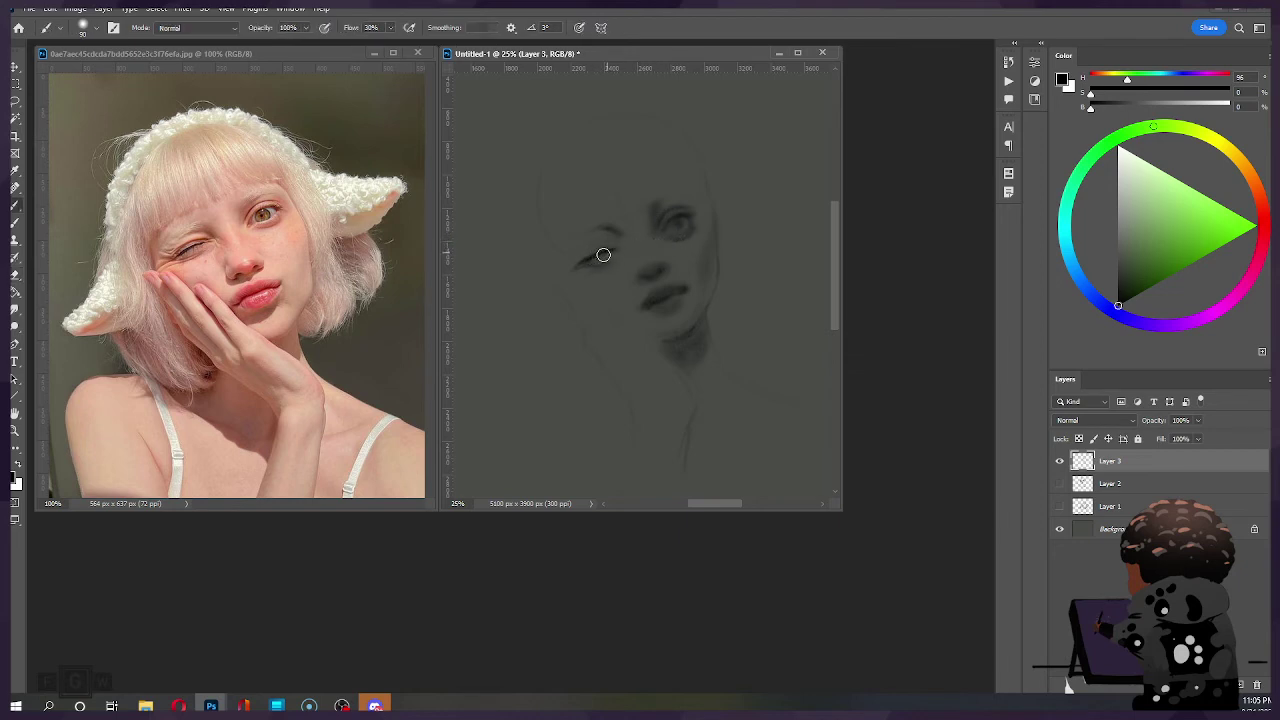
Step: Shade along the winking eye's lid with several Brush sizes, and sharpen its edges with the Eraser at 35 px
left_click_drag(590, 261, 618, 249)
key("[")
key("]")
key("]")
key("bracketleft")
key("bracketleft")
key("bracketleft")
key("e")
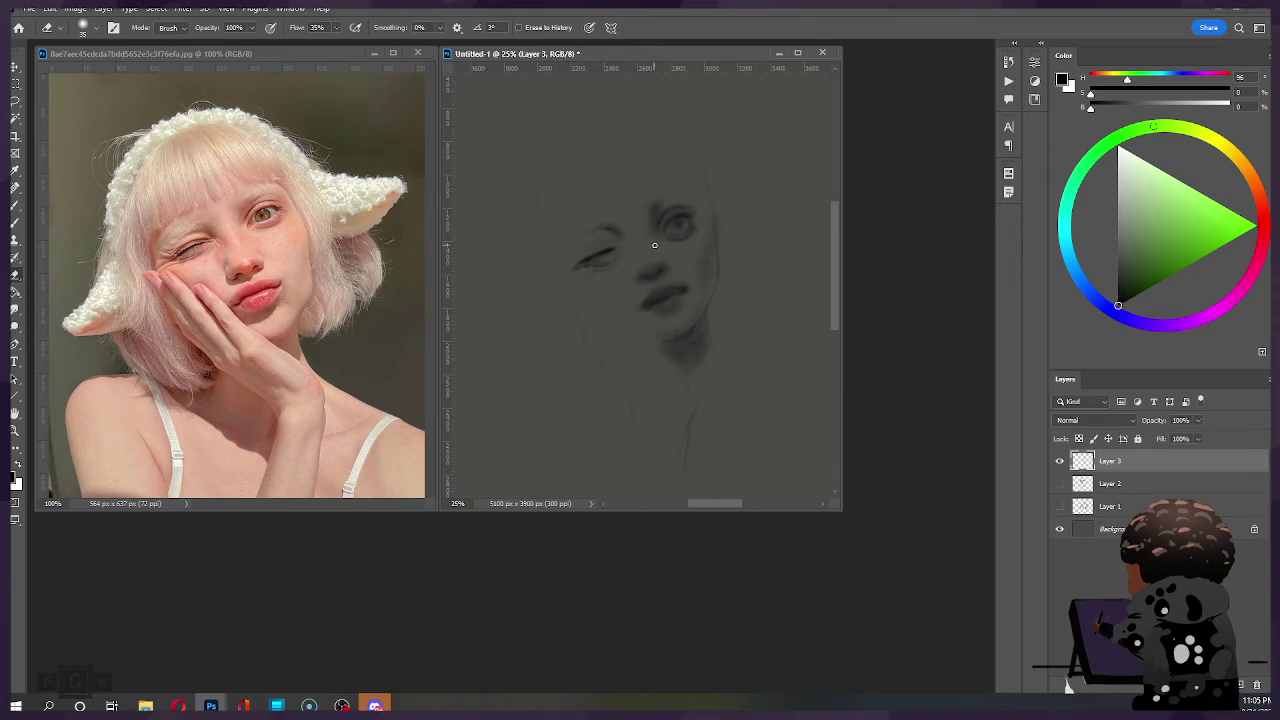
key("b")
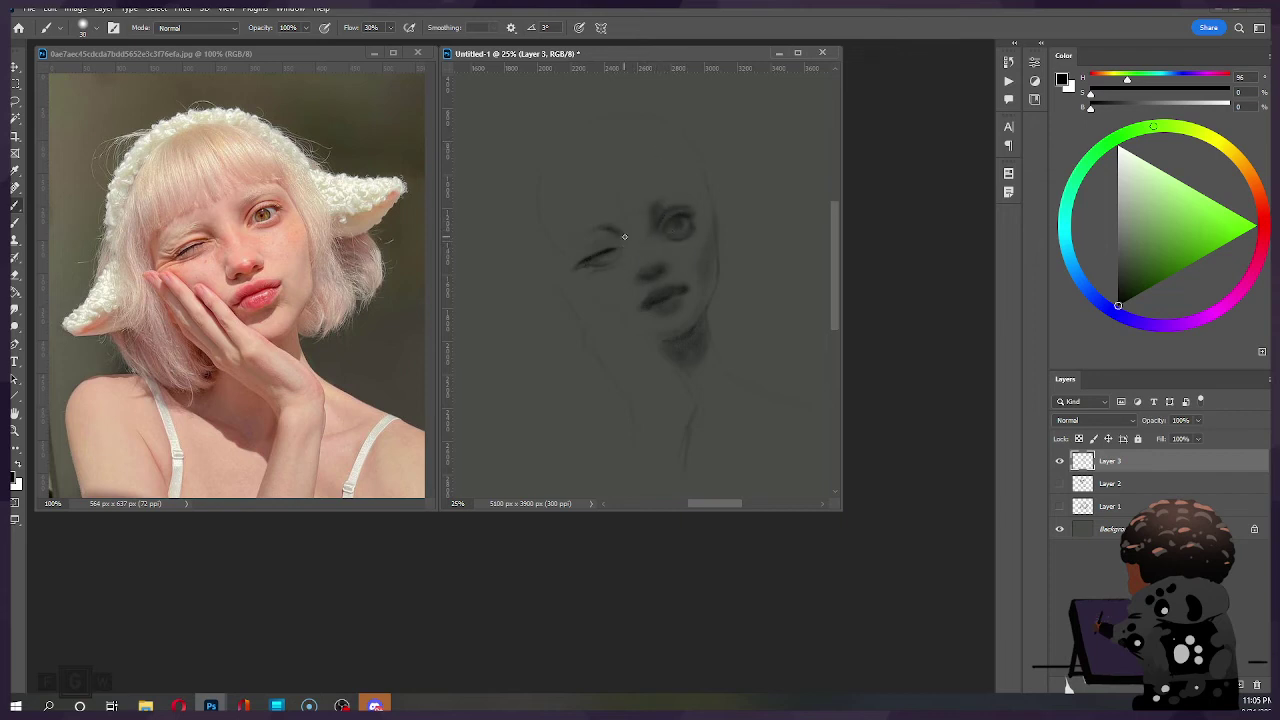
key("e")
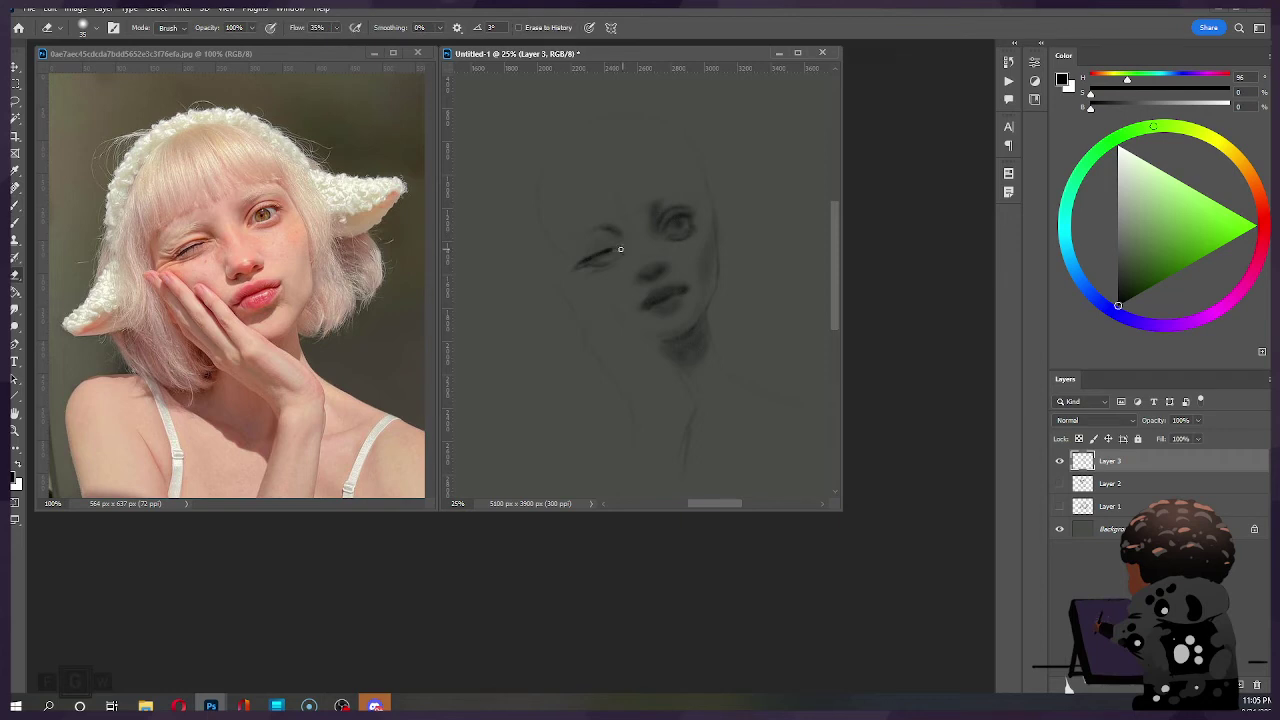
Step: Soften and thin the shading beneath the winking eye with the Brush at 60 px and the Eraser
key("b")
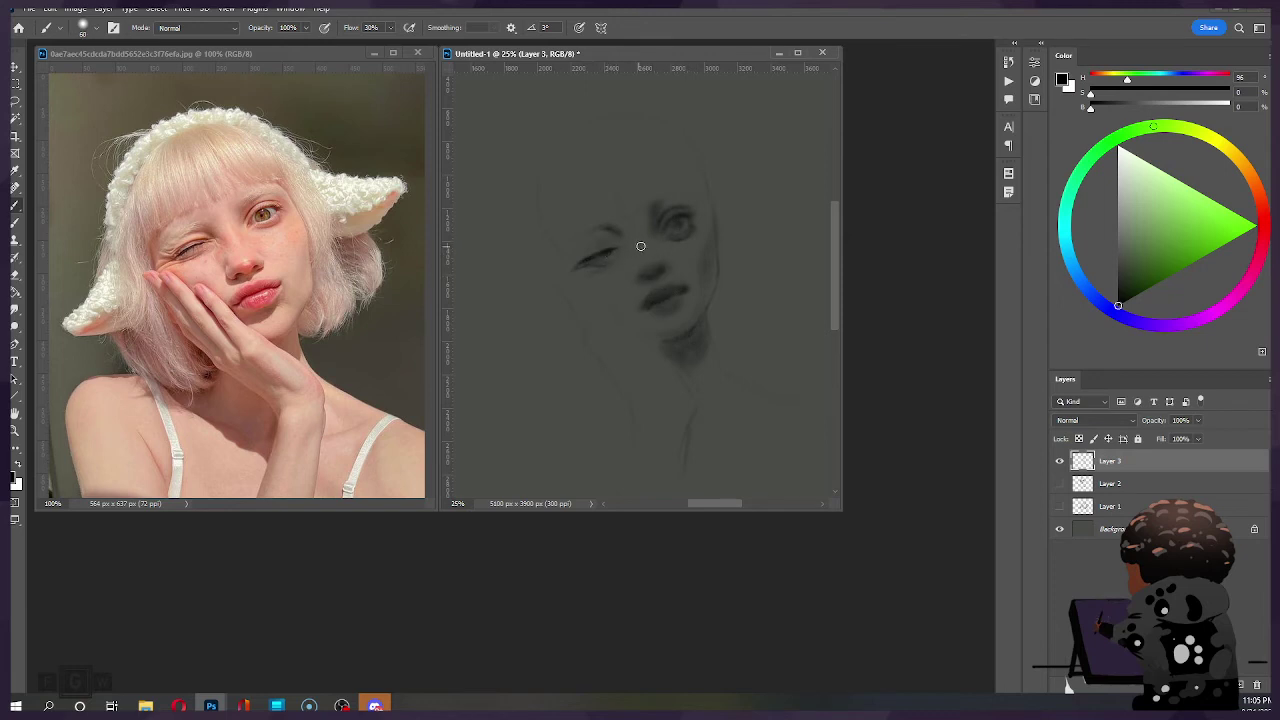
key("e")
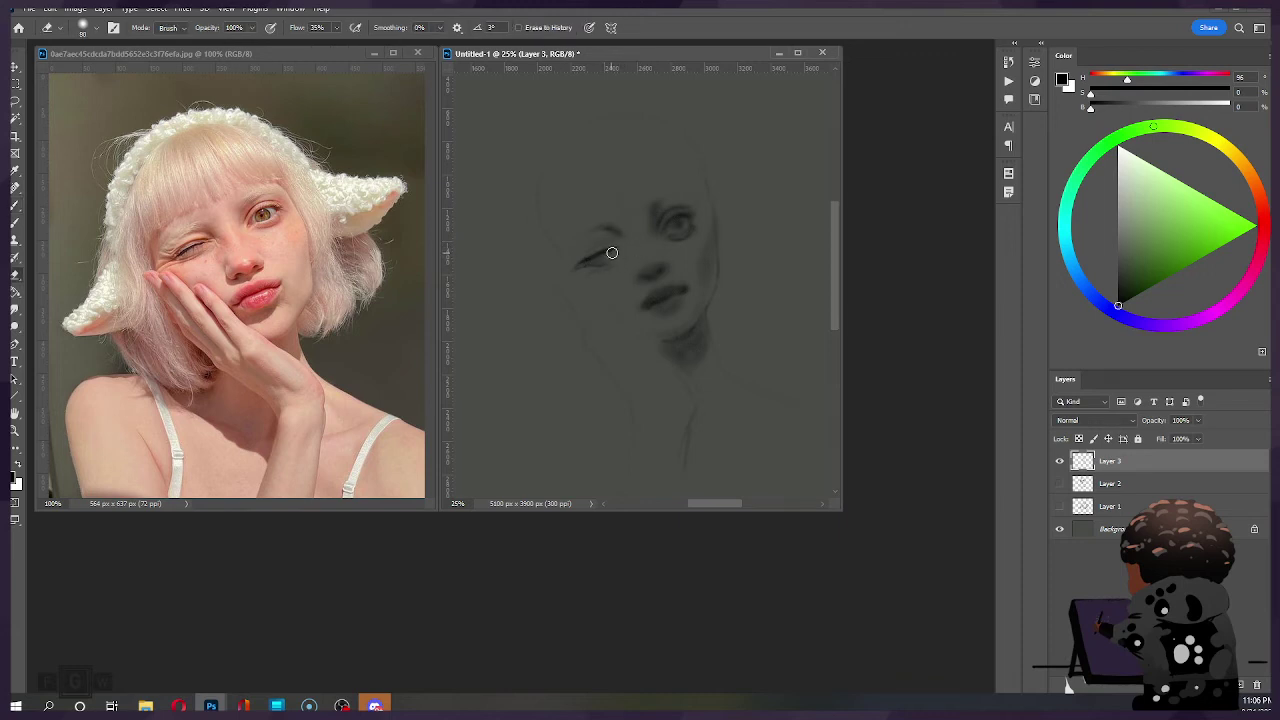
key("bracketleft")
key("bracketleft")
key("bracketleft")
key("b")
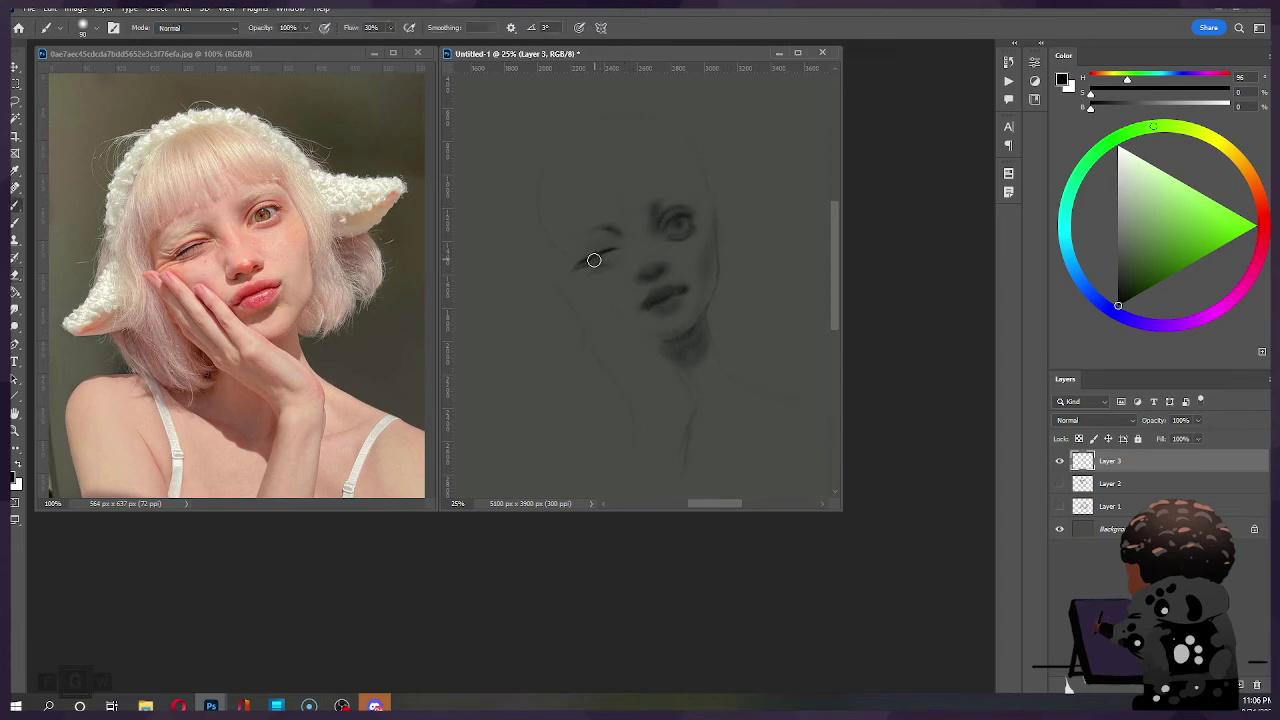
Step: Add the upper-lid crease and lower-lid shadow to the winking eye, undoing the unsatisfactory strokes, and tidy with the Eraser at 45 px
left_click_drag(621, 251, 611, 260)
key("bracketright")
key("bracketright")
key("ctrl+z")
key("bracketright")
key("bracketright")
key("bracketleft")
left_click_drag(578, 254, 626, 236)
key("ctrl+z")
mouse_move(584, 253)
left_mouse_down()
mouse_move(619, 239)
mouse_move(608, 241)
left_mouse_up()
key("ctrl+z")
key("e")
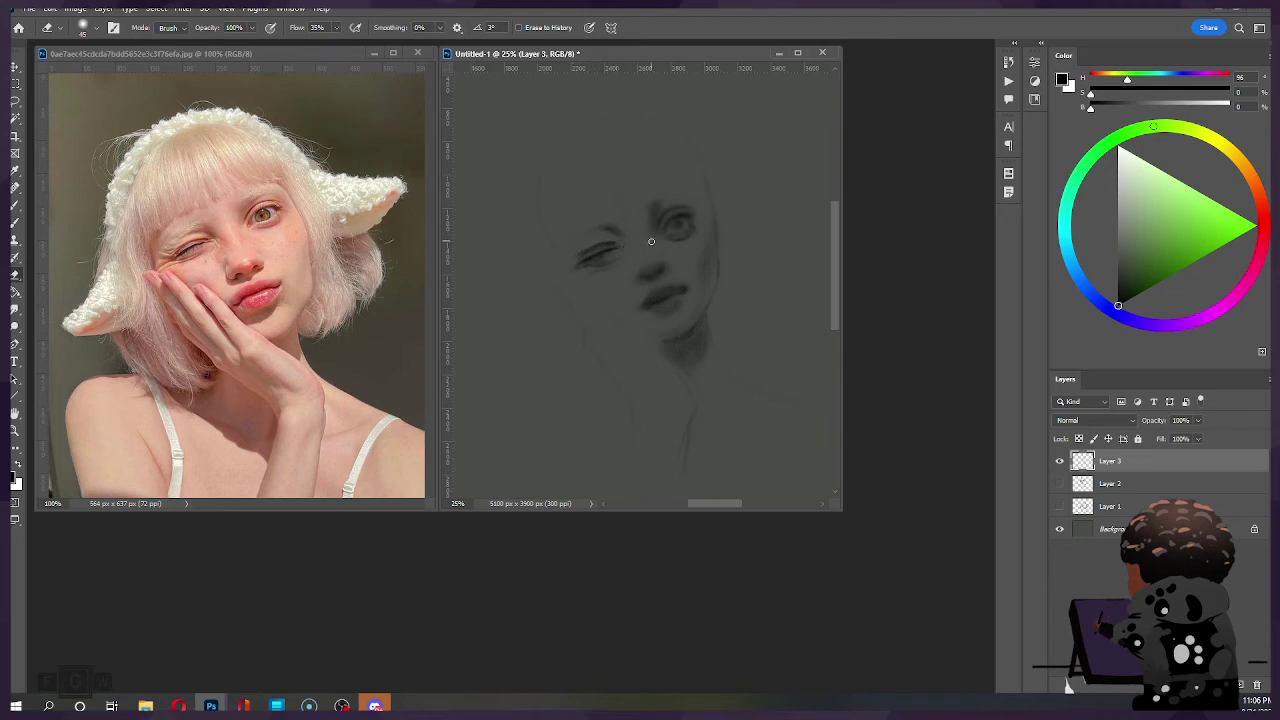
key("b")
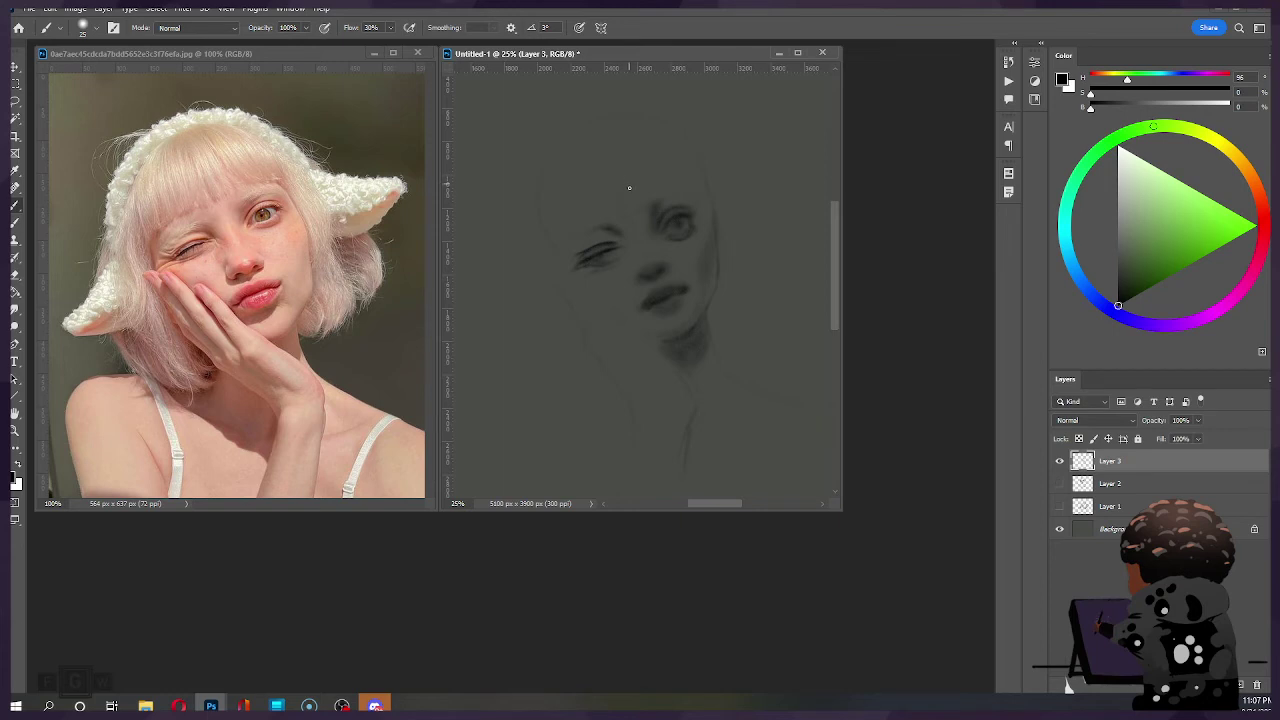
Step: Lighten the cheek shading beneath the open eye with a large Eraser starting at 250 px
key("e")
key("bracketright")
key("bracketright")
key("bracketright")
key("bracketright")
key("bracketright")
key("bracketright")
key("bracketright")
key("bracketright")
key("bracketright")
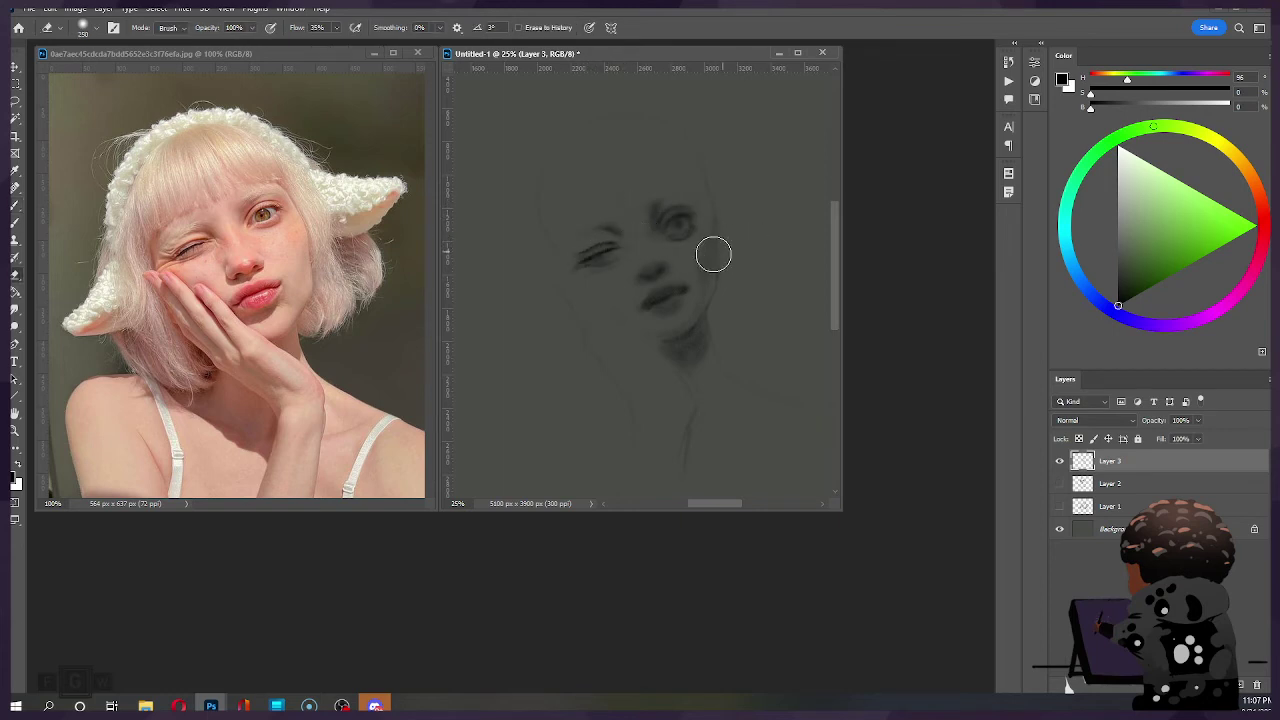
key("bracketleft")
key("bracketleft")
key("b")
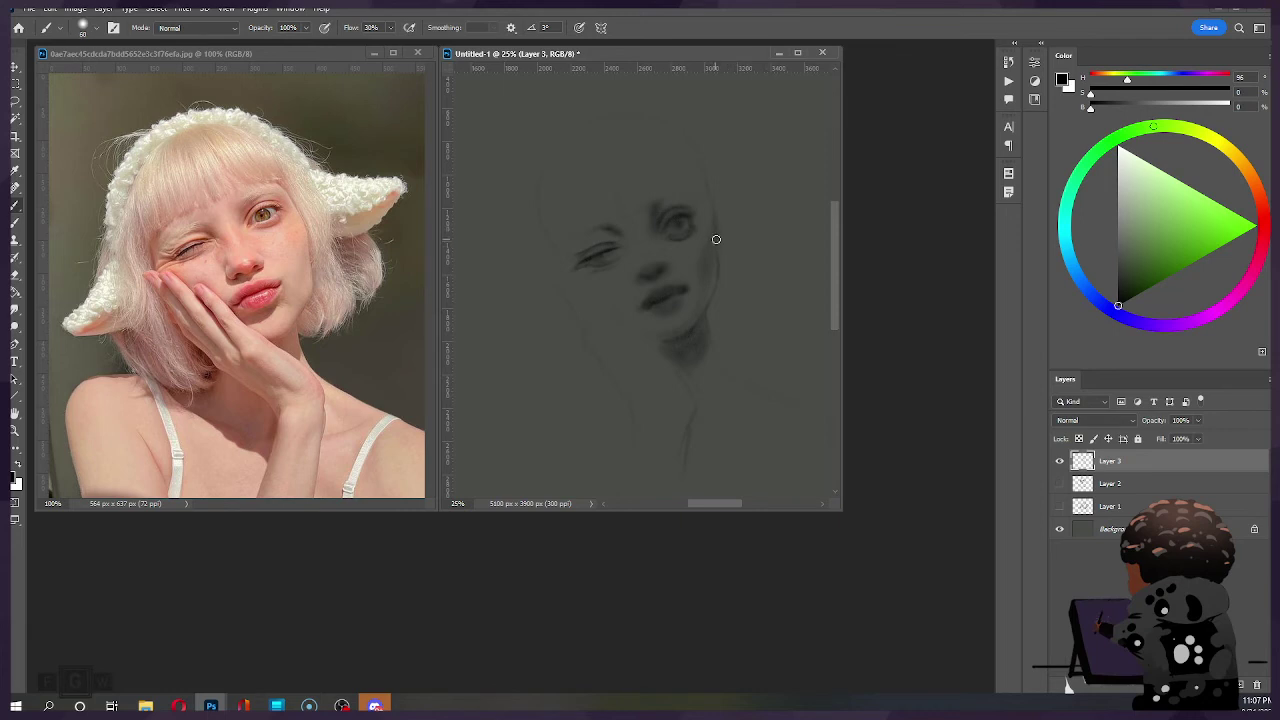
Step: Rework the cheek and neck shadows with the Brush at 150 px, and soften them with the Eraser at 175 px and smaller
key("bracketright")
key("bracketright")
key("bracketright")
key("bracketright")
key("bracketright")
key("bracketright")
key("bracketright")
key("e")
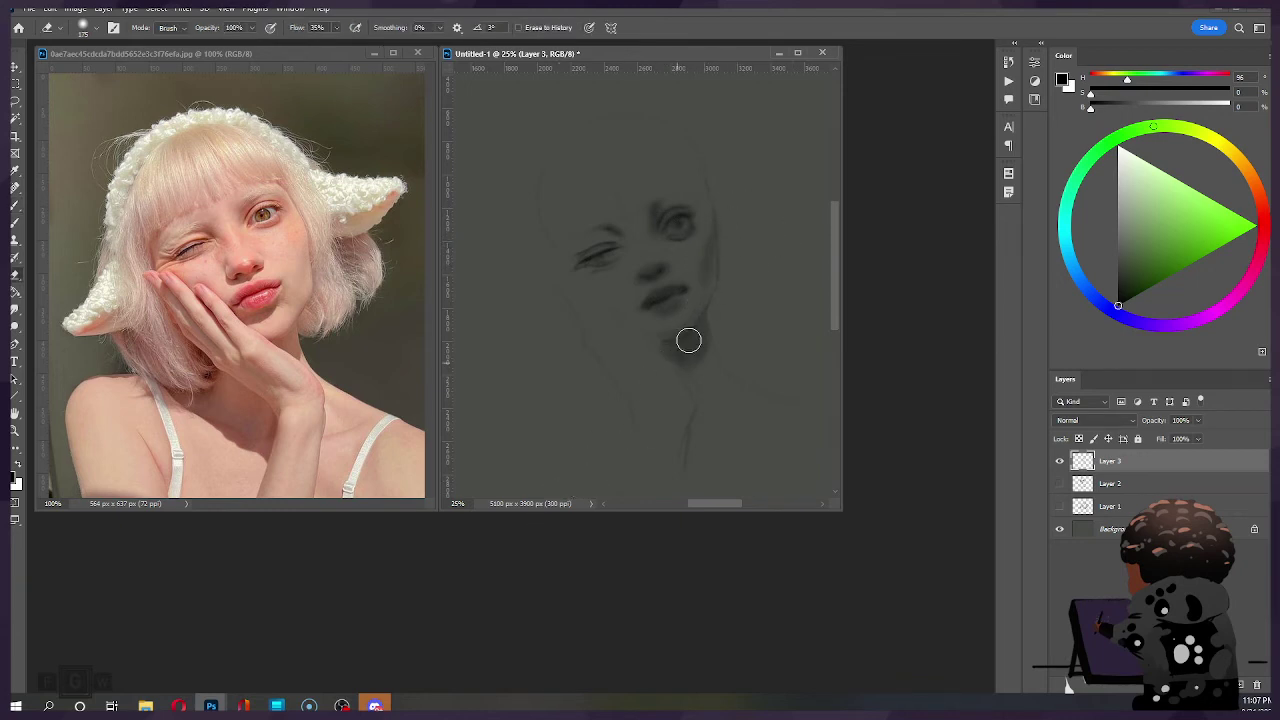
key("b")
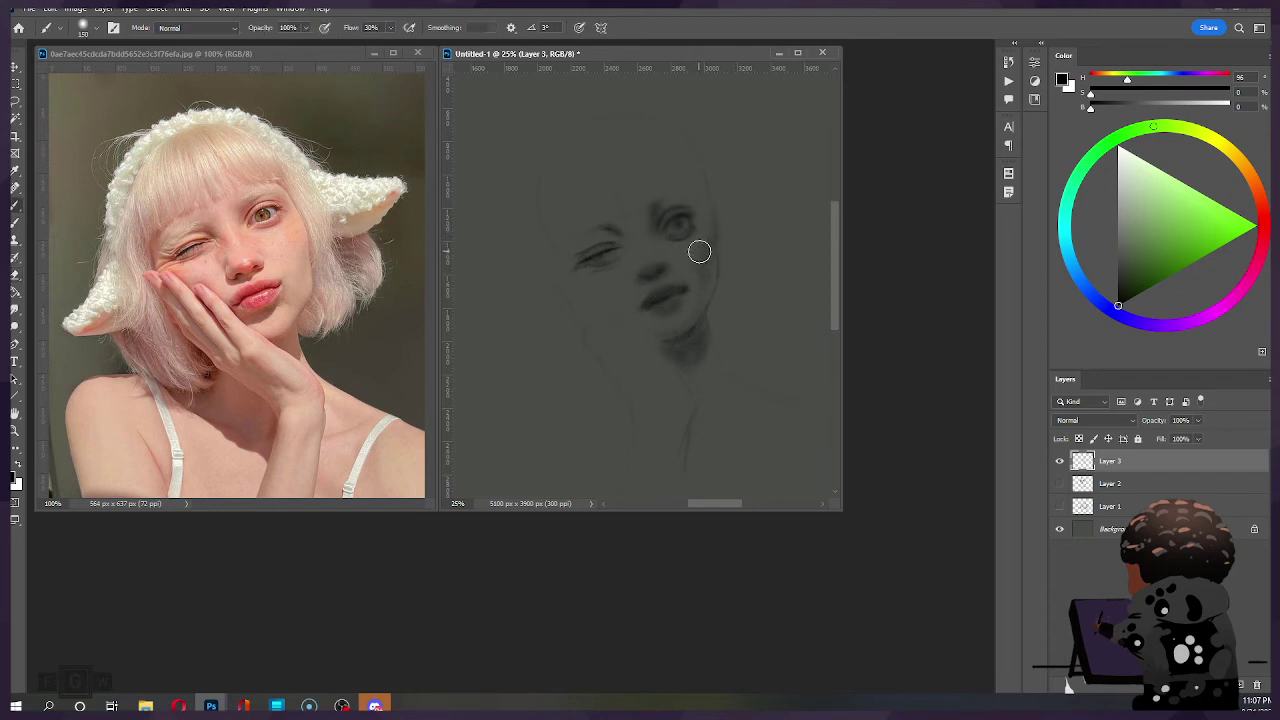
key("e")
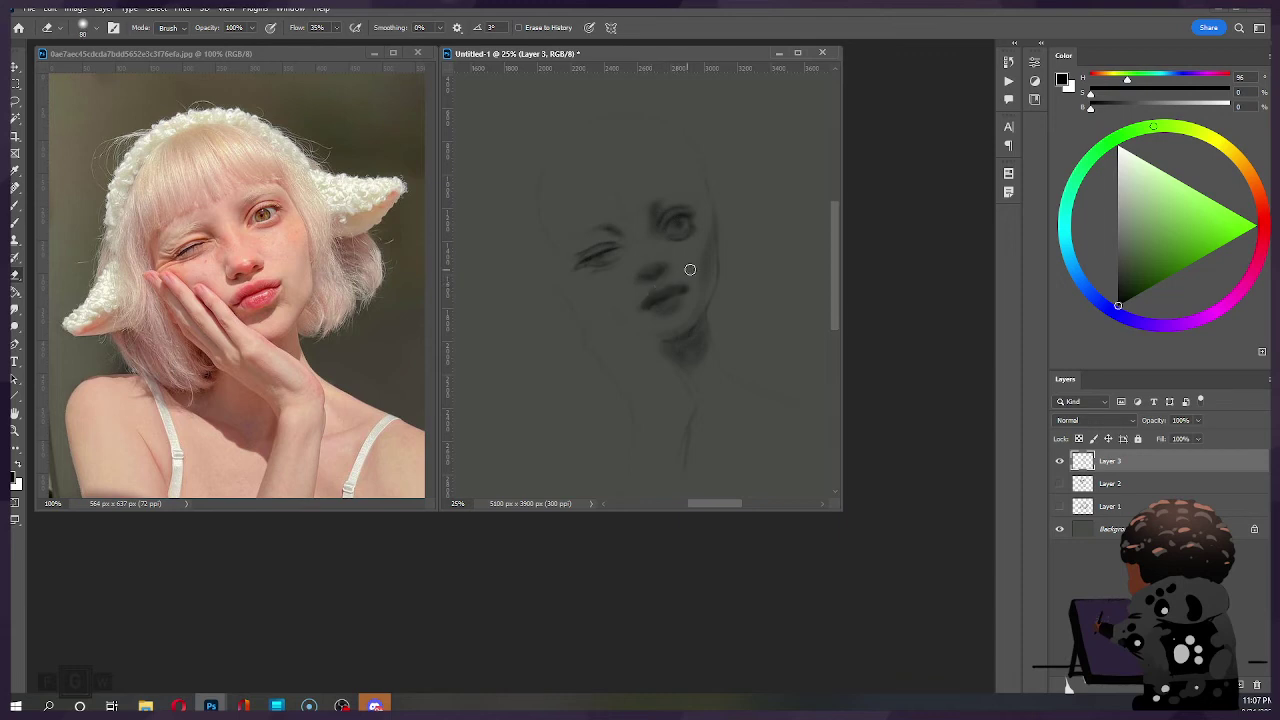
key("ctrl")
key("b")
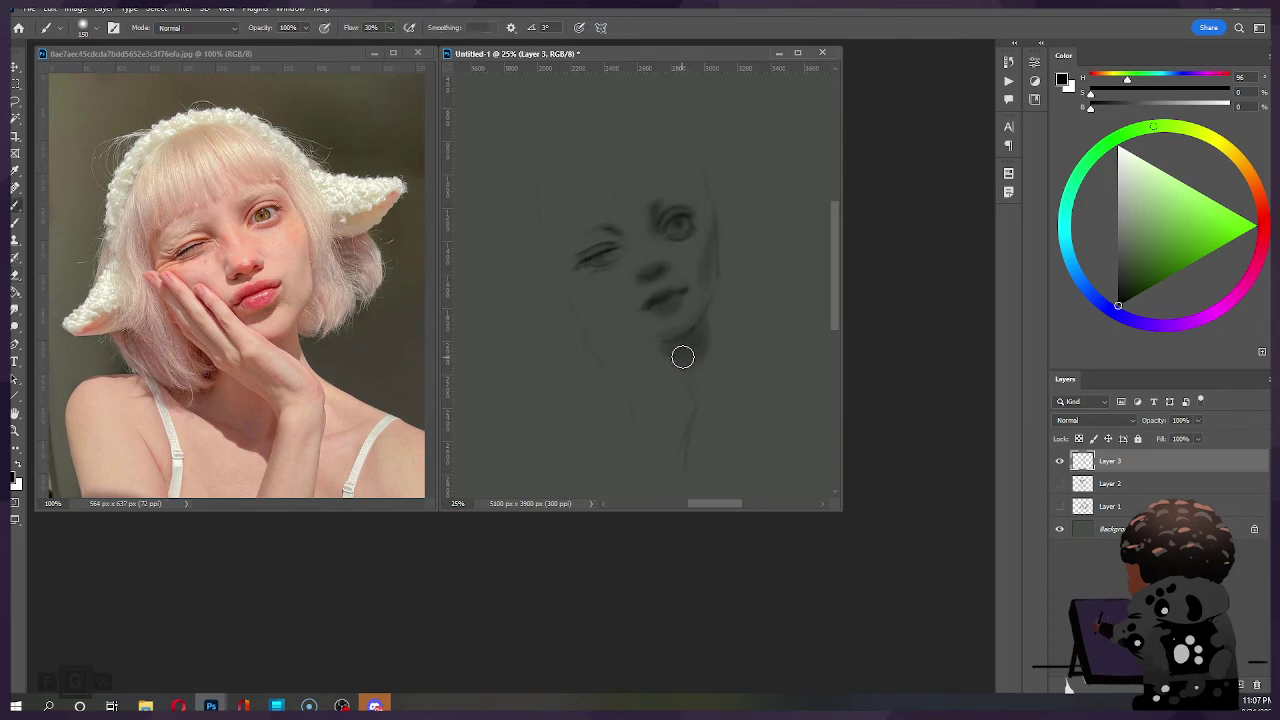
Step: Try to shade the neck, jaw and chin with the Brush at 150 px
left_click_drag(683, 357, 689, 297)
key("ctrl+z")
key("ctrl+z")
left_click_drag(649, 336, 669, 320)
key("ctrl+z")
Step: Shade the chin below the lips with a larger Brush, undoing the unsatisfactory strokes
key("[")
key("]")
key("]")
key("]")
key("]")
key("]")
left_click_drag(640, 318, 671, 315)
key("bracketright")
key("bracketright")
mouse_move(647, 318)
left_mouse_down()
mouse_move(666, 320)
mouse_move(647, 325)
left_mouse_up()
key("ctrl+z")
key("ctrl+shift+z")
key("ctrl+shift+z")
key("ctrl+z")
Step: Reshape the brow shadow above the open eye with a smaller Brush, and clean the area with the Eraser at 100 px
key("bracketleft")
key("bracketleft")
key("bracketleft")
key("e")
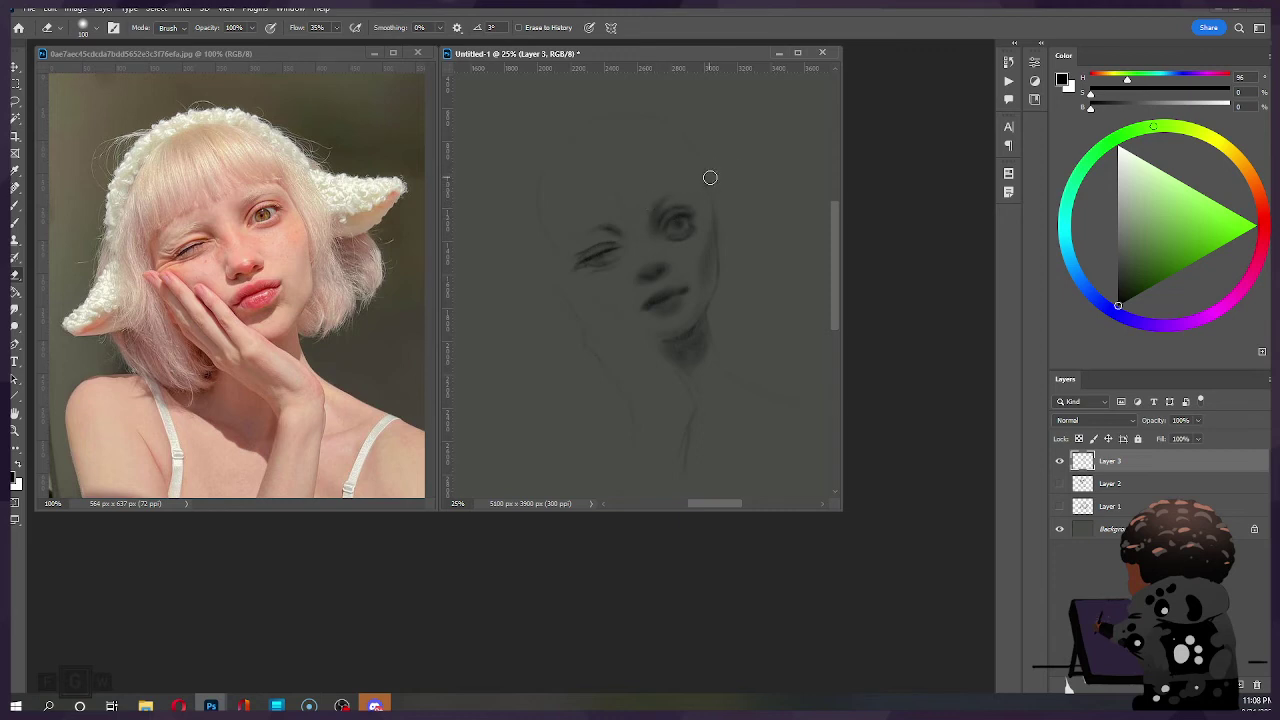
key("b")
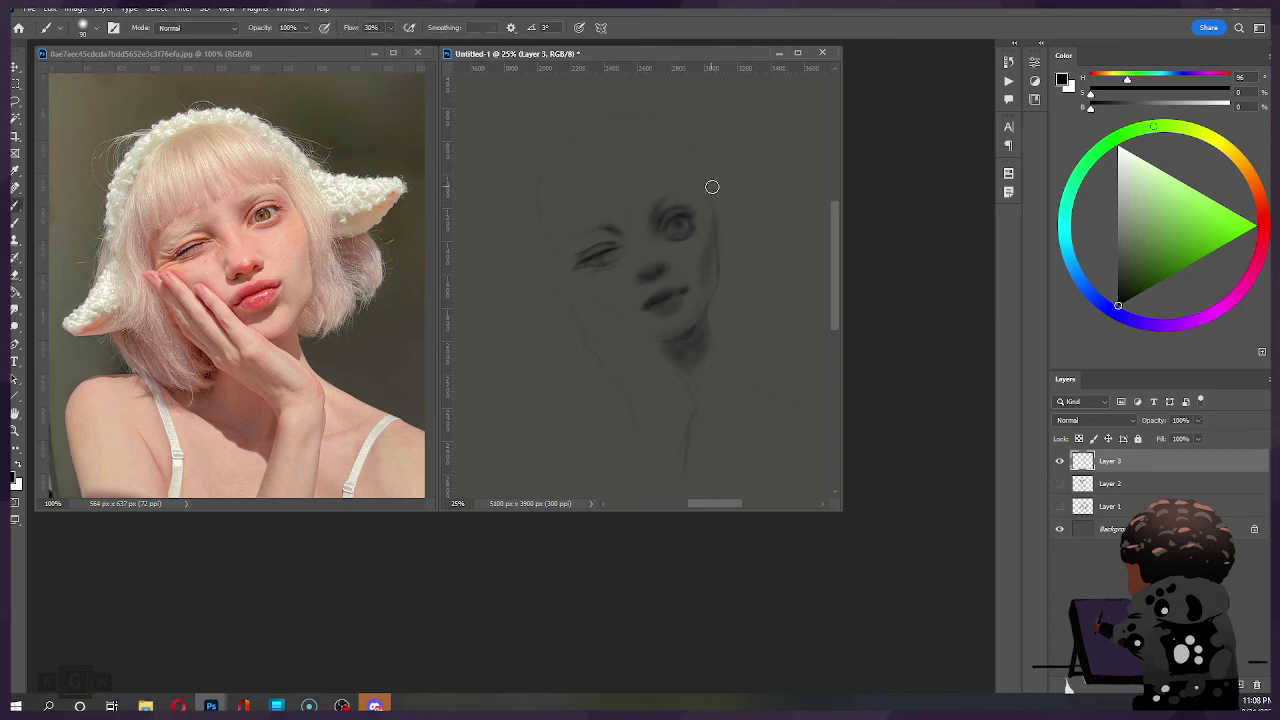
Step: Sketch the bonnet's side edge and drooping ear flap beside the winking eye with faint Brush lines
key("bracketright")
key("bracketright")
key("]")
key("ctrl")
key("e")
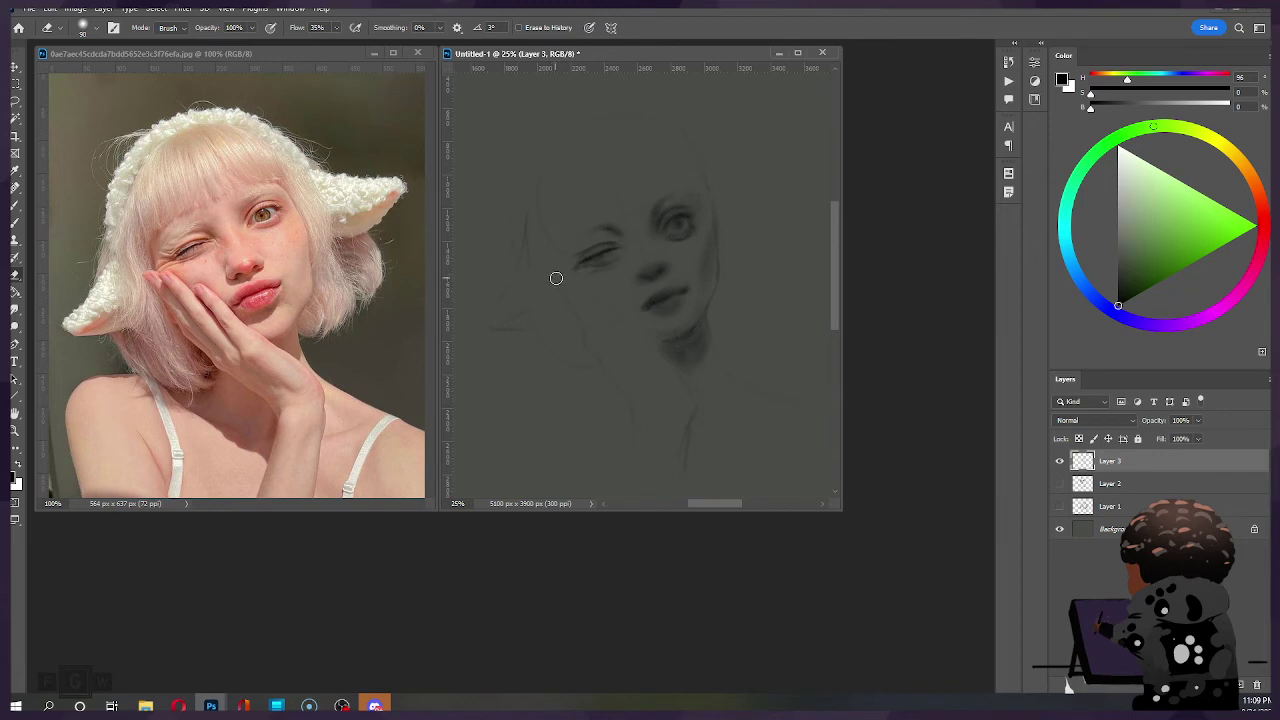
Step: Outline the opposite ear flap, the hand against the cheek, the shoulders and the arm, tidying lines with the Eraser
key("b")
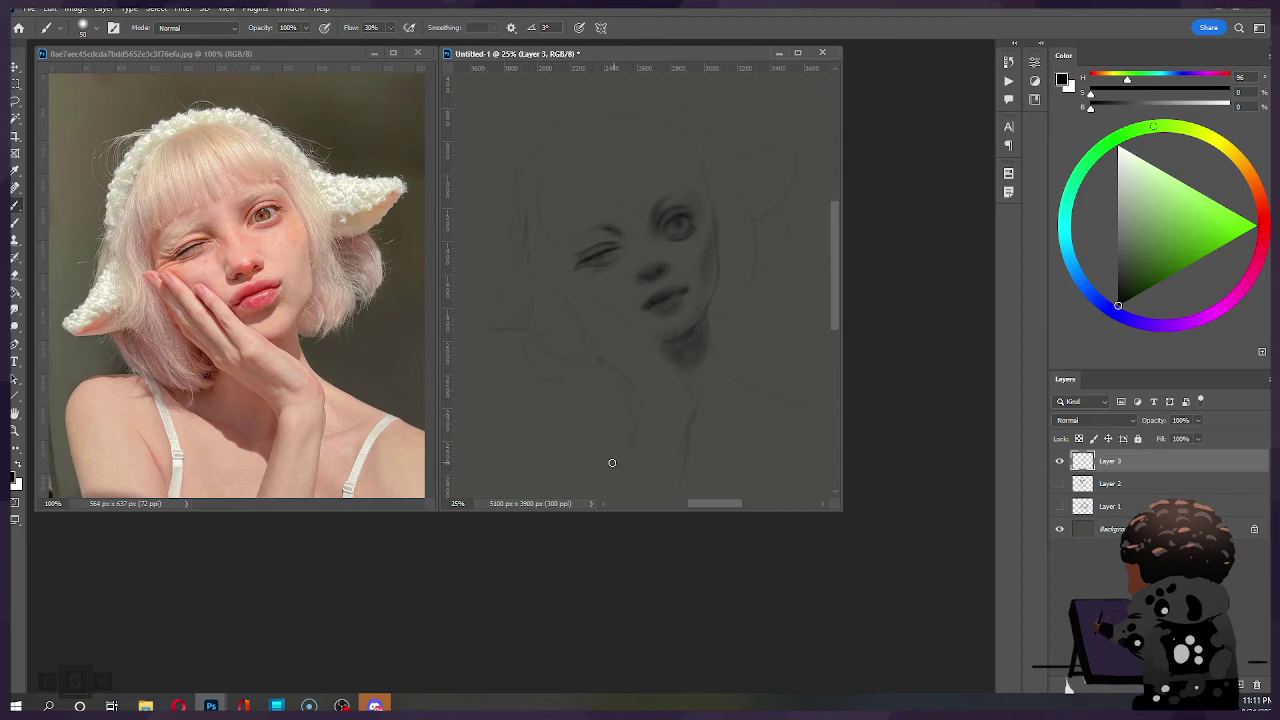
key("e")
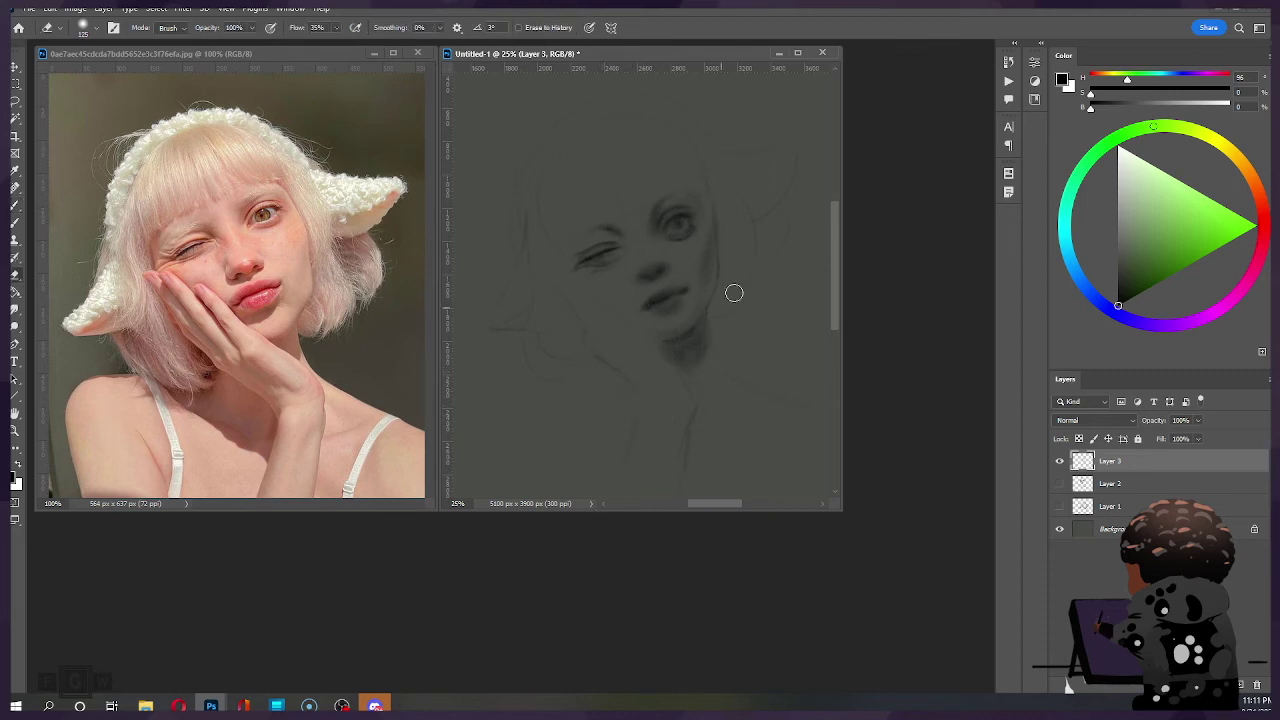
key("b")
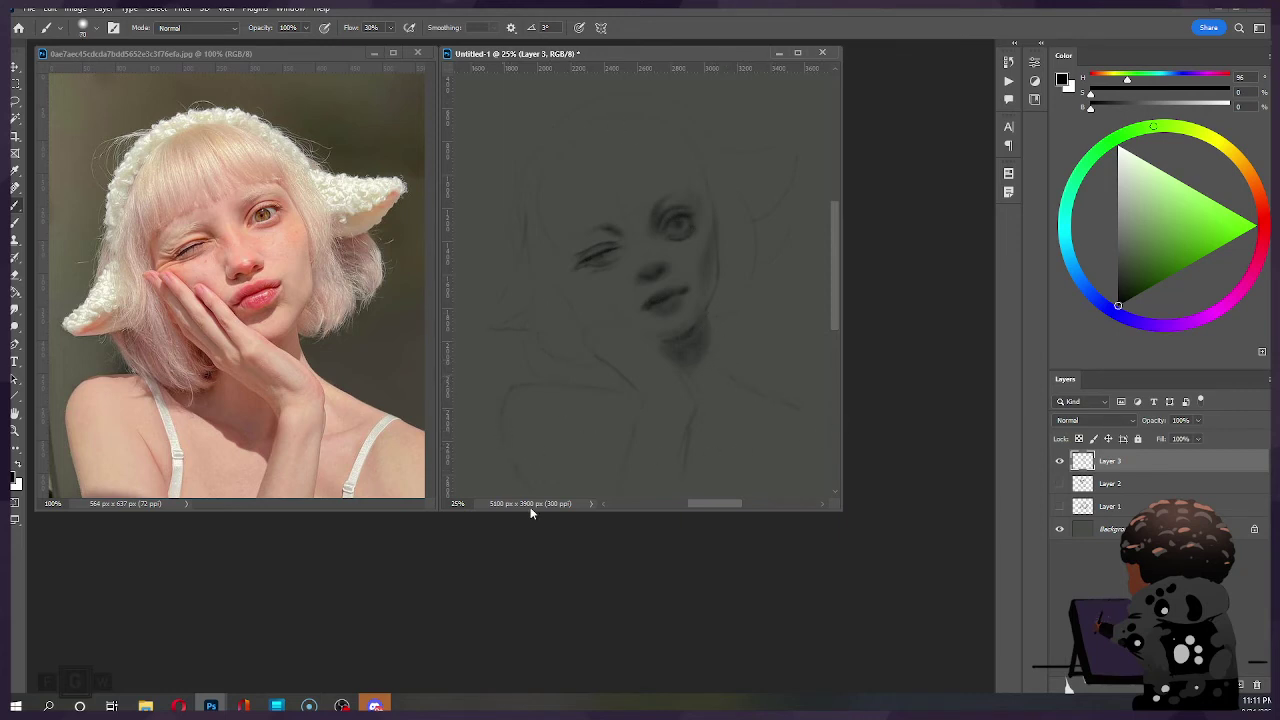
Step: Sketch the shoulder, arm and strap lines, and extend the winking eye's outer crease toward the face edge
key("e")
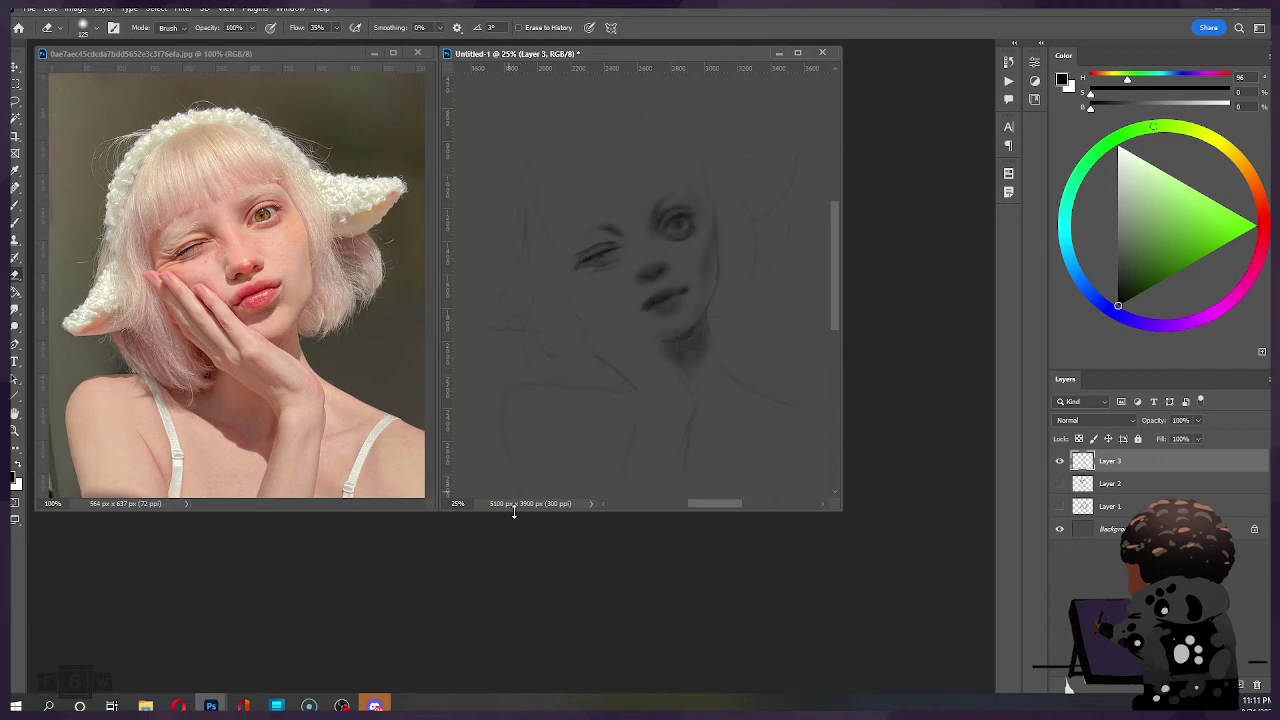
key("b")
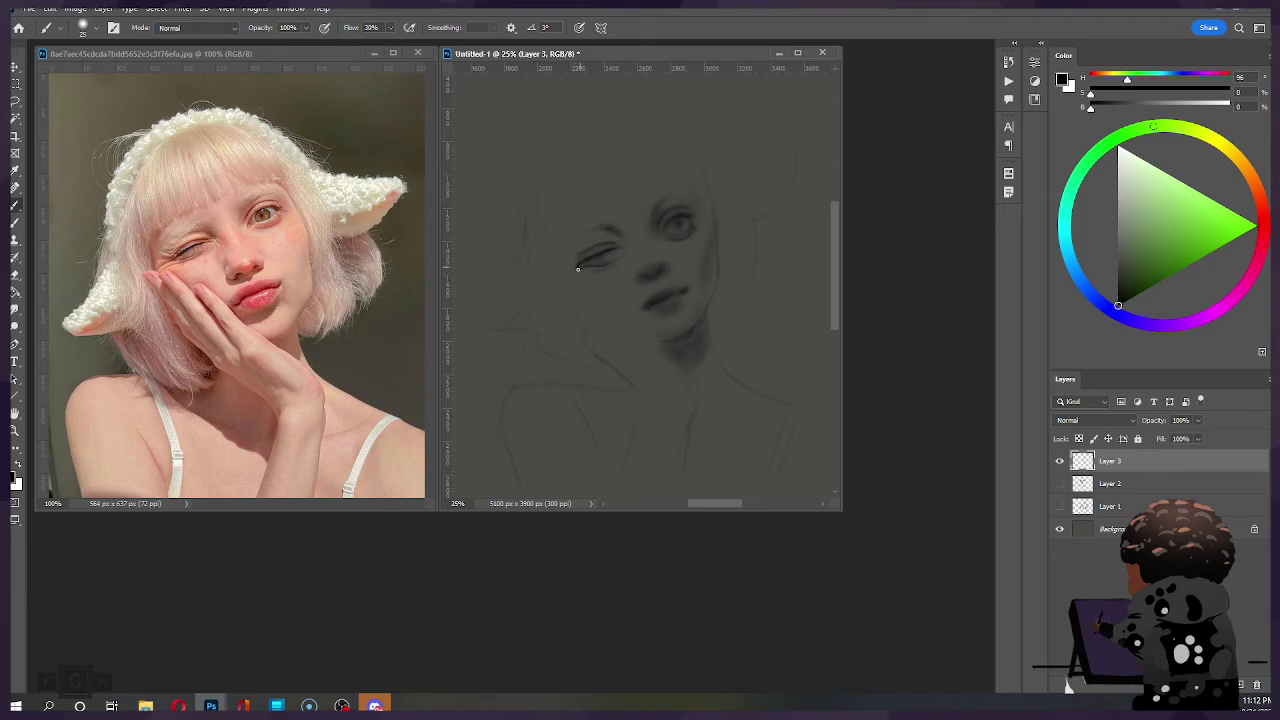
key("ctrl+z")
key("ctrl+z")
key("]")
Step: Lighten and clean up the edges around the nose with a progressively smaller eraser
key("e")
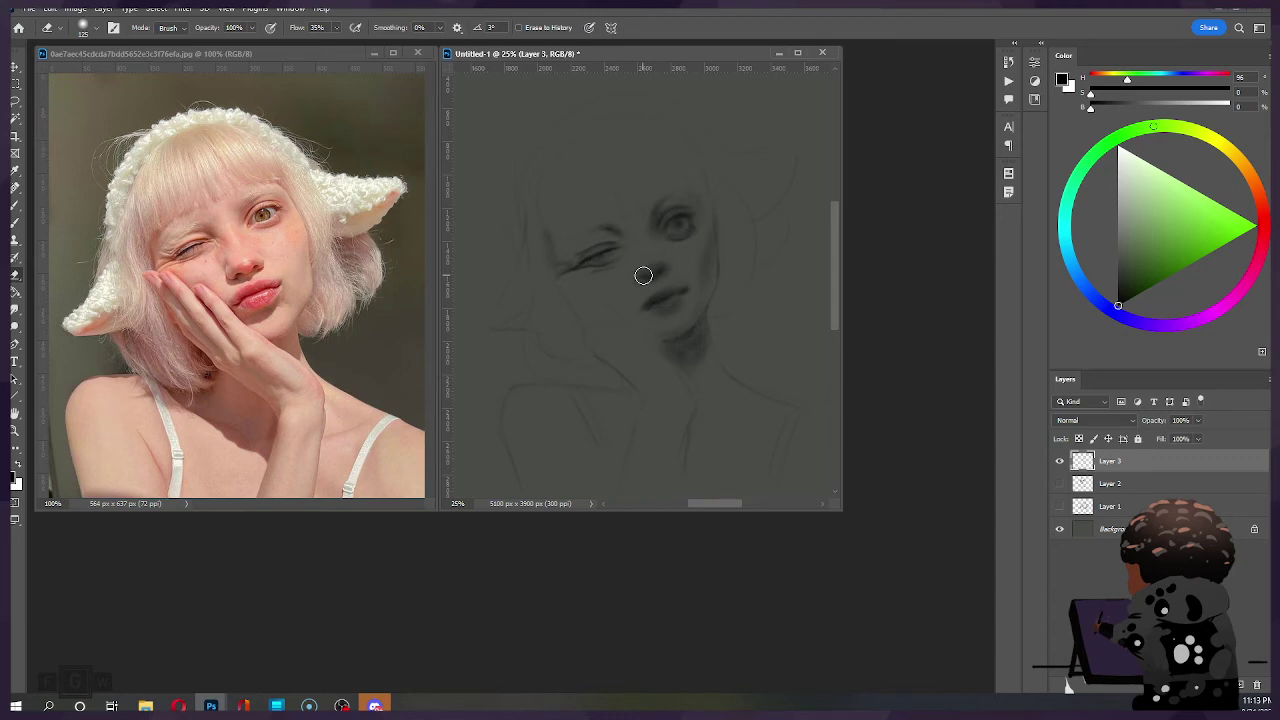
key("[")
key("[")
key("[")
key("[")
key("[")
key("[")
Step: Shade the face softly with a 175 px brush, undo the last stroke, and check the mirrored canvas
key("b")
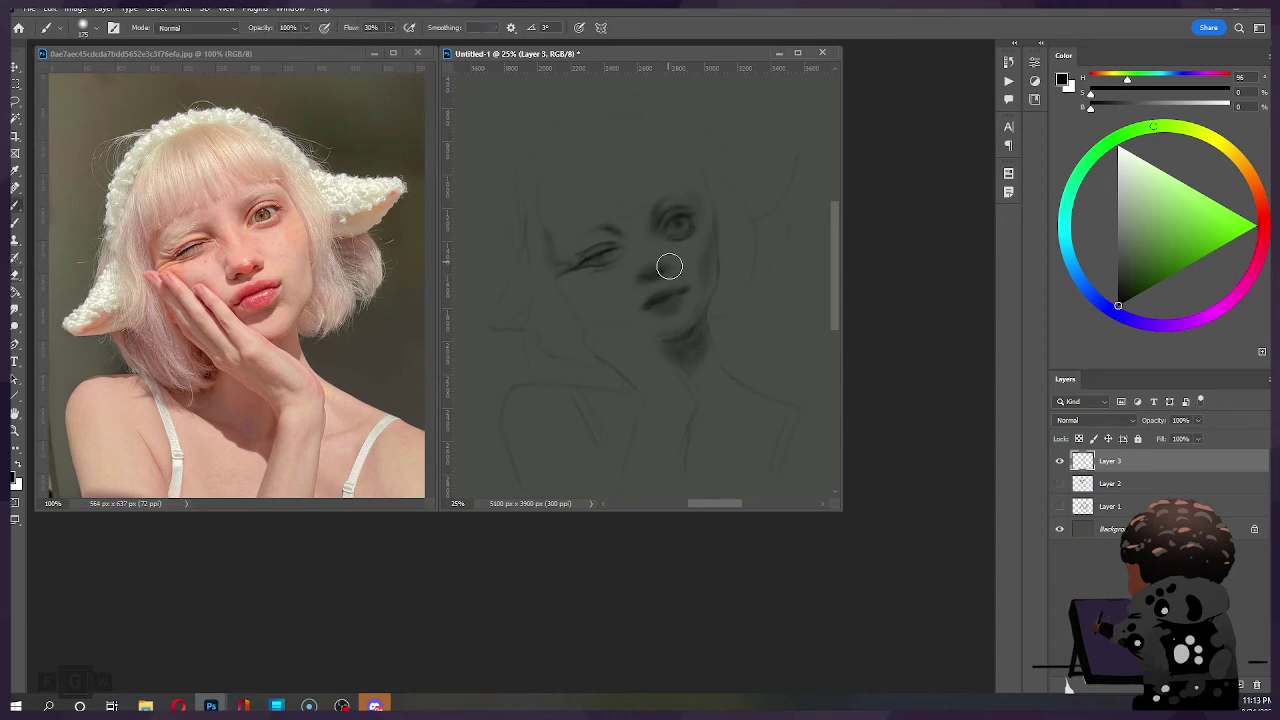
key("bracketleft")
key("bracketleft")
key("bracketleft")
key("bracketleft")
key("bracketright")
key("bracketright")
key("bracketright")
key("bracketright")
key("bracketright")
key("bracketright")
key("ctrl+z")
key("ctrl+shift+h")
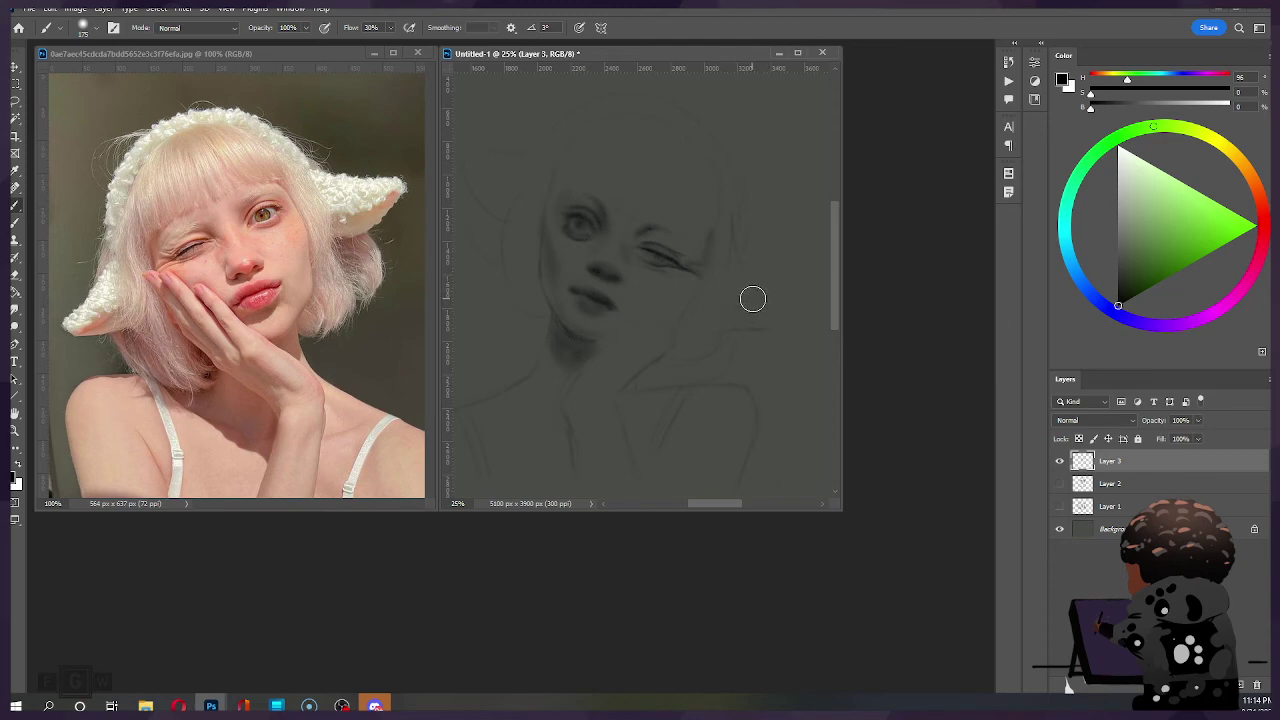
key("ctrl+shift+h")
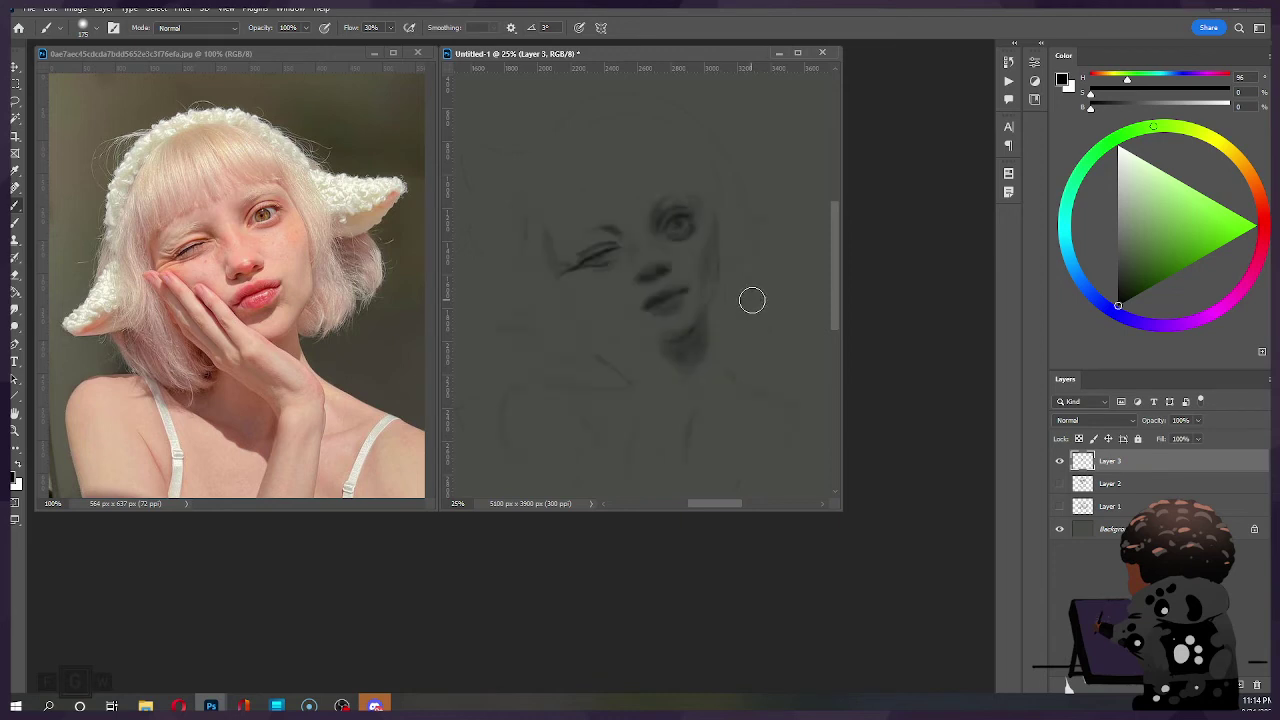
Step: Refine the shading at the open eye's outer corner with a 70 px brush
key("[")
key("[")
key("[")
key("[")
left_click_drag(697, 220, 691, 229)
key("[")
key("[")
Step: Flip the canvas horizontally back and forth to check the facial proportions
key("ctrl+shift+h")
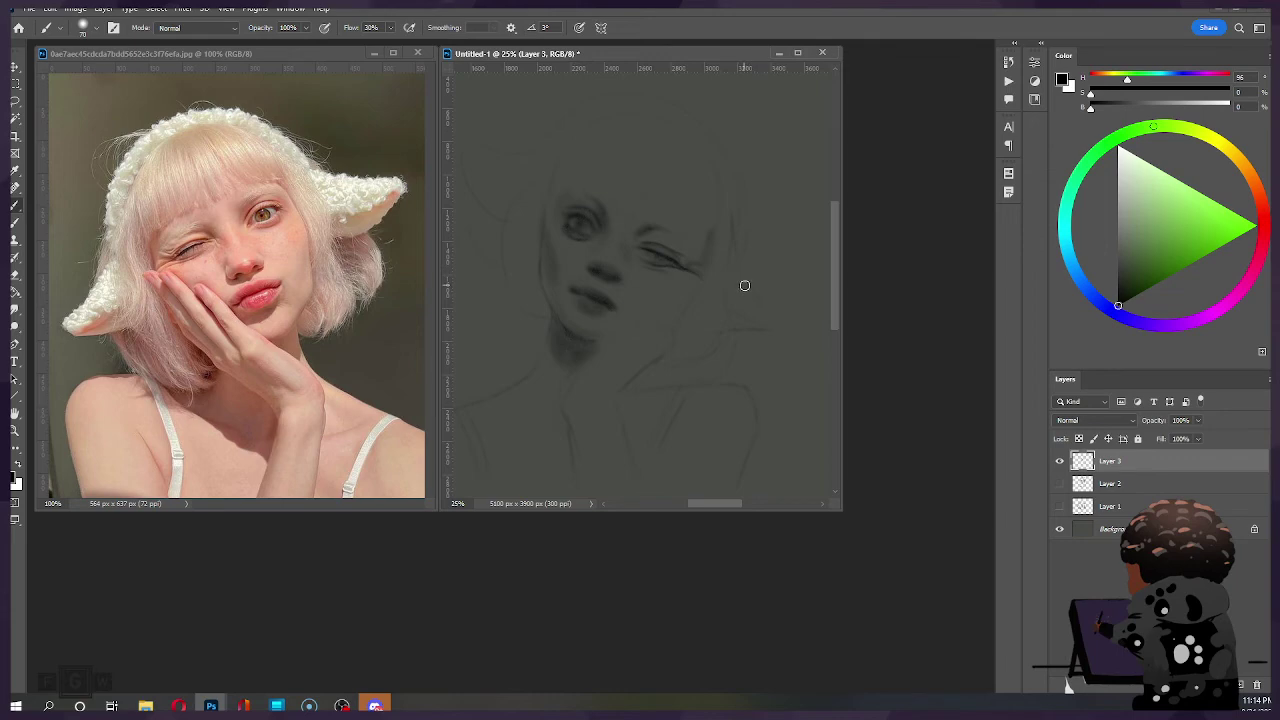
key("ctrl+shift+h")
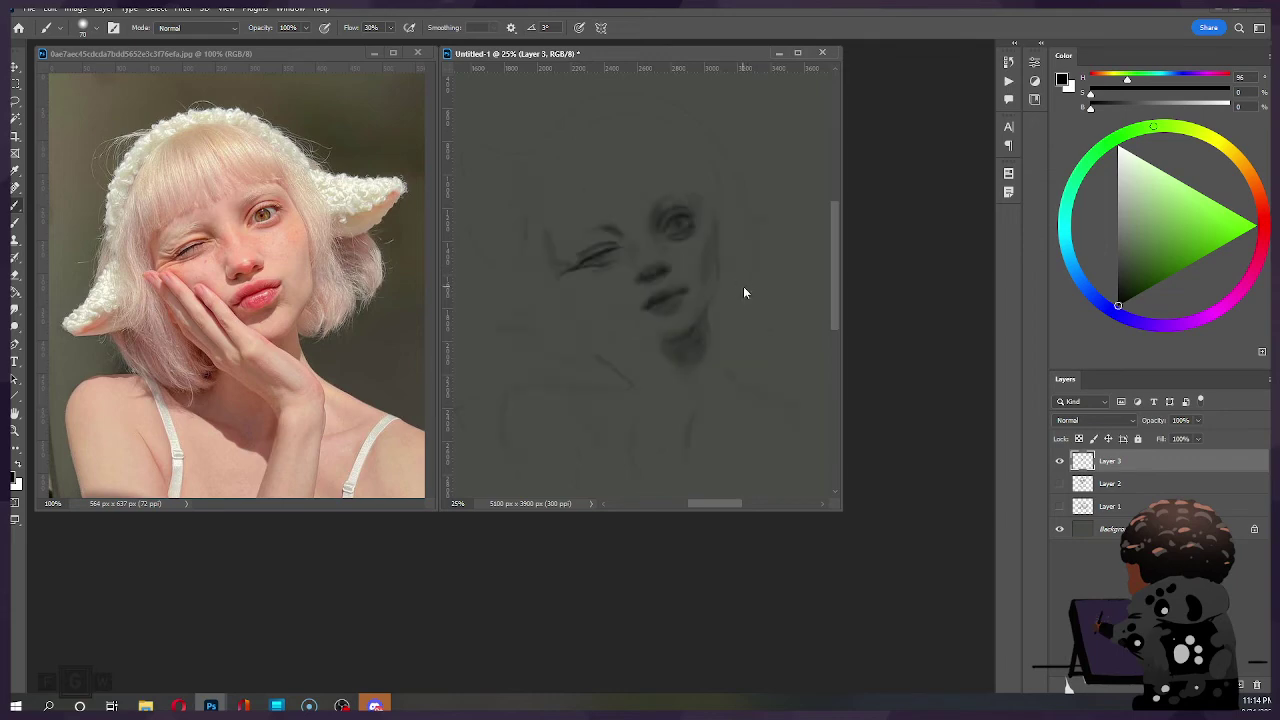
key("ctrl+shift+h")
key("ctrl+shift+h")
key("ctrl+shift+h")
key("ctrl+shift+h")
Step: Undo the last stroke, darken the open eye's iris, and erase lighter areas around it
key("ctrl+z")
key("bracketleft")
key("e")
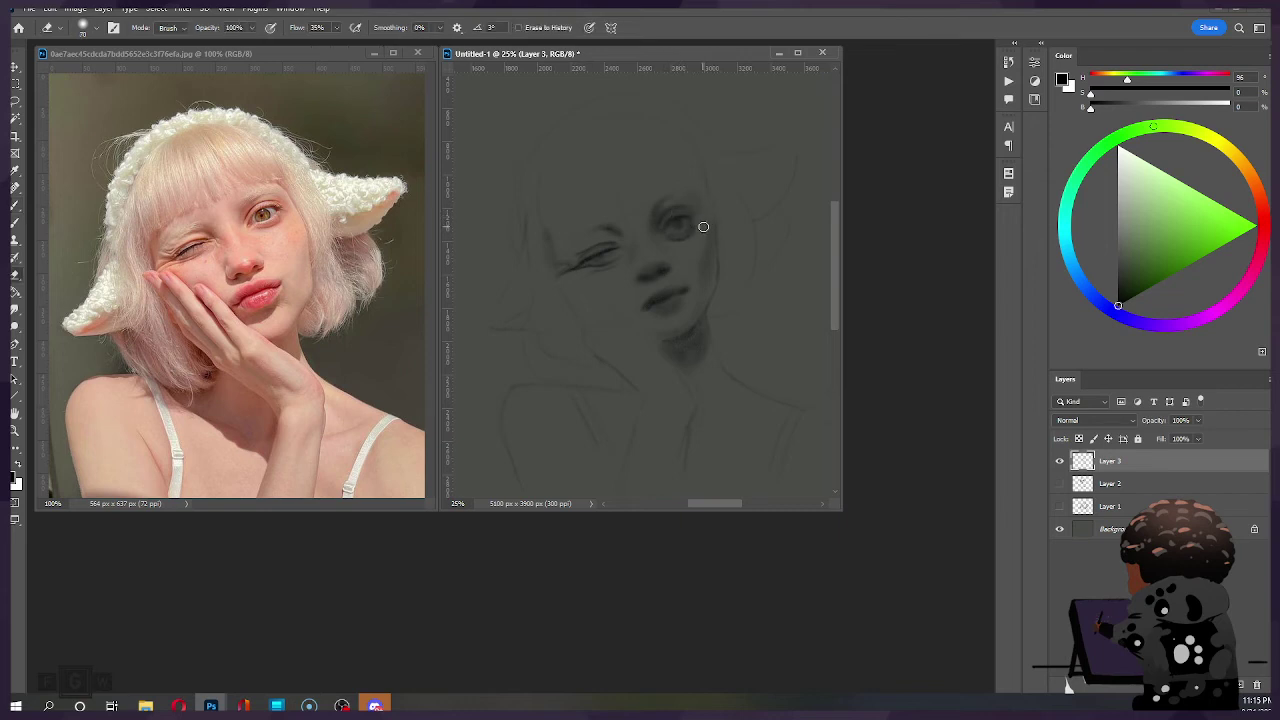
key("b")
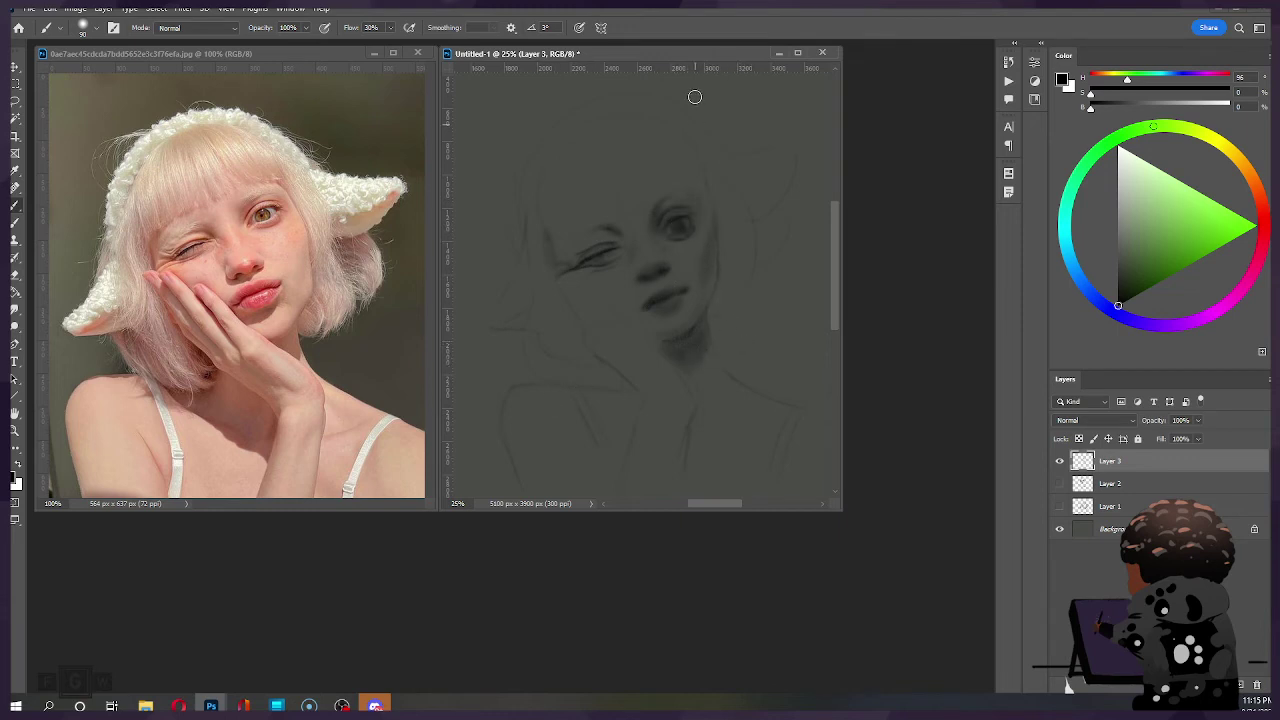
key("e")
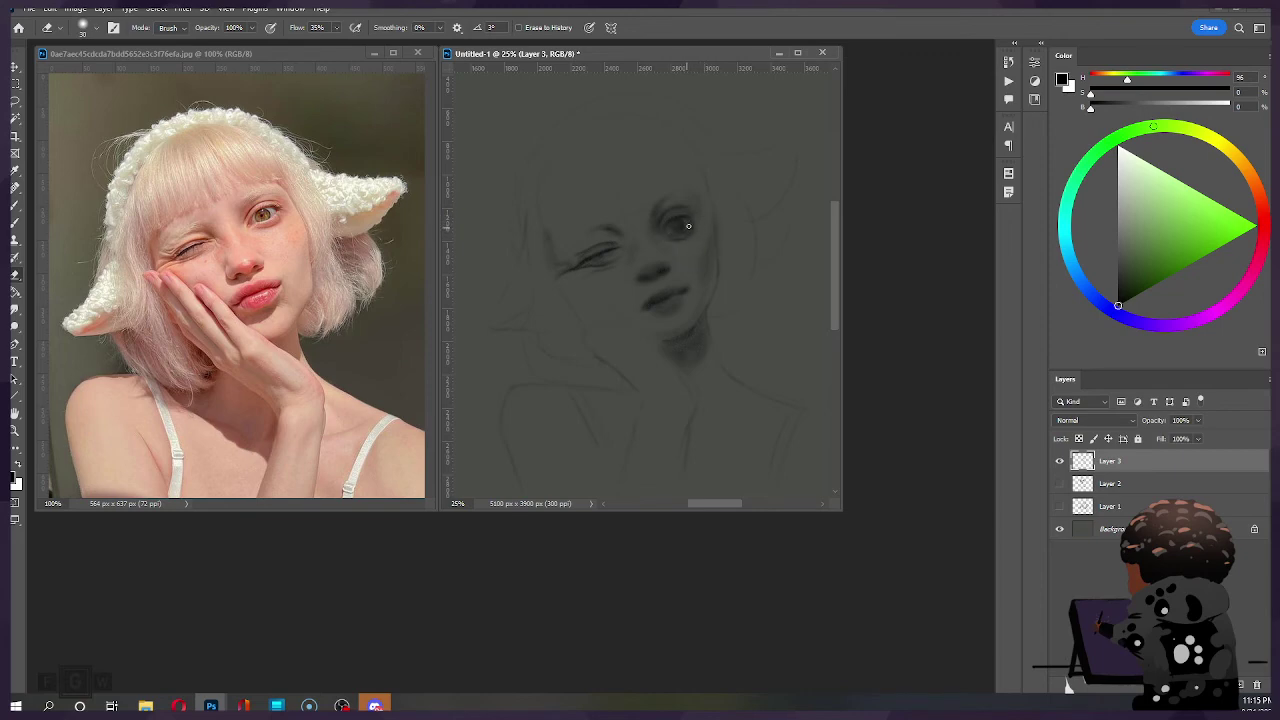
key("b")
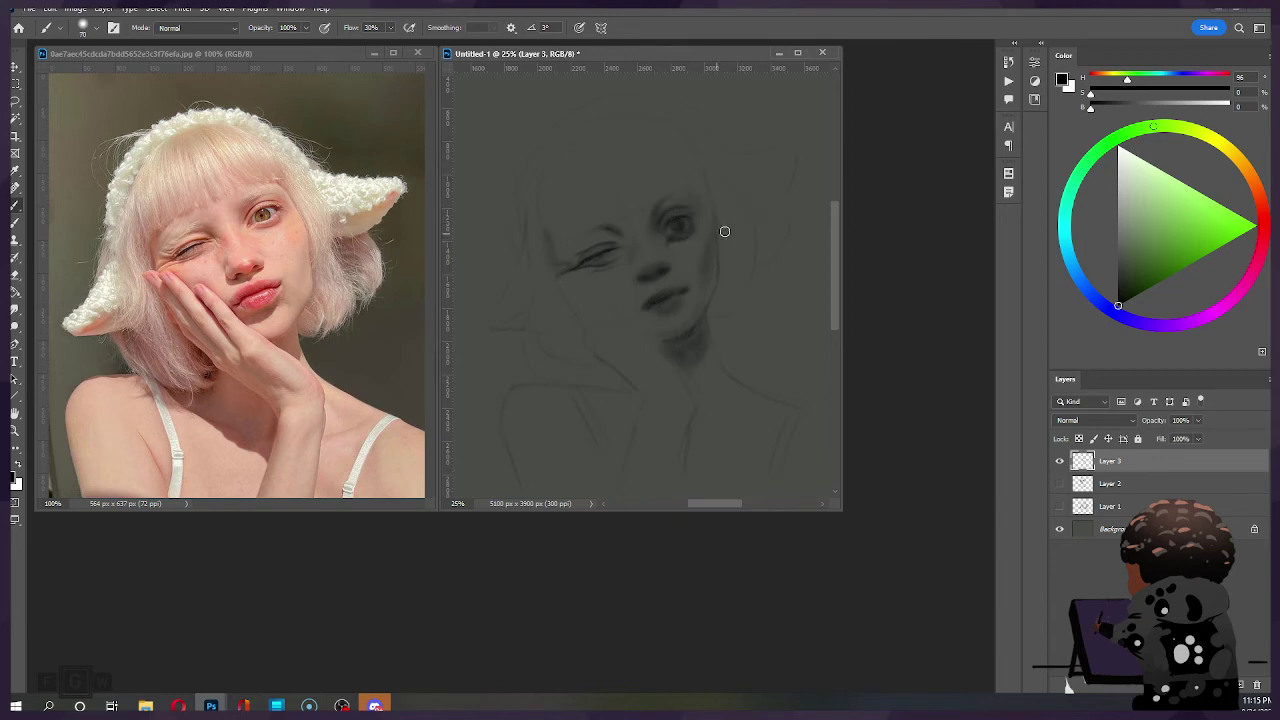
Step: Define the open eye's pupil, eyelids and eye white with alternating fine brush and eraser strokes
key("e")
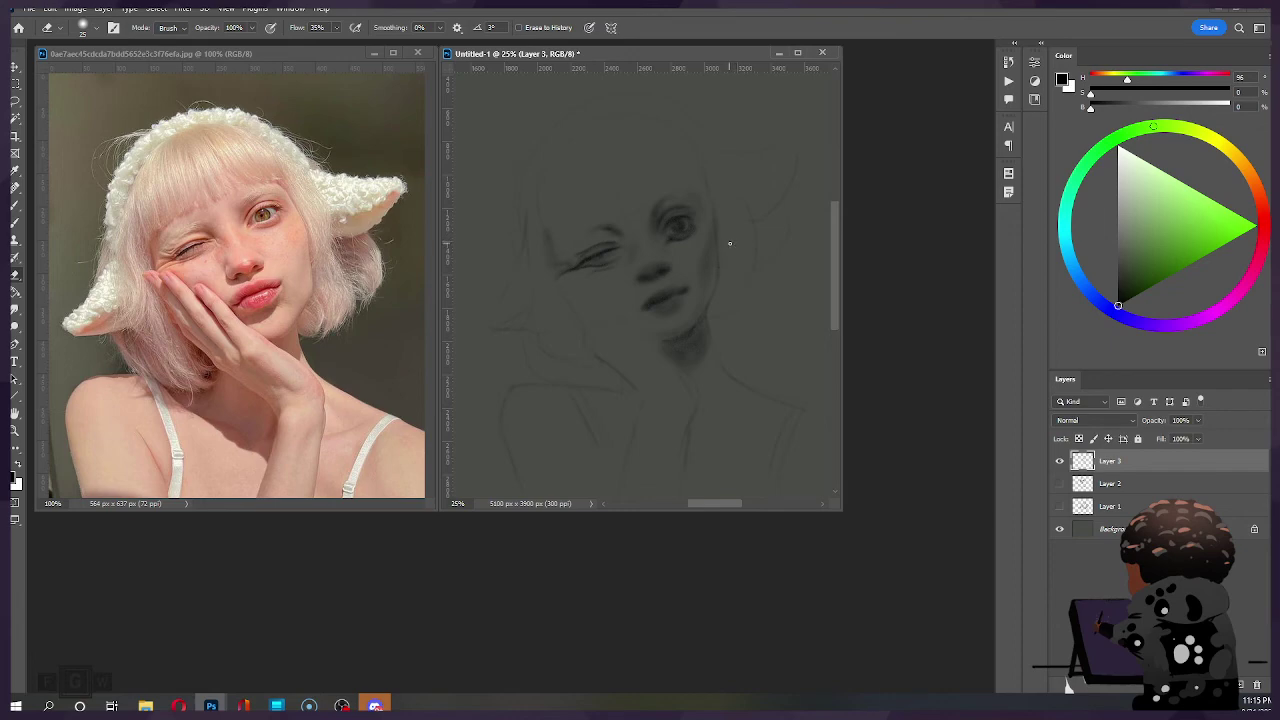
key("b")
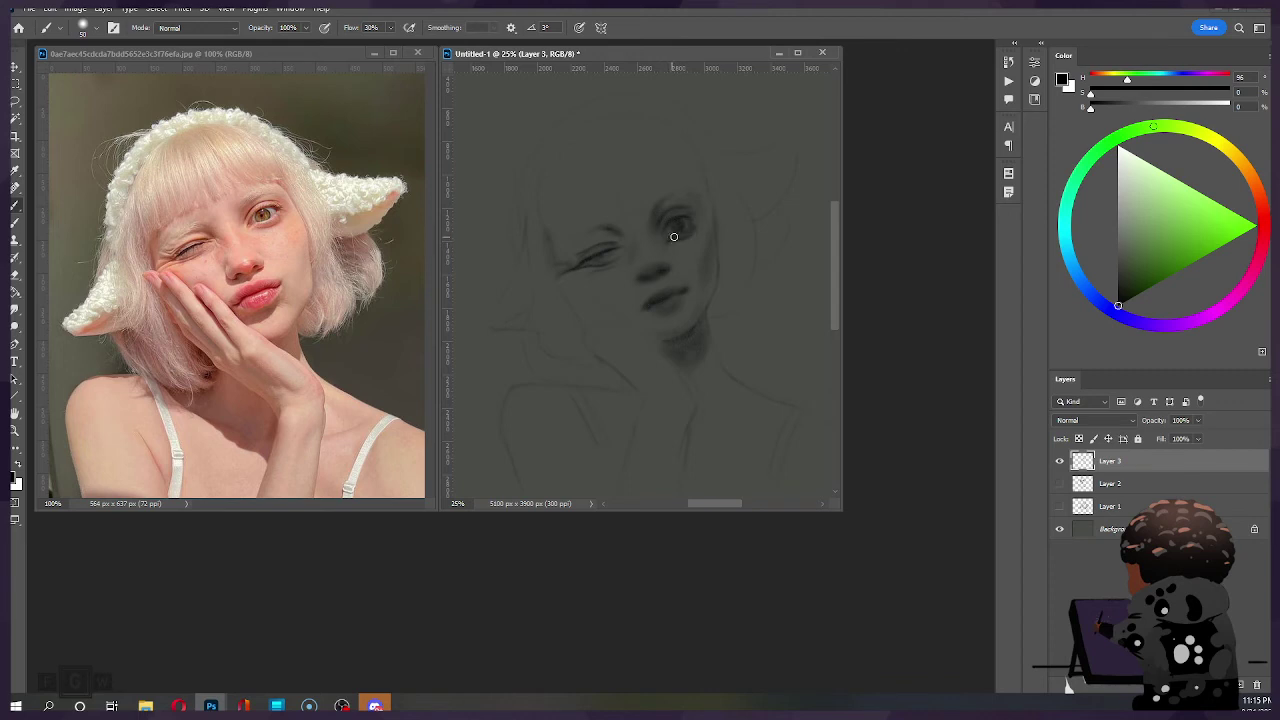
key("e")
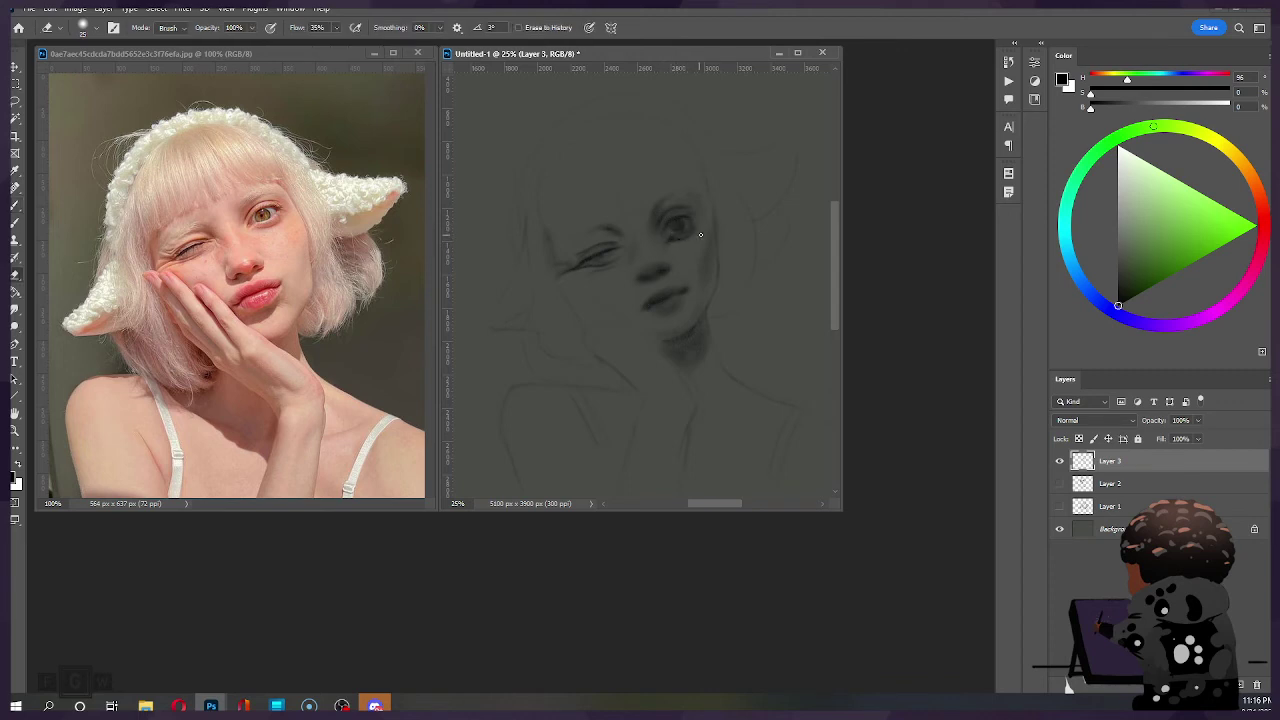
key("b")
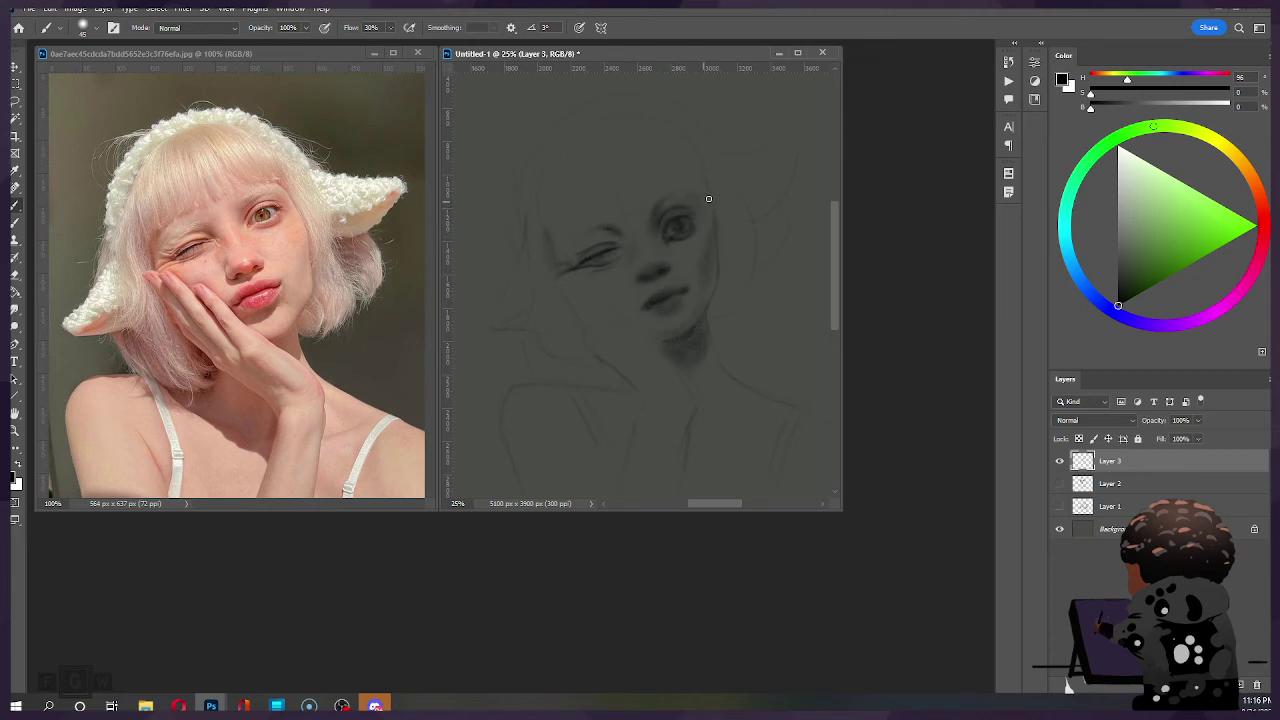
left_click(670, 226)
key("]")
left_click(688, 216)
key("e")
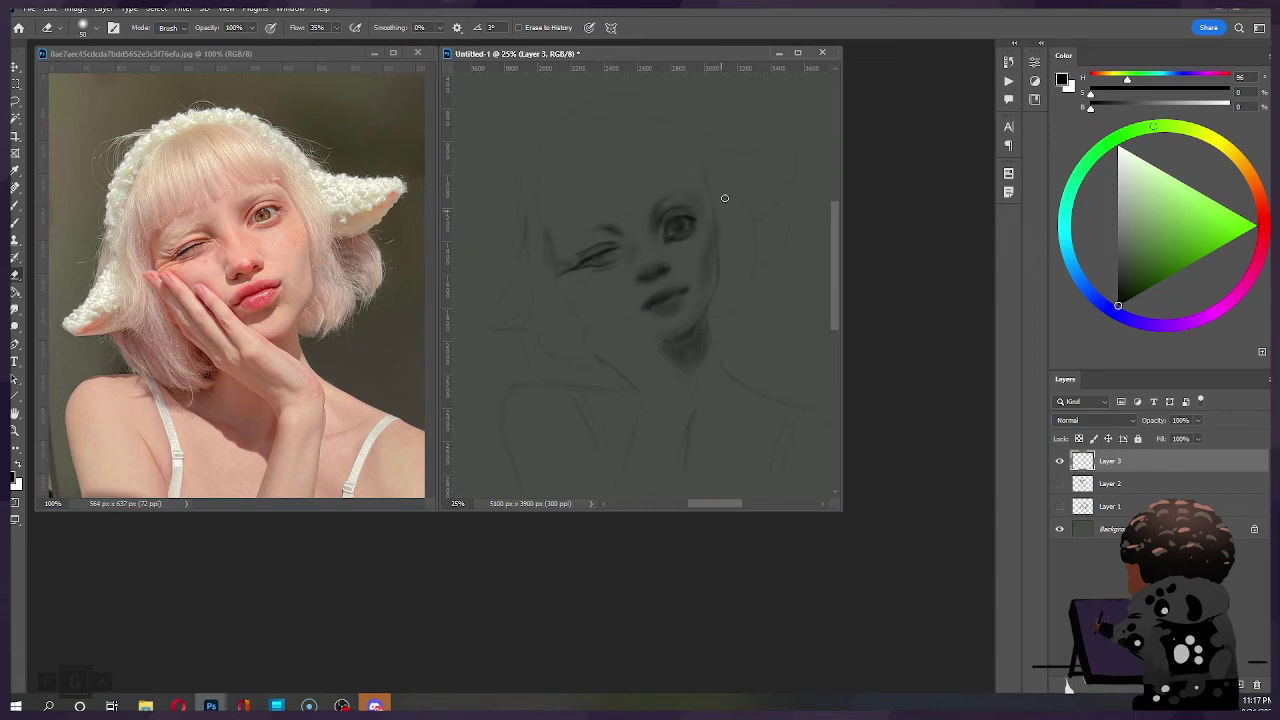
Step: Deepen the shadow at the open eye's inner corner beside the nose bridge
key("b")
key("bracketright")
key("bracketright")
key("bracketright")
key("bracketright")
mouse_move(668, 218)
left_mouse_down()
mouse_move(661, 235)
mouse_move(666, 223)
left_mouse_up()
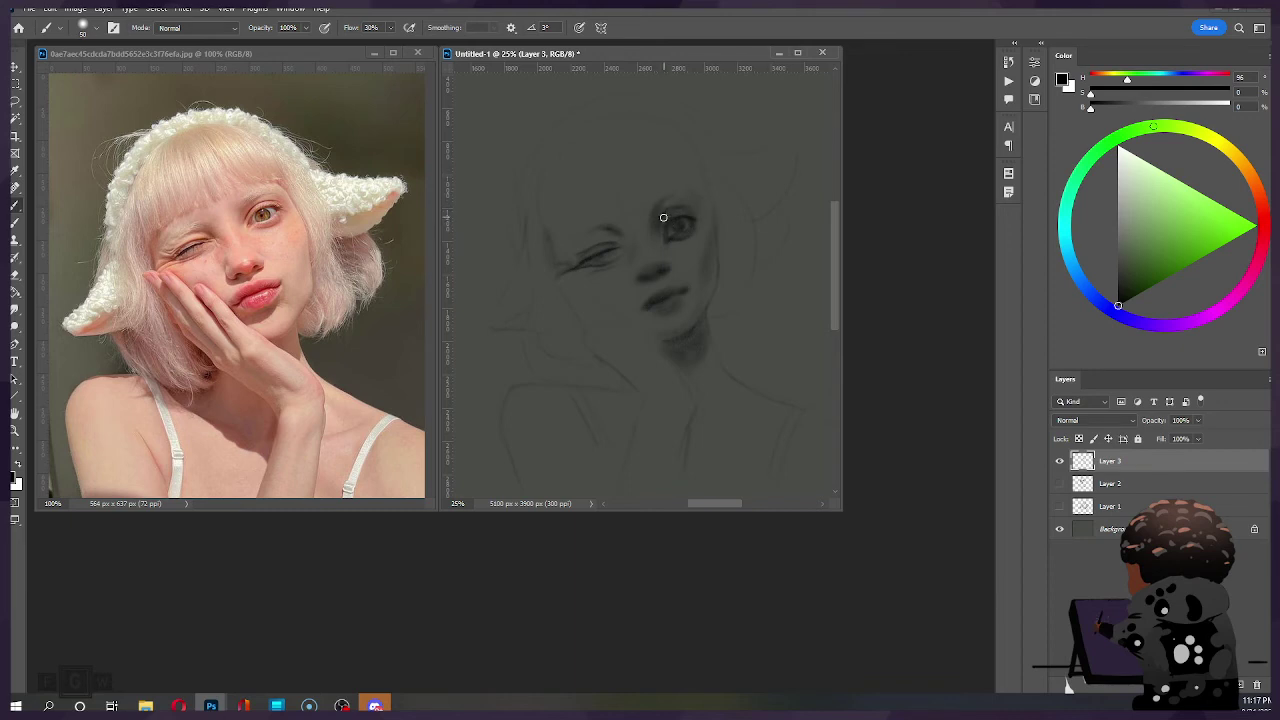
Step: Refine the open eye's inner shading with a smaller brush and undo the last stroke
key("bracketleft")
key("bracketleft")
key("bracketleft")
key("bracketleft")
key("ctrl")
key("ctrl")
key("ctrl")
key("ctrl+z")
Step: Darken the lips and the shadow around the mouth, undoing the last stroke across the lower lip
key("bracketright")
key("bracketright")
key("bracketright")
key("ctrl")
key("]")
key("]")
left_click_drag(651, 306, 676, 305)
key("ctrl+z")
key("[")
Step: Add broad soft shading around the open eye's brow and the chin with a 300 px brush
key("bracketright")
key("bracketright")
key("bracketright")
key("bracketright")
key("bracketright")
key("bracketright")
key("bracketright")
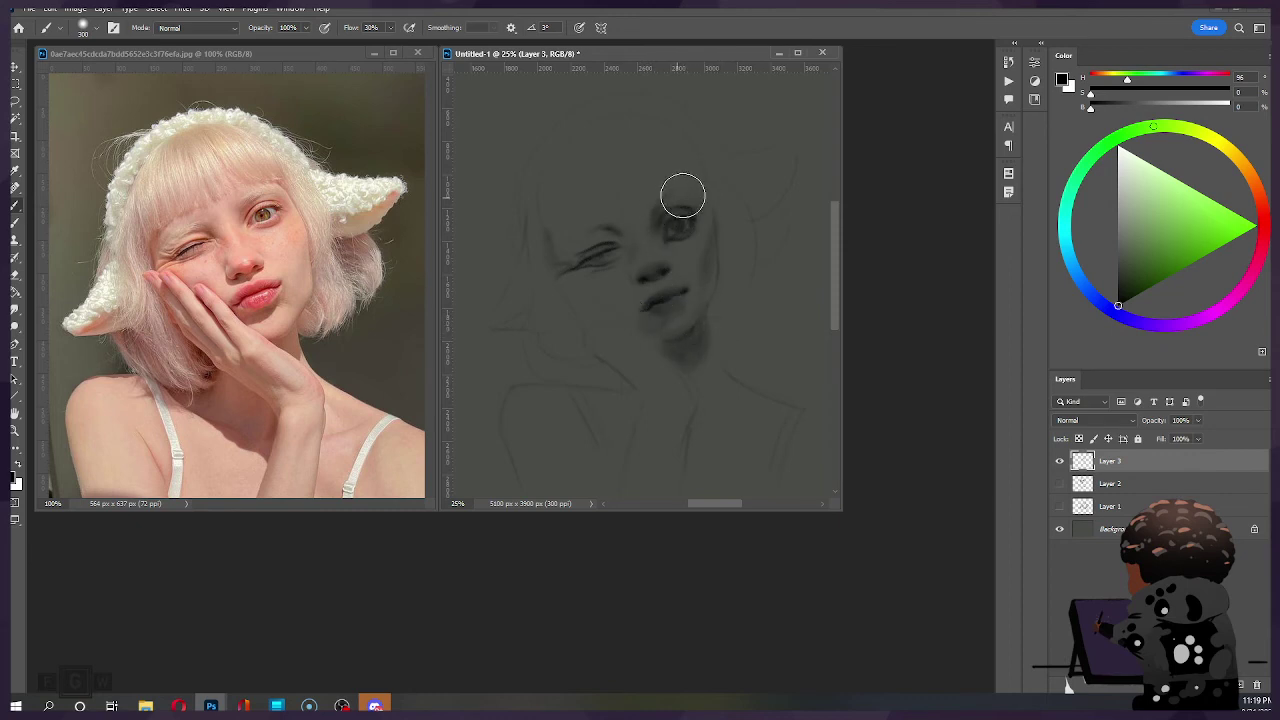
Step: Shade the socket and temple area around the winking eye with a 250 px brush
key("bracketleft")
key("bracketleft")
key("bracketleft")
key("bracketleft")
key("bracketright")
key("bracketleft")
key("ctrl")
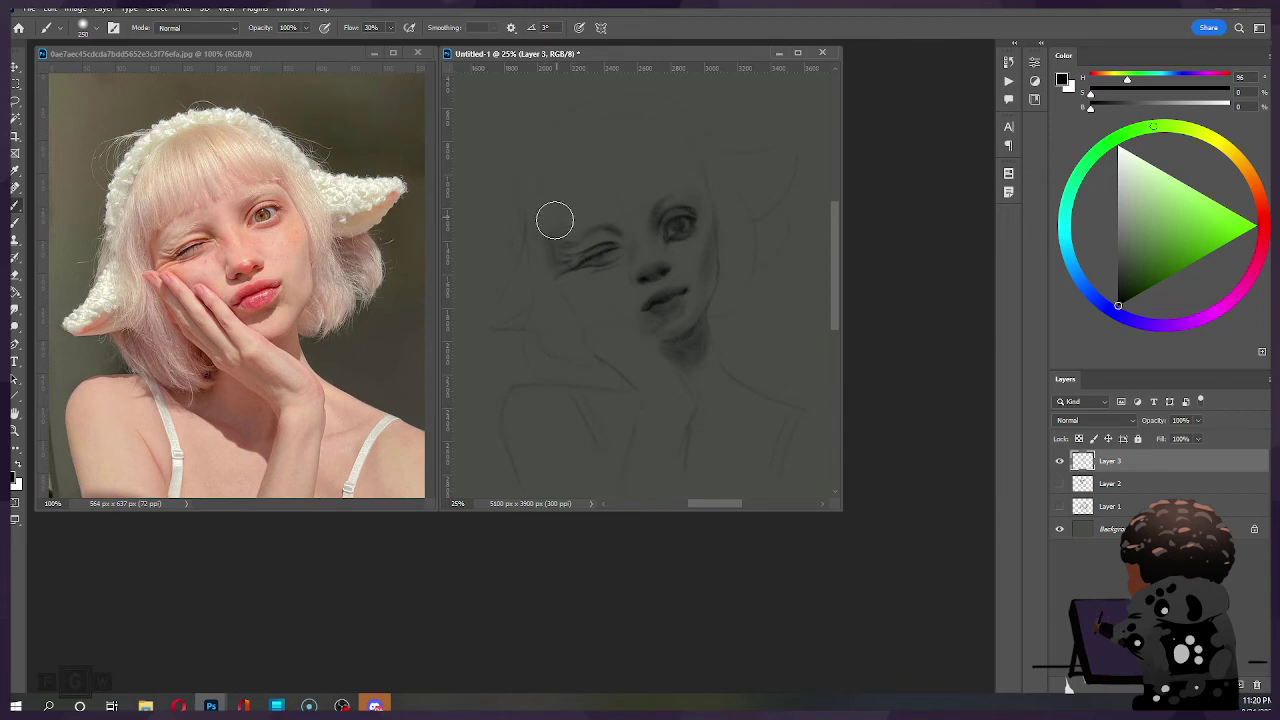
Step: Sketch the eyebrow and creases of the winking eye, and soften the shading with a 100 px eraser
key("[")
key("[")
key("[")
key("e")
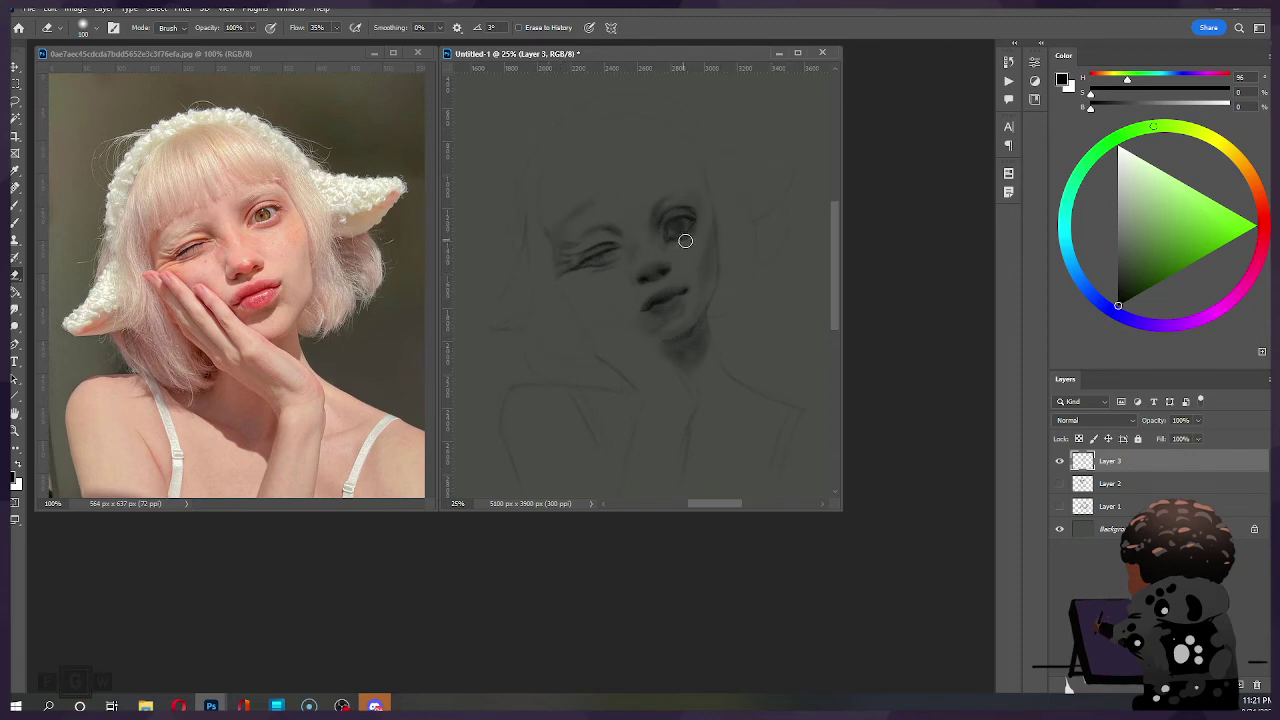
Step: Shade the side of the nose facing the winking eye, varying the brush size and undoing a stroke
key("b")
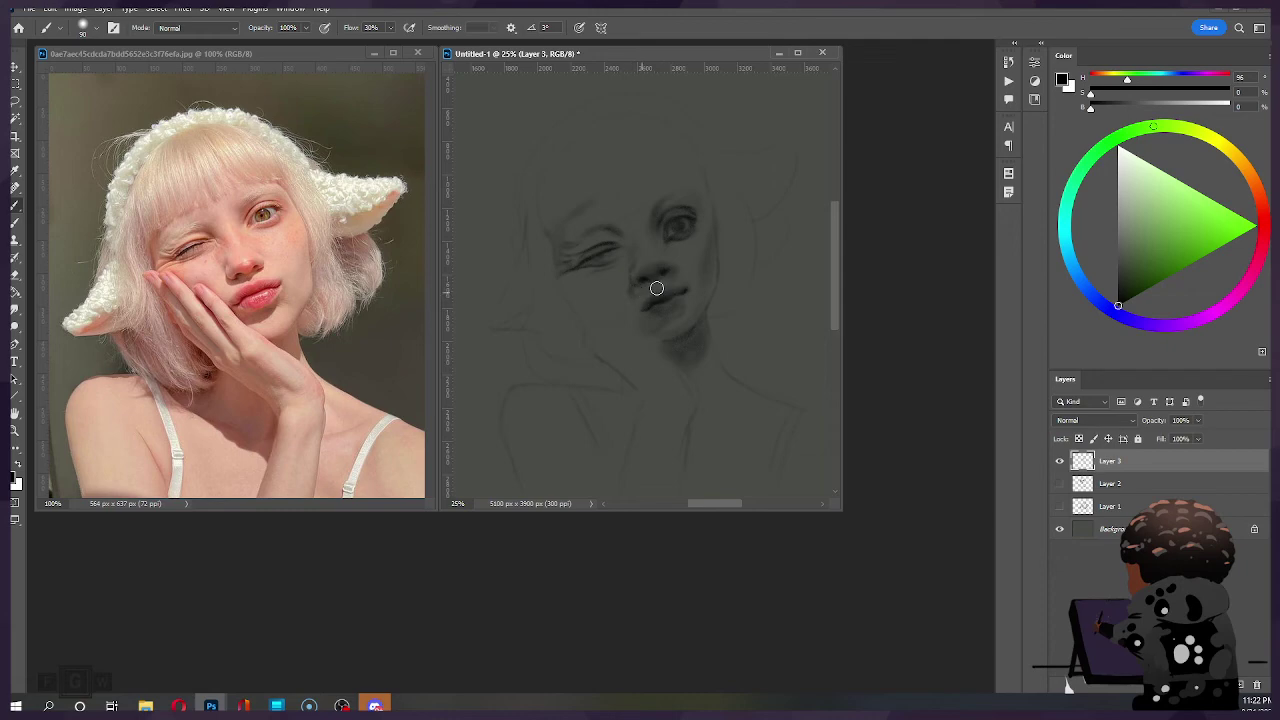
key("bracketright")
key("bracketright")
key("bracketright")
key("ctrl+z")
key("shift")
key("[")
key("[")
key("[")
key("bracketright")
key("bracketright")
Step: Erase lighter areas on the nose tip and bridge to shape its highlights
key("e")
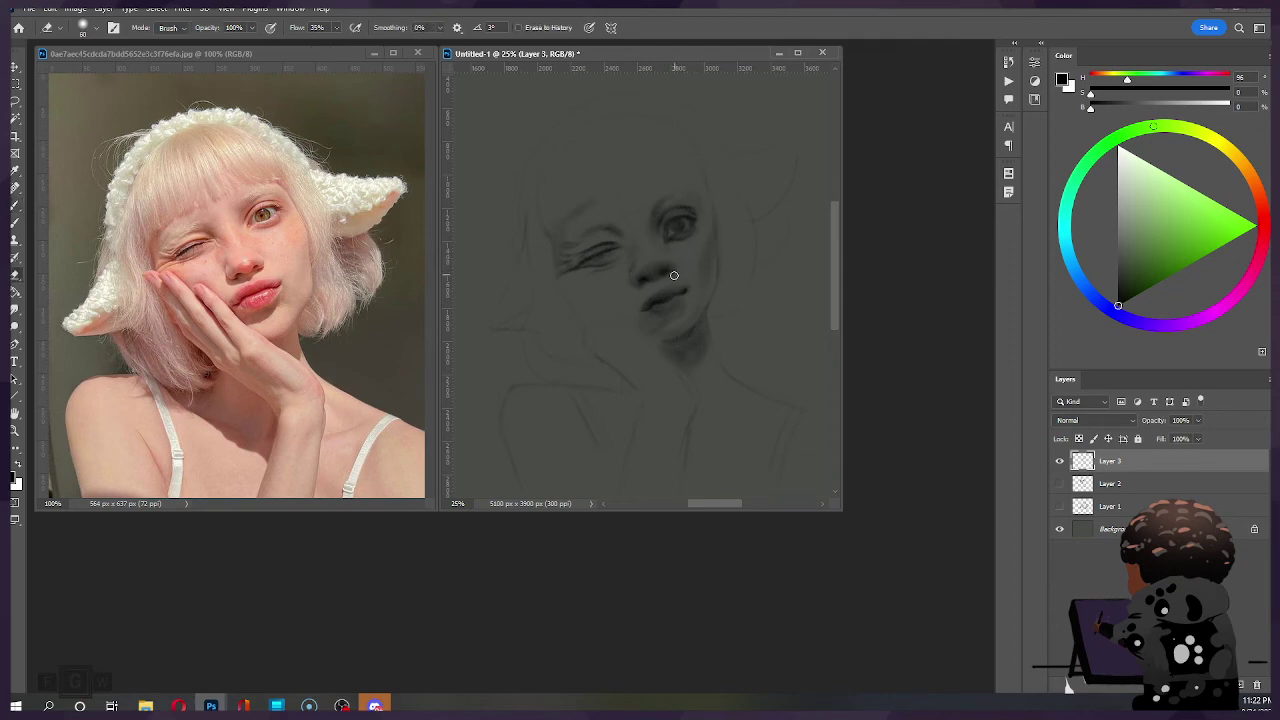
key("ctrl")
key("ctrl")
key("shift")
key("bracketright")
key("bracketright")
key("bracketright")
mouse_move(650, 260)
left_mouse_down()
mouse_move(665, 255)
mouse_move(645, 264)
left_mouse_up()
Step: Shade the underside and wings of the nose with a 125 px brush
key("b")
left_click_drag(637, 280, 655, 279)
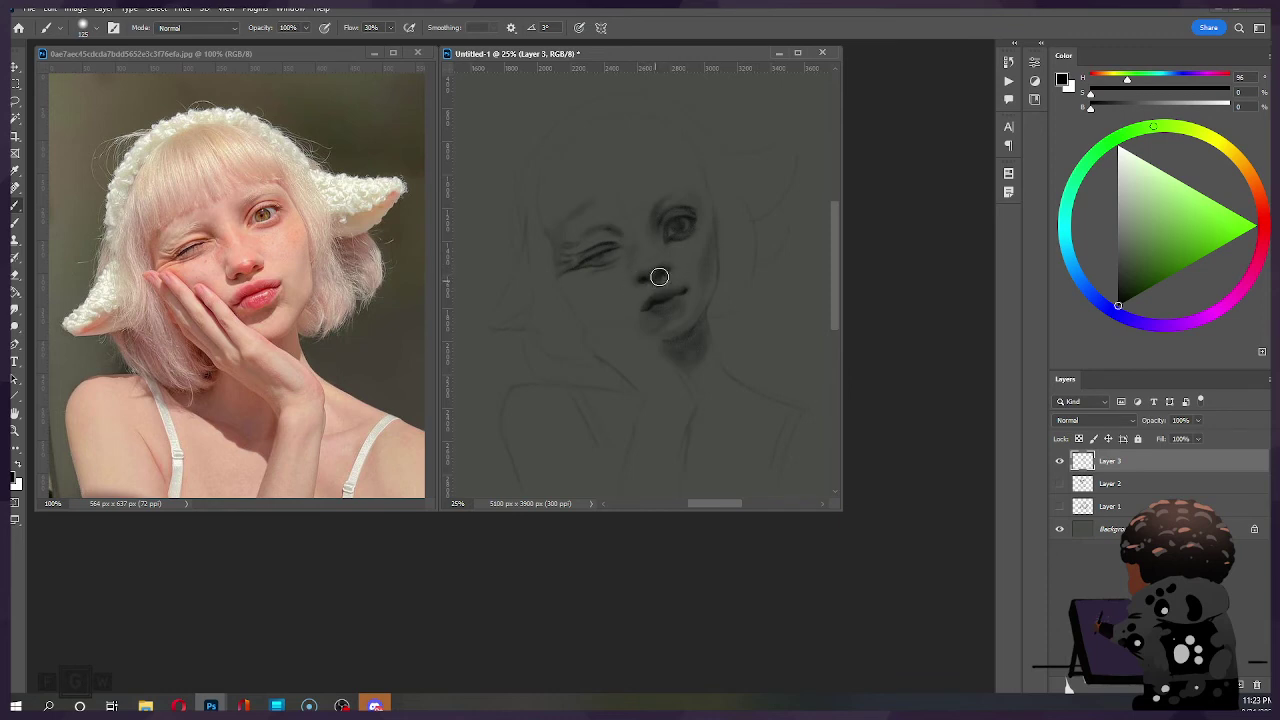
mouse_move(659, 276)
left_mouse_down()
mouse_move(678, 288)
mouse_move(670, 270)
left_mouse_up()
left_click_drag(631, 280, 644, 284)
Step: Detail the nose with a smaller brush and erase fine highlights beneath it with a 35 px eraser
key("bracketleft")
key("bracketleft")
key("bracketleft")
key("bracketleft")
key("ctrl")
key("e")
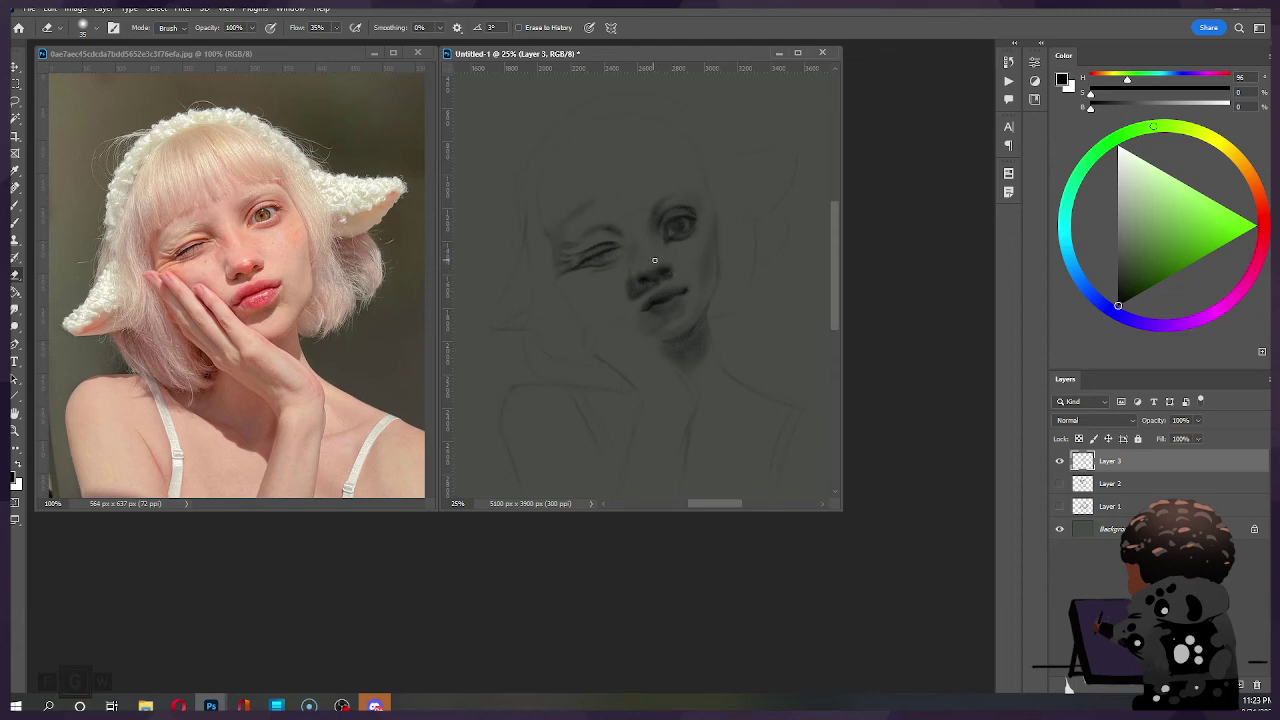
left_click_drag(644, 283, 647, 285)
Step: Shade the area between the nose and upper lip, starting with a 50 px brush
key("b")
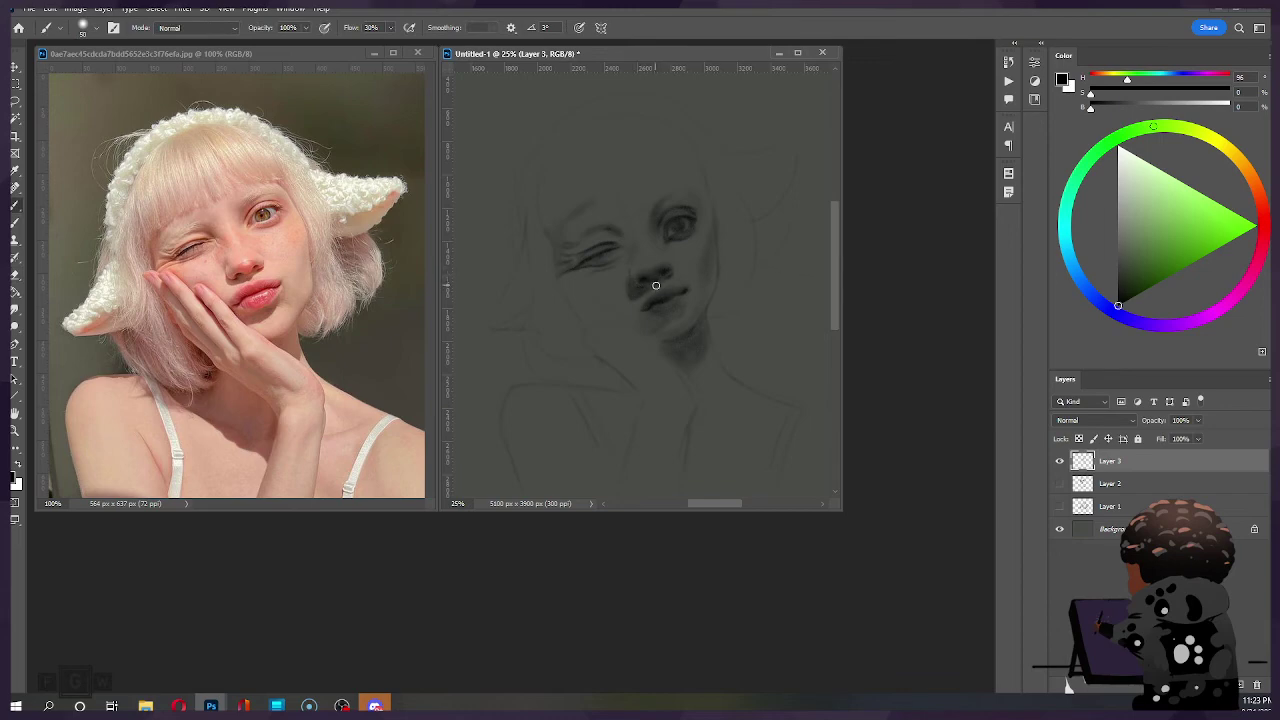
key("[")
key("bracketright")
key("bracketright")
key("bracketright")
key("bracketleft")
key("bracketleft")
key("bracketleft")
left_click_drag(645, 288, 637, 288)
Step: Refine the nose and mouth shading with varied brush sizes and undo the last stroke
key("ctrl")
key("[")
key("[")
key("]")
key("bracketright")
key("bracketright")
key("ctrl+z")
Step: Undo the last stroke and darken the crease above the winking eye with a finer brush
key("bracketleft")
key("bracketleft")
key("bracketleft")
key("ctrl+z")
key("bracketleft")
key("bracketleft")
mouse_move(608, 231)
left_mouse_down()
mouse_move(592, 236)
mouse_move(623, 230)
left_mouse_up()
Step: Build up soft shadow around and beneath the open eye with a brush of 150 px and larger
key("bracketright")
key("bracketright")
key("bracketright")
key("bracketright")
key("bracketright")
key("bracketright")
key("bracketright")
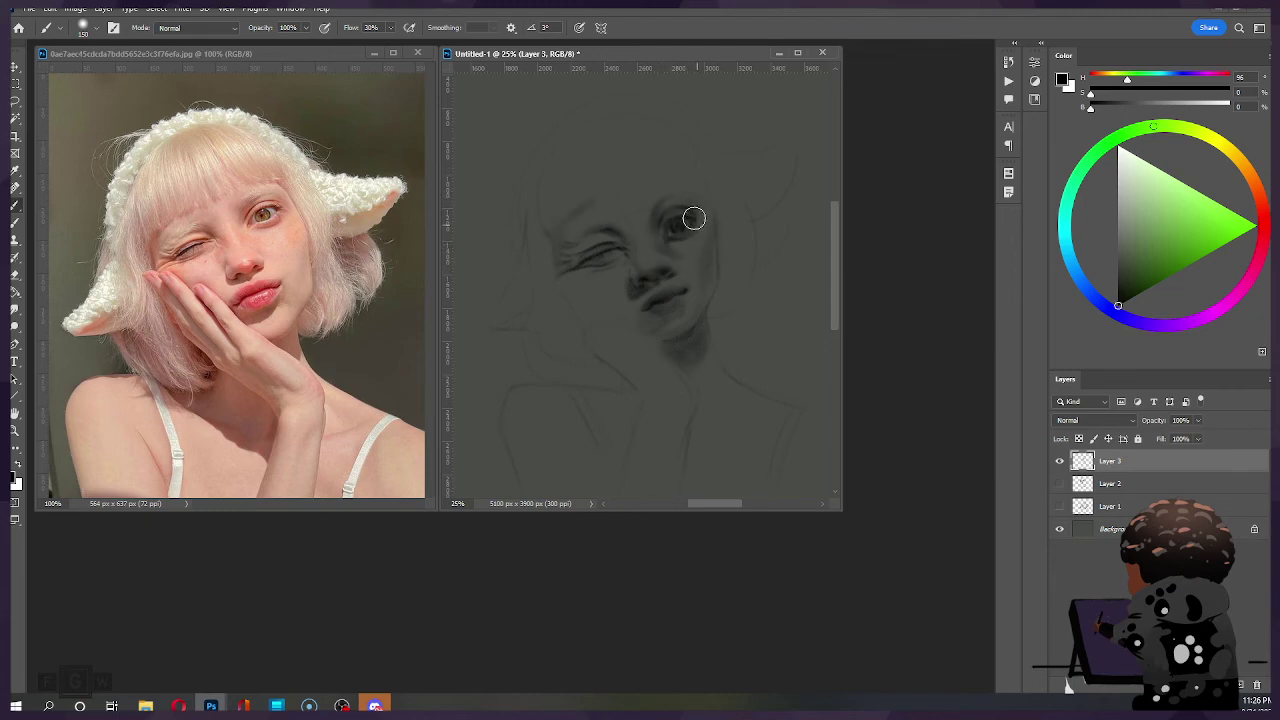
key("]")
left_click_drag(660, 243, 668, 251)
Step: Soften the shading around the open eye and the temple beside it with an eraser enlarged to 200 px
key("e")
key("bracketright")
key("bracketright")
key("bracketright")
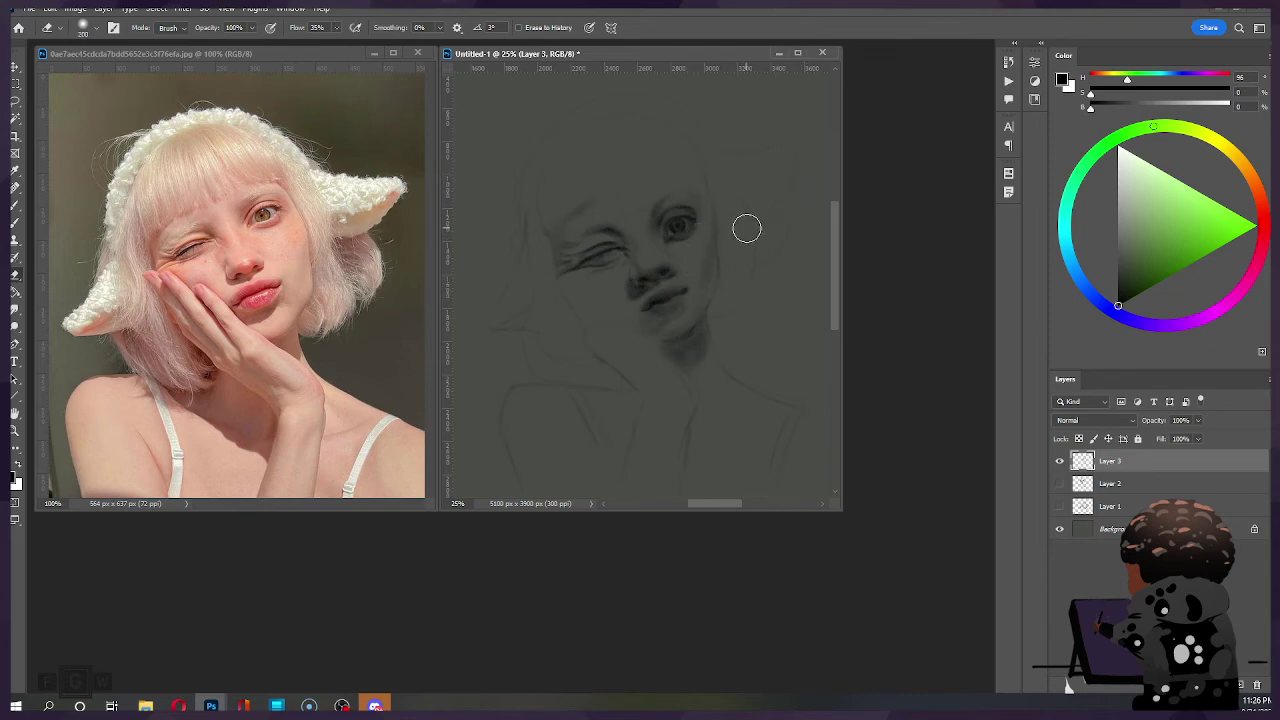
key("b")
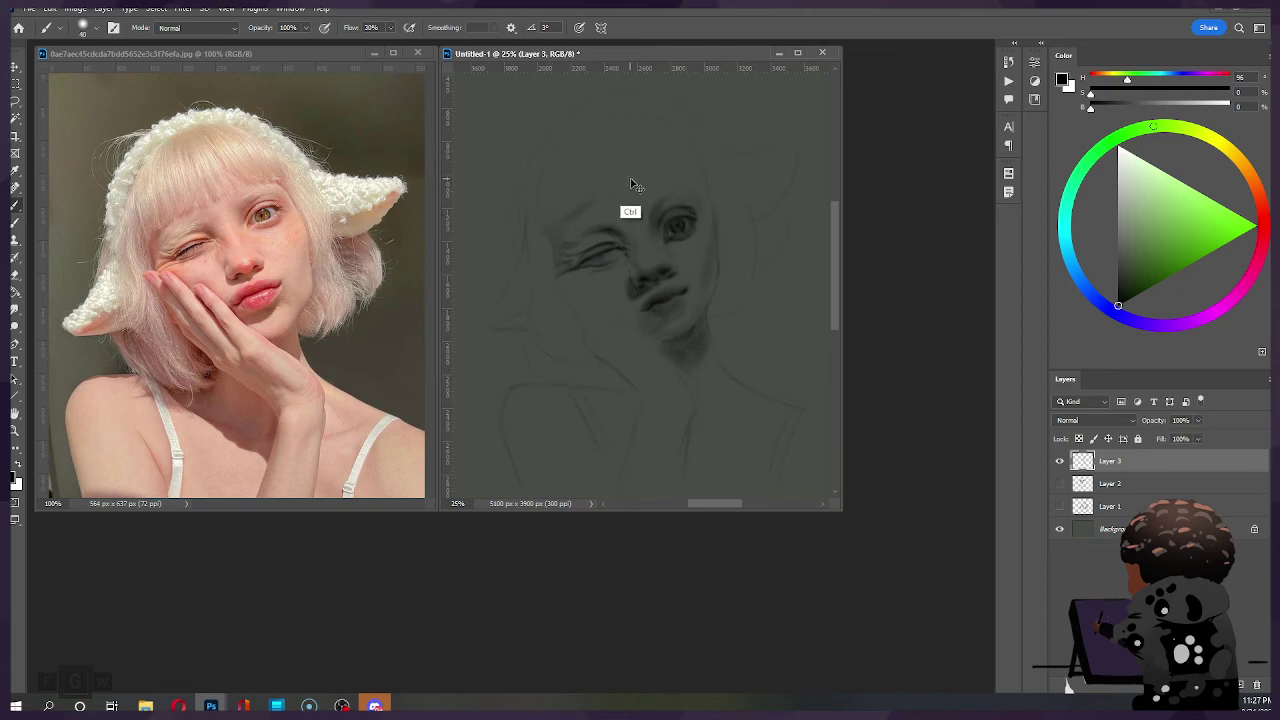
Step: Paint the bonnet's inner edge beside the forehead above the winking eye and clean it up with the eraser
key("e")
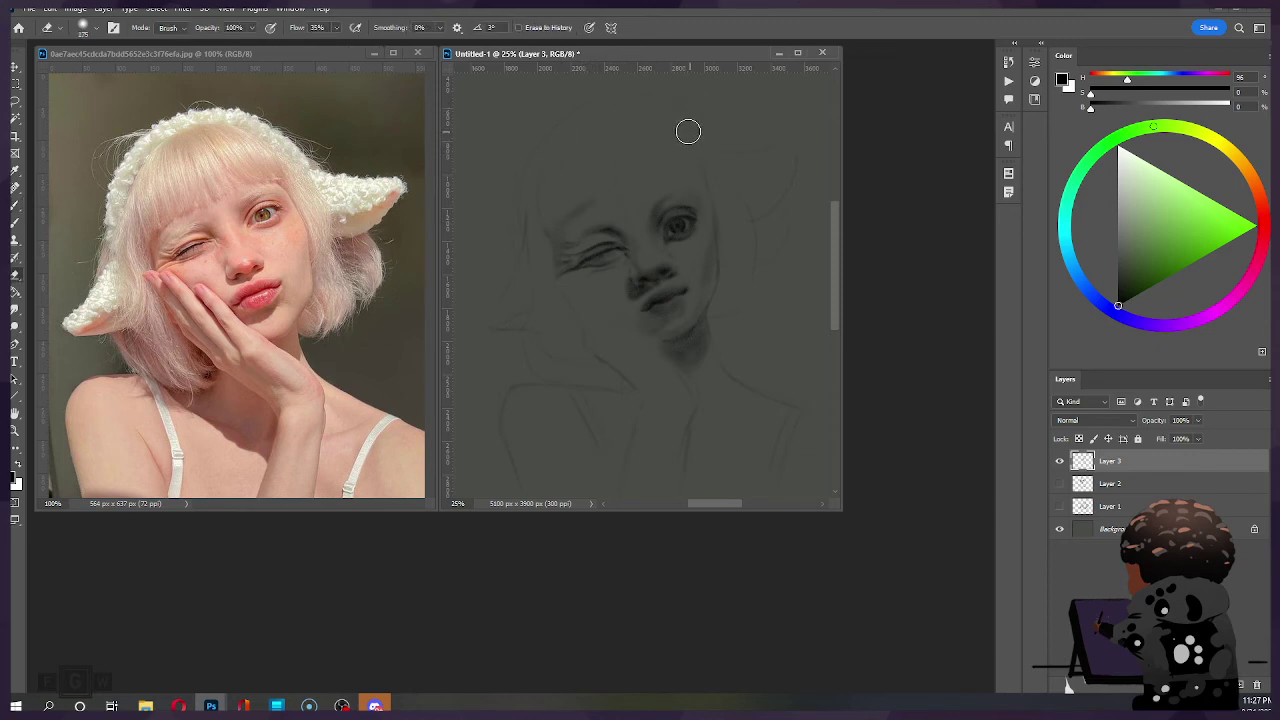
key("b")
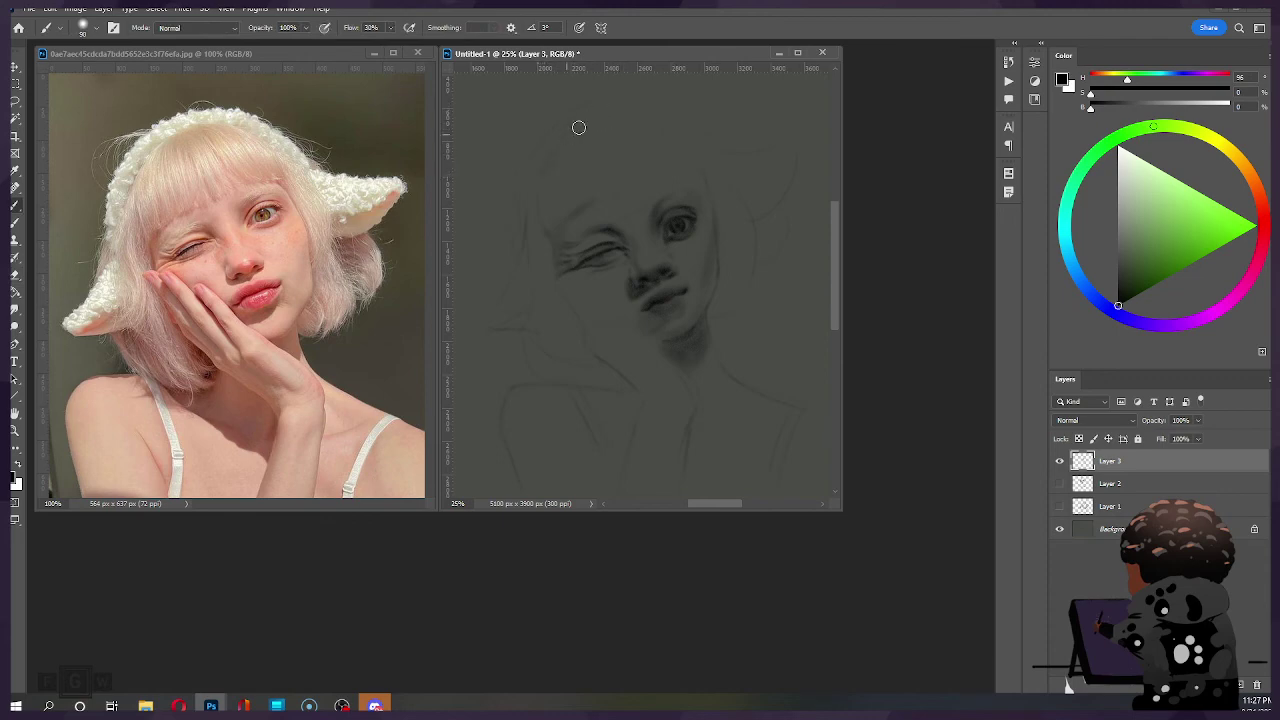
left_click_drag(546, 160, 536, 186)
key("e")
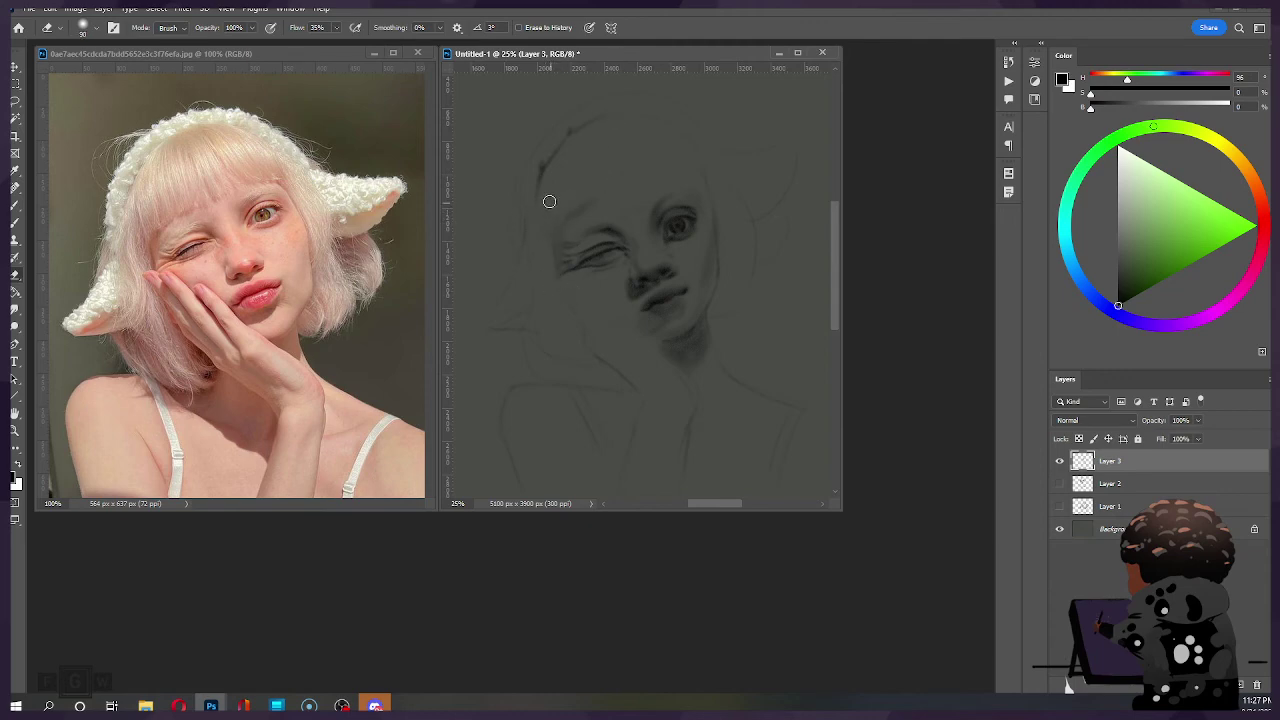
key("b")
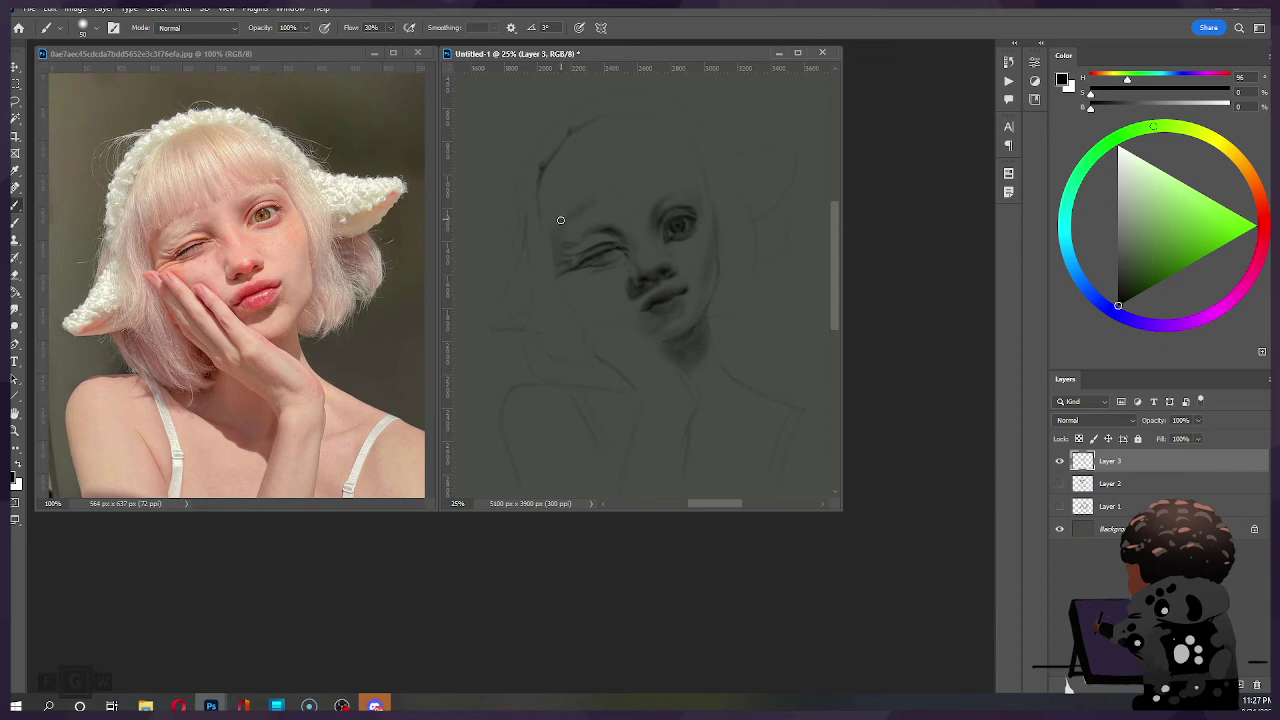
key("e")
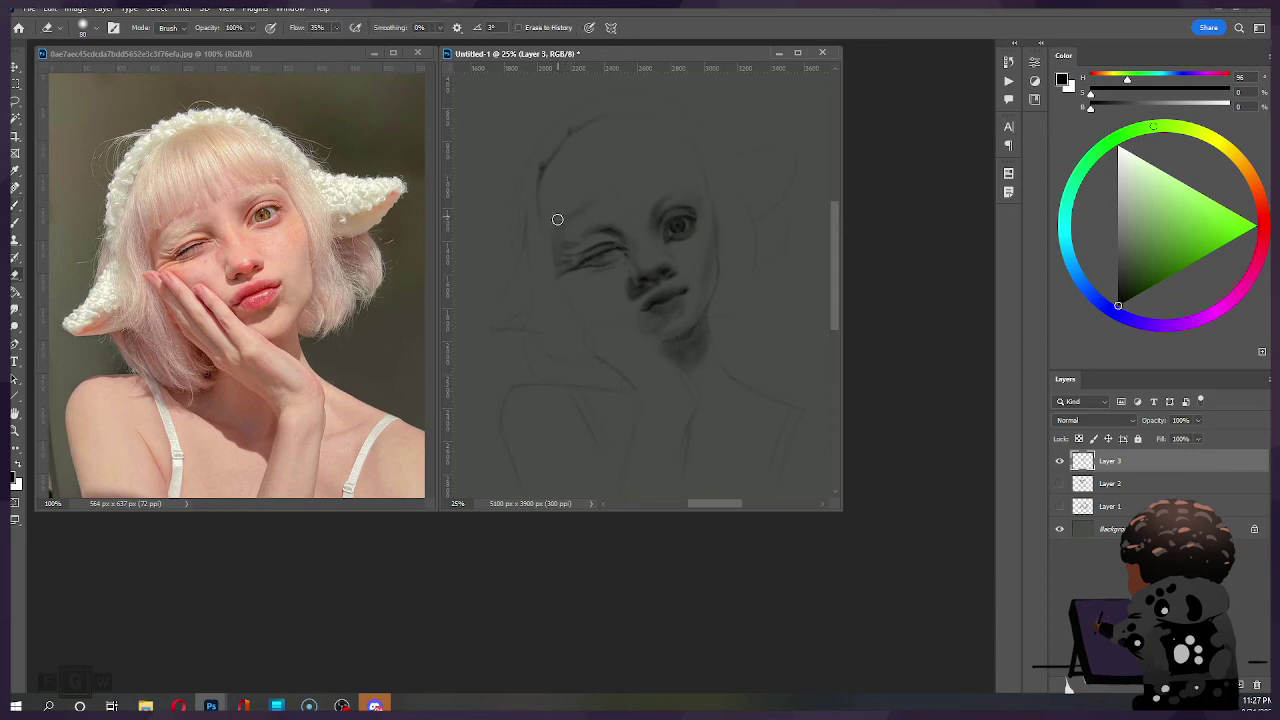
key("b")
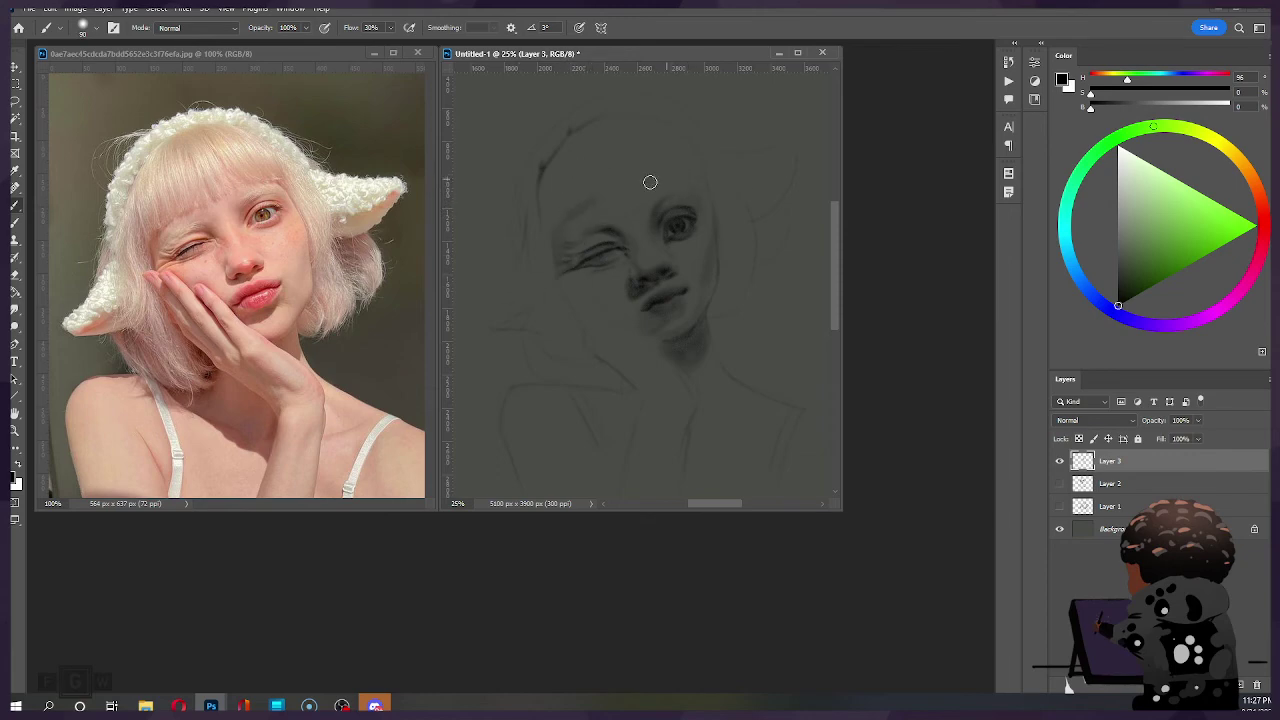
Step: Paint the fringe edge across the forehead and shade the hair beside the hand, working up to a 250 px brush
key("bracketright")
key("bracketright")
key("bracketright")
key("bracketright")
key("bracketleft")
key("bracketleft")
key("bracketright")
key("bracketright")
key("bracketright")
key("bracketright")
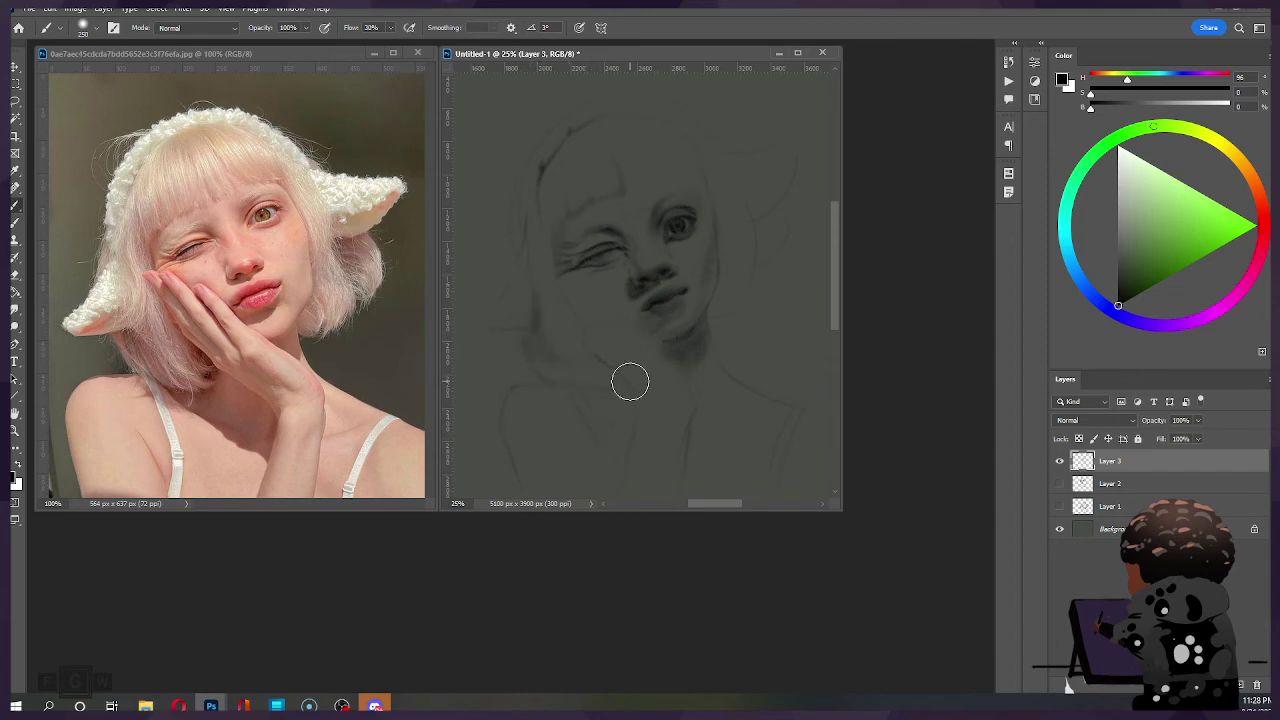
Step: Define the wrist, forearm edge and shoulder strap line with a smaller brush and clean them up with the eraser
key("bracketleft")
key("bracketleft")
key("bracketleft")
key("bracketleft")
key("bracketleft")
key("e")
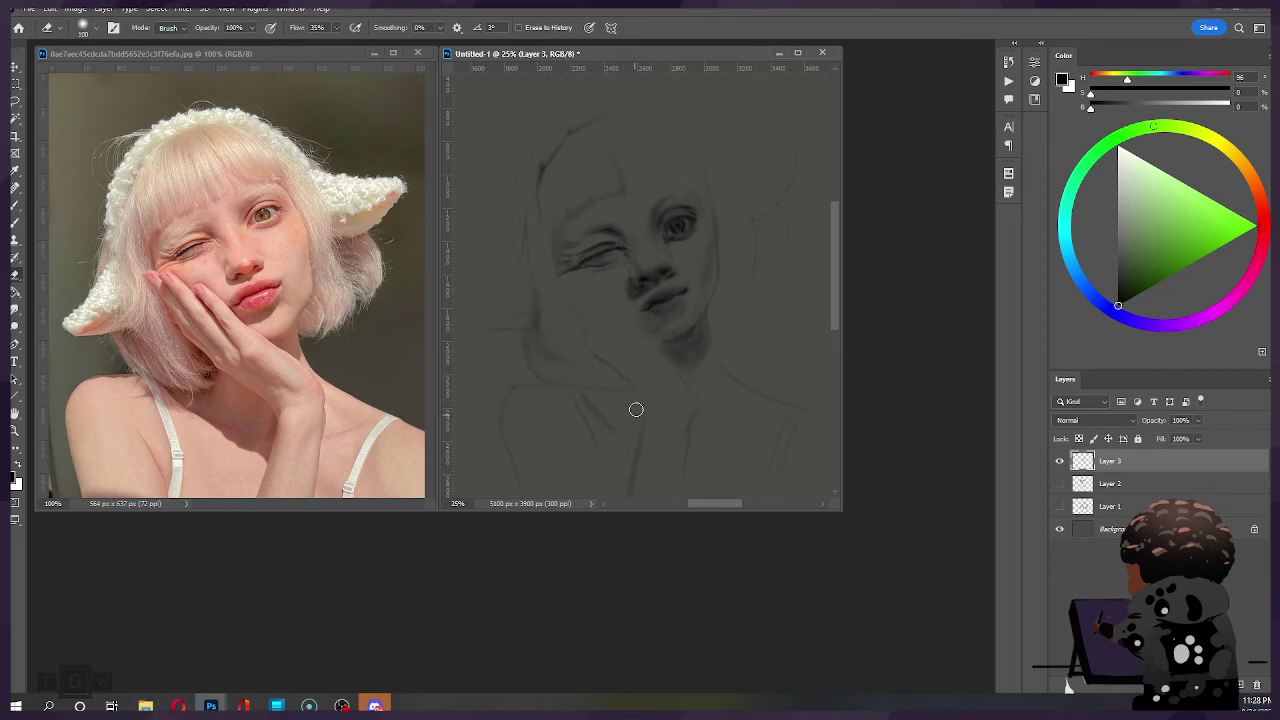
key("b")
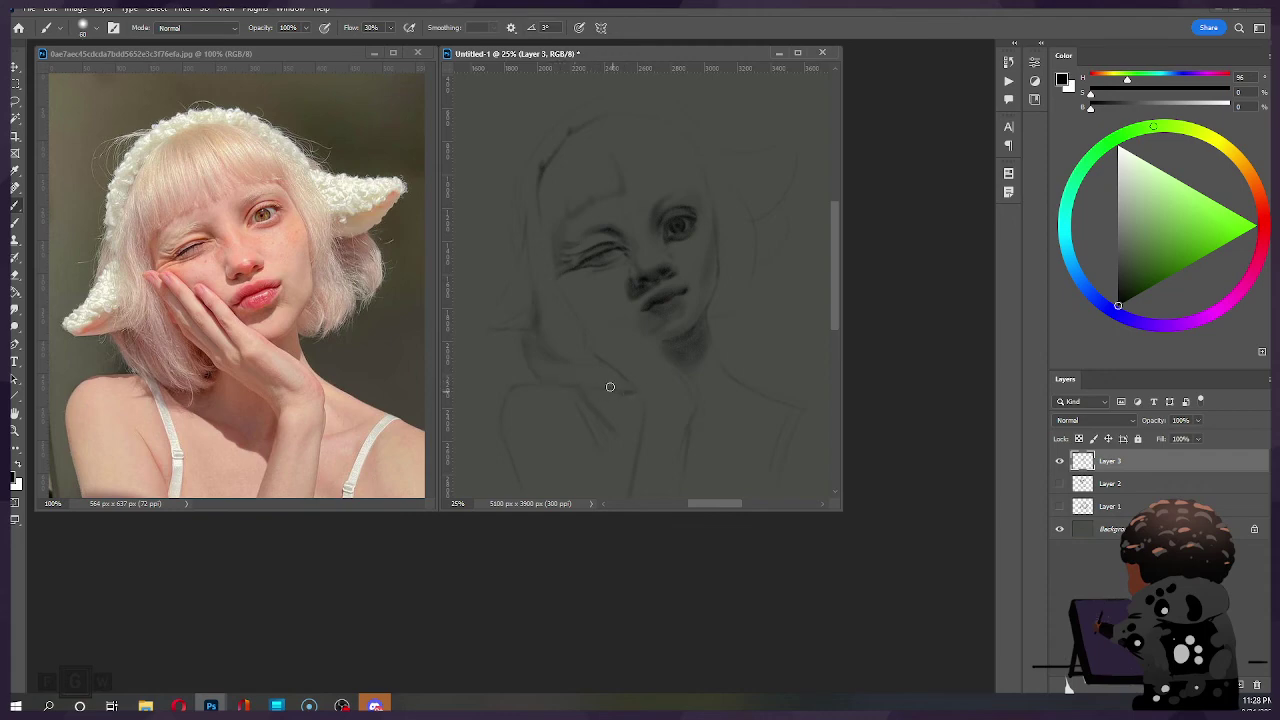
Step: Clean up and darken the neck shadow under the chin, and fill in the shadow beneath the wrist
key("e")
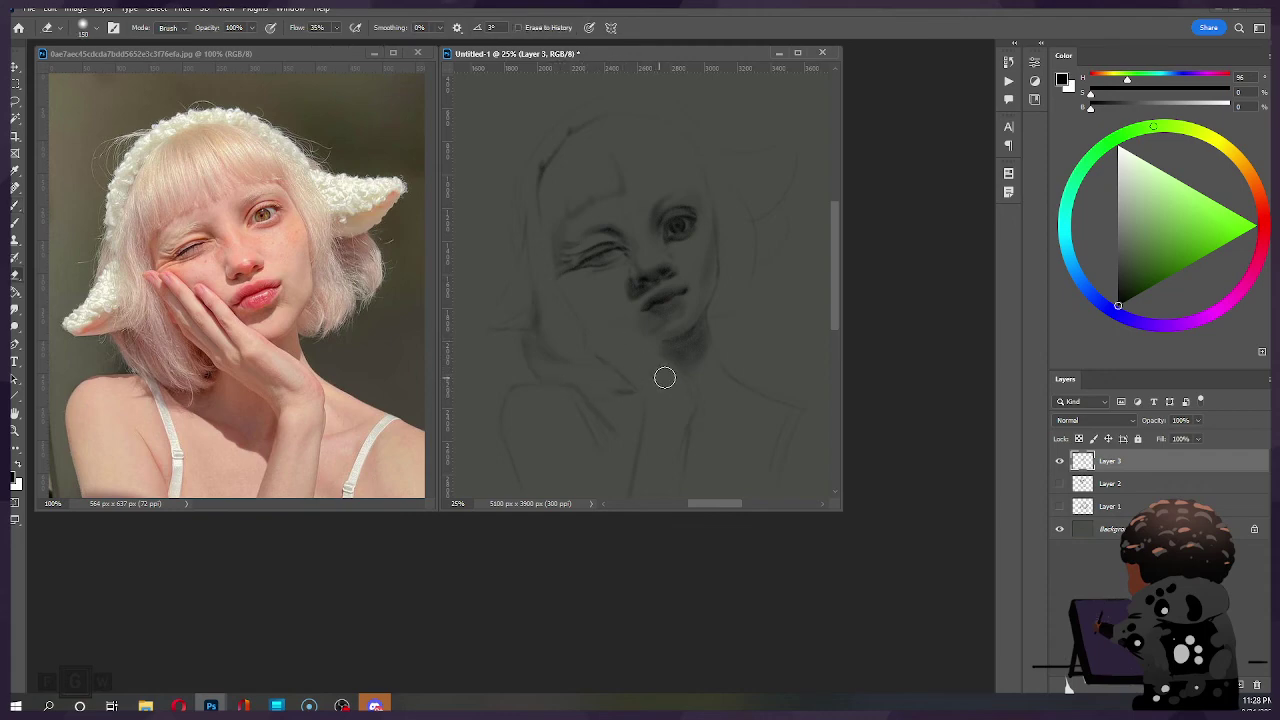
key("b")
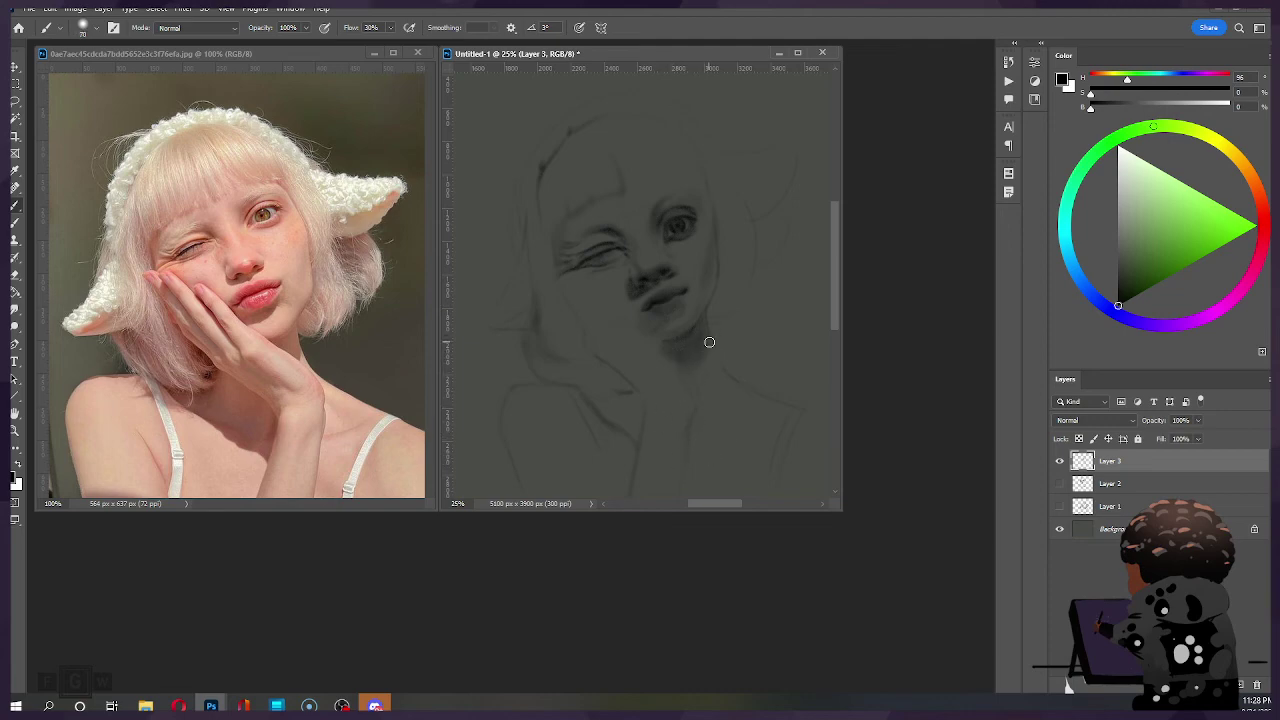
left_click_drag(709, 342, 703, 367)
key("e")
key("b")
mouse_move(600, 404)
left_mouse_down()
mouse_move(628, 427)
mouse_move(654, 390)
mouse_move(603, 399)
mouse_move(637, 400)
mouse_move(632, 423)
mouse_move(622, 403)
mouse_move(624, 436)
mouse_move(634, 400)
left_mouse_up()
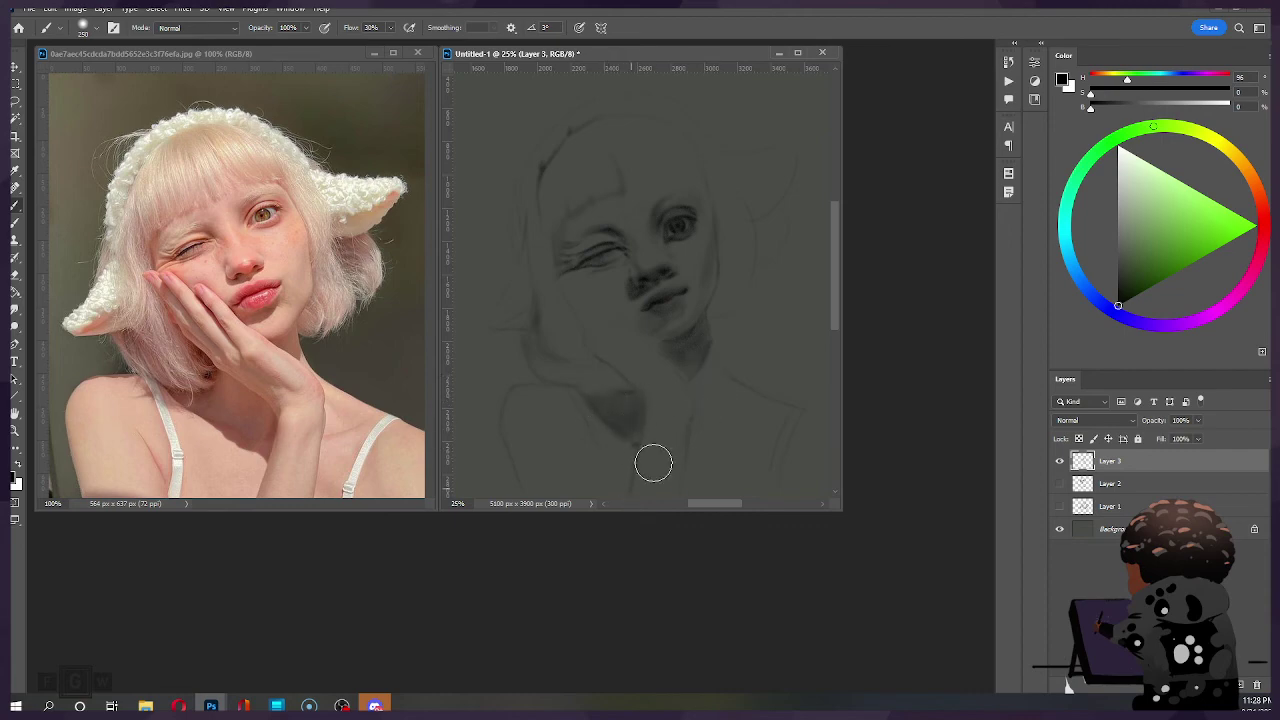
Step: Refine the neck and wrist shadows with varied brush sizes and tidy the neck edge with a 50 px eraser
key("bracketleft")
key("bracketleft")
key("bracketleft")
key("bracketleft")
key("bracketleft")
key("bracketleft")
key("bracketleft")
key("bracketright")
key("bracketright")
key("bracketright")
key("bracketright")
key("bracketright")
key("bracketright")
key("bracketleft")
key("bracketleft")
key("bracketleft")
key("bracketleft")
key("e")
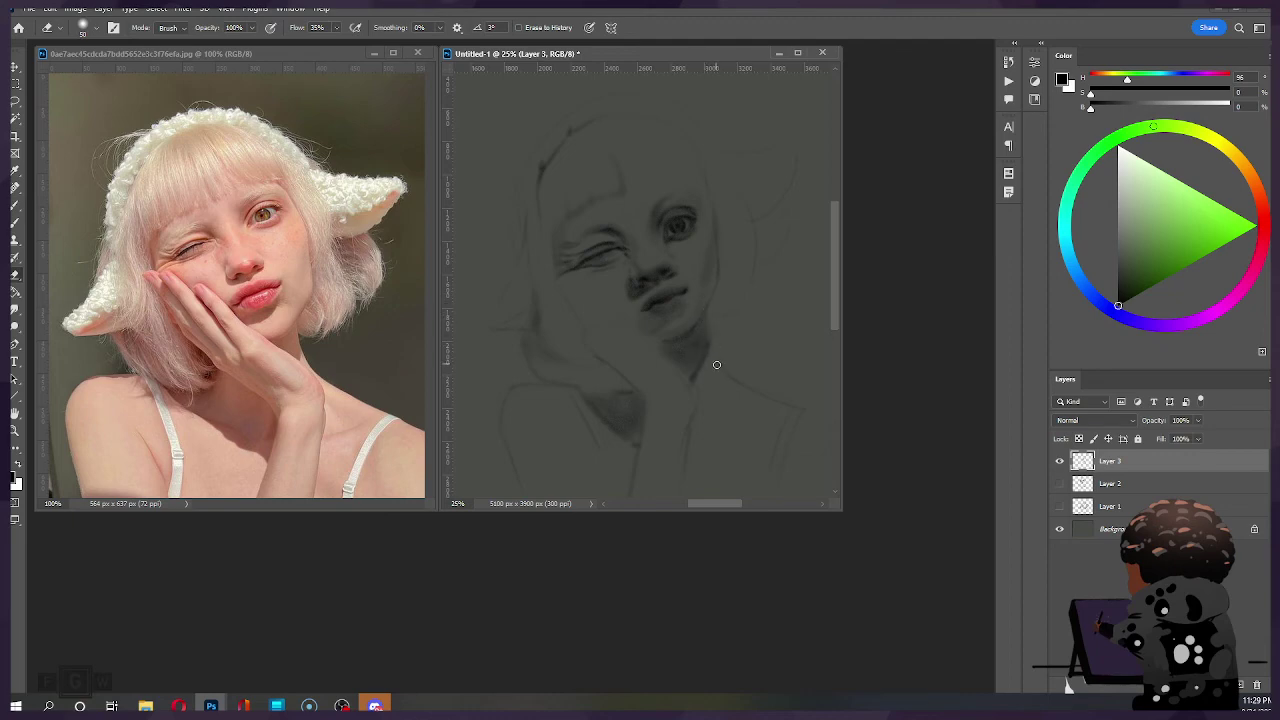
Step: Outline the bonnet's outer edge, including its drooping ear, and darken the hair beside that ear with varied brush sizes
key("b")
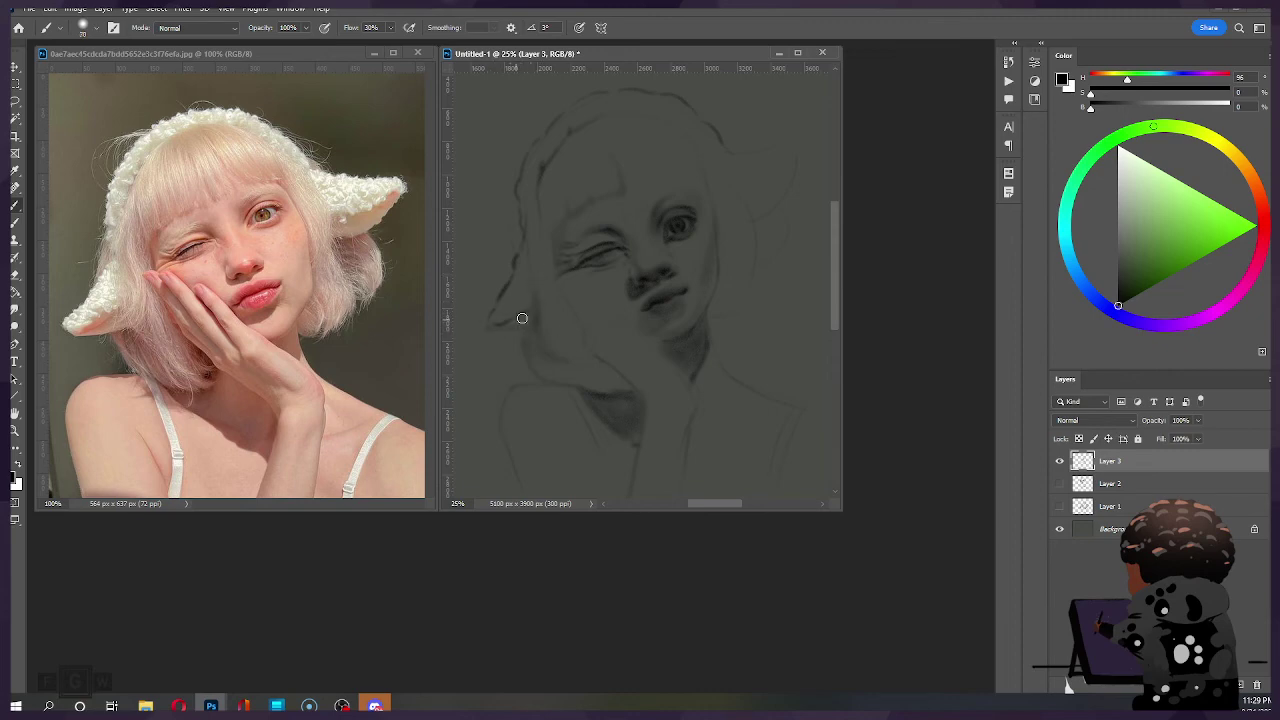
key("bracketright")
key("bracketright")
key("bracketright")
key("bracketright")
key("bracketleft")
key("bracketleft")
key("bracketleft")
key("bracketleft")
key("bracketright")
key("bracketright")
key("bracketright")
left_click_drag(538, 281, 531, 340)
key("bracketright")
key("bracketleft")
key("bracketleft")
Step: Lighten the old sketch lines around the bonnet's raised ear and paint its outline and inner shadow
key("e")
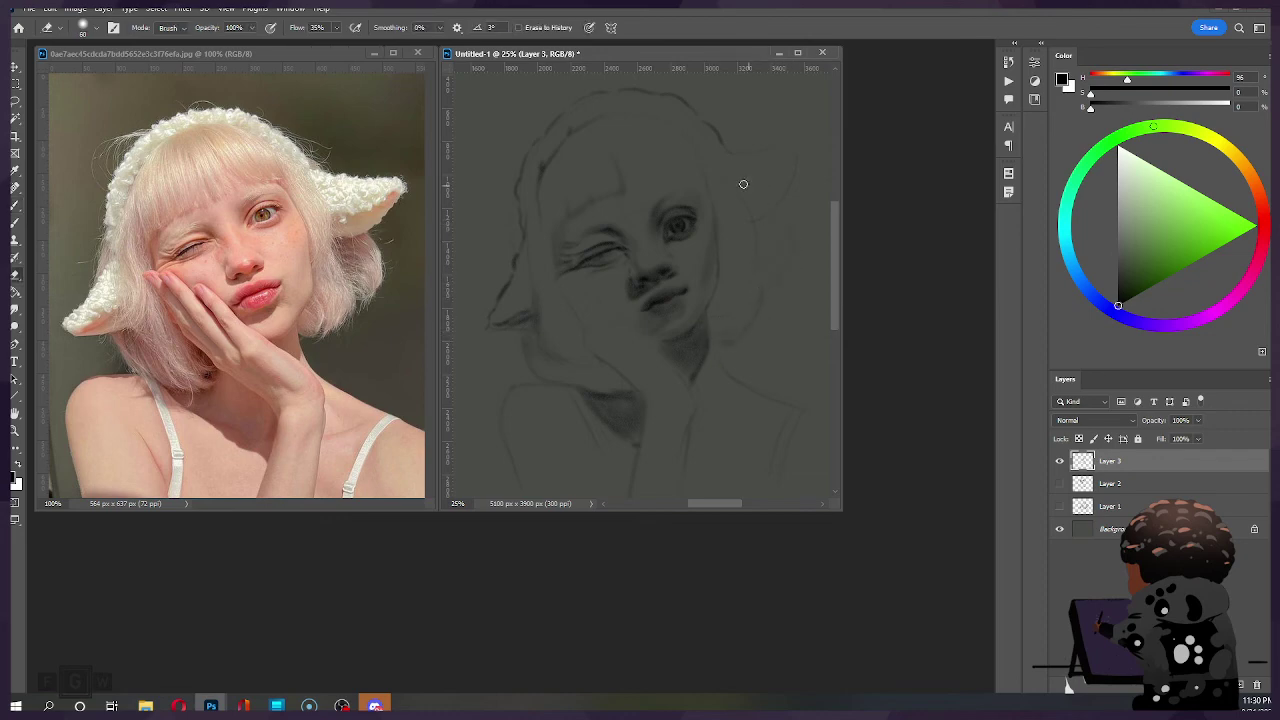
key("b")
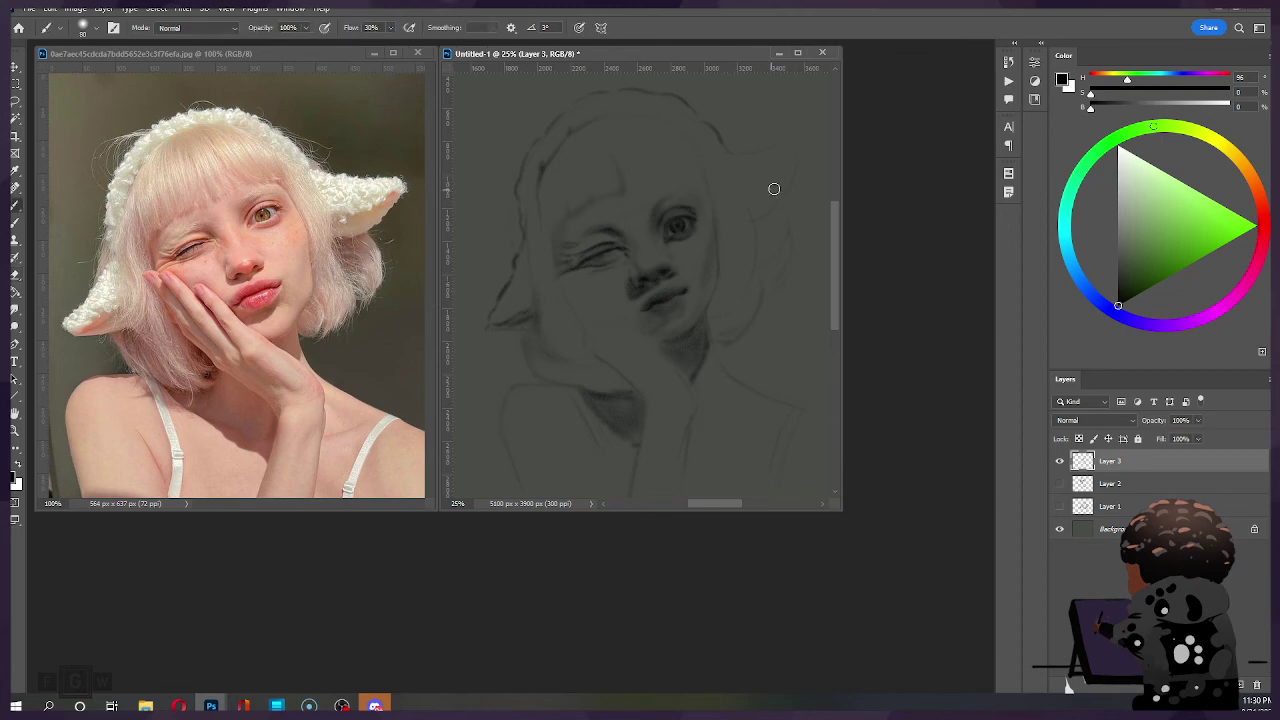
key("bracketright")
key("bracketright")
mouse_move(787, 159)
left_mouse_down()
mouse_move(759, 194)
mouse_move(784, 161)
mouse_move(770, 186)
mouse_move(777, 175)
mouse_move(725, 148)
mouse_move(764, 151)
left_mouse_up()
key("bracketleft")
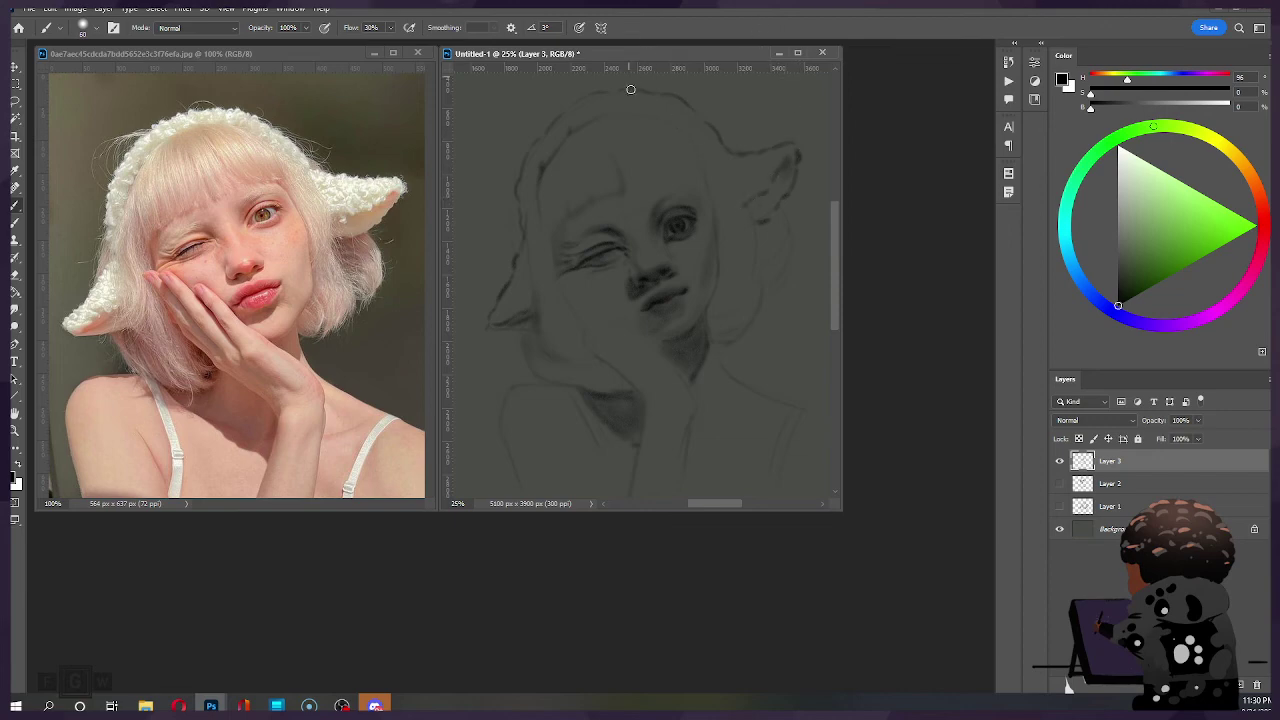
Step: Refine the bonnet's inner edge across the top of the head, erasing excess marks above the open eye at 125 px
key("]")
key("[")
key("[")
key("bracketright")
key("bracketright")
key("ctrl")
key("bracketleft")
key("bracketleft")
key("e")
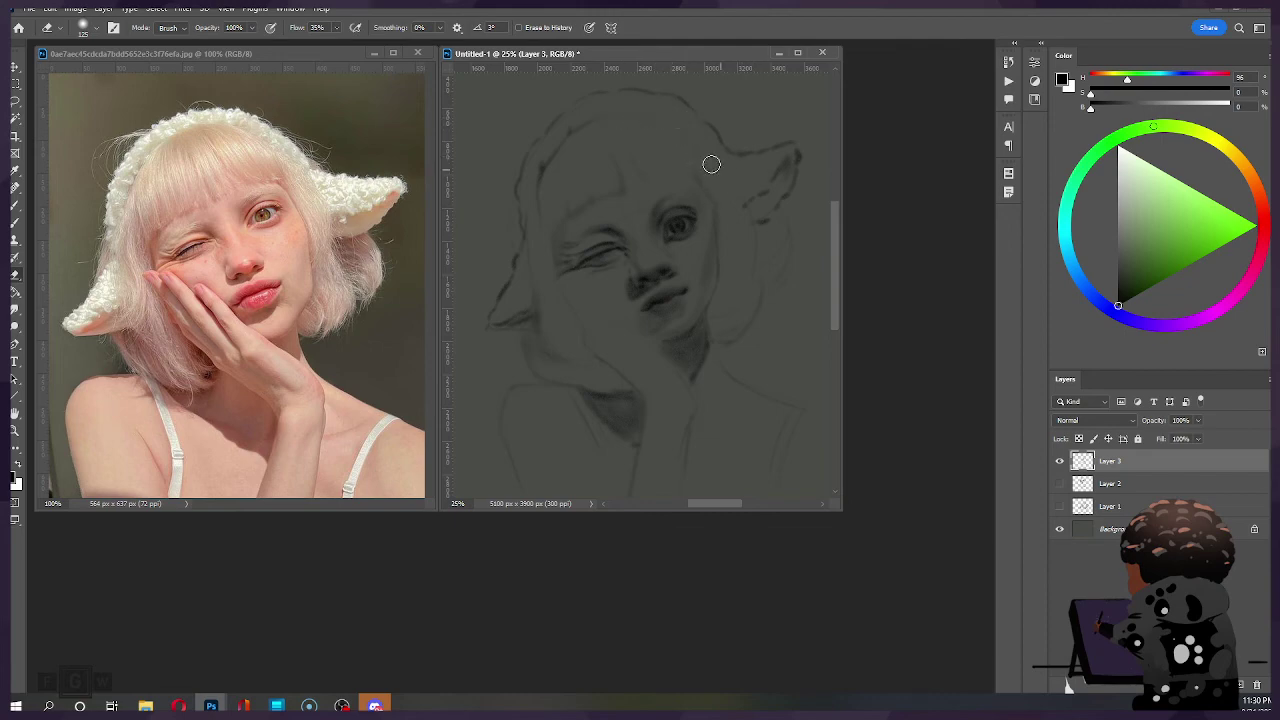
key("b")
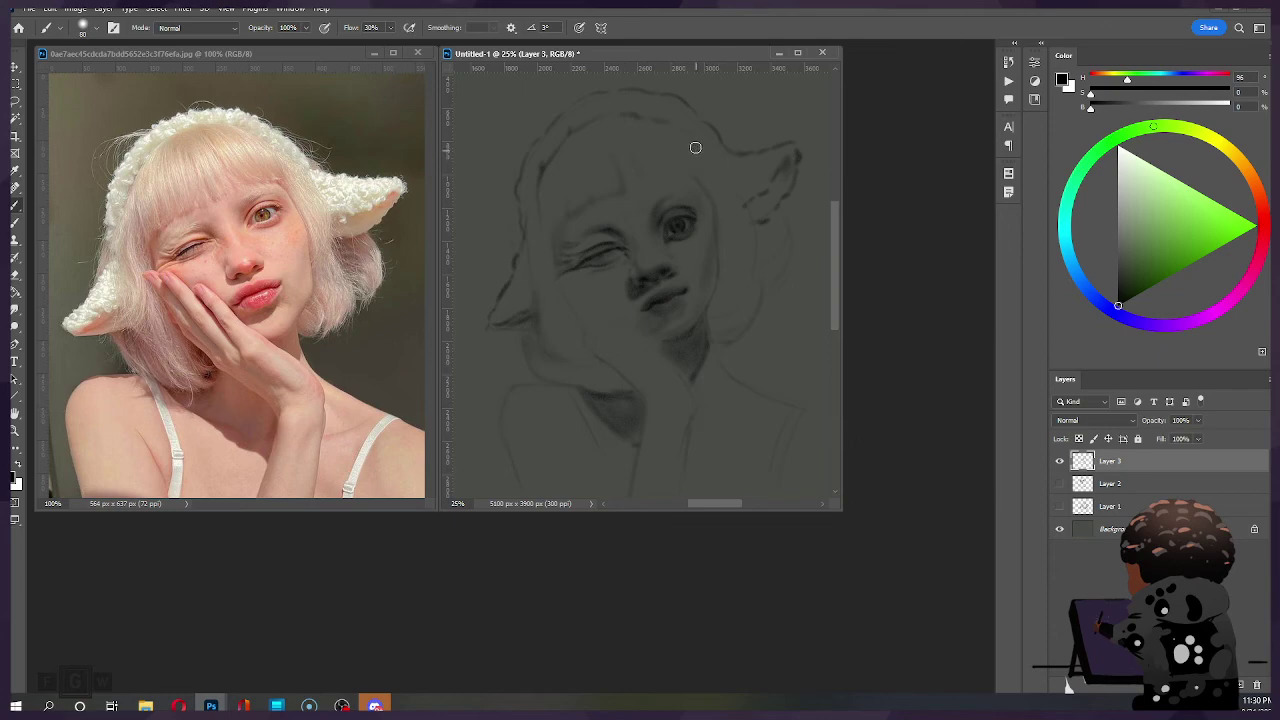
key("ctrl")
key("ctrl")
key("bracketleft")
key("bracketleft")
key("bracketleft")
Step: Block in soft shading over the back of the hand and wrist with a much larger brush
key("bracketright")
key("bracketright")
key("bracketright")
key("bracketright")
key("bracketright")
key("bracketright")
key("bracketright")
key("bracketright")
key("bracketright")
left_click_drag(601, 346, 655, 390)
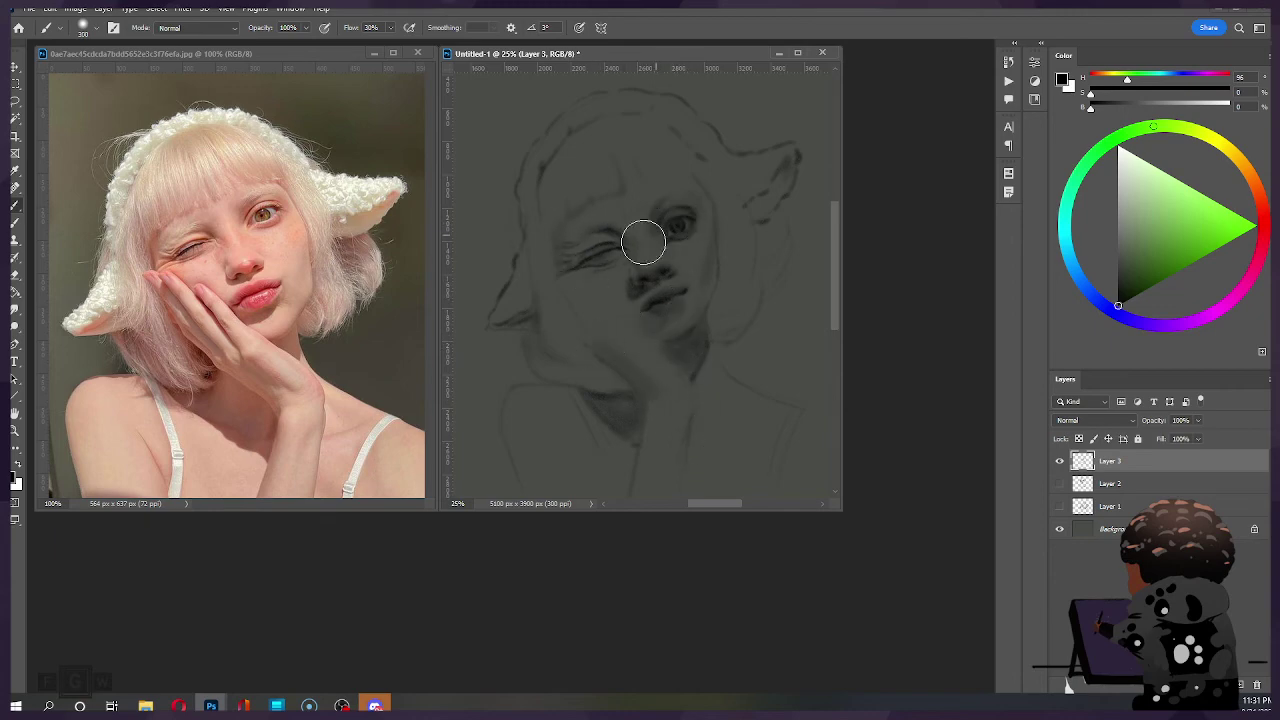
Step: Paint the separations between the fingers resting on the cheek with a smaller brush
key("bracketleft")
key("bracketleft")
key("bracketleft")
key("bracketleft")
key("bracketleft")
key("bracketleft")
key("bracketleft")
key("bracketleft")
key("bracketright")
key("bracketright")
key("ctrl")
key("bracketright")
key("bracketright")
left_click_drag(603, 291, 632, 320)
key("ctrl")
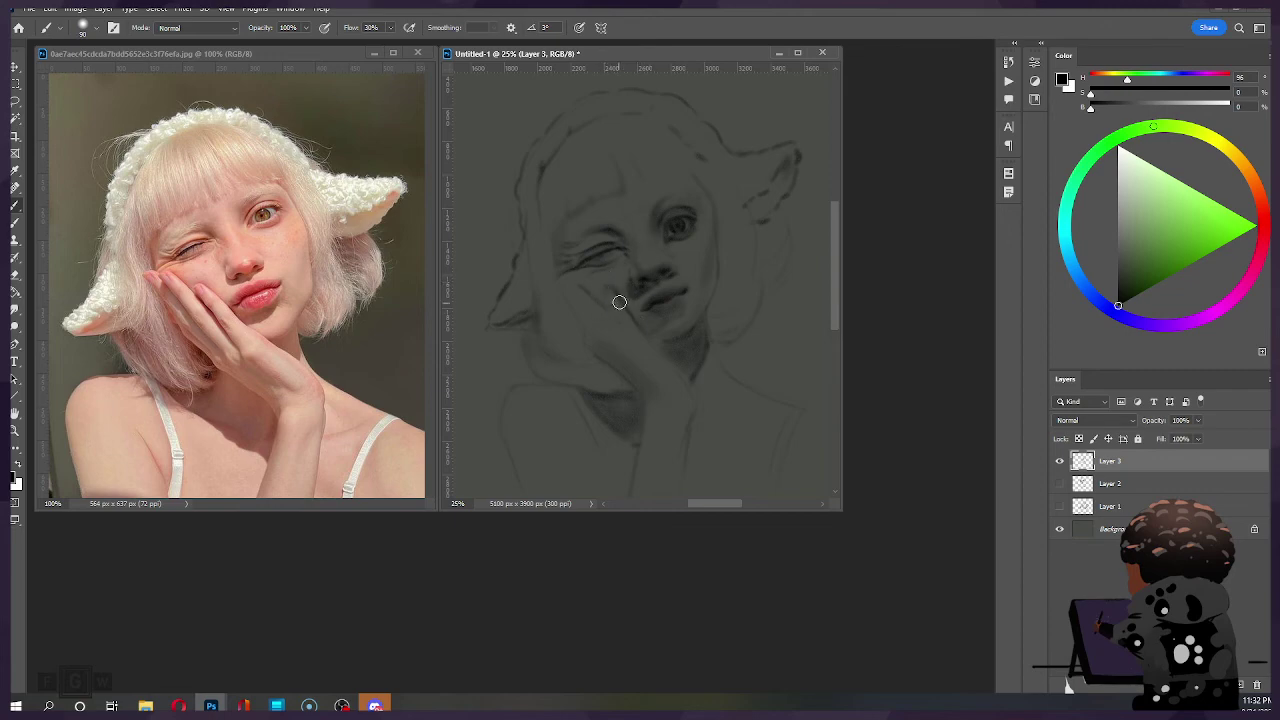
Step: Soften the hand shading with the eraser and undo the last finger strokes near the mouth
key("e")
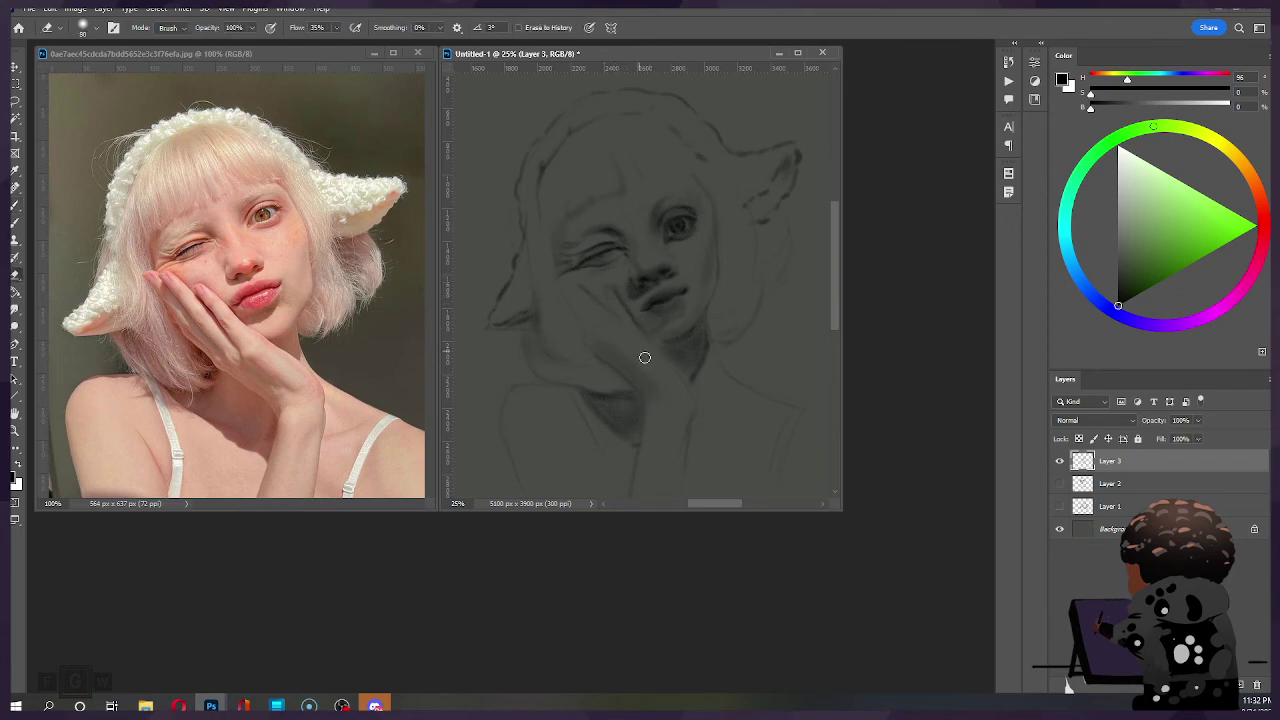
key("ctrl")
key("b")
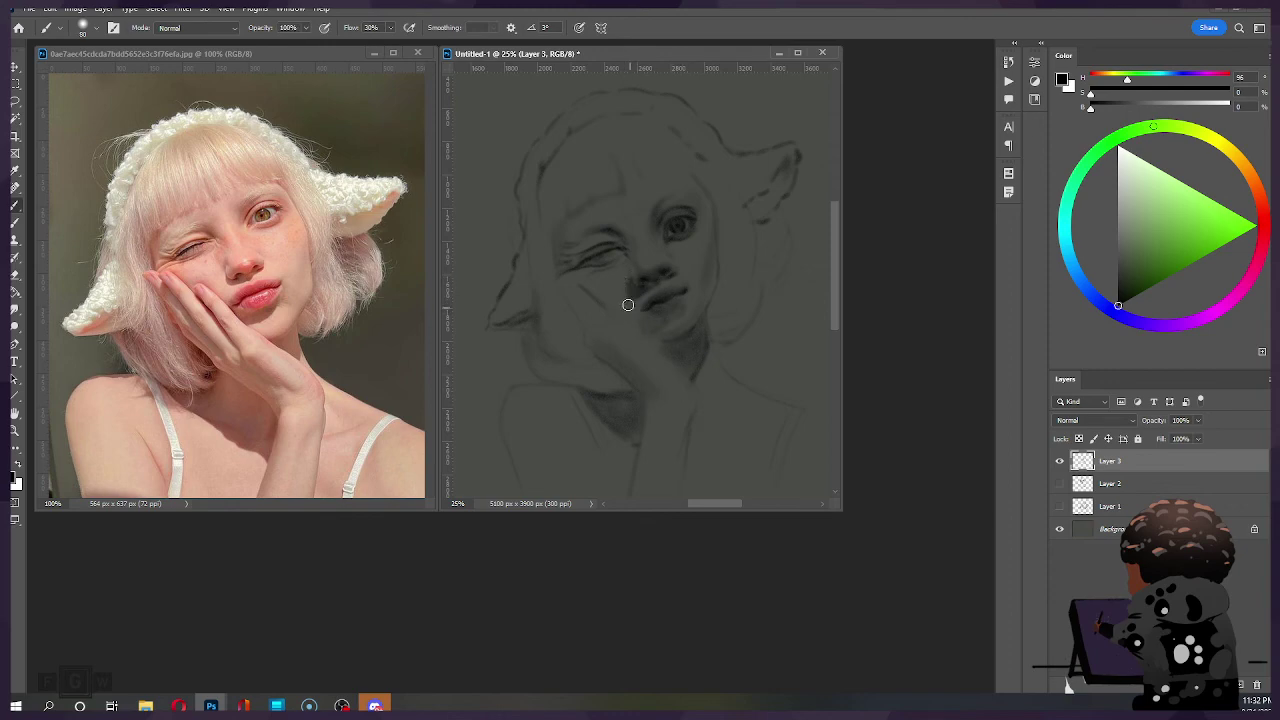
key("ctrl")
Step: Sharpen the contours of the hand and fingers with a progressively finer brush
key("bracketright")
key("bracketleft")
key("bracketleft")
key("bracketleft")
key("bracketleft")
key("bracketleft")
key("bracketleft")
key("bracketleft")
Step: Shade the shoulder contour and the forearm with a larger brush, reducing it to 60 px for the finer edges
key("bracketright")
key("bracketright")
key("bracketright")
key("bracketright")
key("bracketright")
key("bracketright")
key("bracketright")
mouse_move(550, 386)
left_mouse_down()
mouse_move(506, 420)
mouse_move(514, 465)
left_mouse_up()
key("ctrl")
key("bracketleft")
key("bracketleft")
key("bracketleft")
Step: Flip the canvas horizontally back and forth to check the portrait's proportions
key("ctrl+shift+h")
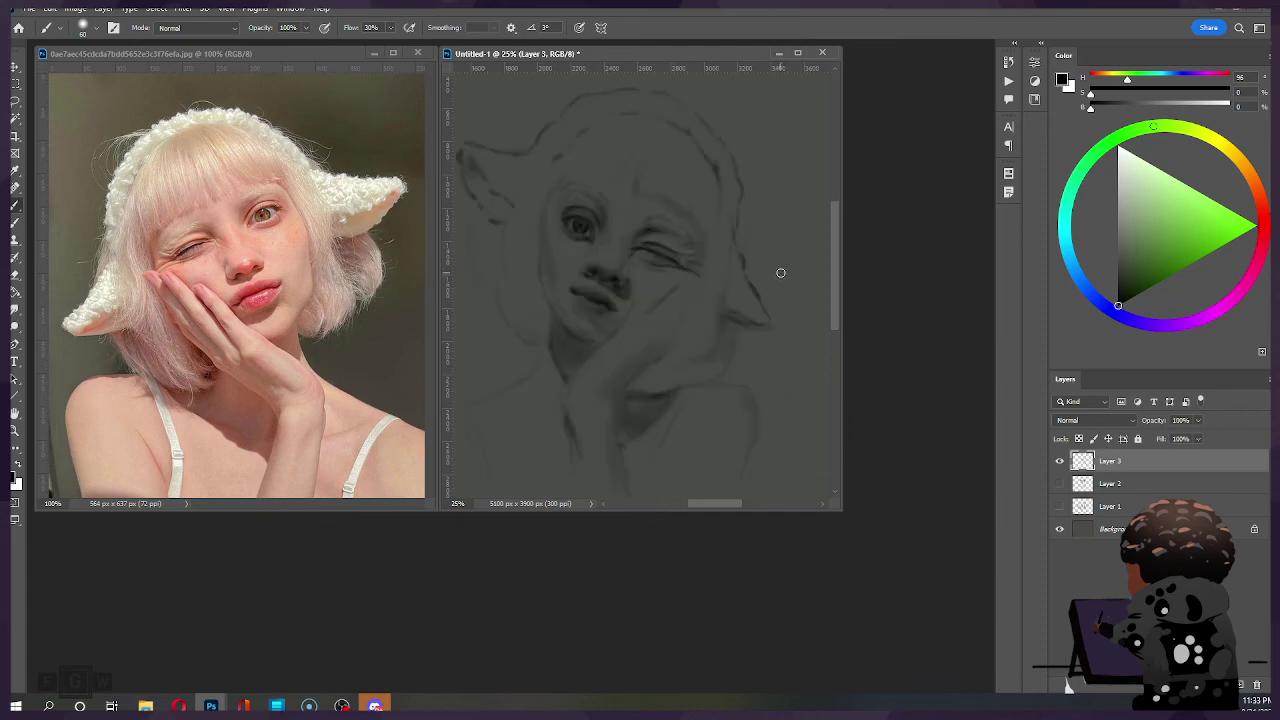
key("ctrl+shift+h")
key("ctrl+shift+h")
key("ctrl+shift+h")
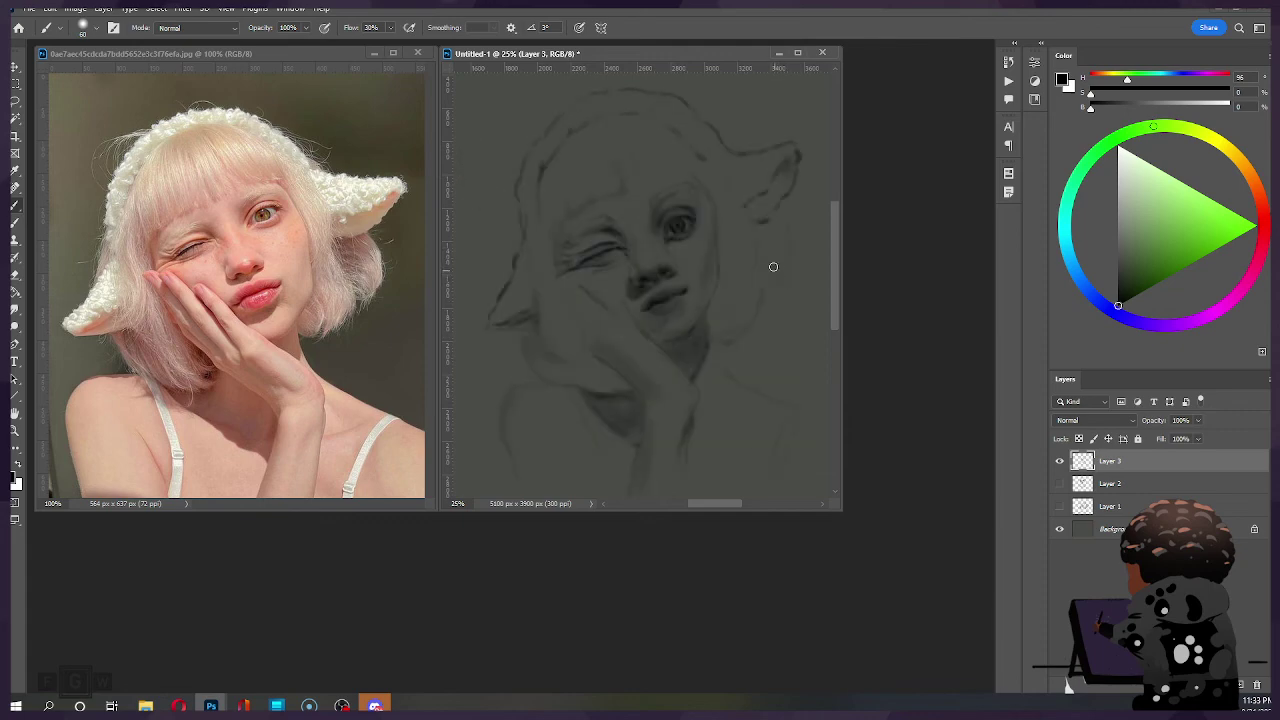
Step: Adjust the portrait with Liquify and erase a small highlight in the open eye's iris with a finer eraser
key("ctrl+shift+x")
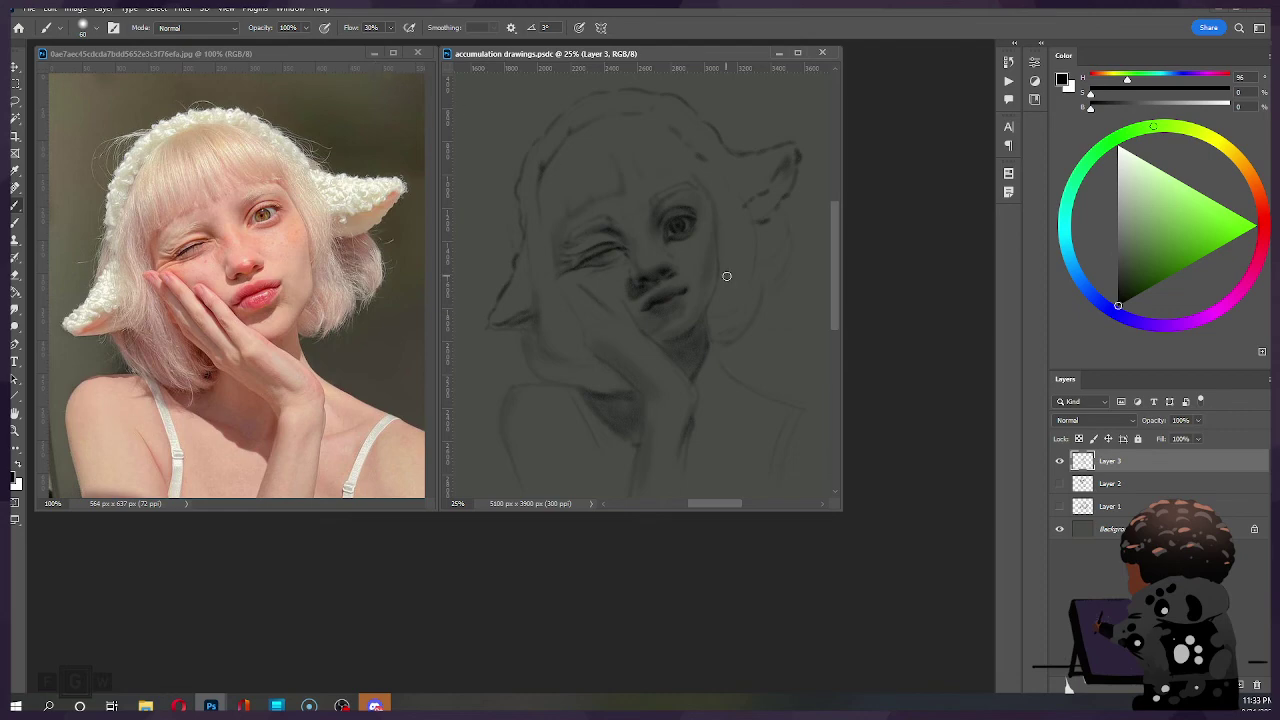
key("e")
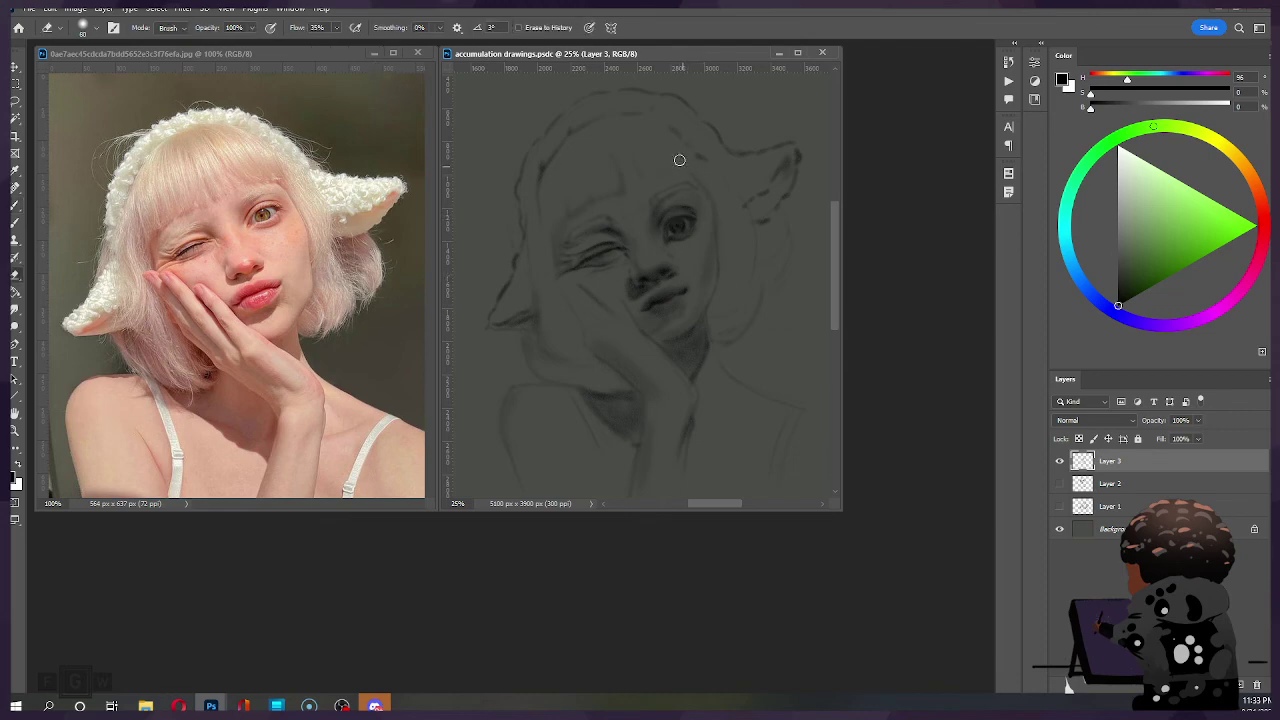
key("[")
key("[")
key("[")
key("[")
left_click_drag(680, 226, 681, 223)
Step: Cycle through the screen modes back to the windowed view and save the drawing
key("f")
key("f")
key("f")
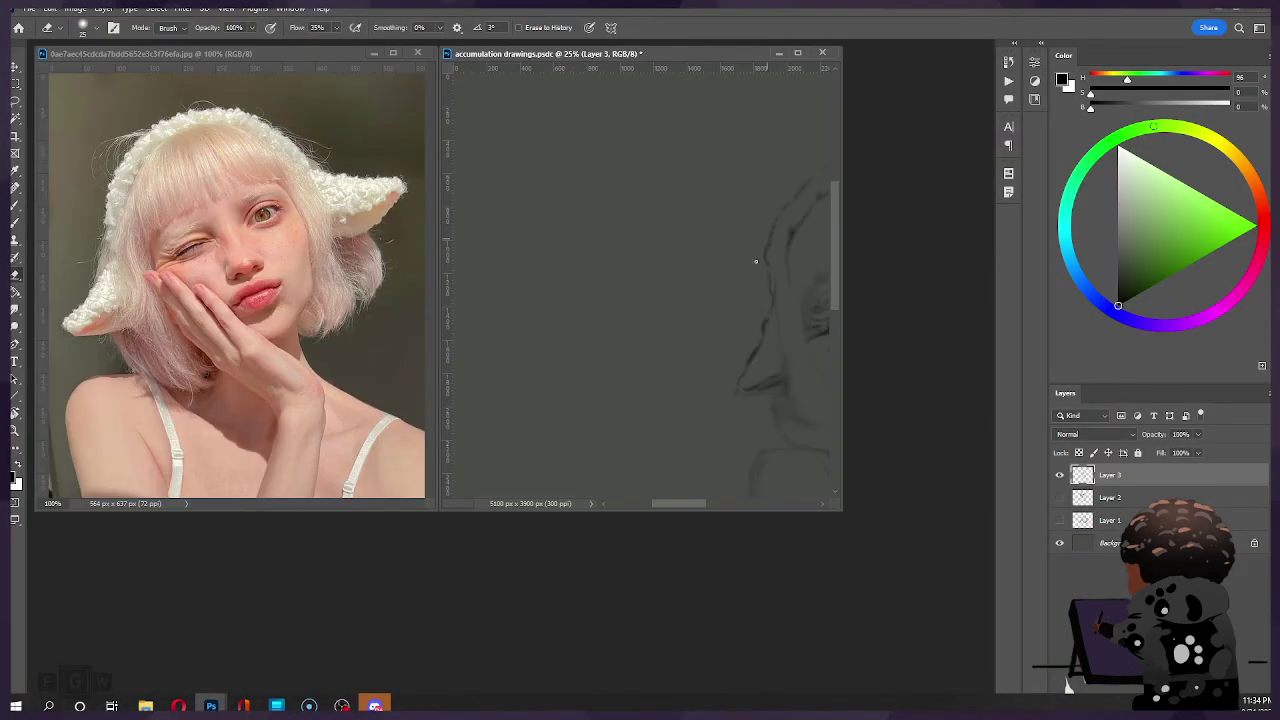
left_click_drag(743, 336, 525, 260)
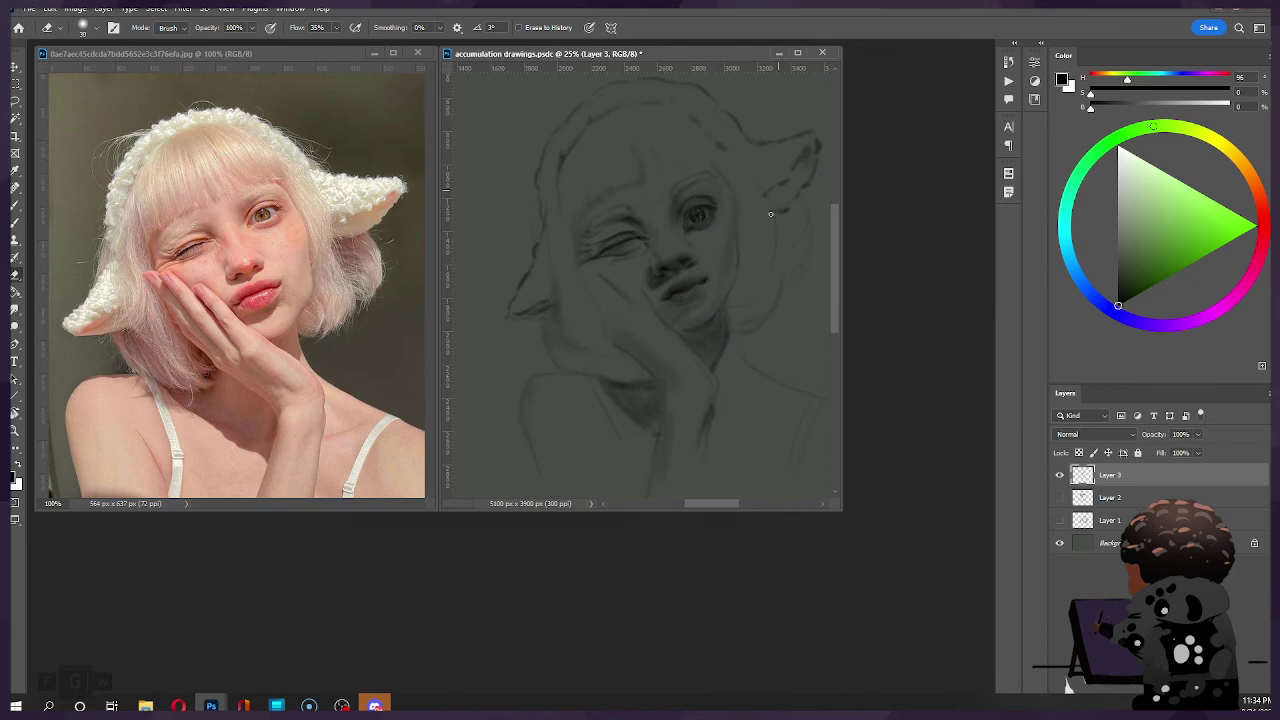
key("ctrl+s")
Step: Close the reference photo and dock the floating portrait window as a full-size document tab
left_click(413, 51)
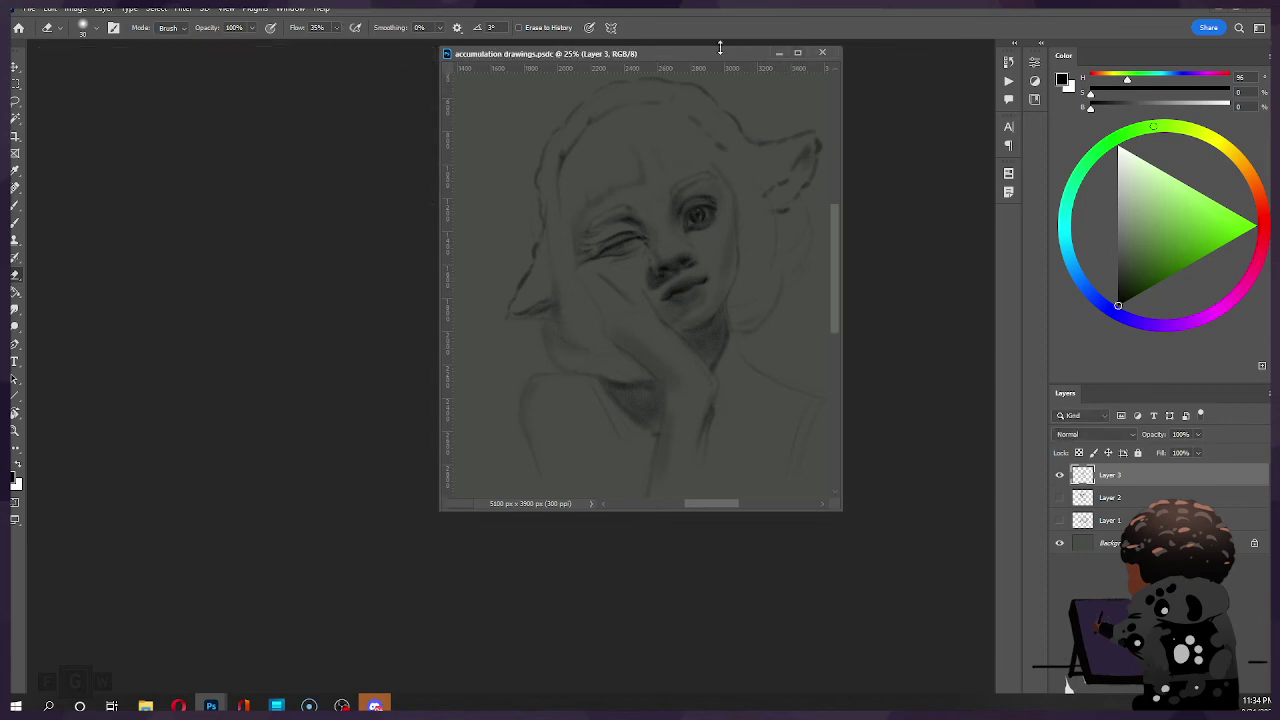
left_click_drag(713, 57, 707, 40)
scroll(508, 300, "up", 2)
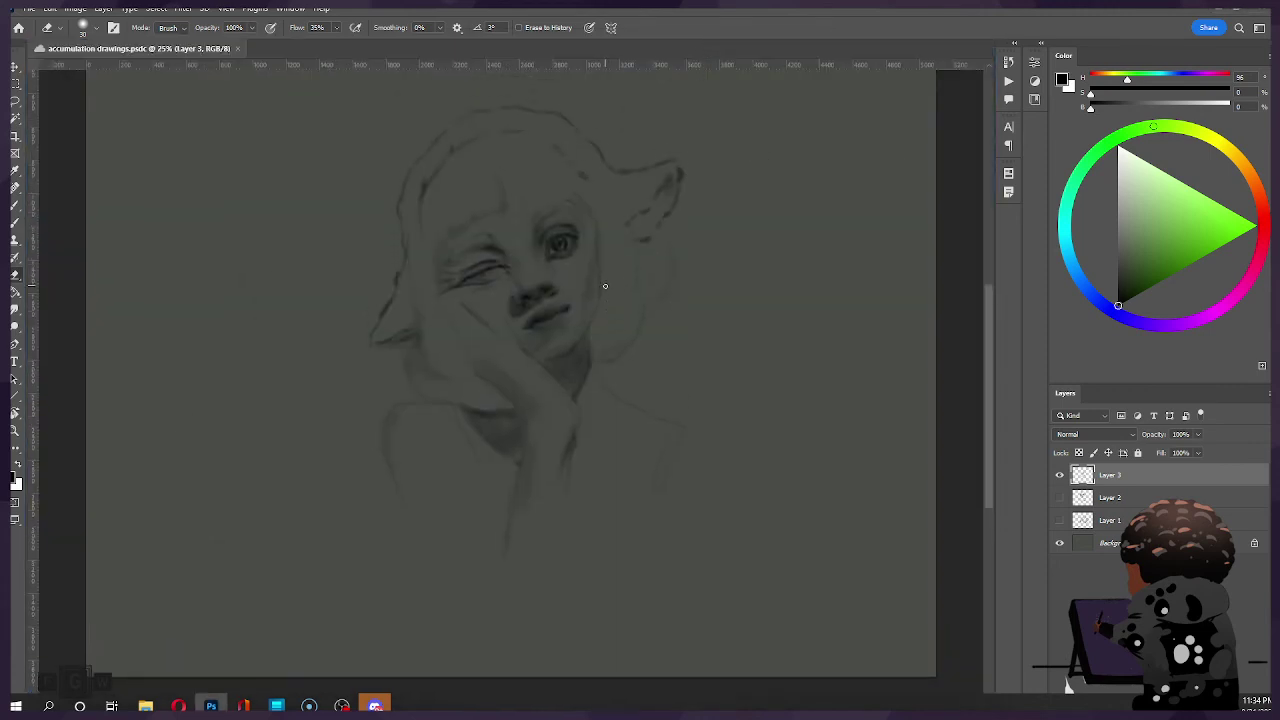
Step: Toggle the visibility of Layer 3, Layer 2 and Layer 1 to compare the three portraits, leaving only Layer 3 shown
left_click(1059, 475)
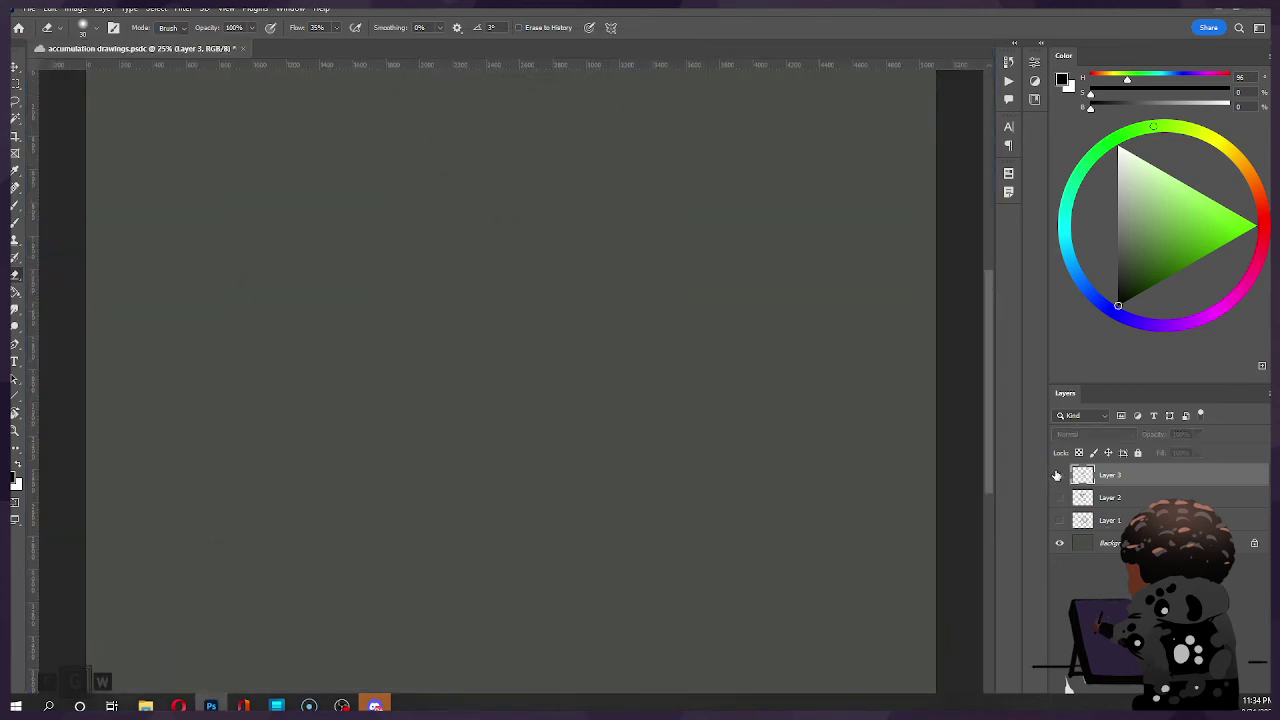
left_click(1059, 475)
left_click(1059, 475)
left_click(1060, 497)
left_click(1060, 497)
left_click(1059, 520)
scroll(577, 385, "down", 1)
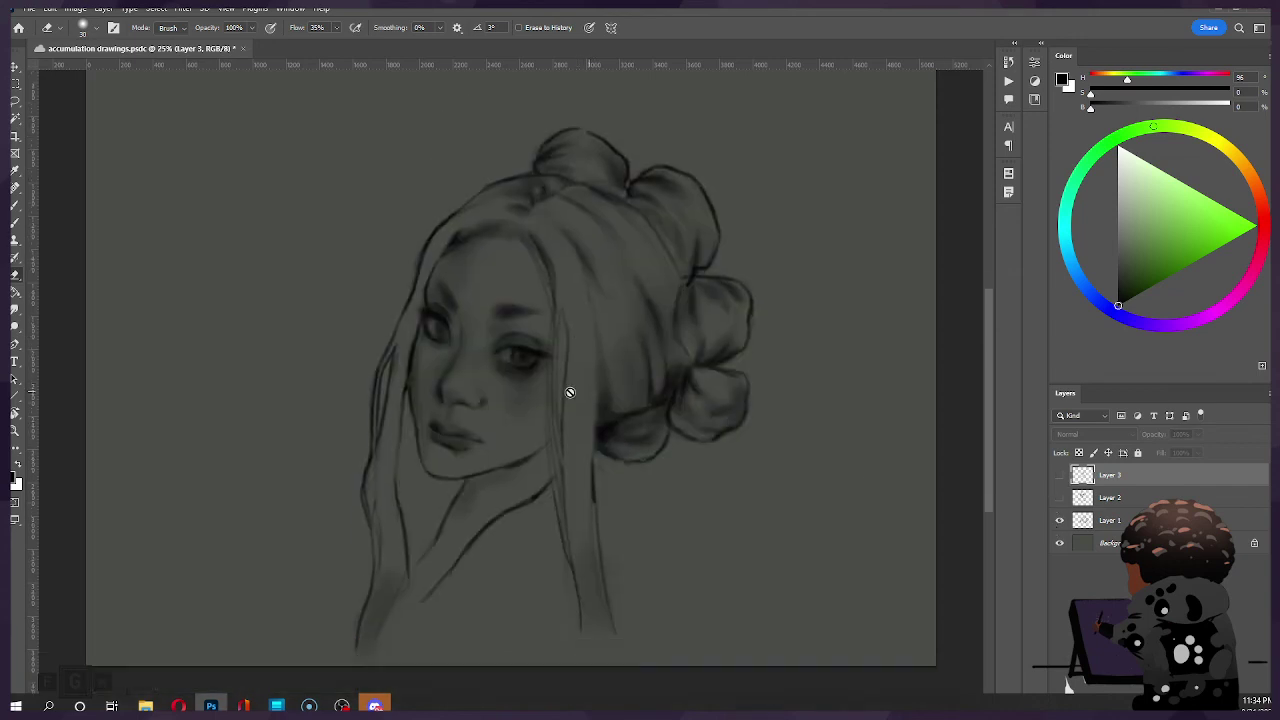
left_click(1059, 520)
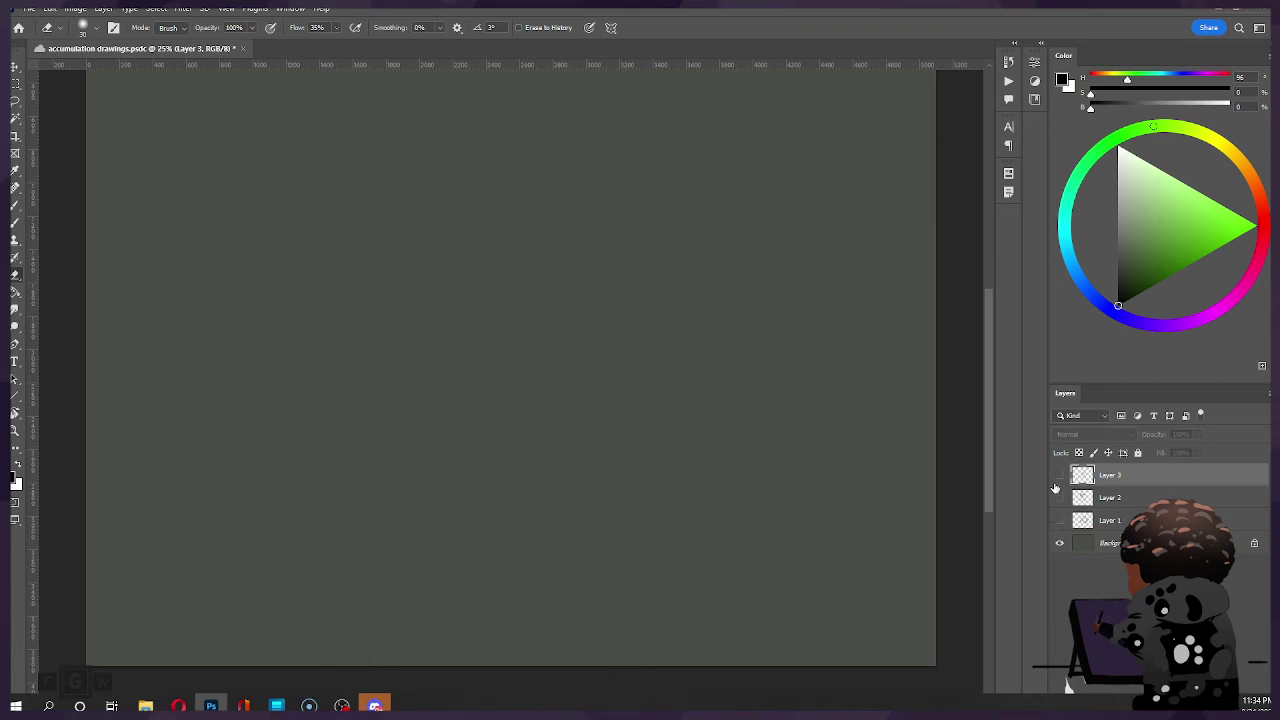
left_click(1060, 475)
left_click(1060, 476)
left_click(1060, 498)
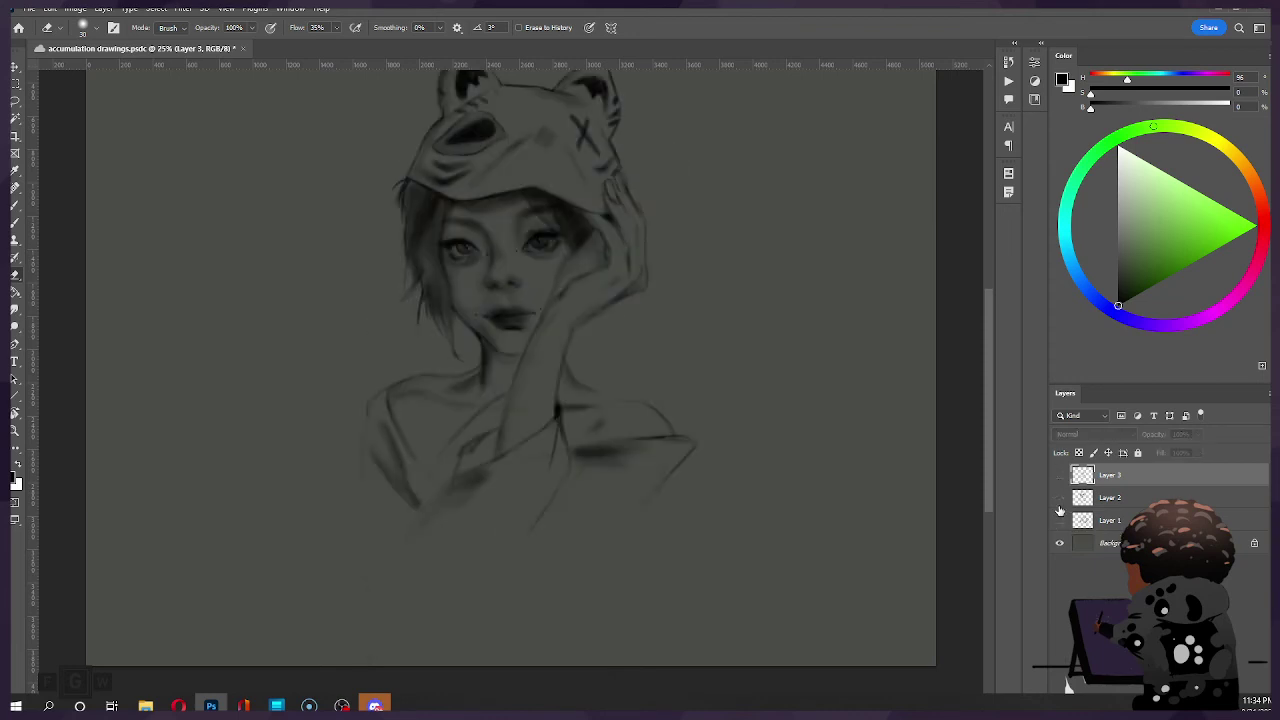
left_click(1060, 498)
left_click(1060, 475)
scroll(500, 257, "up", 1)
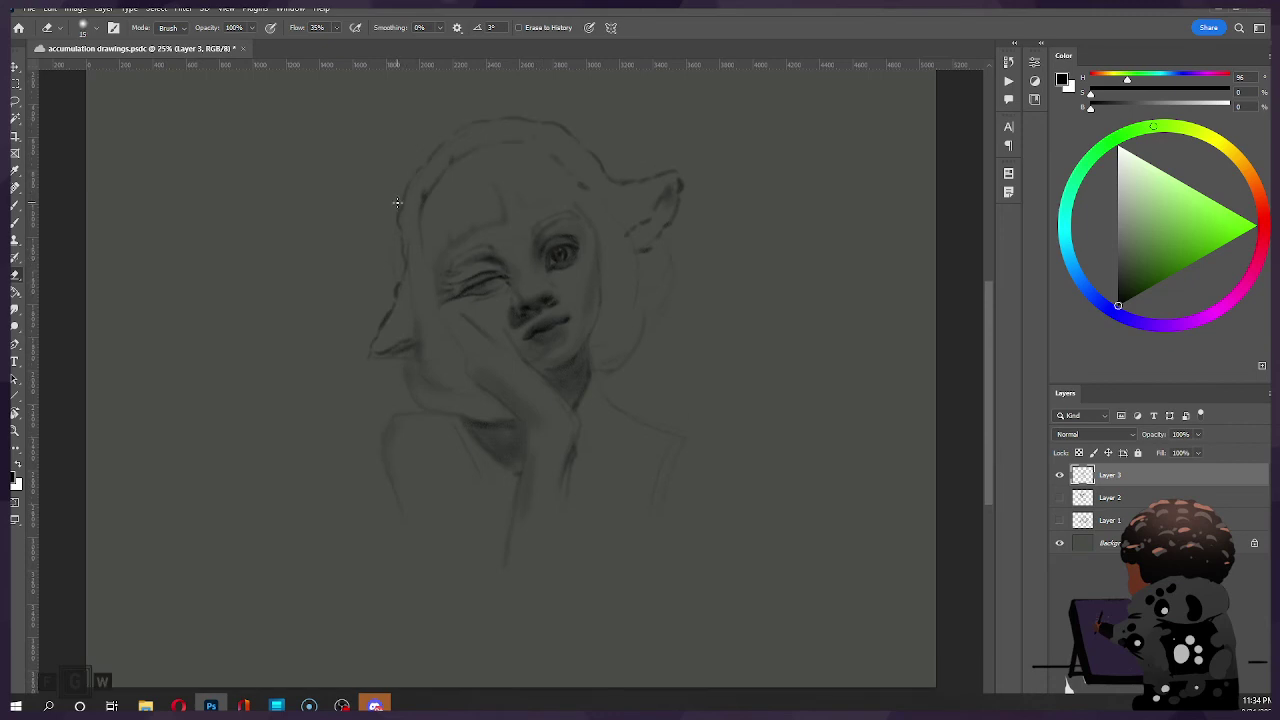
Step: Retrace the bonnet's outline with a darker brush line from one ear flap over the crown to the other
key("b")
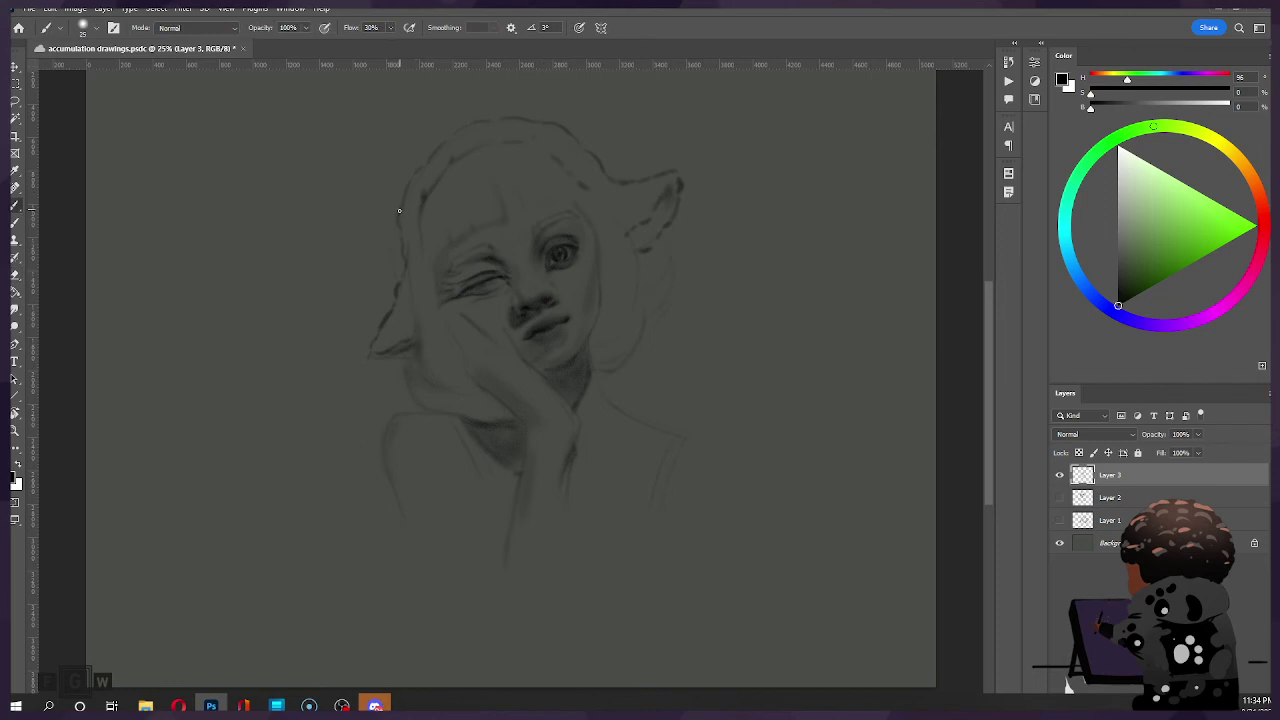
mouse_move(402, 205)
left_mouse_down()
mouse_move(413, 171)
mouse_move(397, 280)
mouse_move(395, 260)
mouse_move(421, 285)
mouse_move(395, 285)
mouse_move(371, 352)
mouse_move(432, 348)
mouse_move(407, 390)
left_mouse_up()
mouse_move(399, 208)
left_mouse_down()
mouse_move(456, 131)
mouse_move(447, 144)
mouse_move(484, 119)
mouse_move(573, 137)
mouse_move(563, 124)
mouse_move(619, 188)
mouse_move(638, 184)
left_mouse_up()
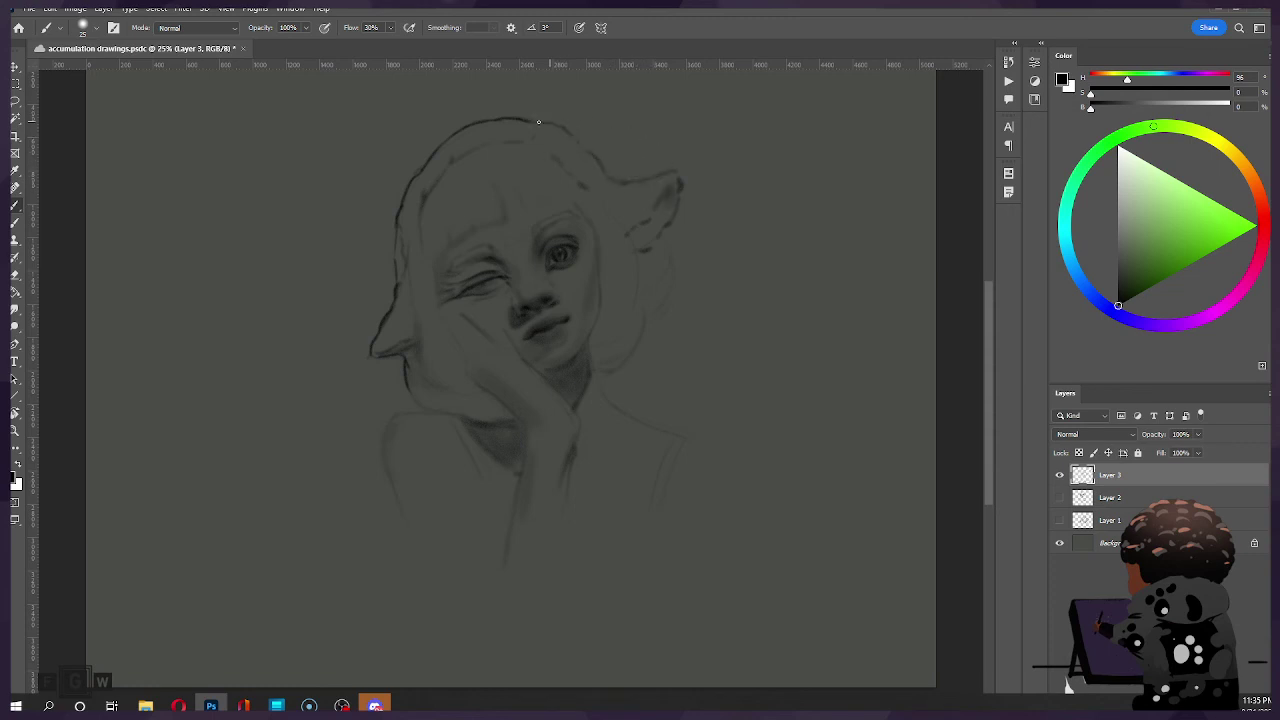
mouse_move(546, 122)
left_mouse_down()
mouse_move(620, 189)
mouse_move(606, 171)
mouse_move(627, 184)
mouse_move(678, 175)
mouse_move(670, 262)
left_mouse_up()
Step: Darken the contours of both shoulders, the neck and the cheek beside the open eye, undoing a stray stroke
mouse_move(406, 374)
left_mouse_down()
mouse_move(414, 412)
mouse_move(385, 437)
left_mouse_up()
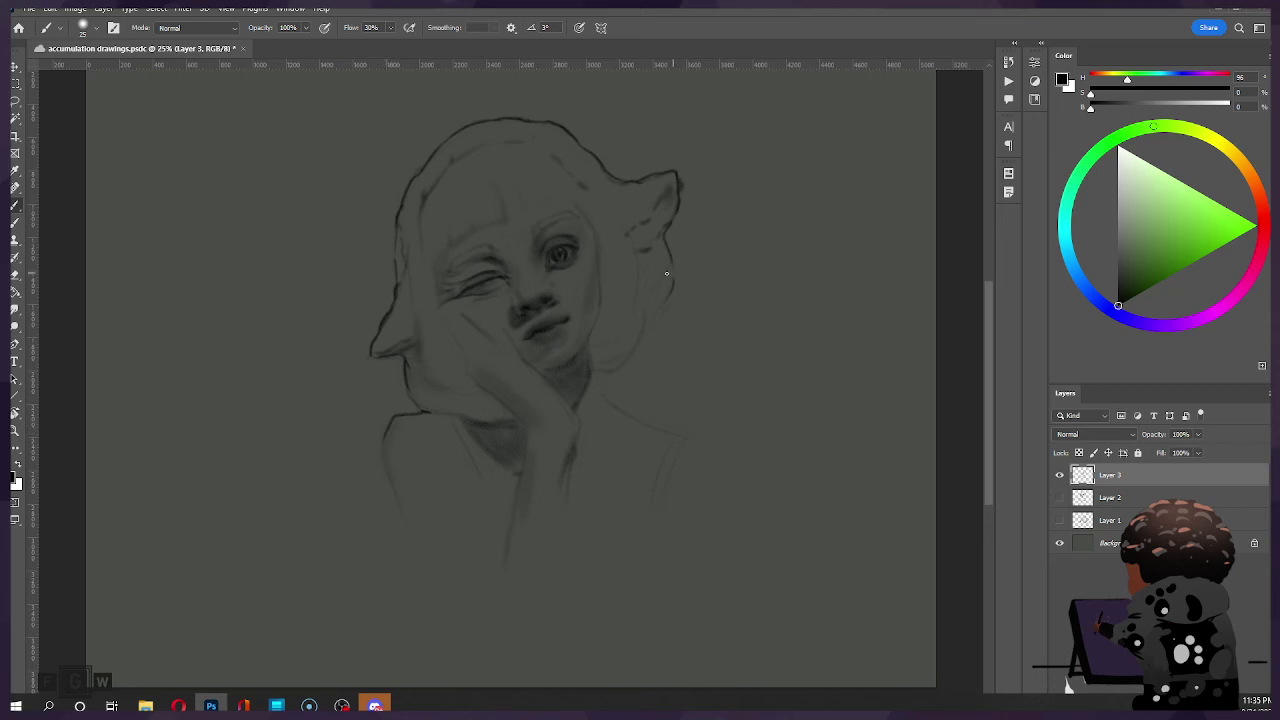
left_click_drag(599, 374, 612, 368)
mouse_move(600, 376)
left_mouse_down()
mouse_move(619, 414)
mouse_move(612, 406)
mouse_move(686, 446)
mouse_move(606, 397)
mouse_move(720, 461)
mouse_move(709, 442)
mouse_move(728, 482)
left_mouse_up()
key("ctrl+z")
scroll(678, 358, "up", 2)
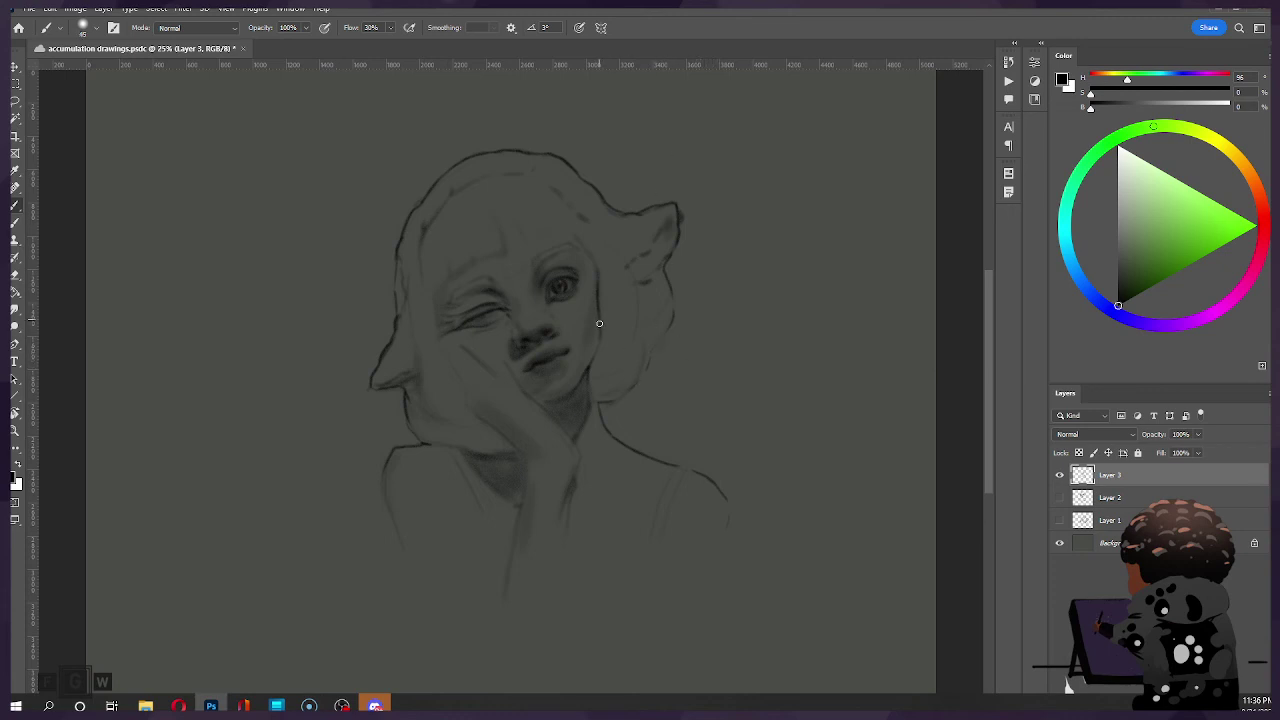
left_click_drag(600, 323, 594, 345)
Step: Fill the shadows under the jaw and beneath the supporting hand with solid black using larger brush sizes
key("bracketright")
key("bracketright")
key("bracketright")
key("bracketright")
mouse_move(486, 451)
left_mouse_down()
mouse_move(555, 466)
mouse_move(474, 440)
mouse_move(494, 461)
mouse_move(531, 428)
mouse_move(502, 468)
mouse_move(478, 462)
mouse_move(502, 469)
mouse_move(497, 479)
mouse_move(469, 440)
mouse_move(472, 462)
mouse_move(526, 480)
left_mouse_up()
key("]")
key("]")
key("]")
key("]")
mouse_move(548, 406)
left_mouse_down()
mouse_move(577, 429)
mouse_move(557, 408)
mouse_move(583, 385)
mouse_move(580, 416)
mouse_move(565, 410)
mouse_move(578, 384)
mouse_move(560, 424)
left_mouse_up()
key("bracketleft")
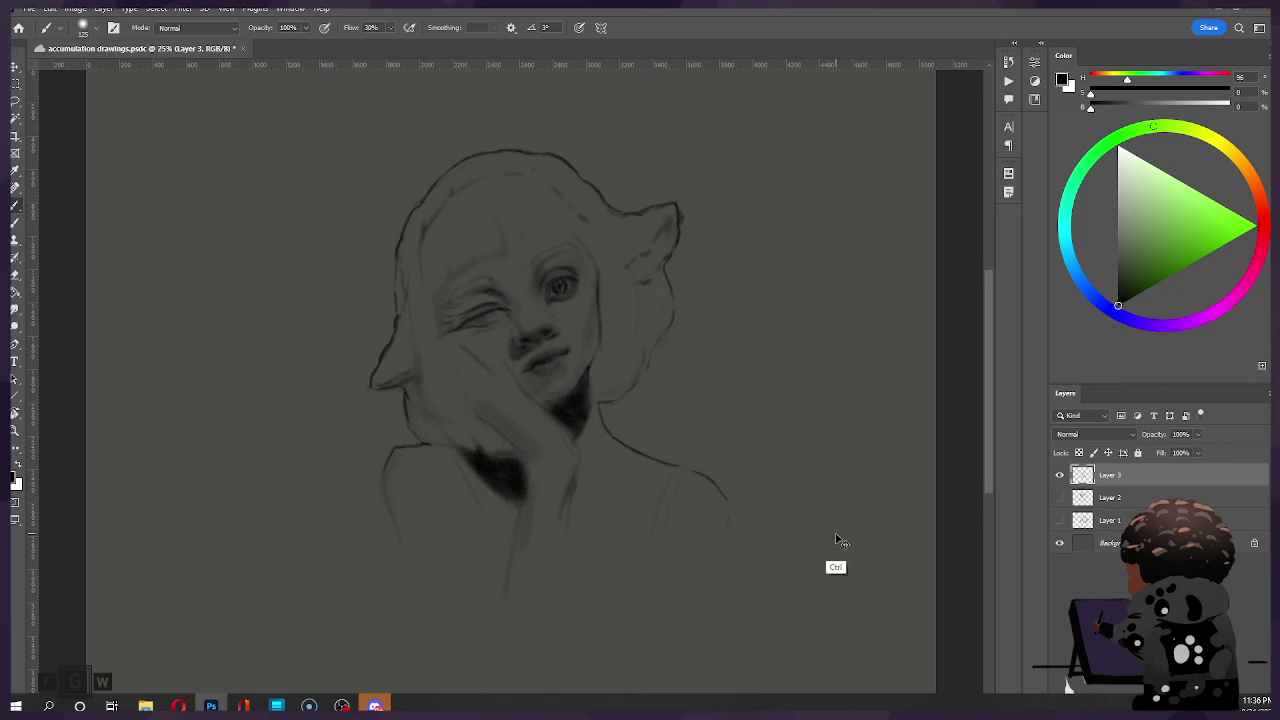
key("bracketleft")
mouse_move(471, 456)
left_mouse_down()
mouse_move(457, 449)
mouse_move(517, 503)
left_mouse_up()
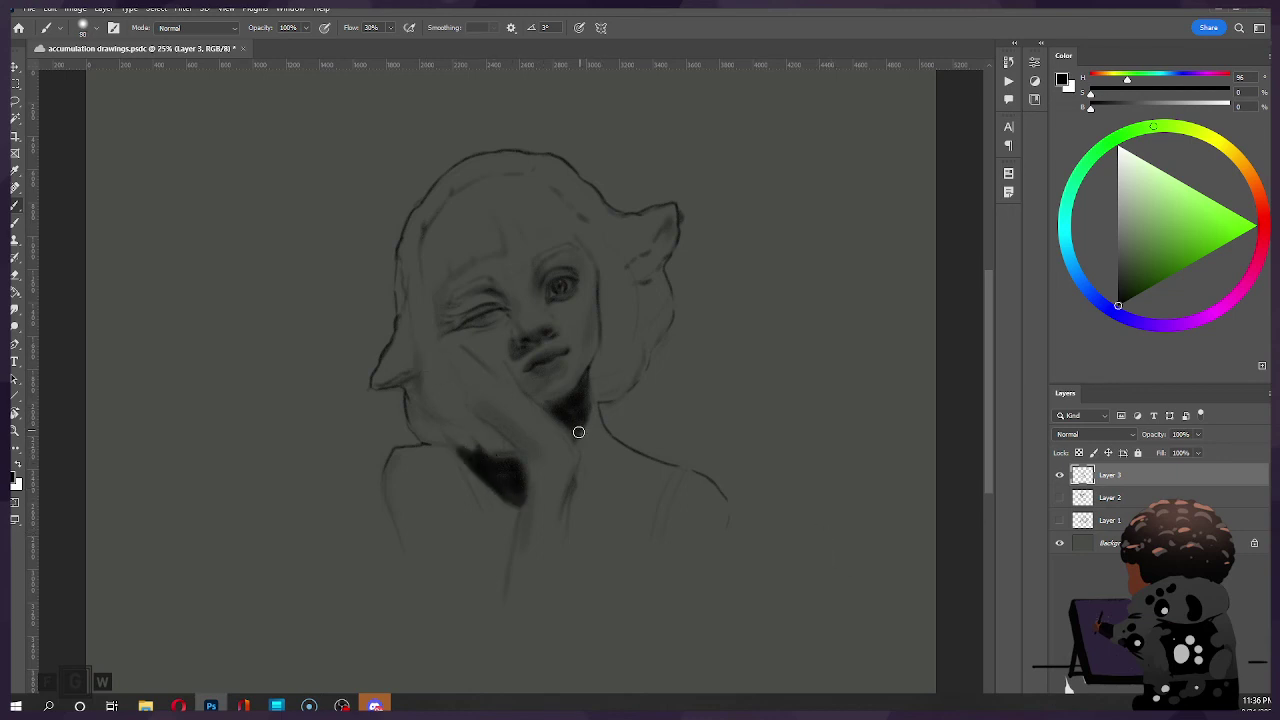
mouse_move(580, 431)
left_mouse_down()
mouse_move(595, 358)
mouse_move(591, 420)
left_mouse_up()
Step: Shade the temple and side of the face around the open eye softly with an enlarged brush
key("bracketright")
key("bracketright")
key("bracketright")
key("bracketright")
key("bracketright")
left_click_drag(578, 268, 593, 266)
key("bracketright")
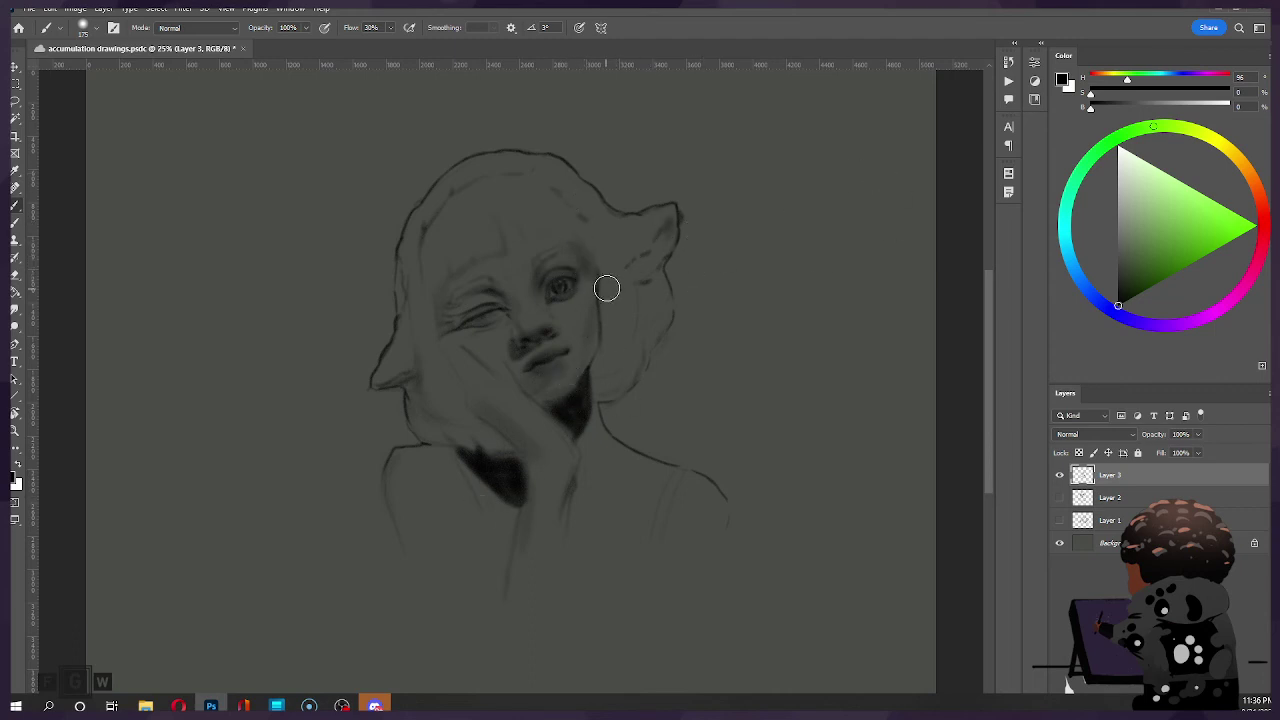
key("ctrl")
key("bracketright")
key("bracketright")
key("bracketleft")
key("bracketleft")
key("bracketleft")
key("bracketleft")
key("bracketleft")
key("e")
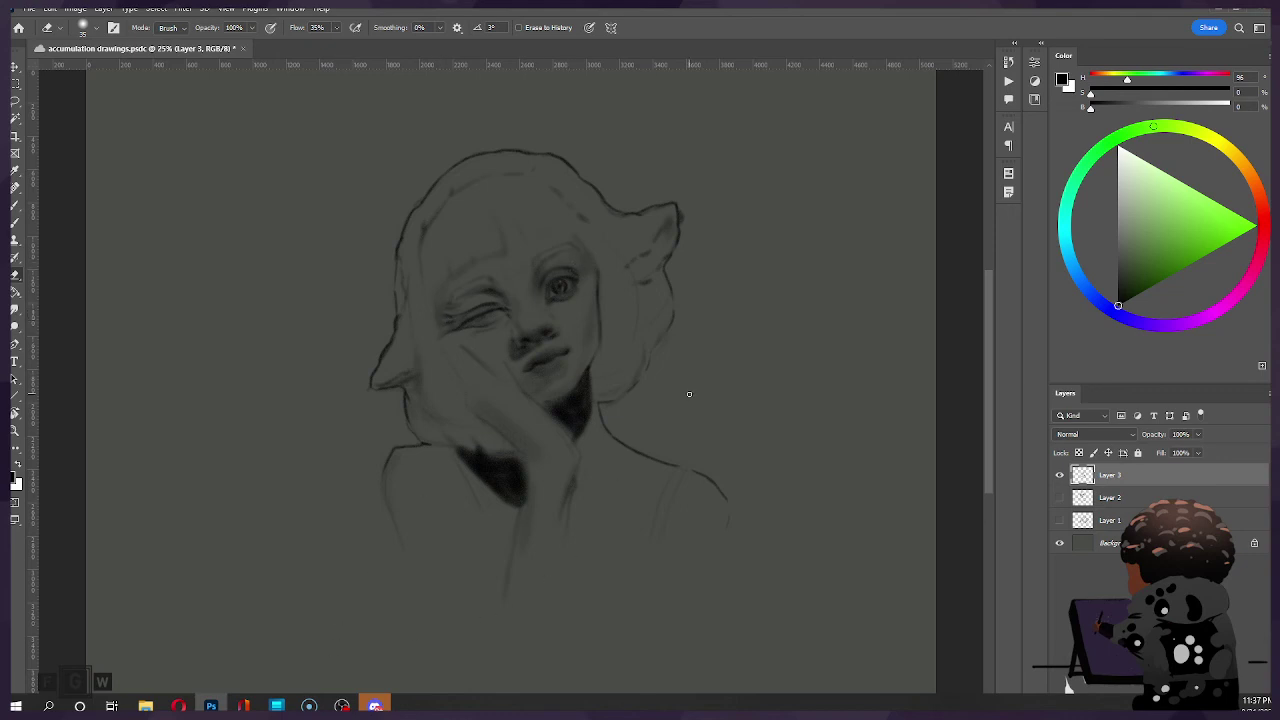
Step: Deepen the shadow at the temple and outer corner of the winking eye with varied brush sizes
key("b")
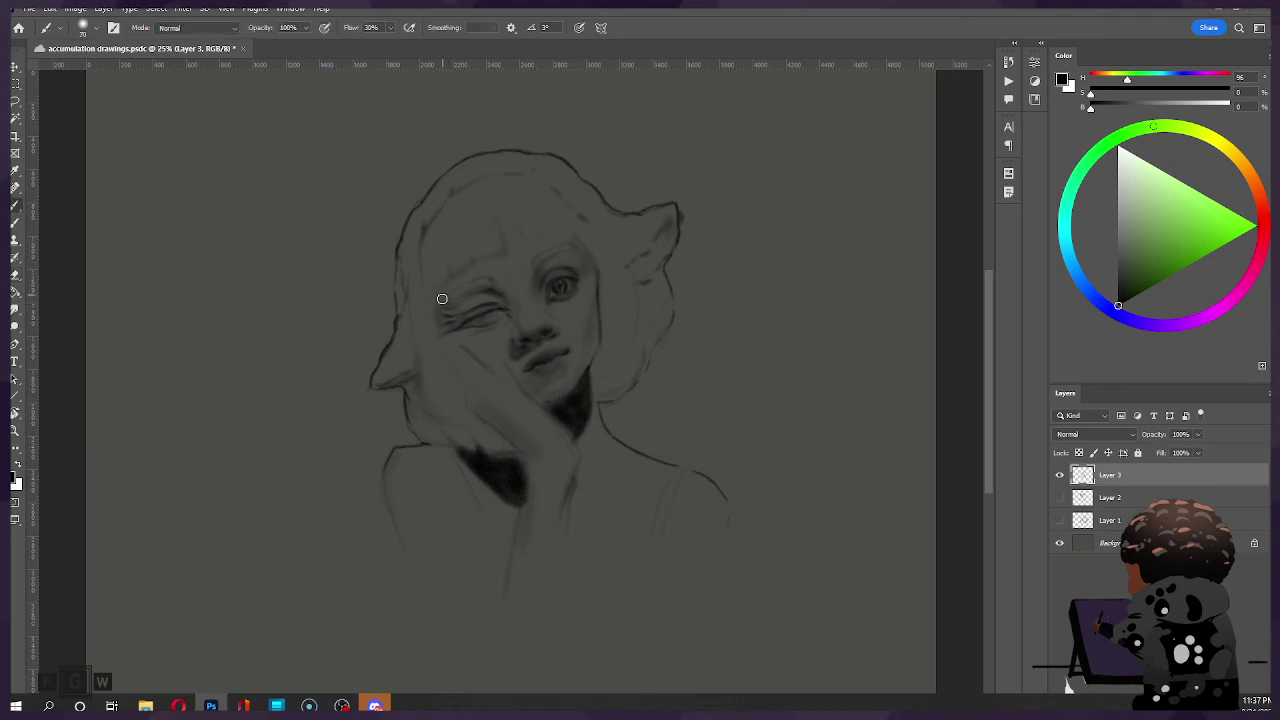
key("bracketright")
key("bracketright")
key("bracketright")
key("bracketright")
key("bracketleft")
key("bracketleft")
key("bracketleft")
key("bracketleft")
key("e")
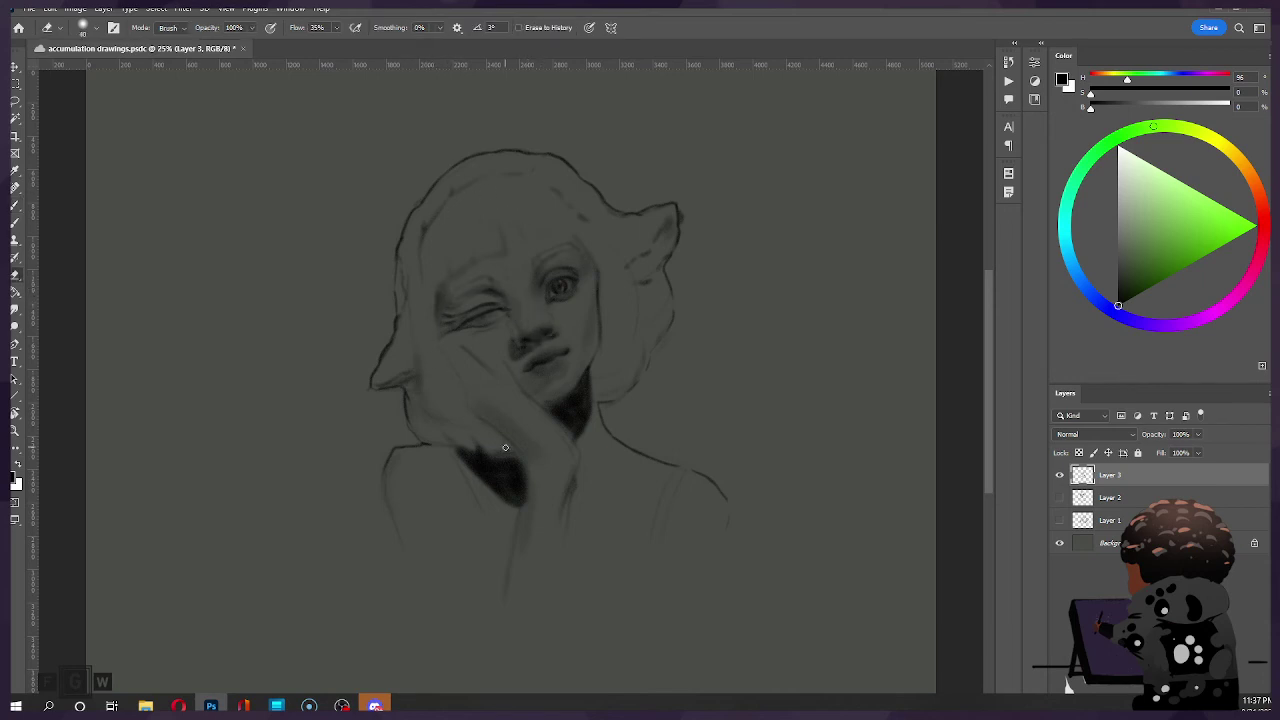
Step: Save the drawing and look over the whole portrait
scroll(618, 226, "down", 2)
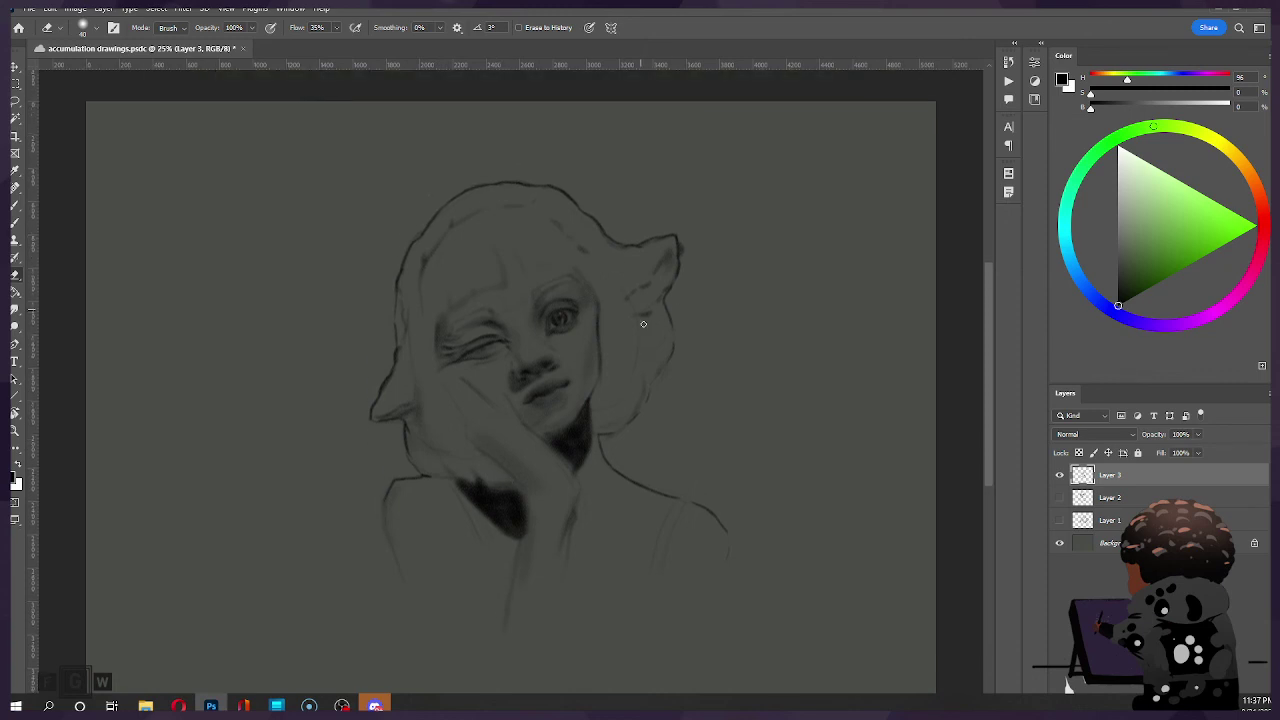
scroll(634, 334, "up", 3)
key("ctrl+s")
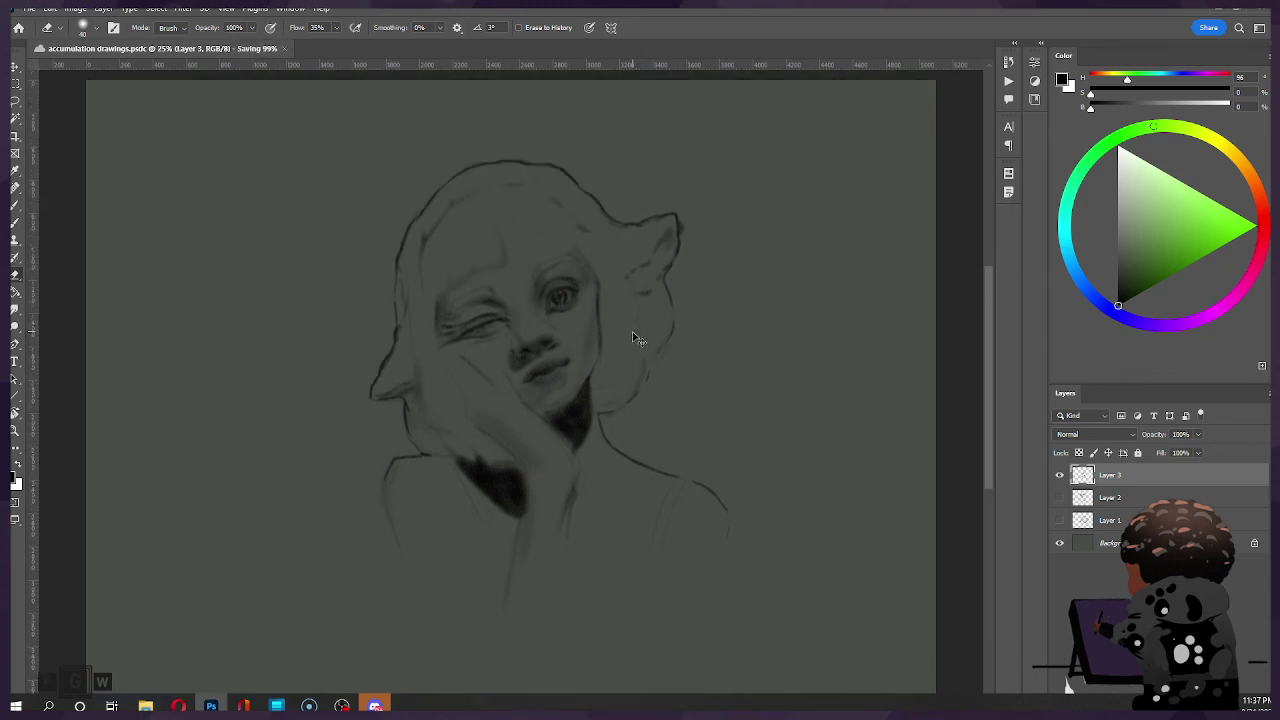
scroll(563, 311, "down", 7)
scroll(565, 309, "up", 7)
scroll(573, 308, "down", 5)
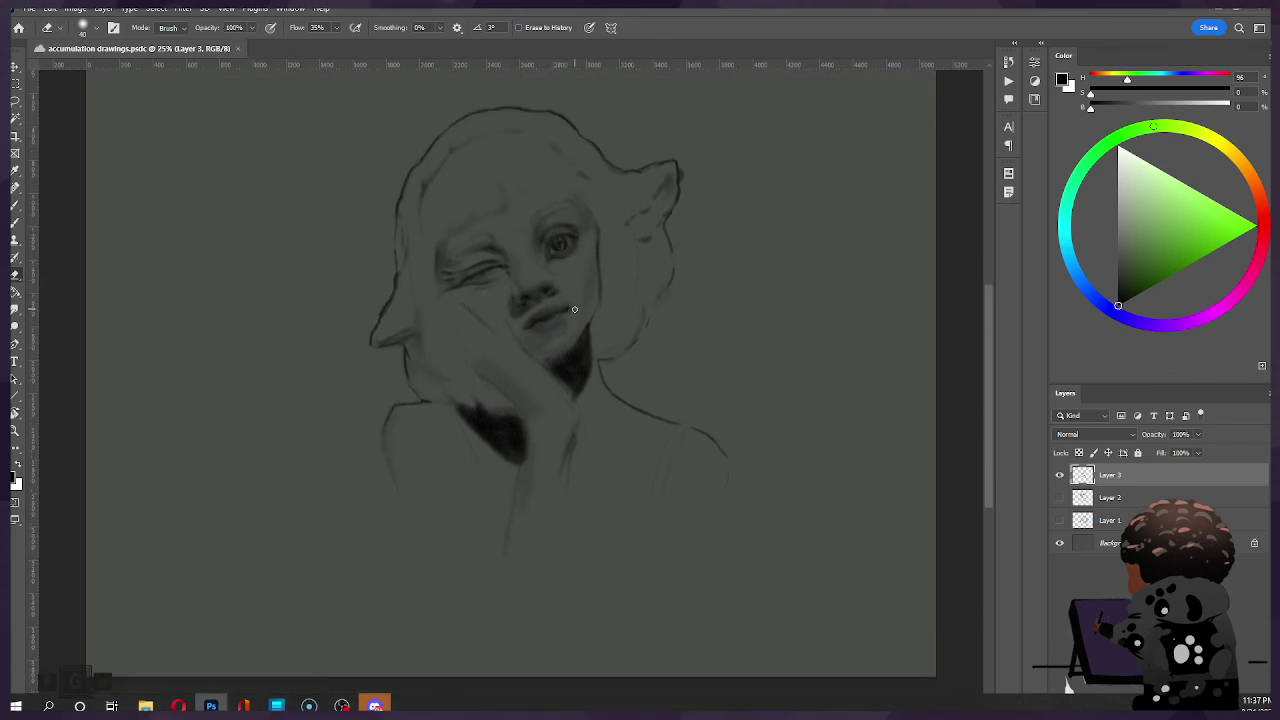
scroll(598, 321, "down", 2)
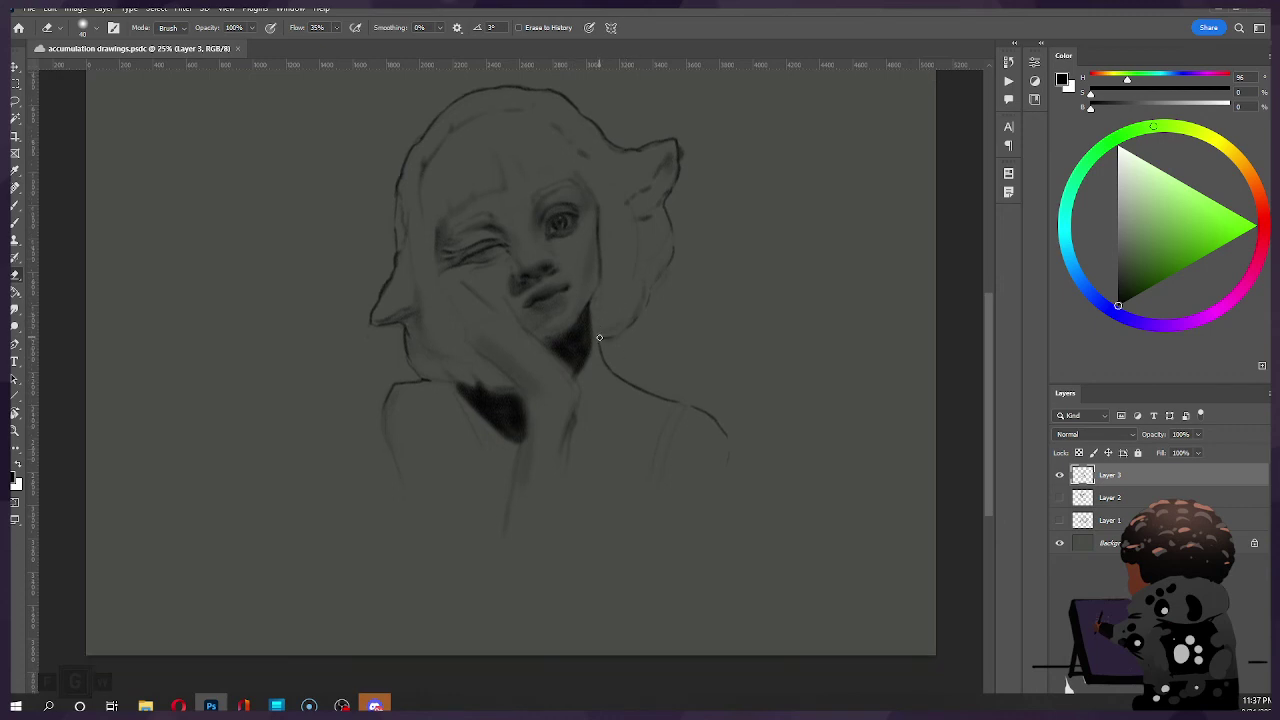
Step: Flip the canvas horizontally, touch up the open-eye side of the face with brush and eraser, and save
key("ctrl+shift+h")
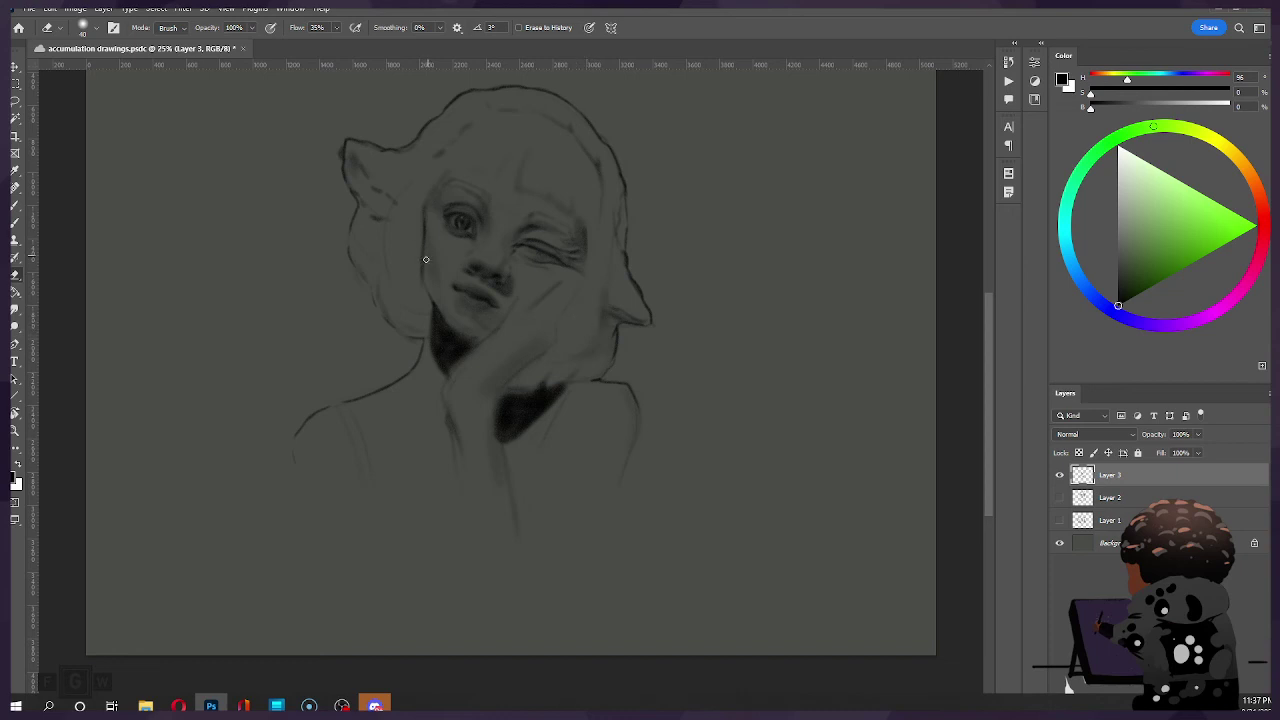
key("bracketright")
key("bracketright")
key("b")
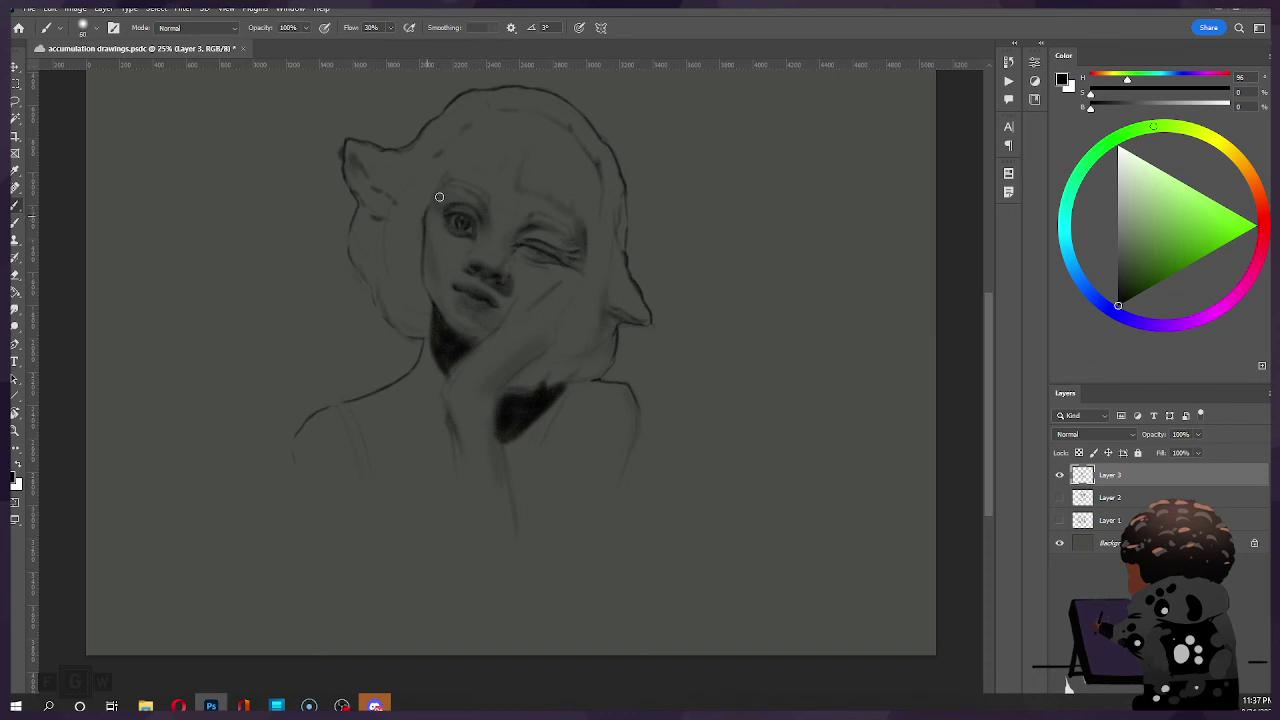
key("bracketright")
key("bracketright")
key("bracketright")
key("e")
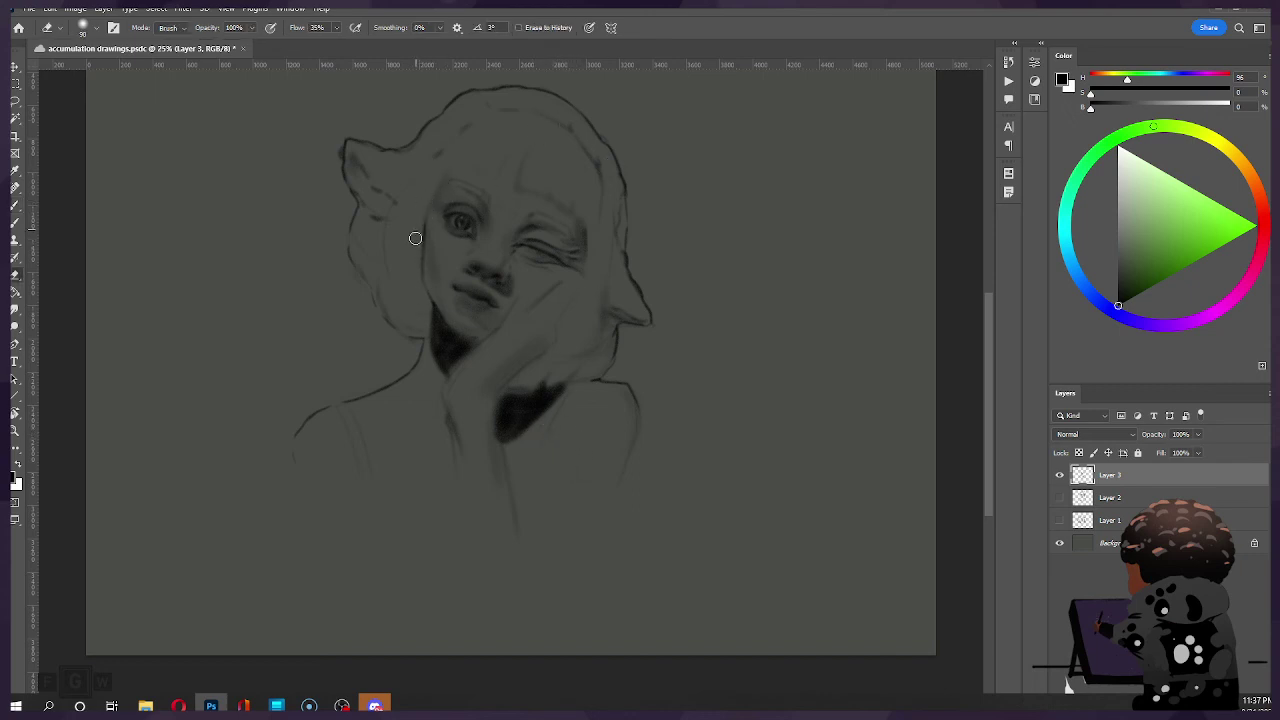
key("b")
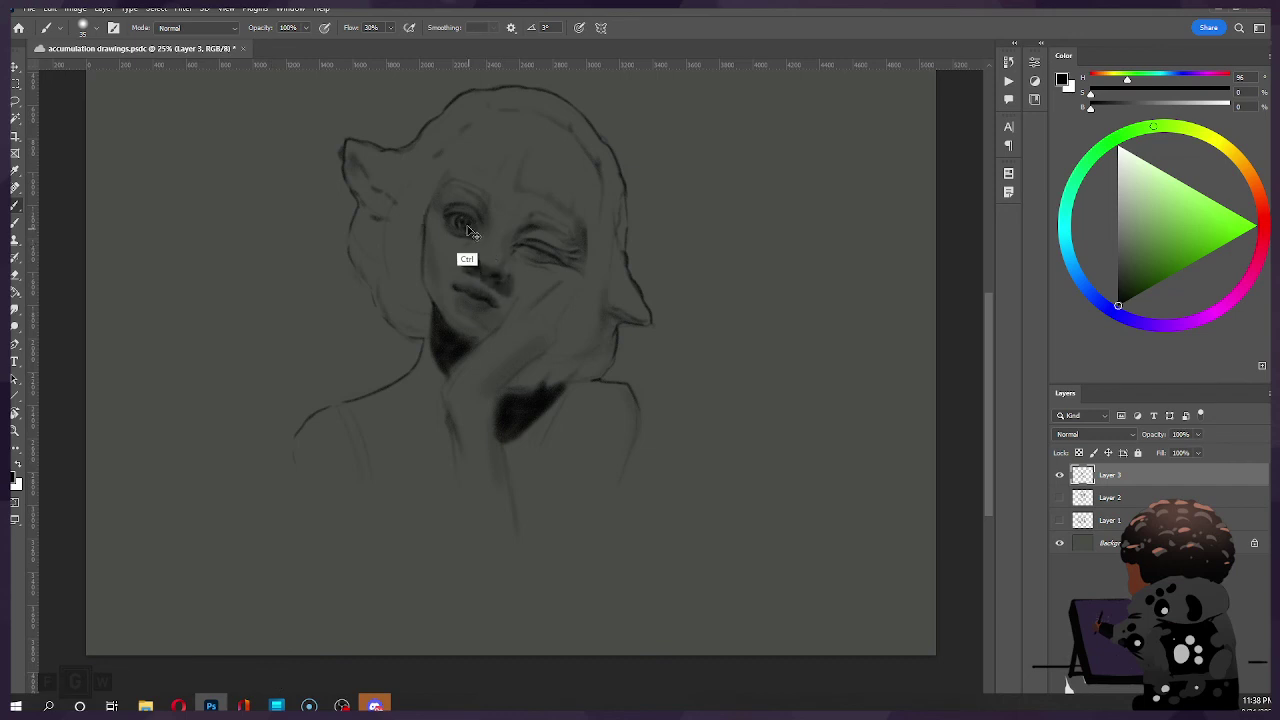
key("ctrl+s")
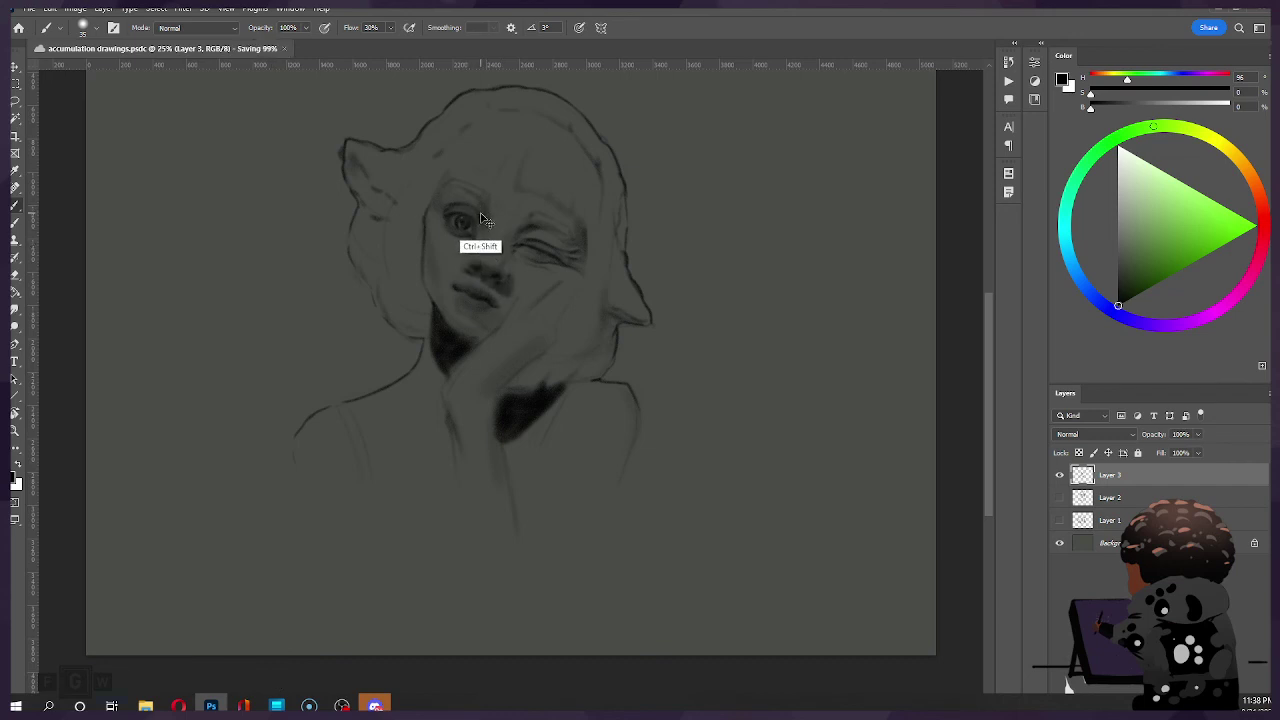
Step: Clean up the face edge with the eraser and shade the lips and the area beneath them with the brush
key("e")
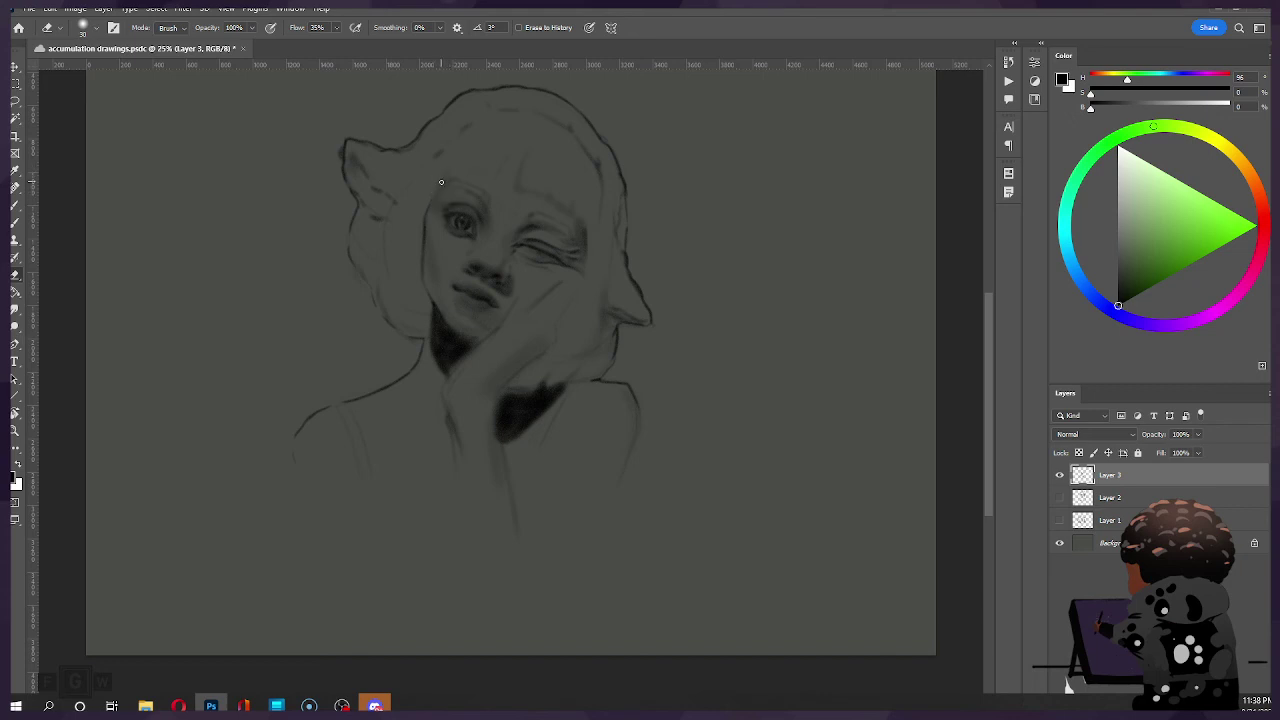
key("b")
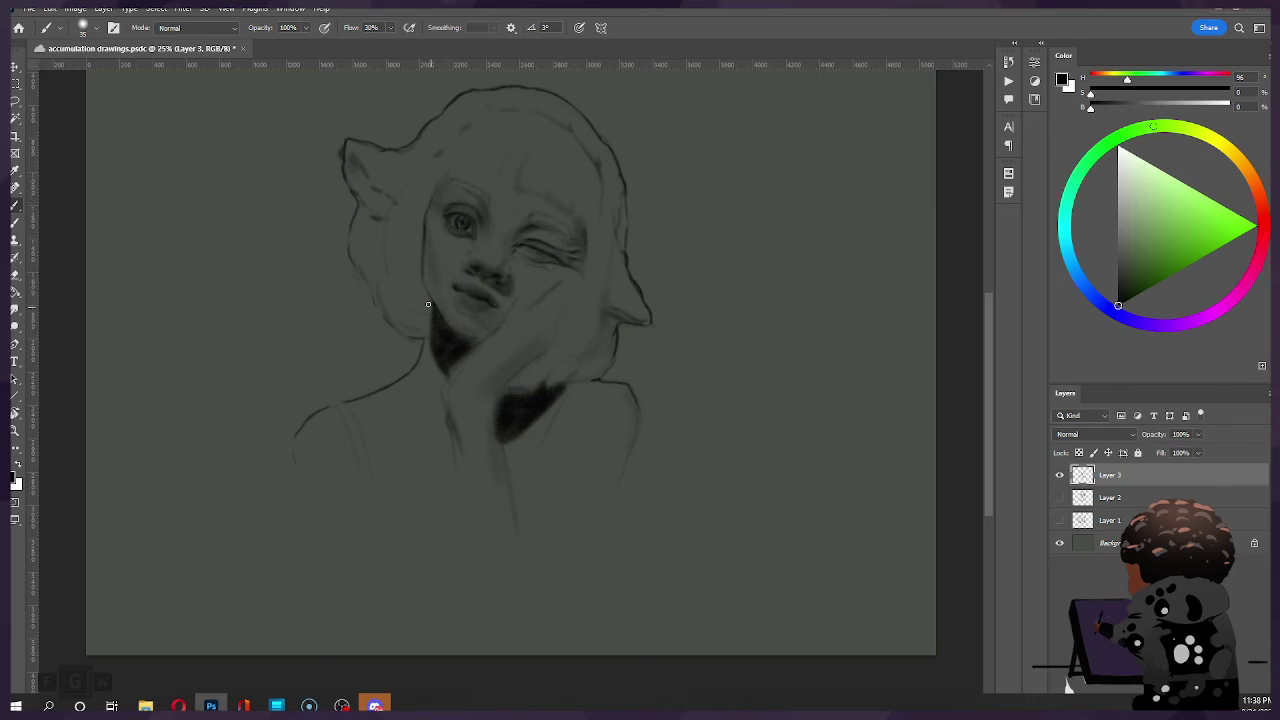
key("bracketright")
key("bracketright")
key("bracketright")
key("bracketright")
key("bracketright")
key("bracketright")
key("bracketright")
key("bracketright")
key("bracketleft")
key("bracketleft")
key("bracketleft")
left_click_drag(461, 306, 479, 317)
Step: Enlarge the brush to 125 px, close the reference photo and return to the drawing
key("bracketright")
key("bracketright")
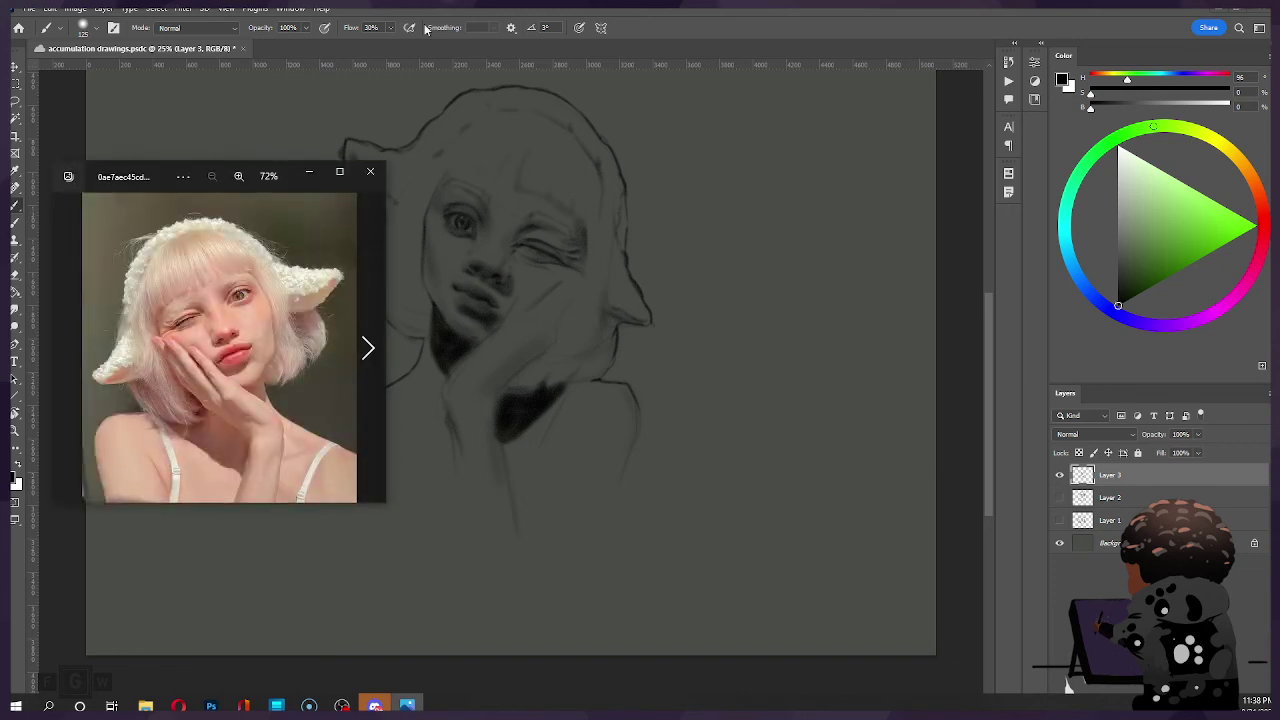
left_click(368, 174)
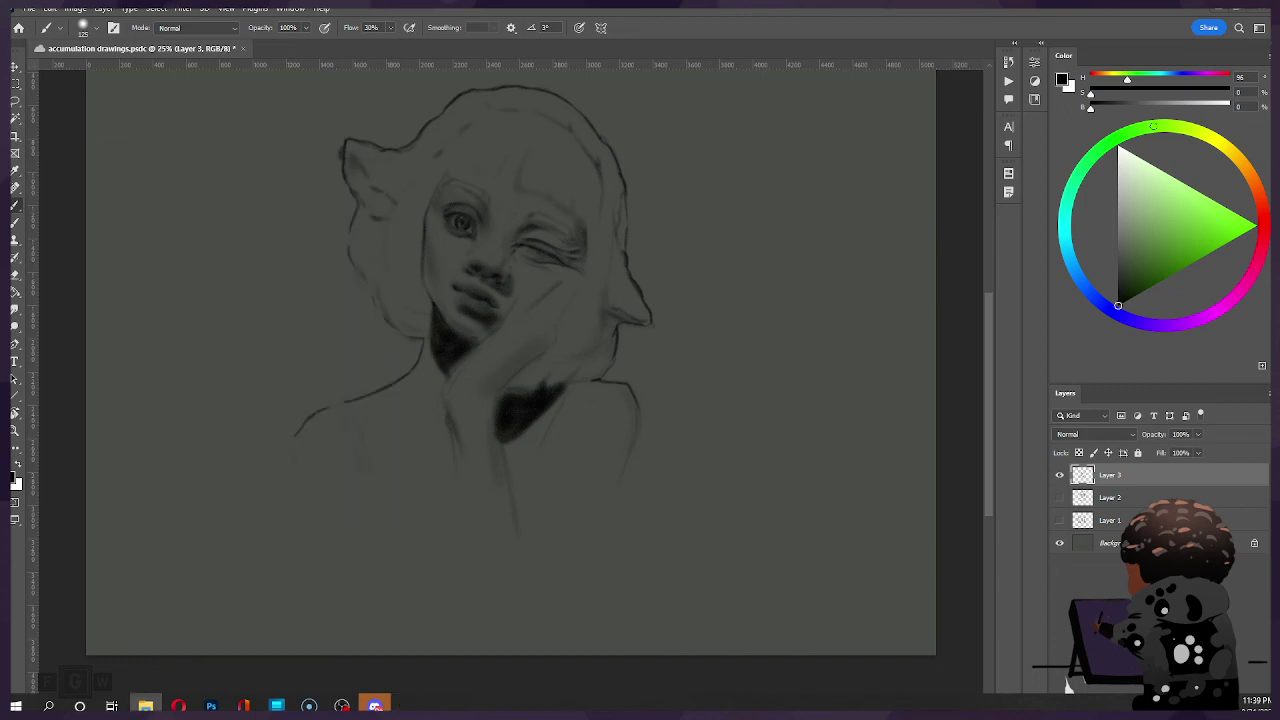
key("alt+Tab")
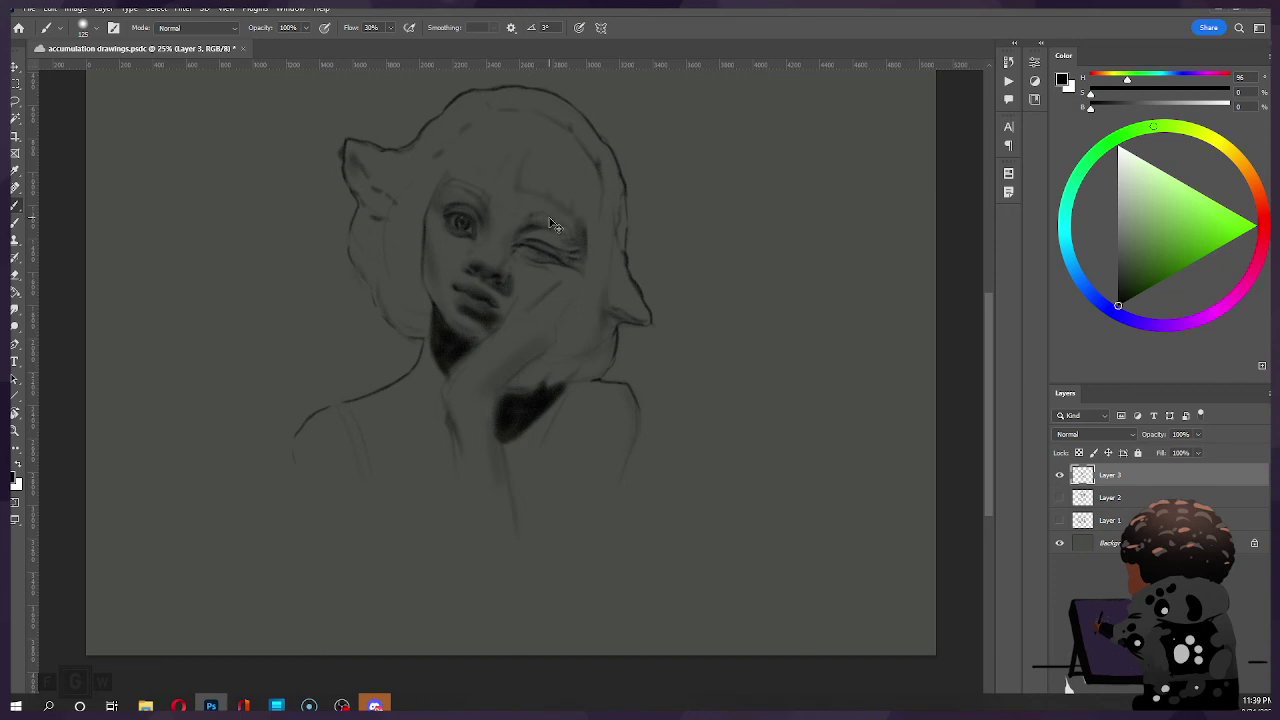
Step: Refine the facial shading with alternating smaller and larger brush sizes and save the drawing
key("bracketleft")
key("bracketleft")
key("bracketleft")
key("bracketleft")
key("bracketleft")
key("bracketleft")
key("bracketright")
key("bracketright")
key("bracketright")
key("bracketright")
key("bracketright")
key("bracketright")
key("bracketleft")
key("bracketleft")
key("ctrl+s")
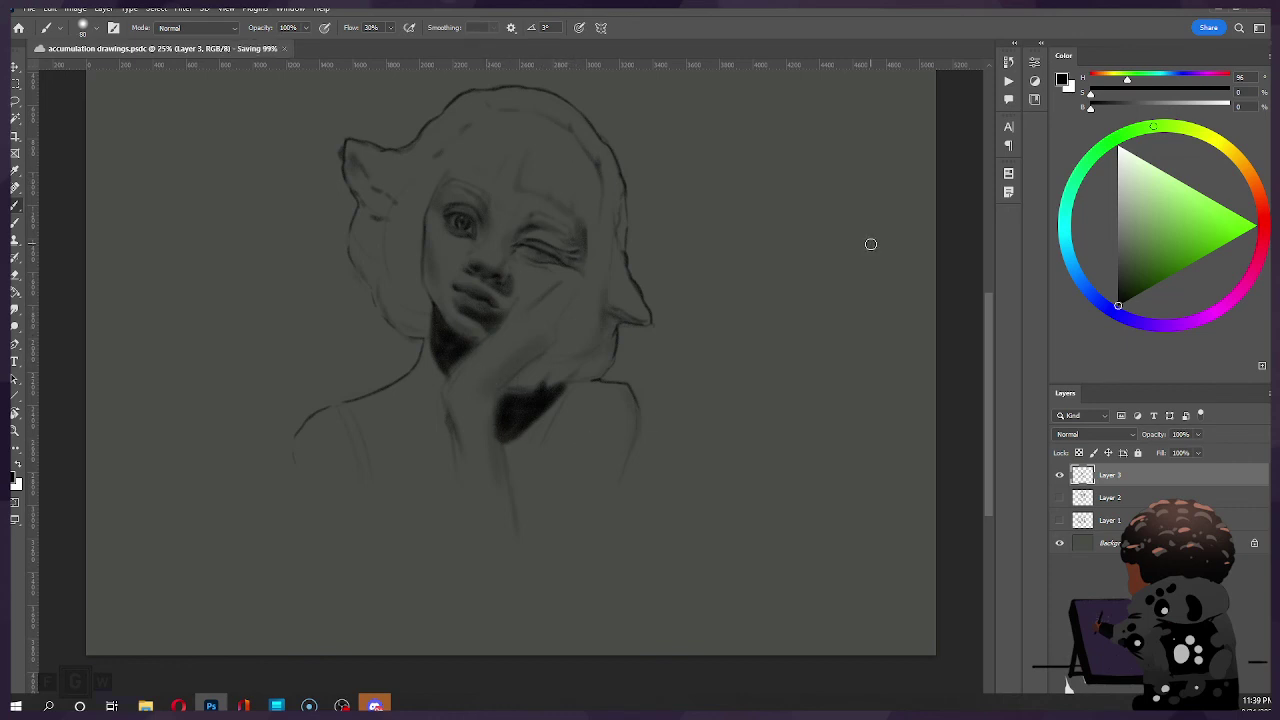
Step: Flip the canvas horizontally back to its original orientation and check the portrait
key("ctrl+shift+h")
scroll(576, 254, "down", 2)
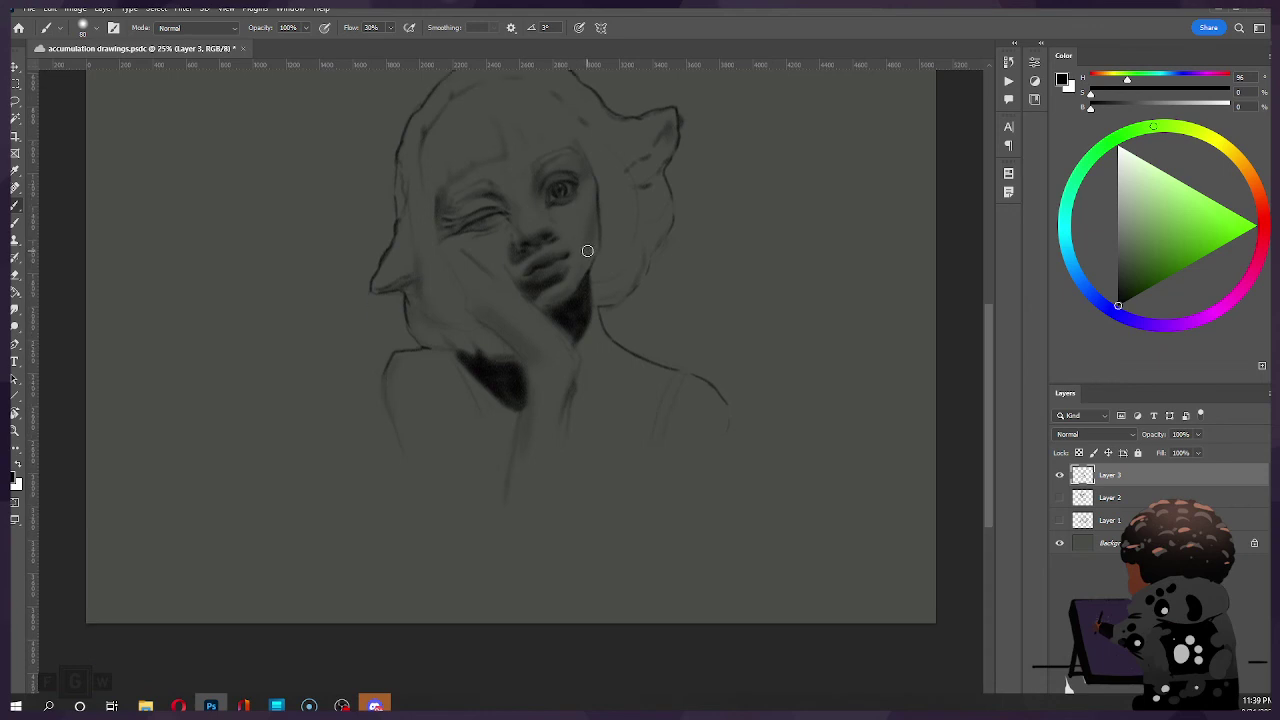
scroll(589, 248, "up", 5)
scroll(591, 246, "down", 1)
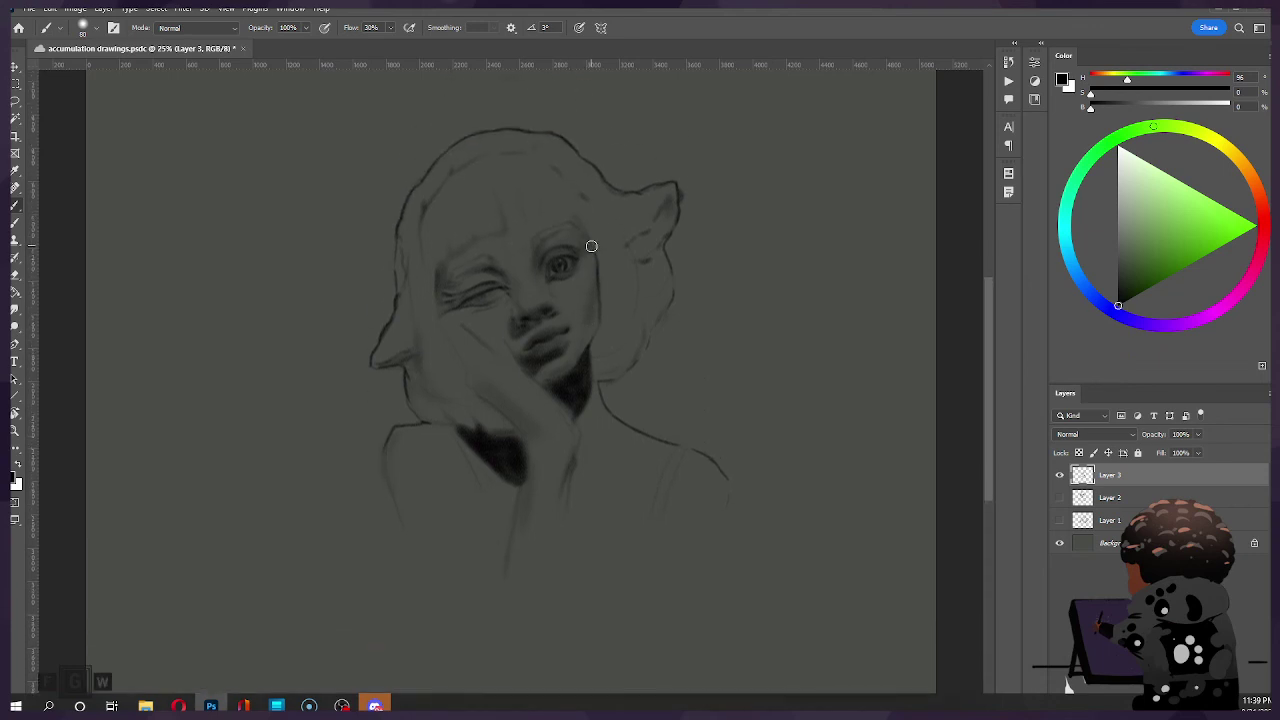
Step: Paint small dark marks on the cheek beneath the open eye, varying the brush size, and save the drawing
key("bracketright")
key("bracketright")
key("bracketright")
key("bracketright")
key("bracketright")
key("bracketright")
key("bracketleft")
key("bracketleft")
key("bracketleft")
key("bracketright")
key("bracketright")
key("bracketright")
key("bracketright")
key("ctrl")
key("bracketleft")
key("bracketleft")
key("bracketright")
key("bracketleft")
key("bracketleft")
key("bracketleft")
key("bracketleft")
key("bracketleft")
key("bracketleft")
key("ctrl+s")
Step: Shade the nose bridge beside the winking eye's inner corner with a larger brush and save the drawing
key("bracketright")
key("bracketright")
key("bracketright")
key("bracketright")
left_click_drag(497, 268, 523, 271)
key("bracketleft")
key("bracketright")
key("bracketright")
key("ctrl+s")
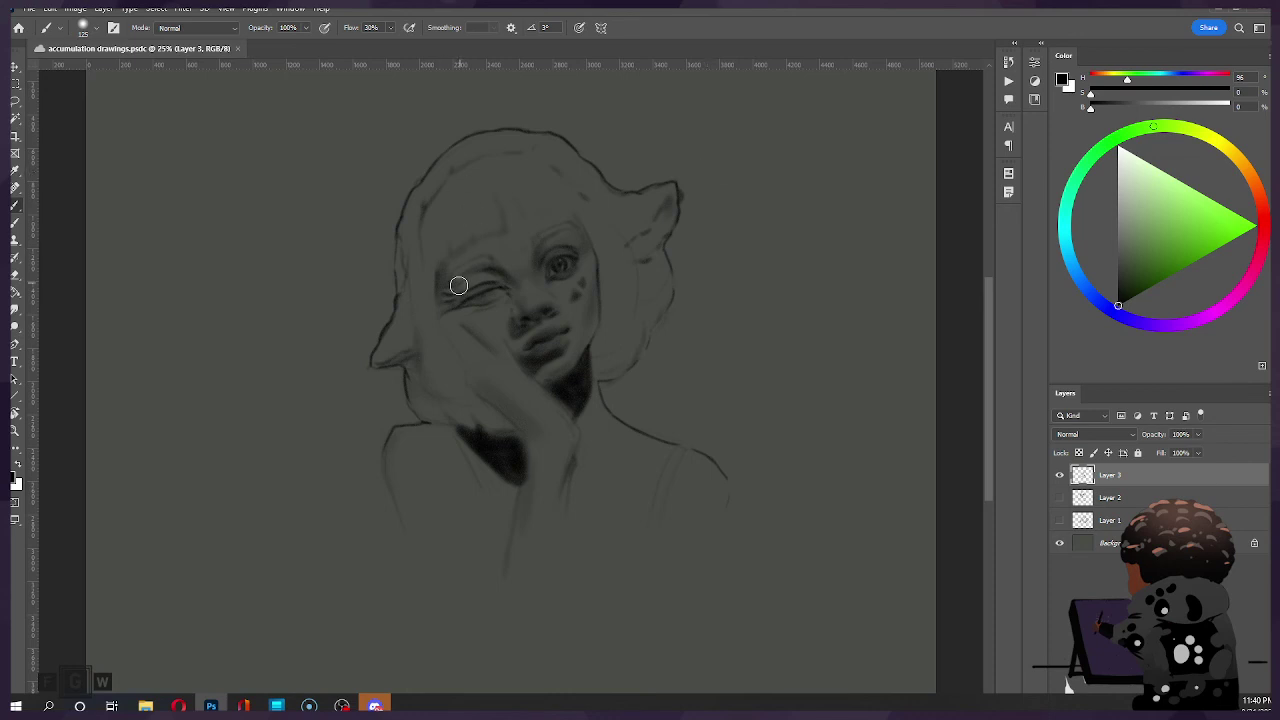
Step: Shade around the outer corner of the winking eye with the Brush, varying the brush size, and save the drawing
key("bracketleft")
left_click_drag(460, 278, 462, 282)
key("bracketright")
key("bracketright")
key("bracketright")
key("bracketright")
key("bracketright")
key("bracketright")
key("bracketright")
key("bracketleft")
key("ctrl+s")
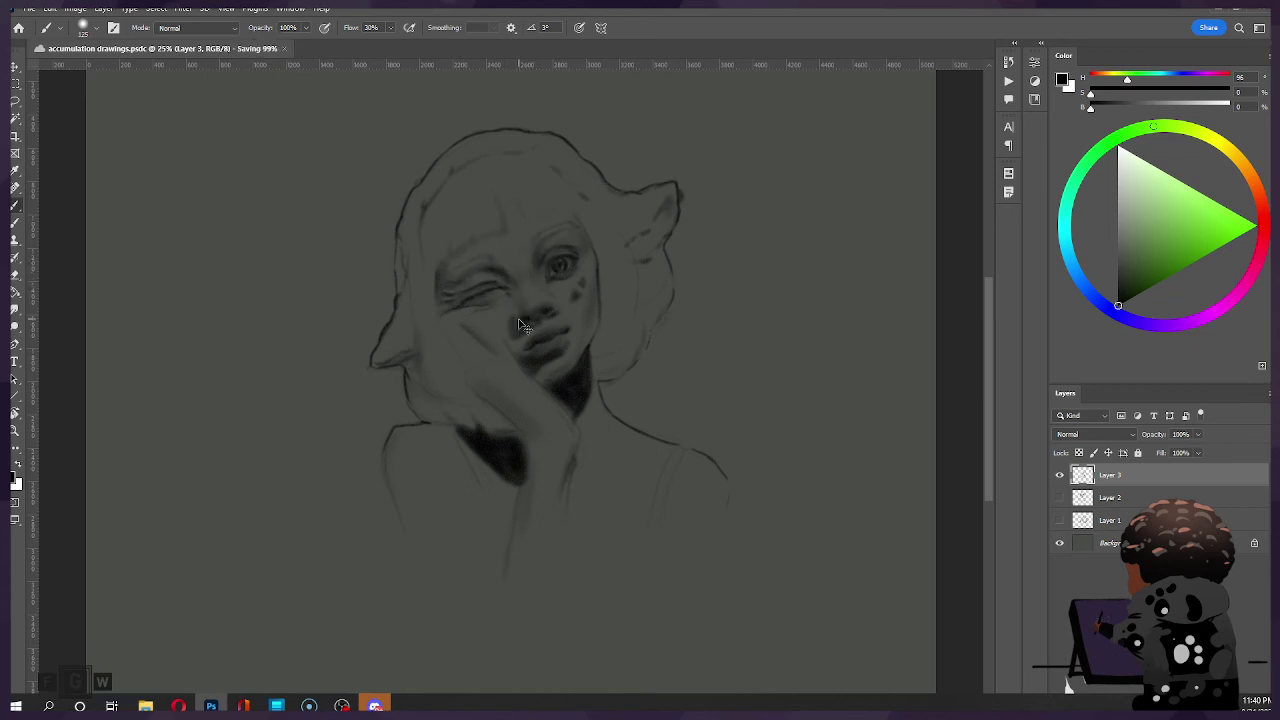
Step: Hide and reshow Layer 3 and check Layer 2's portrait, leaving only Layer 3 visible above the background
scroll(557, 259, "up", 2)
scroll(578, 280, "up", 2)
scroll(640, 296, "down", 3)
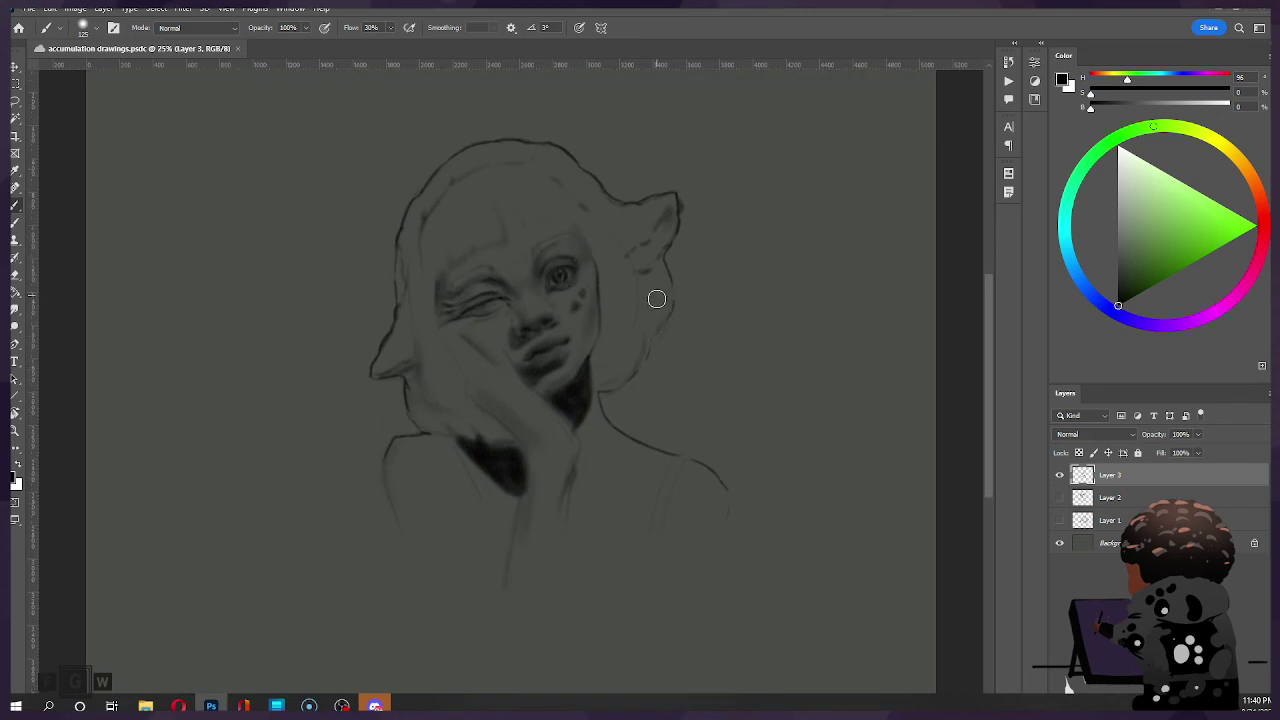
scroll(858, 353, "down", 1)
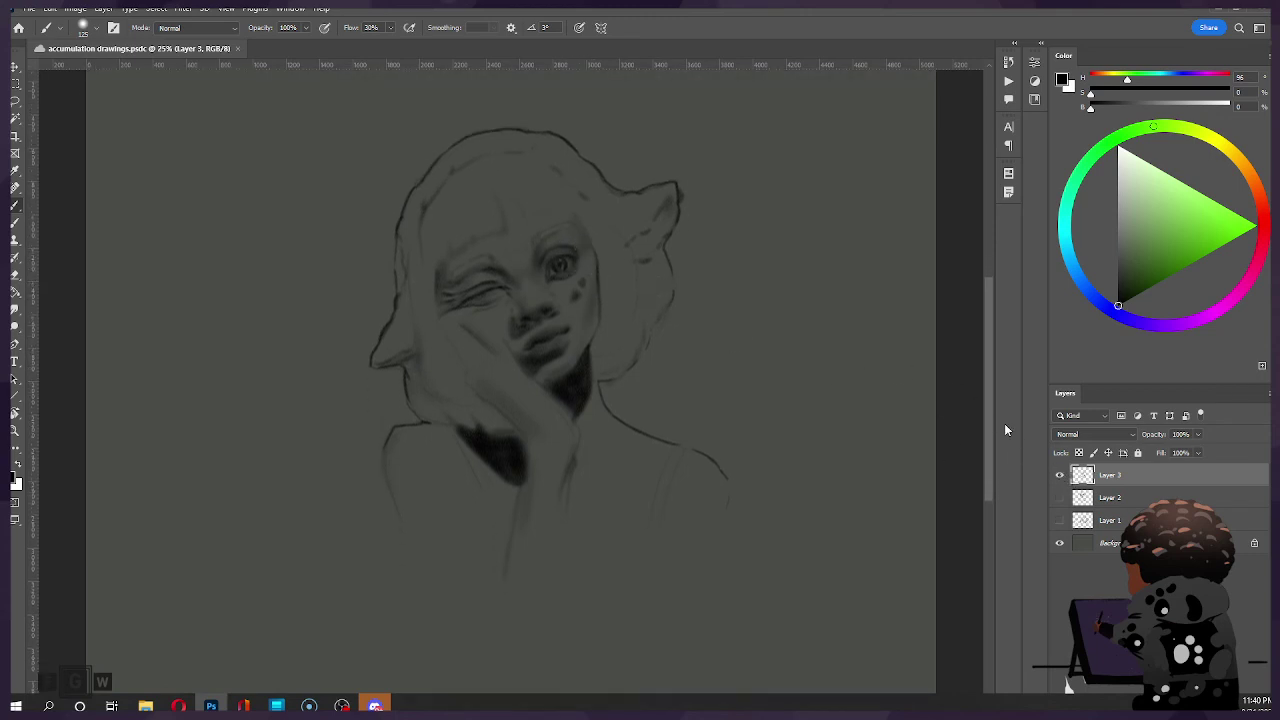
left_click(1059, 475)
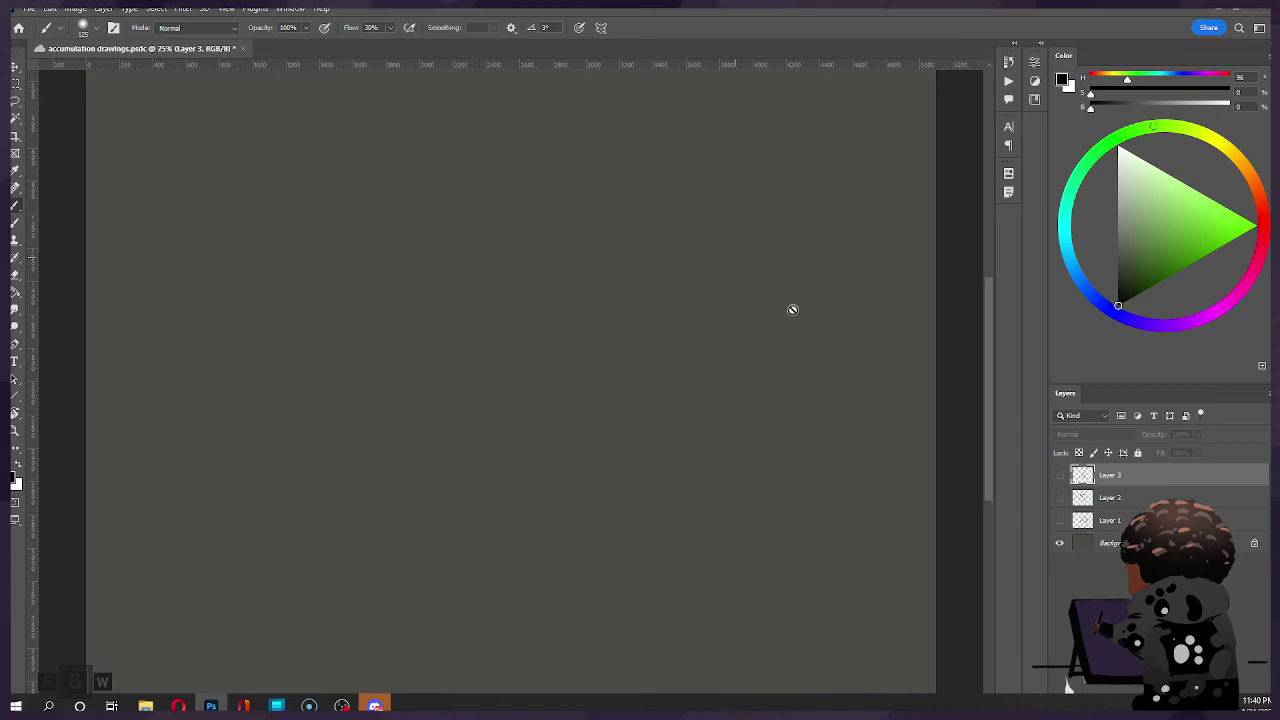
left_click(1059, 477)
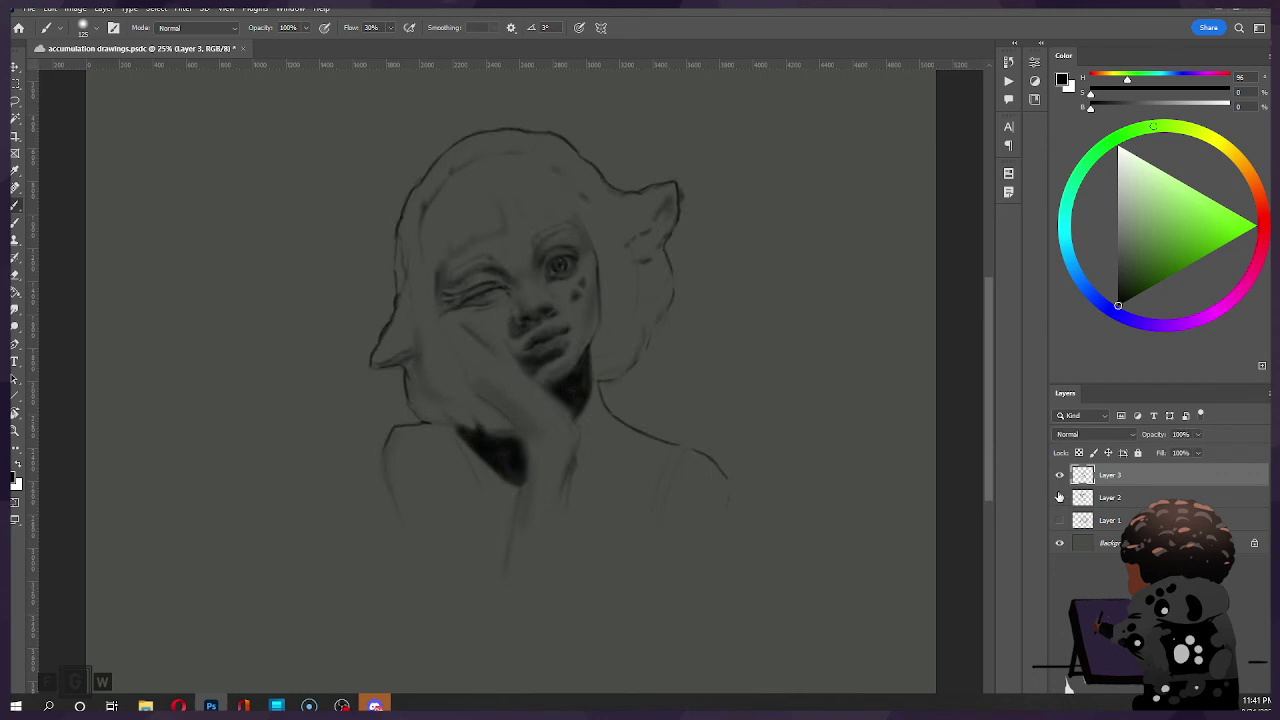
left_click(1059, 499)
left_click(1059, 499)
left_click(1059, 477)
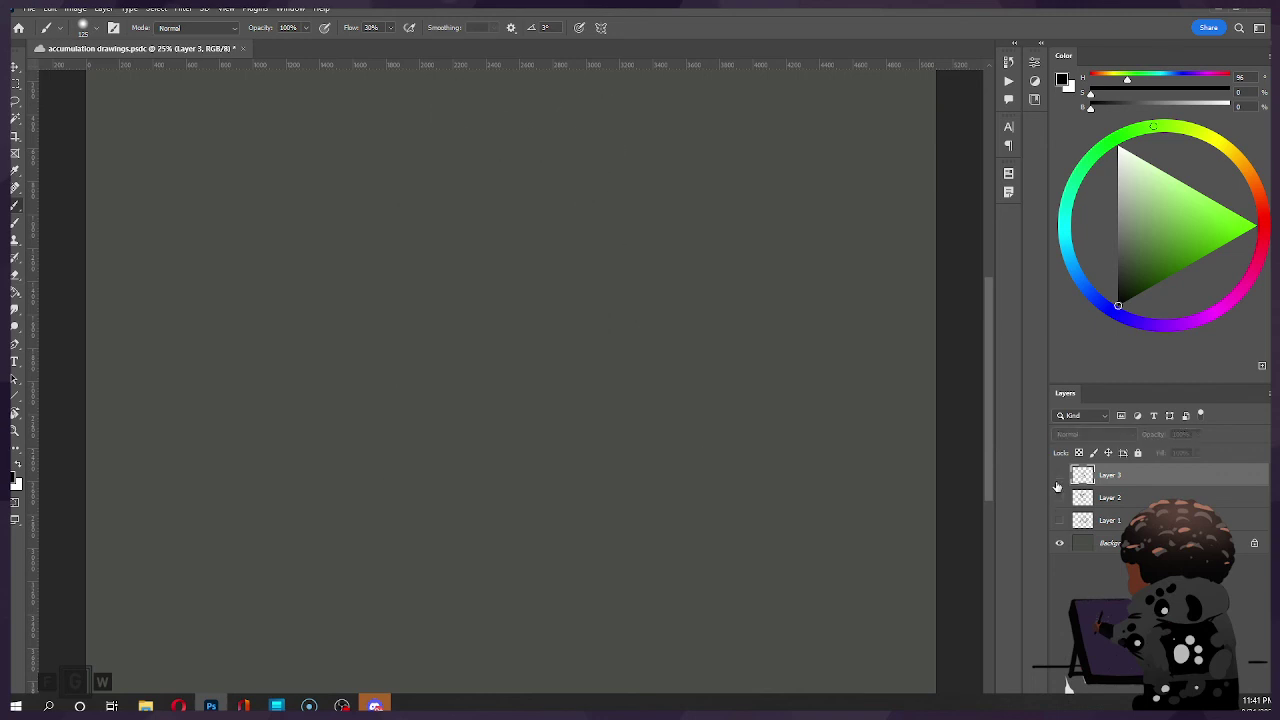
left_click(1059, 477)
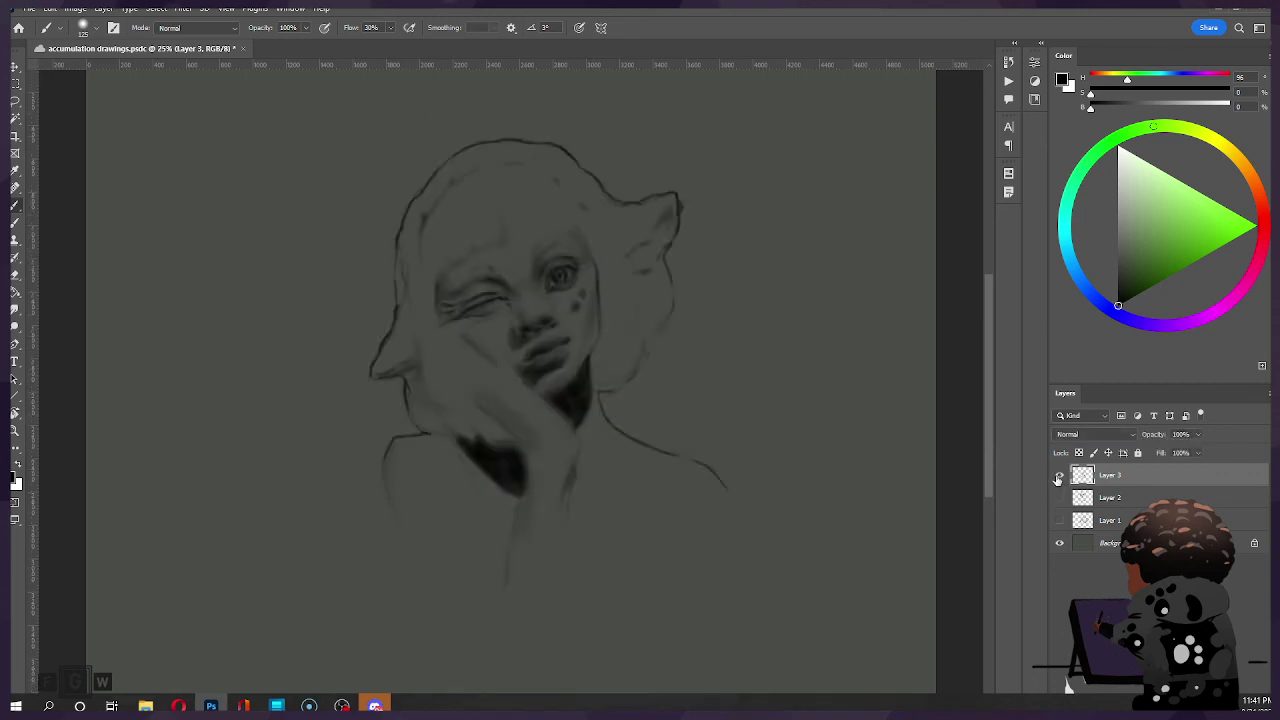
Step: Scale the lamb-bonnet portrait on Layer 3 to about 65% and move it to the canvas's upper-left area
key("ctrl+t")
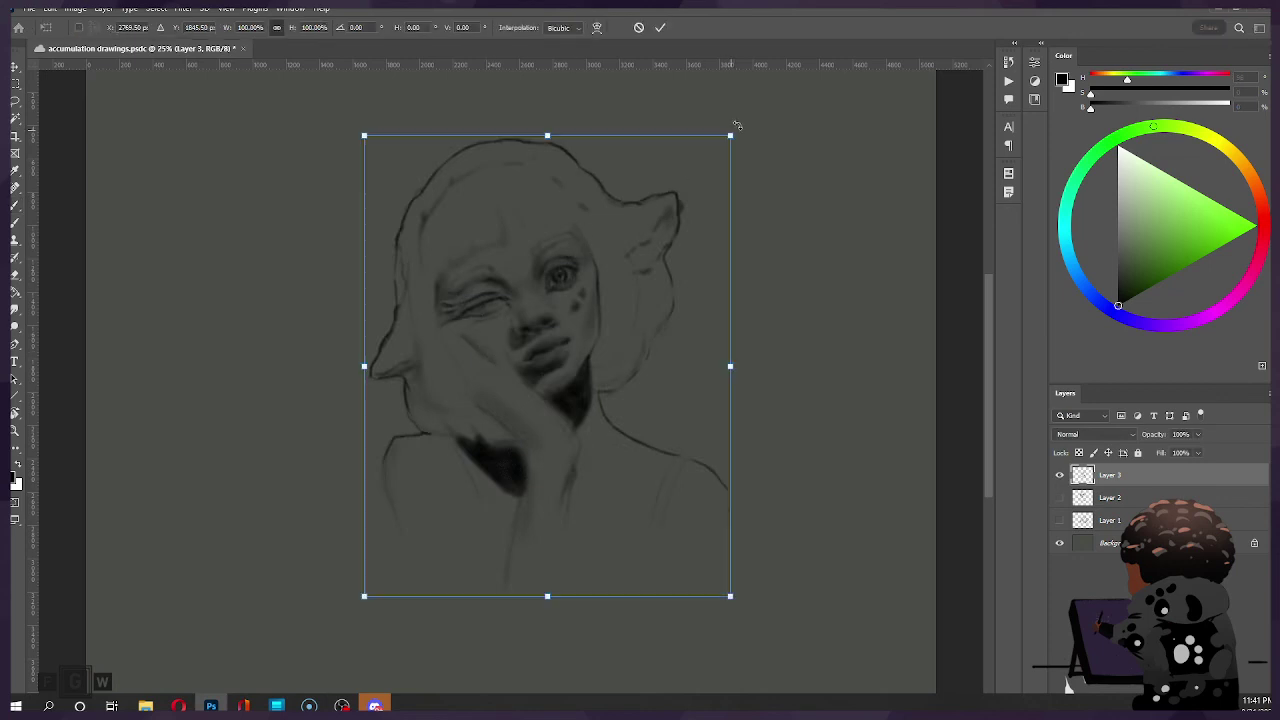
left_click_drag(727, 133, 586, 289)
left_click_drag(429, 439, 217, 229)
left_click(659, 29)
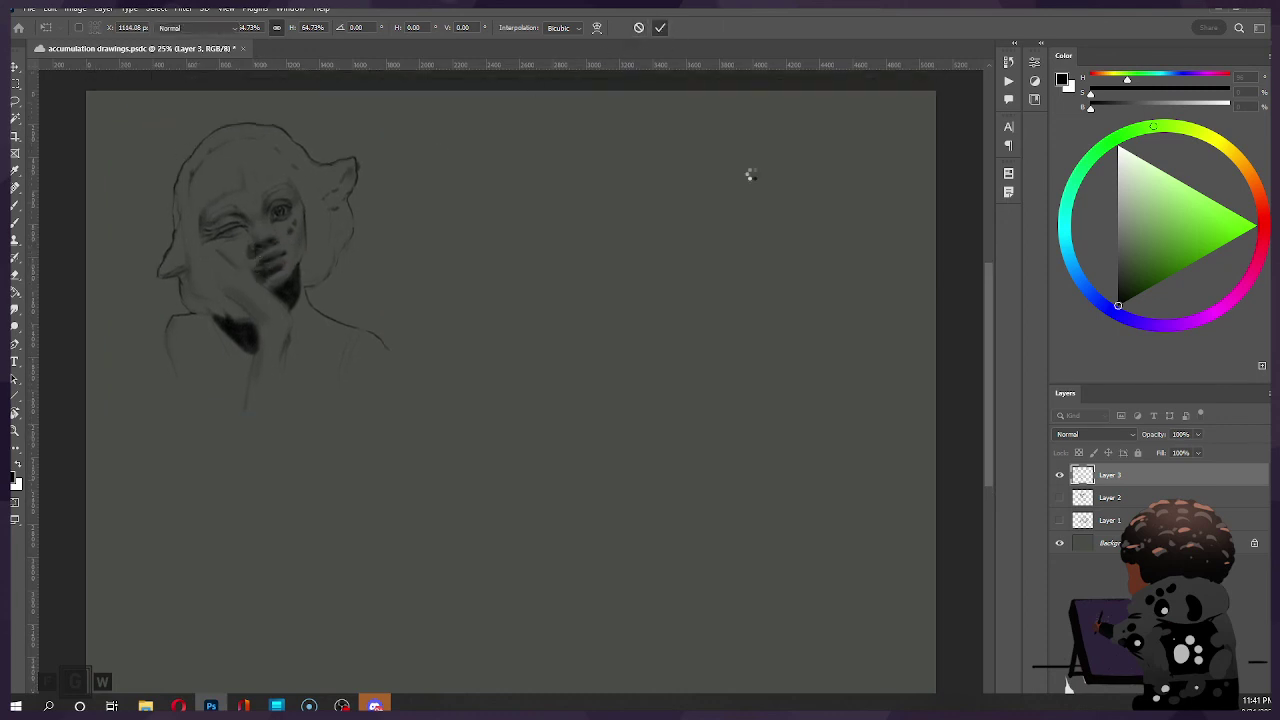
key("b")
Step: Show Layer 2, scale its bear-hat portrait to about 68% and place it at the canvas's upper middle beside the first portrait
left_click(1059, 497)
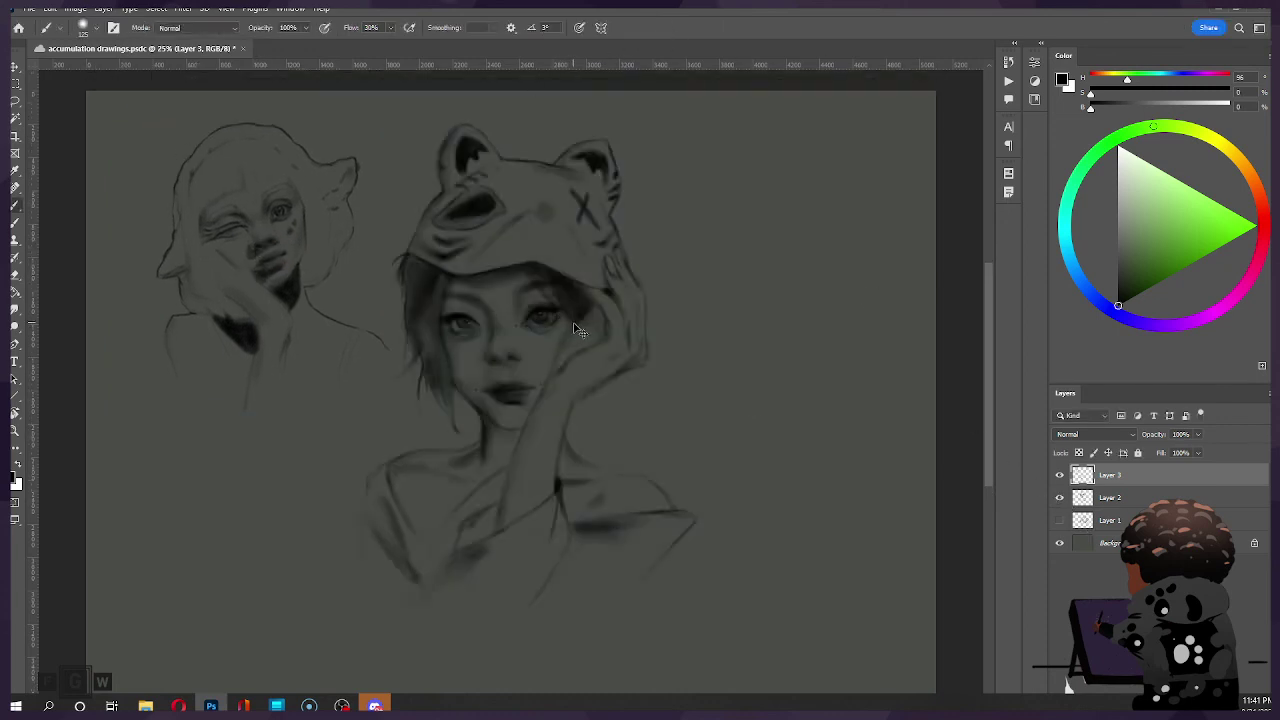
key("ctrl+t")
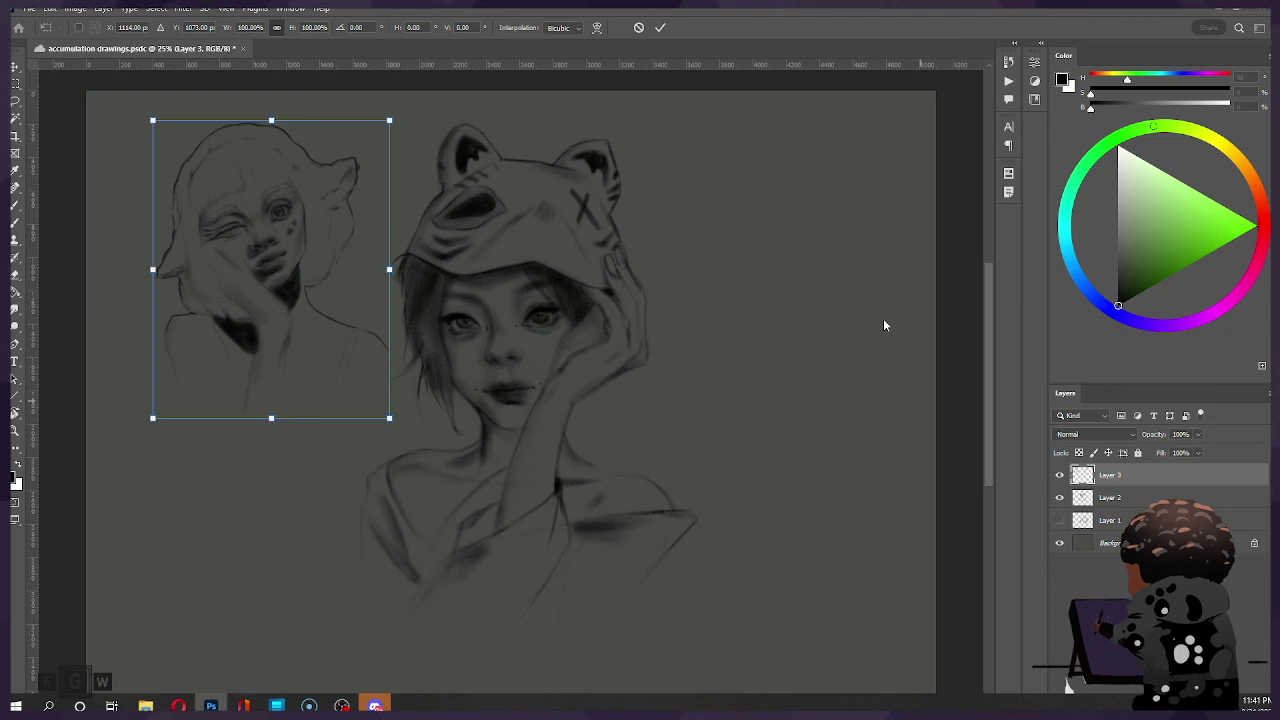
left_click(660, 28)
left_click(1117, 503)
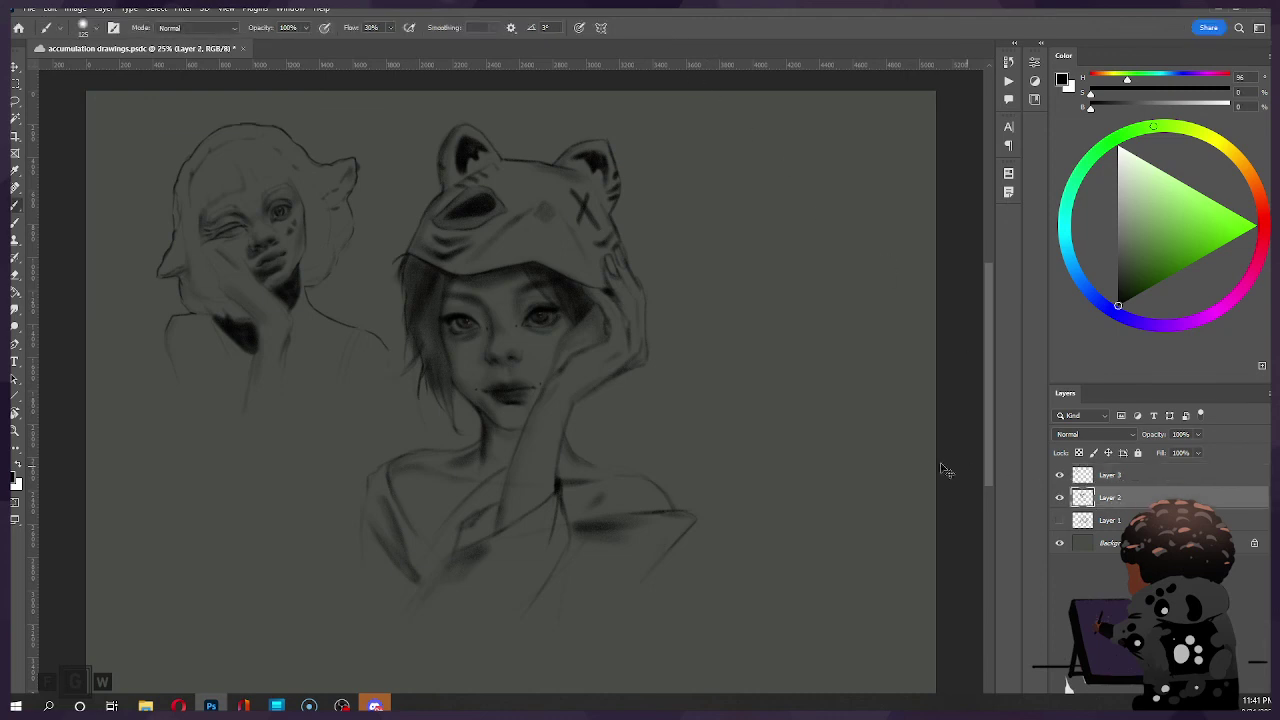
key("ctrl+t")
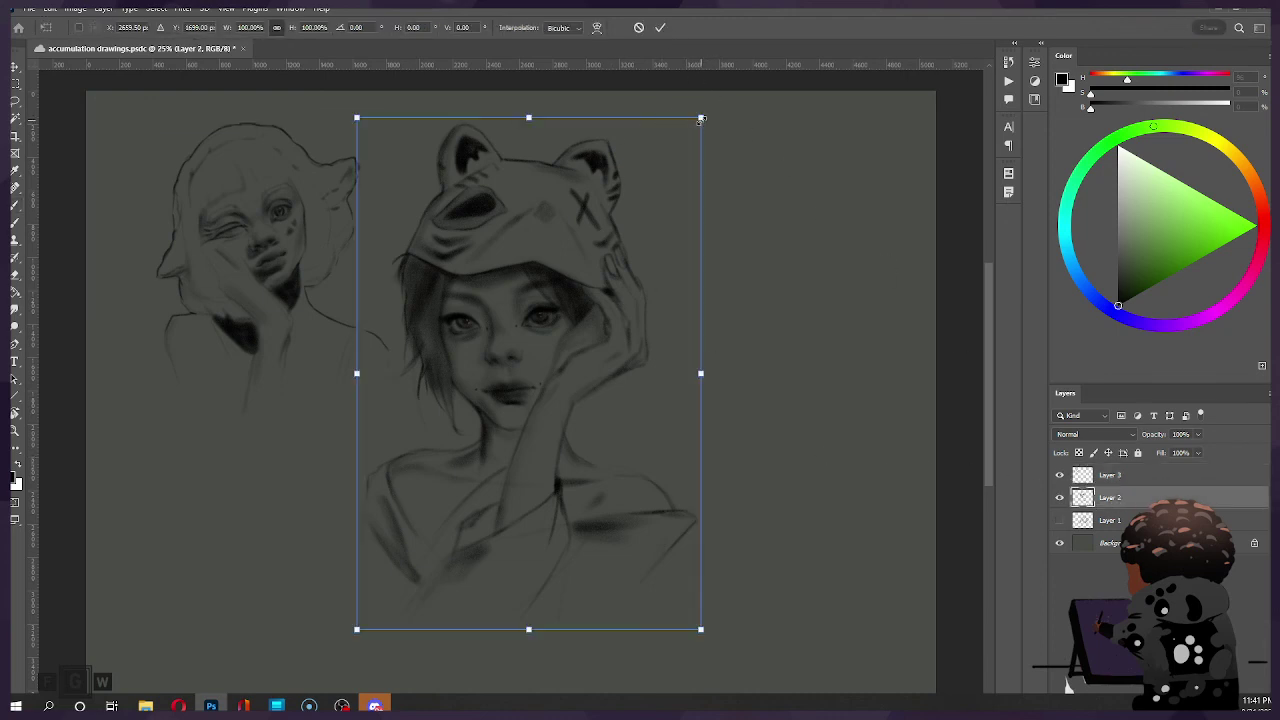
mouse_move(701, 119)
left_mouse_down()
mouse_move(590, 329)
mouse_move(614, 292)
left_mouse_up()
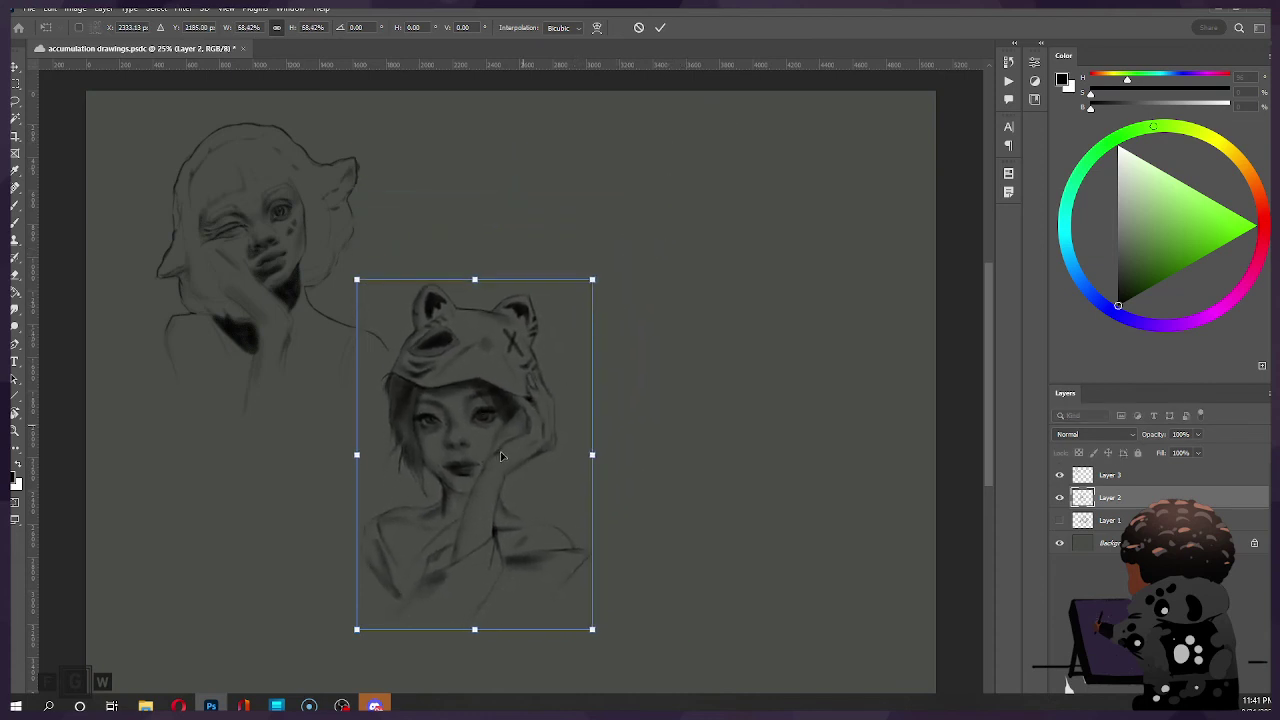
left_click_drag(500, 451, 587, 266)
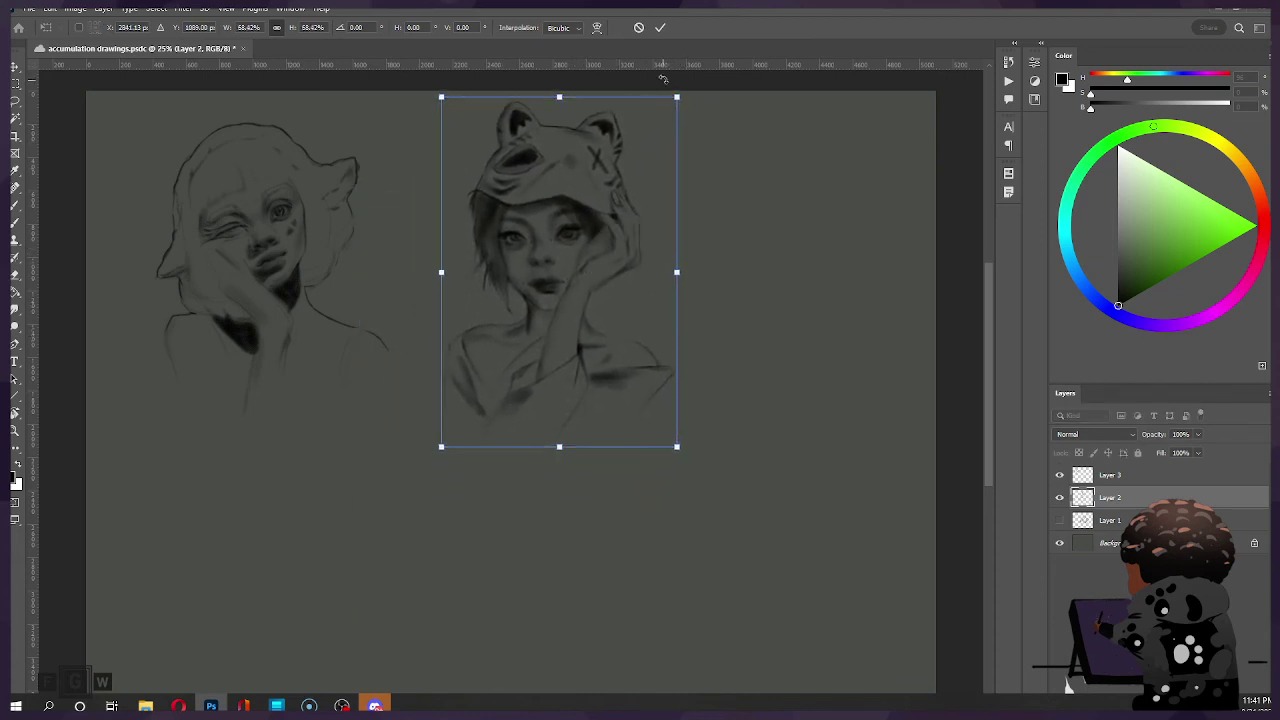
left_click(660, 27)
Step: Show Layer 1, scale its bun-haired portrait to slightly over half size and place it in the canvas's upper-right area
left_click(1060, 520)
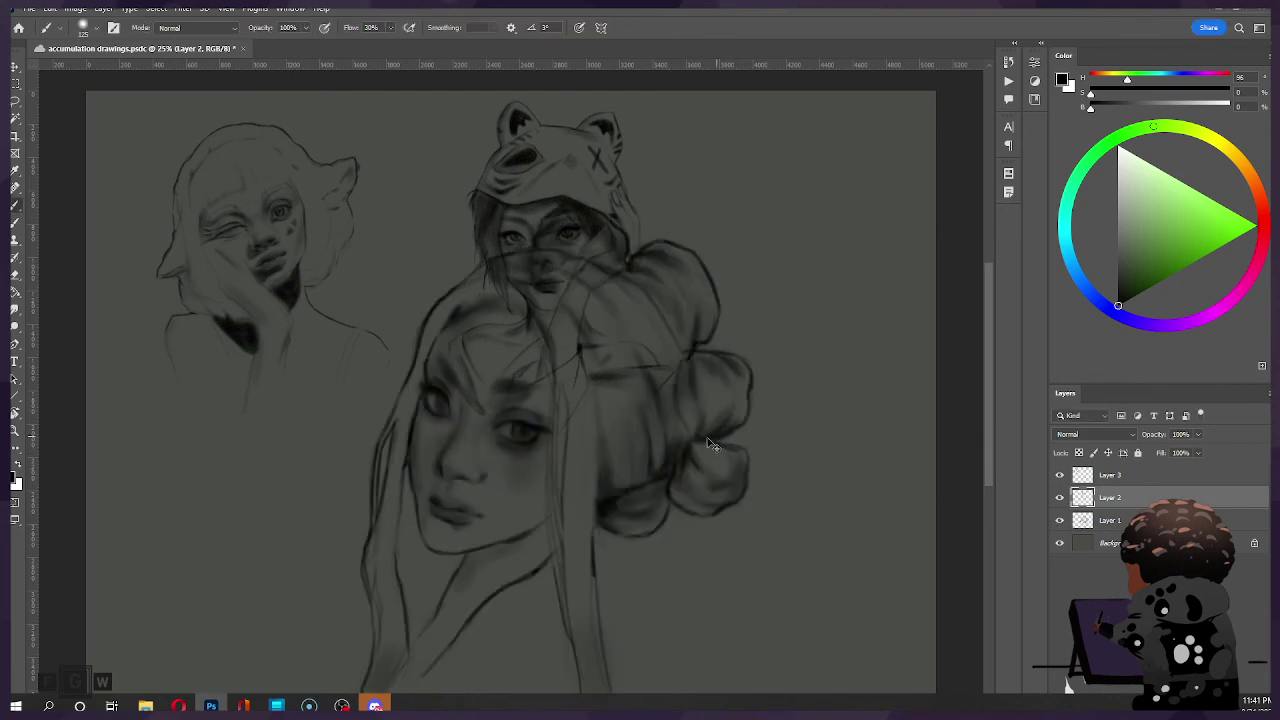
key("ctrl+t")
left_click(660, 27)
left_click(1110, 520)
key("ctrl+t")
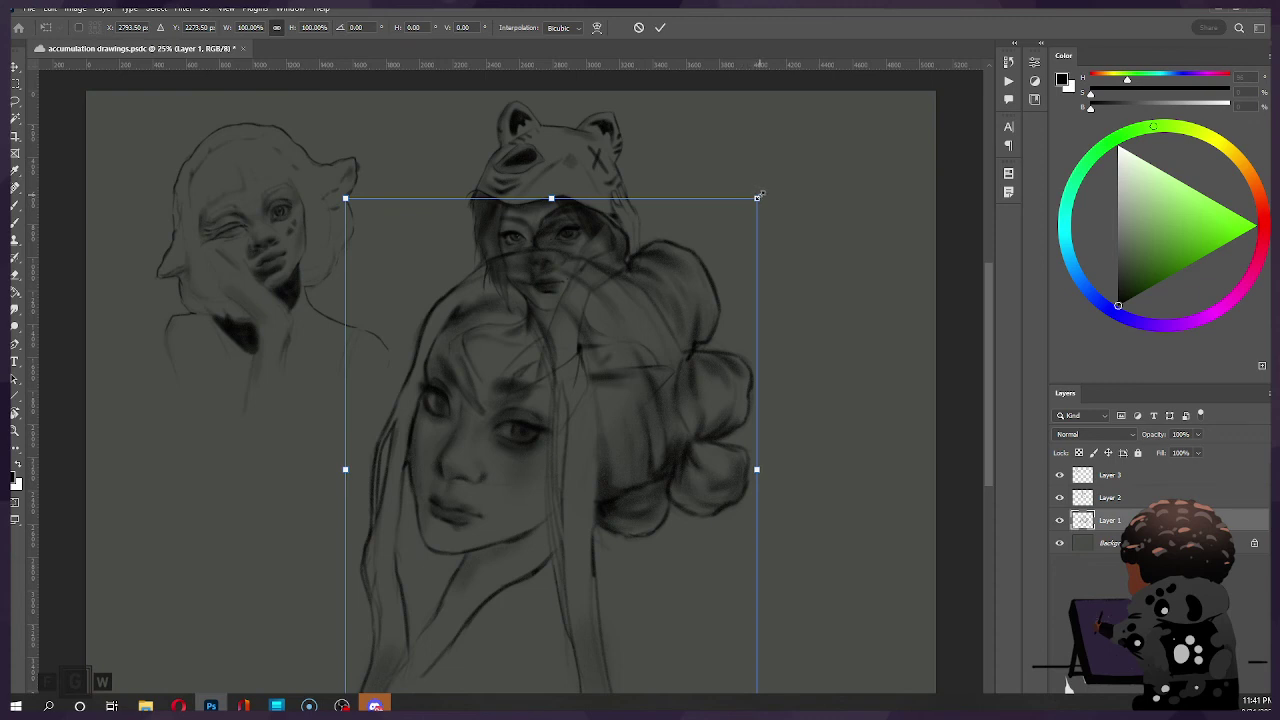
left_click_drag(757, 195, 575, 437)
mouse_move(505, 530)
left_mouse_down()
mouse_move(794, 332)
mouse_move(837, 178)
mouse_move(849, 201)
left_mouse_up()
mouse_move(916, 110)
left_mouse_down()
mouse_move(876, 162)
mouse_move(918, 123)
left_mouse_up()
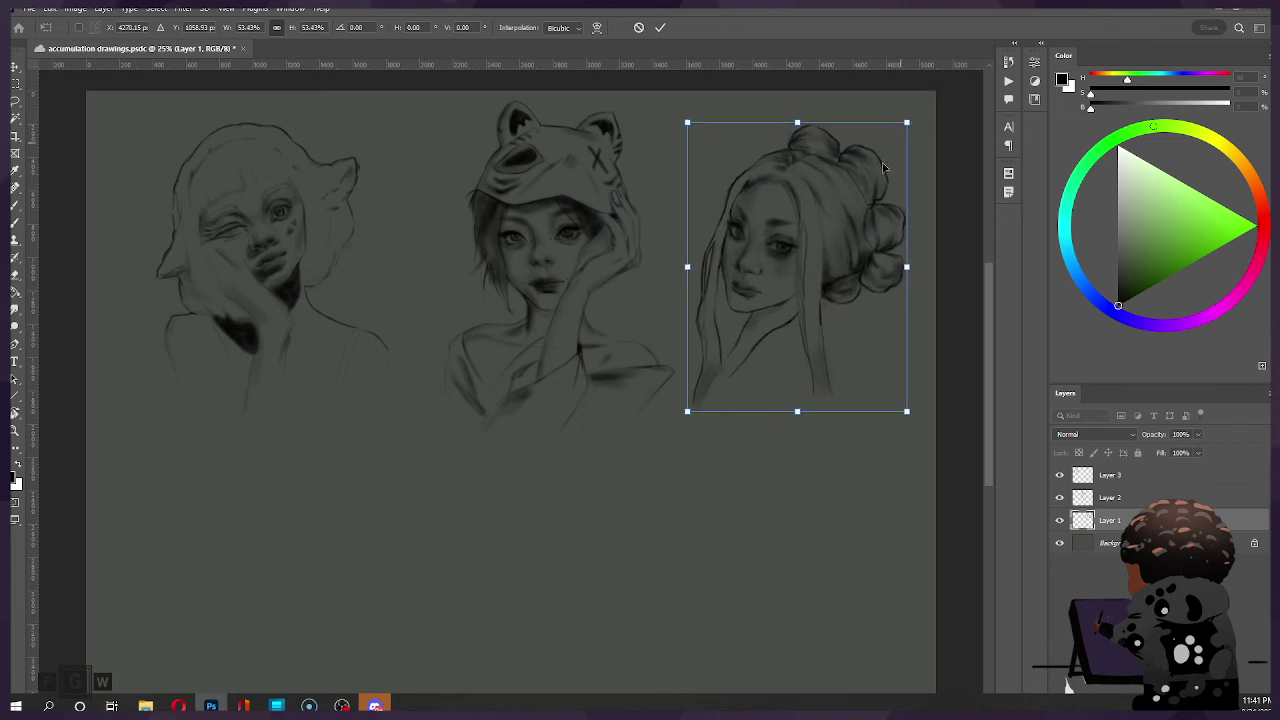
left_click_drag(776, 274, 783, 266)
left_click_drag(916, 113, 928, 94)
left_click_drag(833, 219, 814, 231)
left_click(659, 28)
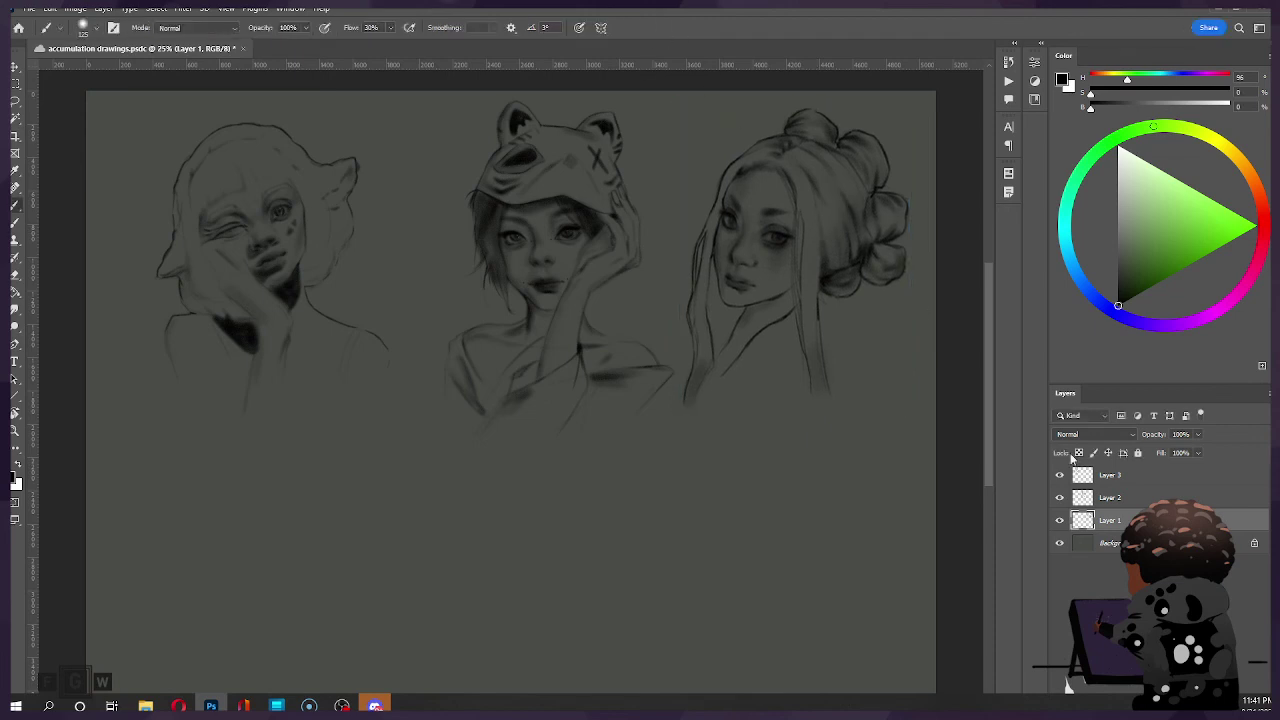
Step: Shift the bear-hat portrait on Layer 2 slightly left to even the spacing between the three portraits
left_click(1115, 500)
key("ctrl+t")
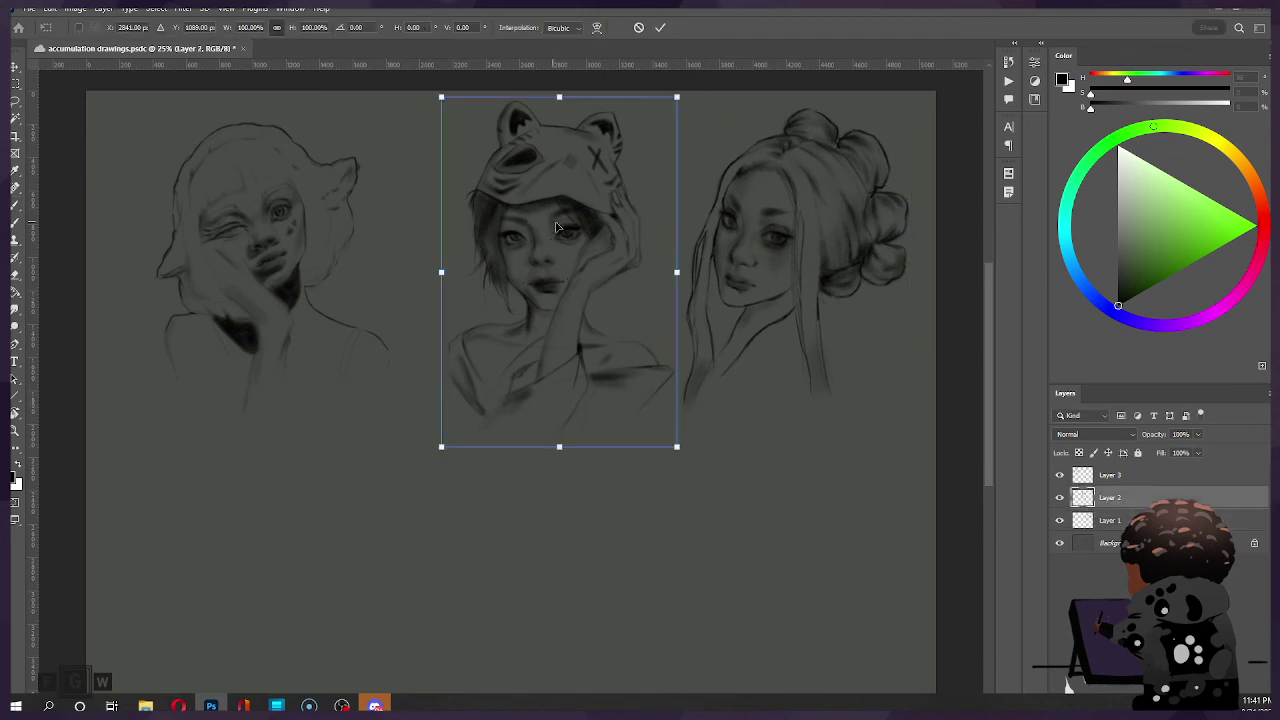
left_click_drag(556, 228, 541, 228)
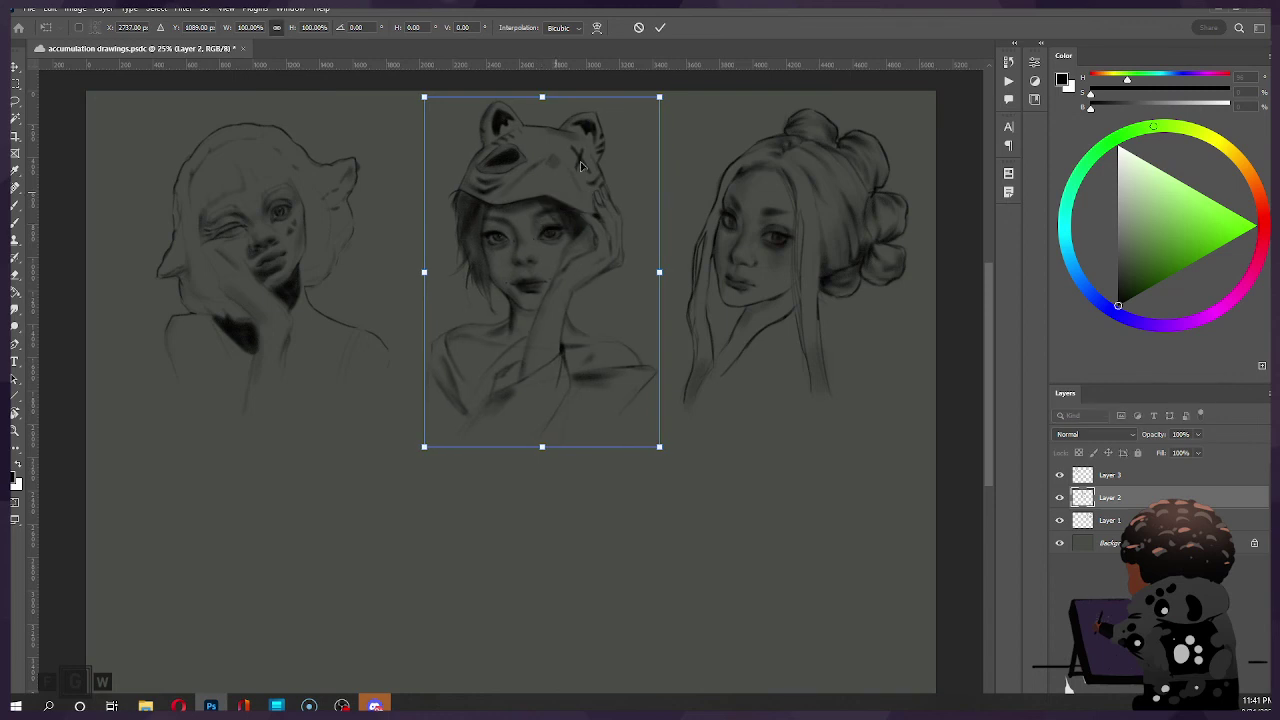
left_click(660, 27)
Step: Select Layers 1 to 3 together and shift all three portraits slightly left to center the row on the canvas
left_click(1150, 478)
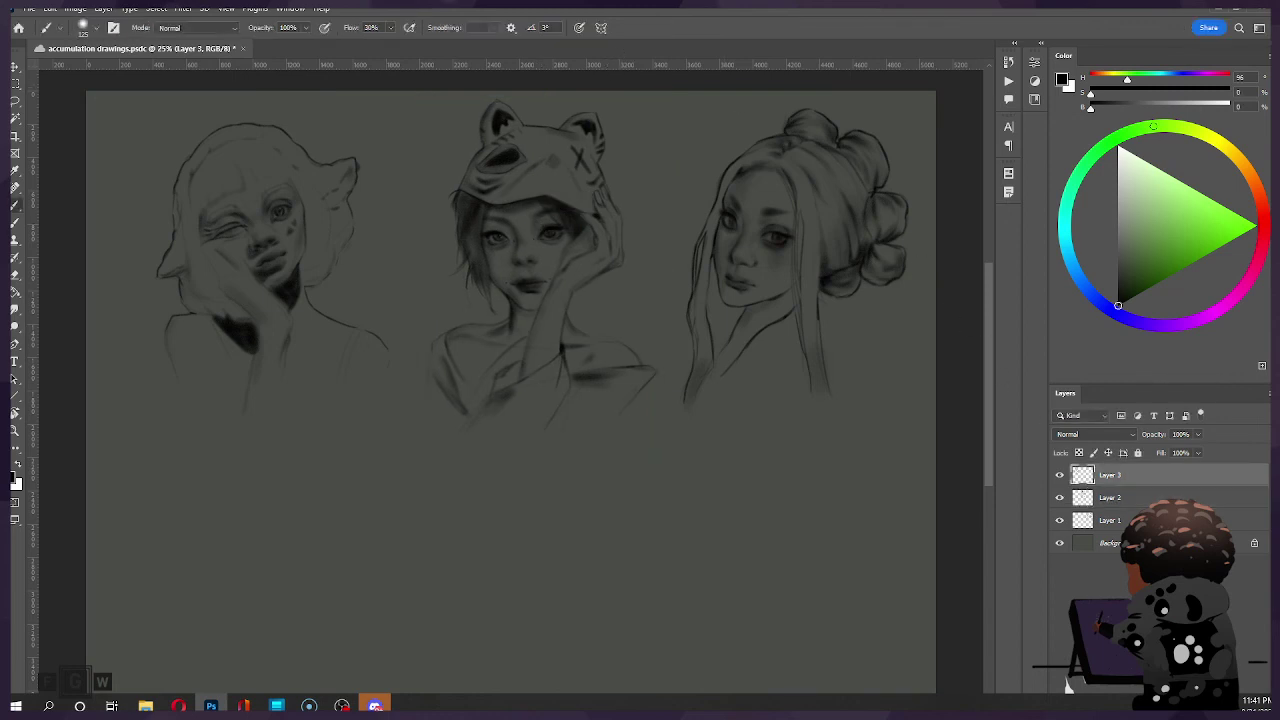
left_click(1100, 516, "shift")
key("ctrl+t")
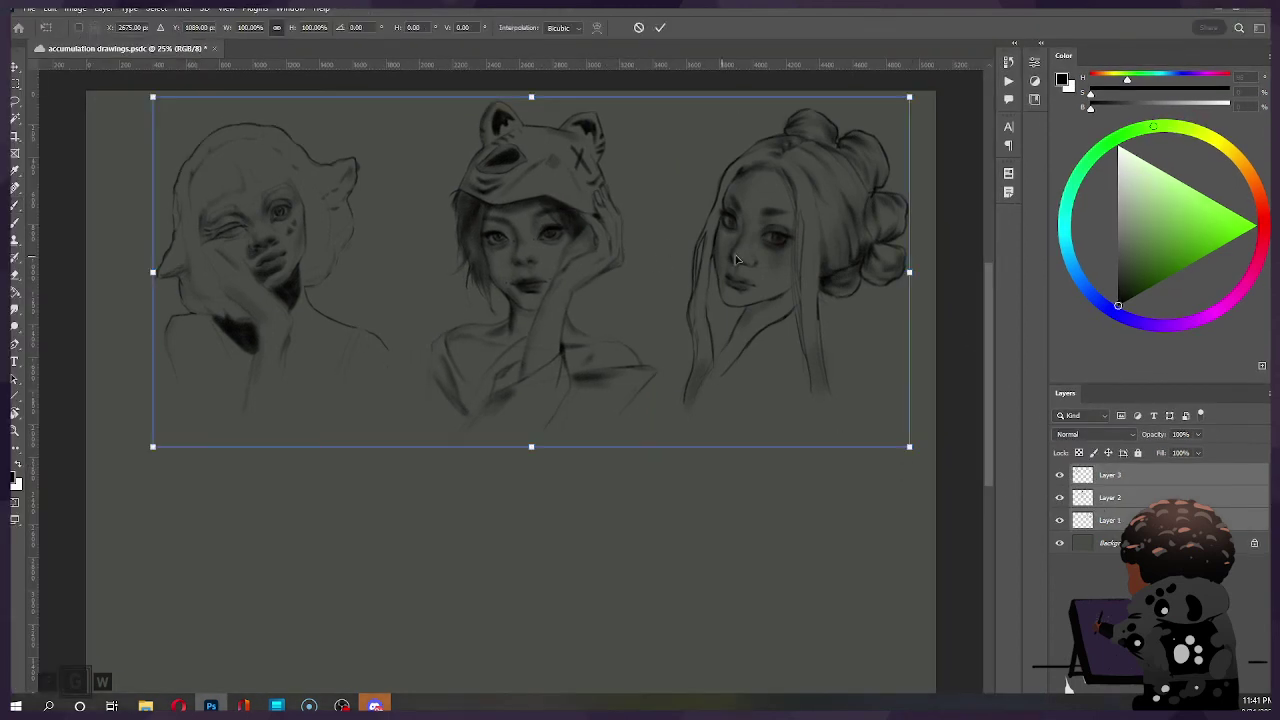
left_click_drag(736, 222, 727, 222)
left_click(660, 27)
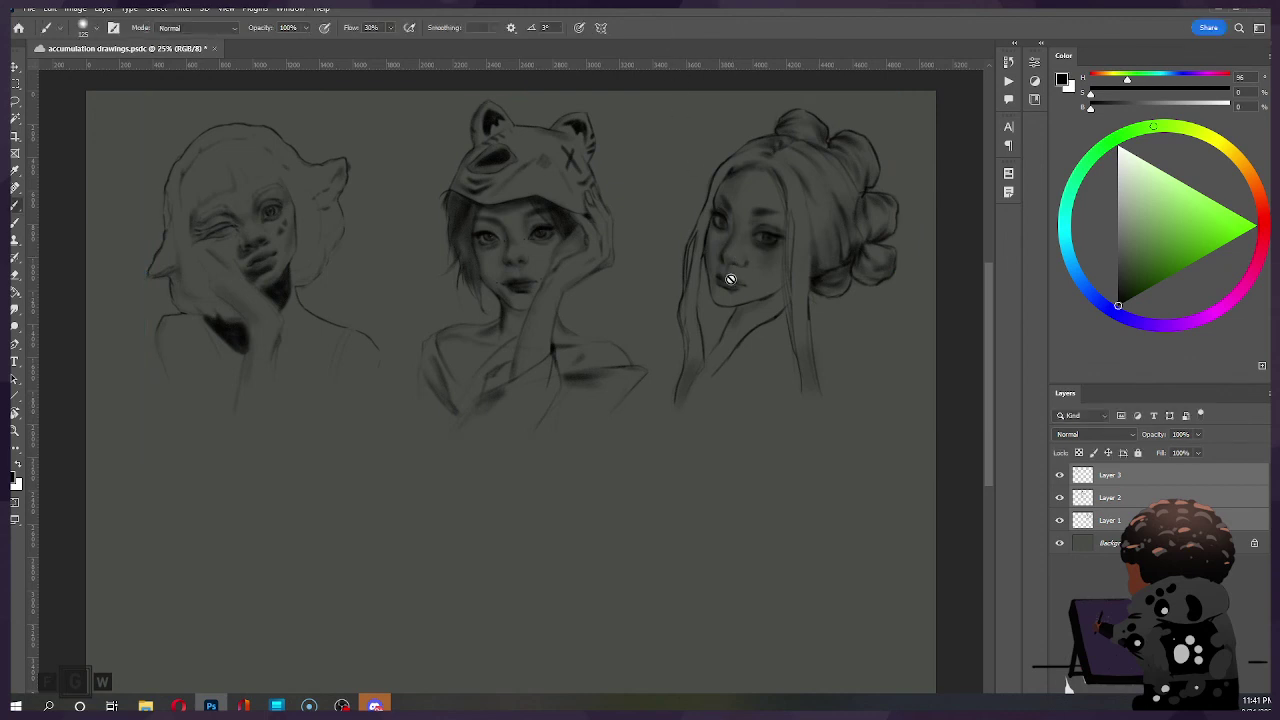
Step: Sketch a long left-pointing arrow beneath the three portraits on Layer 1, and undo it
scroll(734, 286, "down", 2)
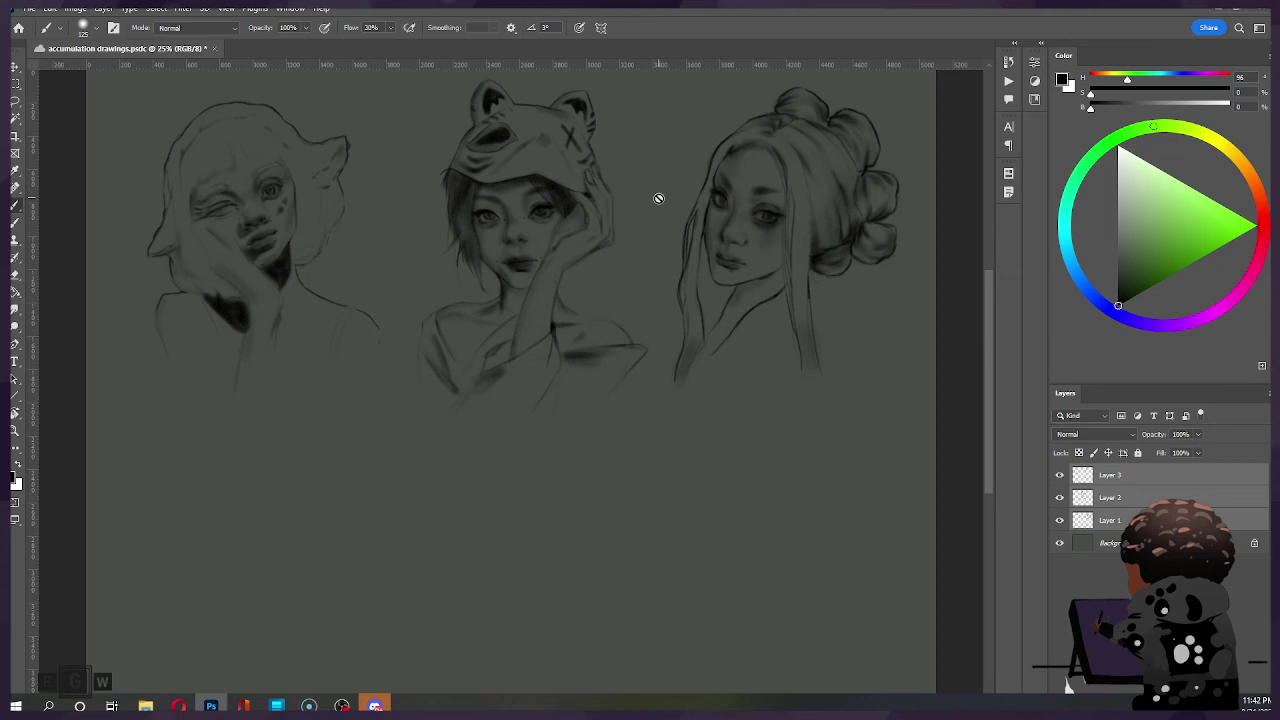
left_click(1128, 516)
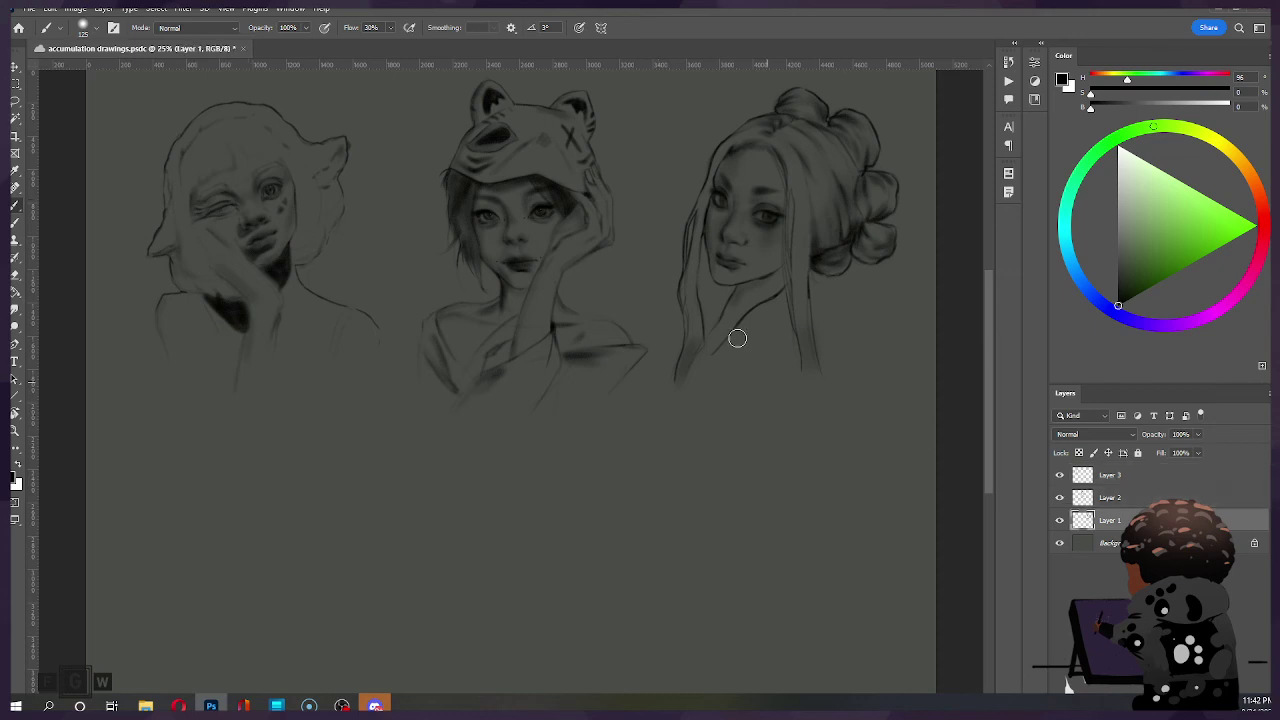
mouse_move(740, 197)
left_mouse_down()
mouse_move(721, 240)
mouse_move(816, 201)
mouse_move(841, 267)
mouse_move(635, 441)
mouse_move(323, 447)
mouse_move(324, 430)
mouse_move(286, 454)
left_mouse_up()
key("ctrl+z")
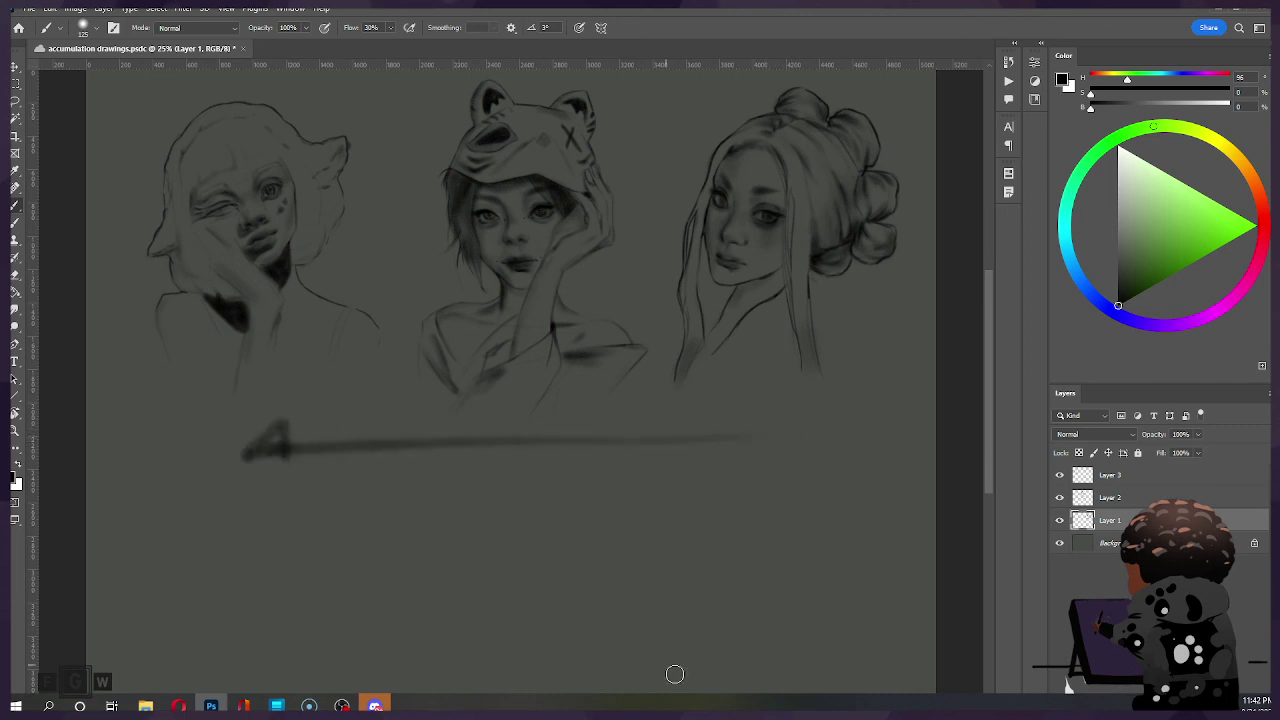
key("ctrl+z")
key("ctrl+z")
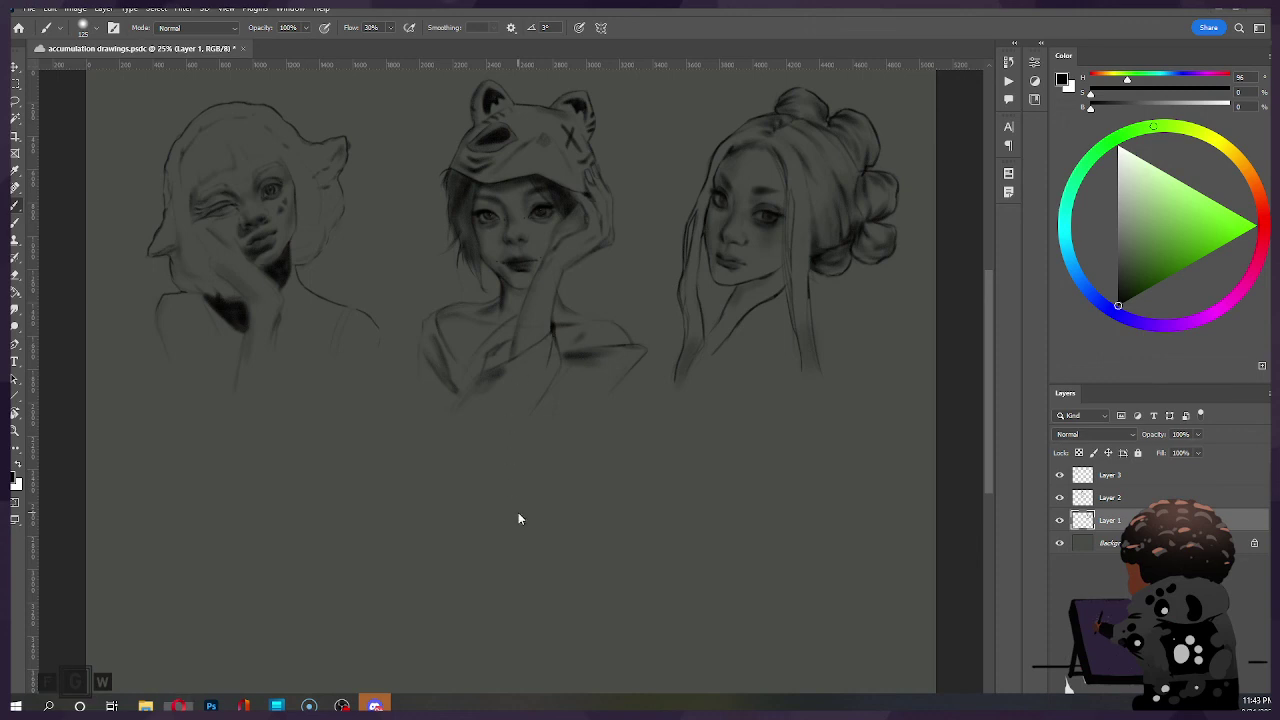
scroll(510, 380, "down", 2)
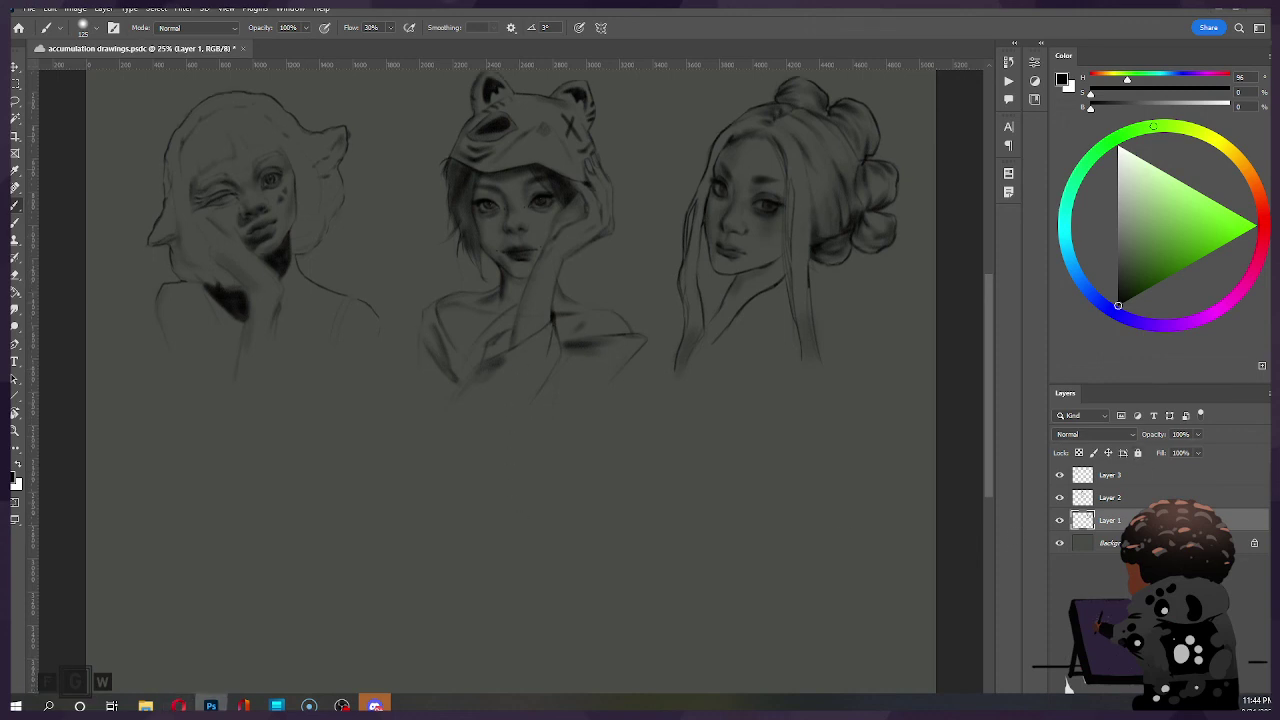
scroll(510, 380, "up", 3)
key("ctrl+n")
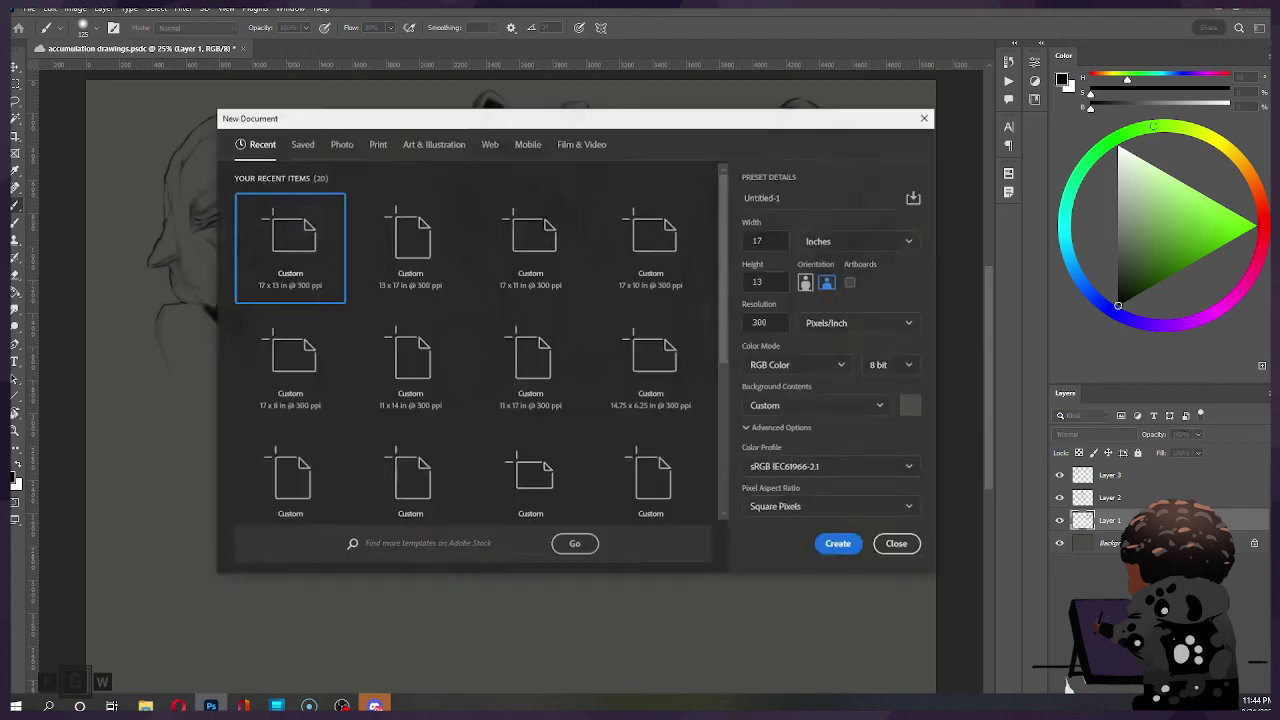
left_click(896, 544)
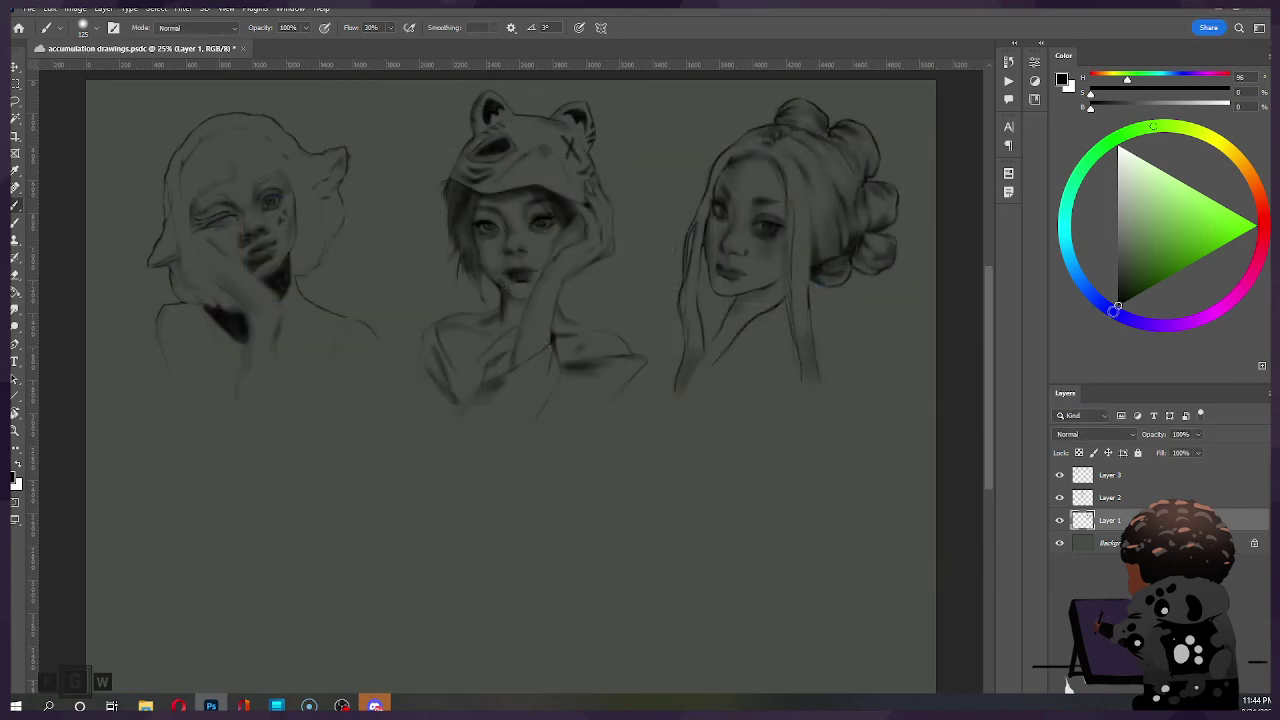
Step: Deselect all layers and shrink the color wheel area to give the layer list more height
left_click(1150, 600)
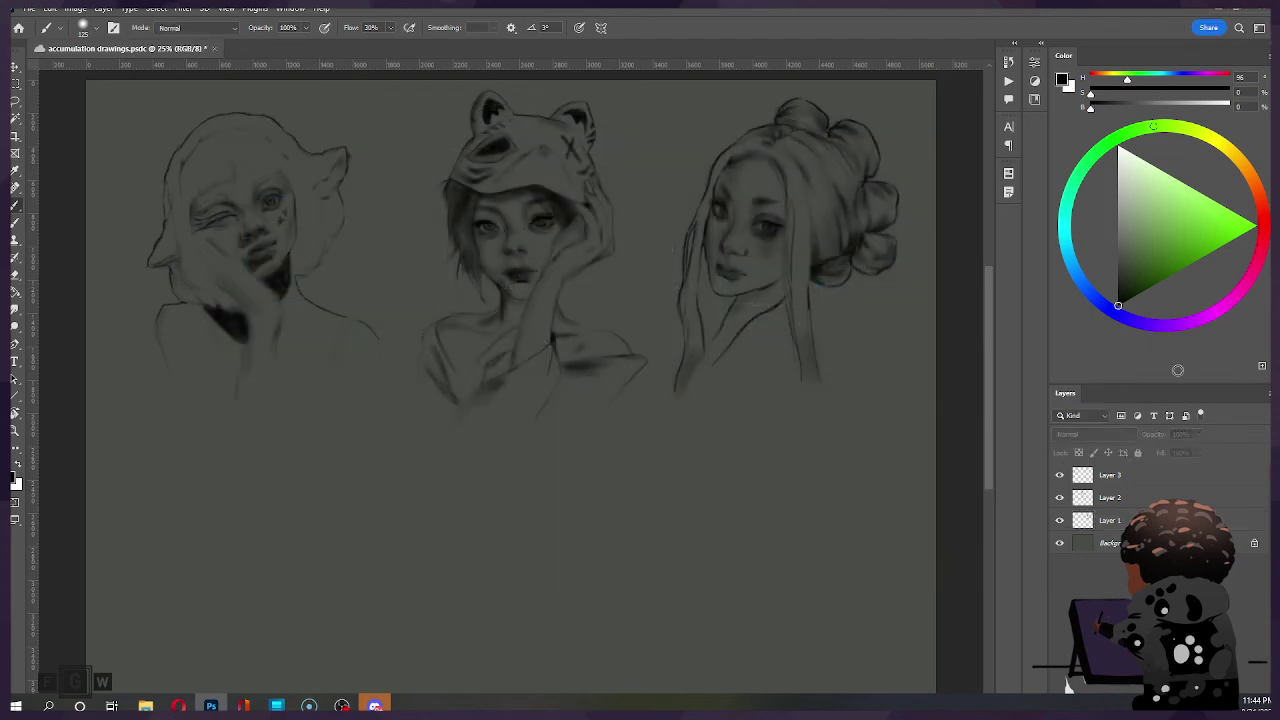
left_click_drag(1171, 383, 1172, 260)
Step: Hide the Task View button on the taskbar and show it again
right_click(1072, 704)
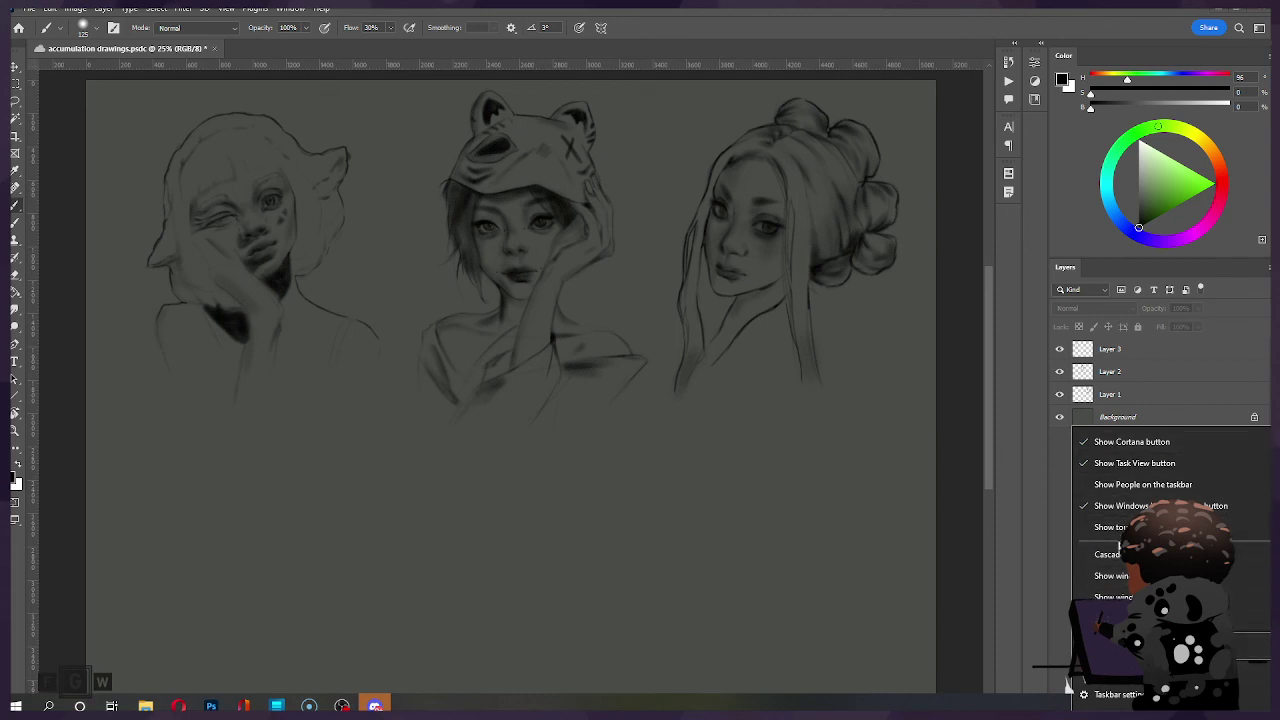
left_click(1109, 466)
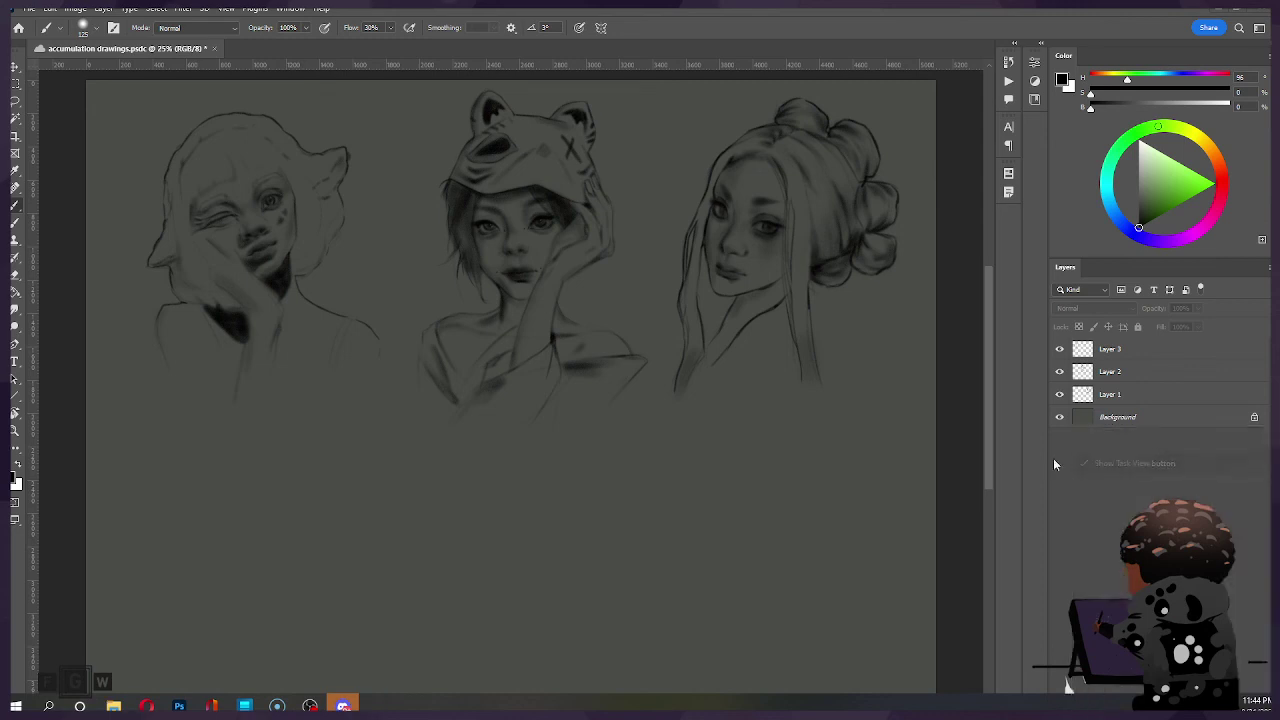
right_click(818, 705)
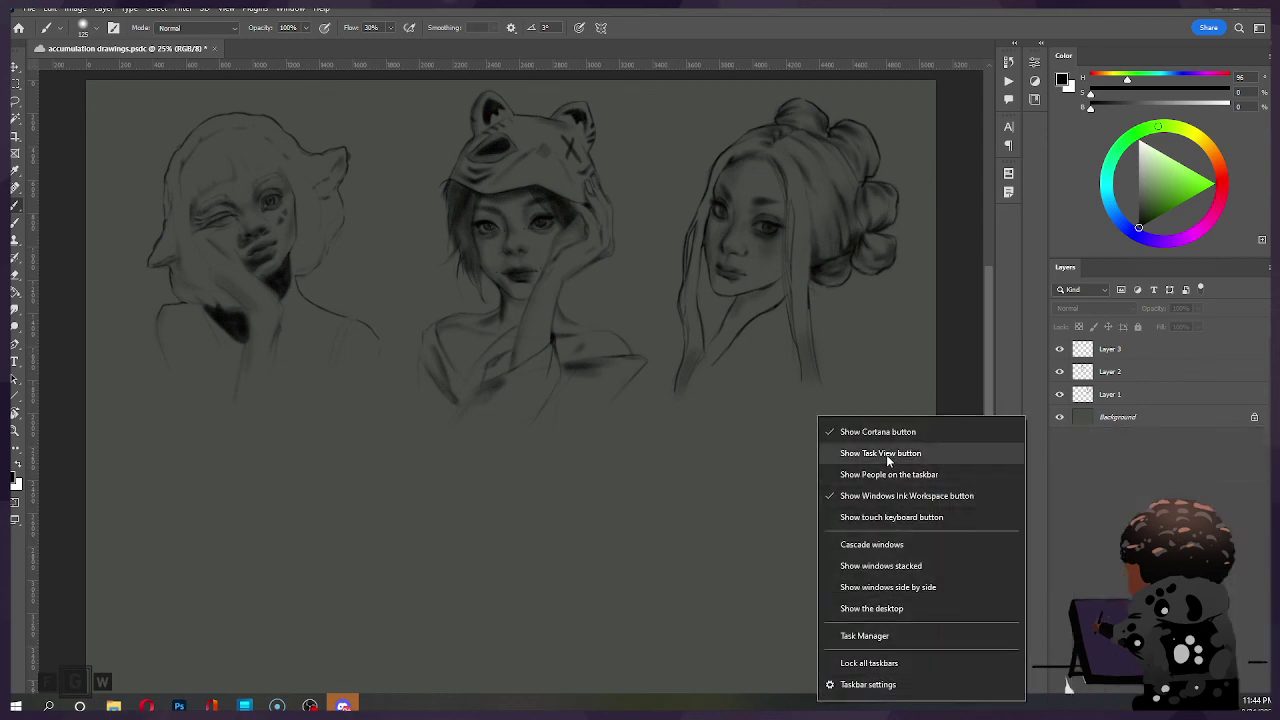
left_click(888, 456)
Step: View the open windows in Task View, return to the drawing, and open the taskbar settings
right_click(806, 705)
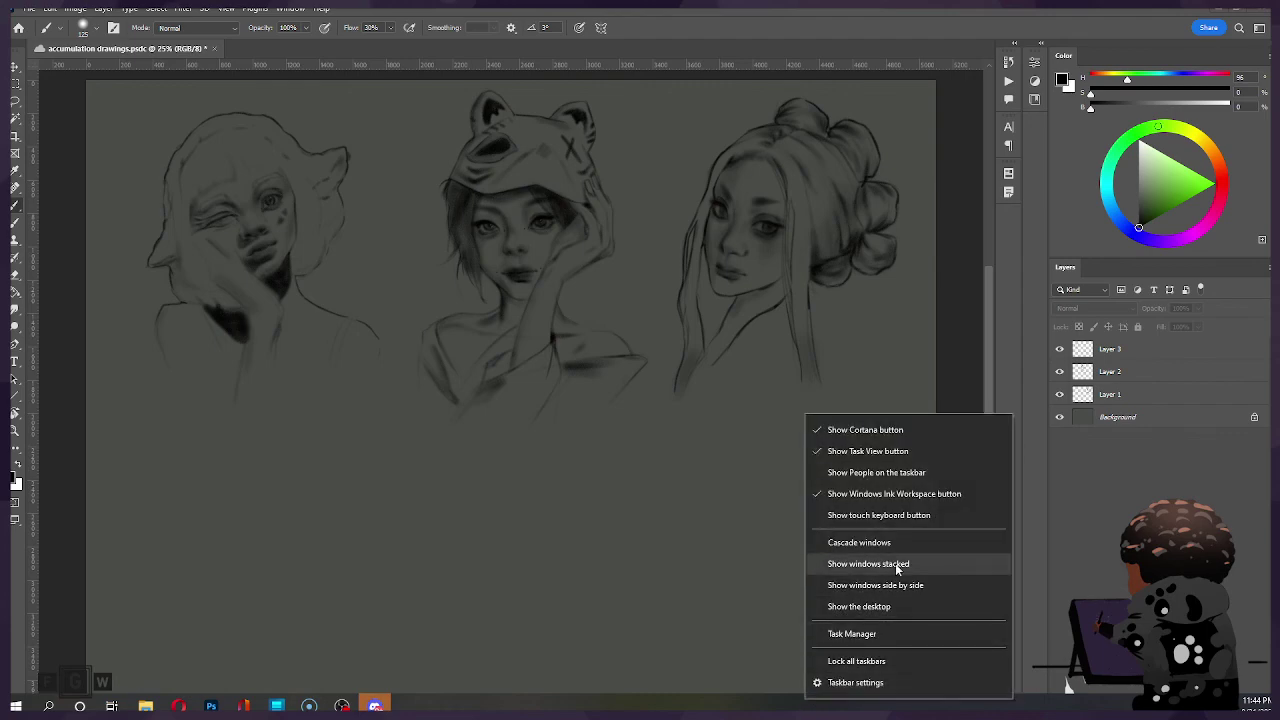
left_click(112, 706)
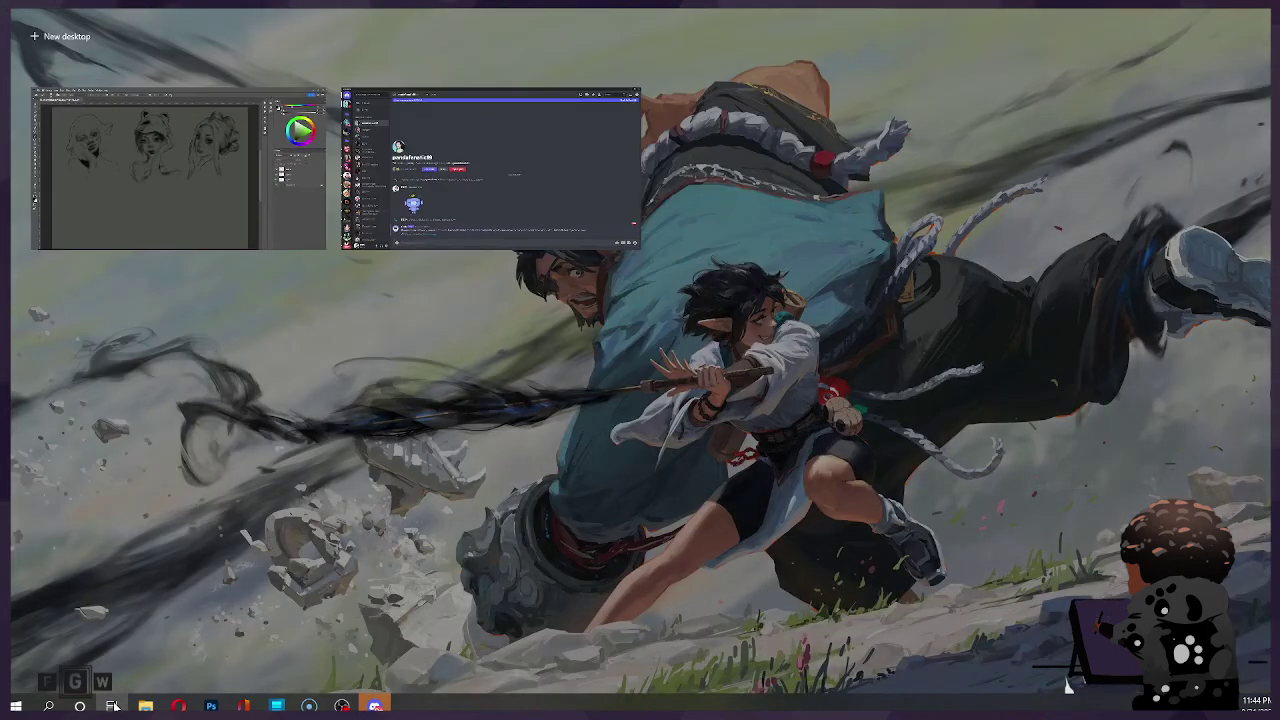
left_click(238, 185)
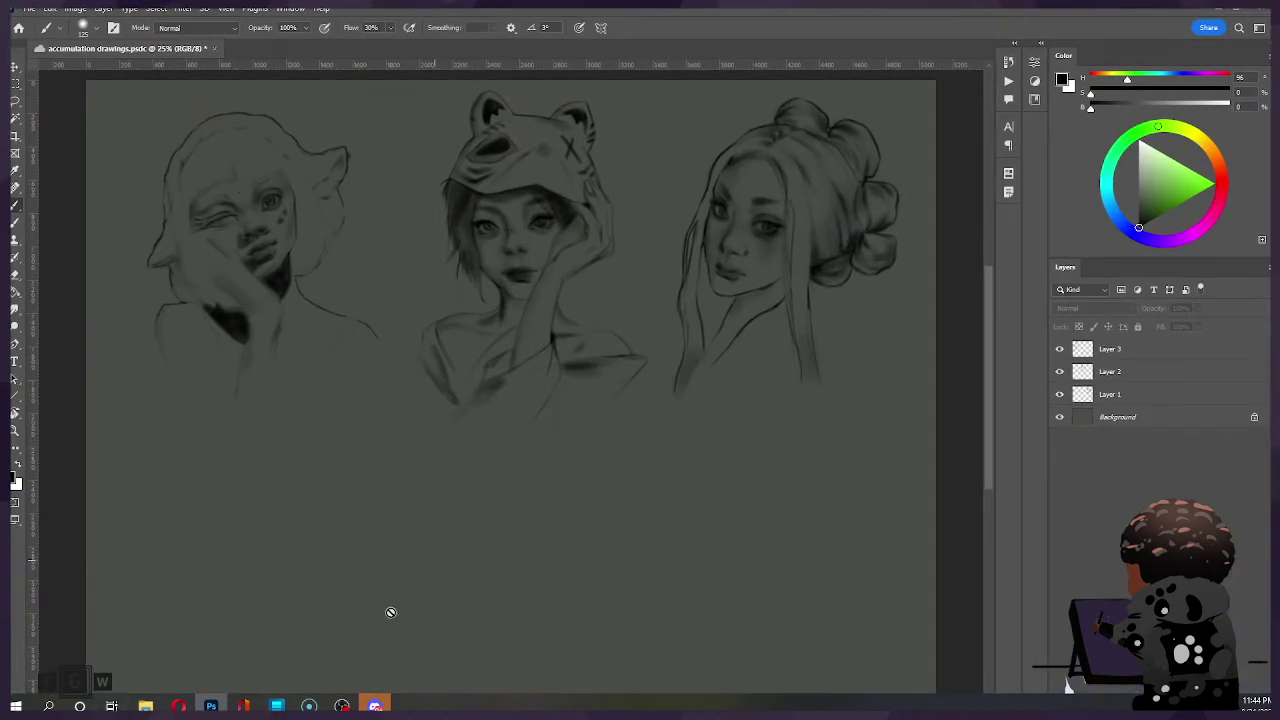
right_click(922, 707)
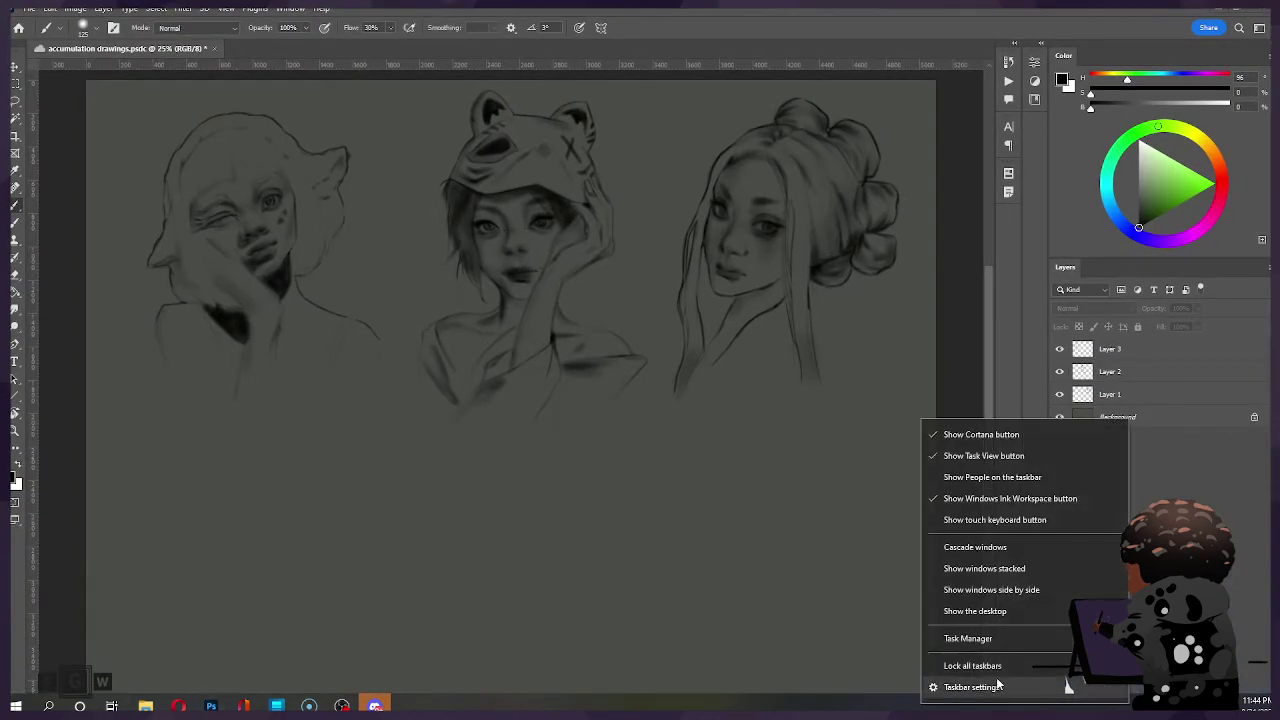
left_click(957, 688)
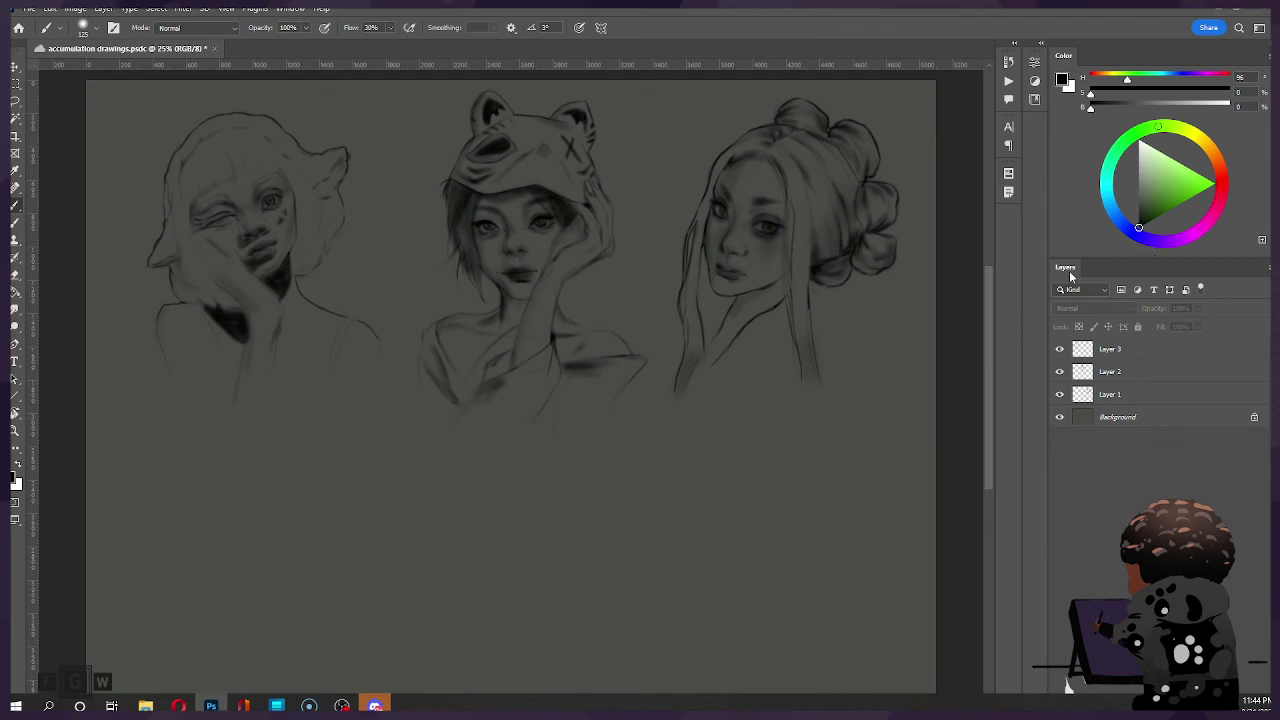
Step: Float the Layers panel free of its dock and add a new layer above Layer 3
left_click_drag(1069, 270, 1041, 147)
left_click(1045, 311)
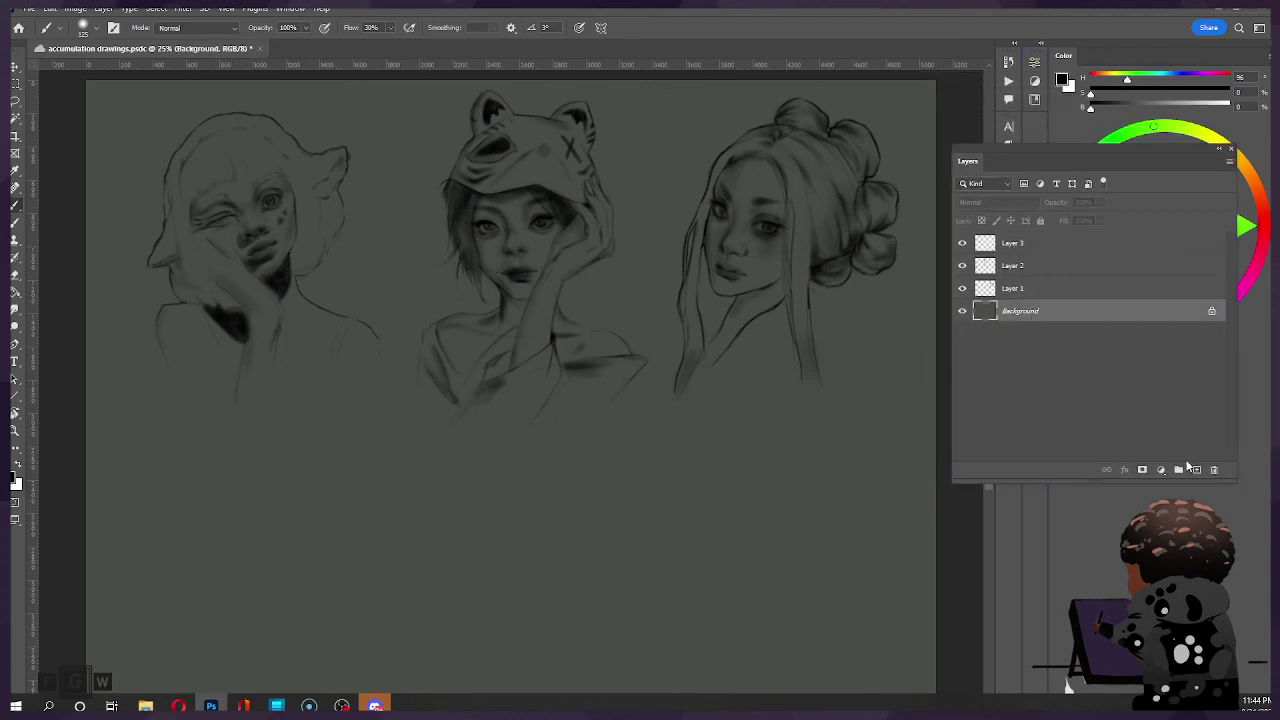
left_click(1046, 247)
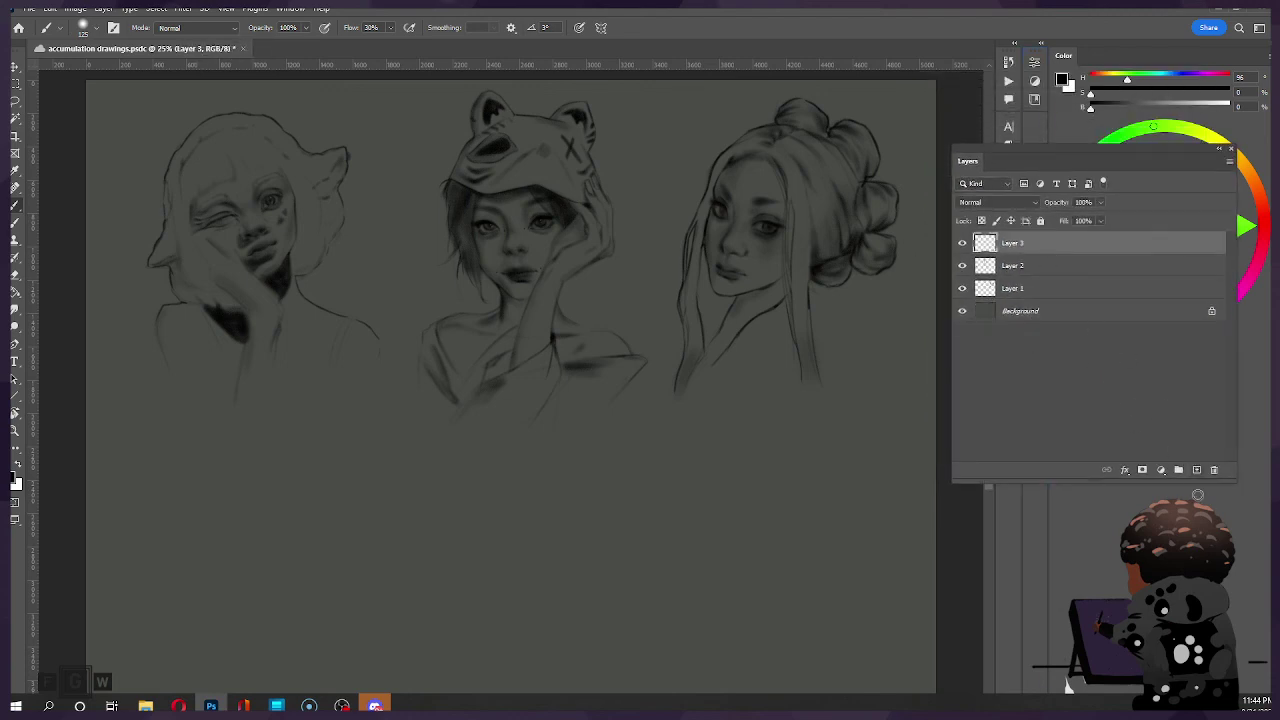
left_click(1196, 470)
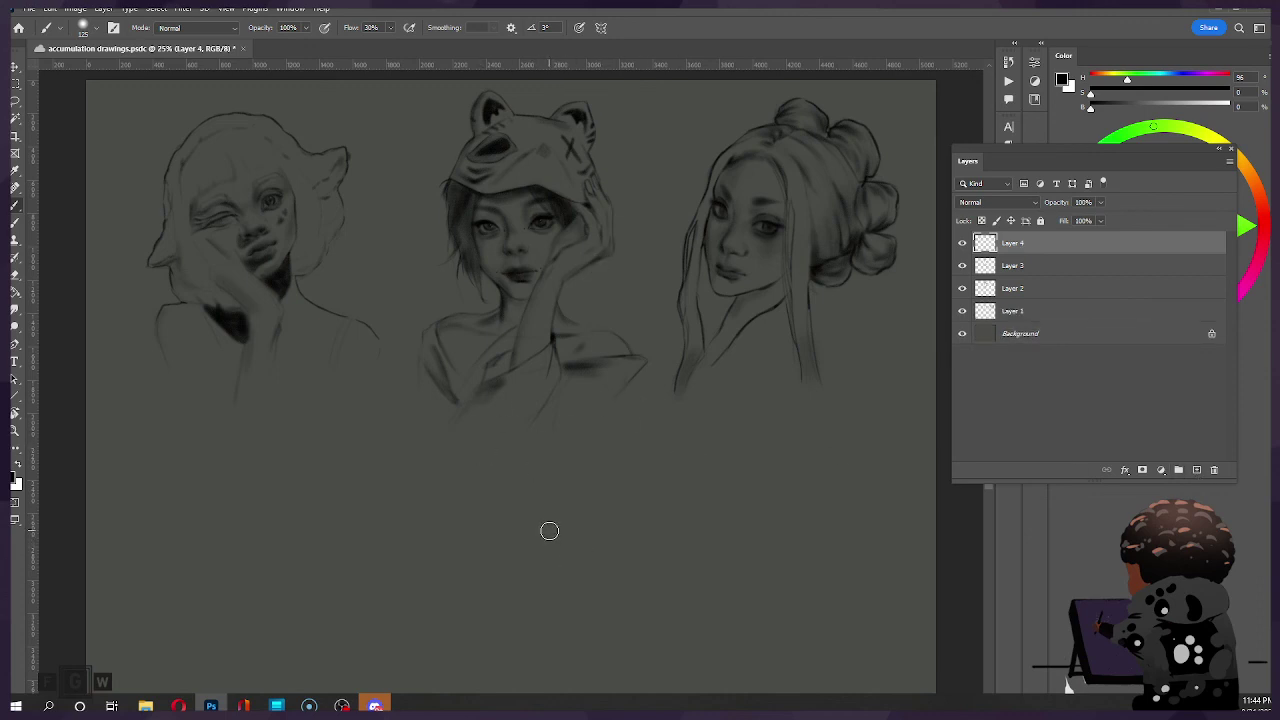
Step: Block in a soft, wide dark patch on Layer 4 in the empty area below the portraits, using a very large brush
key("bracketright")
key("bracketright")
key("bracketright")
key("bracketright")
key("bracketright")
key("bracketright")
key("bracketright")
key("bracketright")
key("bracketright")
key("bracketright")
left_click_drag(569, 542, 696, 544)
key("bracketright")
key("bracketright")
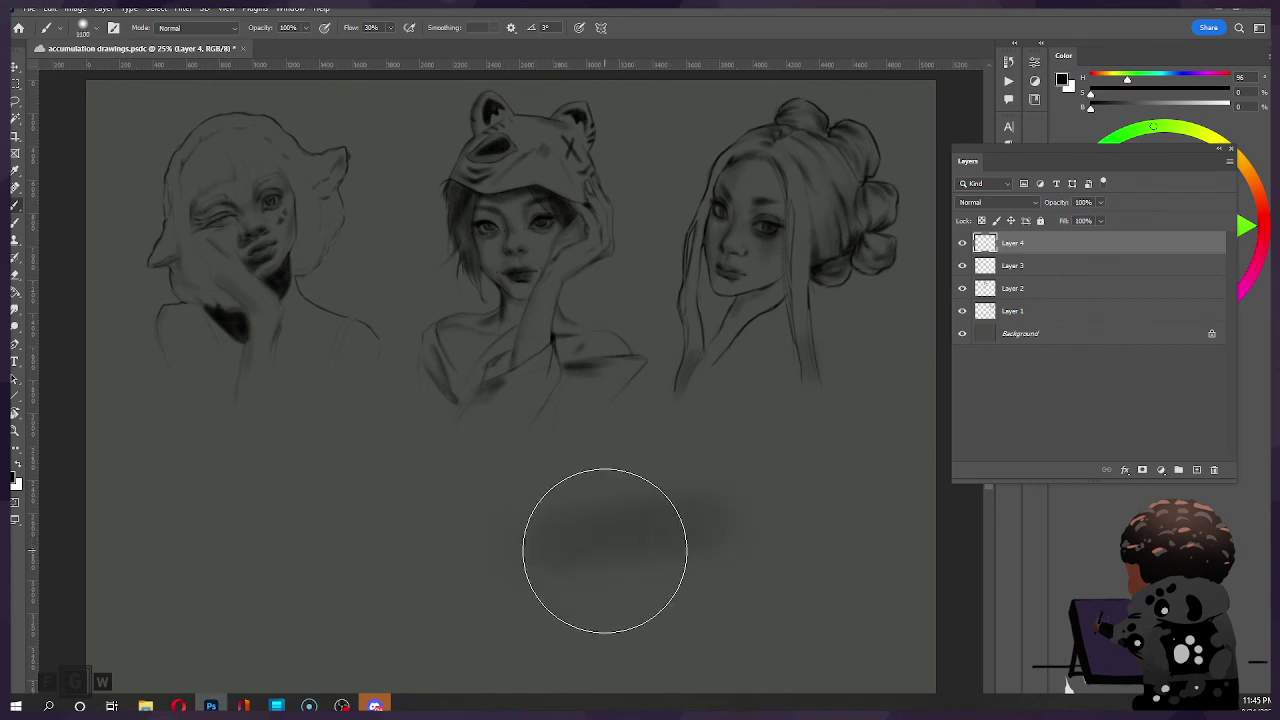
left_click_drag(562, 557, 754, 557)
Step: Darken a curved band along the upper part of the patch with a smaller soft brush to suggest an upper eyelid
key("bracketleft")
key("bracketleft")
key("bracketleft")
key("bracketleft")
key("bracketleft")
key("bracketleft")
key("bracketleft")
key("bracketleft")
key("bracketleft")
key("bracketleft")
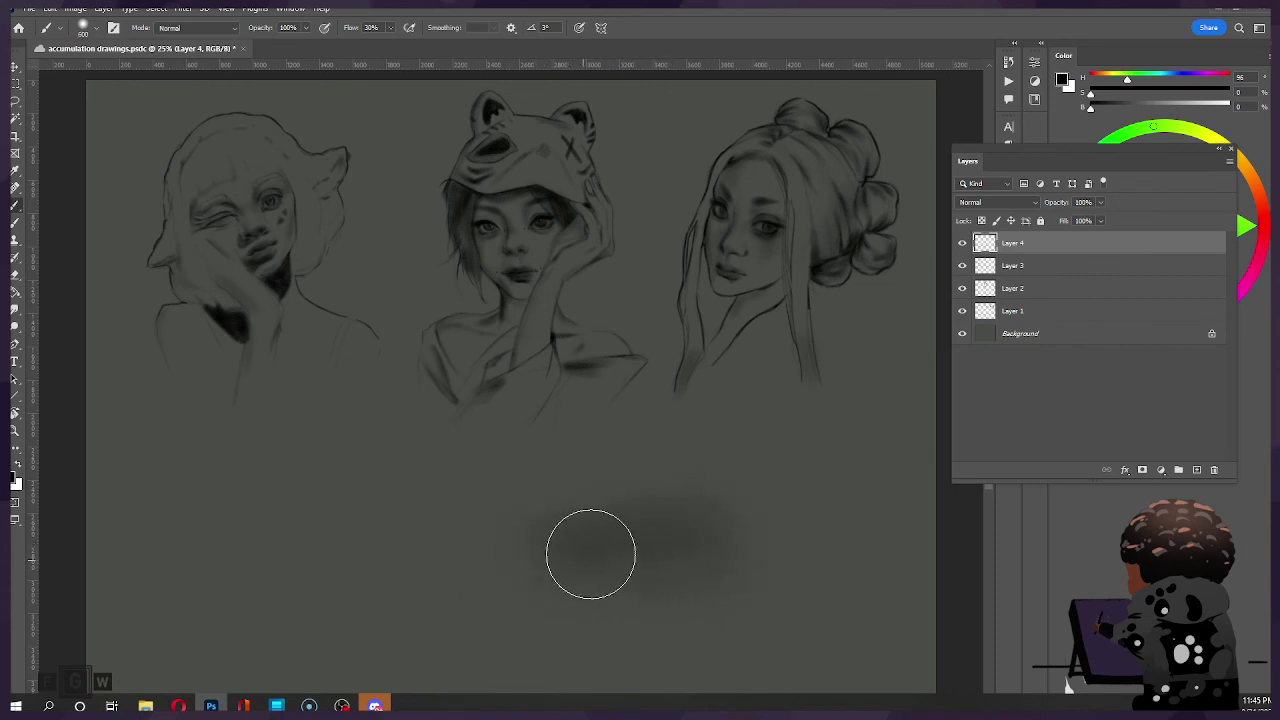
key("bracketright")
key("bracketright")
key("bracketright")
key("bracketright")
mouse_move(567, 554)
left_mouse_down()
mouse_move(593, 536)
mouse_move(574, 540)
mouse_move(687, 518)
mouse_move(603, 529)
mouse_move(750, 534)
mouse_move(674, 528)
mouse_move(720, 546)
left_mouse_up()
left_click(643, 547, "alt")
key("bracketleft")
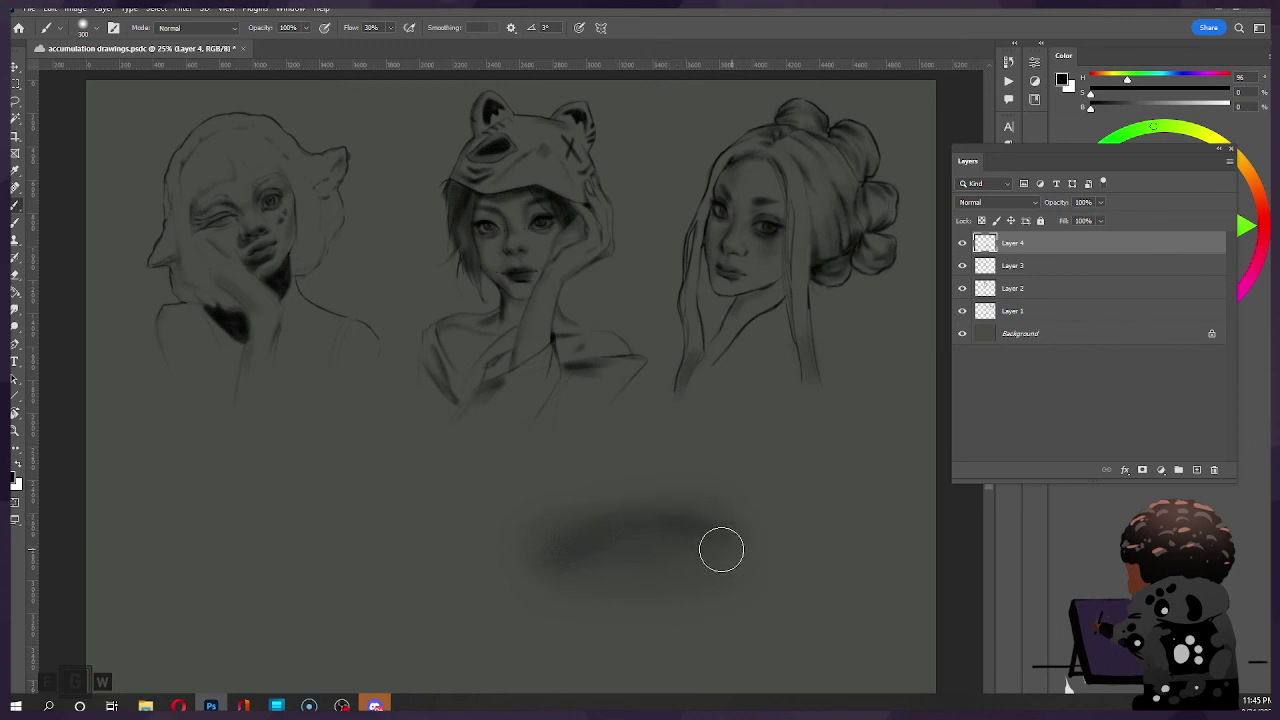
Step: Brush a darker vertical shadow into the middle of the patch for the iris, and undo the last stroke
key("bracketright")
key("bracketright")
key("bracketright")
mouse_move(625, 540)
left_mouse_down()
mouse_move(654, 544)
mouse_move(605, 547)
mouse_move(650, 539)
mouse_move(643, 592)
mouse_move(651, 569)
mouse_move(555, 590)
mouse_move(611, 543)
mouse_move(552, 570)
mouse_move(587, 539)
mouse_move(545, 578)
mouse_move(710, 508)
mouse_move(572, 552)
mouse_move(547, 585)
mouse_move(726, 526)
mouse_move(572, 549)
mouse_move(560, 565)
mouse_move(642, 533)
mouse_move(602, 569)
mouse_move(622, 603)
mouse_move(556, 585)
mouse_move(629, 604)
left_mouse_up()
key("bracketleft")
key("bracketleft")
key("bracketleft")
key("bracketright")
key("bracketright")
key("ctrl+z")
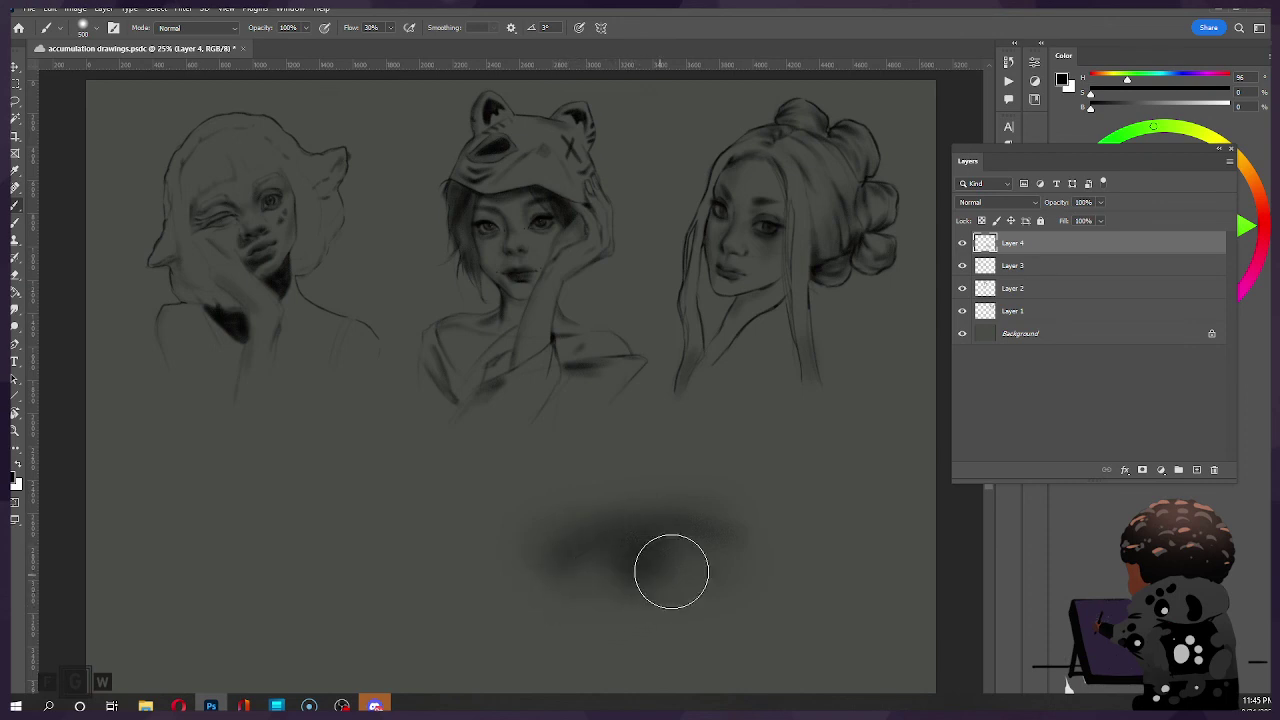
Step: Deepen the iris shadow and add a soft dark stroke at the eye's lower right corner with a smaller brush
key("bracketleft")
key("bracketleft")
key("bracketleft")
key("bracketright")
key("bracketright")
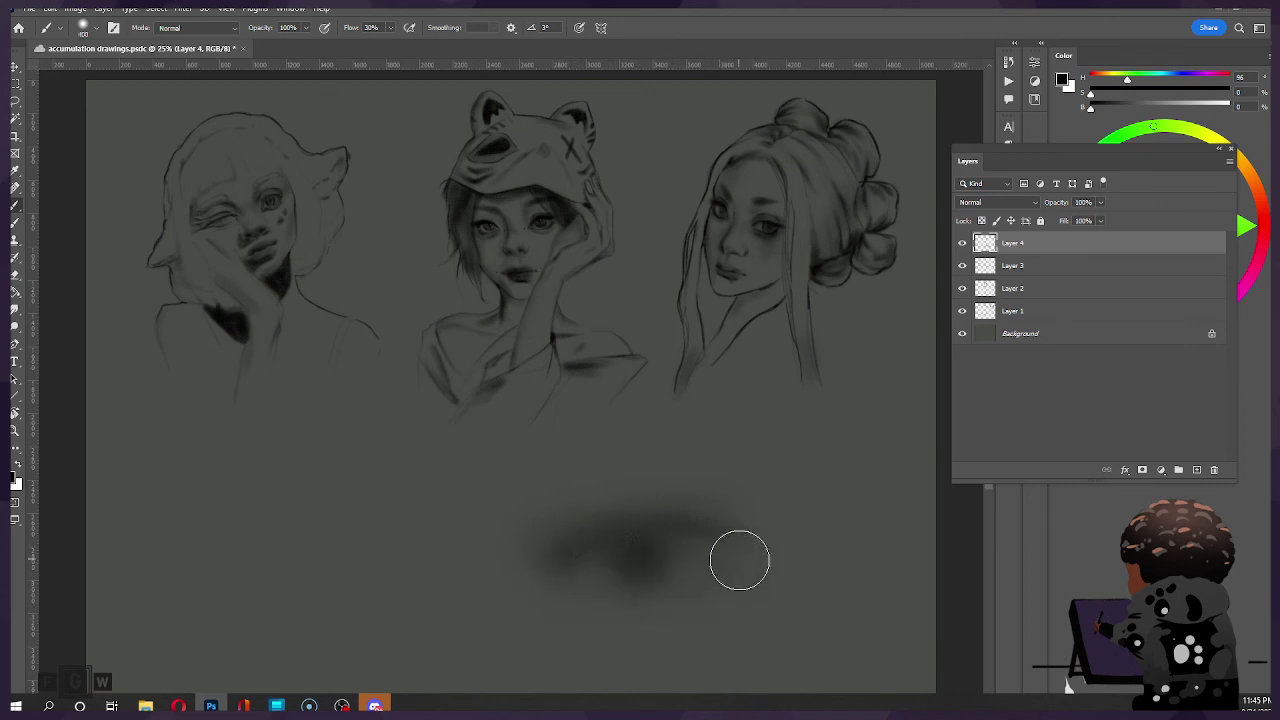
left_click_drag(737, 557, 734, 574)
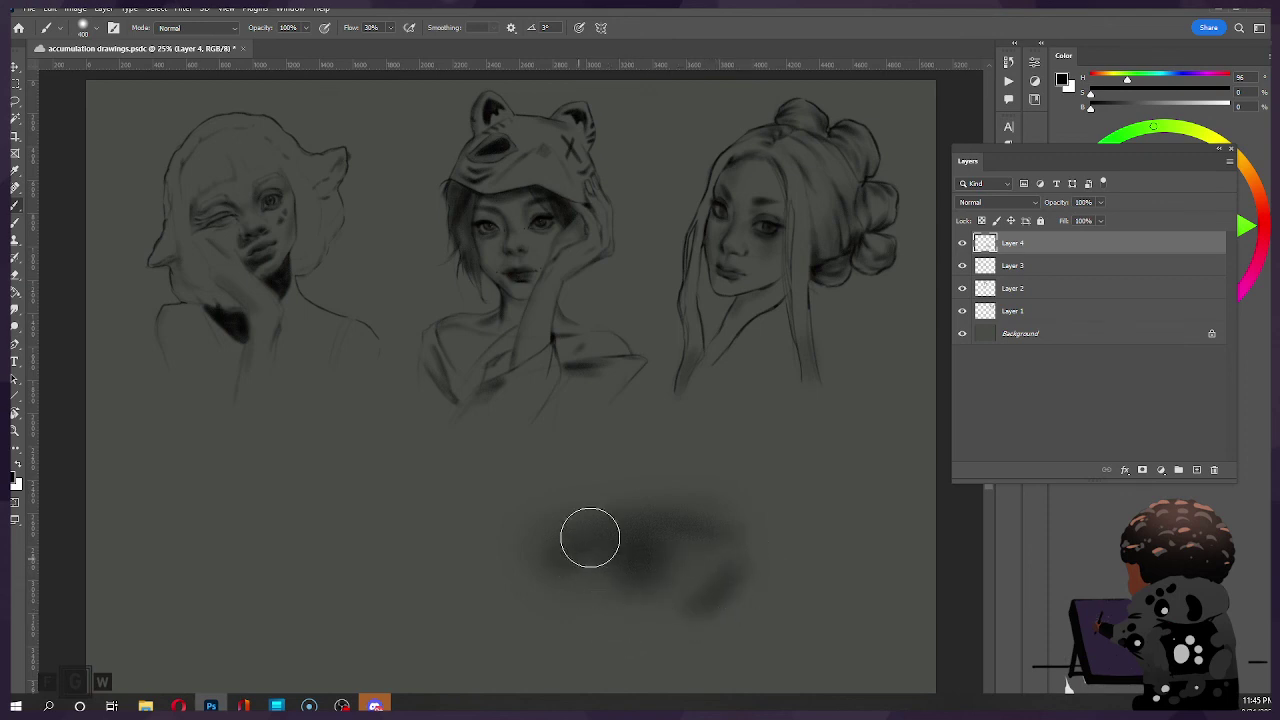
key("bracketleft")
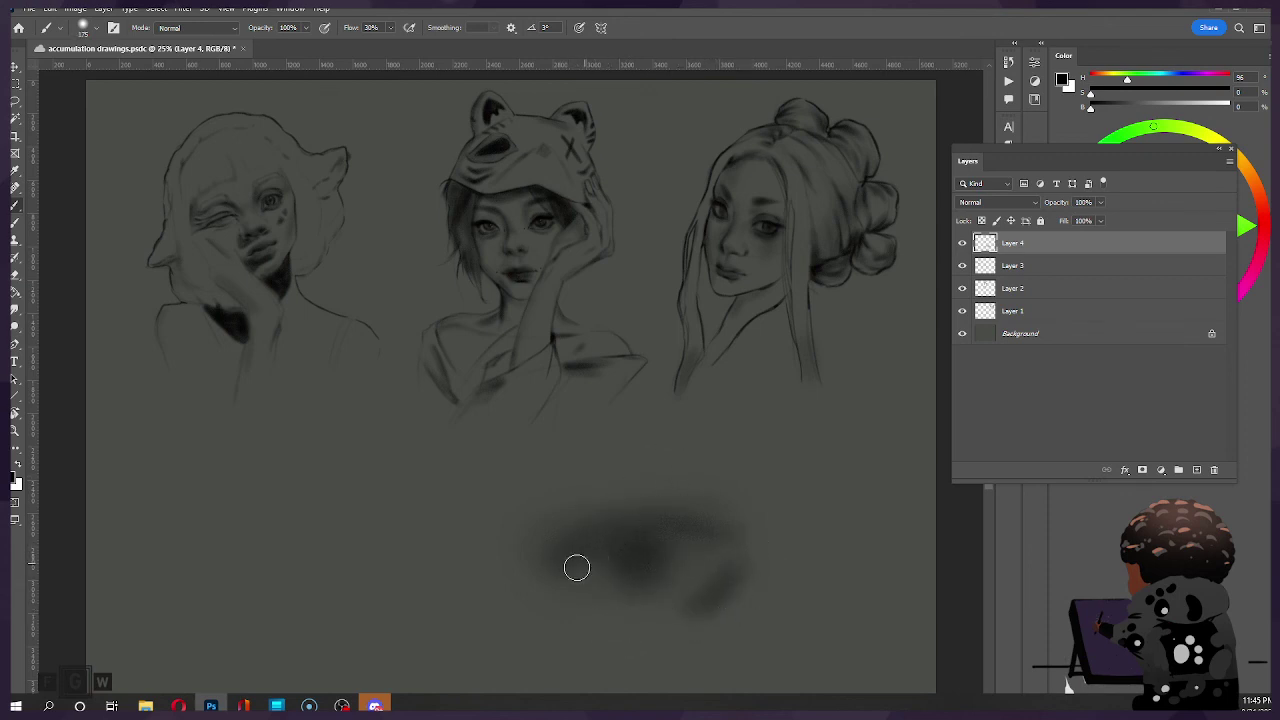
Step: Erase the upper left edge of the patch with a large soft eraser to shape the eyelid's curve
key("e")
key("bracketright")
key("bracketright")
key("bracketright")
key("bracketright")
key("bracketright")
key("bracketright")
key("bracketright")
key("bracketright")
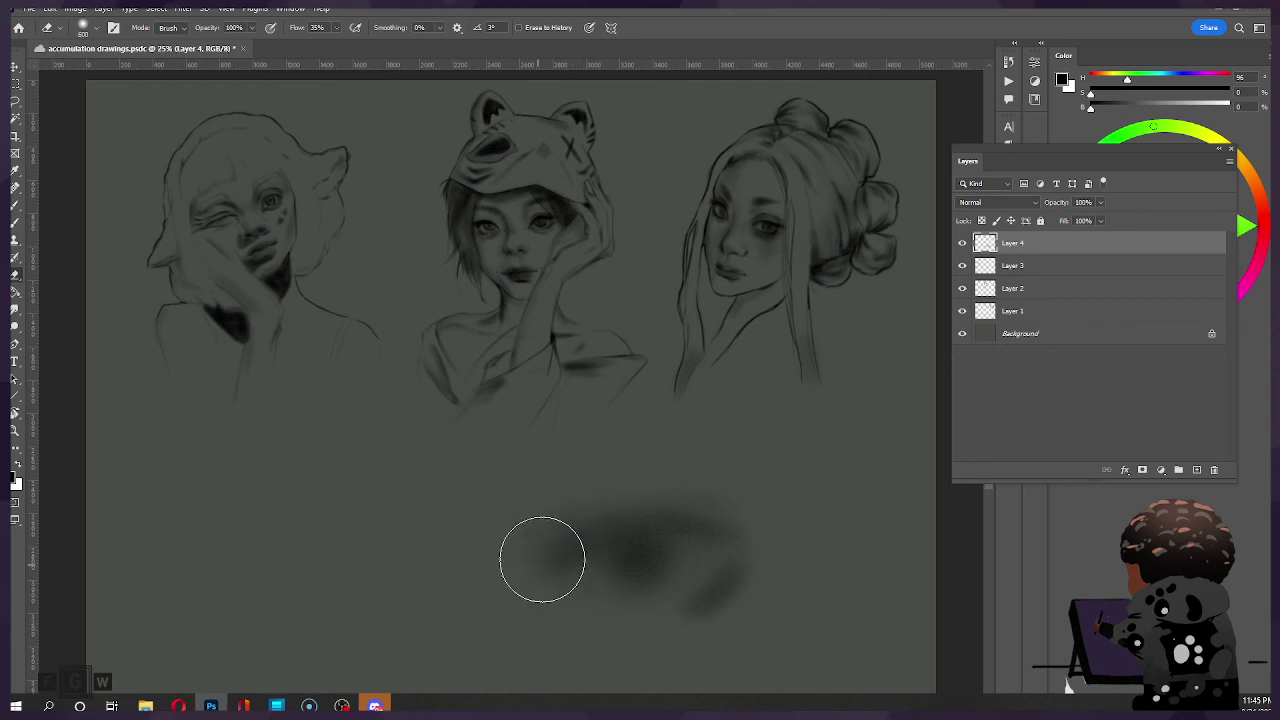
key("bracketleft")
key("bracketleft")
key("bracketleft")
left_click_drag(555, 534, 620, 514)
key("bracketright")
key("bracketright")
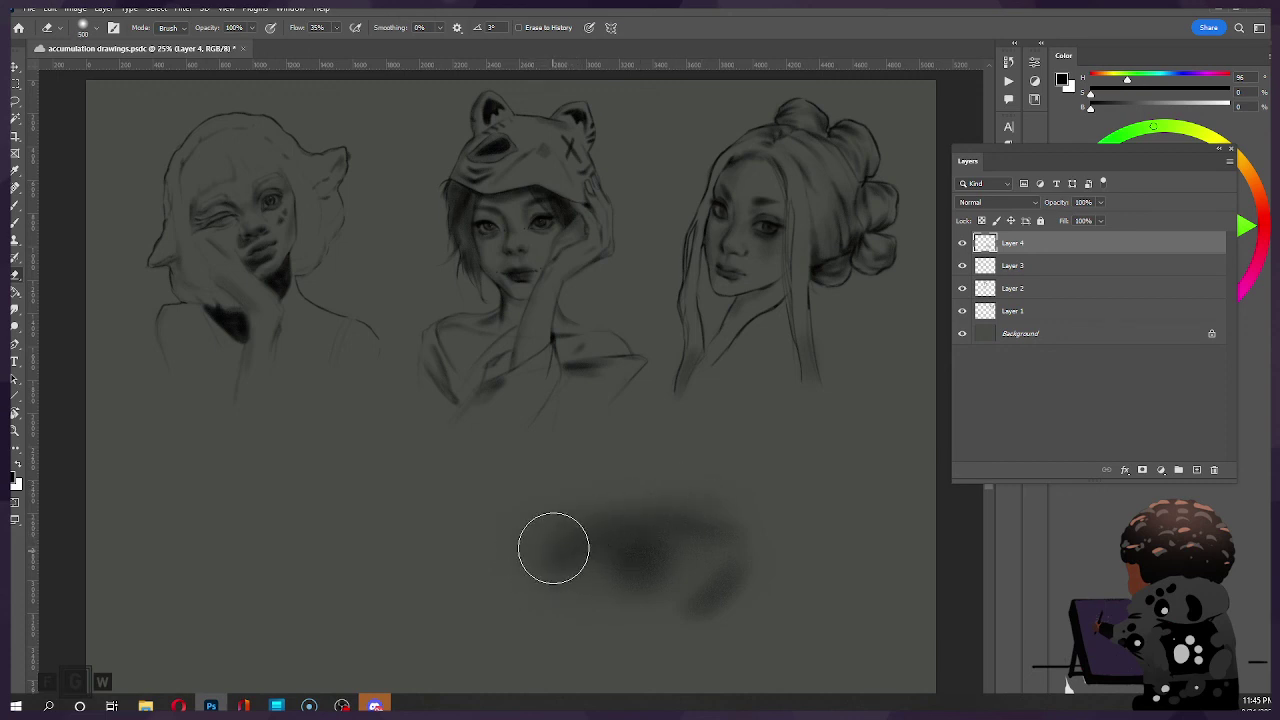
mouse_move(534, 554)
left_mouse_down()
mouse_move(646, 492)
mouse_move(591, 513)
mouse_move(706, 500)
mouse_move(784, 537)
mouse_move(649, 485)
mouse_move(601, 501)
mouse_move(625, 480)
mouse_move(564, 518)
left_mouse_up()
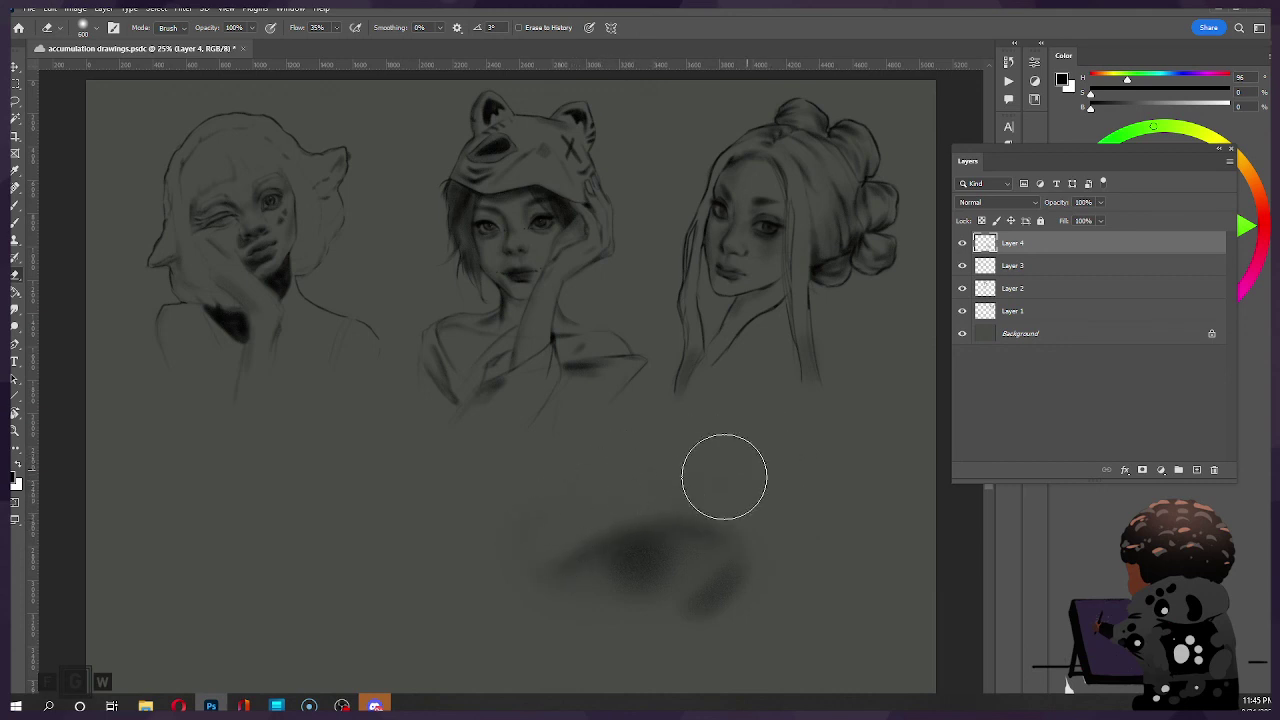
Step: Define the upper eyelid line, the left corner and the lower lid edge of the eye with a small soft brush
key("b")
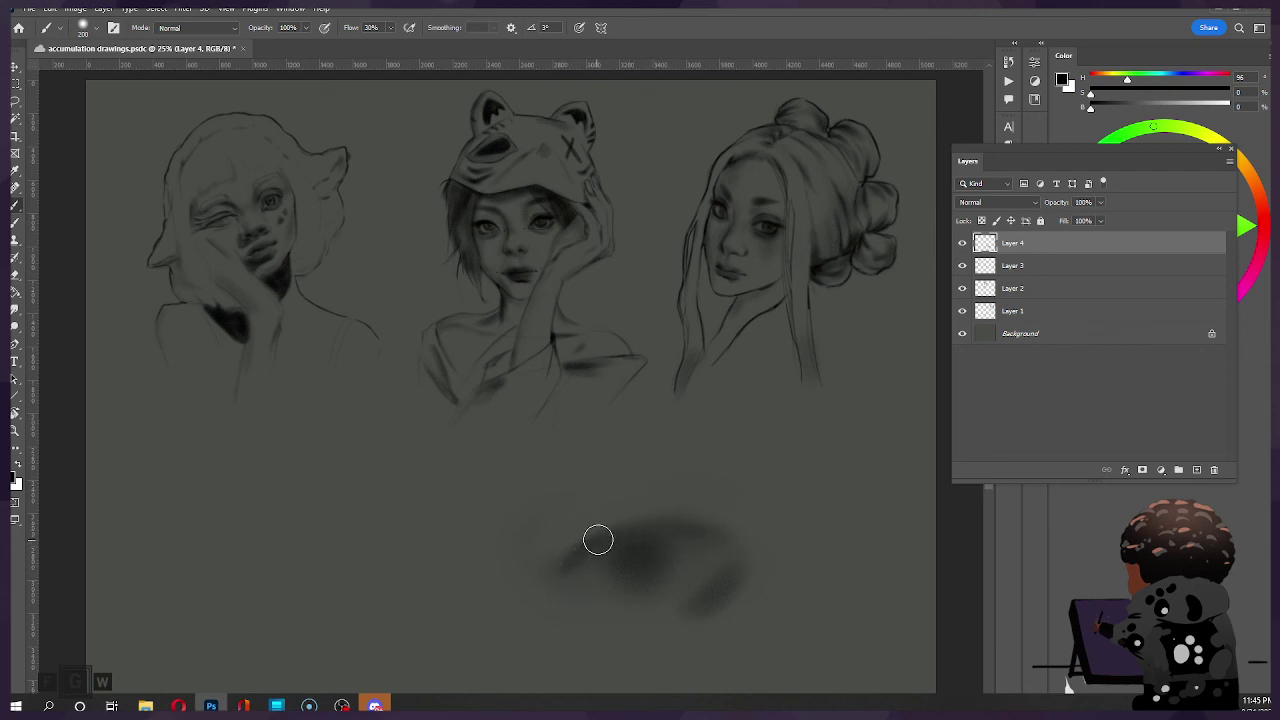
mouse_move(665, 519)
left_mouse_down()
mouse_move(603, 539)
mouse_move(690, 529)
mouse_move(622, 534)
mouse_move(748, 560)
mouse_move(704, 542)
mouse_move(733, 544)
mouse_move(713, 537)
mouse_move(741, 576)
mouse_move(726, 579)
mouse_move(719, 516)
mouse_move(601, 599)
mouse_move(616, 532)
mouse_move(567, 578)
mouse_move(579, 567)
mouse_move(571, 590)
mouse_move(582, 565)
mouse_move(568, 592)
mouse_move(631, 532)
mouse_move(583, 568)
left_mouse_up()
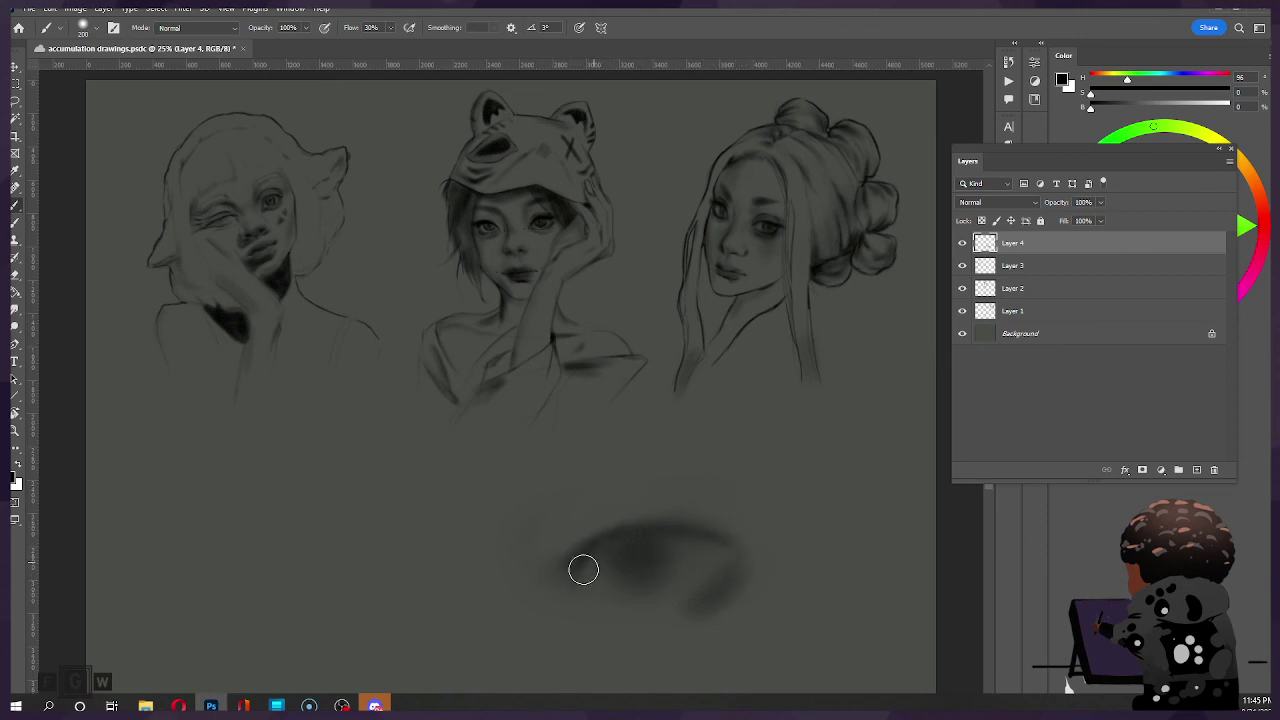
key("]")
key("]")
key("bracketleft")
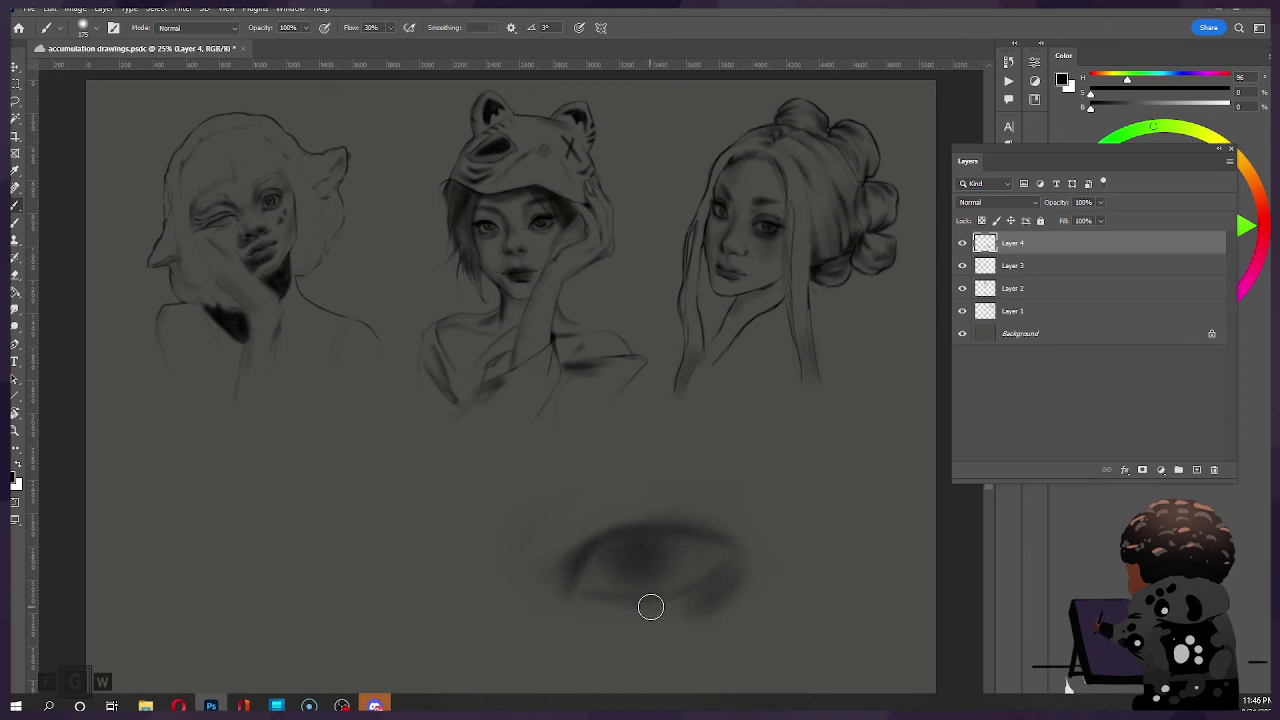
key("e")
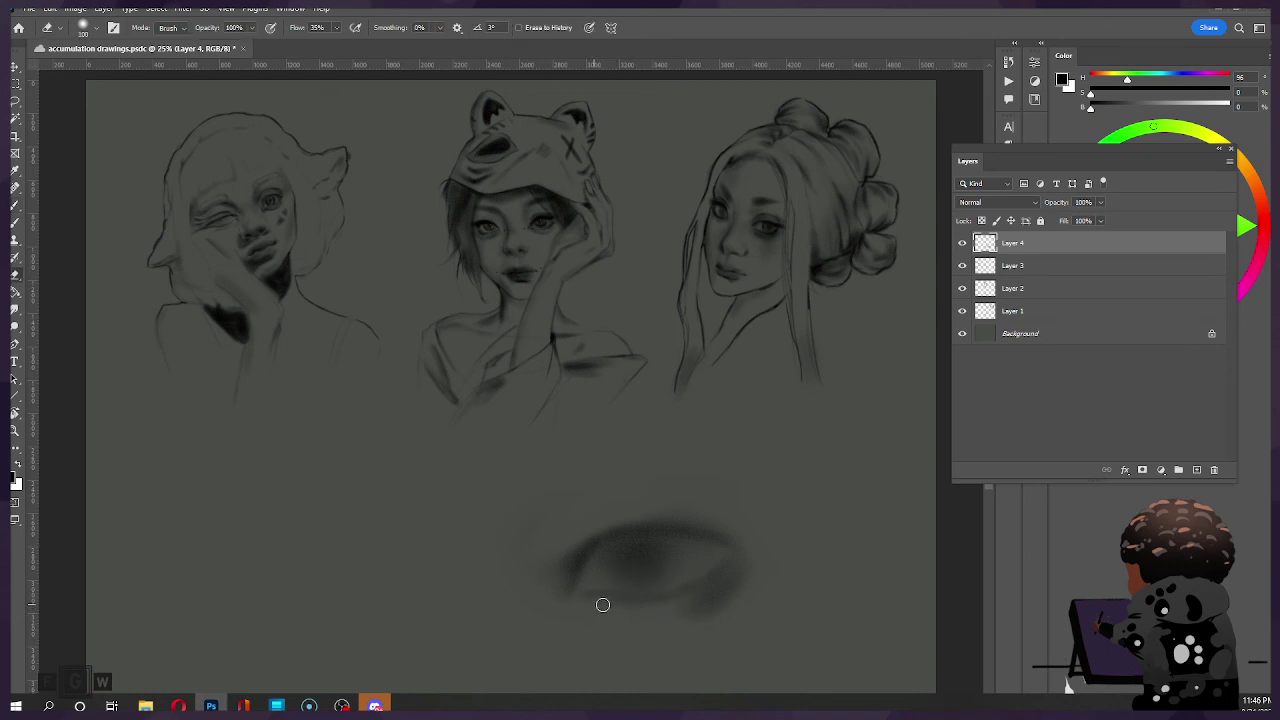
key("b")
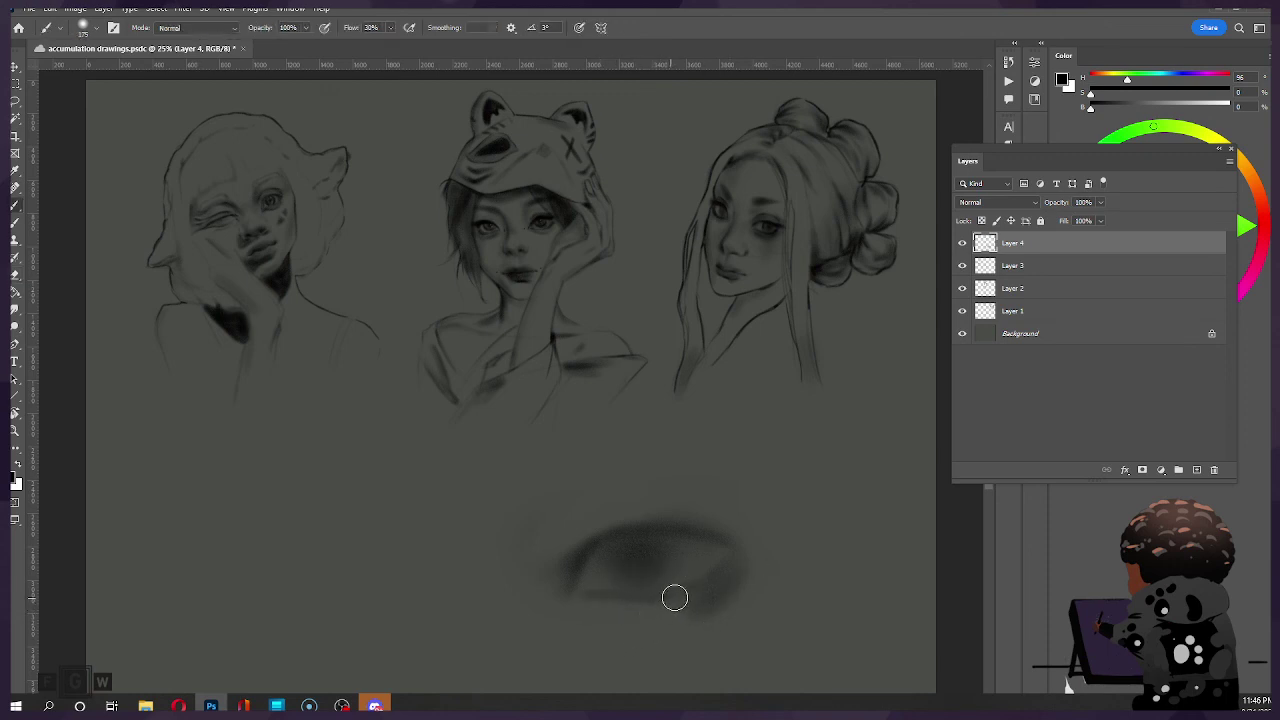
Step: Shade softly below the lower eyelid from the left corner across to the right with a 300 px brush
key("bracketright")
key("bracketright")
key("bracketright")
key("bracketright")
key("bracketright")
mouse_move(574, 603)
left_mouse_down()
mouse_move(653, 630)
mouse_move(751, 616)
left_mouse_up()
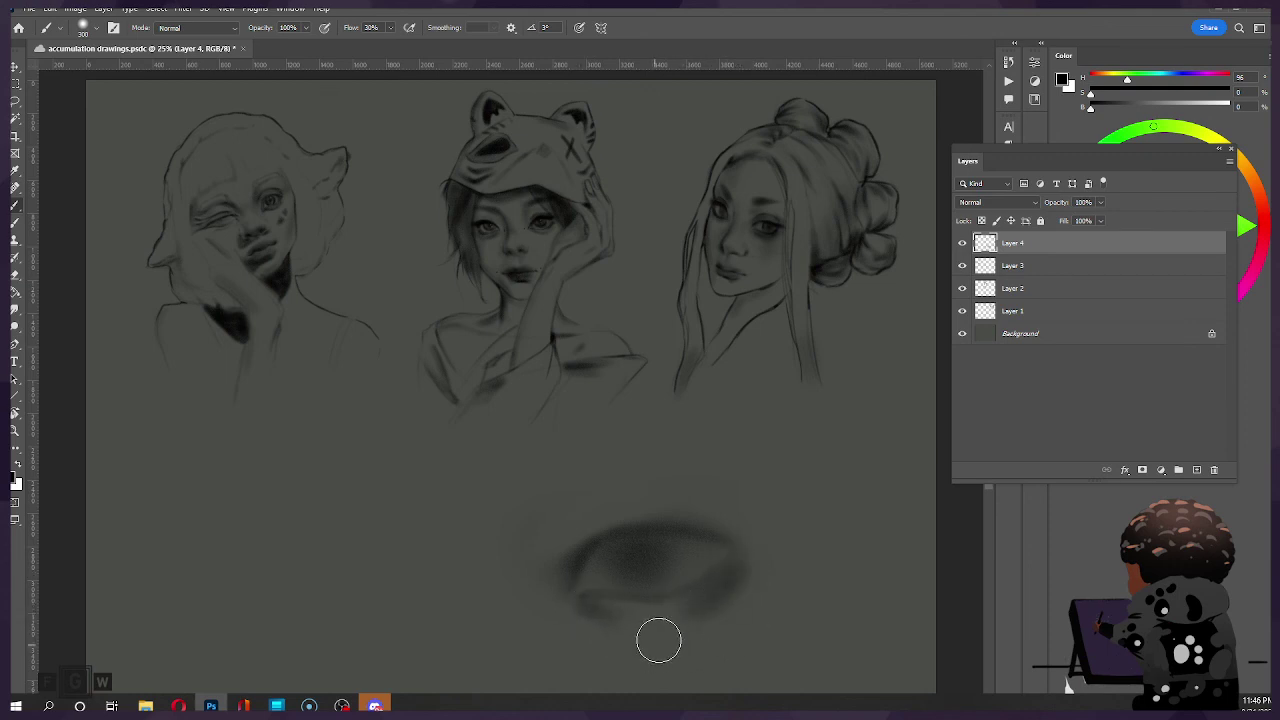
mouse_move(571, 534)
left_mouse_down()
mouse_move(544, 544)
mouse_move(566, 585)
left_mouse_up()
key("]")
key("]")
key("ctrl+z")
left_click_drag(532, 525, 609, 583)
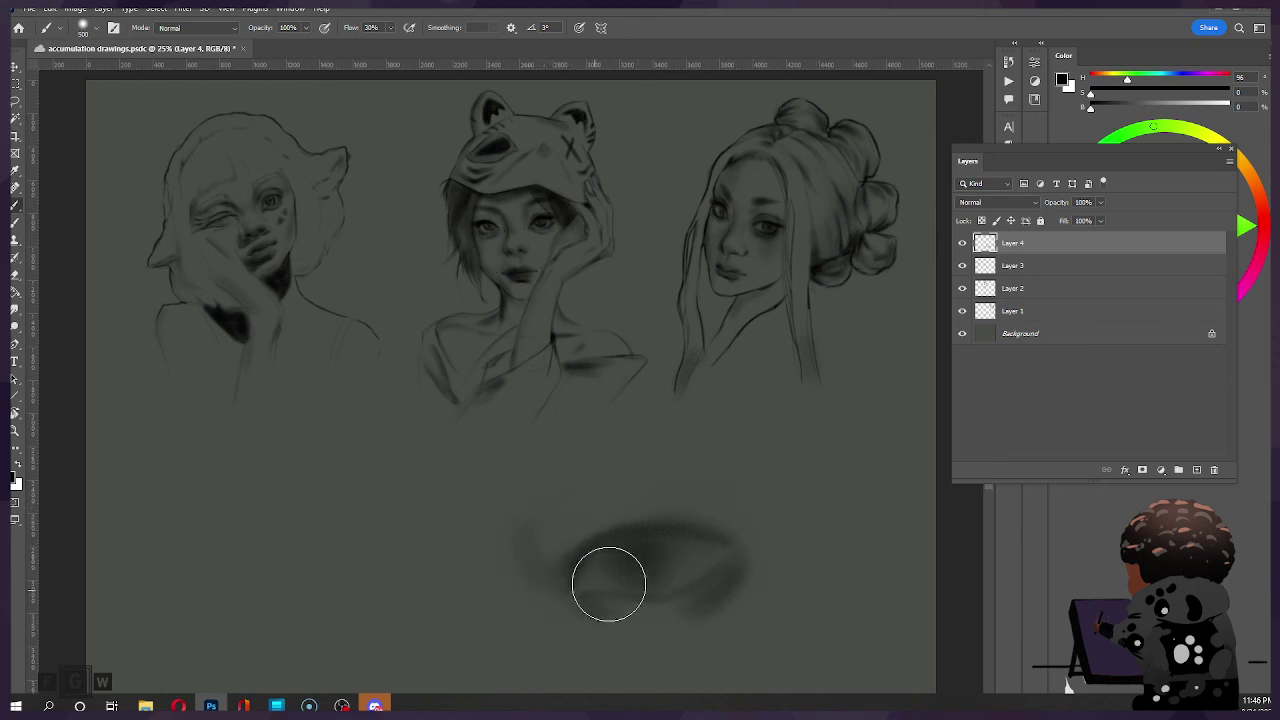
key("ctrl+z")
Step: Paint a soft curved shadow left of the eye, rising toward the brow
left_click_drag(534, 514, 544, 583)
key("]")
key("]")
left_click_drag(529, 509, 576, 480)
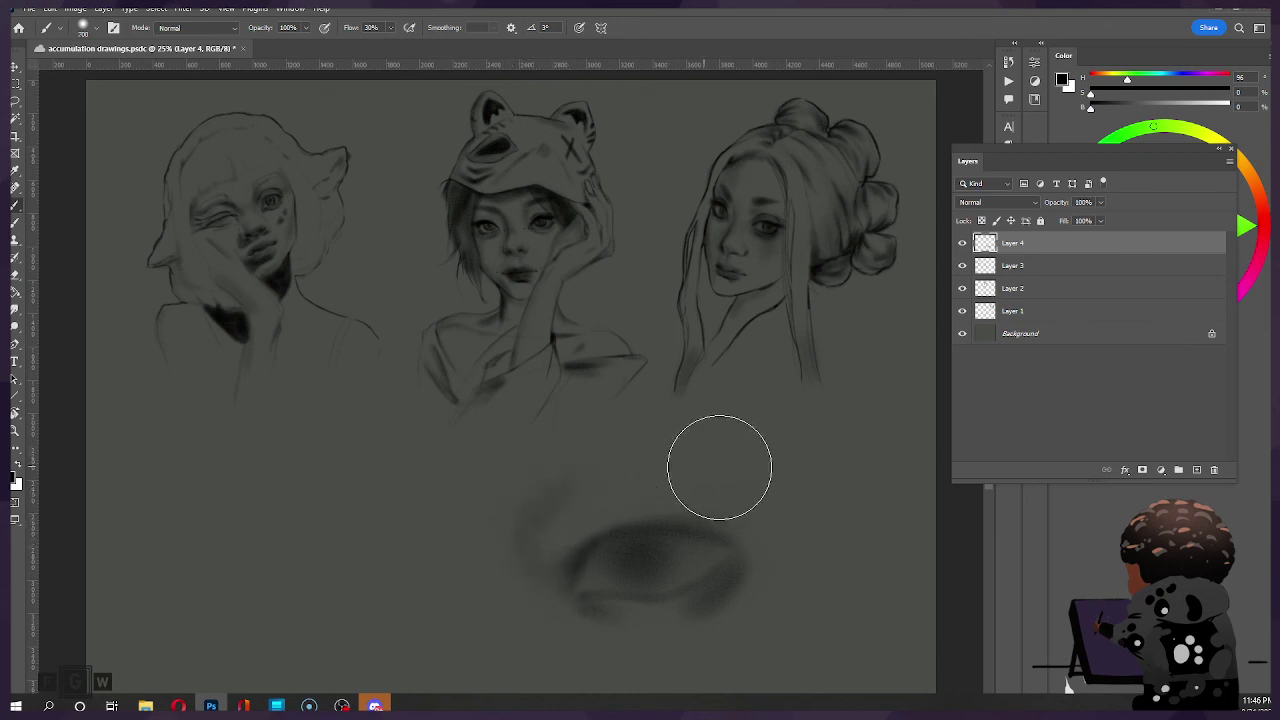
Step: Soften the shading above the eye with the eraser and darken its left corner with a 200 px brush
key("e")
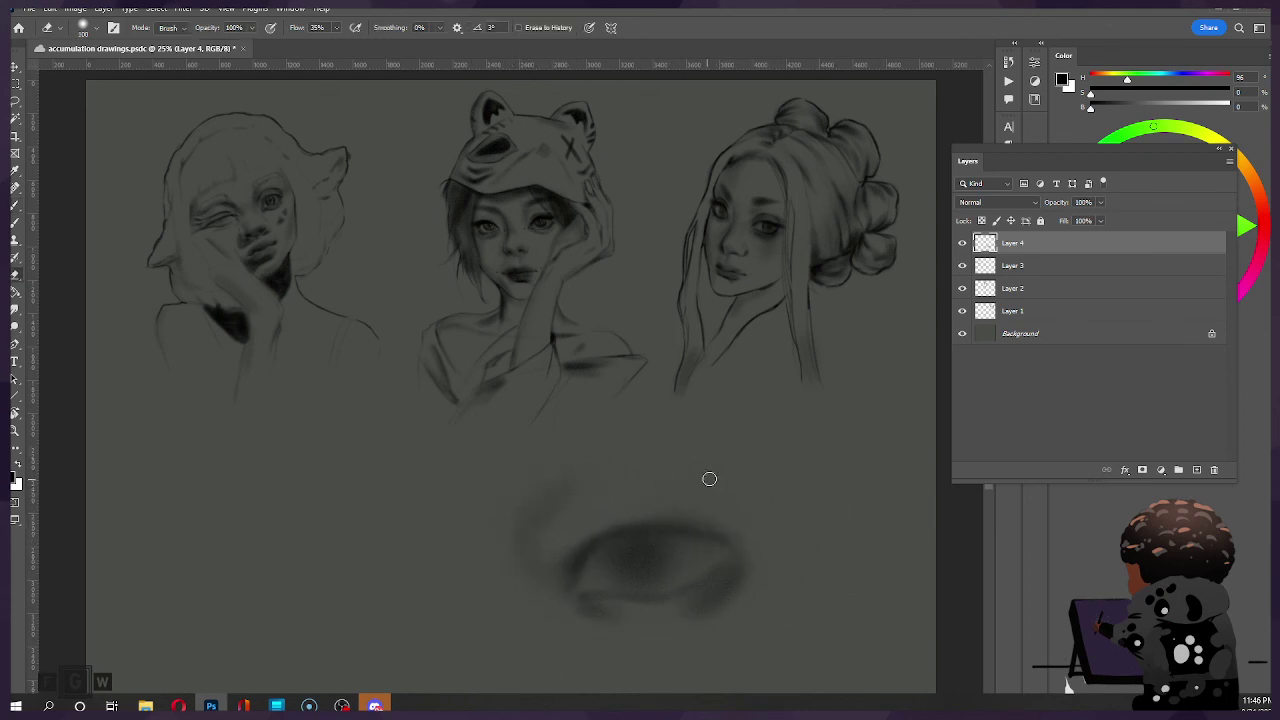
key("bracketright")
key("bracketright")
key("bracketright")
key("b")
key("bracketleft")
key("bracketleft")
key("bracketleft")
key("bracketleft")
key("bracketleft")
key("bracketleft")
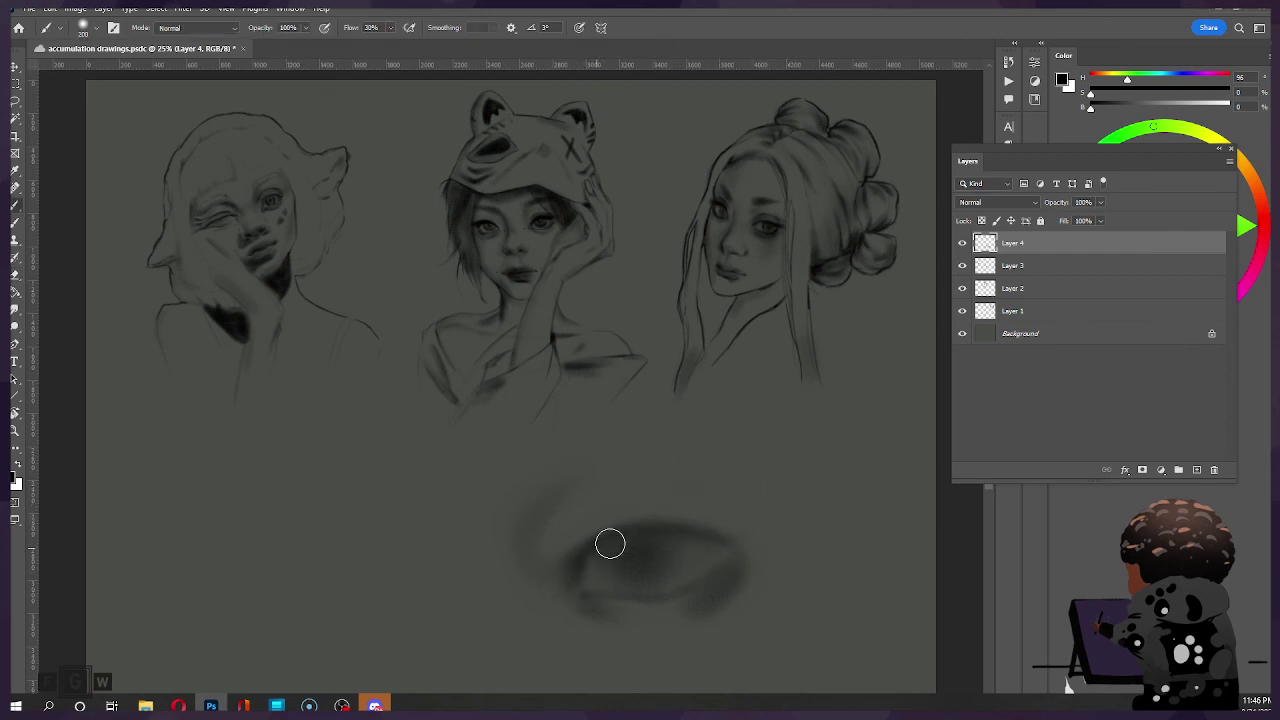
Step: Darken the right end of the upper eyelid and extend the eye's outer corner outward
key("bracketright")
left_click_drag(738, 546, 716, 552)
key("bracketleft")
key("bracketleft")
key("bracketright")
key("bracketright")
key("bracketright")
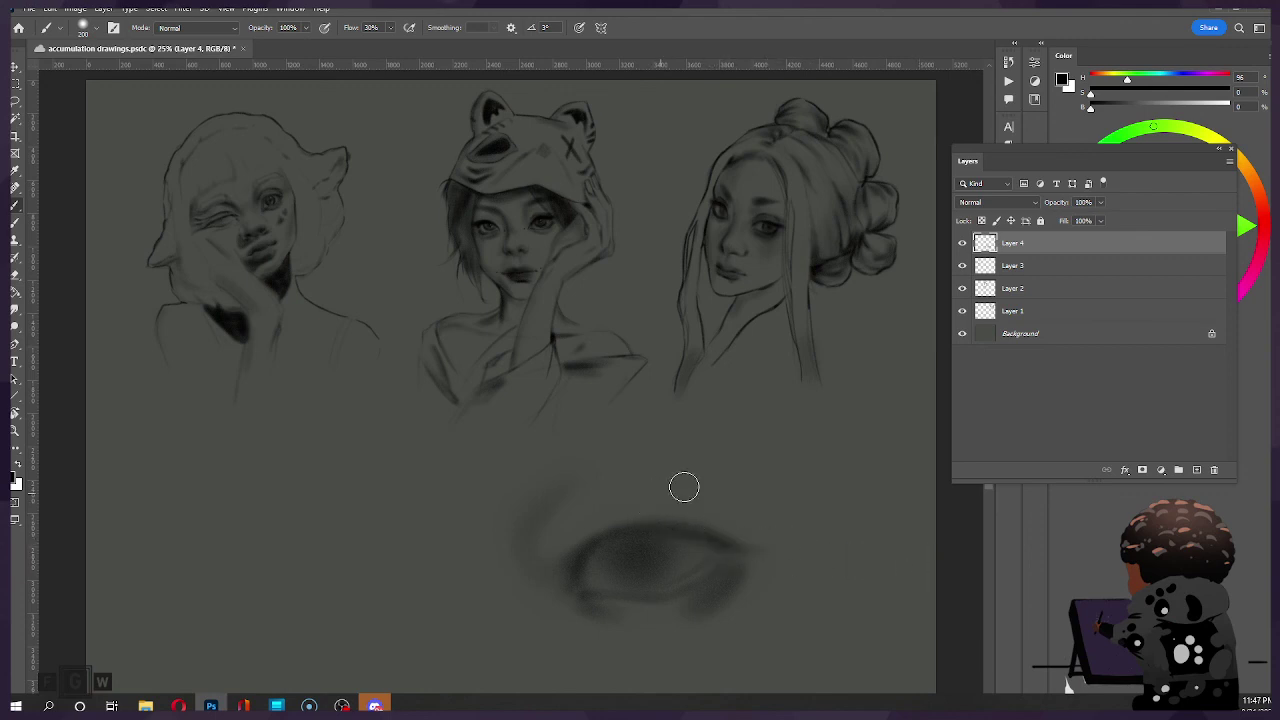
Step: Sharpen the upper lid line and outer corner with a 60 px brush, and trim the left lid with a 175 px eraser
key("bracketleft")
key("bracketleft")
key("bracketleft")
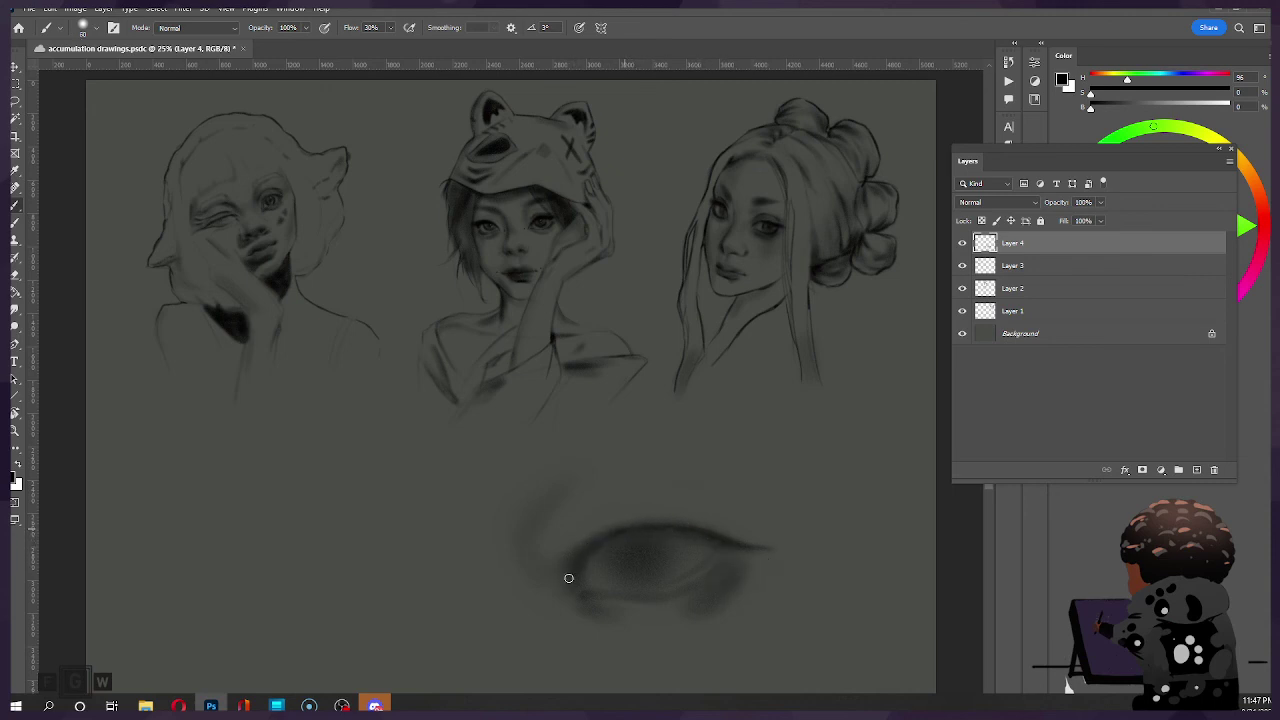
key("e")
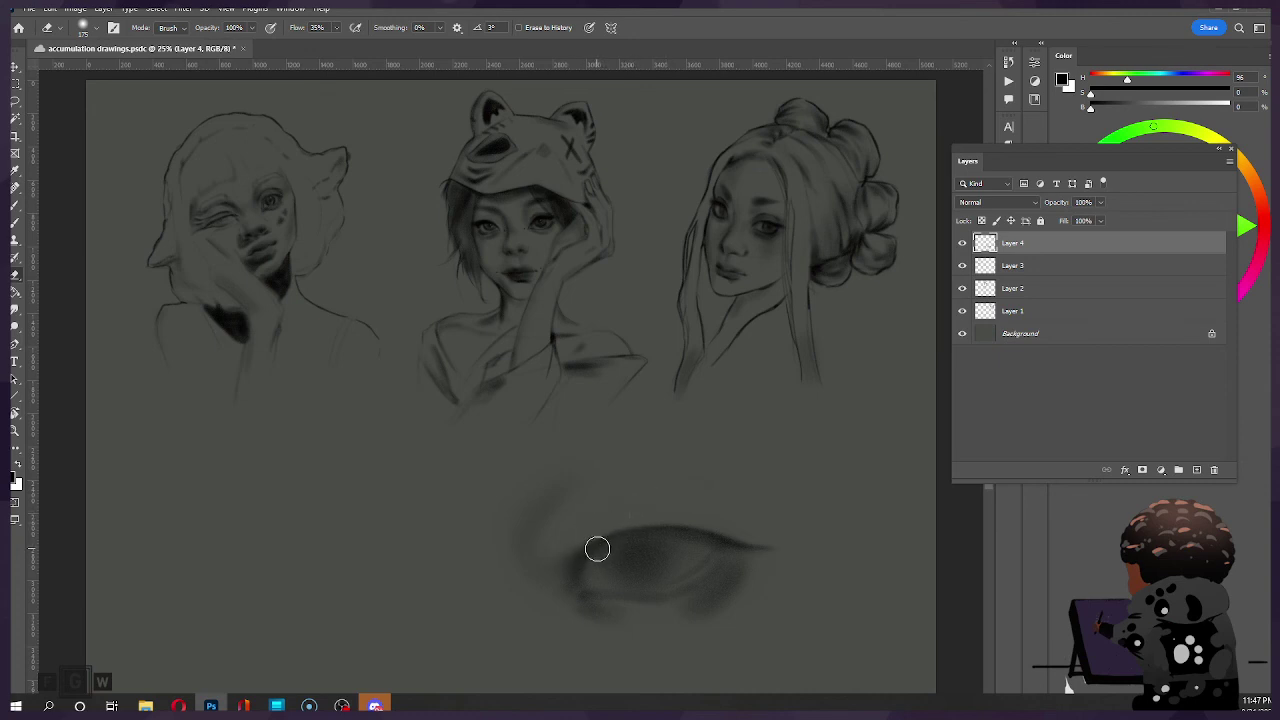
key("b")
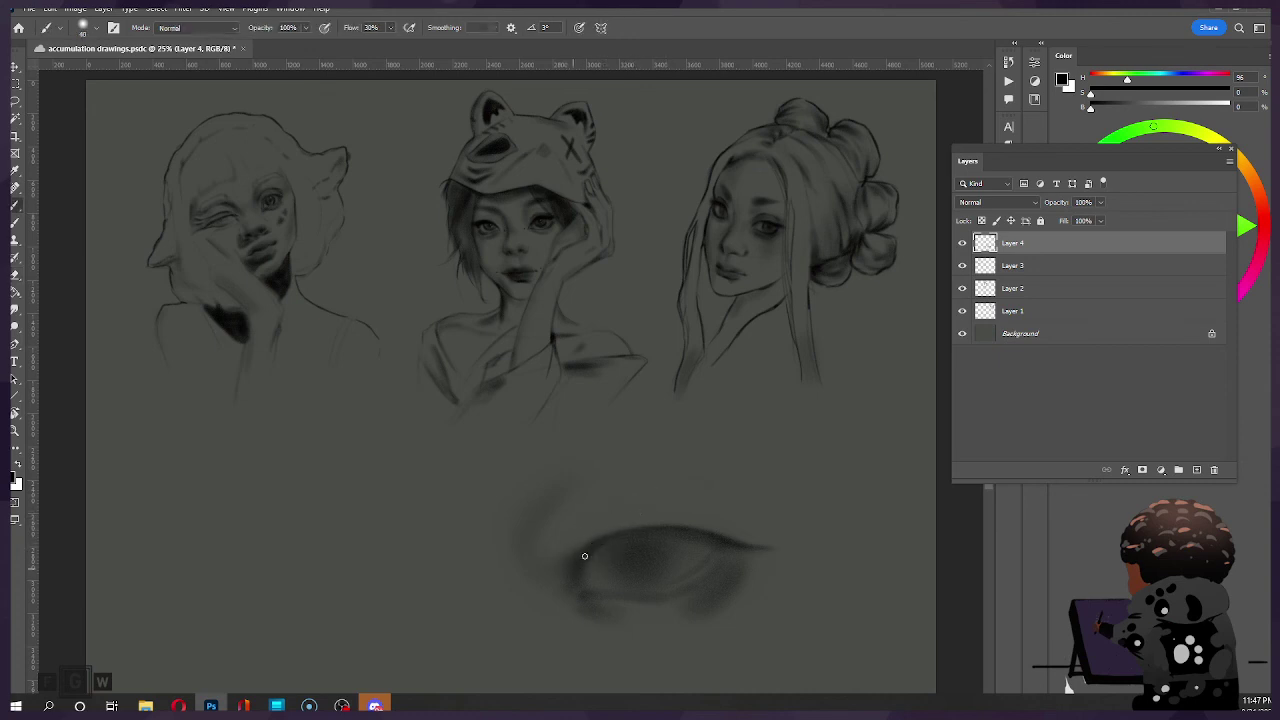
Step: Undo the last three changes and clean up the left end of the upper eyelid with a 150 px eraser
key("ctrl+z")
key("ctrl+z")
key("ctrl+z")
key("e")
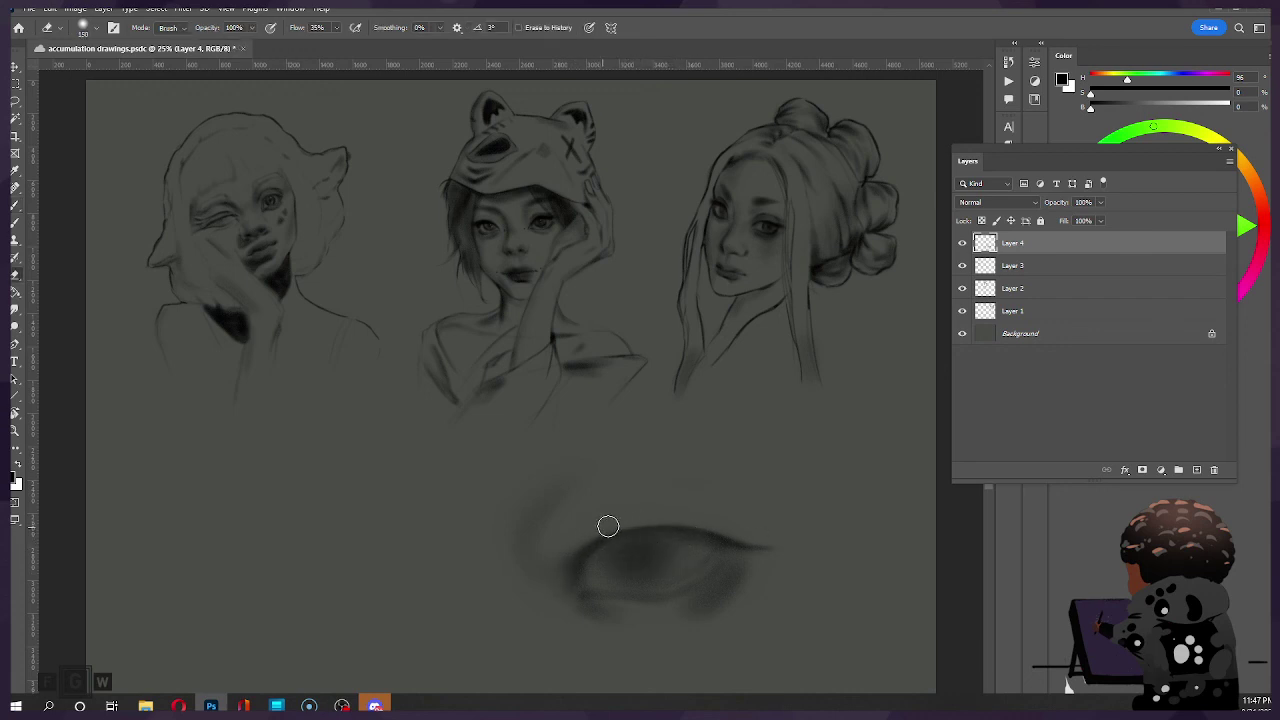
key("bracketleft")
key("bracketleft")
key("b")
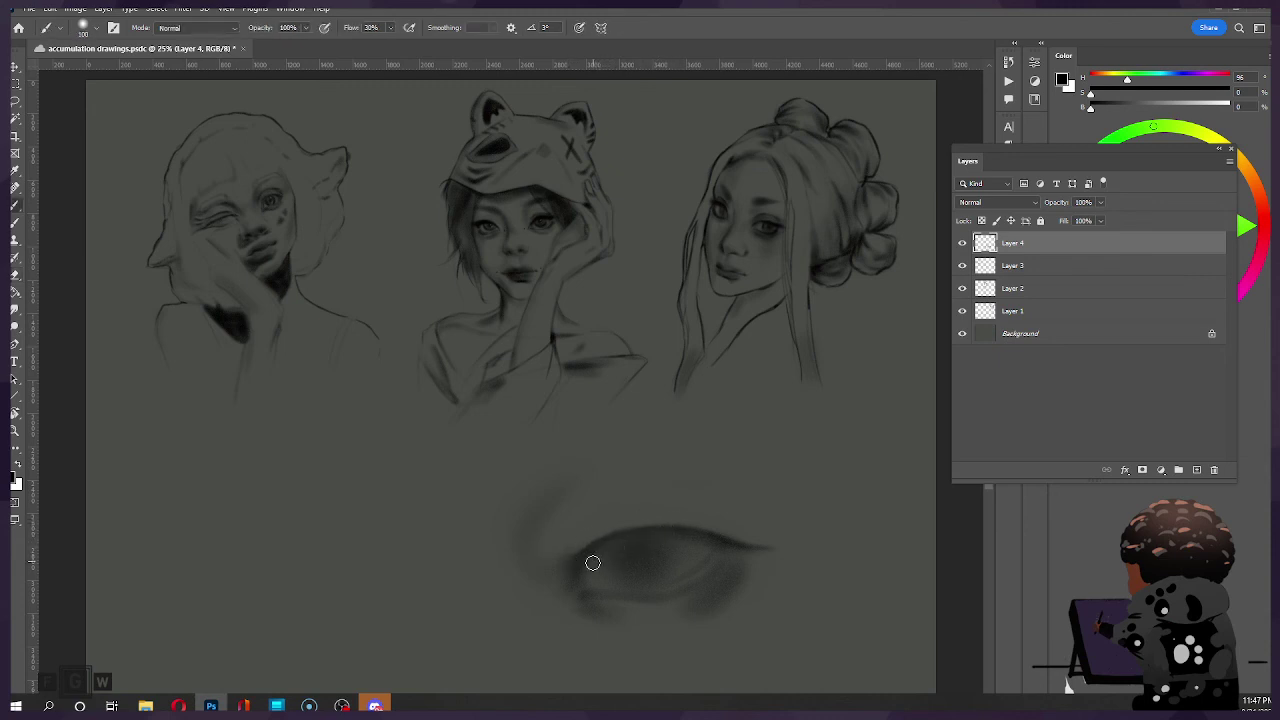
Step: Darken the area beneath the upper eyelid with soft strokes down through the iris, varying the brush size
key("bracketright")
key("bracketright")
key("bracketright")
mouse_move(657, 523)
left_mouse_down()
mouse_move(622, 553)
mouse_move(649, 548)
left_mouse_up()
key("bracketleft")
key("bracketleft")
key("bracketleft")
key("bracketright")
key("bracketright")
key("bracketright")
key("bracketright")
key("bracketright")
key("bracketleft")
key("bracketleft")
key("bracketleft")
key("e")
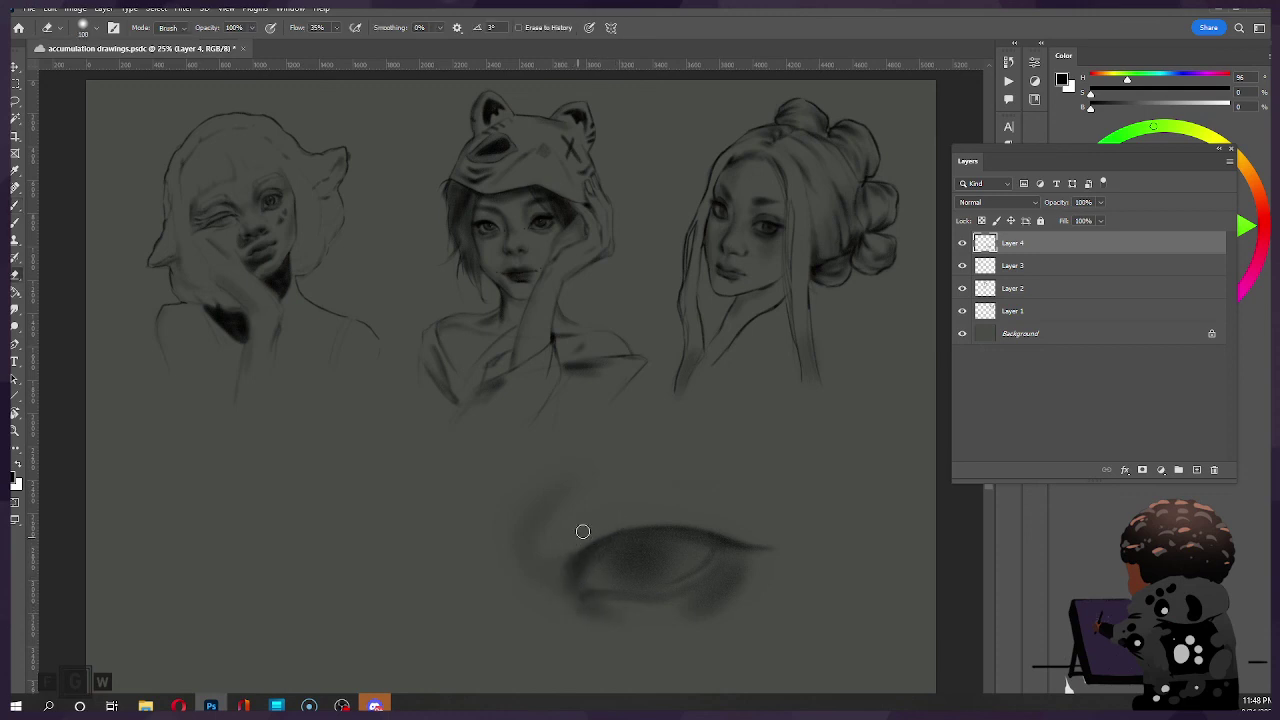
Step: Erase the shading just outside the eye's left corner and down beside it with a large soft eraser
key("bracketright")
key("bracketright")
key("bracketright")
mouse_move(581, 537)
left_mouse_down()
mouse_move(551, 587)
mouse_move(558, 608)
left_mouse_up()
key("bracketright")
key("bracketright")
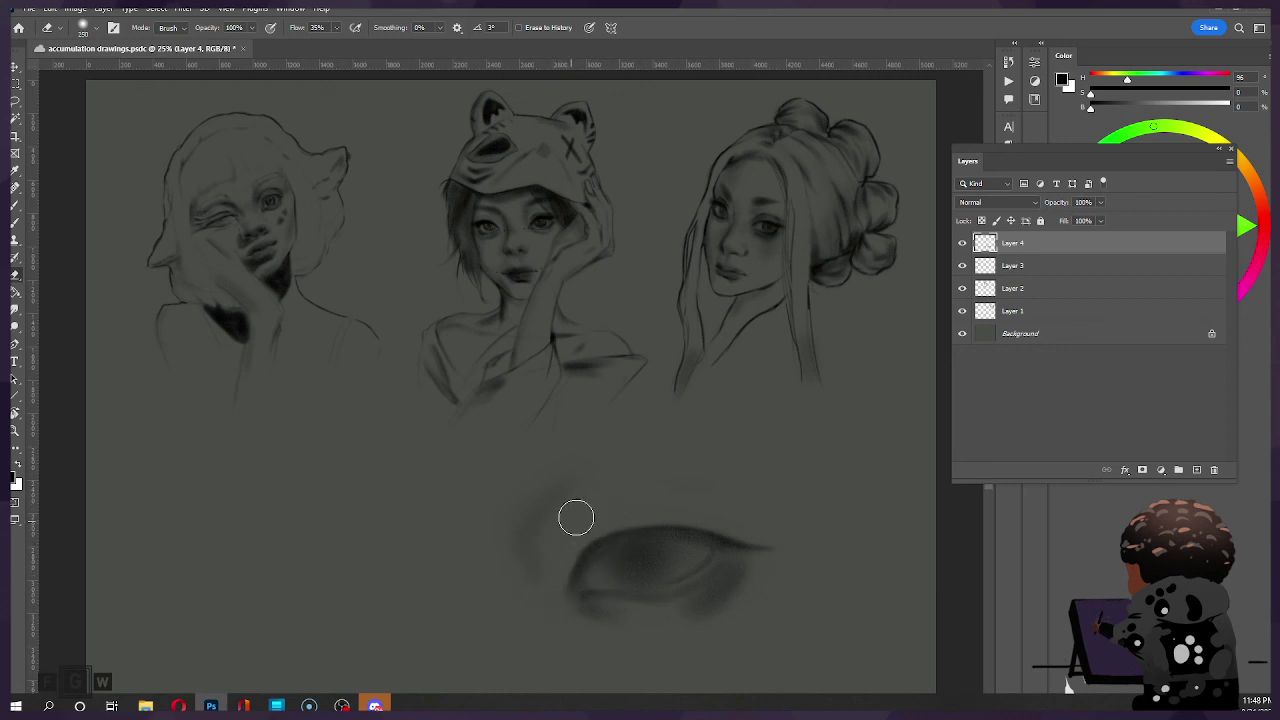
Step: Repaint the soft shadow left of the eye downward and shade below the left corner with a 300 px brush
key("b")
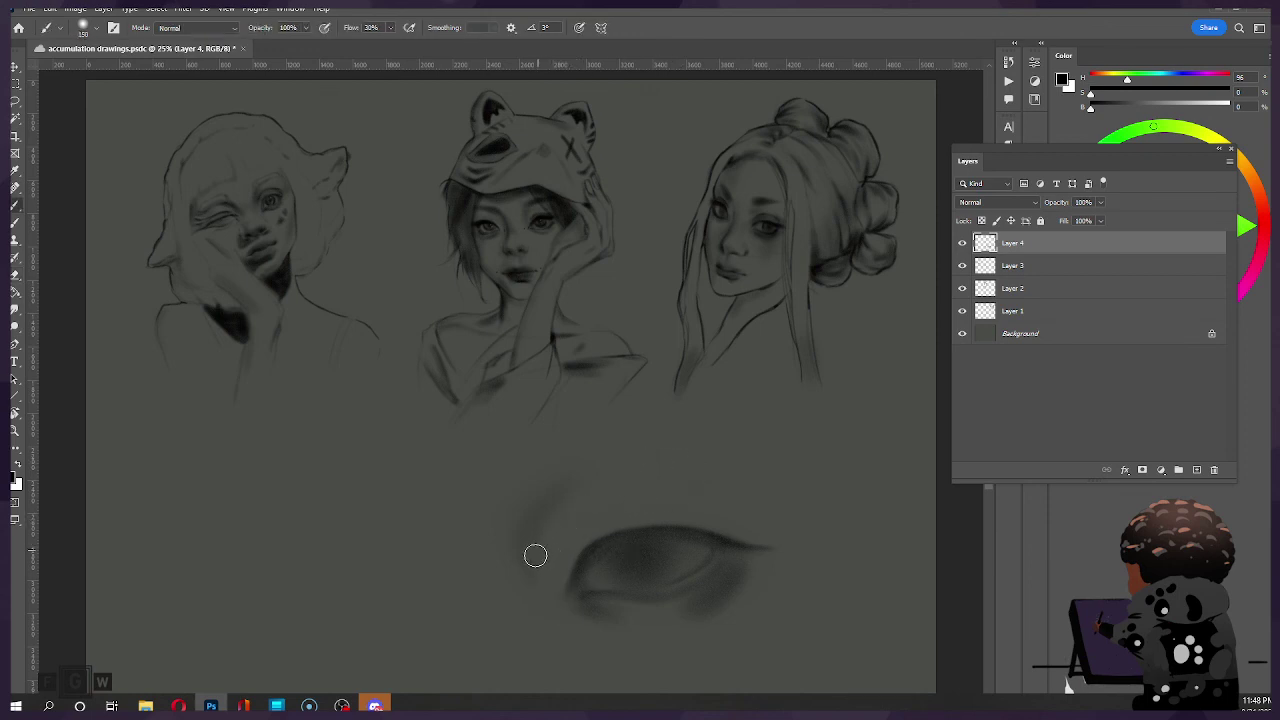
key("bracketright")
left_click_drag(534, 551, 549, 604)
key("bracketright")
key("bracketleft")
key("bracketleft")
key("bracketleft")
key("bracketleft")
key("bracketleft")
key("bracketleft")
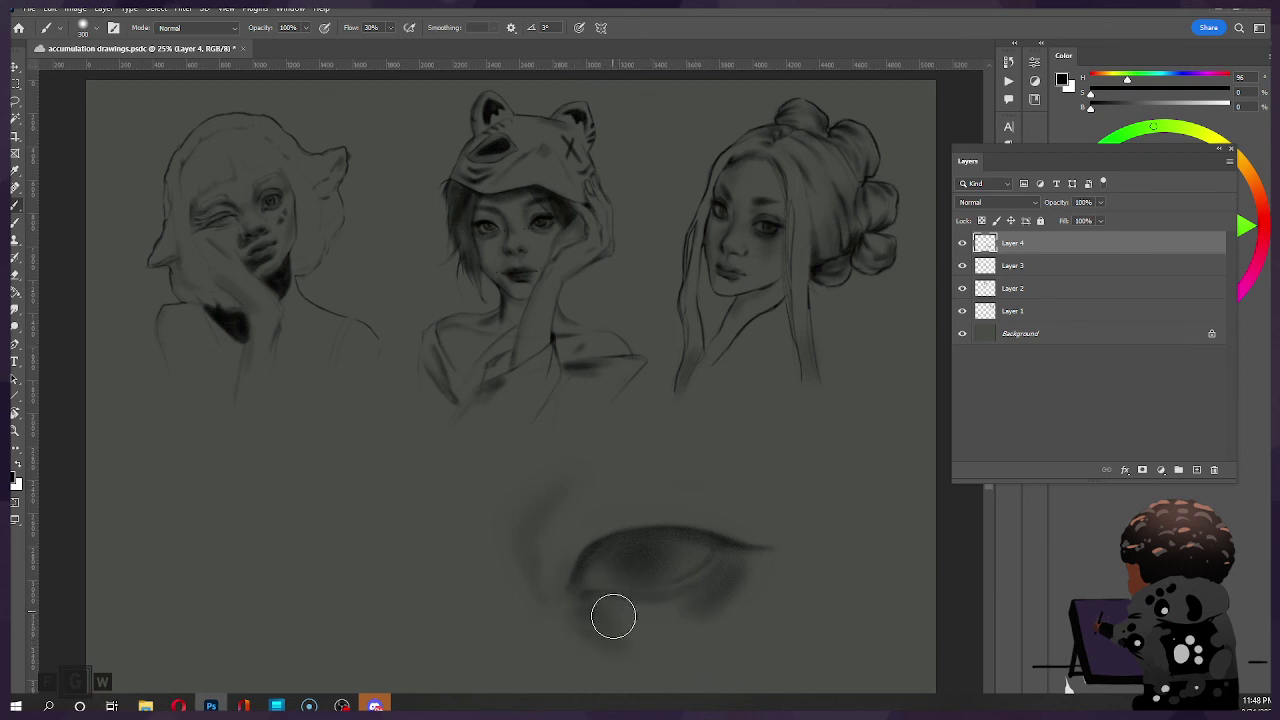
Step: Paint a short dark shadow beneath the eye's left corner, undoing and repainting the stroke with a smaller brush
mouse_move(590, 625)
left_mouse_down()
mouse_move(578, 615)
mouse_move(601, 639)
mouse_move(563, 625)
left_mouse_up()
key("bracketleft")
key("bracketleft")
key("bracketleft")
key("bracketleft")
key("bracketleft")
key("ctrl+z")
key("bracketright")
key("bracketright")
key("bracketleft")
left_click_drag(563, 614, 590, 623)
key("bracketright")
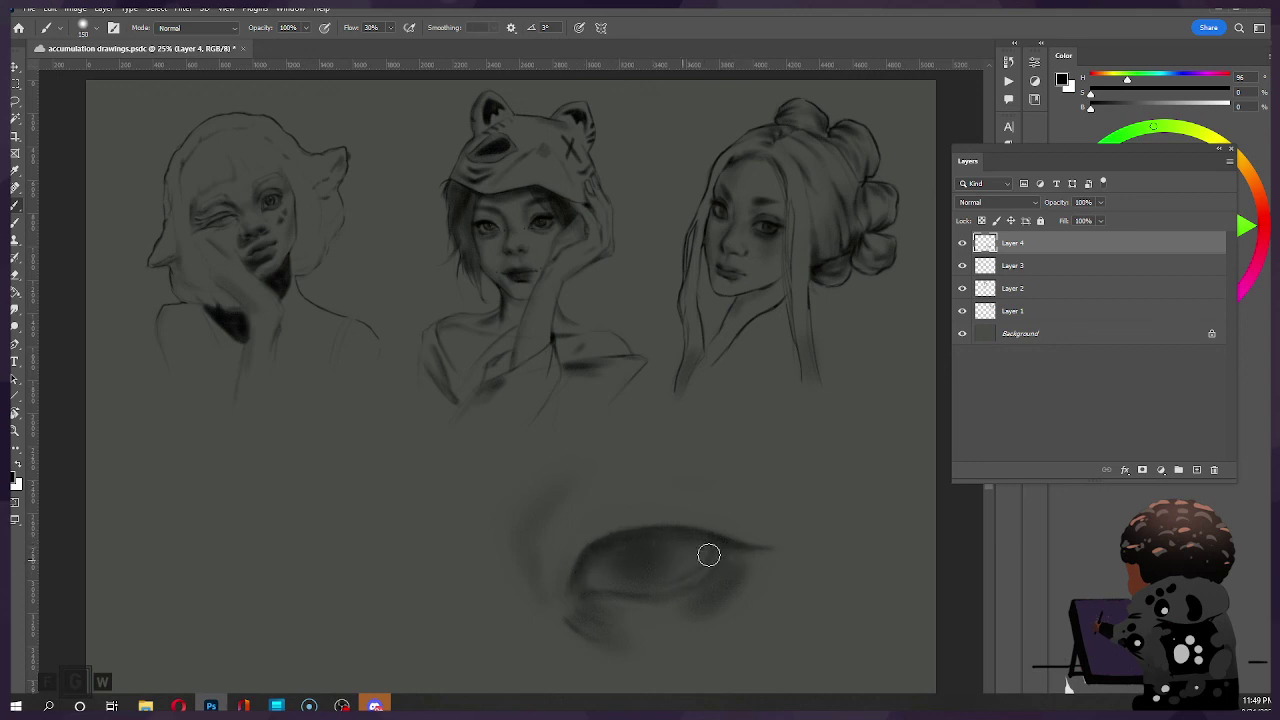
Step: Try painting a dark pupil with short vertical strokes in the middle of the eye
key("bracketleft")
key("bracketleft")
key("bracketright")
key("bracketright")
left_click_drag(636, 541, 640, 564)
key("bracketleft")
key("bracketleft")
key("bracketleft")
key("bracketleft")
key("bracketleft")
key("bracketleft")
key("bracketleft")
key("bracketright")
key("bracketright")
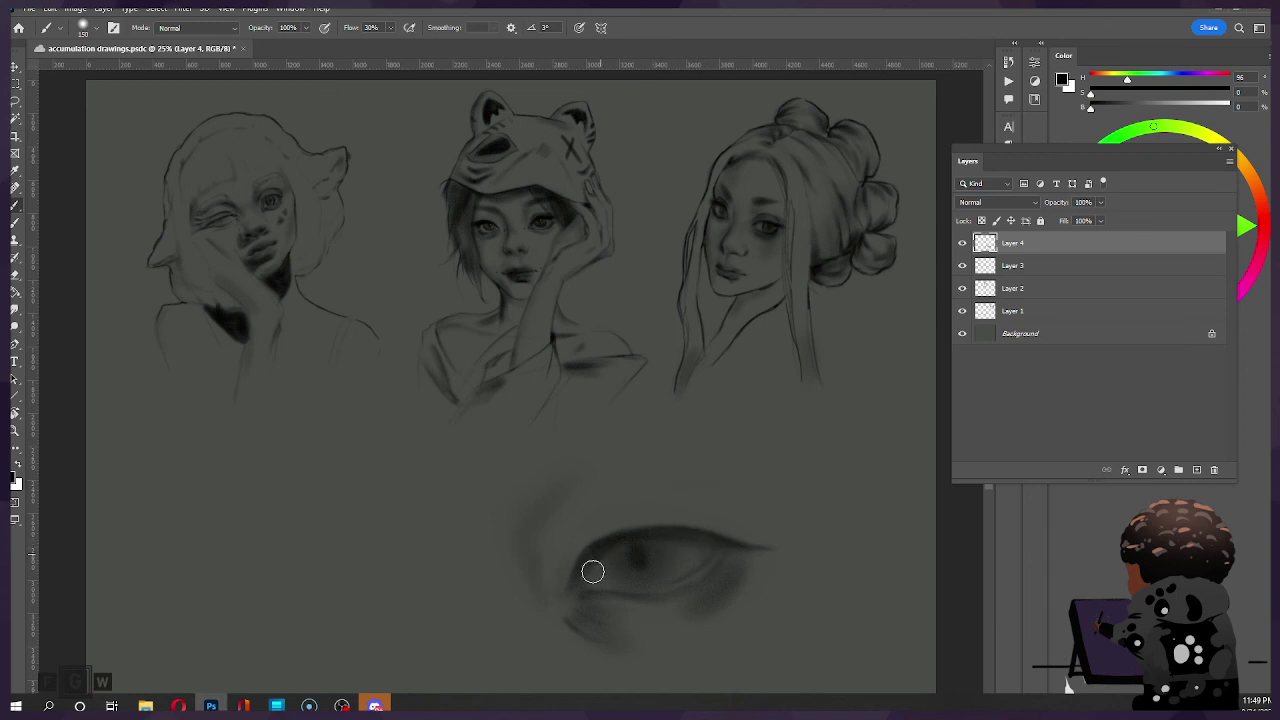
key("ctrl")
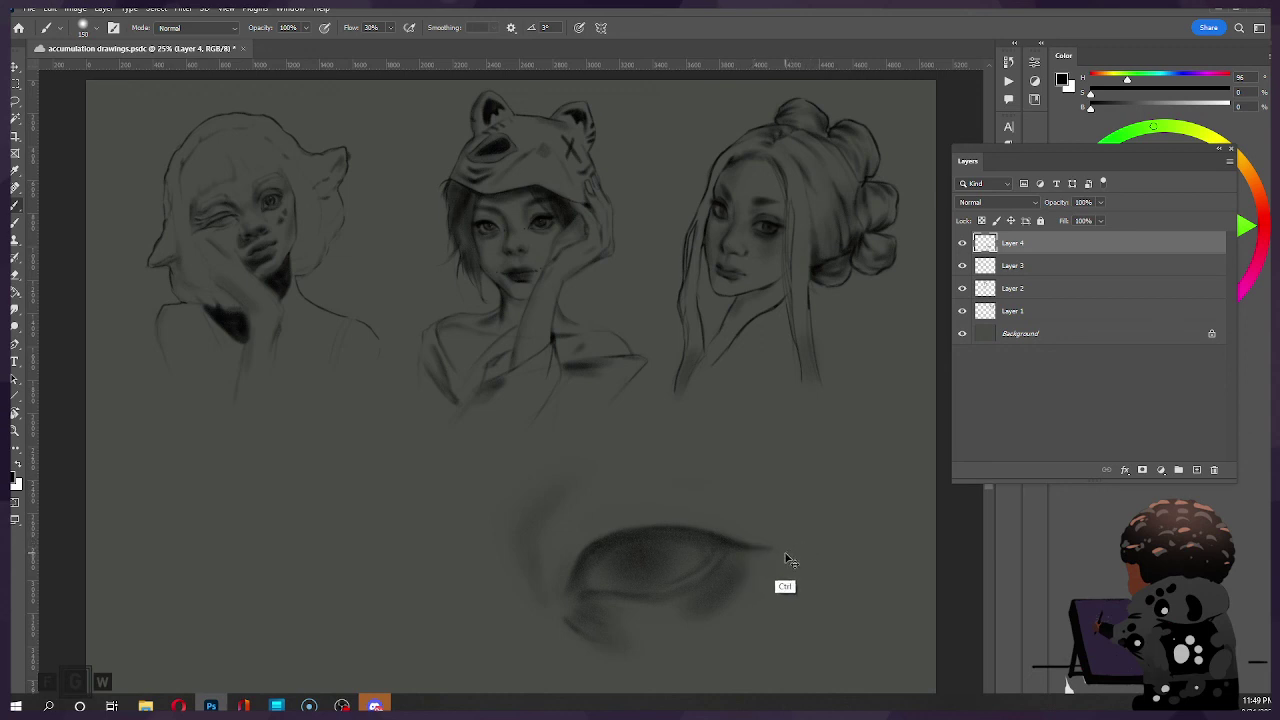
Step: Paint a round iris with a darker pupil beneath the upper eyelid using a small soft brush
key("bracketleft")
key("bracketleft")
key("bracketleft")
key("bracketleft")
key("bracketright")
key("bracketright")
key("bracketleft")
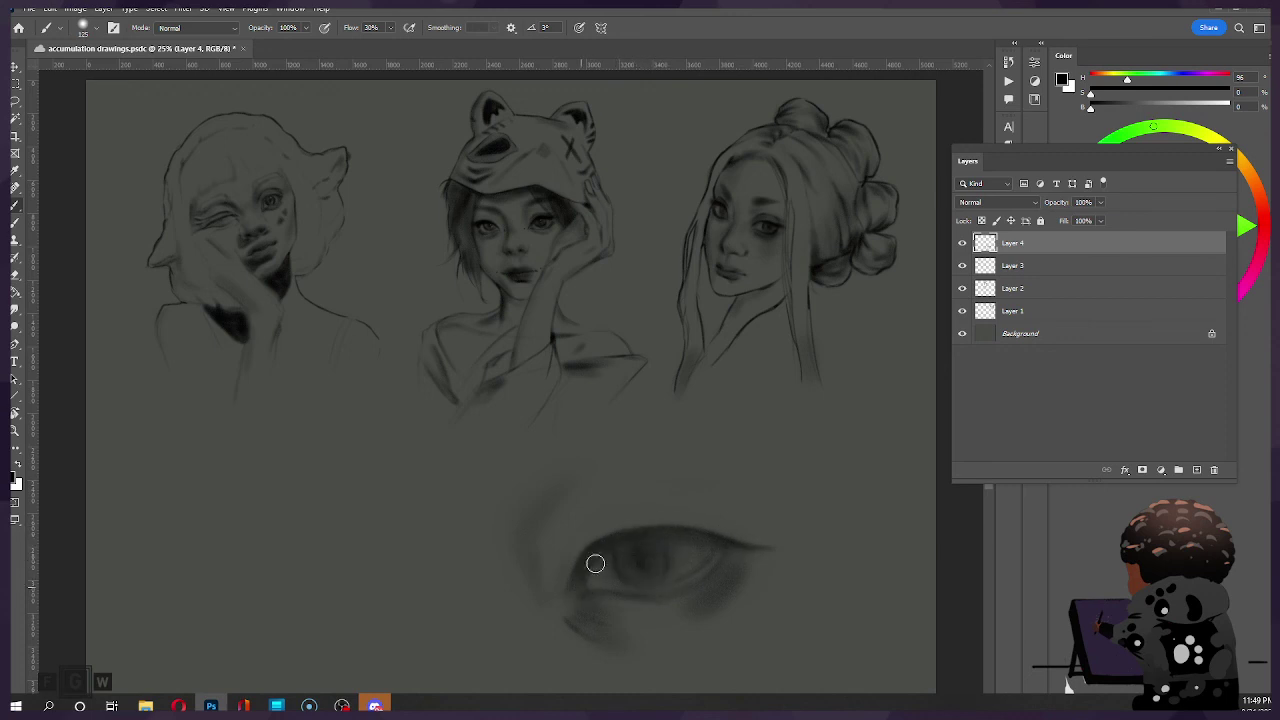
key("ctrl")
key("bracketleft")
key("bracketleft")
Step: Refine the eye white and iris with the eraser and a 100 px brush, and erase small highlights into the iris
key("e")
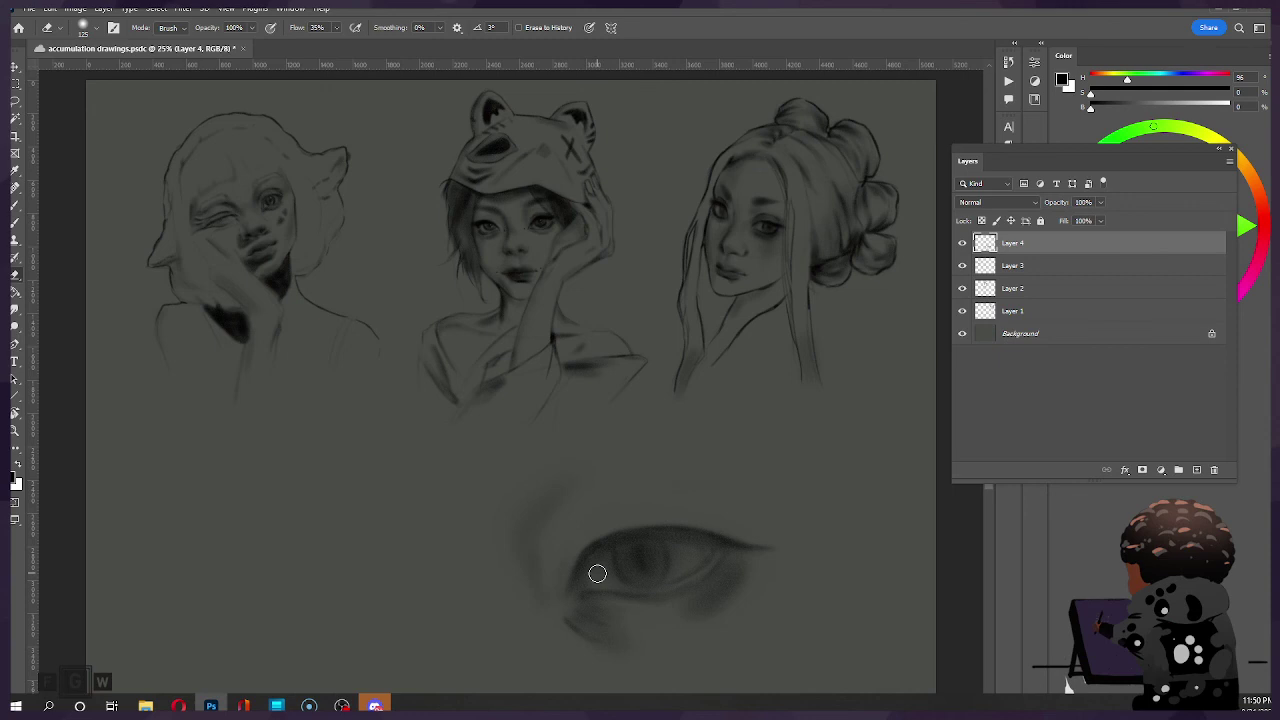
key("w")
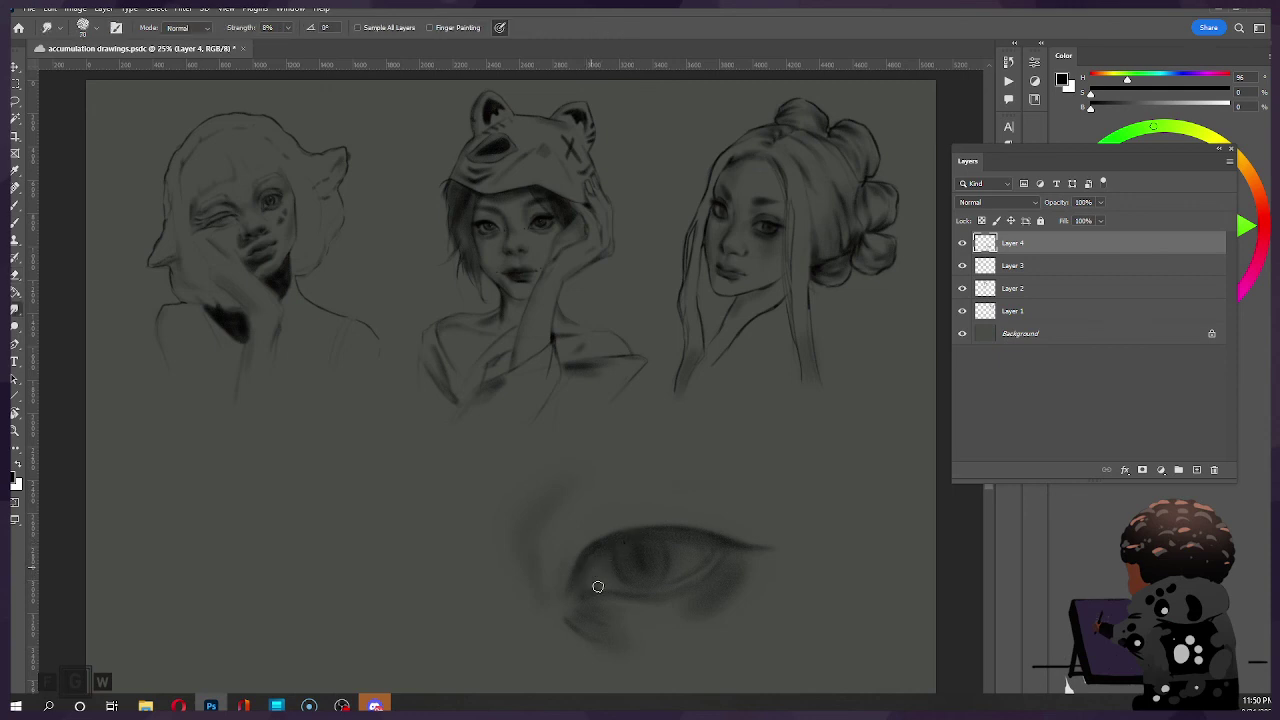
key("b")
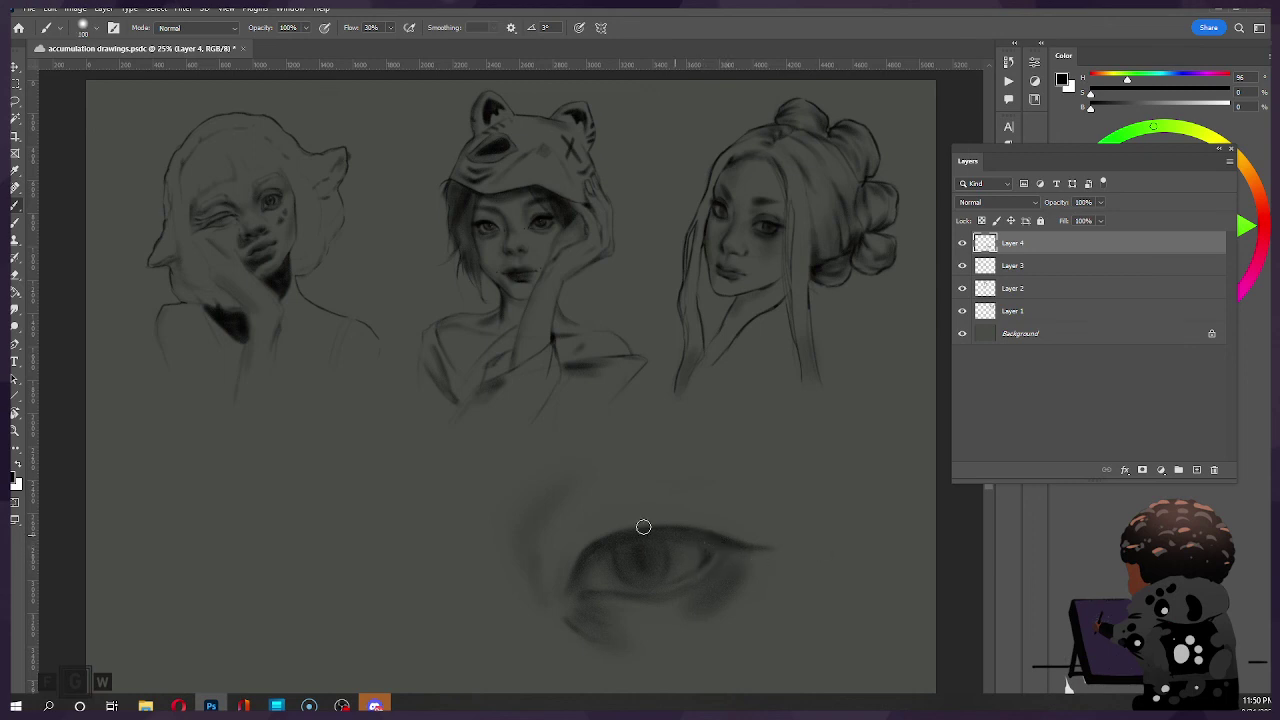
key("e")
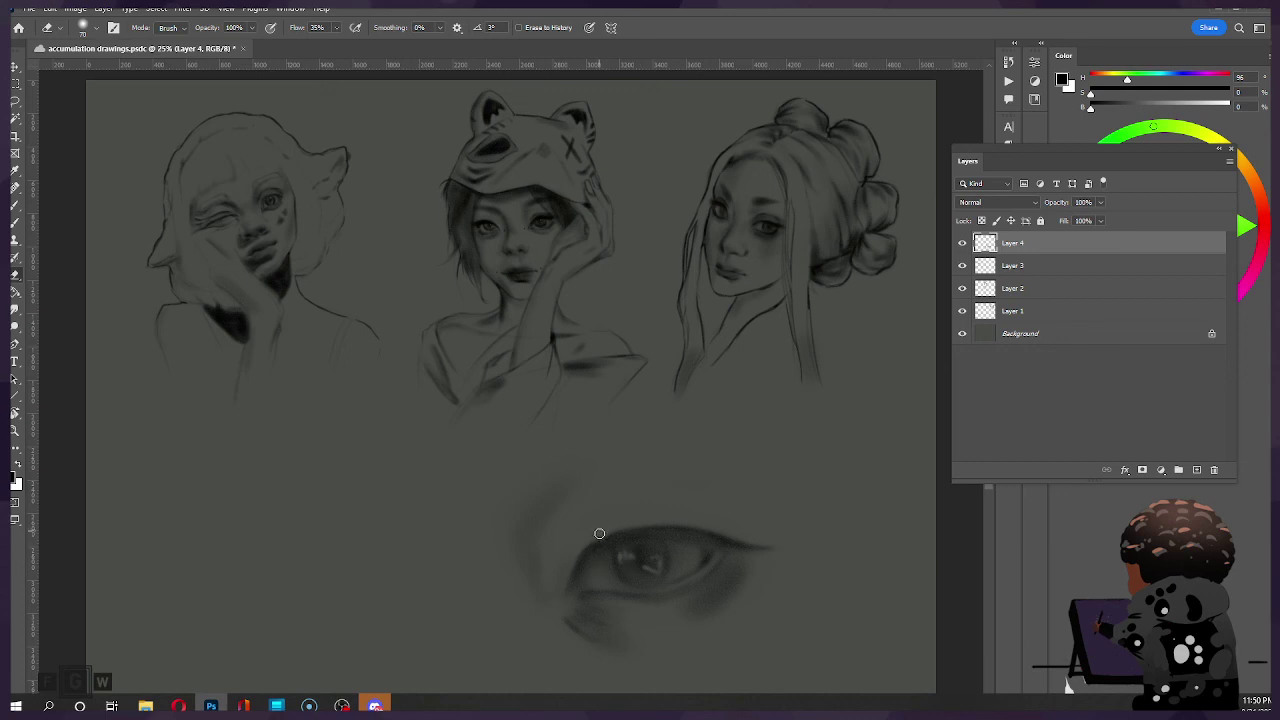
Step: Paint an eyelid crease arcing above the eye with a 200 px brush and blend it with the Smudge tool
key("b")
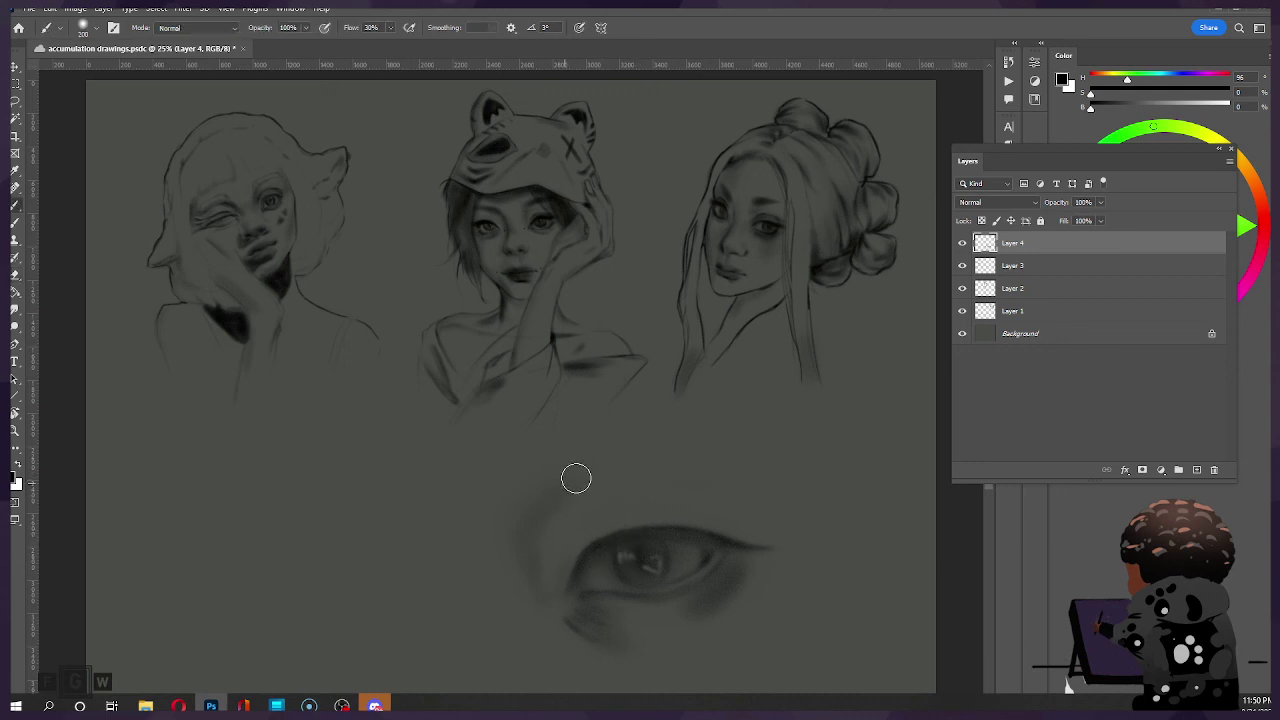
left_click_drag(554, 488, 620, 472)
key("r")
key("bracketright")
key("bracketright")
key("bracketright")
key("bracketright")
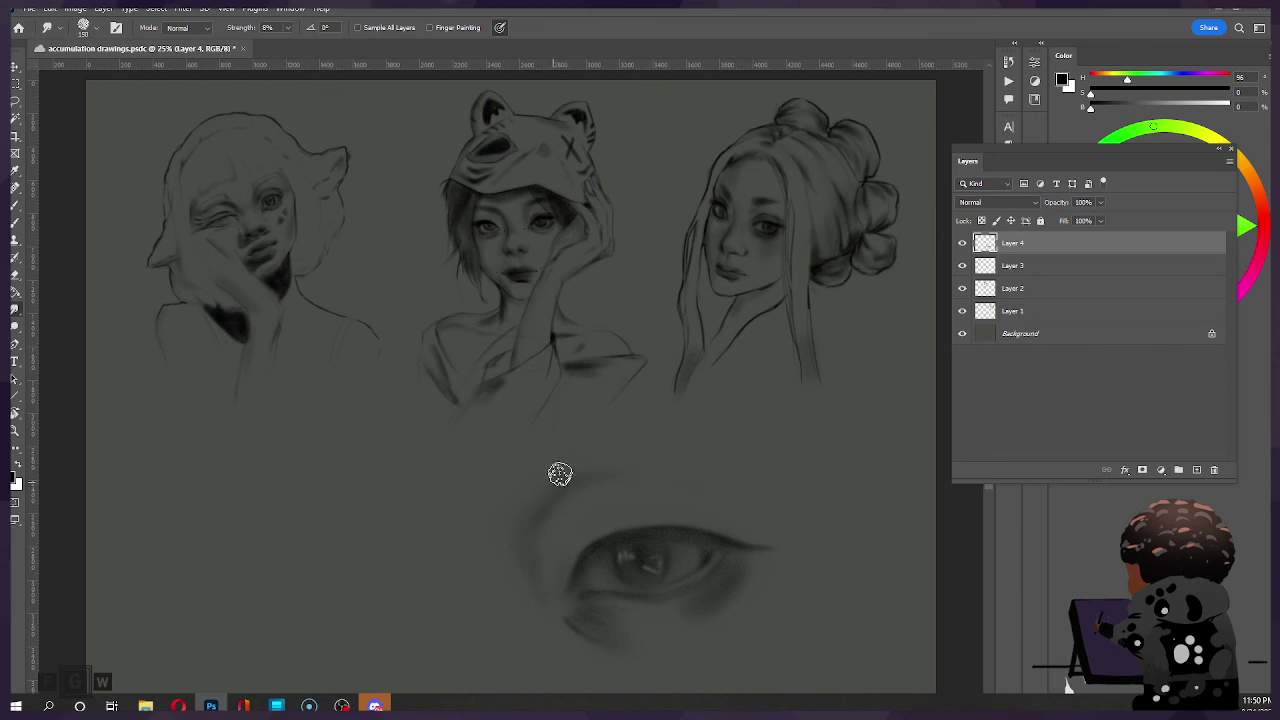
mouse_move(560, 474)
left_mouse_down()
mouse_move(514, 575)
mouse_move(563, 473)
left_mouse_up()
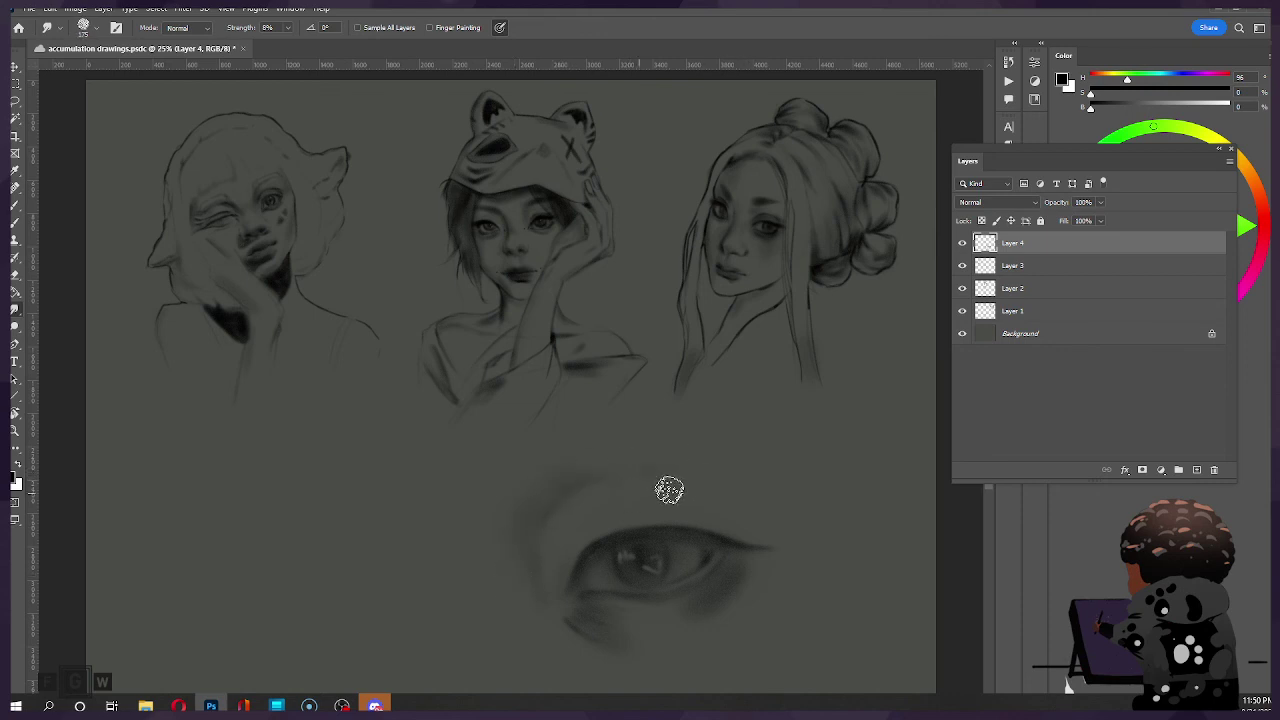
Step: Deepen the left curve of the eyelid crease and darken the eye's outer corner with soft brush strokes
key("b")
mouse_move(570, 497)
left_mouse_down()
mouse_move(525, 560)
mouse_move(574, 492)
mouse_move(565, 480)
mouse_move(584, 527)
mouse_move(537, 513)
left_mouse_up()
key("bracketleft")
key("bracketleft")
key("bracketleft")
key("bracketleft")
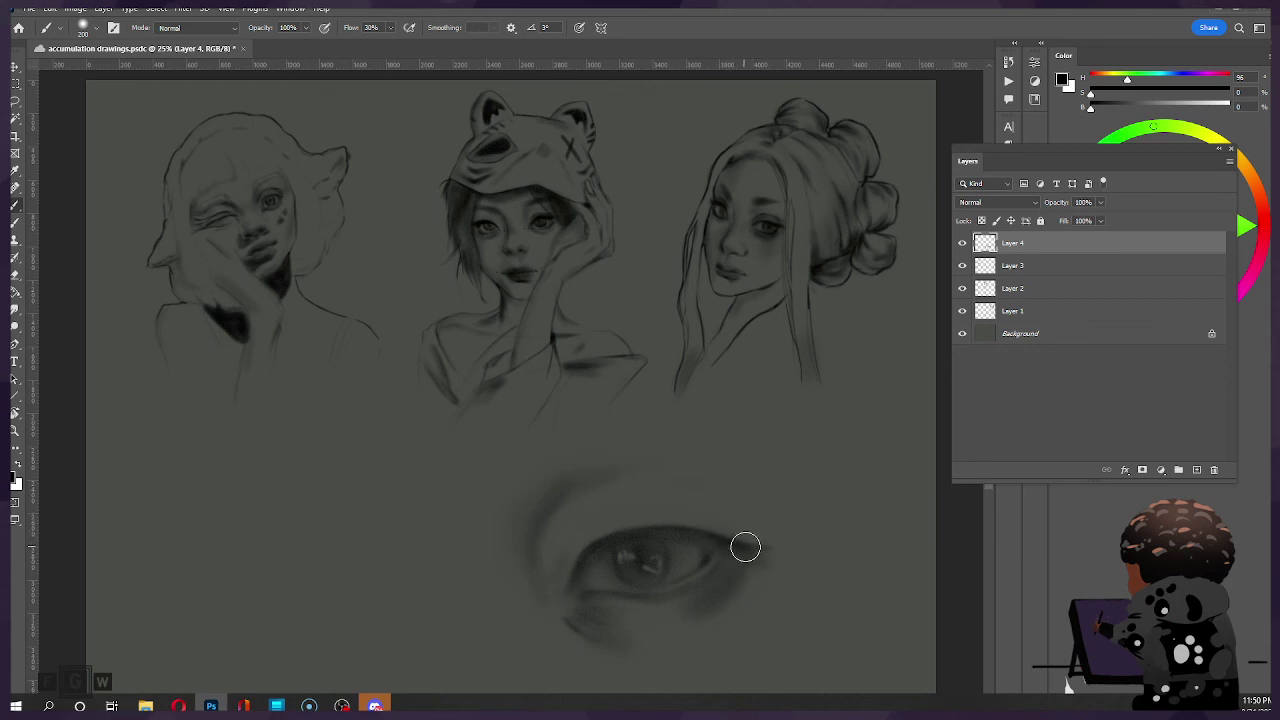
Step: Taper the outer corner downward with a 150 px eraser and brush, and touch up the eye's left corner
key("e")
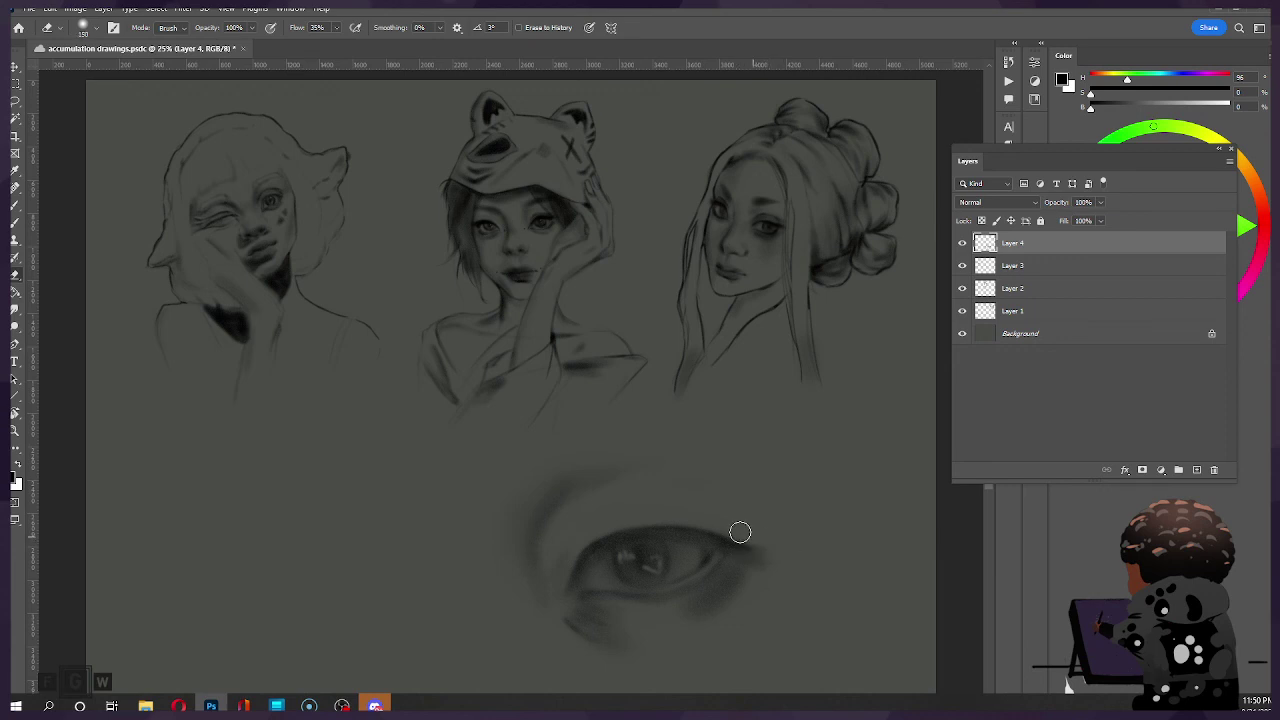
key("b")
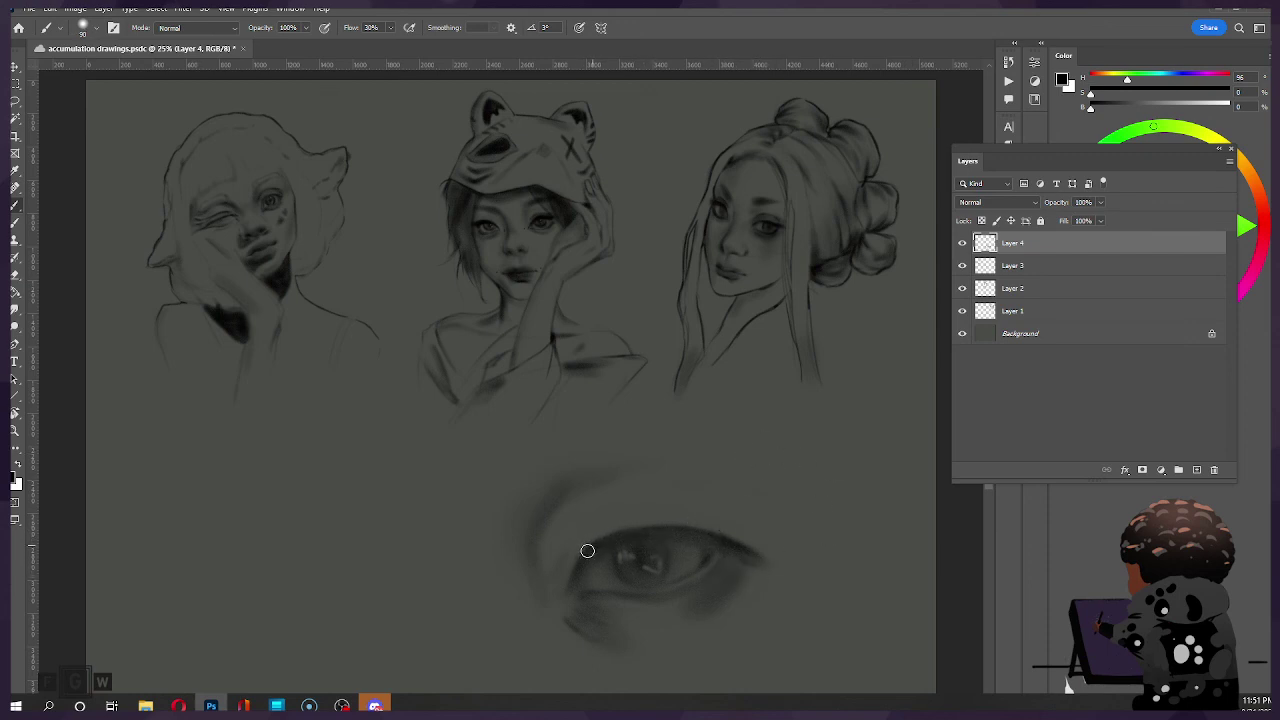
key("e")
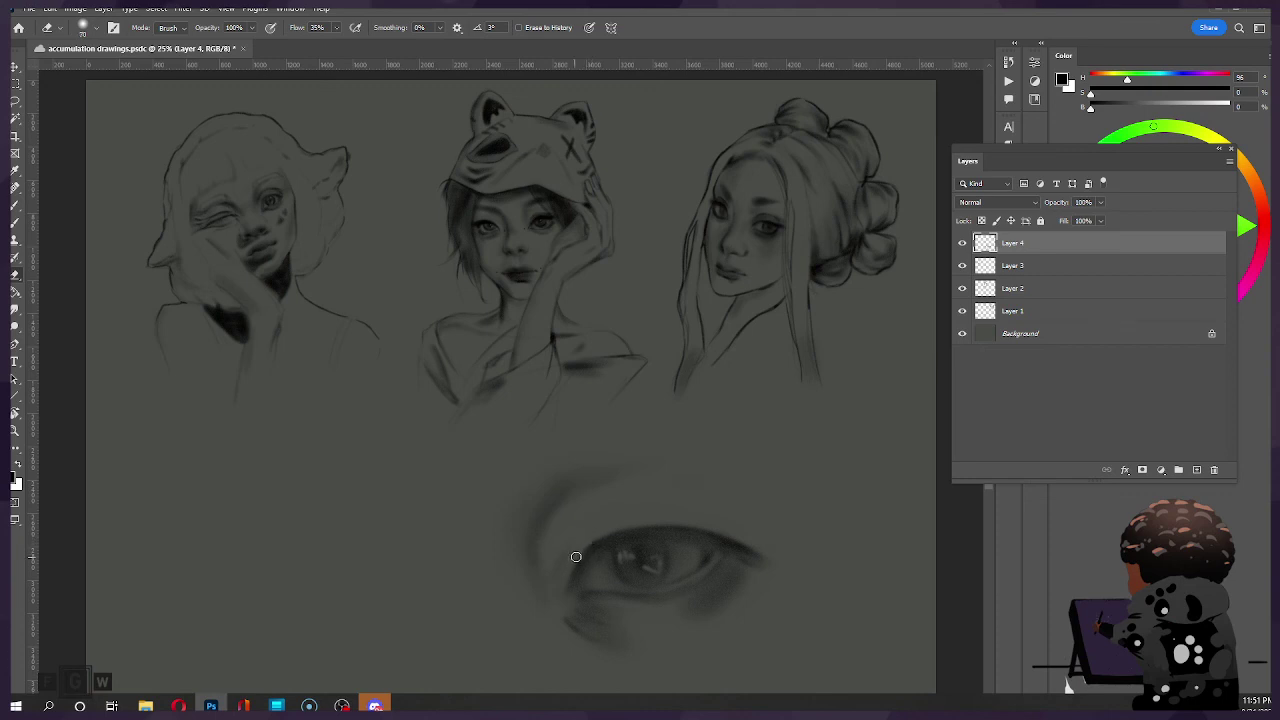
key("b")
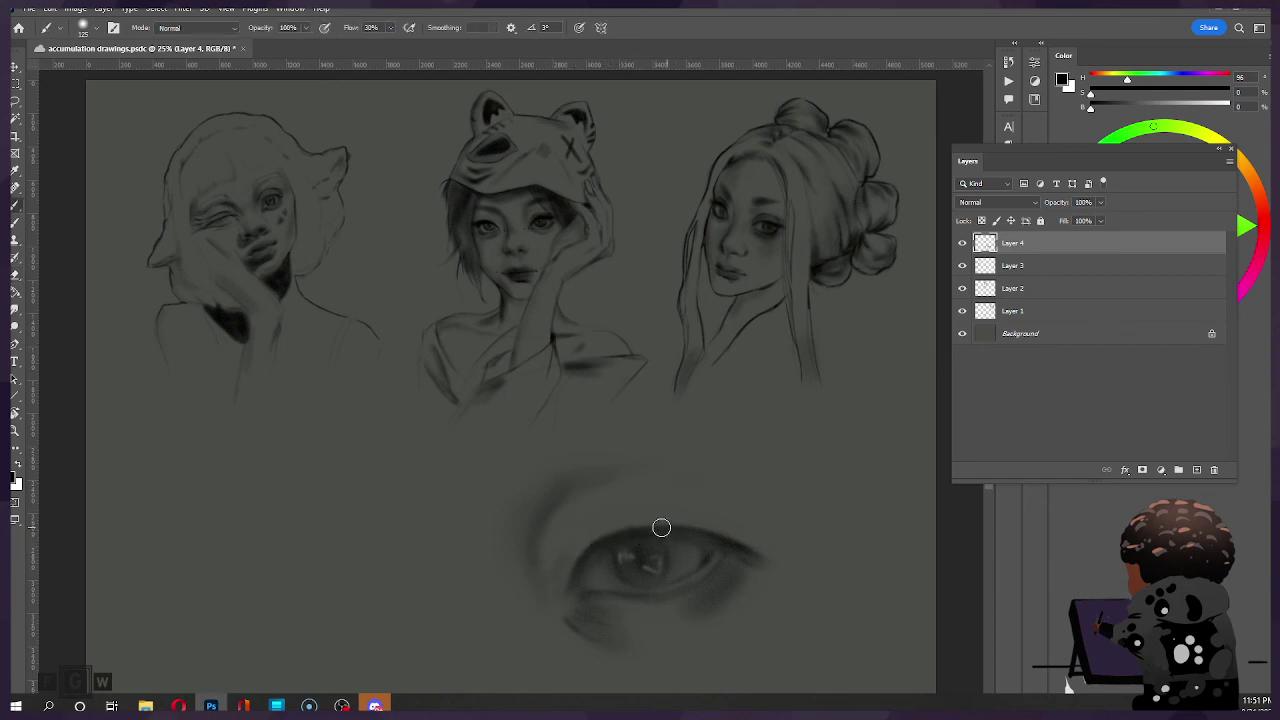
Step: Try darkening the upper lash line from the left corner across with a 90 px brush
key("ctrl")
key("[")
key("[")
left_click_drag(602, 538, 662, 530)
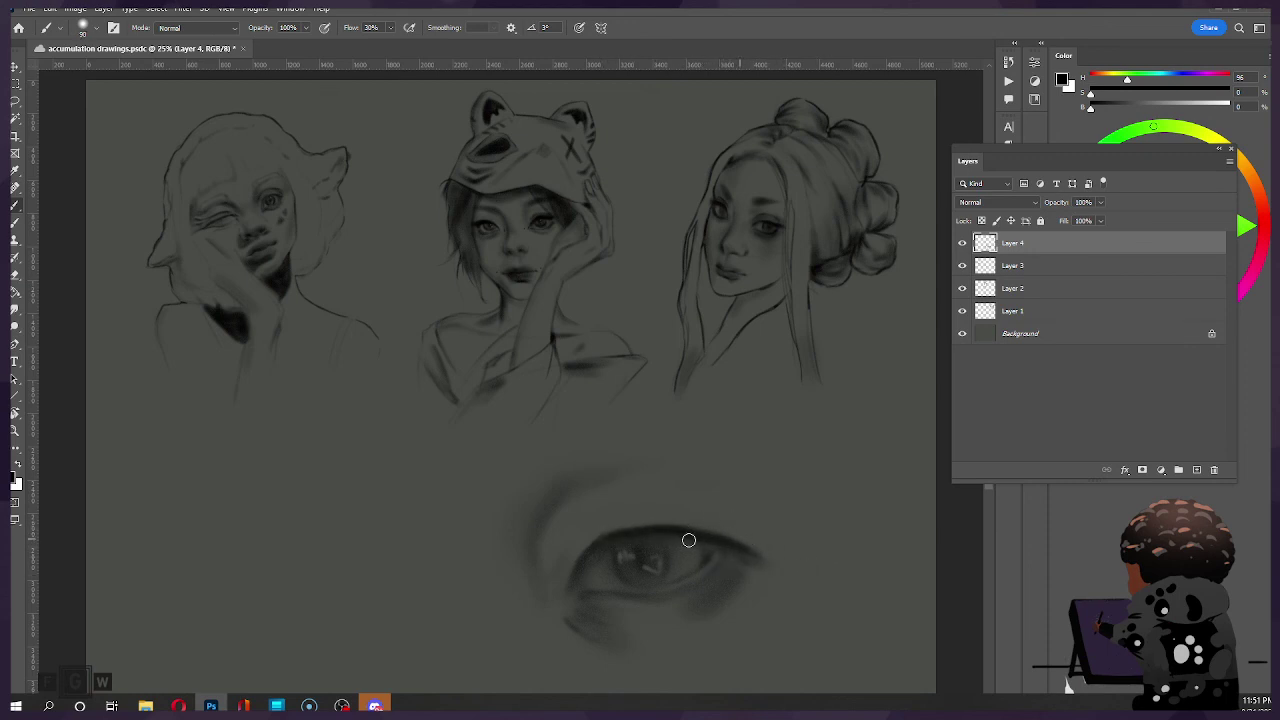
key("e")
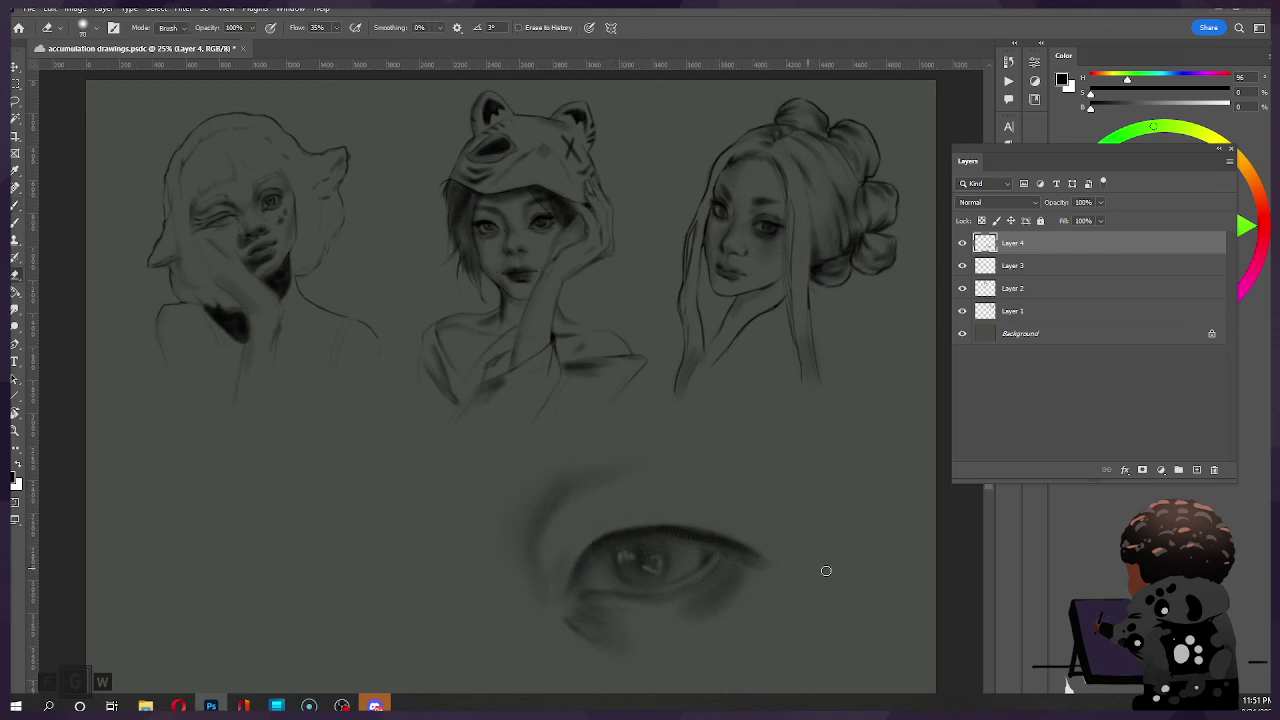
key("ctrl")
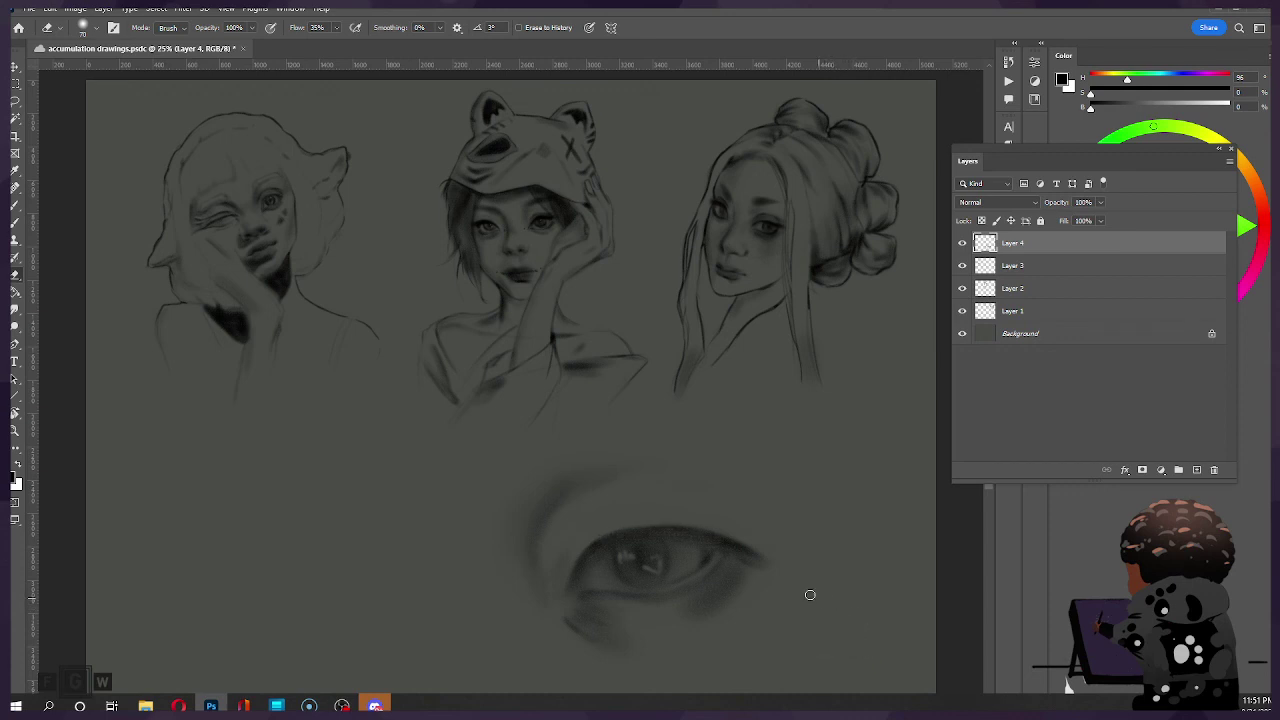
Step: Try heavier dark lines along the upper and lower eyelids with a 70 px brush, and rework the outer corner
key("b")
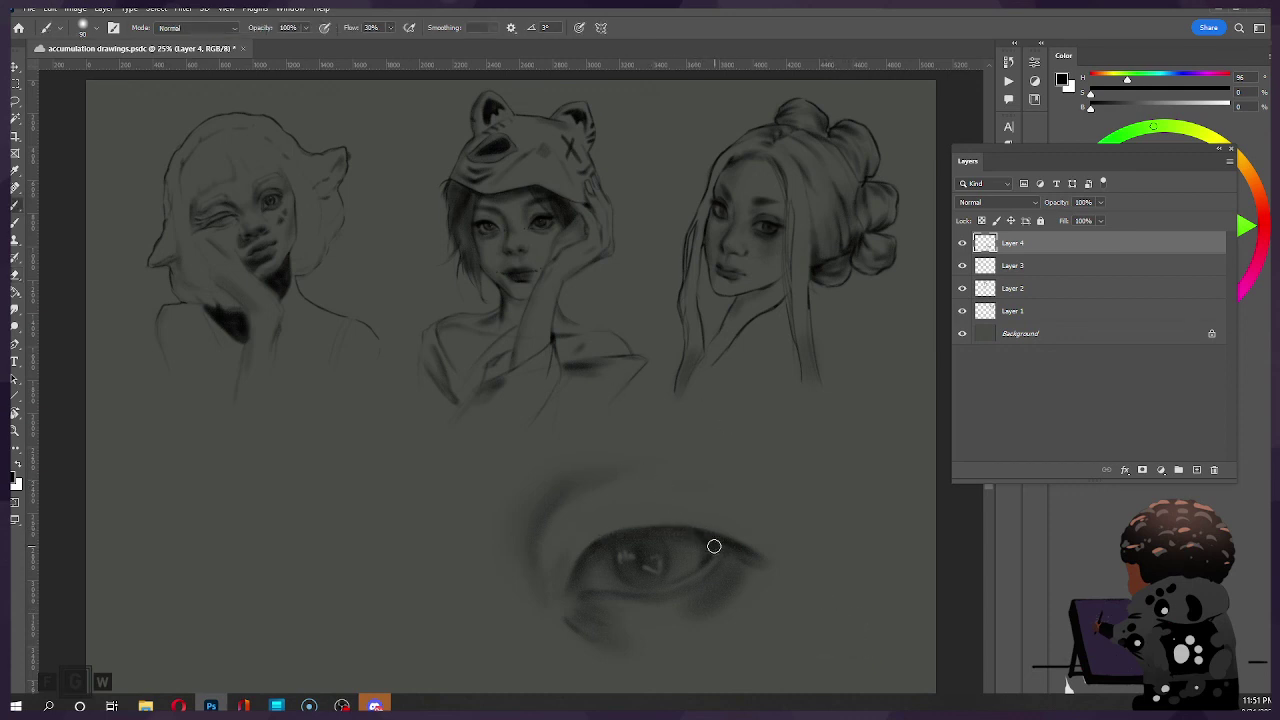
left_click_drag(702, 538, 632, 533)
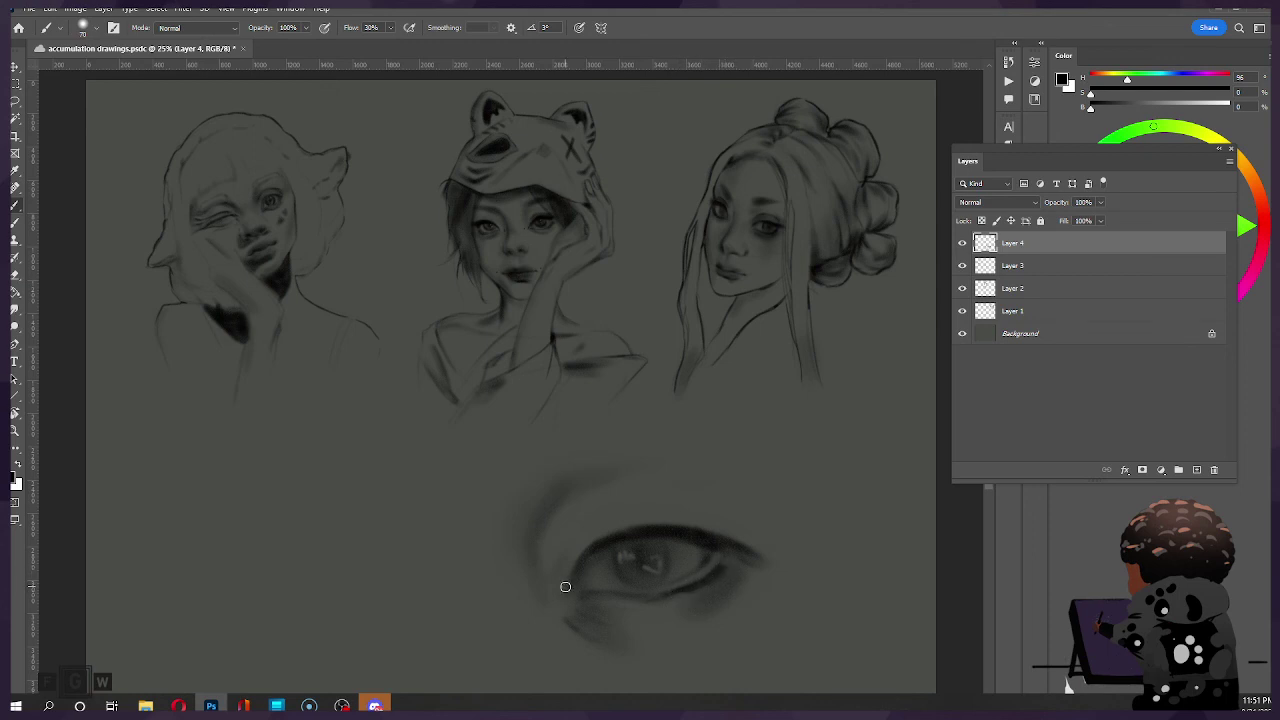
key("e")
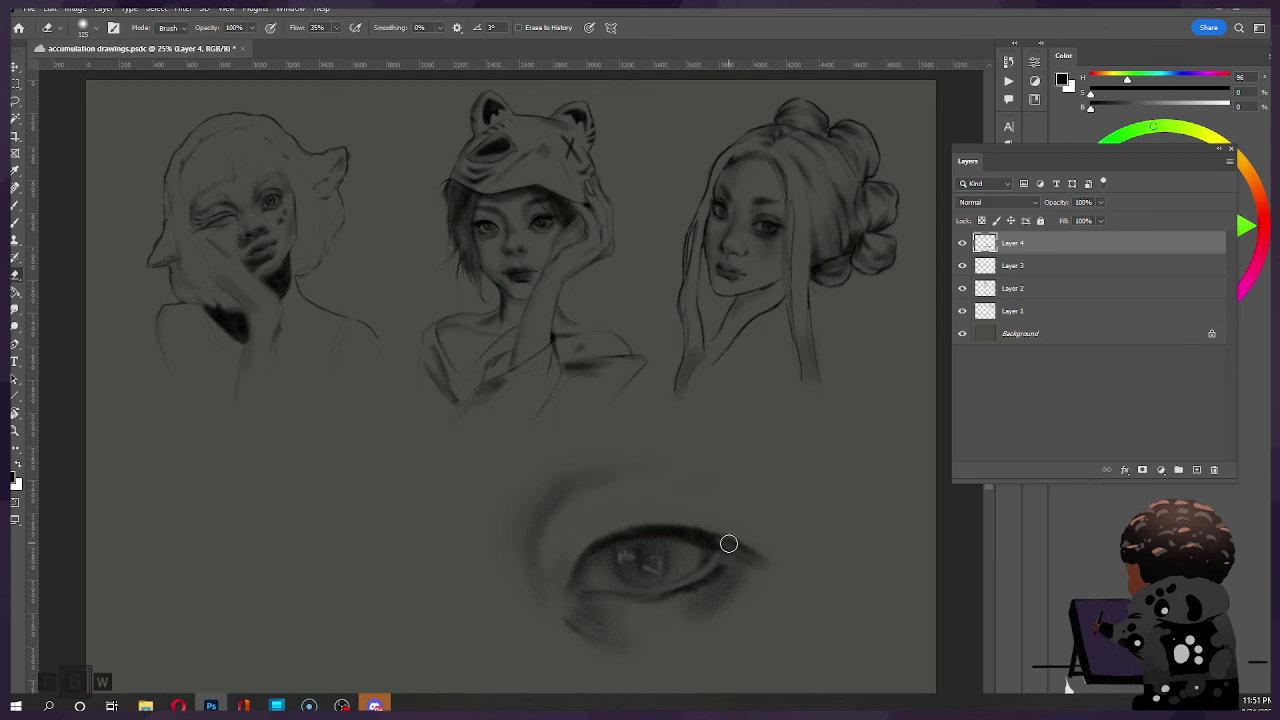
key("b")
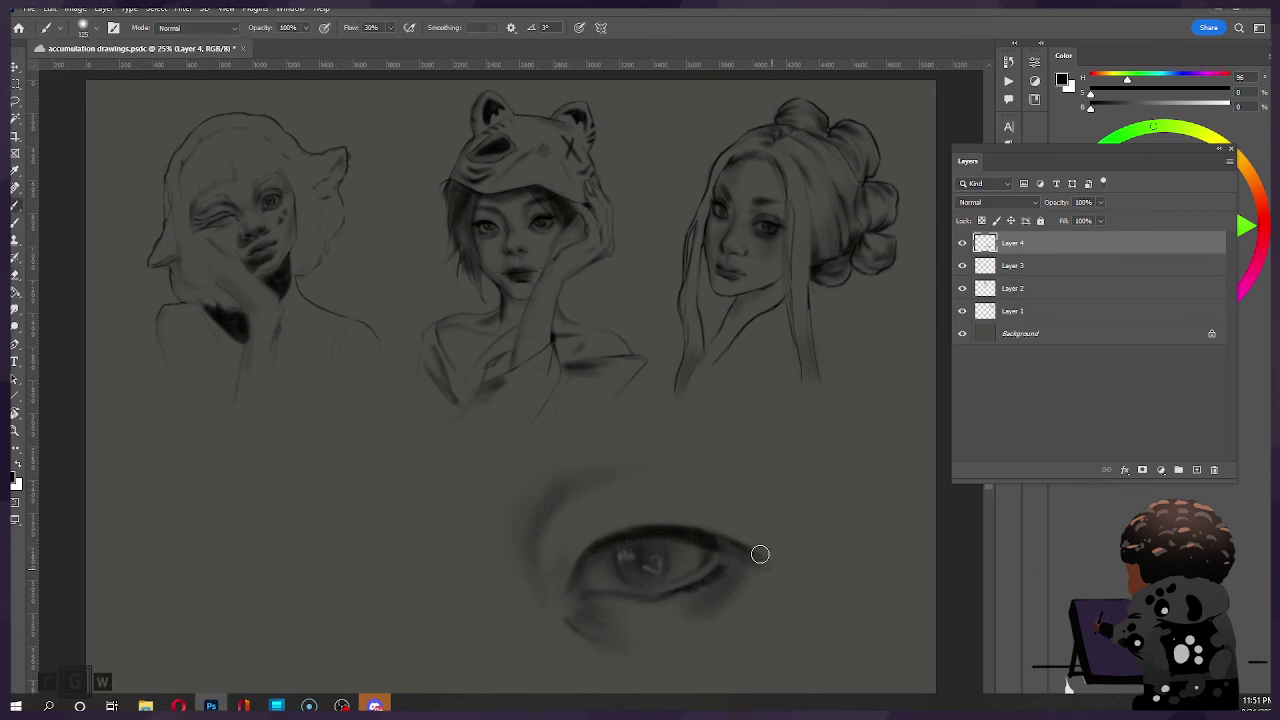
key("bracketleft")
key("bracketleft")
key("ctrl")
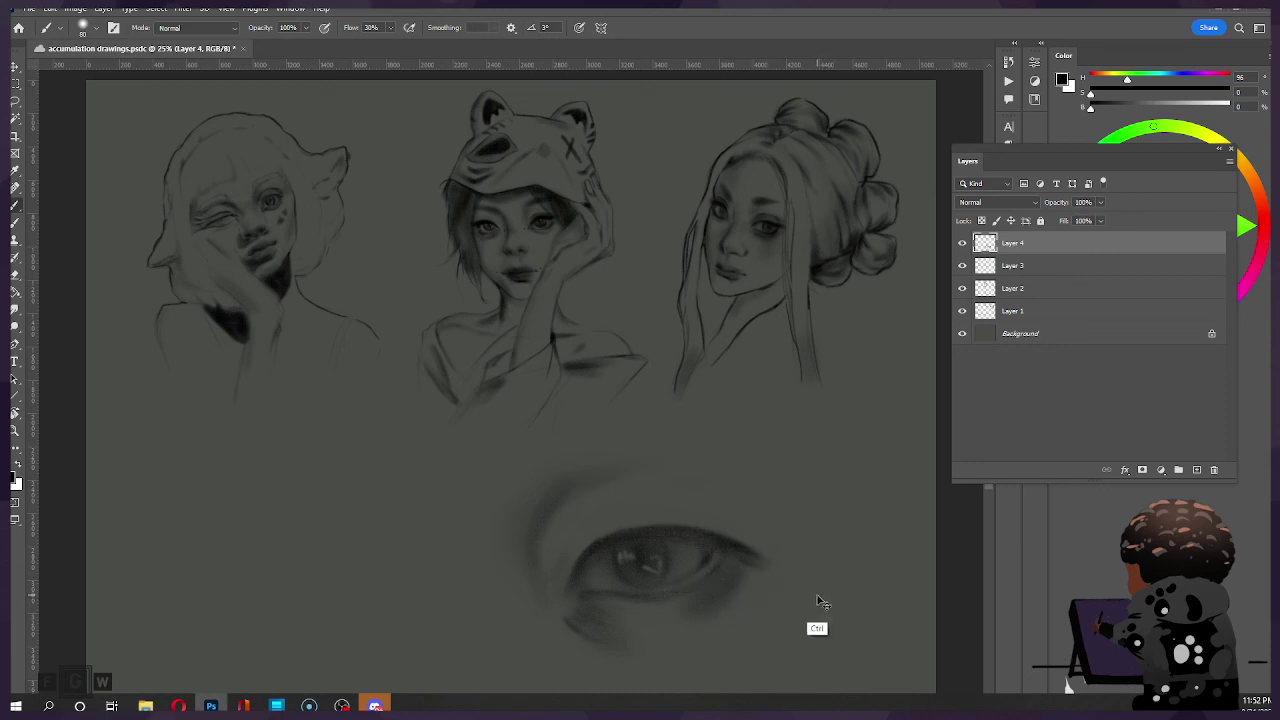
Step: Try shading from the outer corner down below the lower eyelid with a 300 px brush
key("shift")
key("bracketright")
key("bracketright")
key("bracketright")
key("bracketright")
mouse_move(732, 560)
left_mouse_down()
mouse_move(666, 627)
mouse_move(753, 552)
mouse_move(700, 600)
left_mouse_up()
key("bracketright")
key("bracketright")
key("ctrl+z")
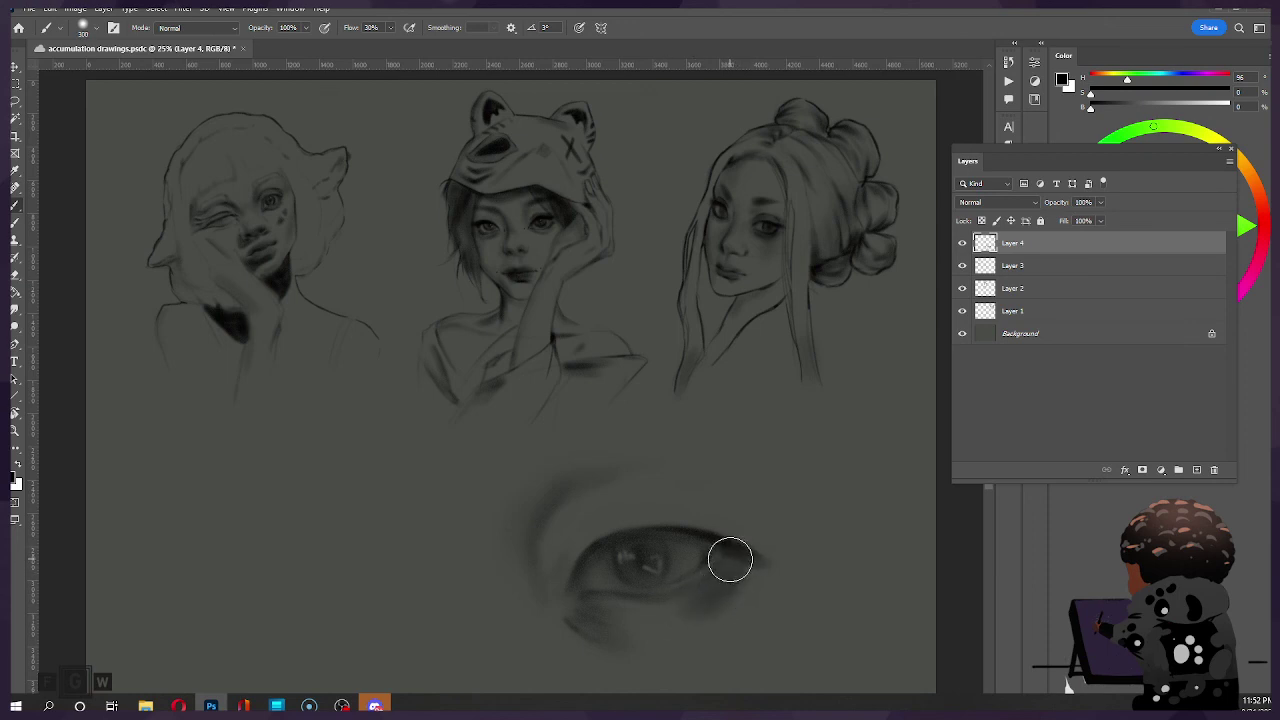
left_click_drag(730, 560, 689, 606)
key("ctrl+z")
Step: Shade from the eye's outer corner diagonally down under the lower eyelid with a 200 px brush
key("bracketleft")
left_click_drag(729, 556, 685, 607)
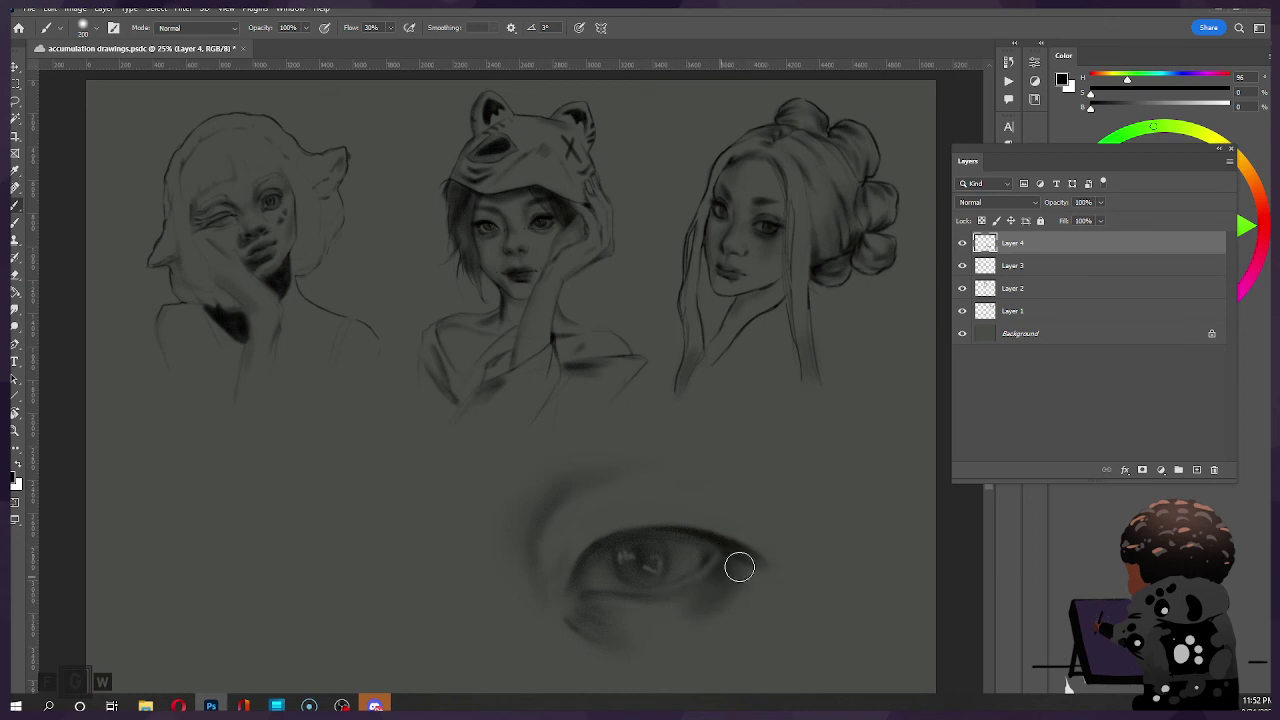
Step: Deepen the lash line and soft shadow at the eye's outer corner, varying the brush size
key("bracketleft")
key("bracketleft")
key("bracketright")
key("bracketleft")
key("ctrl")
key("bracketright")
key("ctrl")
key("bracketleft")
key("bracketright")
key("bracketright")
key("bracketright")
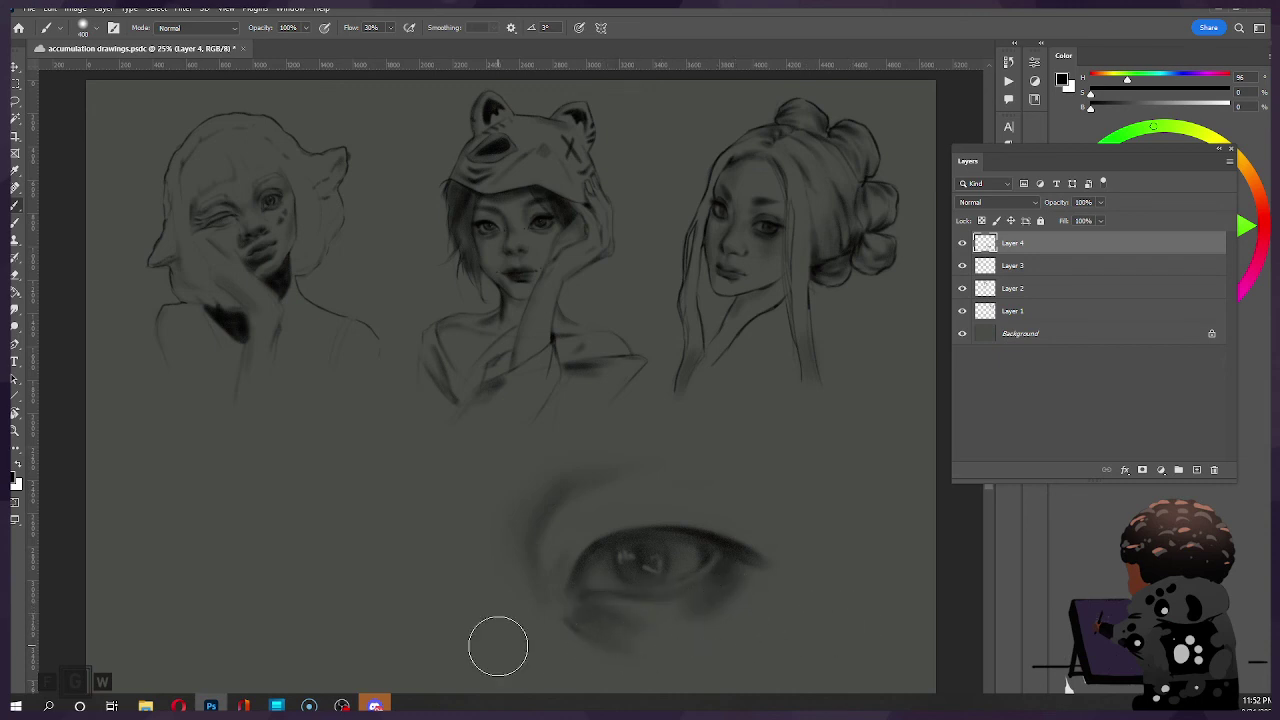
Step: Scale the eye study down proportionally and move it beneath the long-haired portrait with the hair buns
key("ctrl+t")
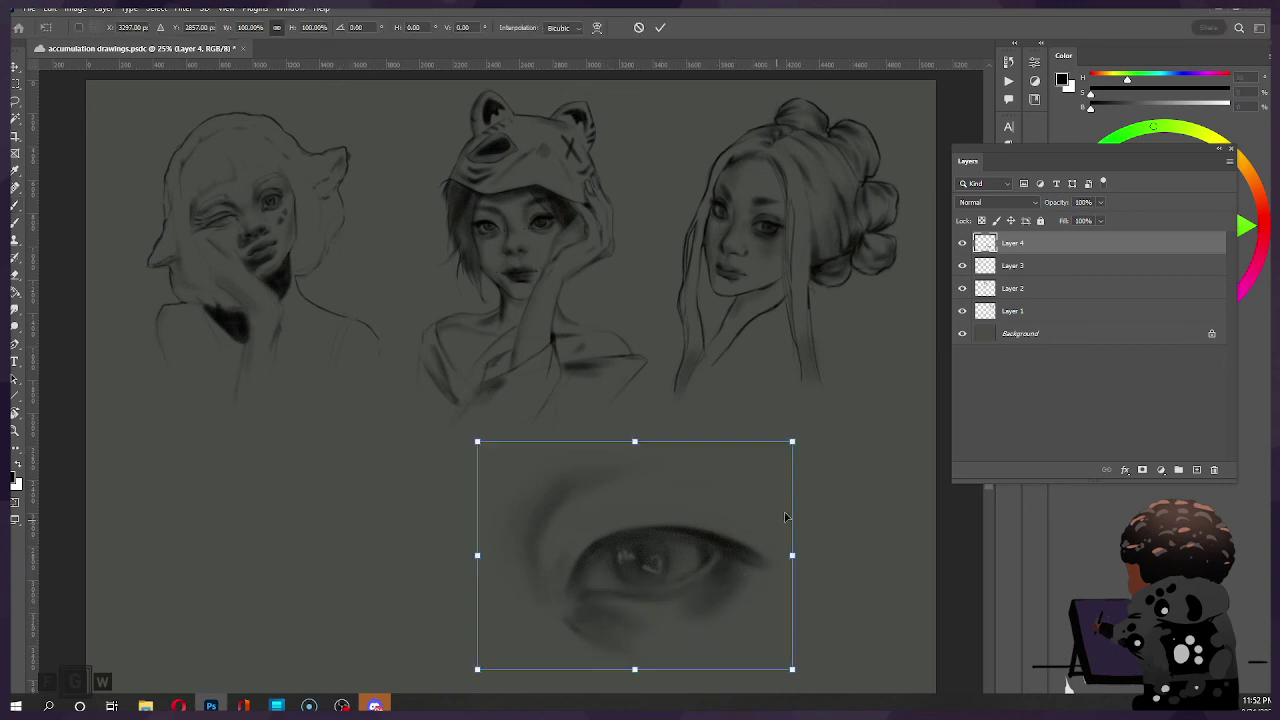
left_click_drag(795, 441, 705, 505)
left_click_drag(563, 566, 707, 525)
left_click(660, 27)
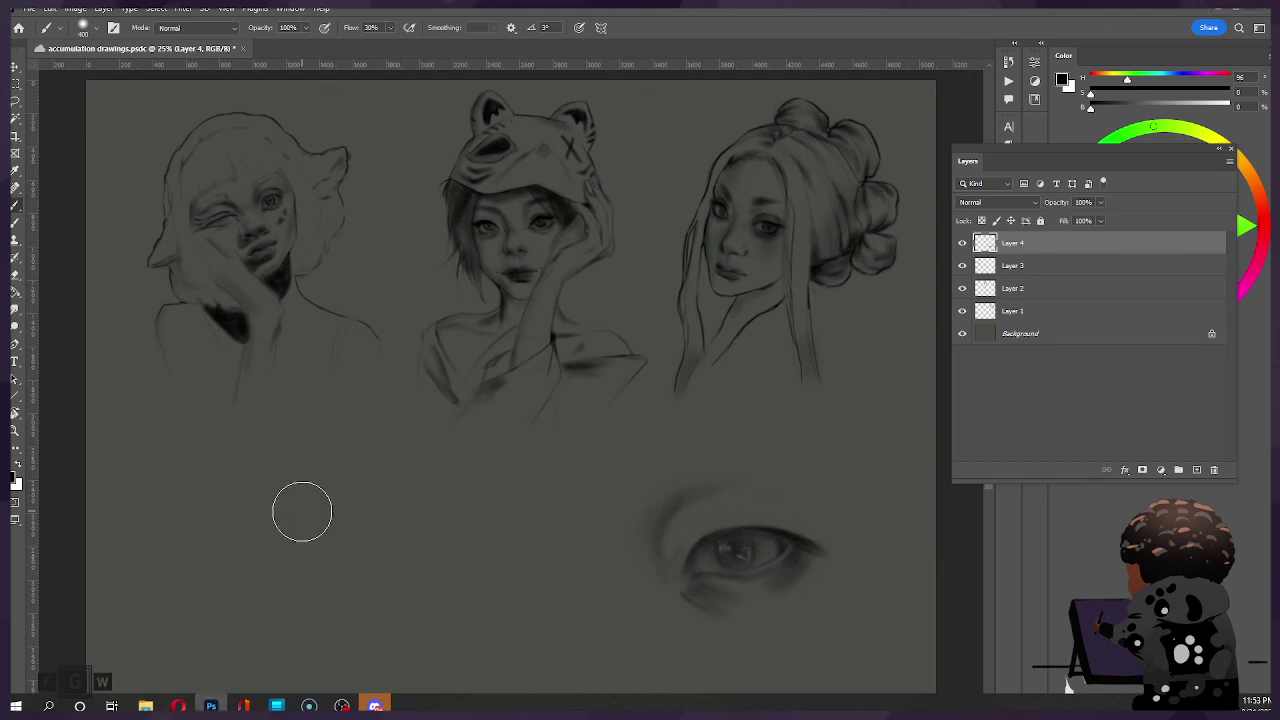
Step: Lay in a broad soft shadow for a second eye below the first portrait with a 1000 px brush
key("bracketright")
key("bracketright")
key("bracketright")
key("bracketright")
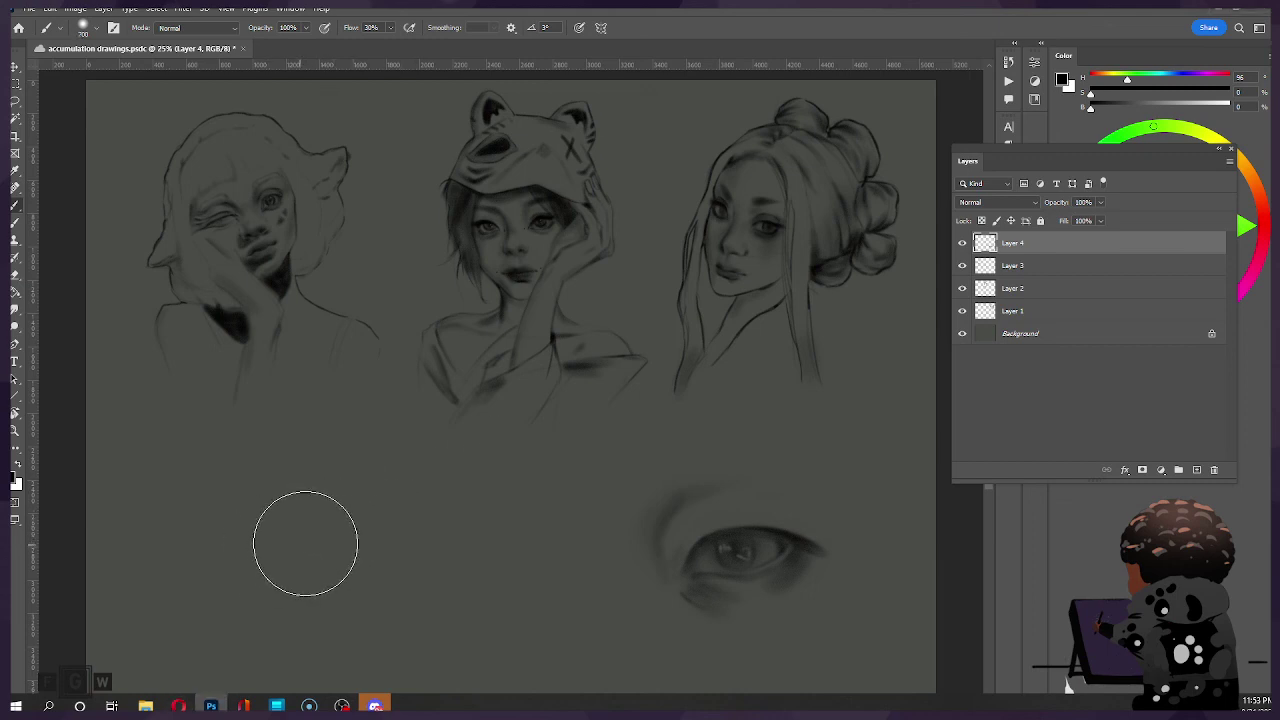
mouse_move(306, 543)
left_mouse_down()
mouse_move(398, 526)
mouse_move(363, 571)
mouse_move(261, 576)
mouse_move(340, 551)
mouse_move(427, 559)
mouse_move(316, 546)
mouse_move(295, 548)
mouse_move(431, 577)
mouse_move(300, 546)
mouse_move(360, 552)
mouse_move(317, 589)
left_mouse_up()
key("ctrl+z")
key("bracketright")
key("bracketright")
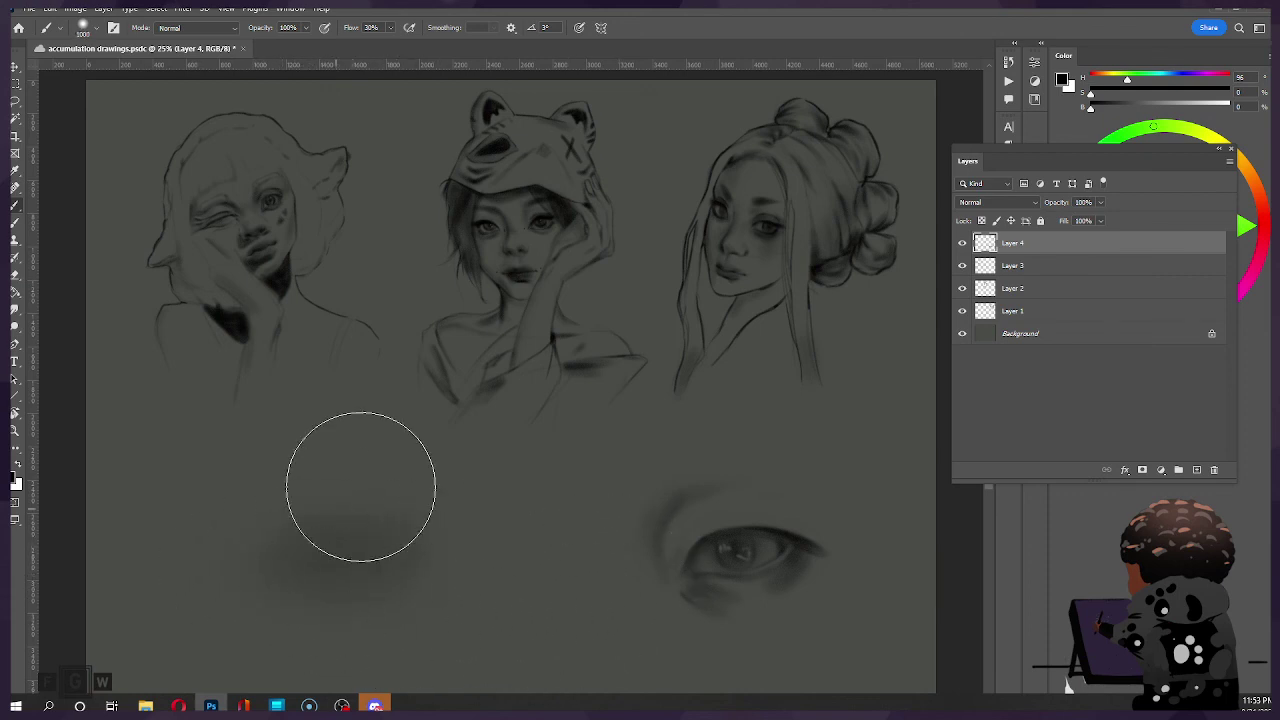
Step: Build up the second eye's oval mass and darker center with a smaller soft brush
key("bracketleft")
key("bracketleft")
key("bracketleft")
key("bracketleft")
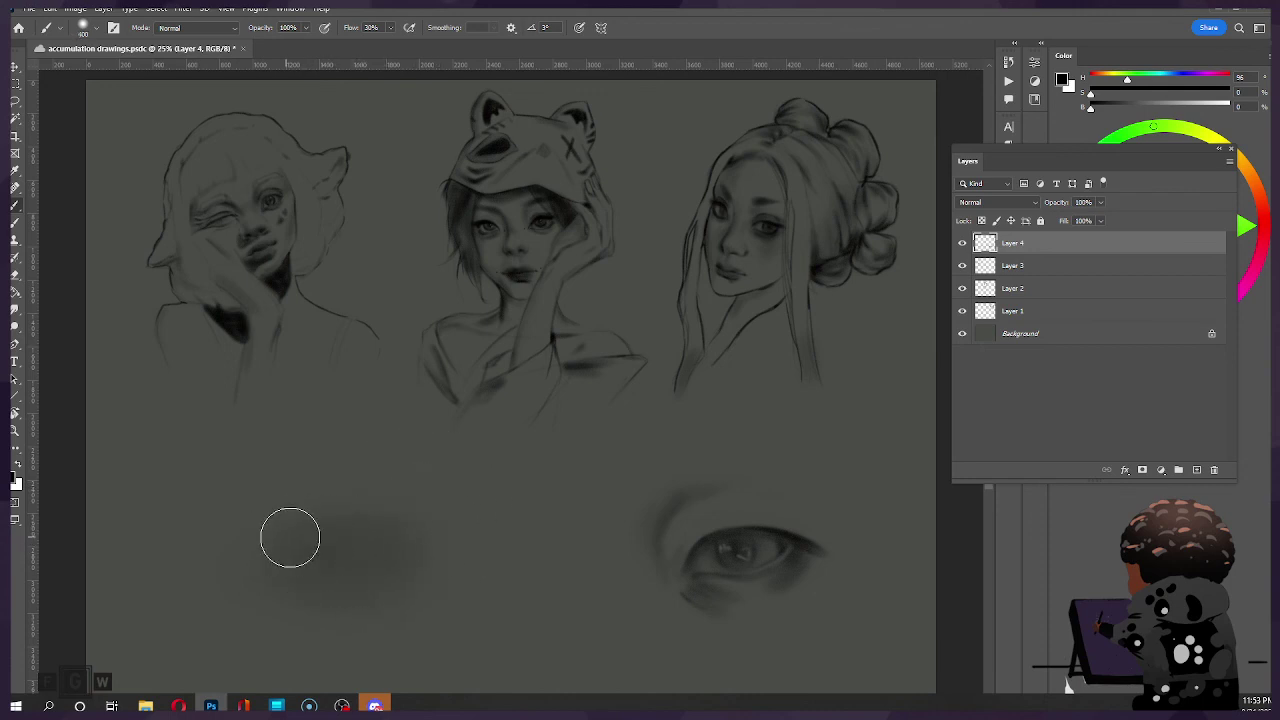
mouse_move(267, 547)
left_mouse_down()
mouse_move(381, 531)
mouse_move(345, 534)
mouse_move(419, 546)
mouse_move(334, 526)
mouse_move(431, 583)
mouse_move(323, 546)
mouse_move(308, 558)
mouse_move(300, 541)
mouse_move(341, 547)
mouse_move(313, 558)
mouse_move(354, 544)
mouse_move(325, 564)
mouse_move(341, 600)
mouse_move(349, 546)
left_mouse_up()
Step: Sketch the second eye's lower lid curve and pointed outer corner with brushes of about 200 px
key("bracketleft")
key("bracketleft")
key("bracketleft")
key("bracketleft")
key("bracketleft")
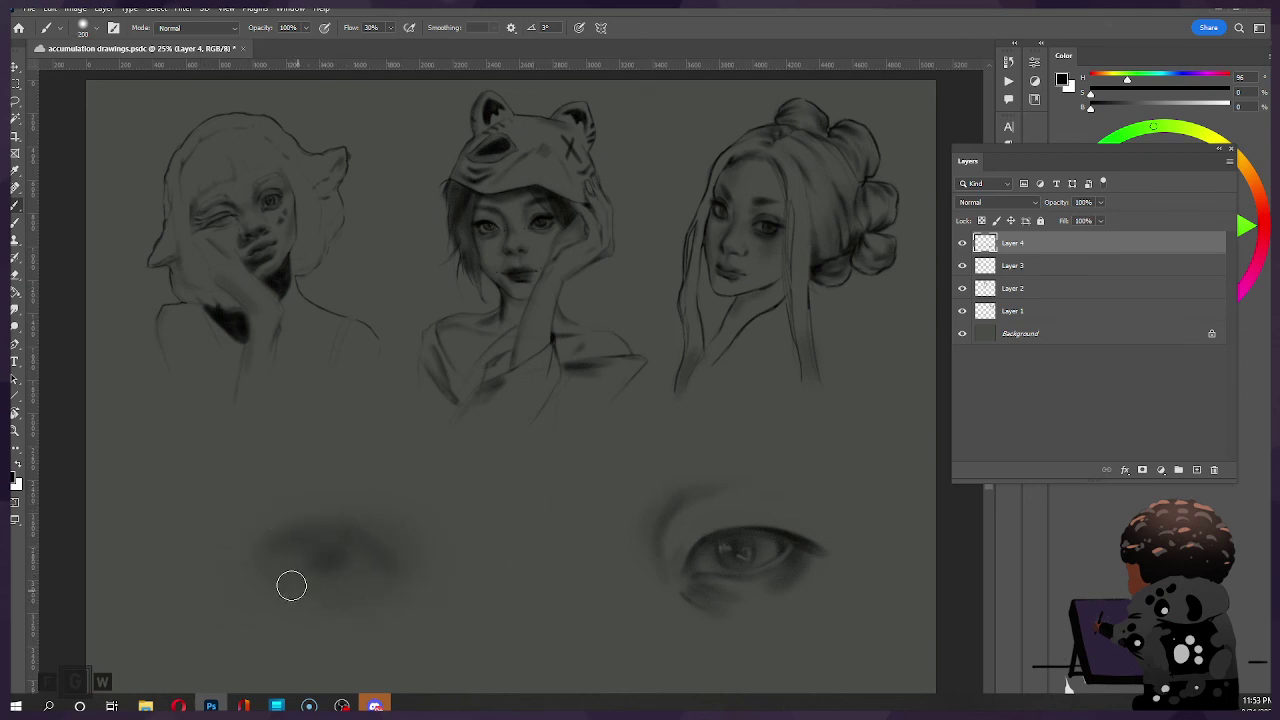
left_click_drag(280, 571, 266, 551)
mouse_move(313, 591)
left_mouse_down()
mouse_move(402, 597)
mouse_move(467, 562)
mouse_move(381, 589)
mouse_move(421, 571)
left_mouse_up()
key("bracketright")
left_click_drag(266, 545, 232, 522)
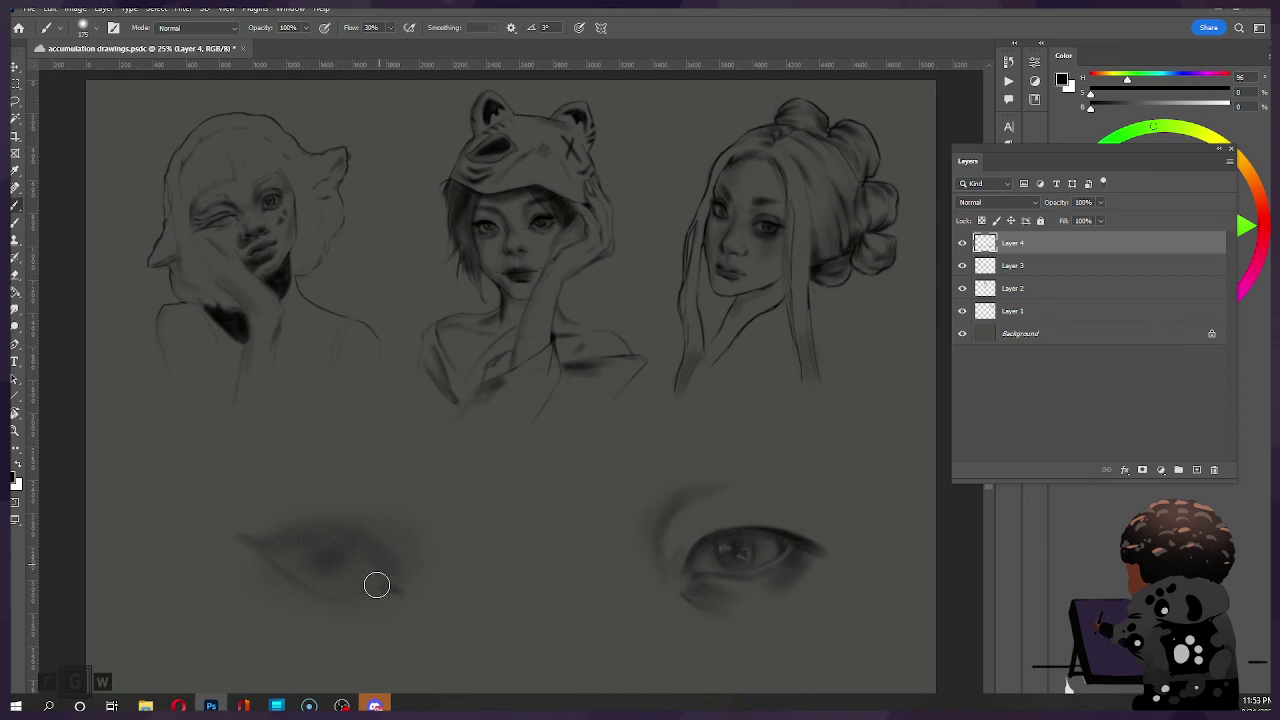
Step: Darken the pupil in the middle of the second eye and begin its upper lid
key("bracketright")
key("bracketright")
key("bracketright")
key("bracketleft")
key("bracketleft")
mouse_move(324, 553)
left_mouse_down()
mouse_move(351, 524)
mouse_move(242, 546)
mouse_move(335, 539)
mouse_move(264, 542)
mouse_move(355, 530)
left_mouse_up()
Step: Paint a thick dark upper lash line from the second eye's outer corner with a 200 px brush
key("bracketright")
key("bracketright")
key("bracketright")
key("bracketright")
key("bracketleft")
key("bracketleft")
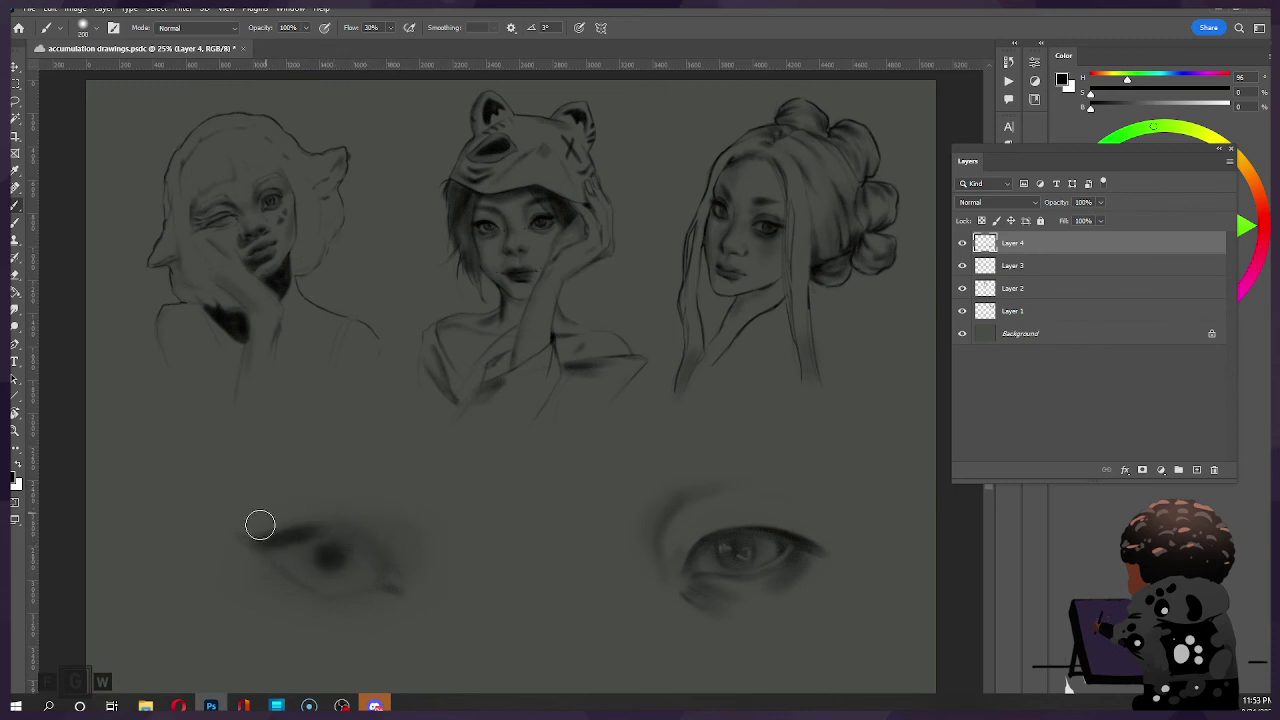
left_click_drag(238, 535, 293, 519)
Step: Shade softly beneath the second eye's lower lid with a 400 px brush
key("bracketleft")
key("bracketleft")
key("bracketright")
key("bracketright")
key("bracketright")
key("bracketright")
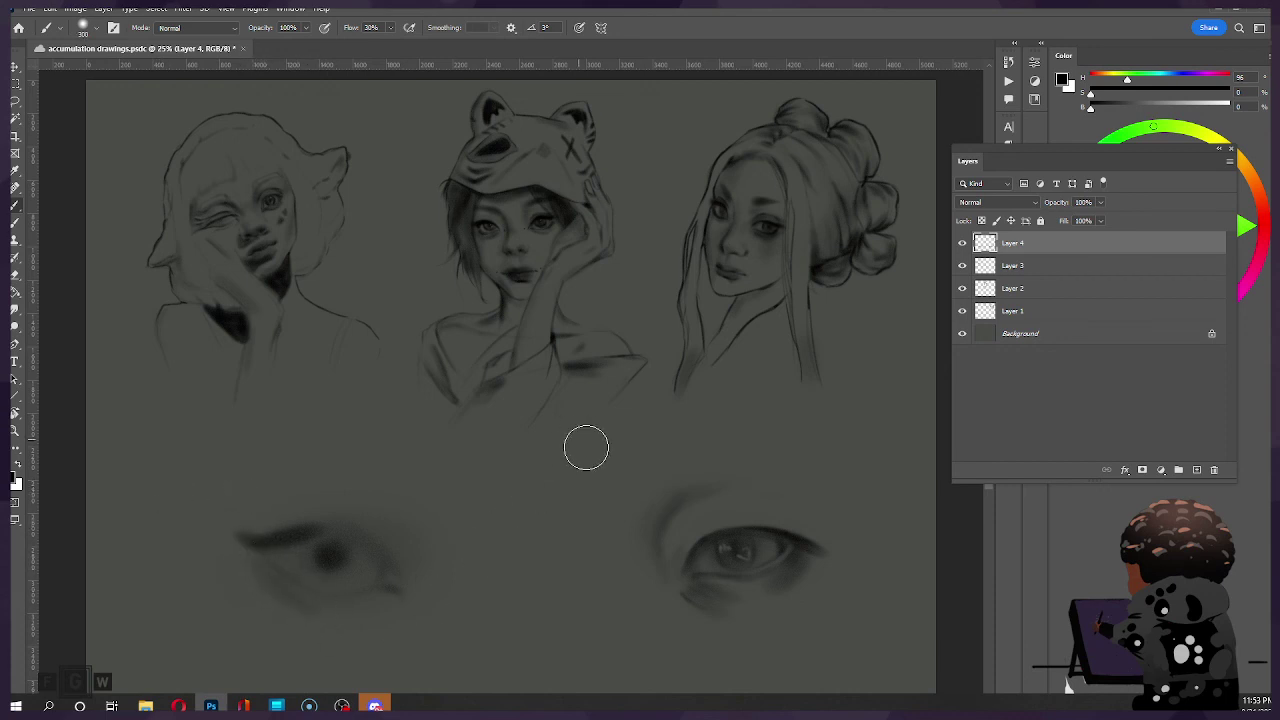
key("bracketright")
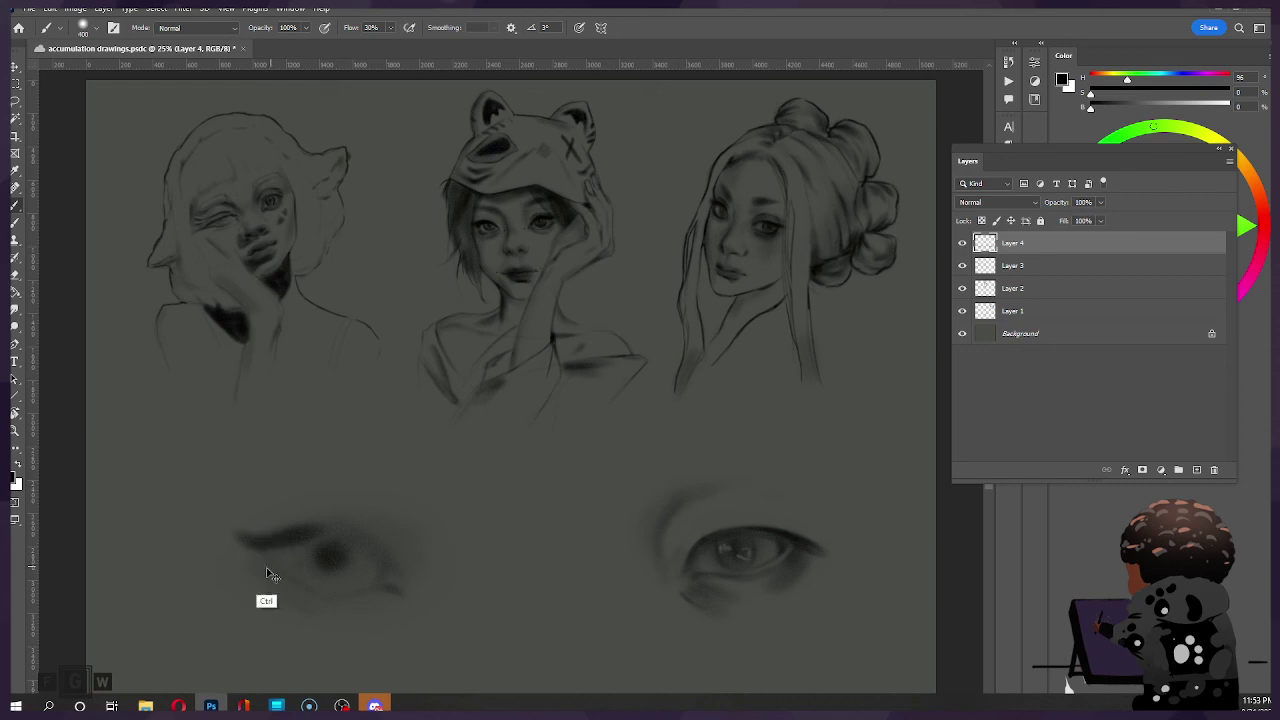
mouse_move(261, 562)
left_mouse_down()
mouse_move(325, 608)
mouse_move(347, 603)
left_mouse_up()
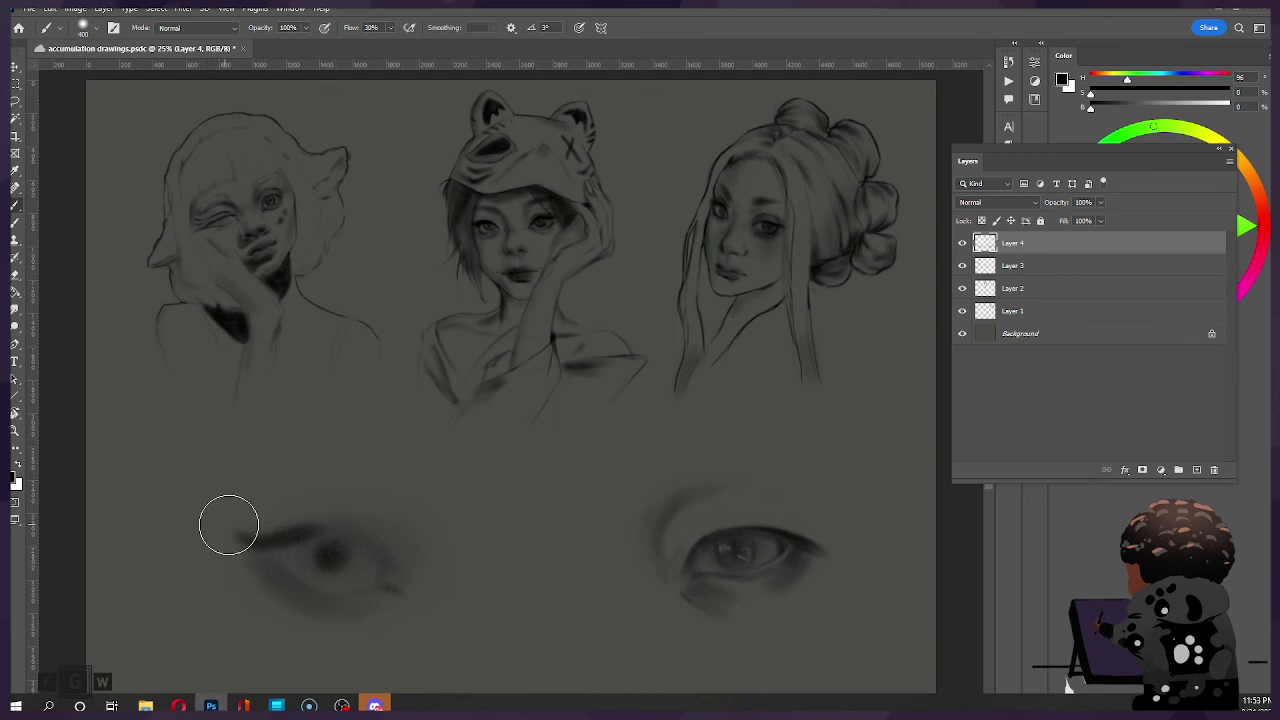
Step: Add a dark stroke under the second eye's lower lid near the outer corner with a 150 px brush
key("bracketleft")
key("bracketleft")
key("bracketleft")
key("bracketleft")
key("bracketleft")
key("bracketleft")
left_click_drag(246, 582, 316, 599)
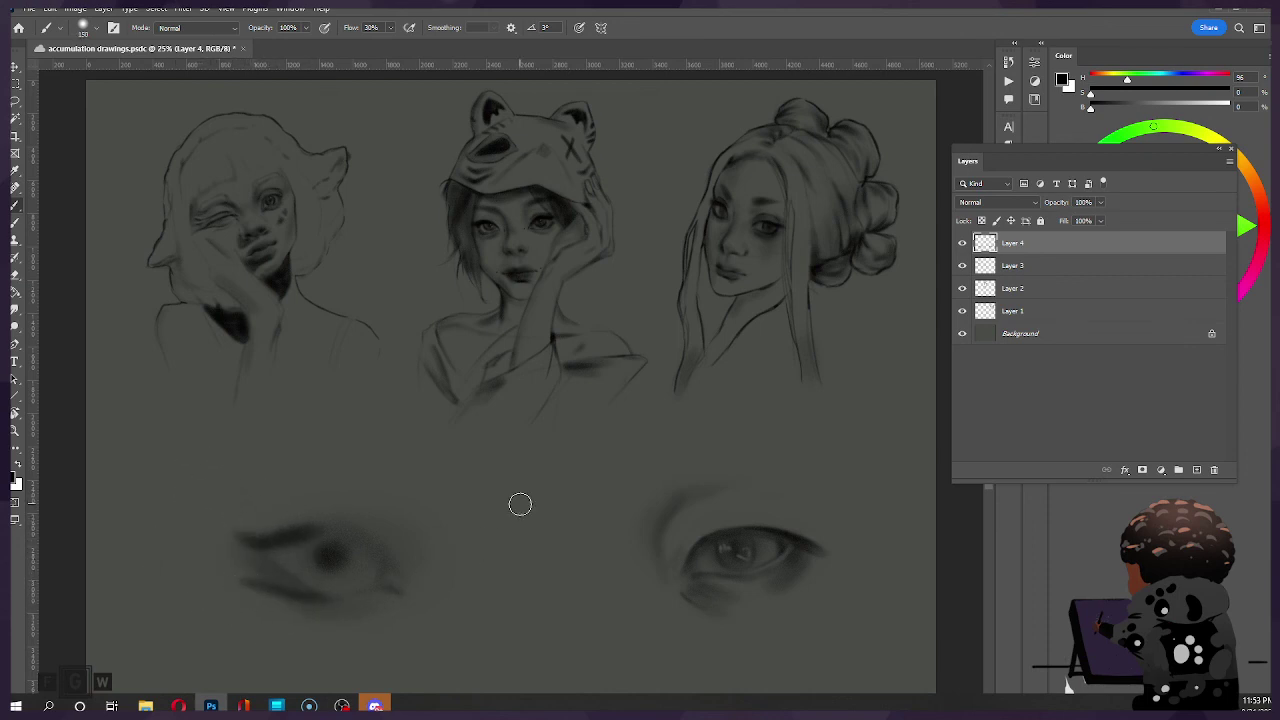
Step: Extend the second eye's upper lid line over the iris down to the inner corner with a 100 px brush
left_click(314, 555)
key("bracketleft")
key("bracketleft")
left_click_drag(344, 534, 385, 567)
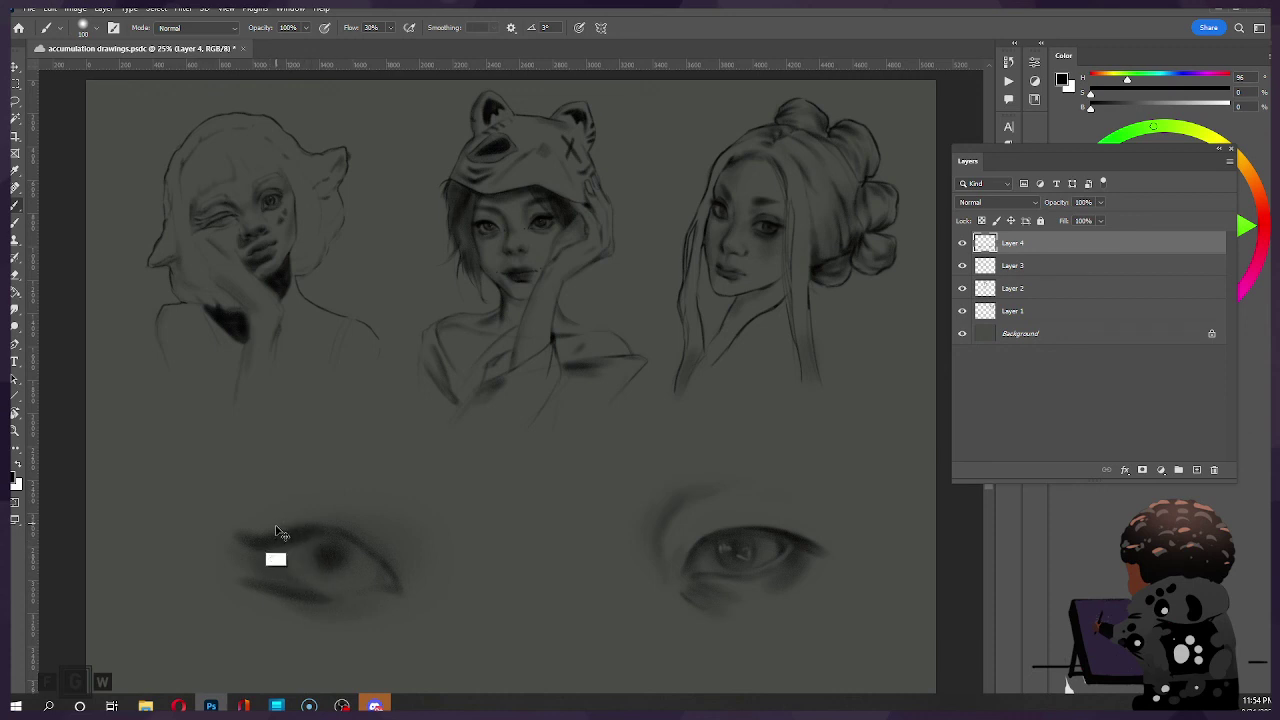
Step: Shade the second eye's iris and lower lid edge with brushes between 250 and 300 px
key("[")
key("bracketright")
key("bracketright")
key("bracketright")
key("bracketright")
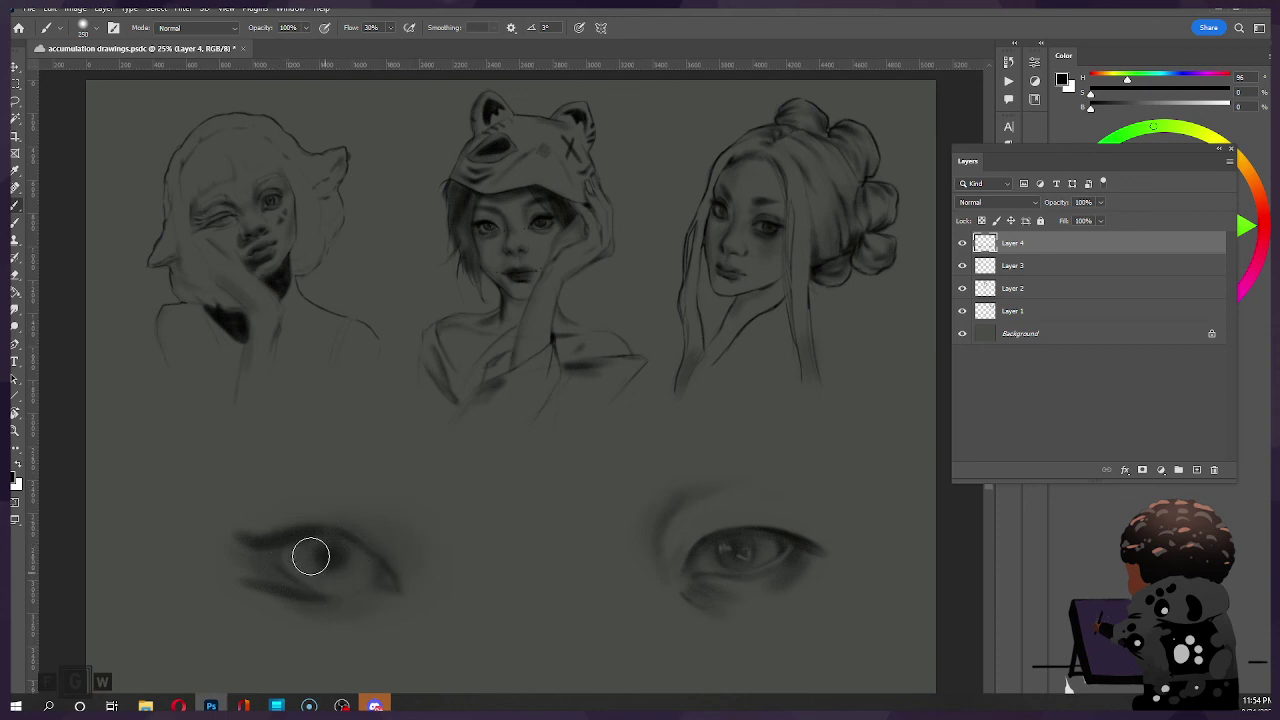
left_click(315, 570)
key("bracketleft")
key("bracketright")
key("bracketright")
left_click(329, 555)
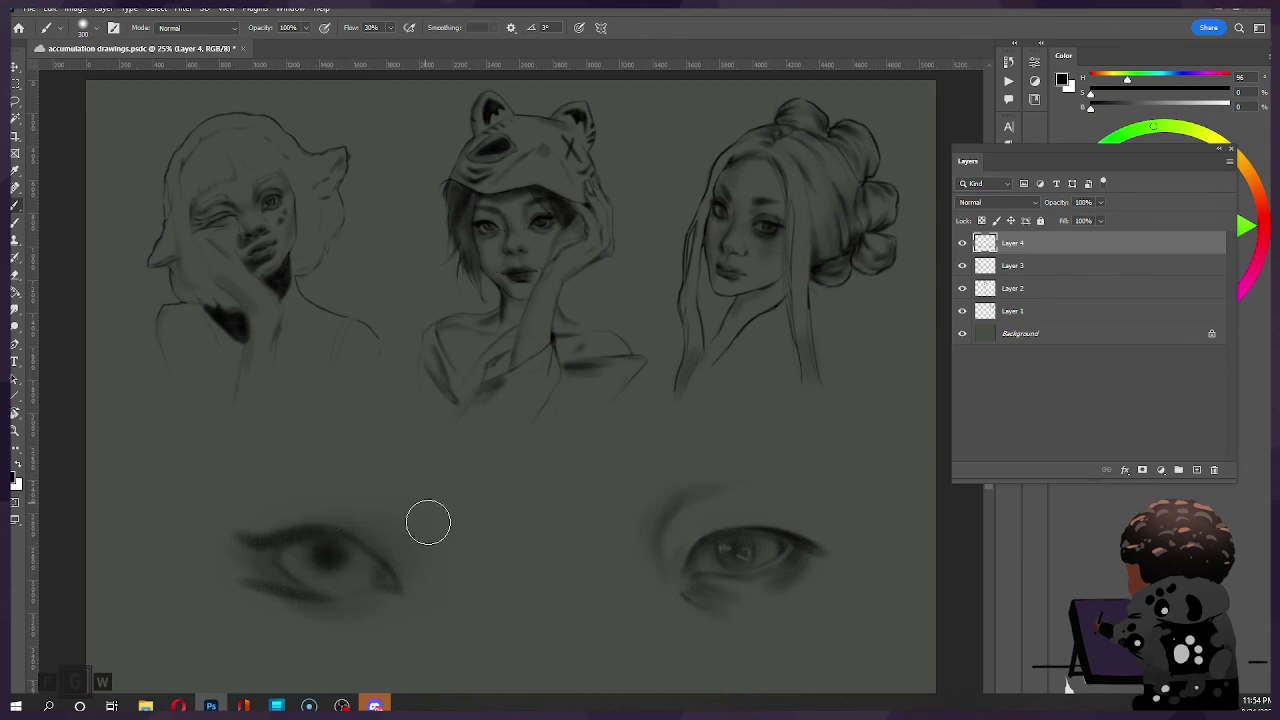
Step: Deepen the dark center of the second eye's pupil
key("bracketleft")
key("bracketleft")
key("bracketleft")
key("bracketleft")
key("bracketleft")
key("bracketright")
key("bracketright")
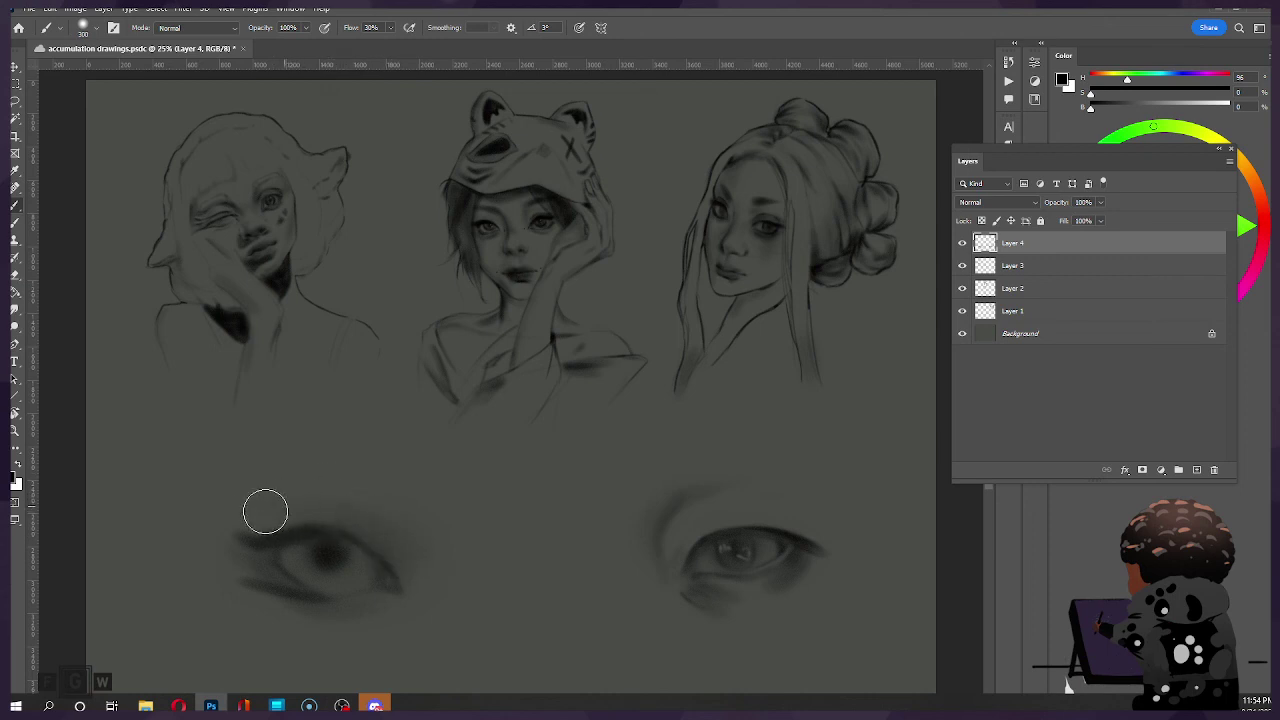
Step: Paint a soft crease above the second eye's upper lid
key("bracketleft")
key("bracketleft")
key("bracketleft")
key("bracketleft")
left_click_drag(269, 500, 351, 503)
Step: Extend the lid crease toward the inner corner and sharpen that corner using a brush of about 60 px
key("bracketleft")
key("bracketleft")
key("bracketleft")
key("bracketleft")
key("bracketleft")
key("bracketleft")
key("bracketleft")
key("bracketleft")
key("bracketleft")
key("bracketleft")
key("bracketleft")
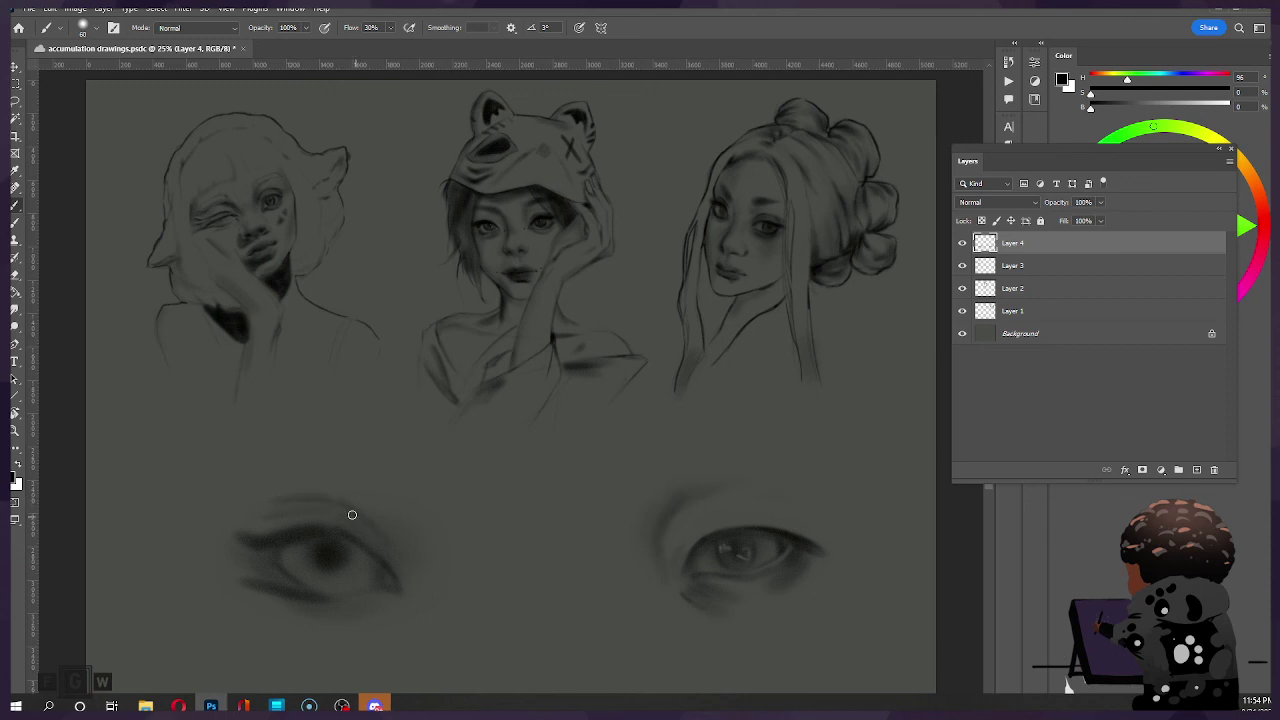
key("ctrl")
Step: Clean up the second eye's inner corner with the Eraser and firm up its lid lines with a 100 px brush
key("e")
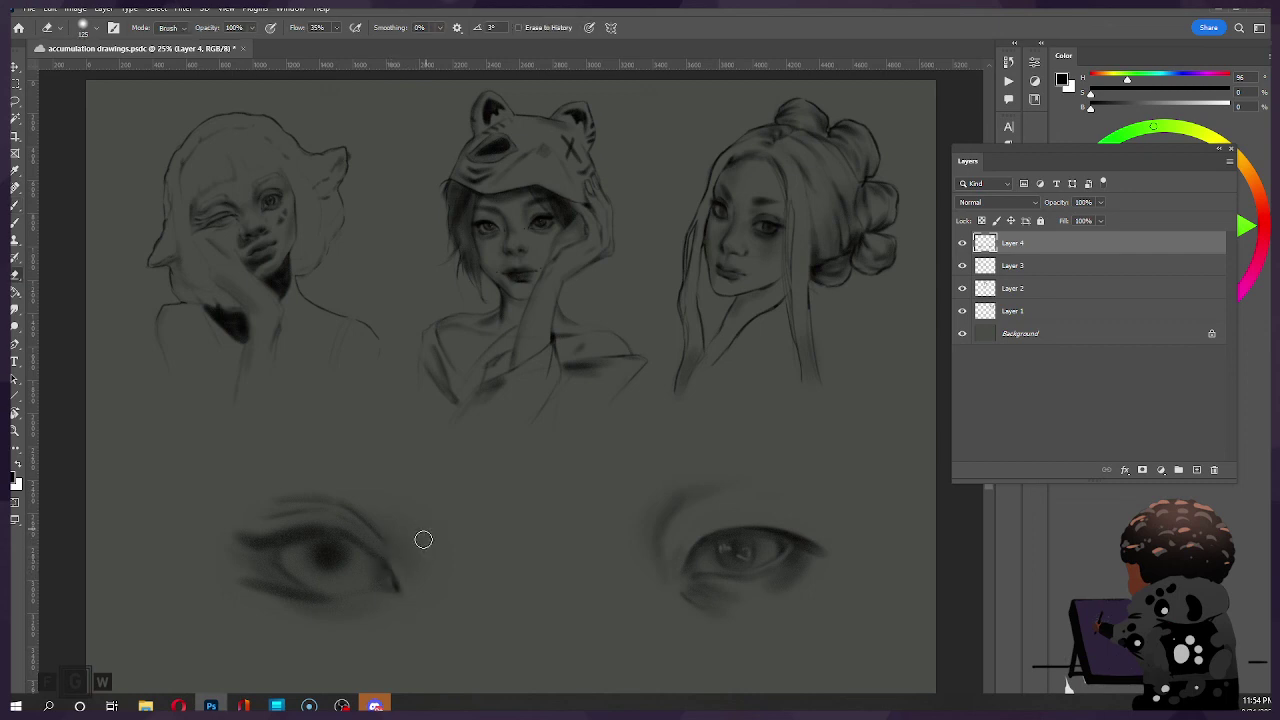
key("]")
key("]")
key("b")
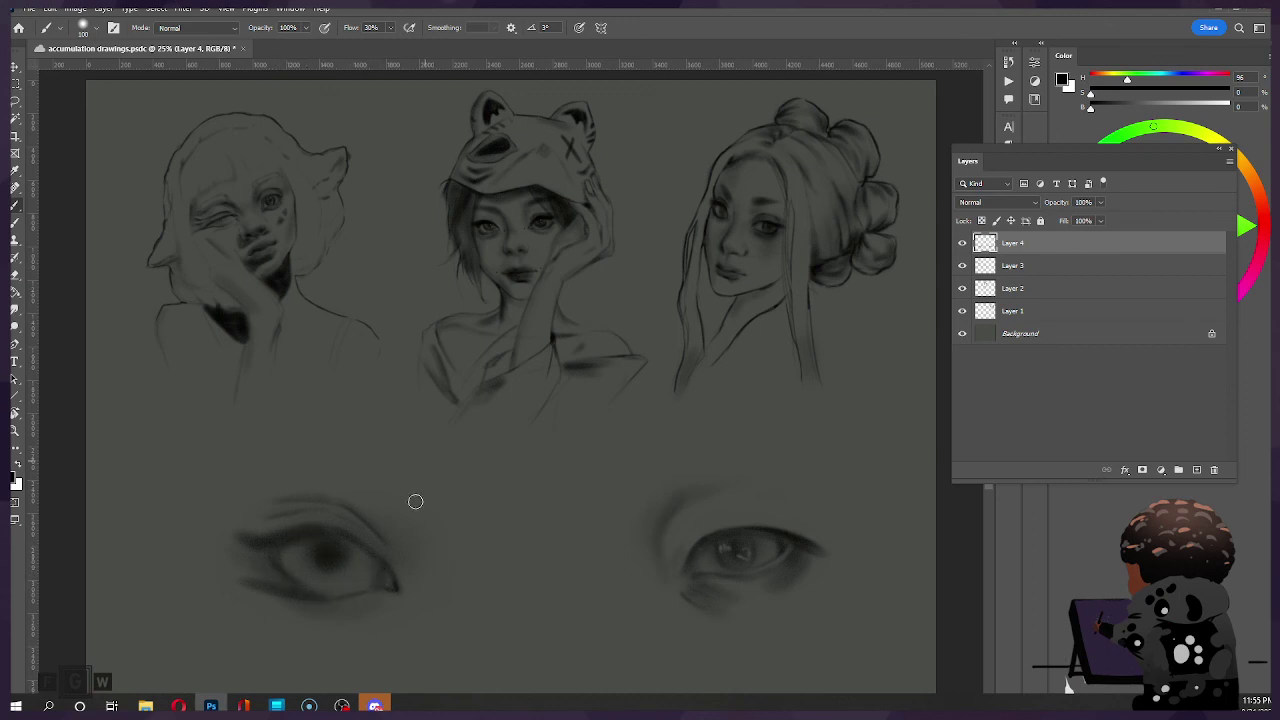
Step: Darken the second eye's iris, erase a small highlight with a 60 px Eraser, and refine it with a 50 px brush
key("bracketright")
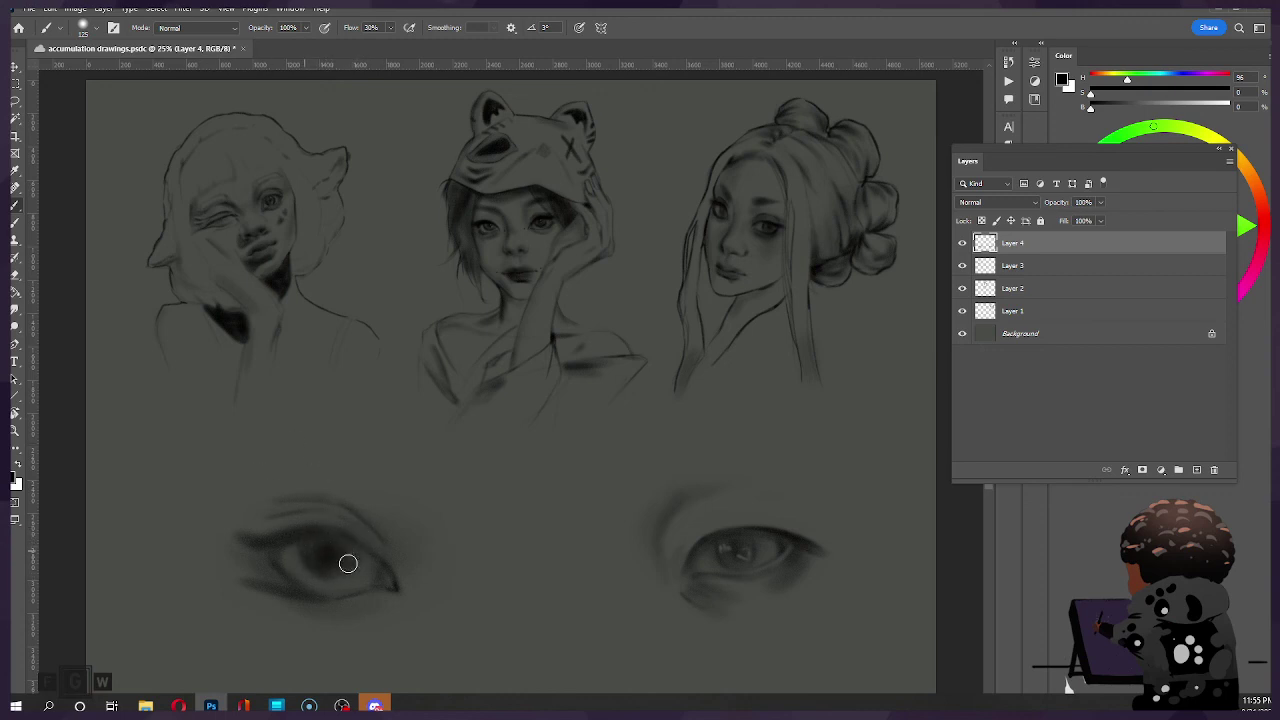
key("e")
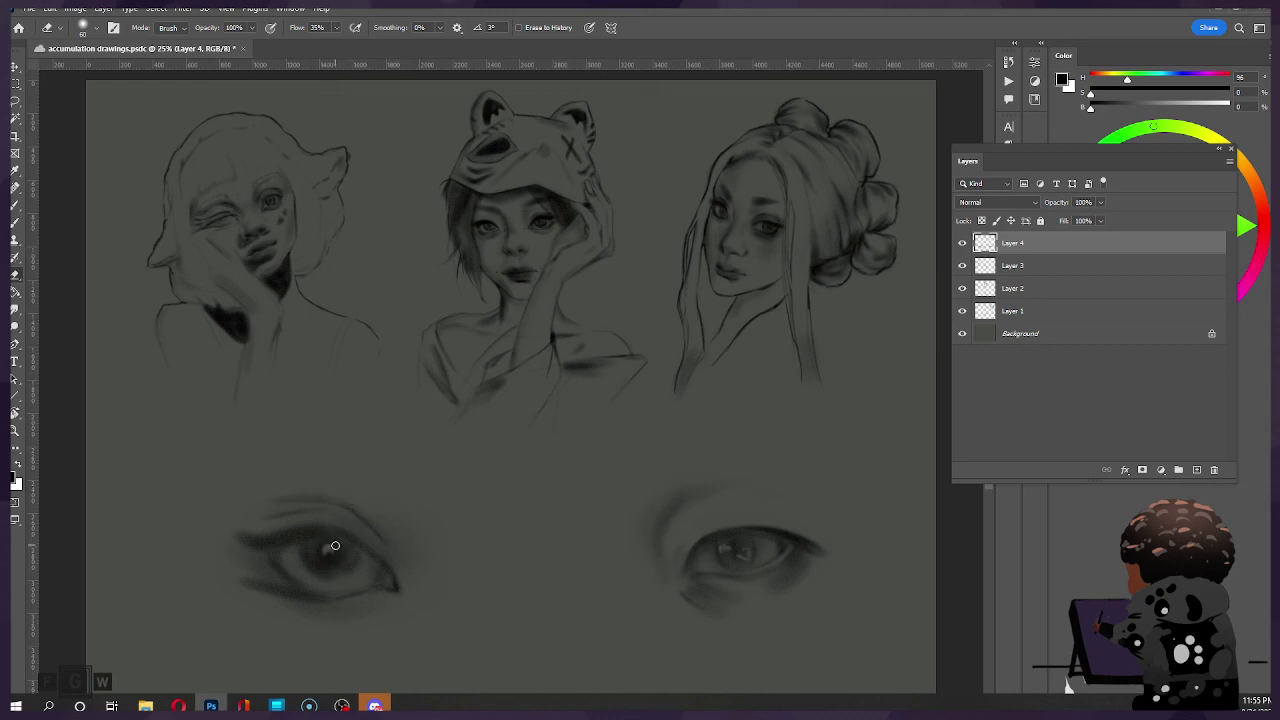
key("b")
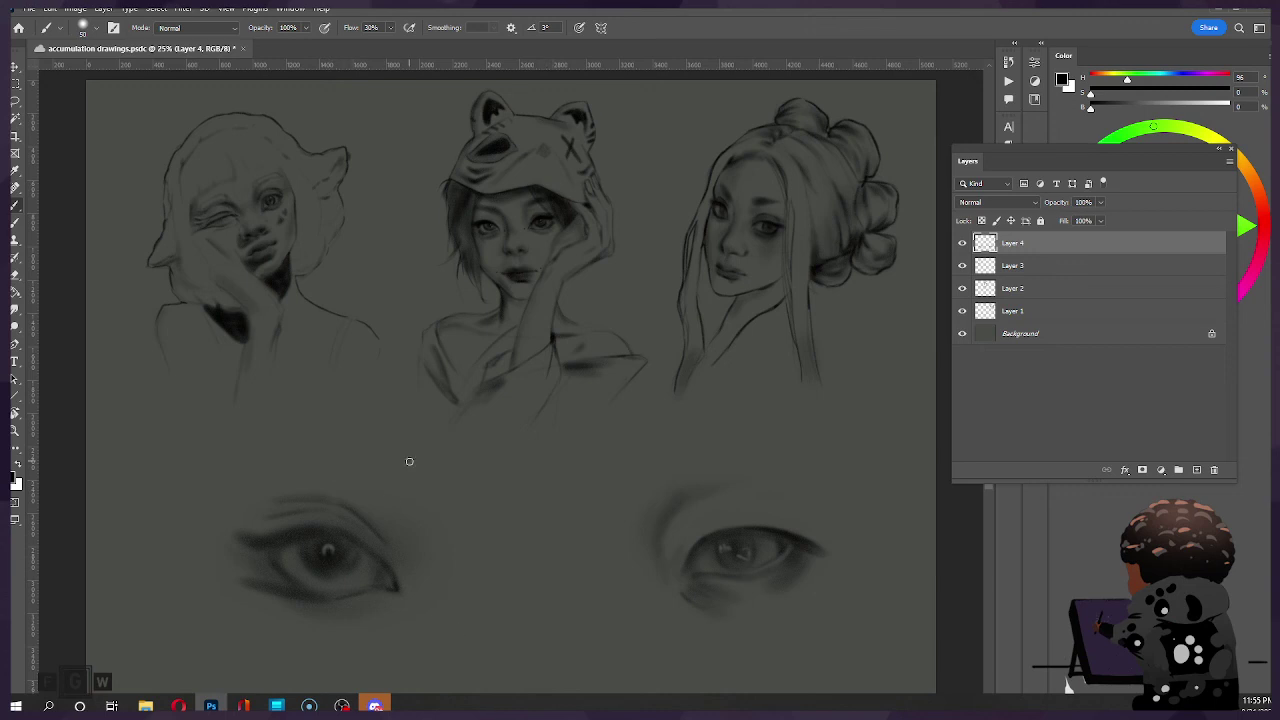
Step: Save the drawing, check Layer 4 by hiding and showing it, and close the Layers panel
key("ctrl+s")
left_click(961, 245)
left_click(961, 245)
left_click(1230, 149)
Step: Lasso the eye beneath the long-haired portrait and cut it to a new layer
scroll(771, 363, "down", 1)
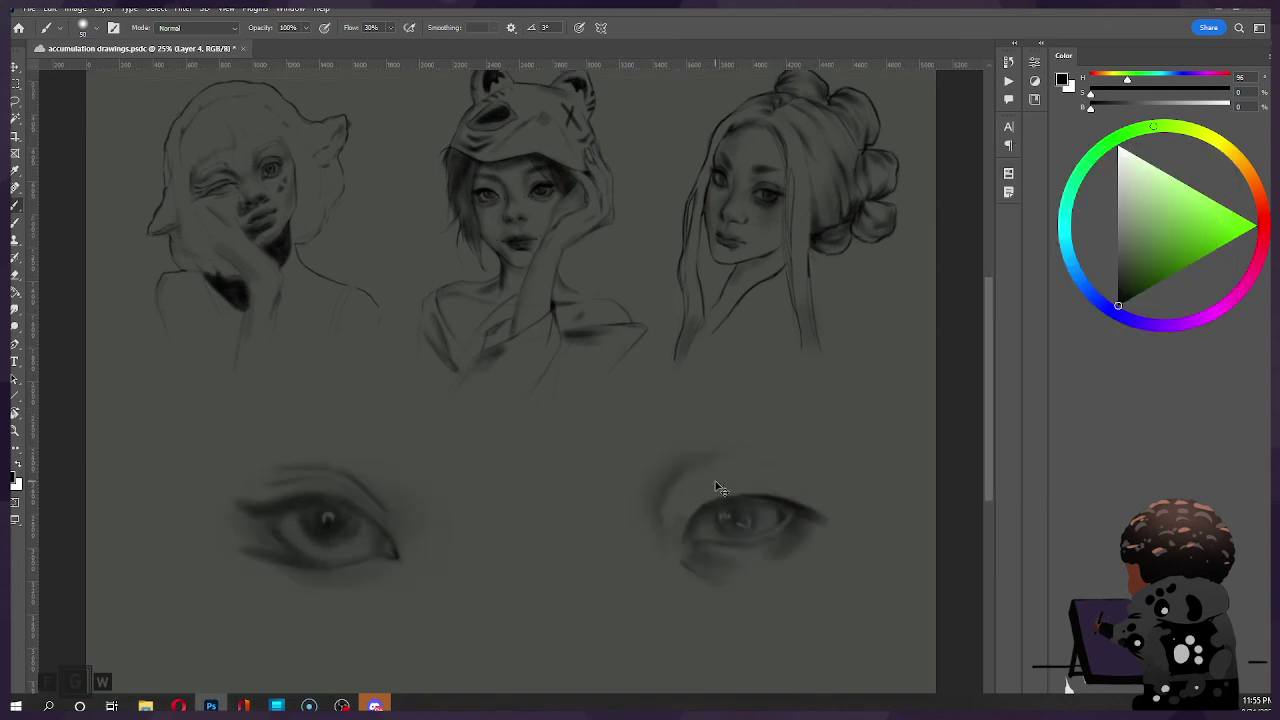
scroll(660, 410, "up", 1)
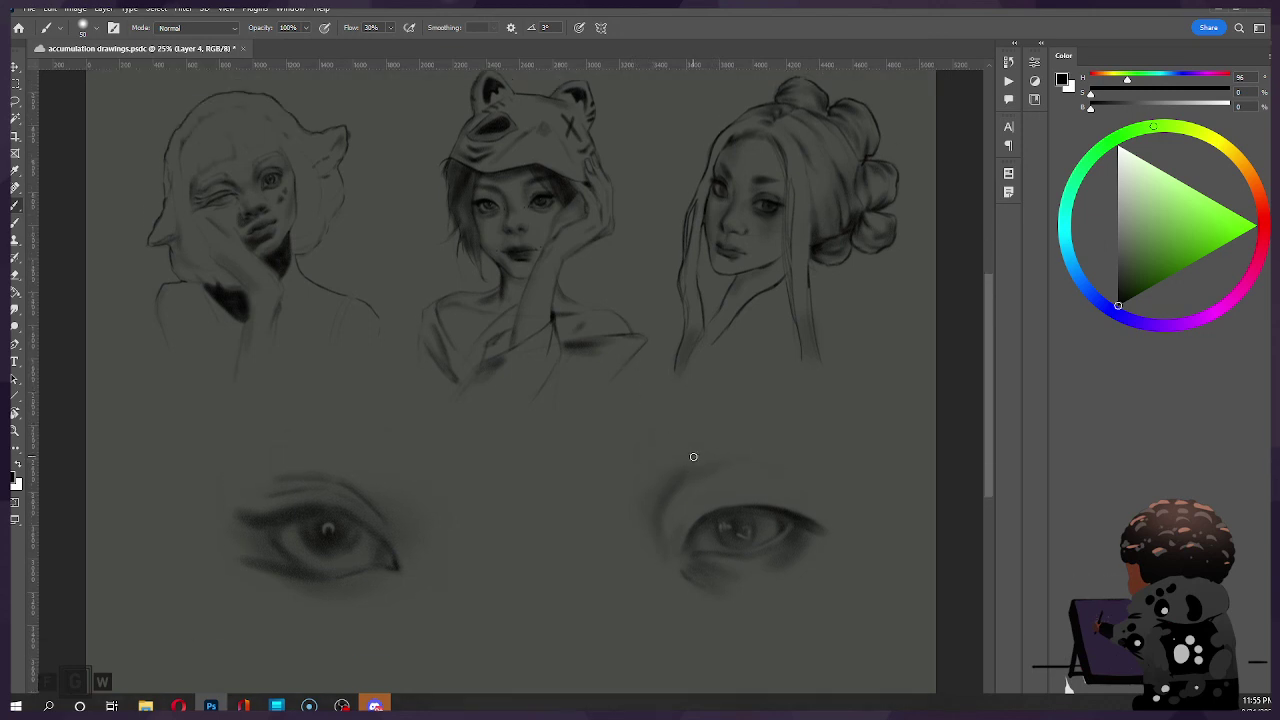
key("l")
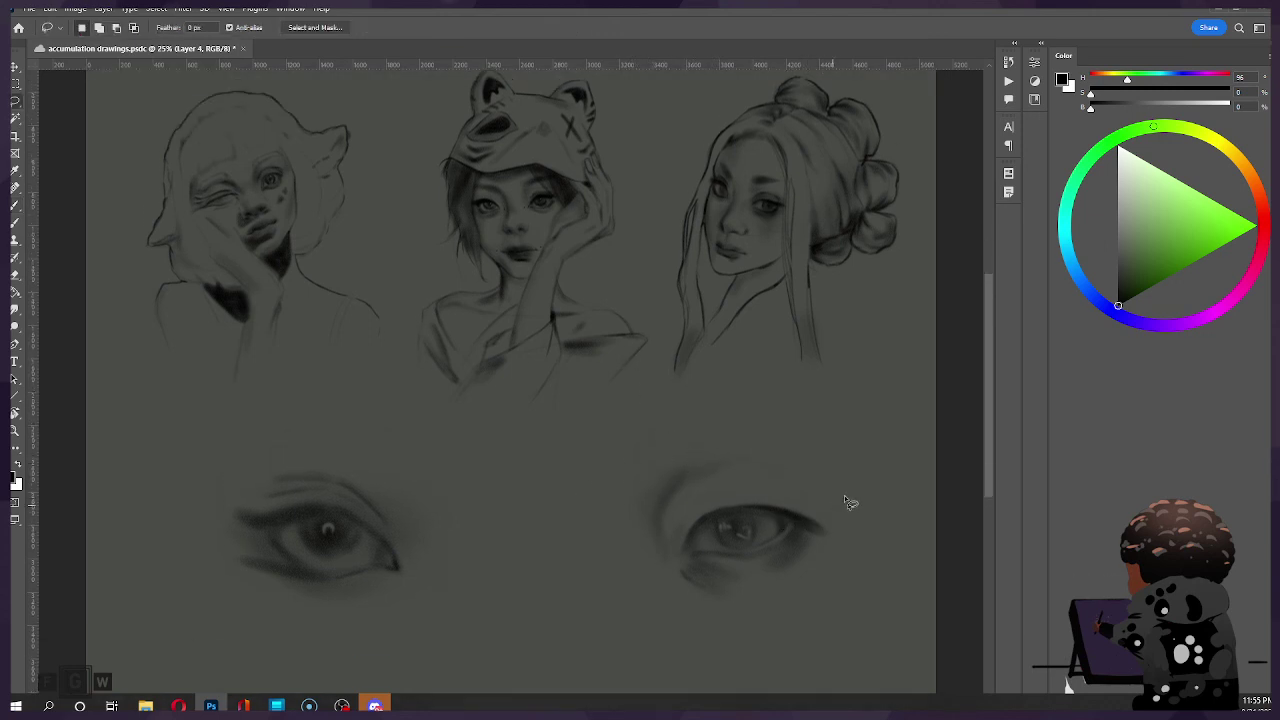
mouse_move(835, 442)
left_mouse_down()
mouse_move(592, 467)
mouse_move(627, 623)
mouse_move(848, 628)
mouse_move(874, 504)
left_mouse_up()
right_click(757, 503)
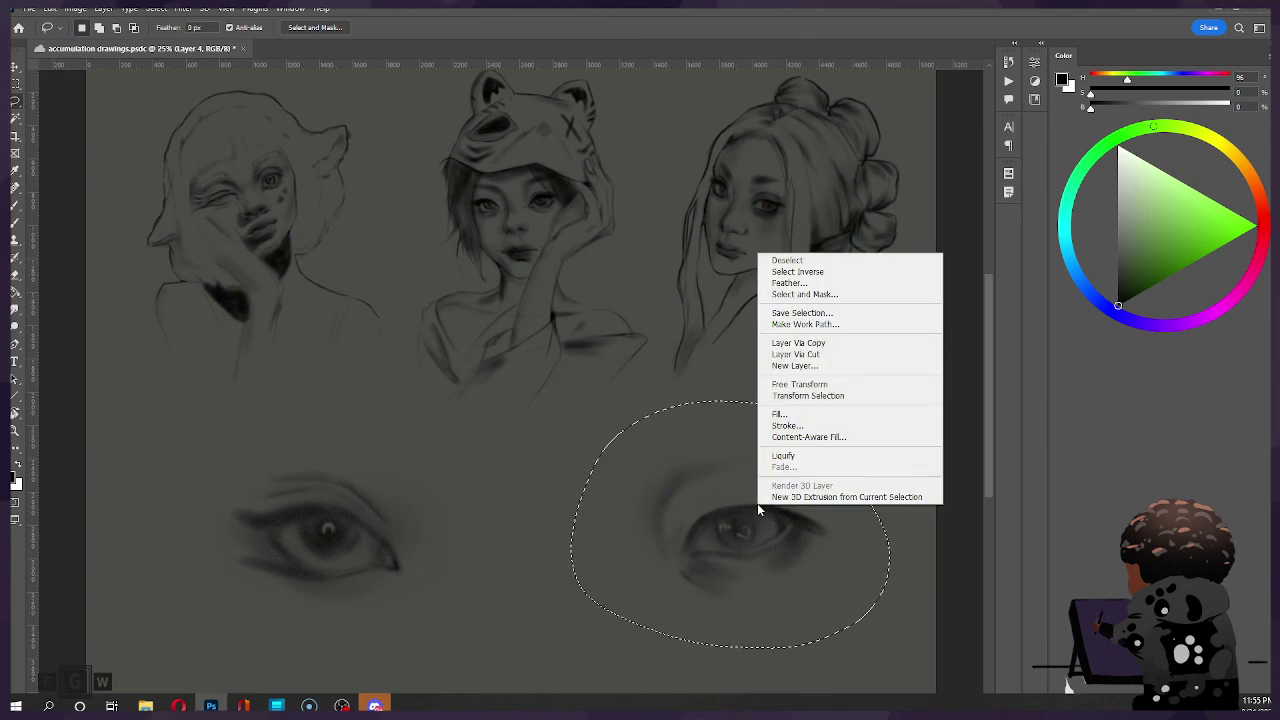
left_click(800, 355)
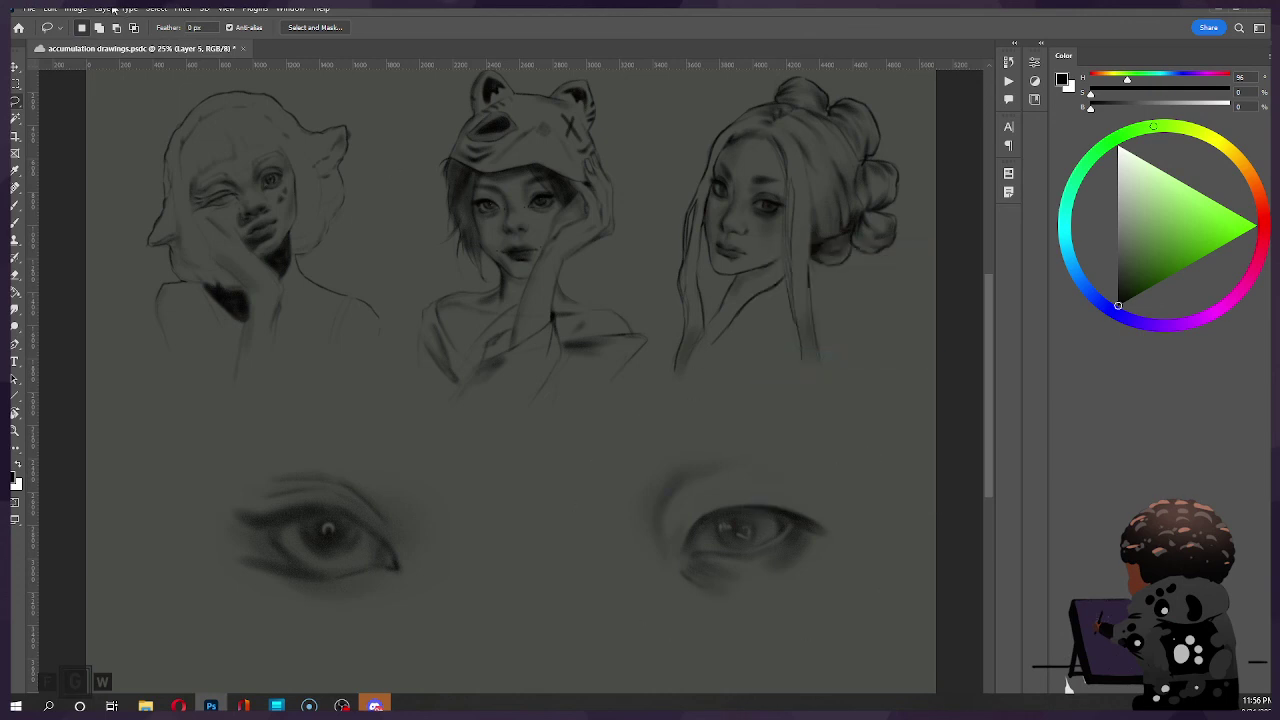
Step: Bring the Layers panel back on screen
left_click(230, 9)
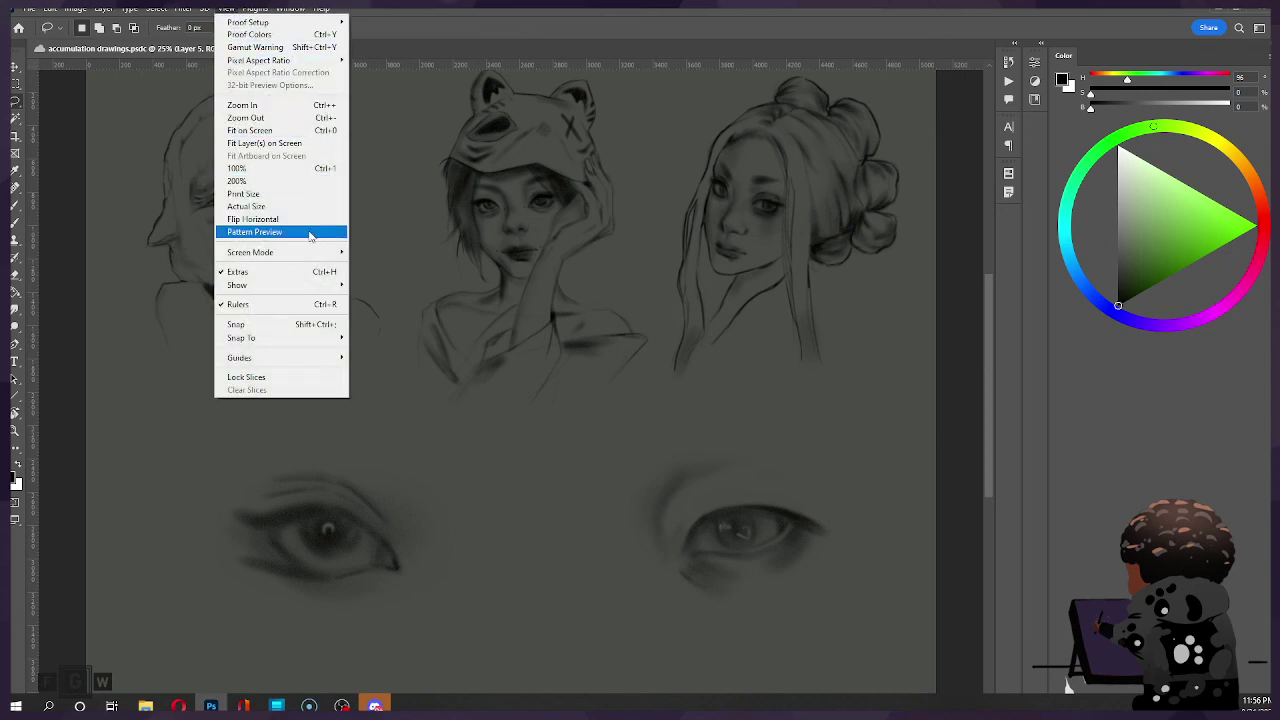
mouse_move(290, 9)
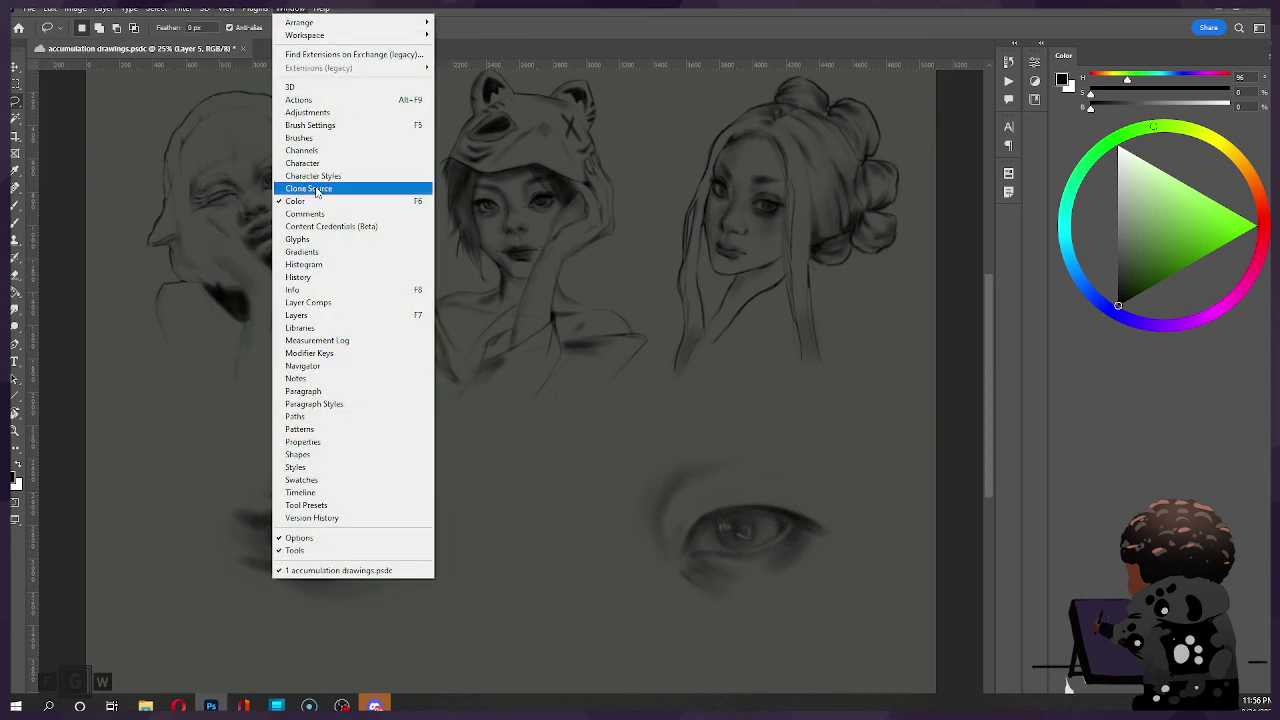
left_click(323, 315)
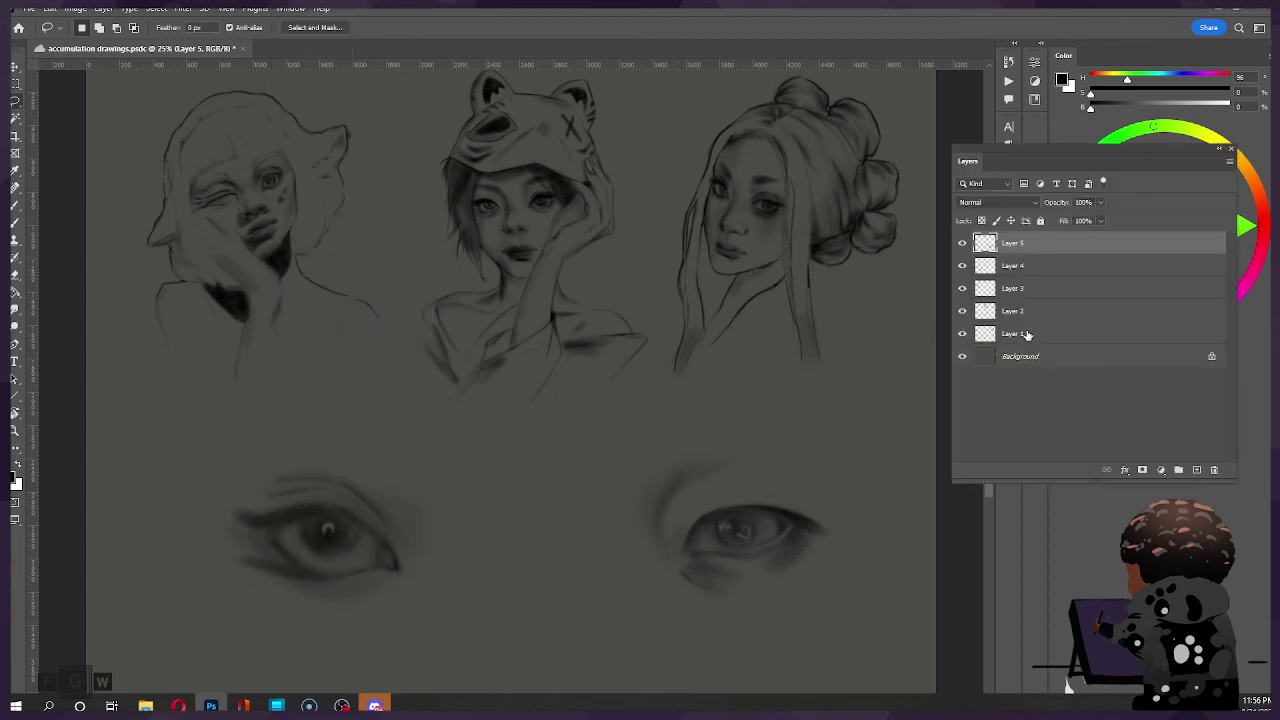
Step: Identify what the layers contain by hiding and showing Layers 5, 4 and 1, leaving Layer 5 selected
left_click(1027, 335)
left_click(962, 243)
left_click(962, 243)
left_click(1027, 244)
left_click(962, 243)
left_click(962, 243)
left_click(962, 333)
left_click(962, 333)
left_click(962, 265)
left_click(962, 265)
left_click(1033, 266)
left_click(1026, 247)
Step: Move the cut-out eye horizontally until it sits next to the second eye, and make Layer 3 the active layer
key("ctrl+t")
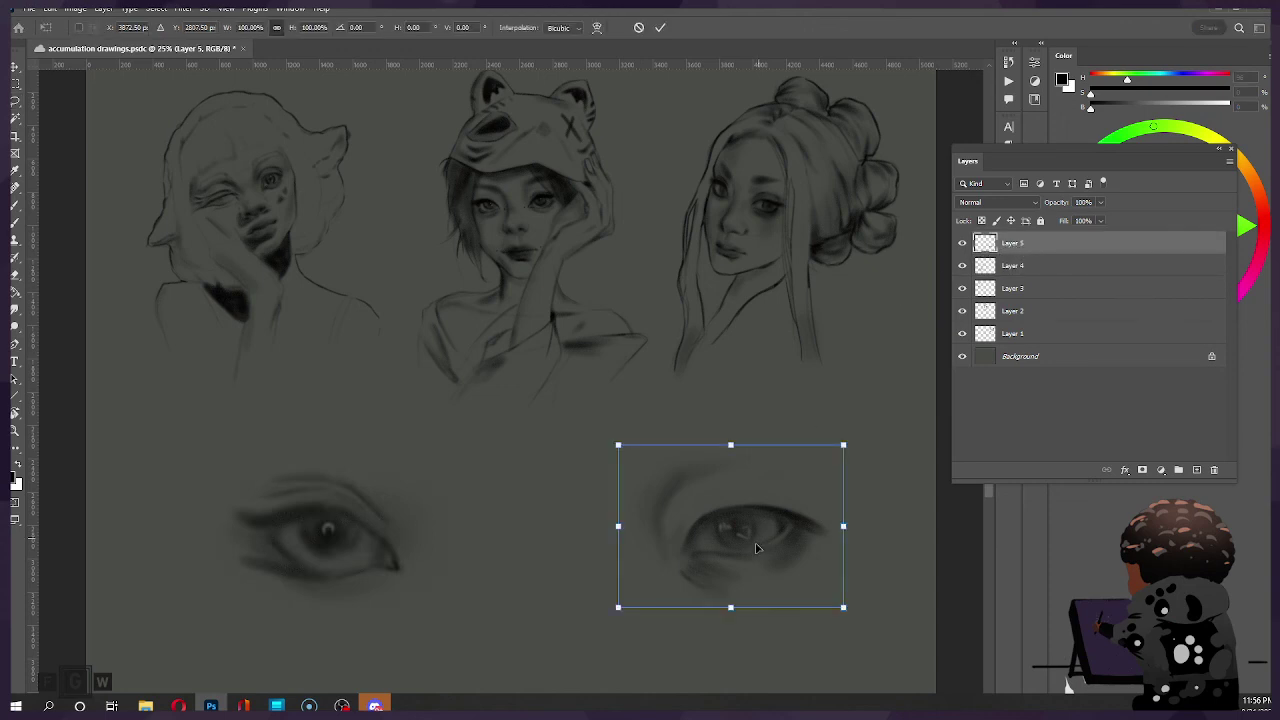
mouse_move(757, 540)
left_mouse_down()
mouse_move(571, 524)
mouse_move(573, 505)
left_mouse_up()
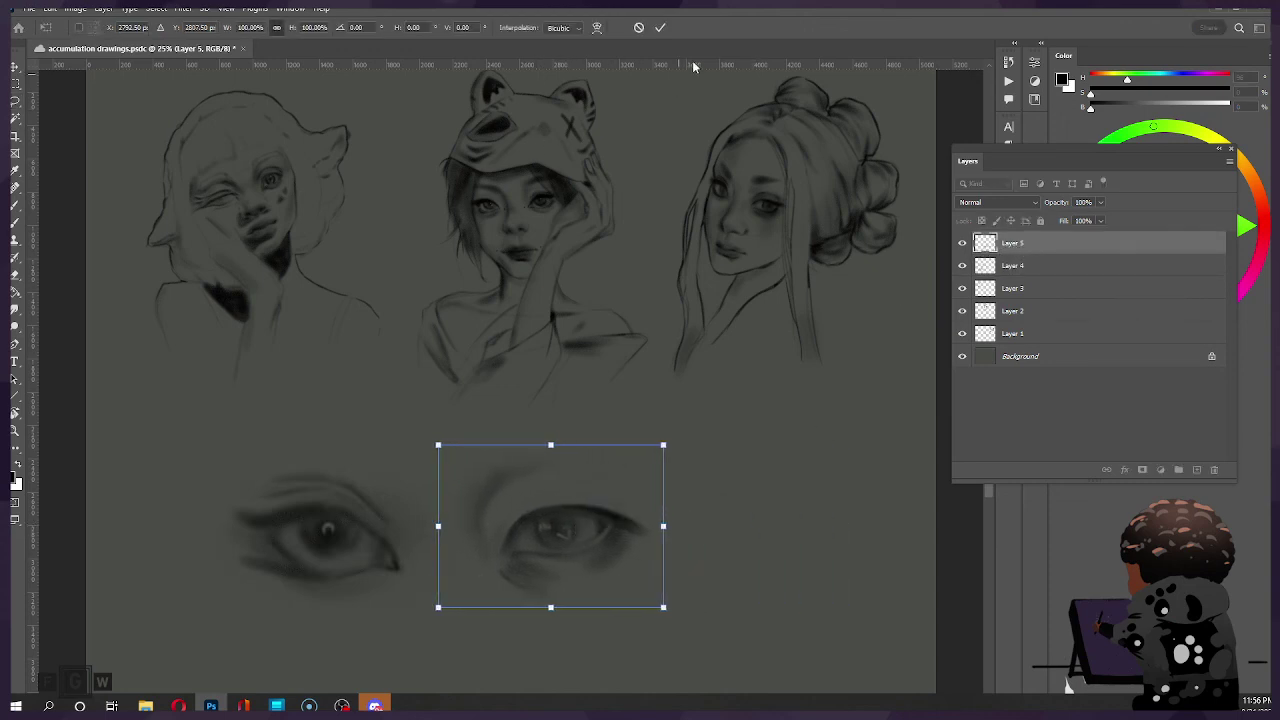
left_click(661, 28)
left_click(1031, 266, "shift")
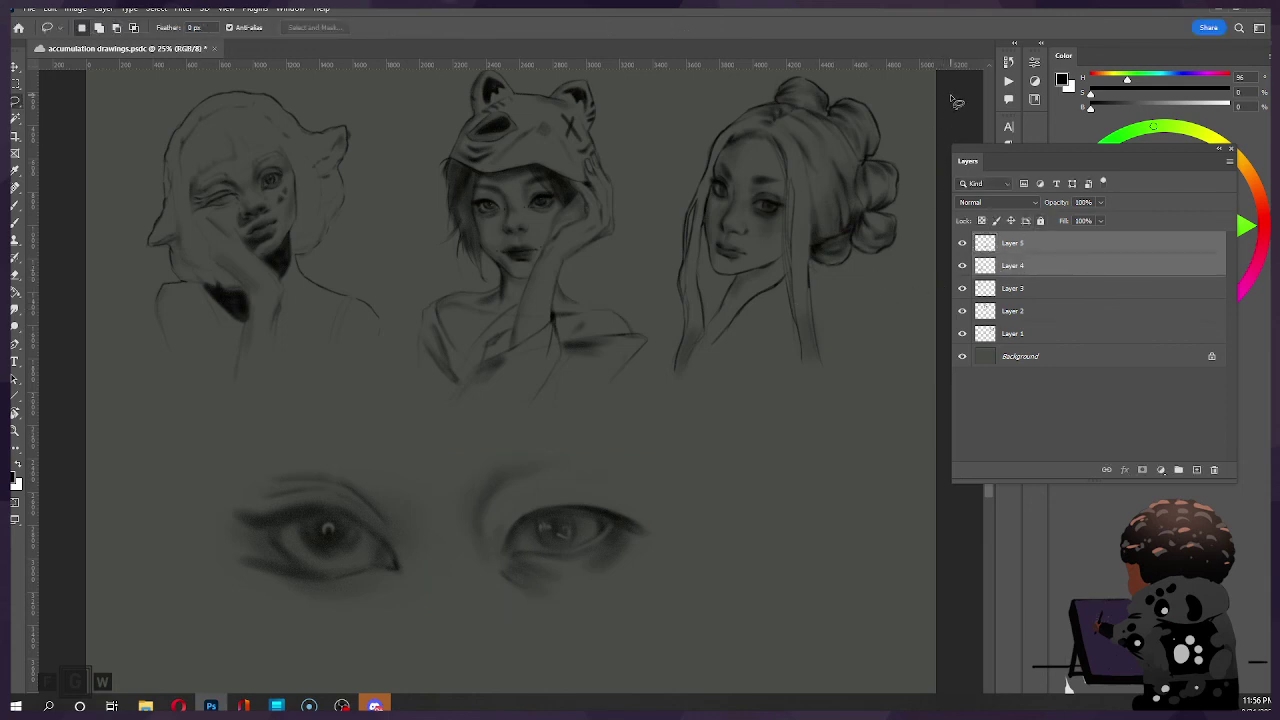
left_click(1024, 289)
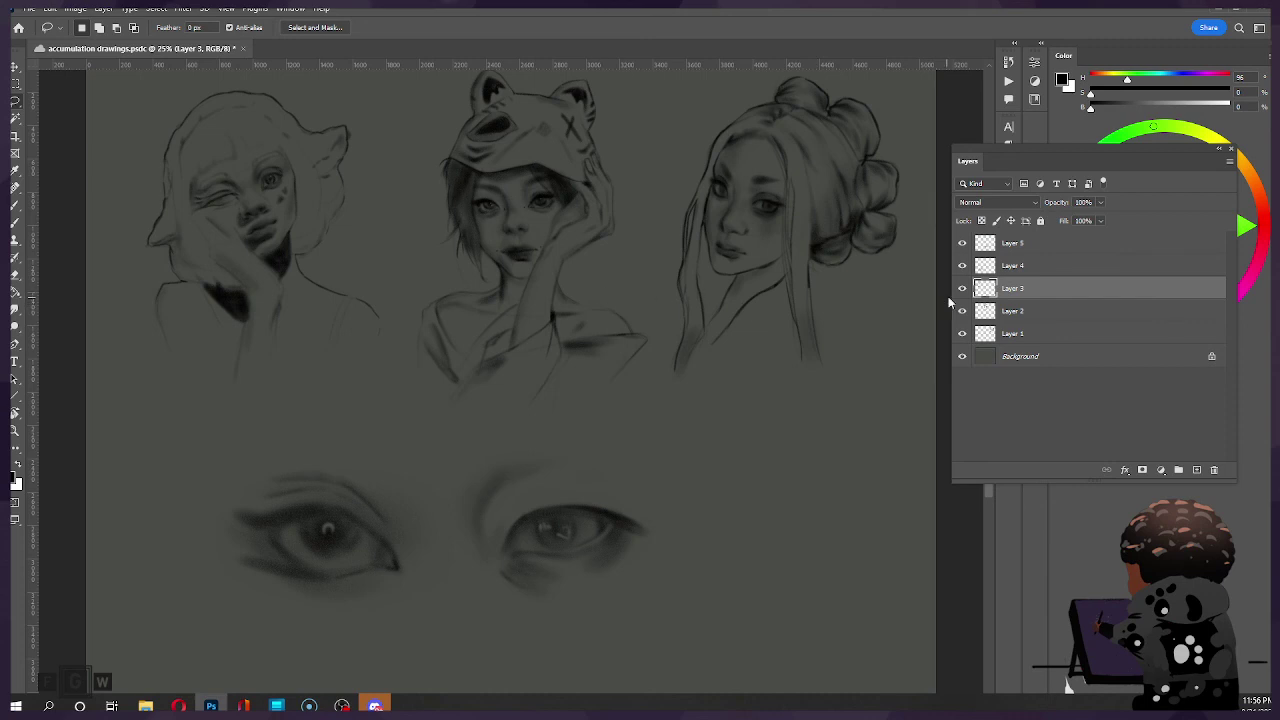
Step: Identify what Layers 3, 4 and 2 contain by briefly hiding and showing each one
left_click(962, 288)
left_click(962, 288)
left_click(962, 266)
left_click(962, 266)
left_click(962, 311)
left_click(962, 311)
Step: Move the two eye drawings on Layers 5 and 4 together so they sit centred beneath the portraits
left_click(1012, 243)
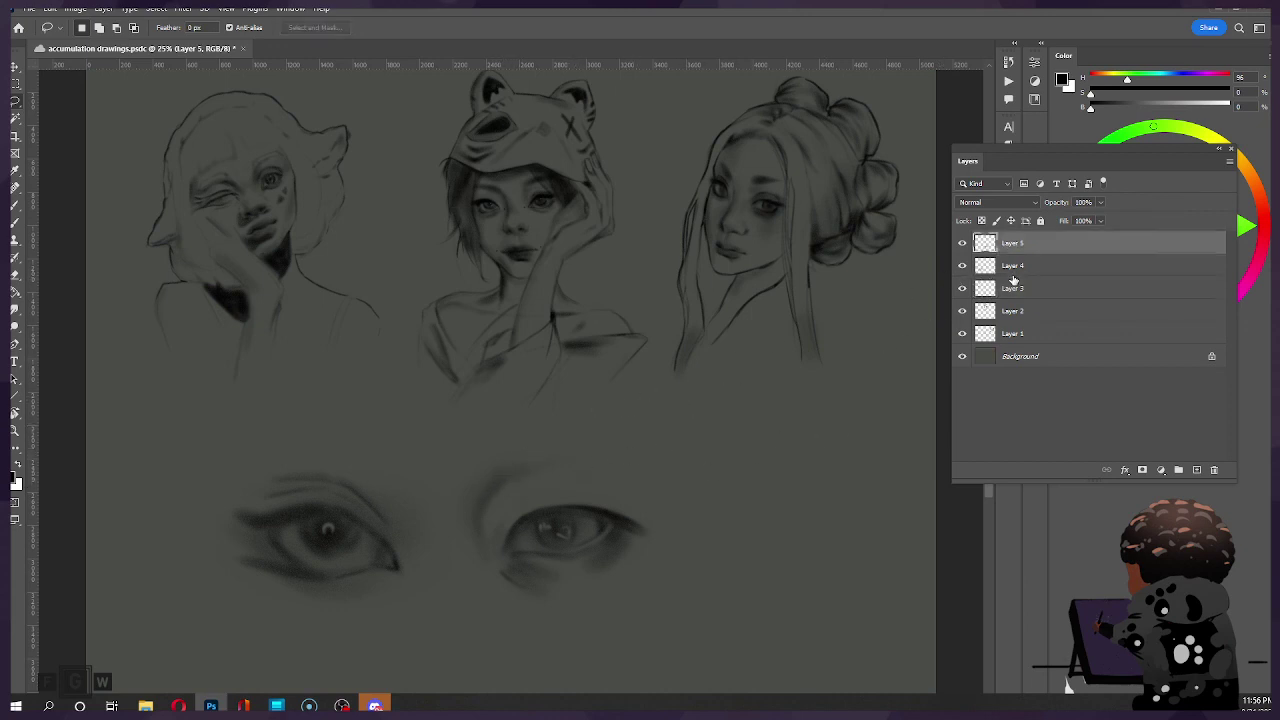
left_click(1012, 266, "shift")
key("ctrl+t")
mouse_move(404, 543)
left_mouse_down()
mouse_move(560, 534)
mouse_move(554, 560)
mouse_move(558, 541)
left_mouse_up()
left_click(661, 27)
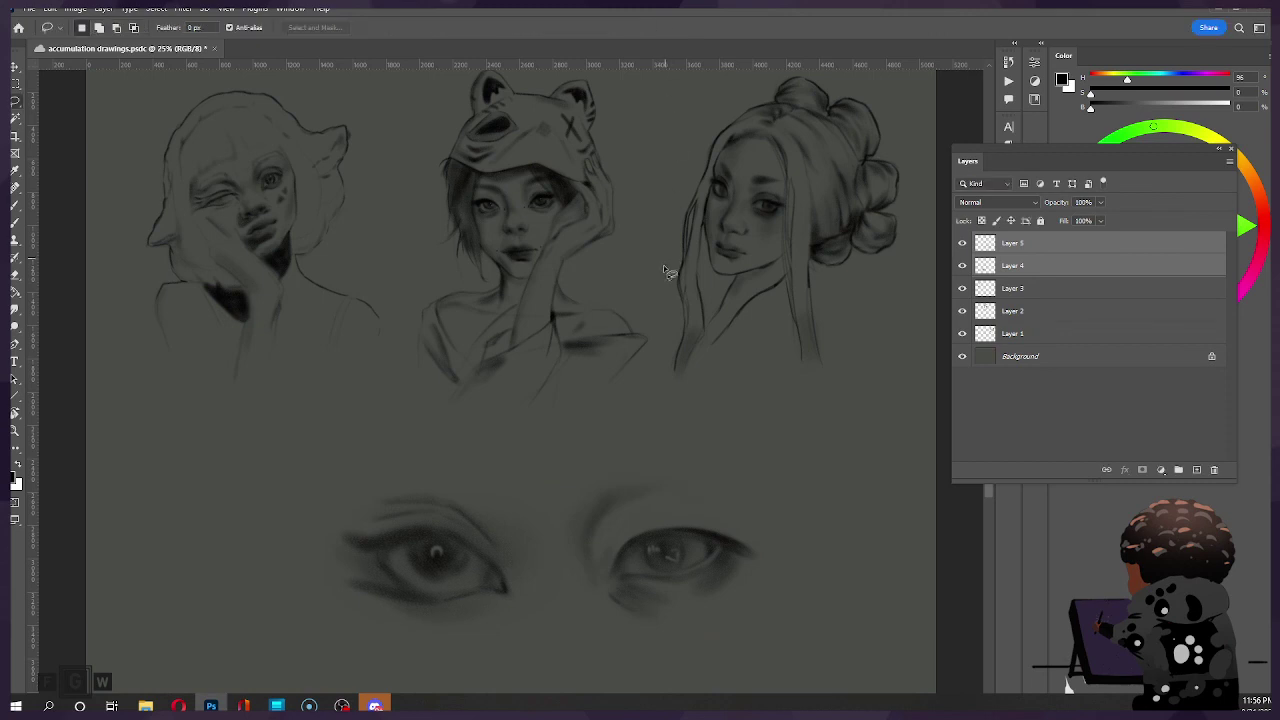
Step: Try moving the long-haired portrait on Layer 1 lower on the canvas, and undo the move
scroll(666, 273, "up", 1)
left_click(1033, 336)
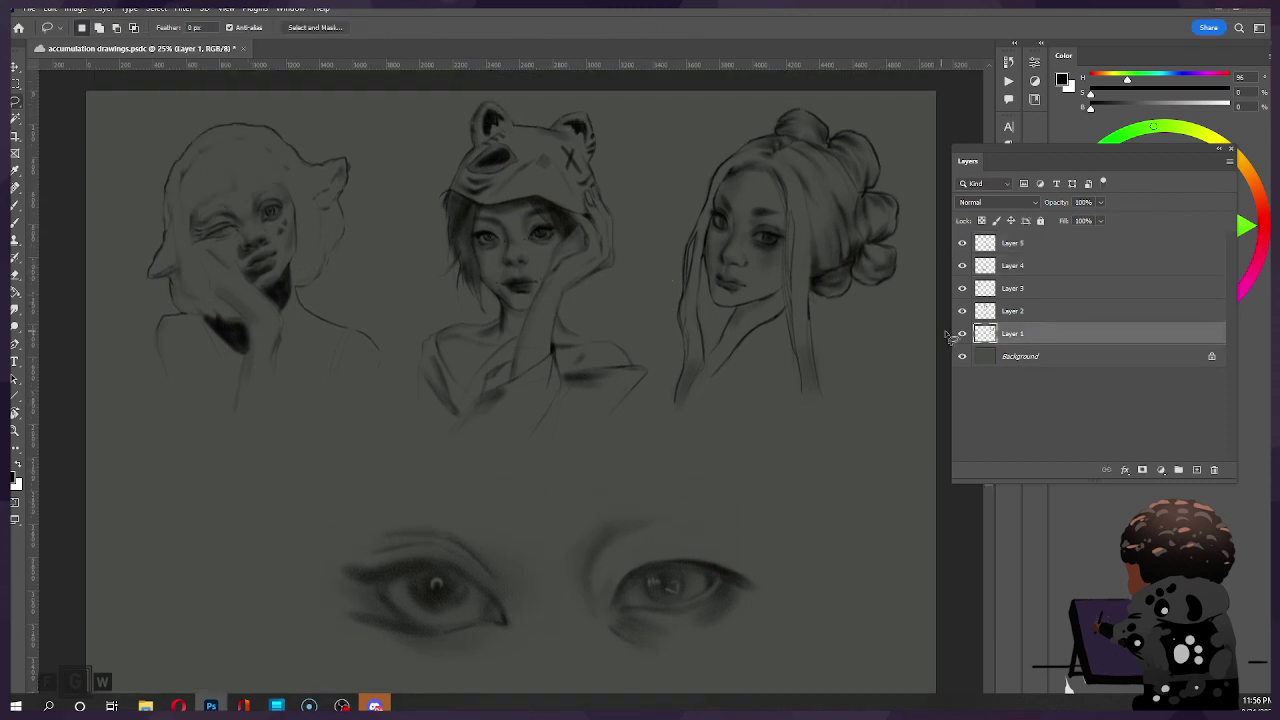
left_click(961, 333)
left_click(961, 333)
key("ctrl+t")
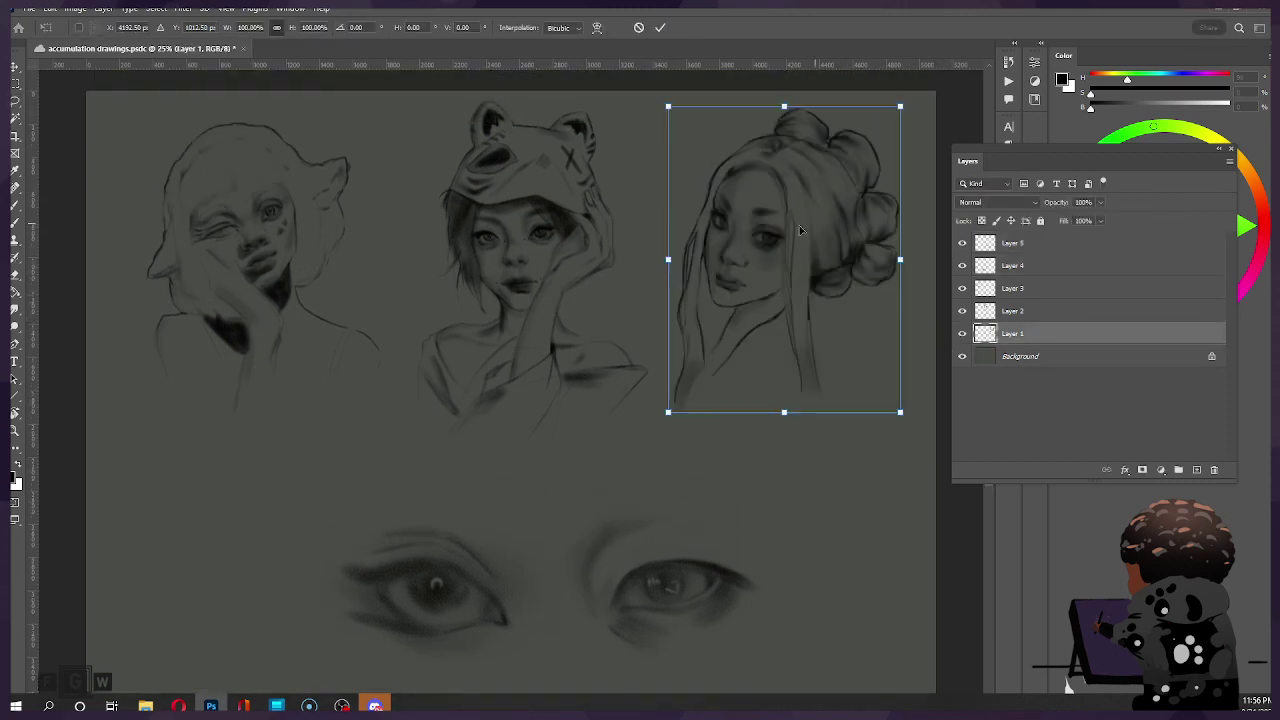
left_click_drag(777, 219, 790, 357)
left_click_drag(788, 357, 783, 357)
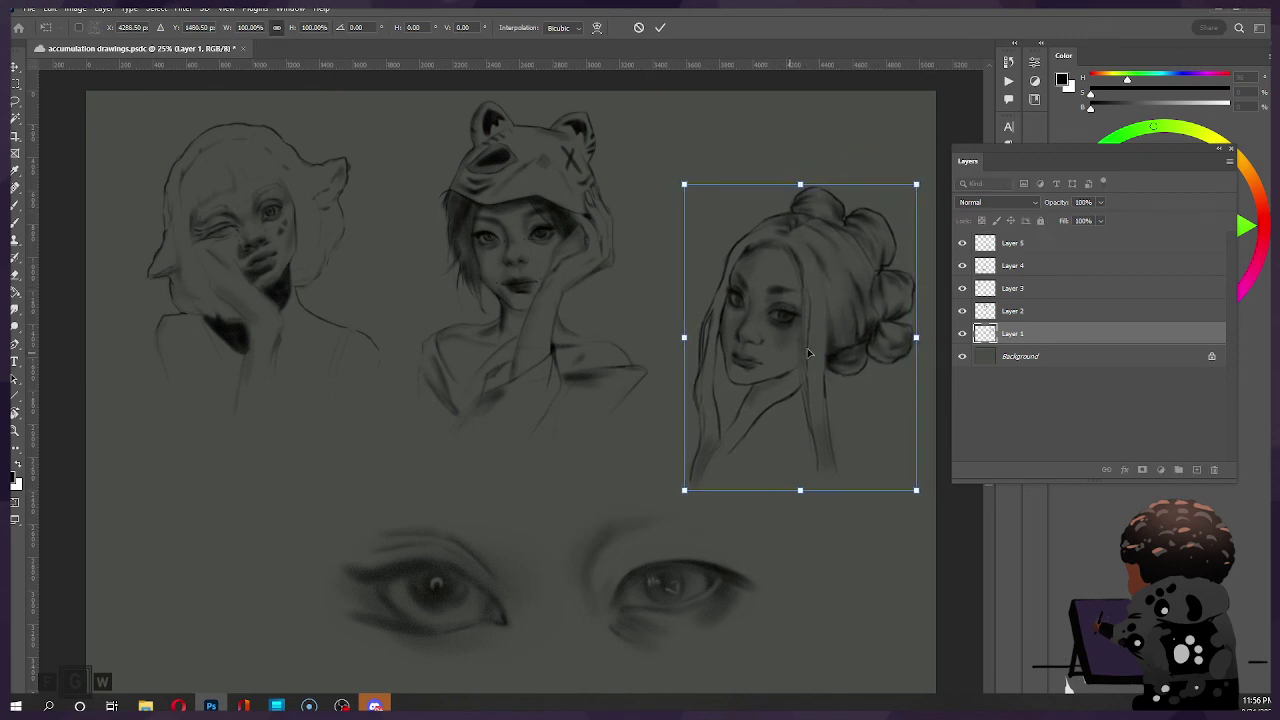
left_click(660, 27)
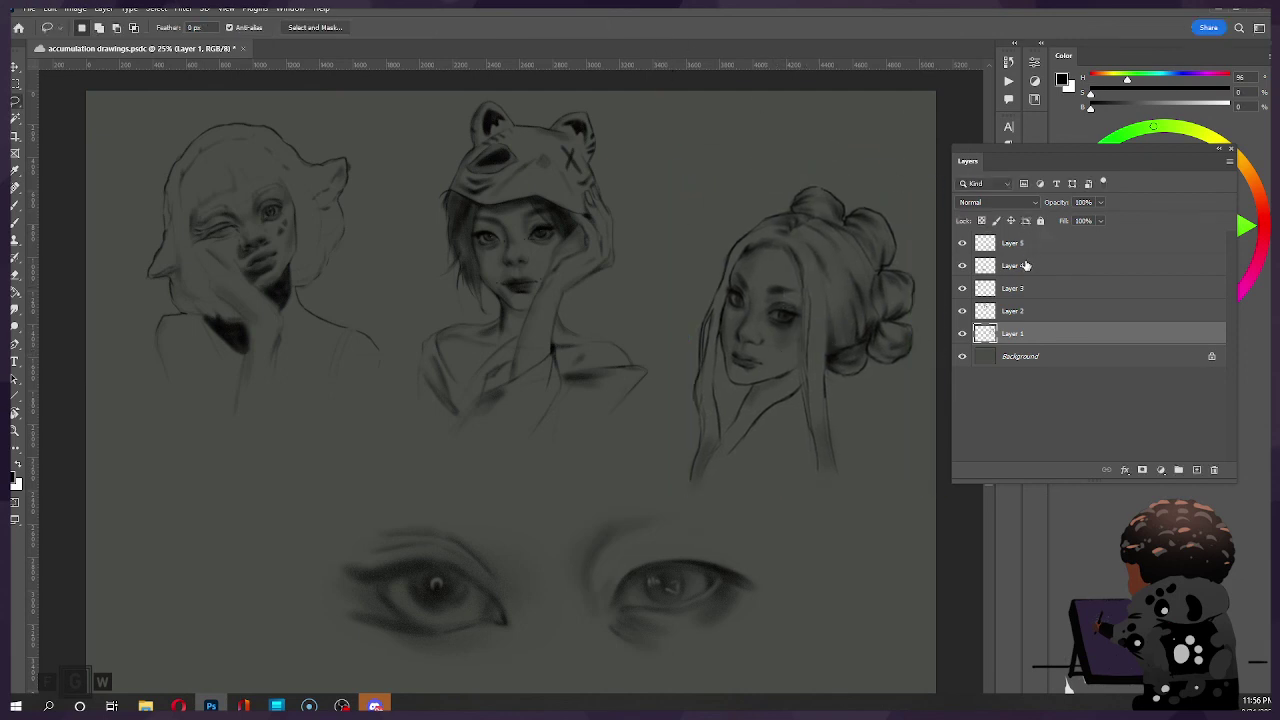
key("ctrl+z")
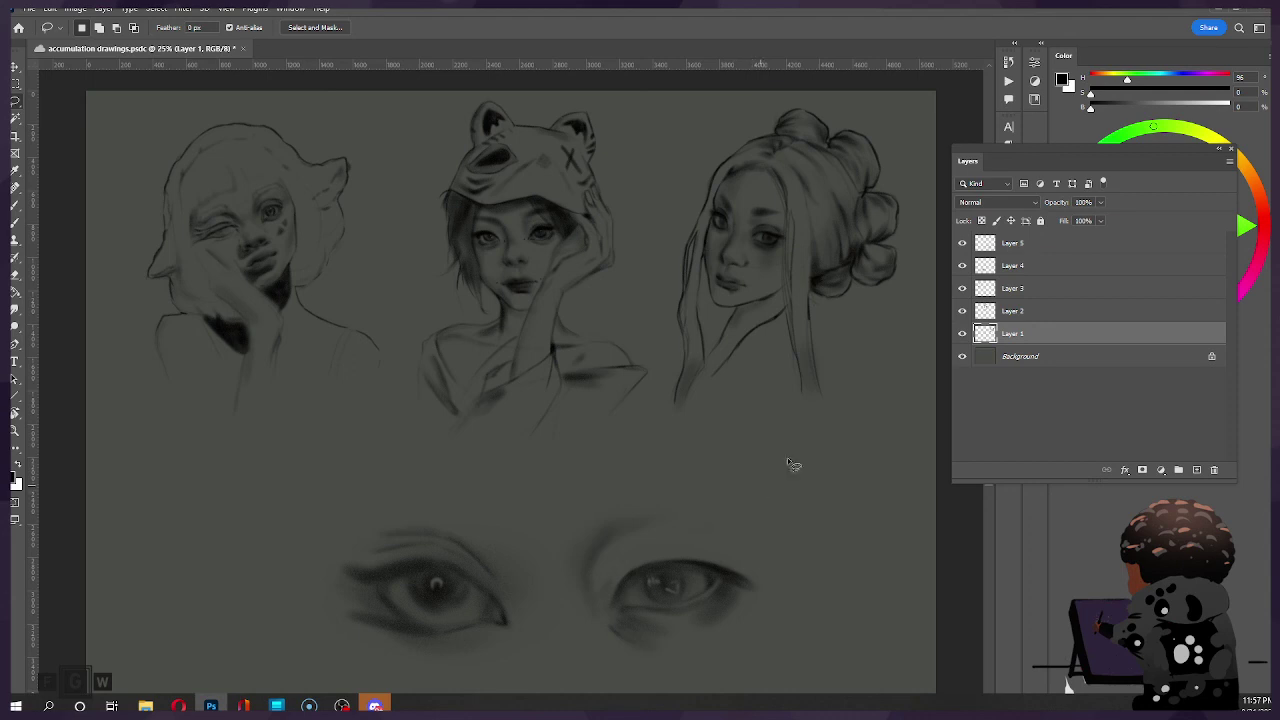
Step: Hide the eye drawings on Layers 5 and 4, and move the three portrait layers down together to the canvas's lower half
left_click(962, 243)
left_click(962, 266)
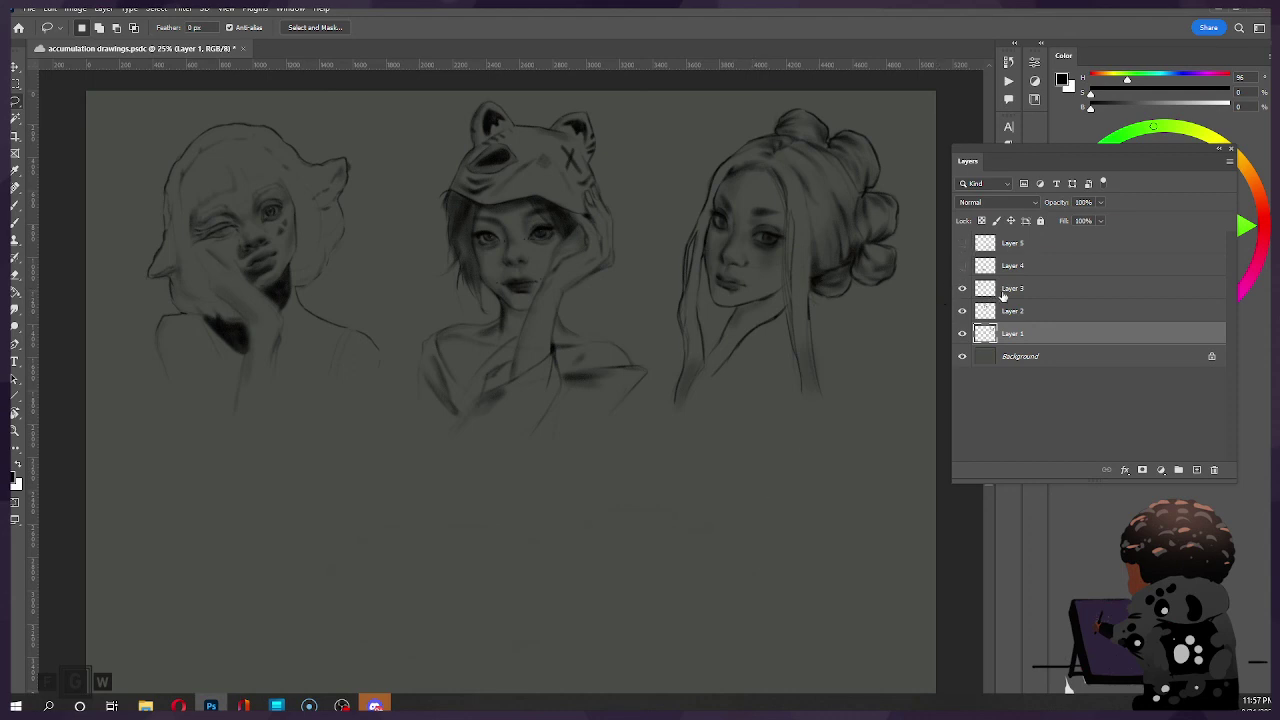
left_click(1041, 291)
left_click(1034, 336, "shift")
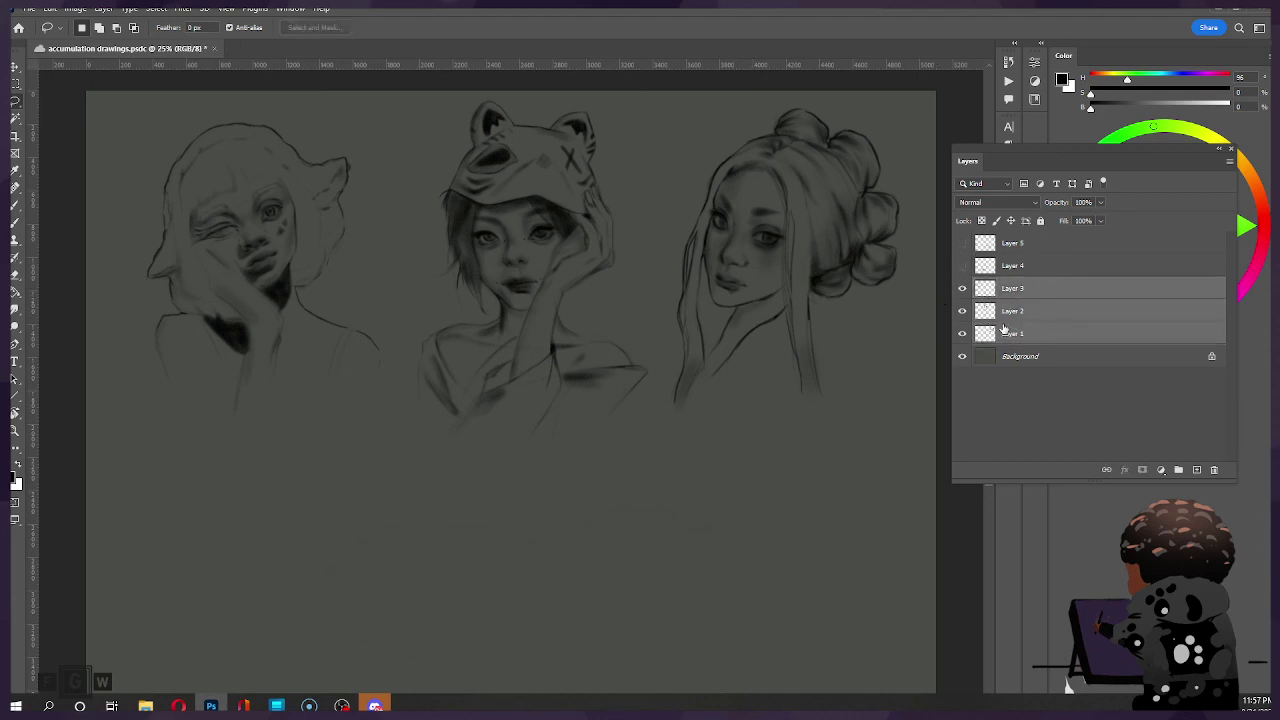
key("ctrl+t")
left_click_drag(538, 205, 536, 410)
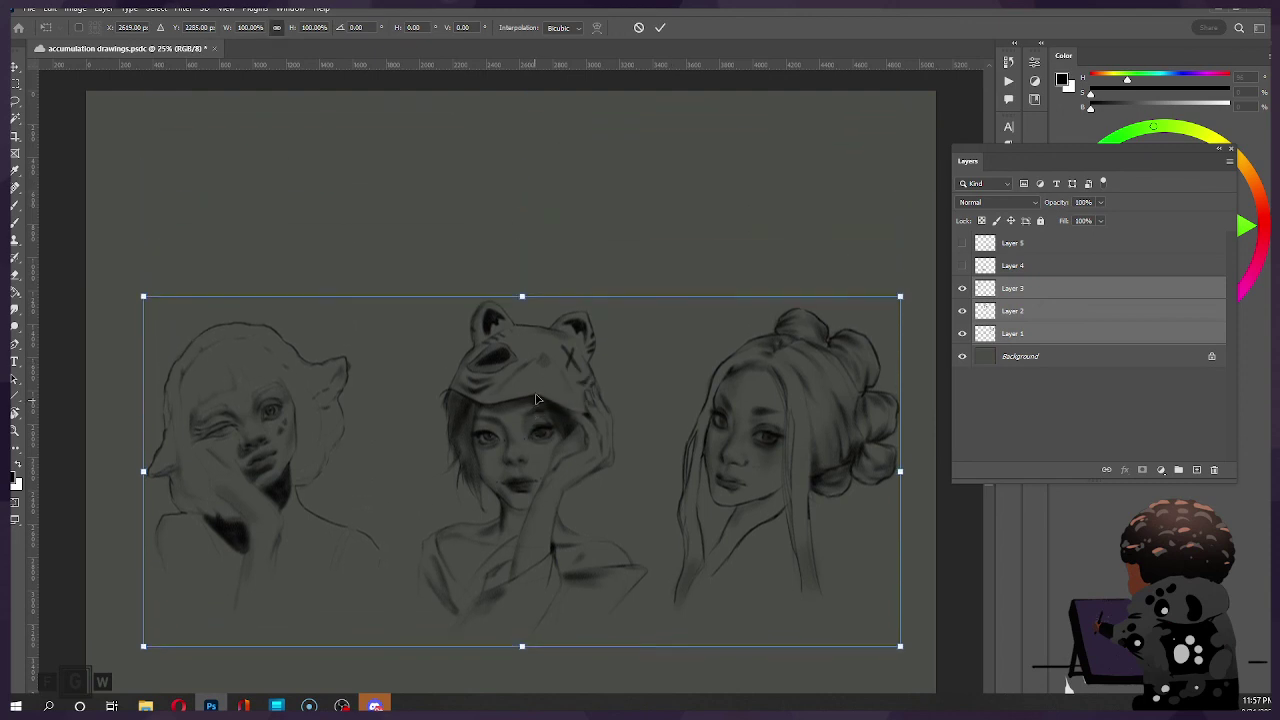
left_click(659, 29)
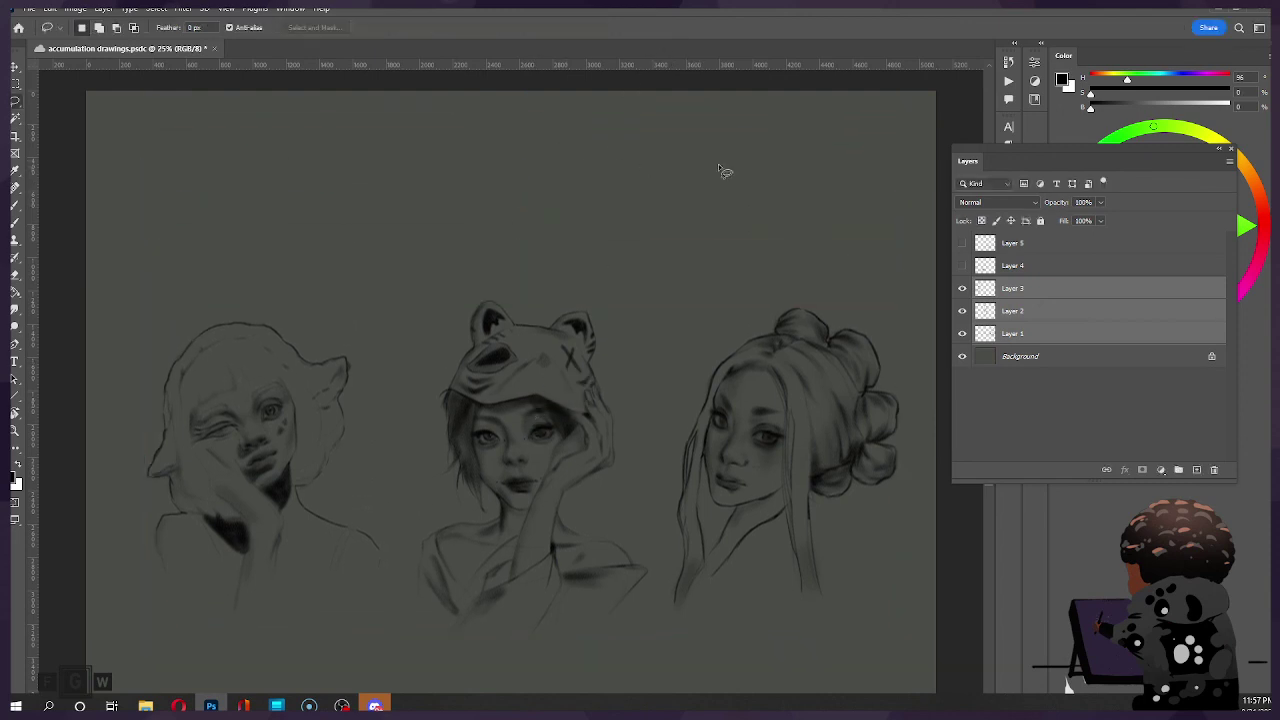
Step: Enlarge the cat-cap portrait on Layer 2 to about 131% and move it up between the other two portraits
left_click(1022, 270)
left_click(1017, 312)
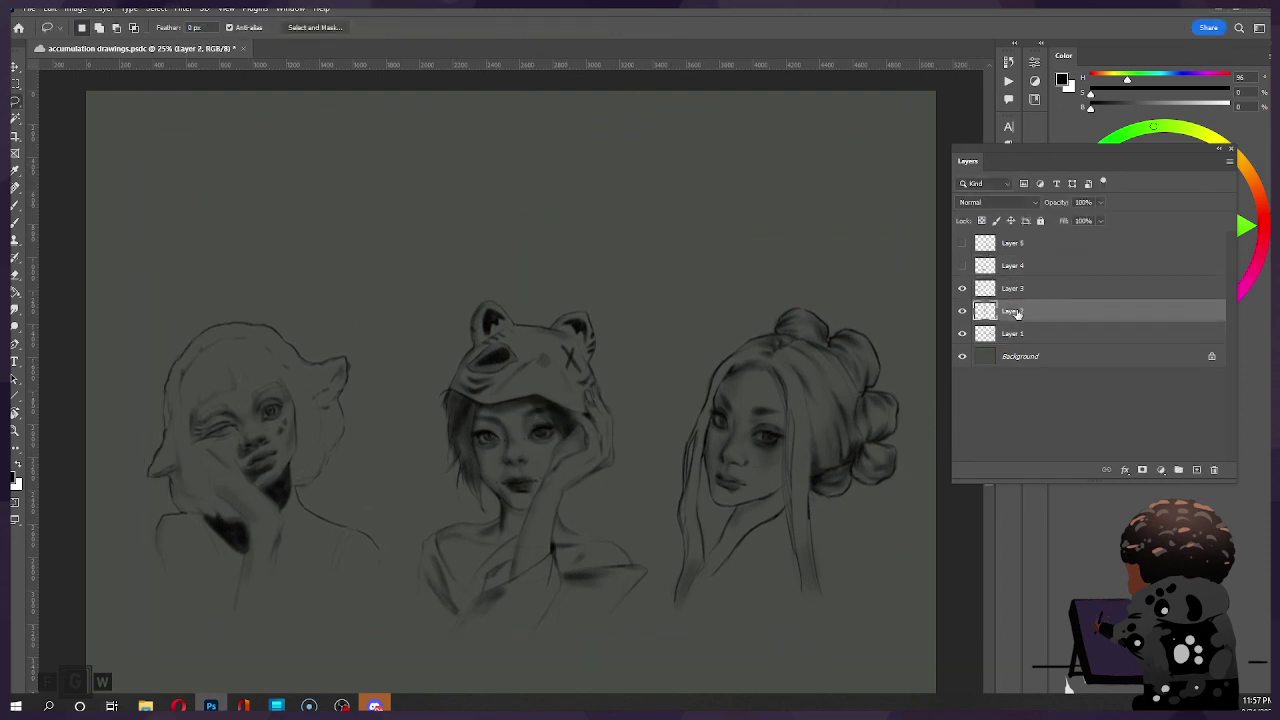
key("ctrl+t")
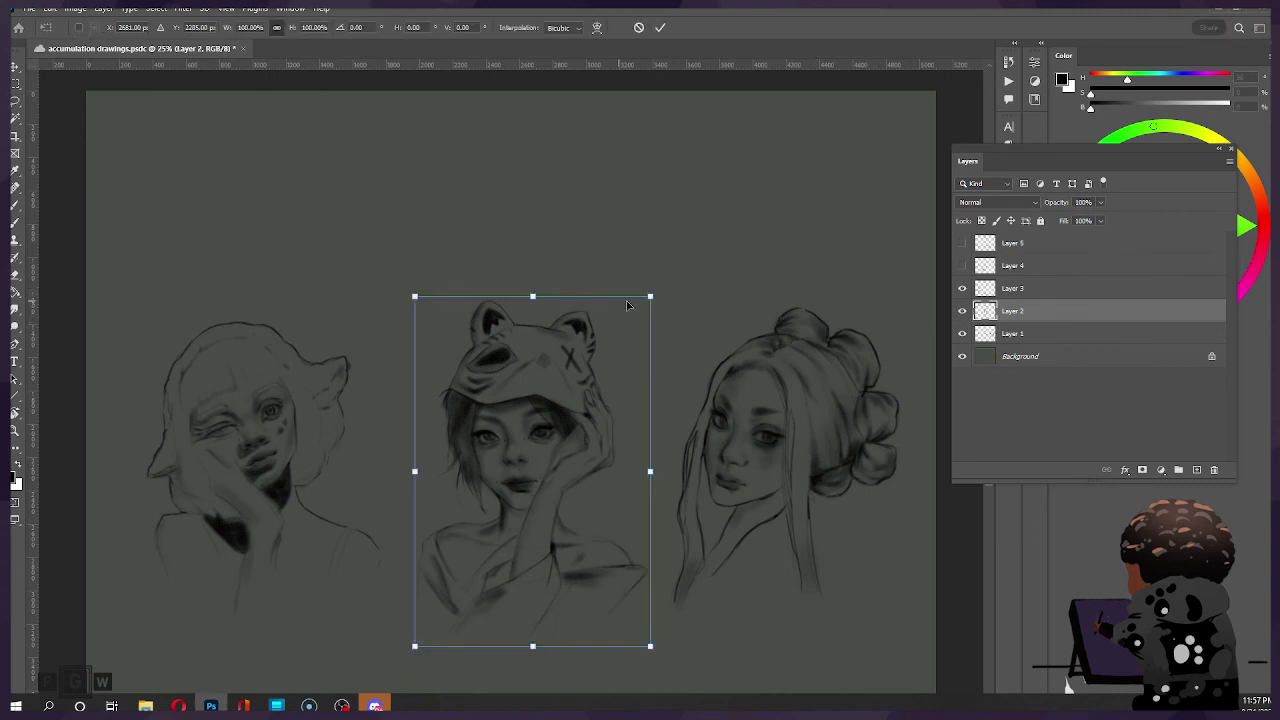
left_click_drag(651, 296, 791, 229)
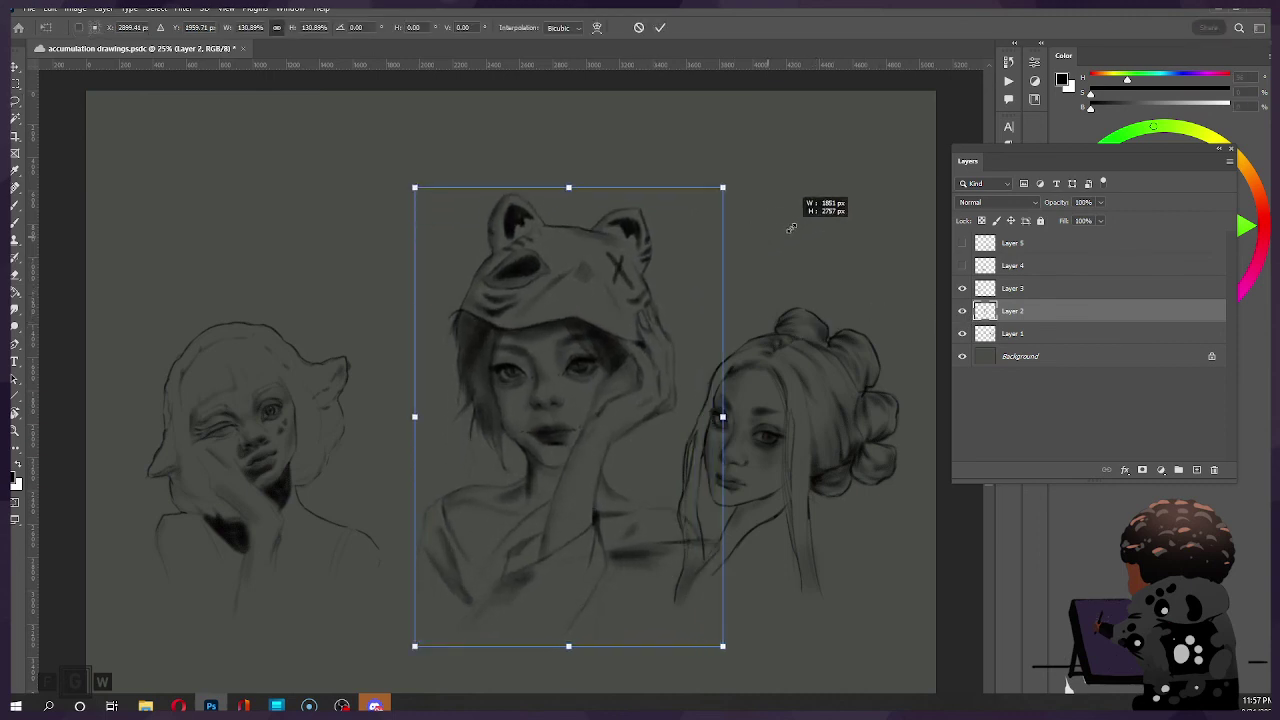
mouse_move(536, 406)
left_mouse_down()
mouse_move(538, 355)
mouse_move(557, 309)
mouse_move(580, 294)
mouse_move(553, 298)
left_mouse_up()
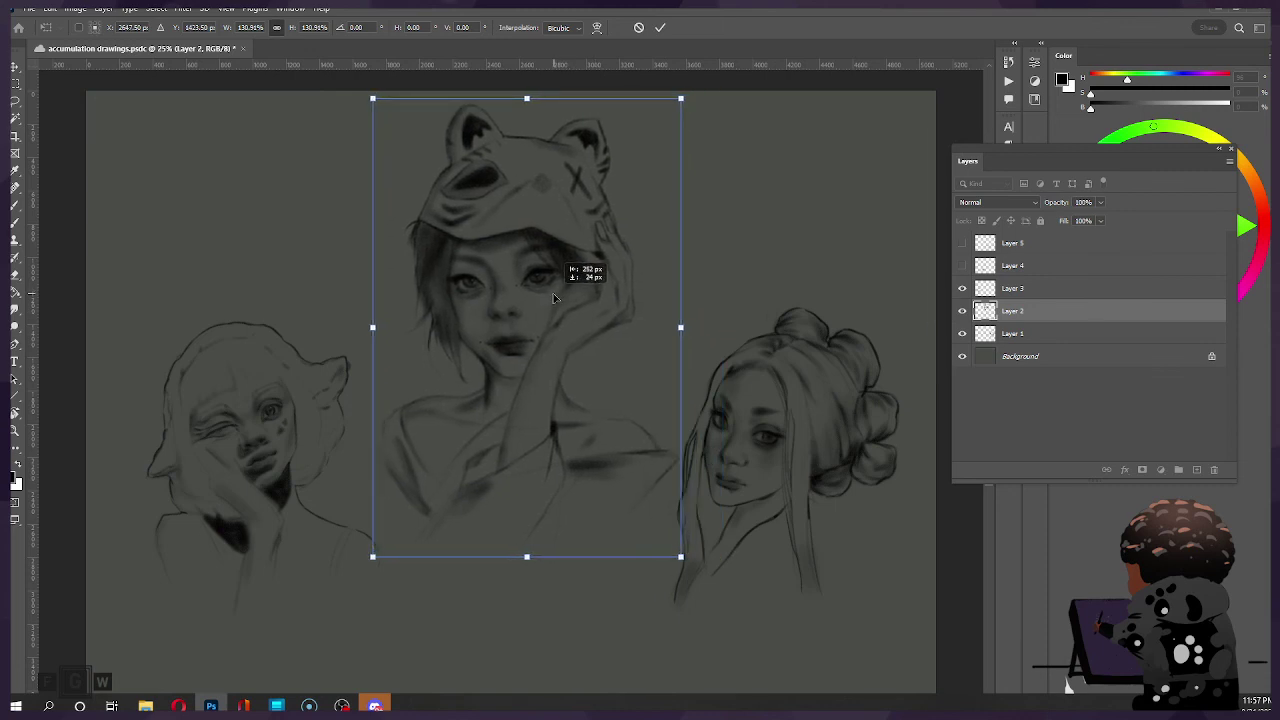
left_click(662, 30)
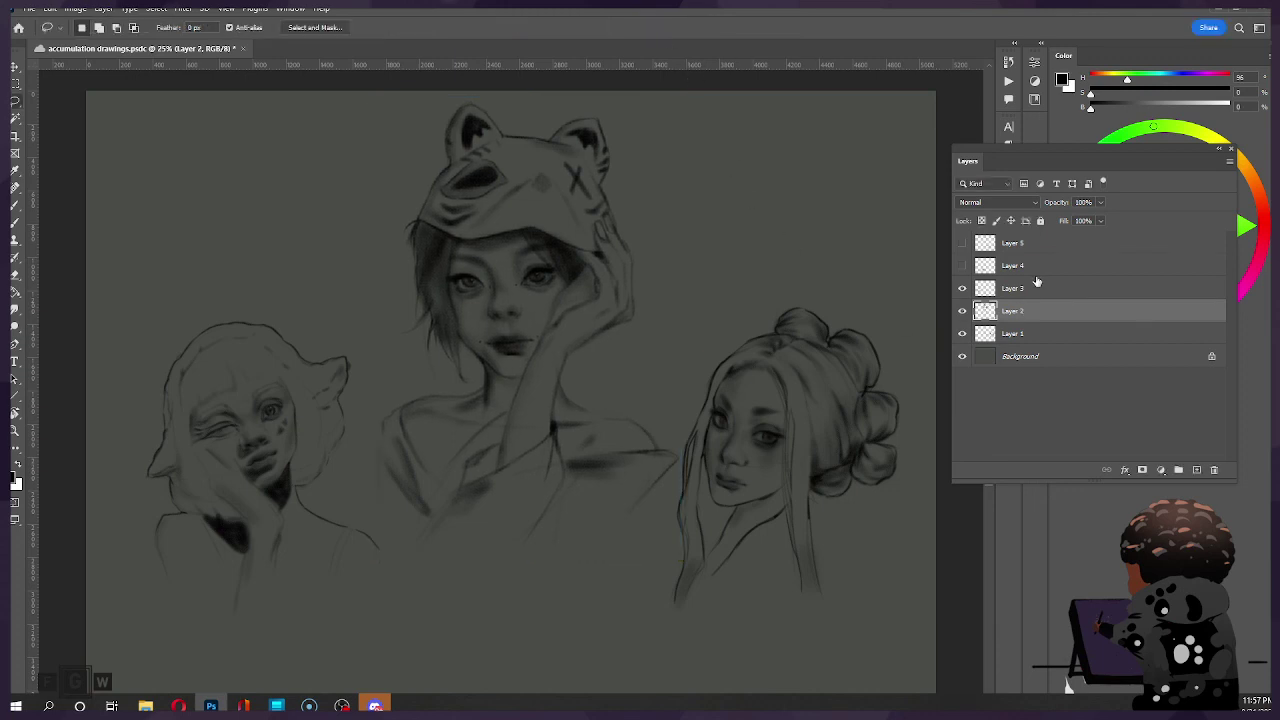
Step: Shift the long-haired portrait on Layer 1 slightly to the right, clear of the enlarged centre portrait
left_click(1012, 338)
key("ctrl+t")
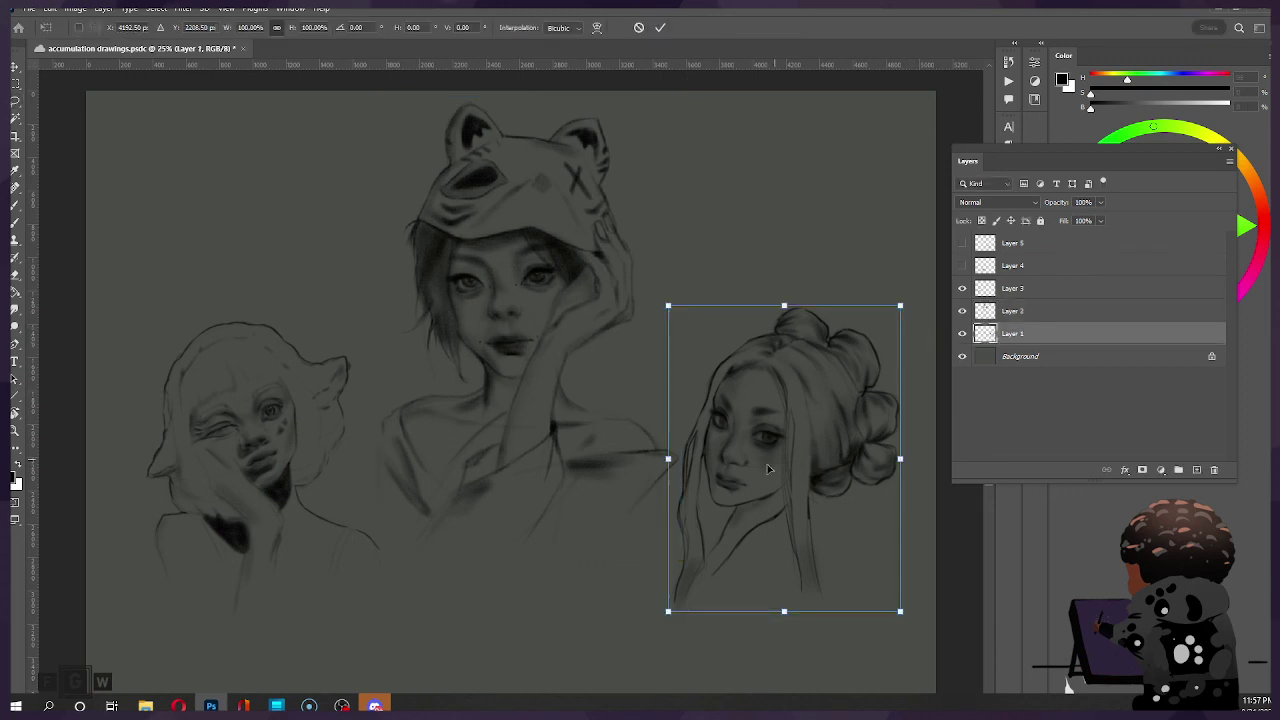
left_click_drag(765, 464, 785, 464)
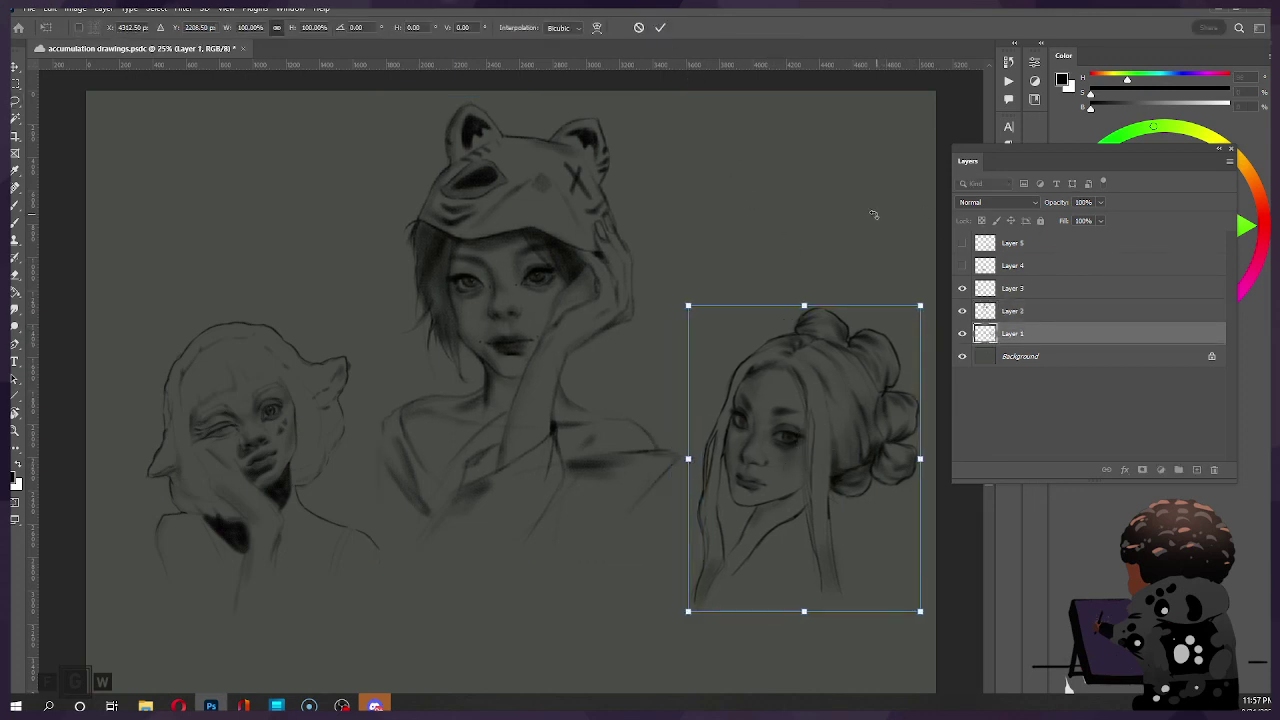
key("Return")
Step: Move the winking portrait on Layer 3 up and to the left, away from the centre portrait
left_click(1031, 292)
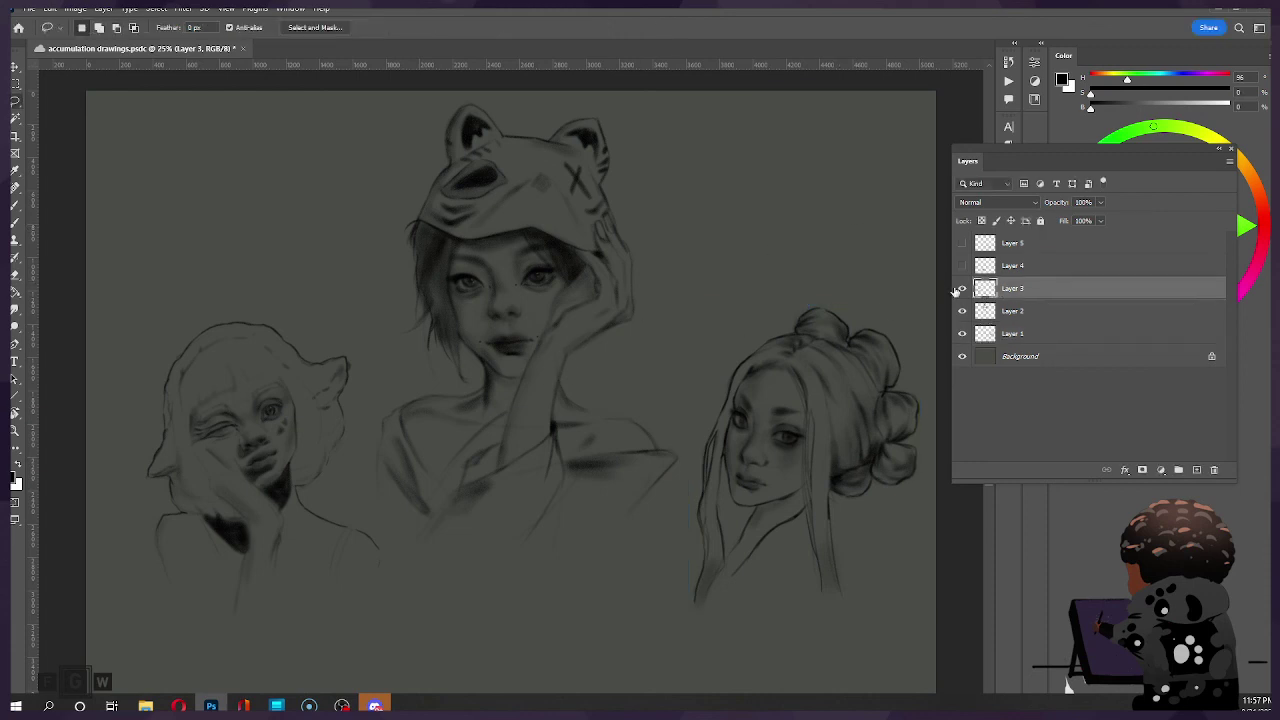
key("ctrl+t")
mouse_move(230, 410)
left_mouse_down()
mouse_move(277, 429)
mouse_move(250, 421)
mouse_move(238, 393)
left_mouse_up()
left_click(658, 33)
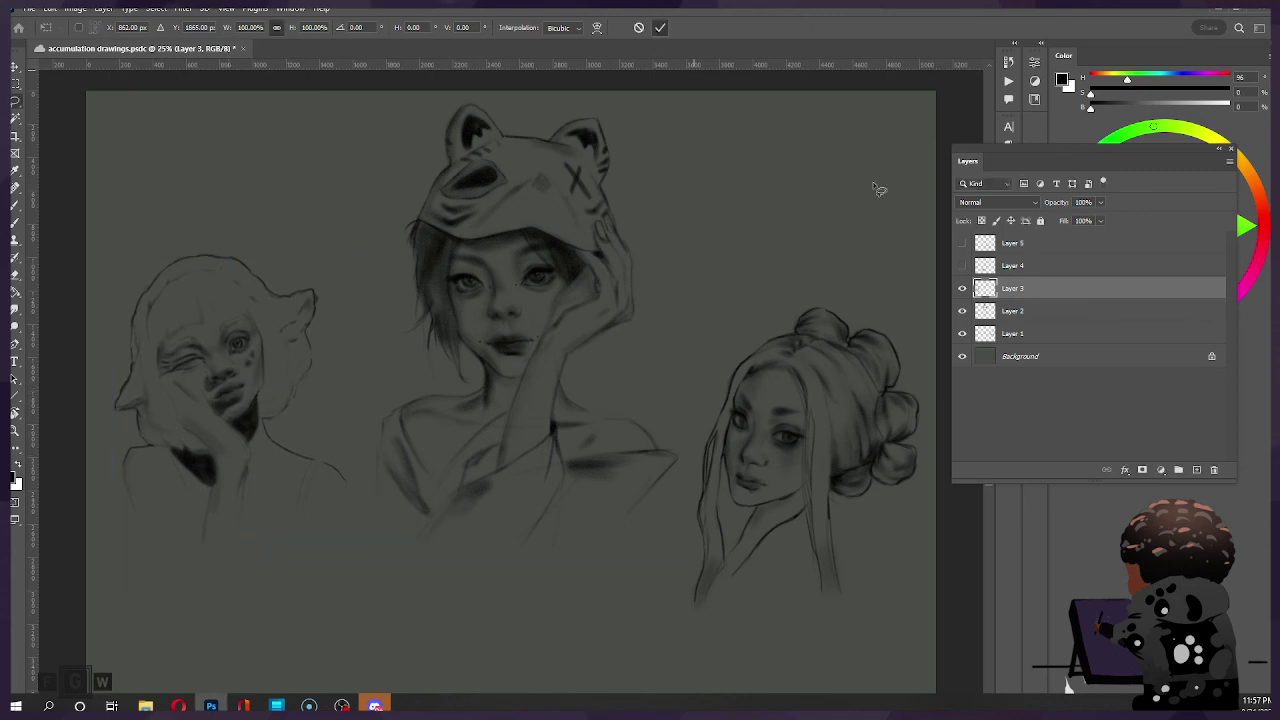
Step: Lower the cat-cap portrait on Layer 2 slightly so it sits nearer the canvas's vertical centre
left_click(977, 311)
key("ctrl+t")
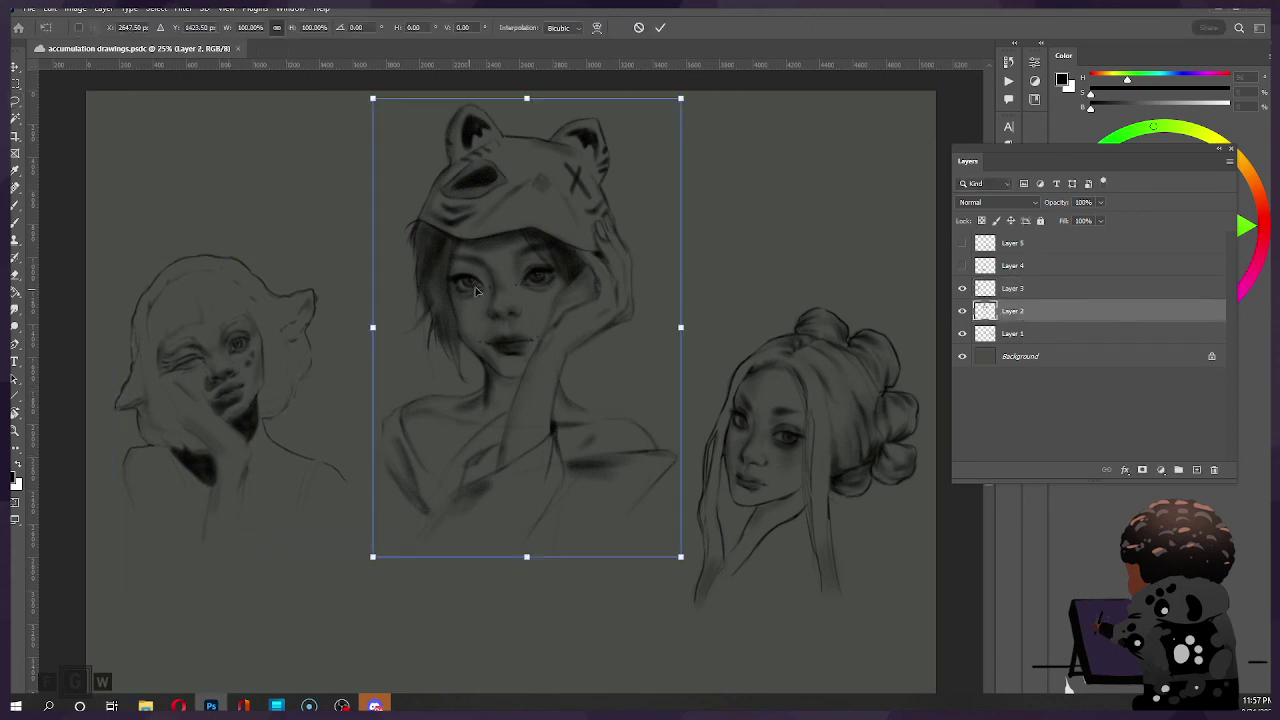
mouse_move(500, 281)
left_mouse_down()
mouse_move(502, 355)
mouse_move(500, 325)
left_mouse_up()
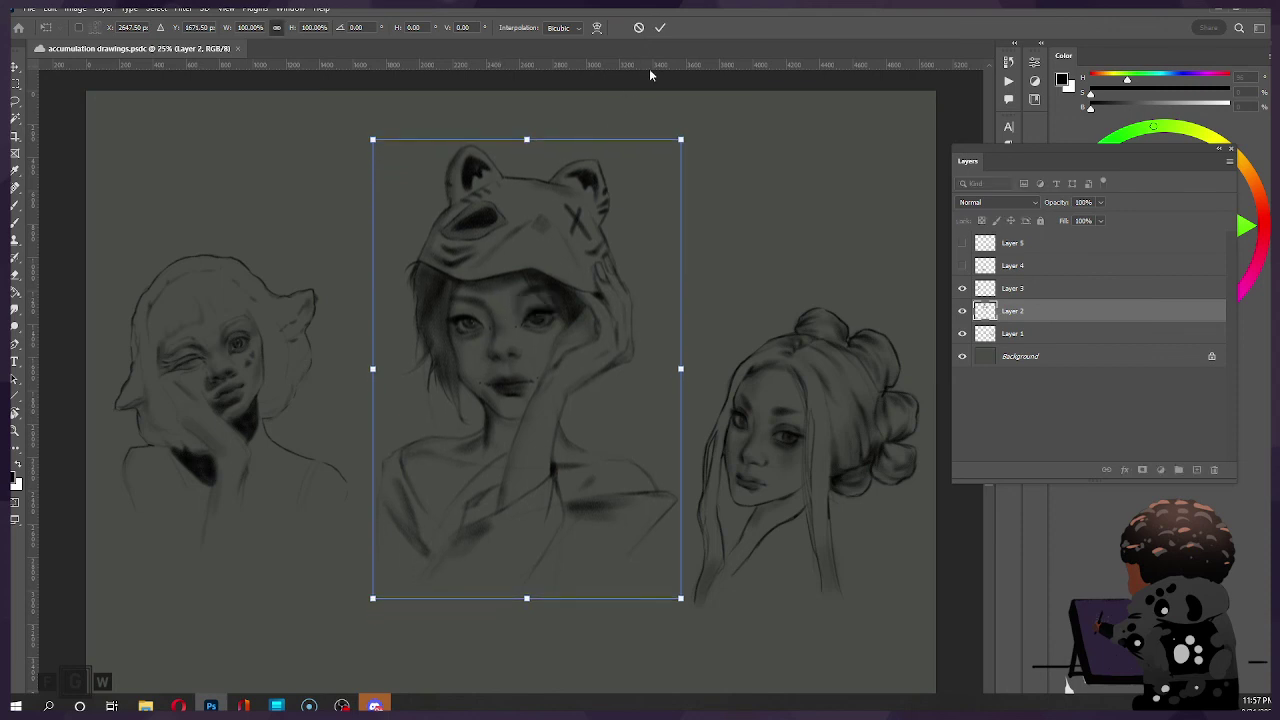
left_click(660, 27)
Step: Raise the long-haired portrait on Layer 1 to about the same height as the winking portrait
left_click(1032, 333)
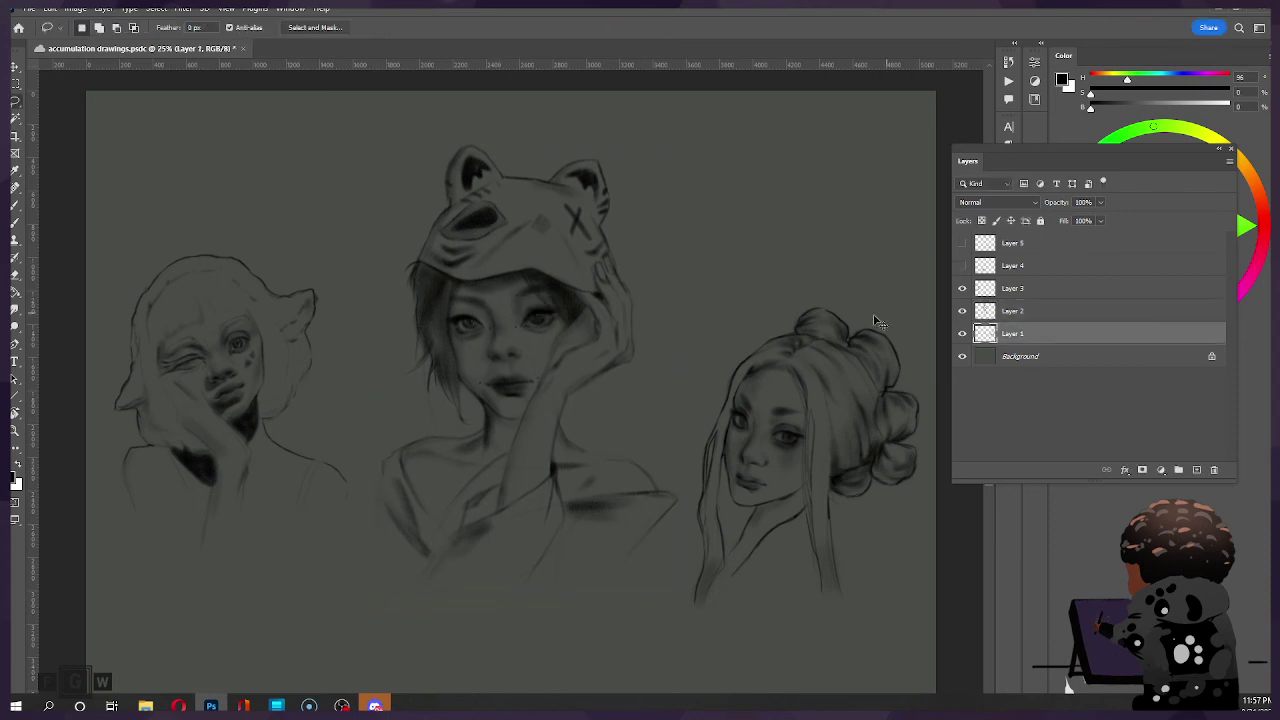
key("ctrl+t")
mouse_move(789, 484)
left_mouse_down()
mouse_move(780, 386)
mouse_move(778, 397)
left_mouse_up()
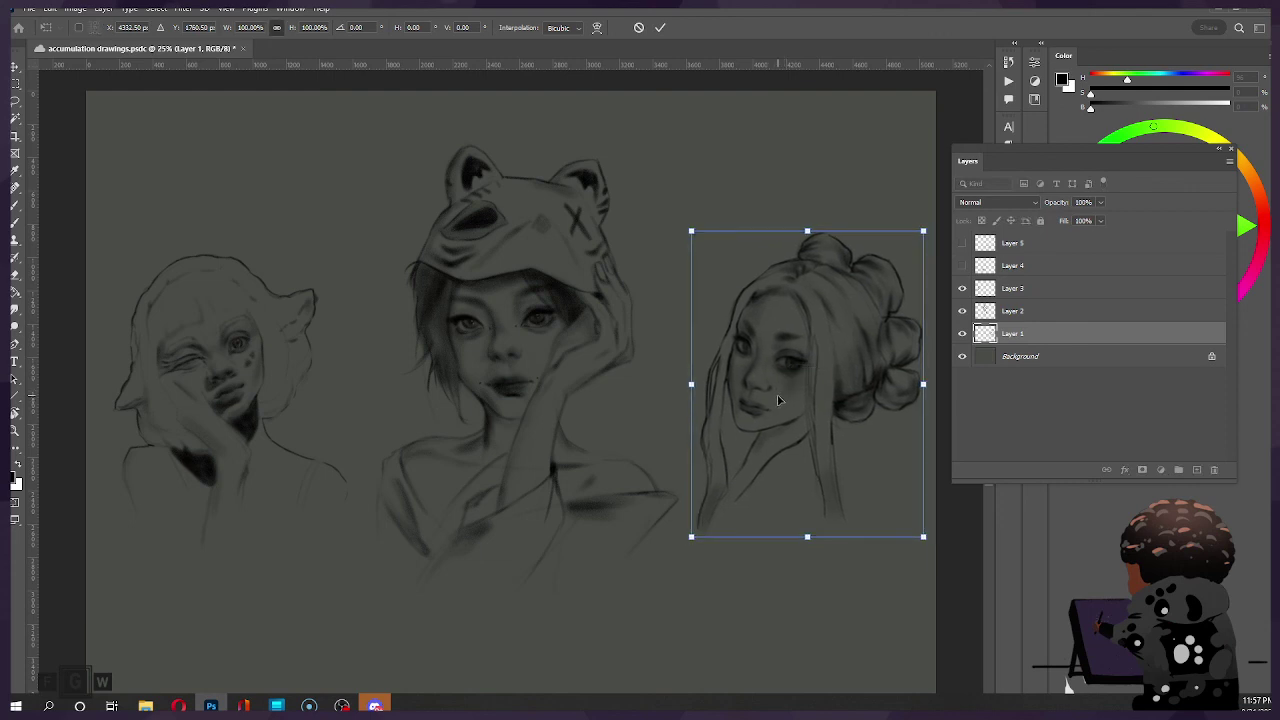
left_click(661, 30)
Step: Add a new empty layer and place it directly above the Background, beneath all the portraits
scroll(761, 316, "down", 1)
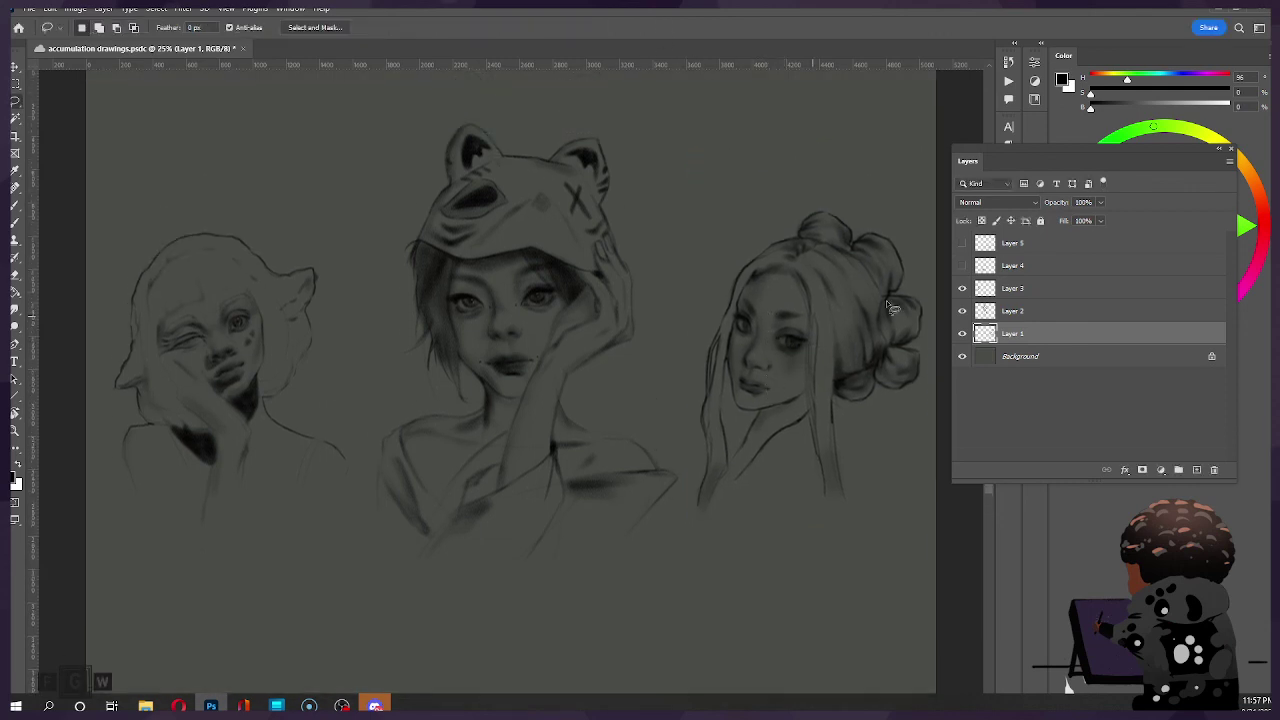
left_click(1196, 469)
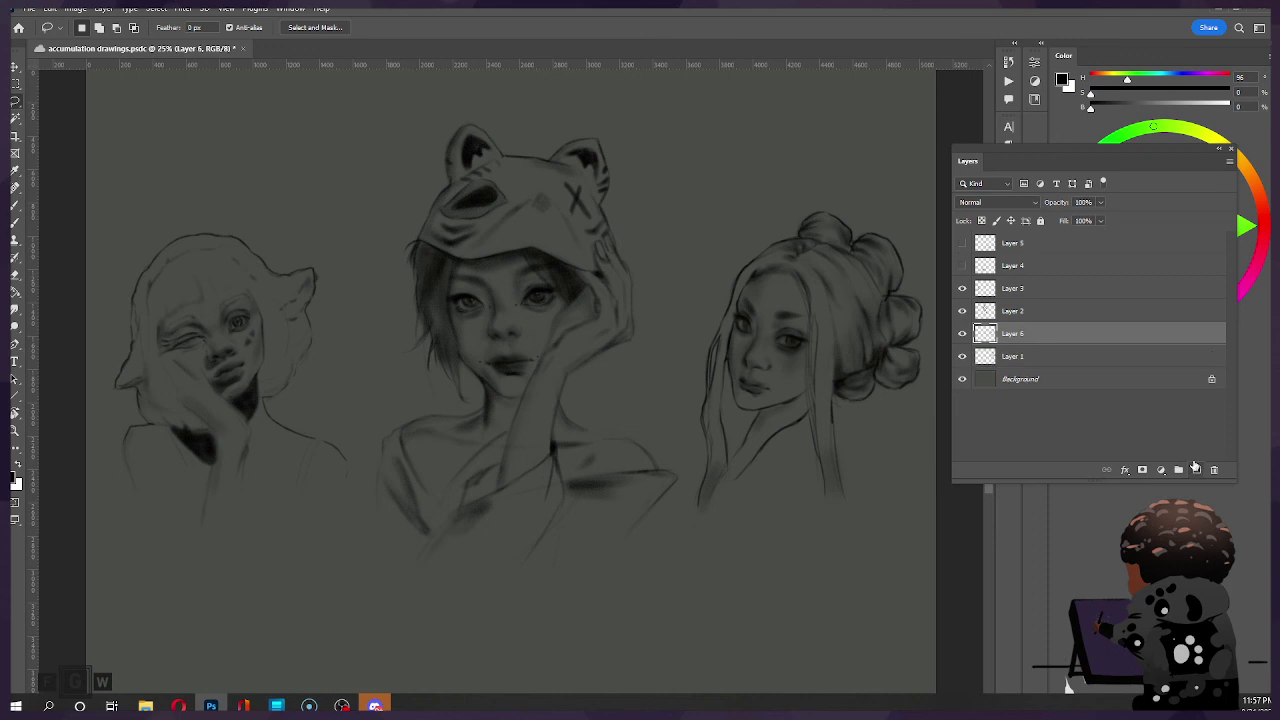
left_click_drag(1044, 331, 1035, 368)
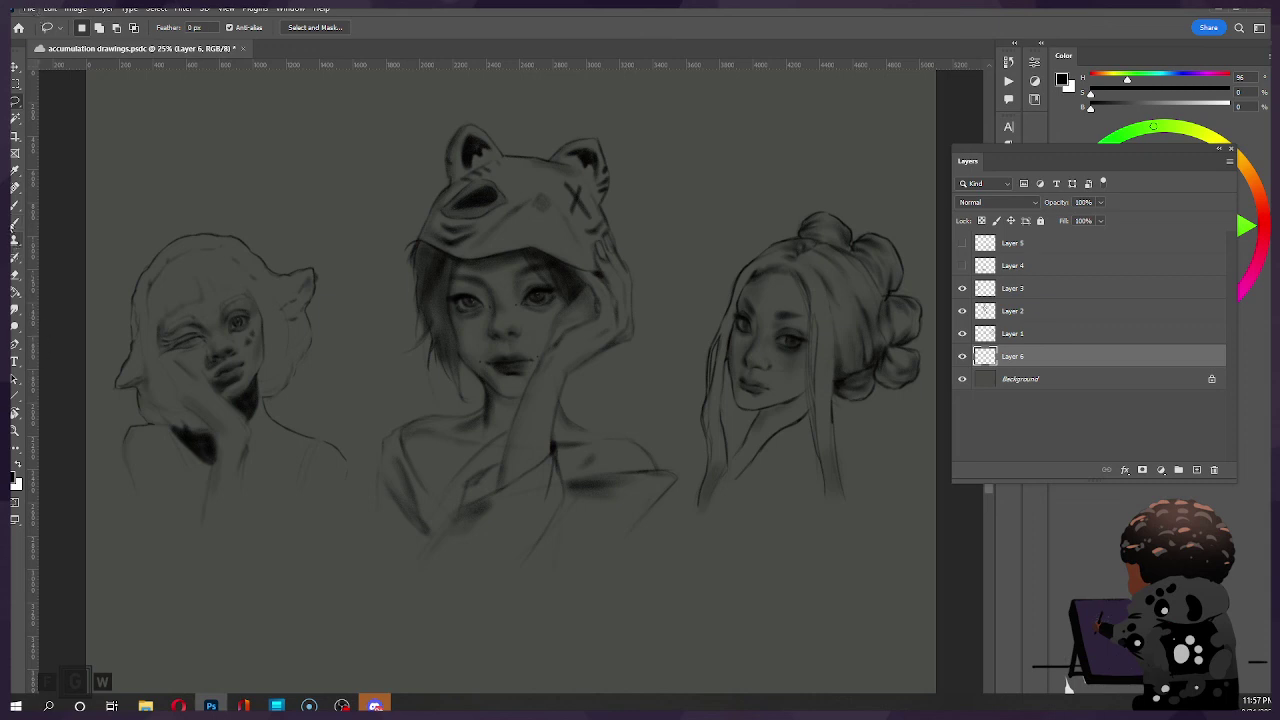
Step: Move the Layers panel off the colour wheel and fill the new layer with white using the Paint Bucket
left_click(16, 293)
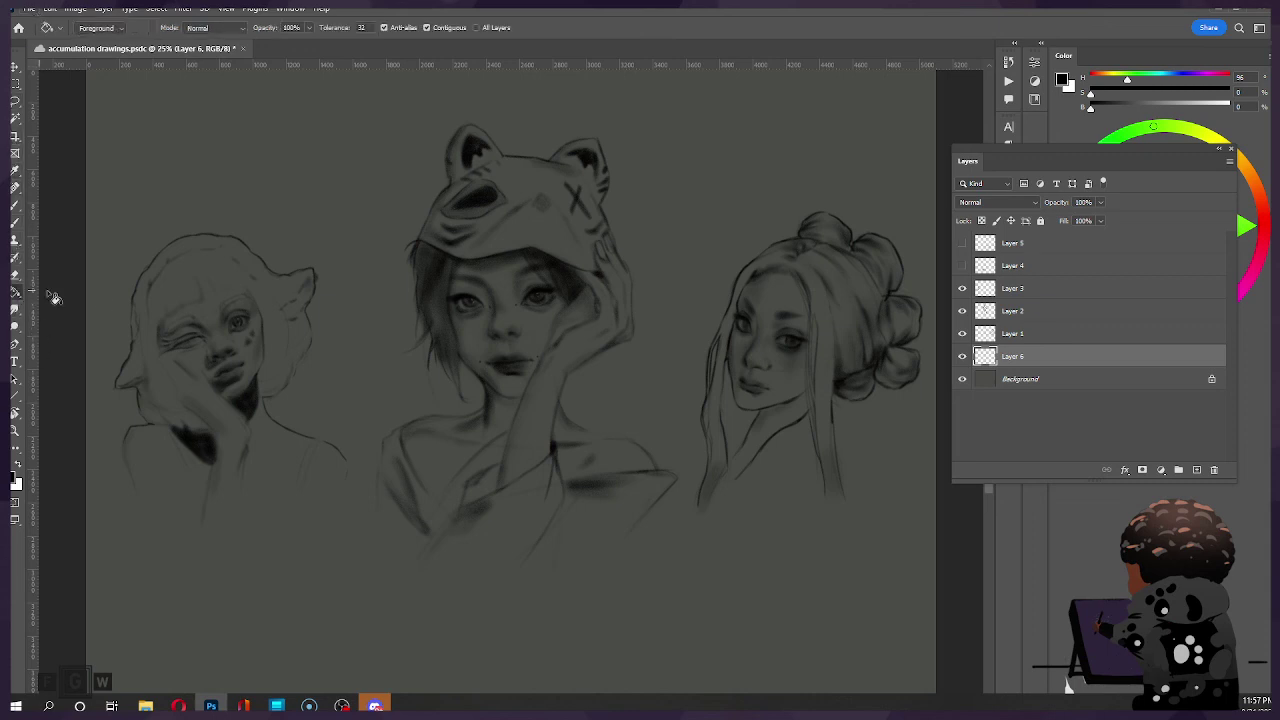
left_click_drag(1124, 152, 1133, 290)
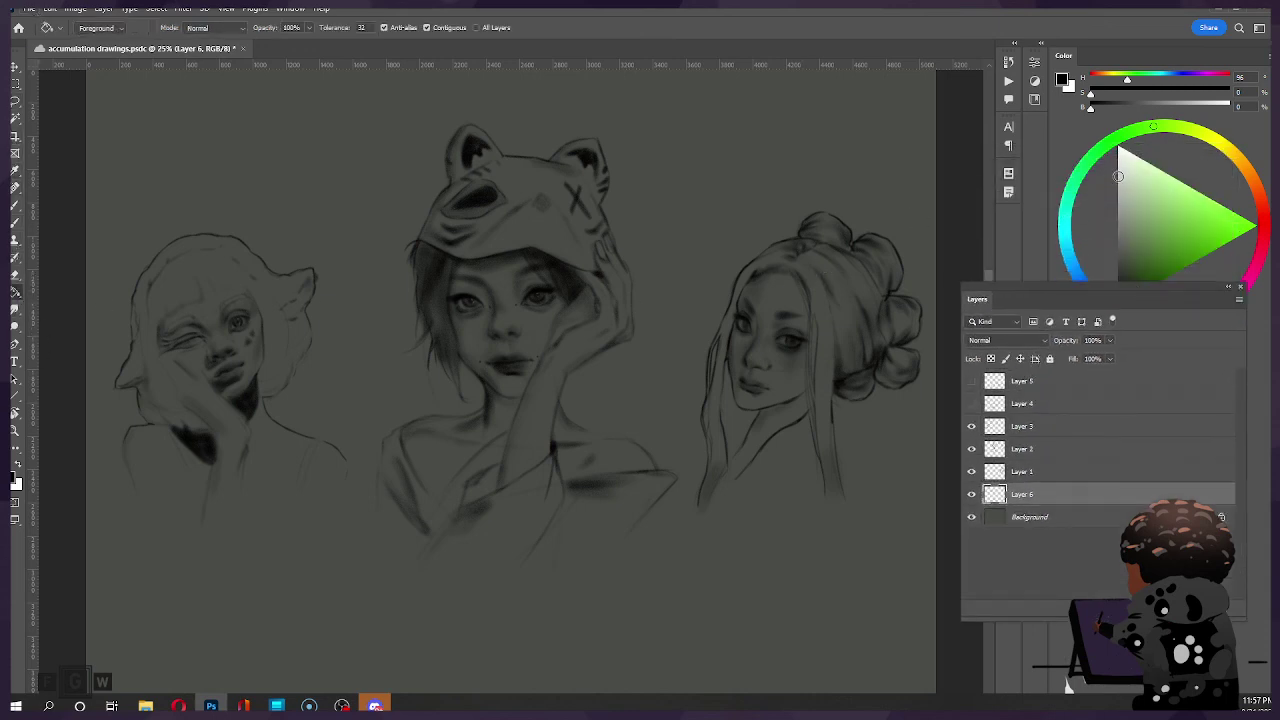
key("x")
left_click(694, 135)
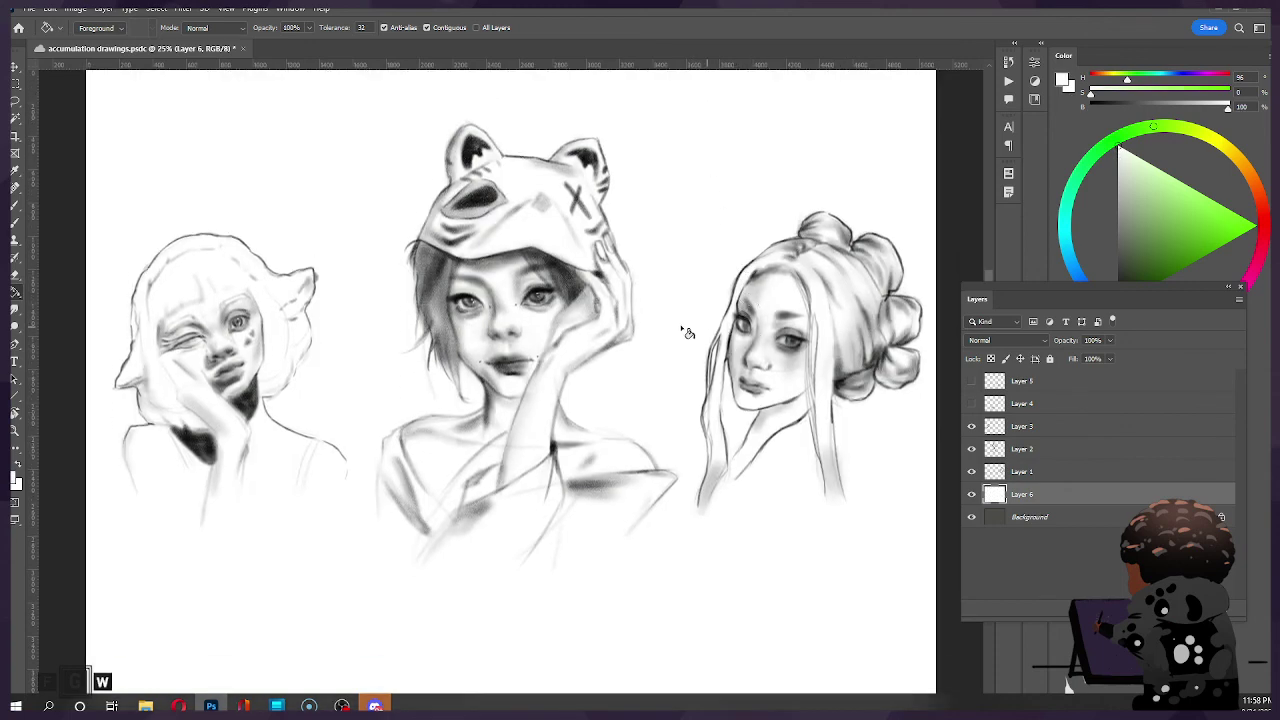
Step: Quick-export the portrait composition as a PNG named accumulation drawings.png to the Desktop
scroll(458, 318, "down", 1)
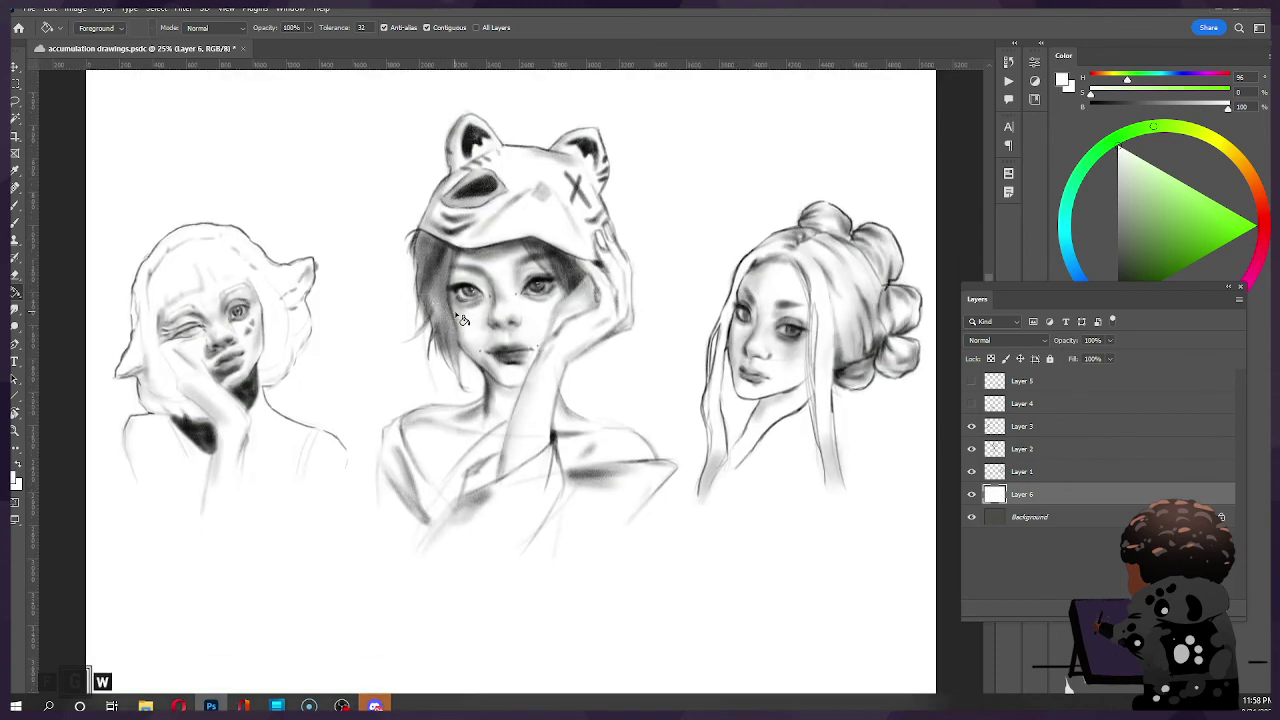
left_click(30, 9)
mouse_move(100, 214)
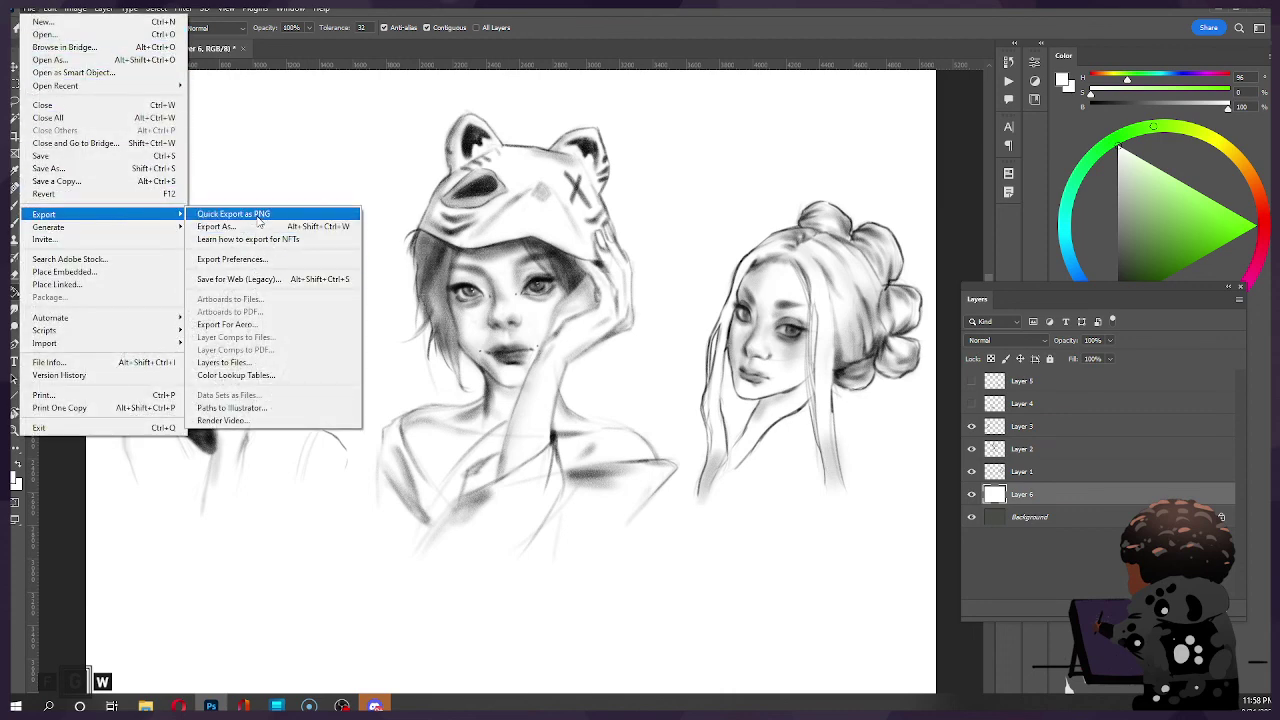
left_click(258, 216)
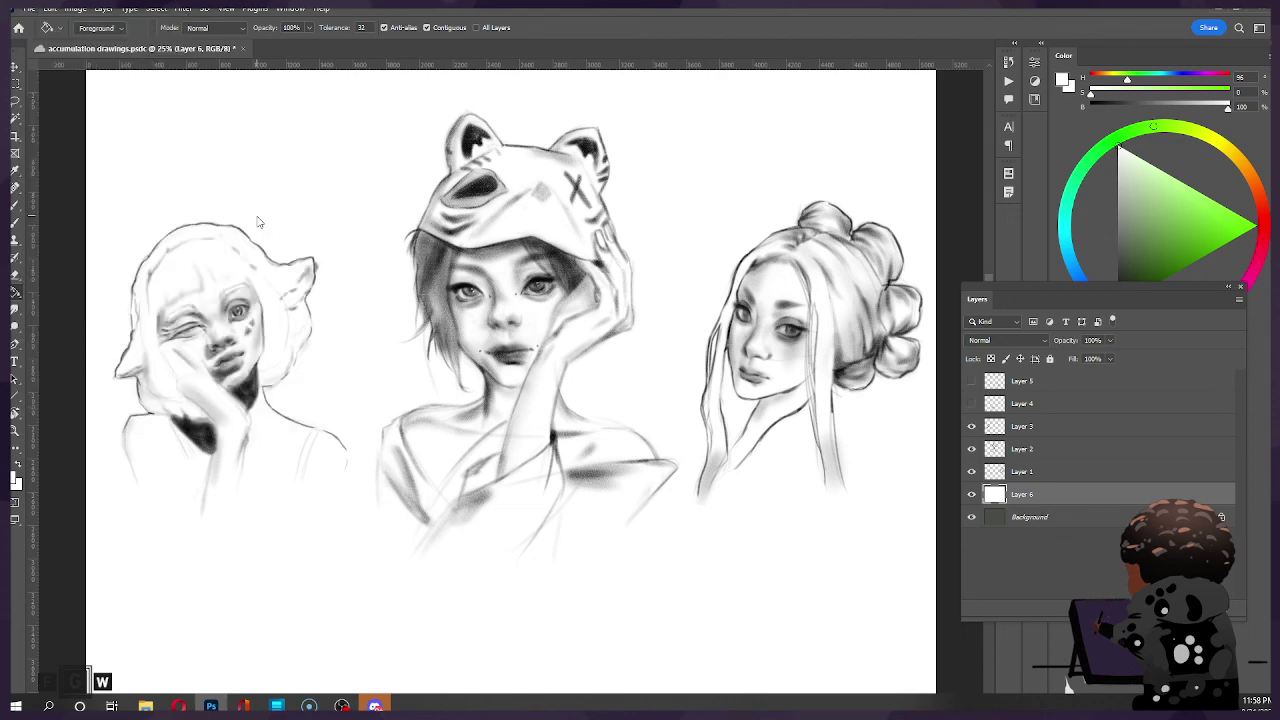
left_click(158, 34)
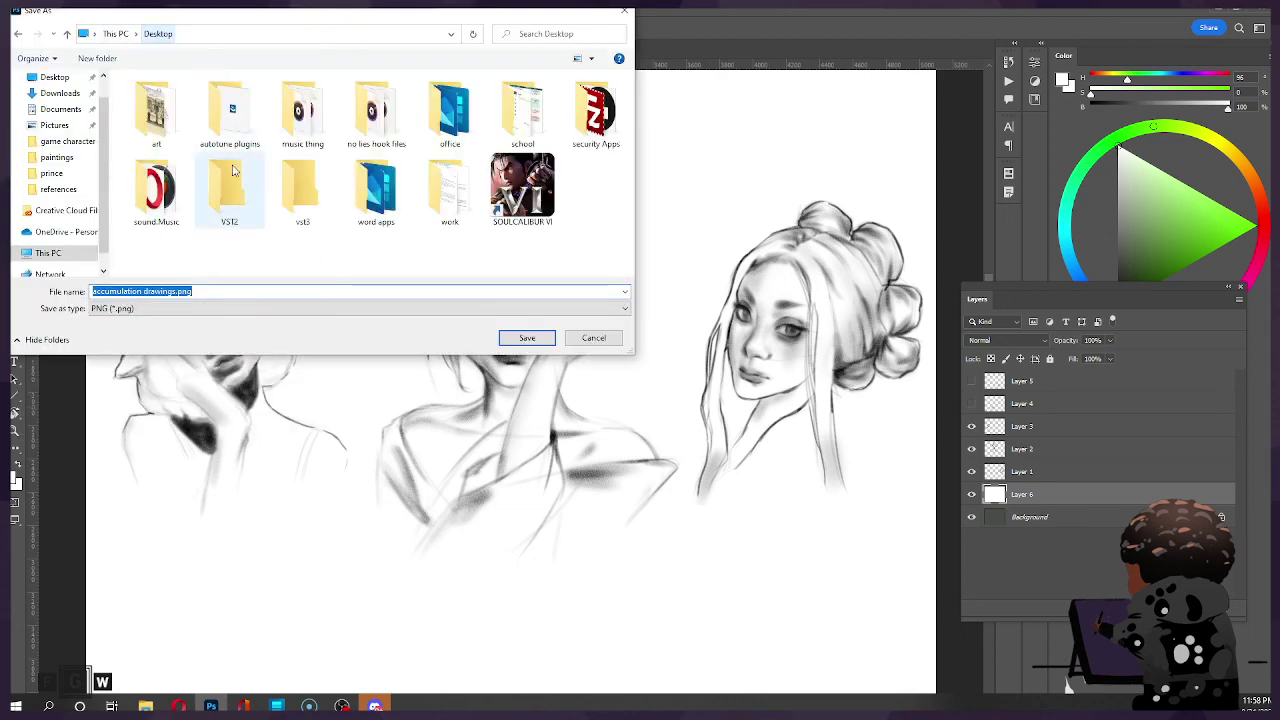
left_click(527, 340)
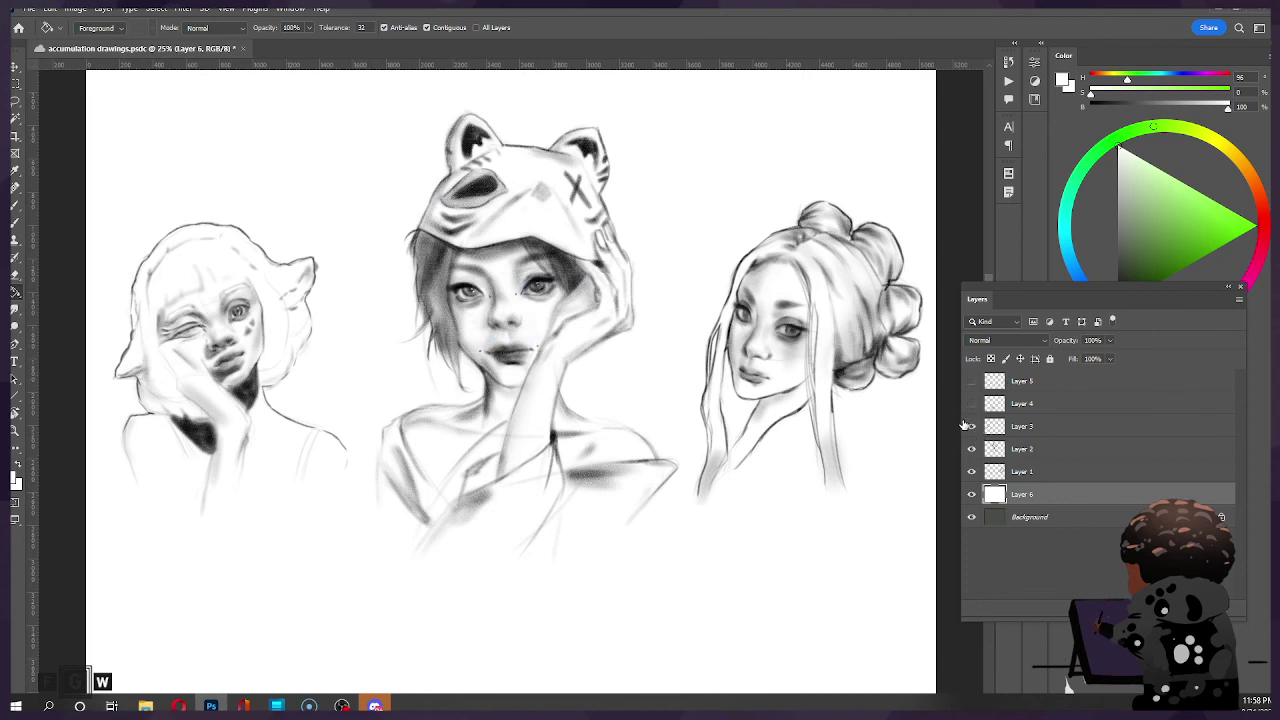
Step: Hide the three portraits on Layers 1, 2 and 3 and show the eye studies on Layers 4 and 5
left_click(971, 426)
left_click(971, 449)
left_click(971, 471)
left_click(971, 381)
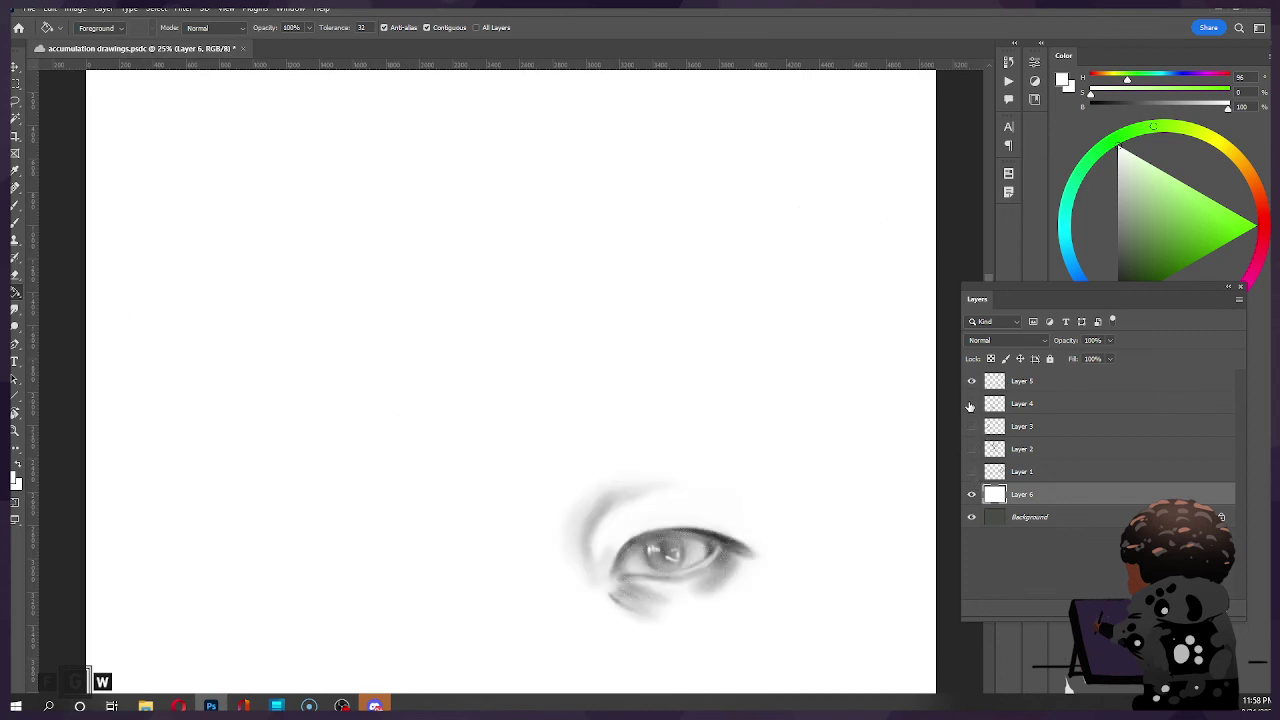
left_click(971, 403)
Step: Scale the eye studies on Layers 4 and 5 together to about 153% and centre them on the white canvas
key("ctrl+t")
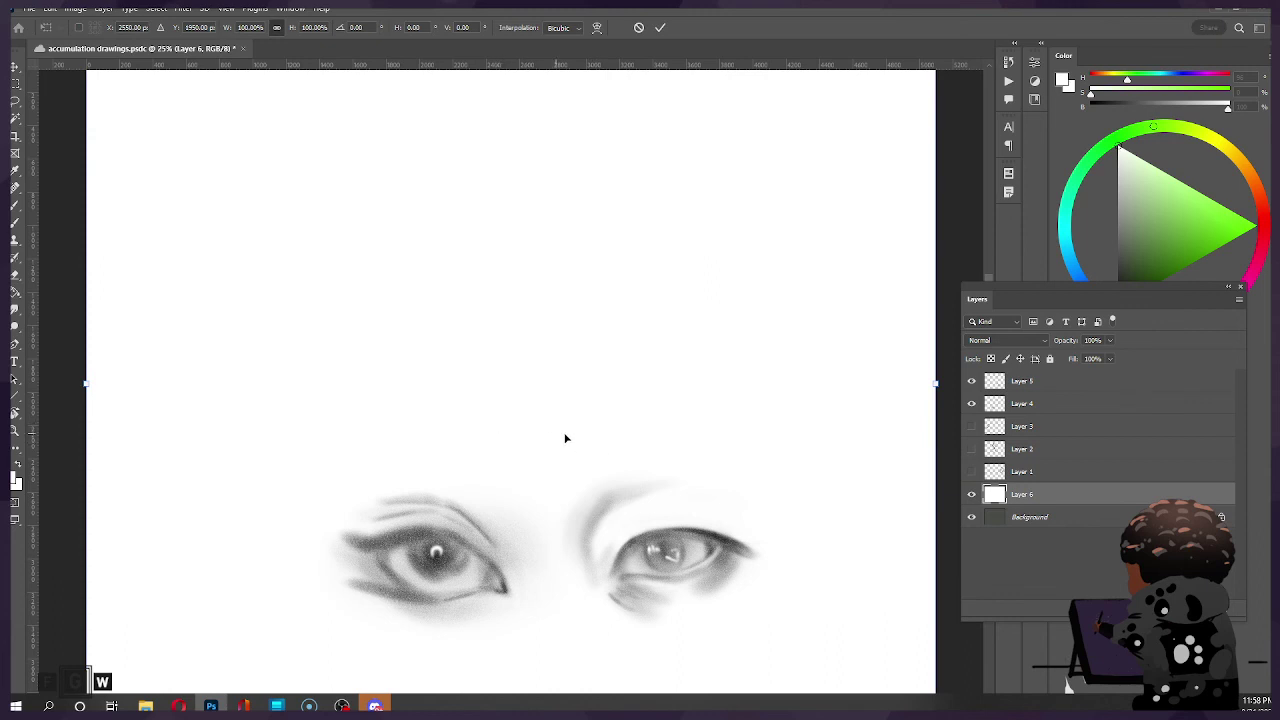
key("Return")
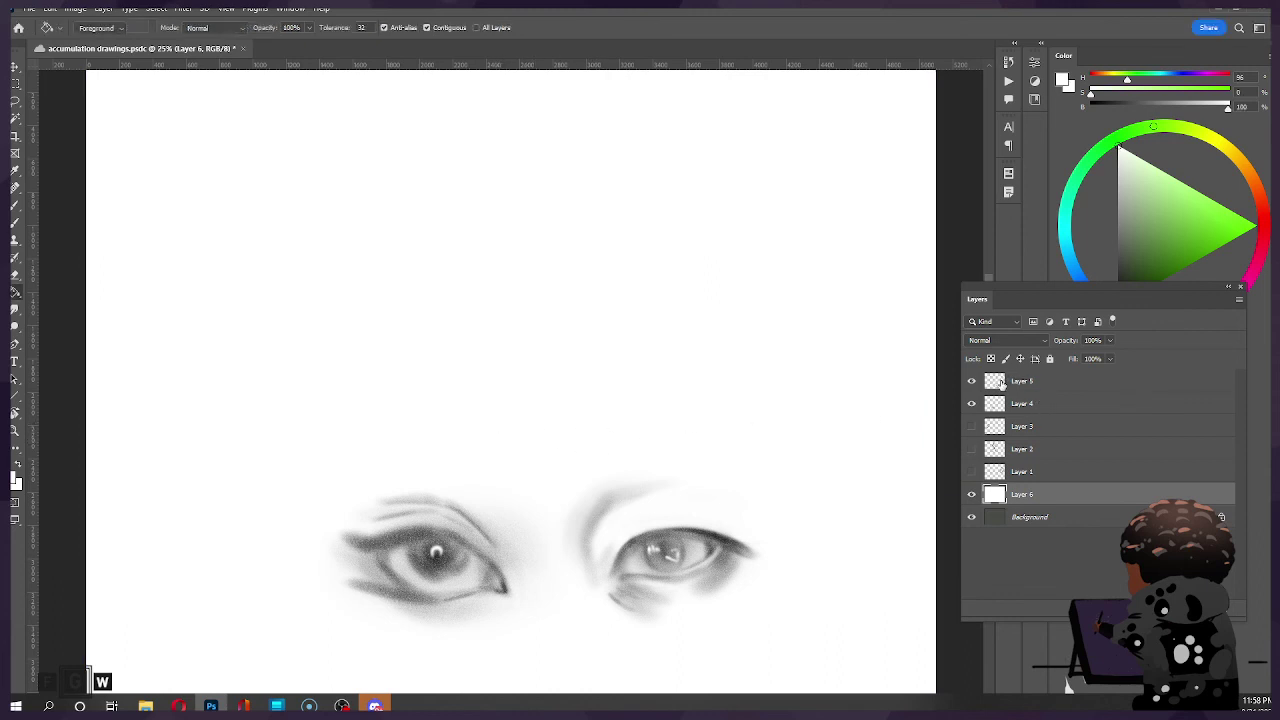
left_click(1050, 383)
left_click(1032, 407, "shift")
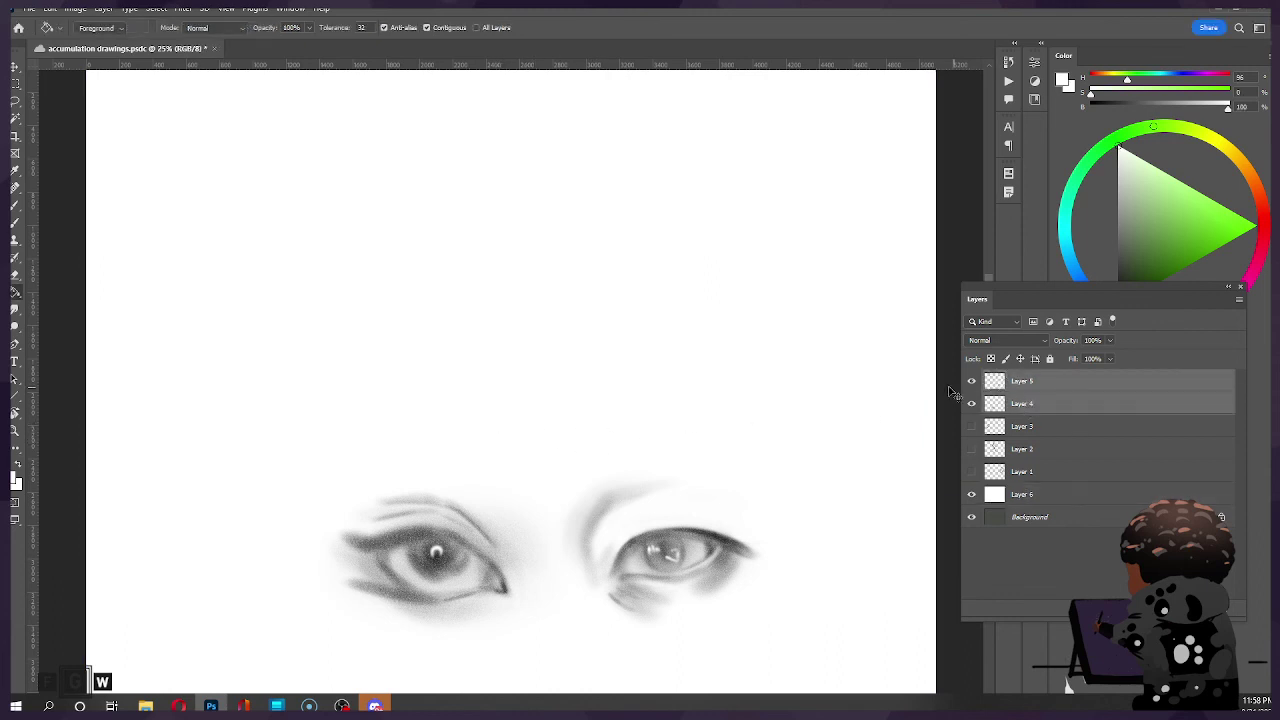
key("ctrl+t")
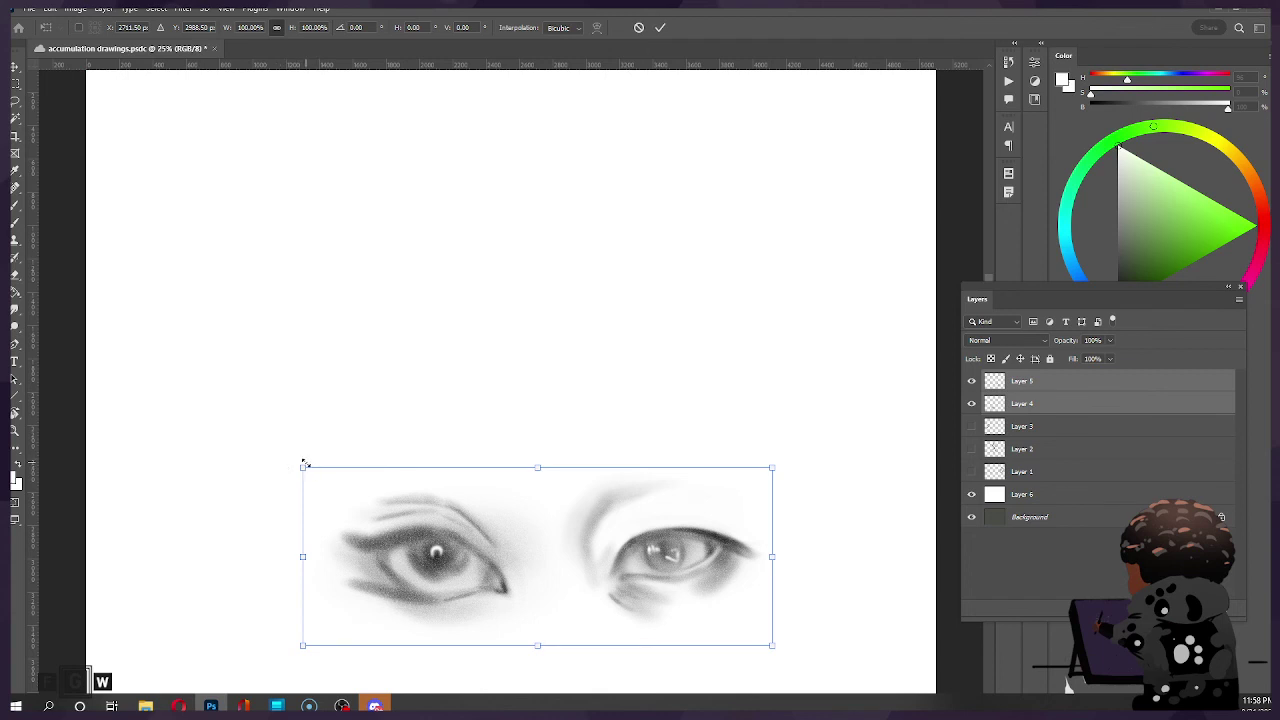
left_click_drag(303, 466, 381, 324)
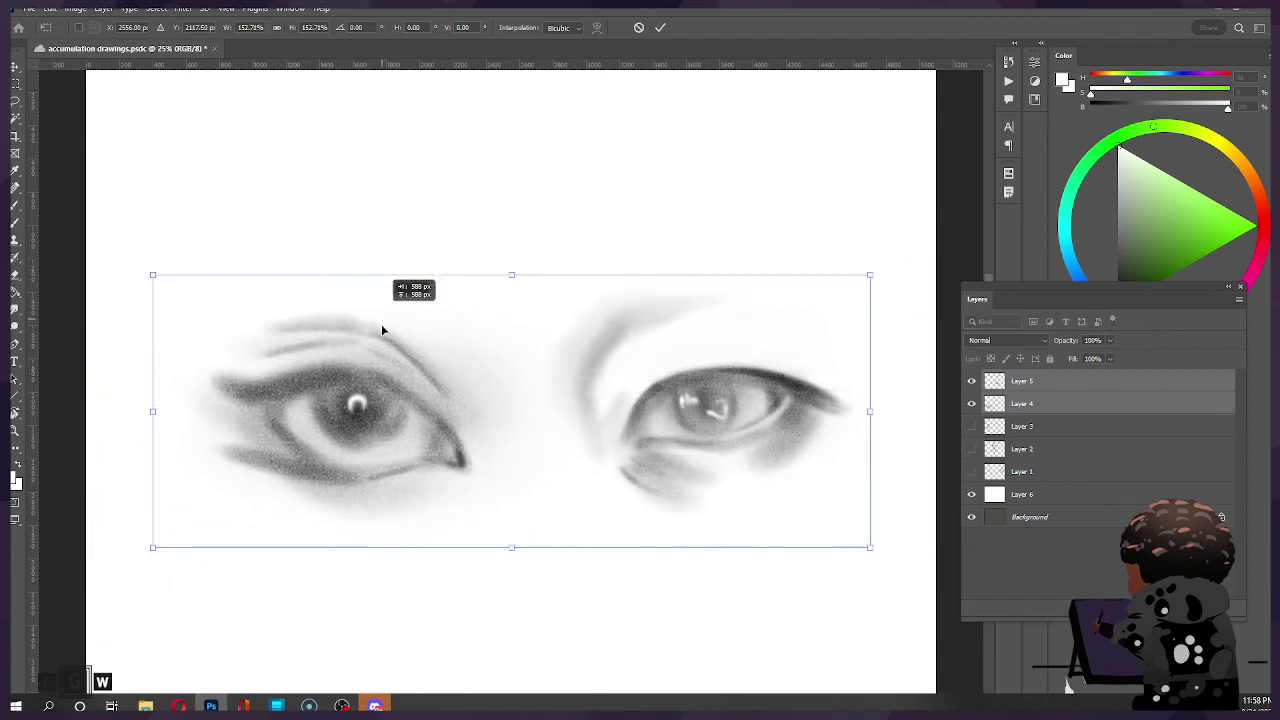
left_click(659, 28)
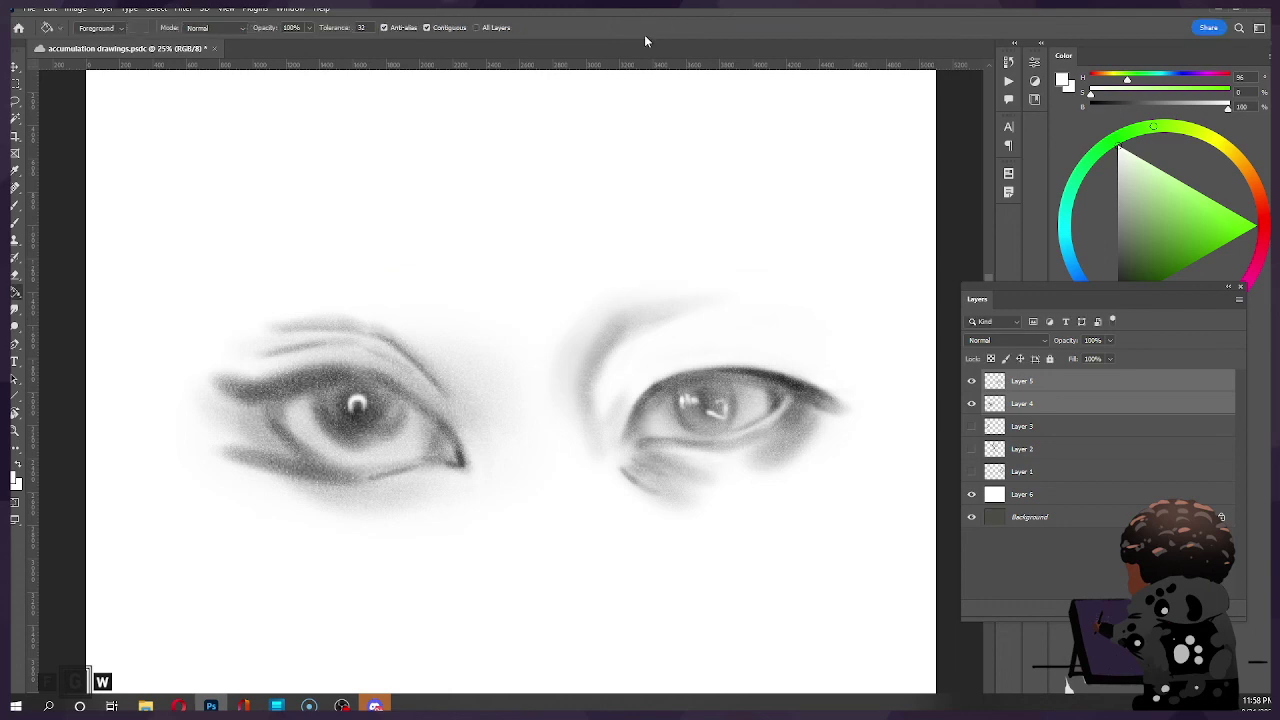
Step: Quick-export the eye composition as a PNG named accumulation drawings 2.png to the Desktop
left_click(1010, 404)
left_click(1030, 384)
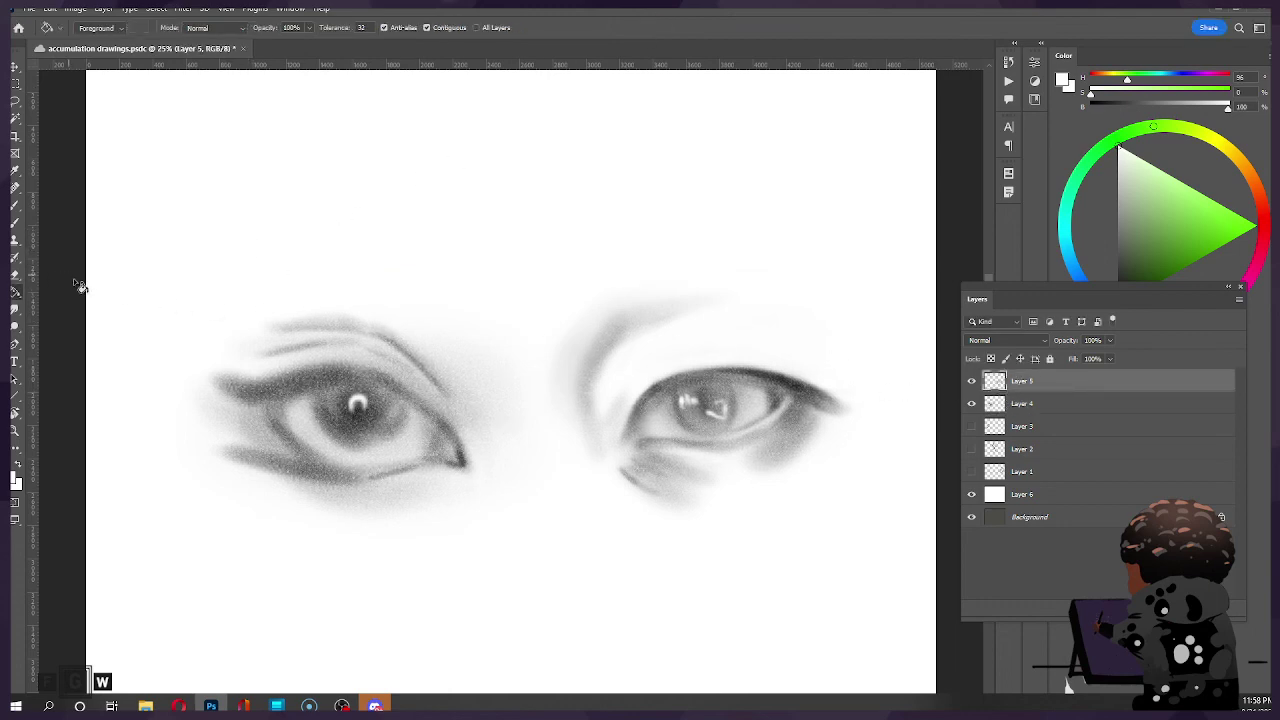
left_click(29, 9)
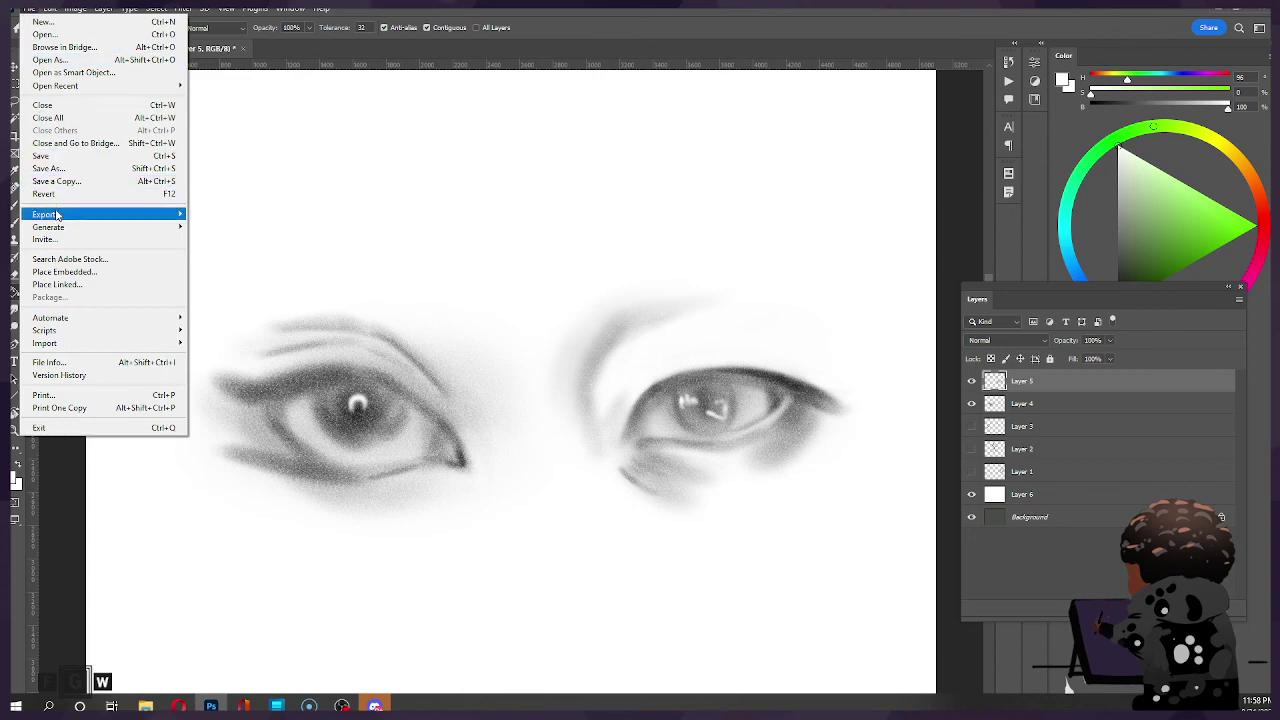
mouse_move(96, 214)
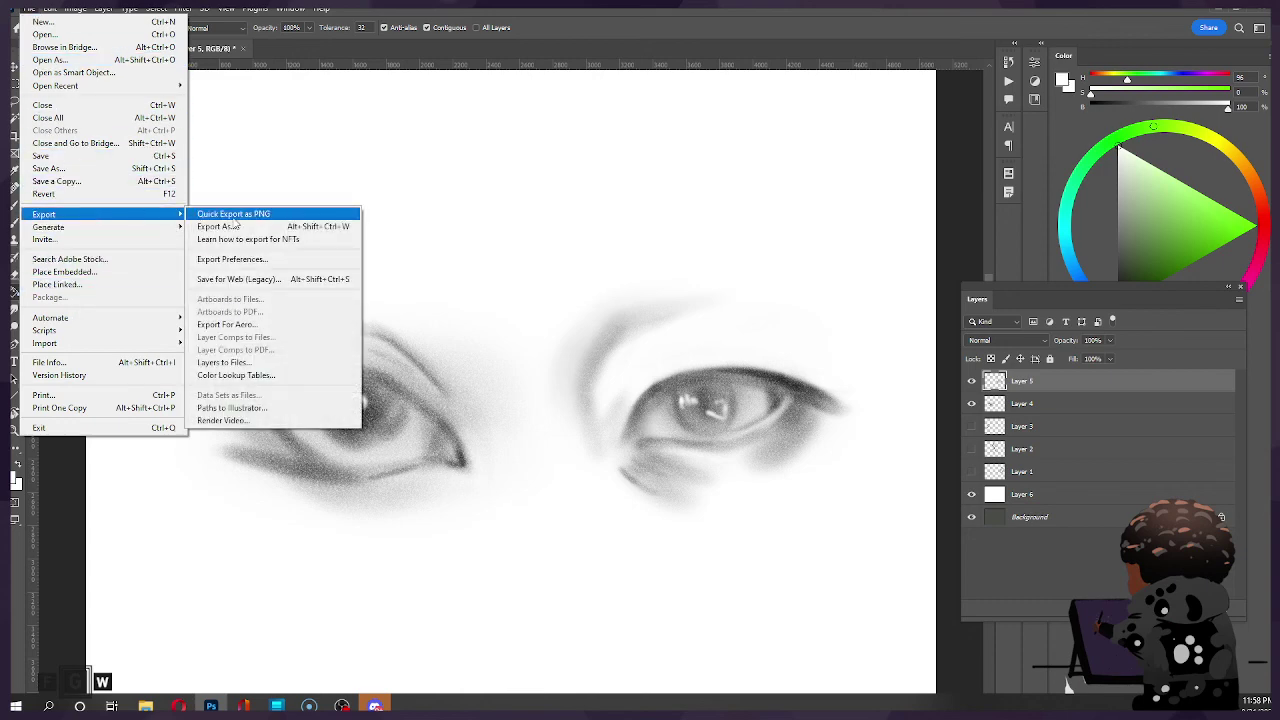
left_click(287, 216)
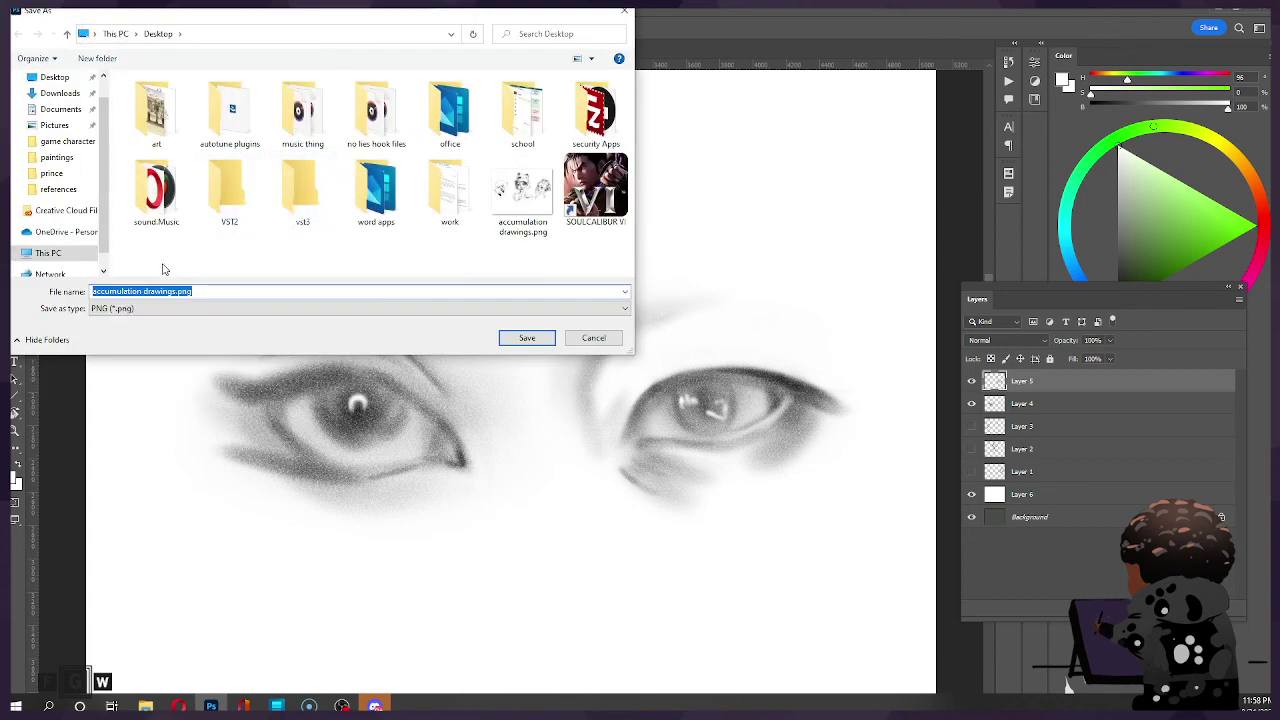
left_click(181, 291)
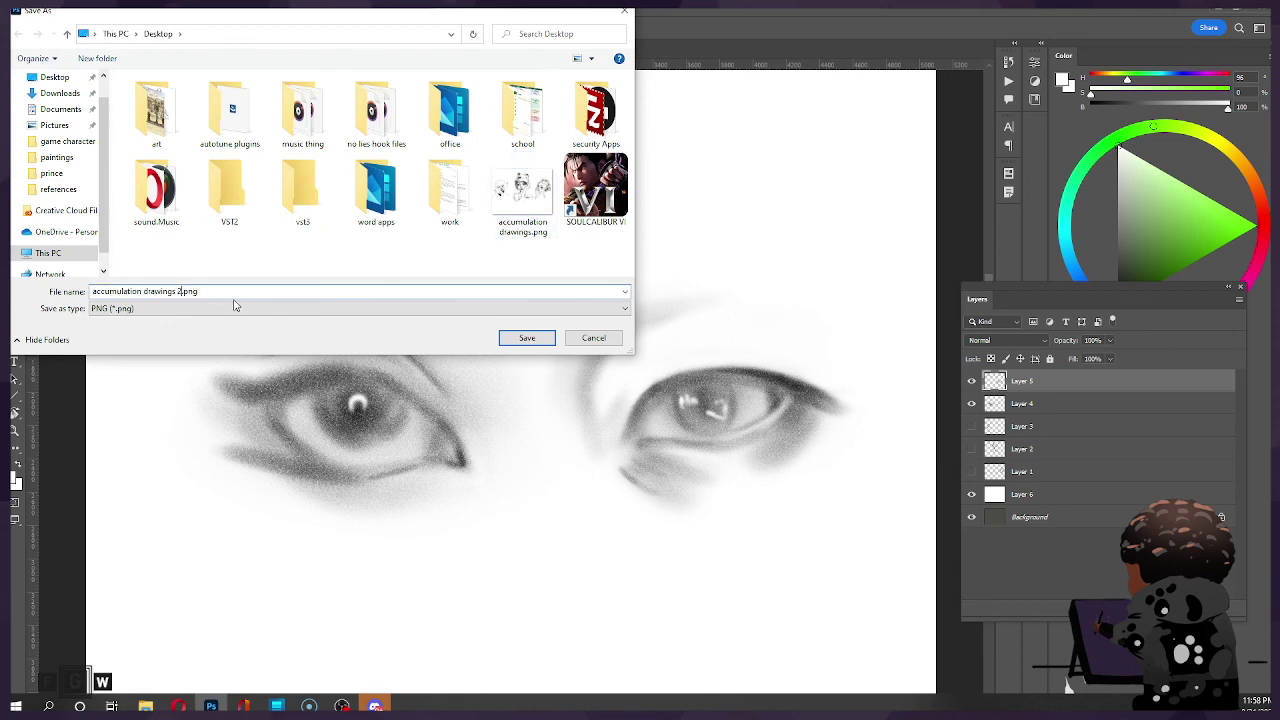
left_click(523, 338)
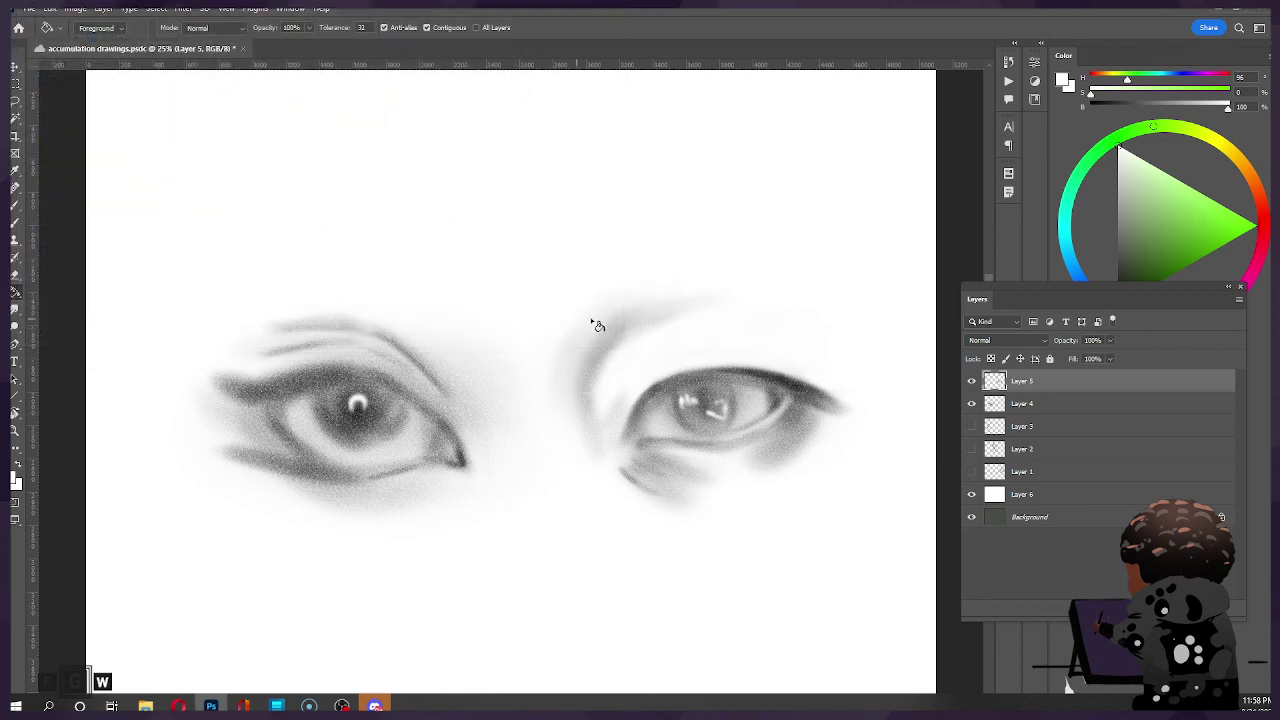
Step: Toggle the visibility of the eye studies and Layer 3 to compare them, finishing with Layers 3, 4 and 5 hidden
scroll(600, 328, "up", 2)
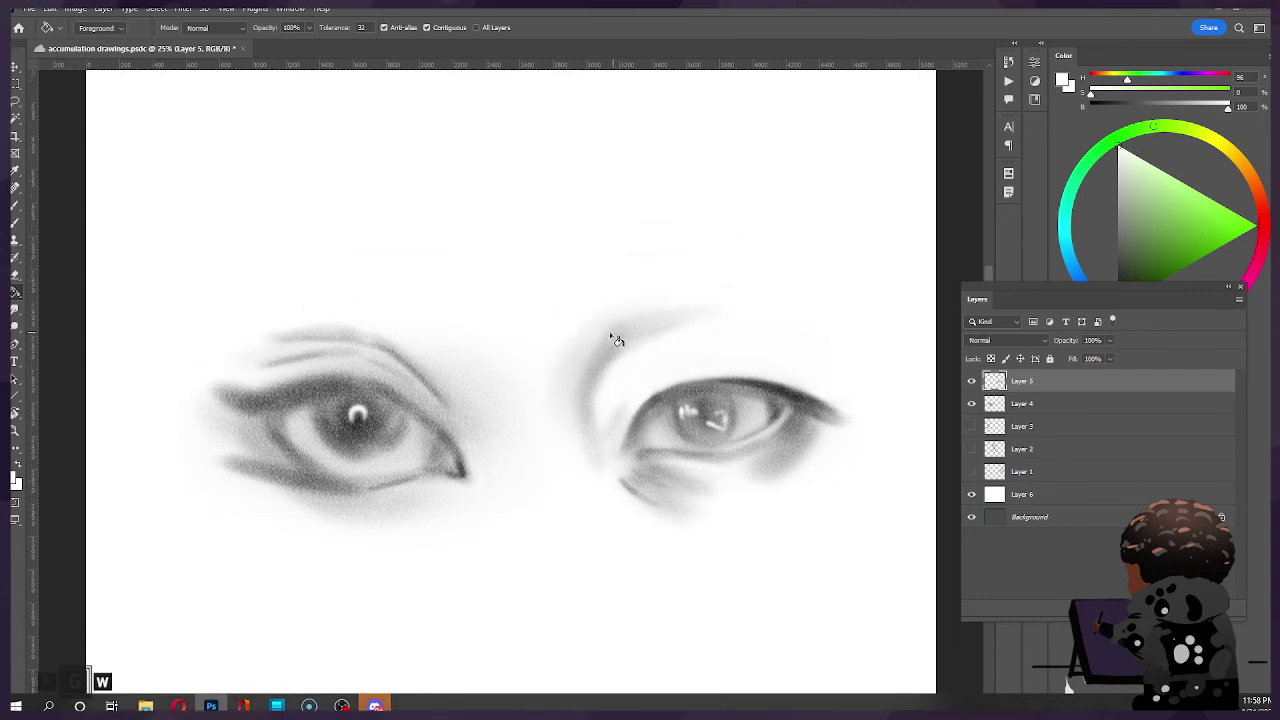
left_click(971, 381)
left_click(971, 403)
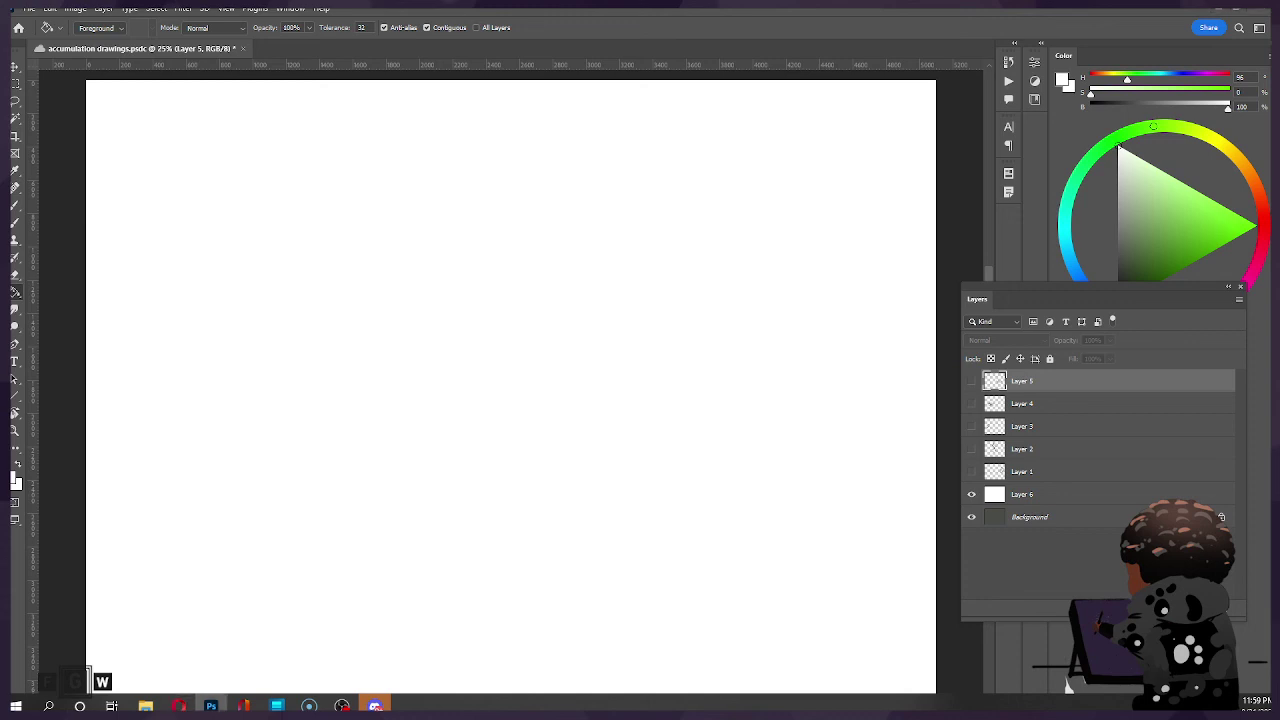
left_click(971, 381)
left_click(971, 403)
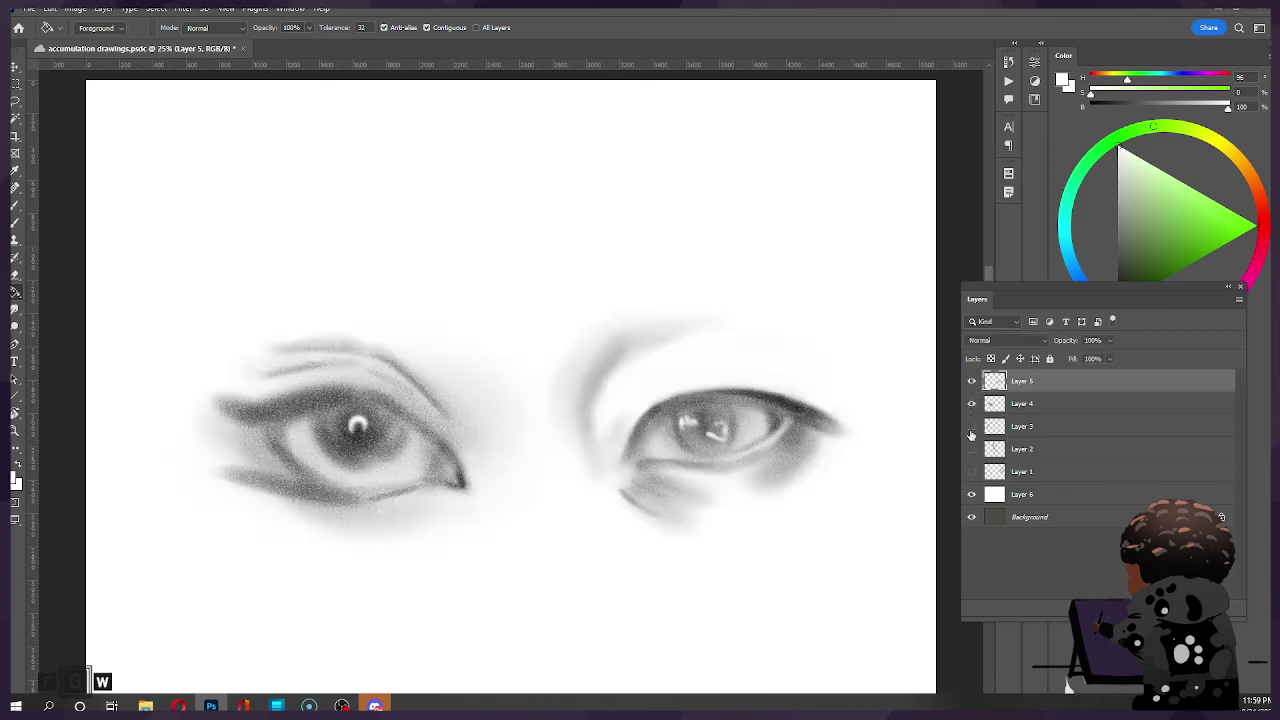
left_click(971, 426)
left_click(971, 427)
left_click(971, 381)
left_click(971, 403)
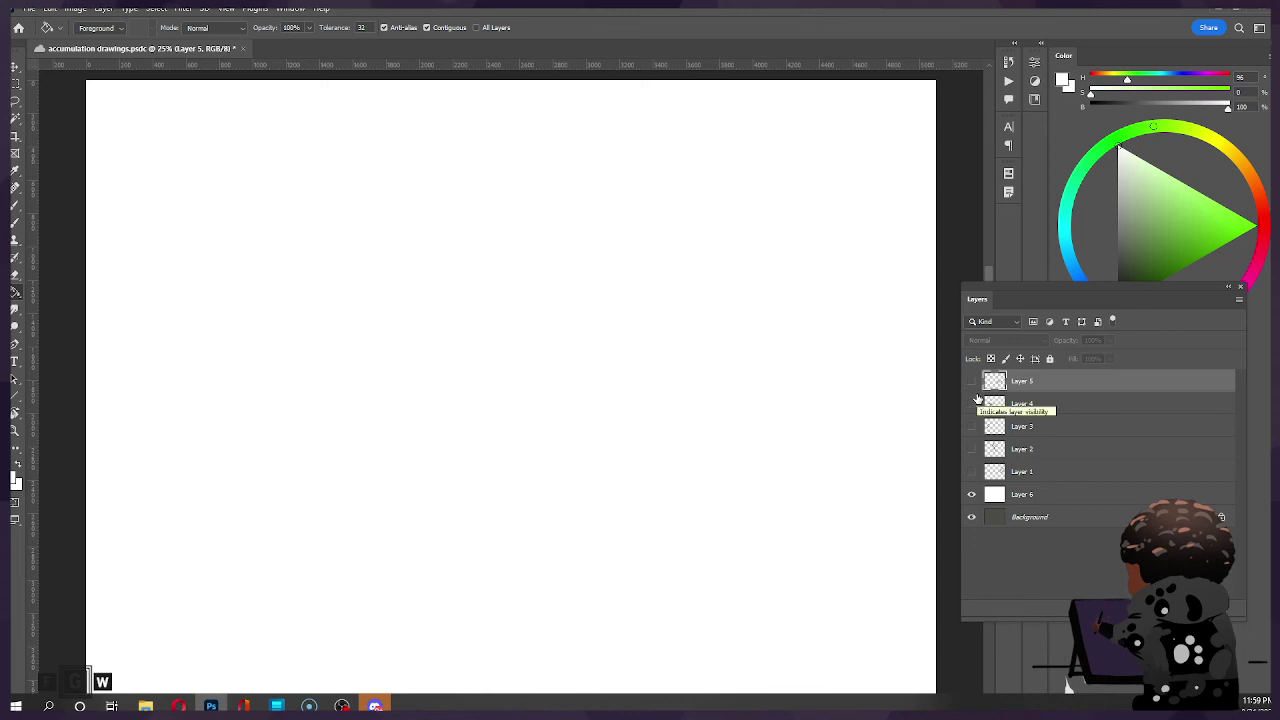